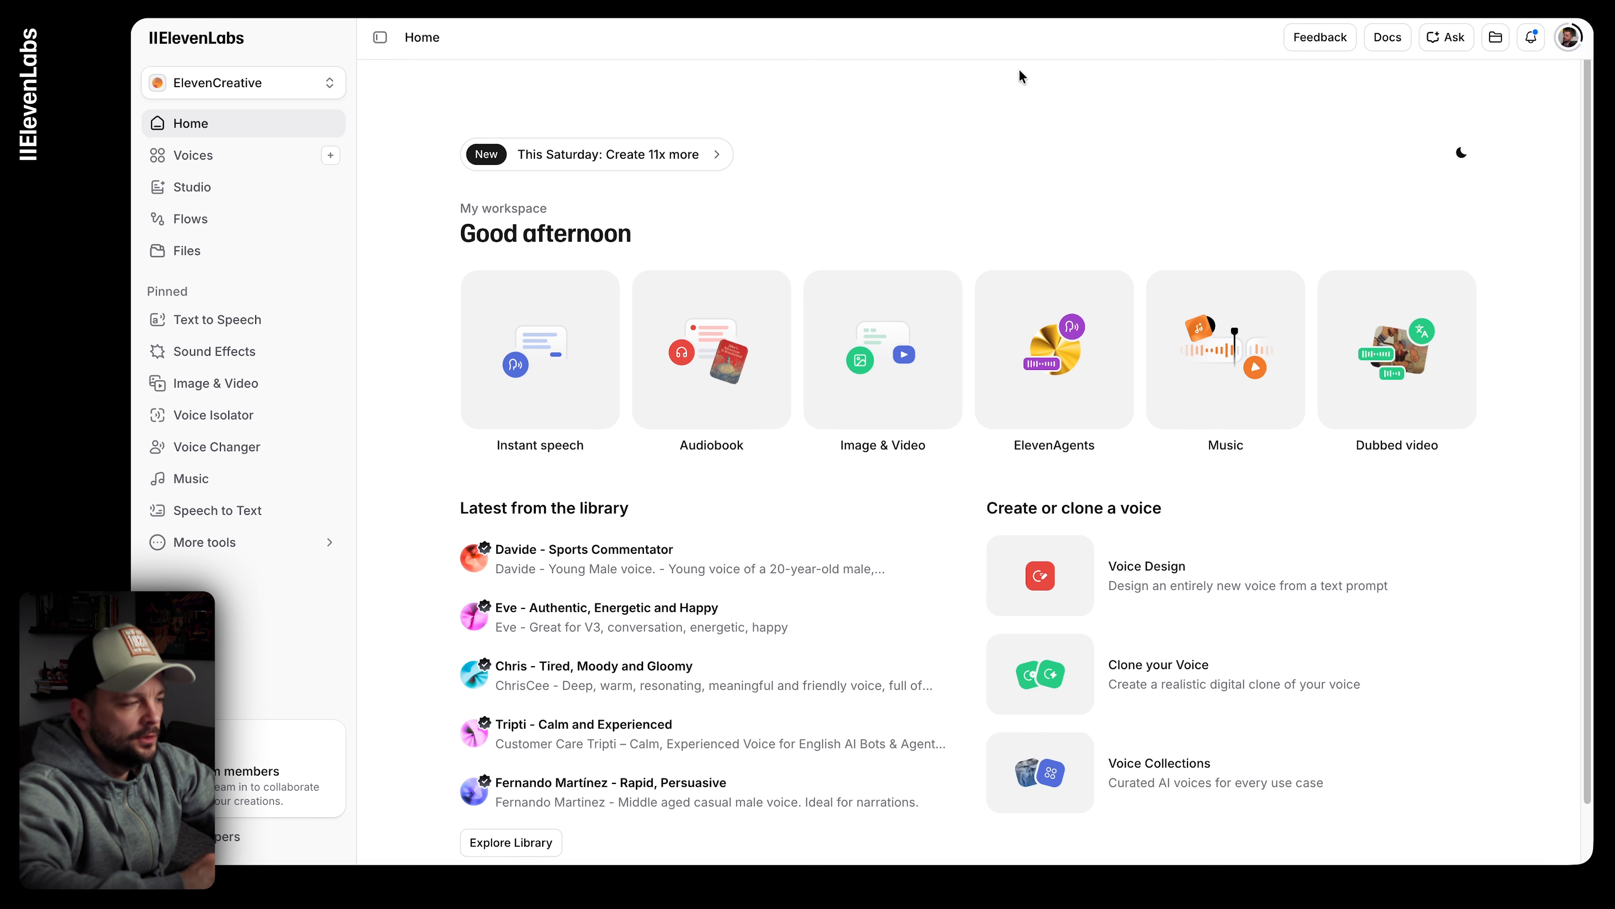
# Step: Open the voice library and filter the voices by English language and the Narration category
pyautogui.click(297, 155)
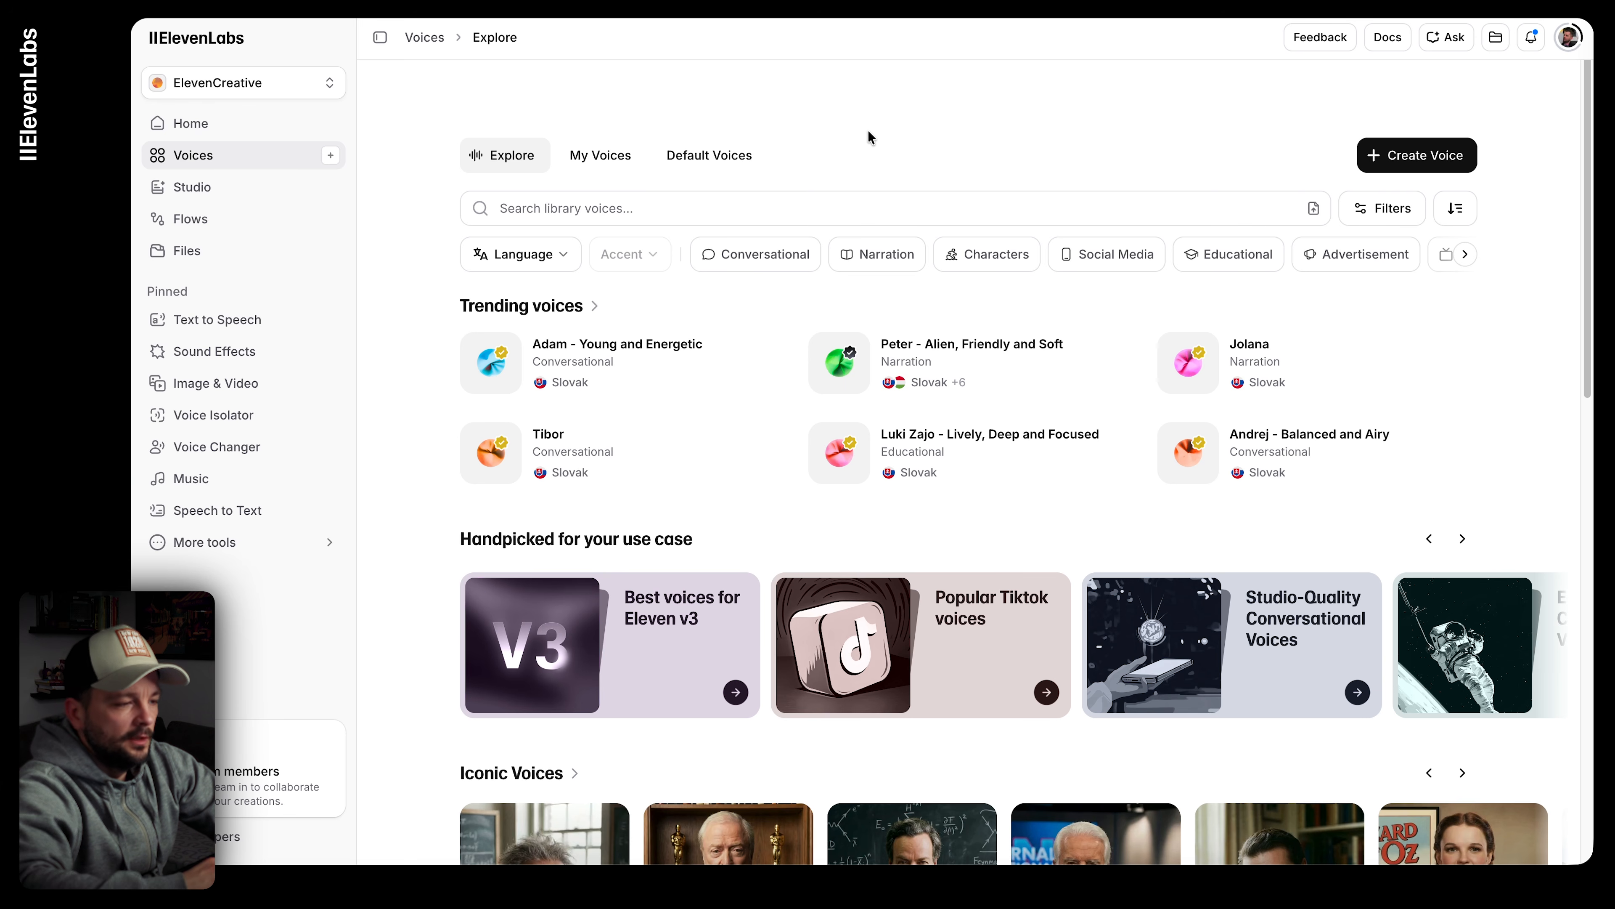
pyautogui.click(720, 258)
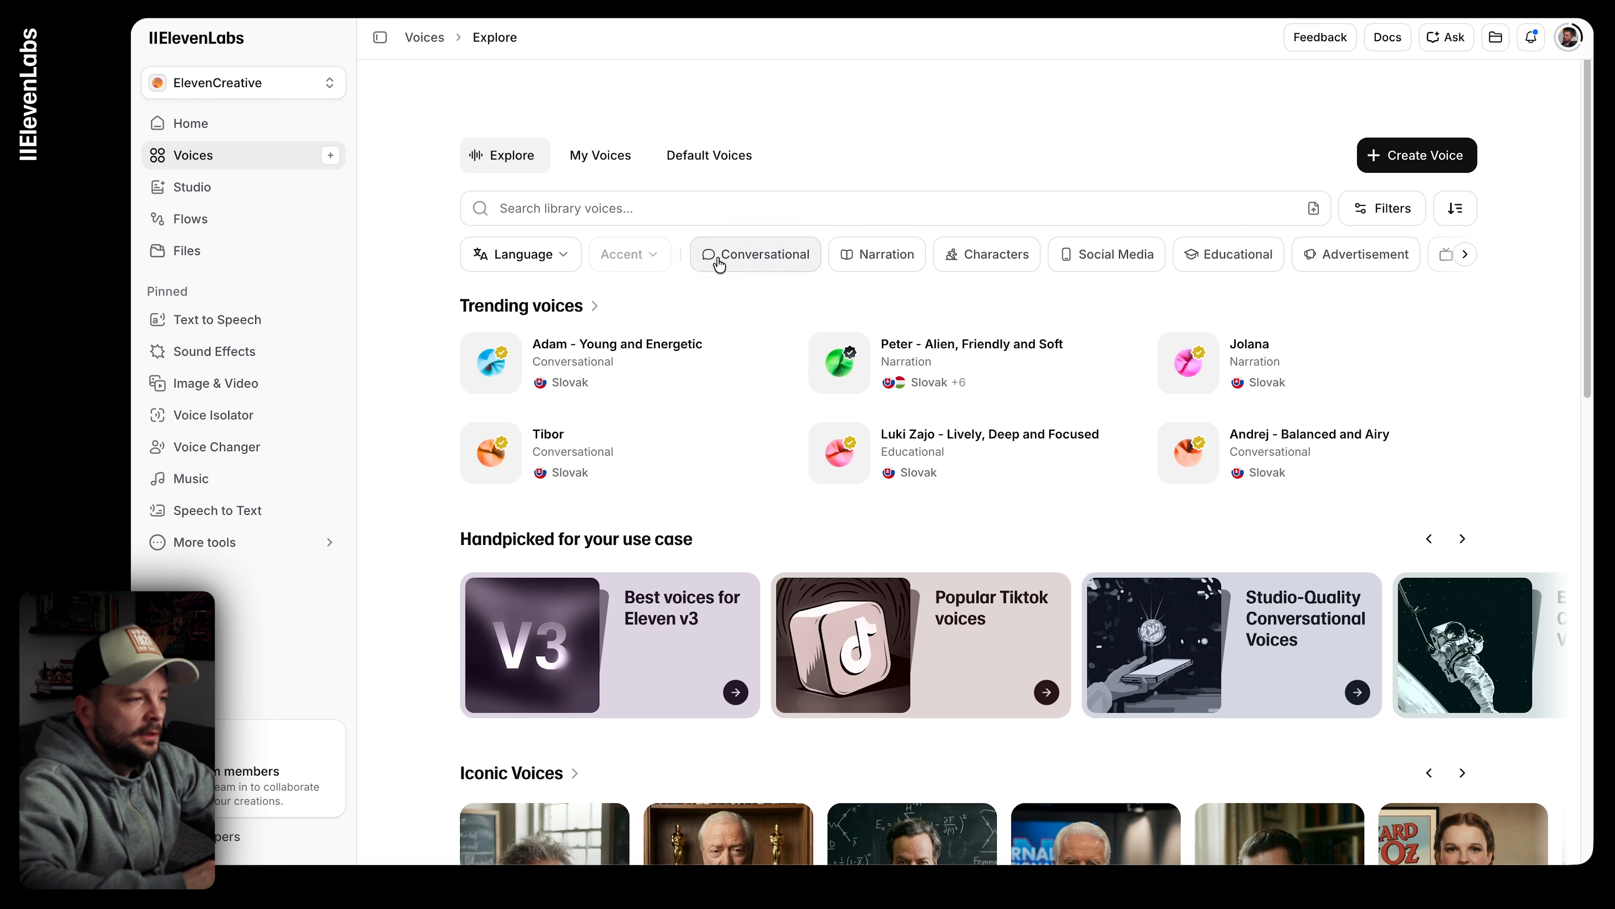
pyautogui.click(517, 254)
pyautogui.scroll(-5, 551, 442)
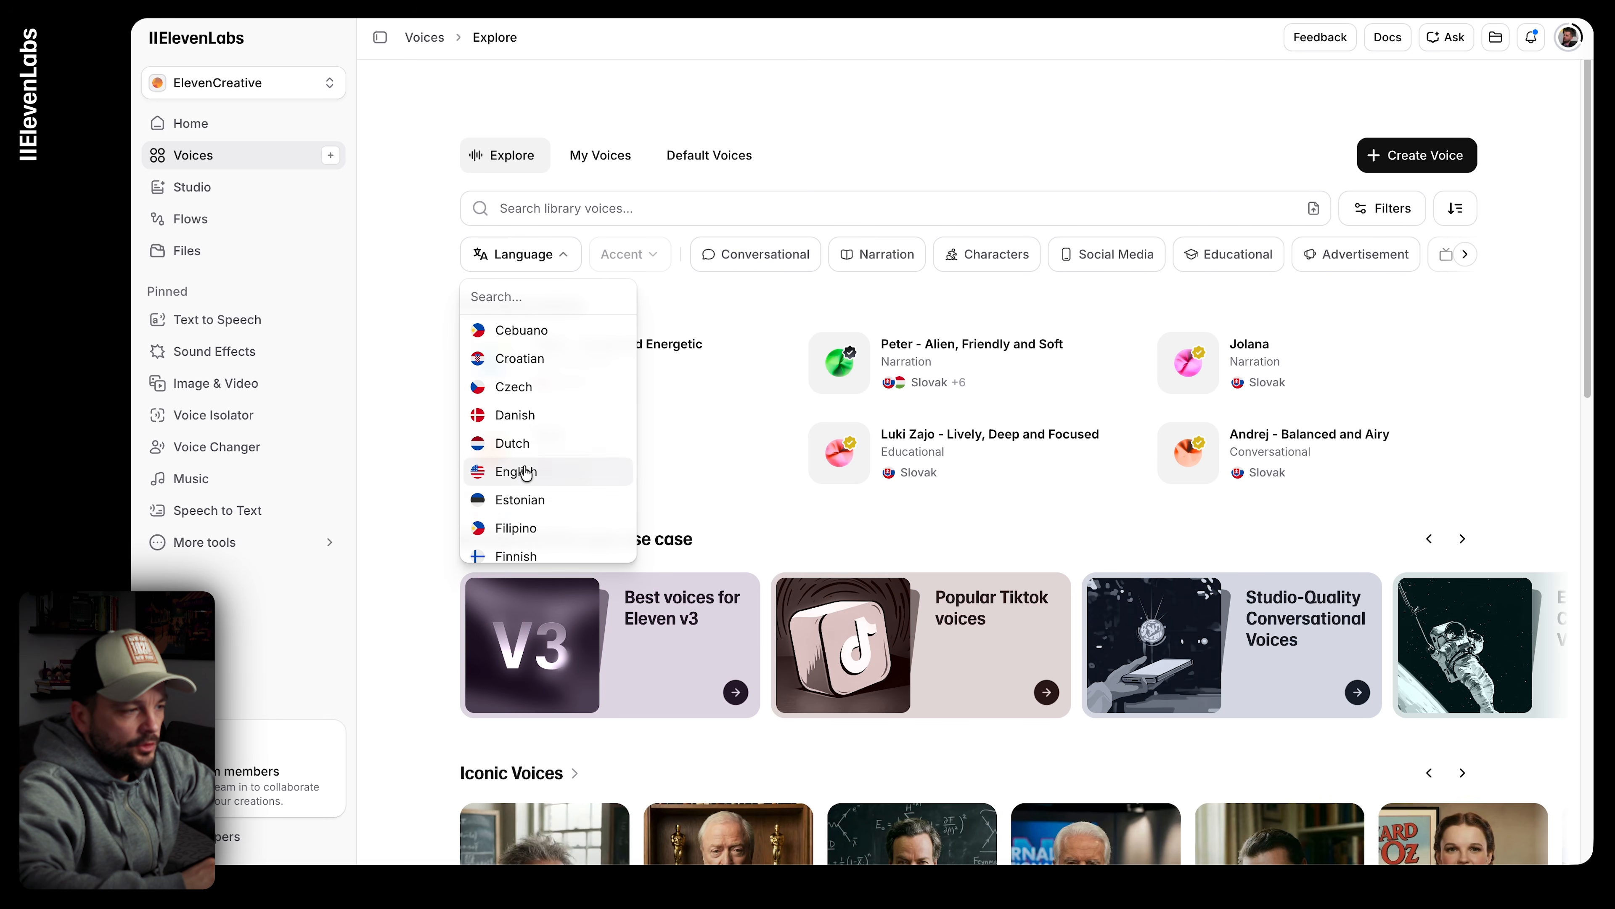
pyautogui.click(525, 472)
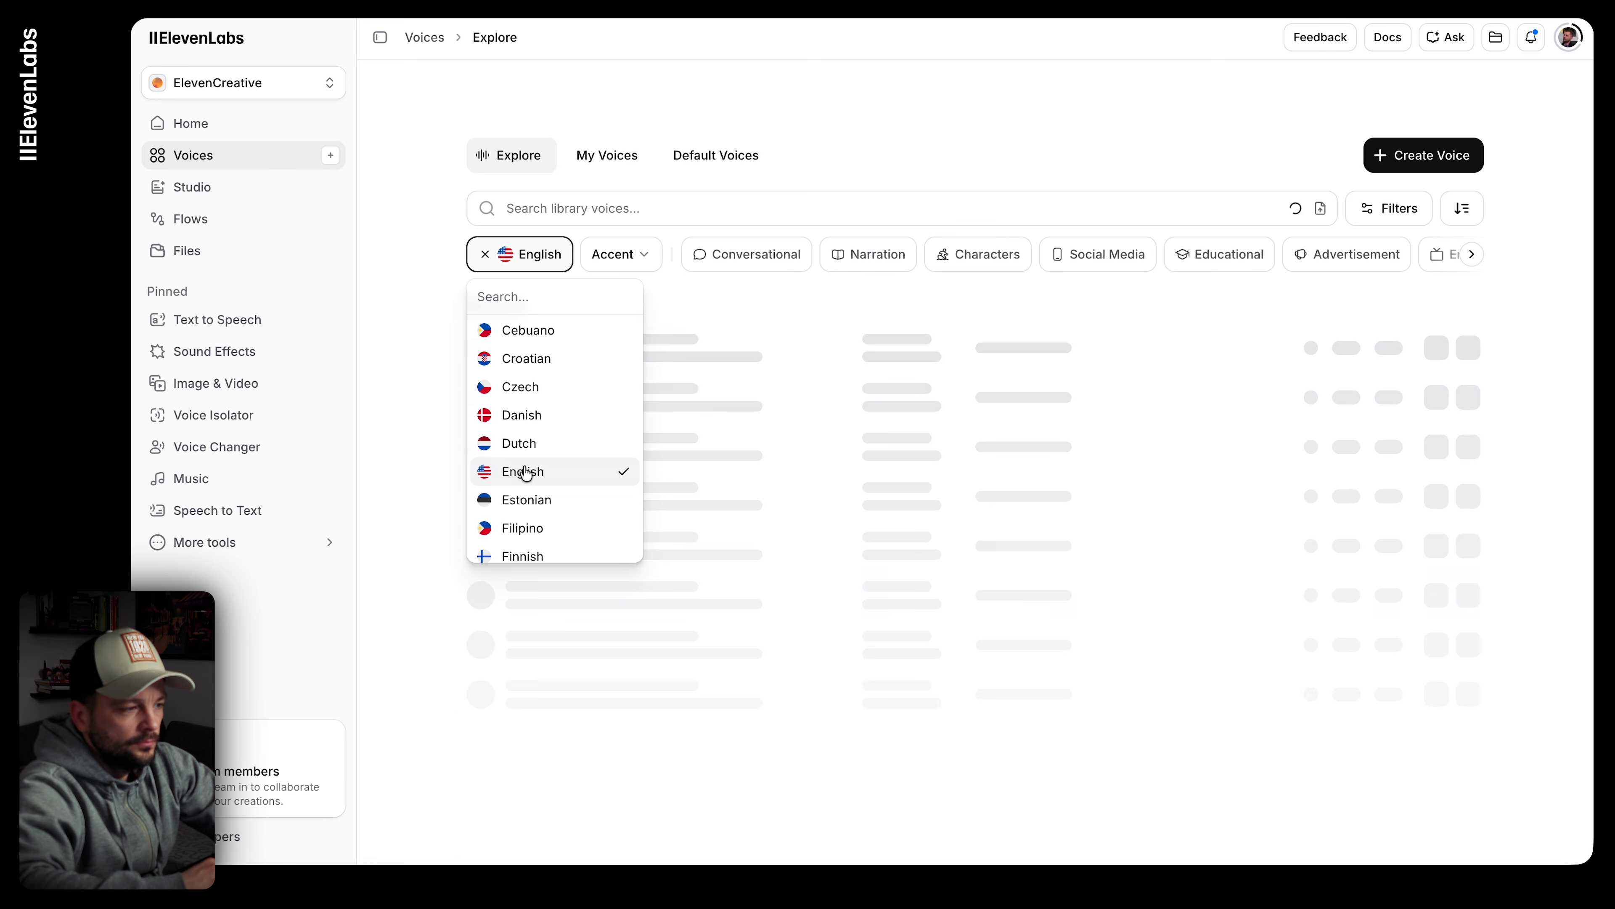
pyautogui.click(652, 213)
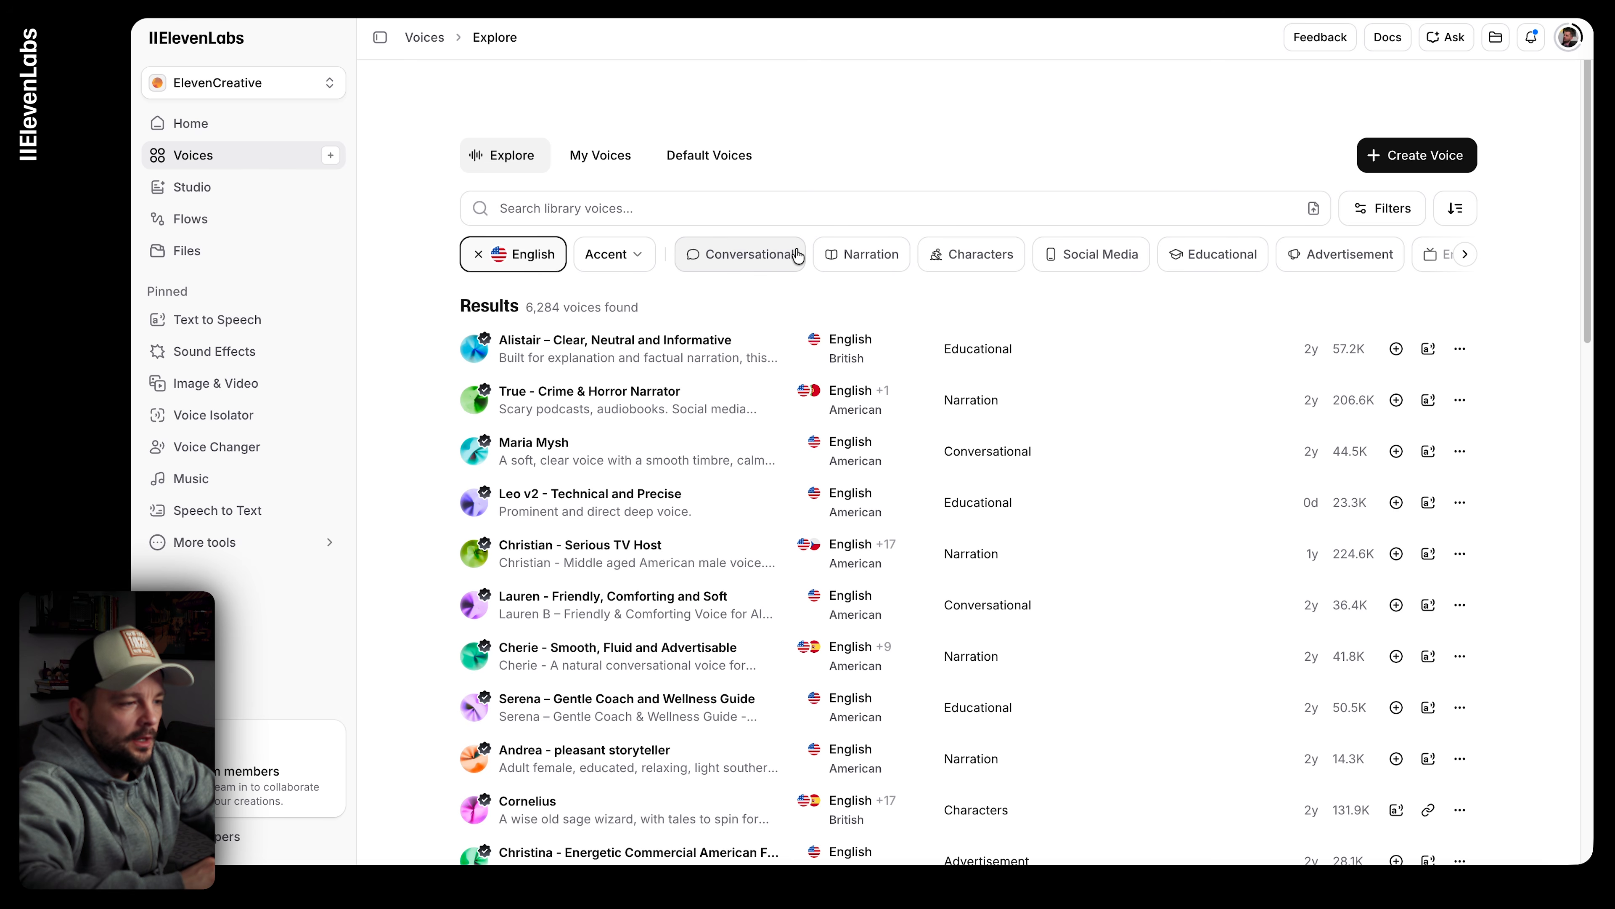
pyautogui.click(876, 254)
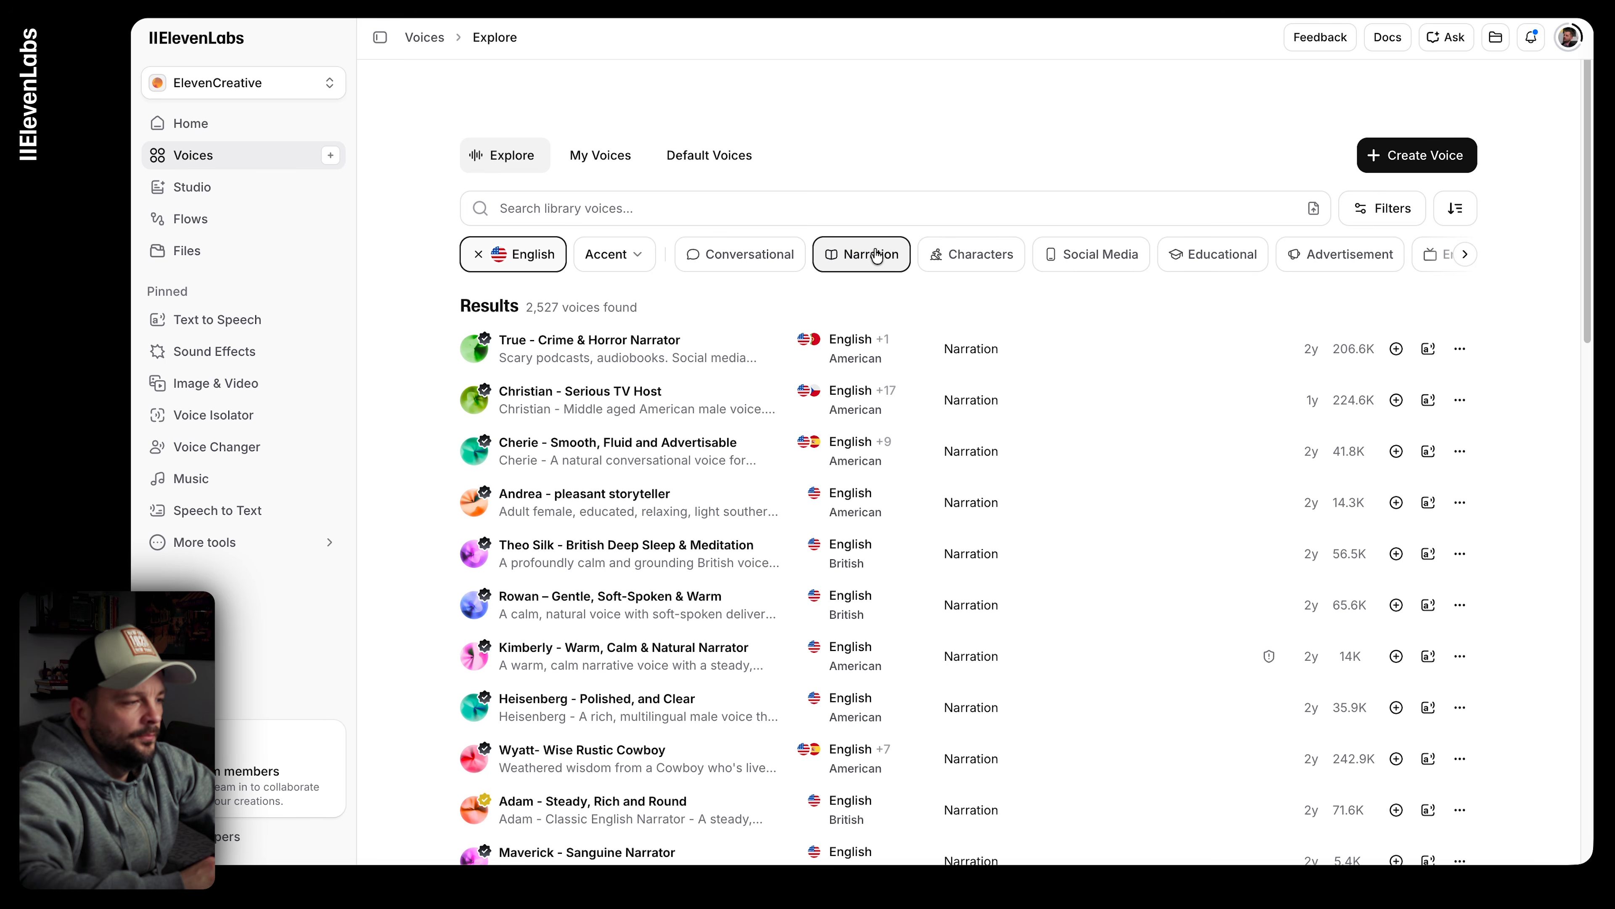
# Step: Listen to the previews of the "Andrea - pleasant storyteller" and "Wyatt- Wise Rustic Cowboy" narration voices, pausing the second one
pyautogui.scroll(-1, 560, 347)
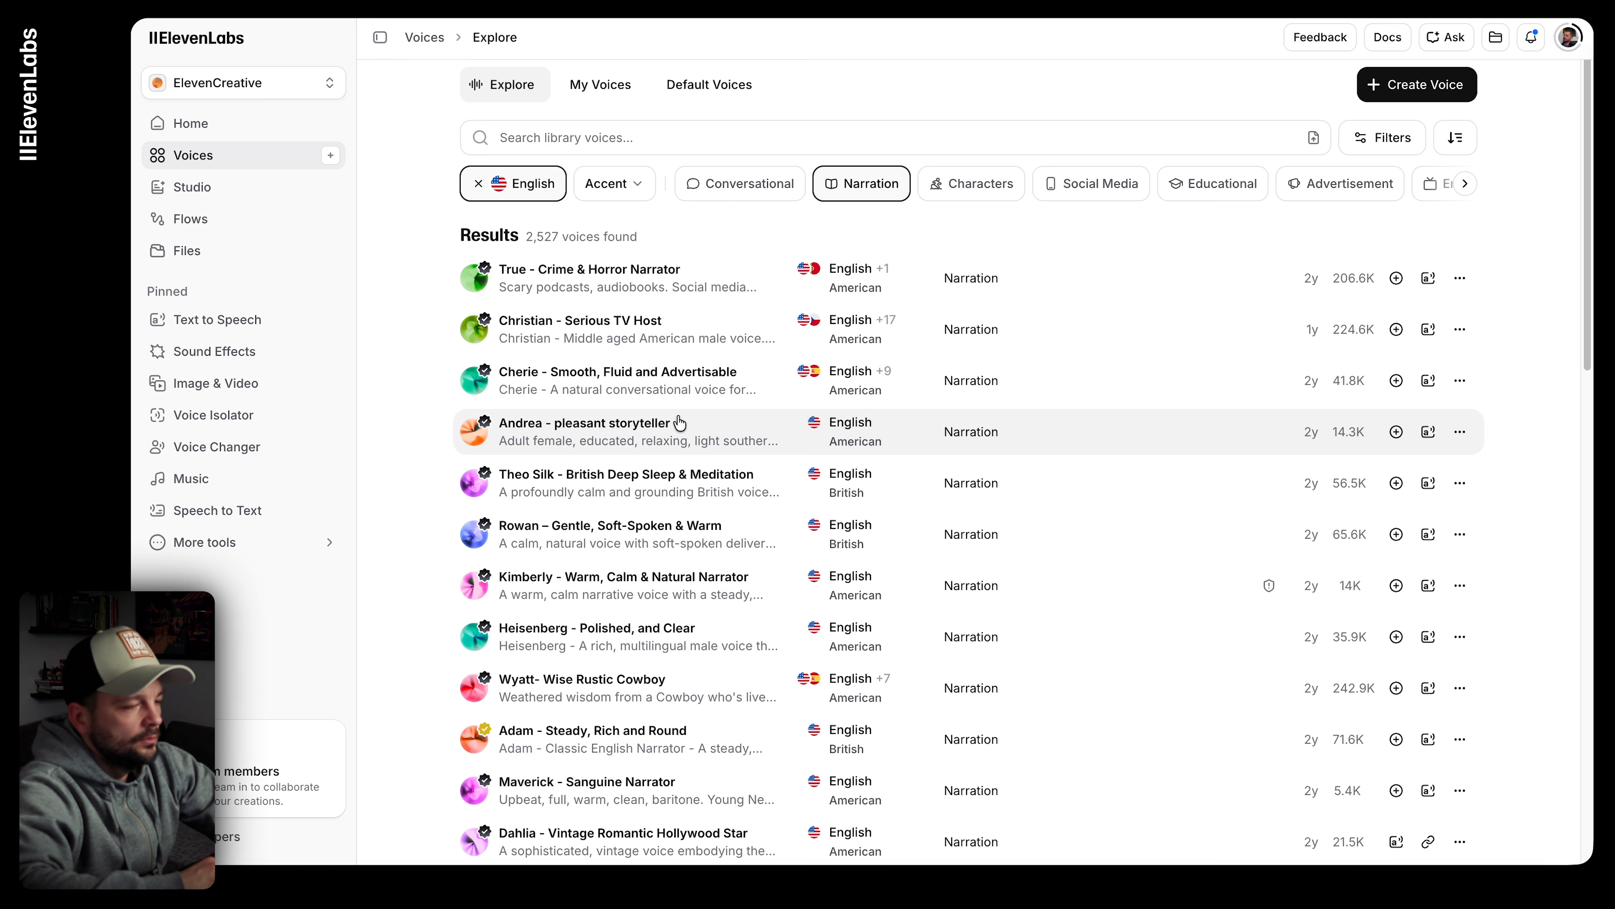
pyautogui.moveTo(678, 422)
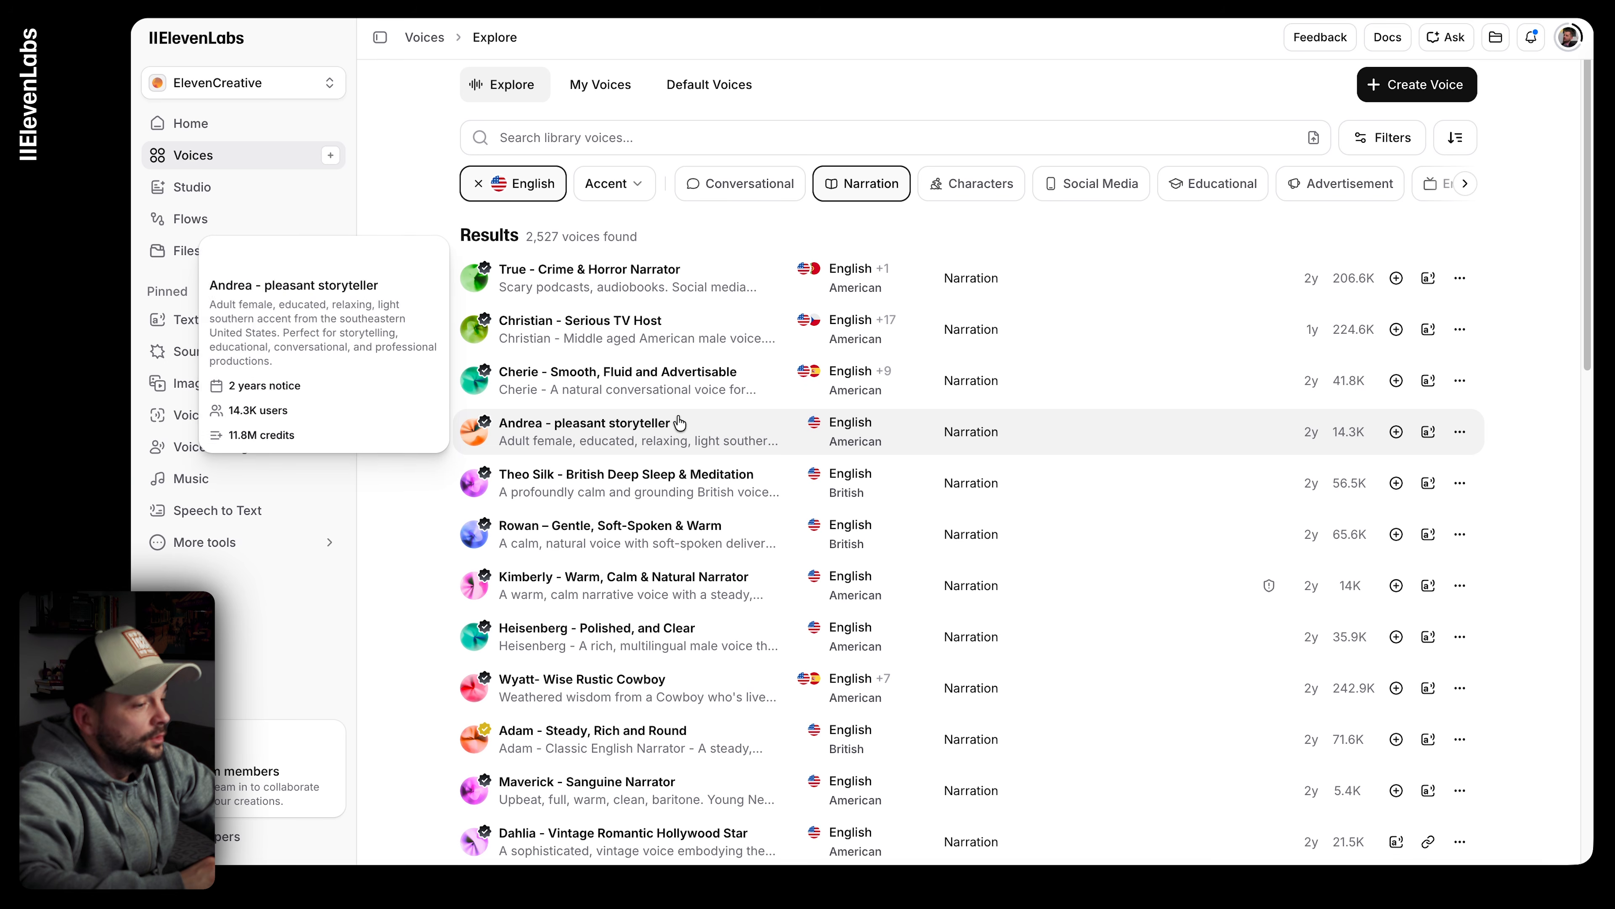
pyautogui.click(617, 427)
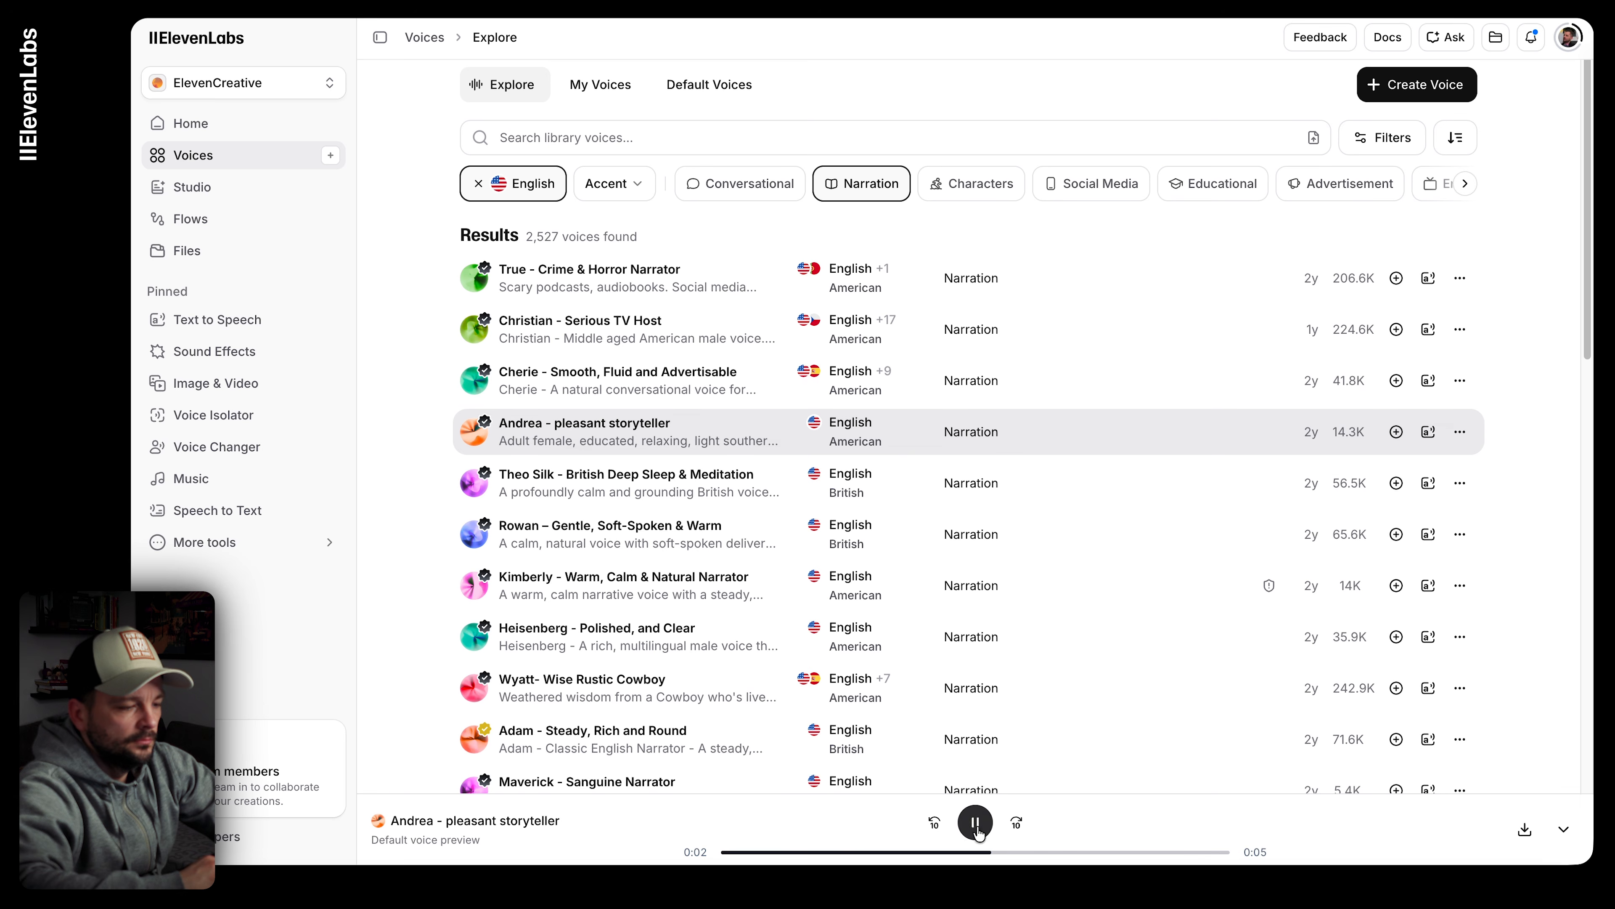
pyautogui.click(636, 677)
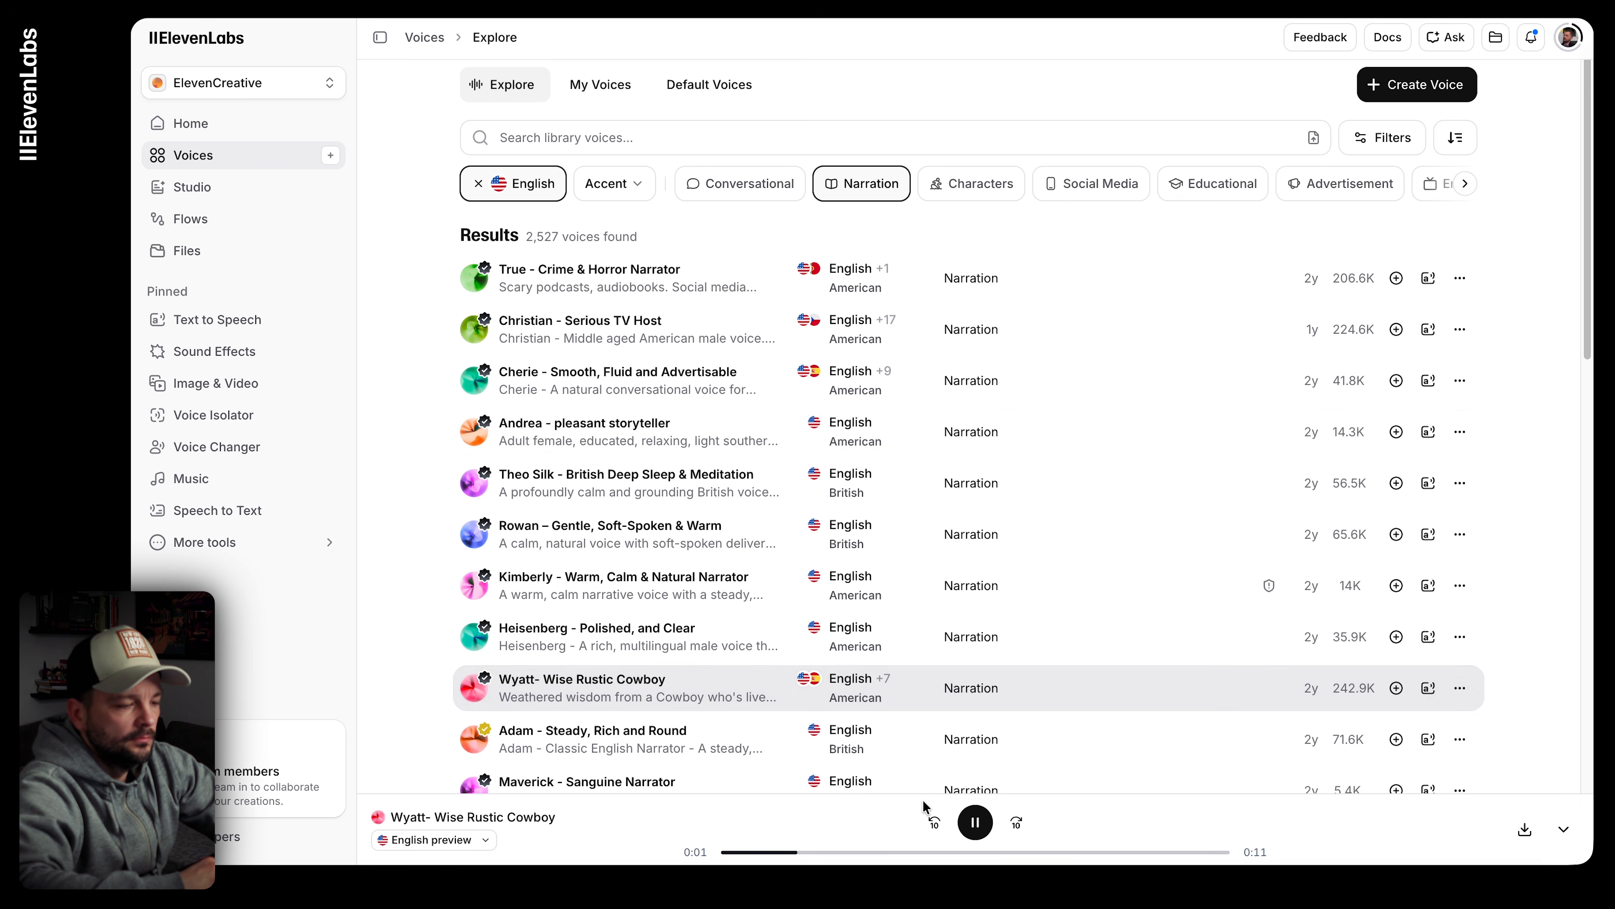
pyautogui.click(975, 827)
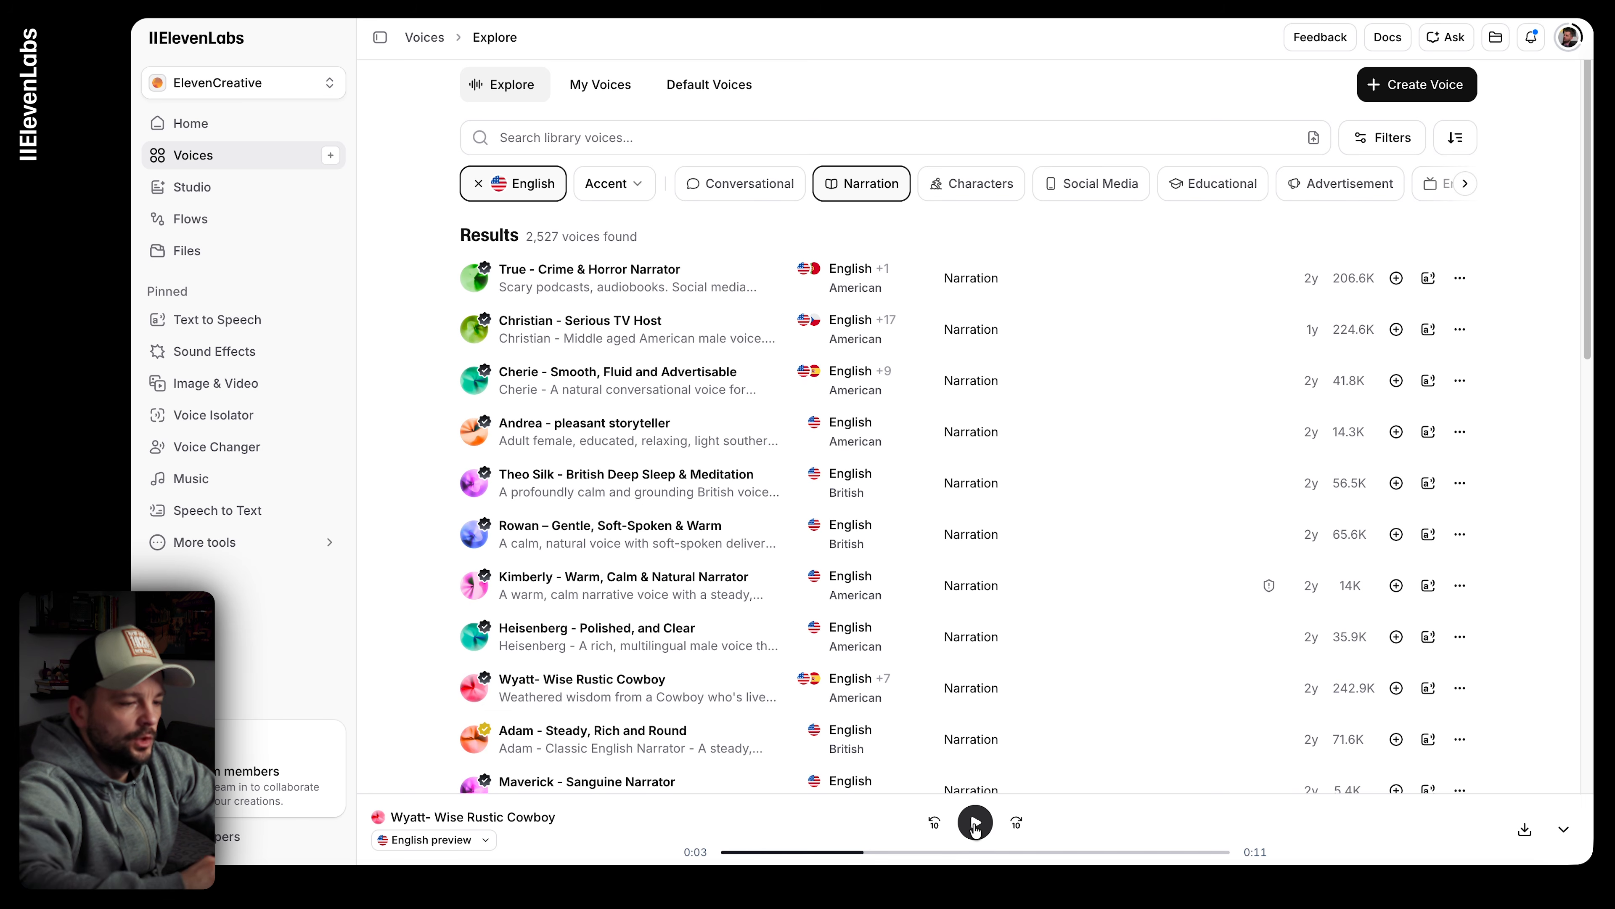
# Step: Add the "Wyatt- Wise Rustic Cowboy" voice to My Voices and look over the saved and default voice lists
pyautogui.click(1398, 692)
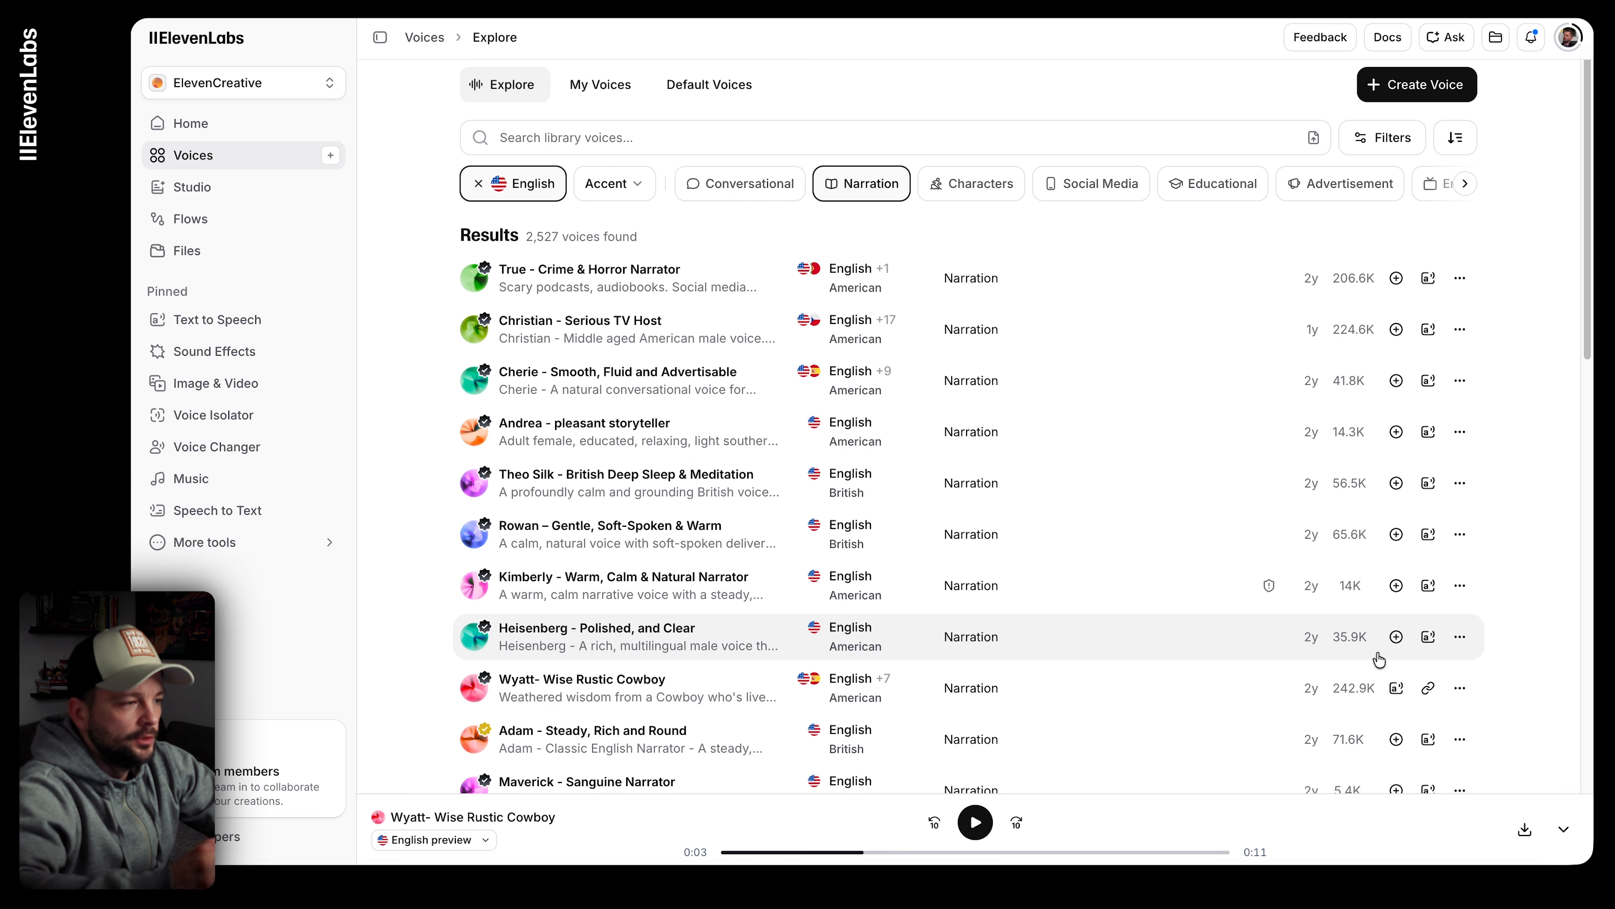
pyautogui.click(584, 83)
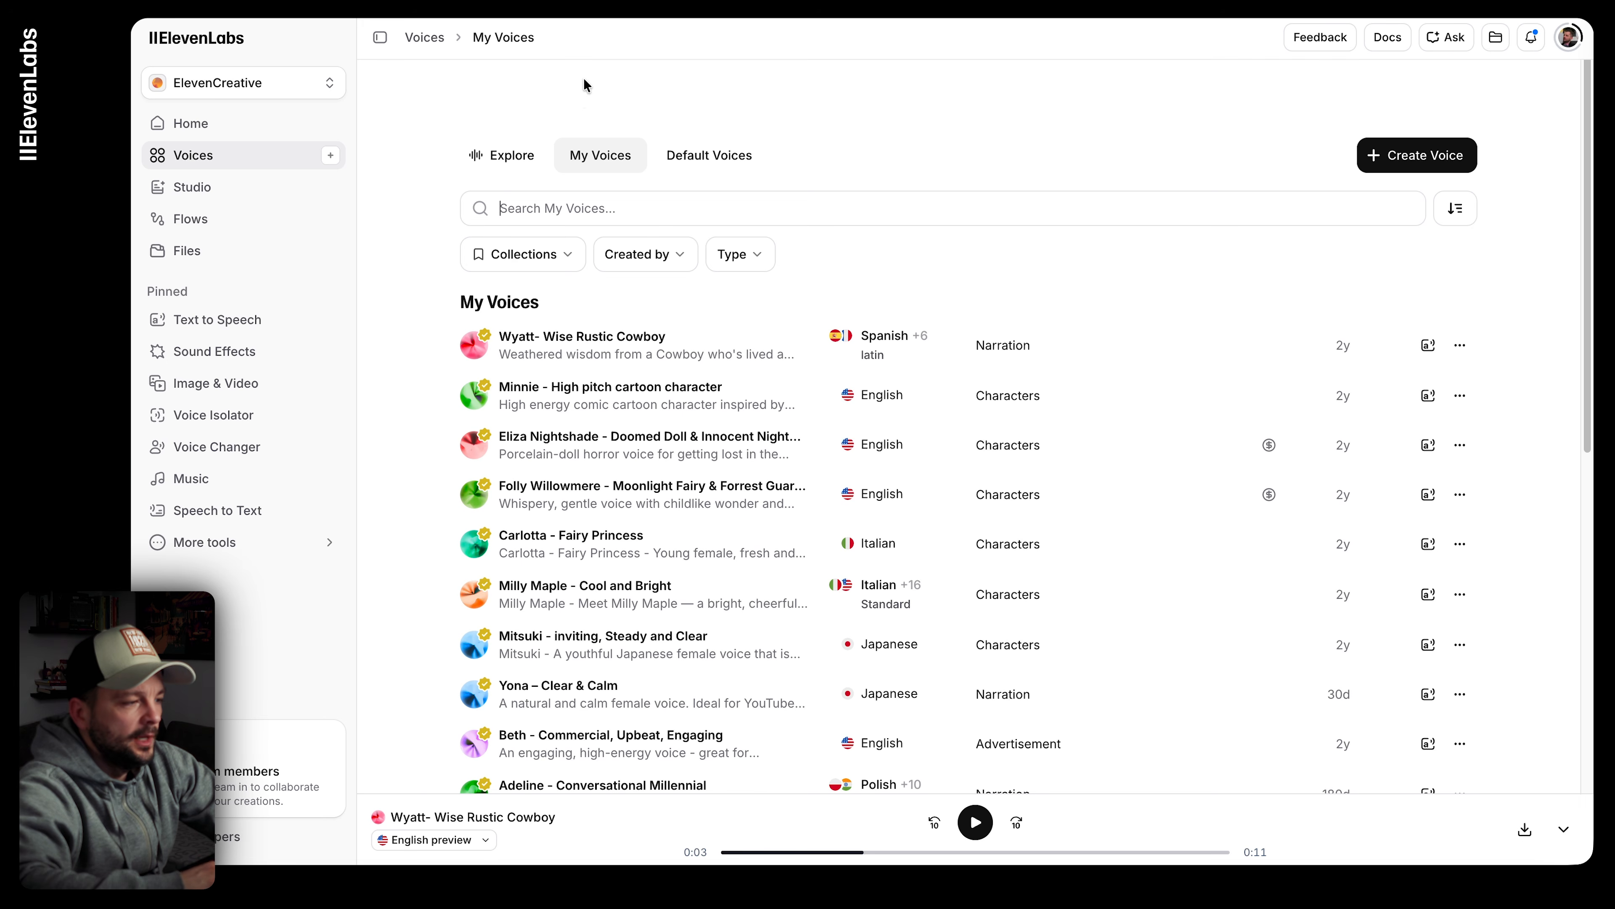
pyautogui.moveTo(510, 355)
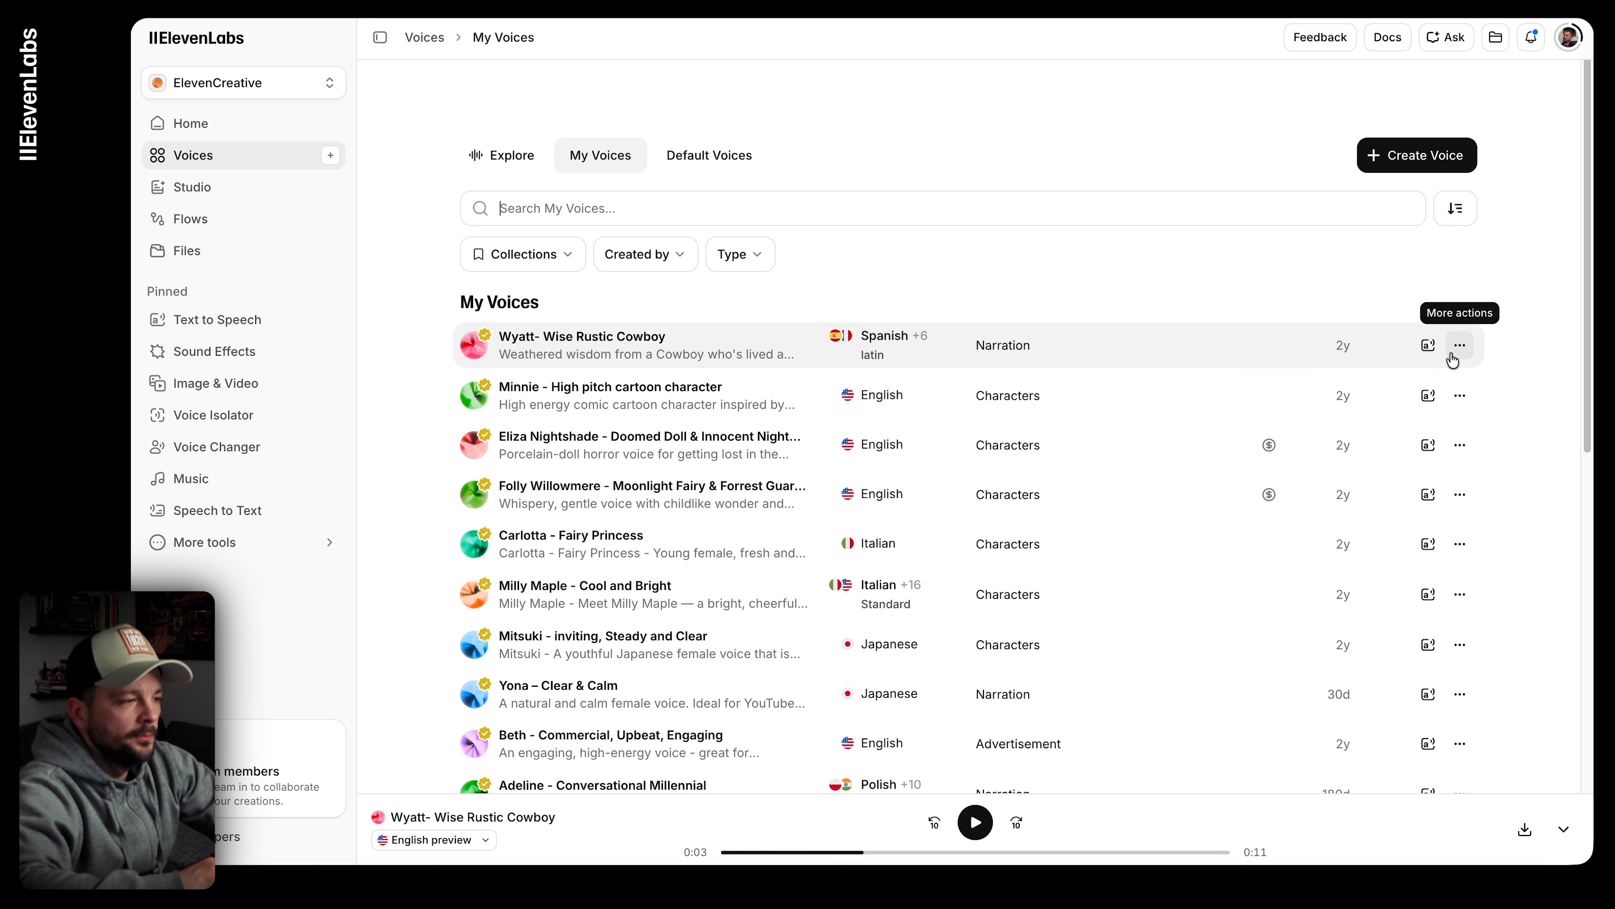
pyautogui.click(718, 165)
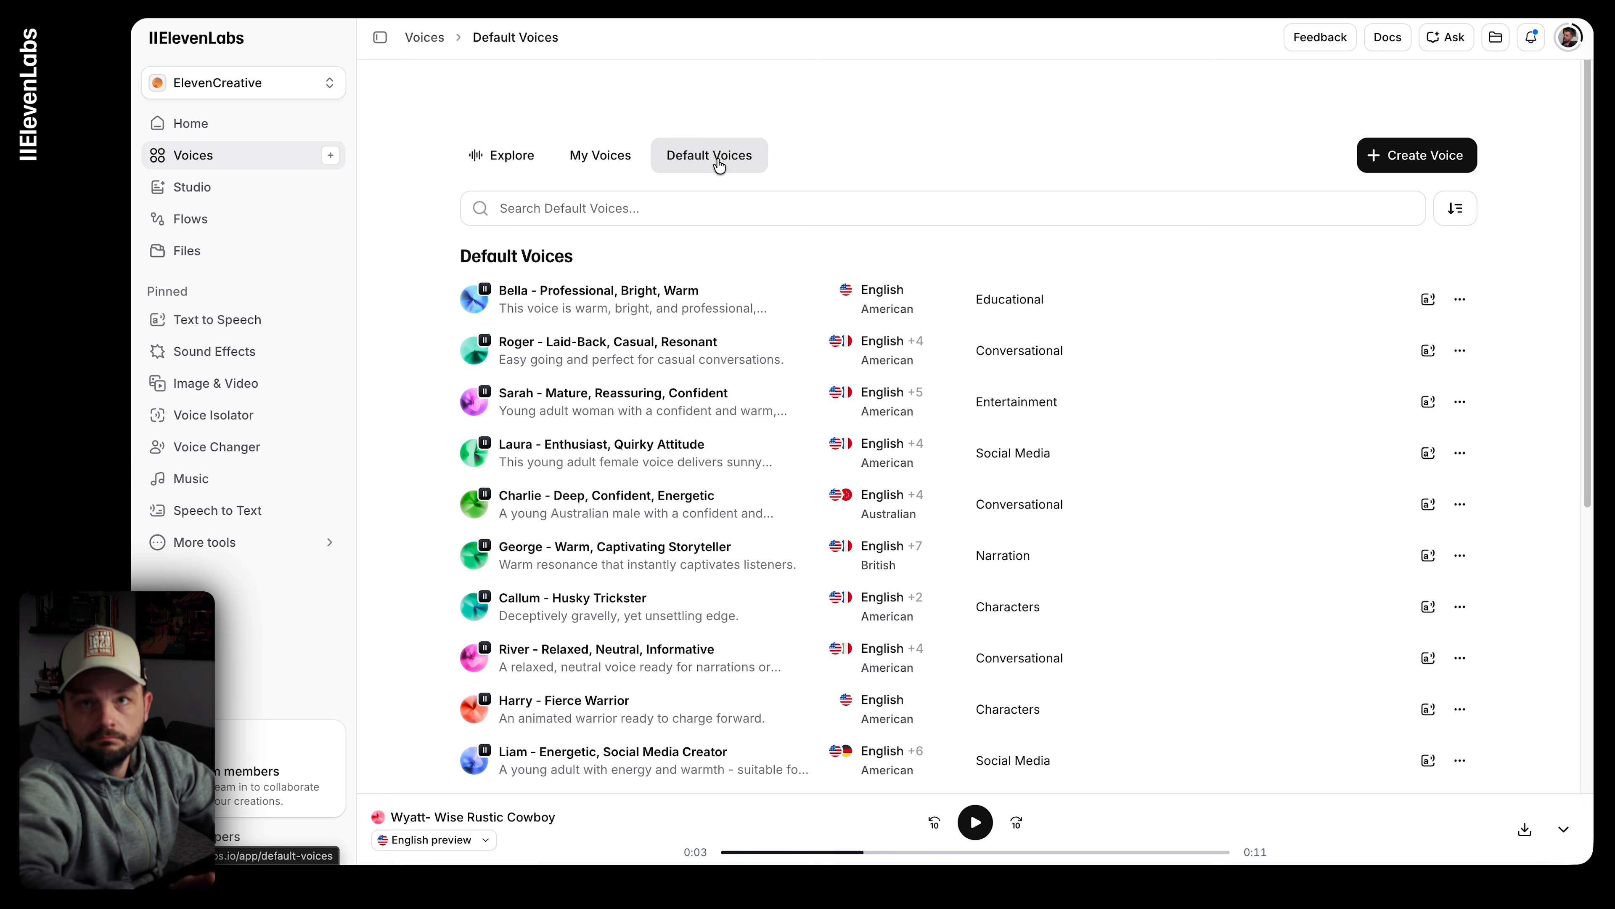
# Step: Generate a new voice with Voice Design from the prompt "Voice of dwarf in his 80s, with a strong feel of curiosity and a pinch of sarcasm"
pyautogui.click(1416, 154)
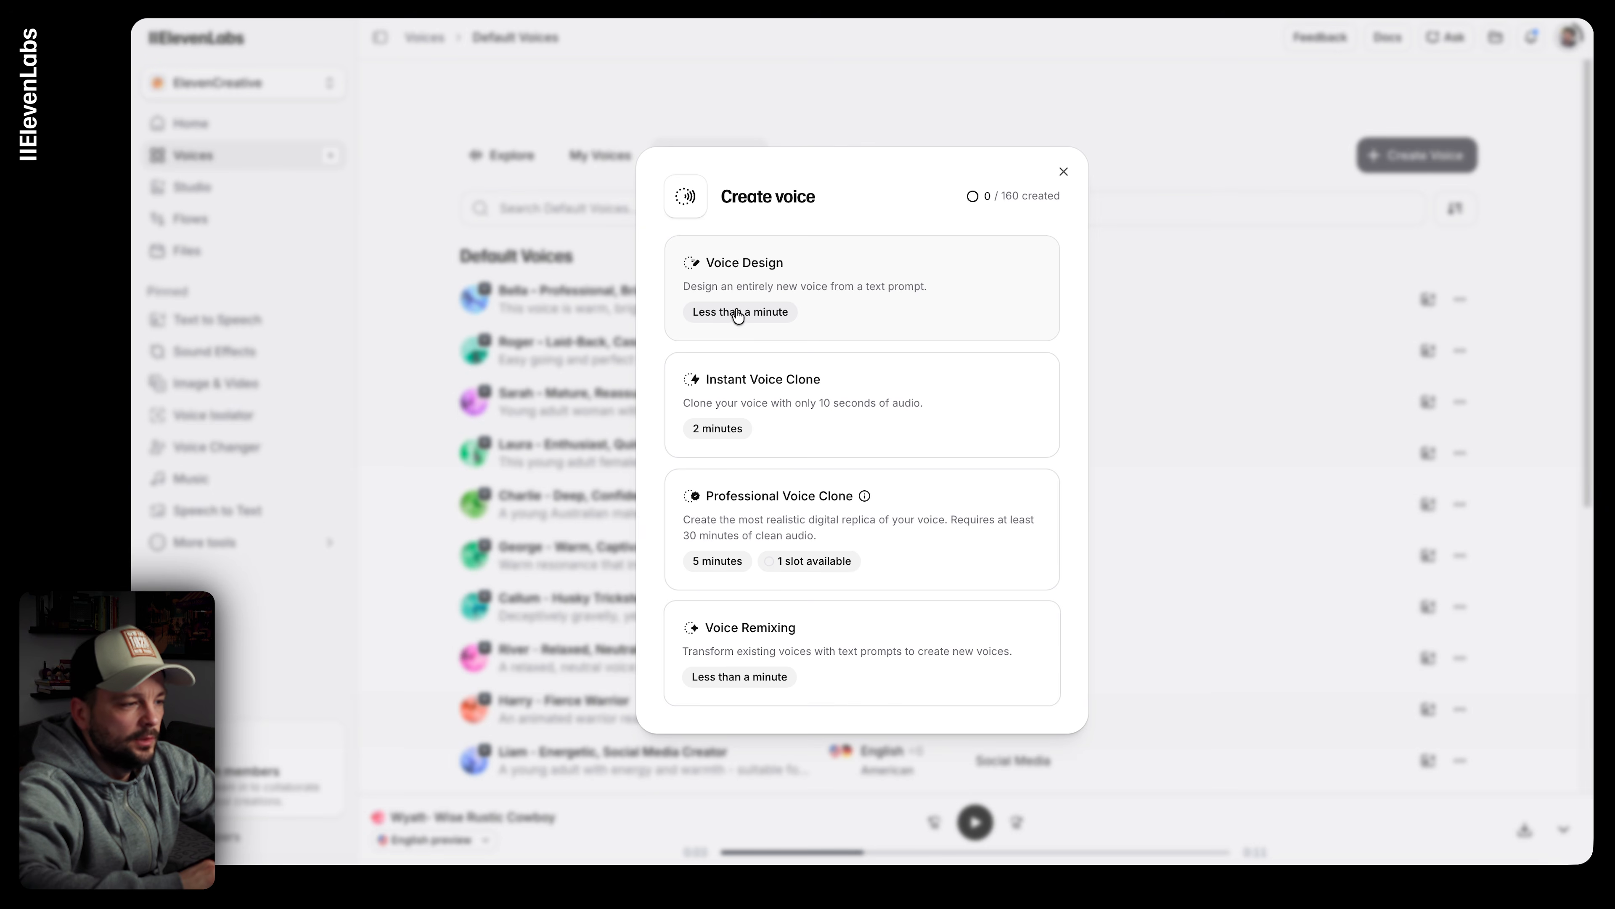
pyautogui.click(830, 276)
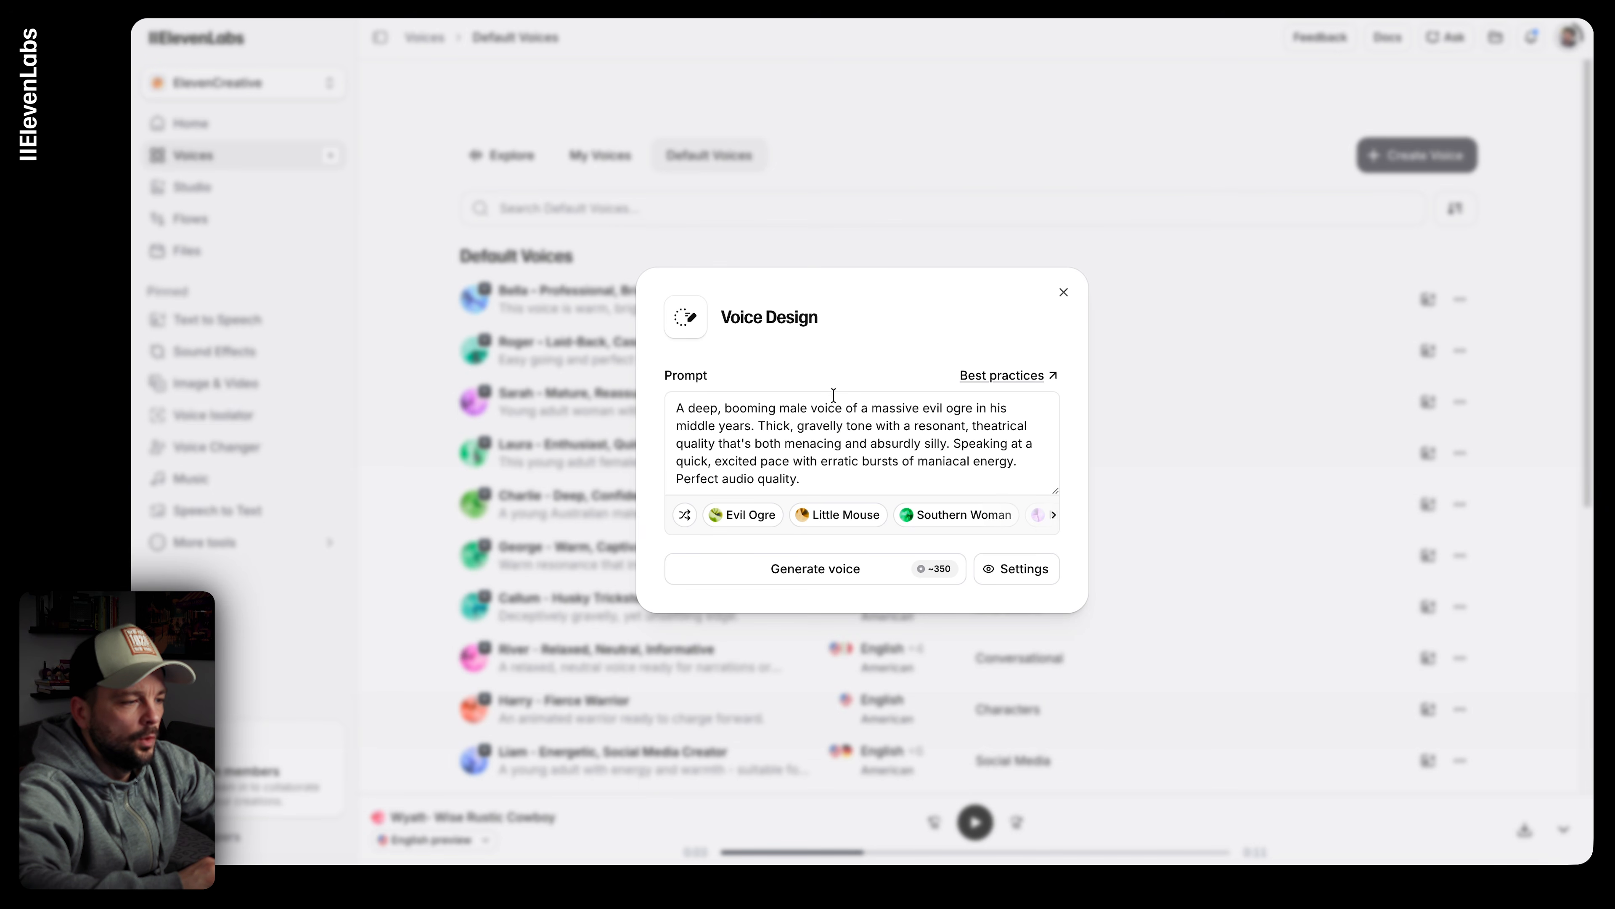
pyautogui.click(840, 480)
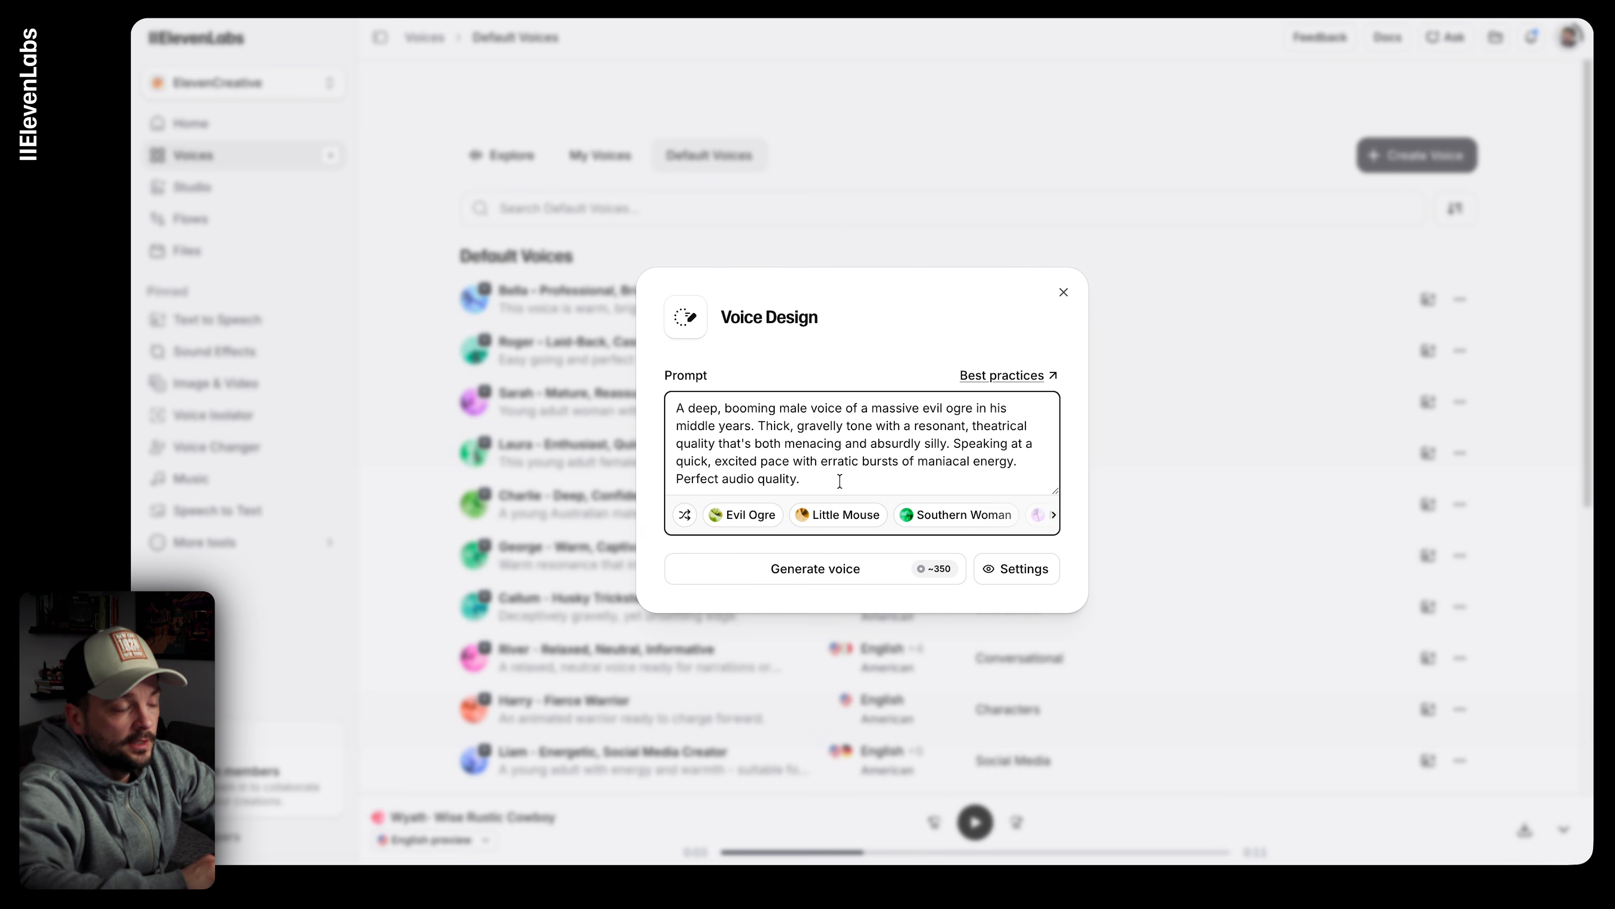
pyautogui.hotkey('ctrl', 'a')
pyautogui.write('Voice of dwarf in his ')
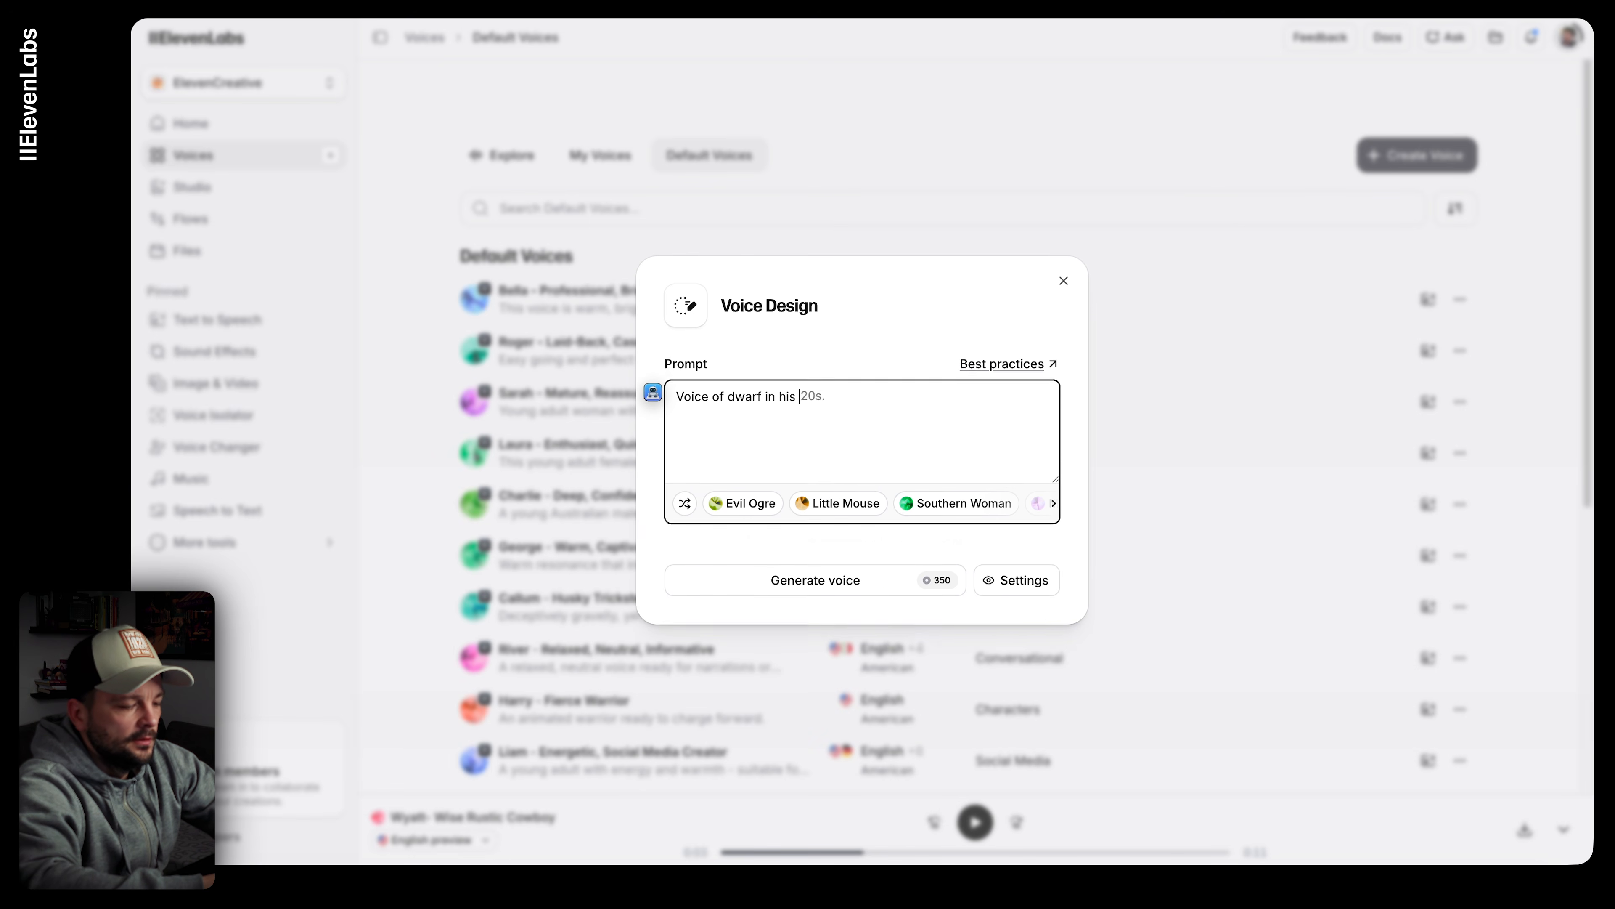
pyautogui.write('80s, with a strong feel of curi')
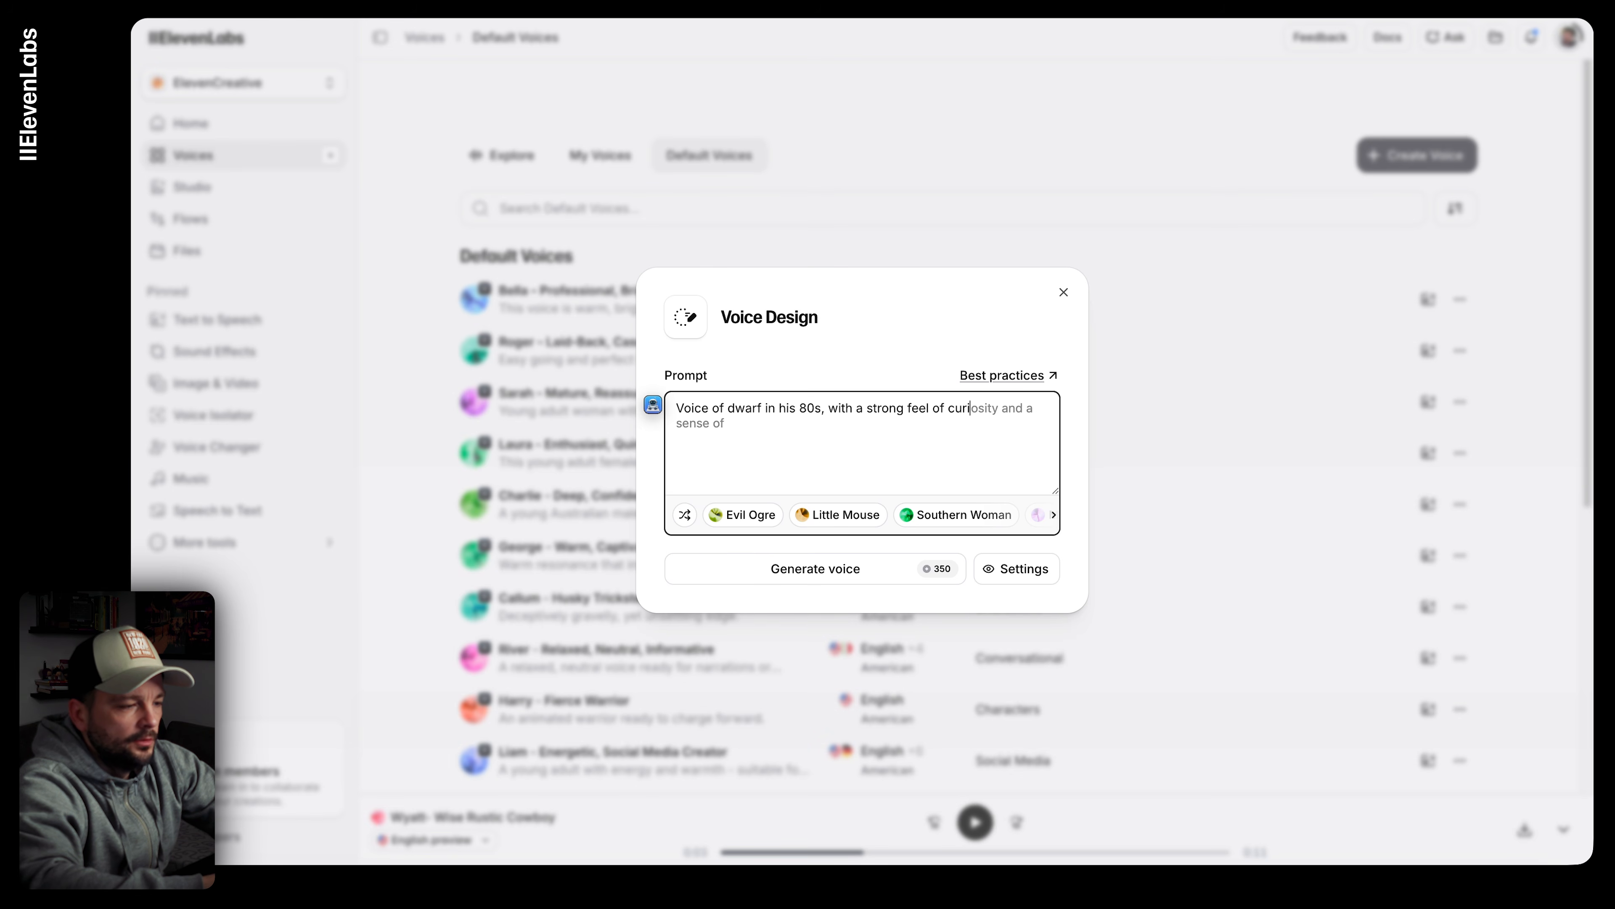
pyautogui.write('osity and a')
pyautogui.write('pinch of ')
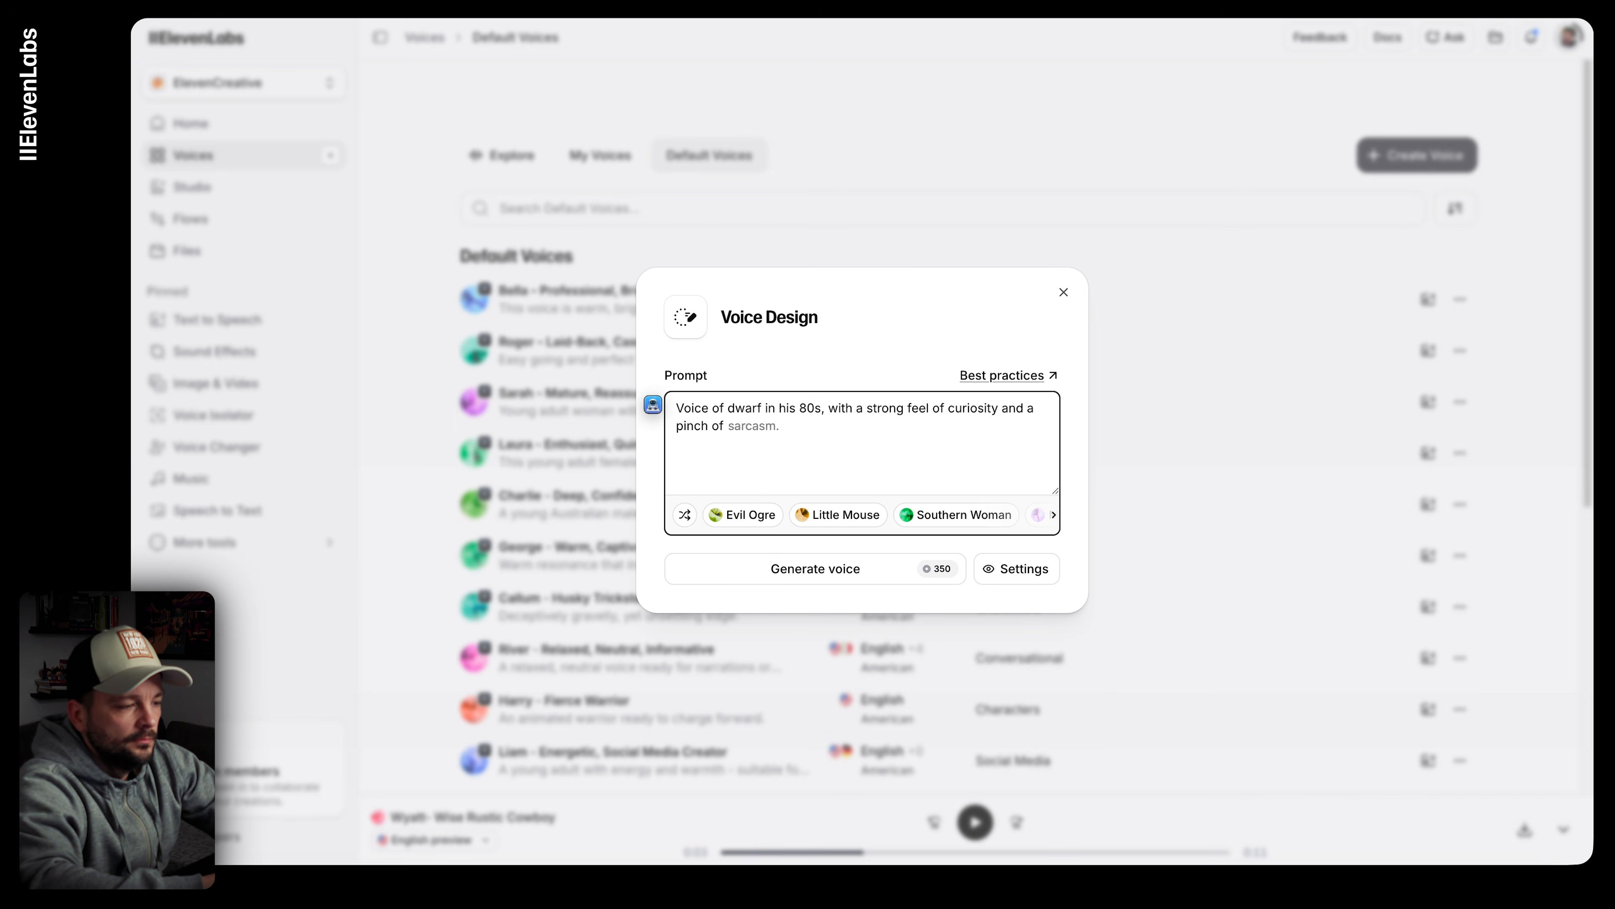
pyautogui.write('sarcasm')
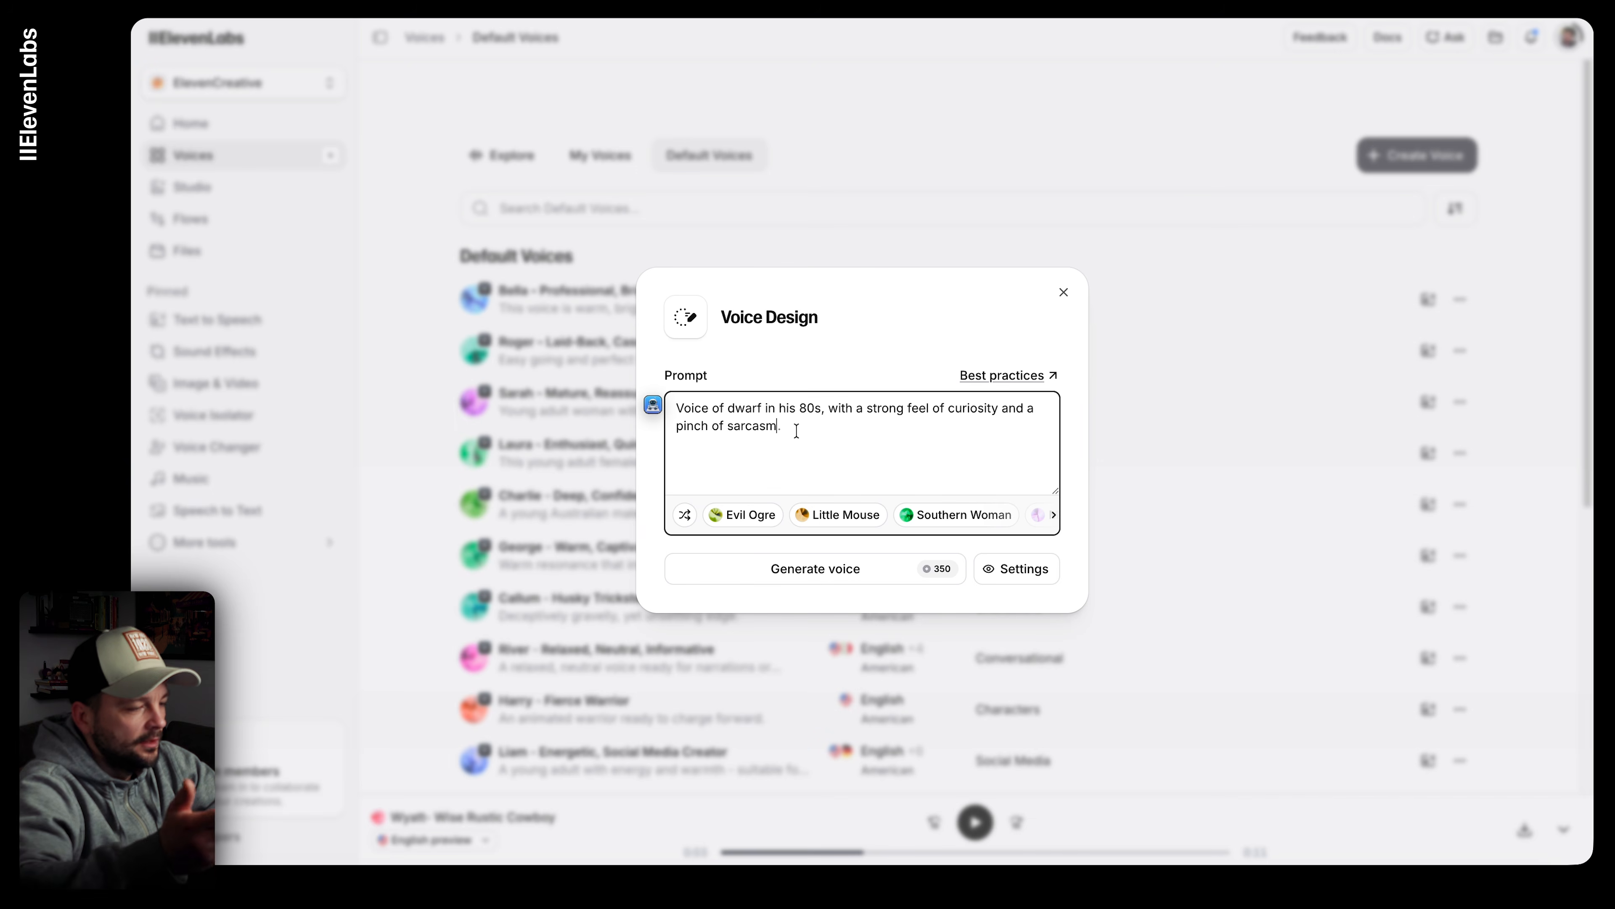
pyautogui.click(809, 567)
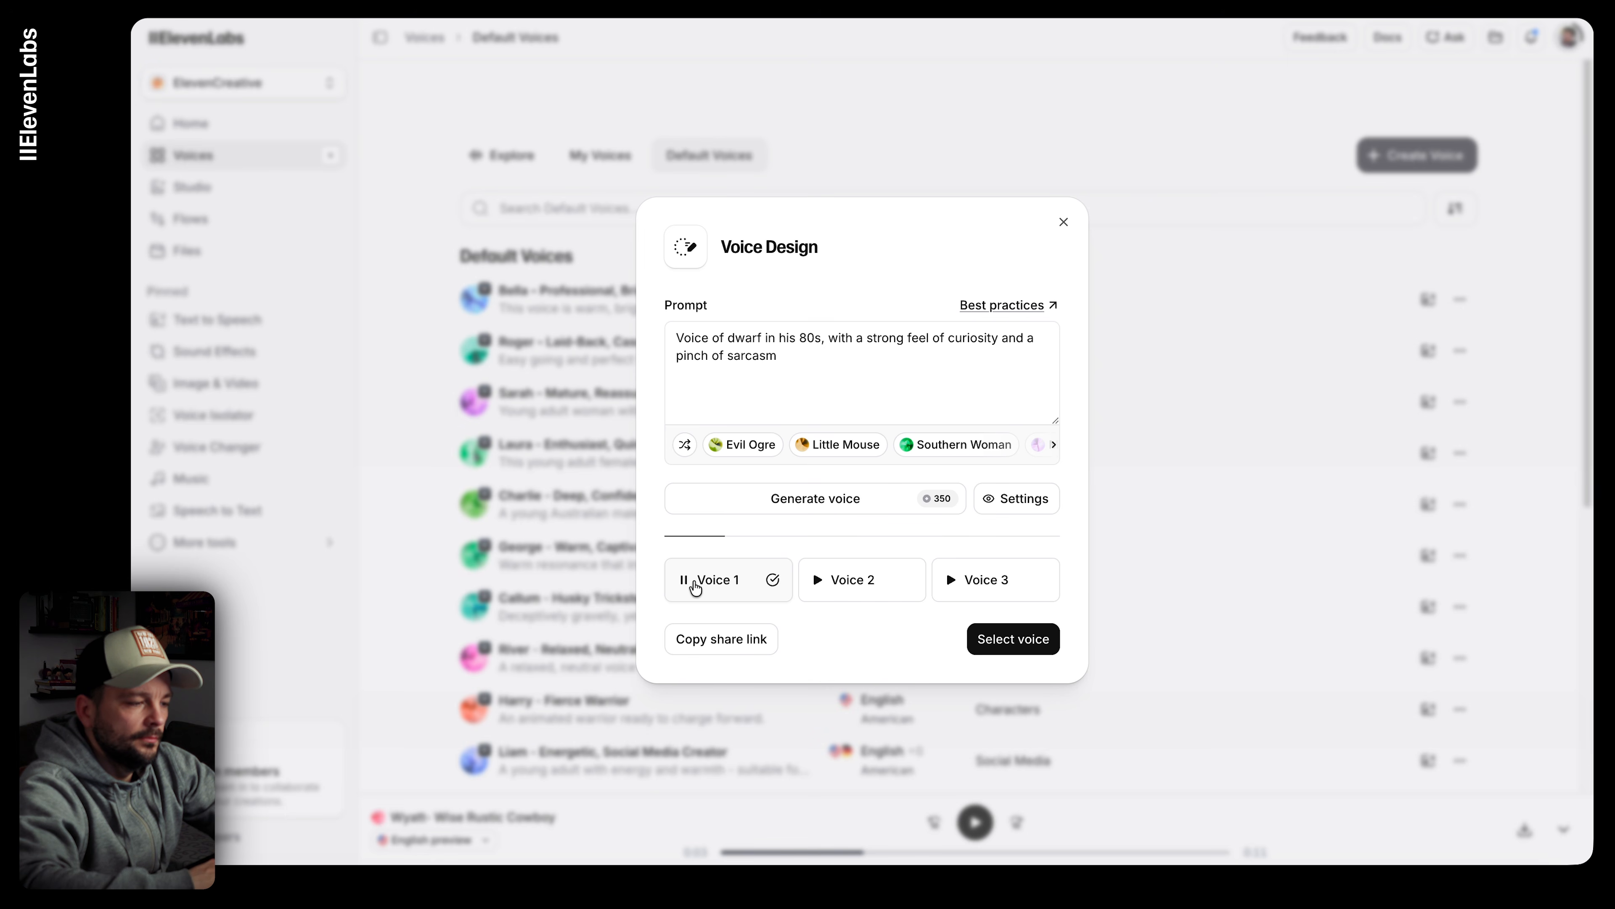
# Step: Listen to the Voice 2 and Voice 3 variants and close Voice Design without selecting one
pyautogui.click(826, 582)
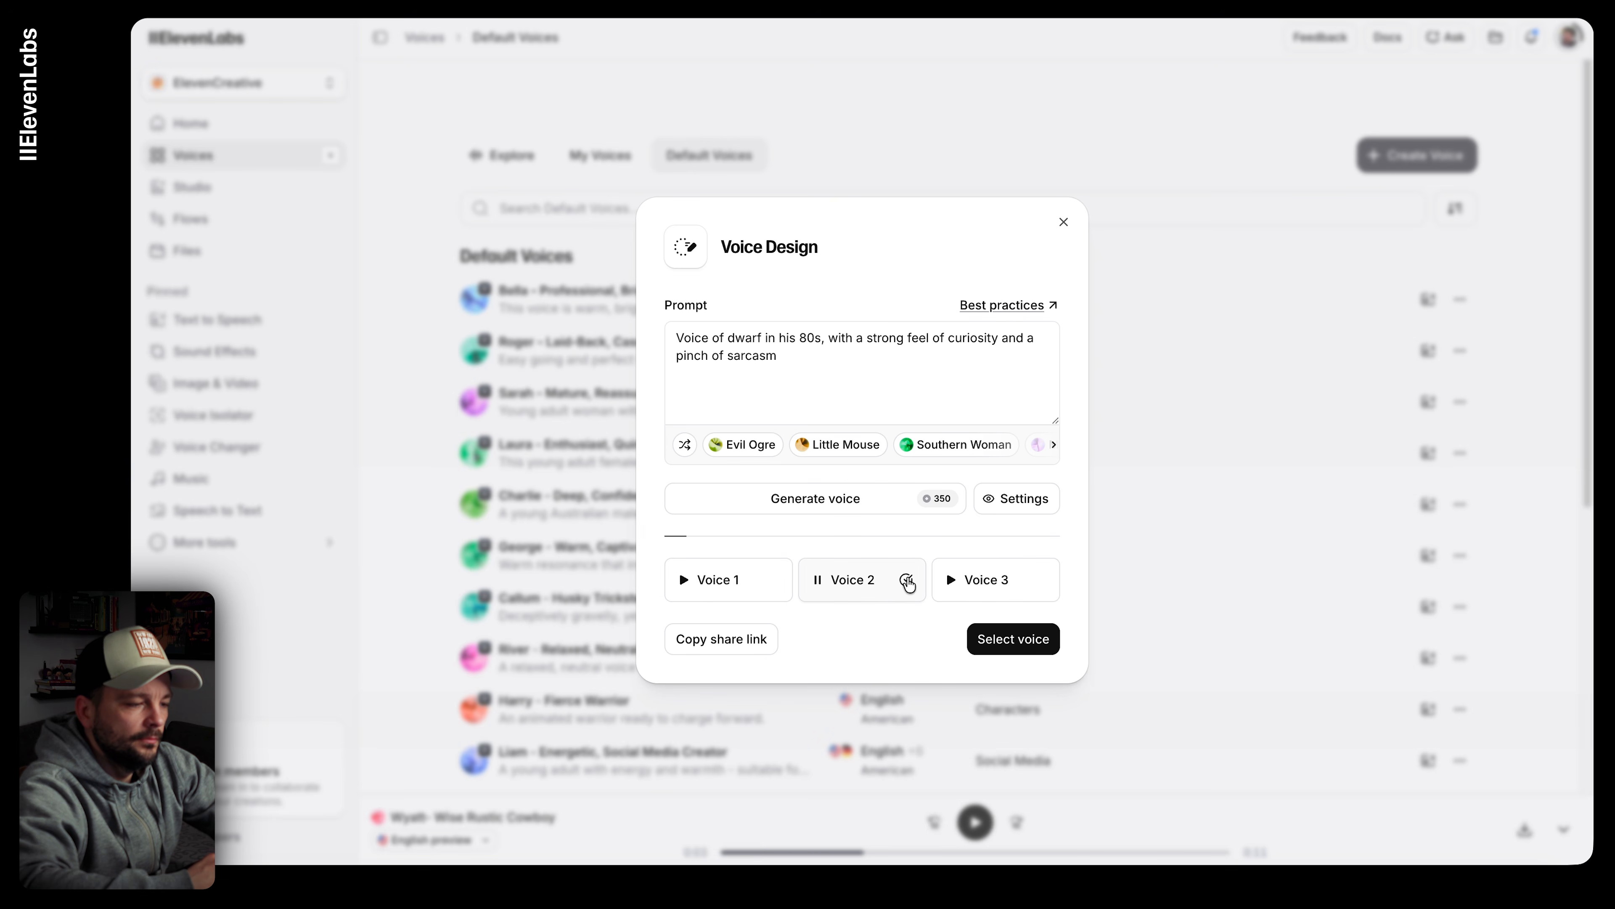
pyautogui.click(951, 582)
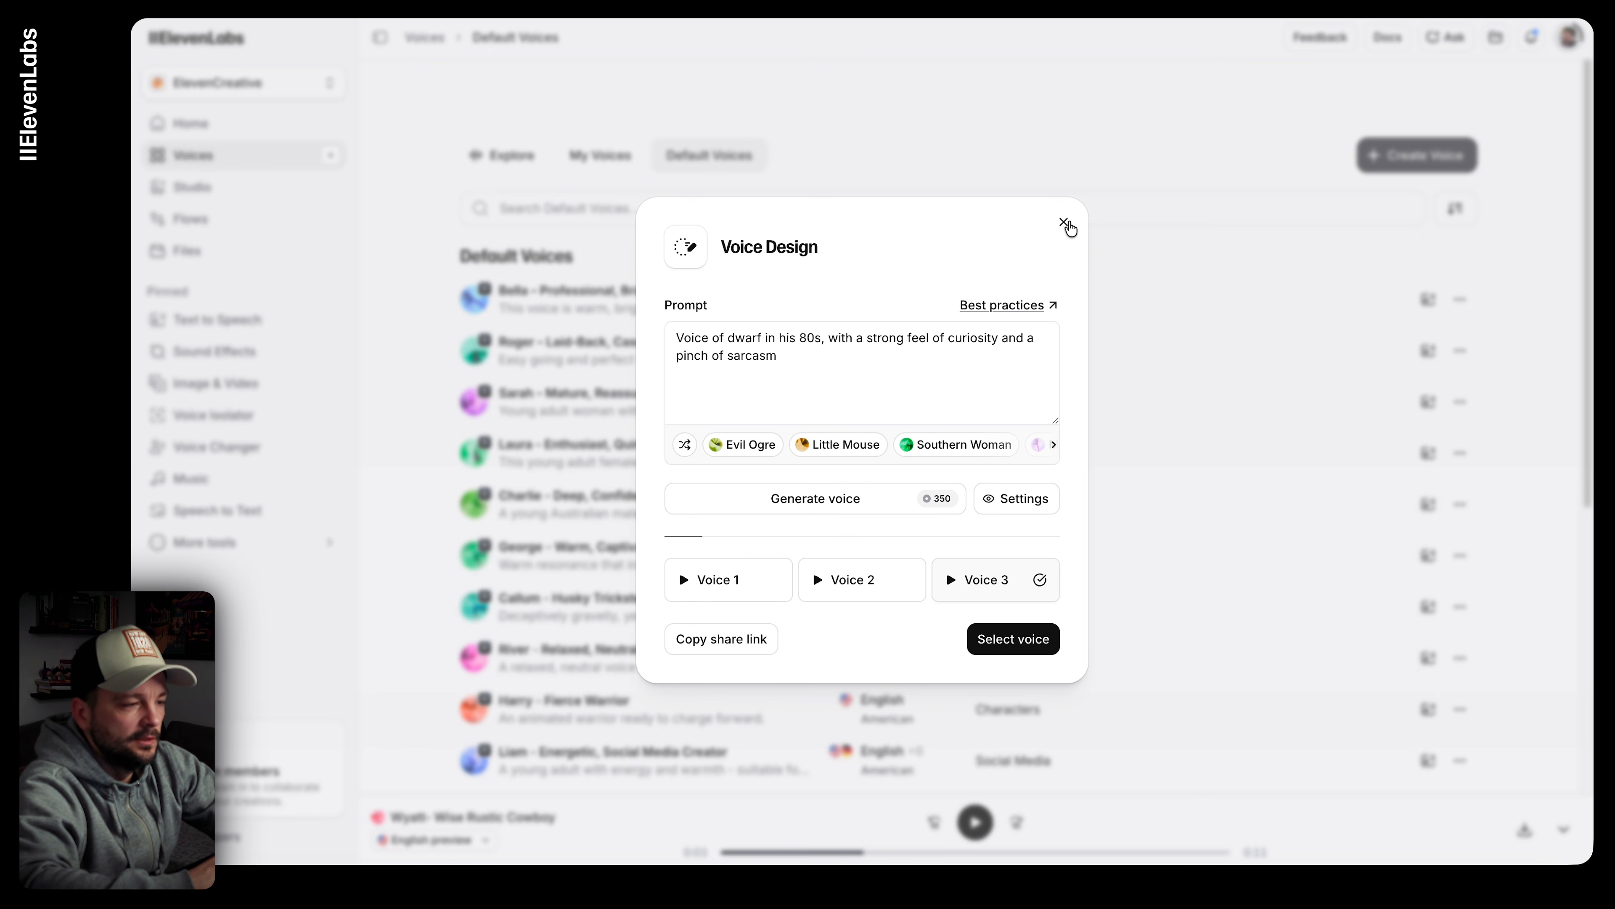
pyautogui.click(1064, 222)
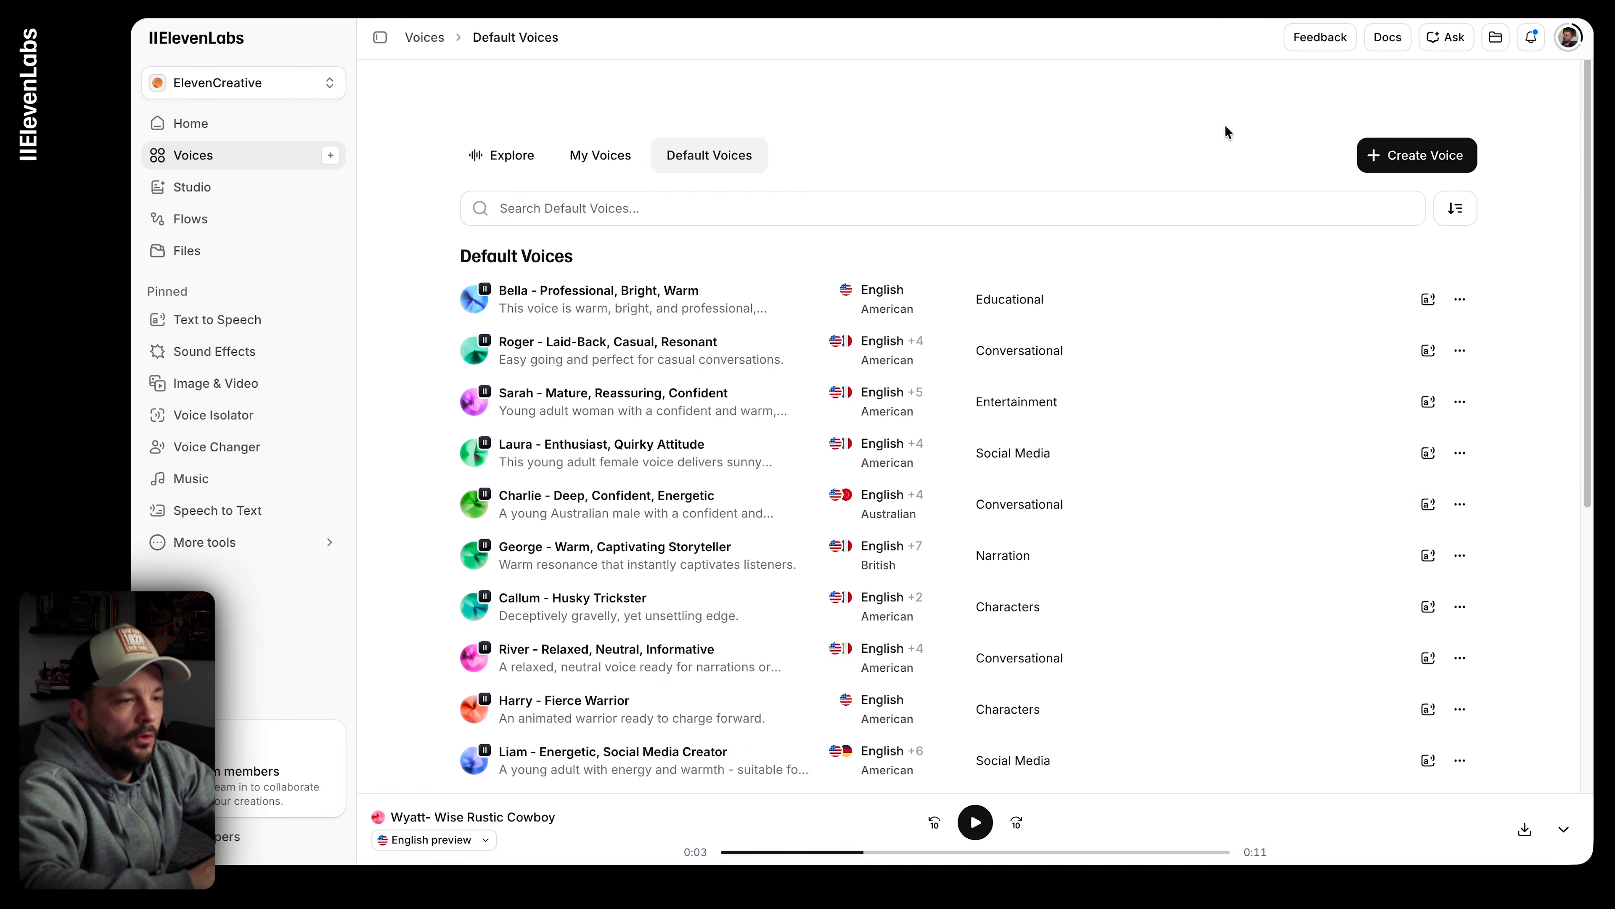
# Step: Start an Instant Voice Clone and record about 20 seconds of audio with the microphone
pyautogui.click(1386, 156)
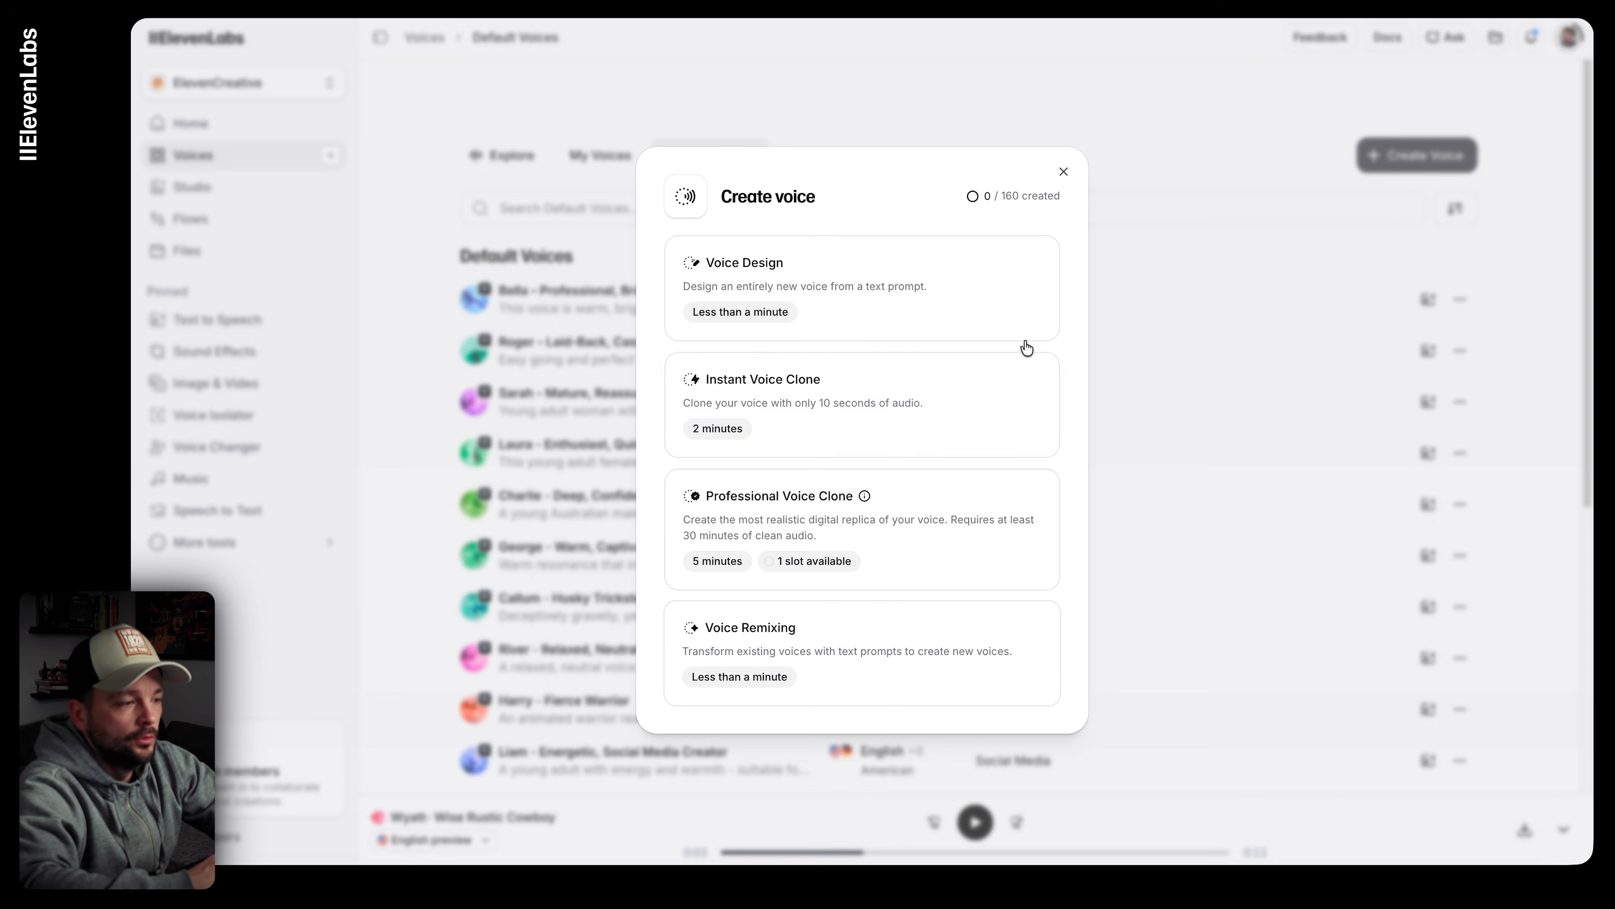
pyautogui.click(822, 415)
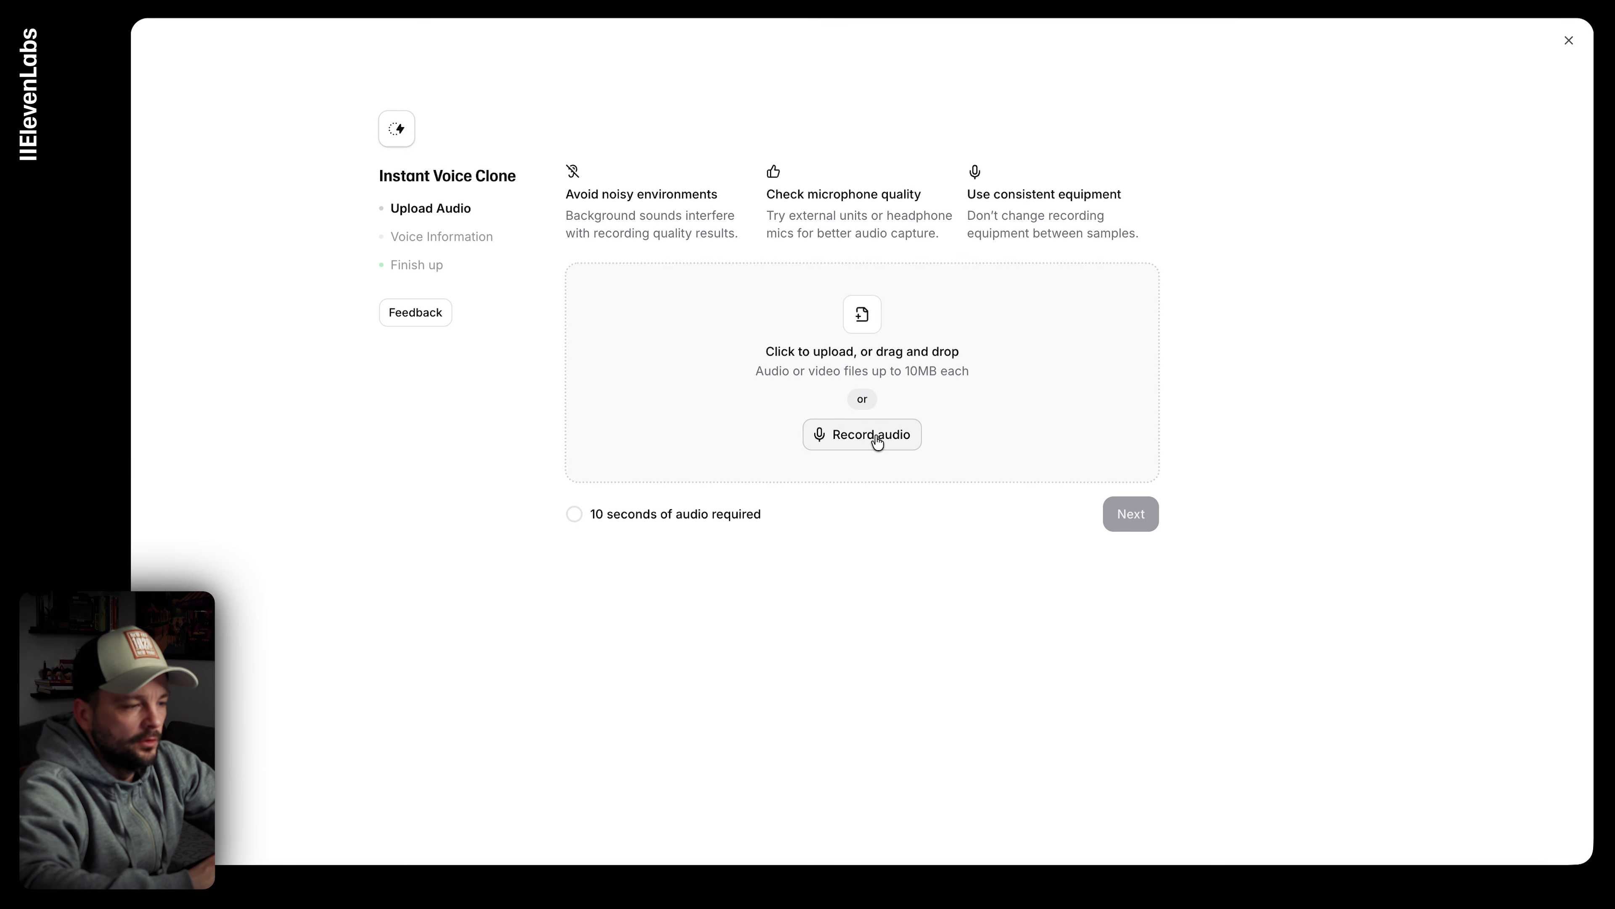
pyautogui.click(898, 437)
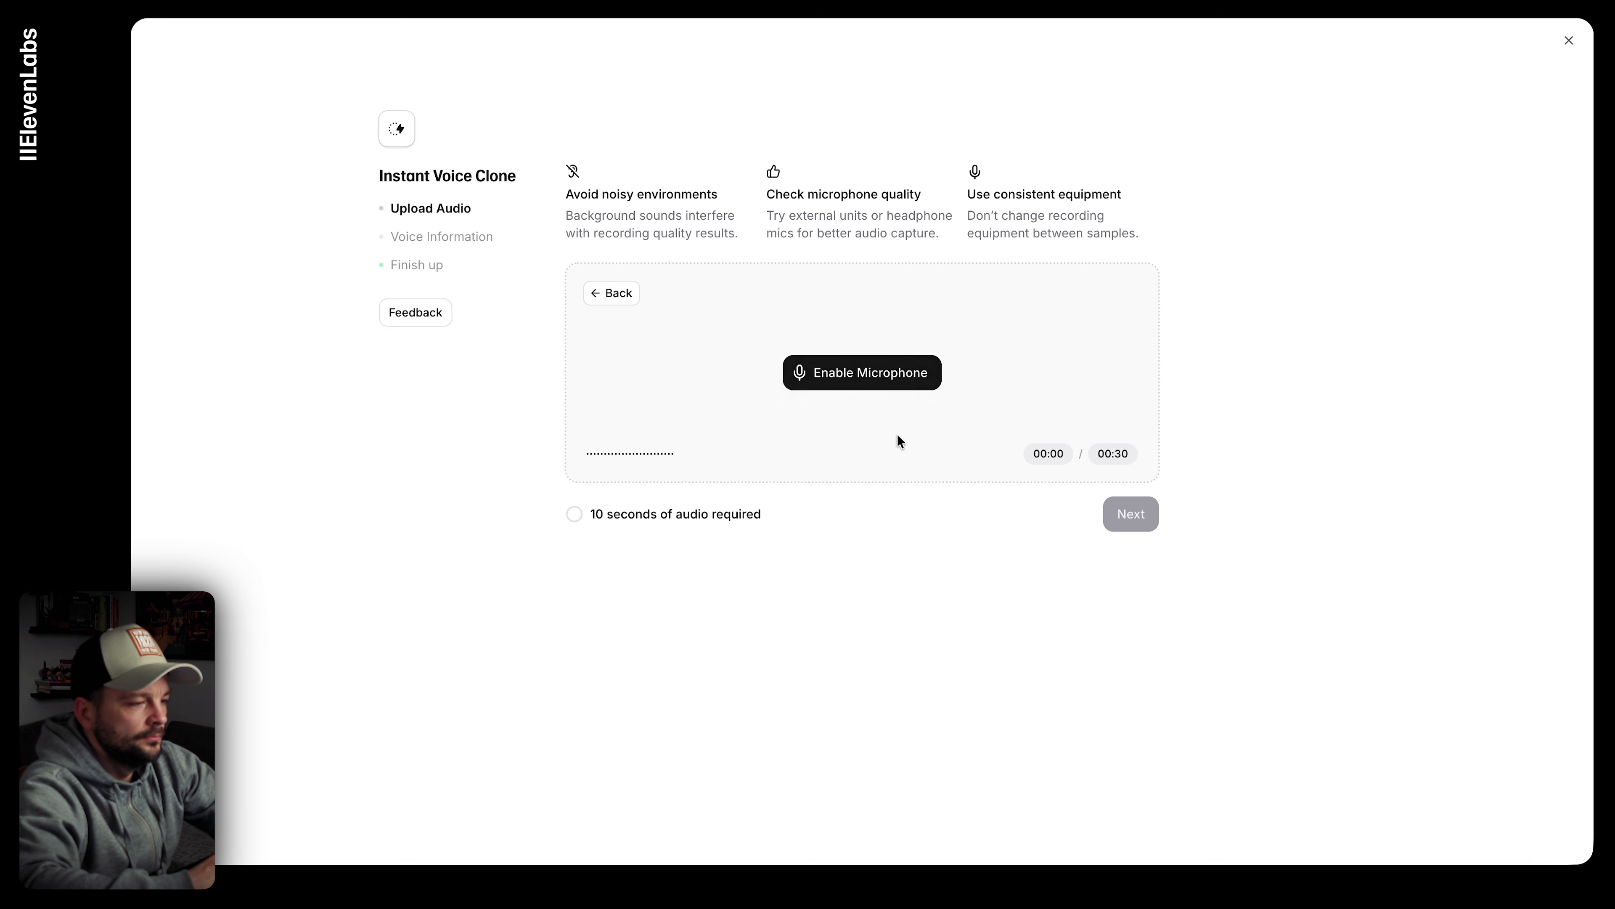
pyautogui.click(872, 376)
pyautogui.click(948, 371)
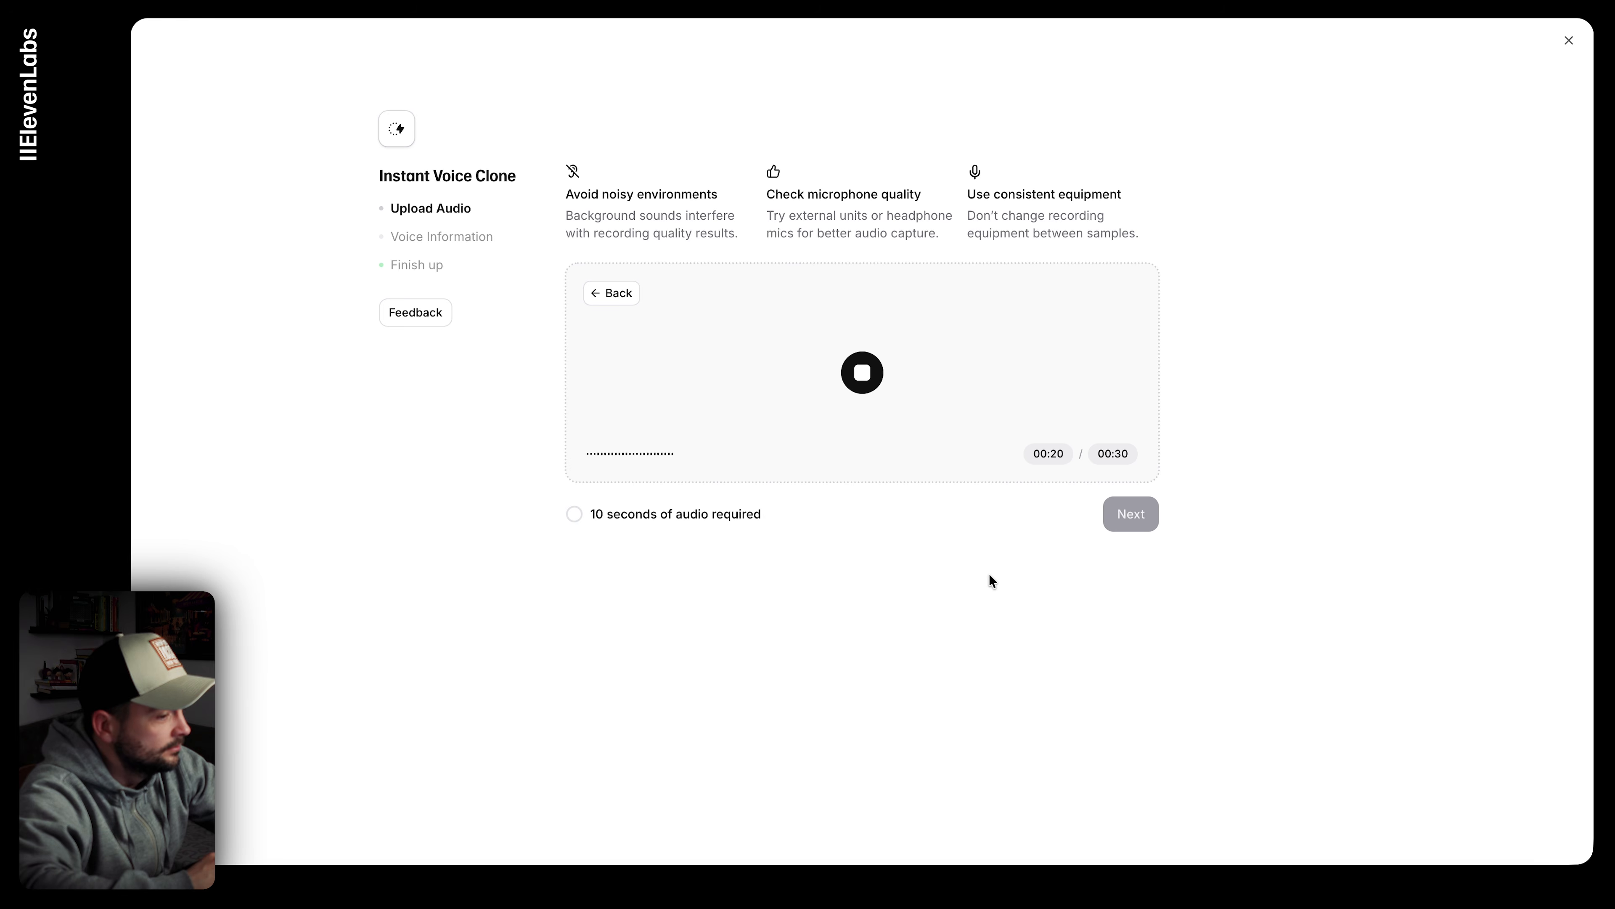
pyautogui.click(862, 372)
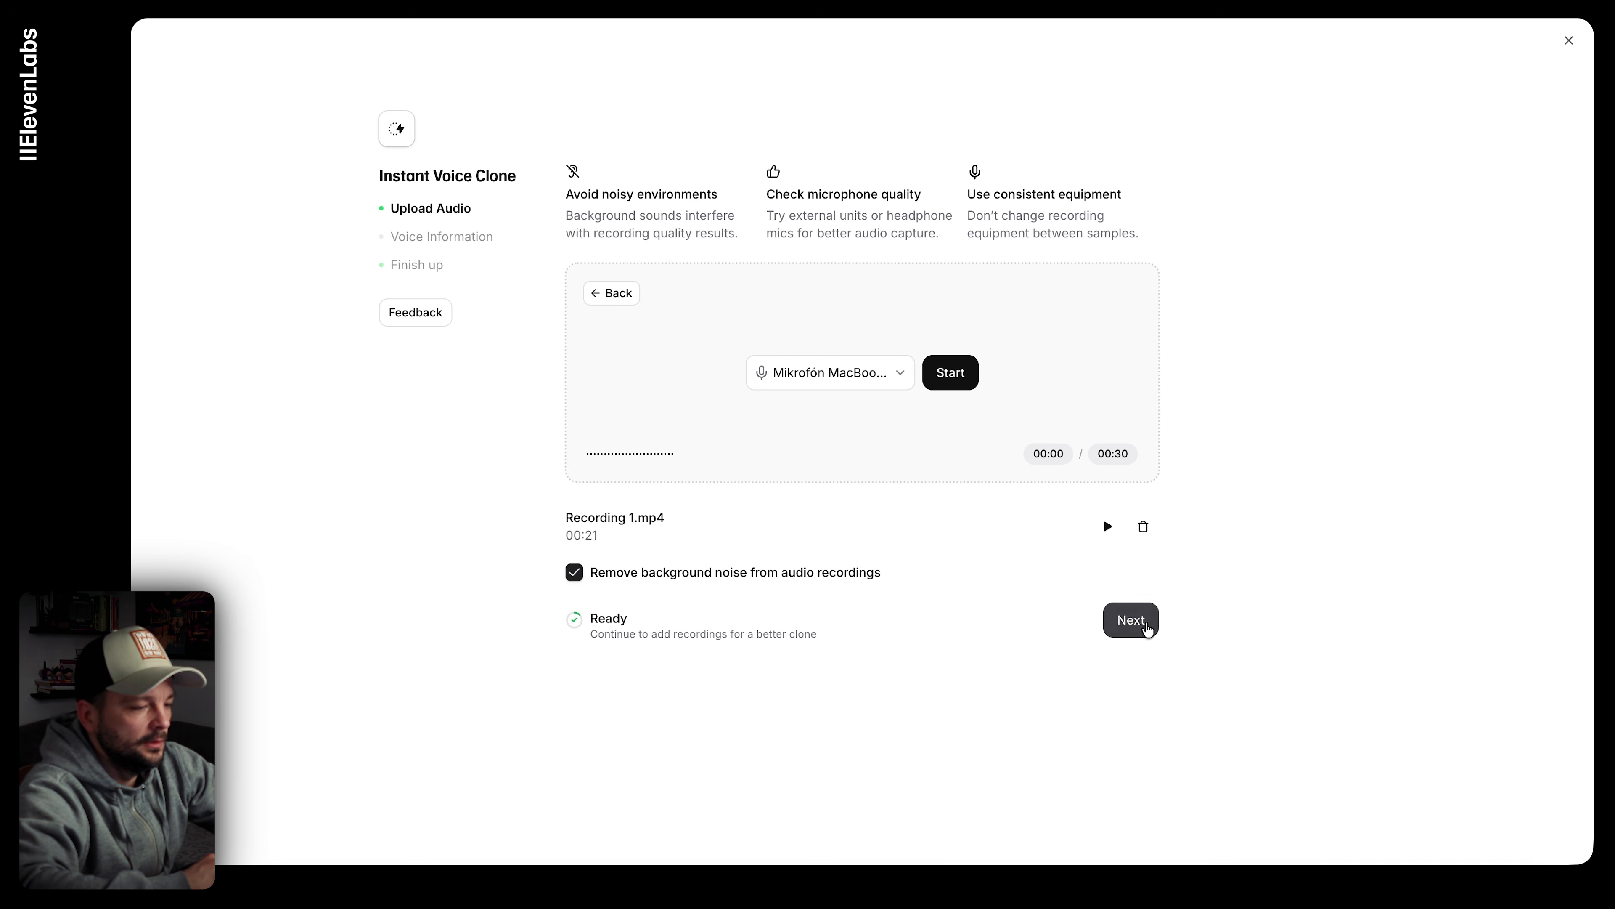
# Step: Continue to the voice information, name the cloned voice "test-me" and save it
pyautogui.click(1147, 626)
pyautogui.click(684, 299)
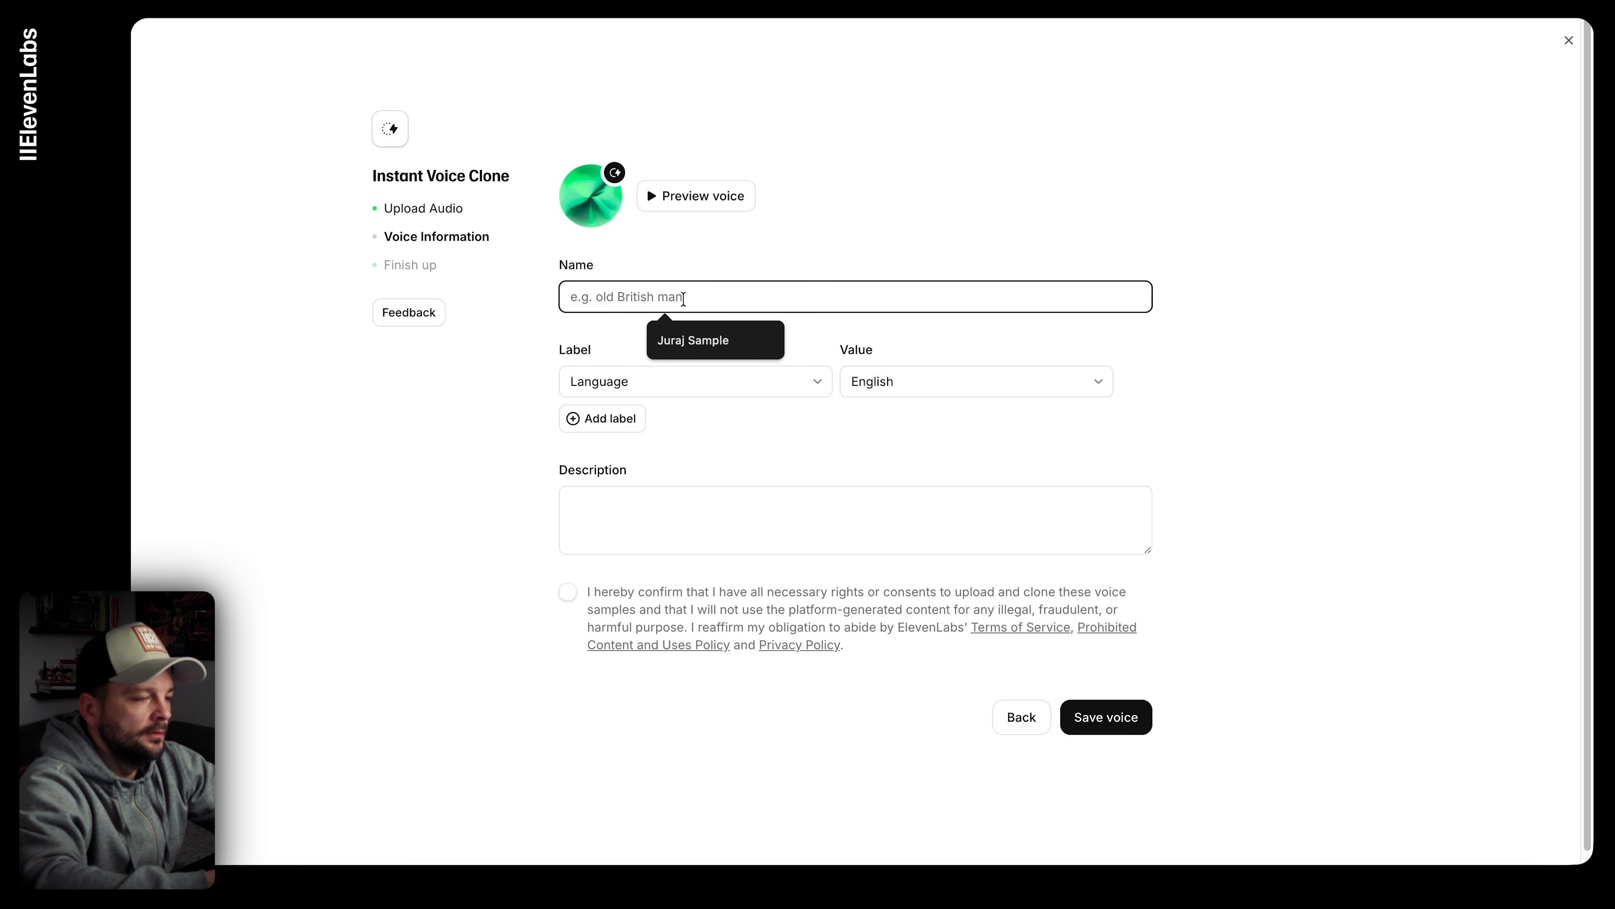
pyautogui.write('test voi')
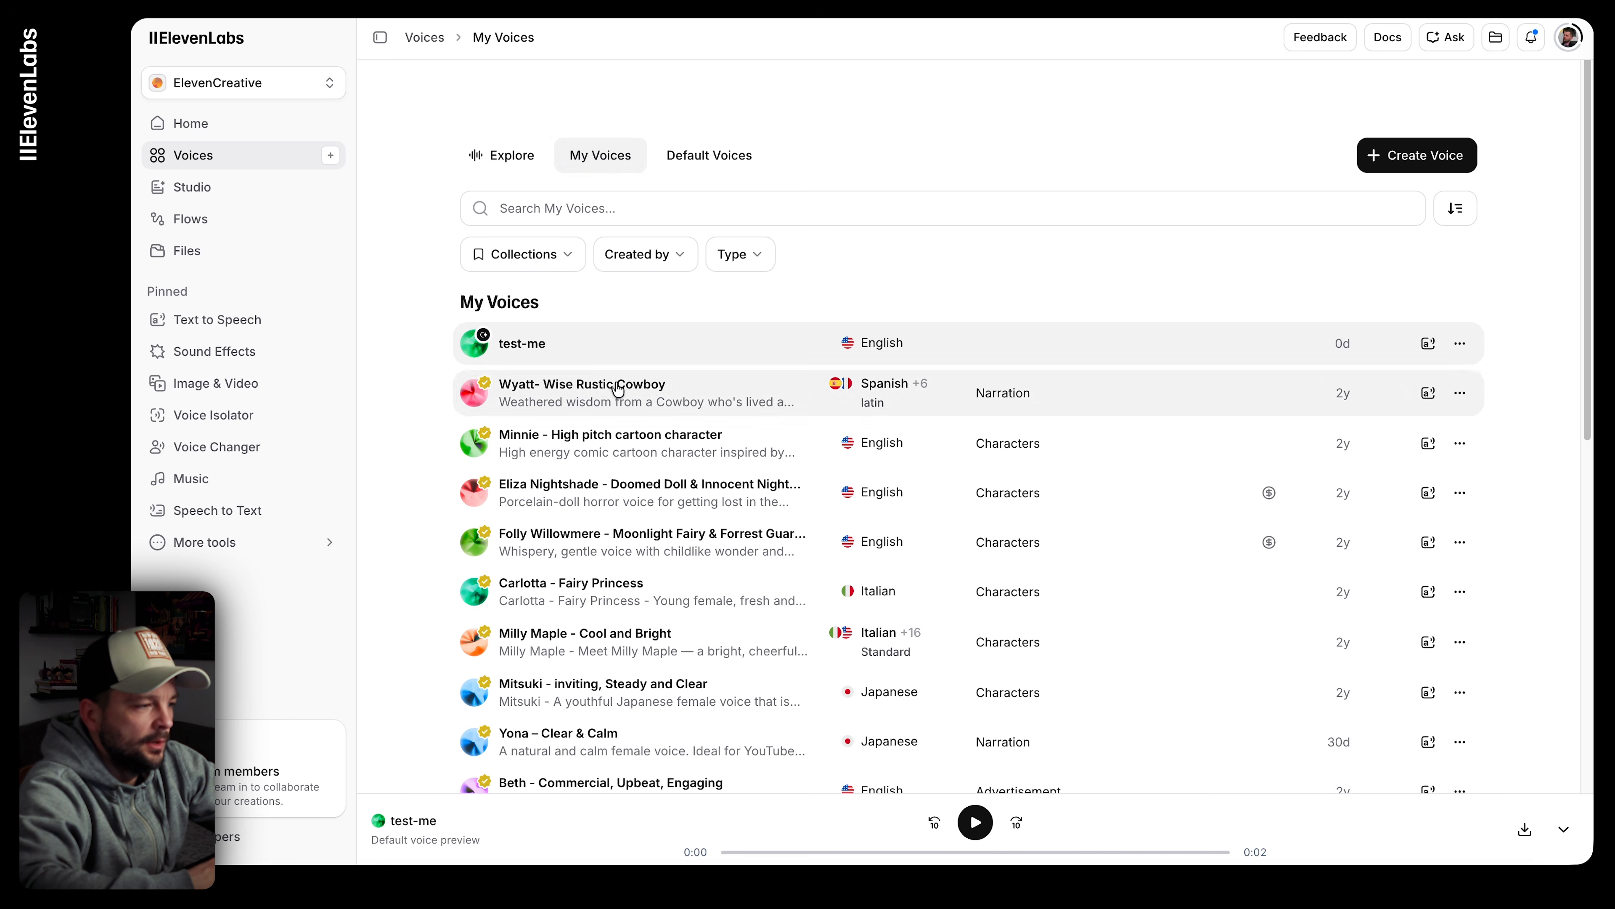
# Step: Play the preview of the cloned "test-me" voice and open the Text to Speech tool
pyautogui.click(612, 352)
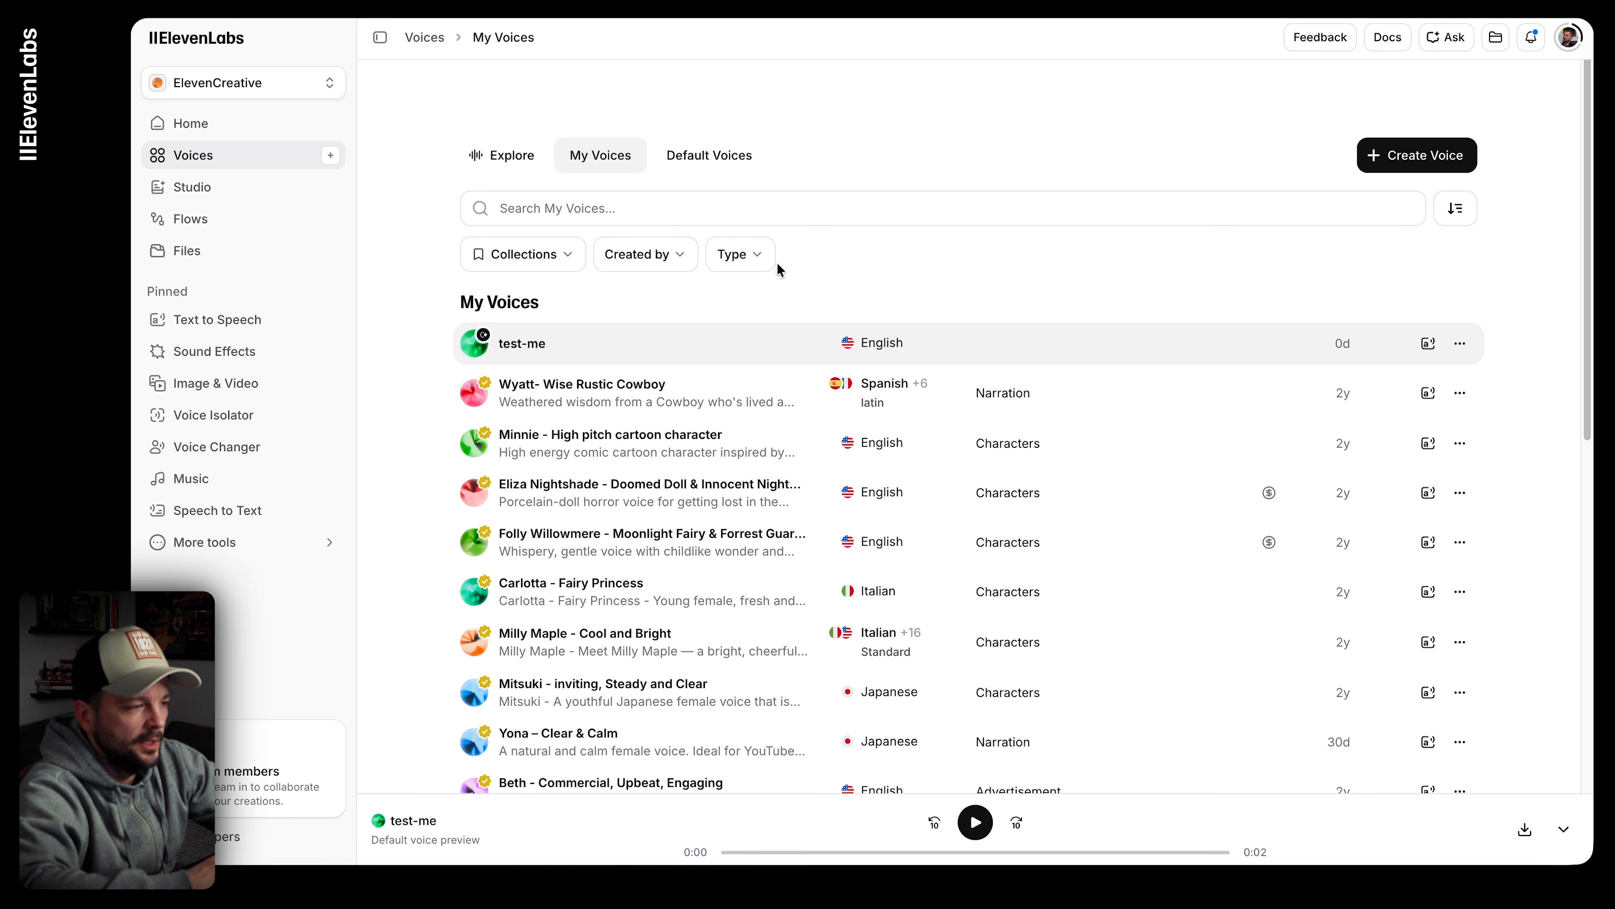
pyautogui.click(207, 159)
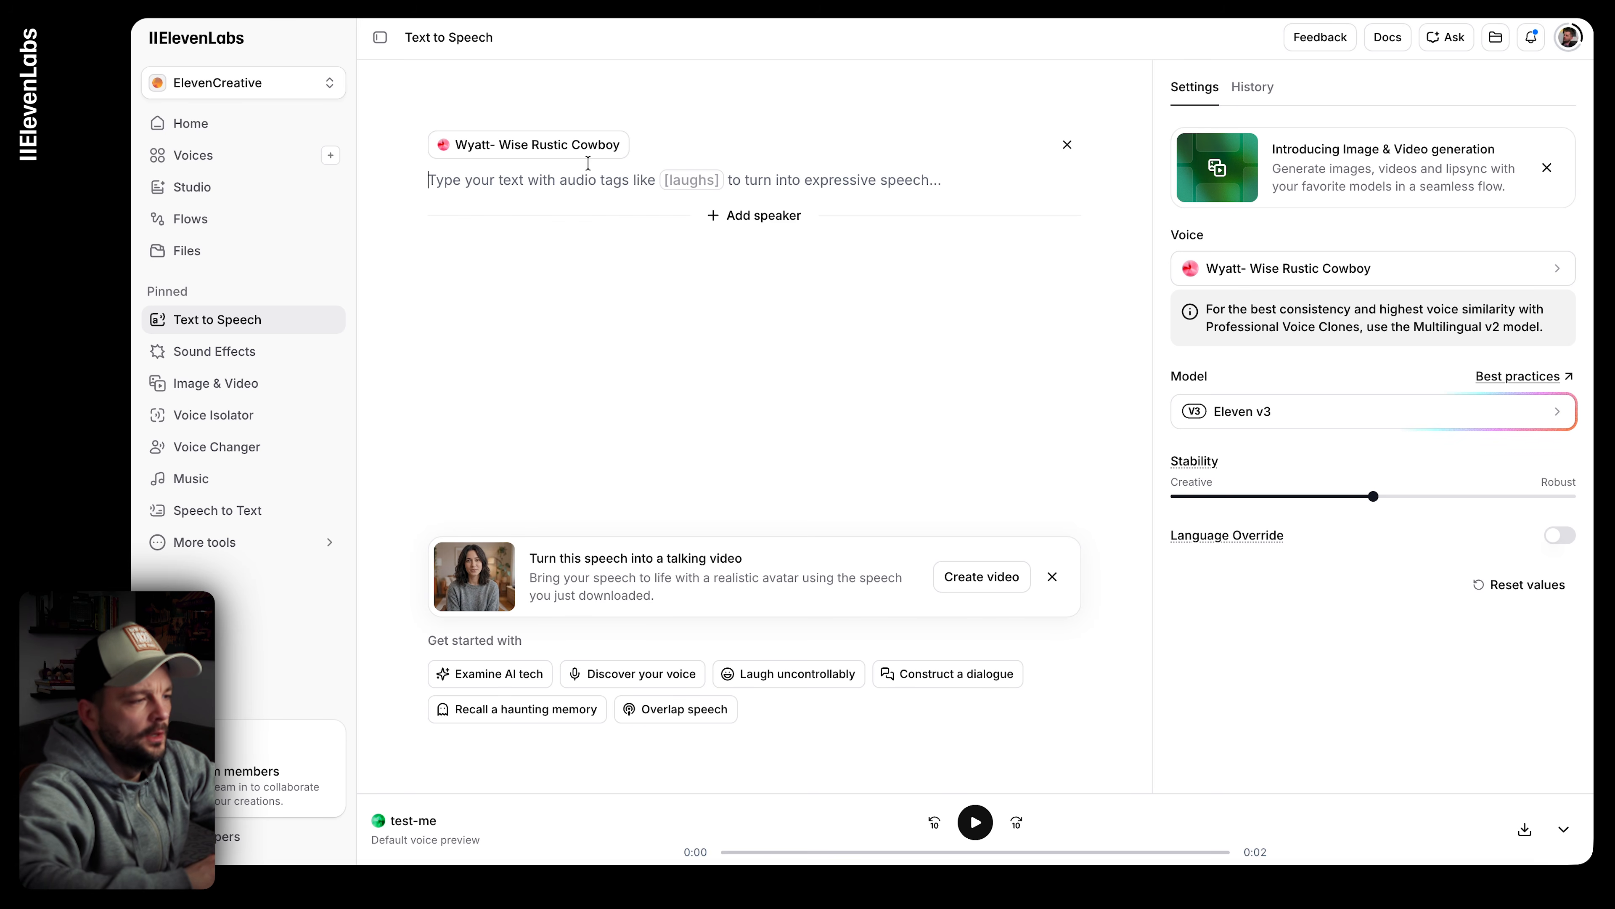
# Step: Enter a narration running from "The city woke slowly under a pale gold sunrise" to "footsteps of early commuters." and set Stability to Creative
pyautogui.write('The city woke slowly under a pale gold sunrise, its streets still quiet except for the soft hum of delivery vans and the occasional footsteps of early commuters.')
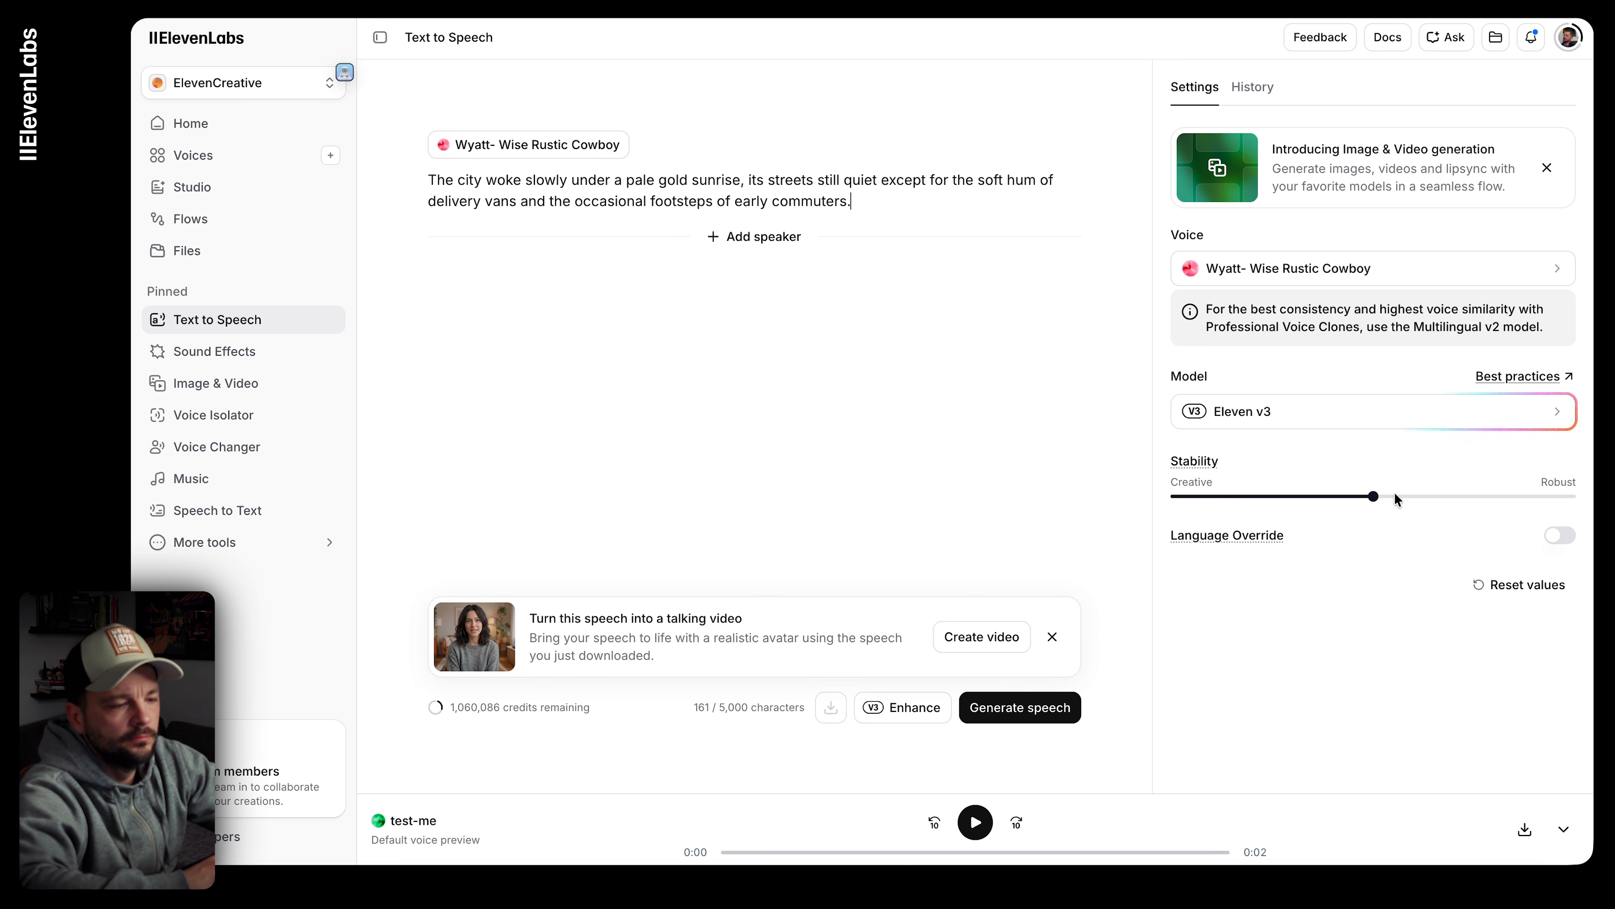
pyautogui.moveTo(1359, 492)
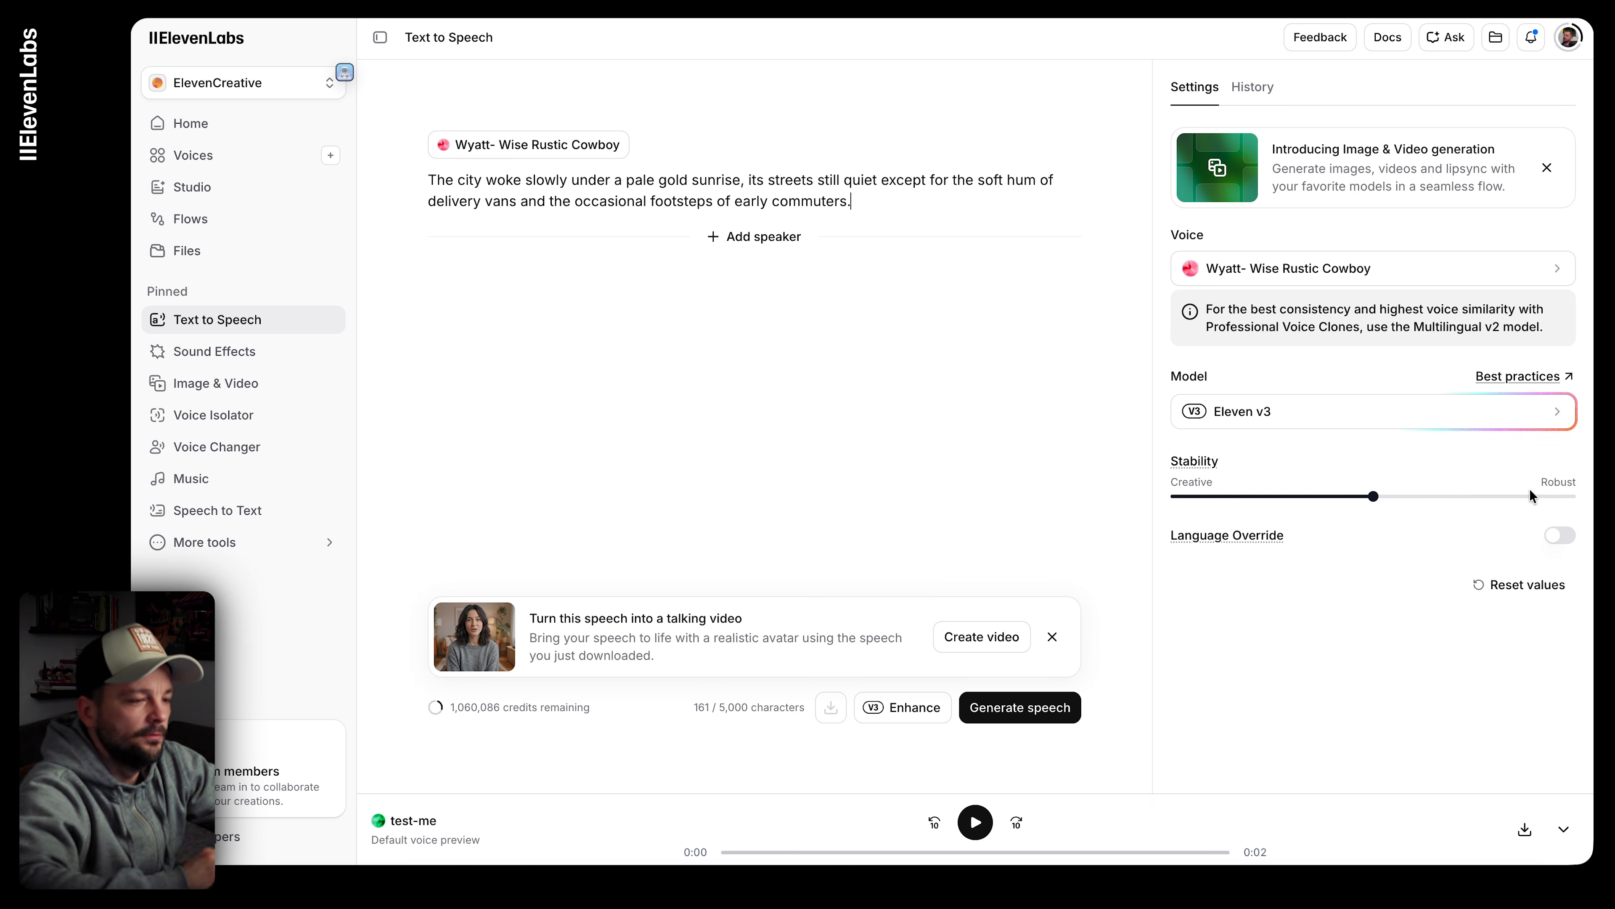
pyautogui.moveTo(1307, 506); pyautogui.dragTo(1161, 530)
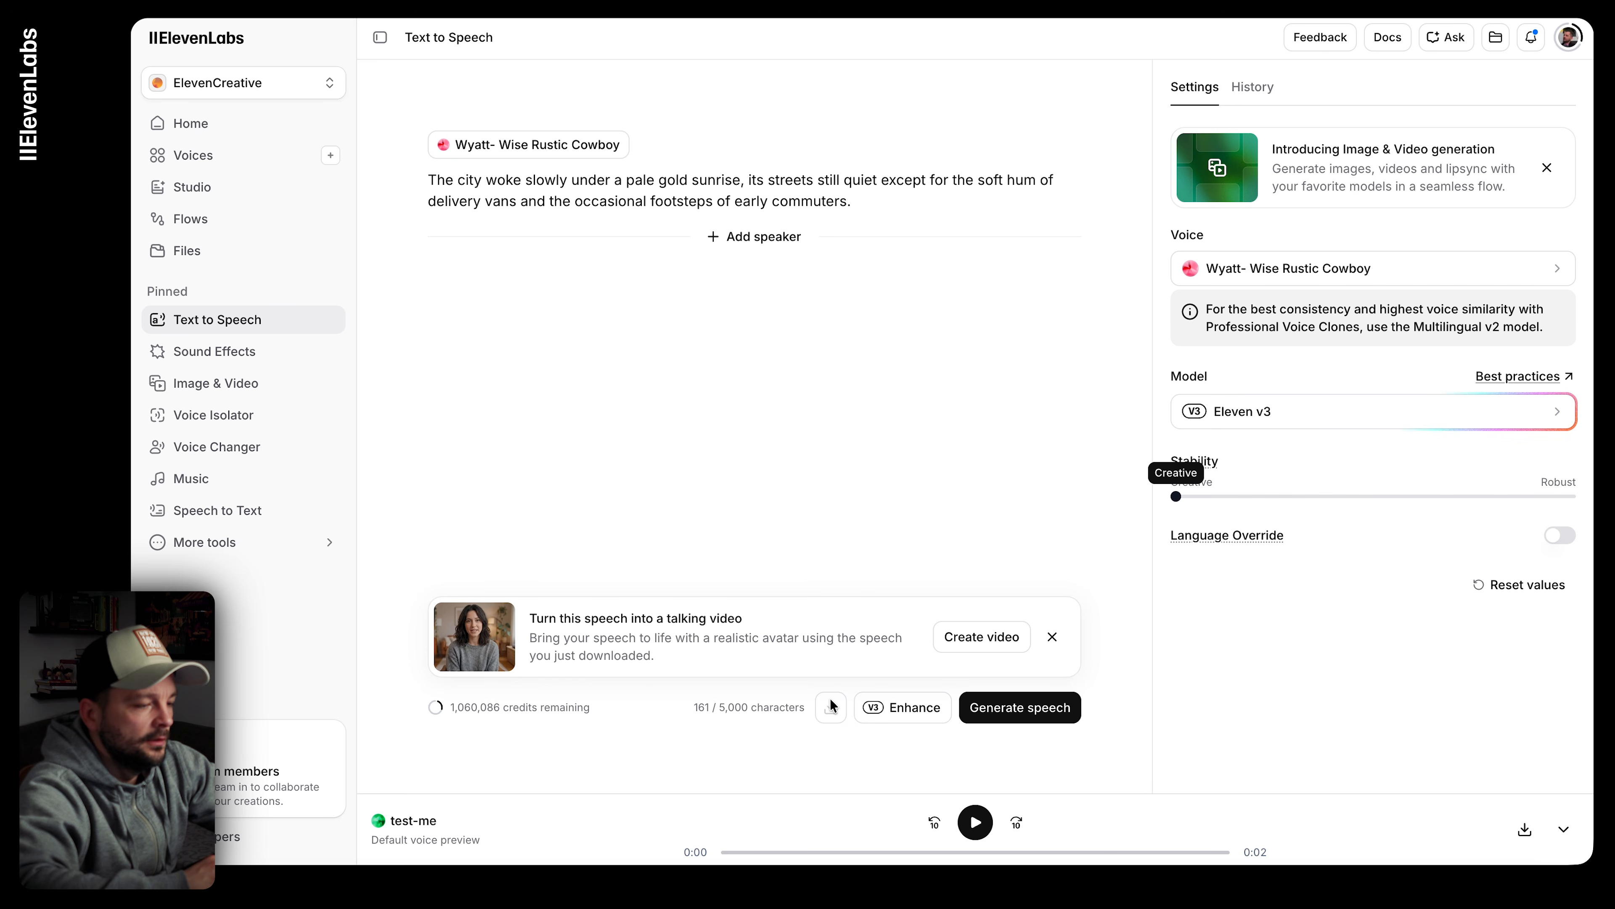
# Step: Generate the speech with the Wyatt voice, dismiss the talking-video suggestion and listen to Generation 1
pyautogui.click(1008, 712)
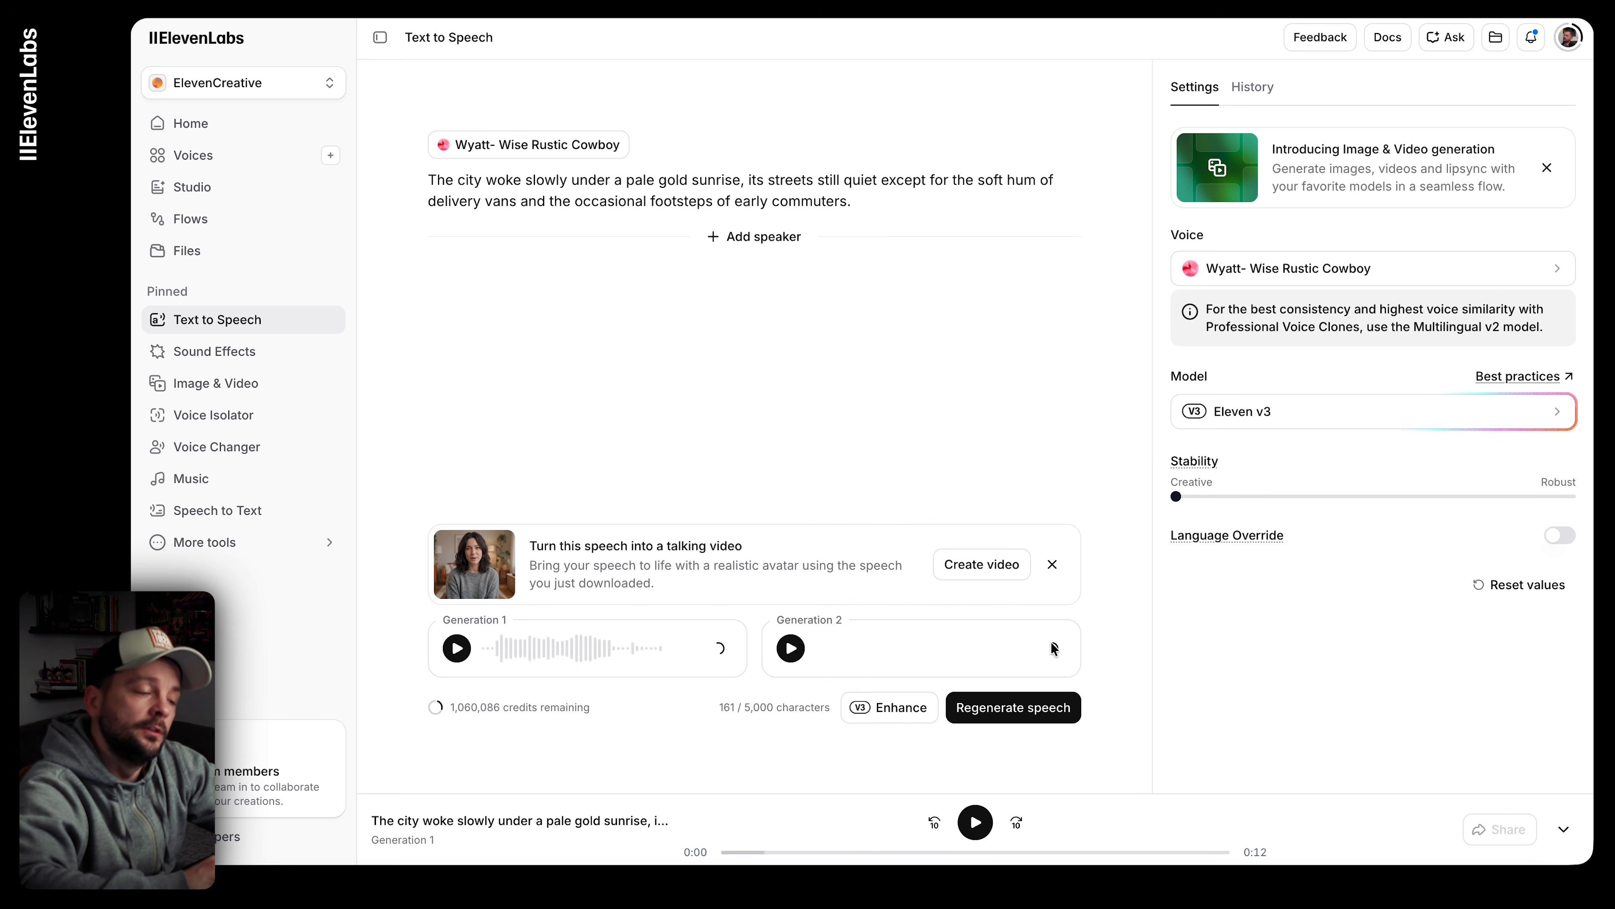
pyautogui.click(1052, 564)
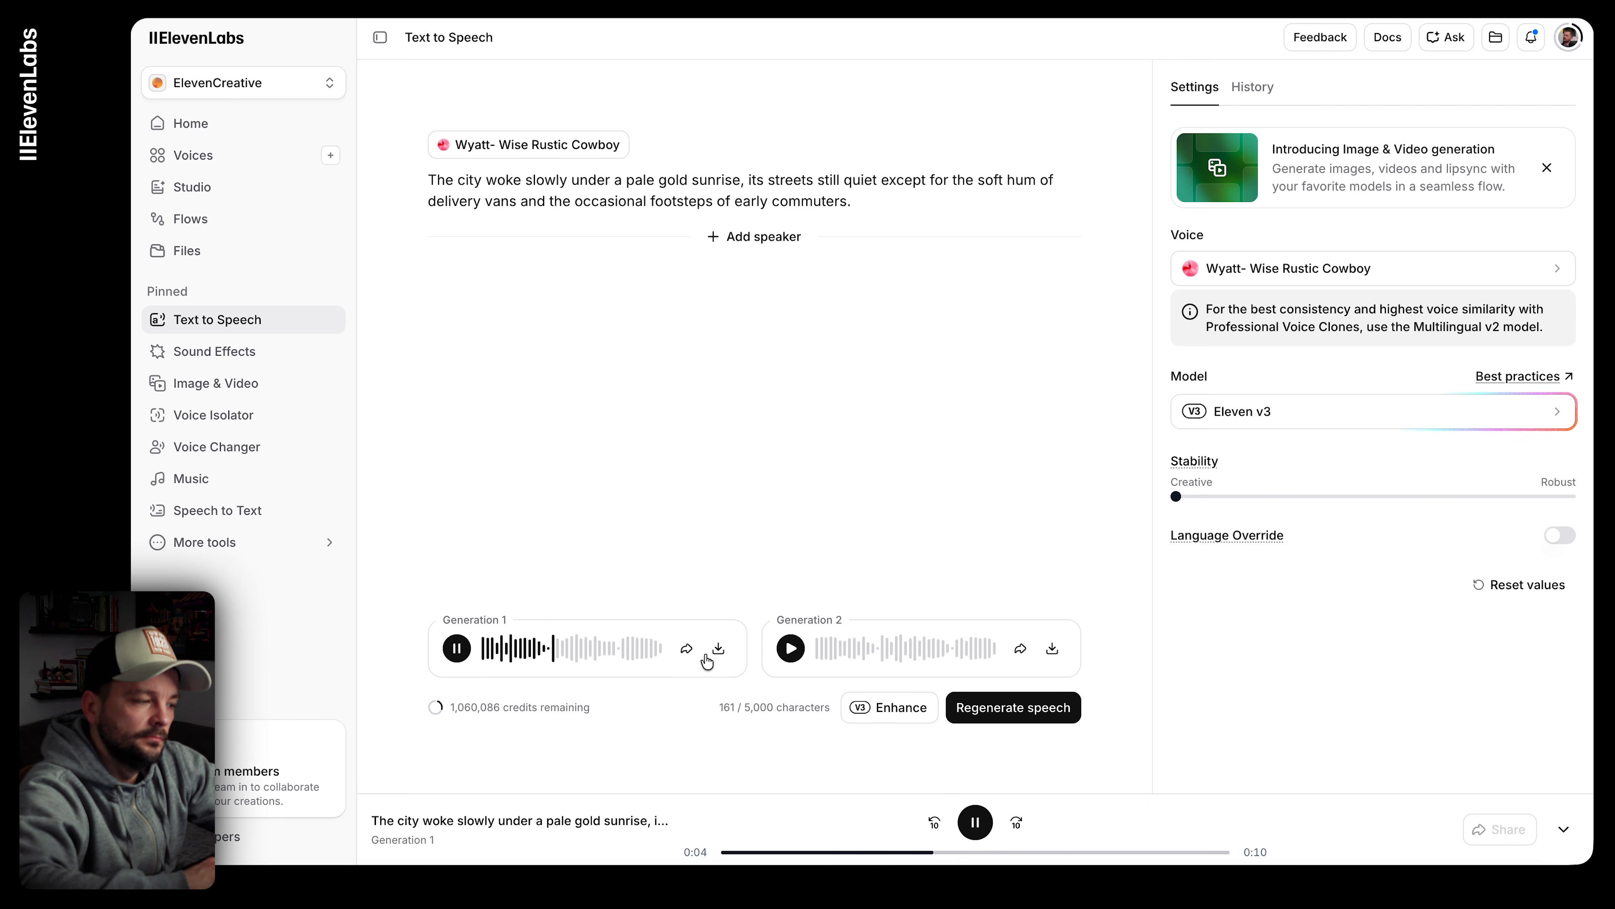
pyautogui.click(456, 649)
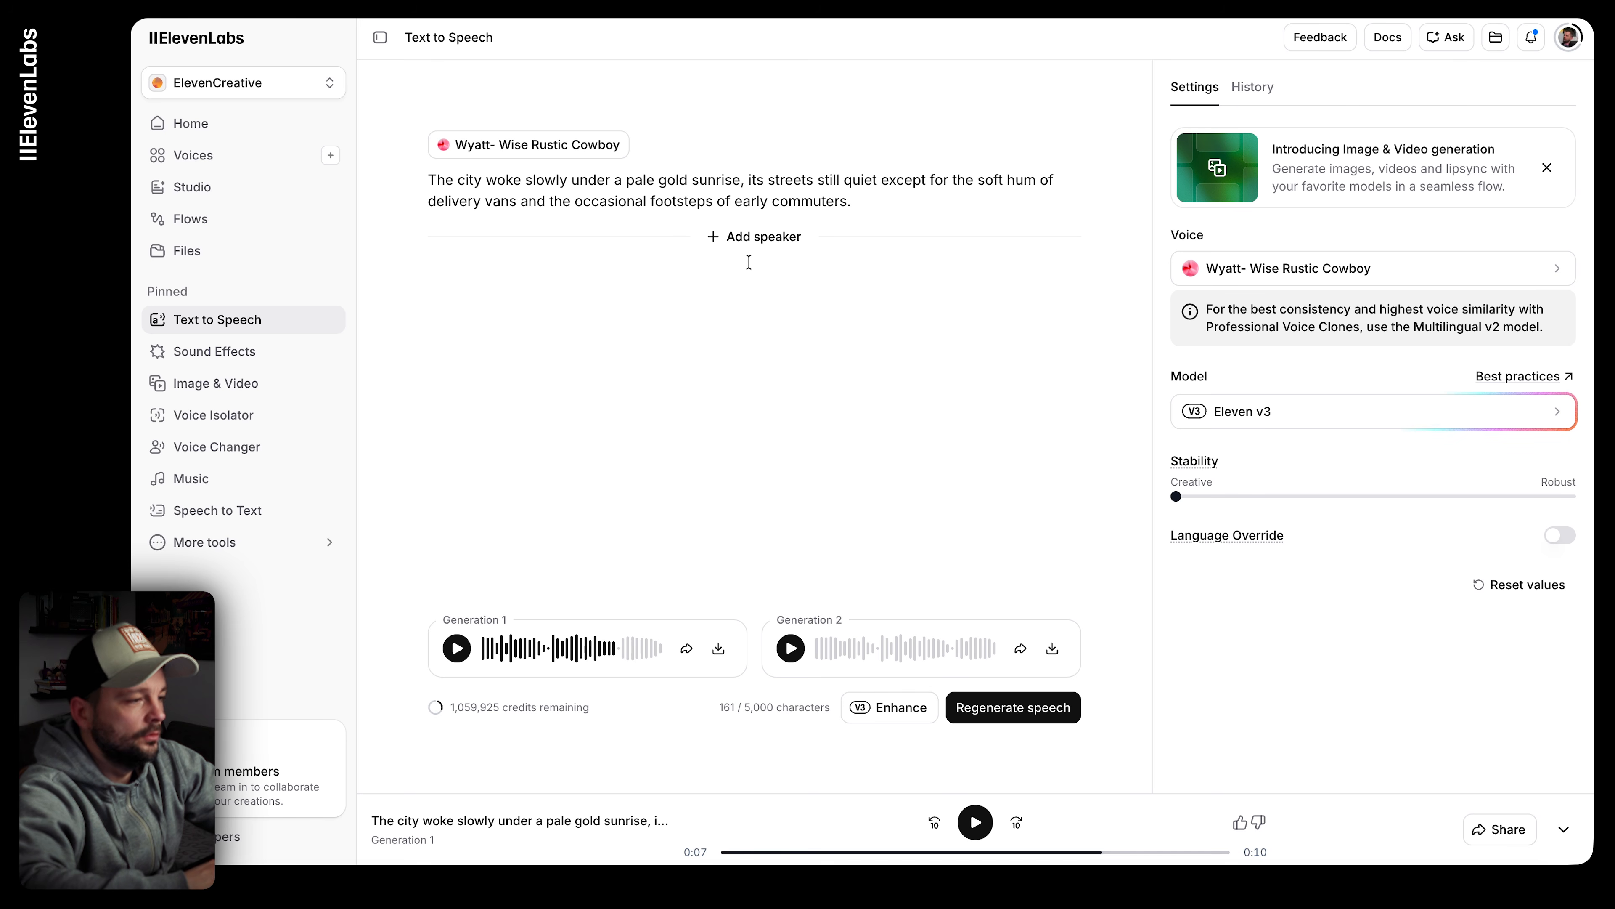
# Step: Add a second speaker below the narration and assign the cloned "test-me" voice to it
pyautogui.click(758, 236)
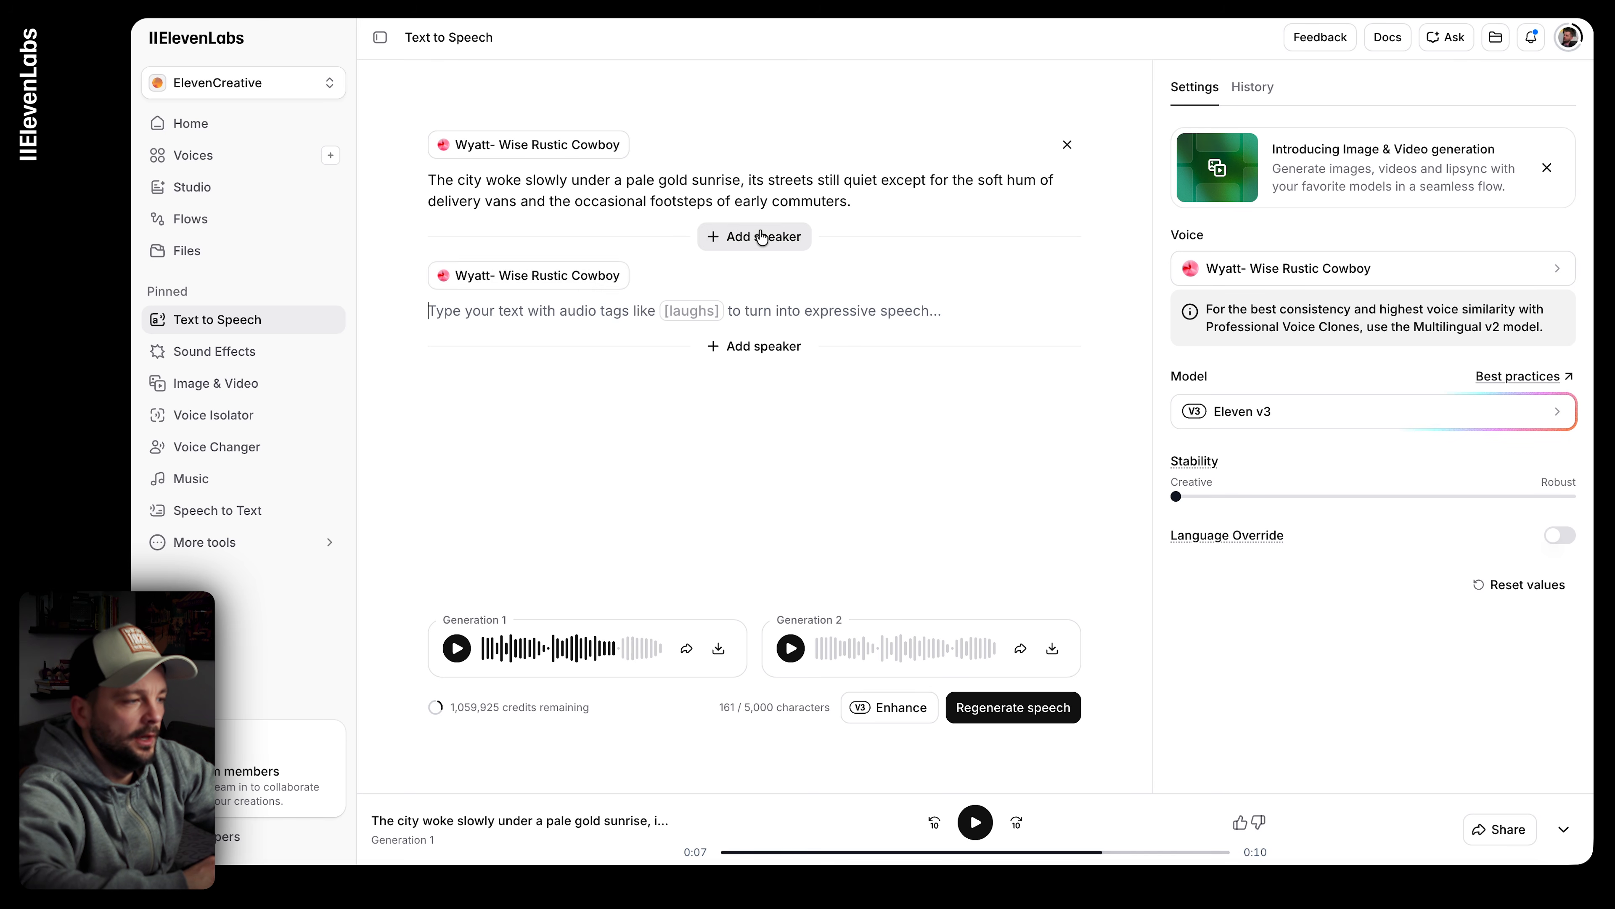
pyautogui.click(580, 278)
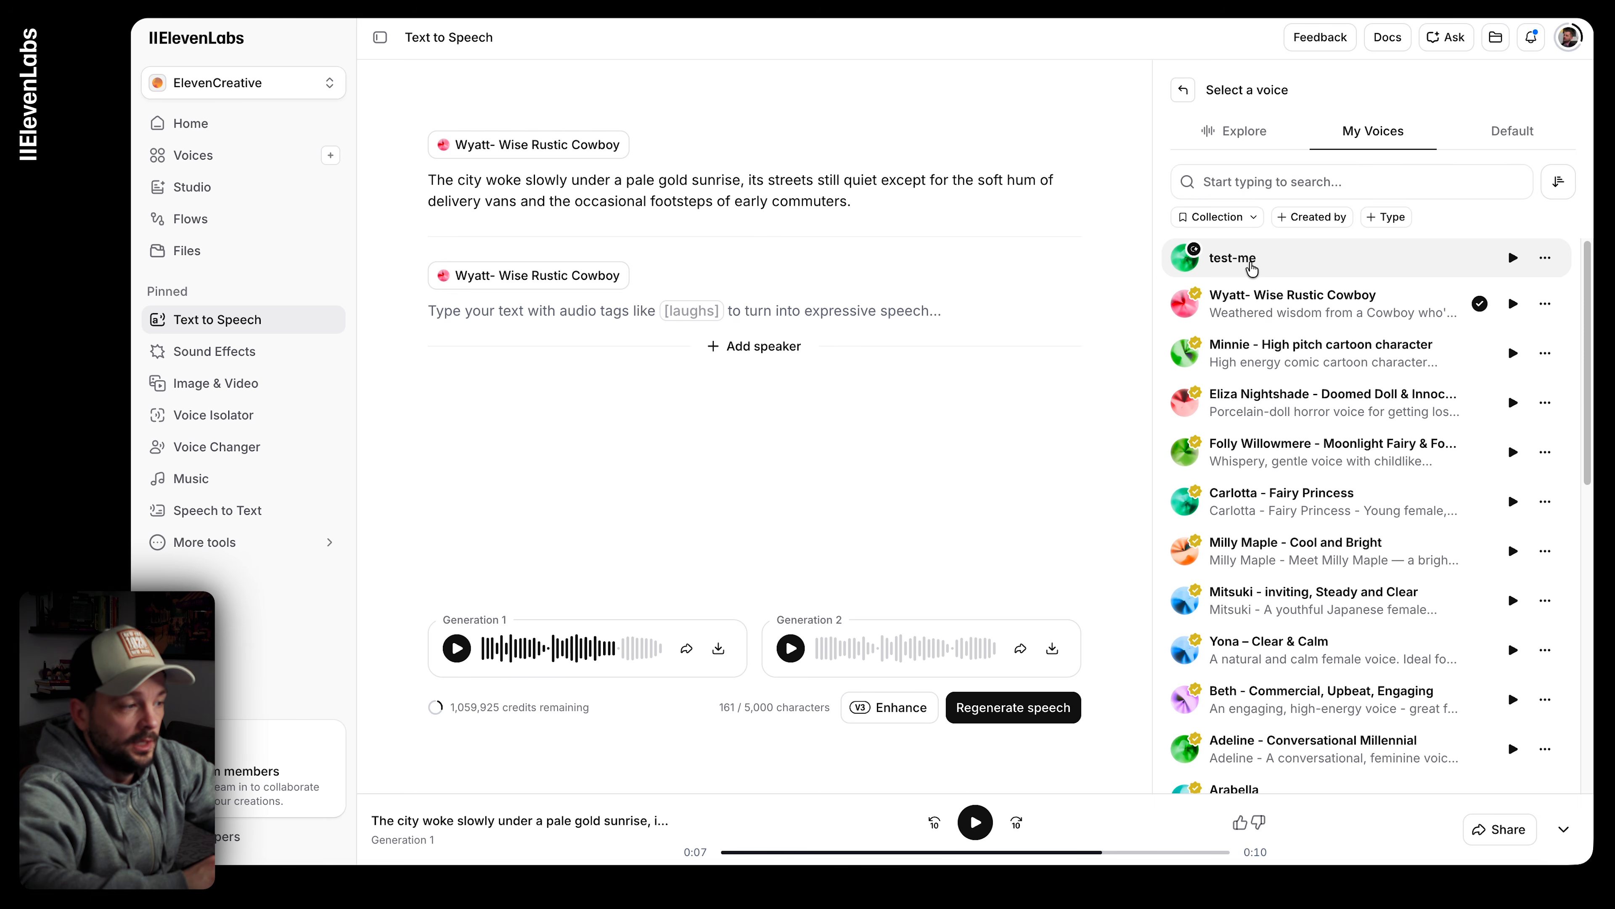
pyautogui.click(1247, 261)
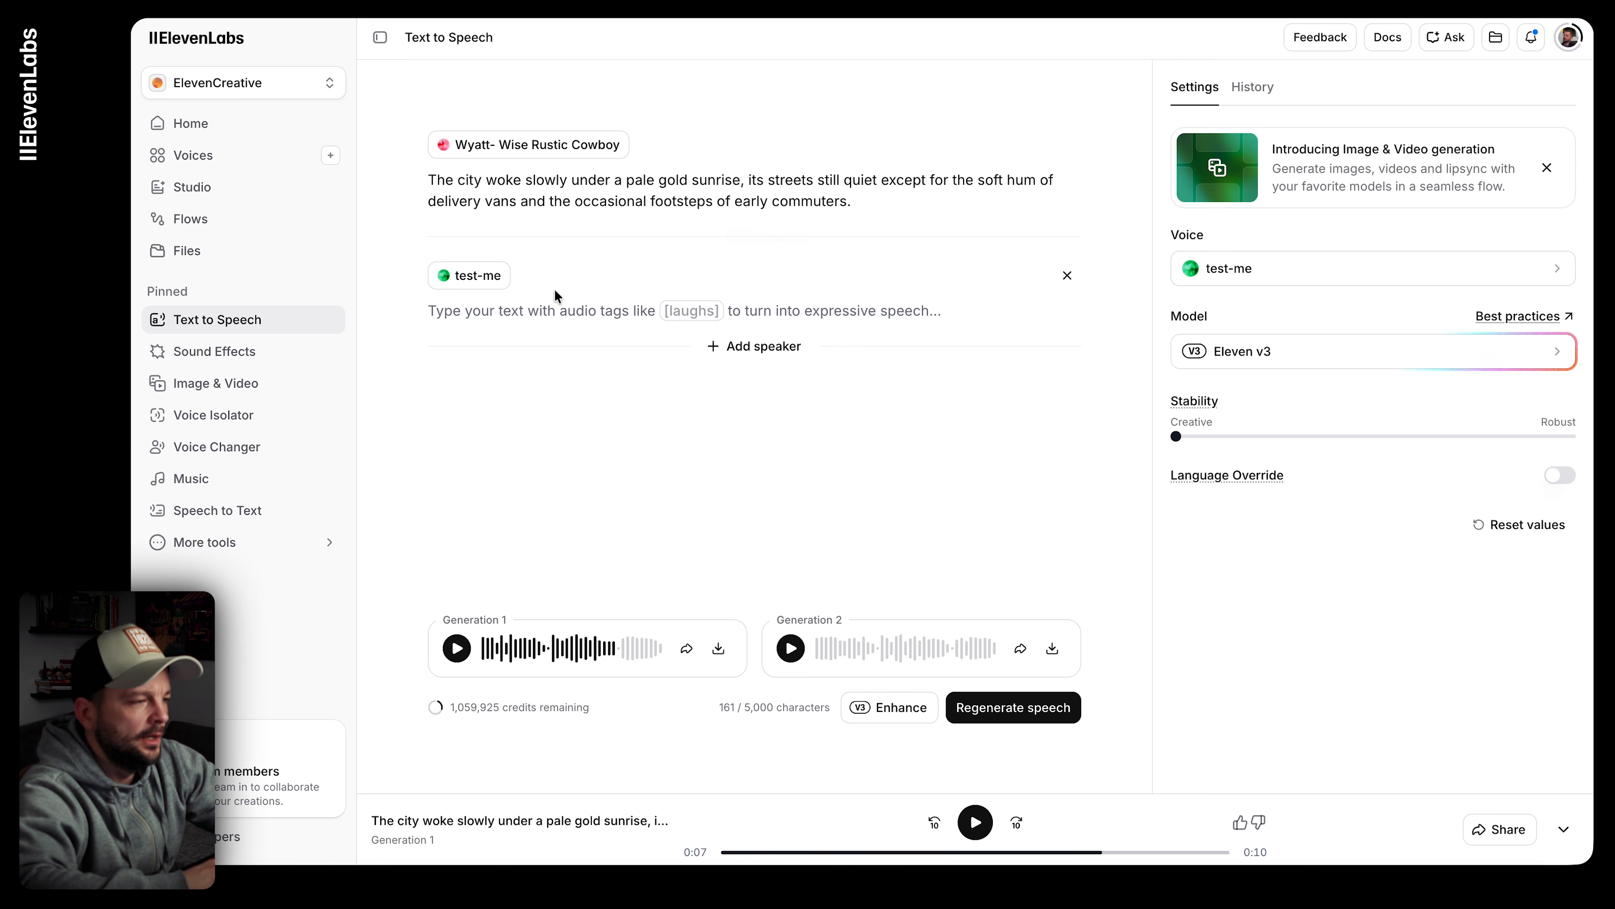
# Step: Enter "In the corner café, lights flickered on one by one, filling the windows with warmth and the scent of fresh coffee." for test-me and generate speech
pyautogui.click(542, 314)
pyautogui.write('In the corner café, lights flickered on one by one, filling the windows with warmth and the scent of fresh coffee.')
pyautogui.click(1046, 710)
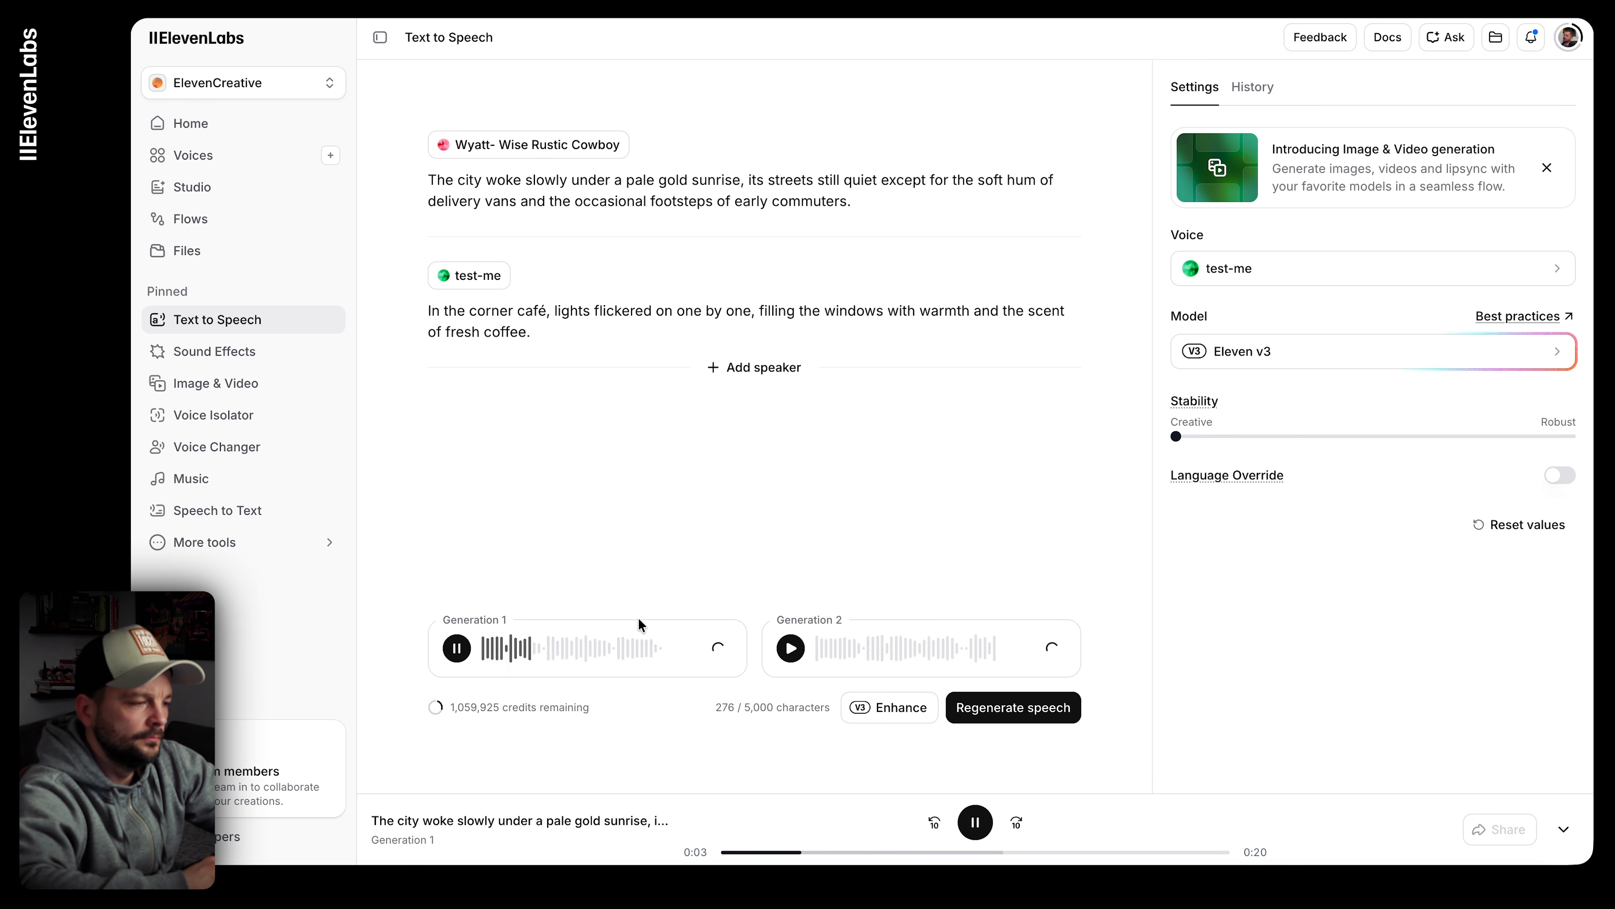
pyautogui.click(588, 648)
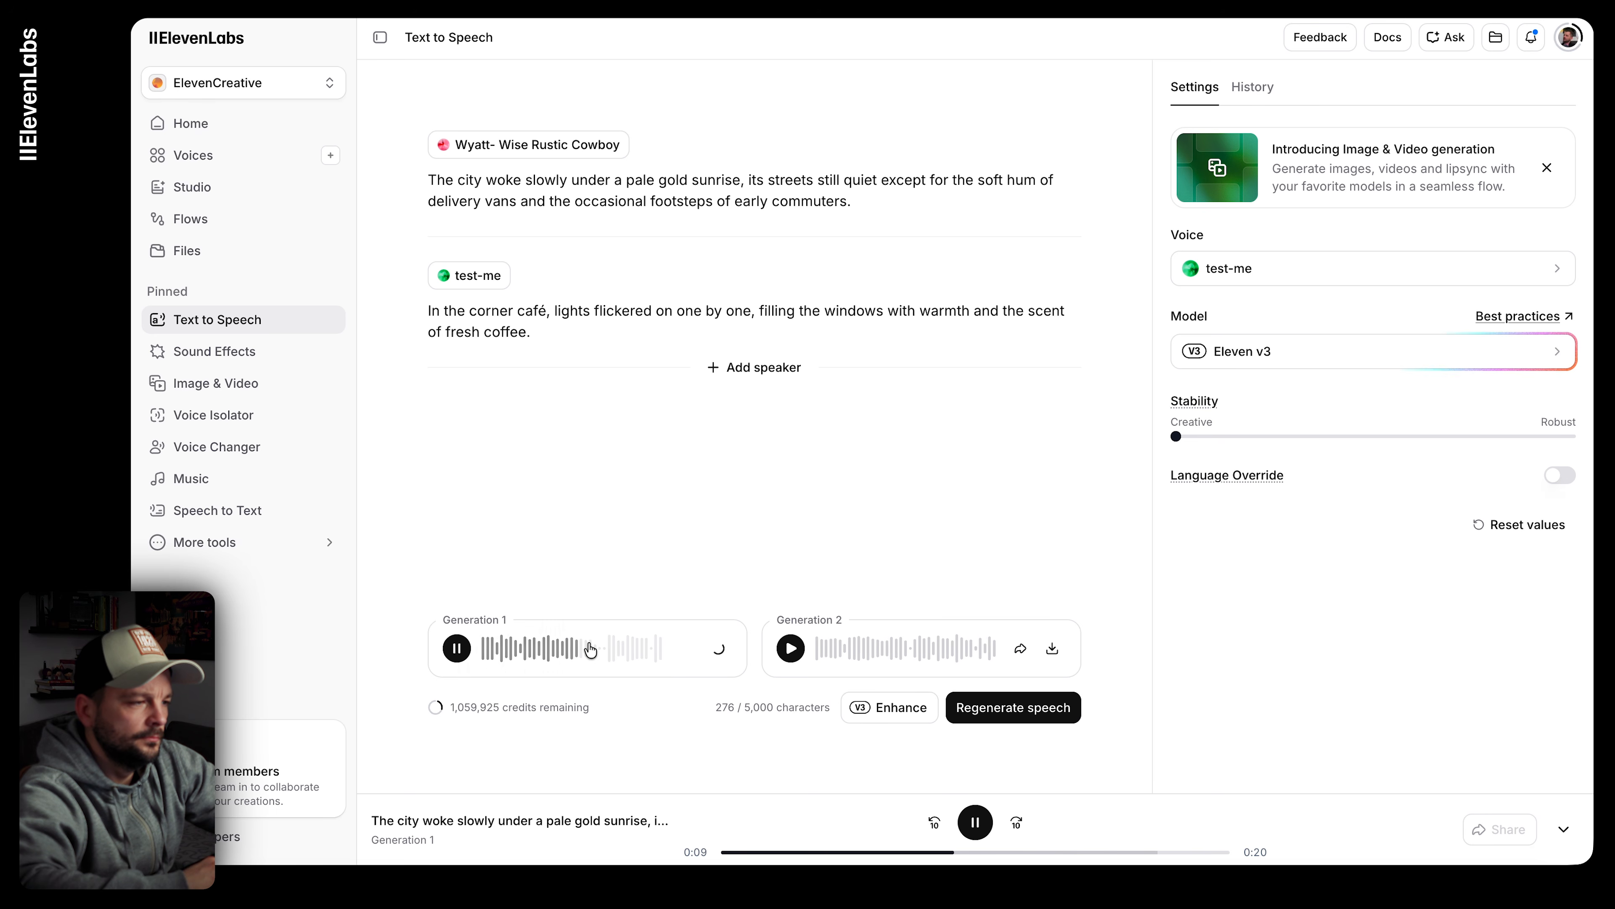
# Step: Remove the test-me speaker together with its café text, keeping only the Wyatt narration
pyautogui.moveTo(751, 203); pyautogui.dragTo(844, 202)
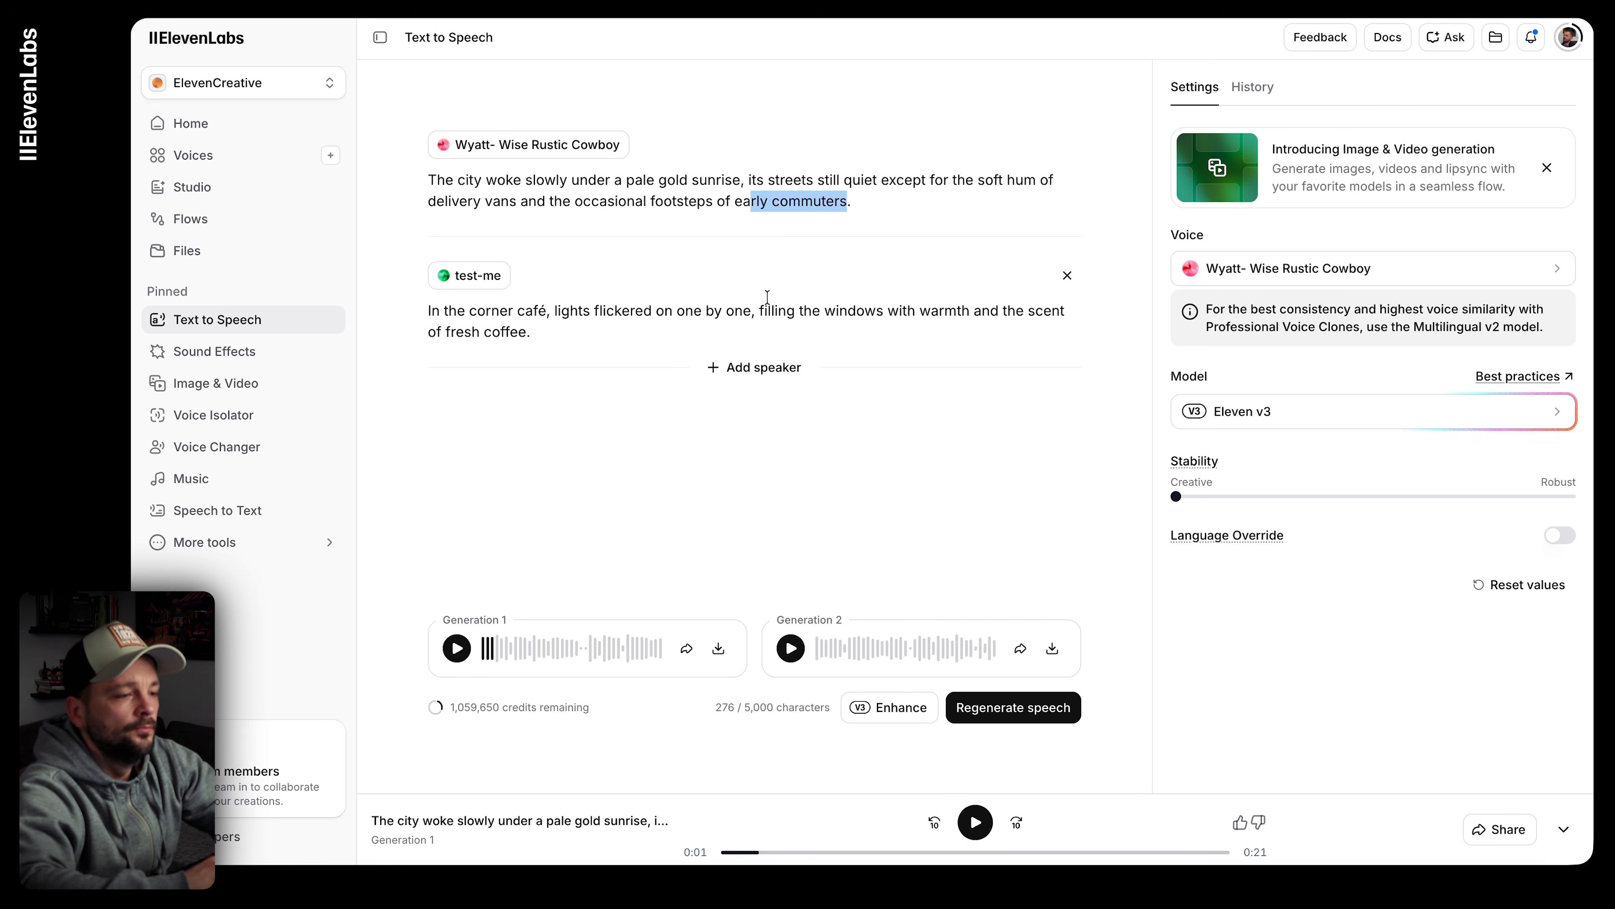
pyautogui.click(1068, 275)
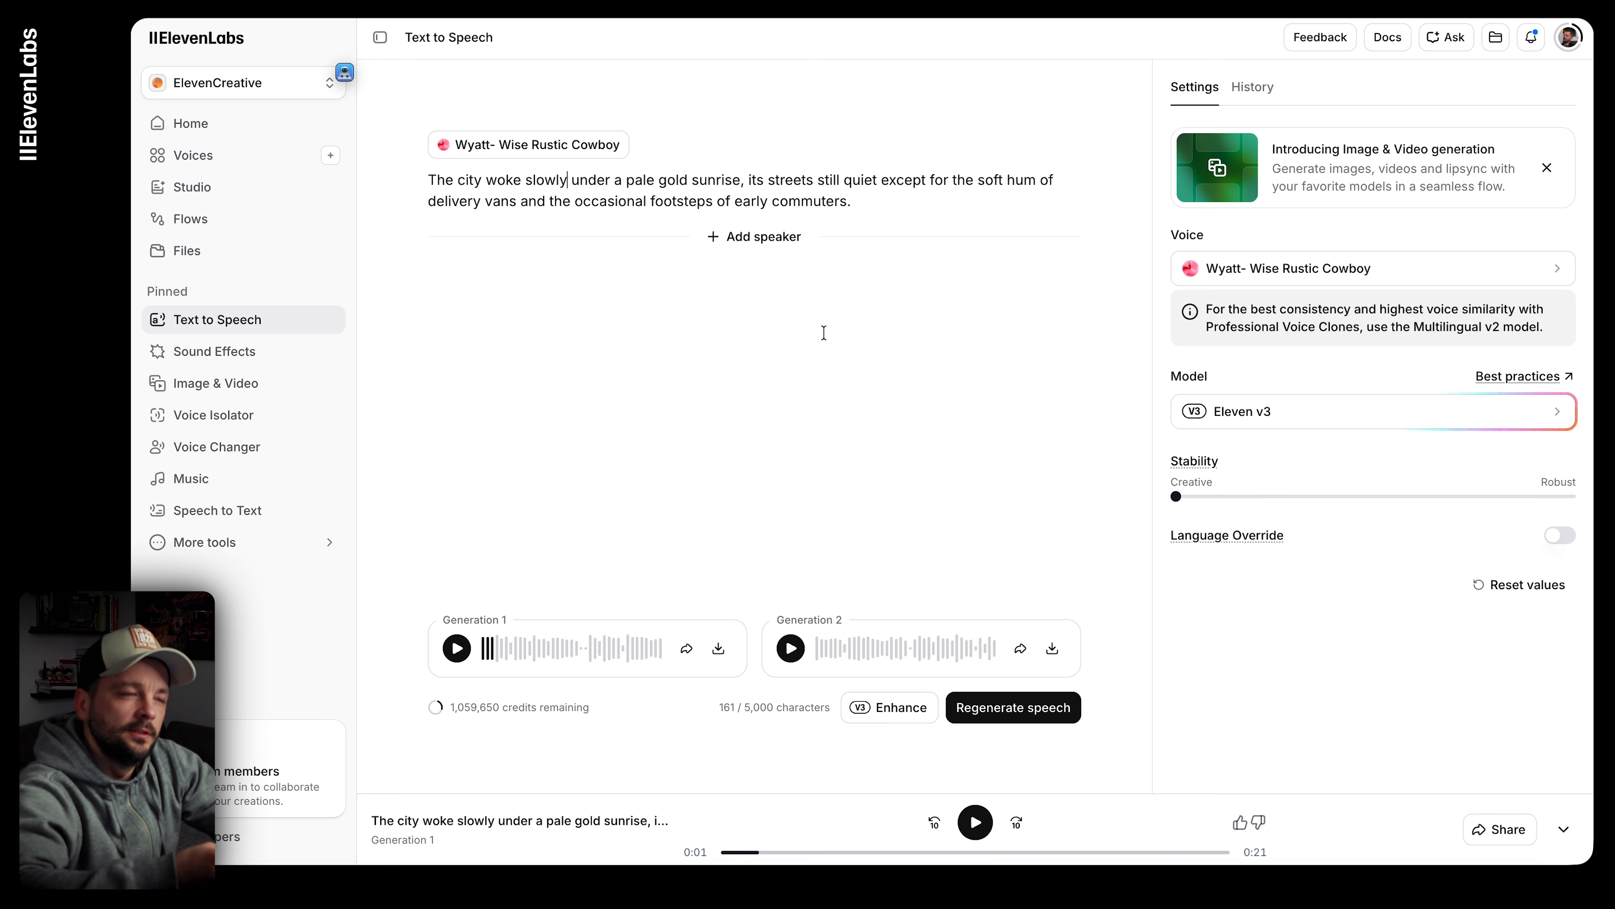
# Step: Shorten the Wyatt narration to "The city woke slowly under a pale gold sunrise." and generate speech from it
pyautogui.moveTo(824, 332); pyautogui.dragTo(382, 177)
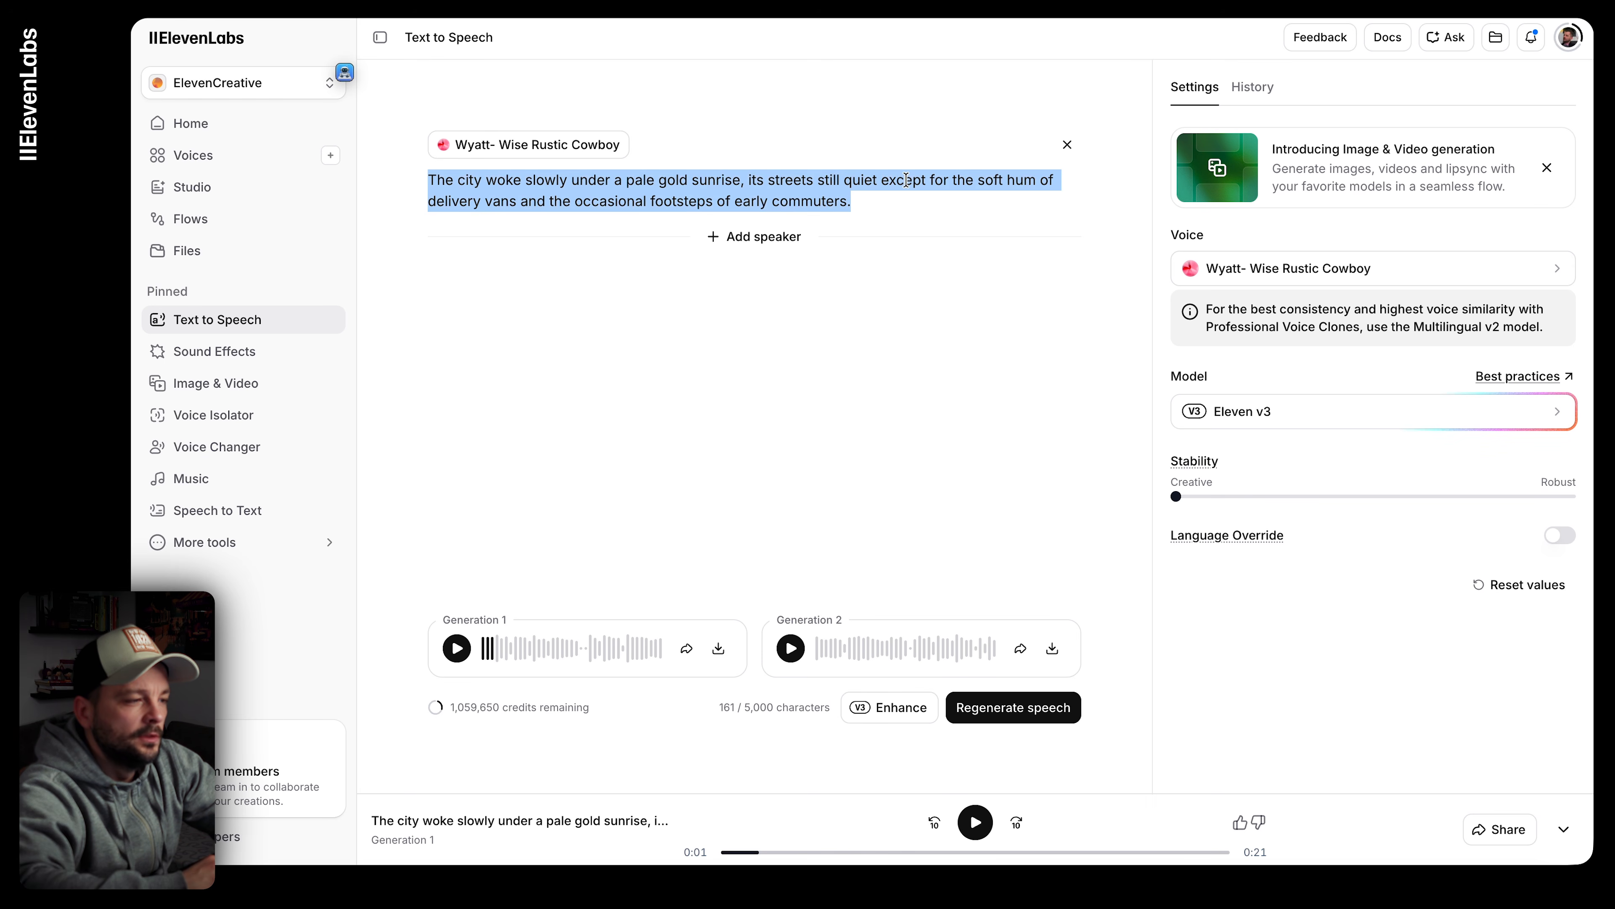
pyautogui.moveTo(741, 180); pyautogui.dragTo(934, 240)
pyautogui.press('BackSpace')
pyautogui.write('.')
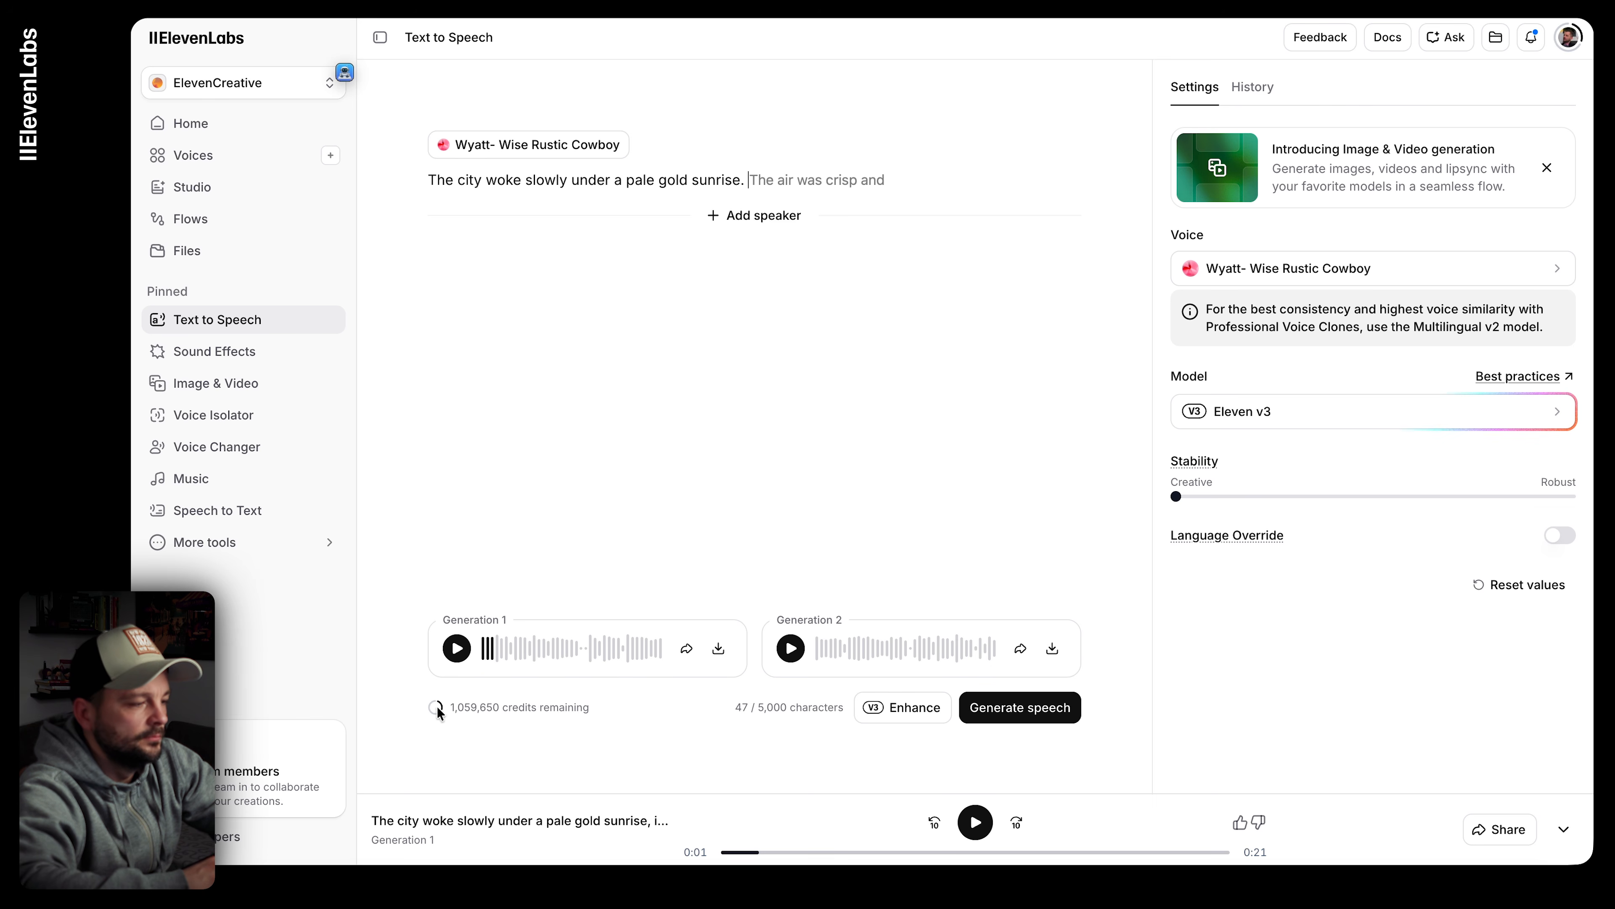
pyautogui.click(1023, 707)
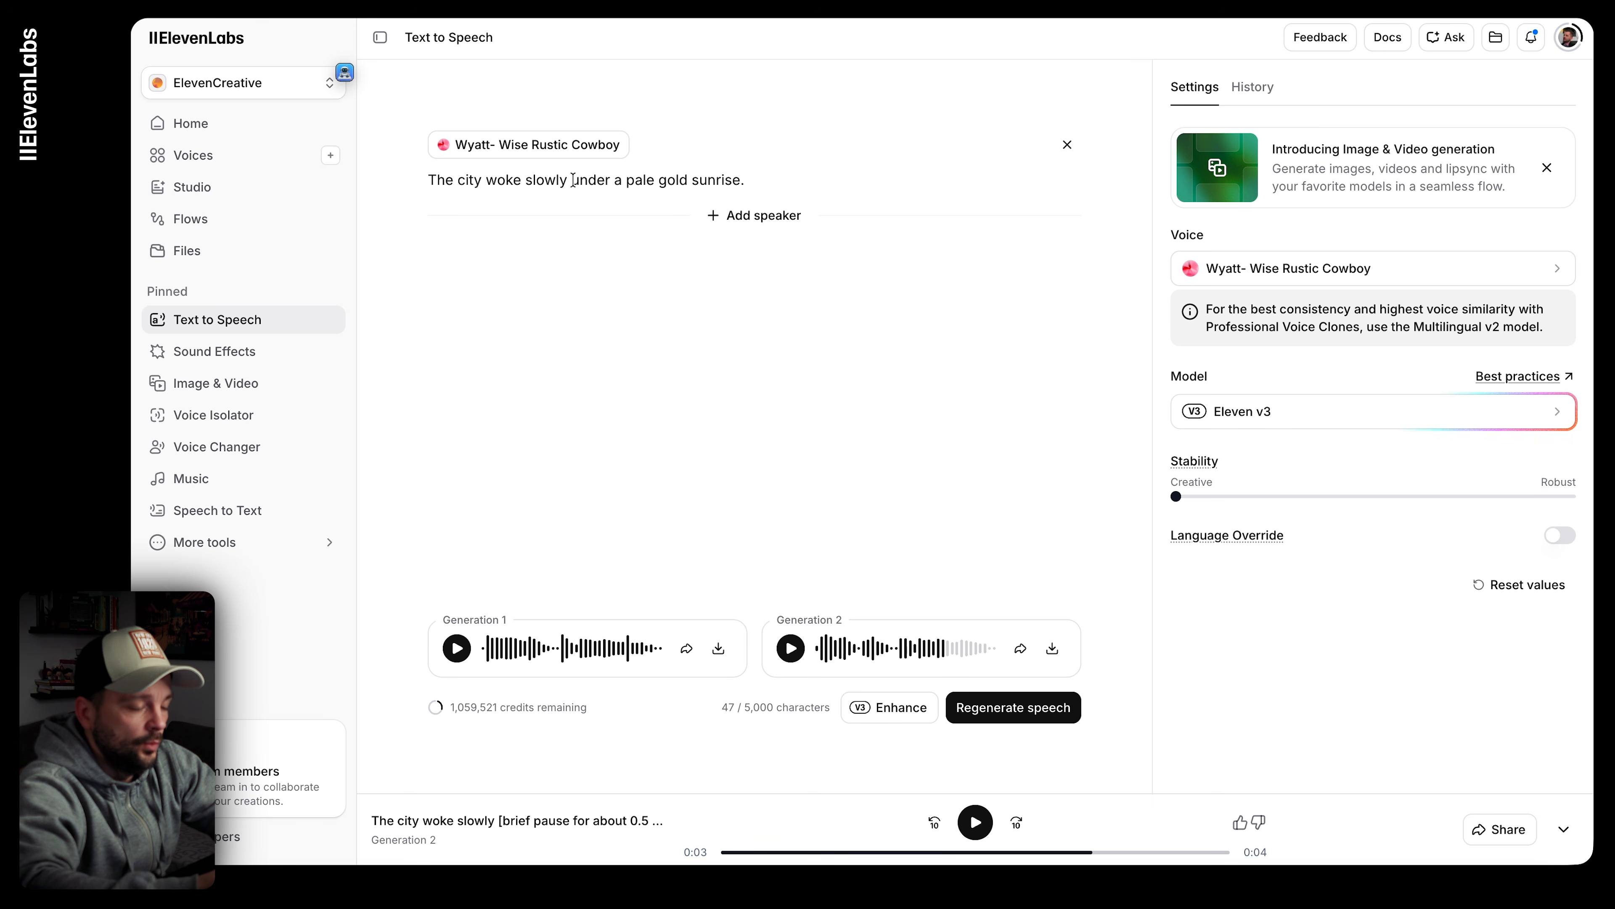
# Step: Insert the audio tag "[pause for one second]" after "slowly", generate the speech and listen to Generation 1
pyautogui.write('[pause ')
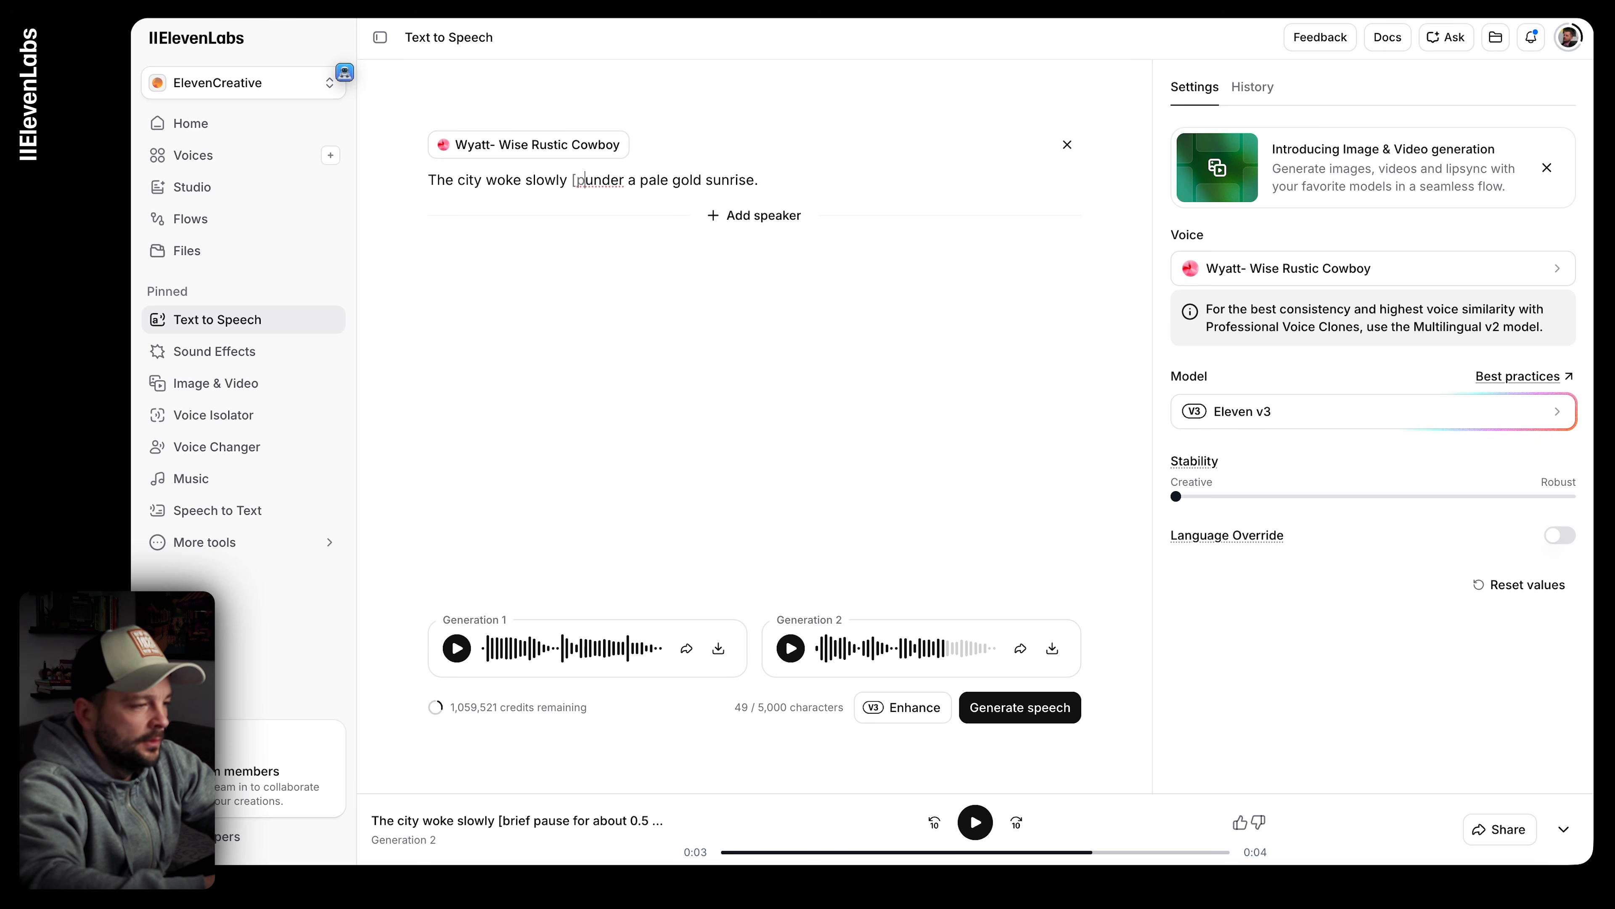
pyautogui.write('for one sec')
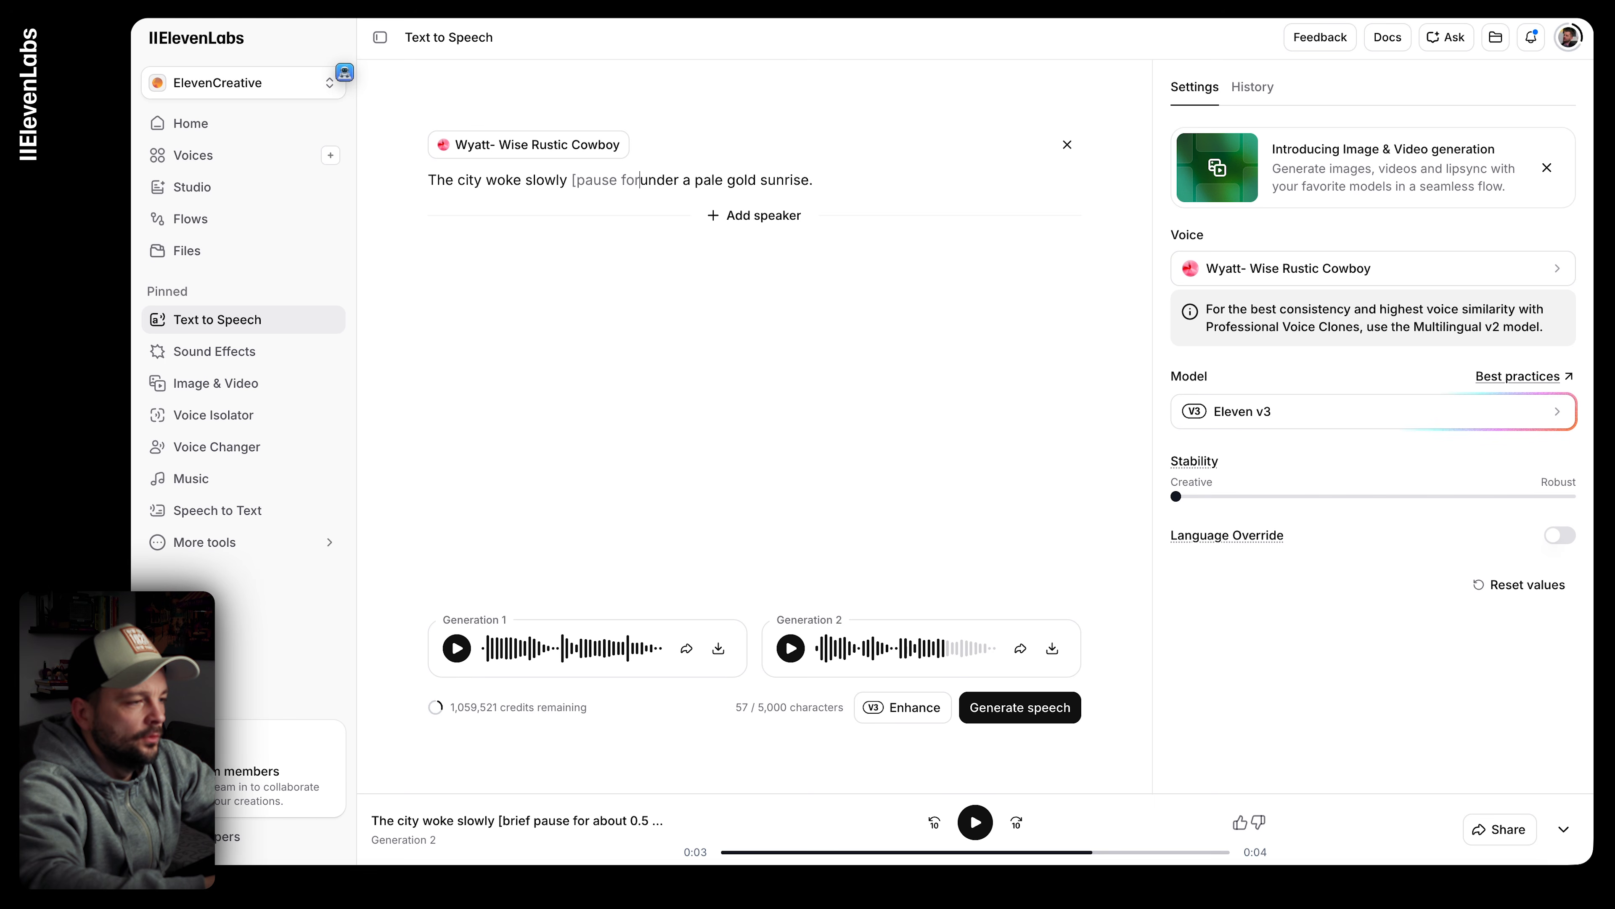
pyautogui.write('ond]')
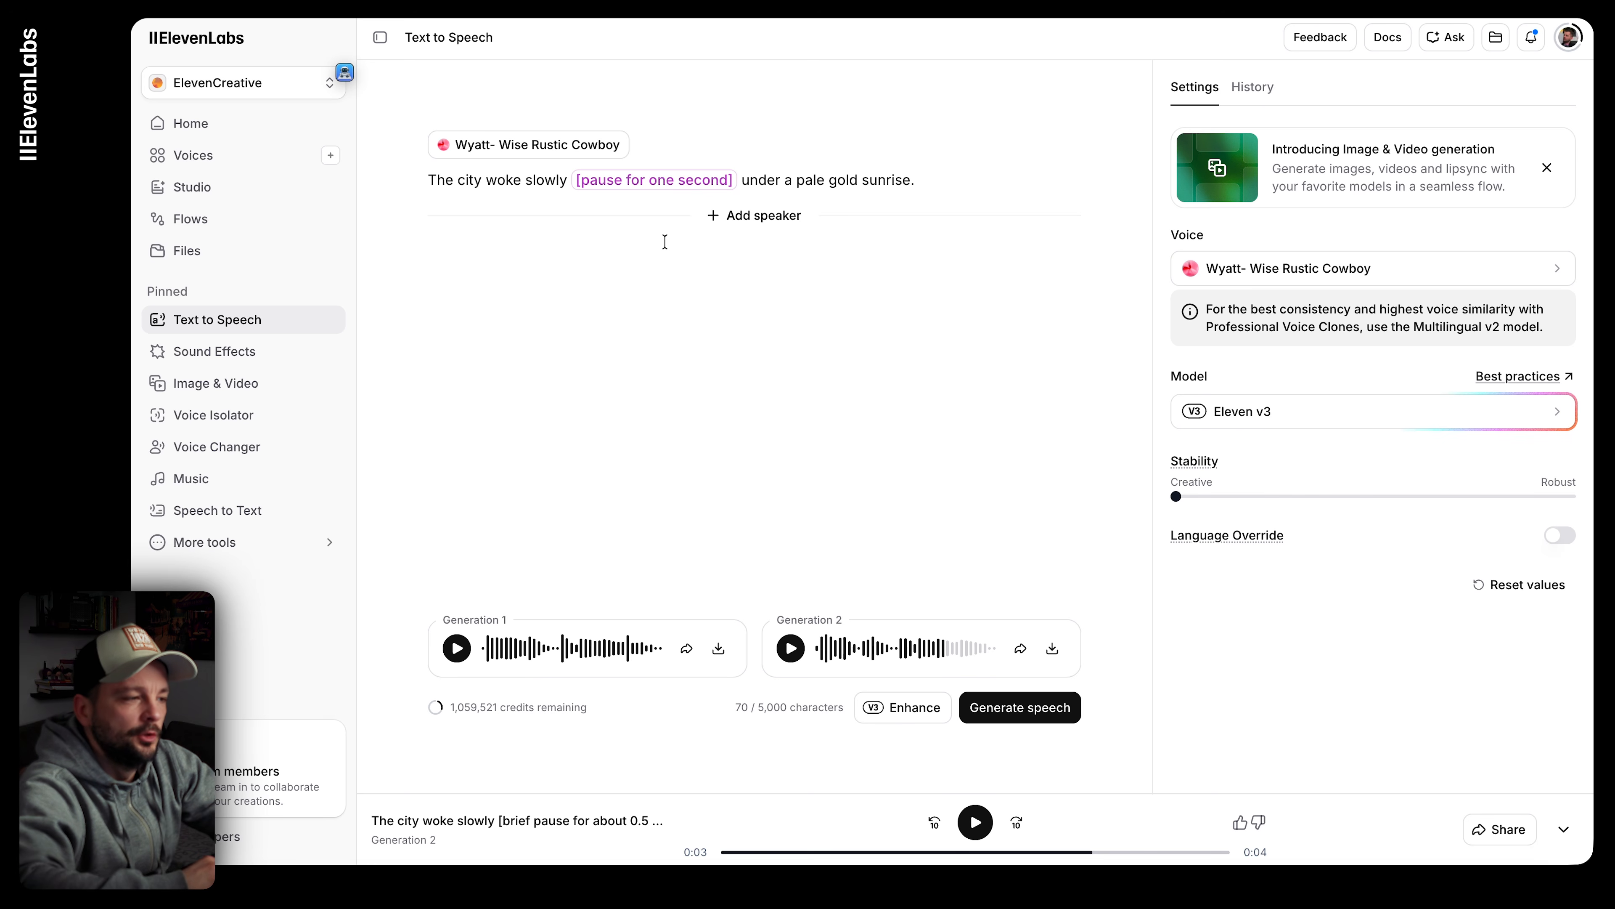
pyautogui.click(1049, 716)
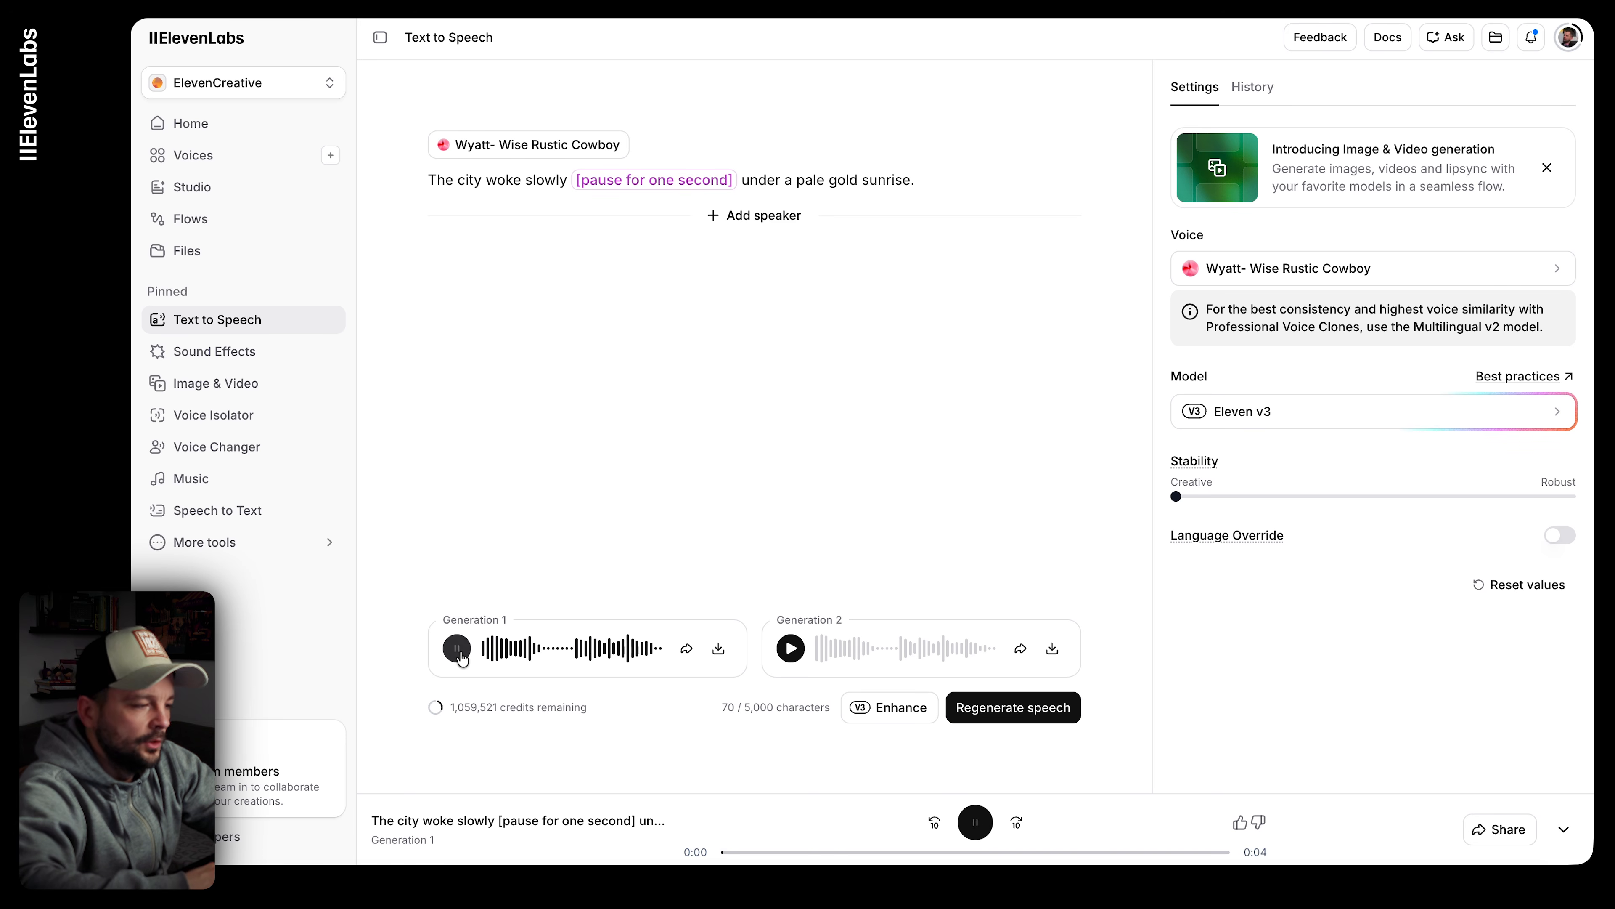
pyautogui.click(499, 656)
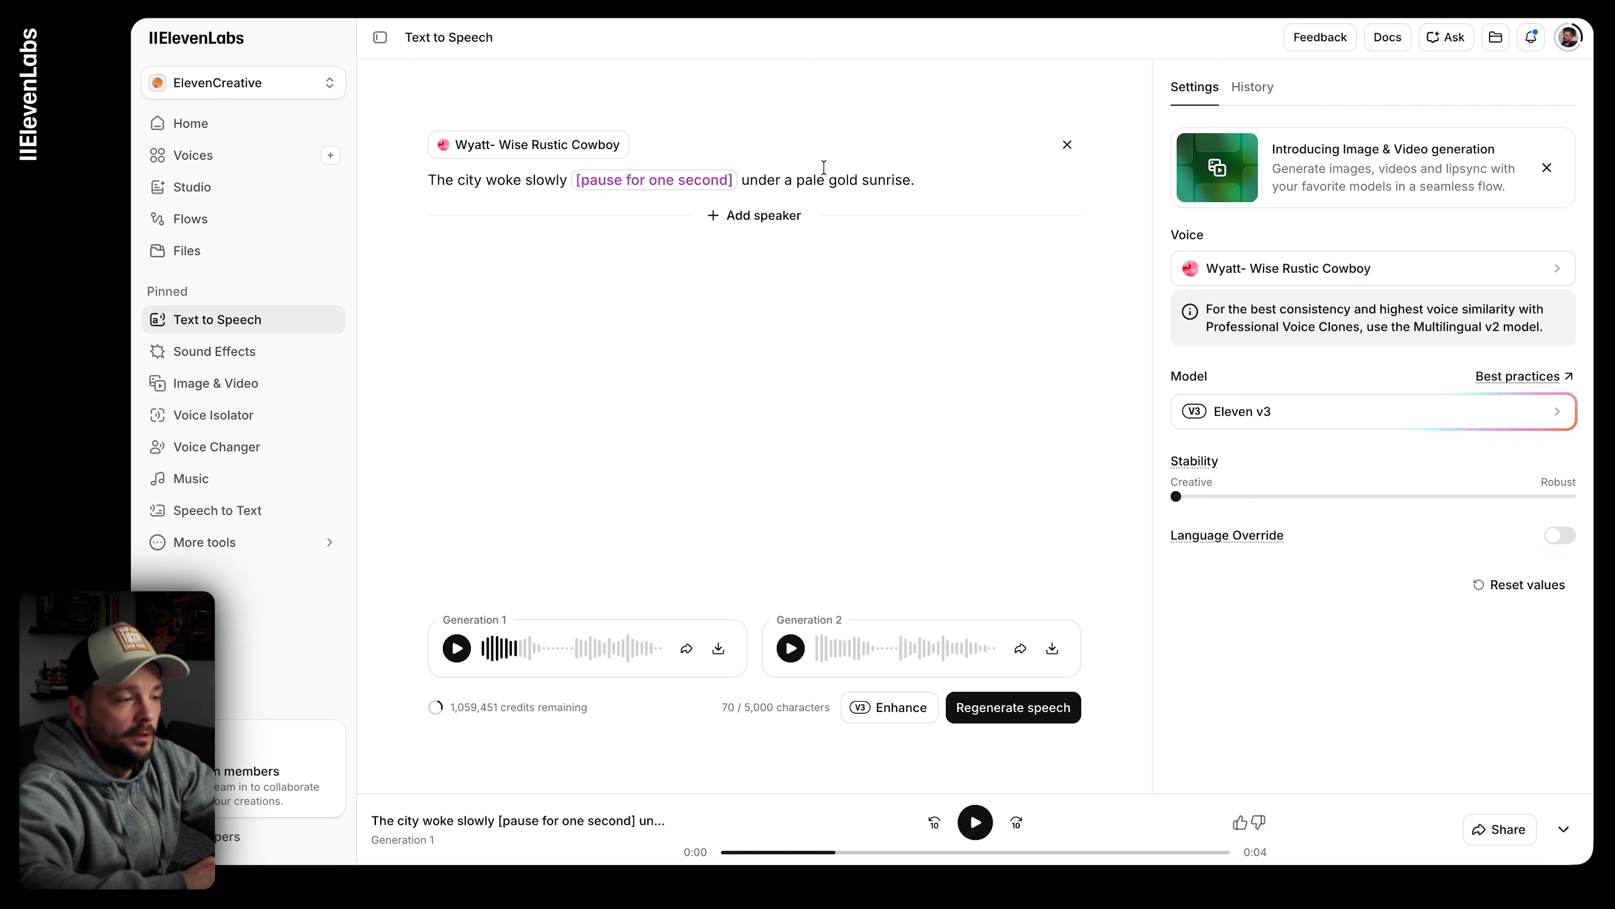
# Step: Add the audio tag "[evil laugh]" at the end of the narration and generate the speech
pyautogui.click(923, 180)
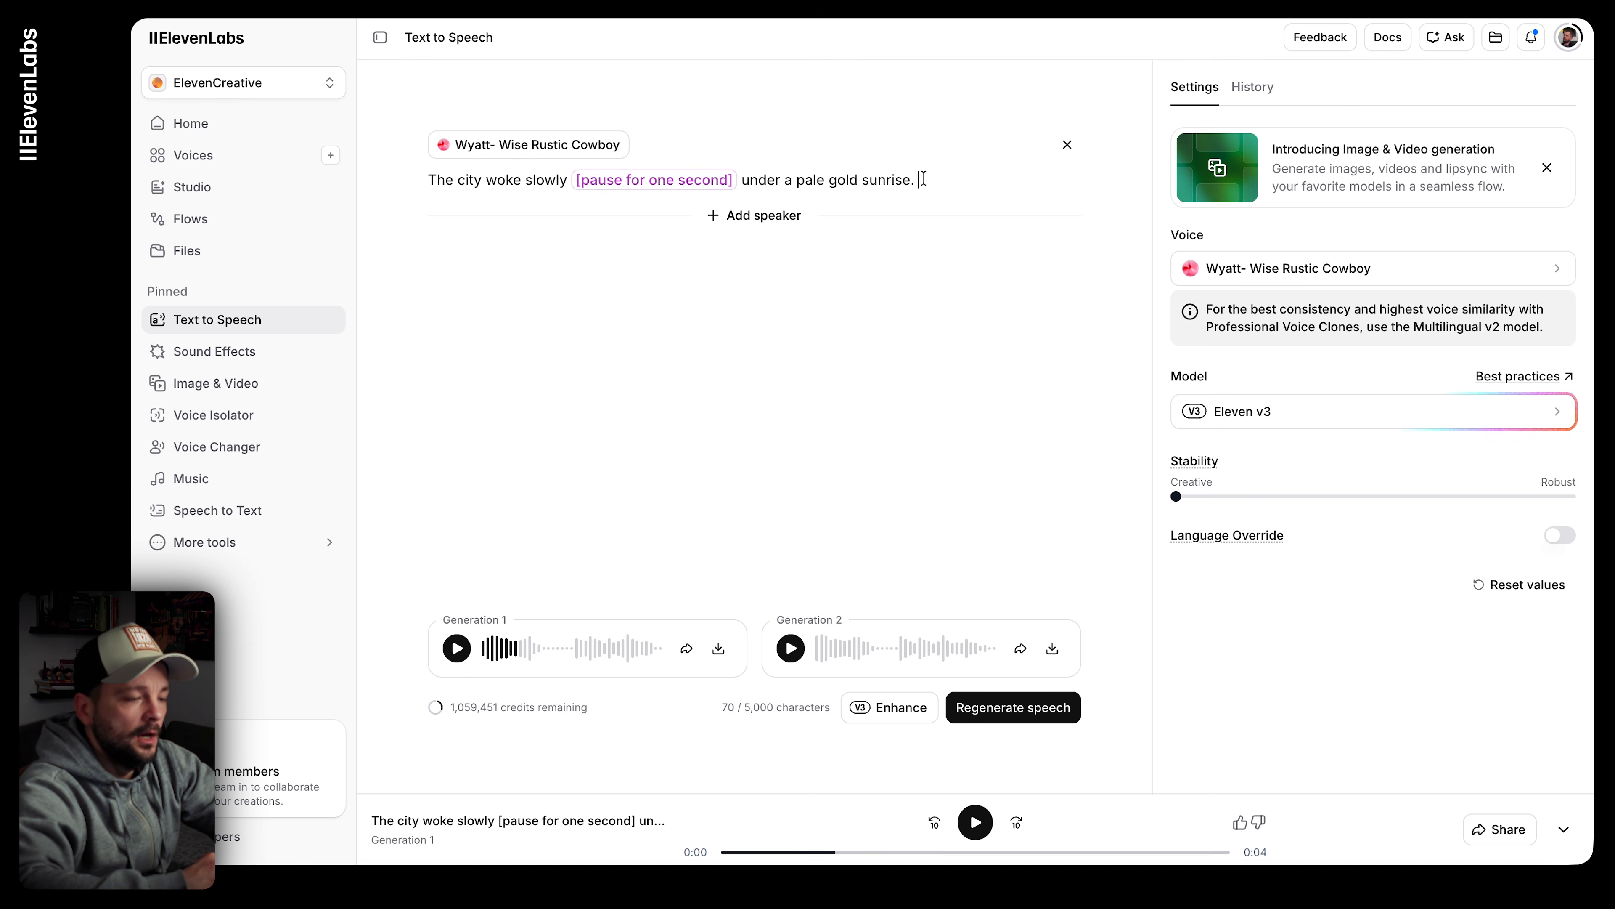
pyautogui.write('[evil laugh]')
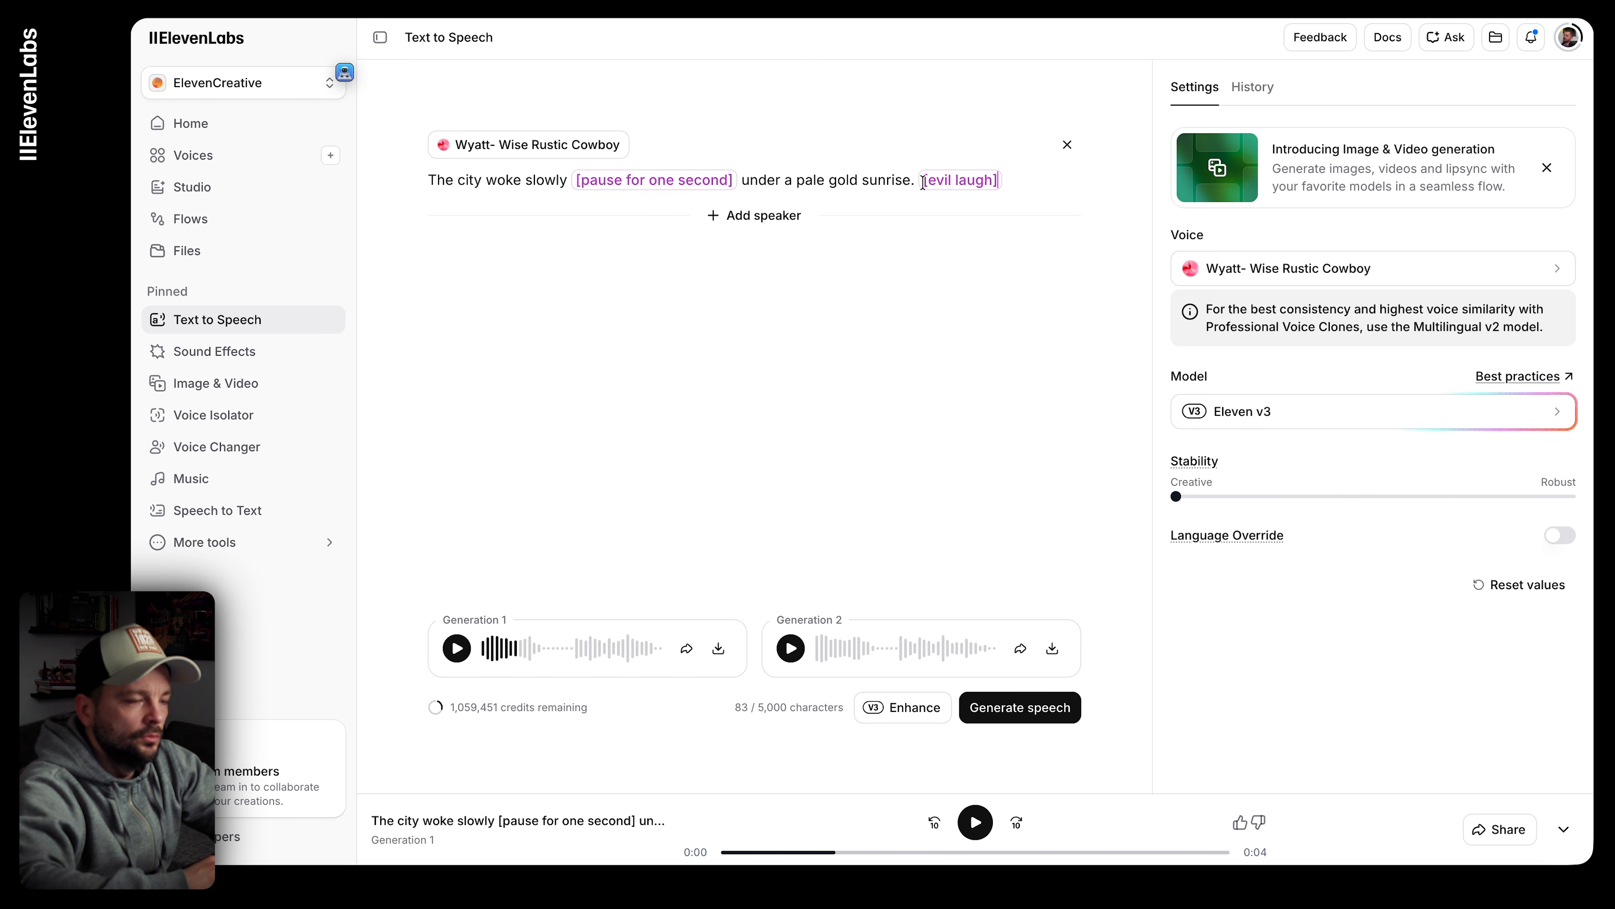
pyautogui.click(1013, 706)
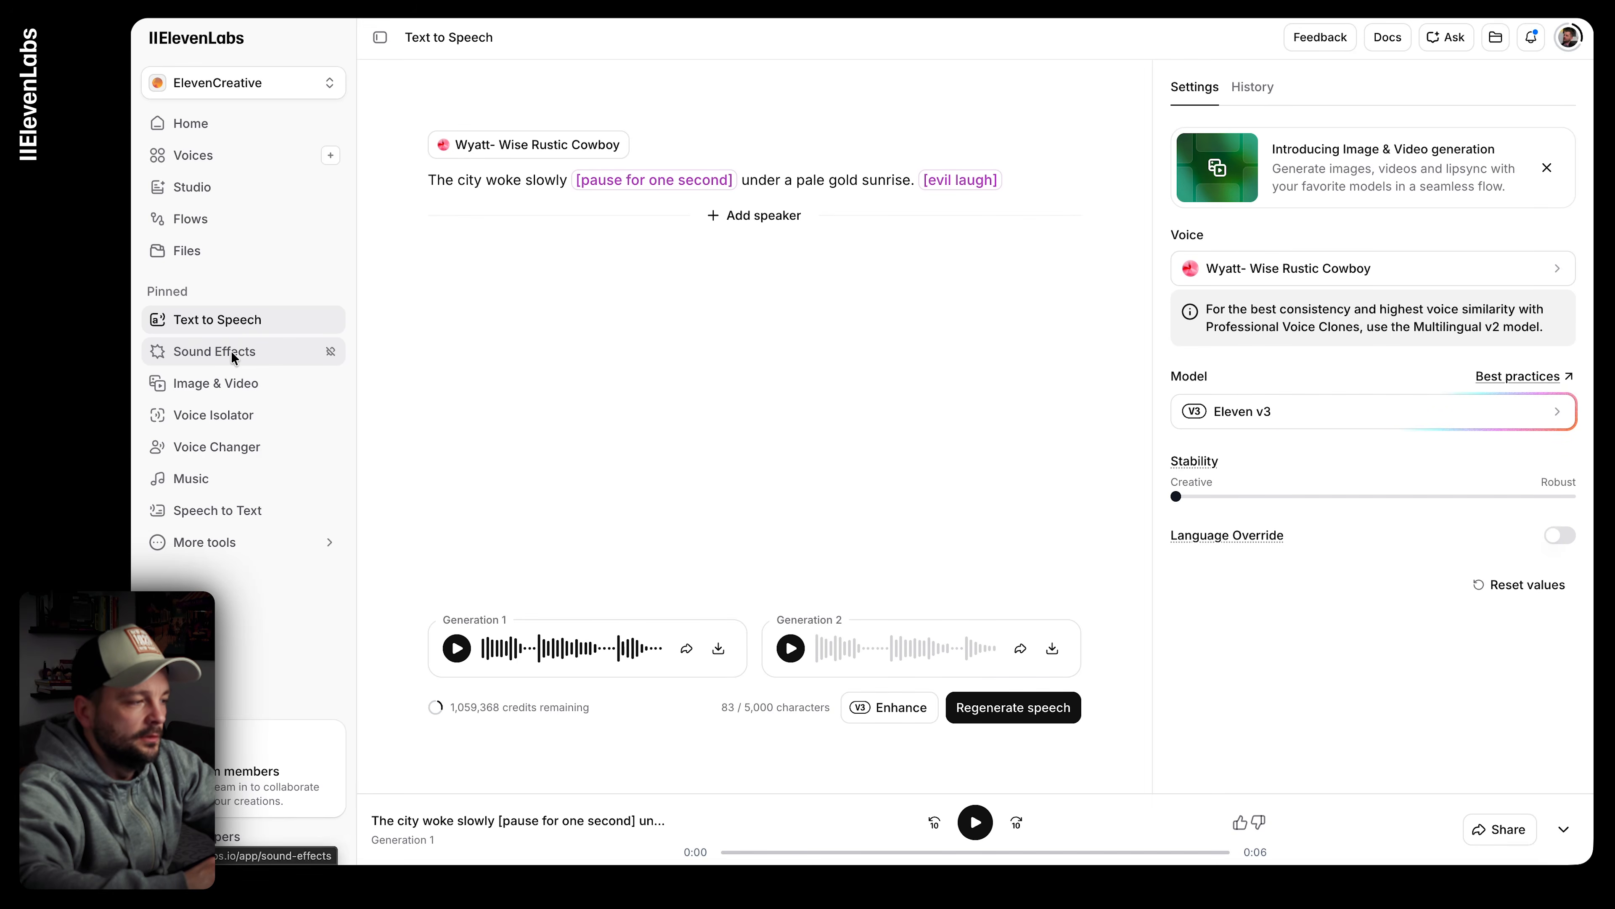
# Step: Open Sound Effects, browse the trending library and listen to samples such as the concert intro riser, fast air swoosh and bomb explosion sound
pyautogui.click(231, 351)
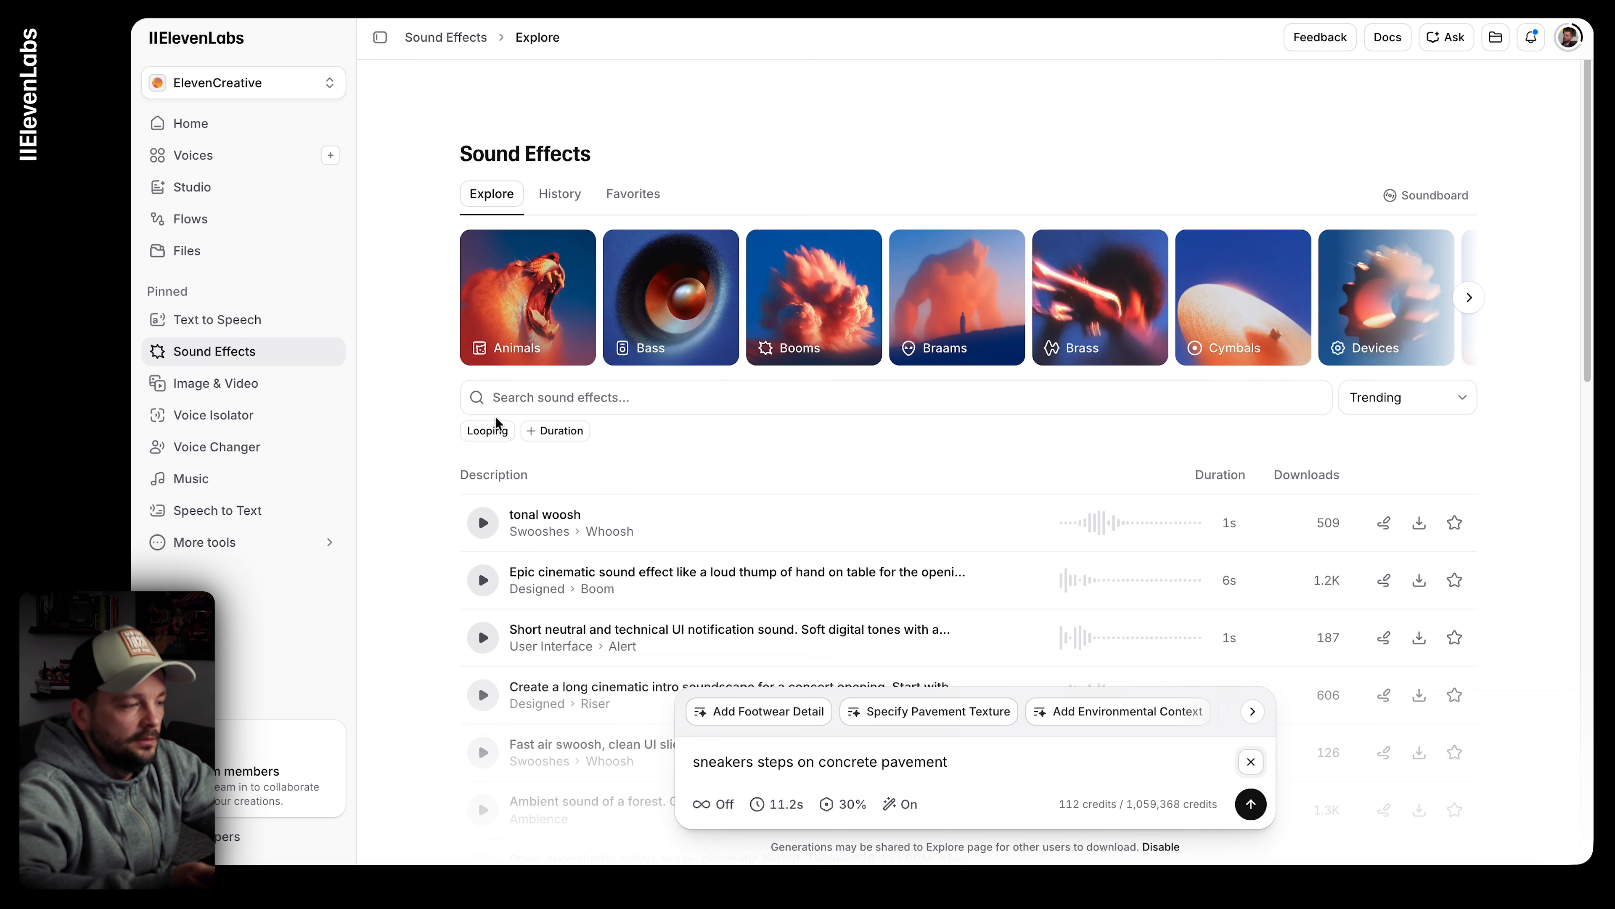
pyautogui.scroll(-3, 741, 563)
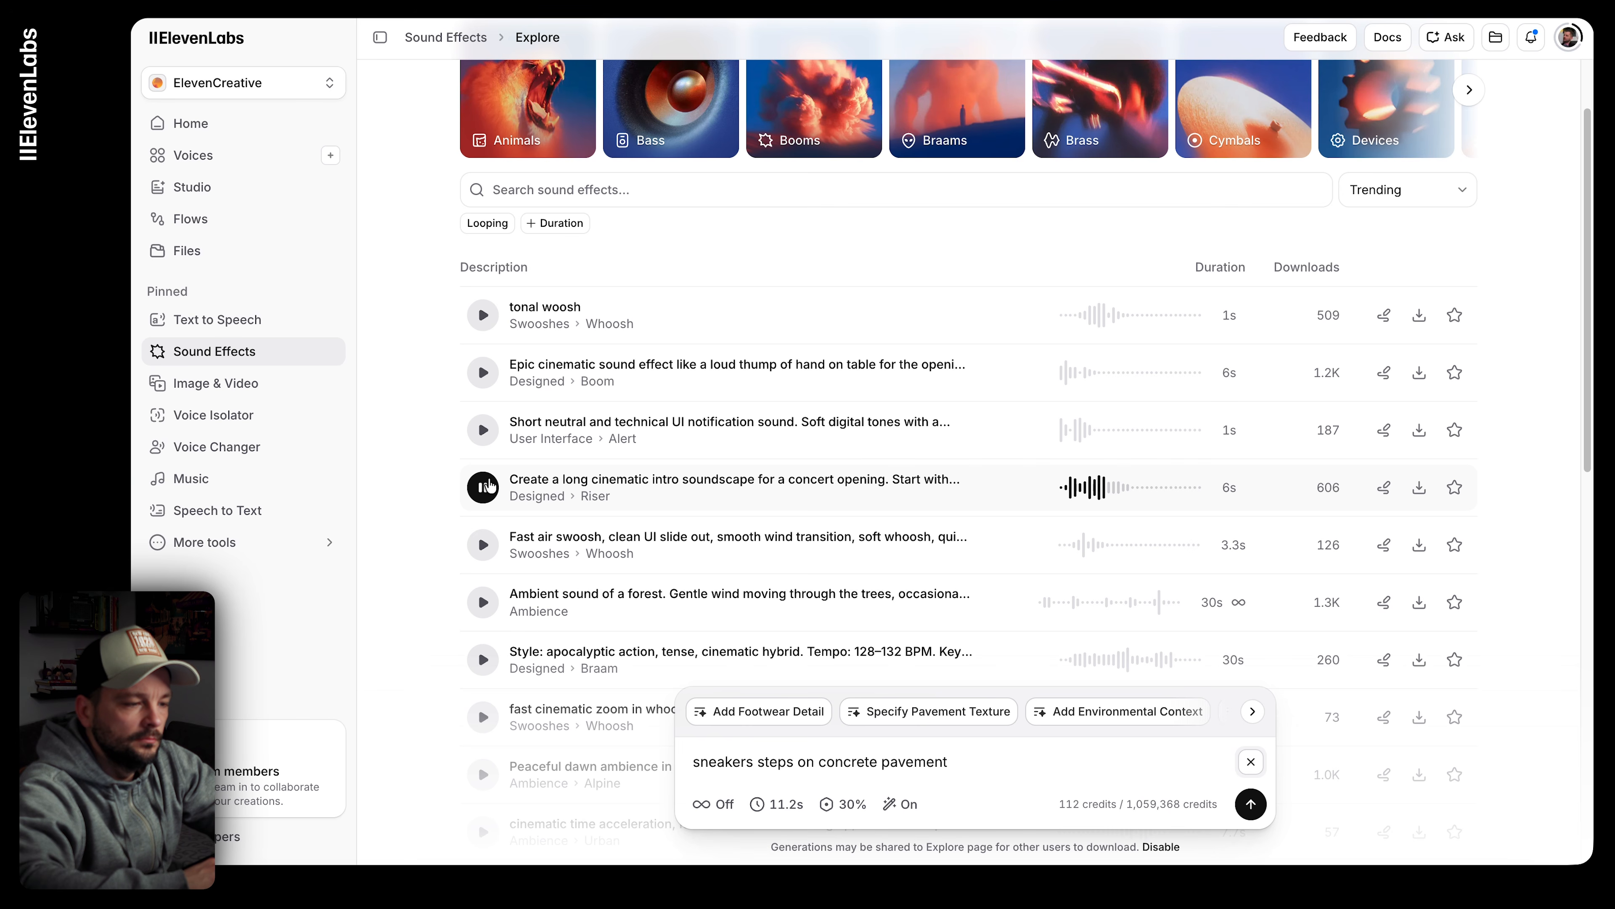
pyautogui.click(489, 485)
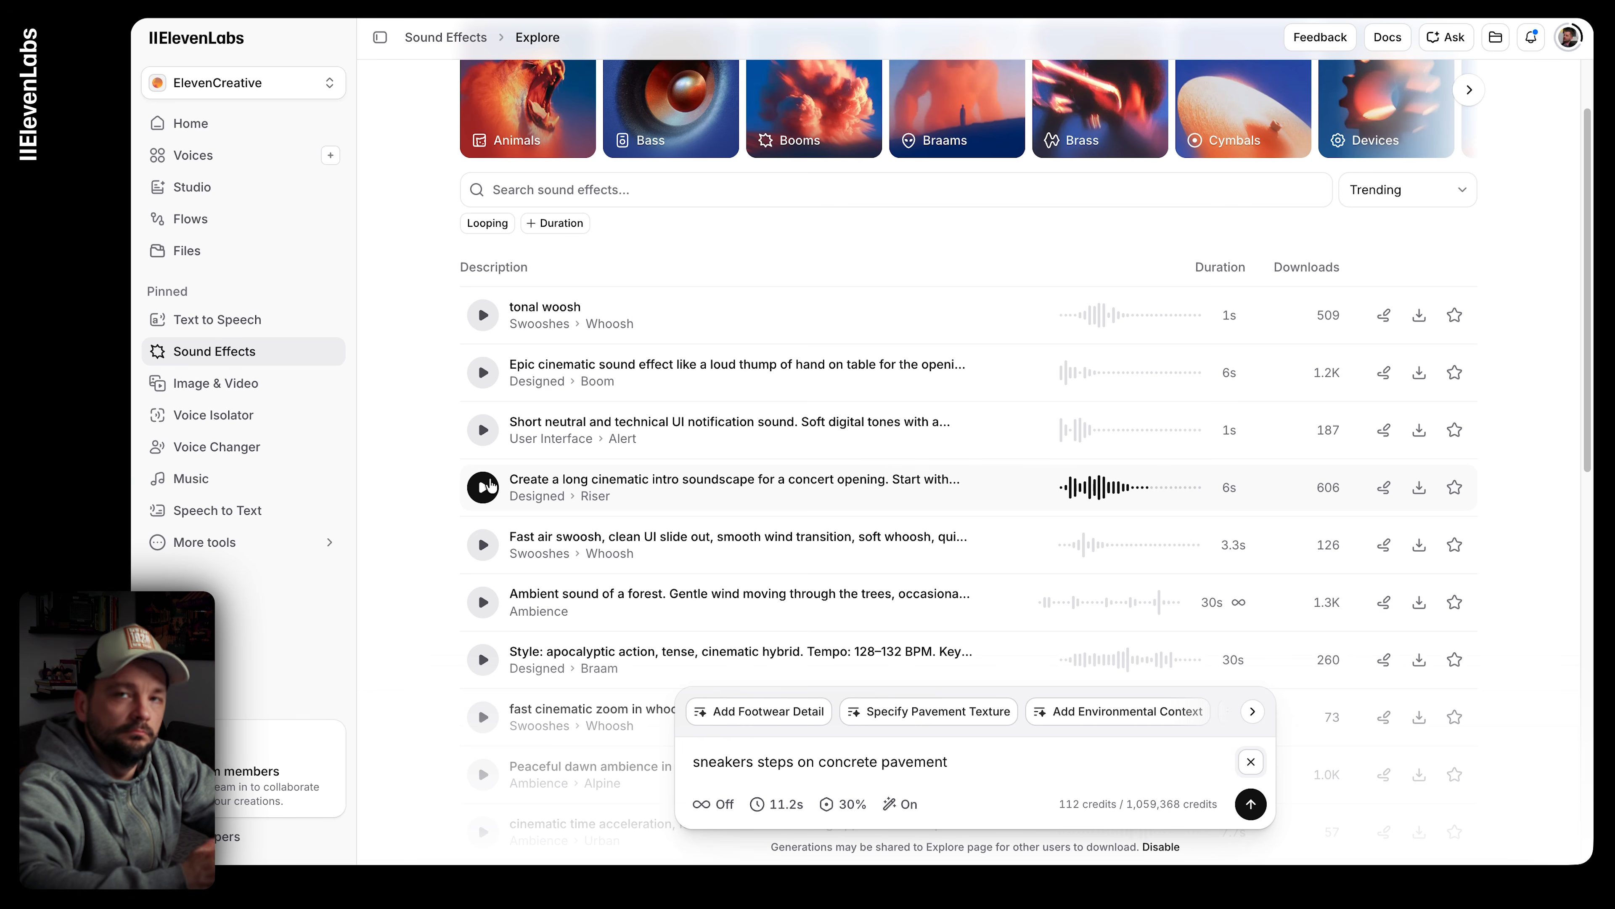
pyautogui.scroll(-1, 544, 472)
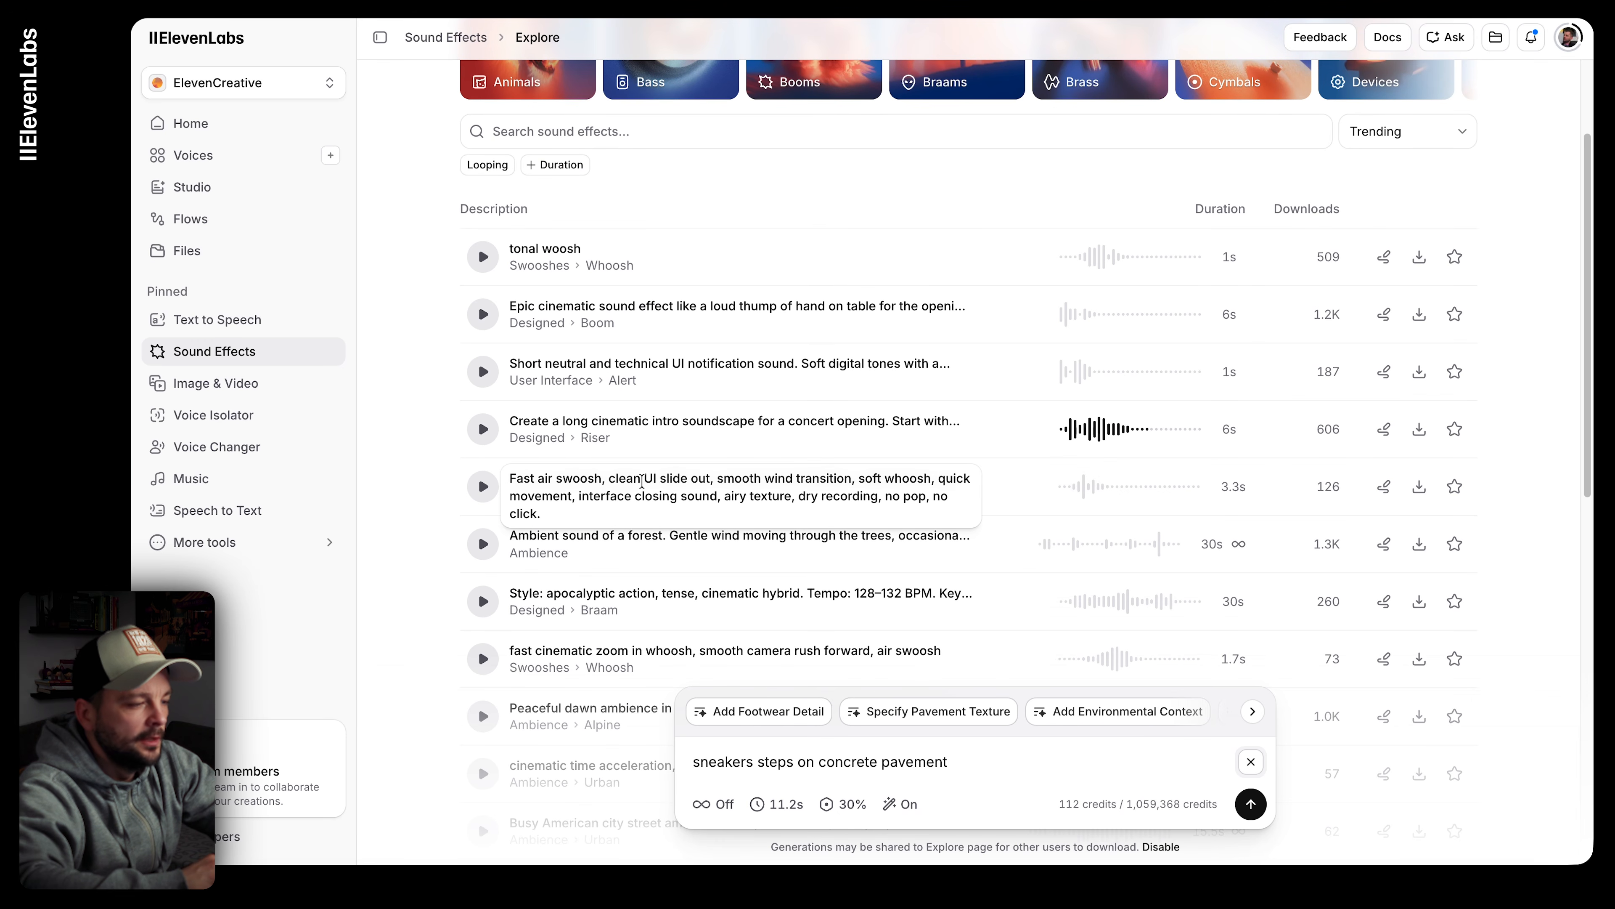
pyautogui.click(480, 489)
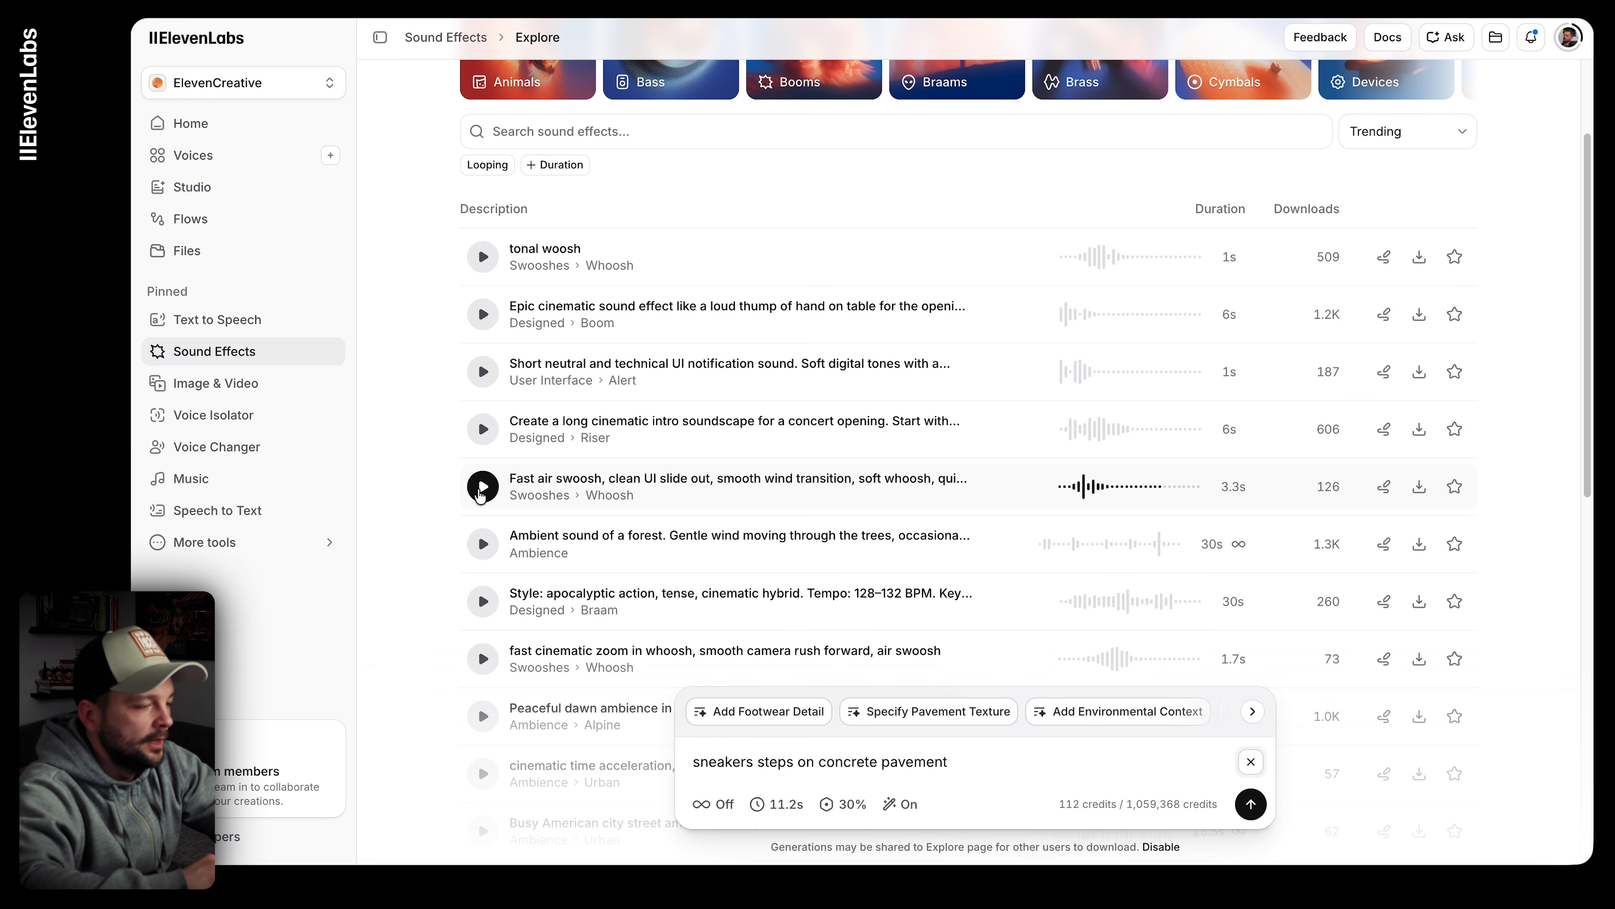
pyautogui.scroll(-10, 509, 484)
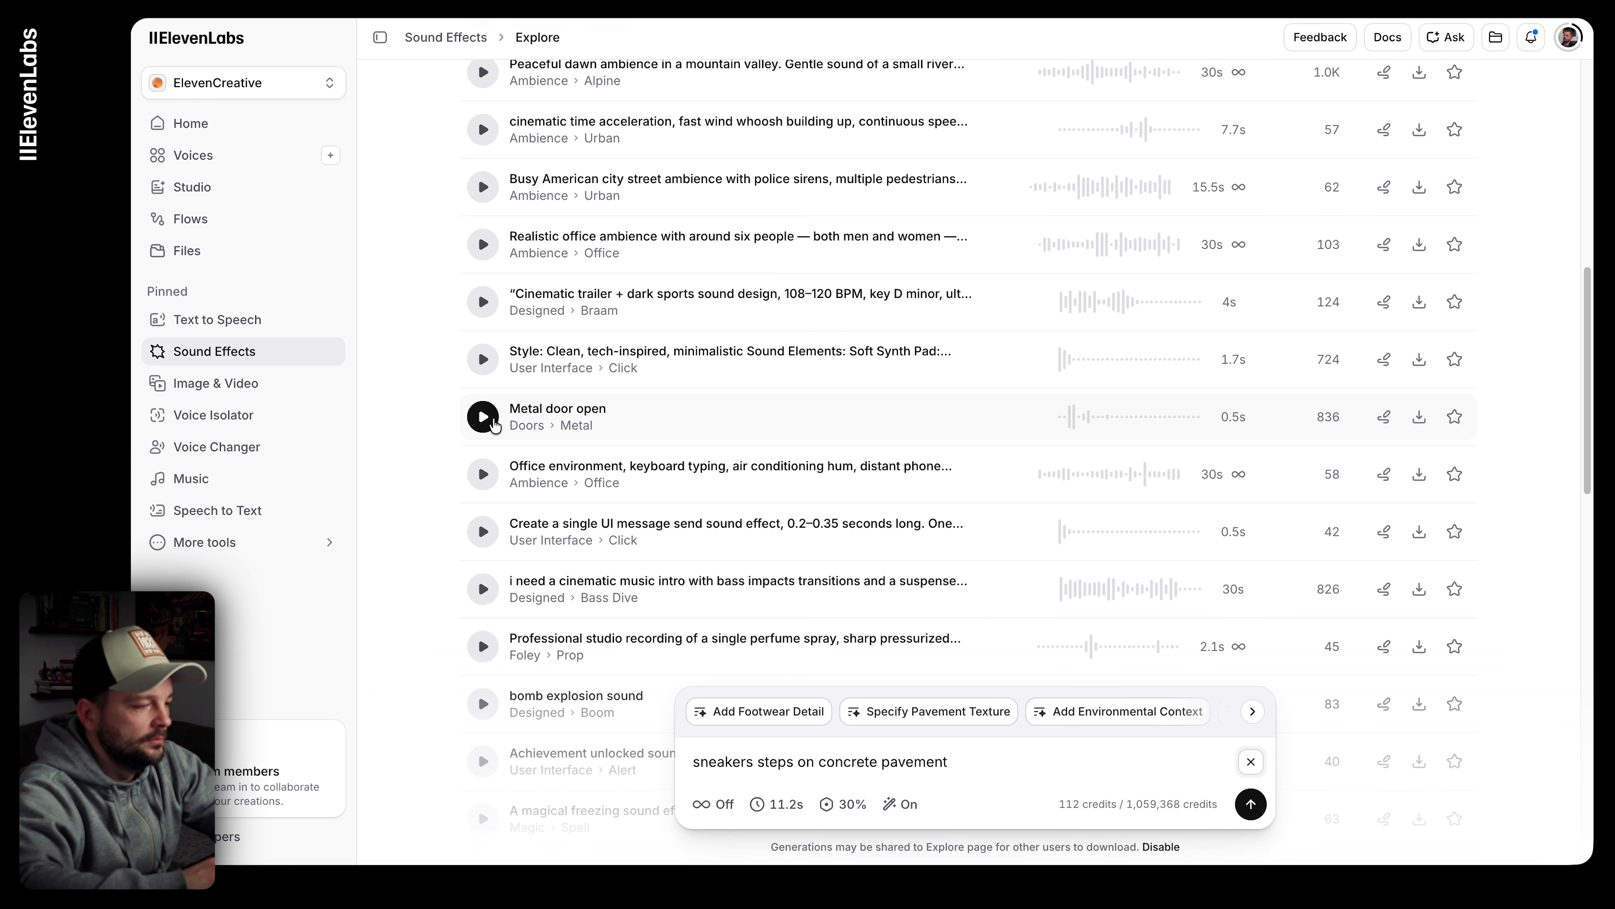
pyautogui.scroll(-5, 495, 425)
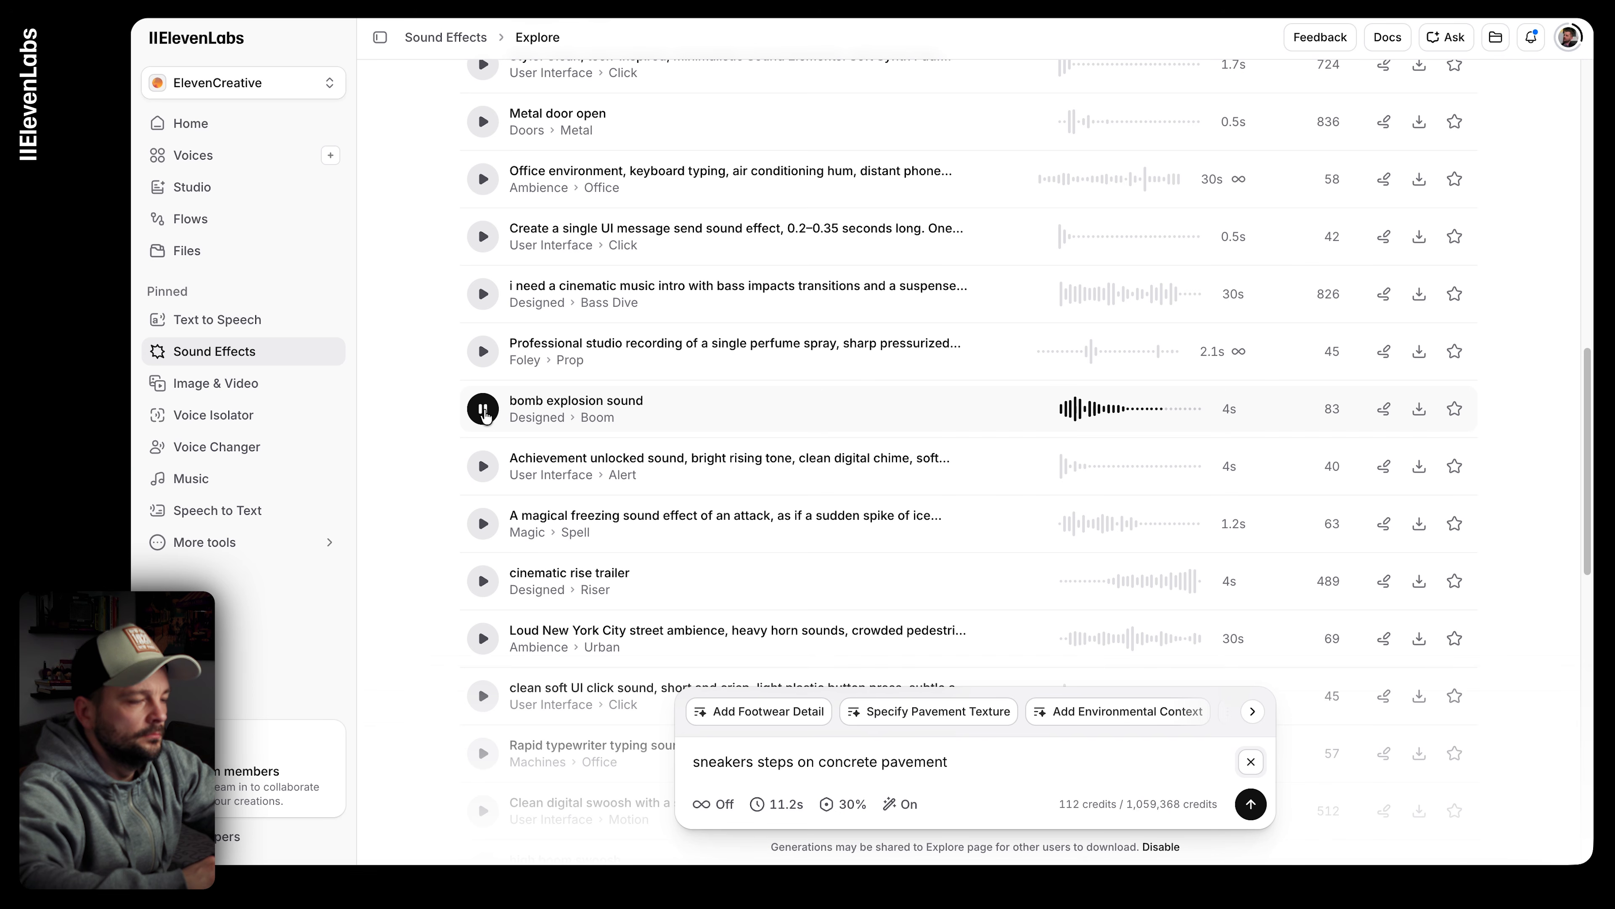
pyautogui.scroll(15, 553, 382)
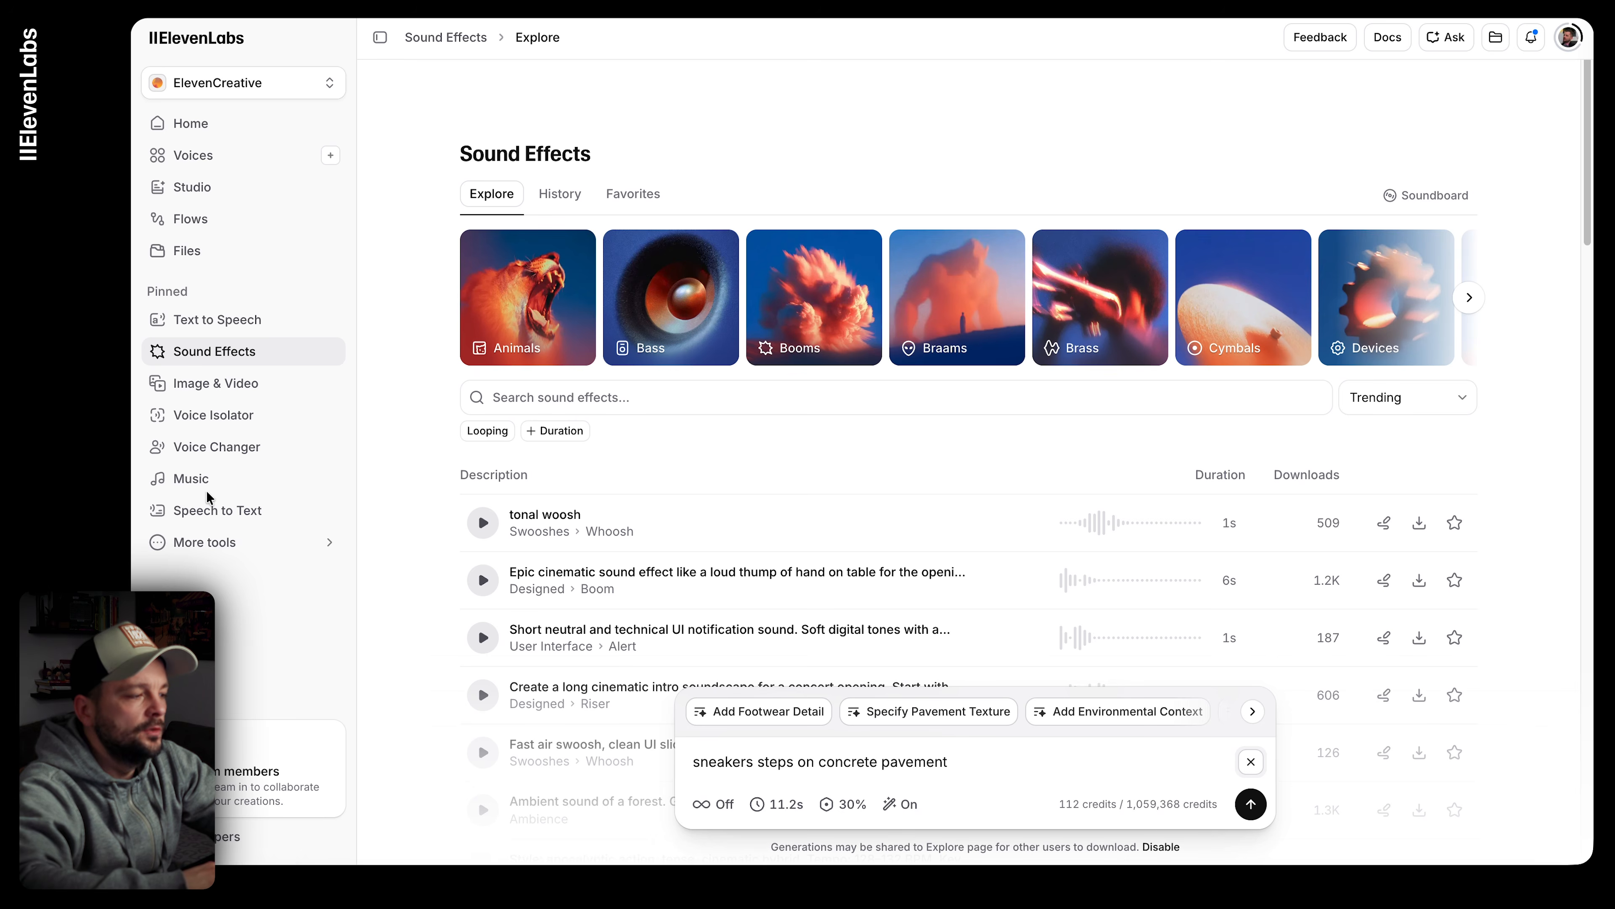
# Step: Open the Music marketplace and preview the featured track "Take Your Time"
pyautogui.click(191, 481)
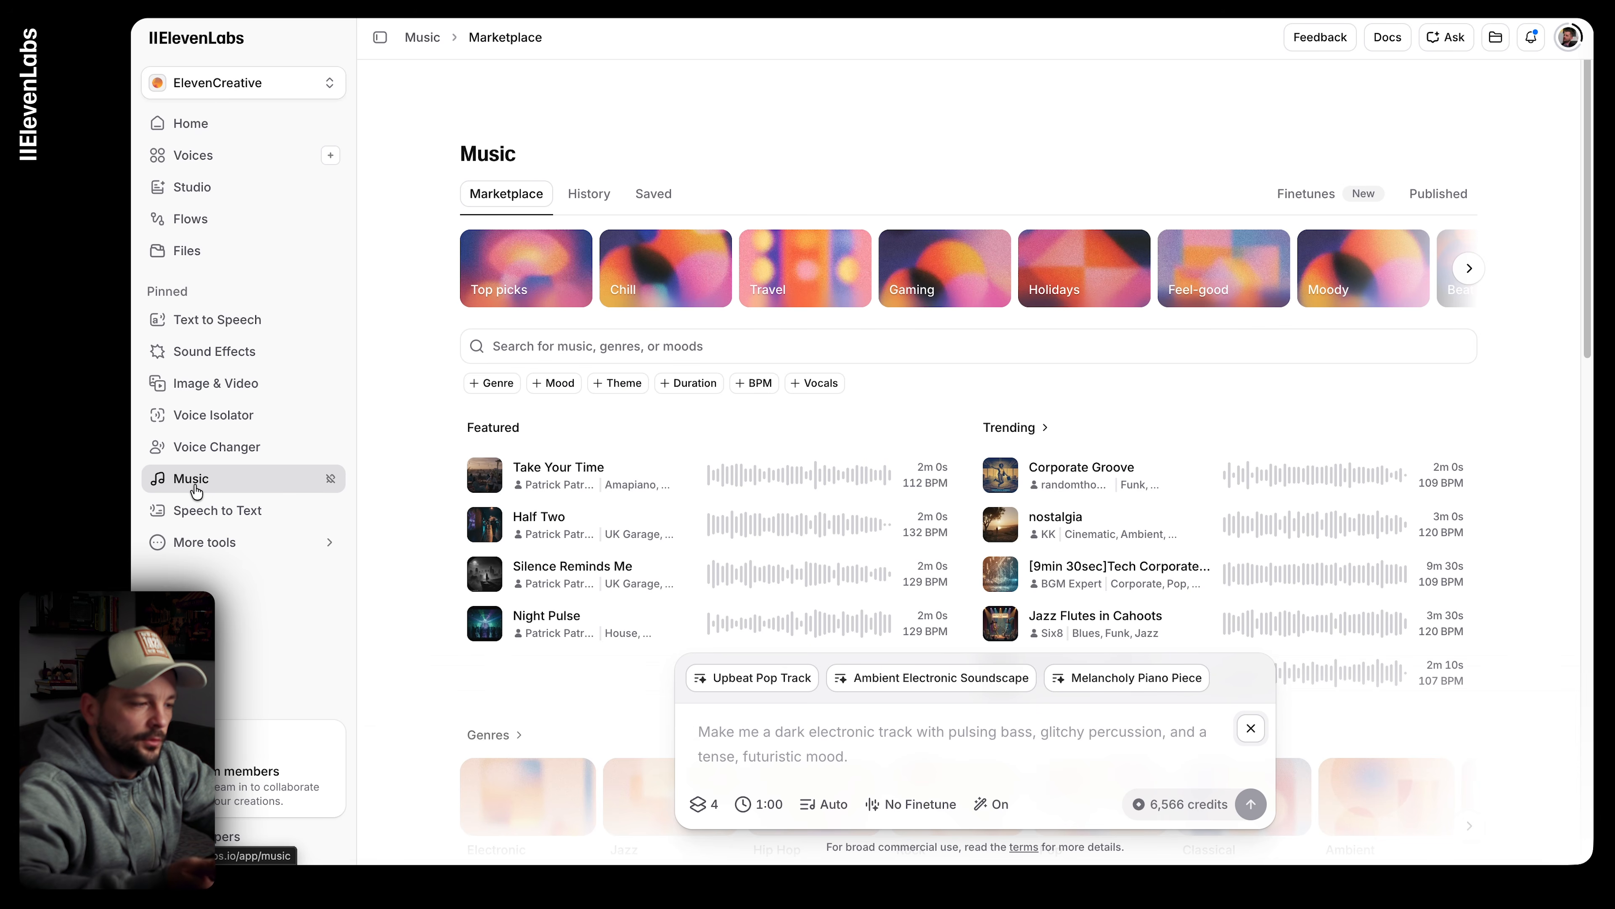
pyautogui.scroll(-2, 449, 479)
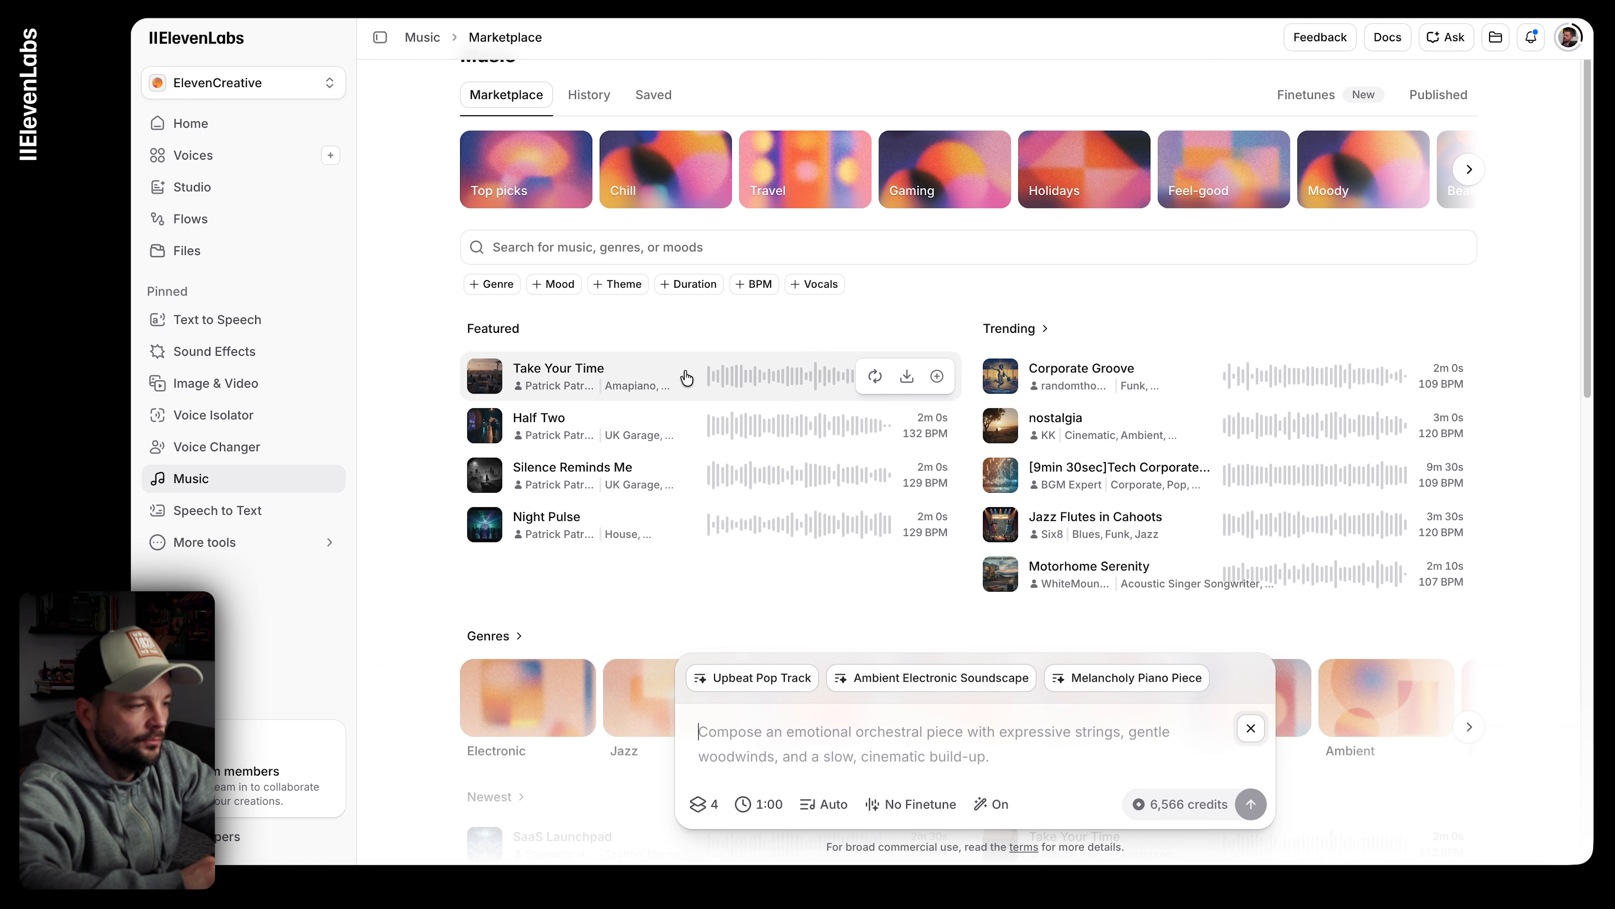
pyautogui.click(673, 378)
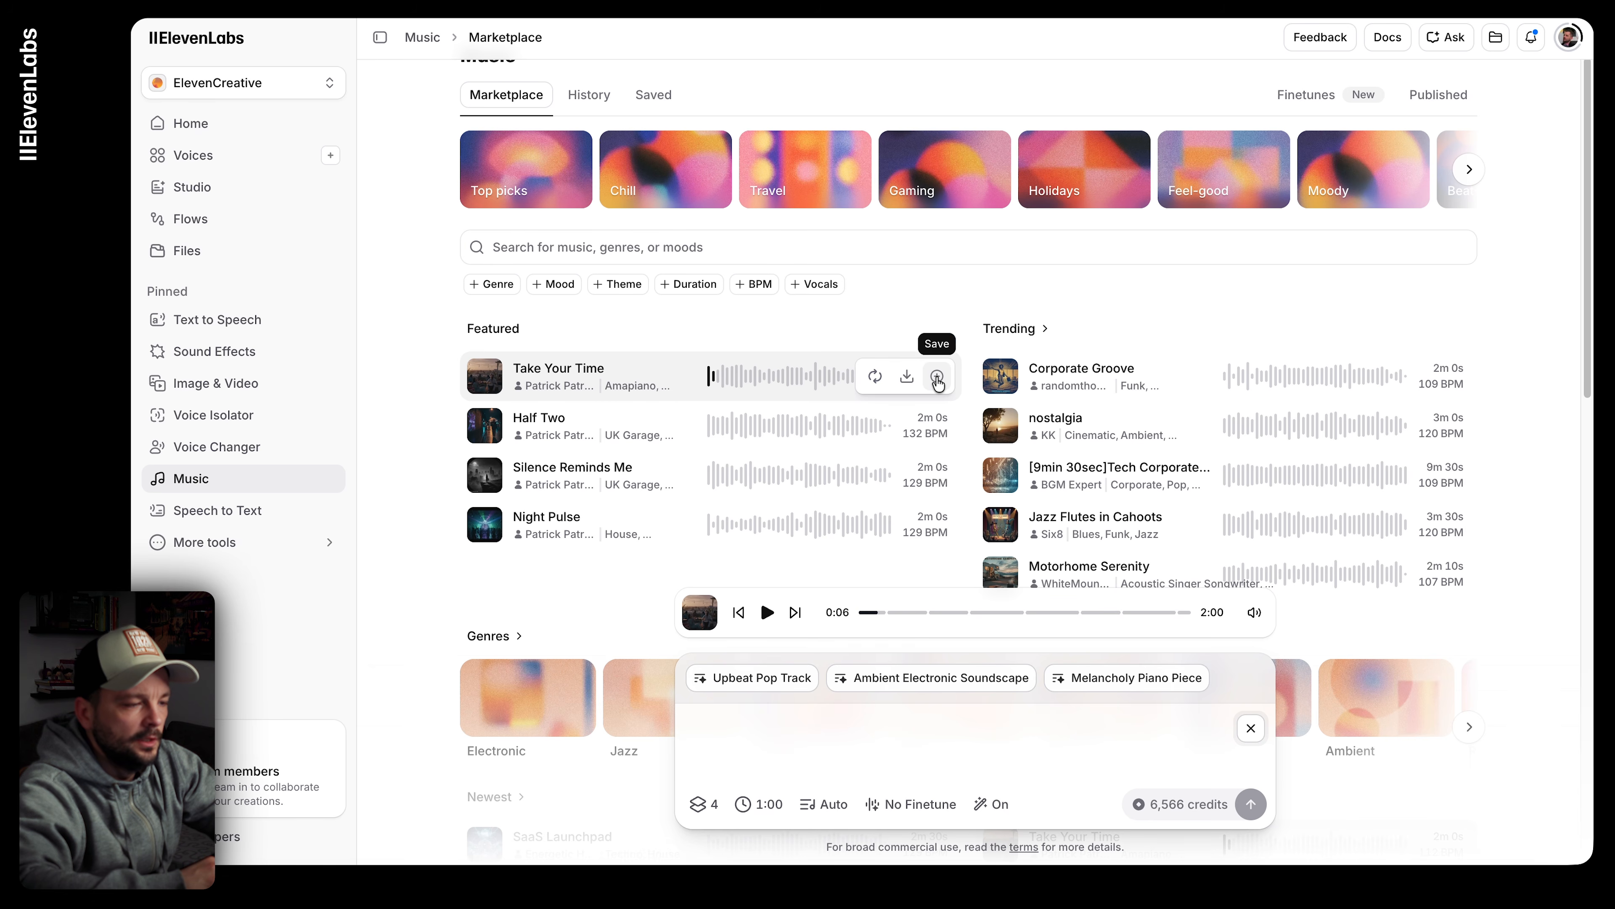
# Step: Review the license and download options for "Take Your Time", close them and browse the marketplace's genres and newest tracks
pyautogui.click(938, 380)
pyautogui.click(907, 380)
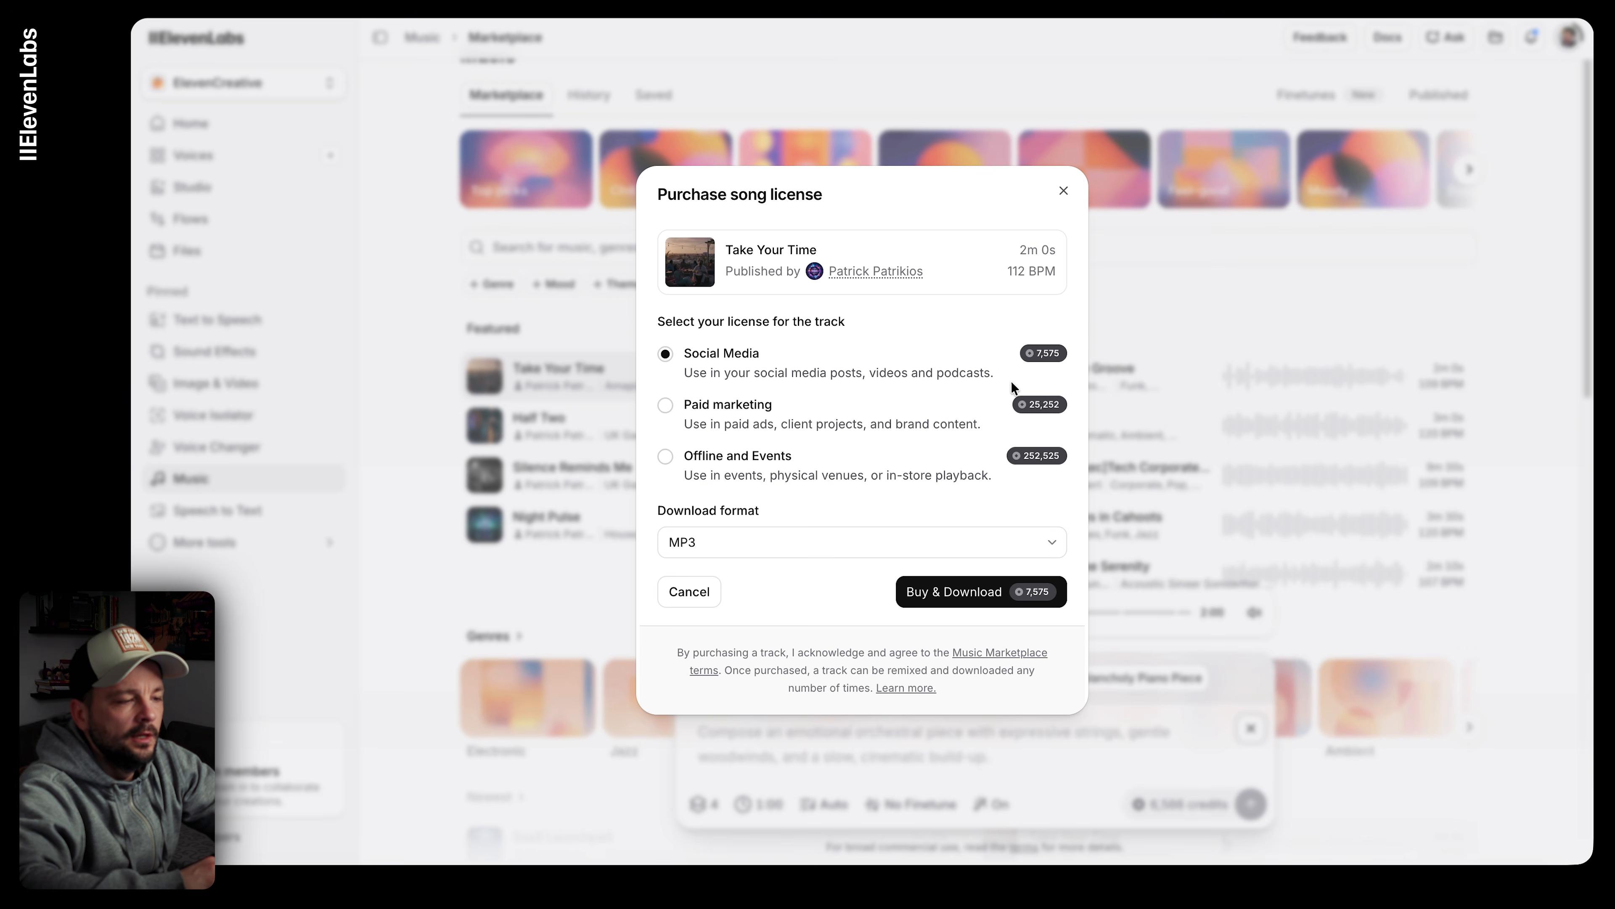
pyautogui.moveTo(1053, 361)
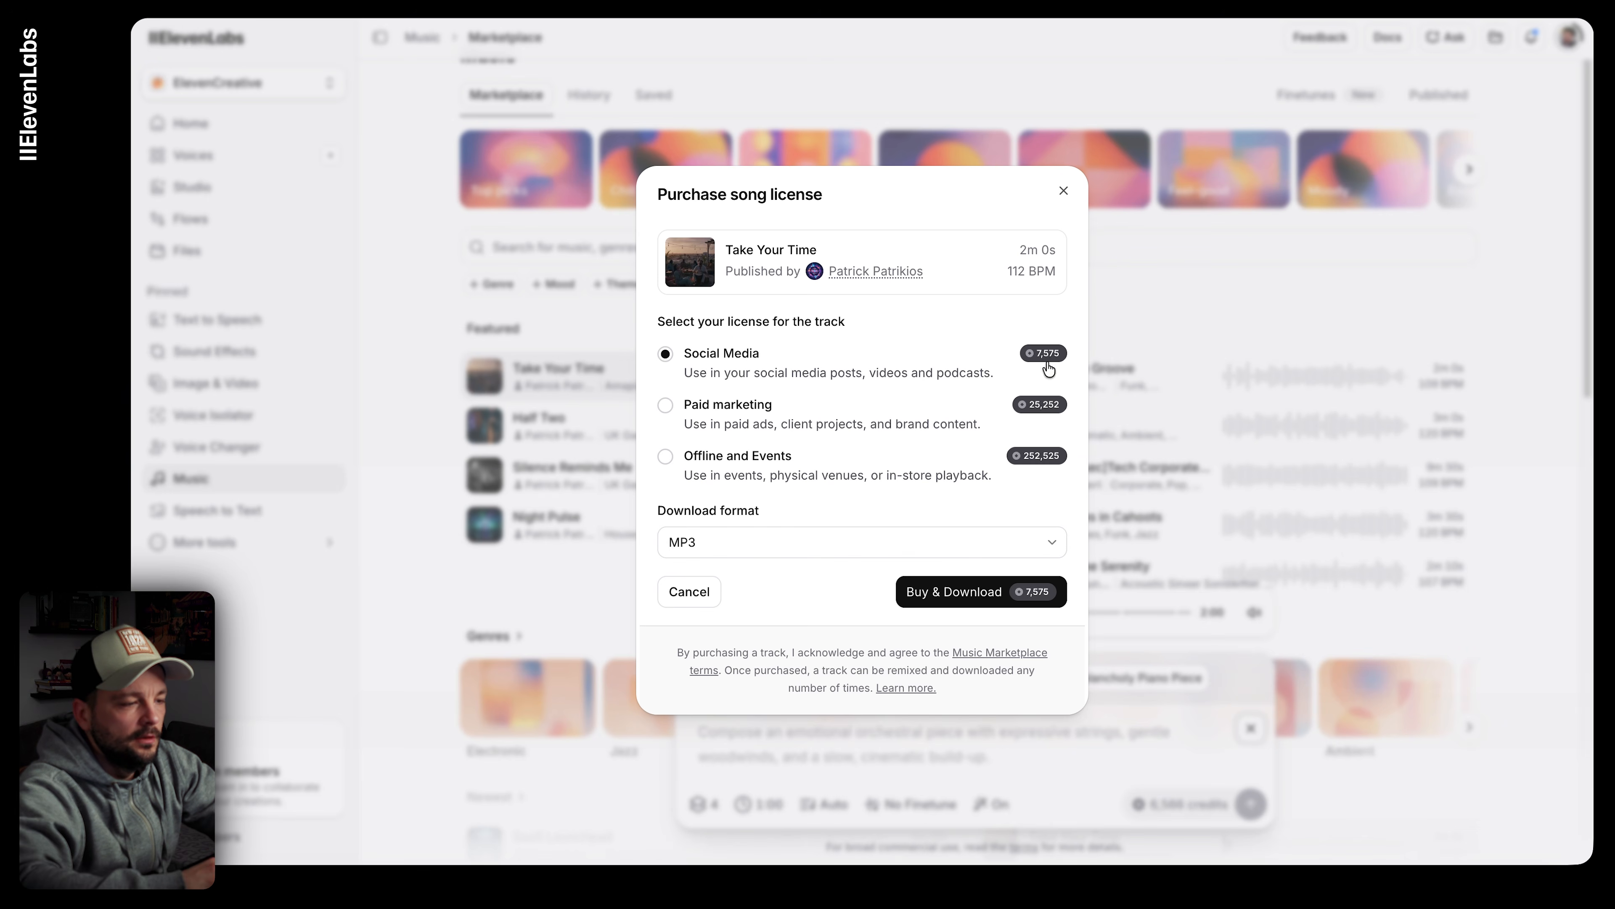
pyautogui.click(1064, 191)
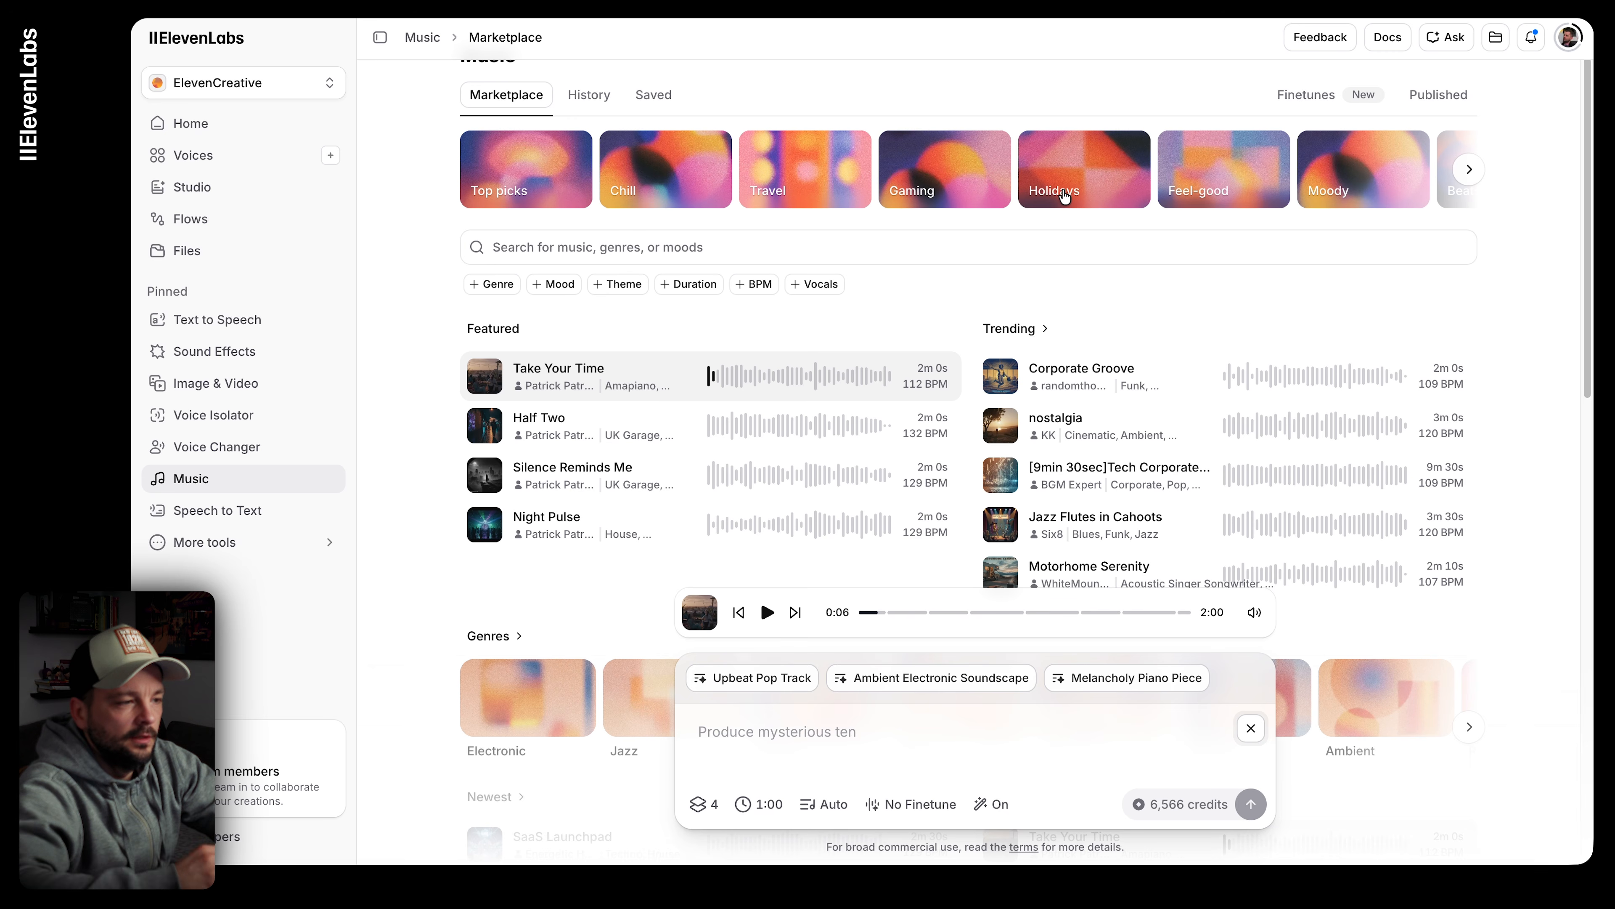
pyautogui.scroll(-10, 1117, 284)
pyautogui.scroll(4, 1117, 284)
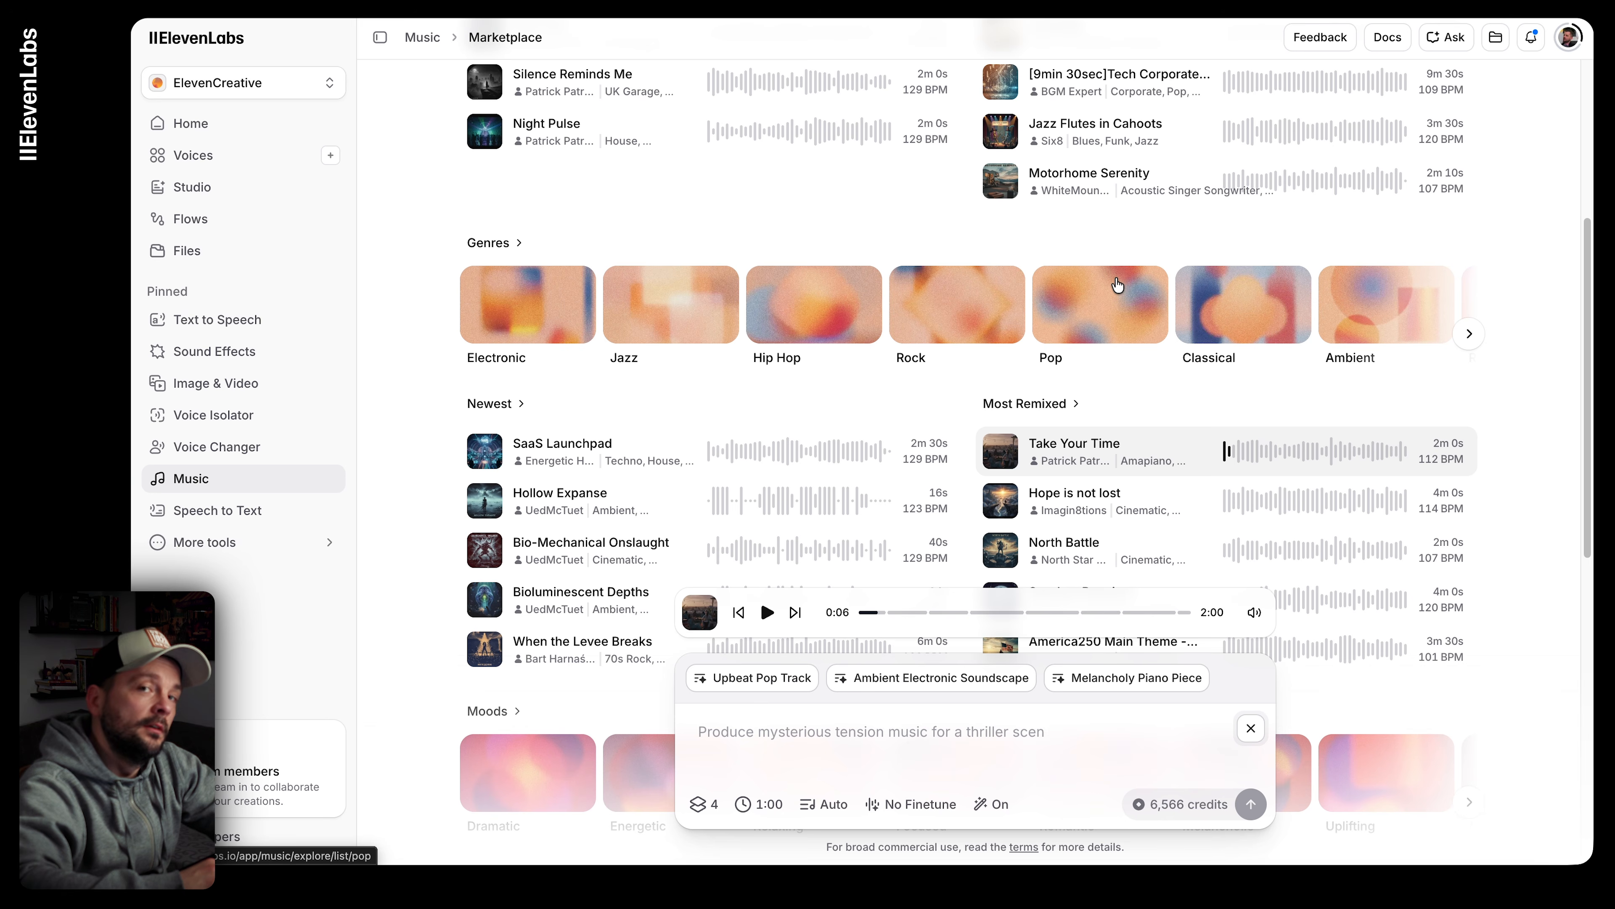
pyautogui.scroll(-1, 1097, 411)
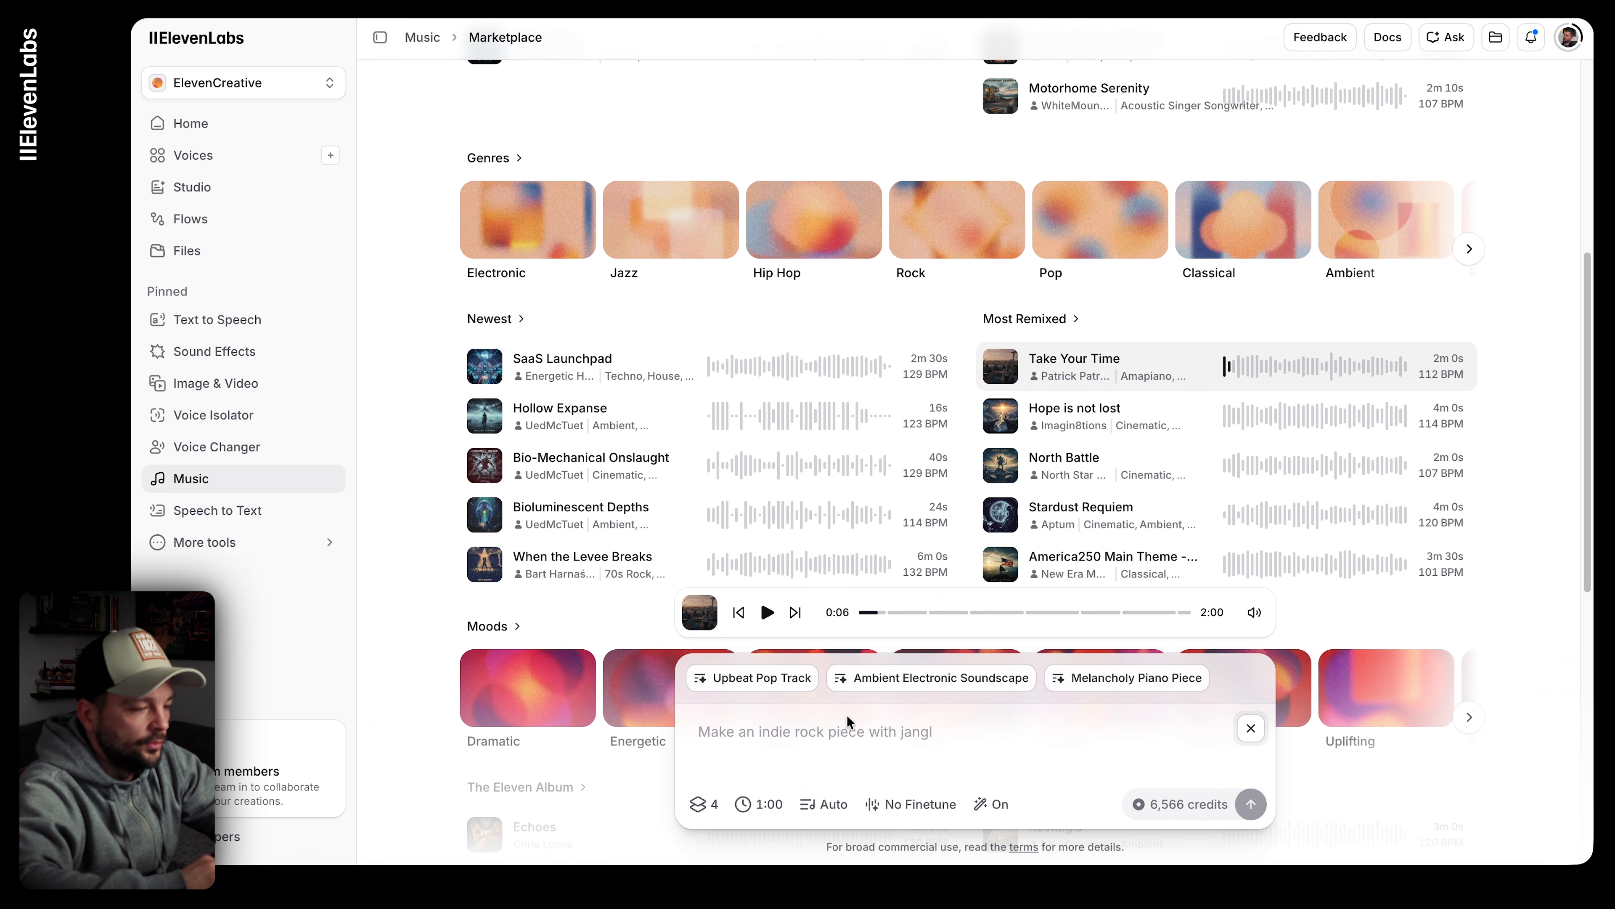
# Step: Fill the music prompt with the Upbeat Pop Track suggestion and append "Also introduce string section."
pyautogui.click(766, 679)
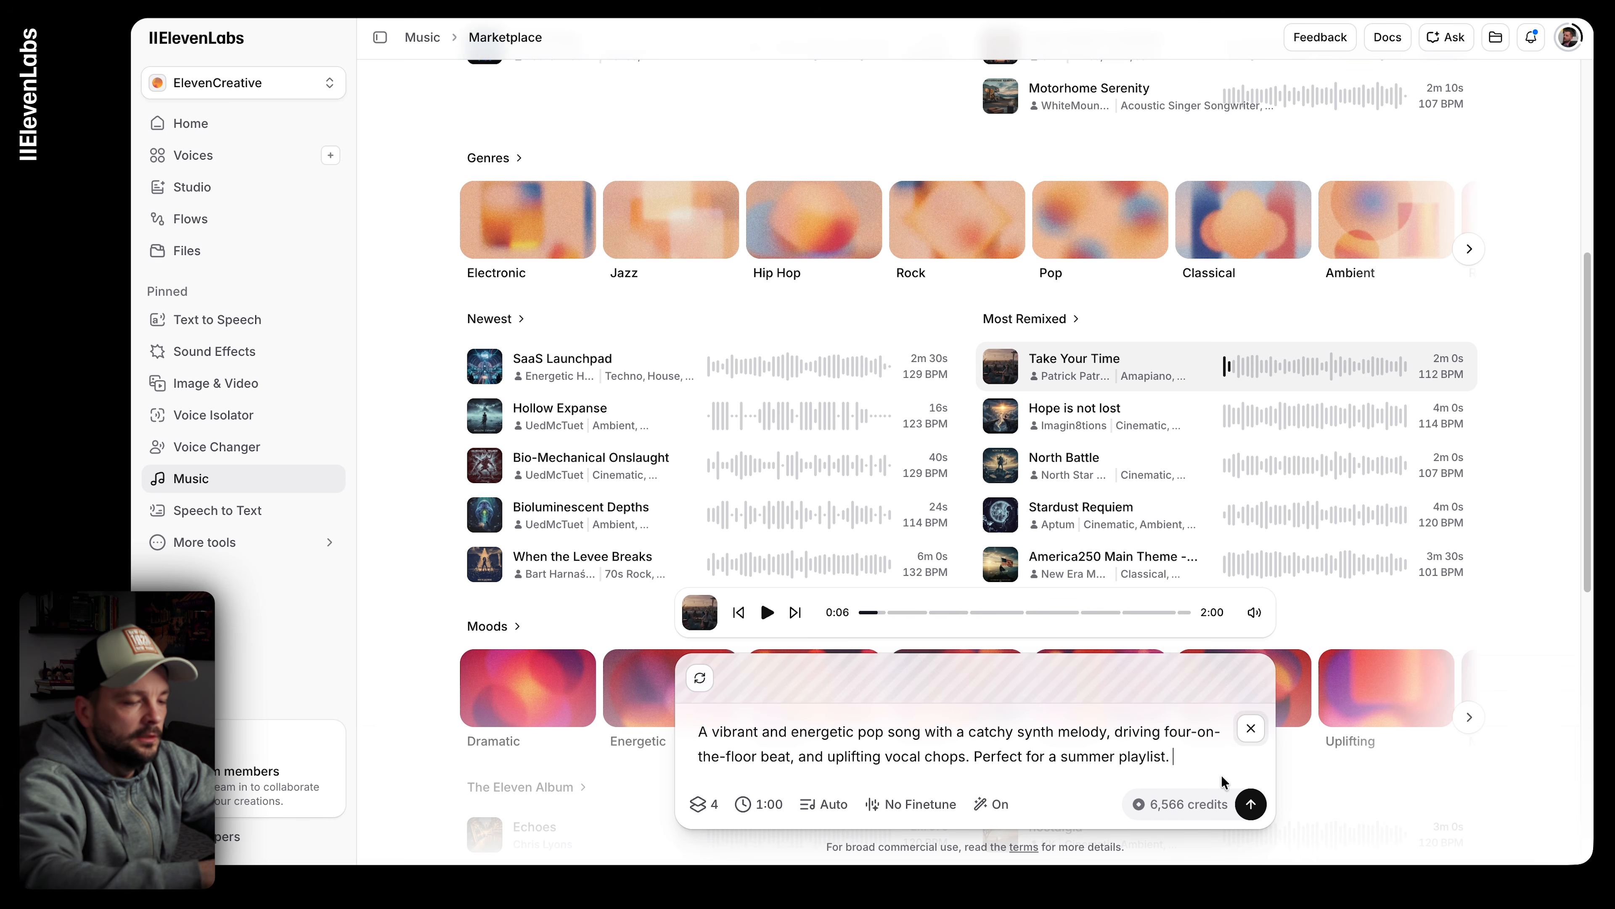
pyautogui.write('Also introduce ')
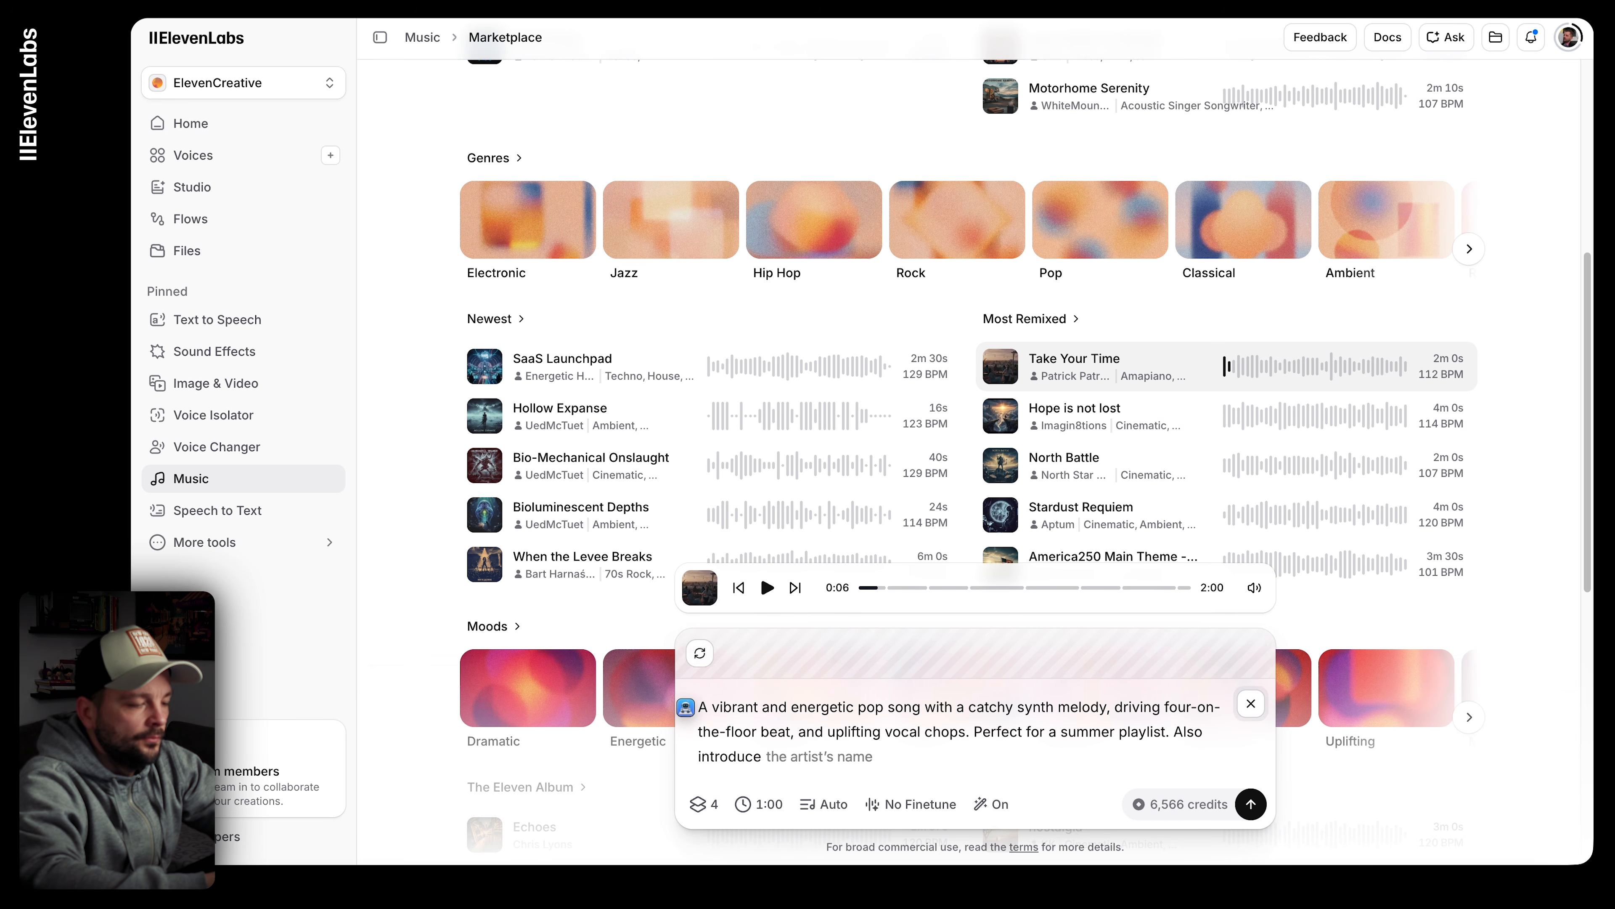
pyautogui.write('string')
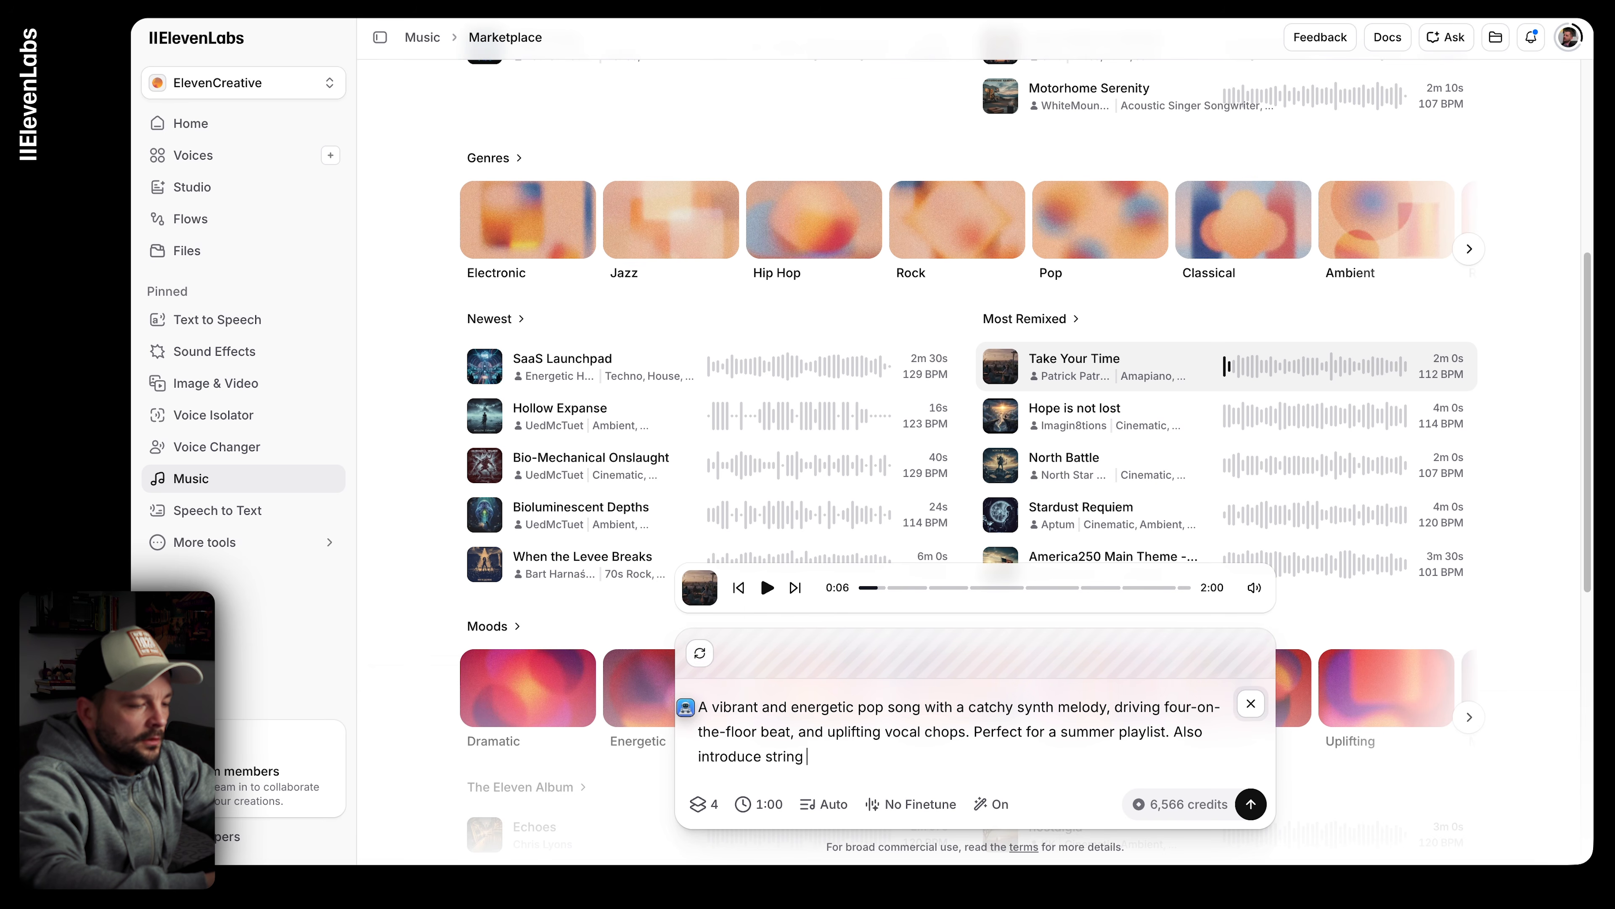
pyautogui.press('Tab')
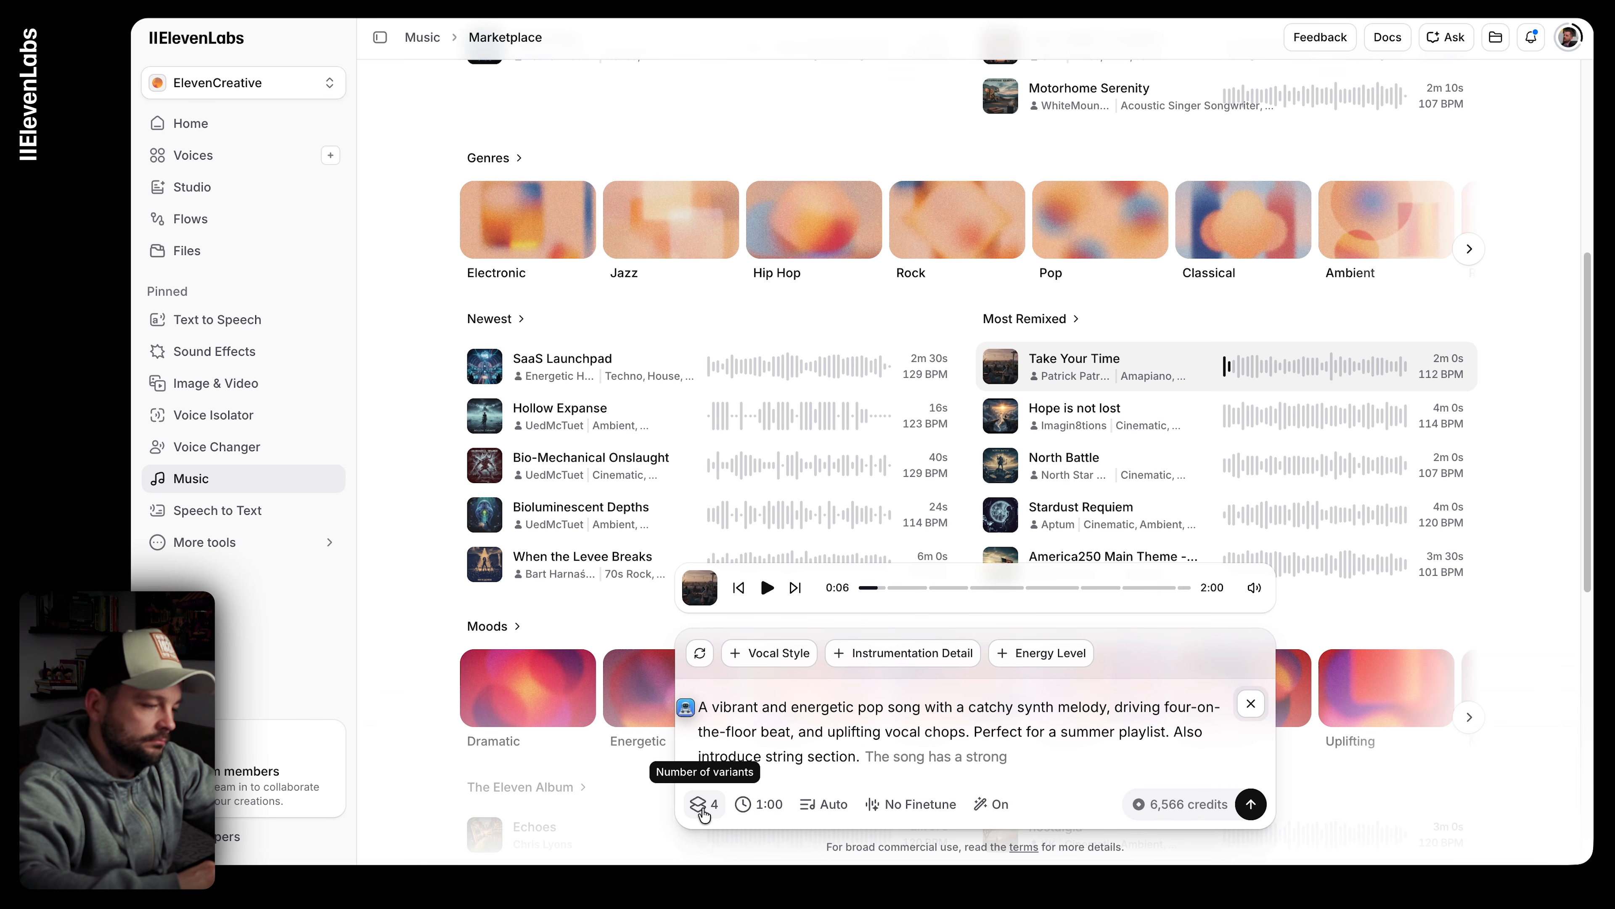
# Step: Check the song's duration choices, keeping 1m, and set the lyrics option to Instrumental
pyautogui.click(767, 805)
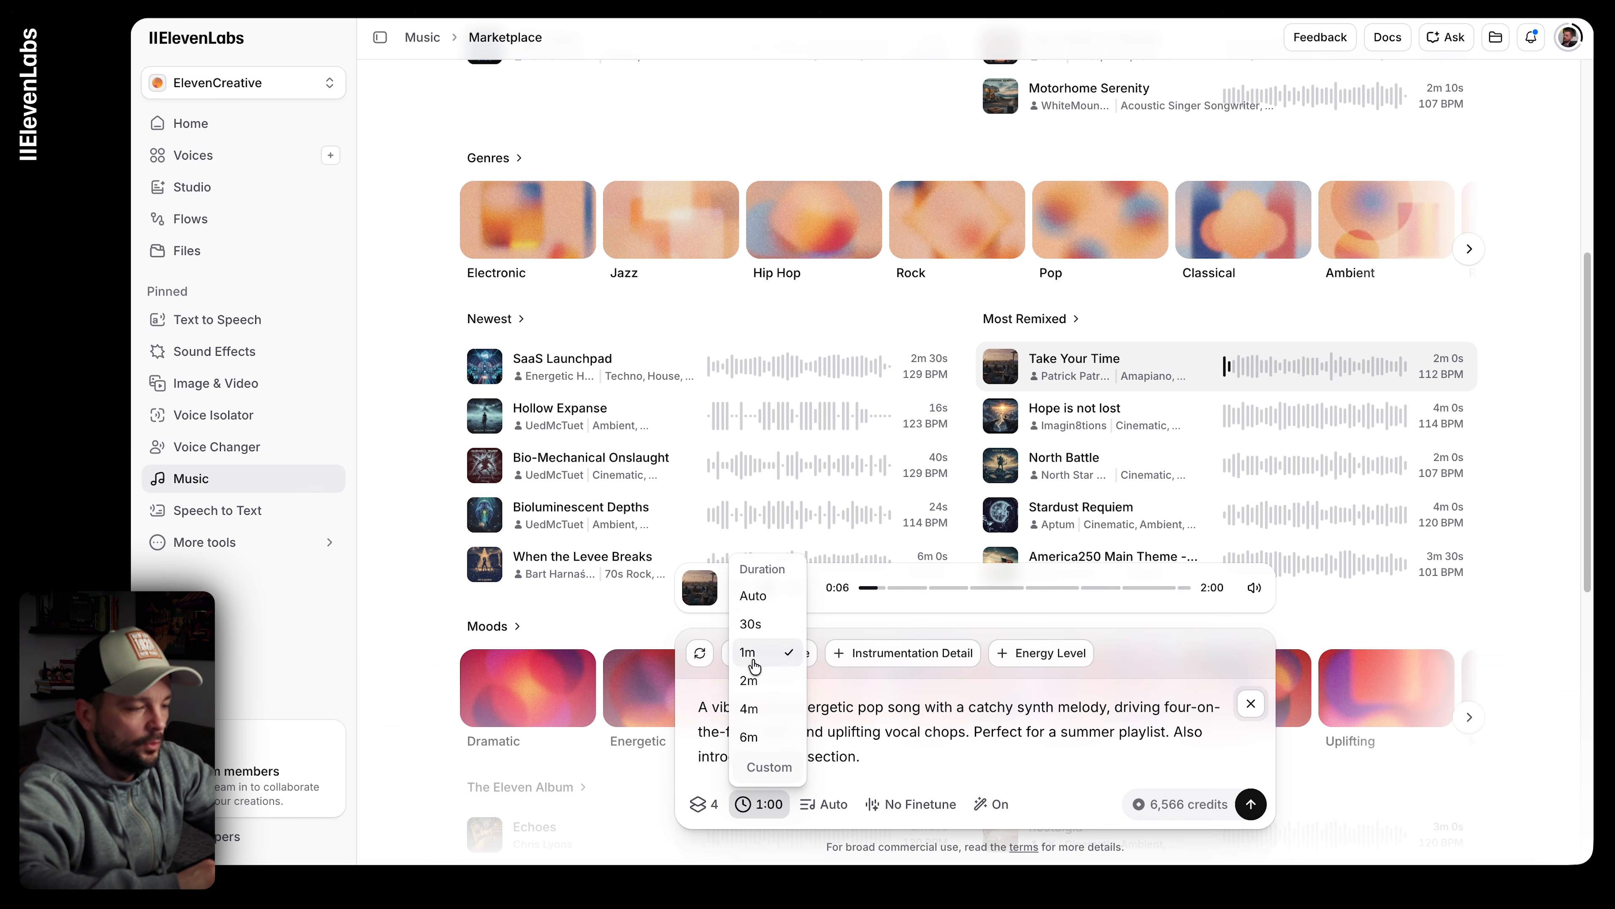
pyautogui.press('Escape')
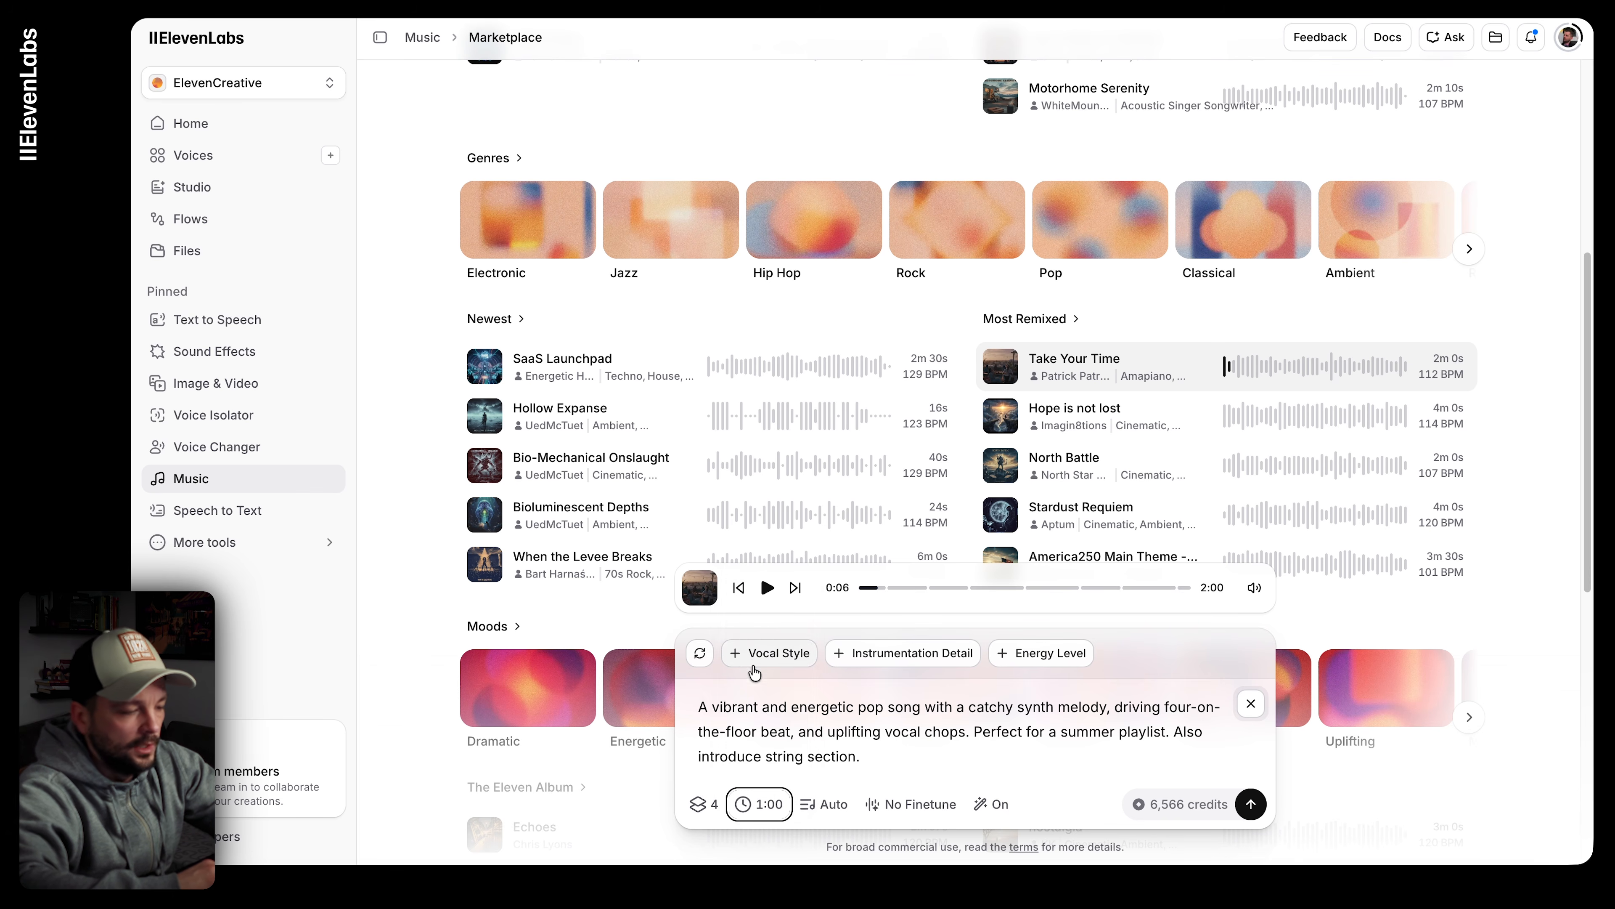
pyautogui.click(821, 804)
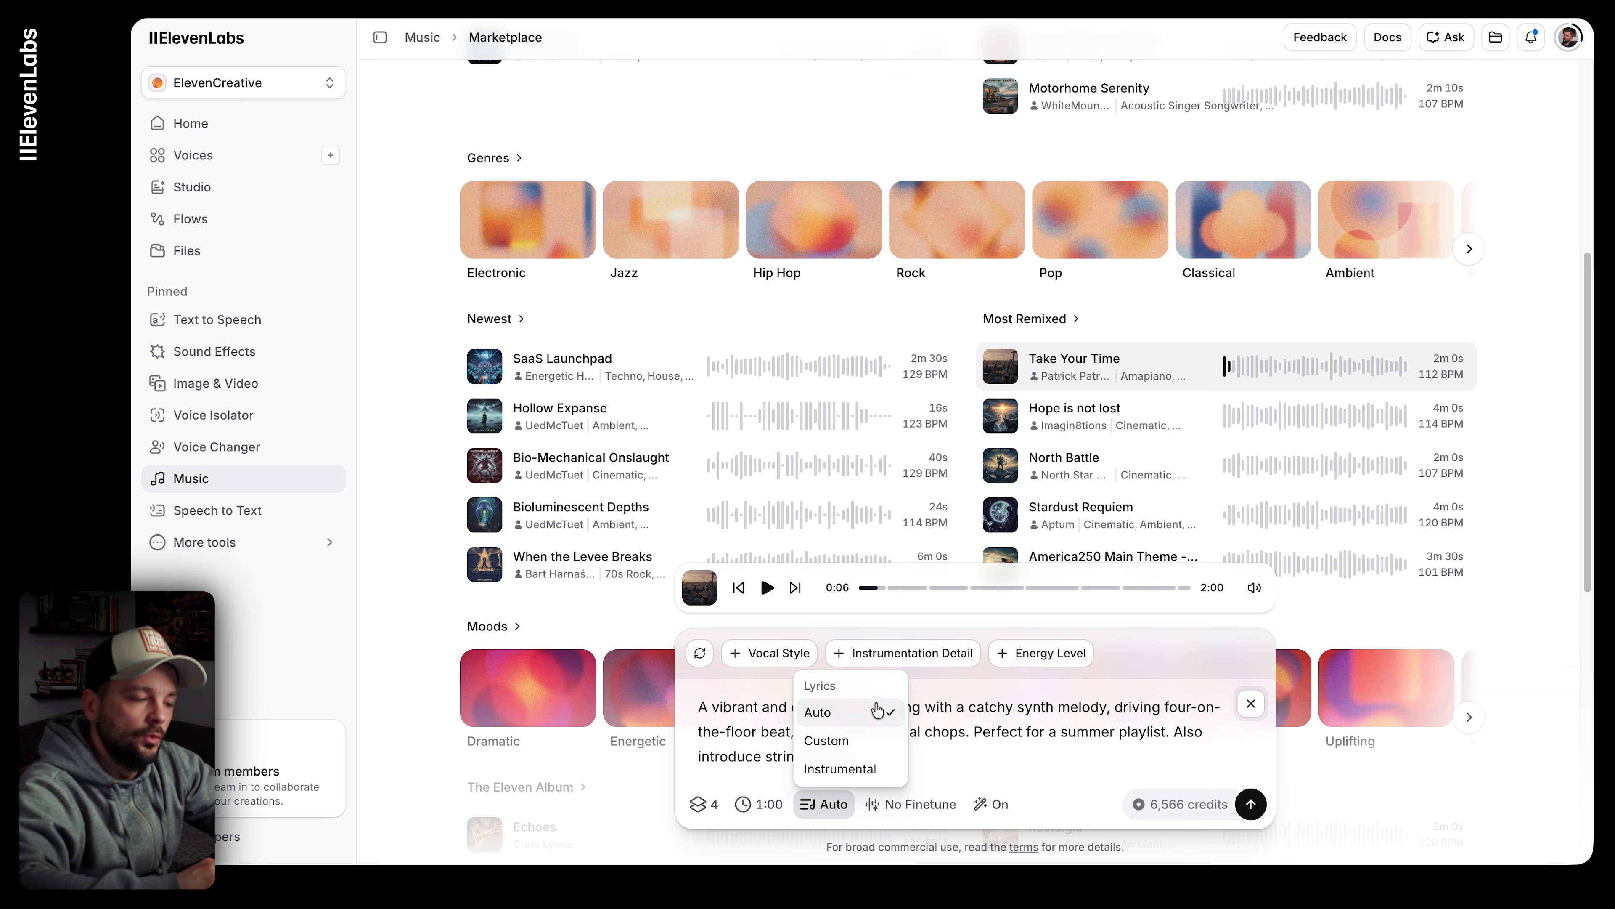
pyautogui.click(880, 771)
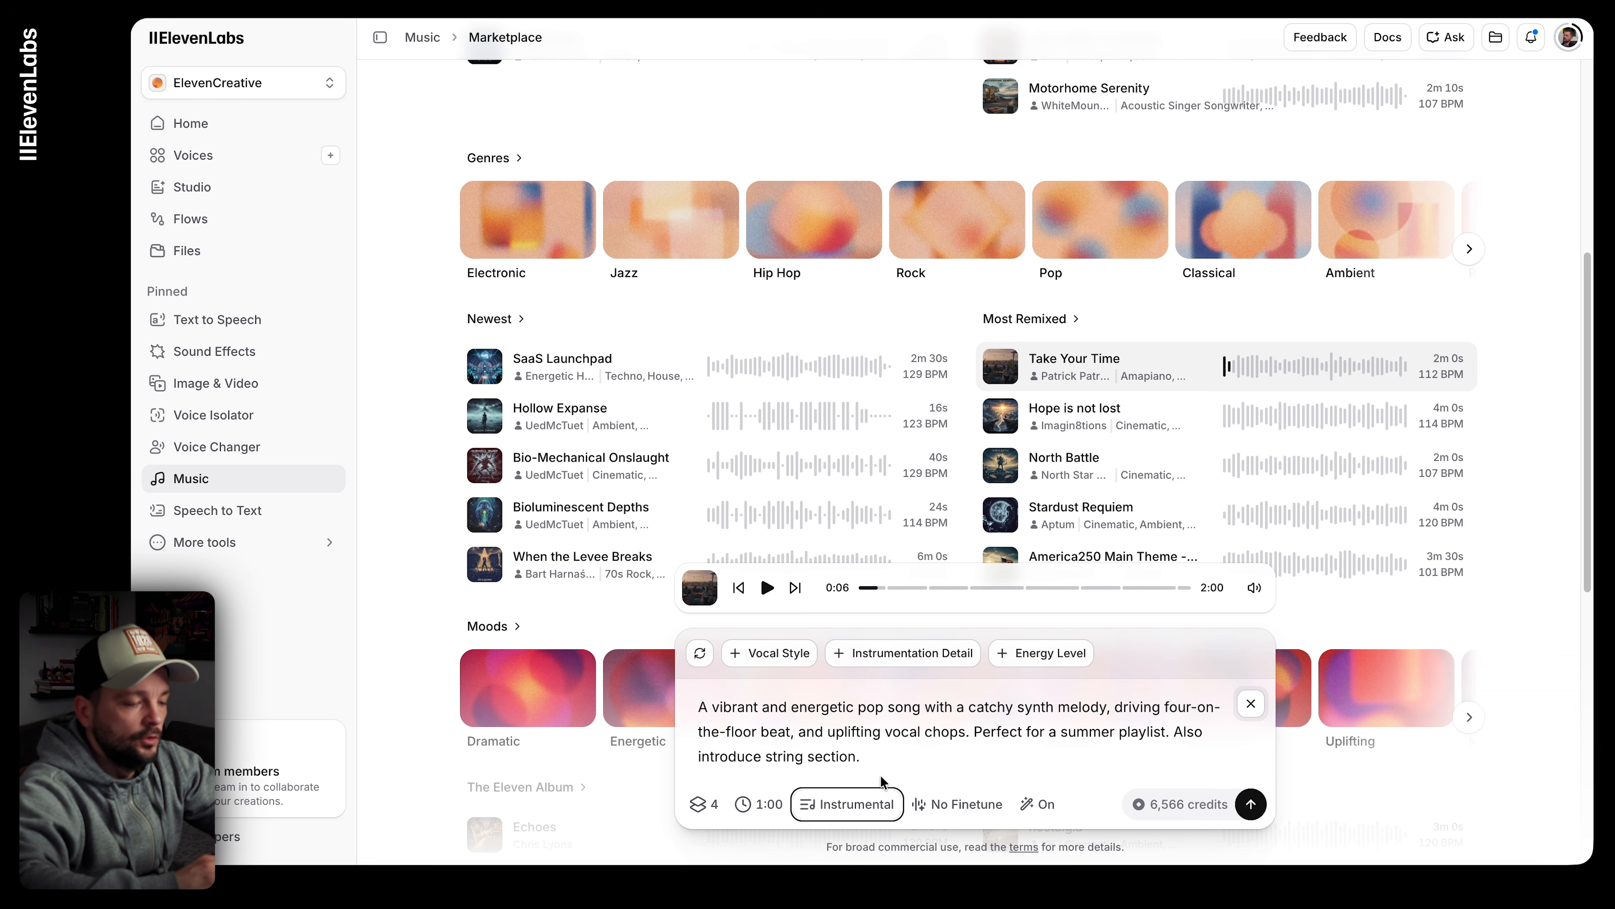
# Step: Look through the curated finetunes without choosing one, and generate the song from the prompt
pyautogui.click(947, 807)
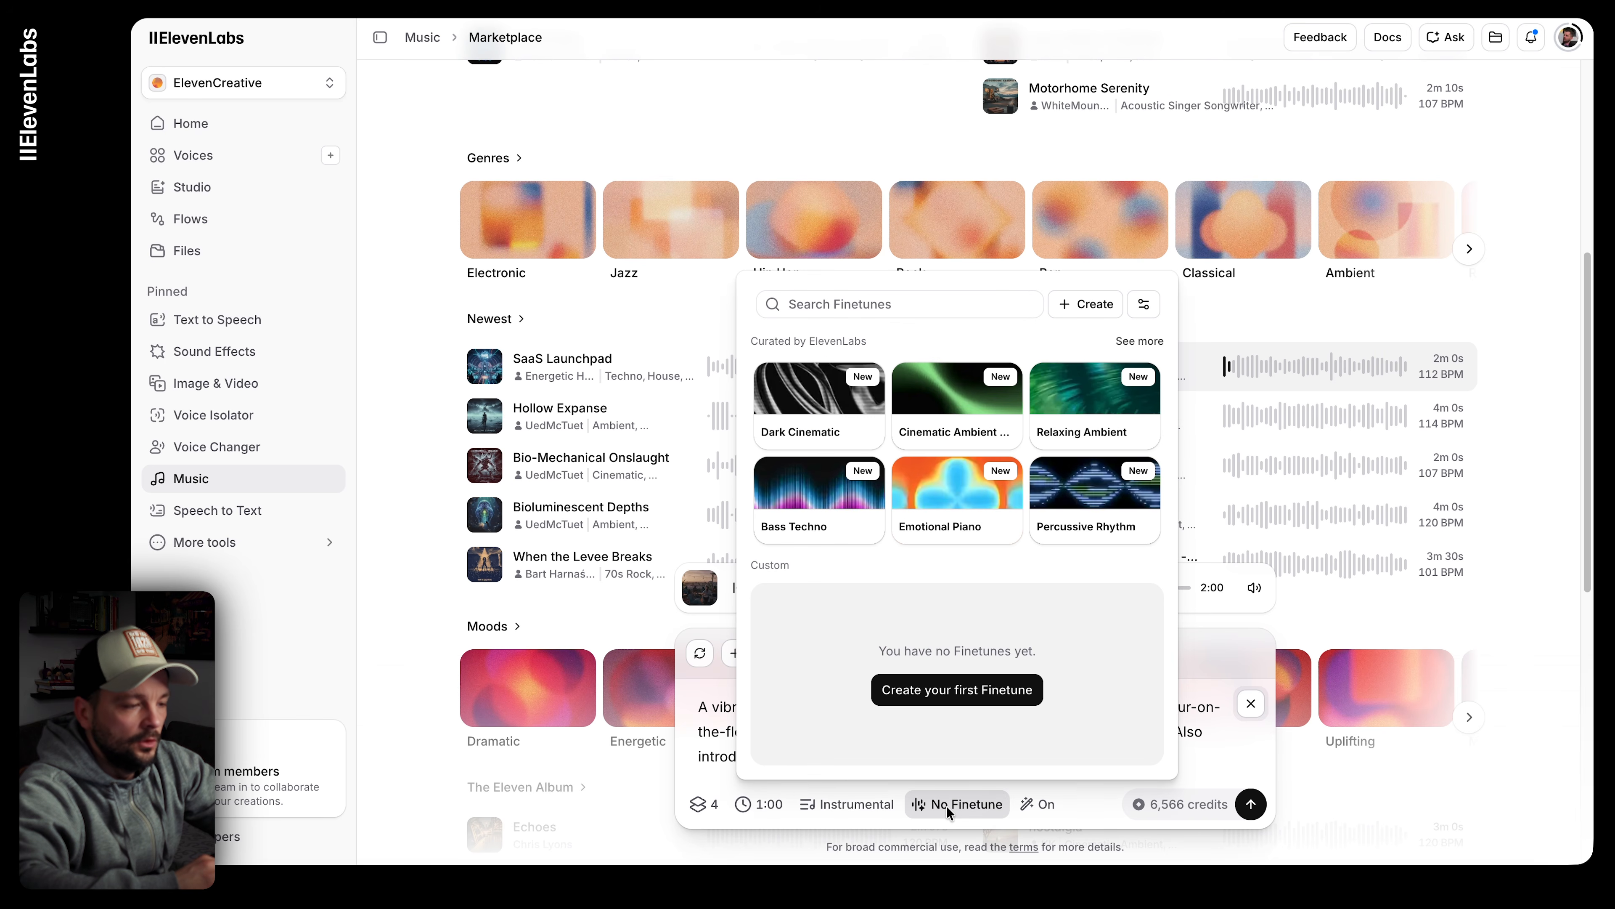
pyautogui.moveTo(1074, 485)
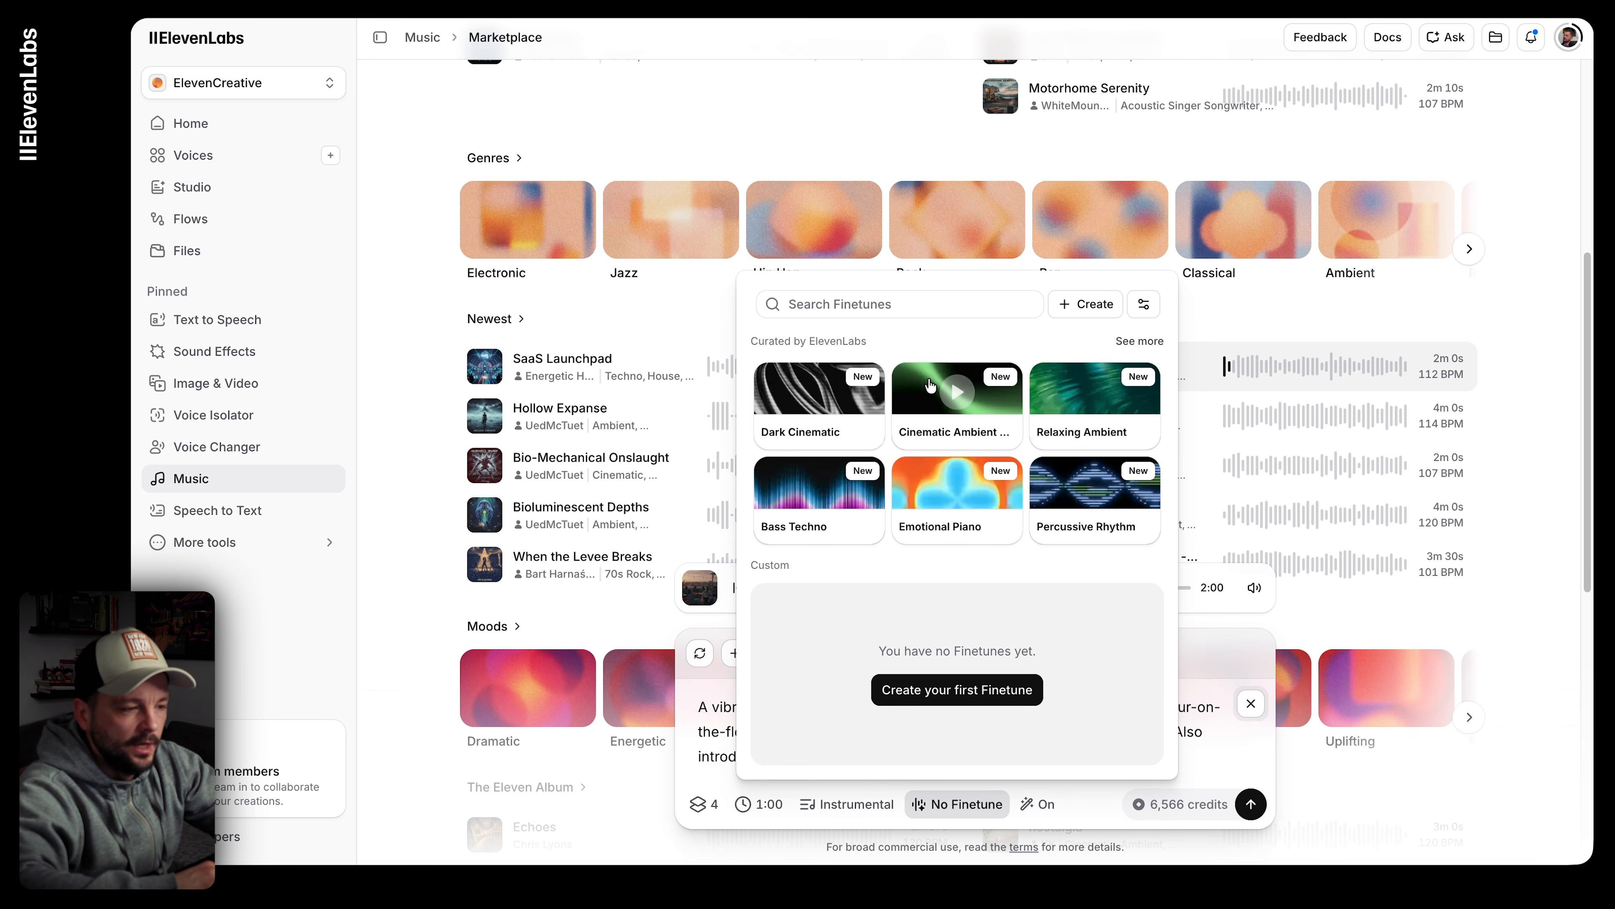
pyautogui.click(1113, 812)
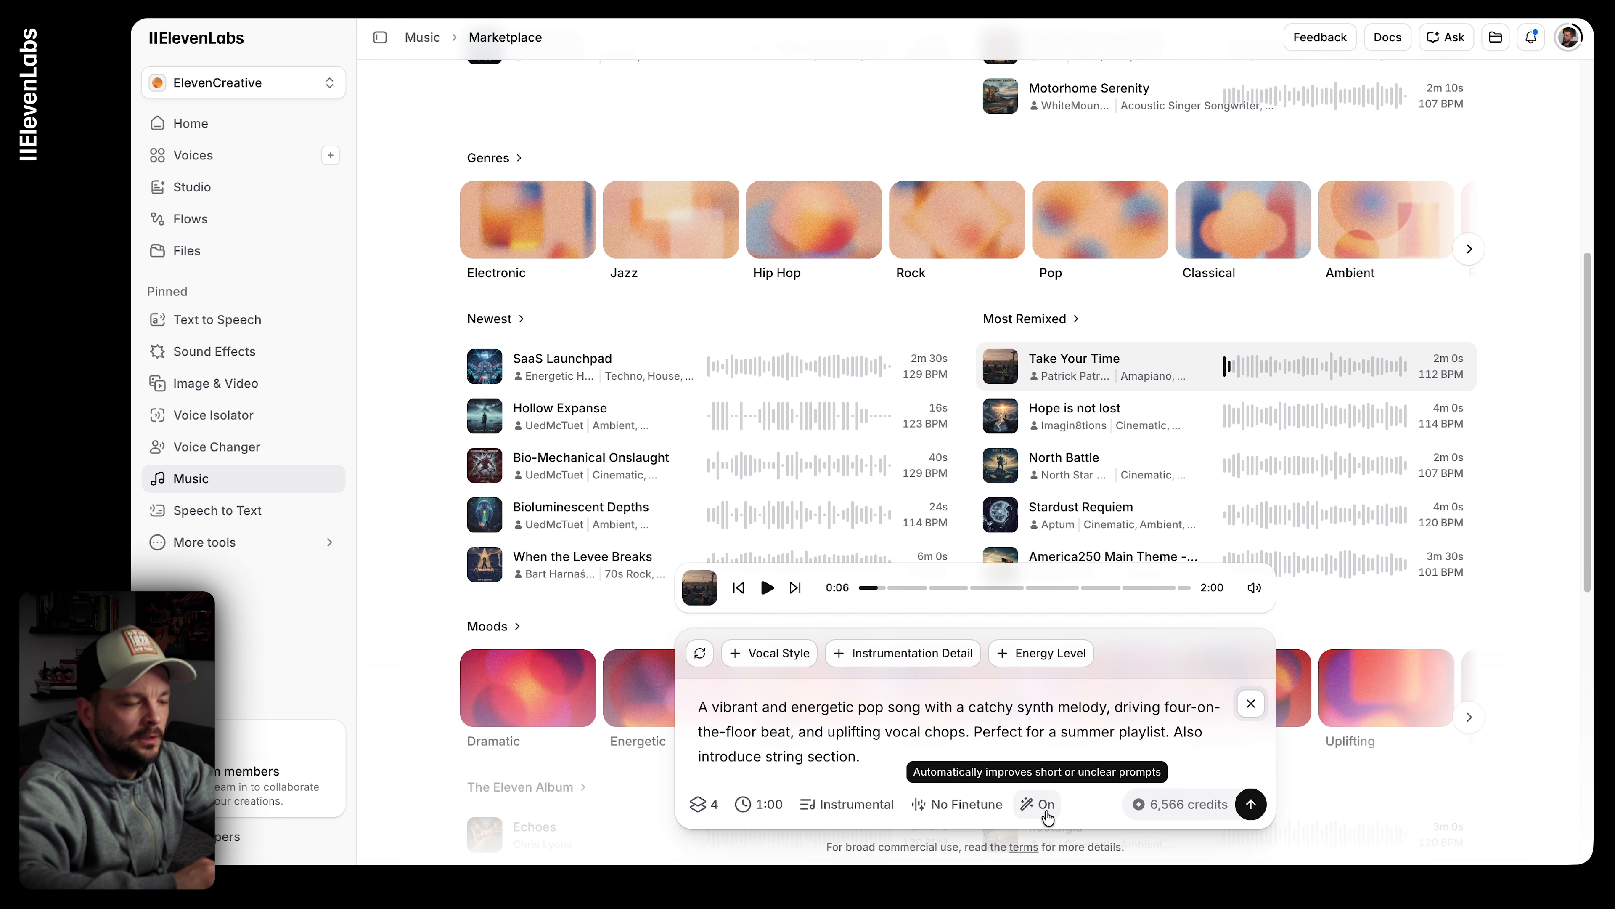
pyautogui.click(1251, 804)
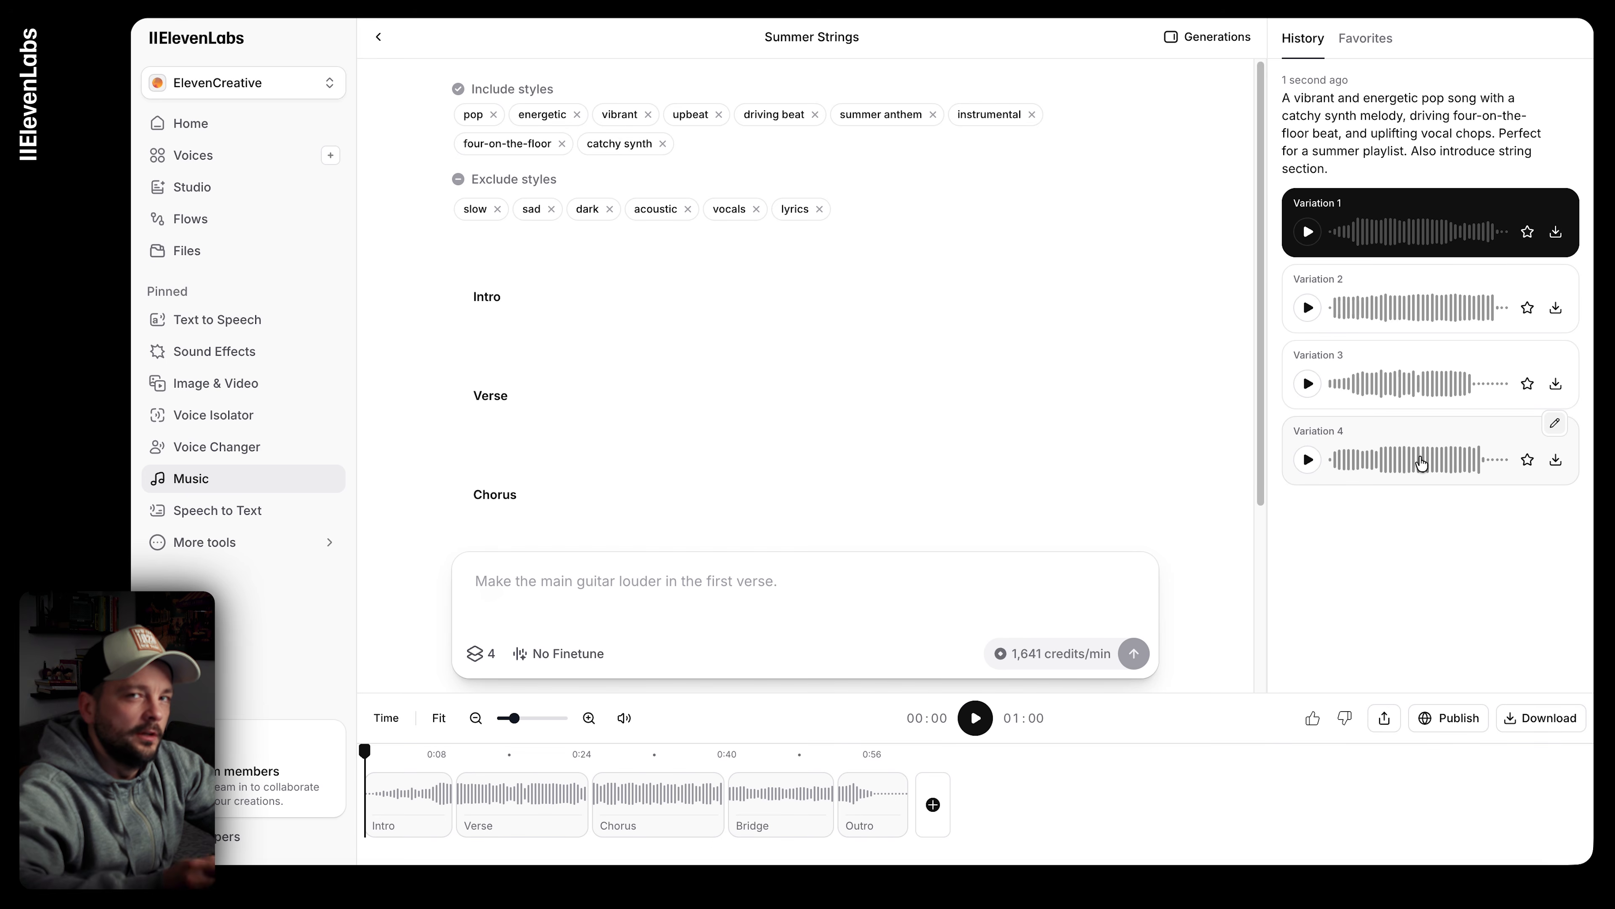
# Step: Listen to Variations 1, 2 and 3 of the generated song, skipping ahead to different passages in each
pyautogui.click(1307, 231)
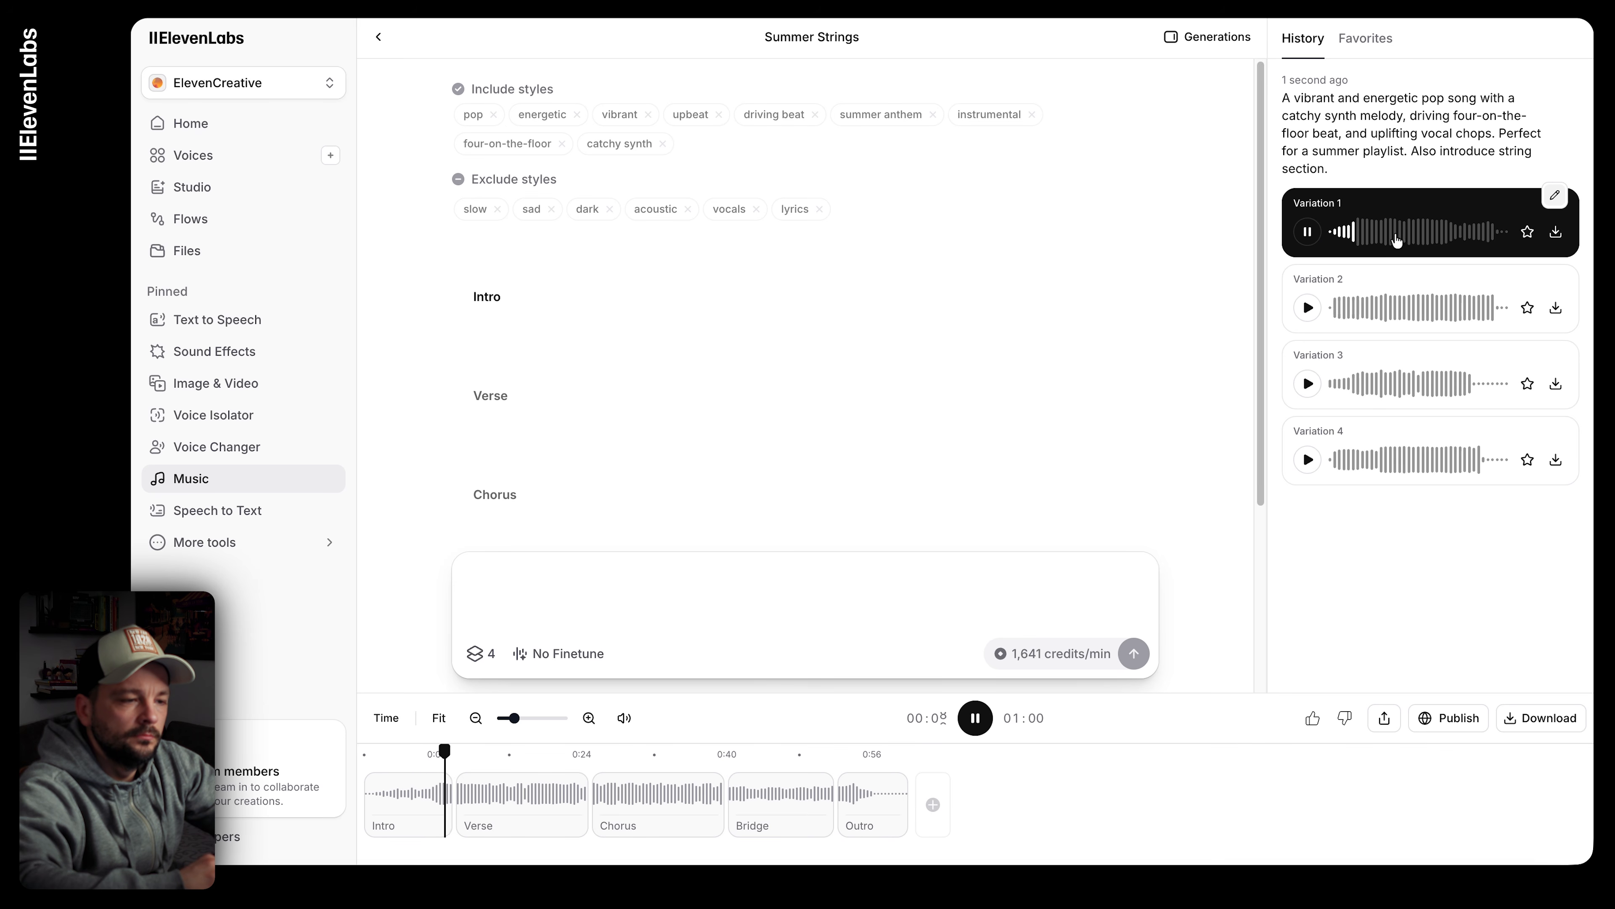
pyautogui.click(1436, 233)
pyautogui.click(1308, 308)
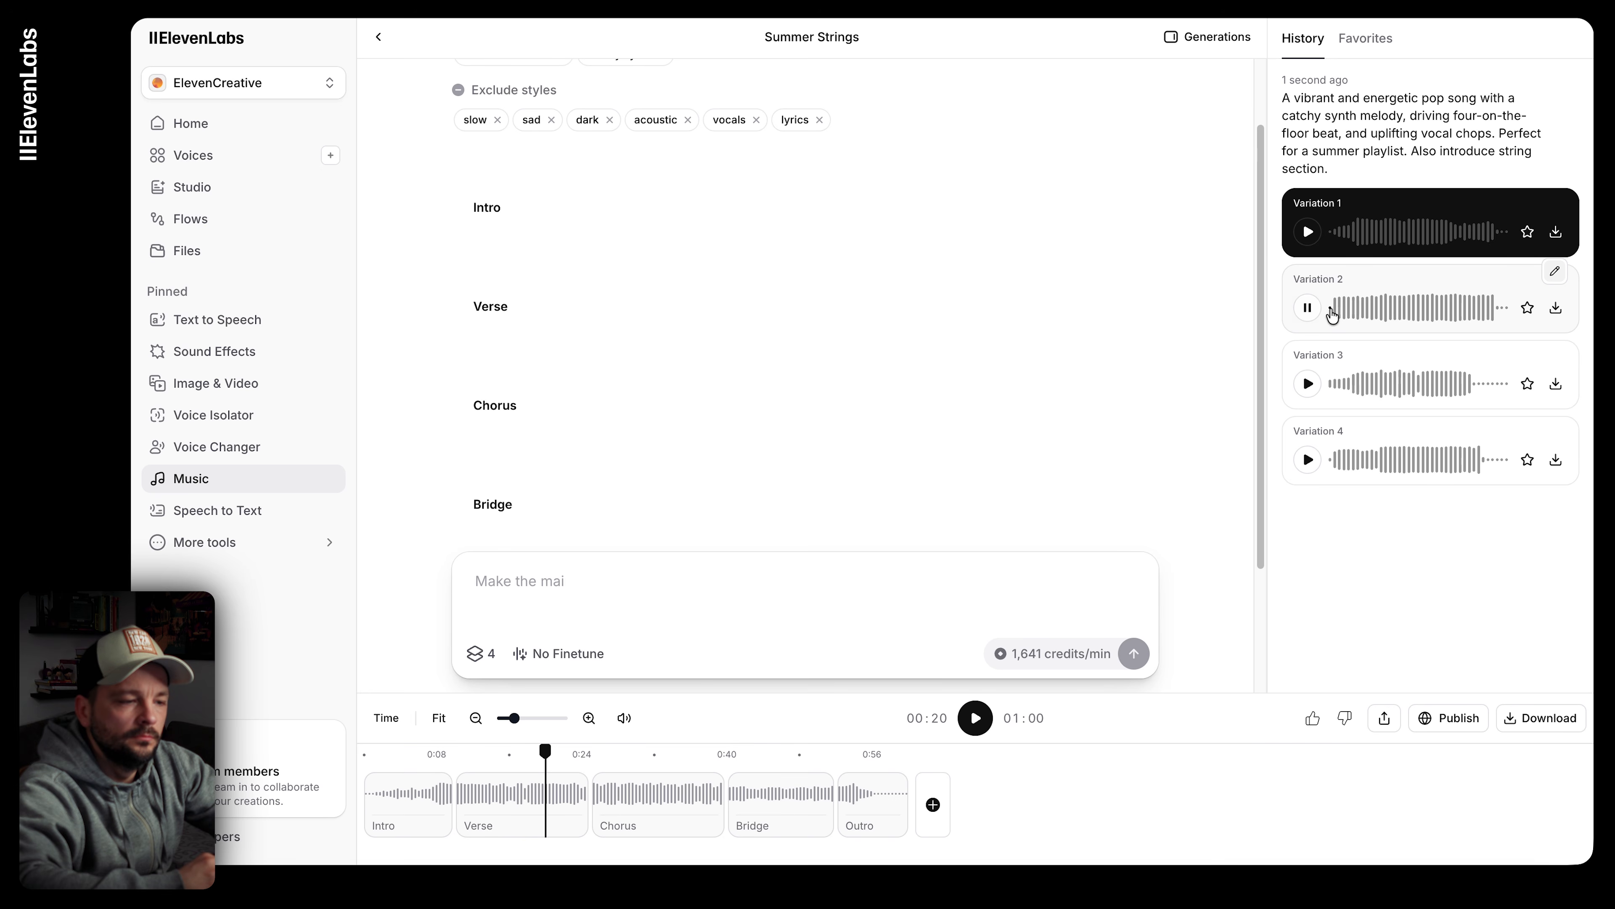
pyautogui.click(1376, 313)
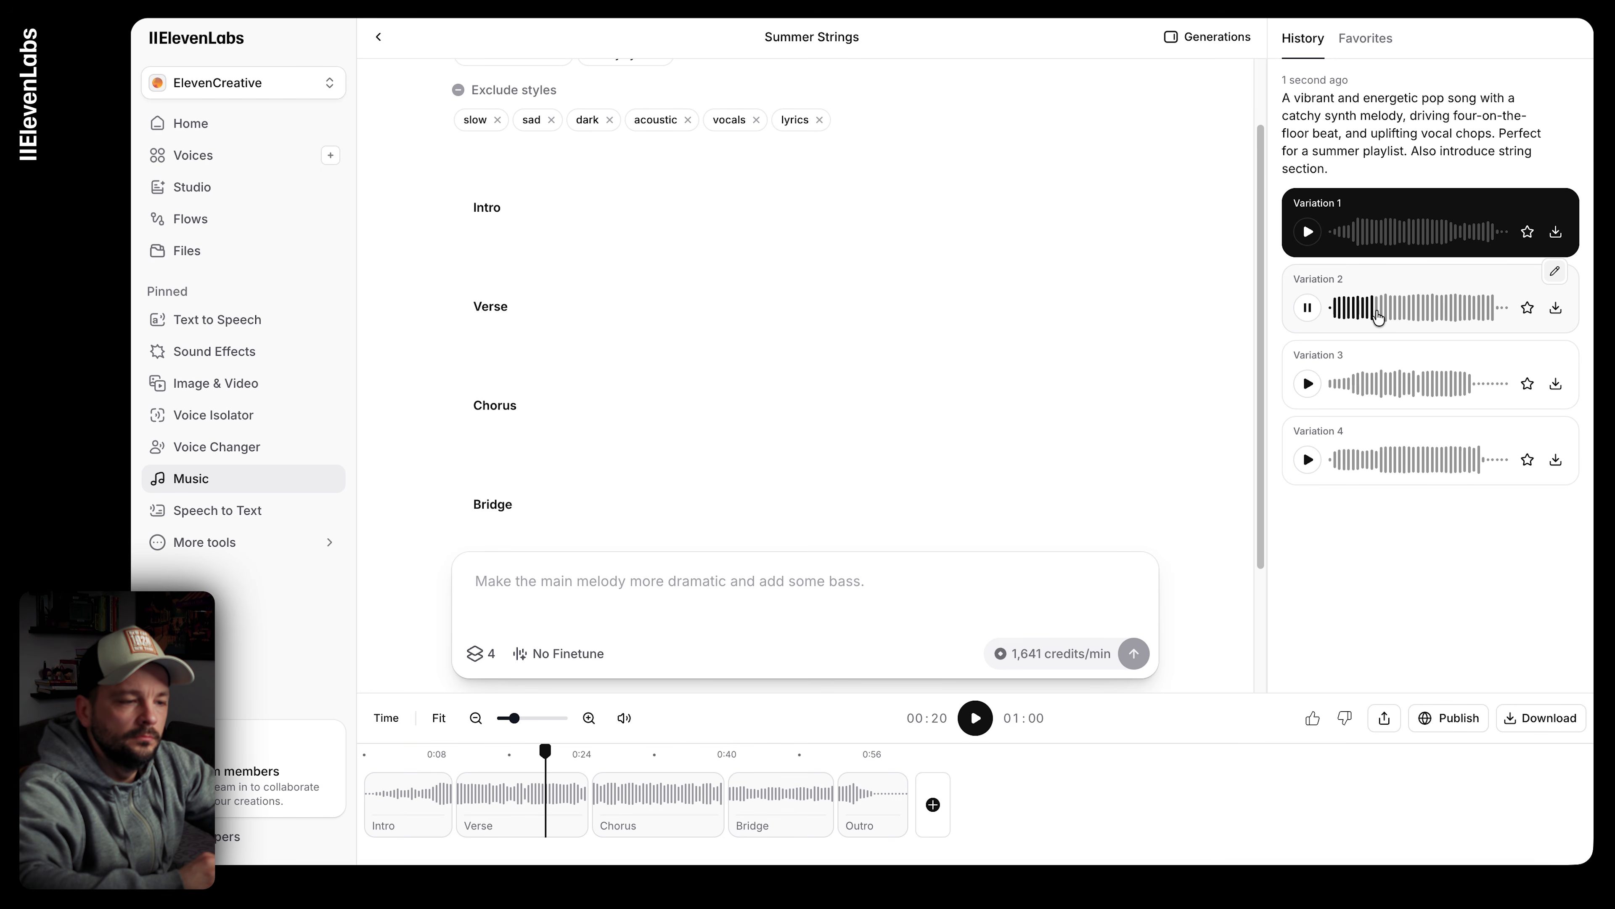
pyautogui.click(1426, 313)
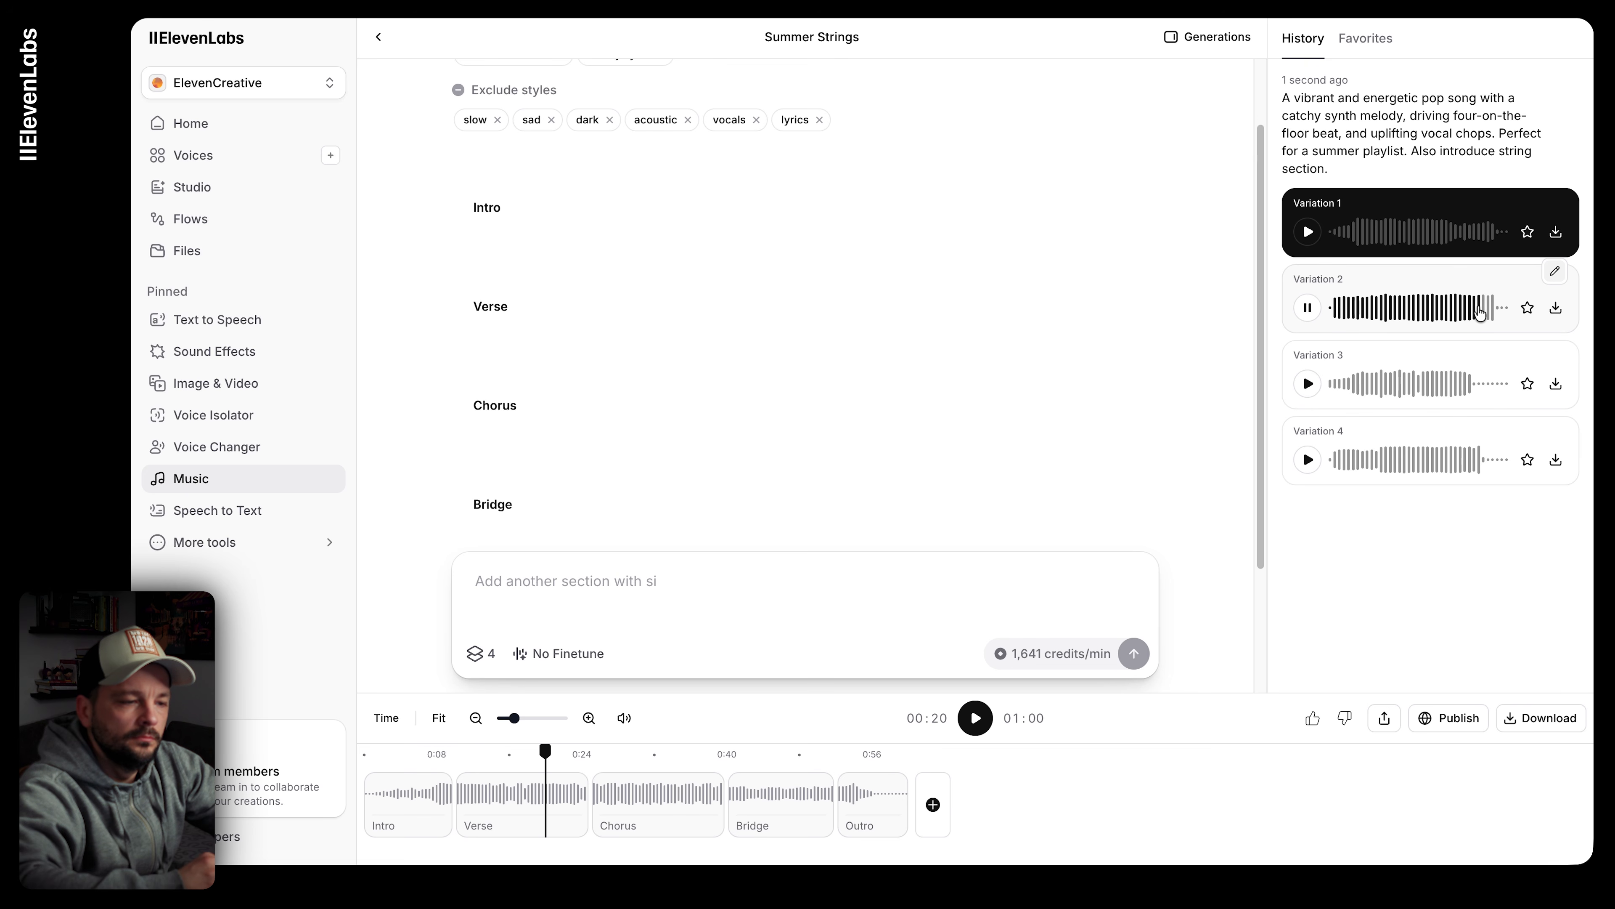
pyautogui.click(1309, 308)
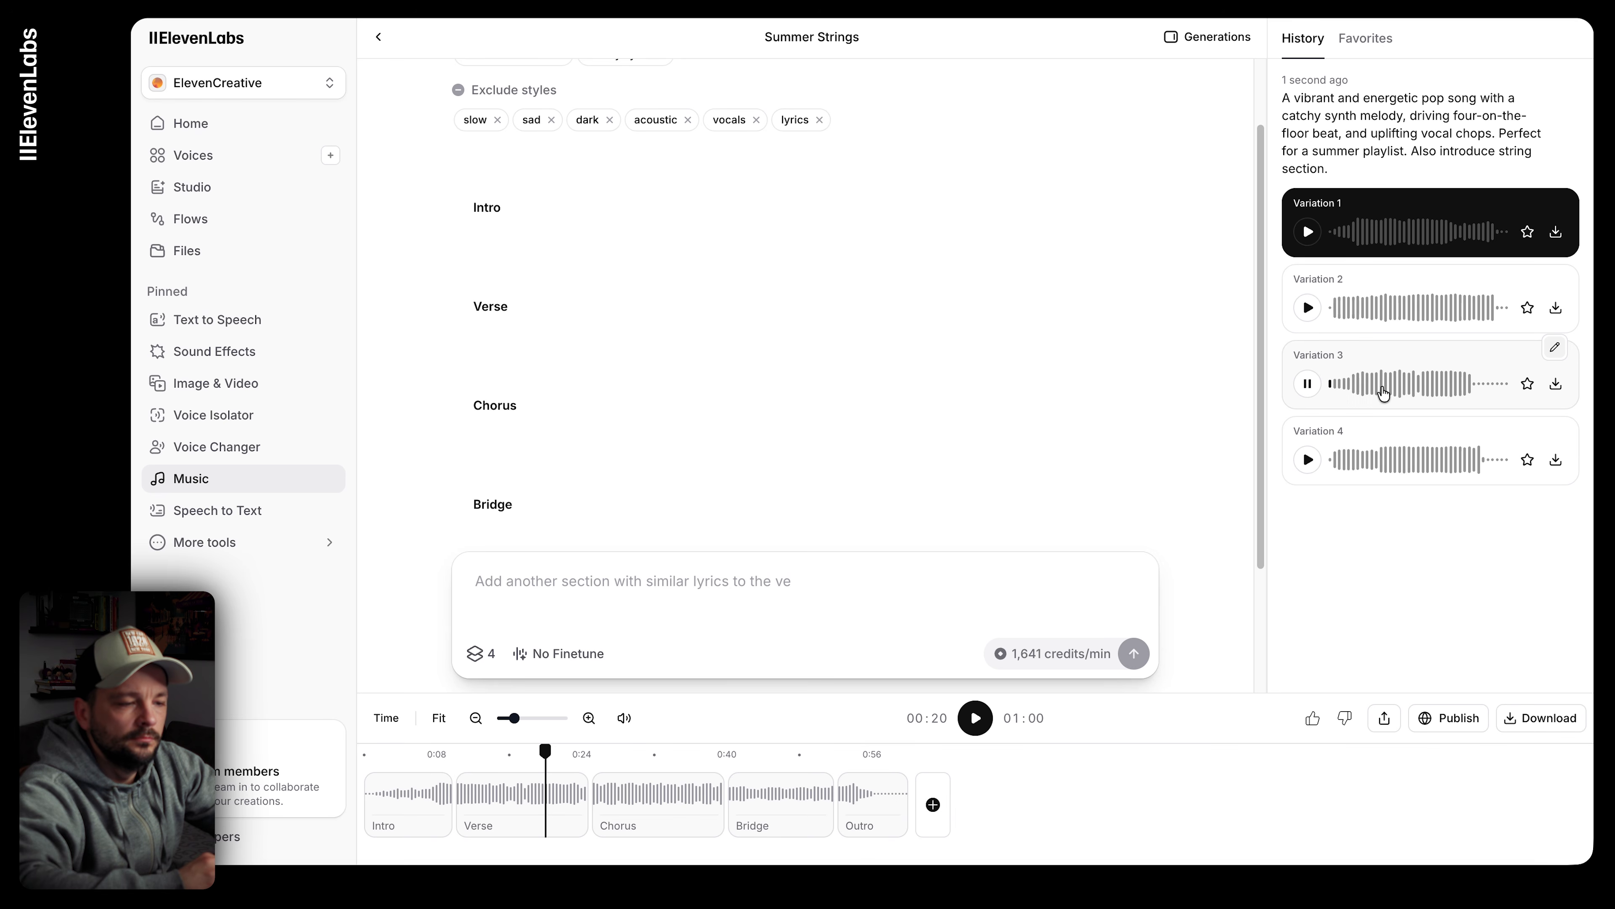
pyautogui.click(1395, 386)
pyautogui.click(1443, 392)
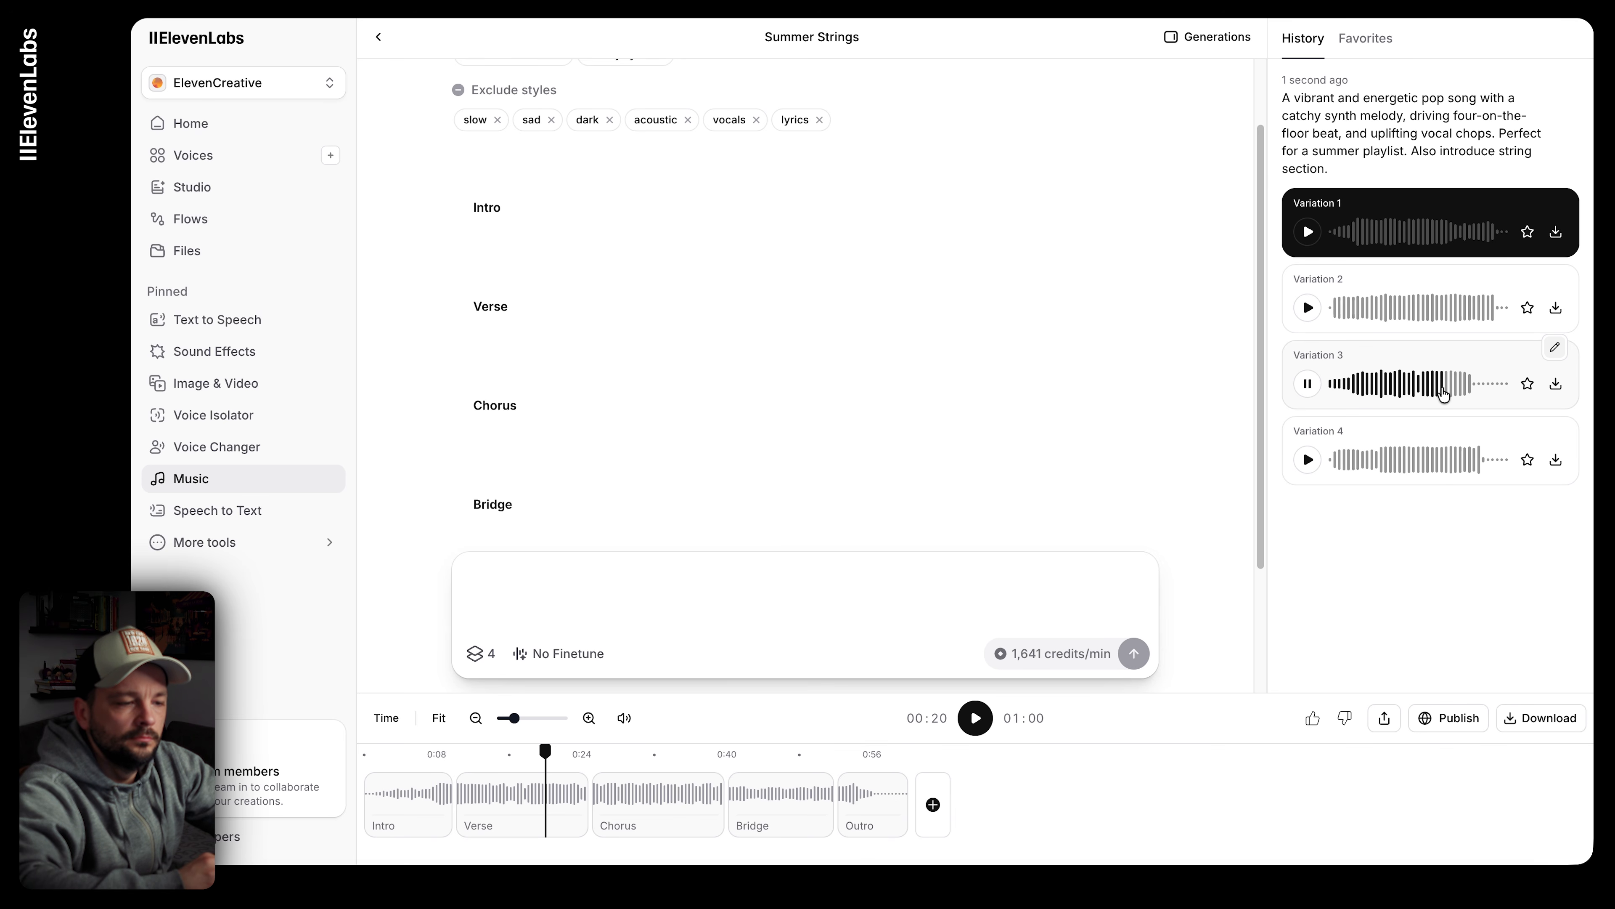
pyautogui.click(1308, 384)
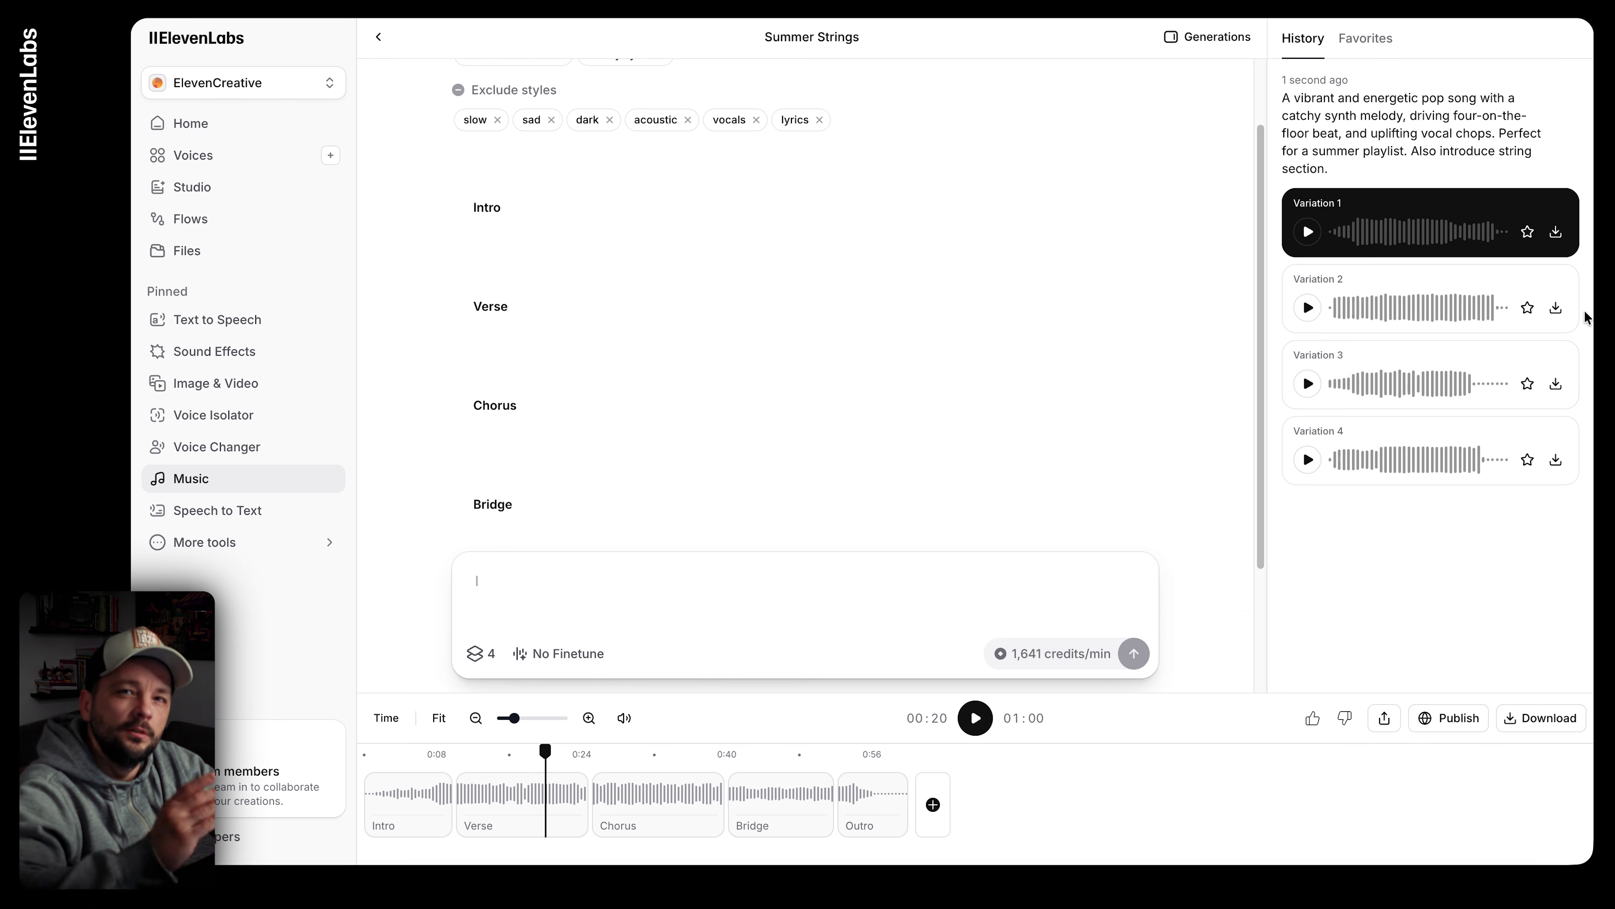
# Step: View the download formats for Variation 1, including the advanced ones, and close the list
pyautogui.click(1556, 240)
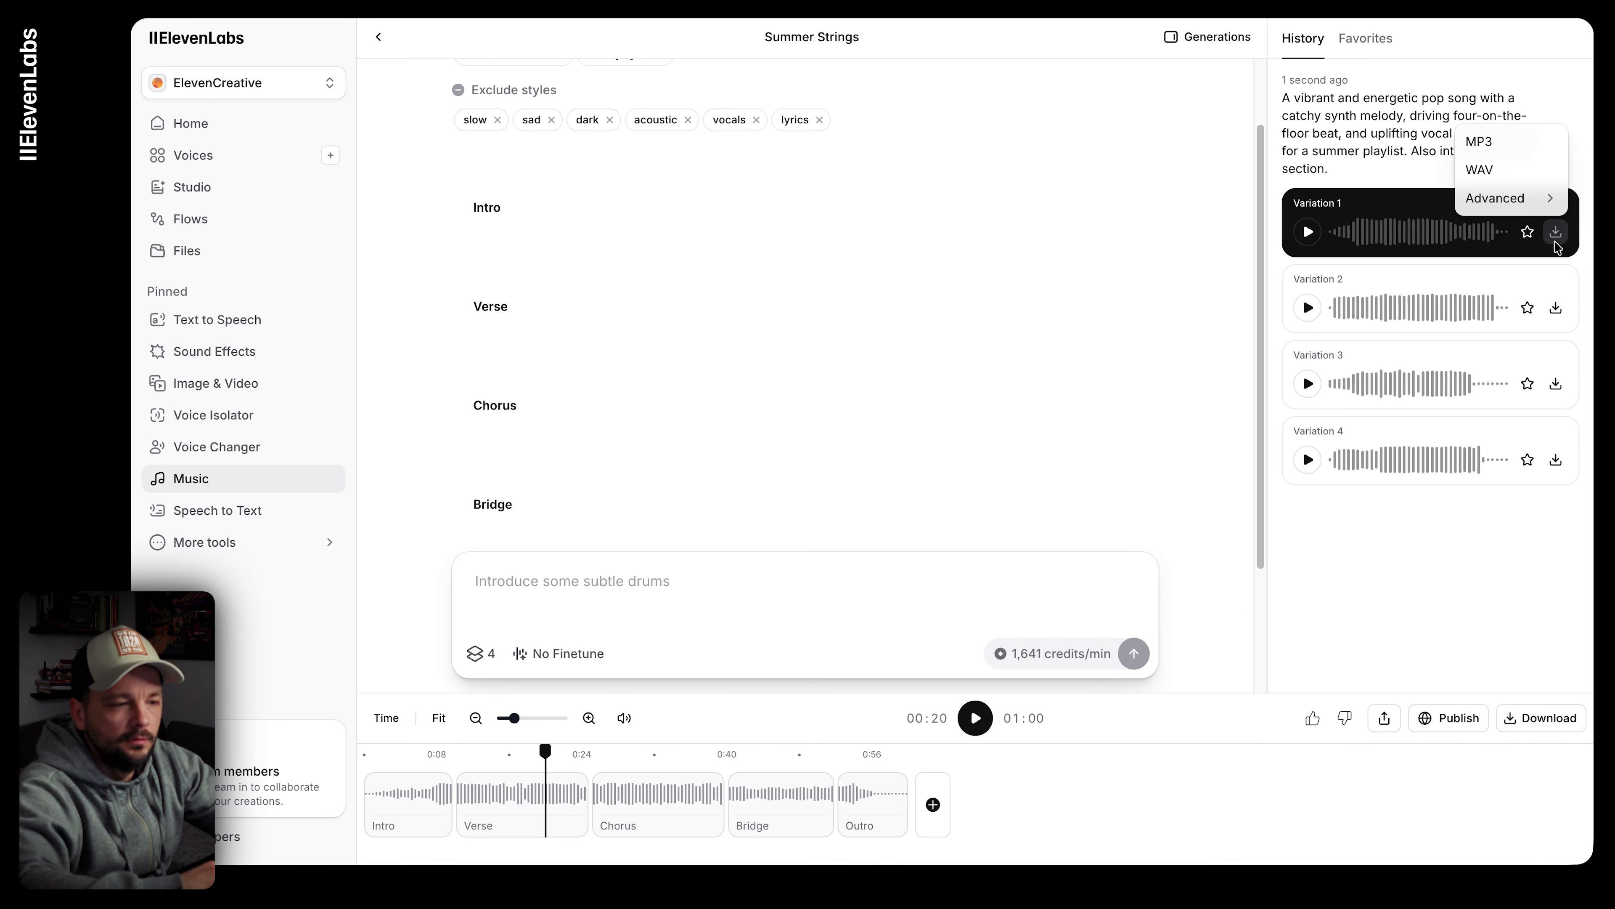
pyautogui.moveTo(1547, 198)
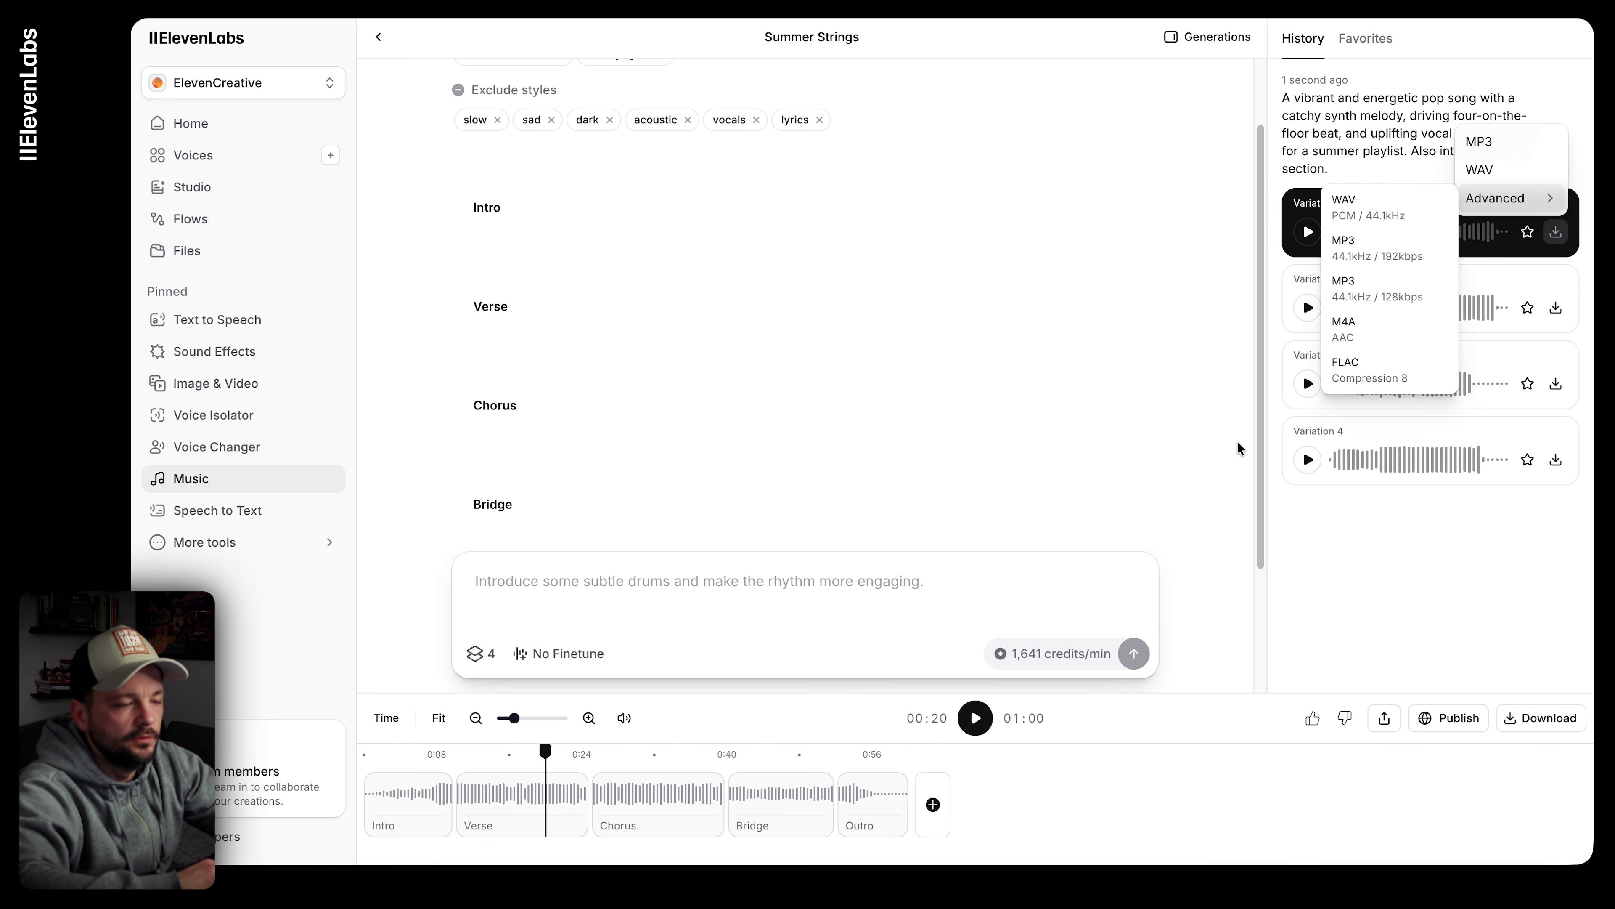
pyautogui.click(1139, 468)
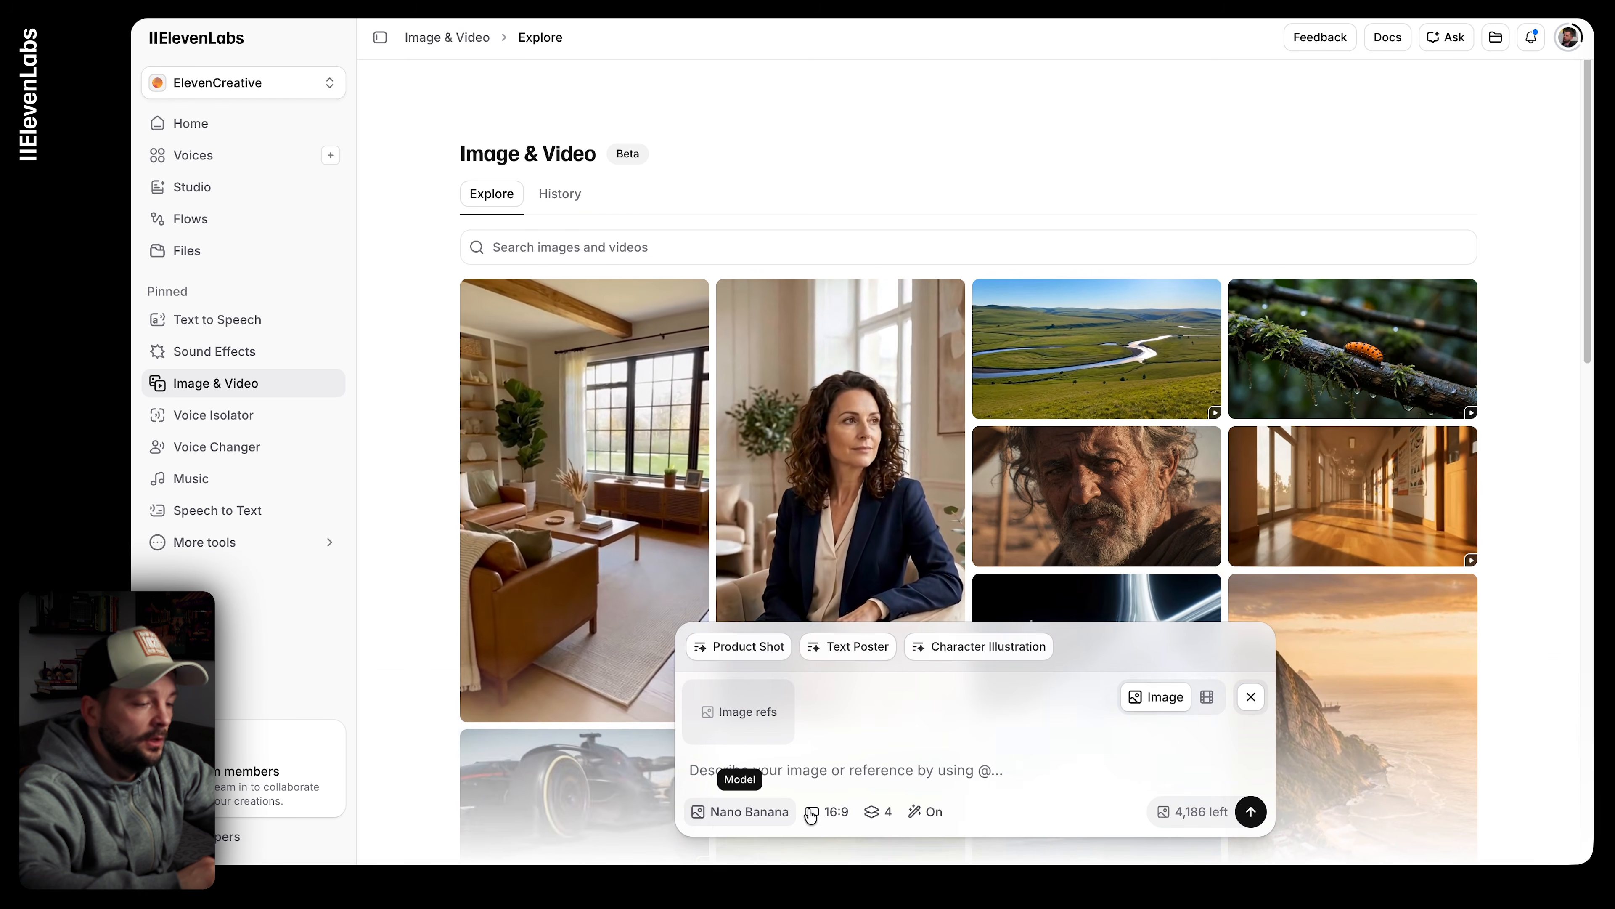
# Step: In Image & Video, add Img-otherdancer.png as the image reference and enter the prompt "Woman on the streets of New York, during sunset"
pyautogui.click(756, 812)
pyautogui.click(1015, 730)
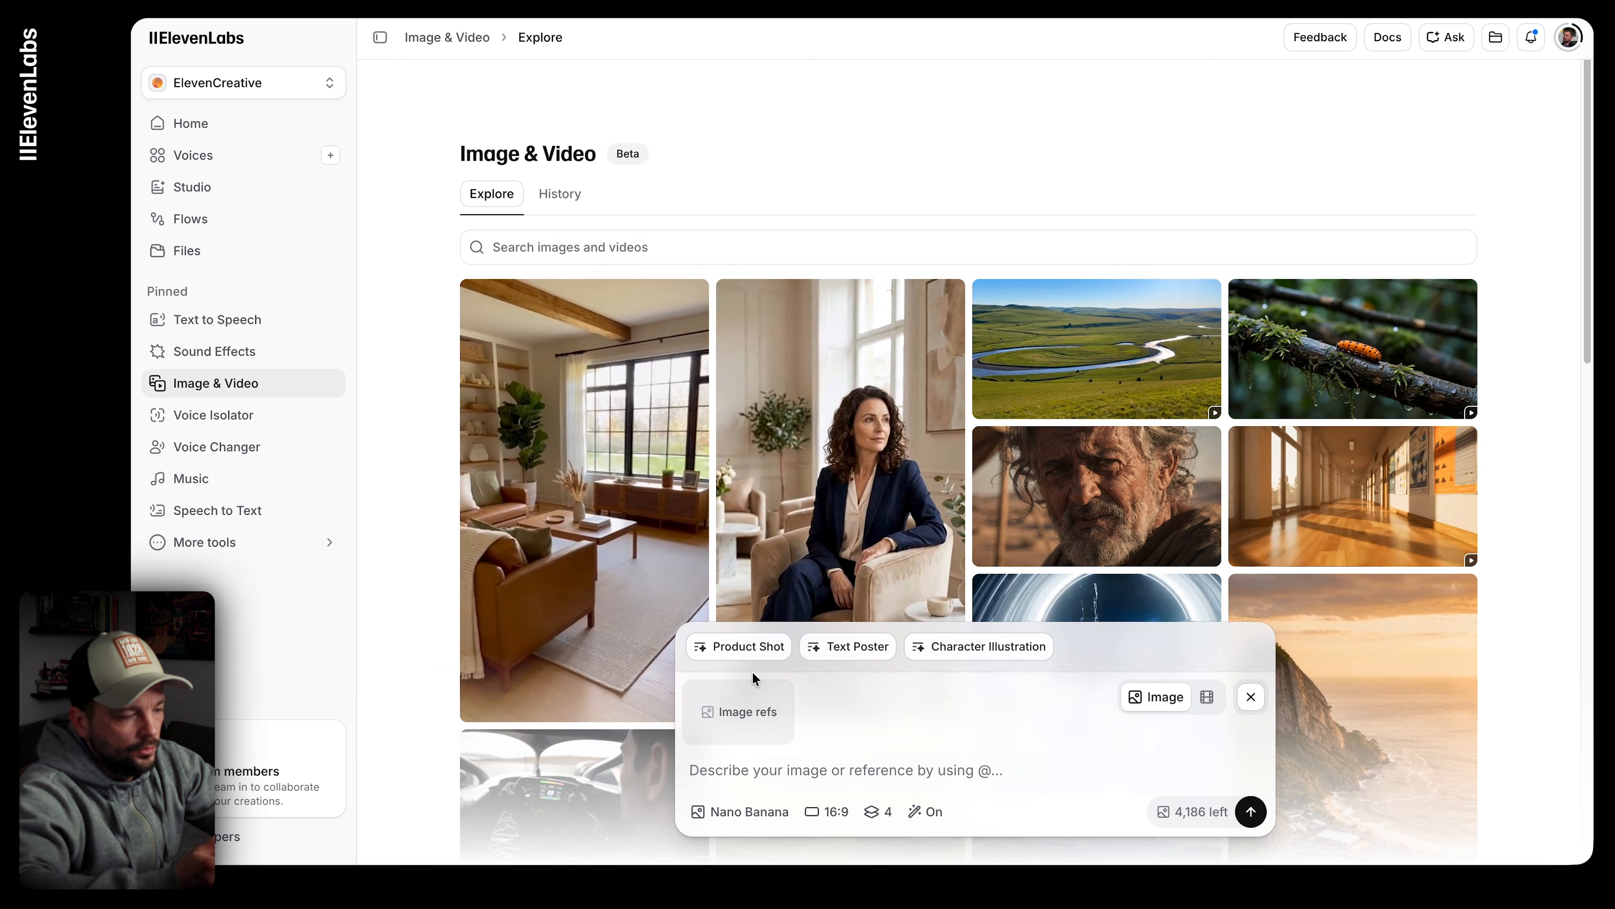
pyautogui.click(744, 718)
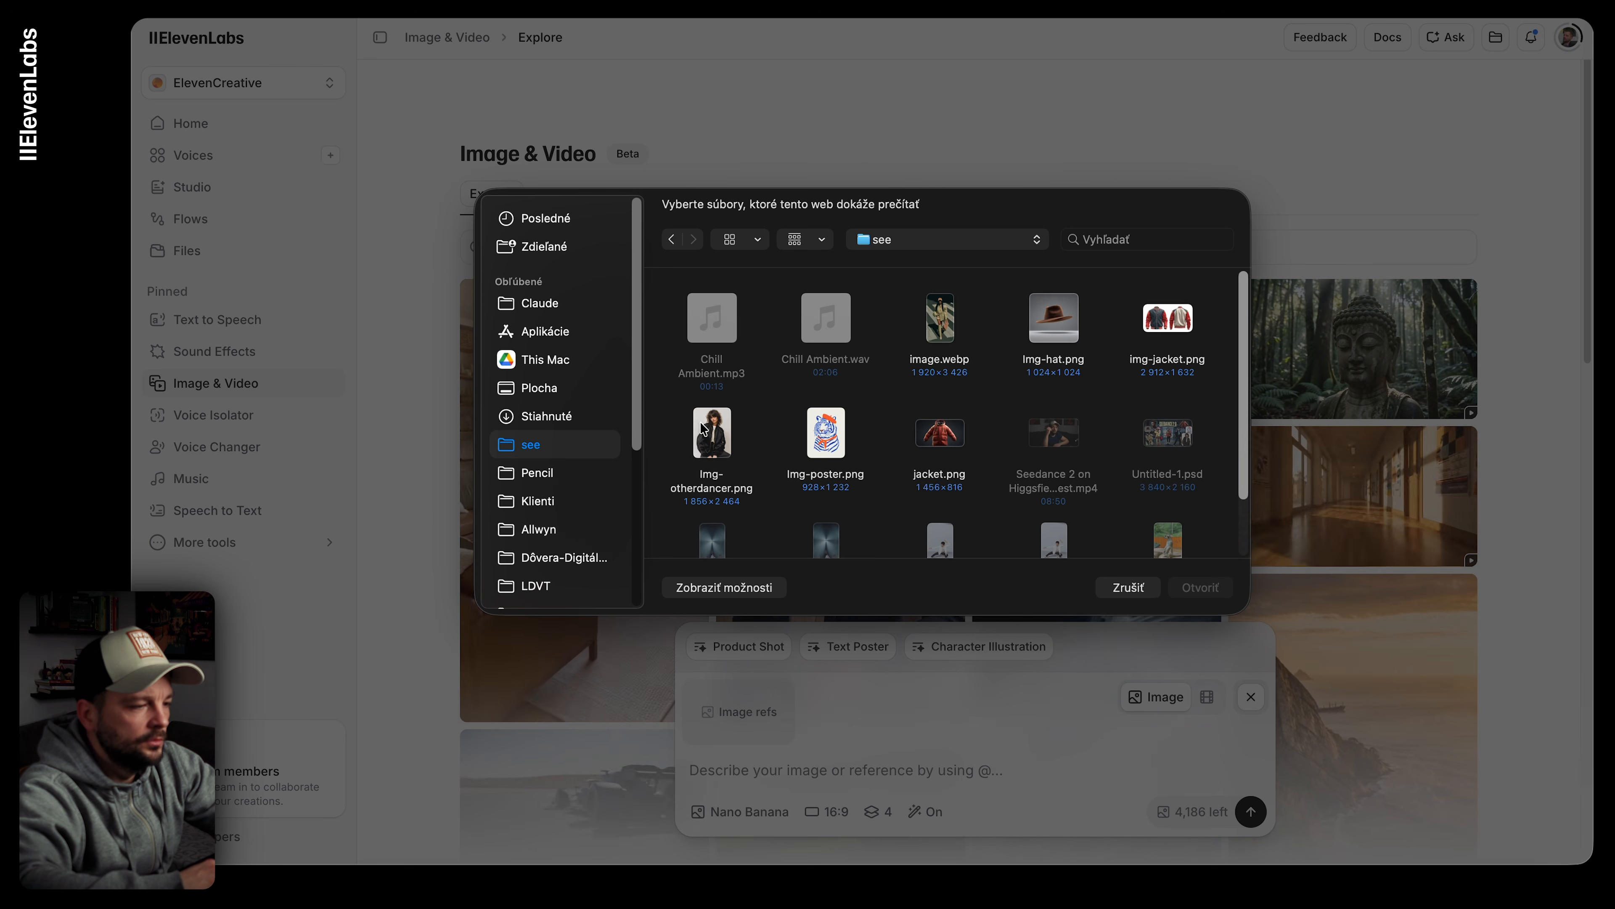
pyautogui.click(715, 445)
pyautogui.click(1205, 590)
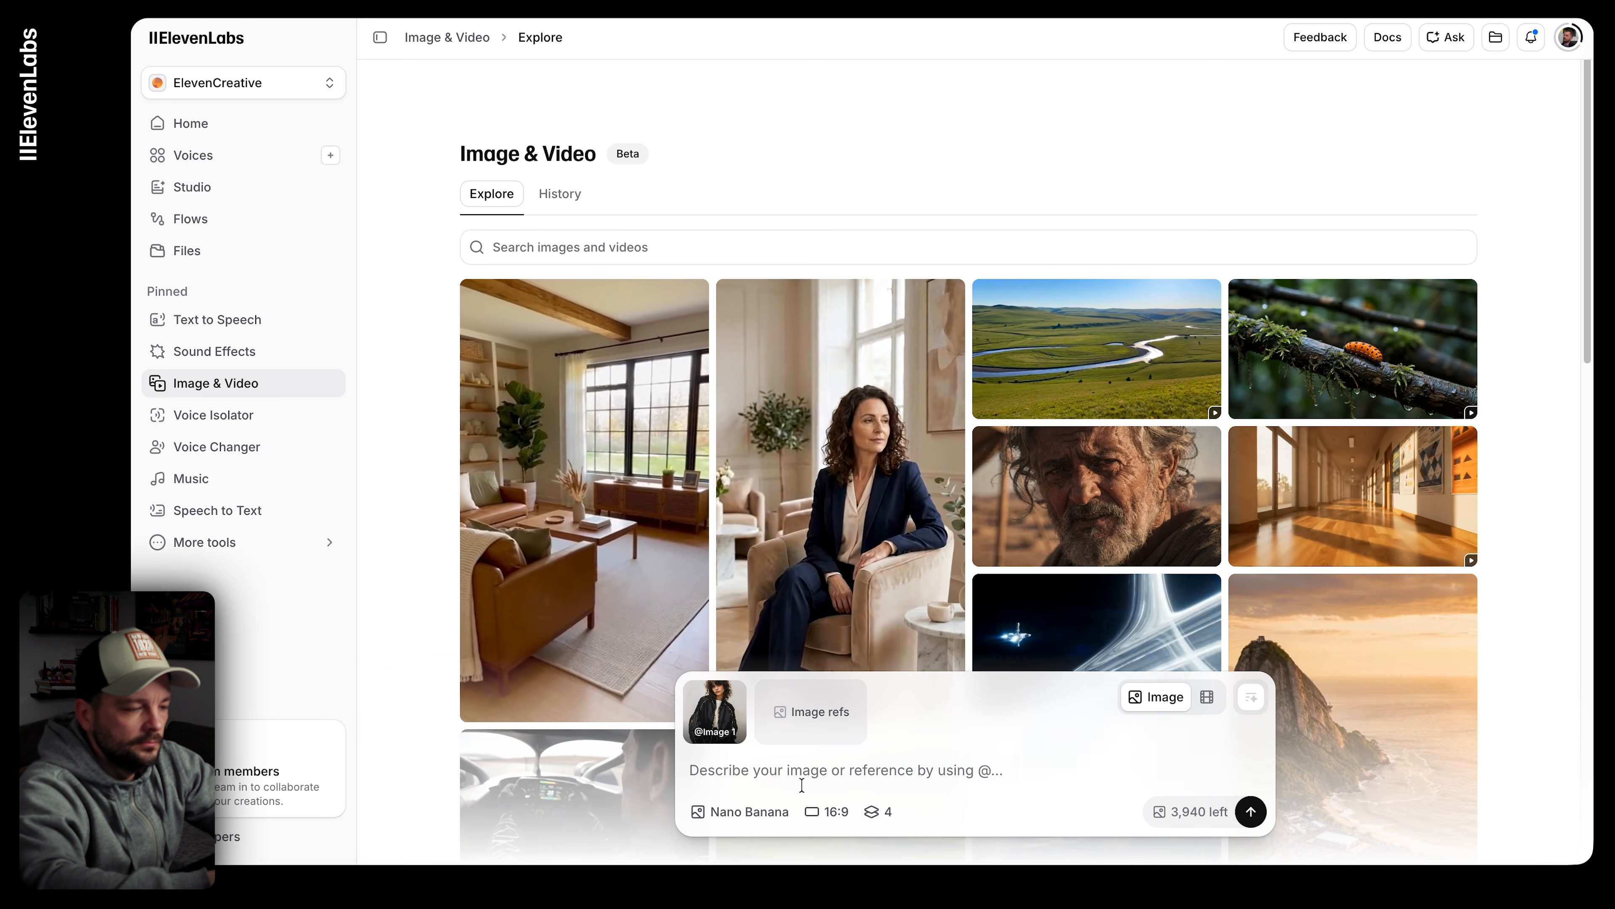
pyautogui.write('Woman ')
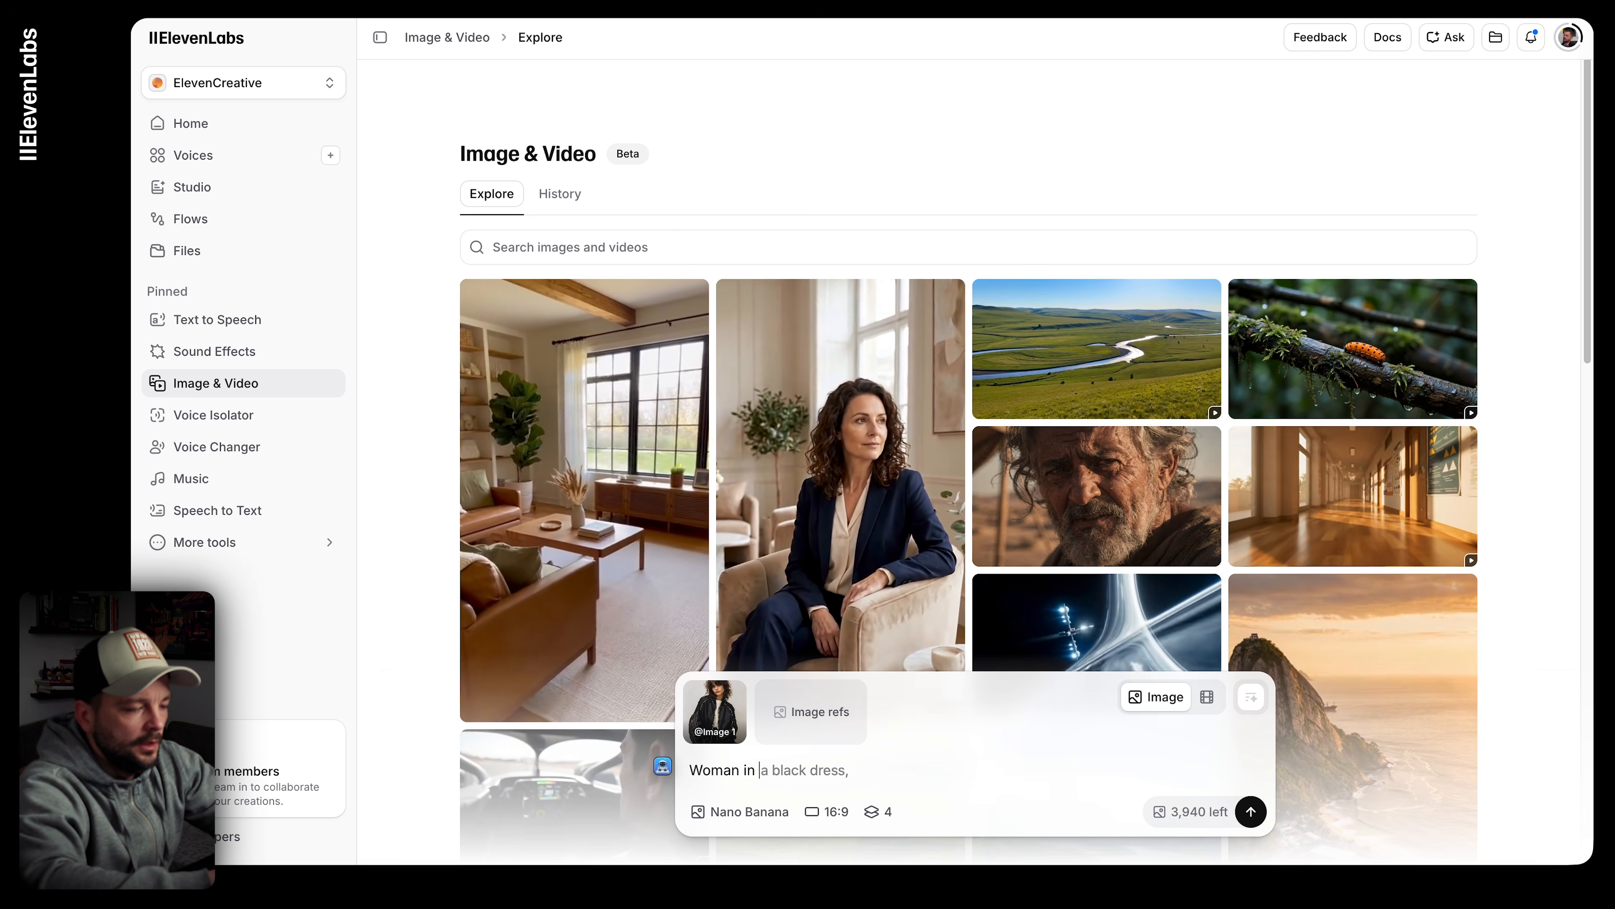
pyautogui.write('on the streets of New York, during sunset')
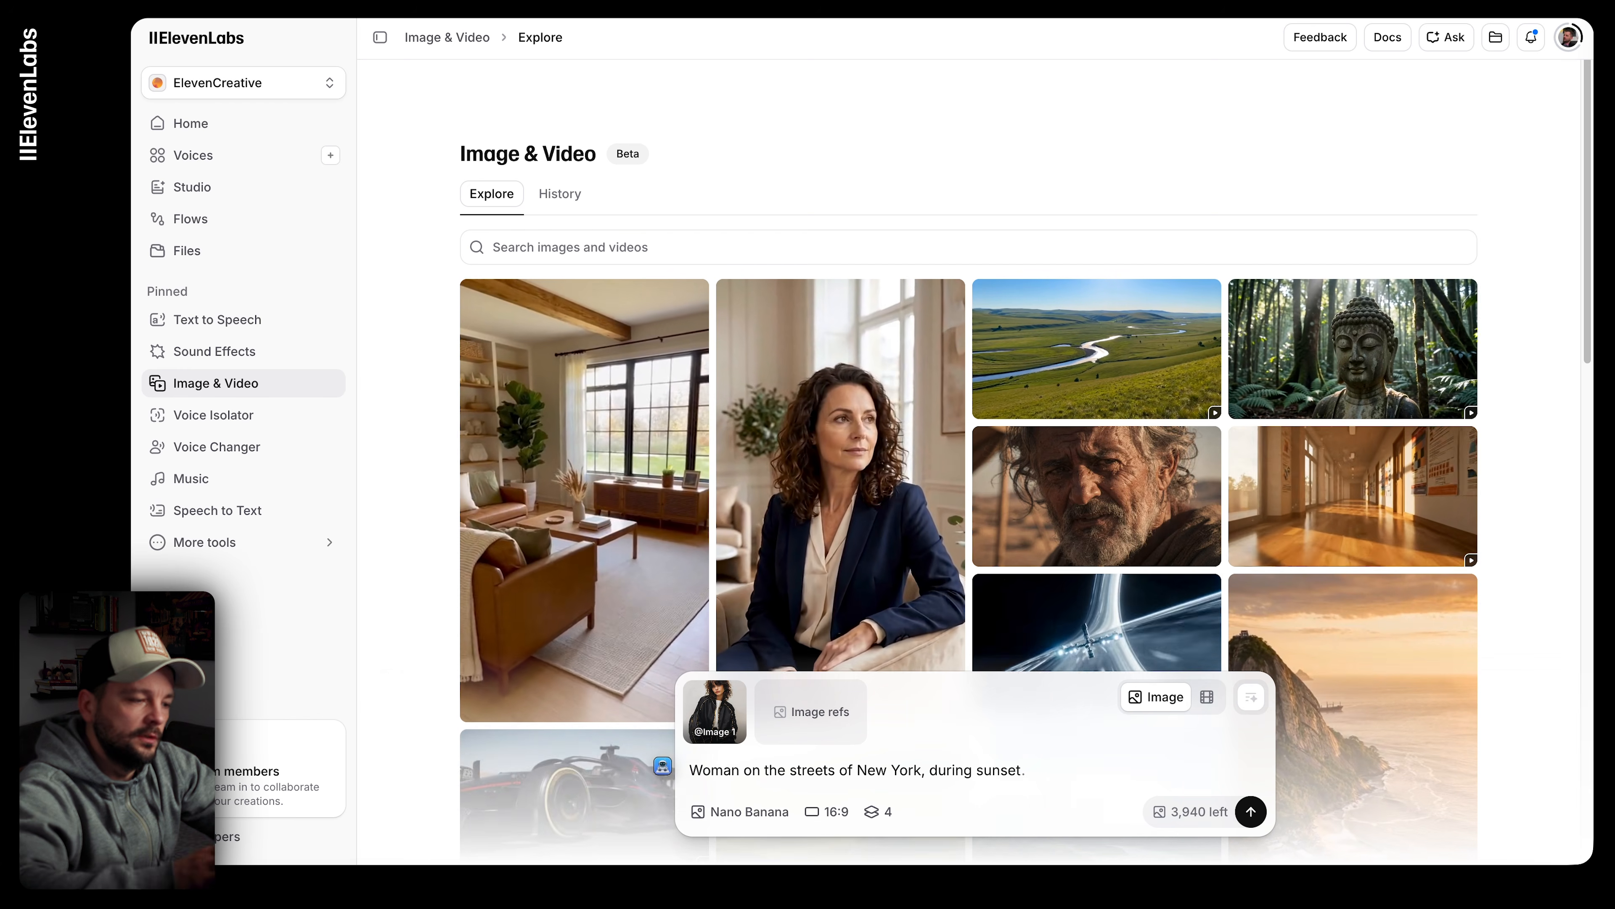
# Step: Choose the Nano Banana Pro model with a 4:5 aspect ratio and 2K resolution, and generate the images
pyautogui.click(744, 811)
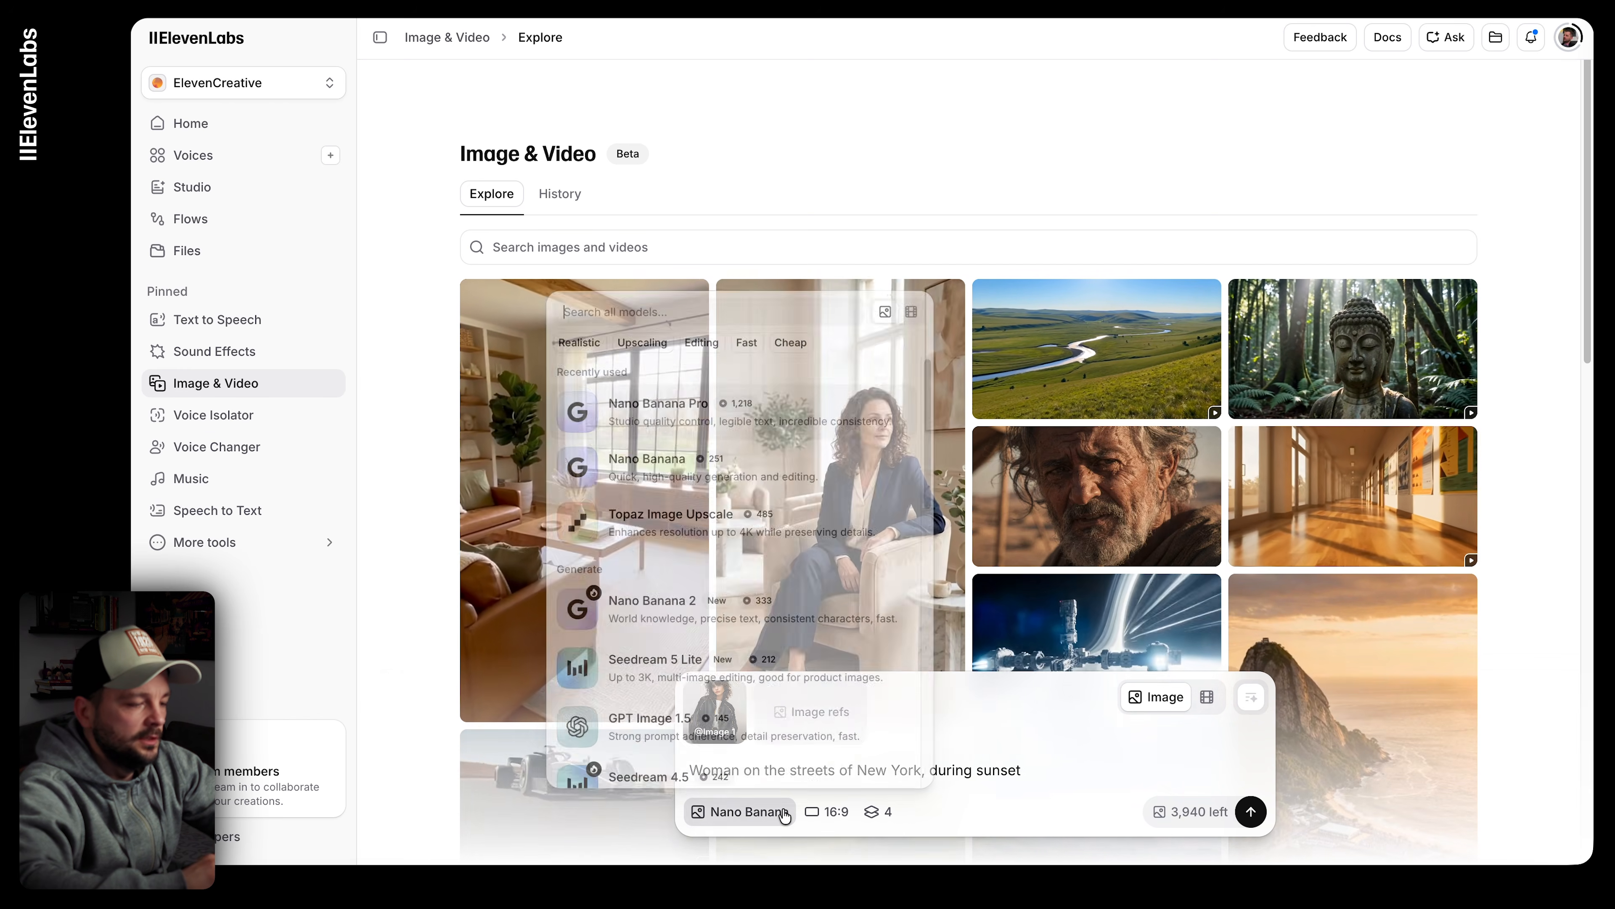
pyautogui.click(681, 412)
pyautogui.click(852, 811)
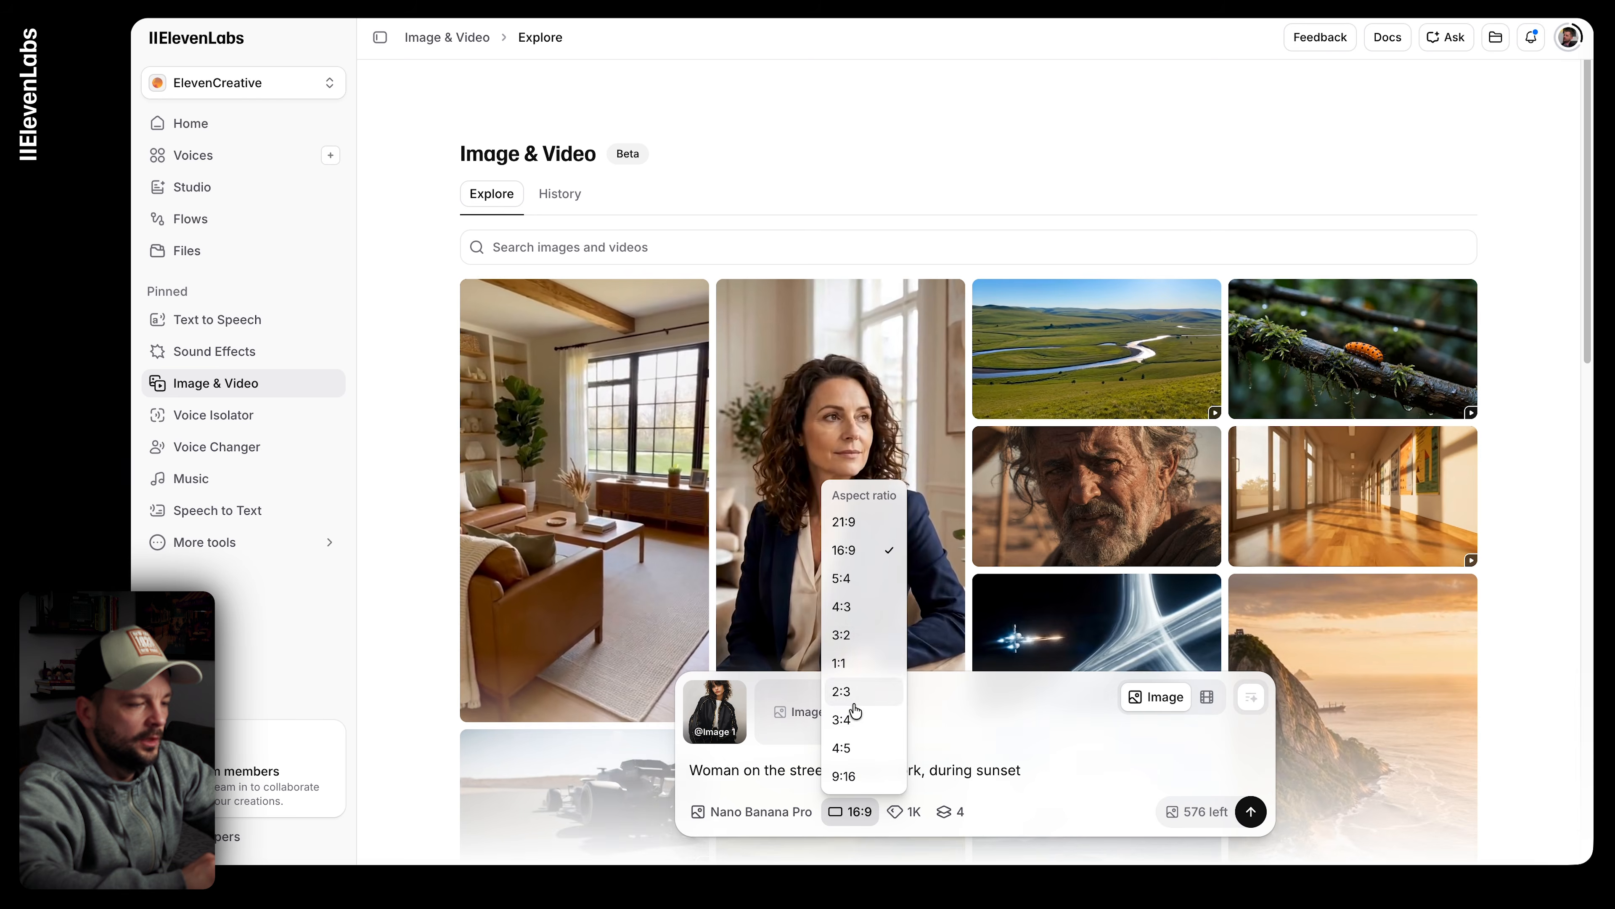
pyautogui.click(849, 752)
pyautogui.click(898, 811)
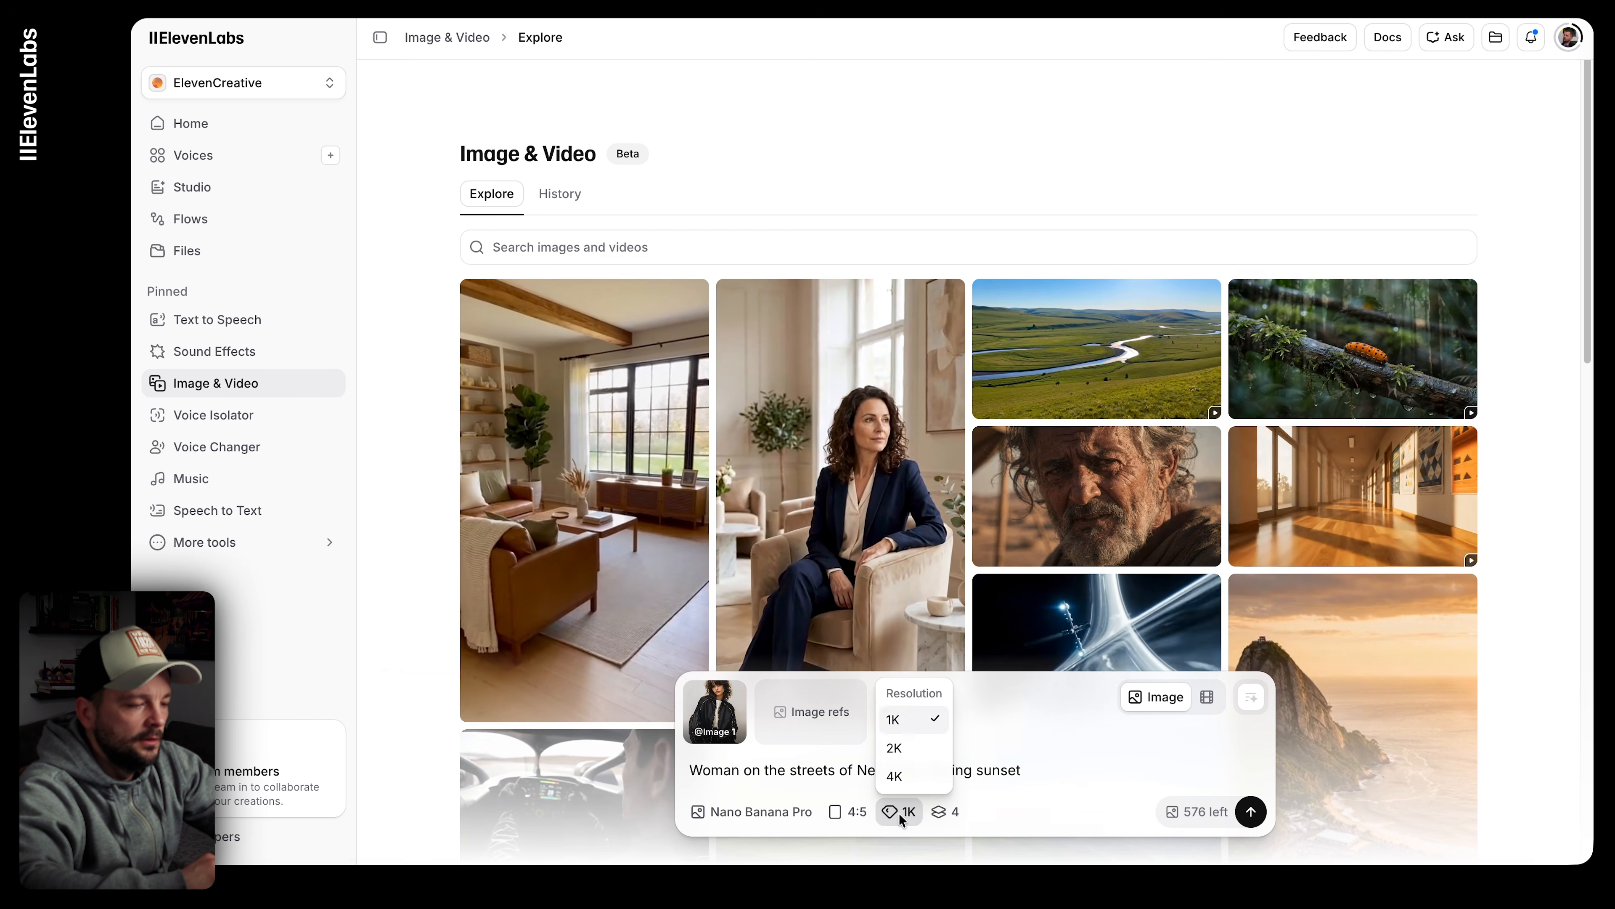
pyautogui.click(908, 753)
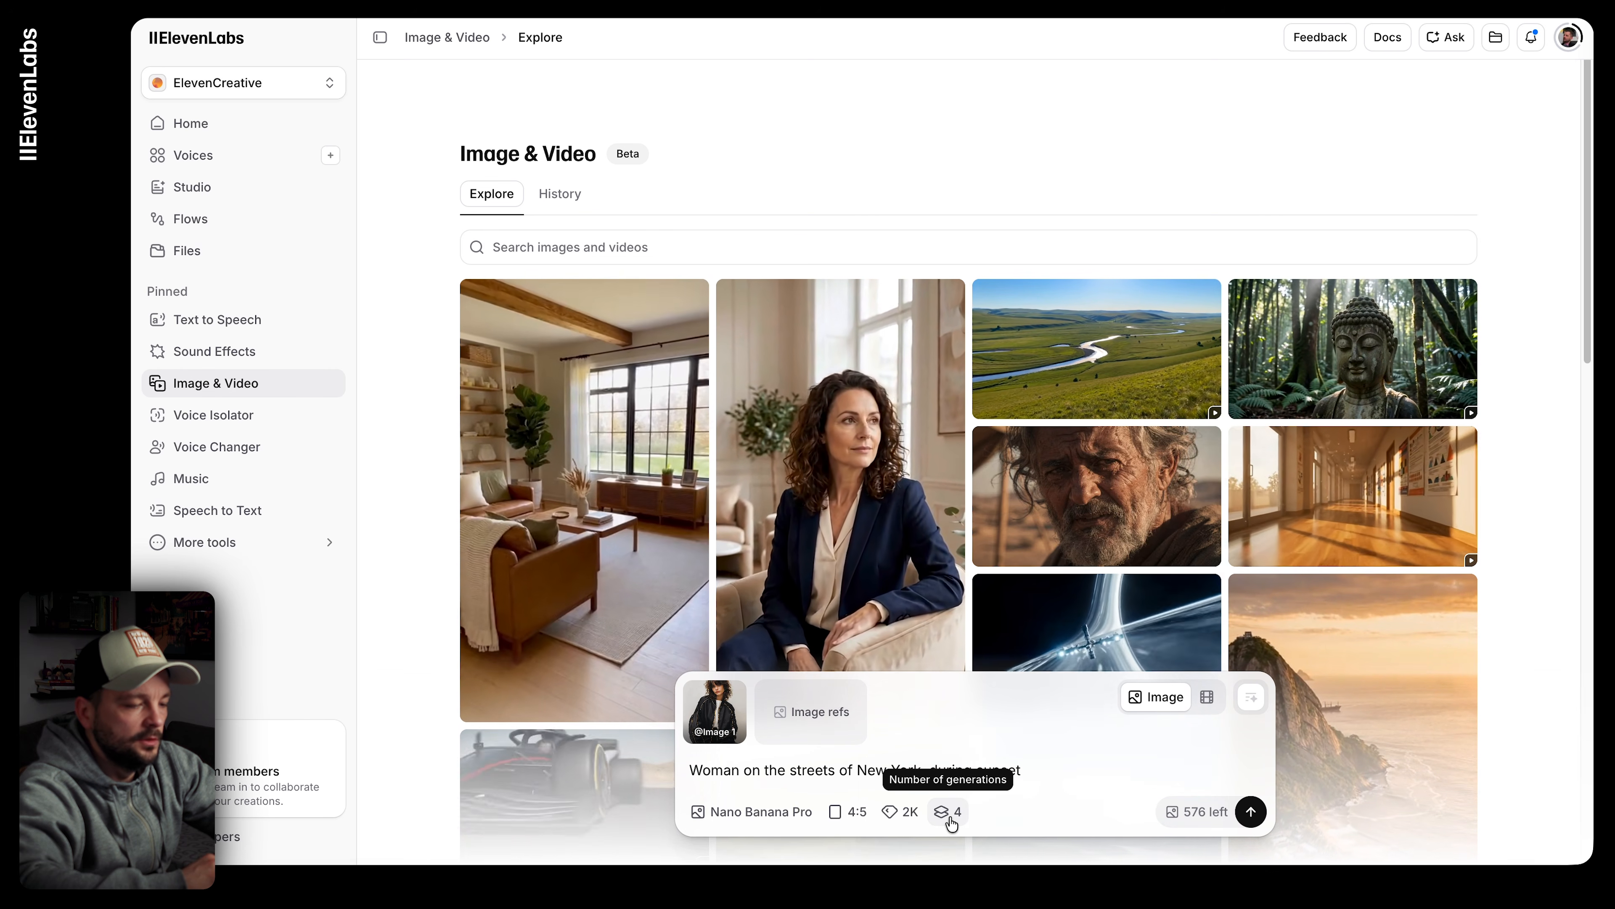
pyautogui.click(1250, 811)
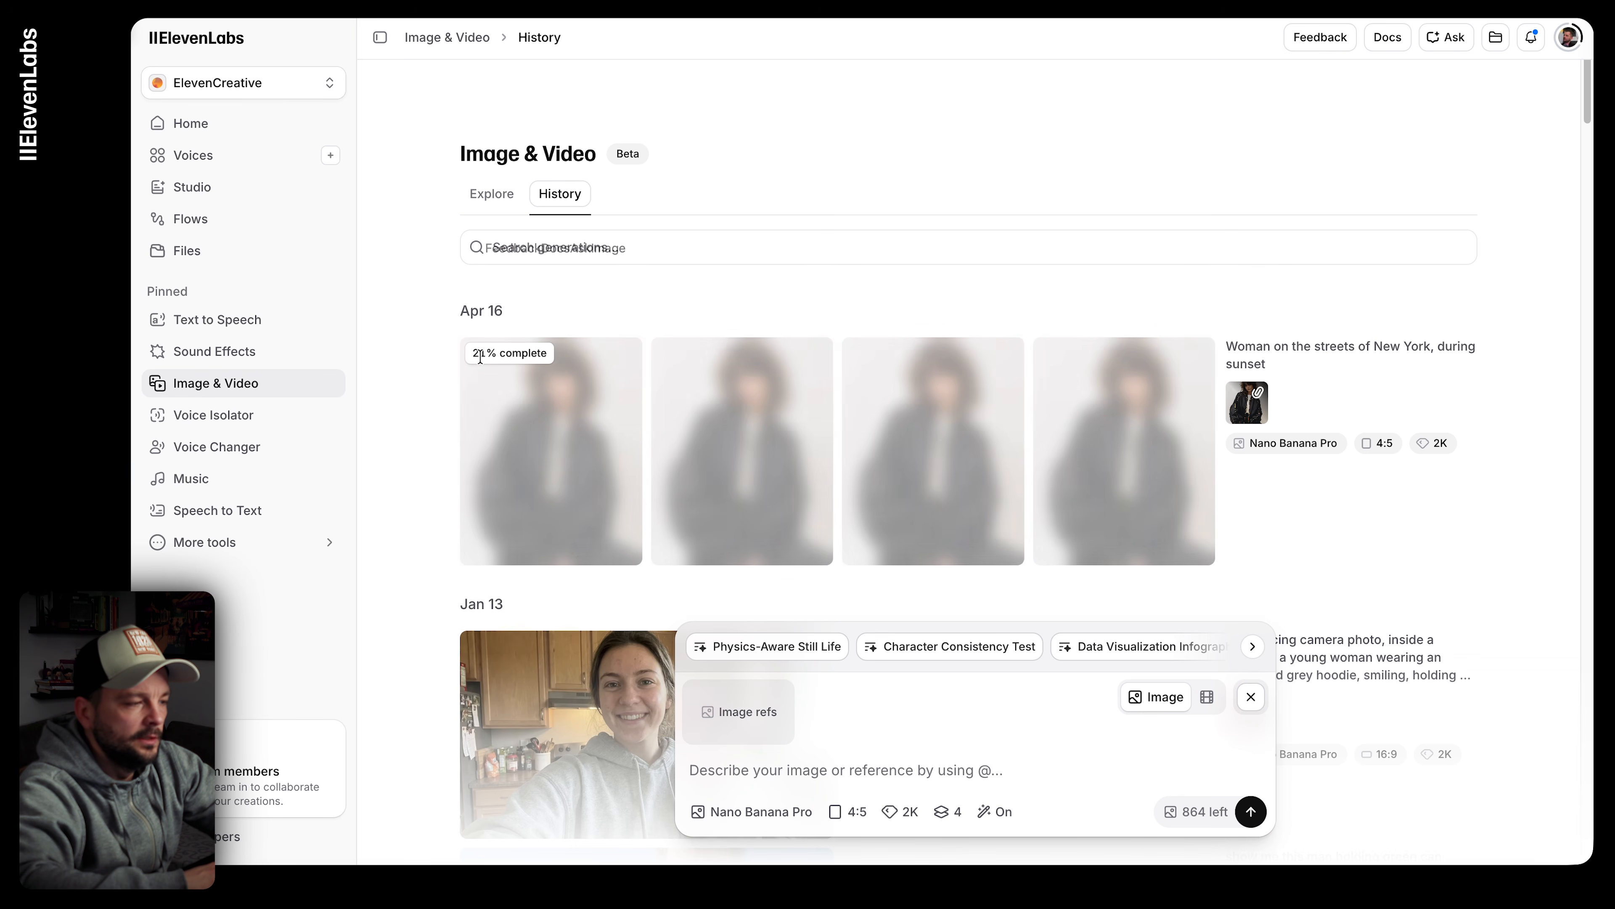
# Step: Look through the available image models, including the Upscaling and Editing categories, without choosing another one
pyautogui.click(749, 814)
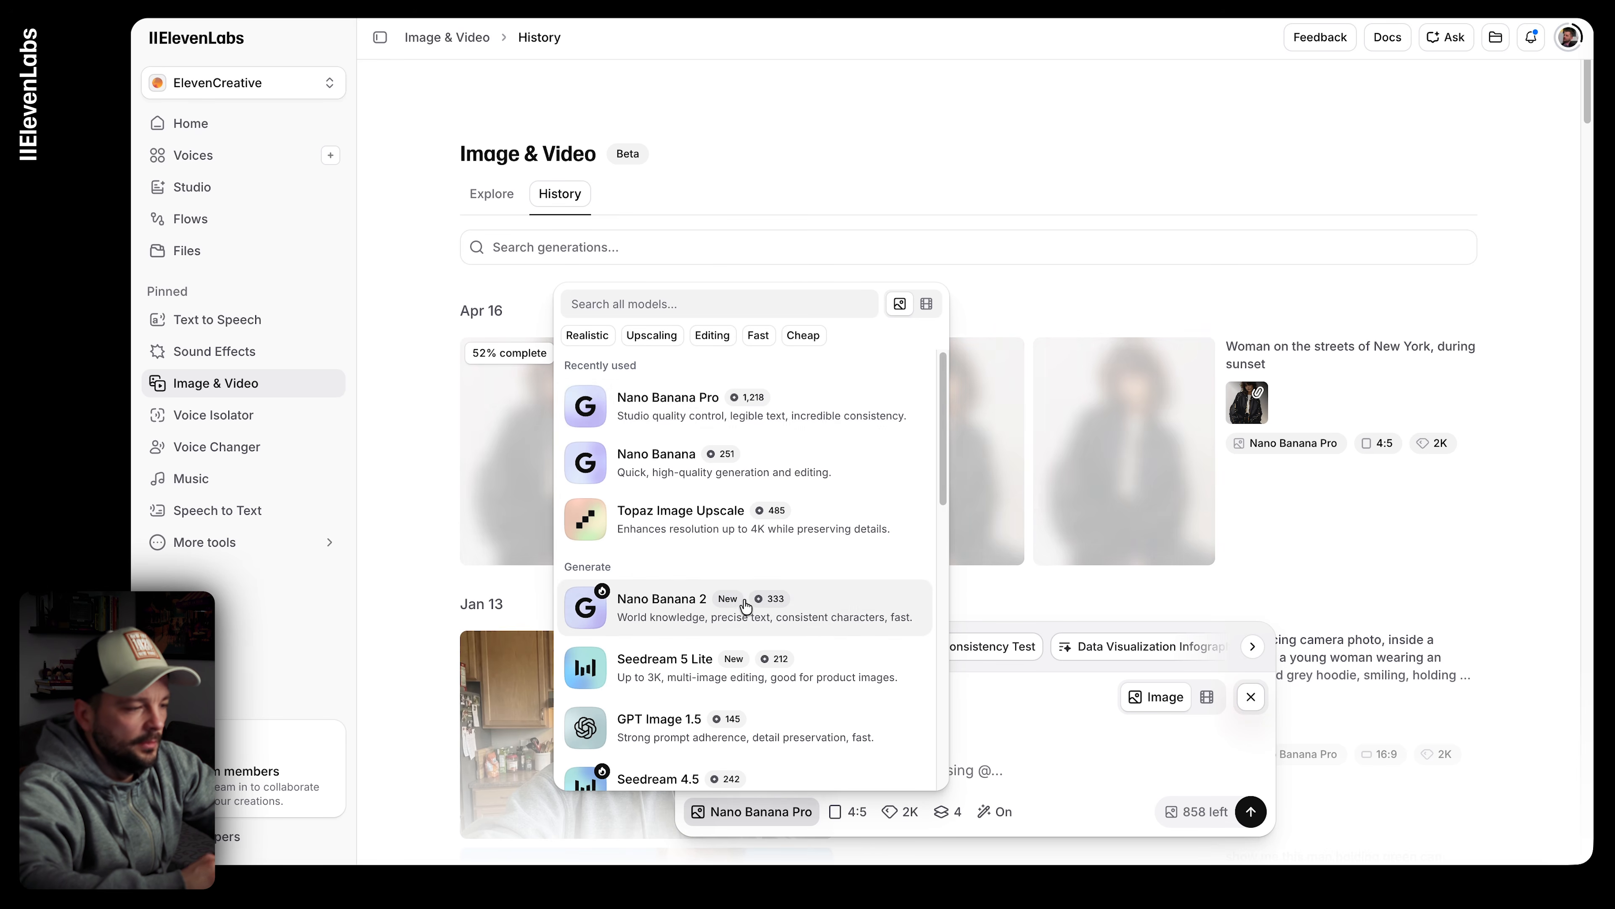
pyautogui.scroll(-6, 740, 607)
pyautogui.scroll(6, 746, 607)
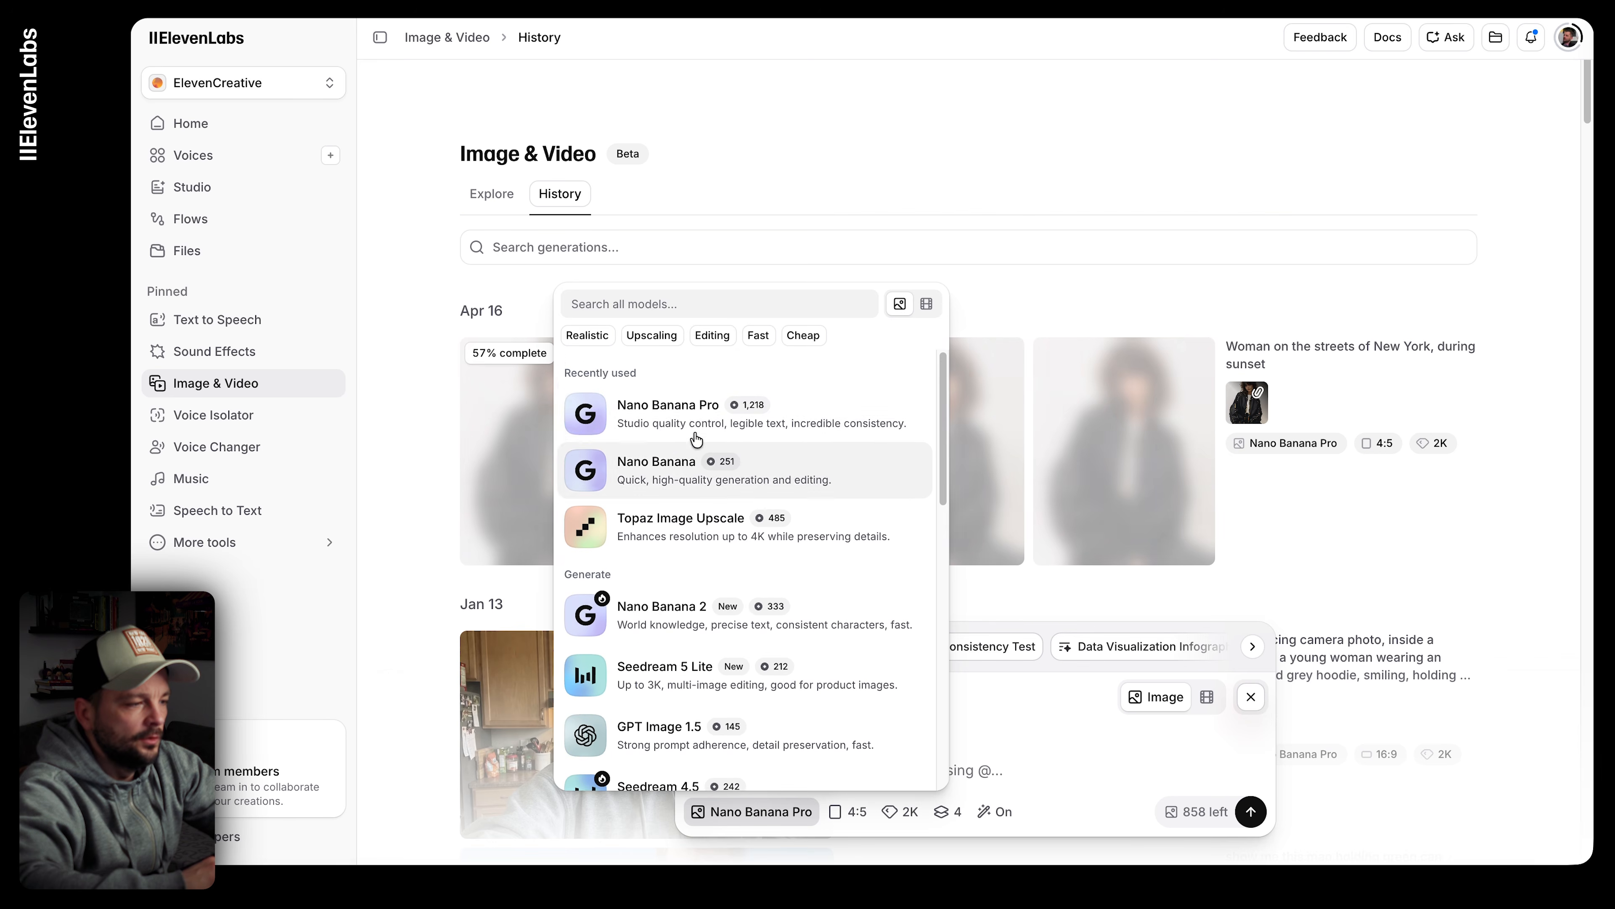
pyautogui.click(667, 338)
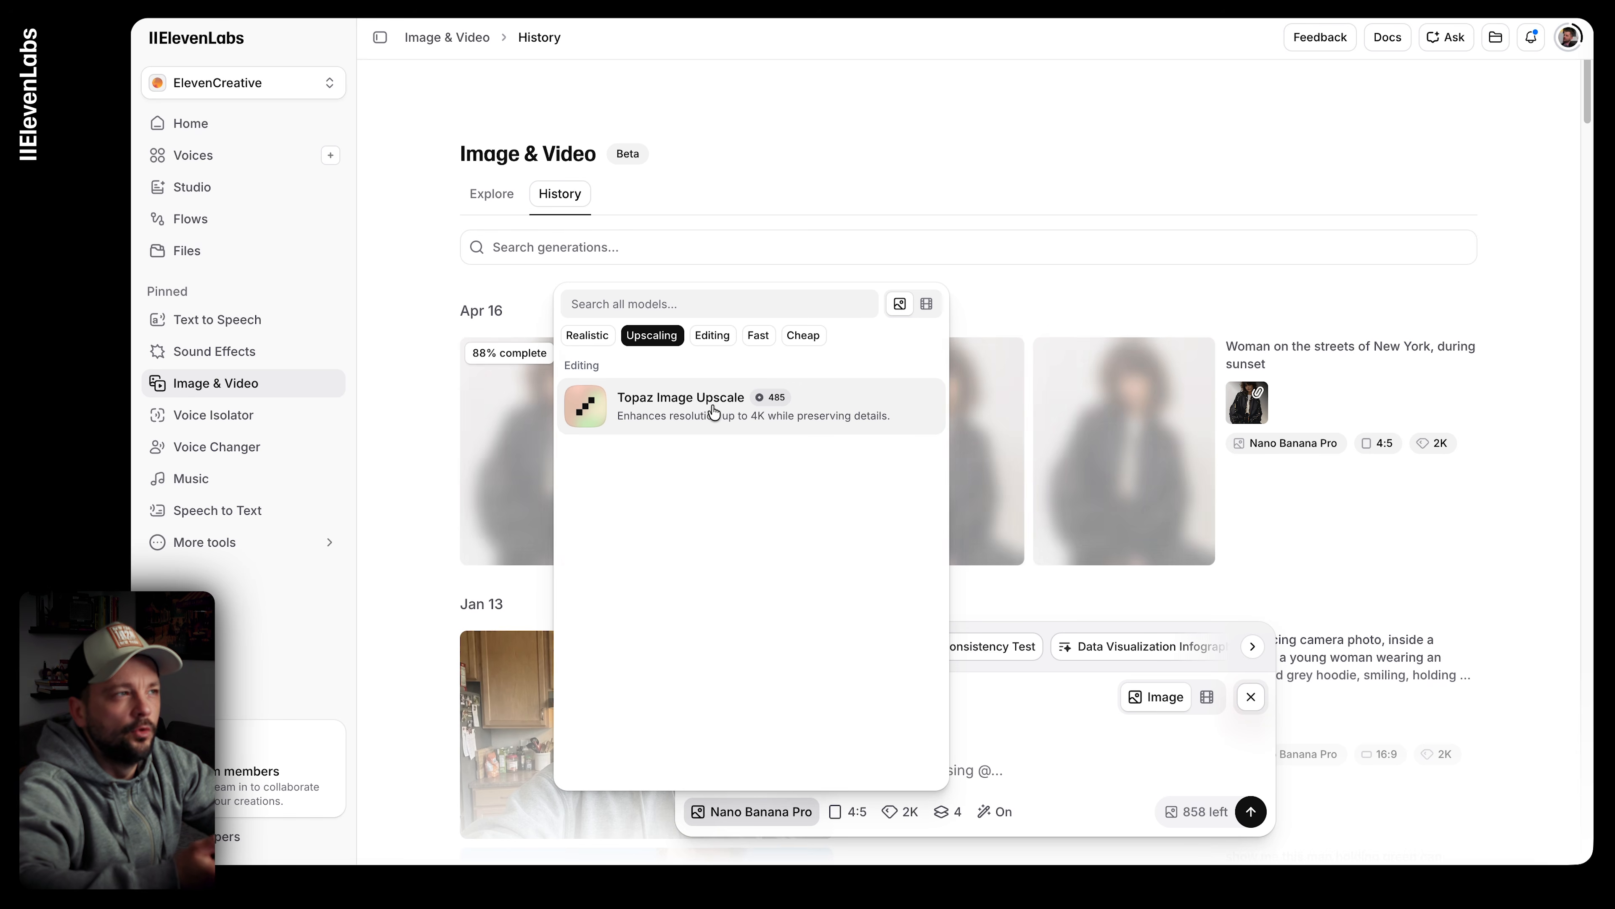
pyautogui.click(711, 335)
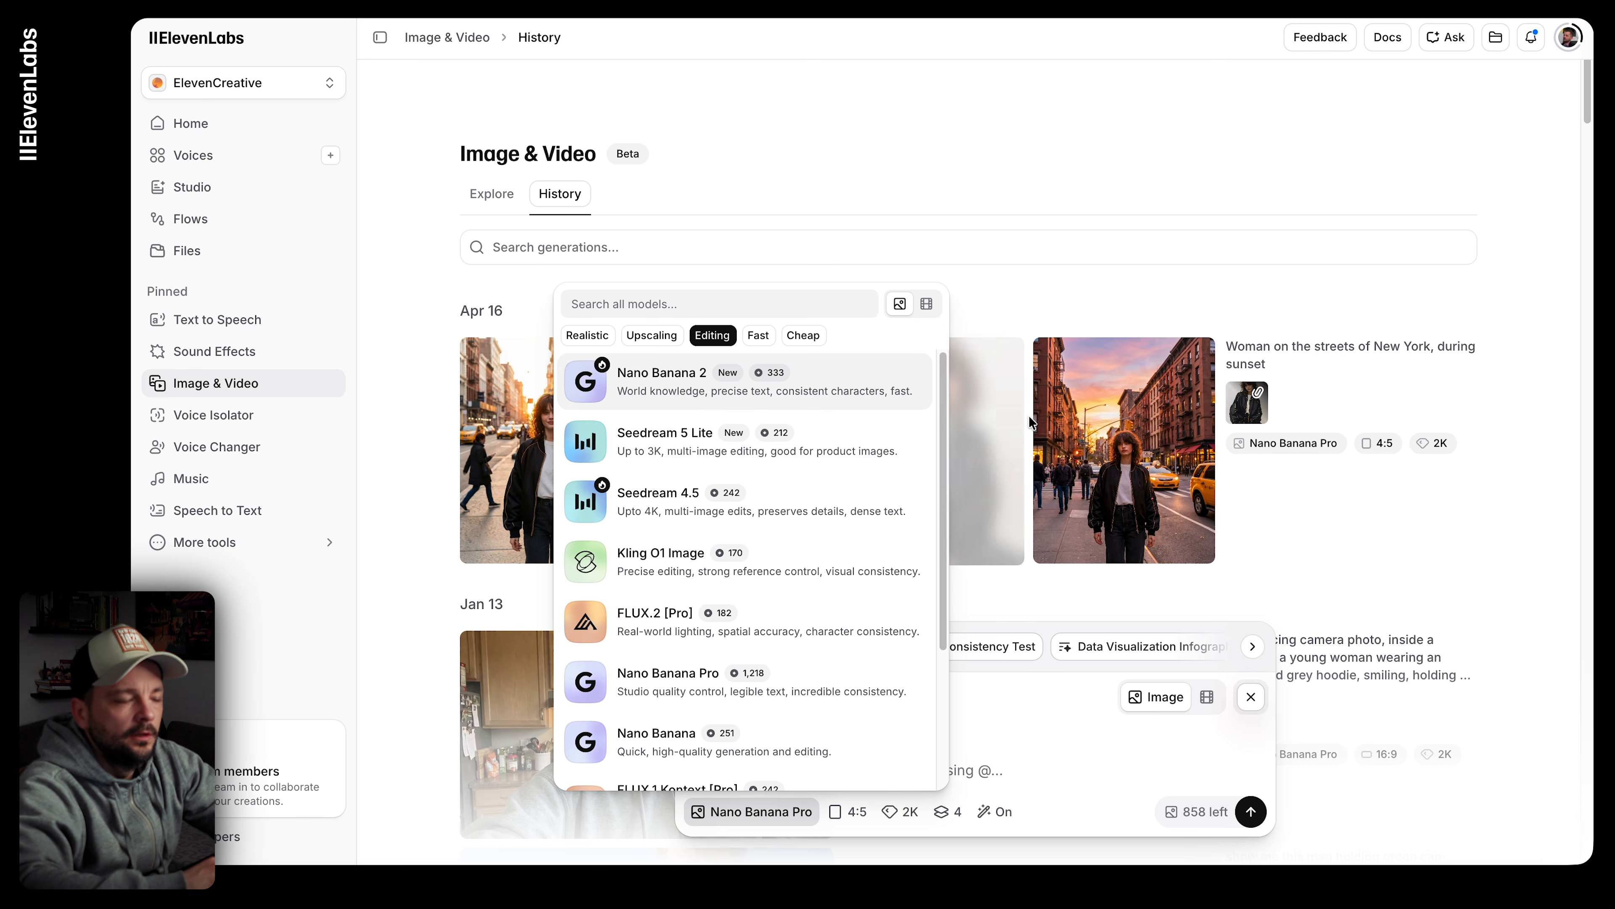
pyautogui.moveTo(1005, 423)
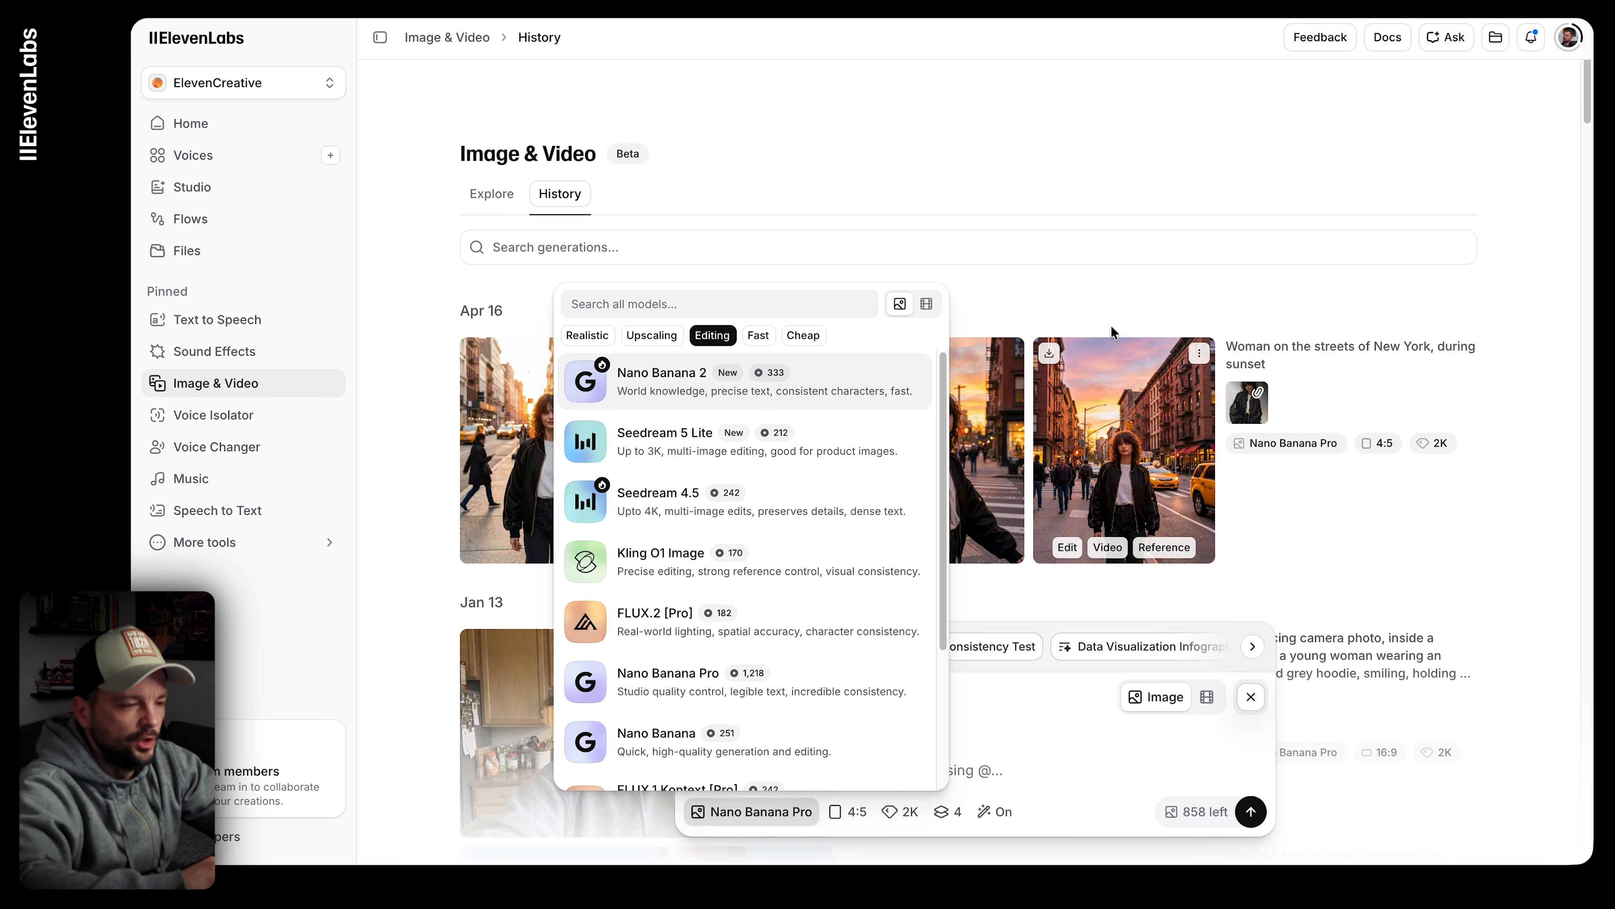
pyautogui.click(1108, 300)
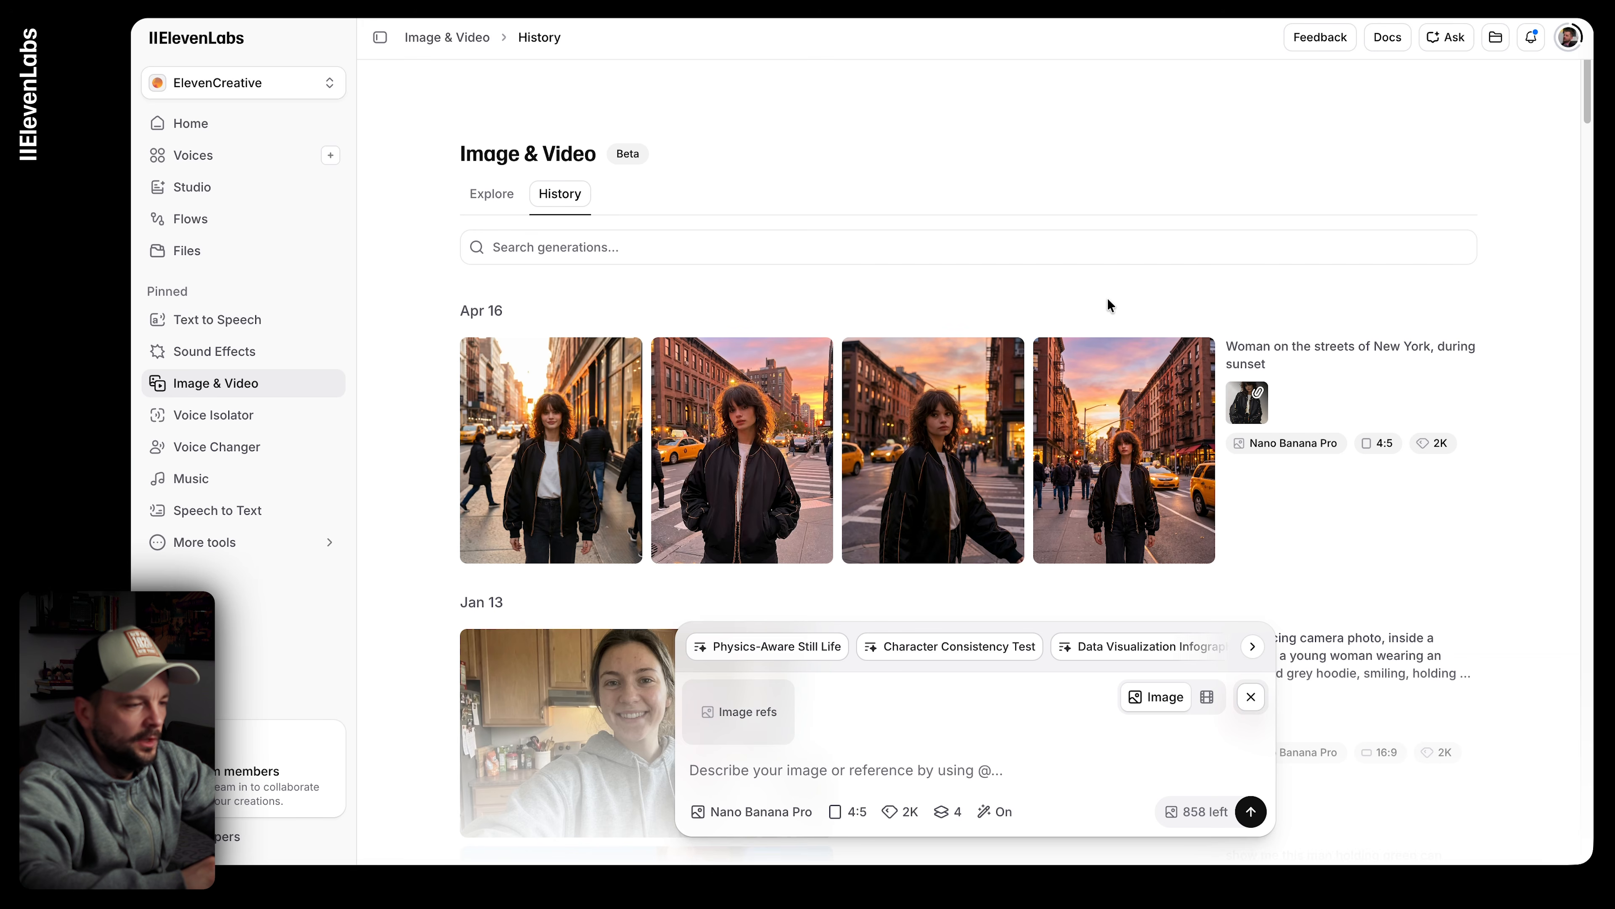
# Step: View the generated New York sunset images one by one at full size, and close the viewer
pyautogui.click(542, 447)
pyautogui.press('Right')
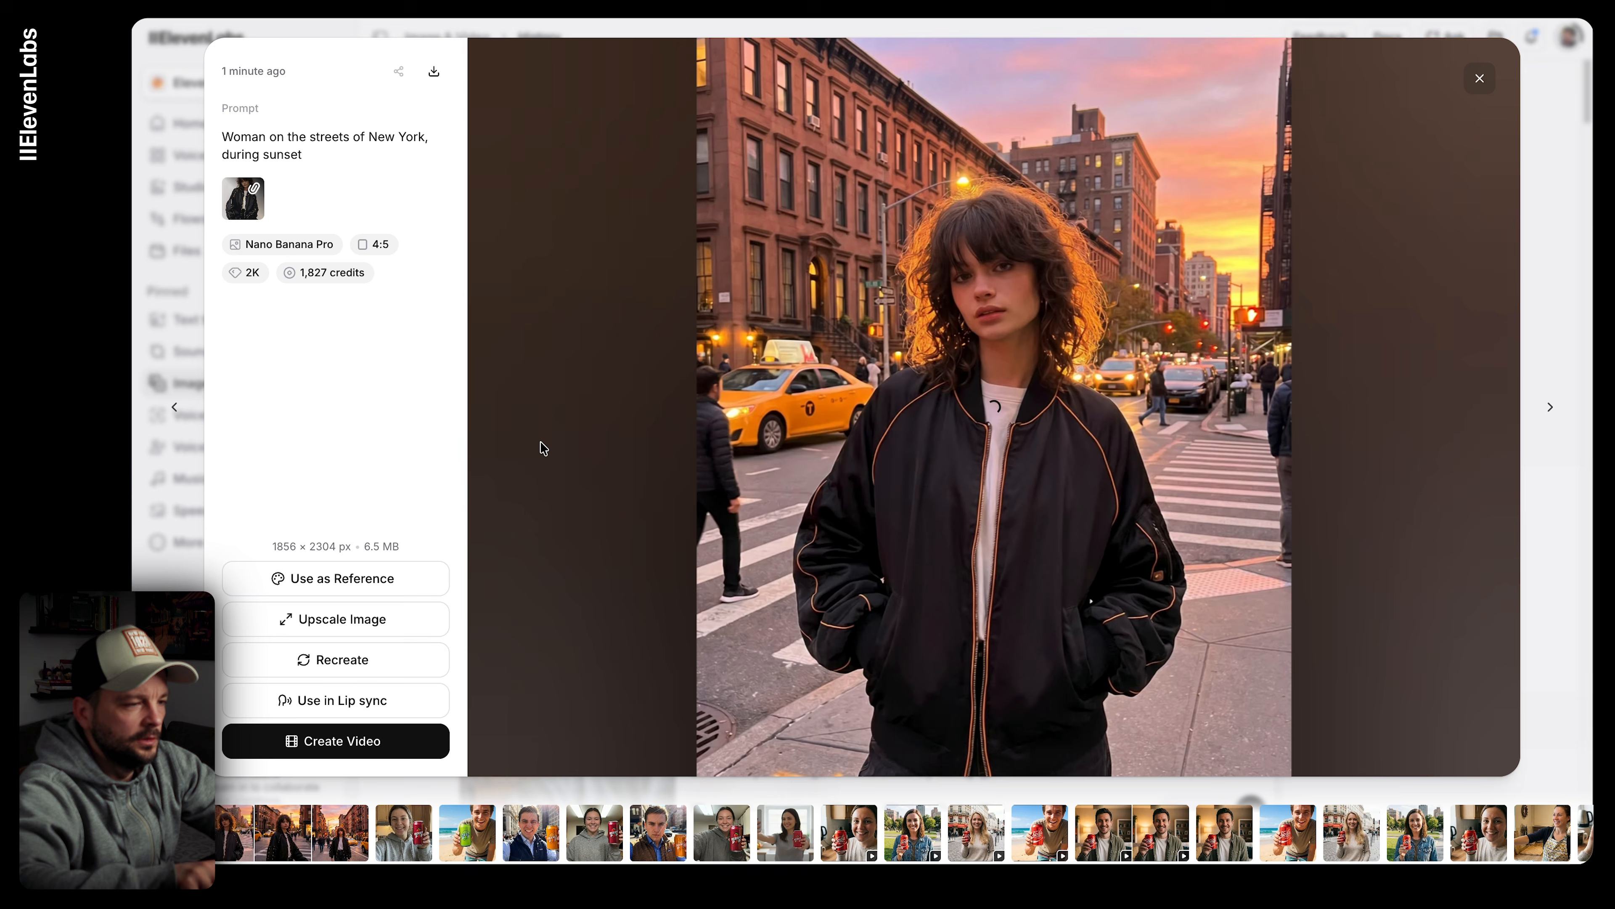
pyautogui.press('Right')
pyautogui.press('Right')
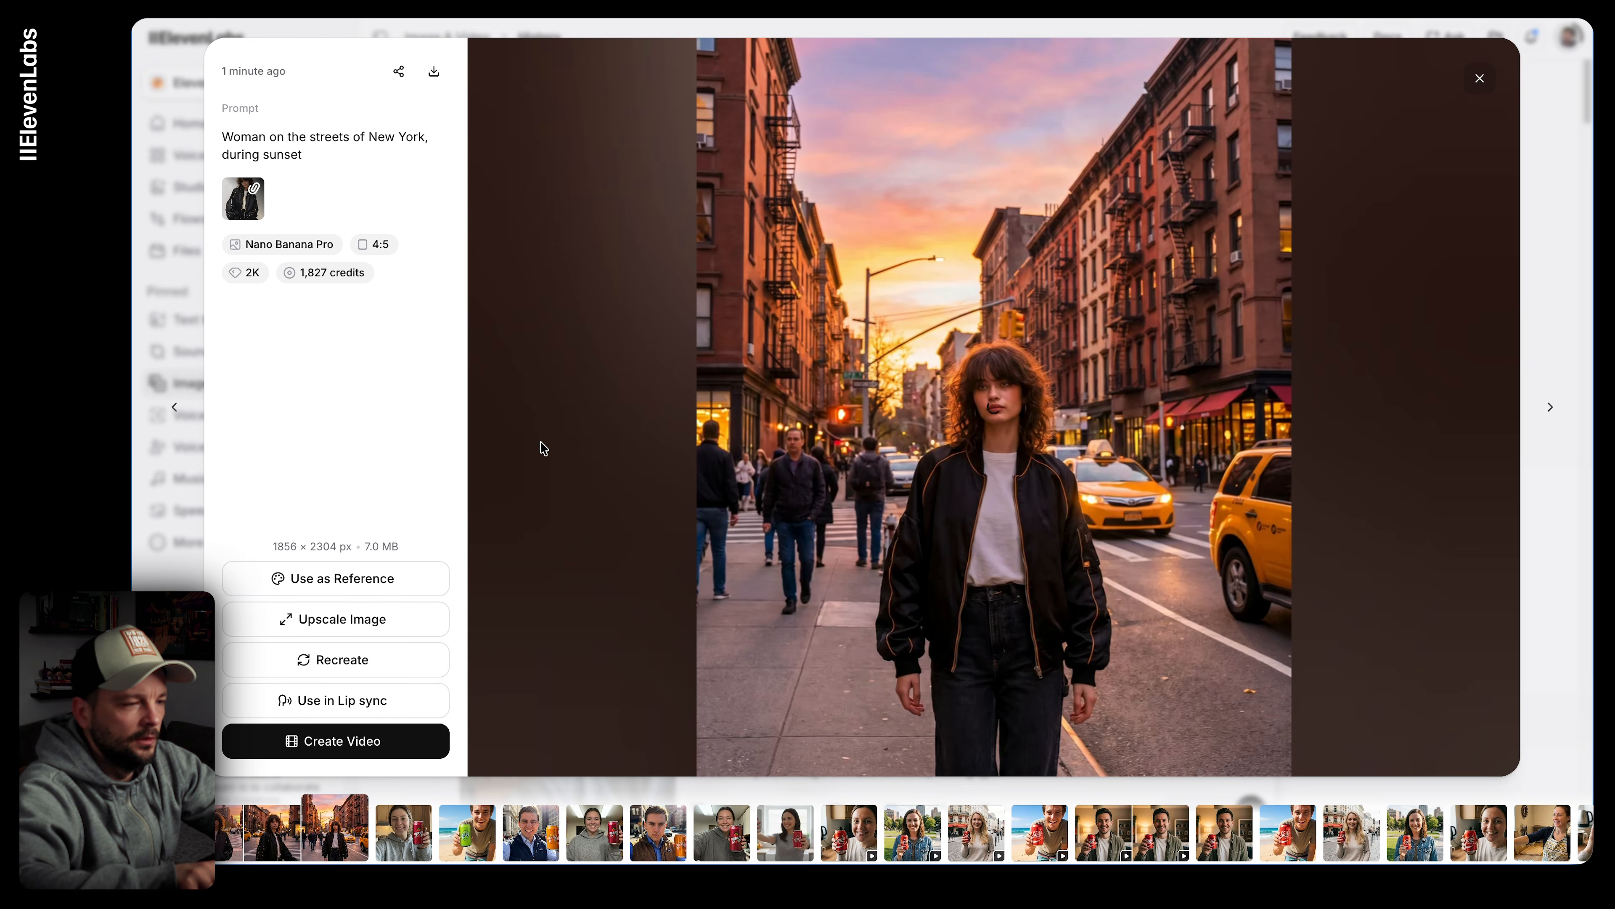
pyautogui.press('Right')
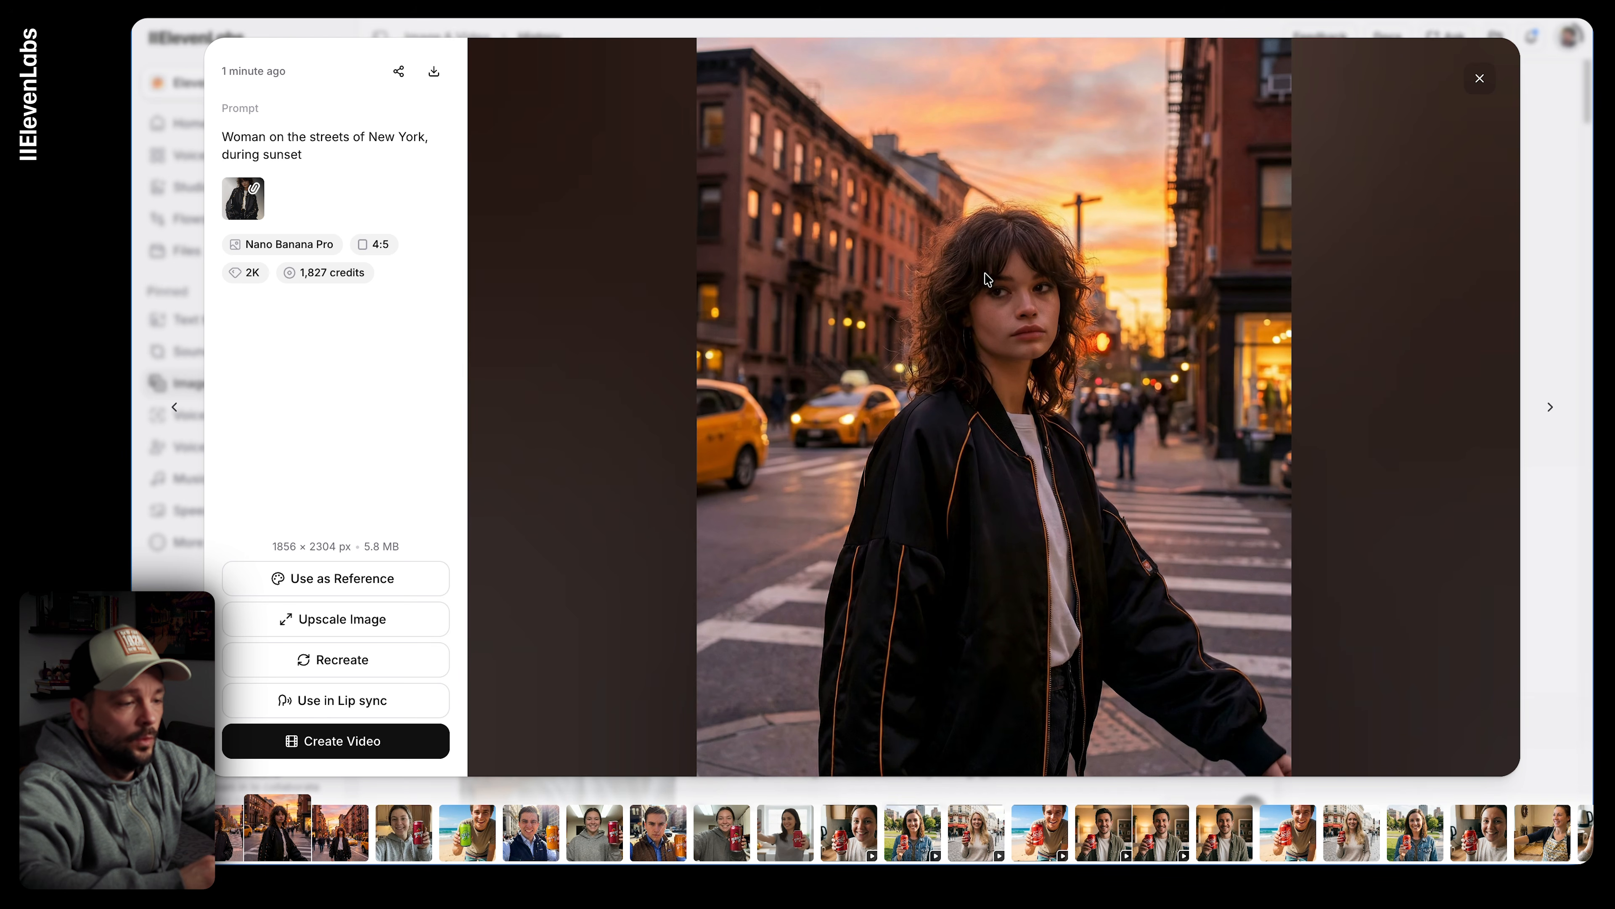
pyautogui.click(1480, 76)
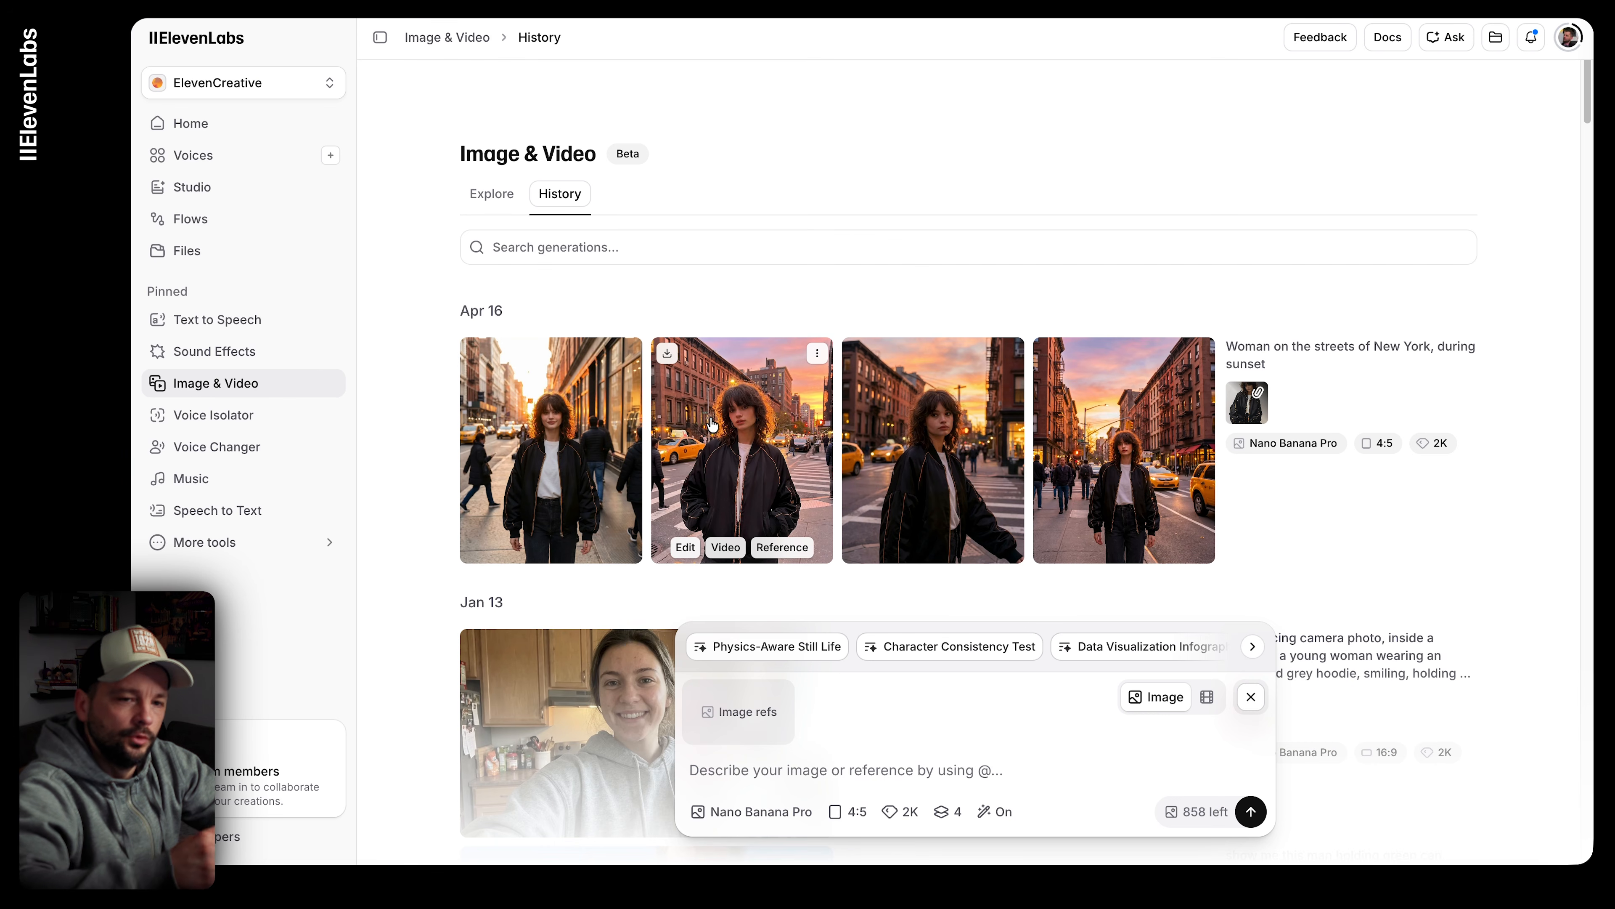
# Step: Use the third New York sunset image as reference and generate with the prompt "add yellow baseball cap on her head. keep rest unchanged"
pyautogui.click(905, 427)
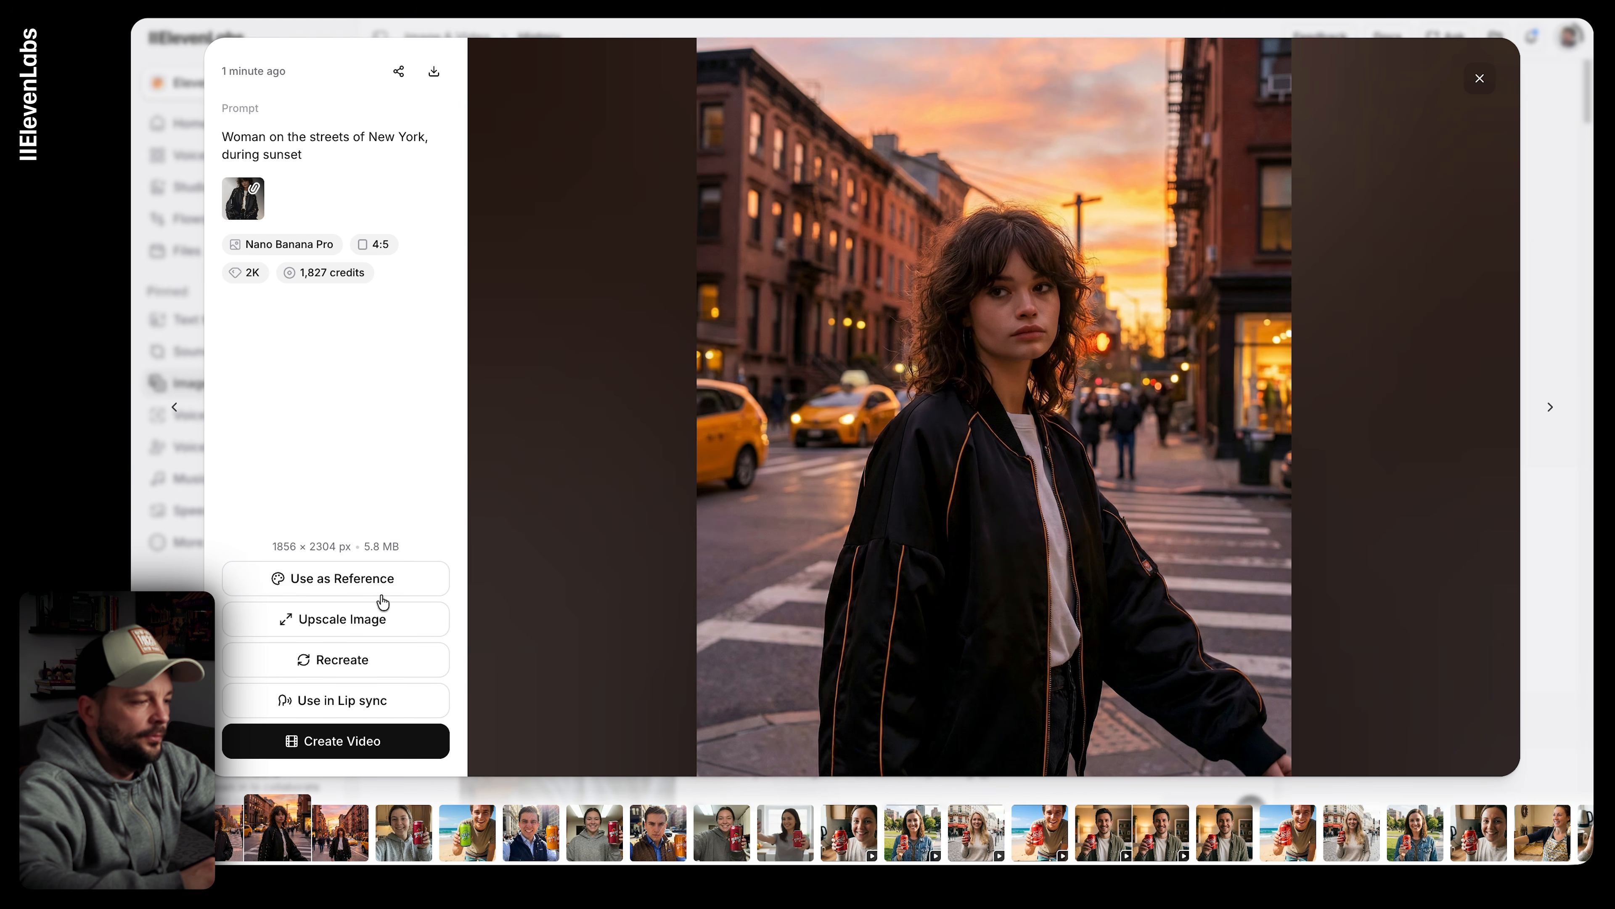
pyautogui.click(386, 590)
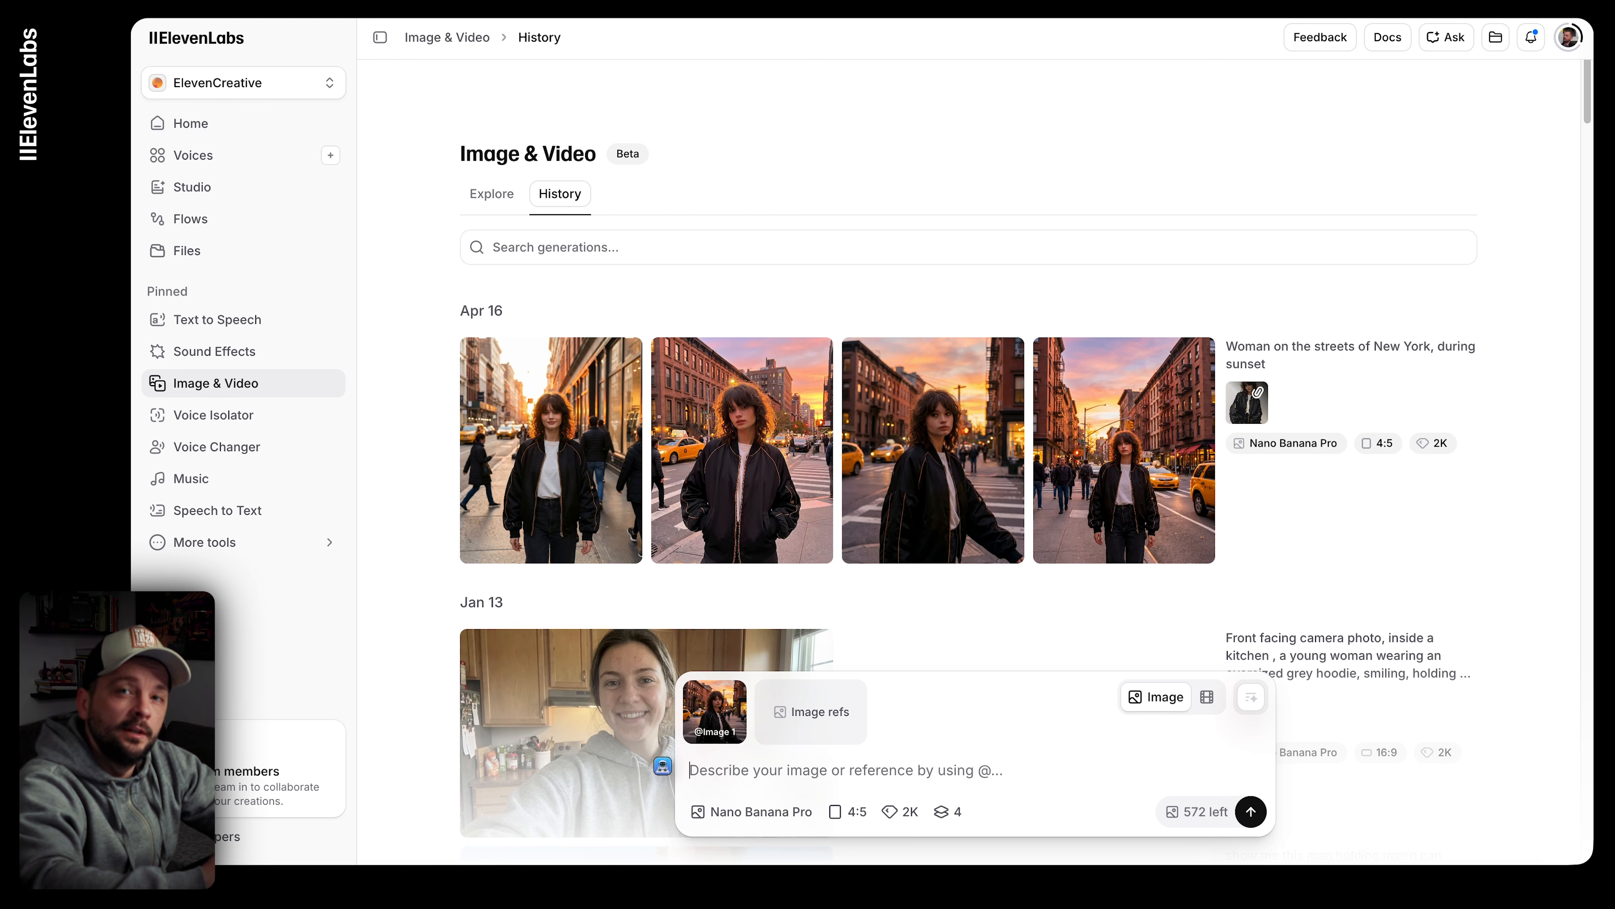
pyautogui.write('add')
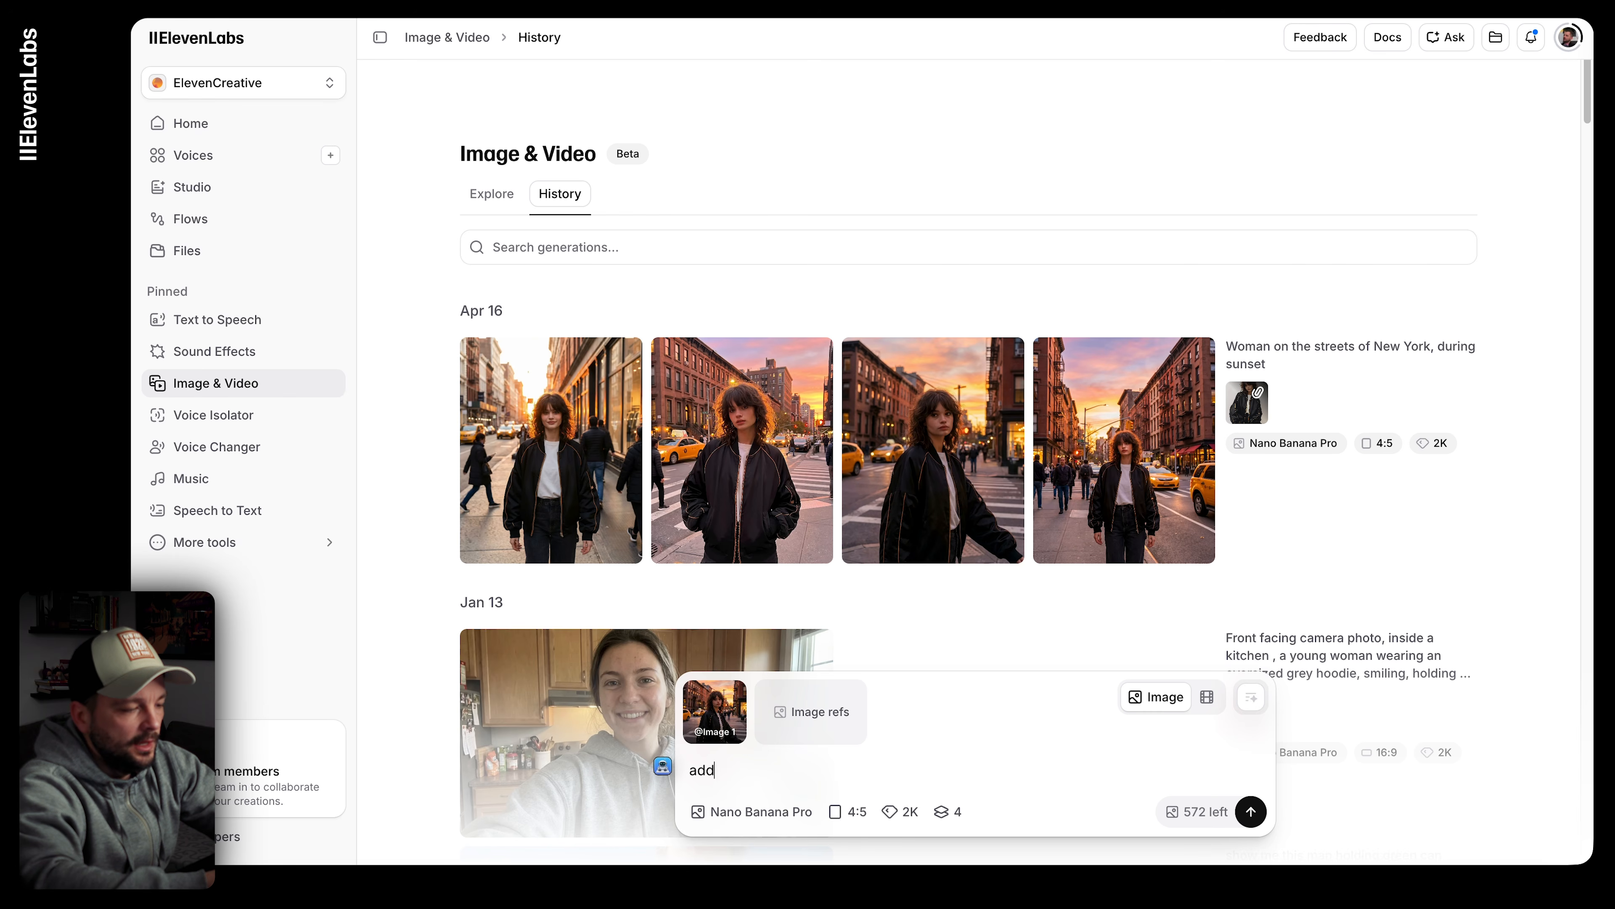
pyautogui.write(' yellow baseball cap on her head. keep rest unchanged.')
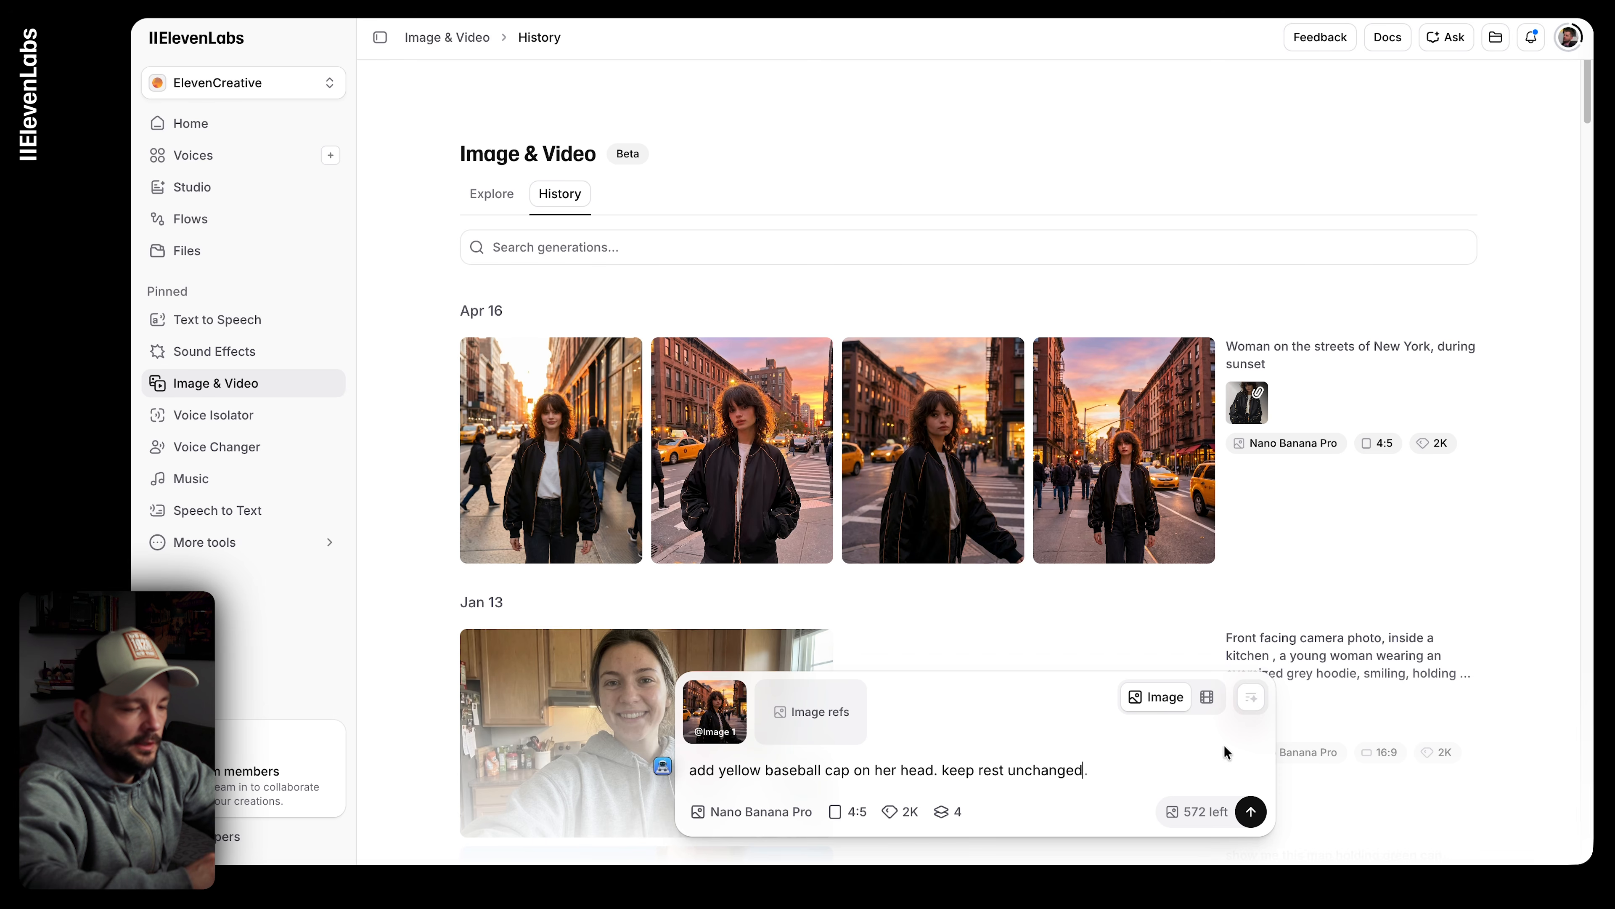
pyautogui.click(1252, 813)
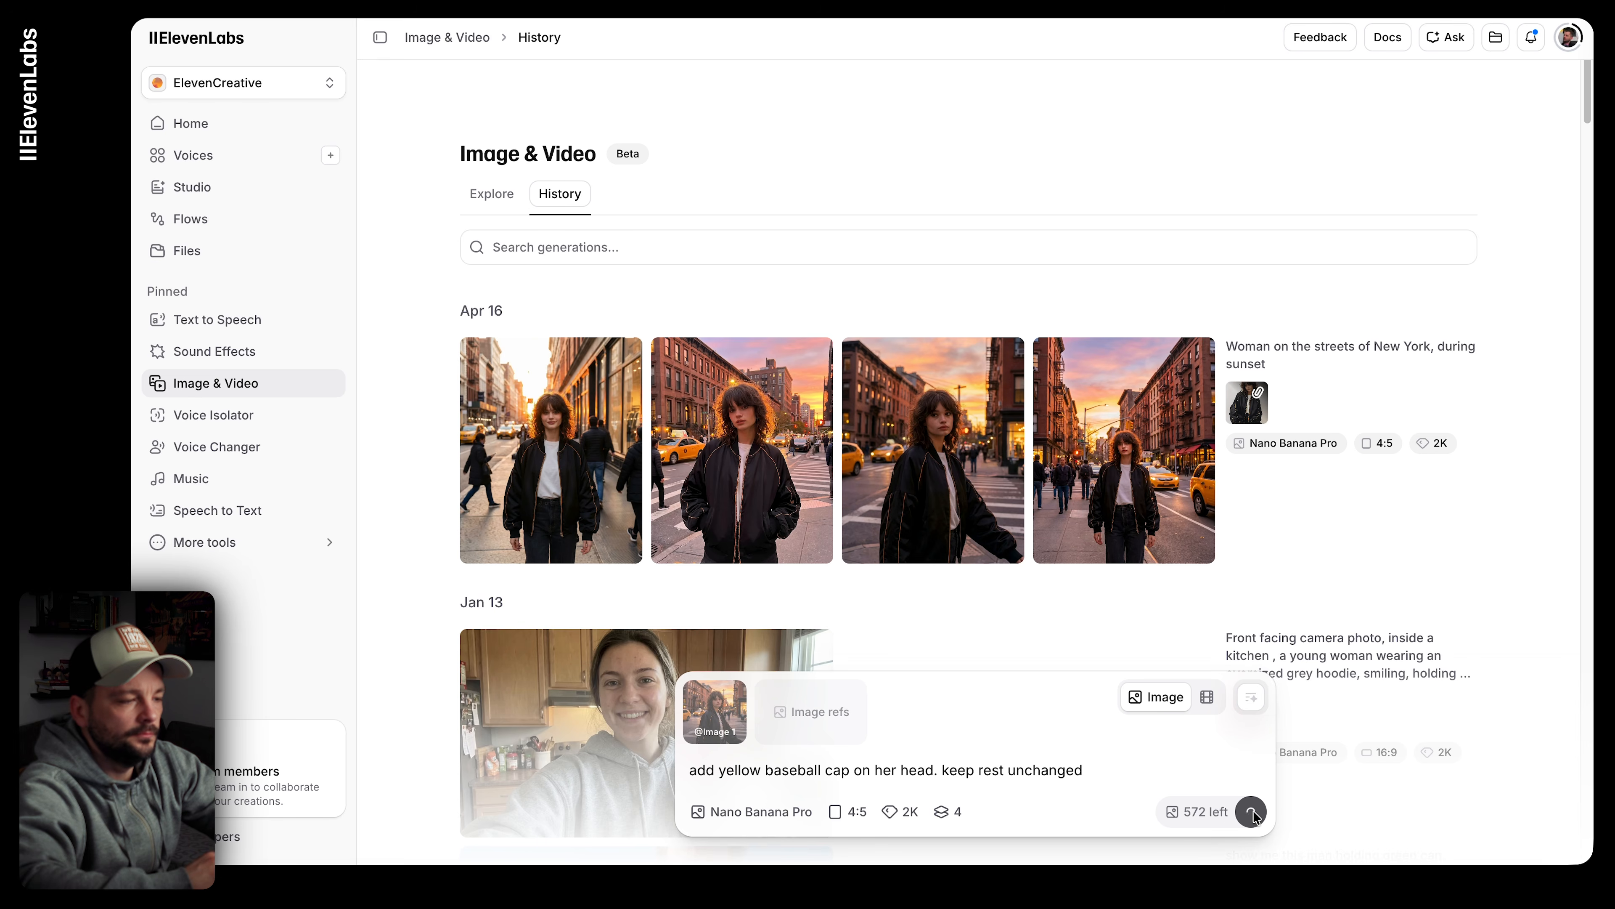
# Step: Compare the generated yellow cap images at full size, and close the viewer
pyautogui.scroll(-3, 946, 590)
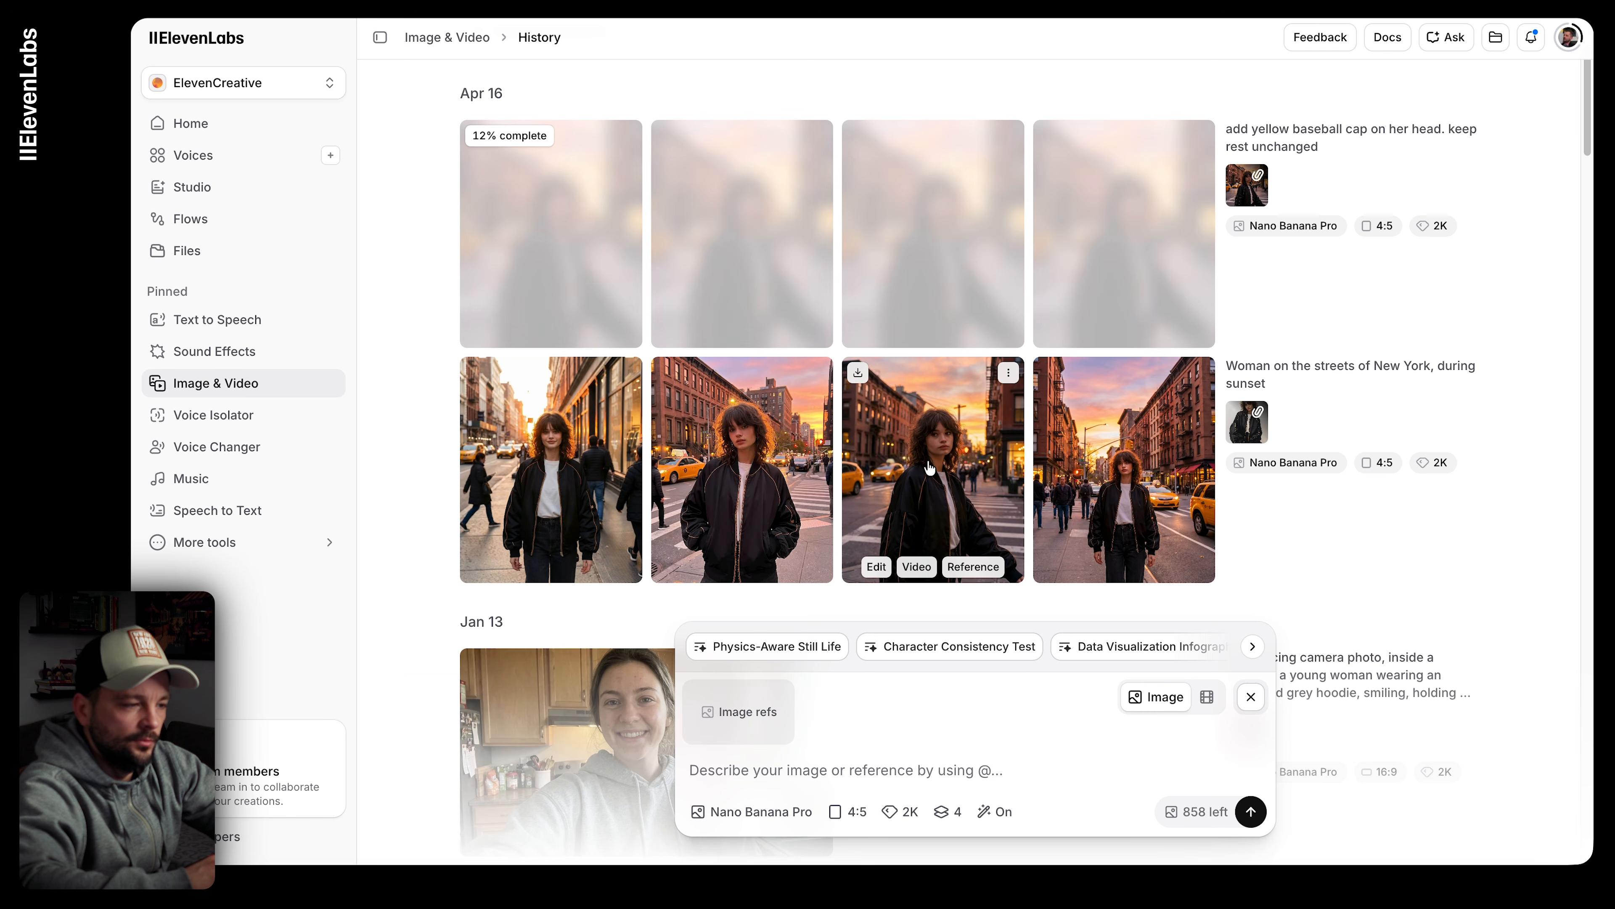
pyautogui.scroll(3, 930, 467)
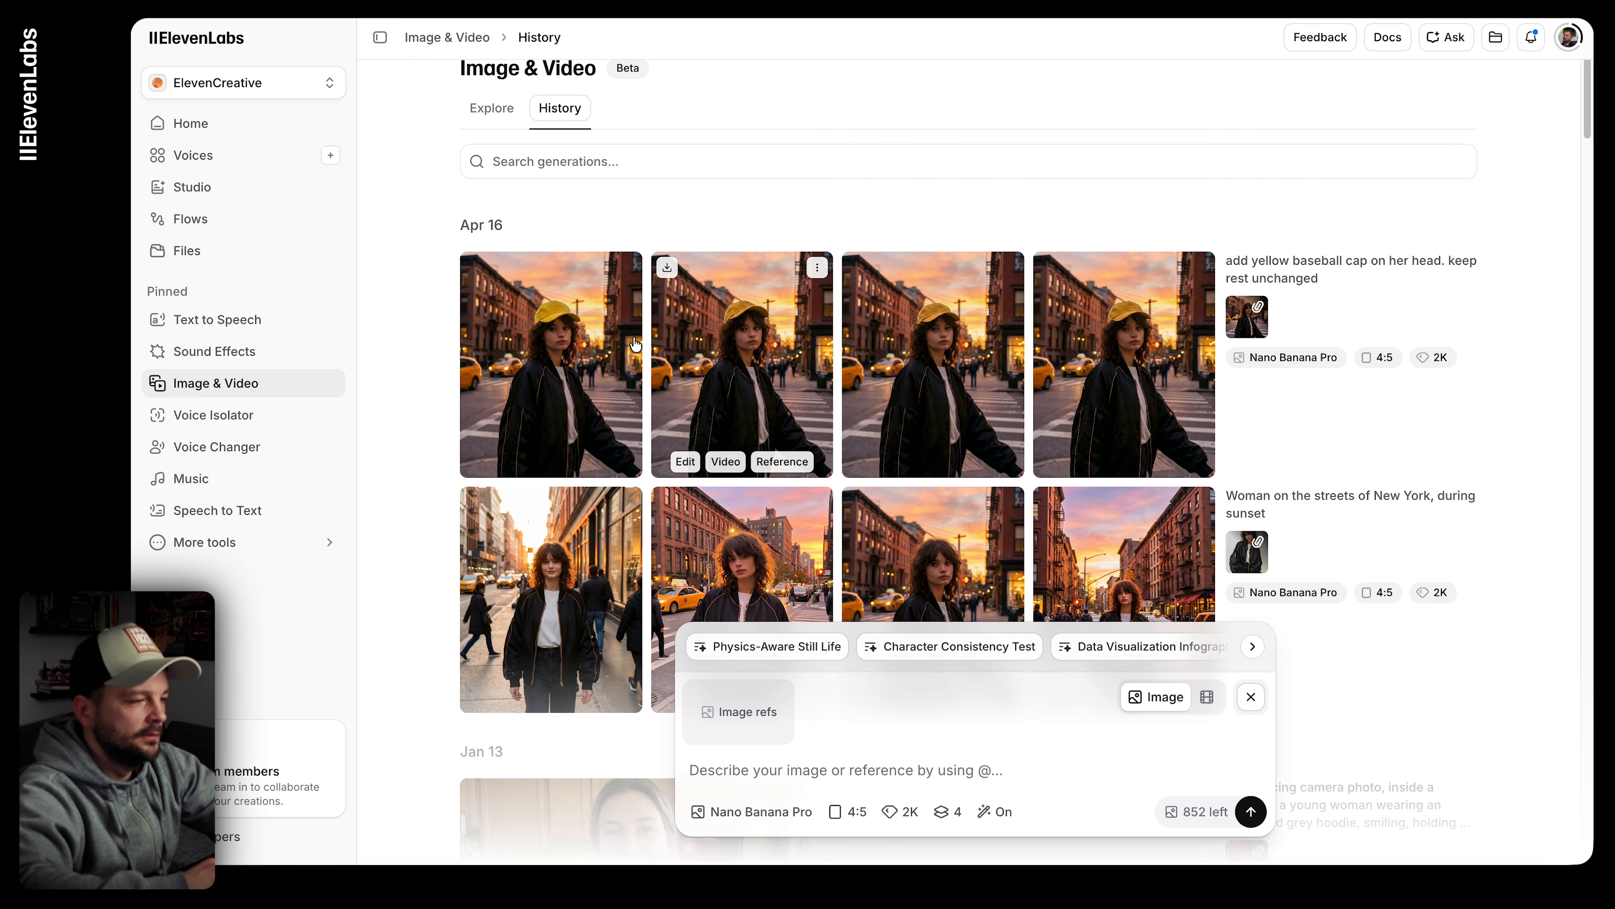
pyautogui.click(577, 350)
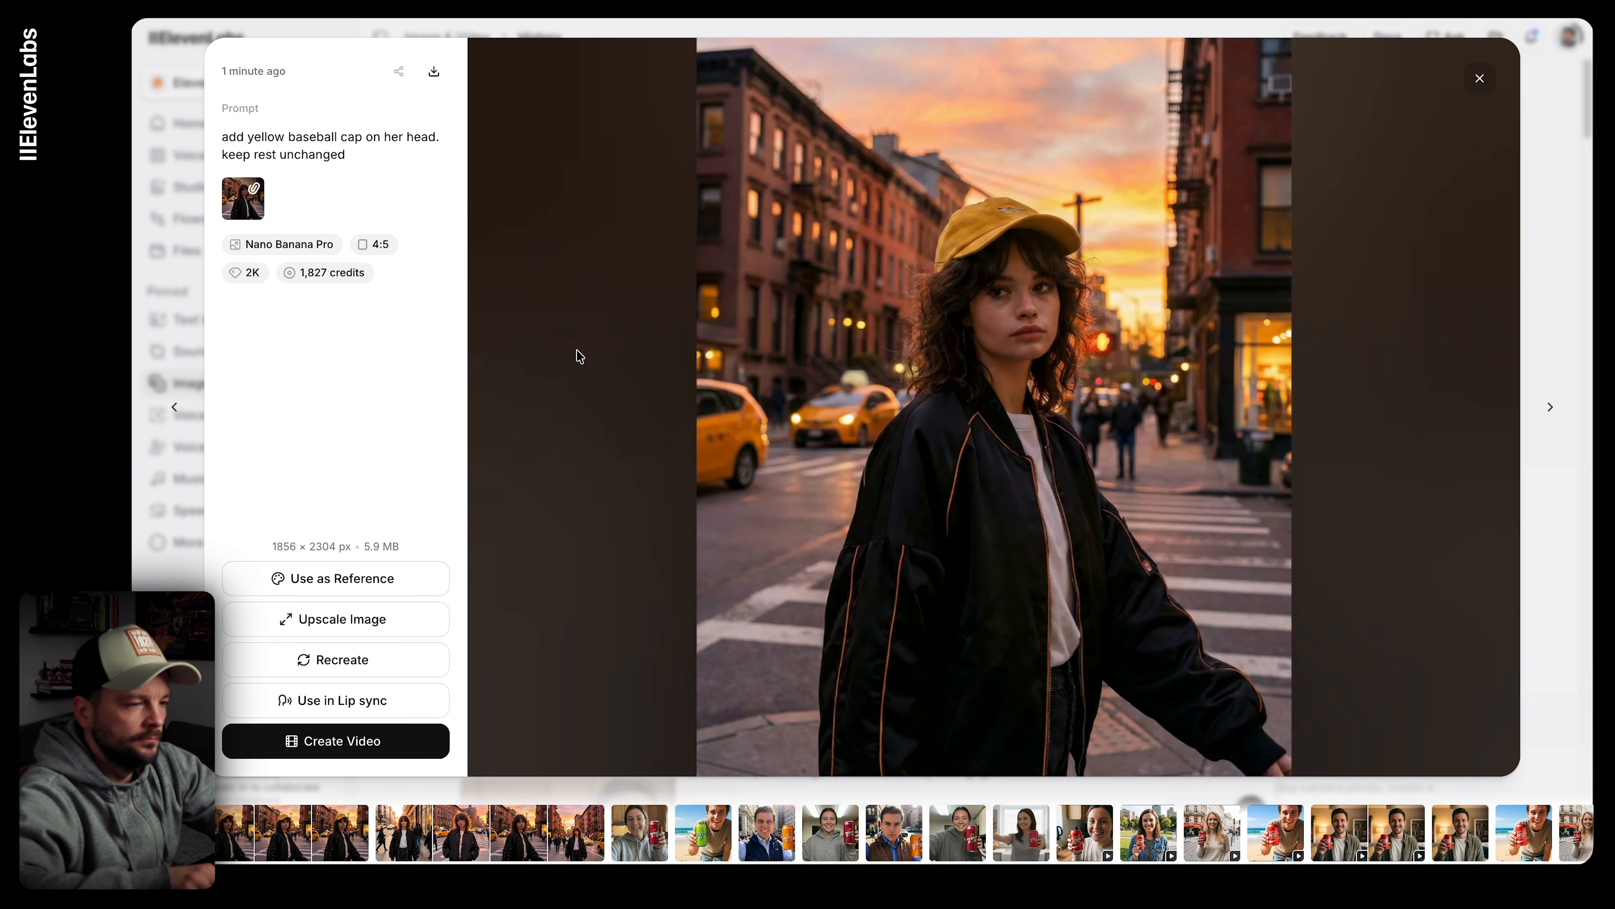
pyautogui.press('Right')
pyautogui.press('Right')
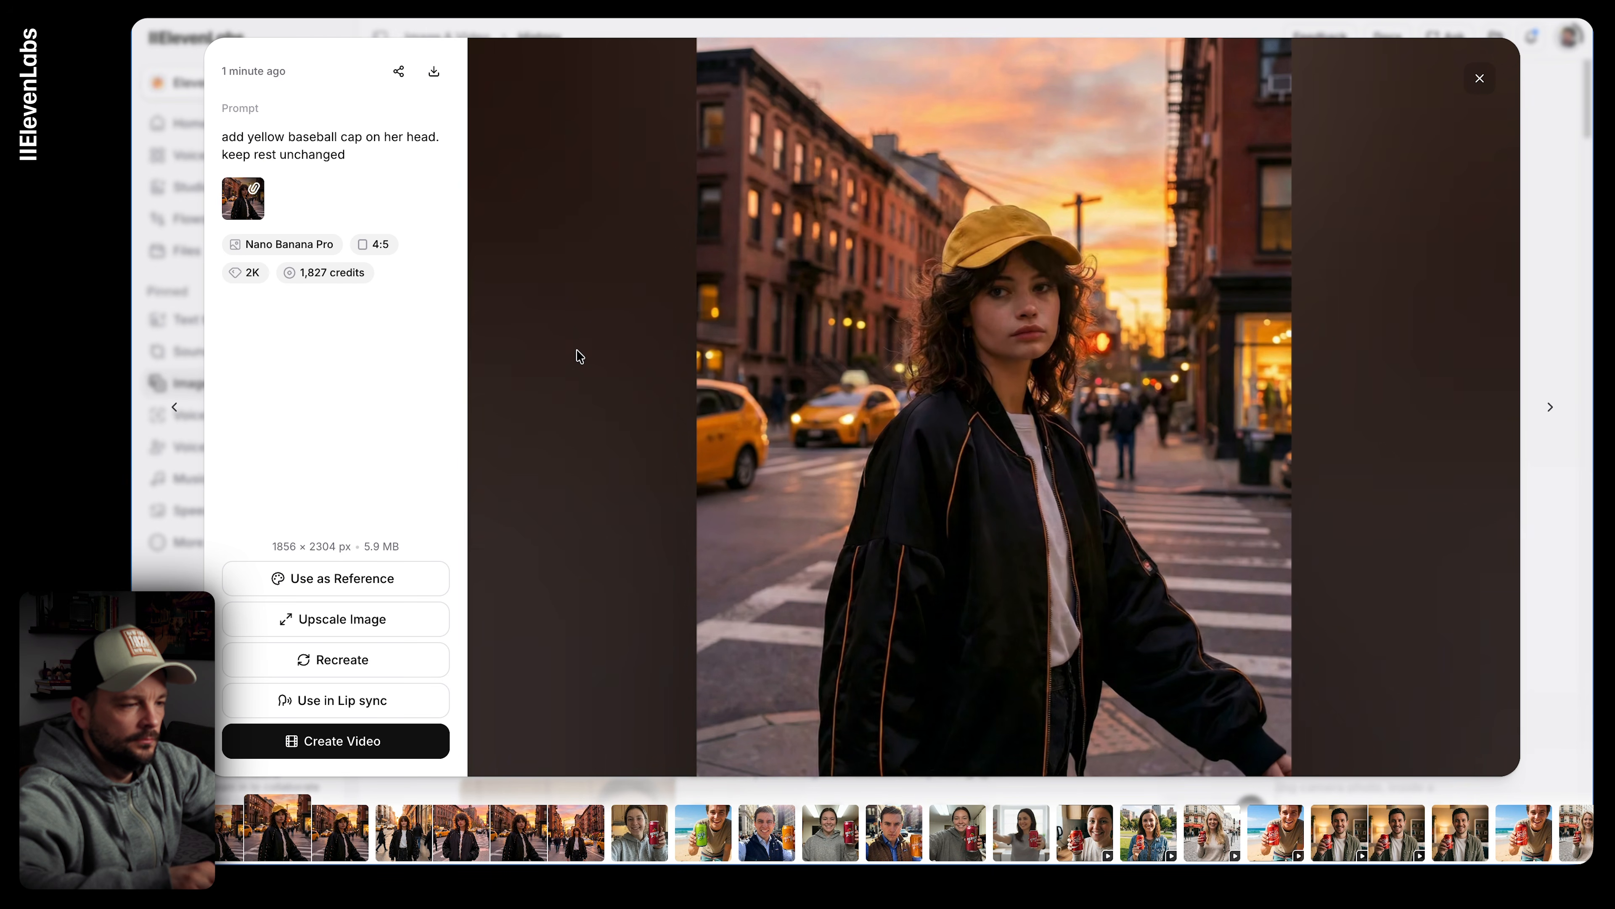
pyautogui.press('Left')
pyautogui.press('Left')
pyautogui.press('Left')
pyautogui.click(1479, 79)
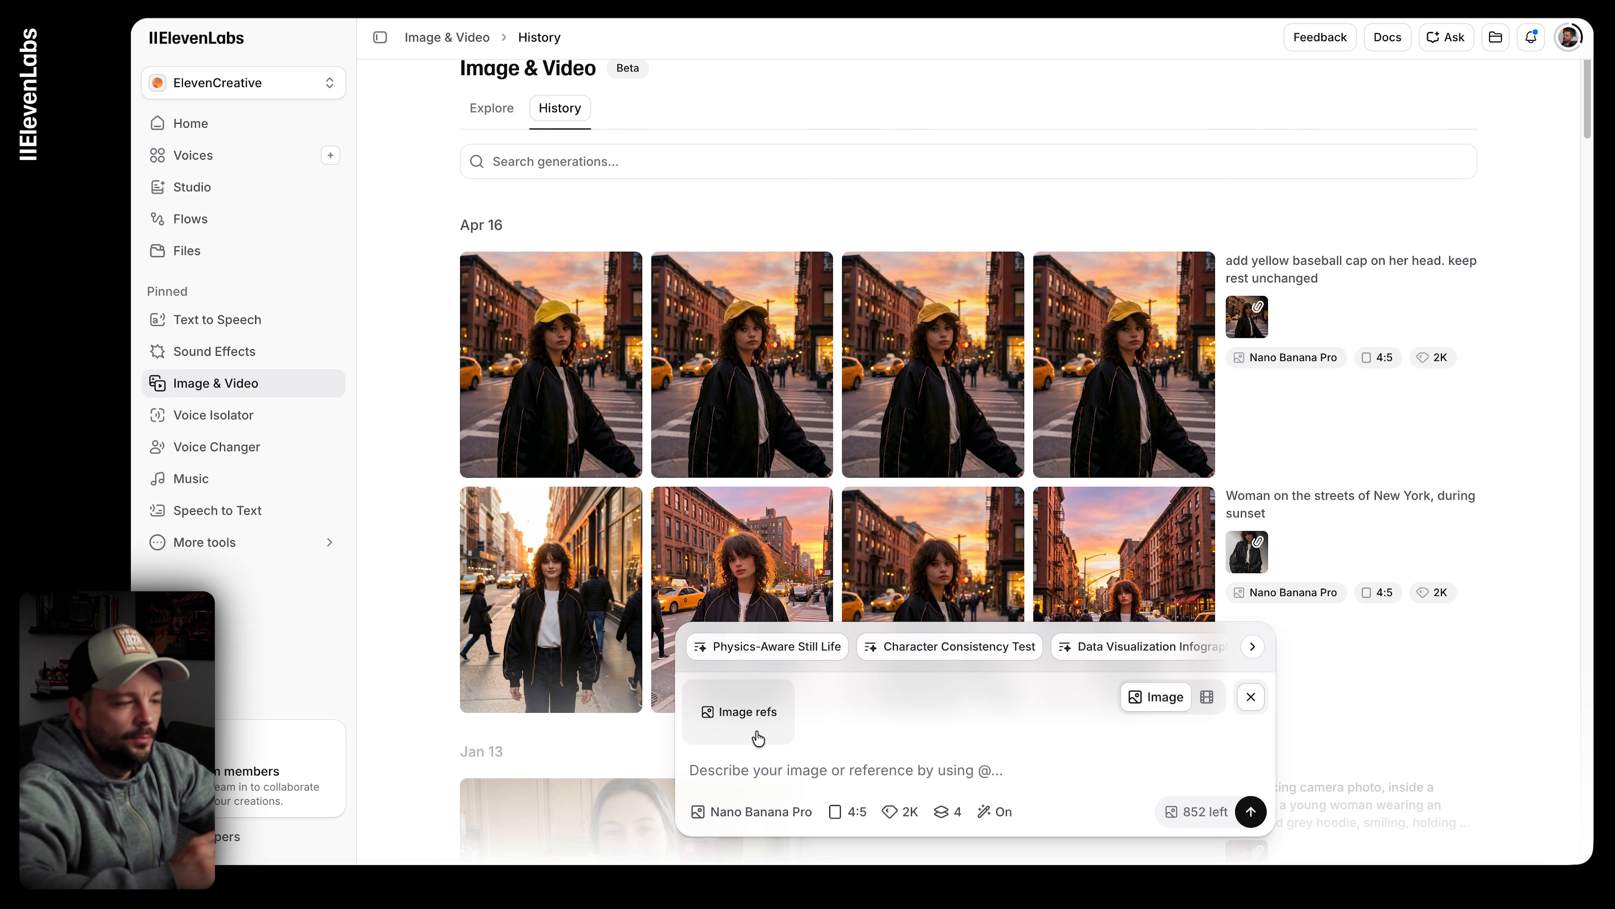
pyautogui.scroll(-1, 802, 513)
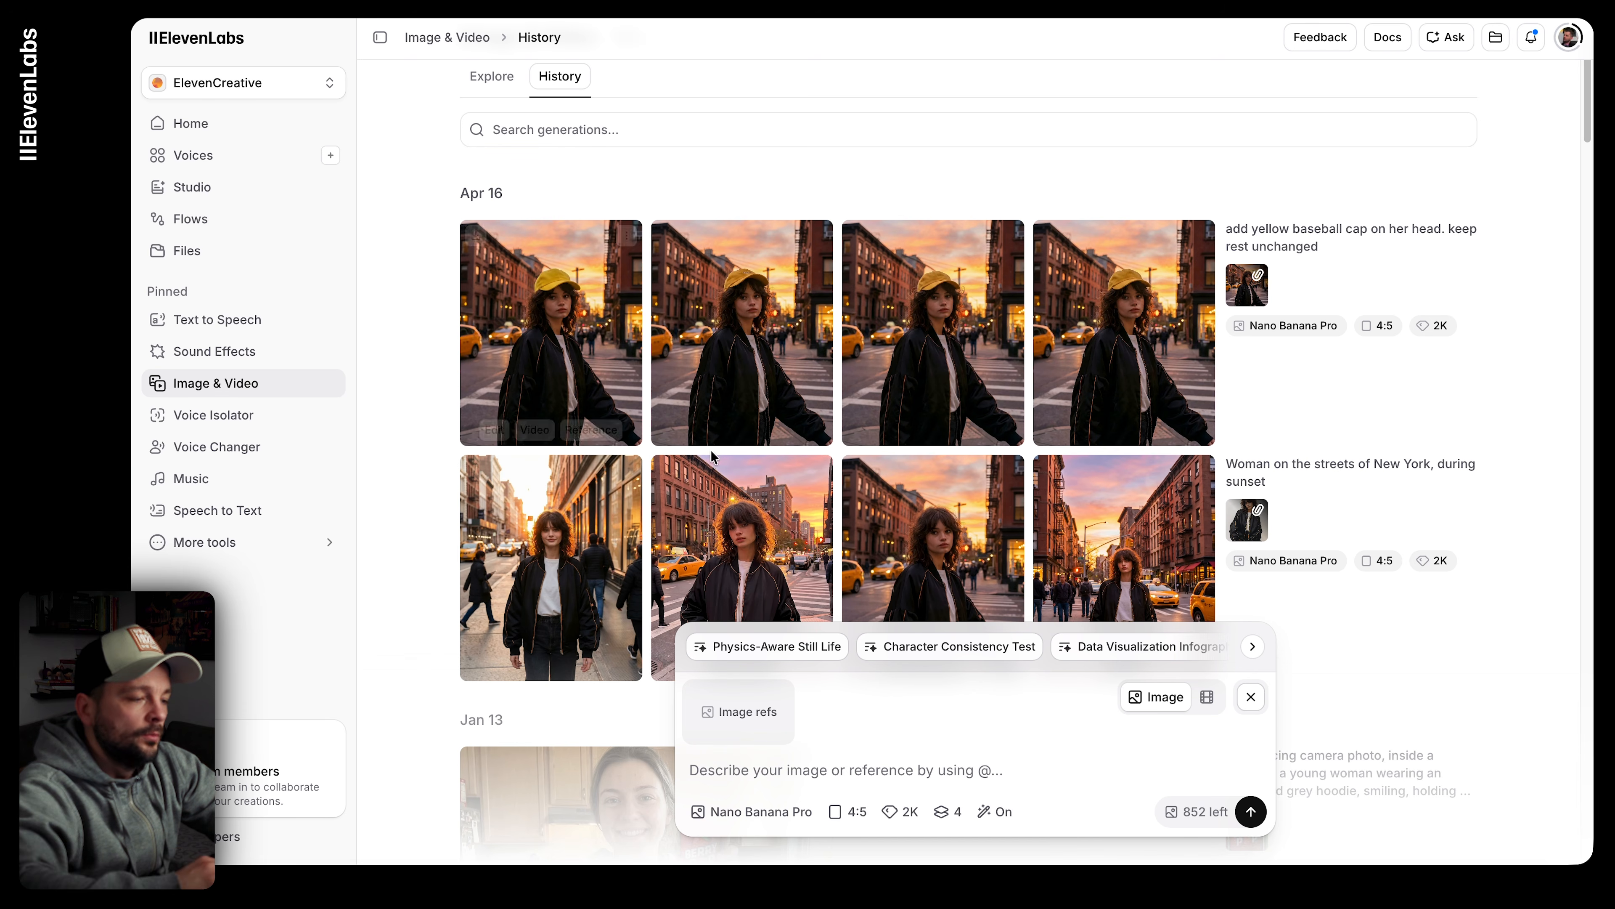
pyautogui.scroll(-3, 712, 458)
pyautogui.moveTo(935, 489)
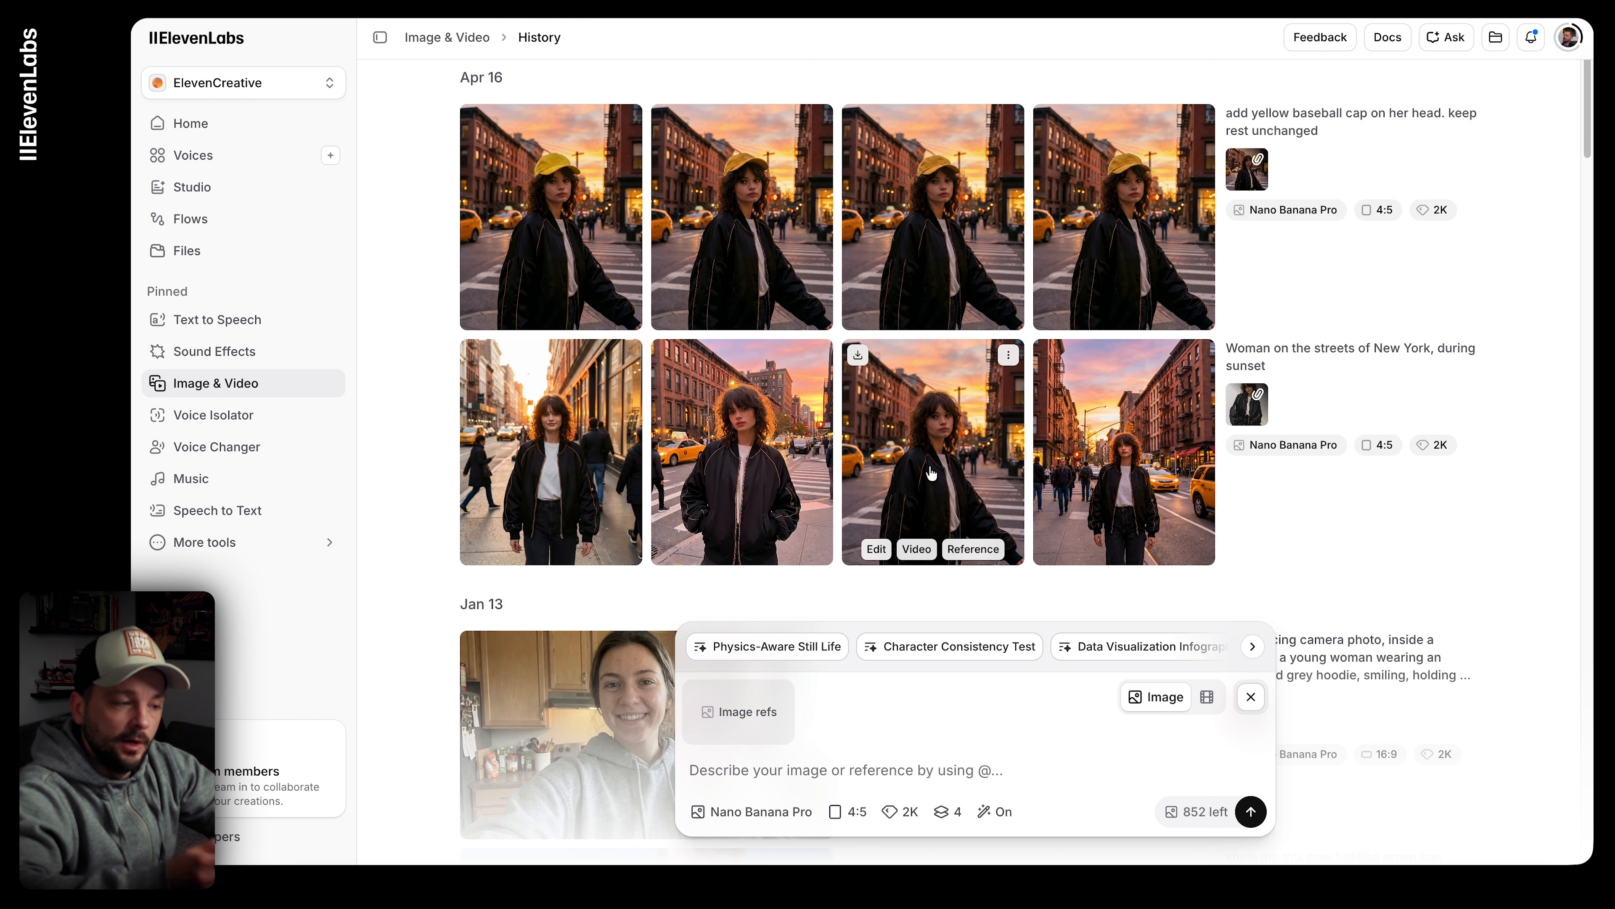
pyautogui.scroll(1, 931, 472)
pyautogui.scroll(3, 932, 473)
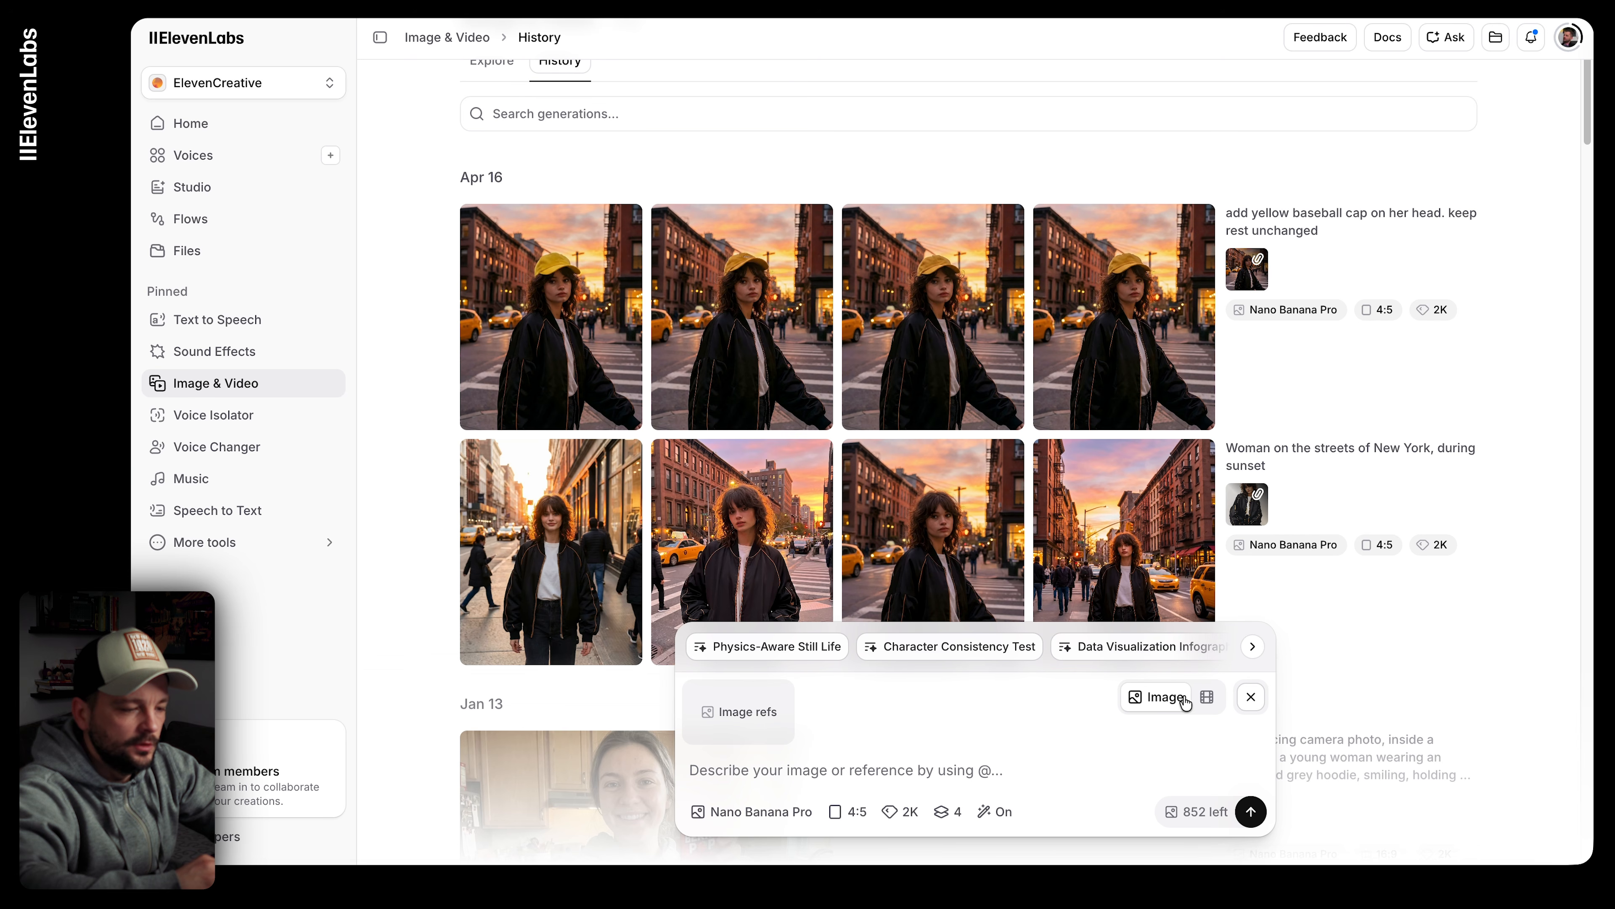
# Step: Switch to video generation and add the third New York sunset image without the cap as reference
pyautogui.click(1207, 697)
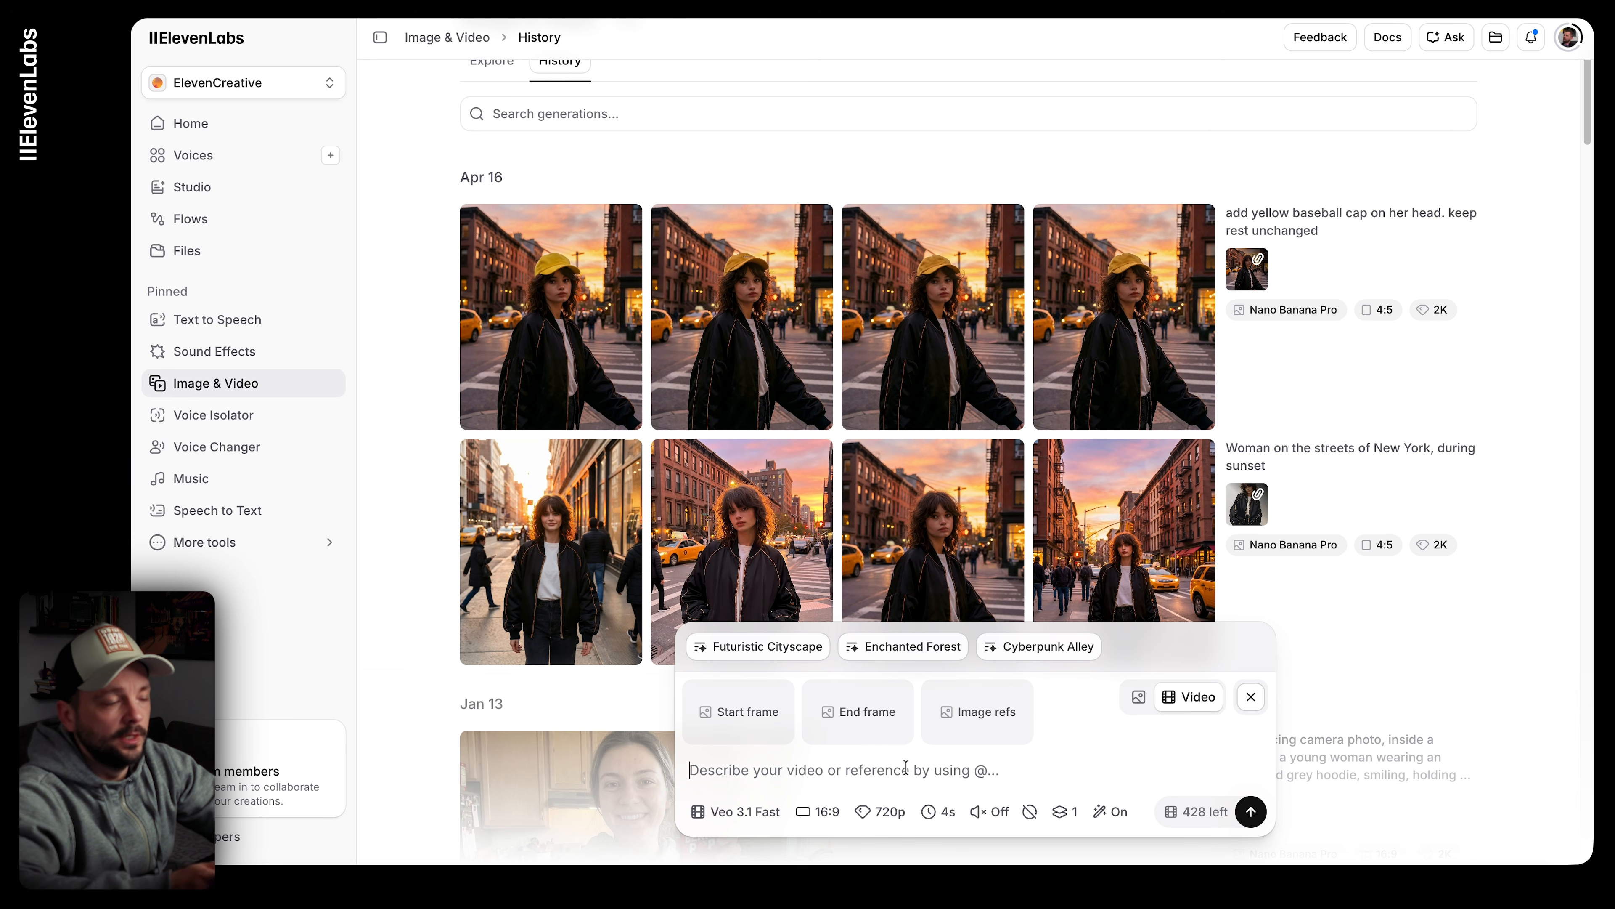
pyautogui.click(946, 565)
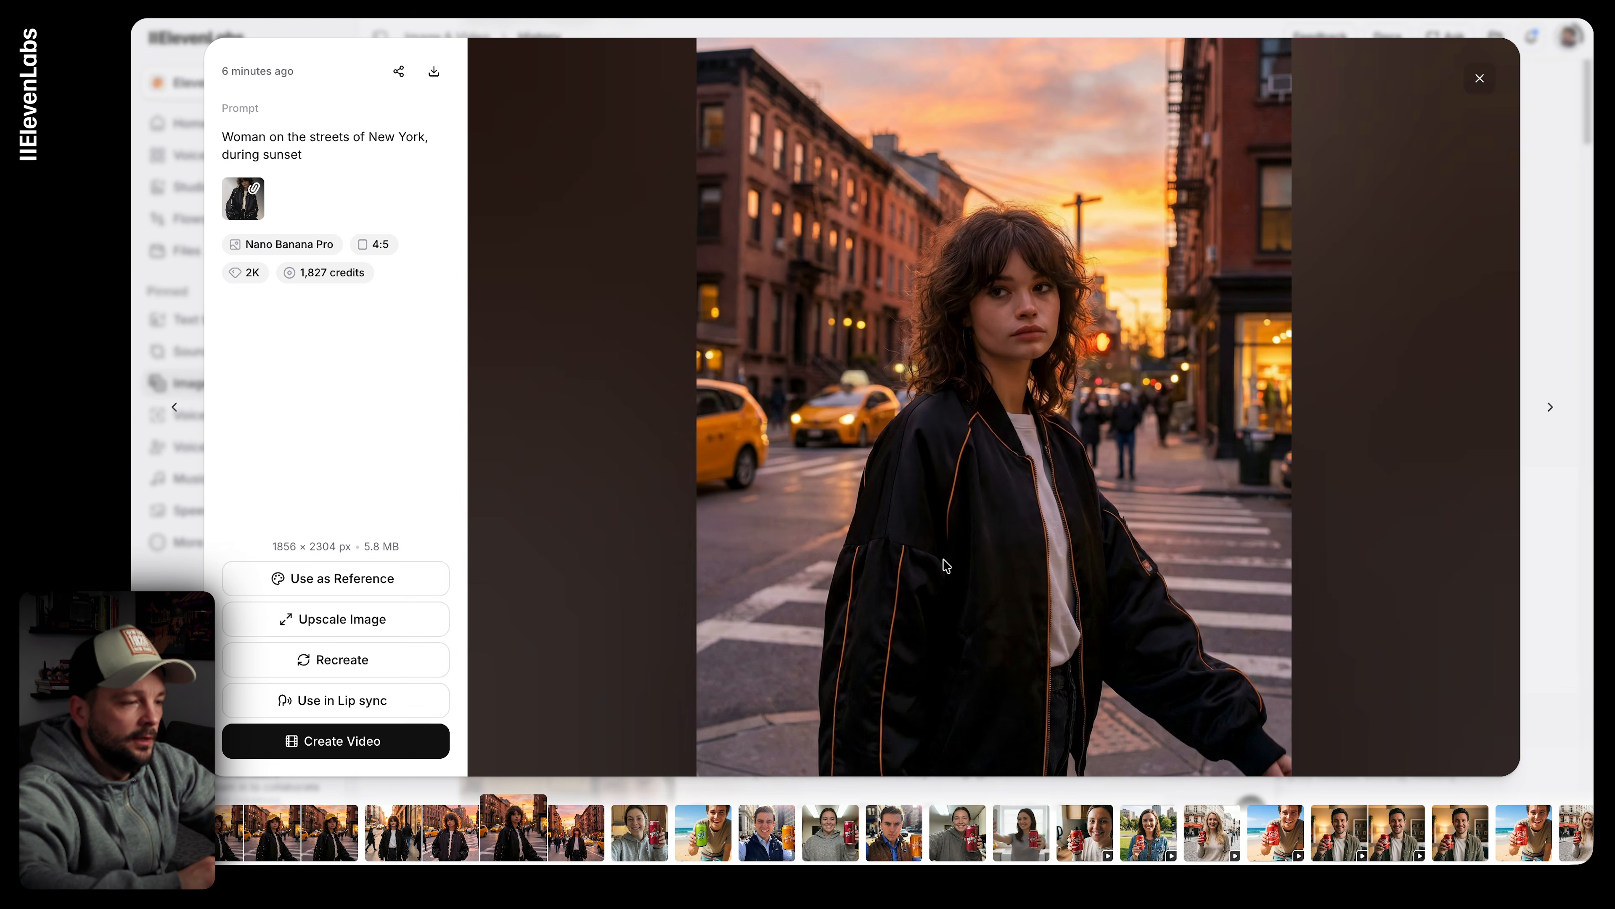
pyautogui.click(330, 577)
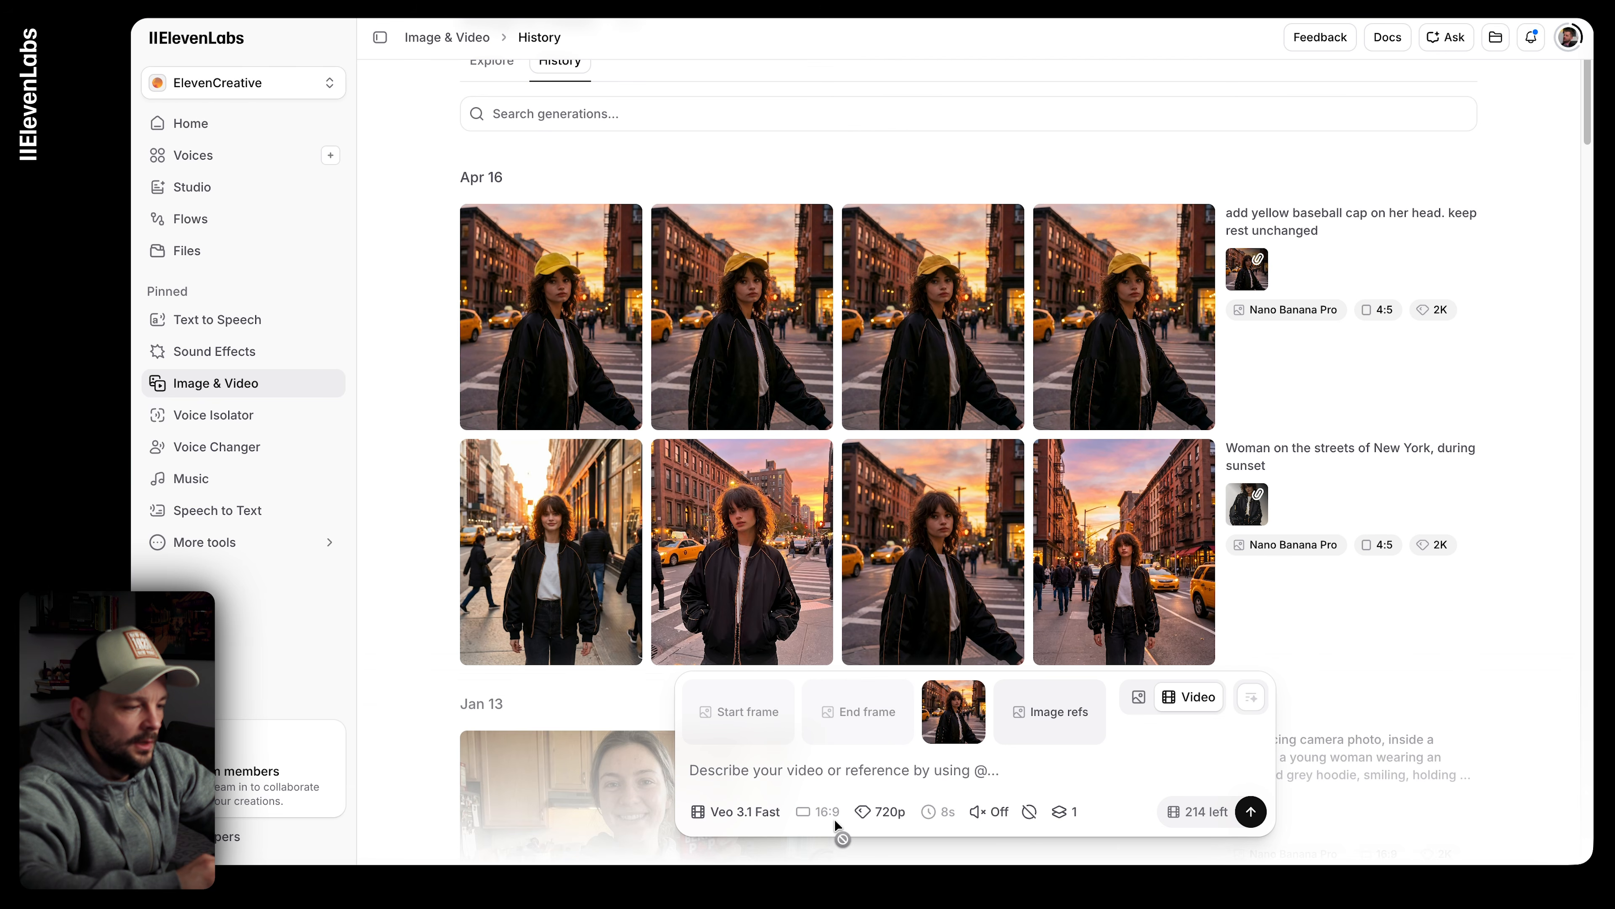
# Step: Switch back to image generation with the sunset image as reference and set the resolution to 2K
pyautogui.click(1137, 700)
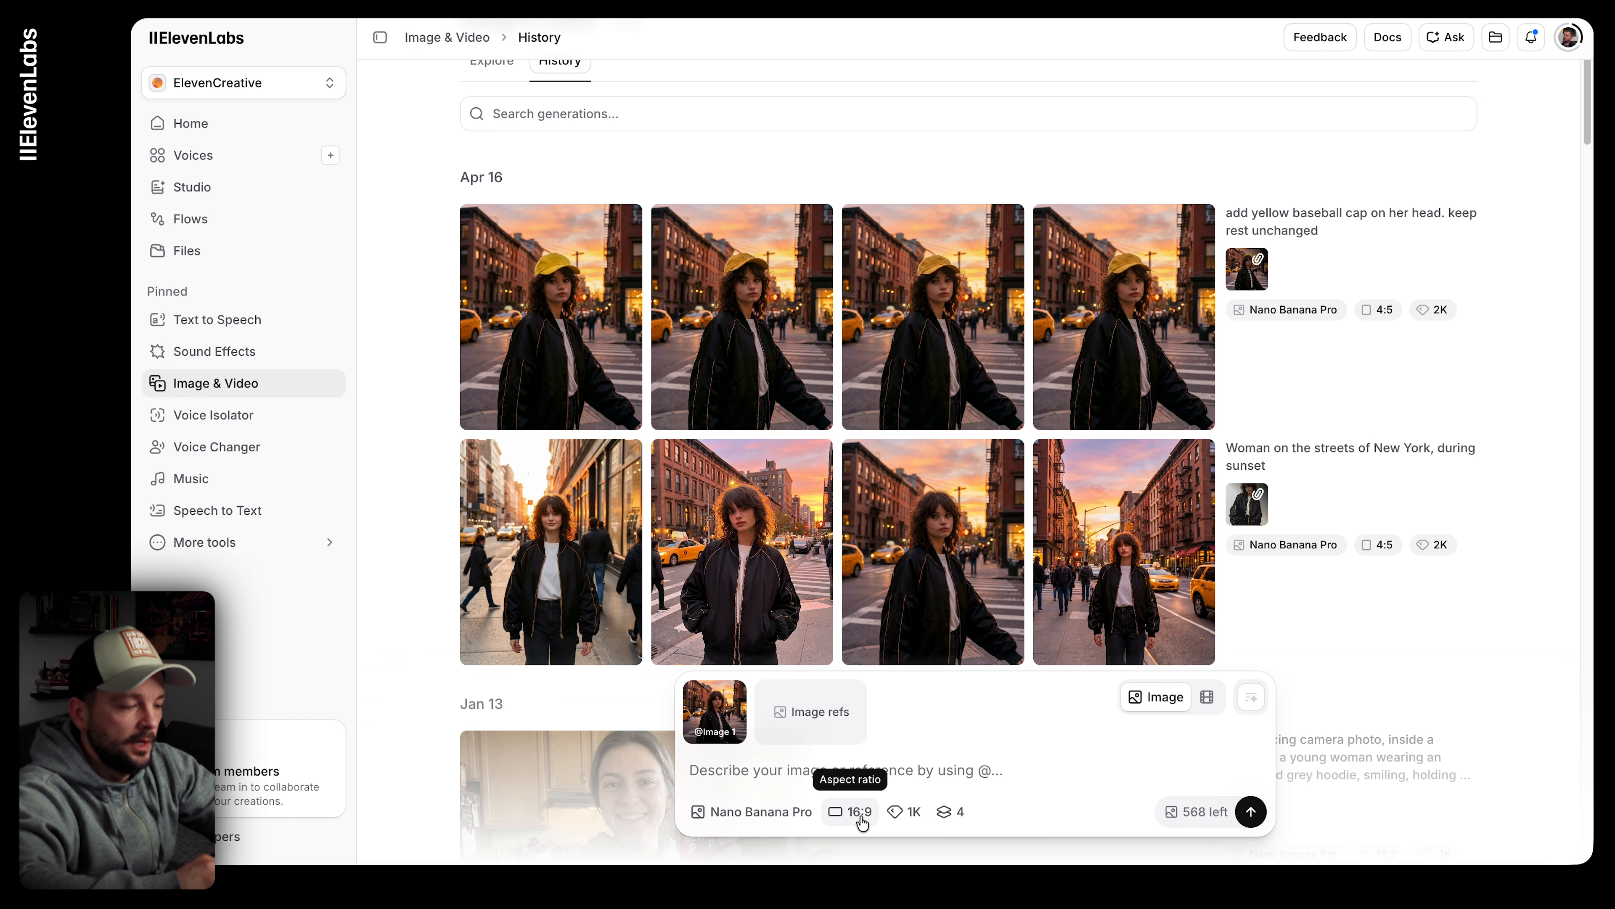
pyautogui.click(908, 812)
pyautogui.click(916, 723)
pyautogui.click(911, 813)
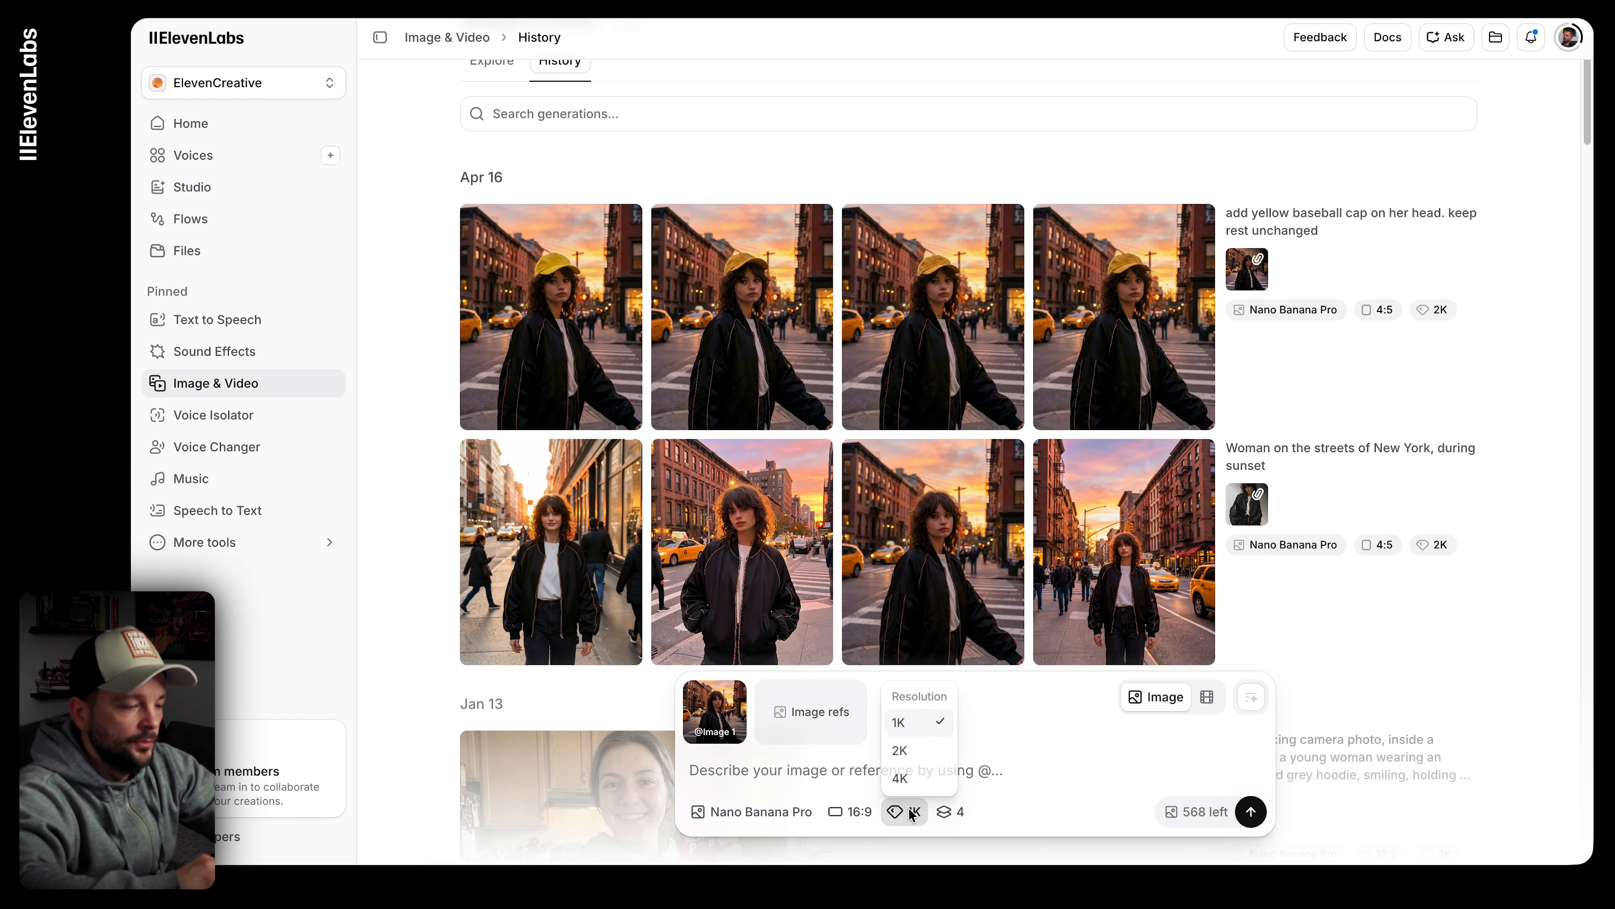
pyautogui.click(909, 752)
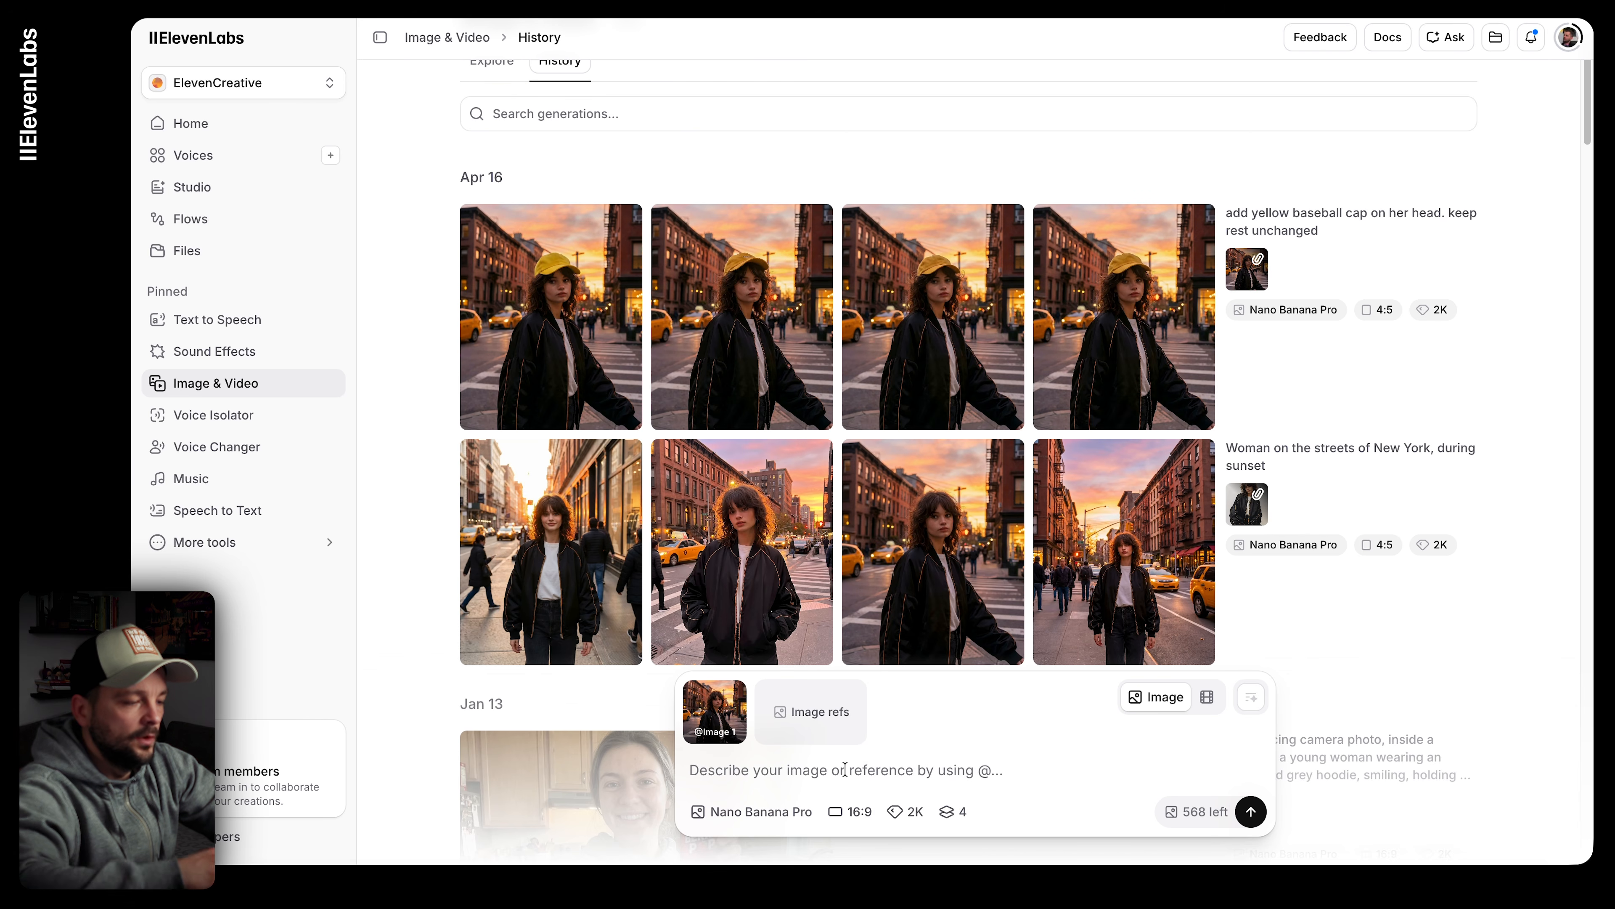
# Step: Generate images from the reference with the prompt "expand the scene"
pyautogui.write('e')
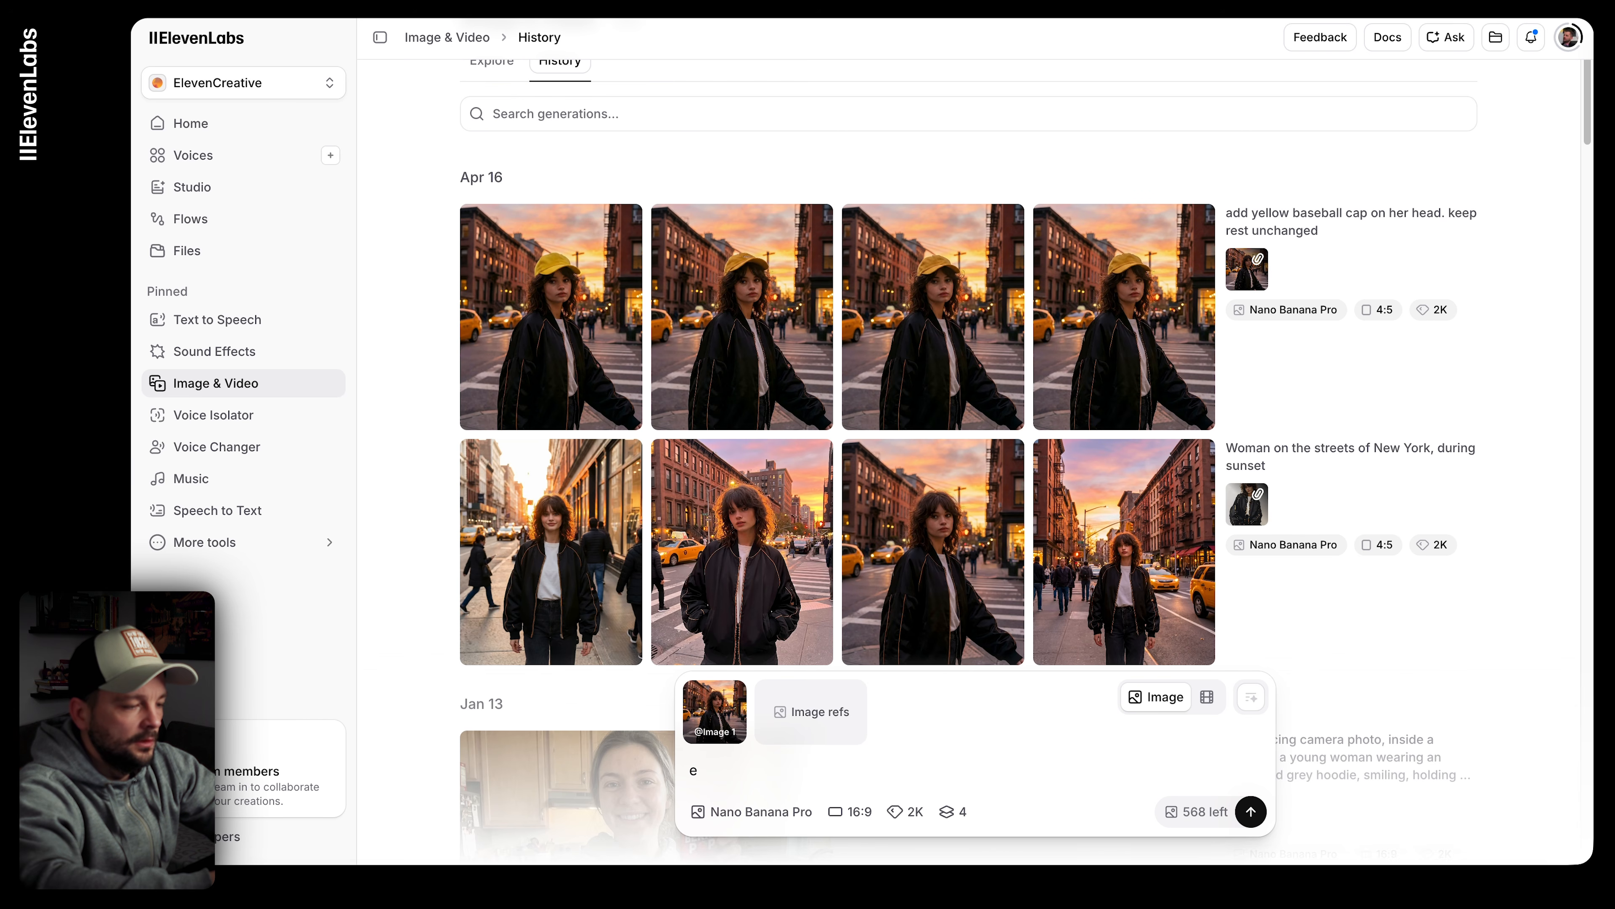
pyautogui.write('xpand the scene')
pyautogui.click(1247, 813)
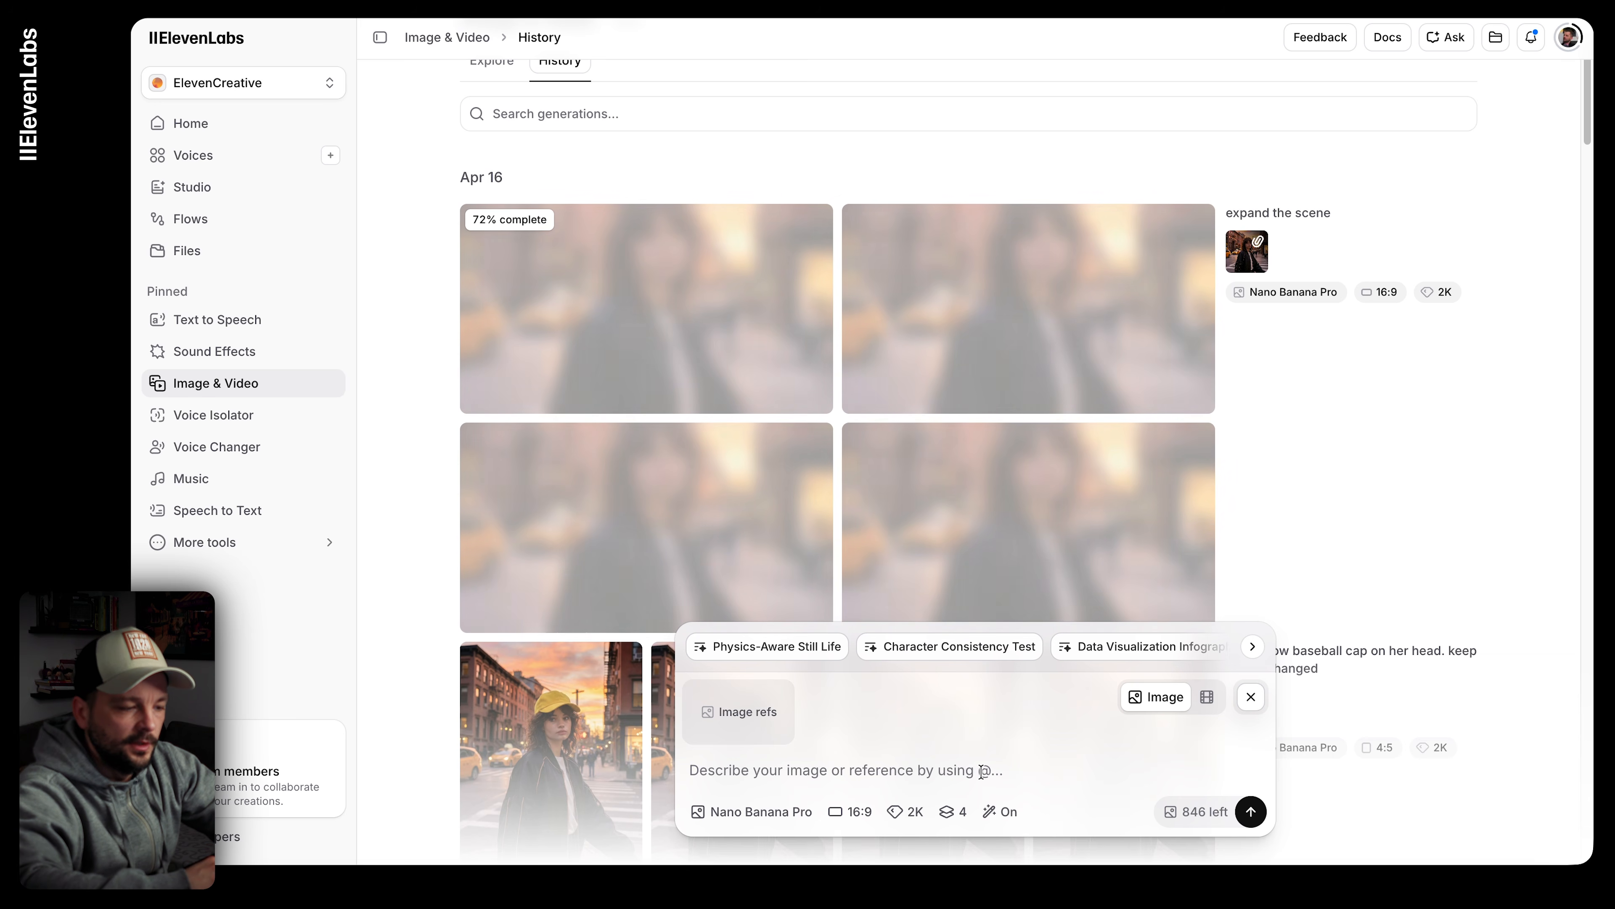
pyautogui.click(980, 772)
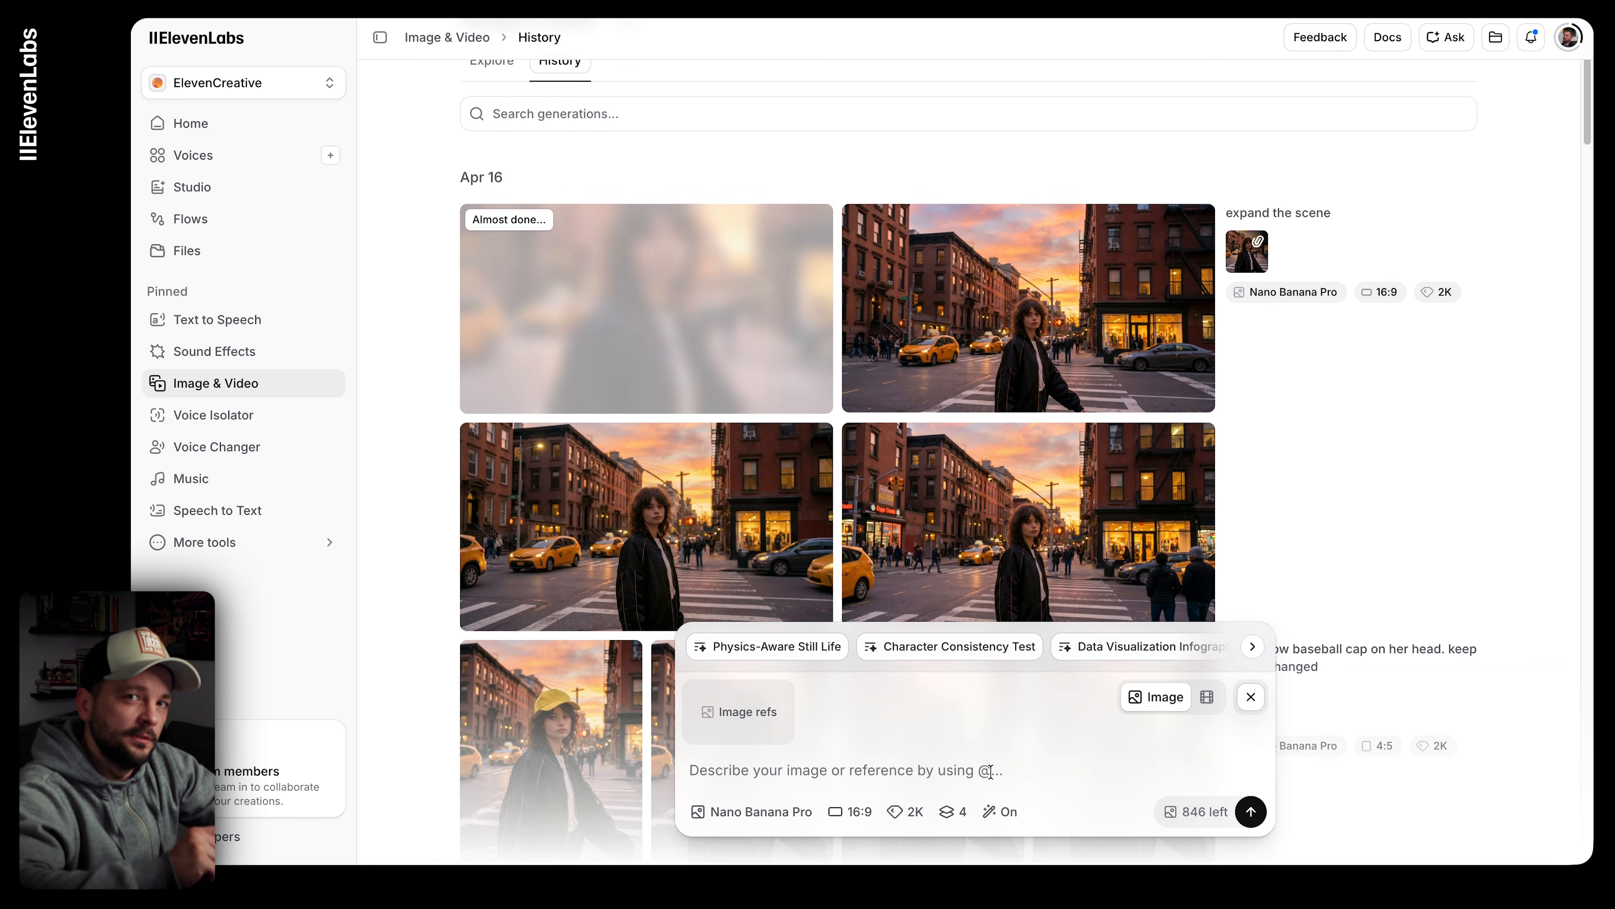
pyautogui.moveTo(760, 577)
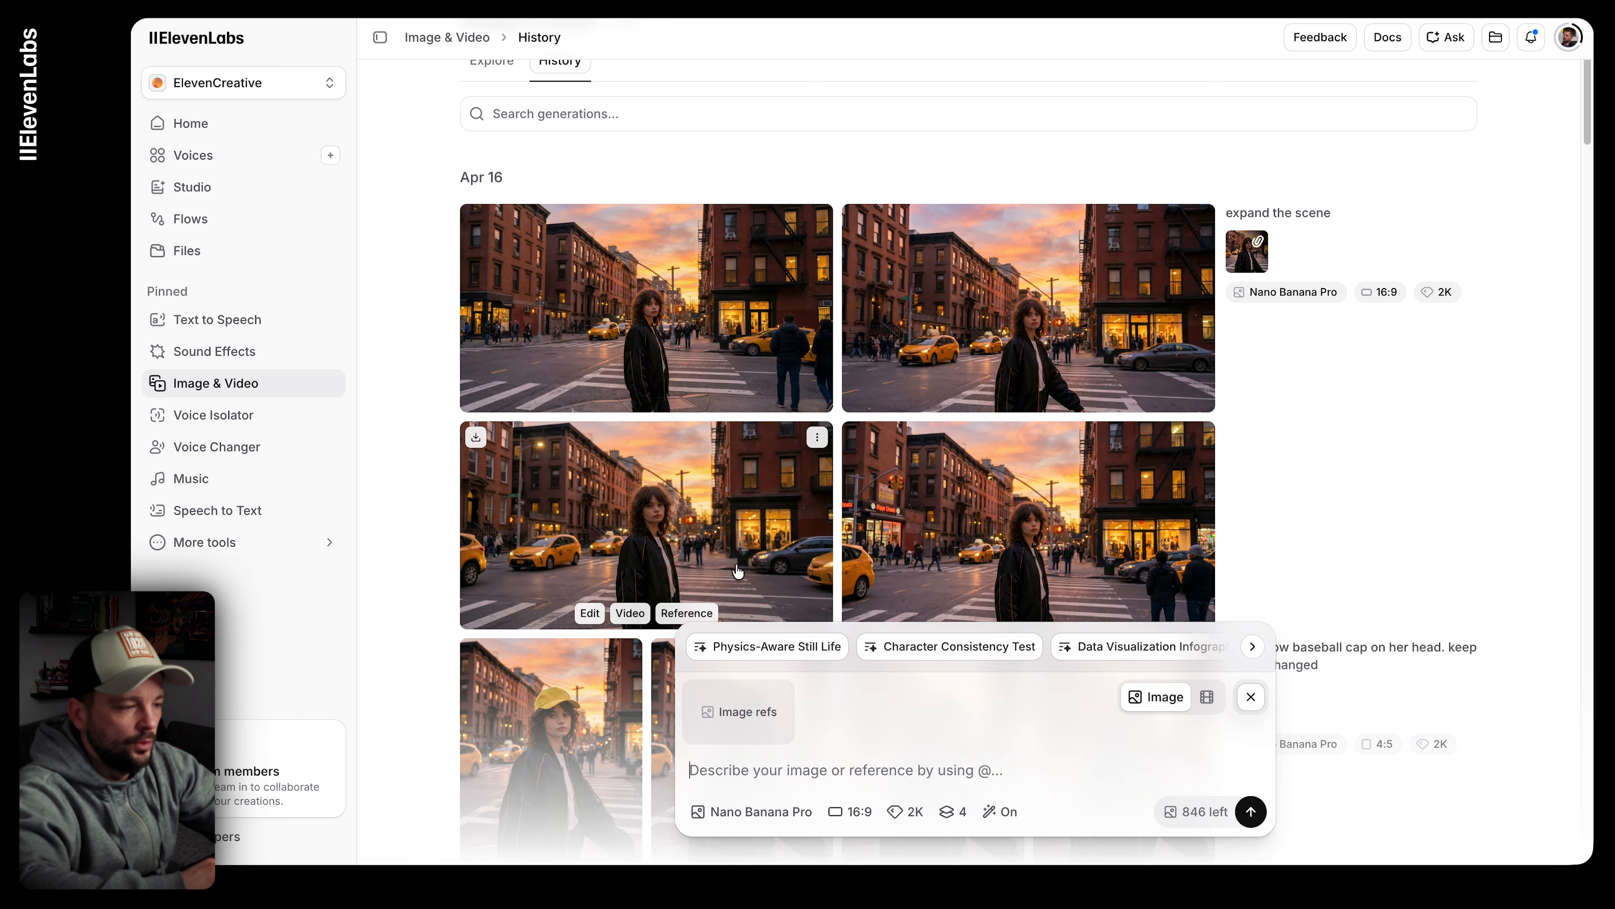
pyautogui.click(687, 526)
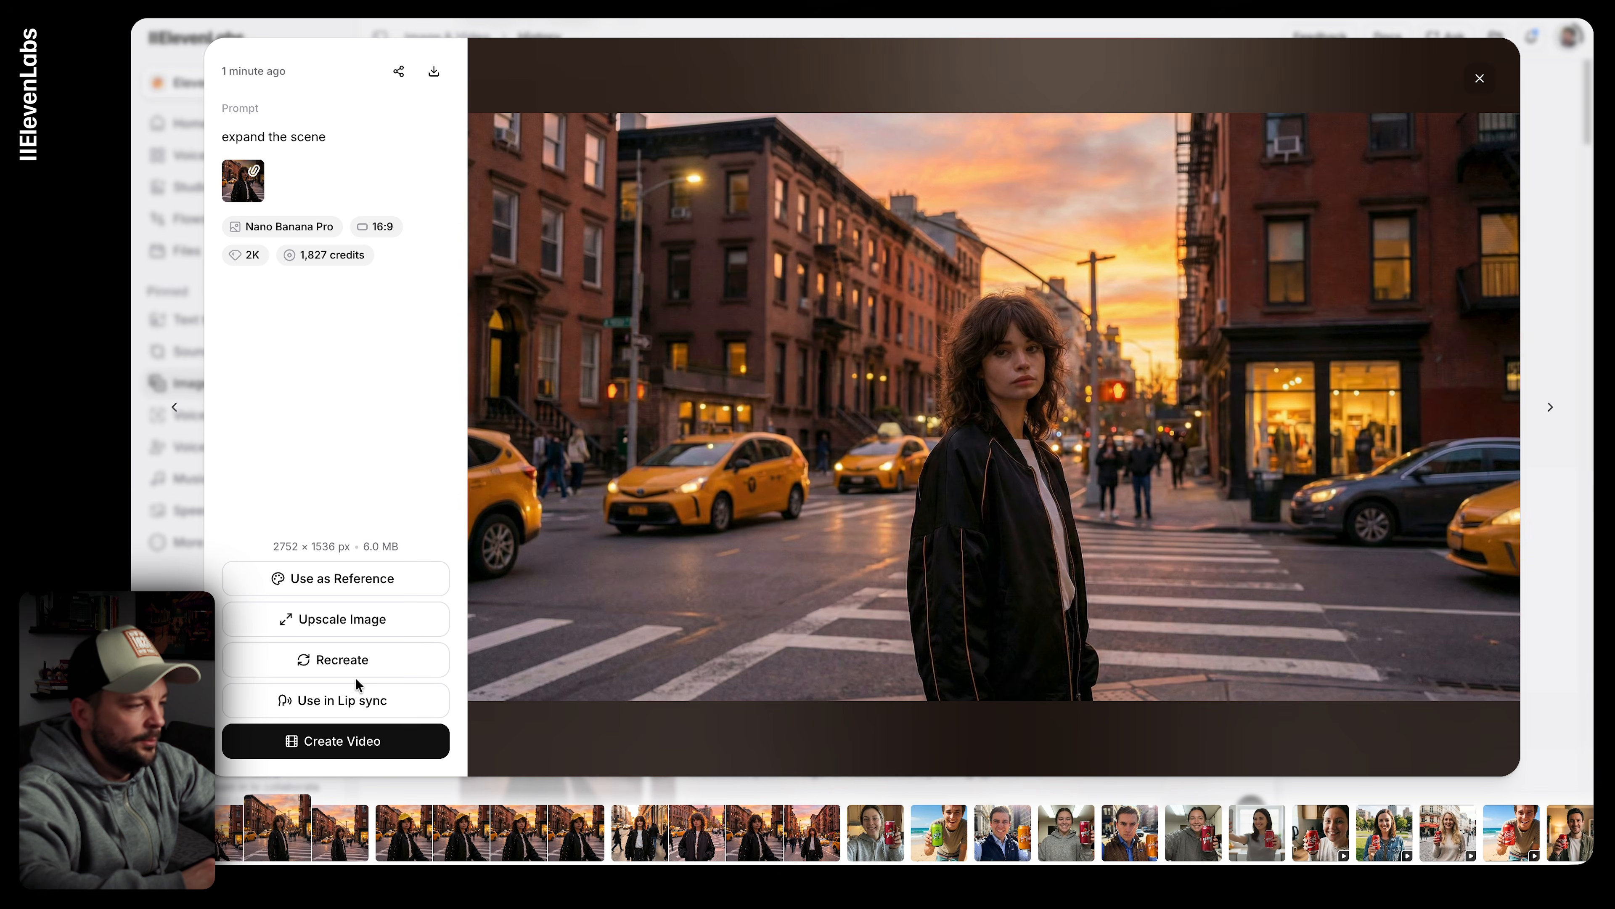
pyautogui.click(344, 595)
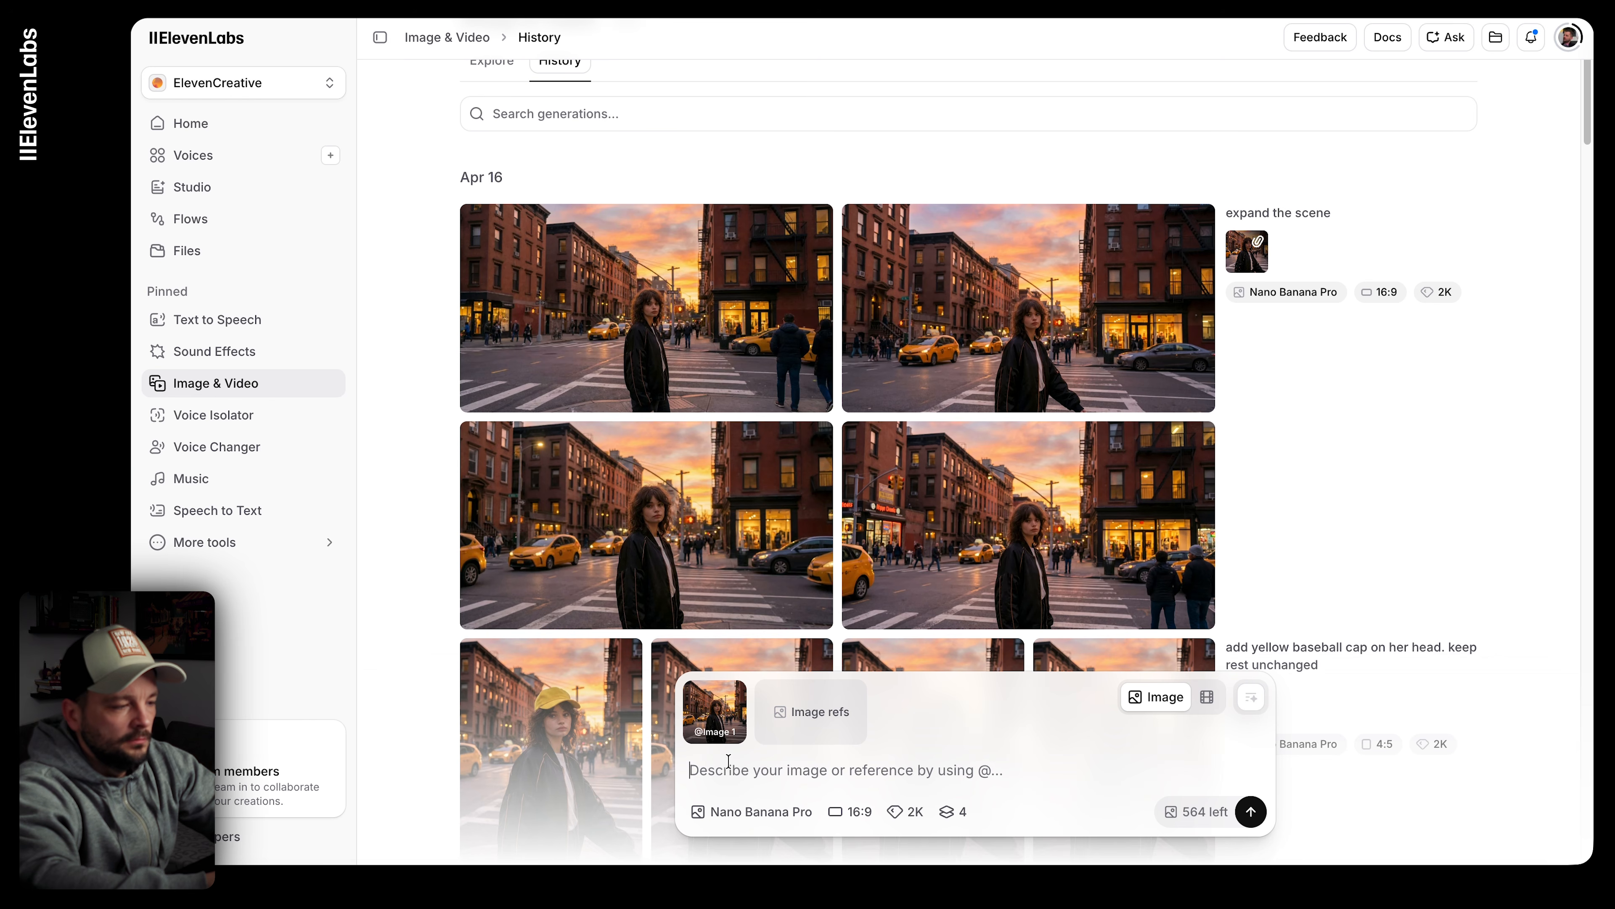
pyautogui.write('lets change @')
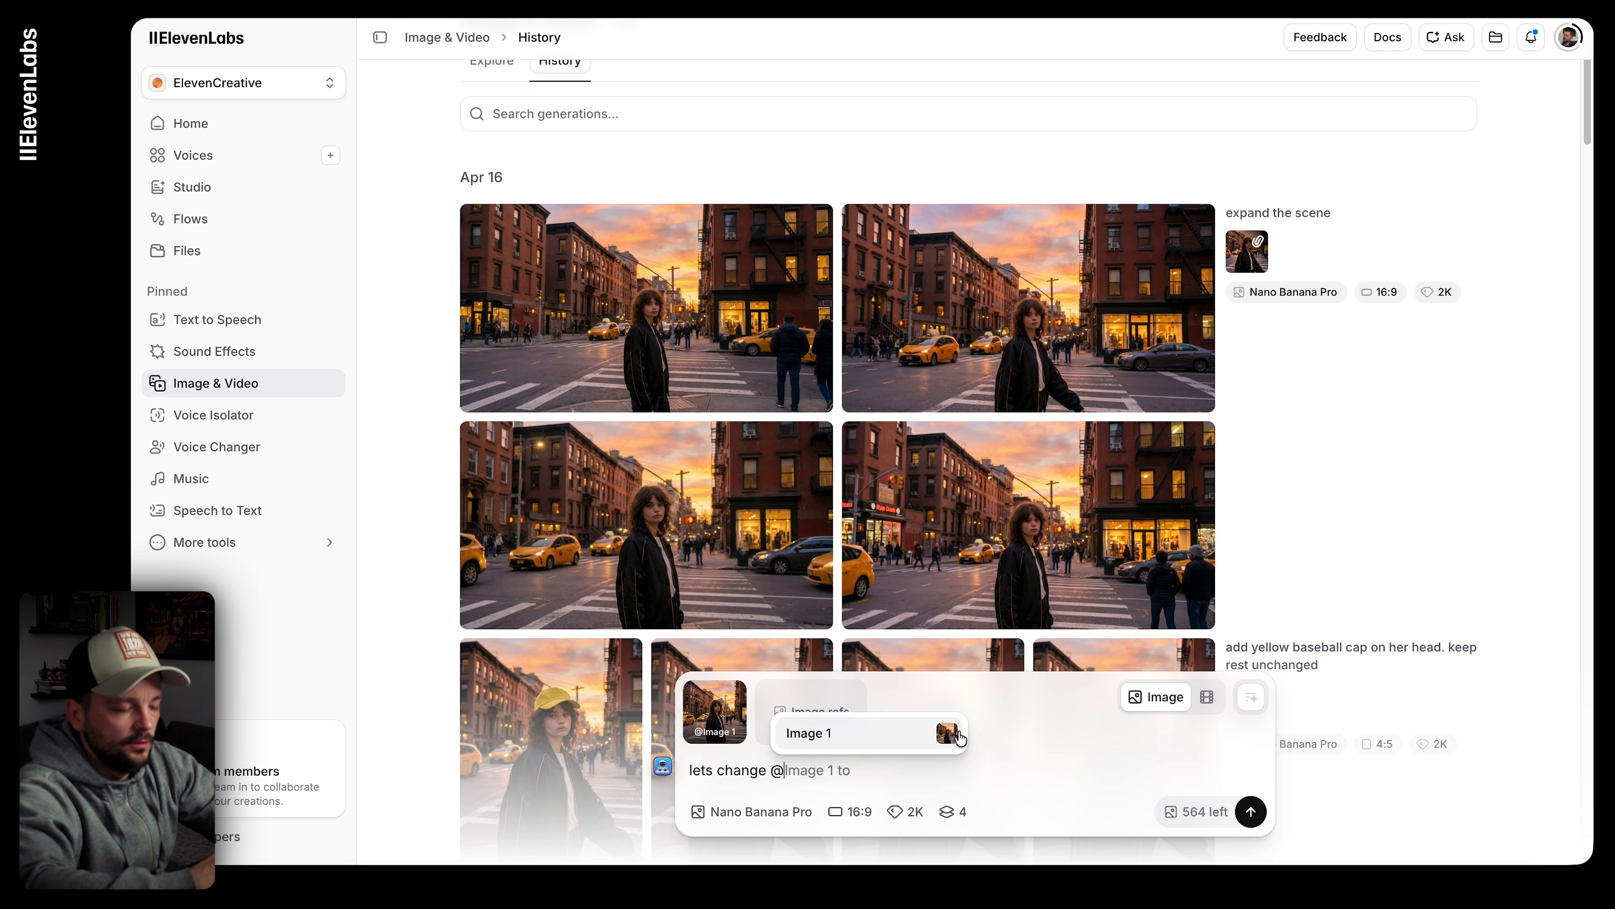
pyautogui.click(944, 732)
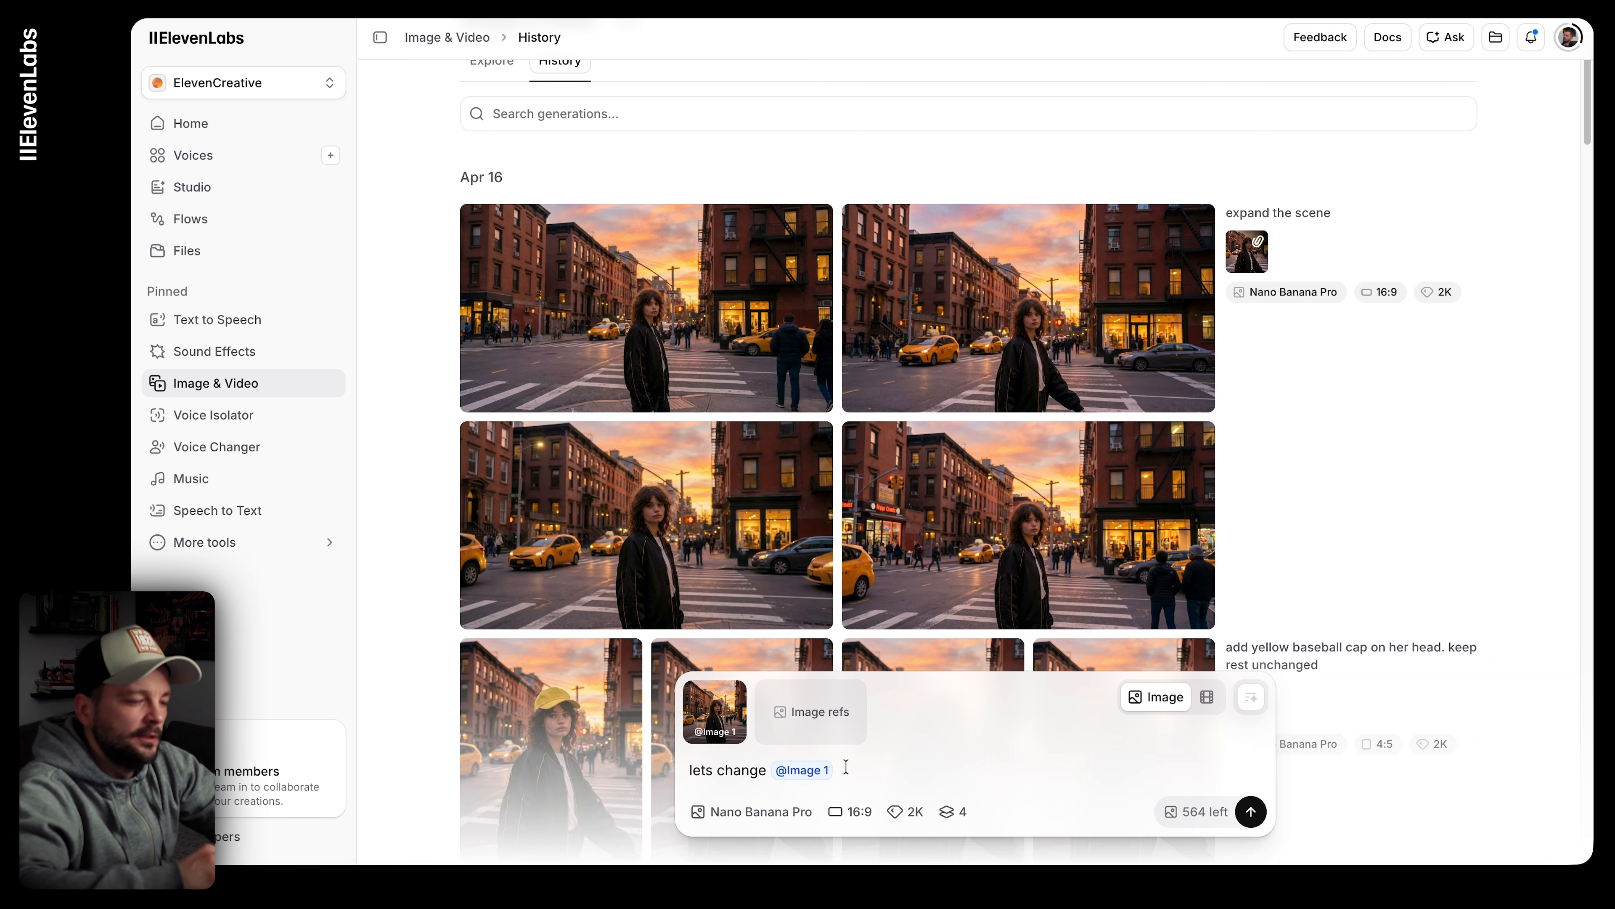
pyautogui.moveTo(712, 711)
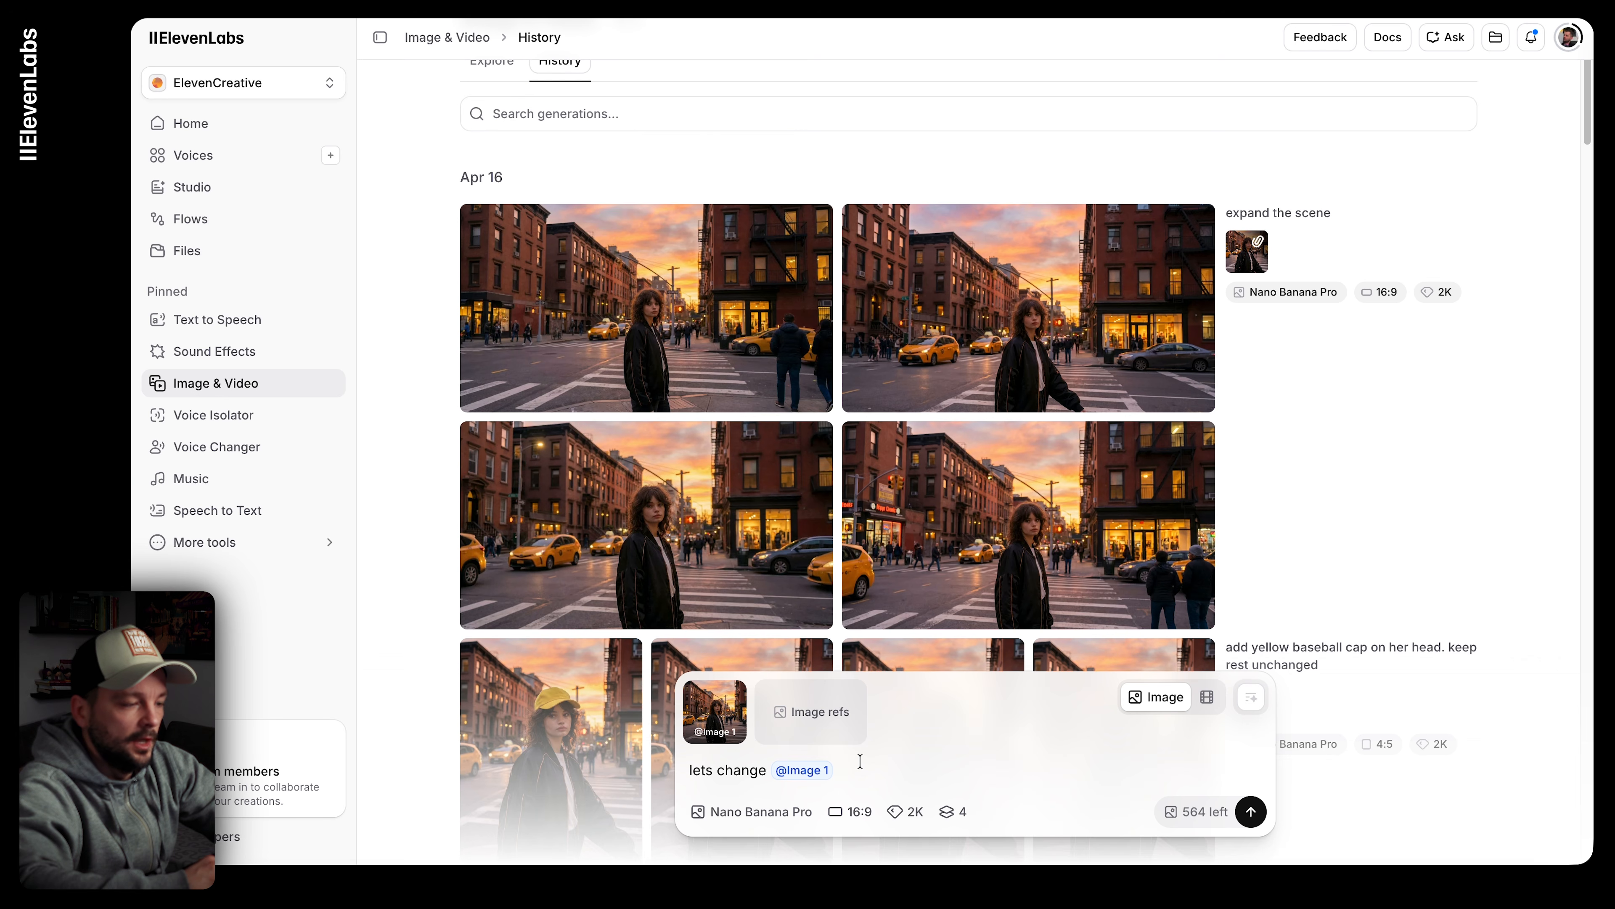
pyautogui.press('super+a')
pyautogui.press('BackSpace')
pyautogui.click(737, 693)
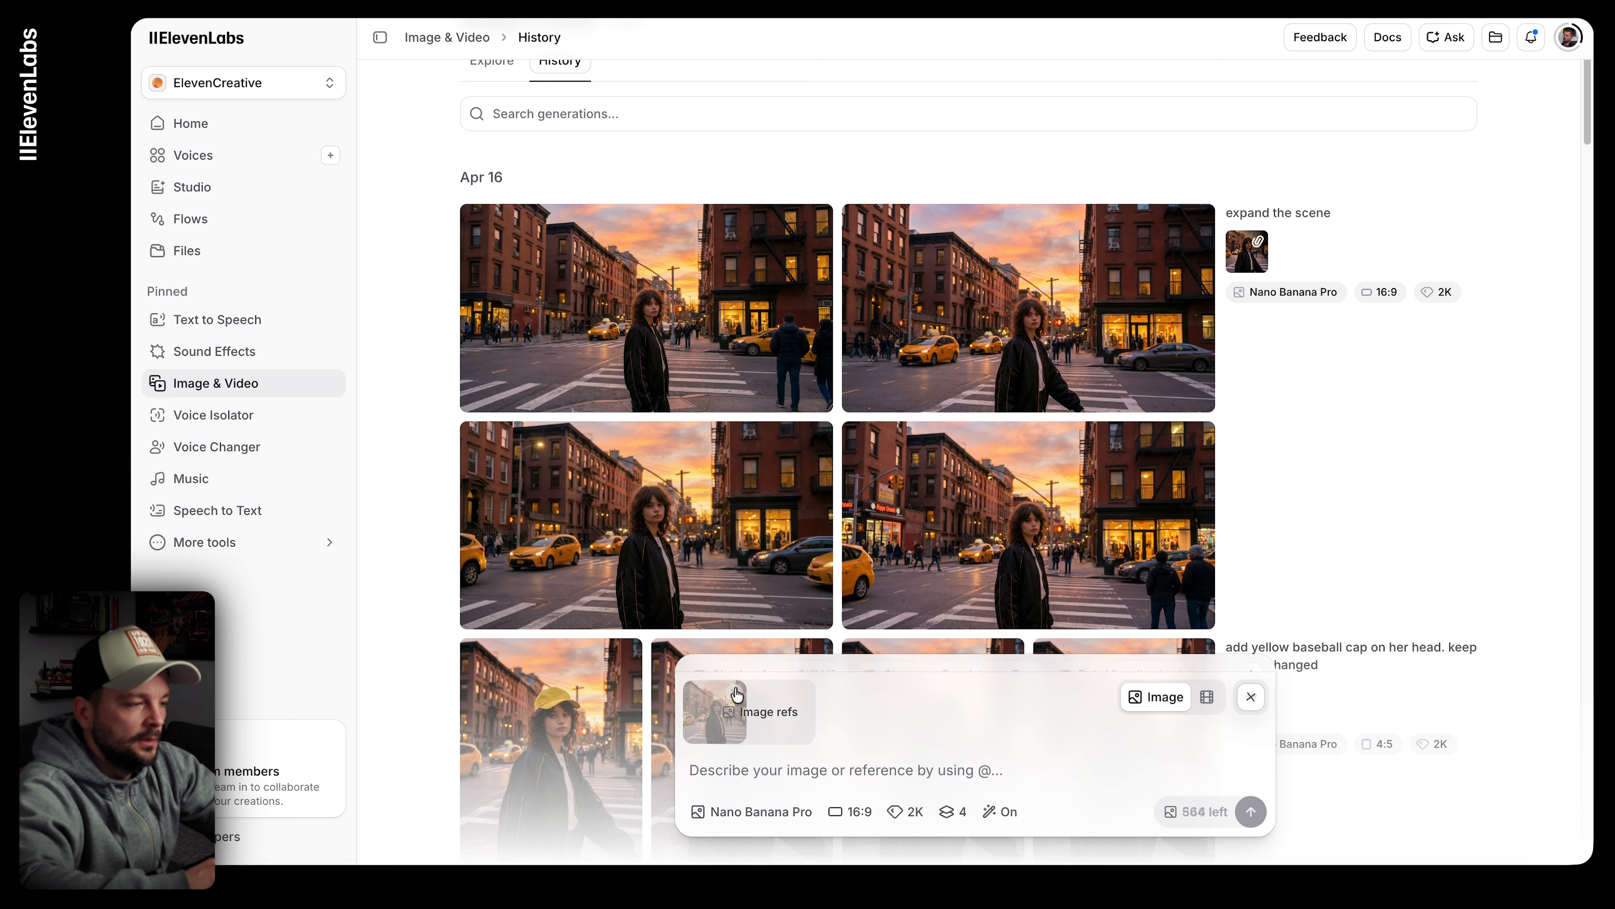
# Step: Compare the expanded scene images at full size and start a video from the second one
pyautogui.click(665, 346)
pyautogui.press('Right')
pyautogui.press('Right')
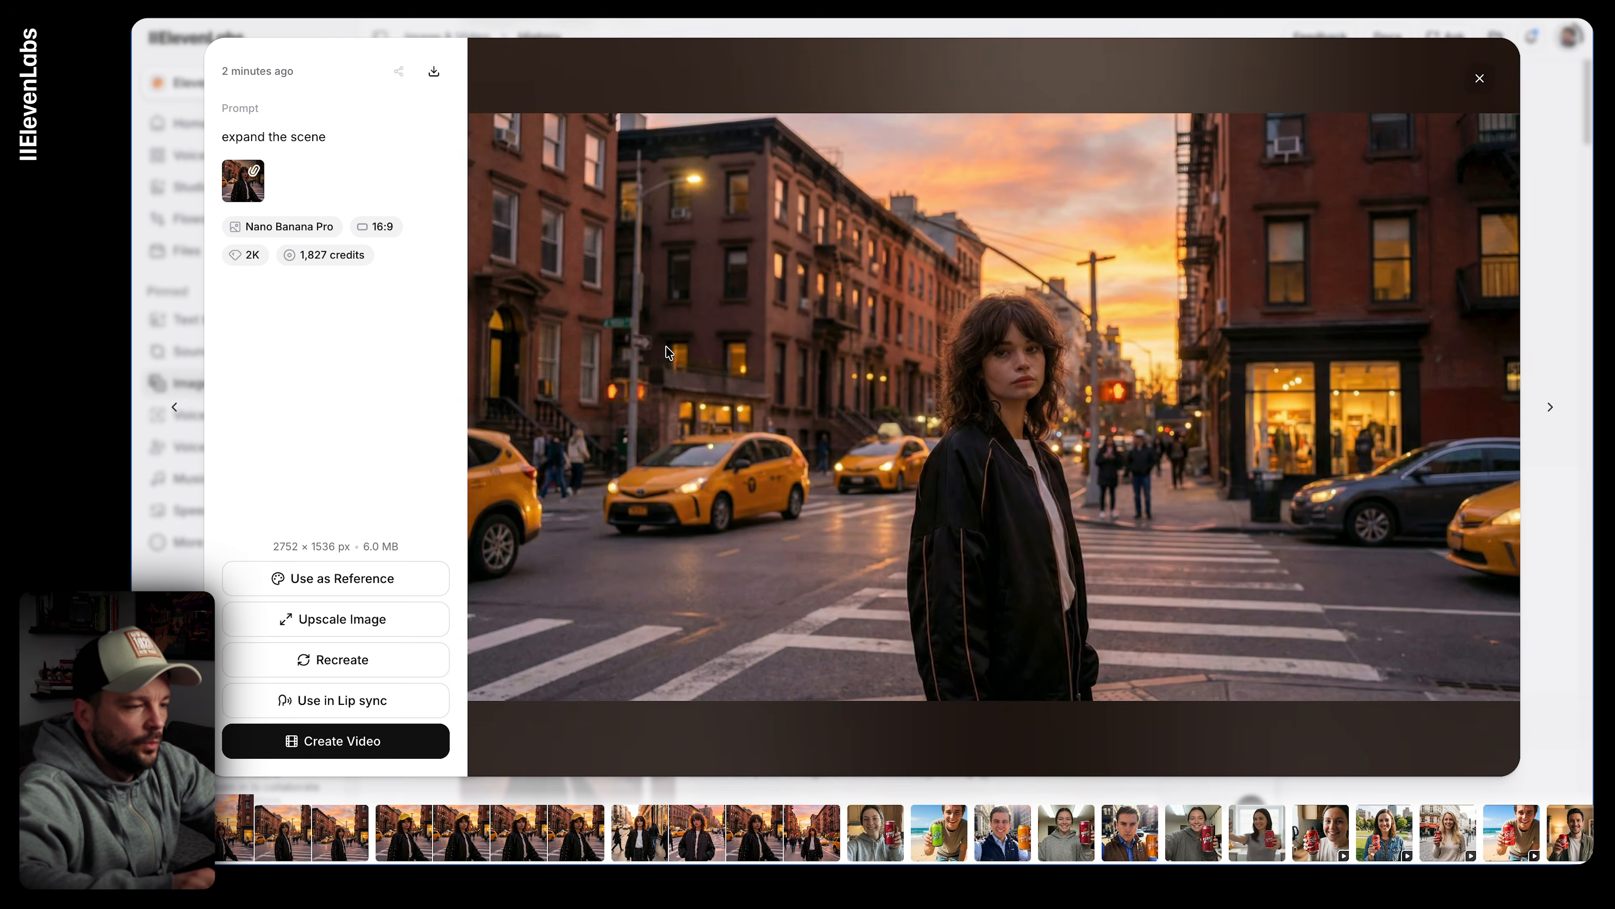
pyautogui.press('Right')
pyautogui.press('Left')
pyautogui.press('Left')
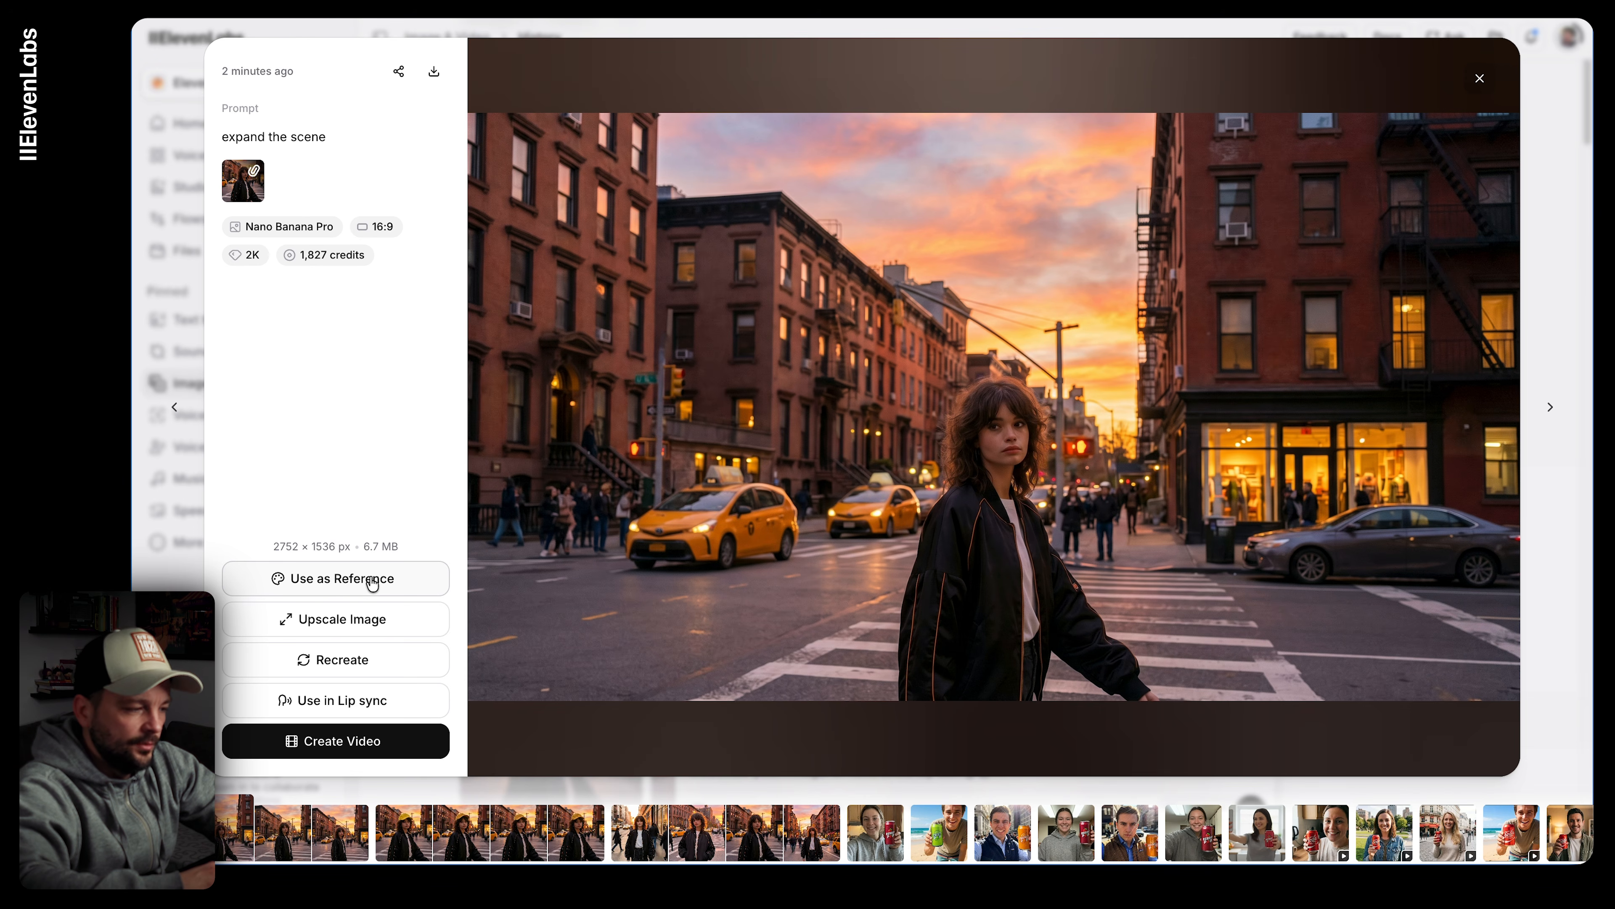
pyautogui.click(376, 749)
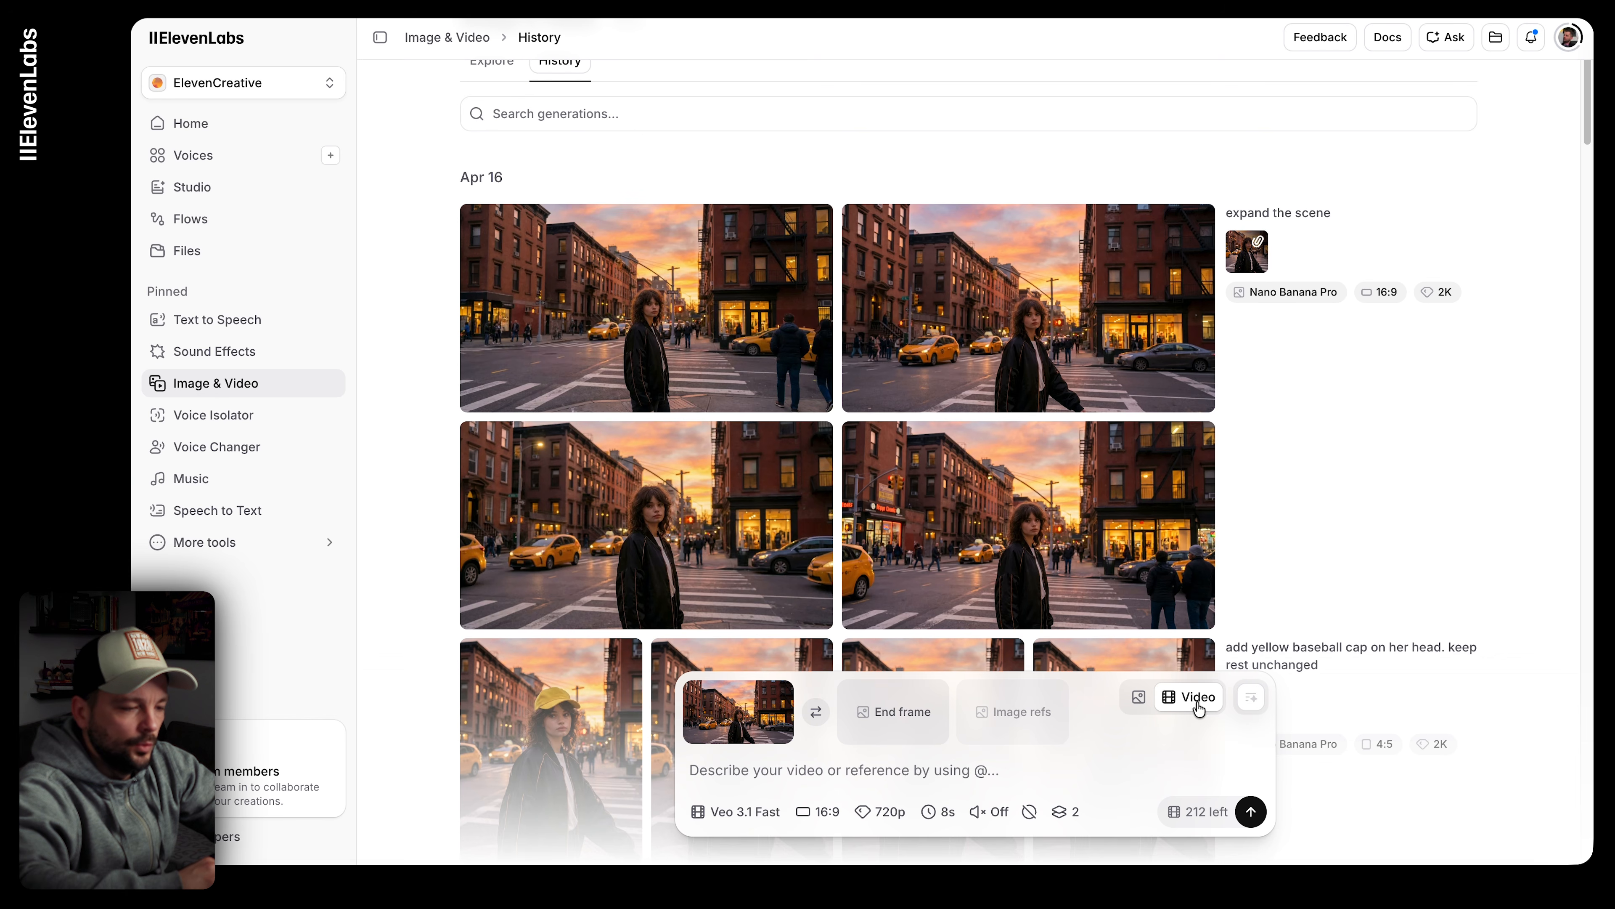
# Step: Enter the video prompt "Woman walking down the street and looking around."
pyautogui.moveTo(732, 733)
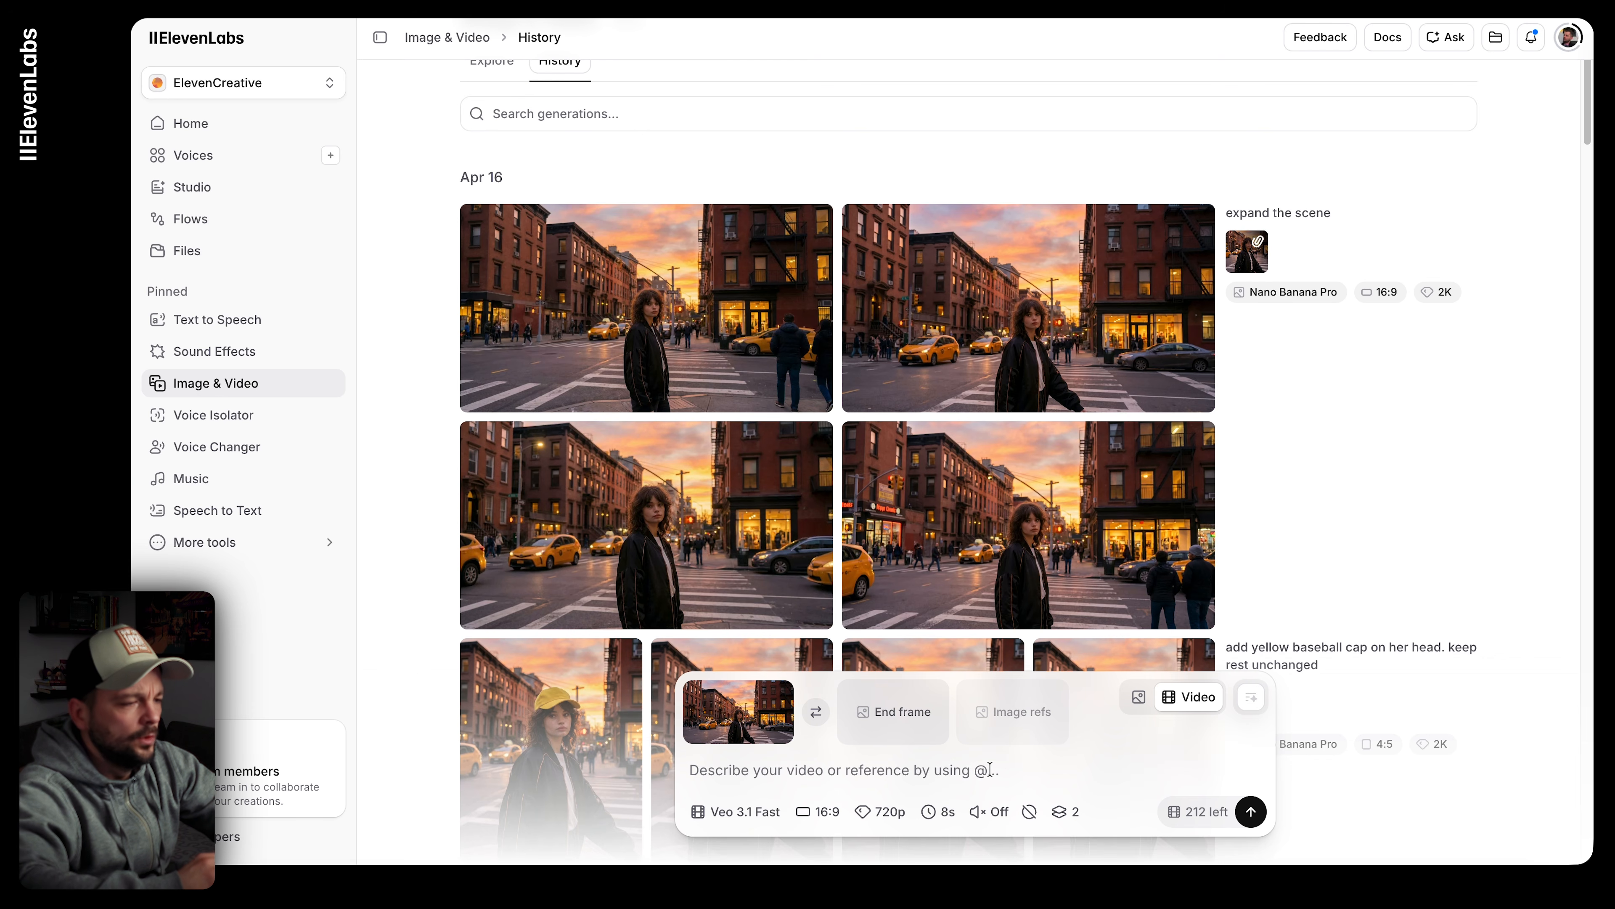
pyautogui.moveTo(843, 498)
pyautogui.scroll(-1, 852, 528)
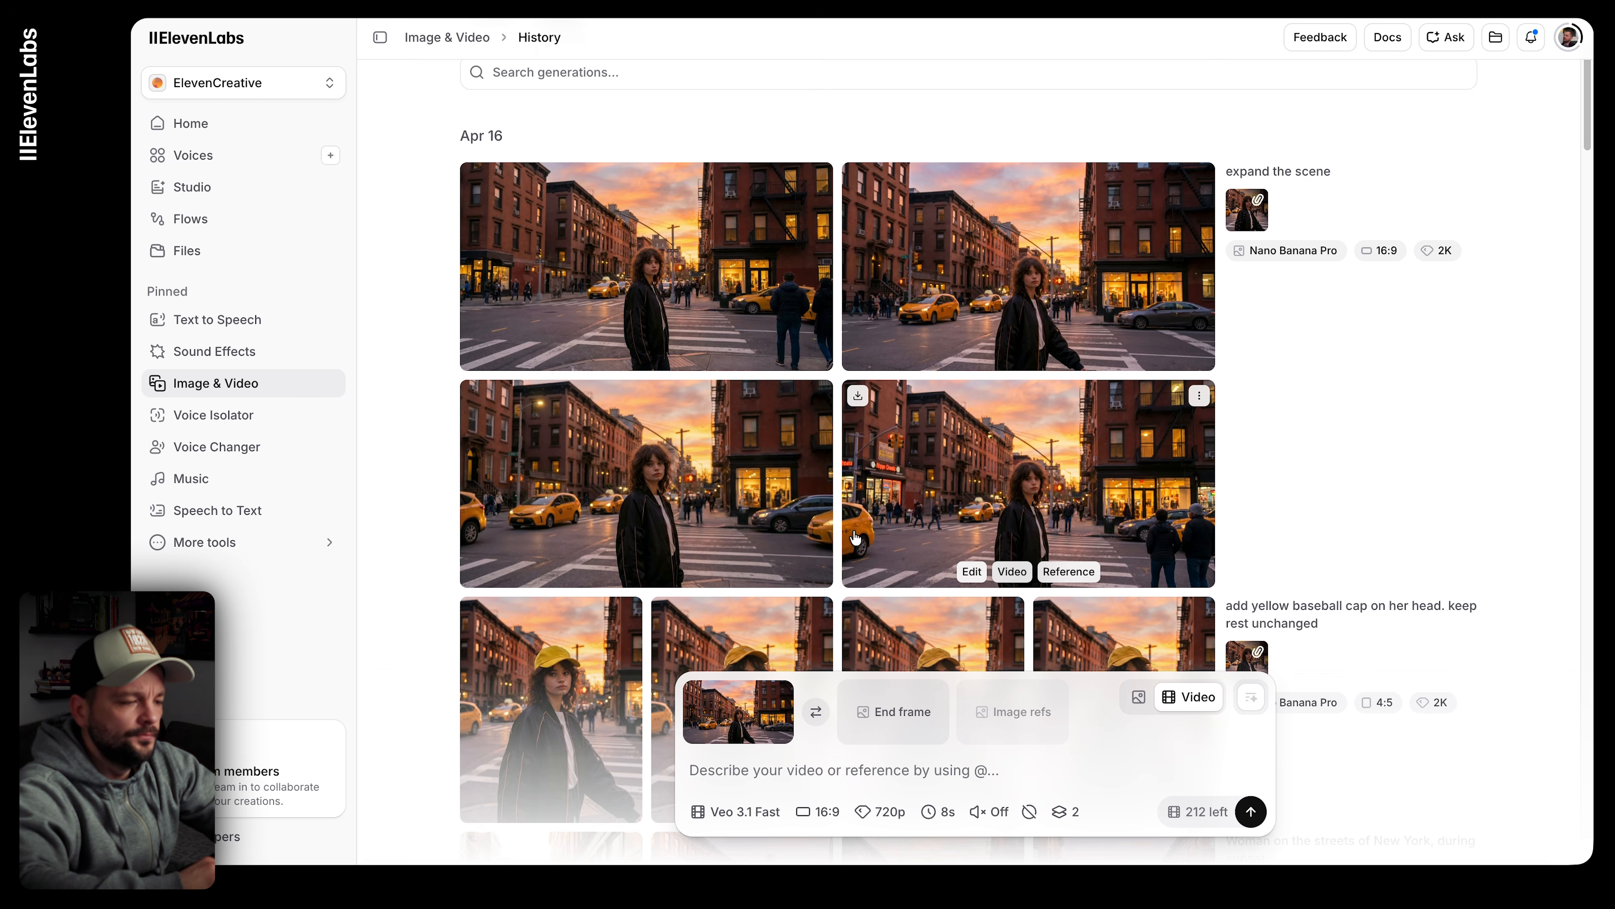
pyautogui.scroll(1, 856, 537)
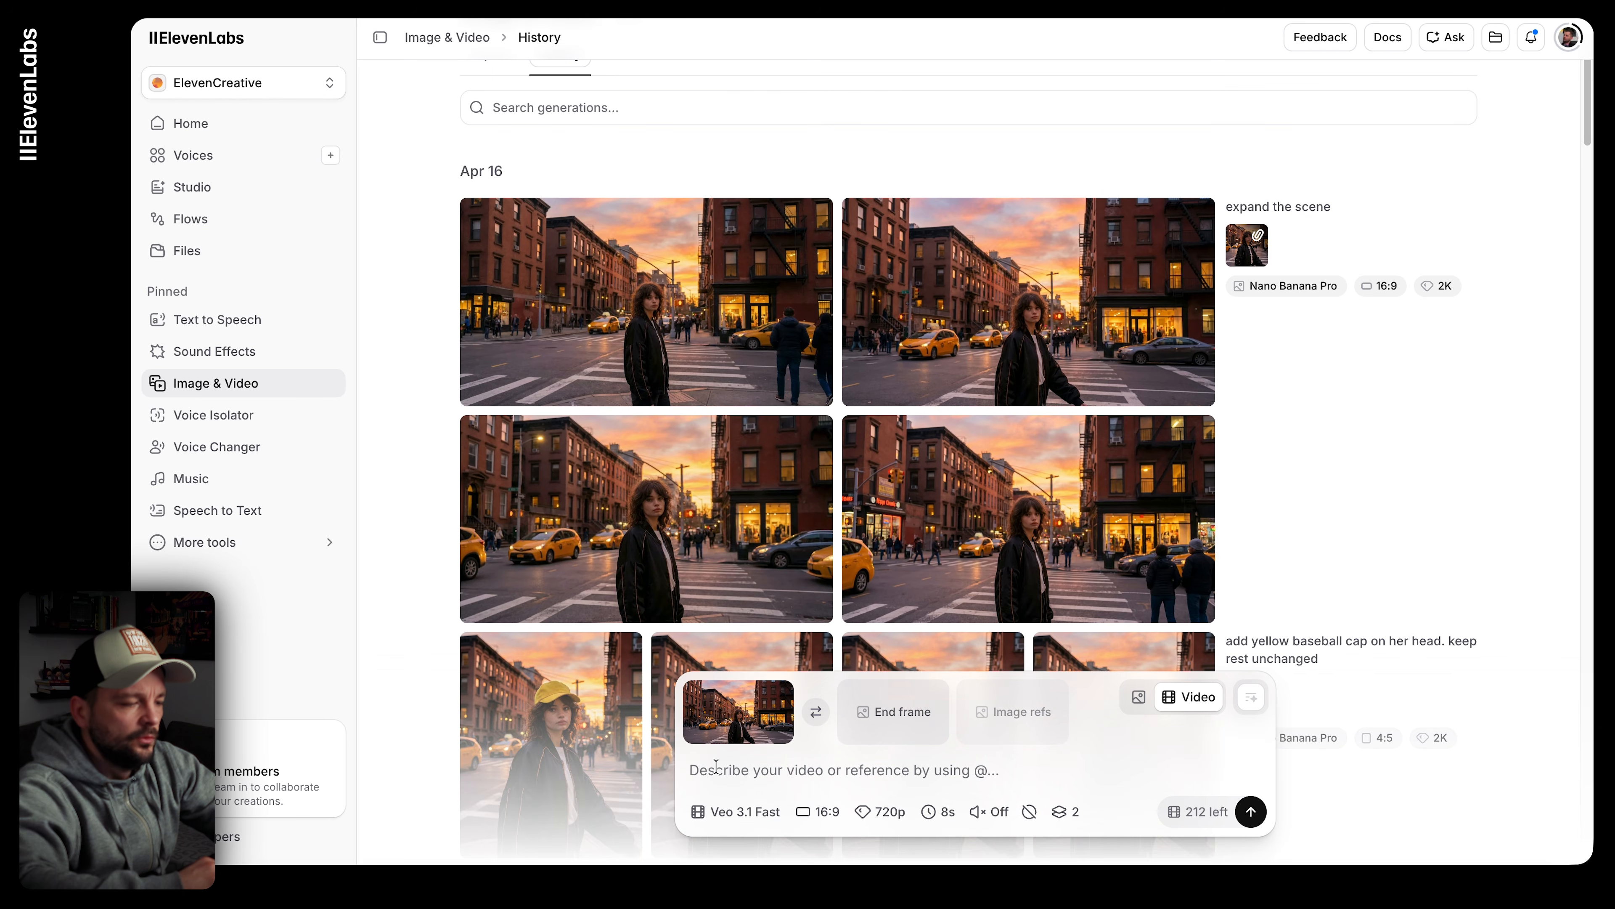
pyautogui.write('Woman w')
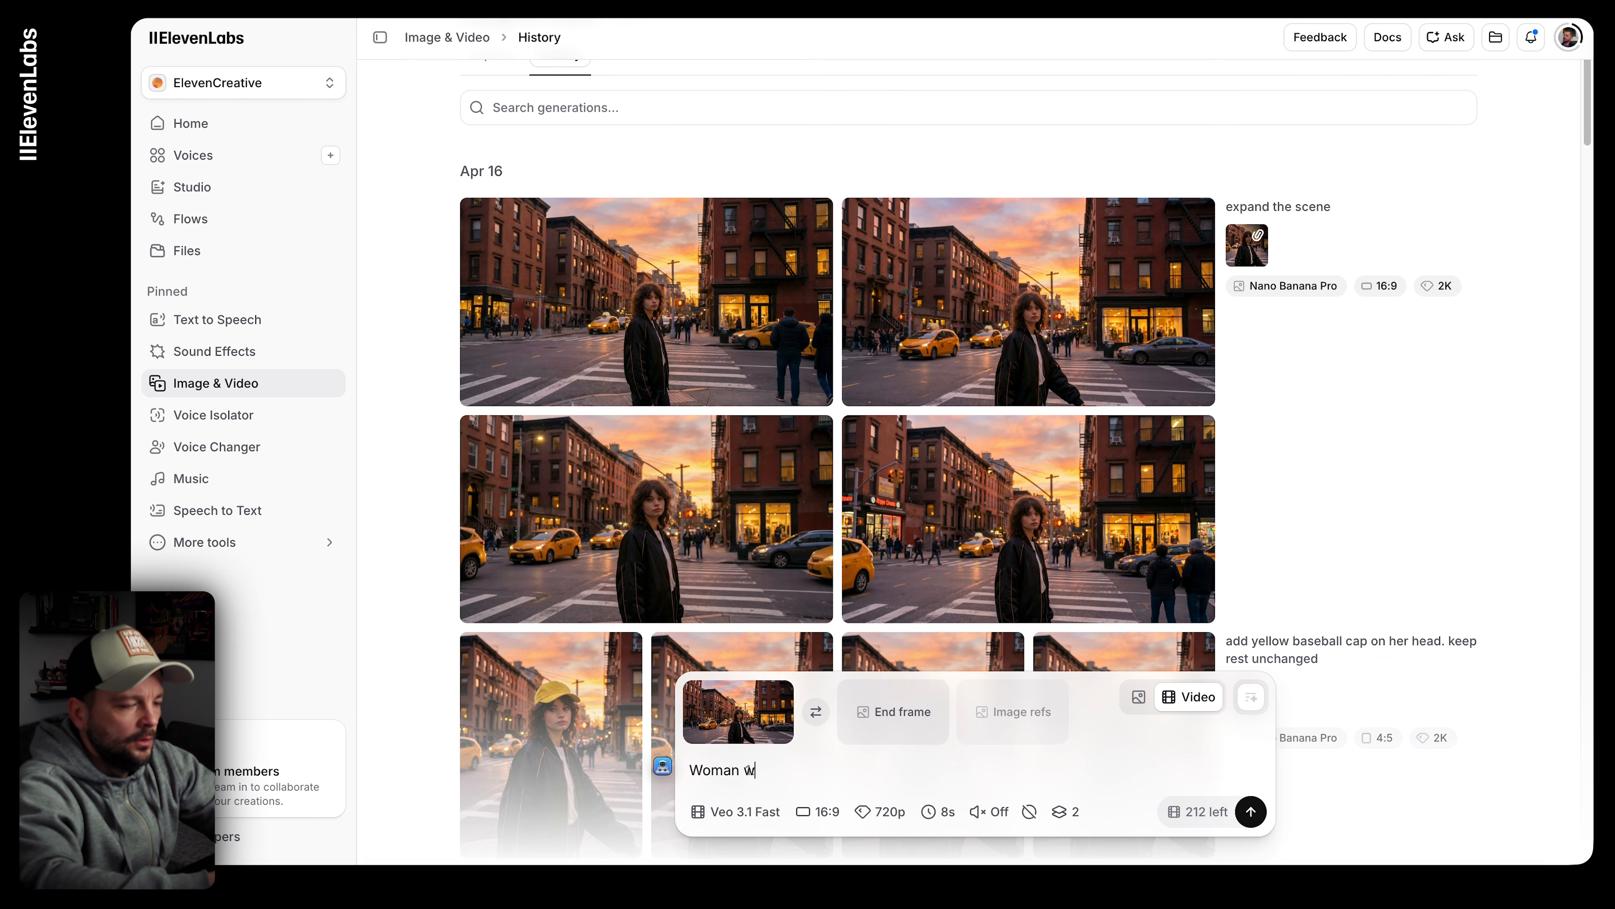
pyautogui.write('alking down')
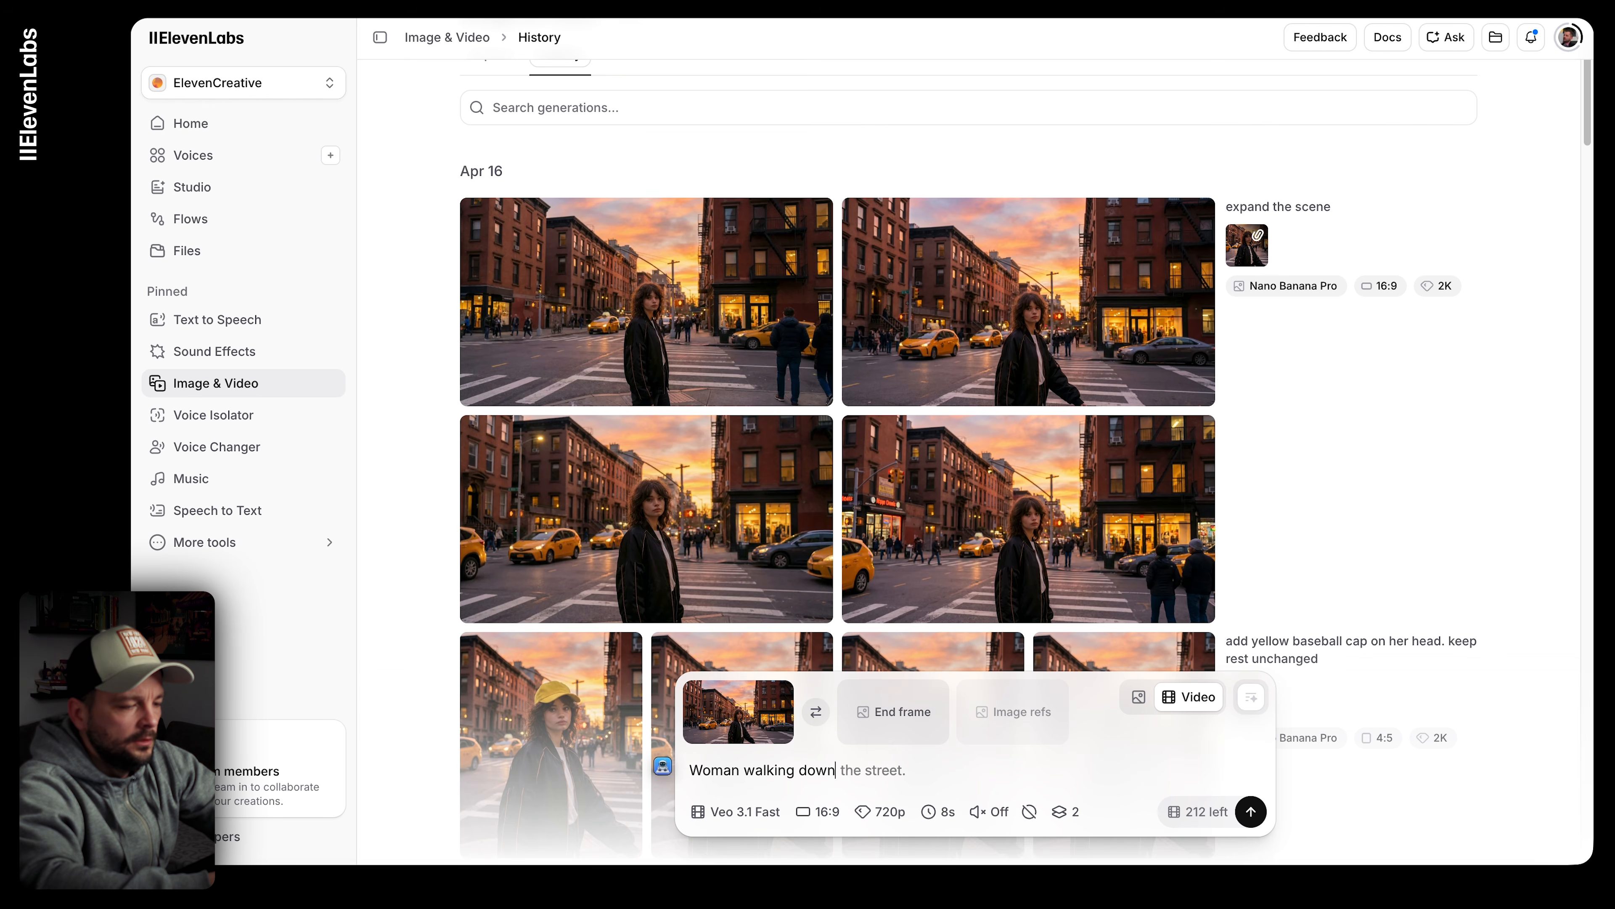
pyautogui.write(' the street and lo')
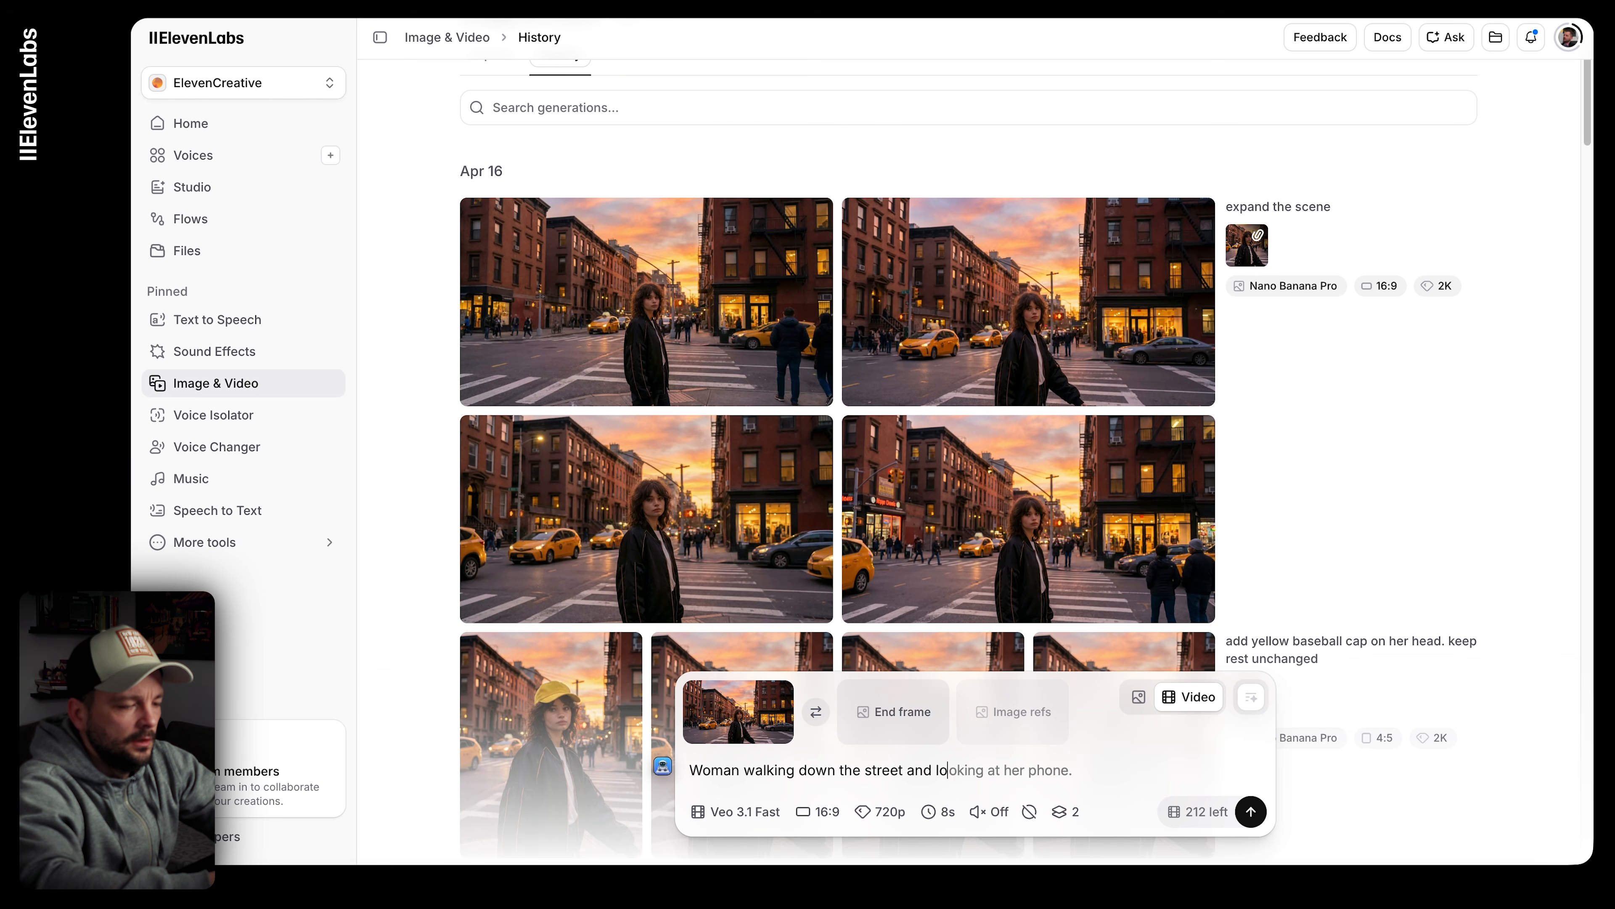
pyautogui.write('oking around.')
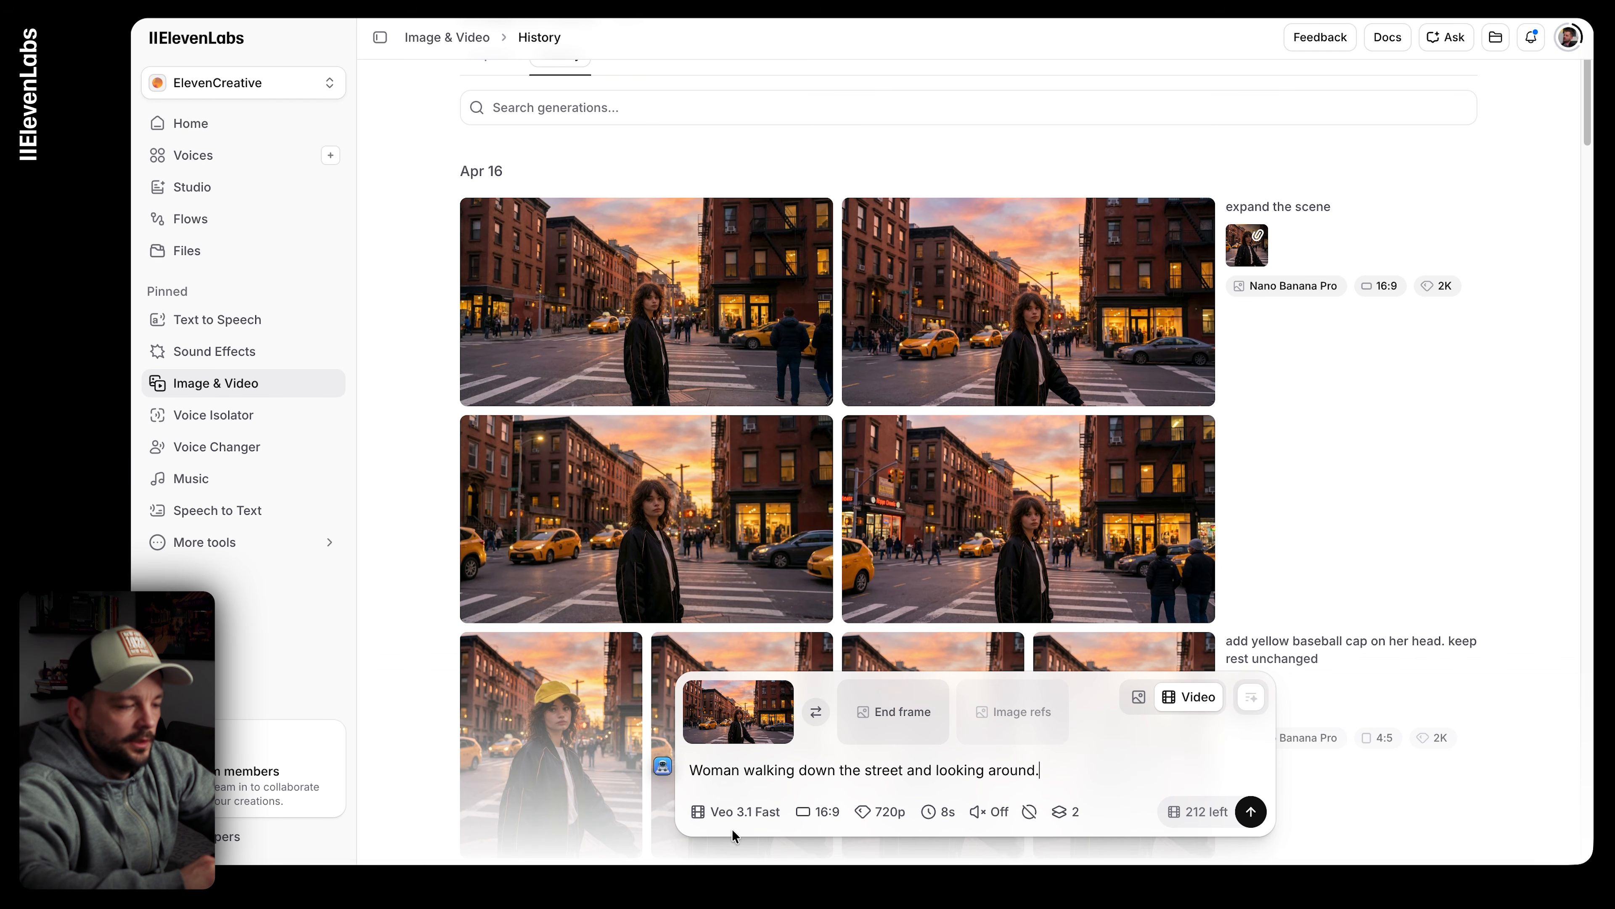
# Step: Look through the available video models and choose Seedance 2.0 Fast
pyautogui.click(741, 811)
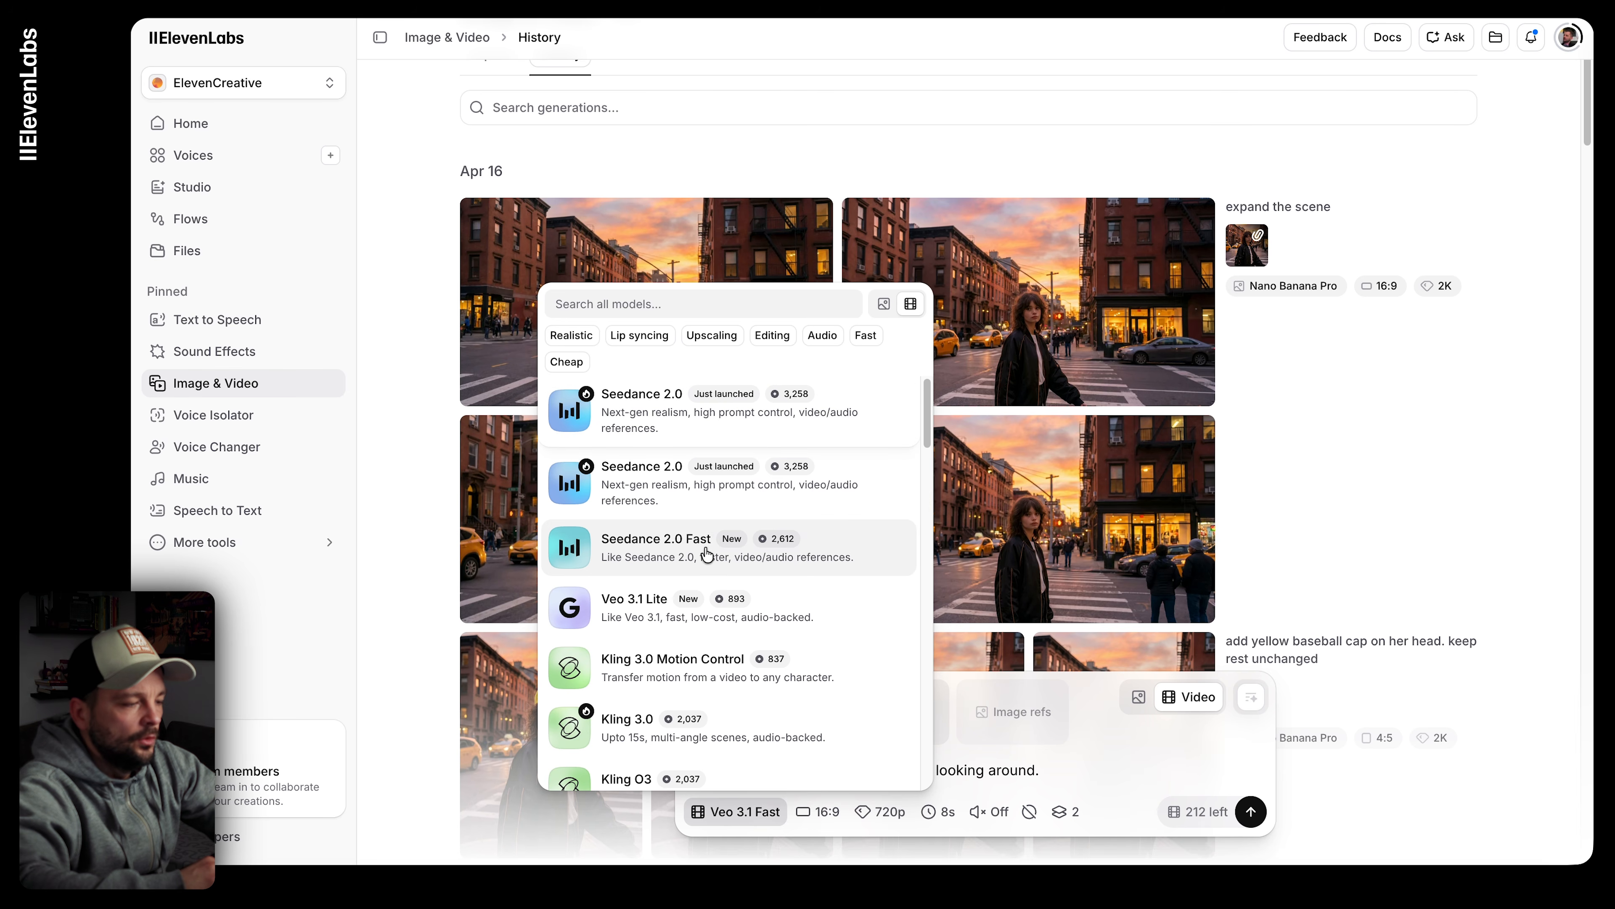
pyautogui.scroll(-3, 681, 605)
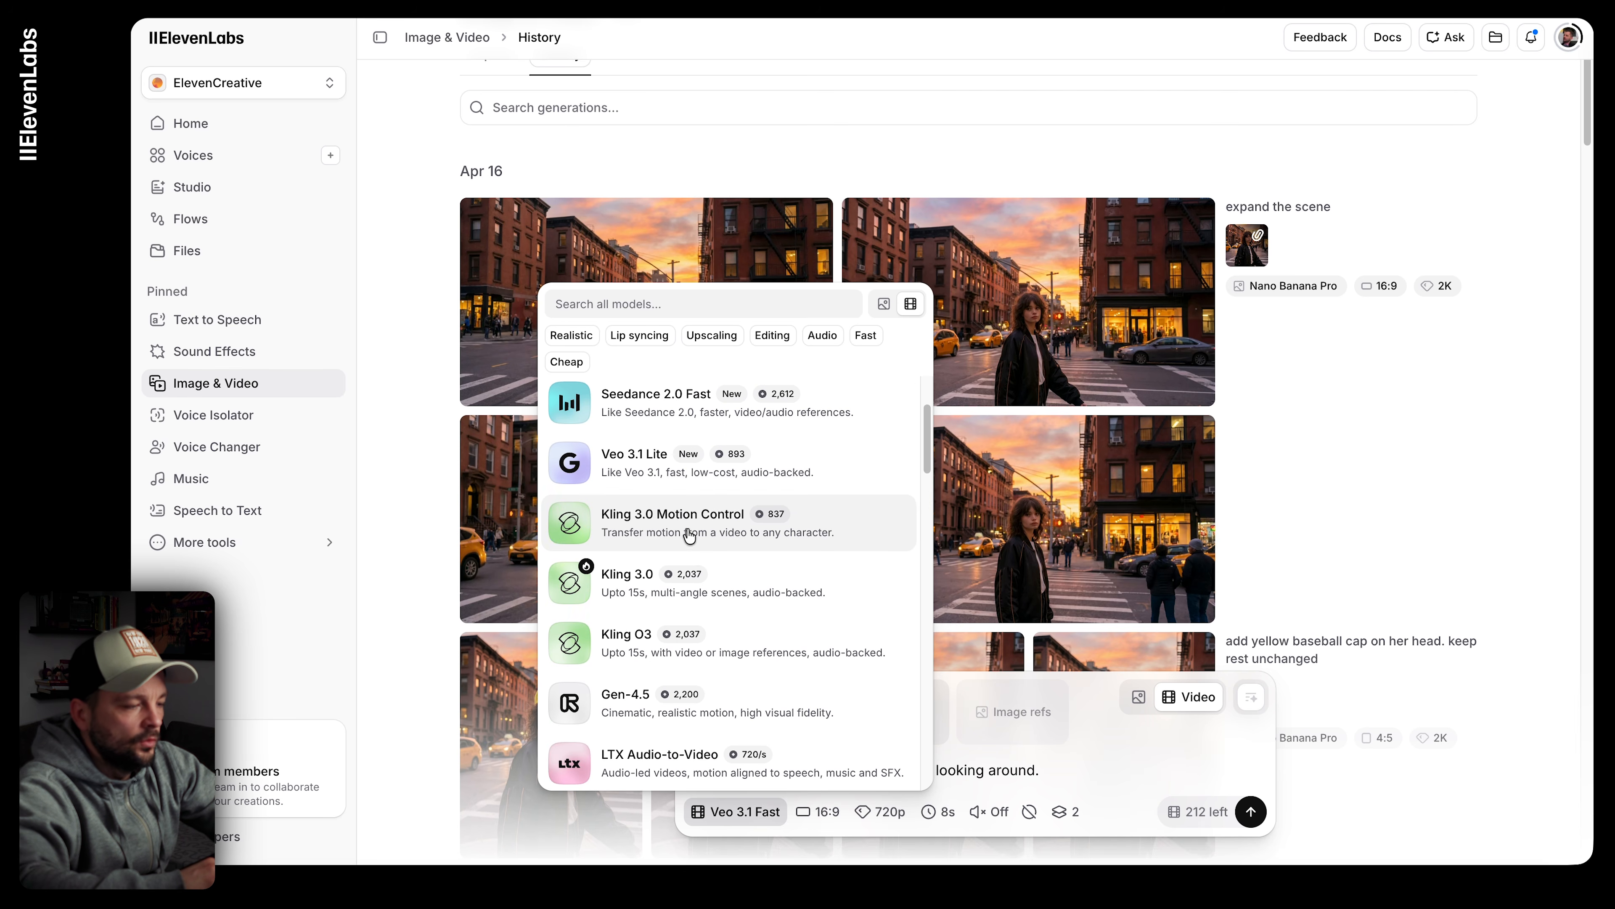
pyautogui.scroll(-1, 681, 605)
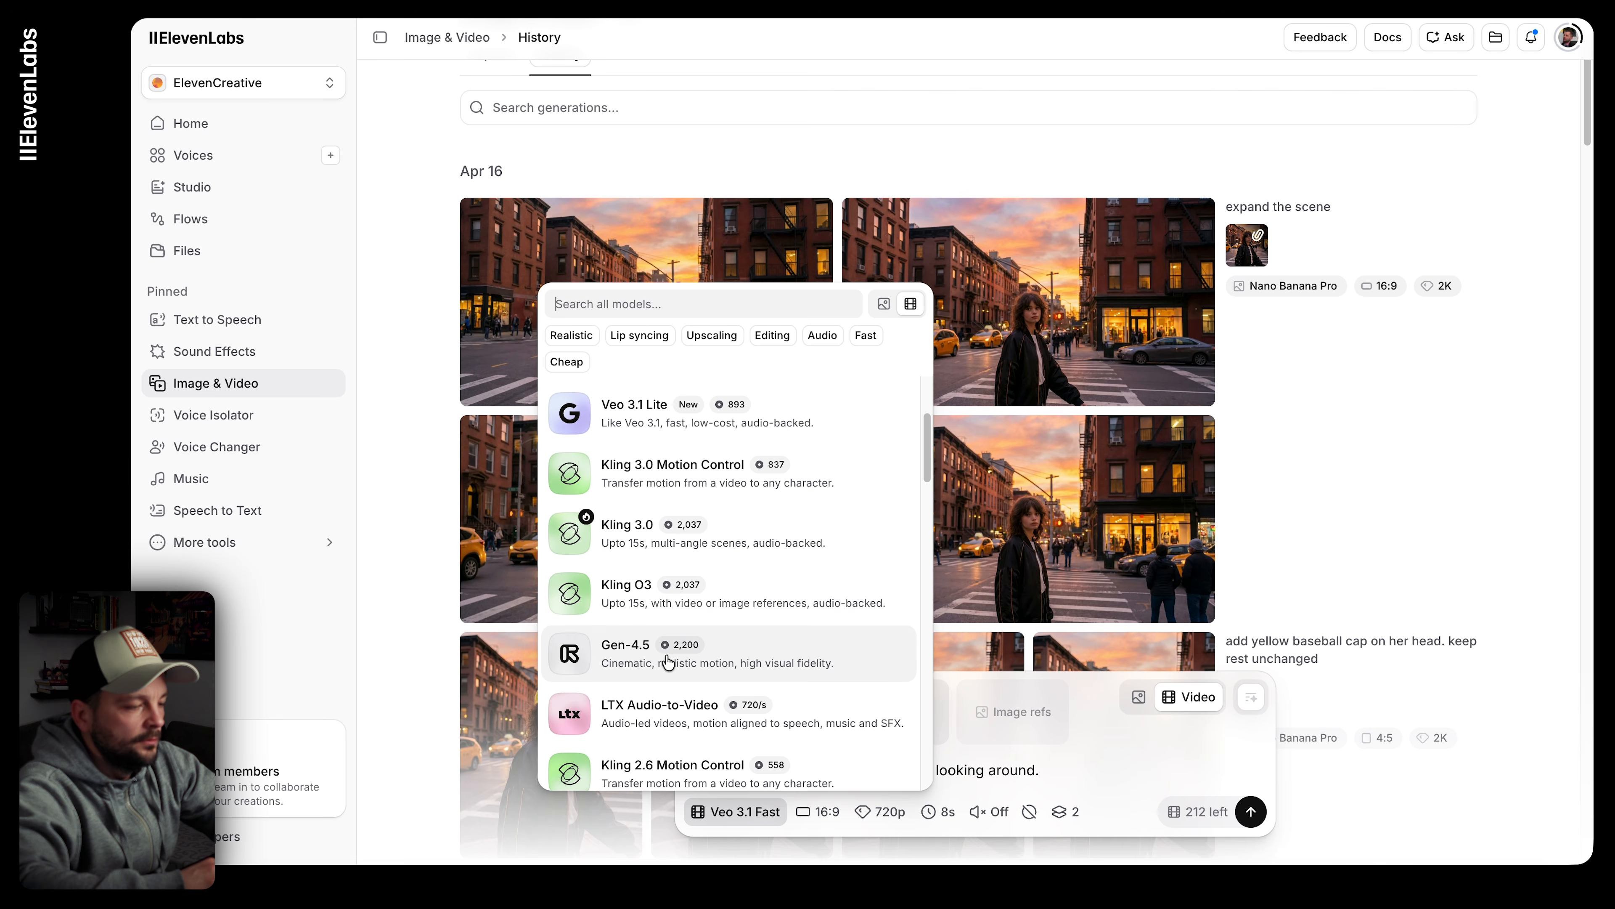
pyautogui.scroll(-10, 725, 674)
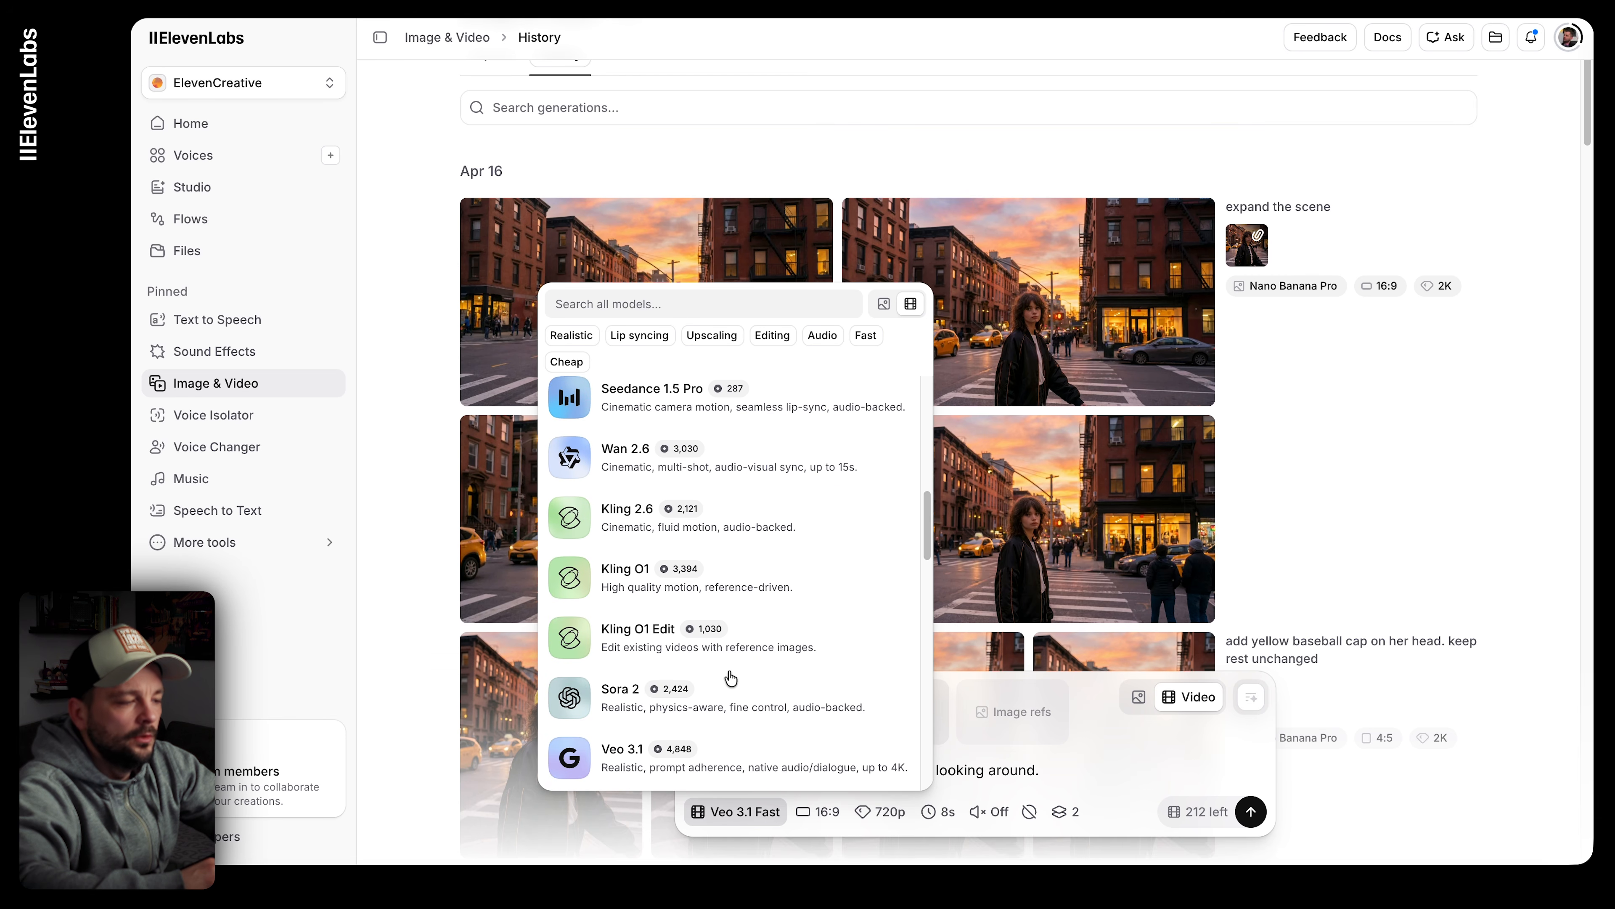
pyautogui.scroll(12, 731, 679)
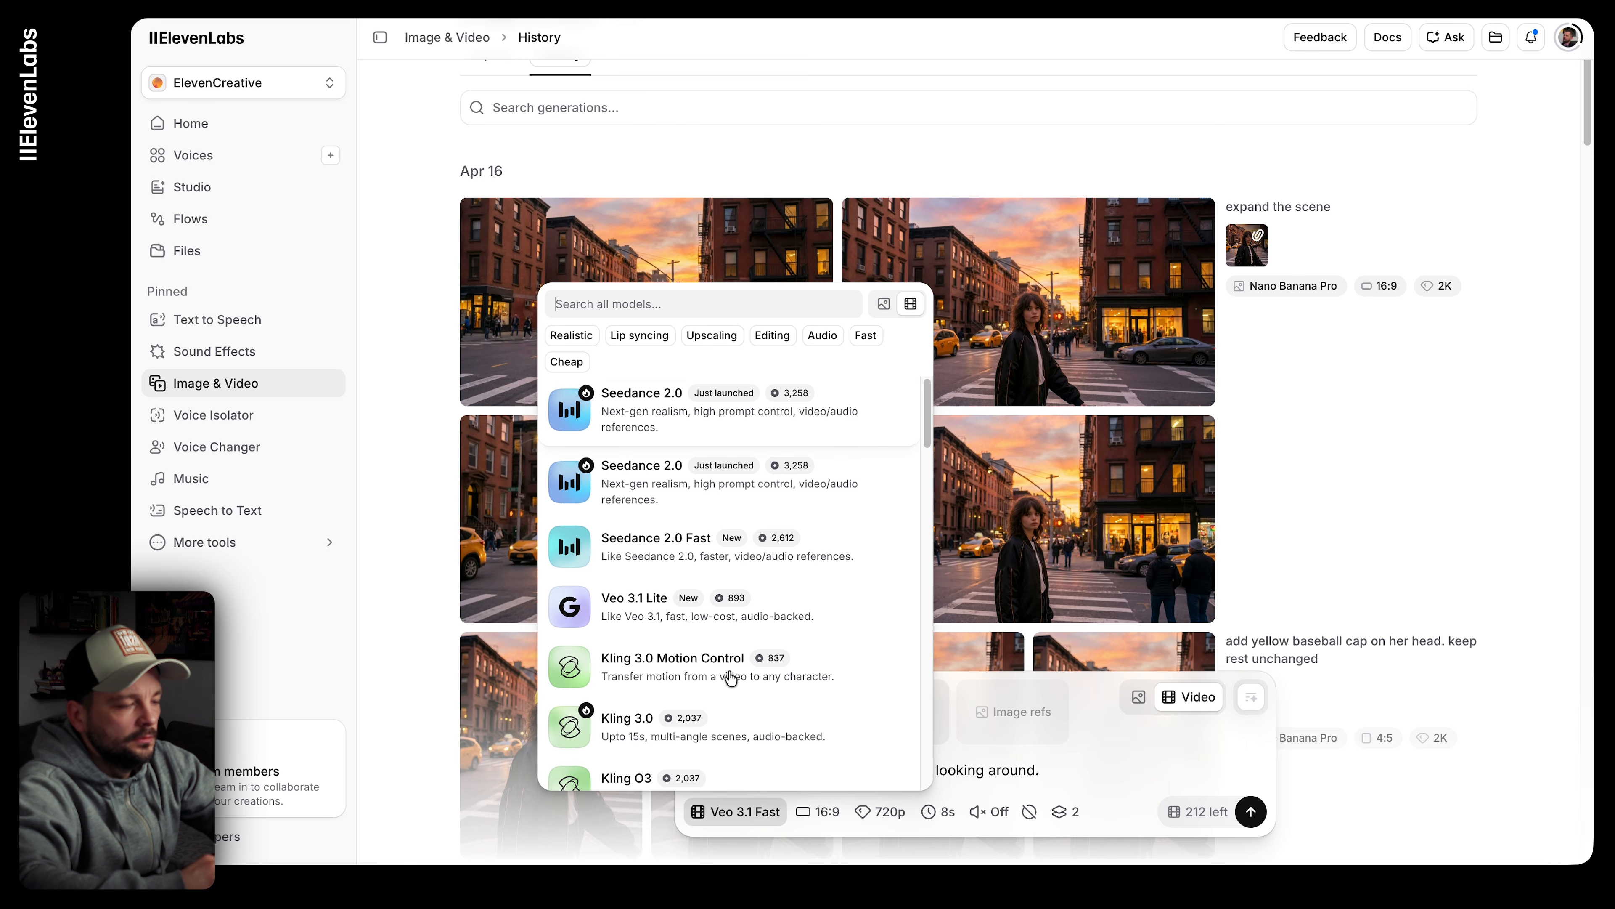
pyautogui.scroll(-3, 731, 676)
pyautogui.scroll(3, 731, 676)
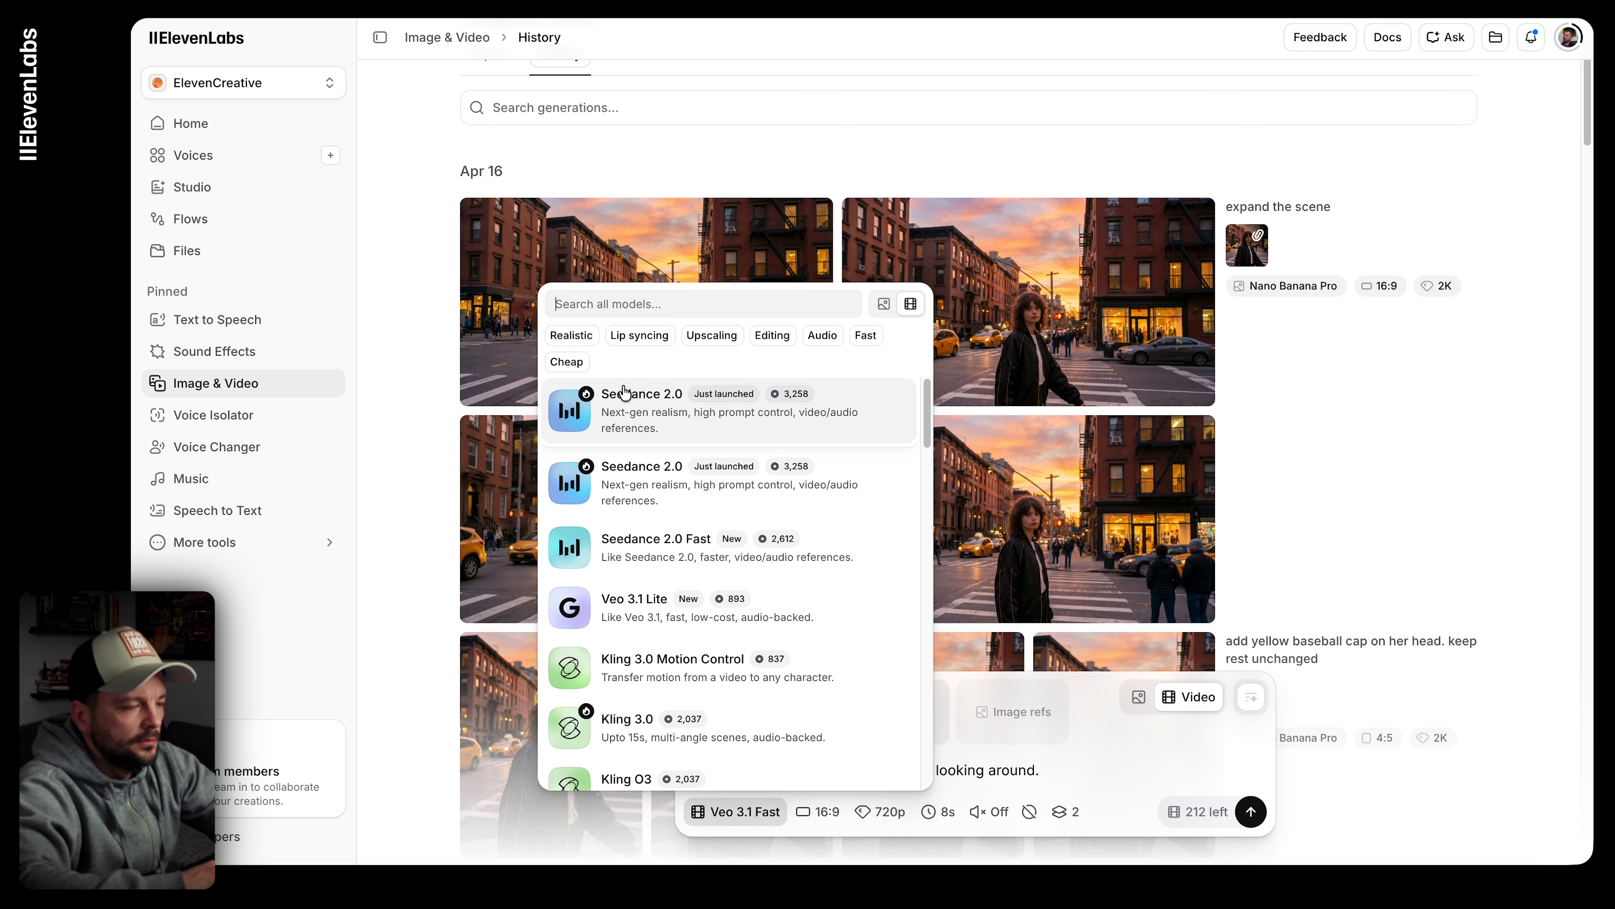
pyautogui.click(668, 560)
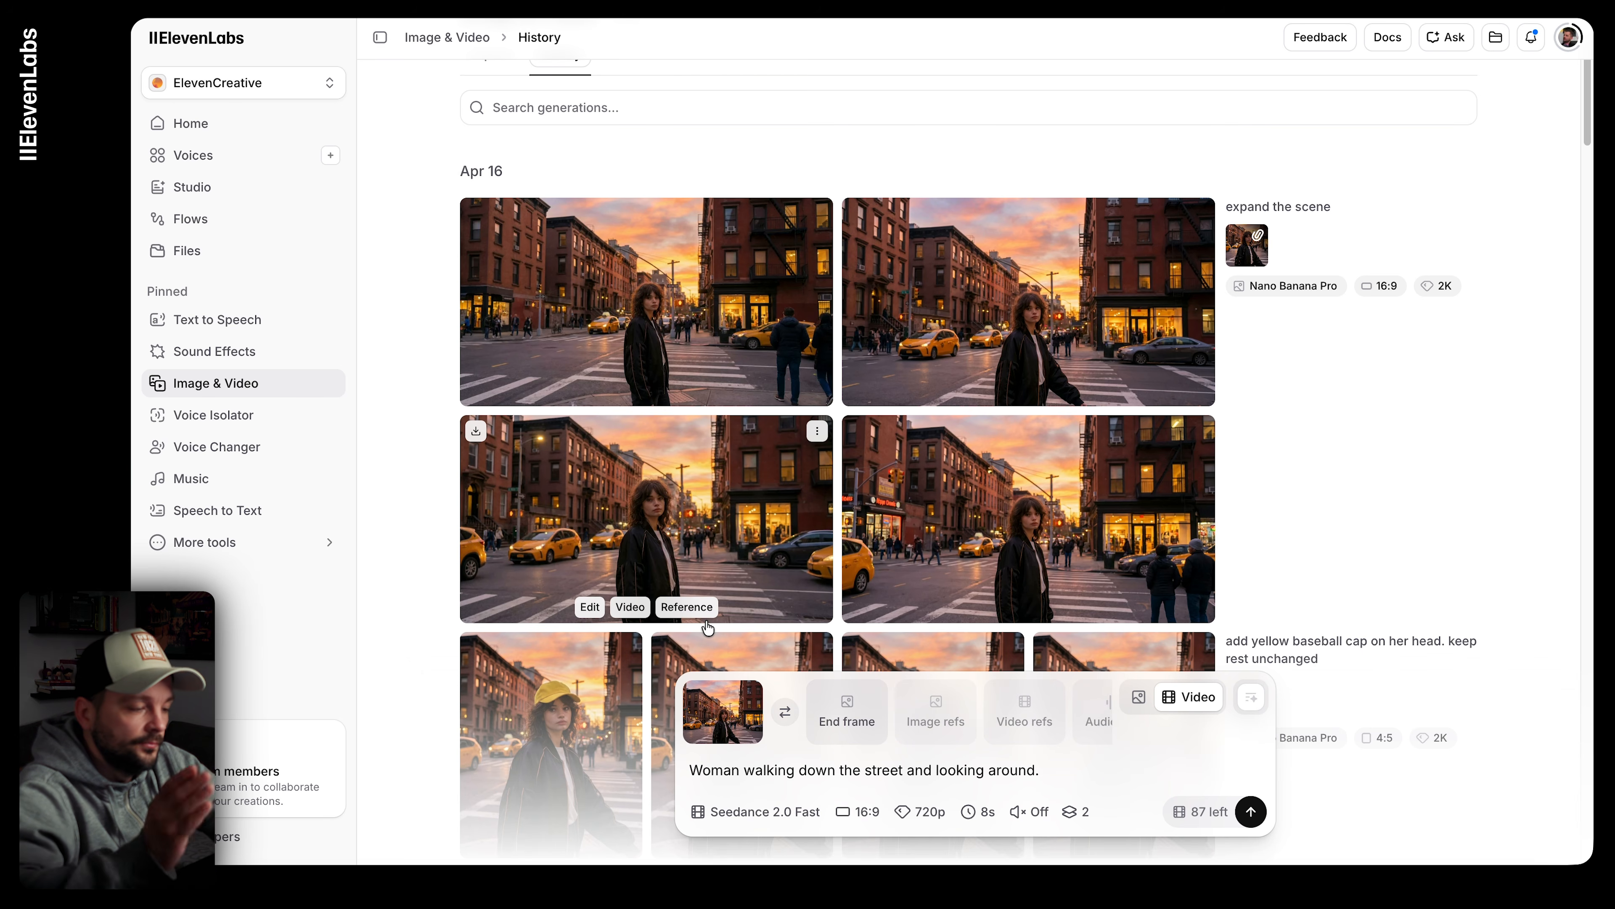
# Step: Keep the video at 16:9 and 720p, and set its duration to 5s
pyautogui.click(861, 813)
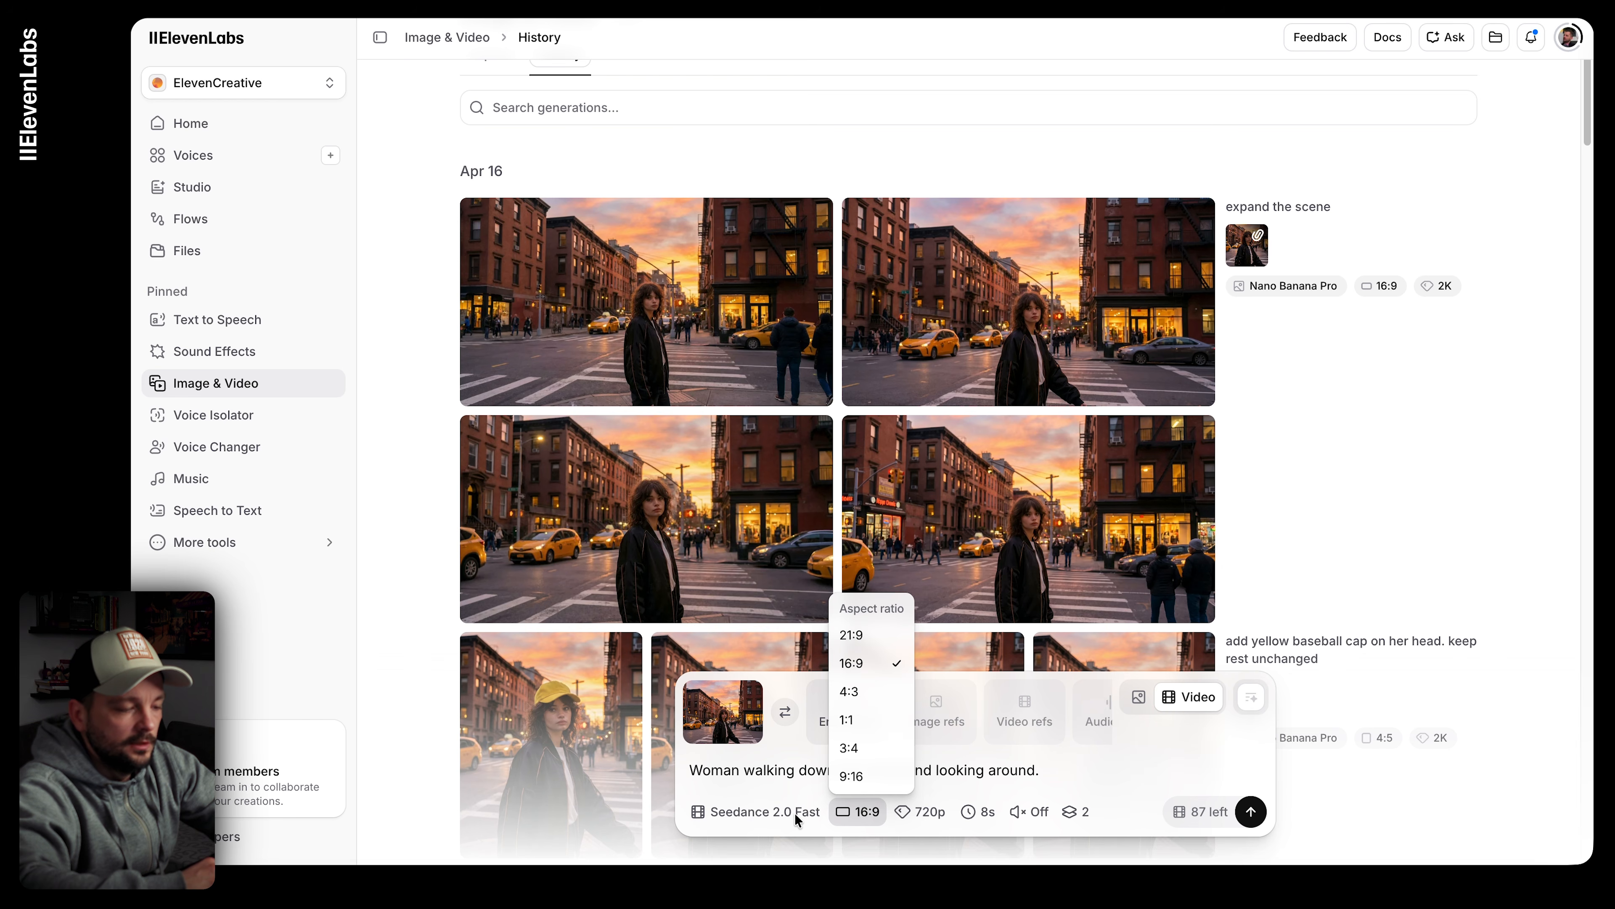
pyautogui.click(864, 665)
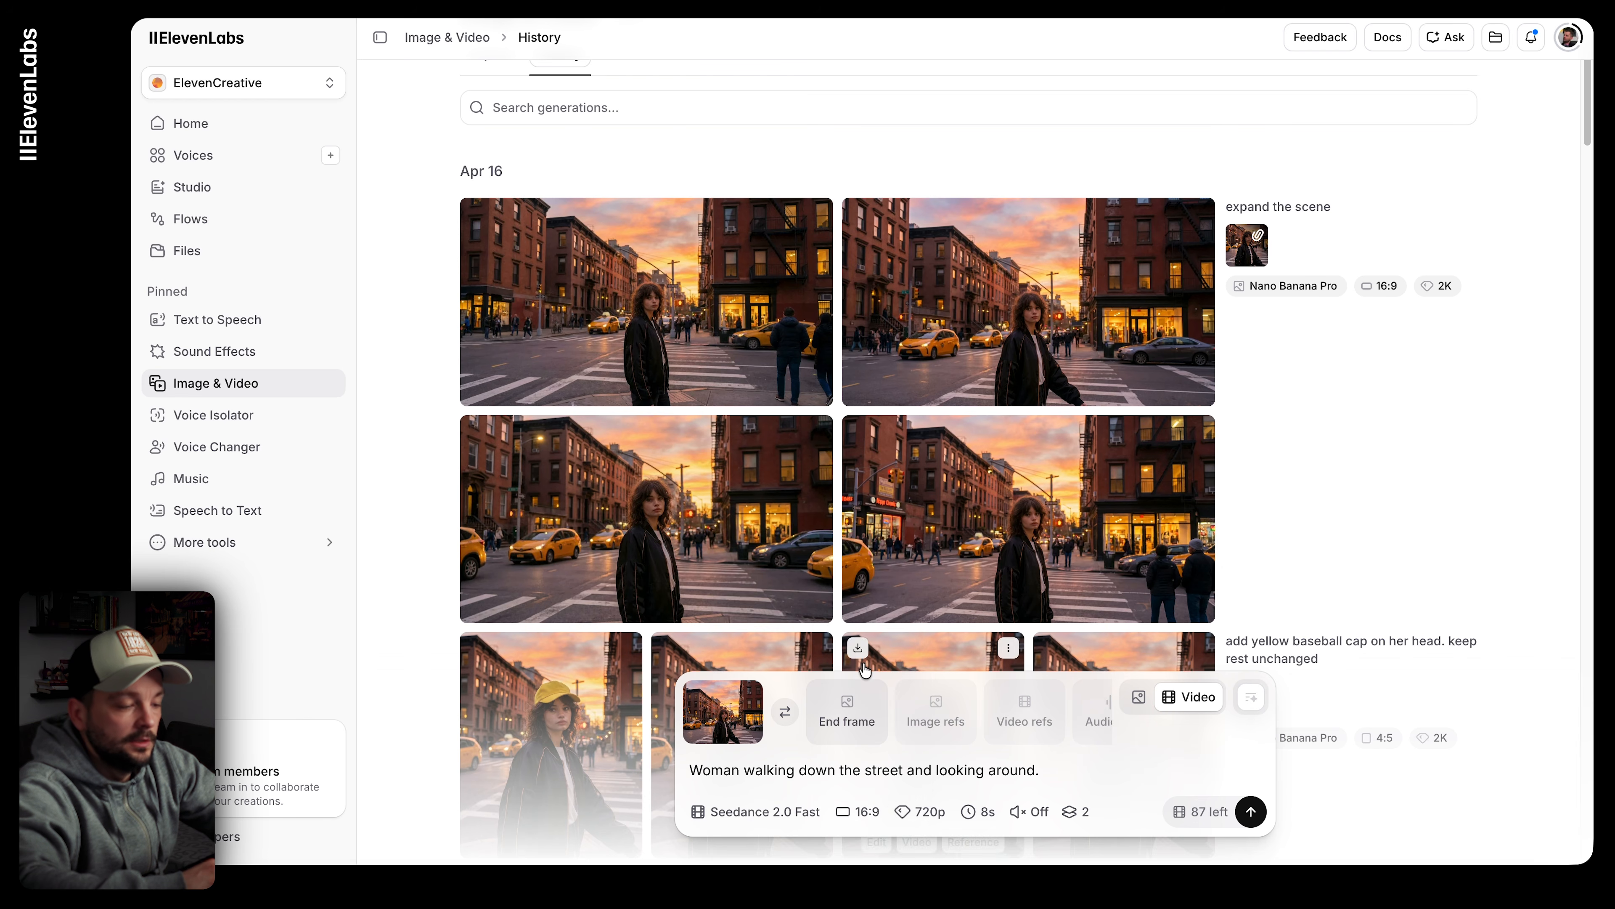
pyautogui.click(928, 813)
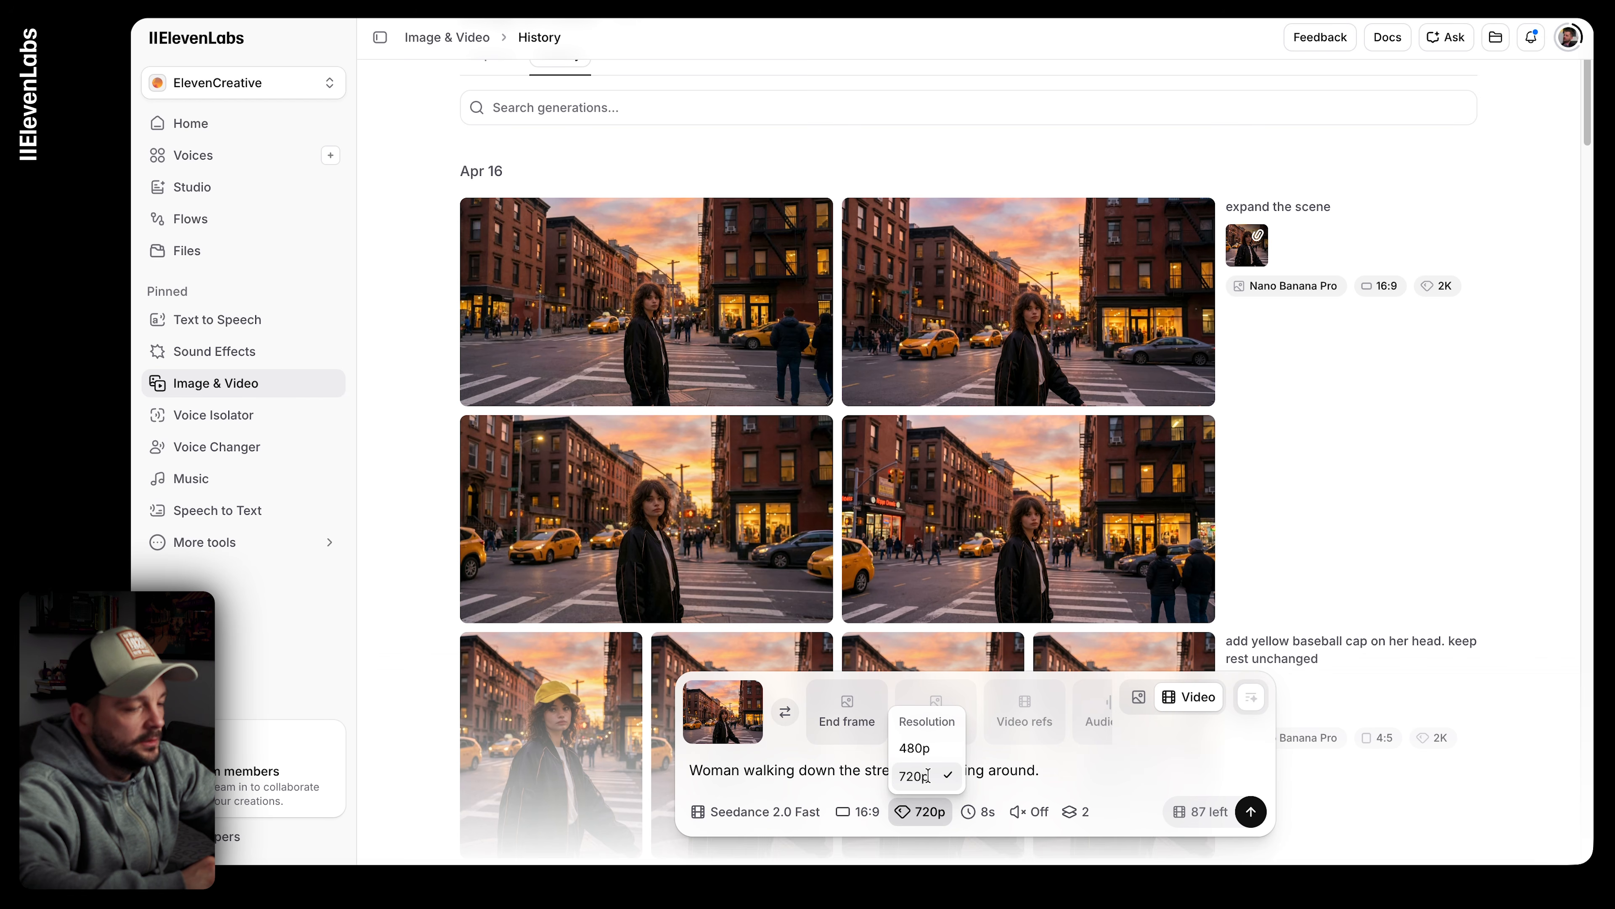
pyautogui.click(928, 776)
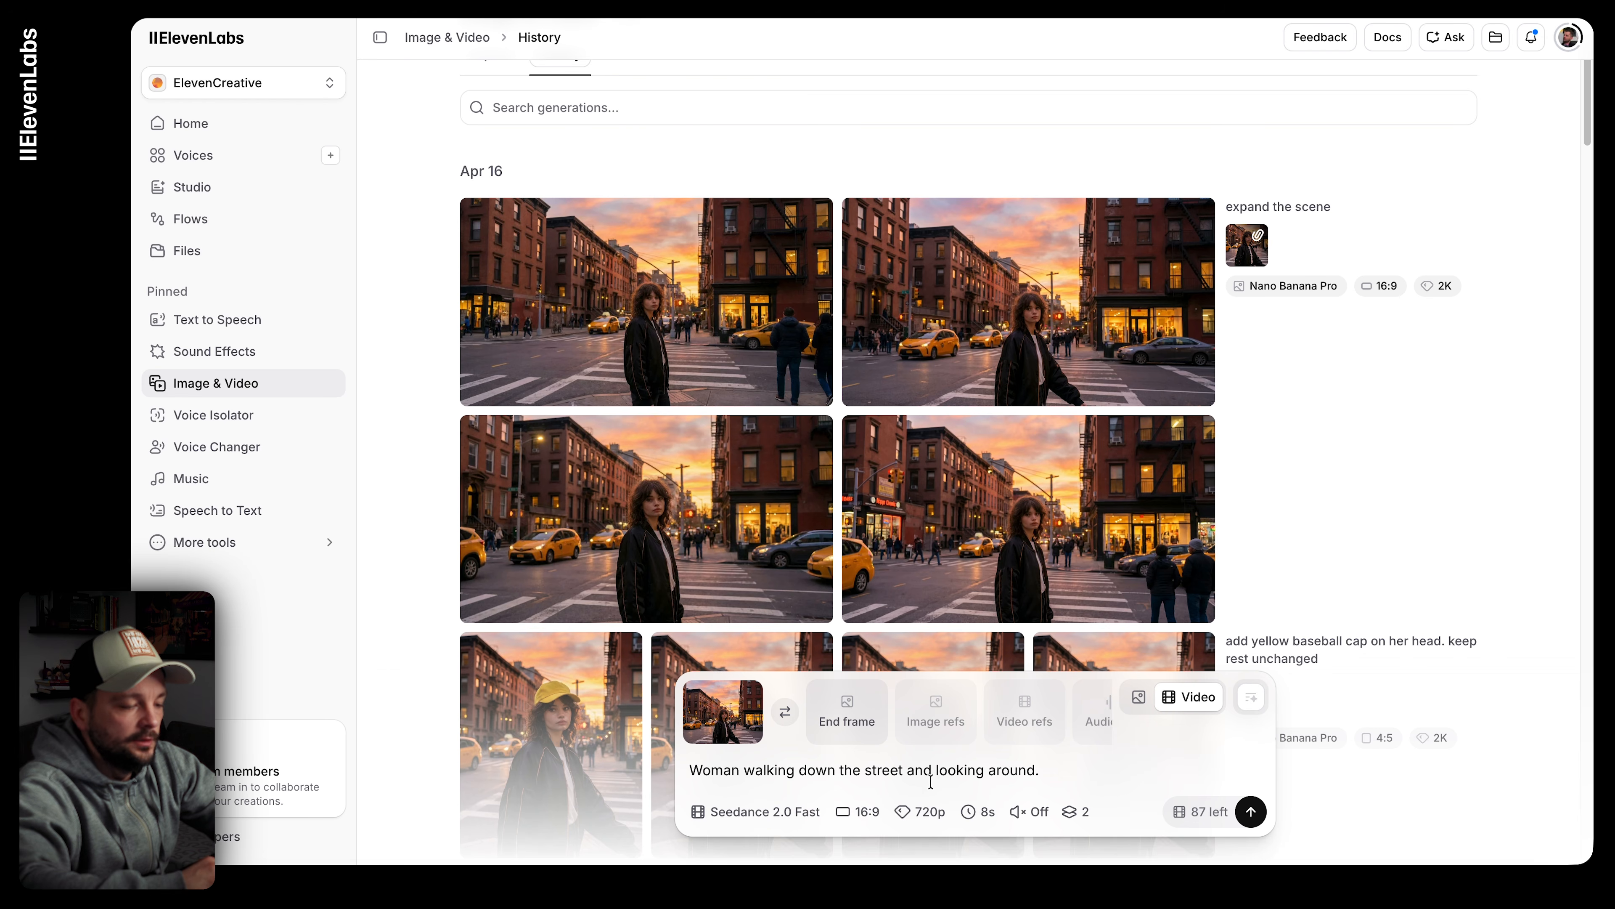
pyautogui.click(982, 818)
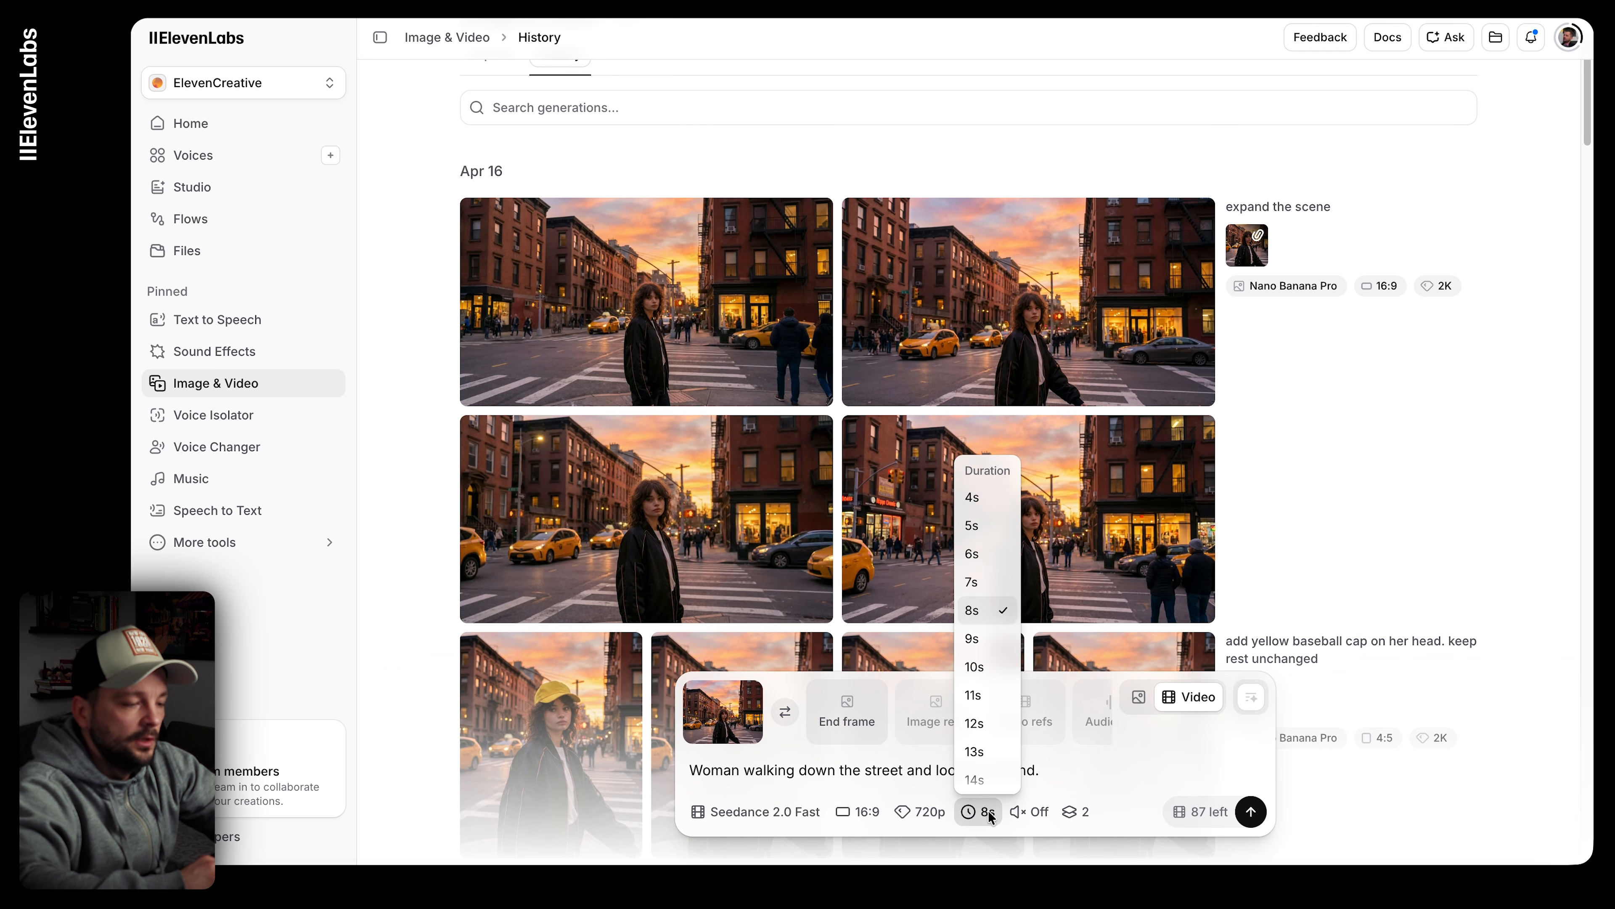
pyautogui.click(972, 525)
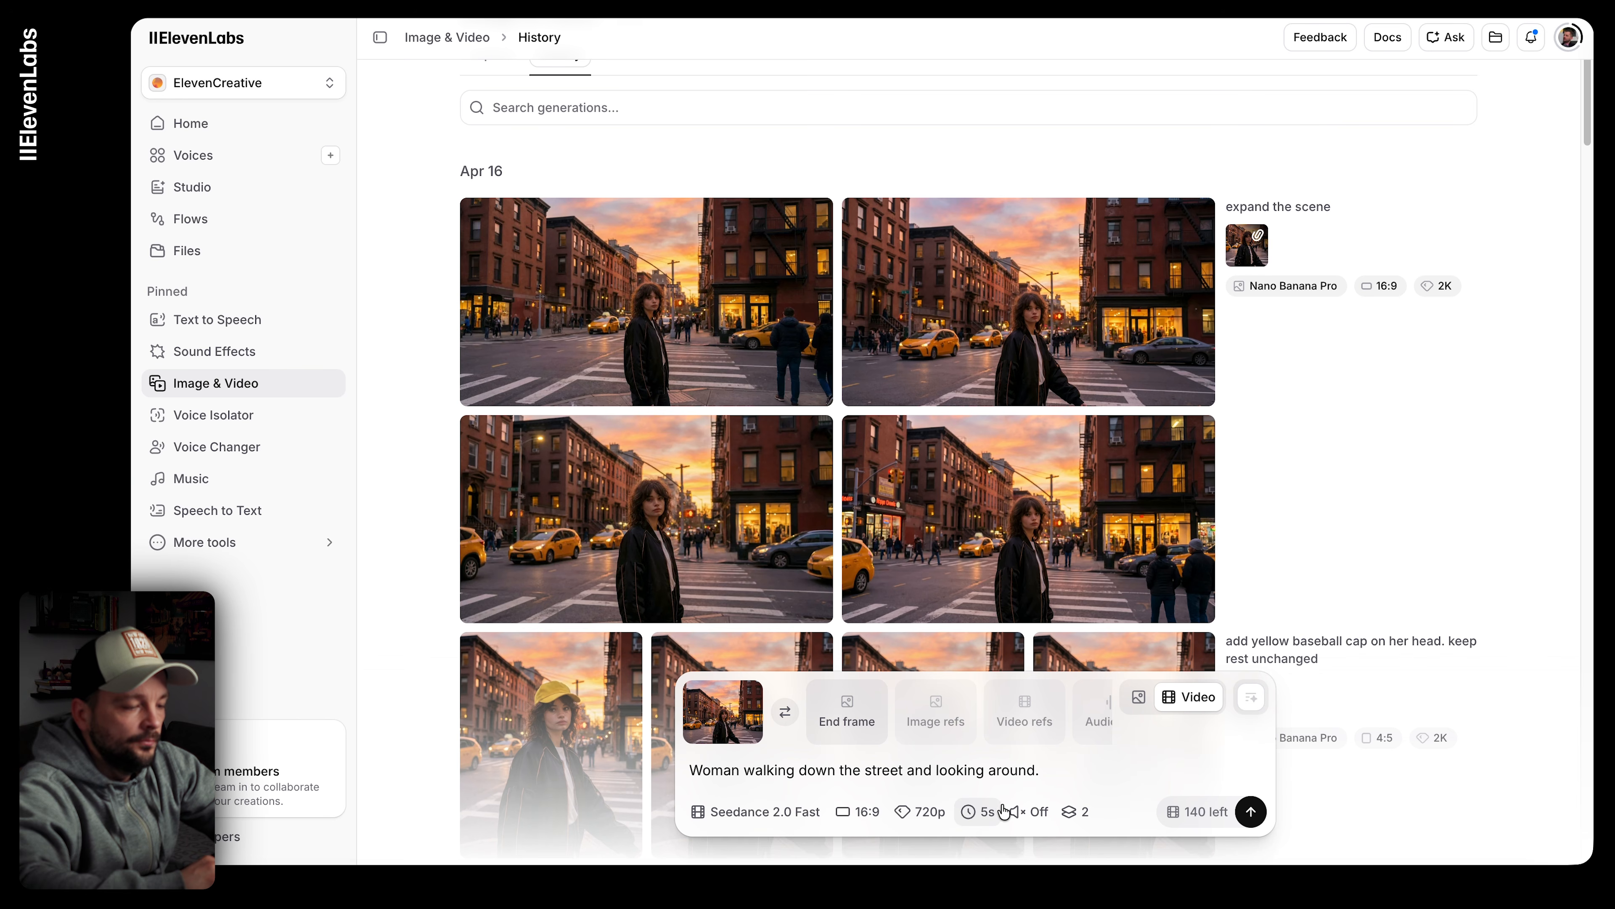
# Step: Turn the video's audio on and set the number of generations to 1
pyautogui.click(1030, 816)
pyautogui.click(1031, 816)
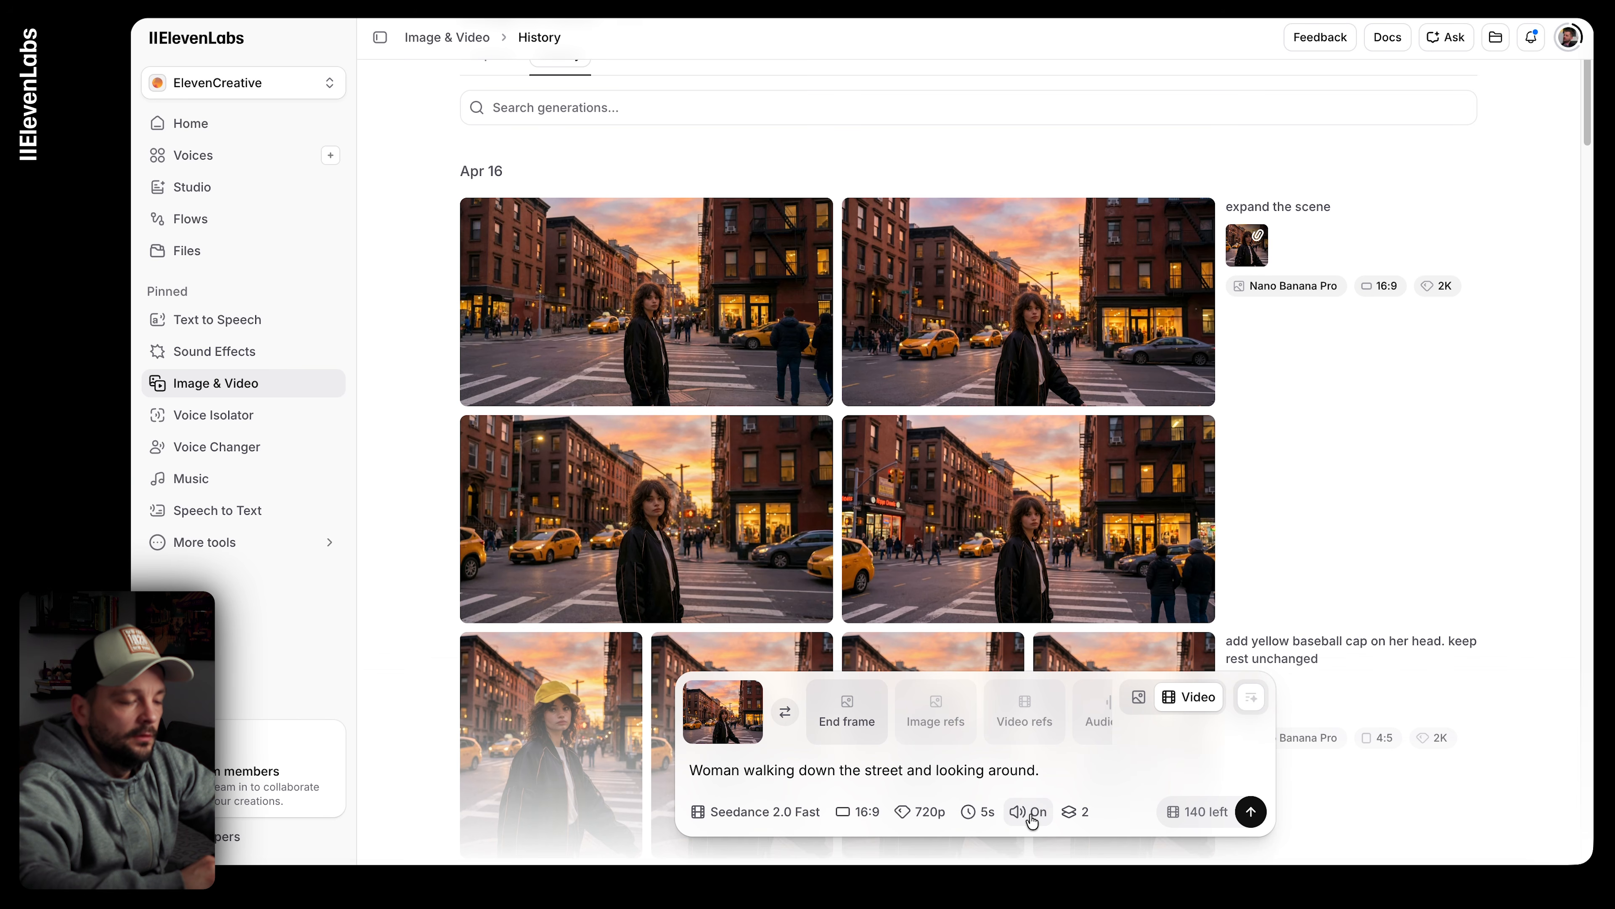
pyautogui.click(1030, 815)
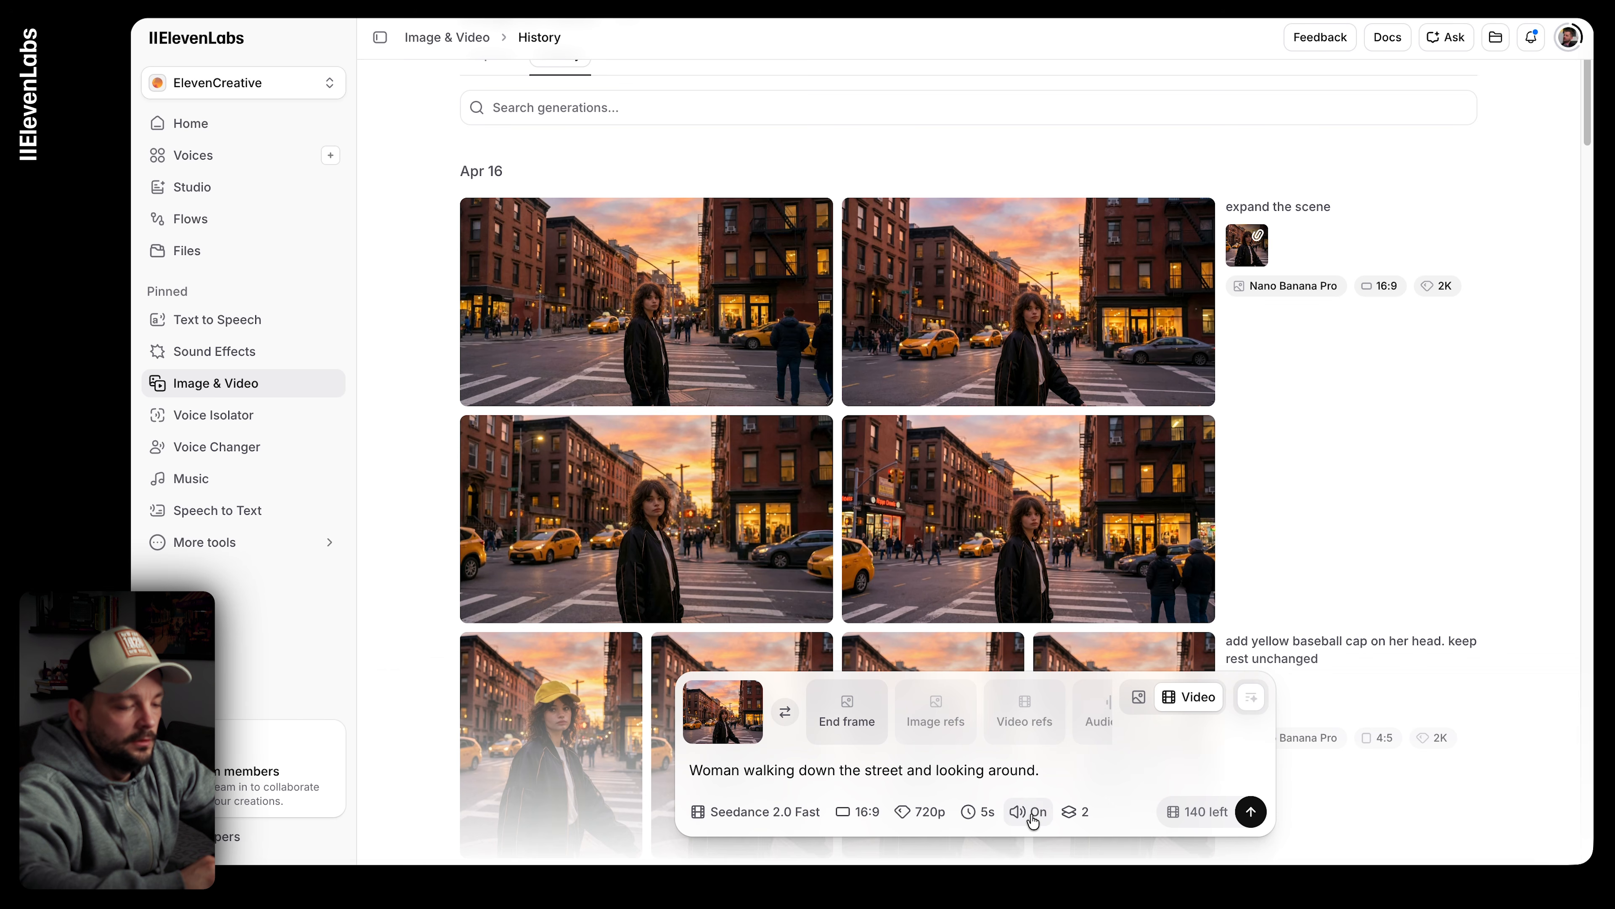
pyautogui.click(1075, 812)
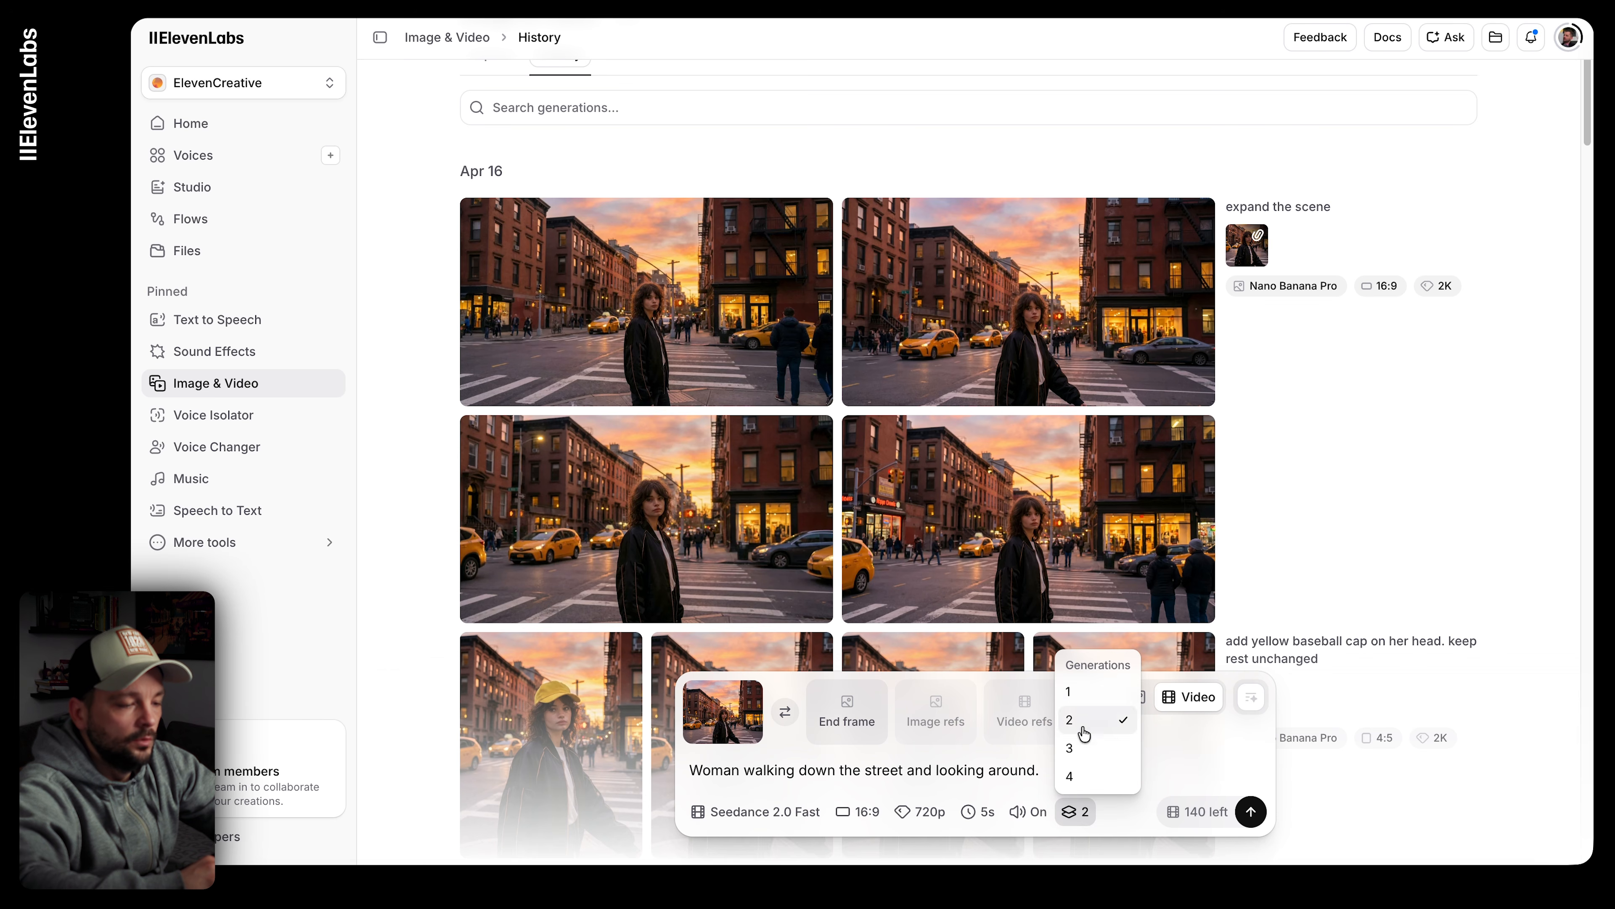
pyautogui.click(1086, 704)
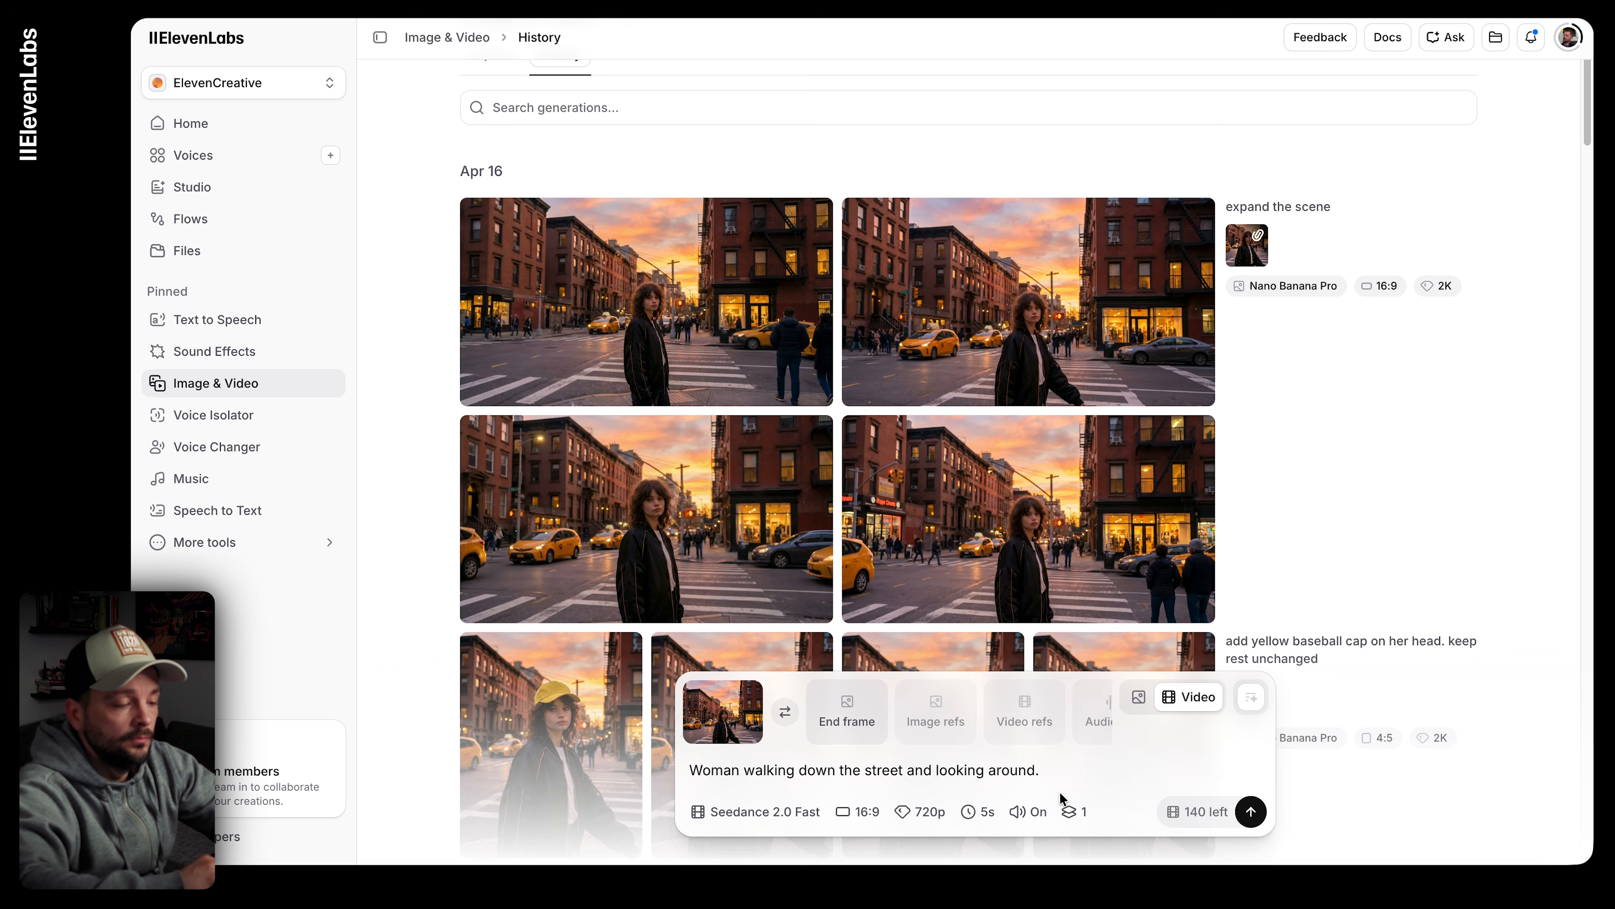
# Step: Append "a sound of nearby landing plane is there." to the video prompt and generate the video
pyautogui.click(1067, 766)
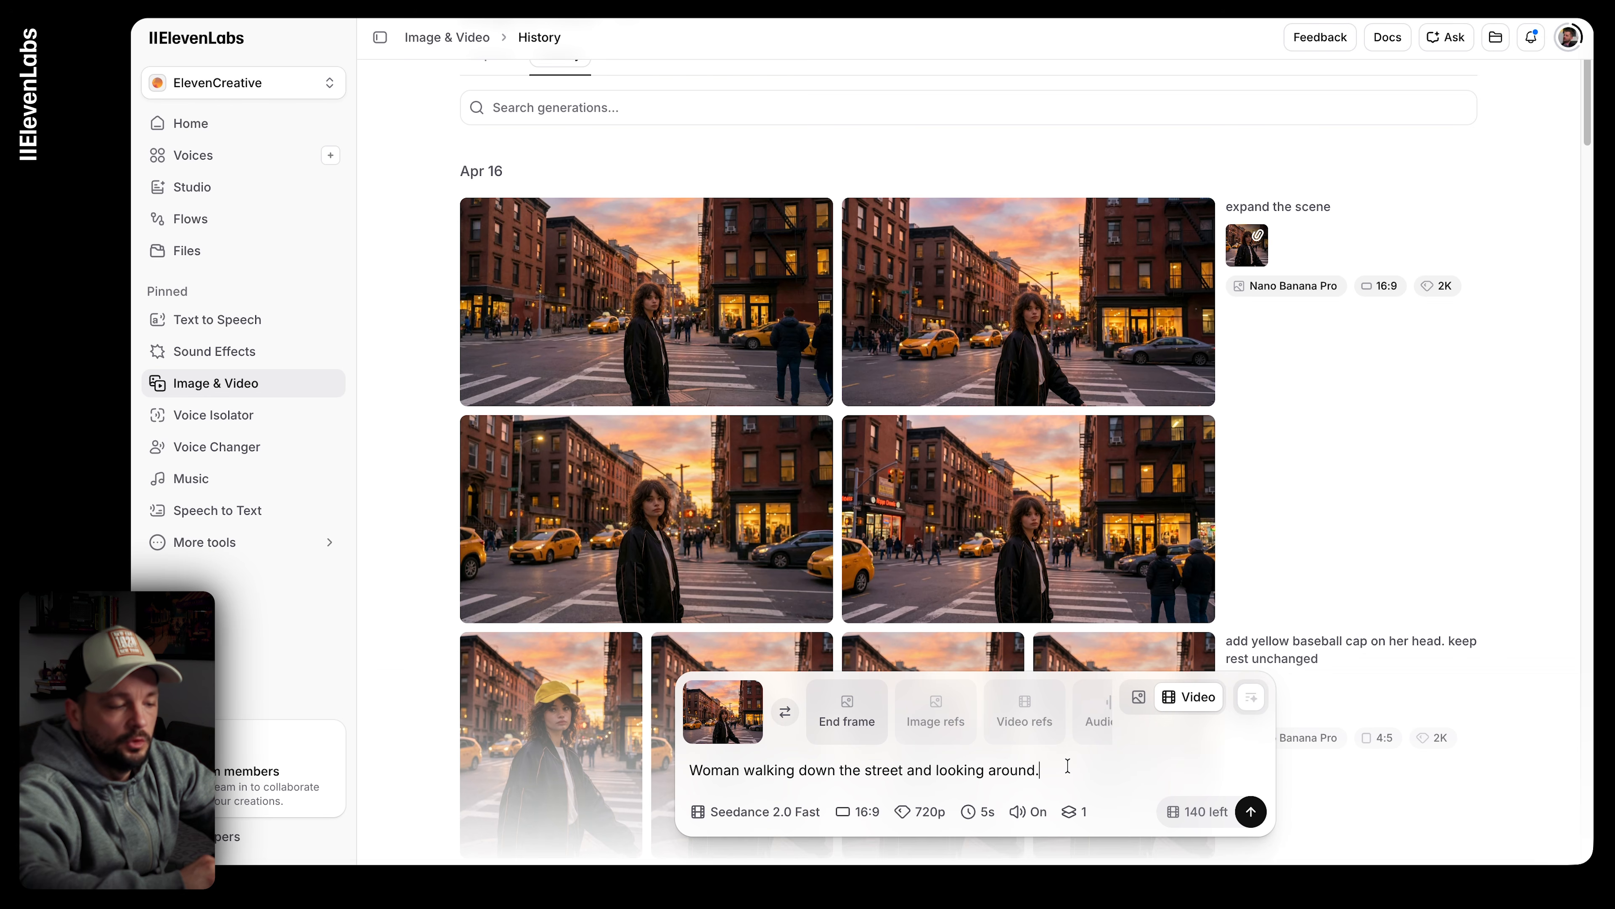
pyautogui.write('a black')
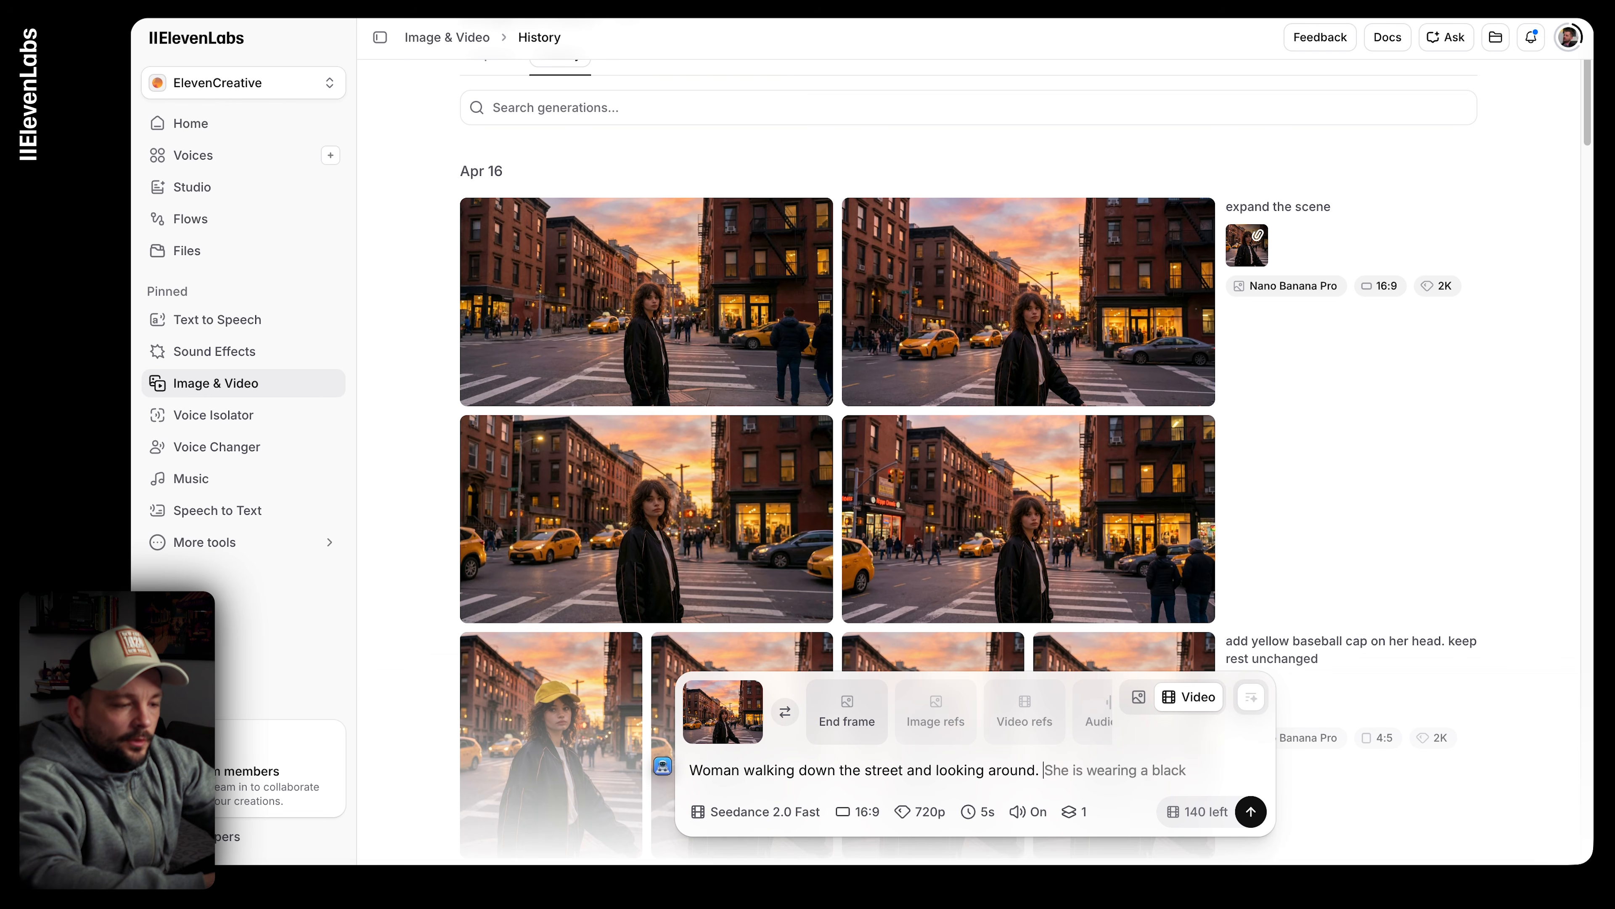
pyautogui.write('sound of near')
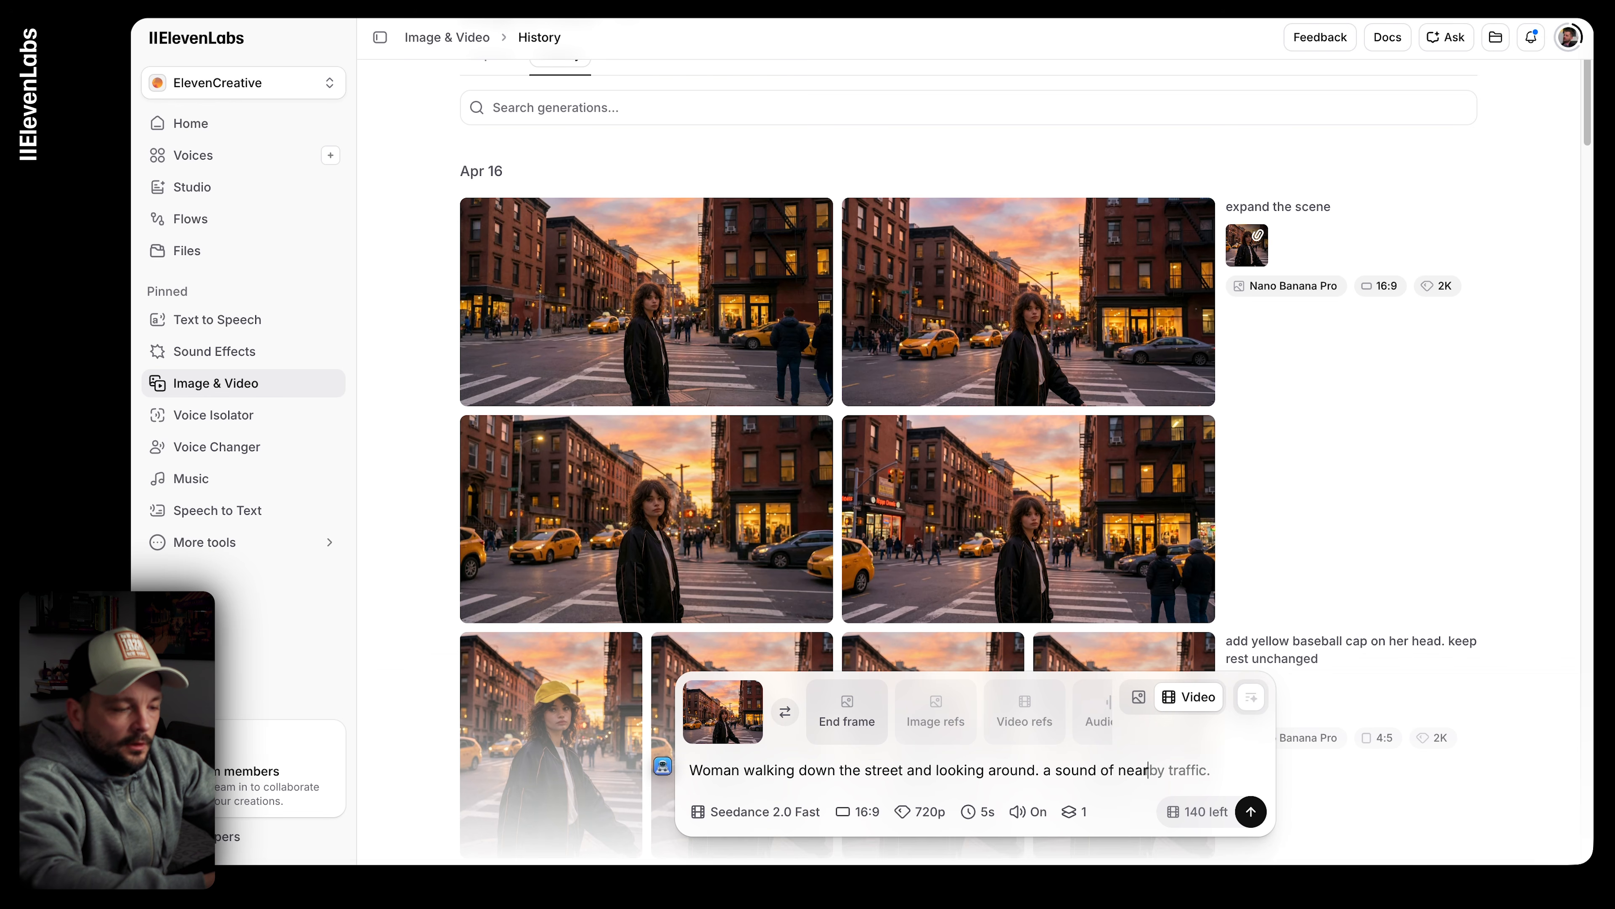
pyautogui.write('by landing plane')
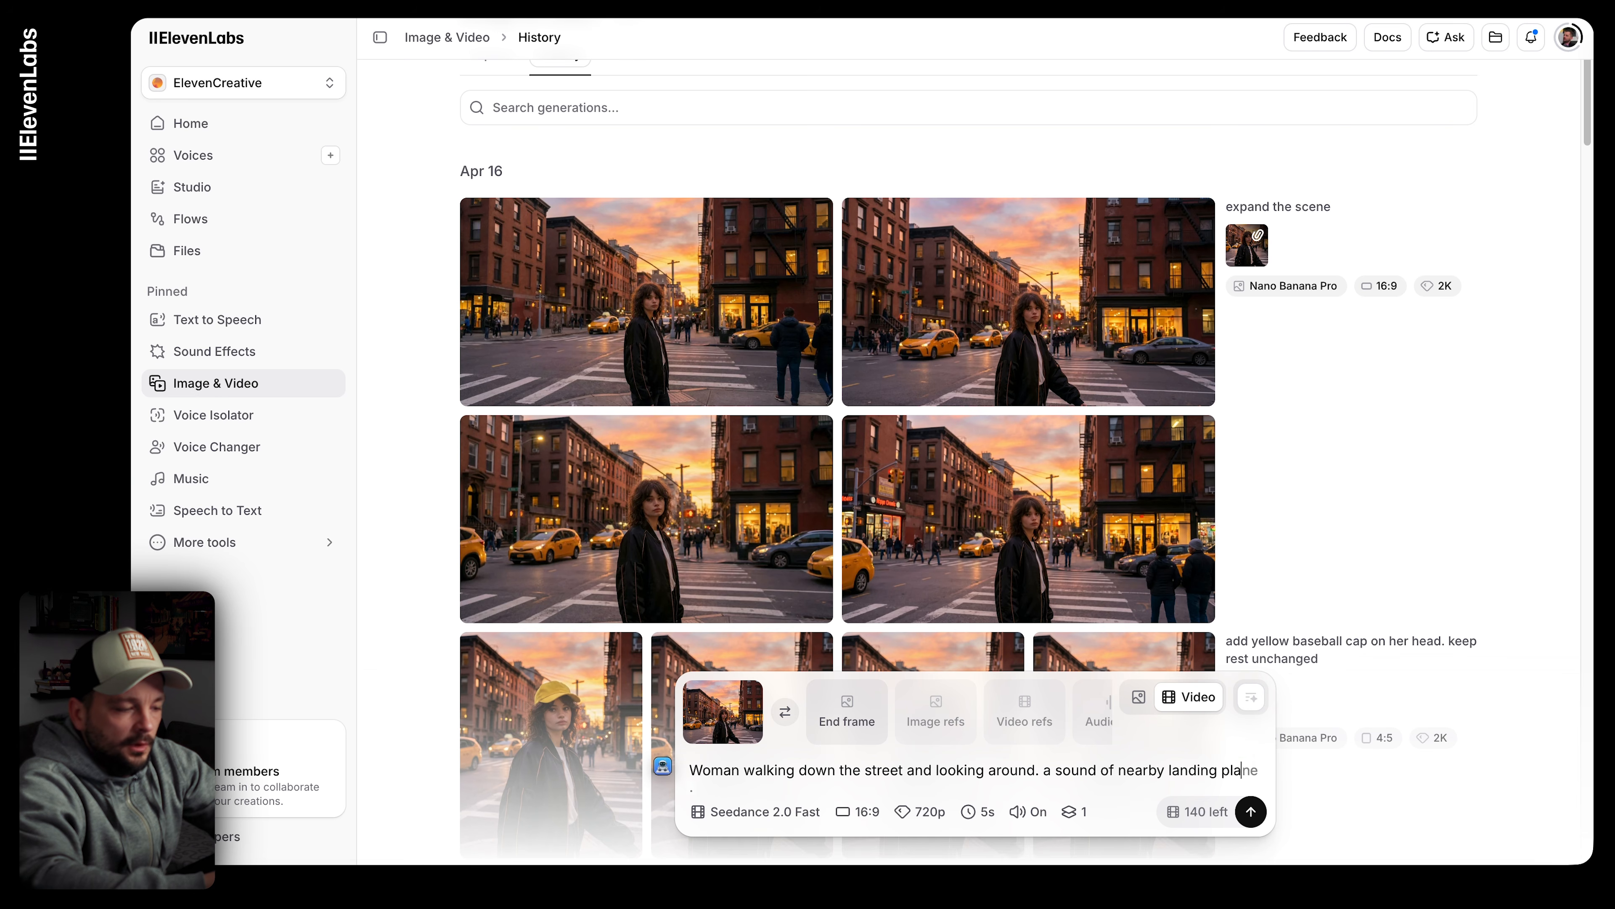
pyautogui.write(' is there.')
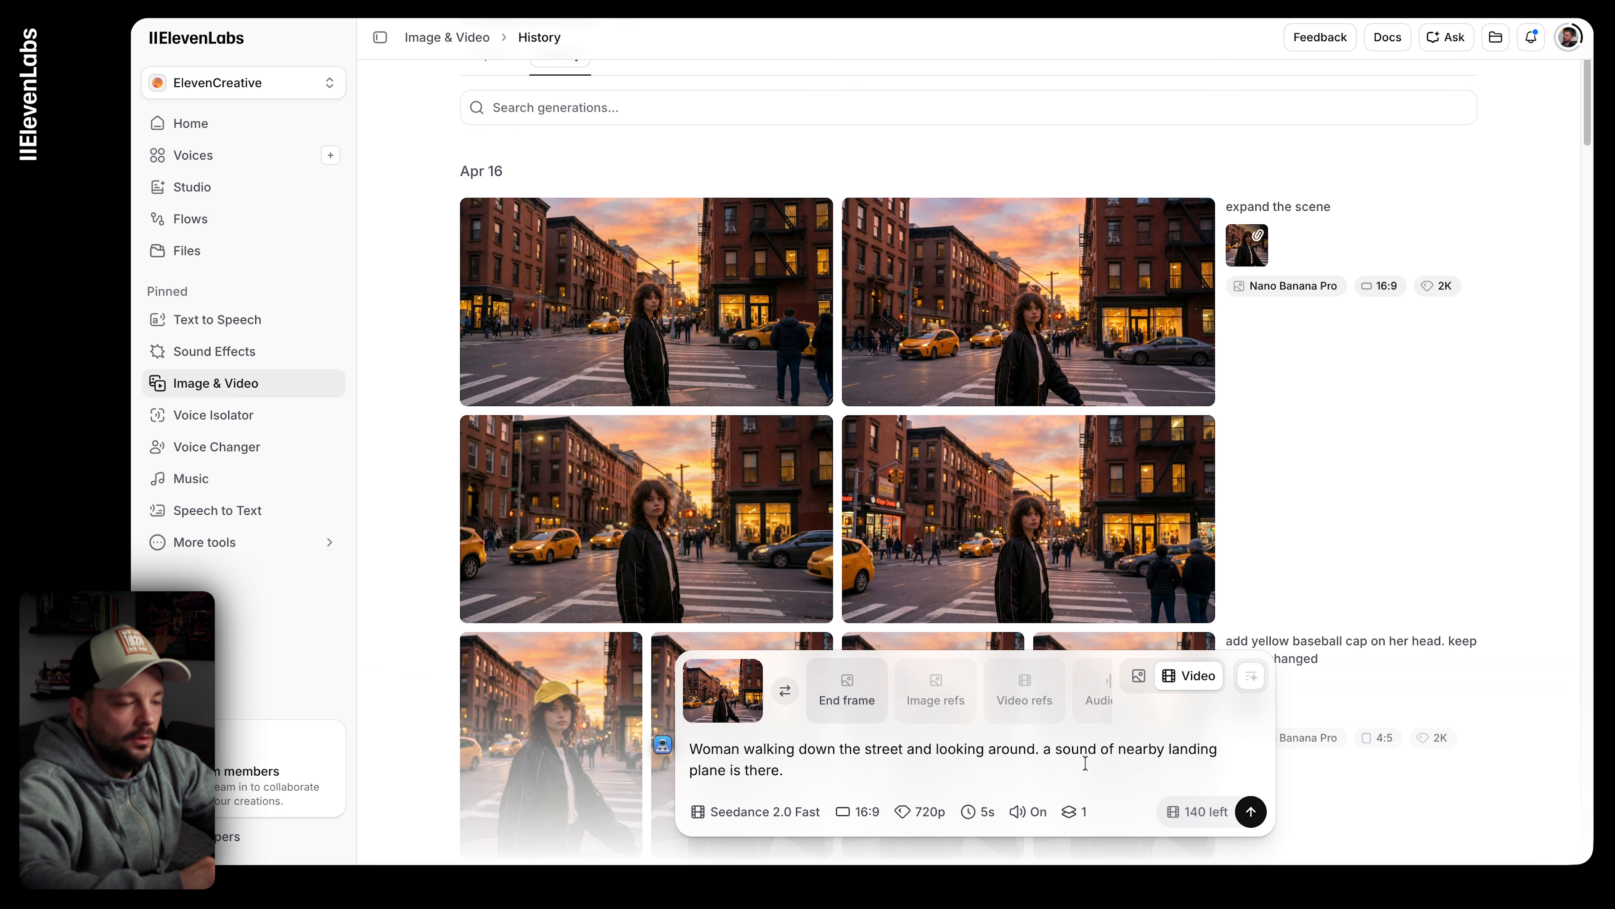
pyautogui.click(1251, 812)
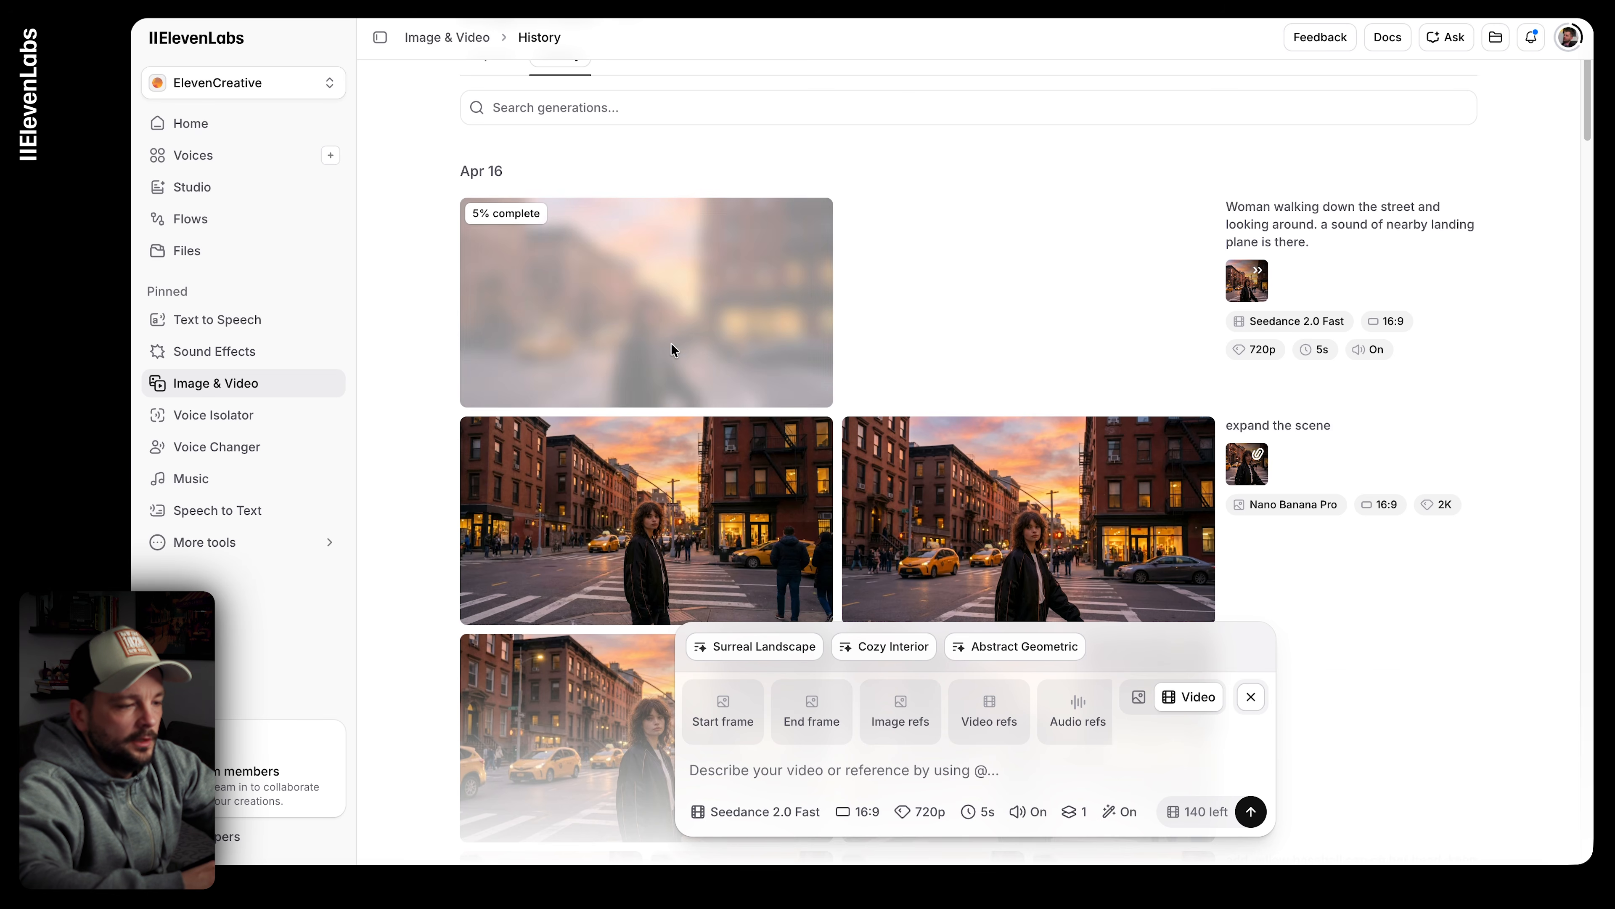
# Step: Look over the generation history and check the extra options available for the first expanded scene image
pyautogui.scroll(-15, 732, 541)
pyautogui.scroll(15, 768, 463)
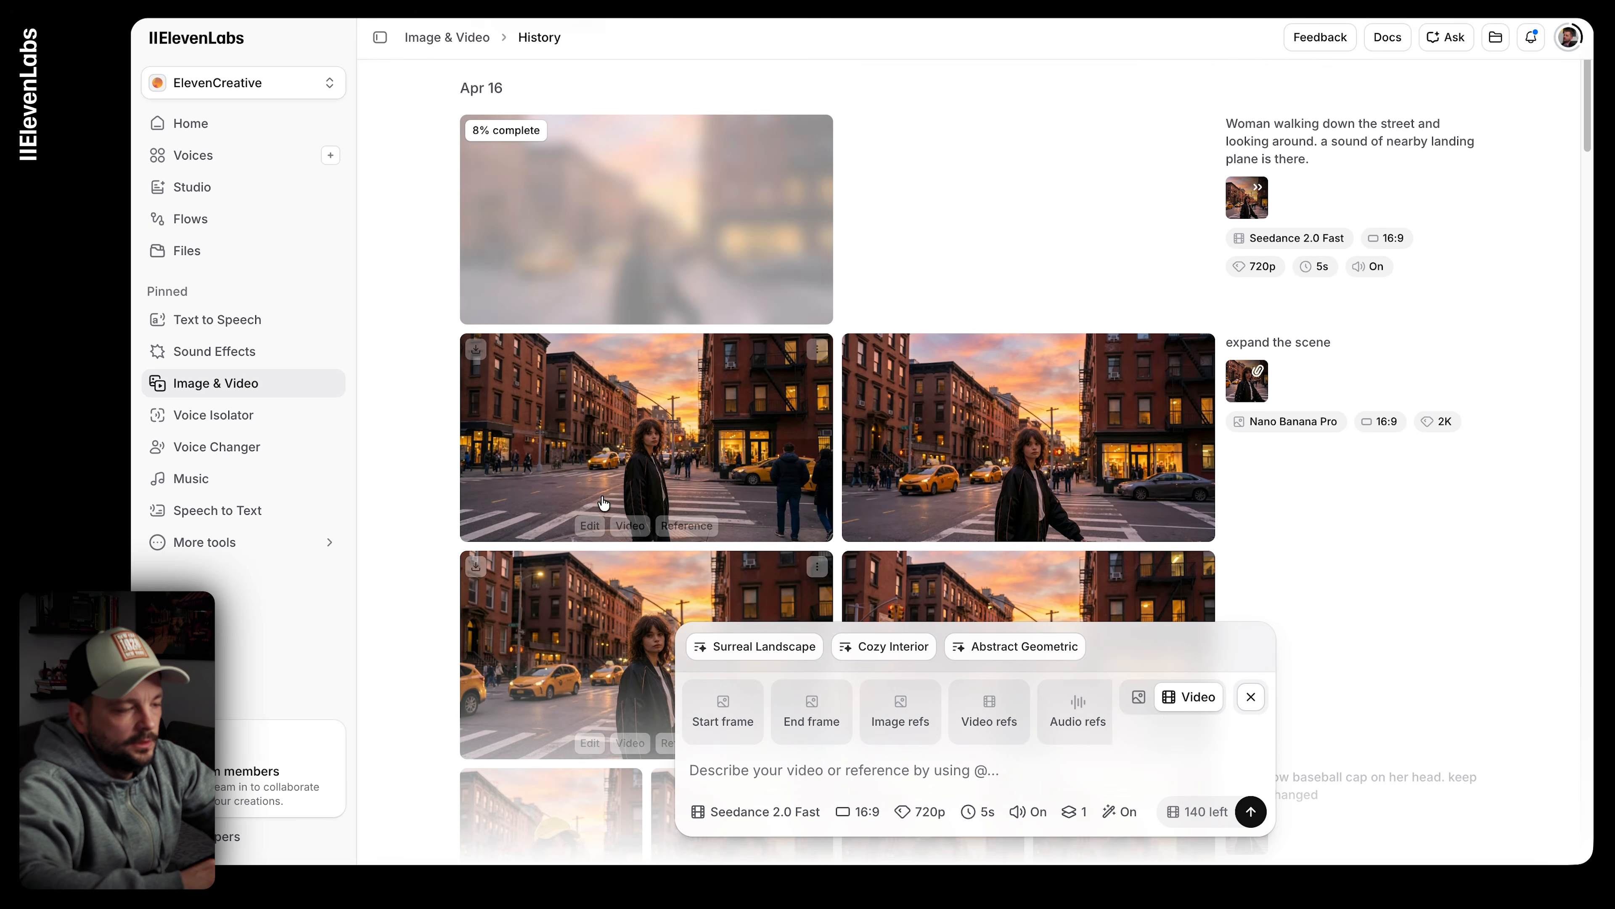
pyautogui.scroll(3, 668, 534)
pyautogui.scroll(1, 609, 546)
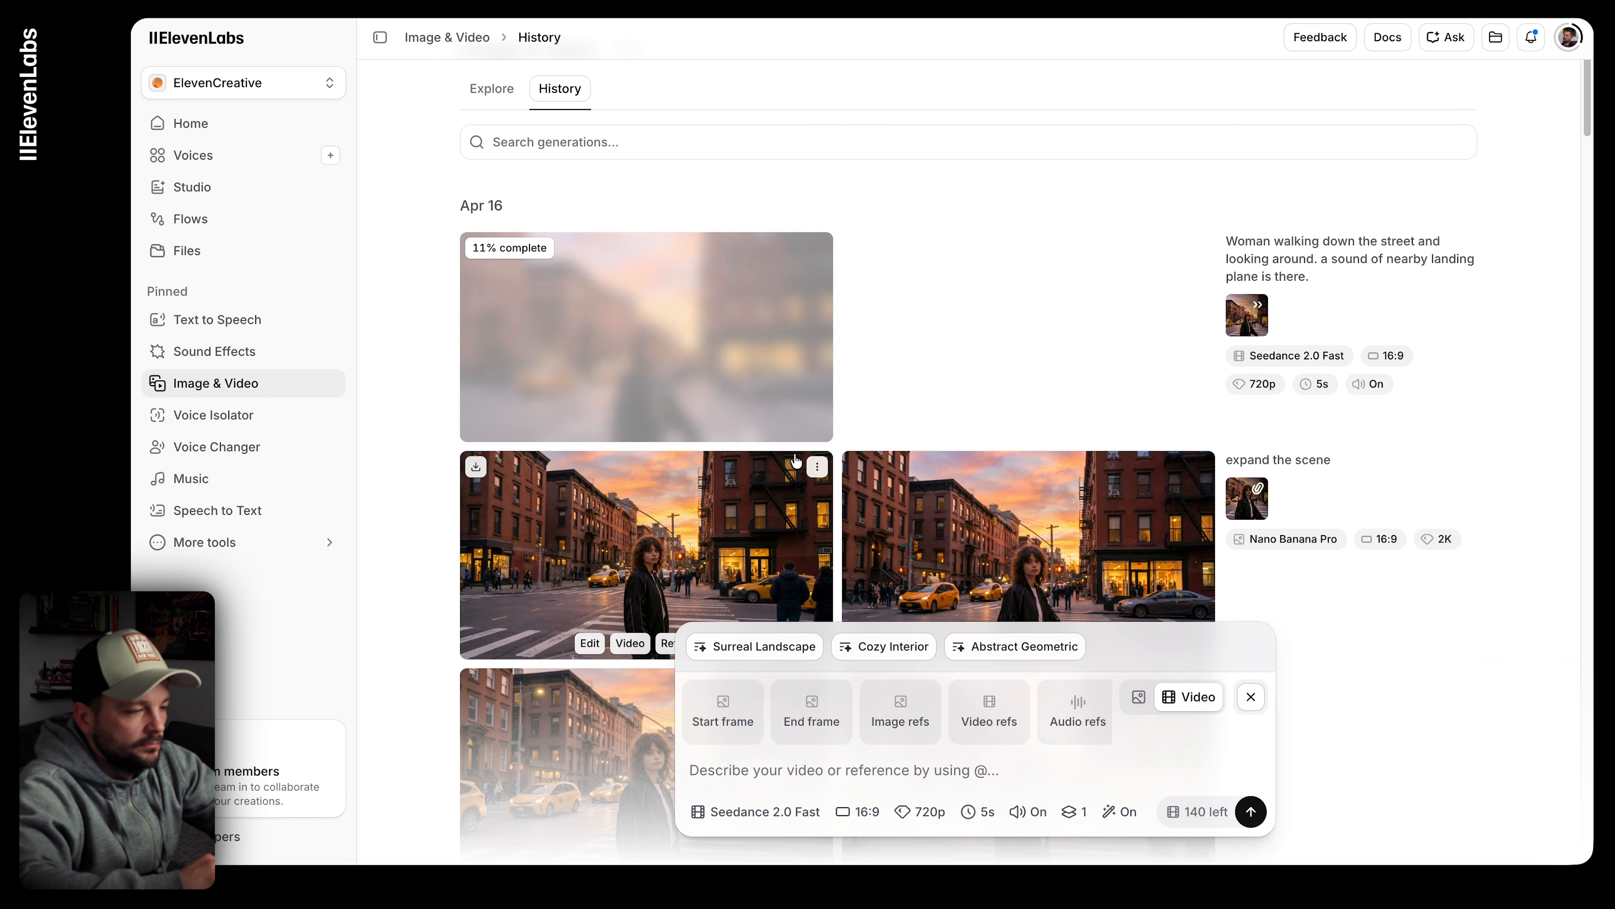
pyautogui.click(817, 467)
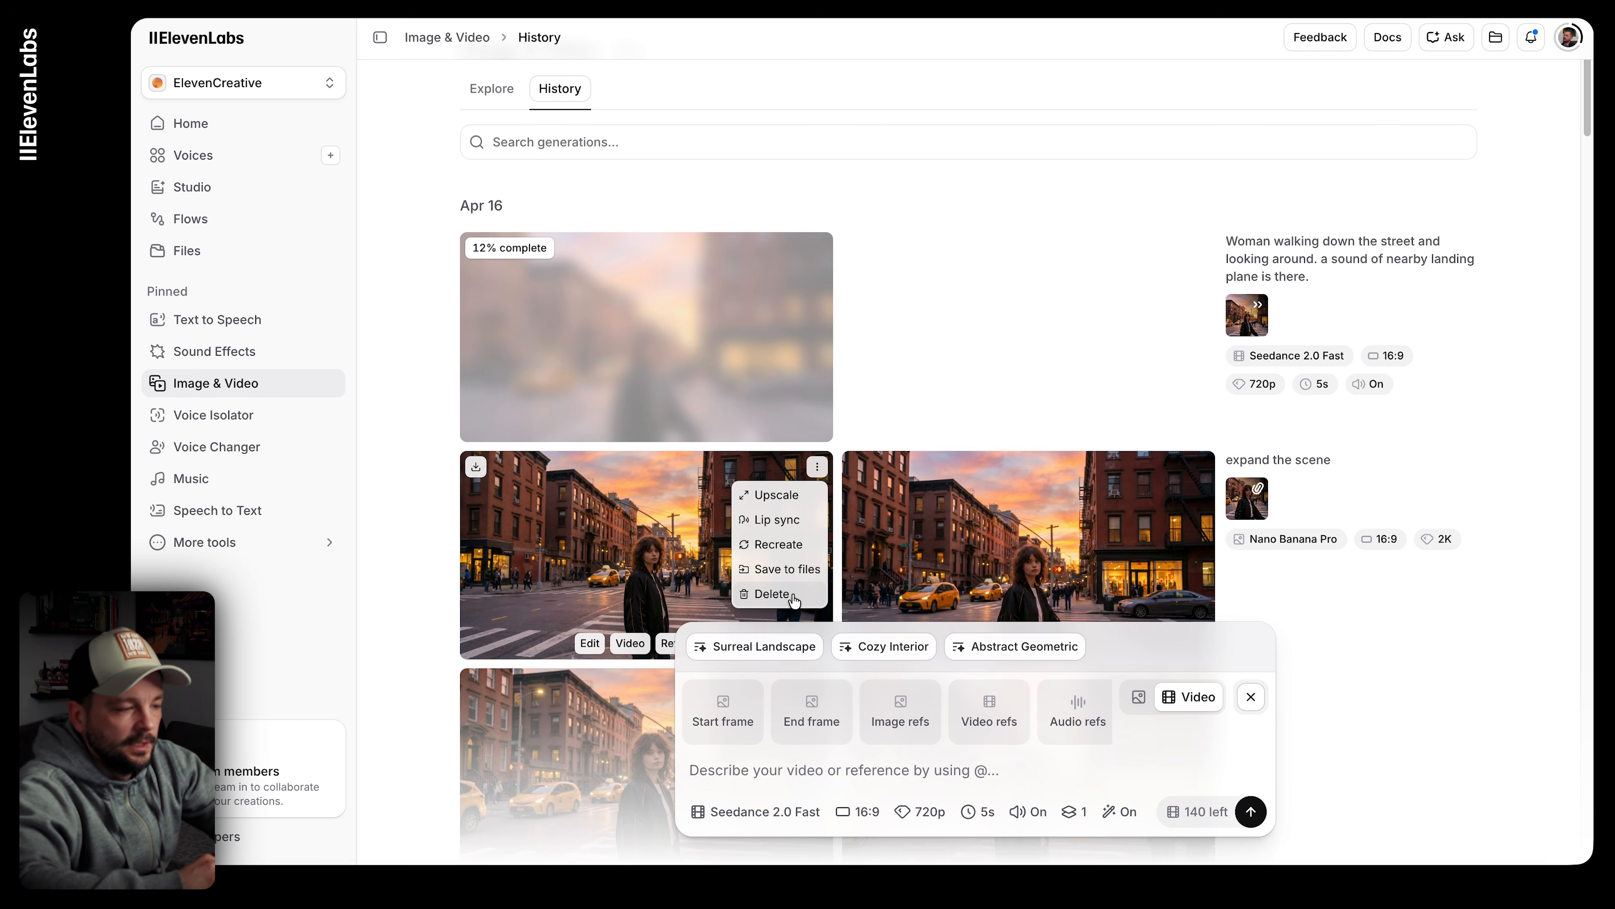
pyautogui.click(1091, 364)
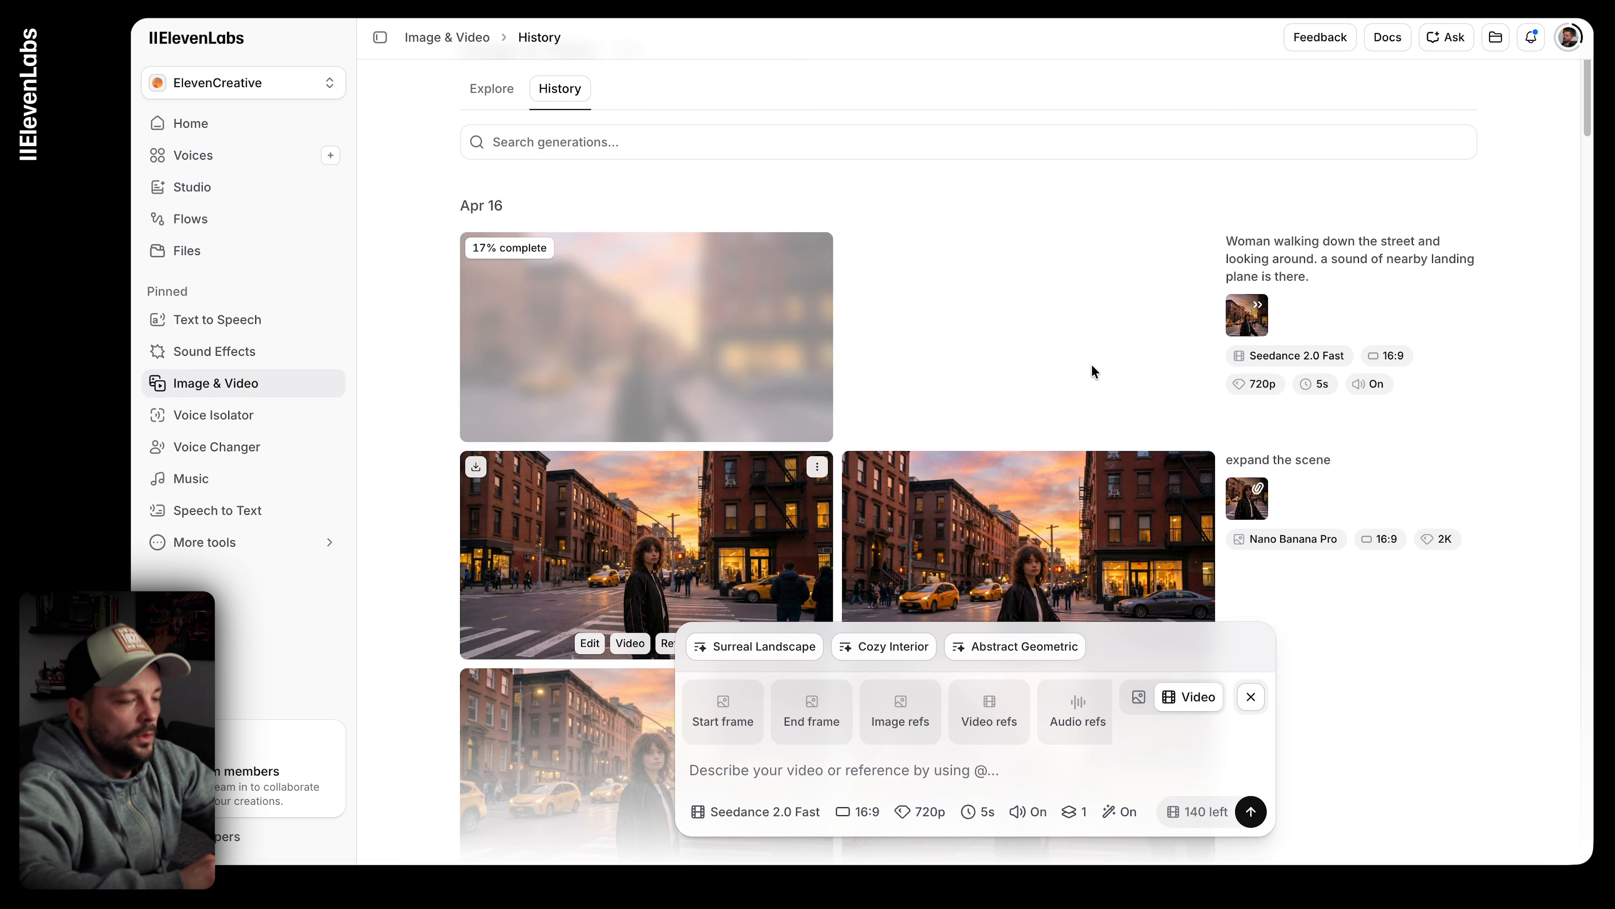
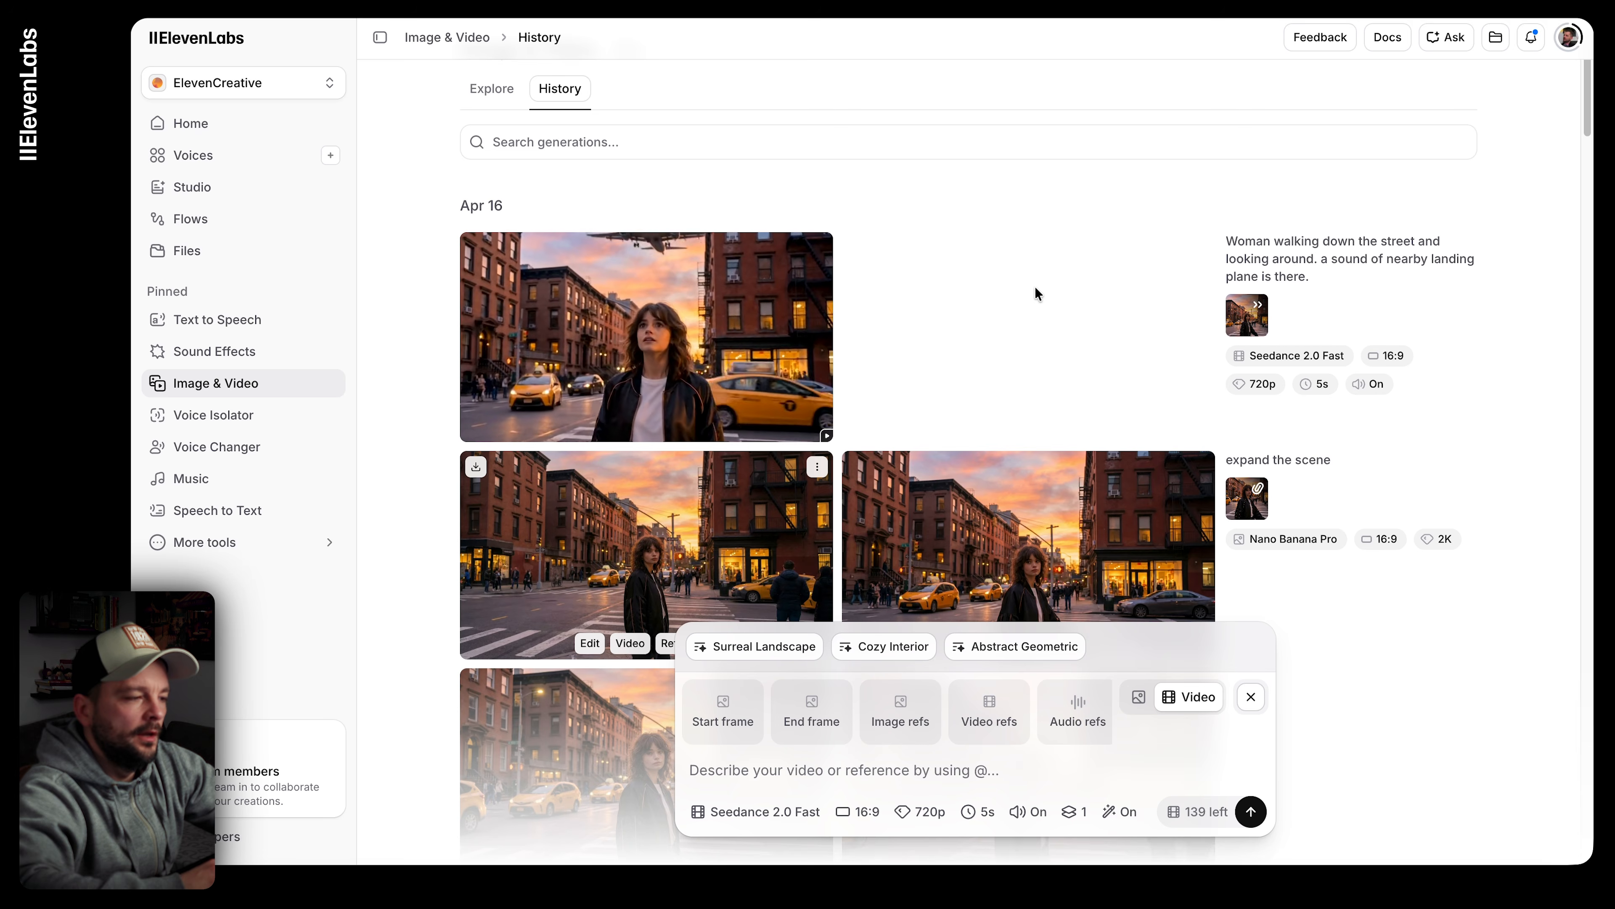
# Step: Watch the finished street video at full size from about the two-second mark, and close it
pyautogui.click(639, 315)
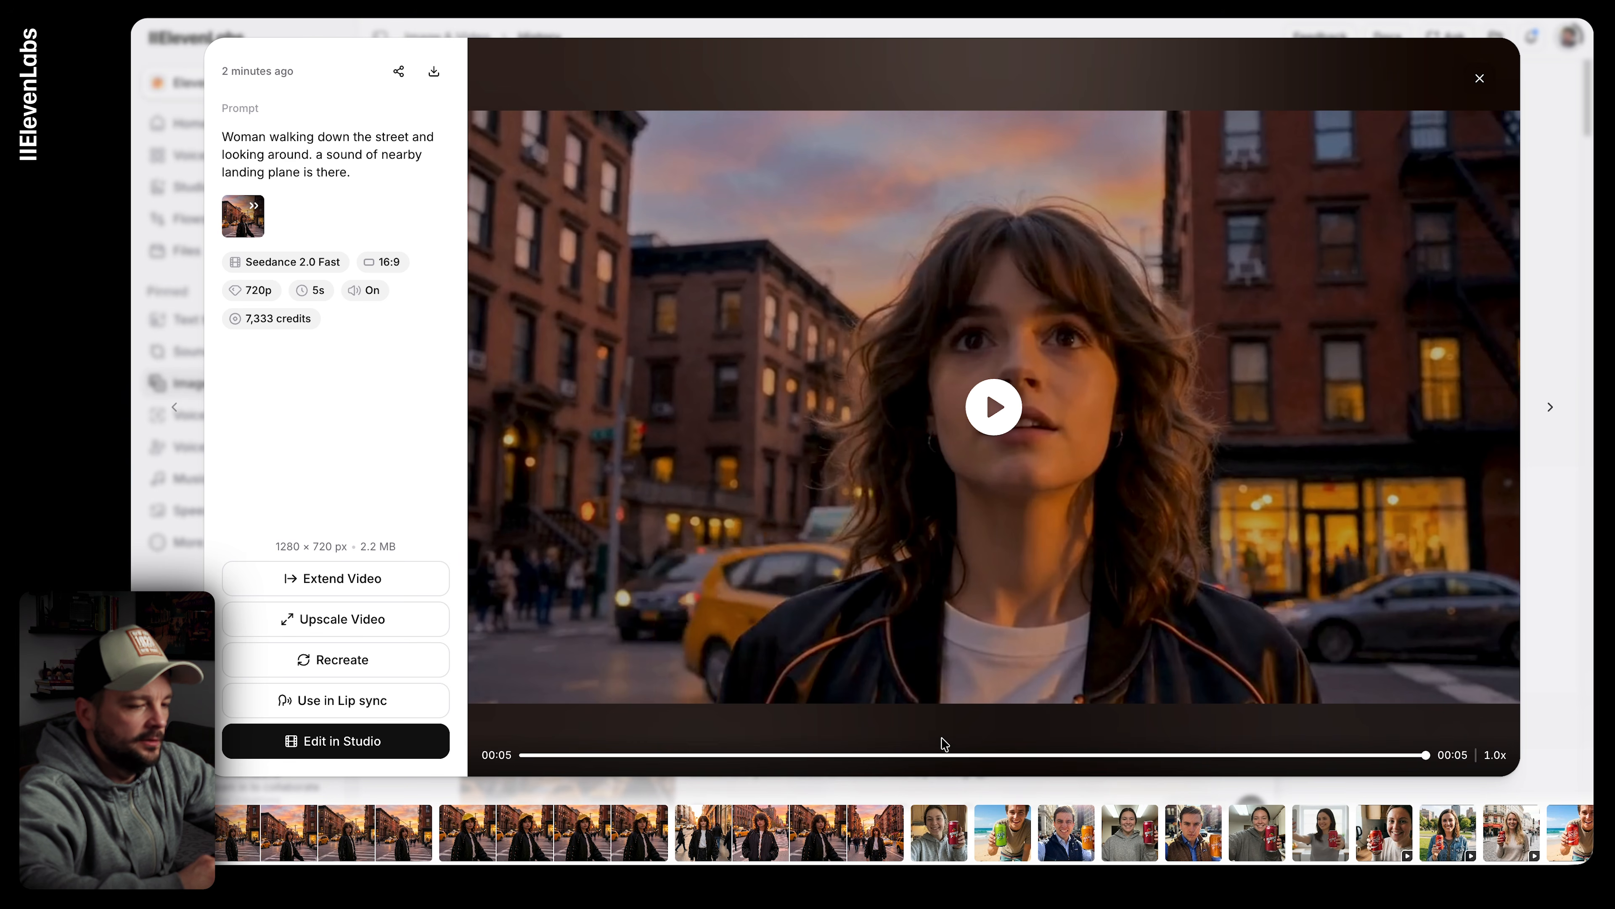
pyautogui.click(935, 755)
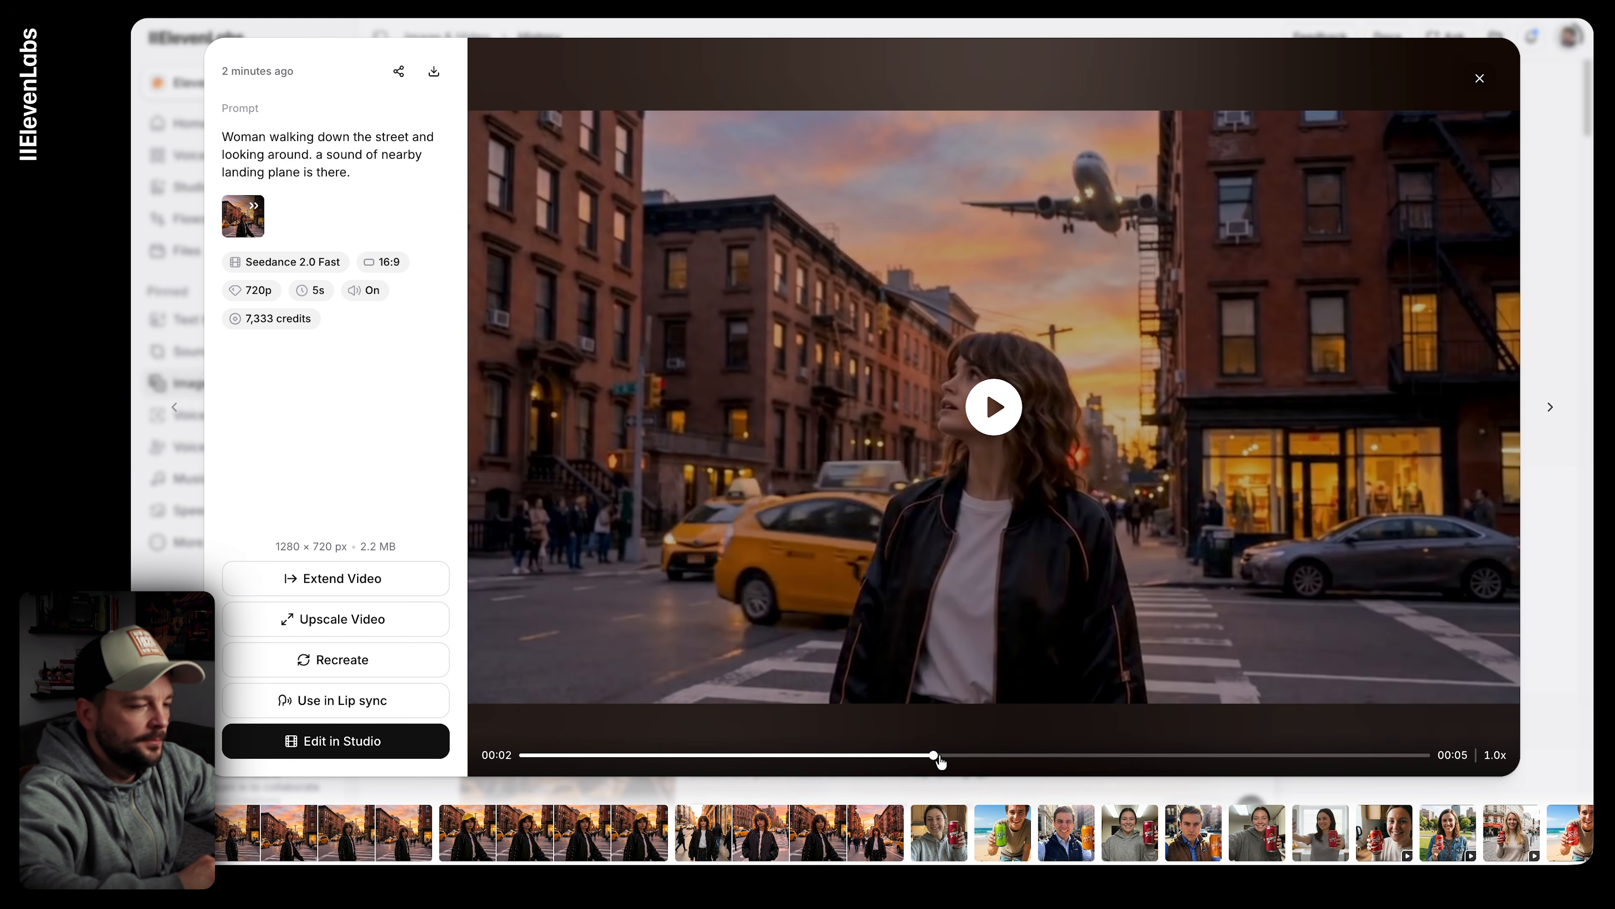
pyautogui.click(999, 391)
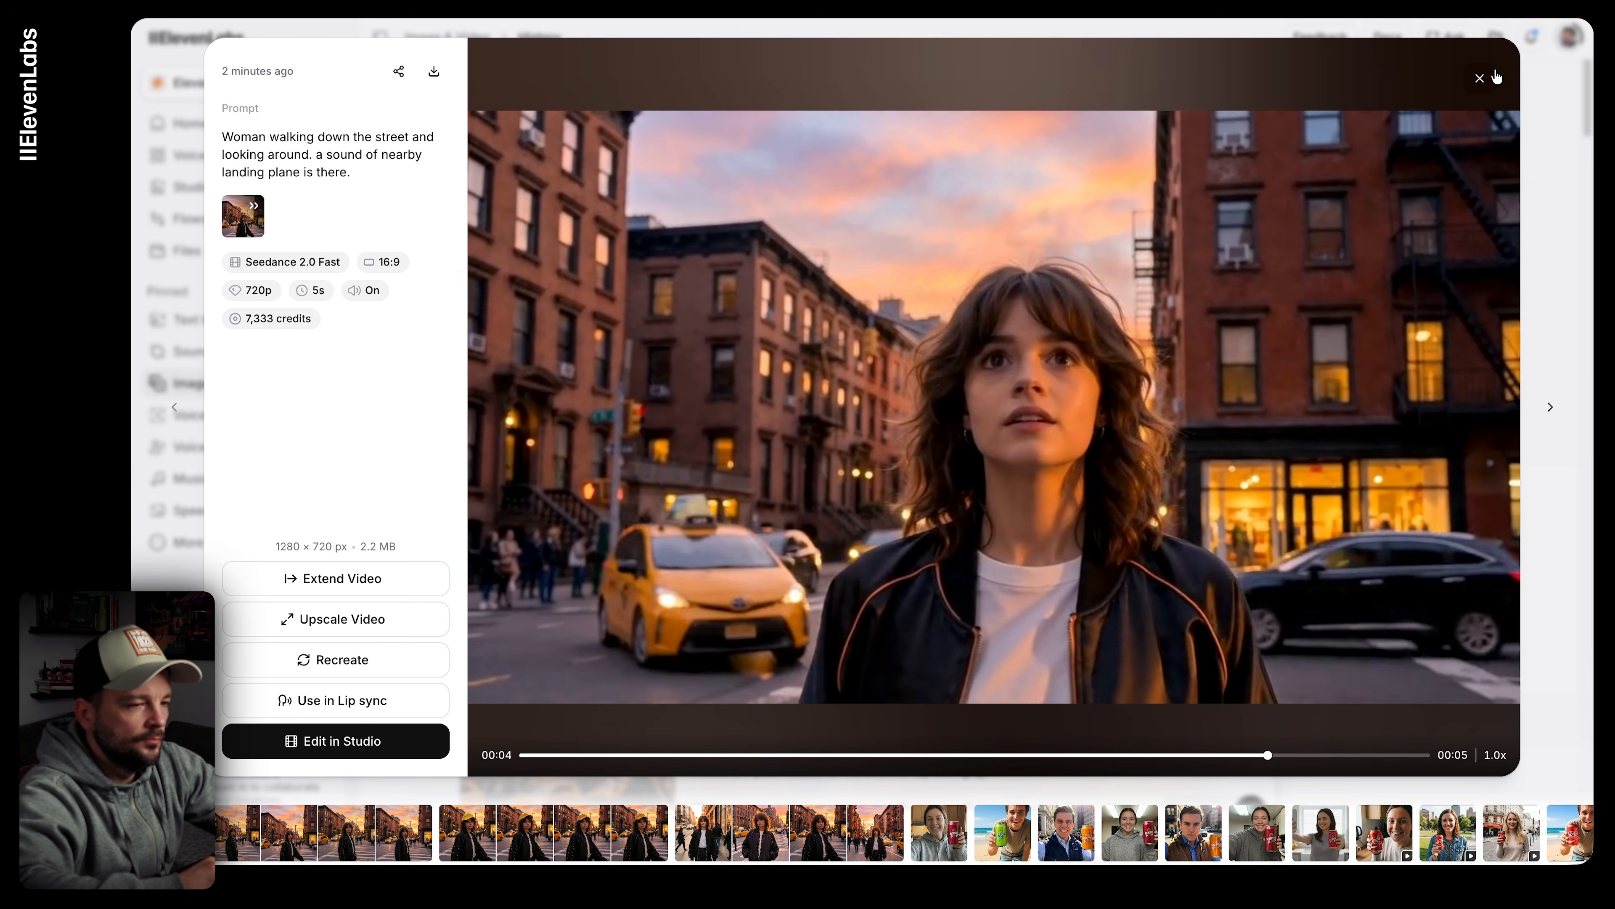
pyautogui.click(1480, 81)
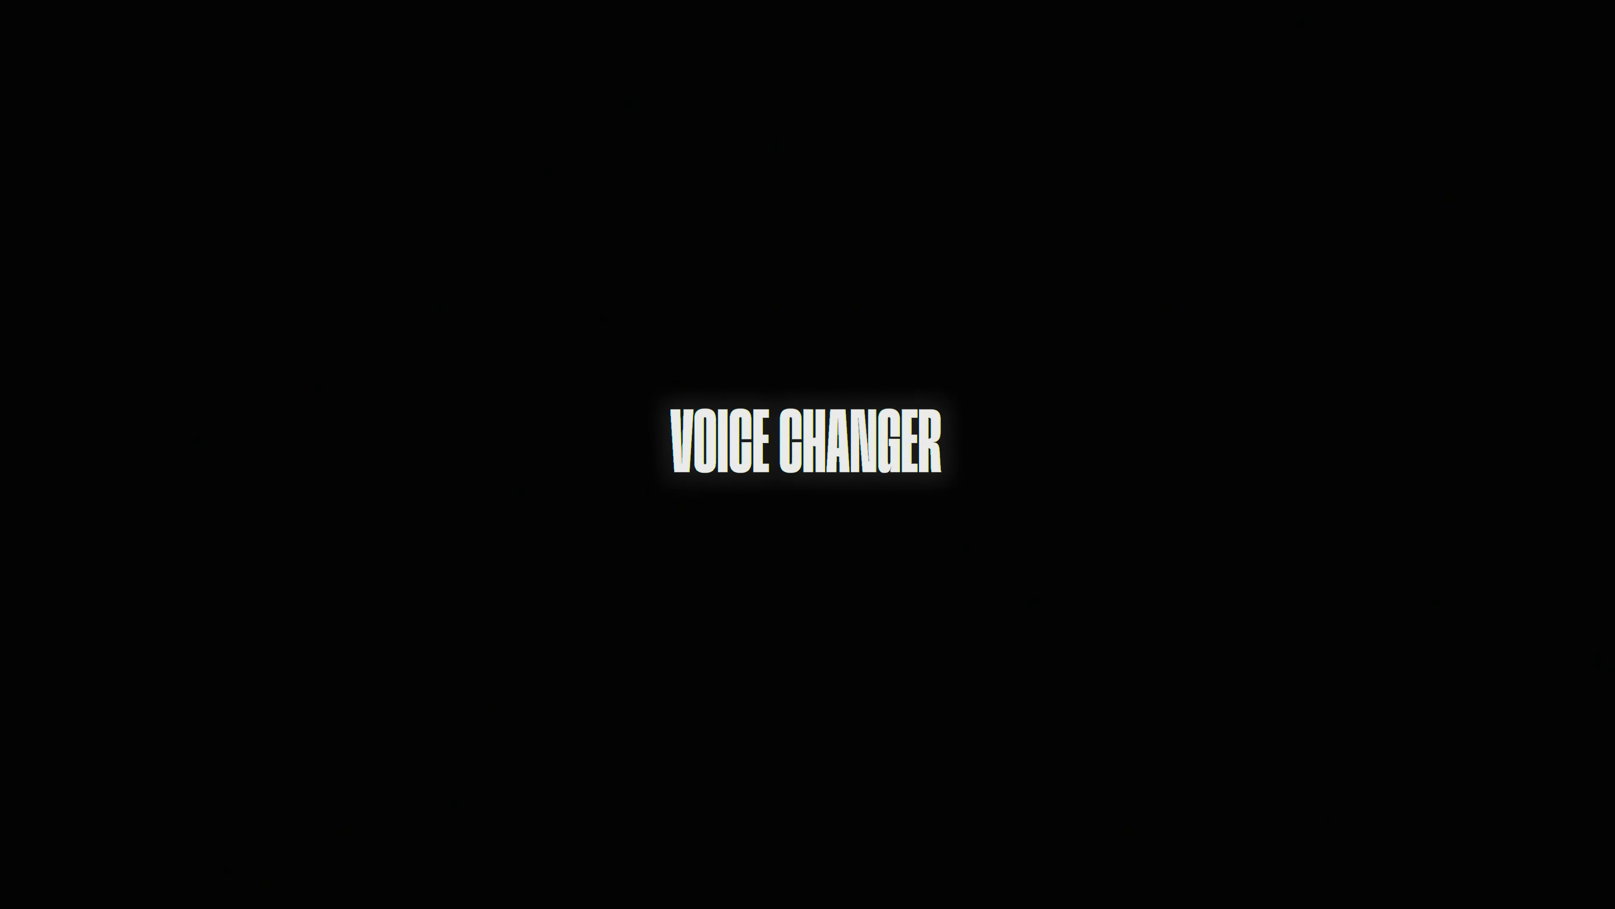
# Step: Record about 12 seconds of live audio in the Voice Changer and open the recording for playback
pyautogui.click(216, 424)
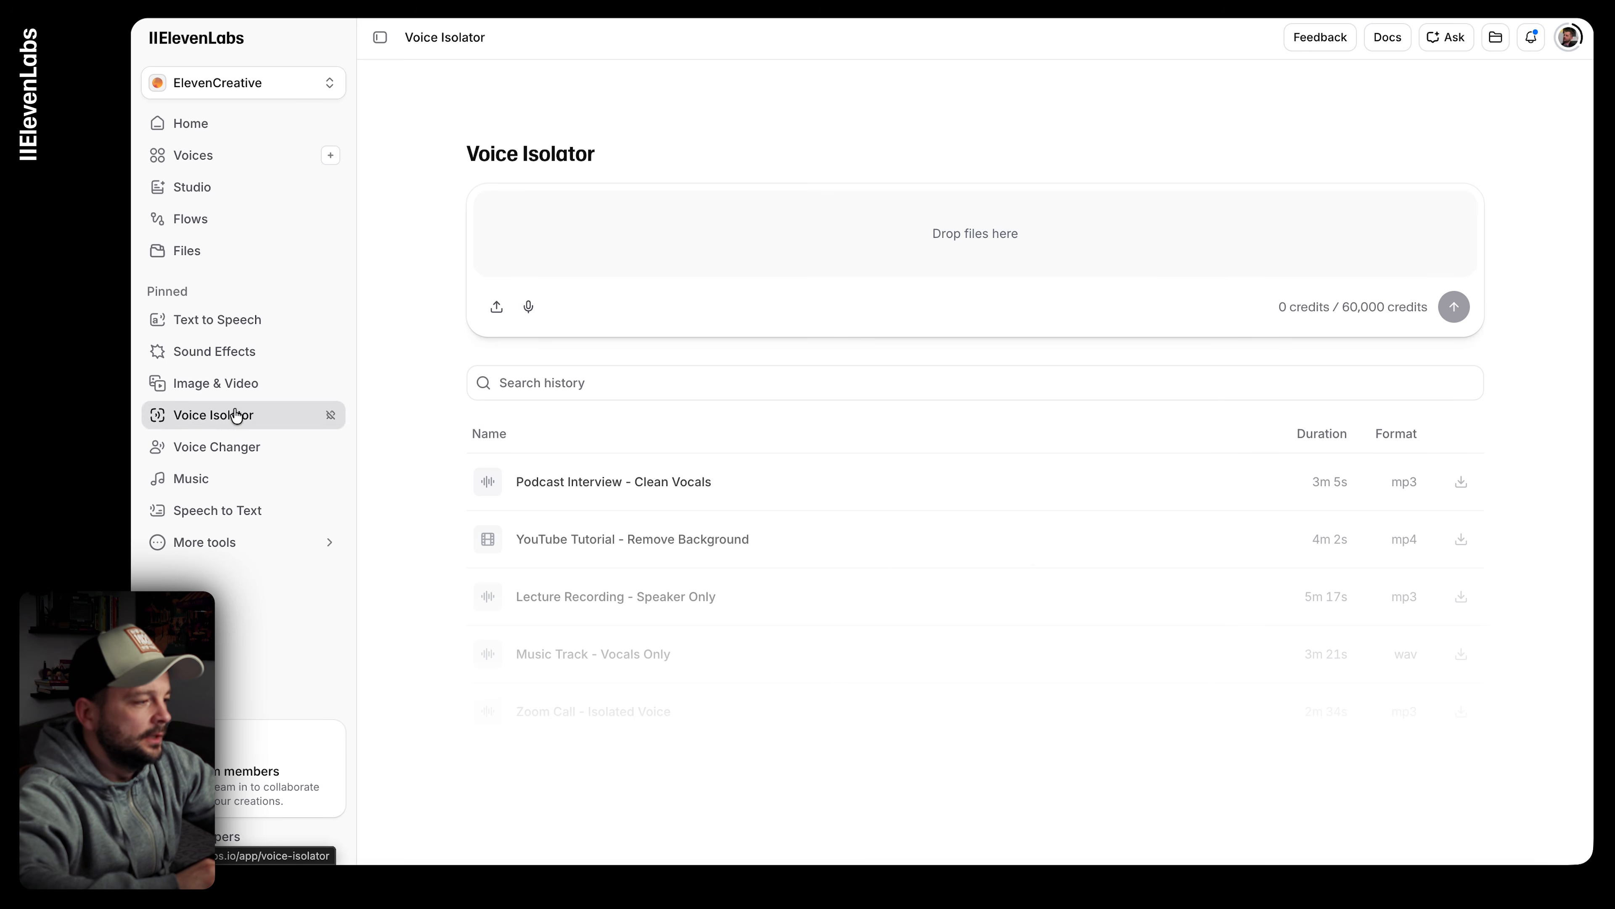
pyautogui.click(235, 455)
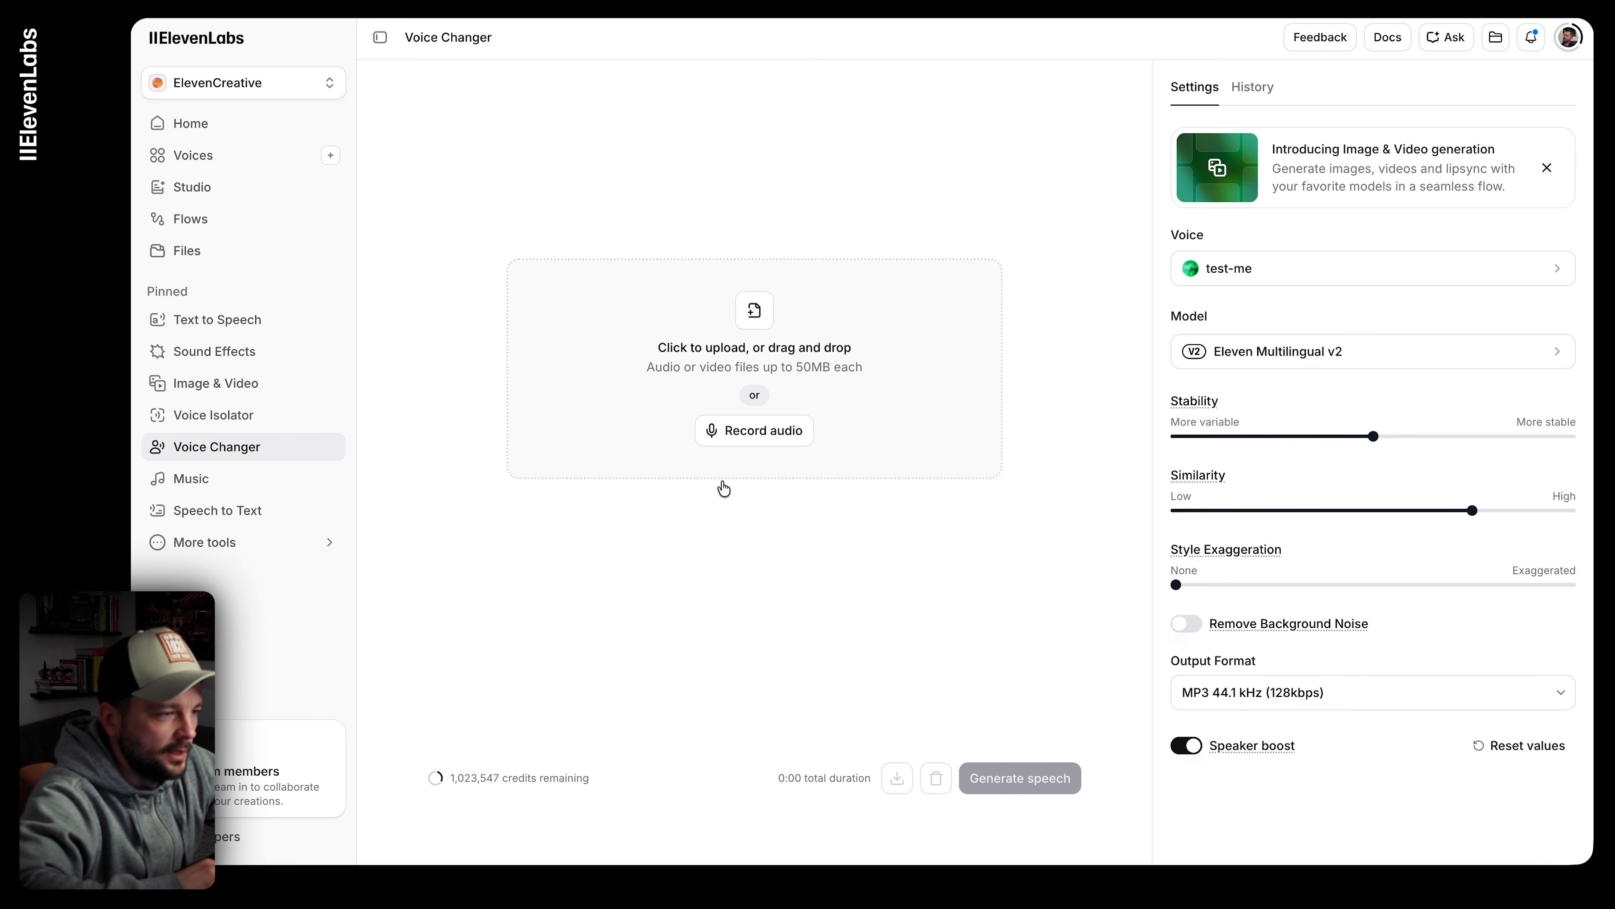
pyautogui.click(765, 431)
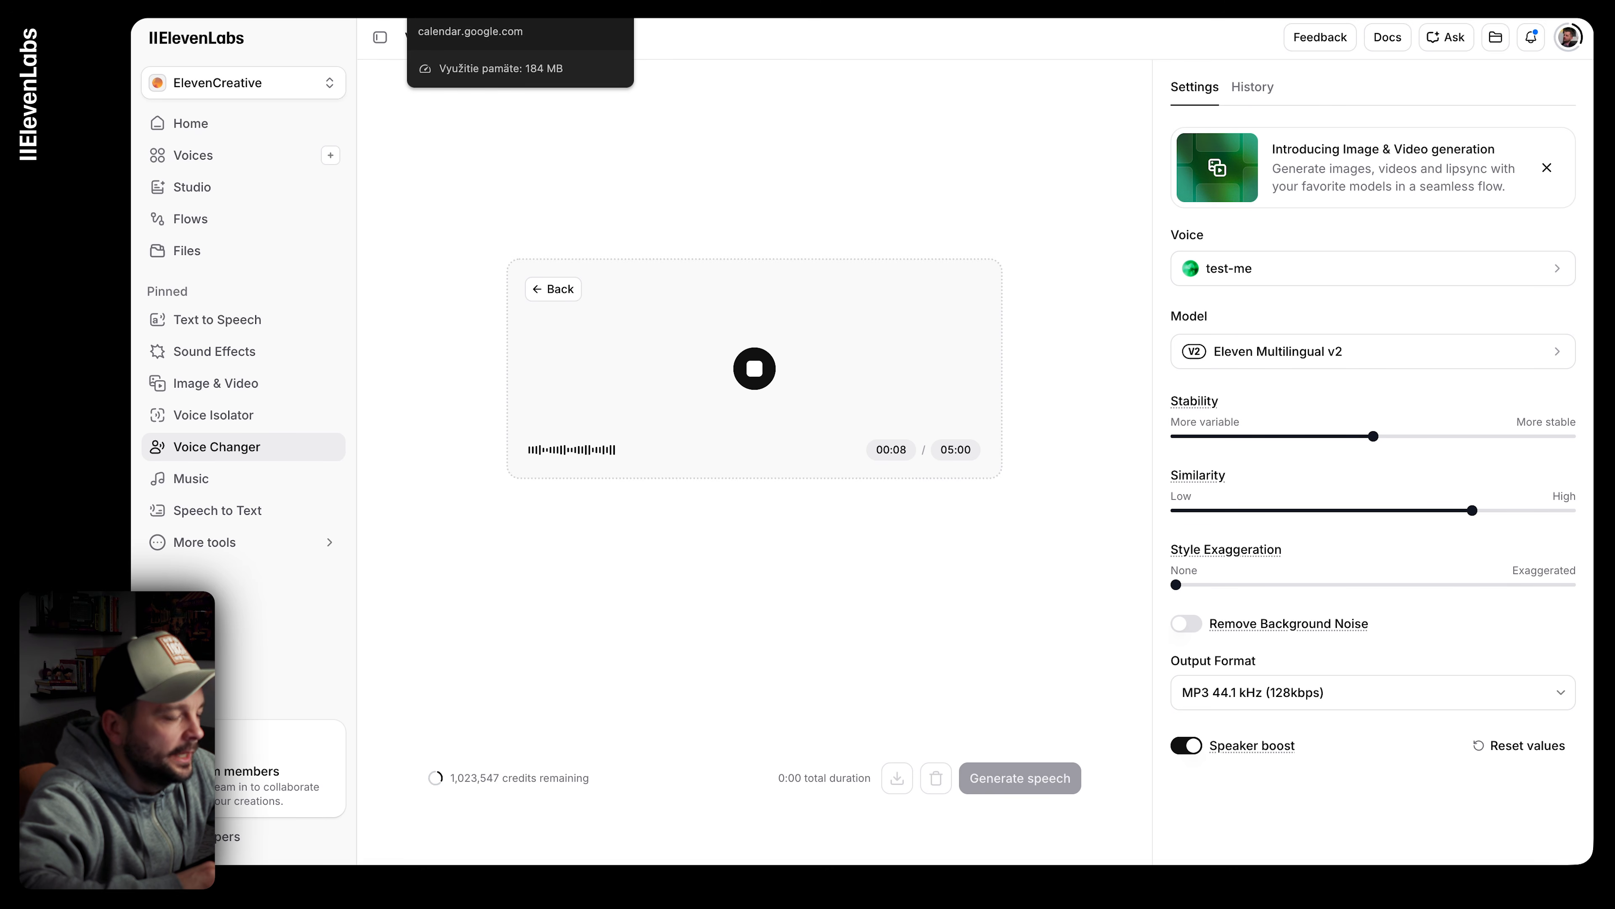
pyautogui.click(755, 368)
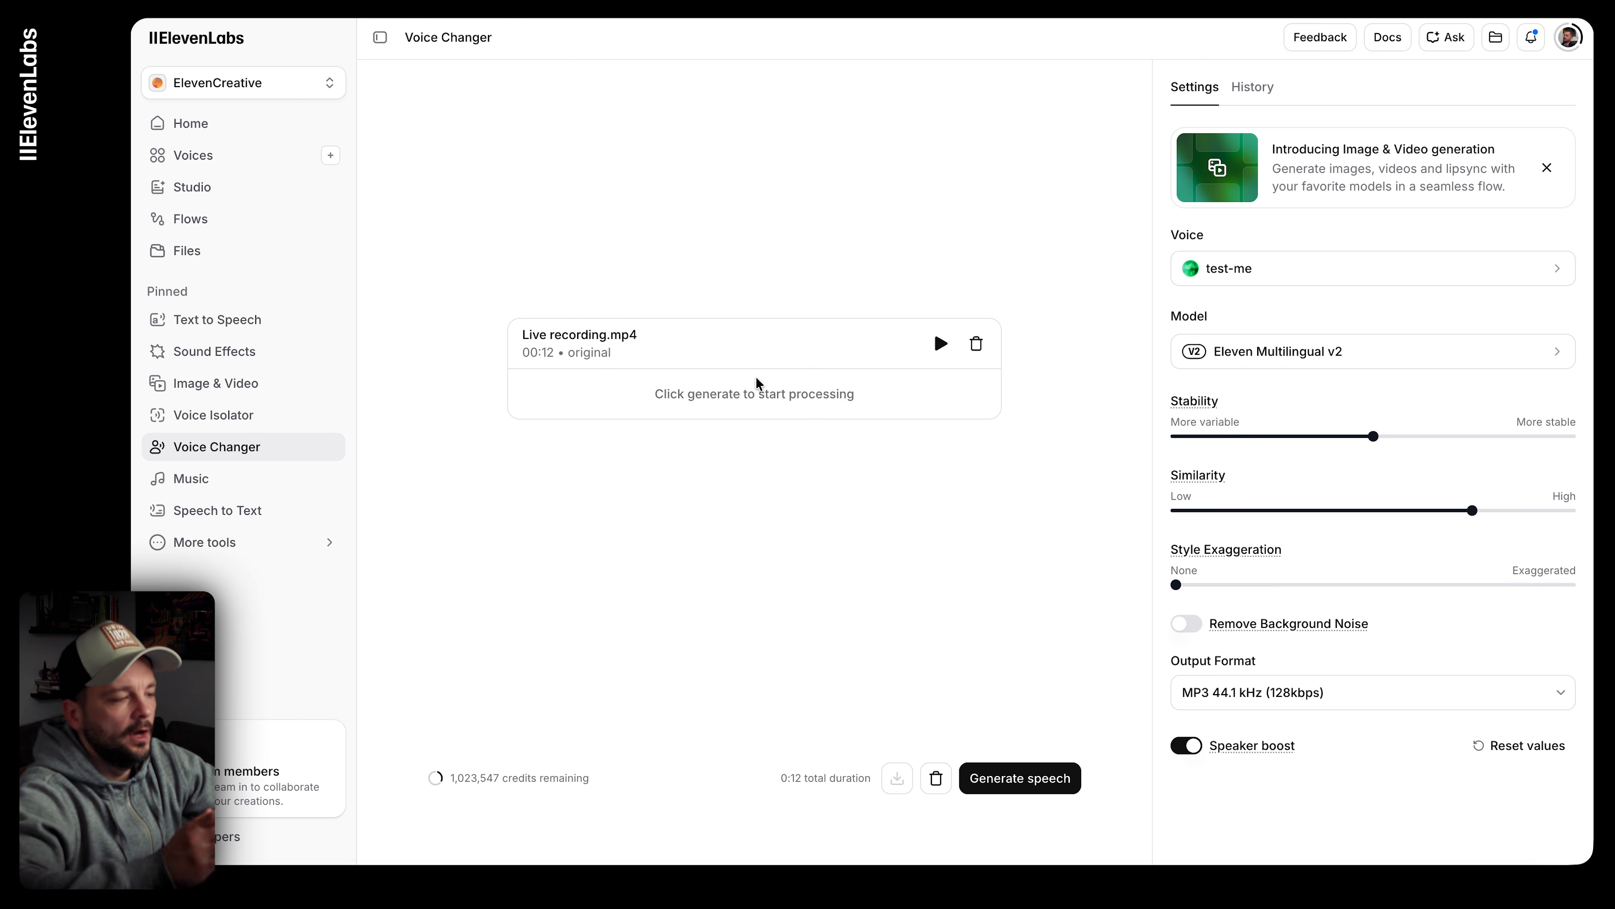
pyautogui.click(943, 345)
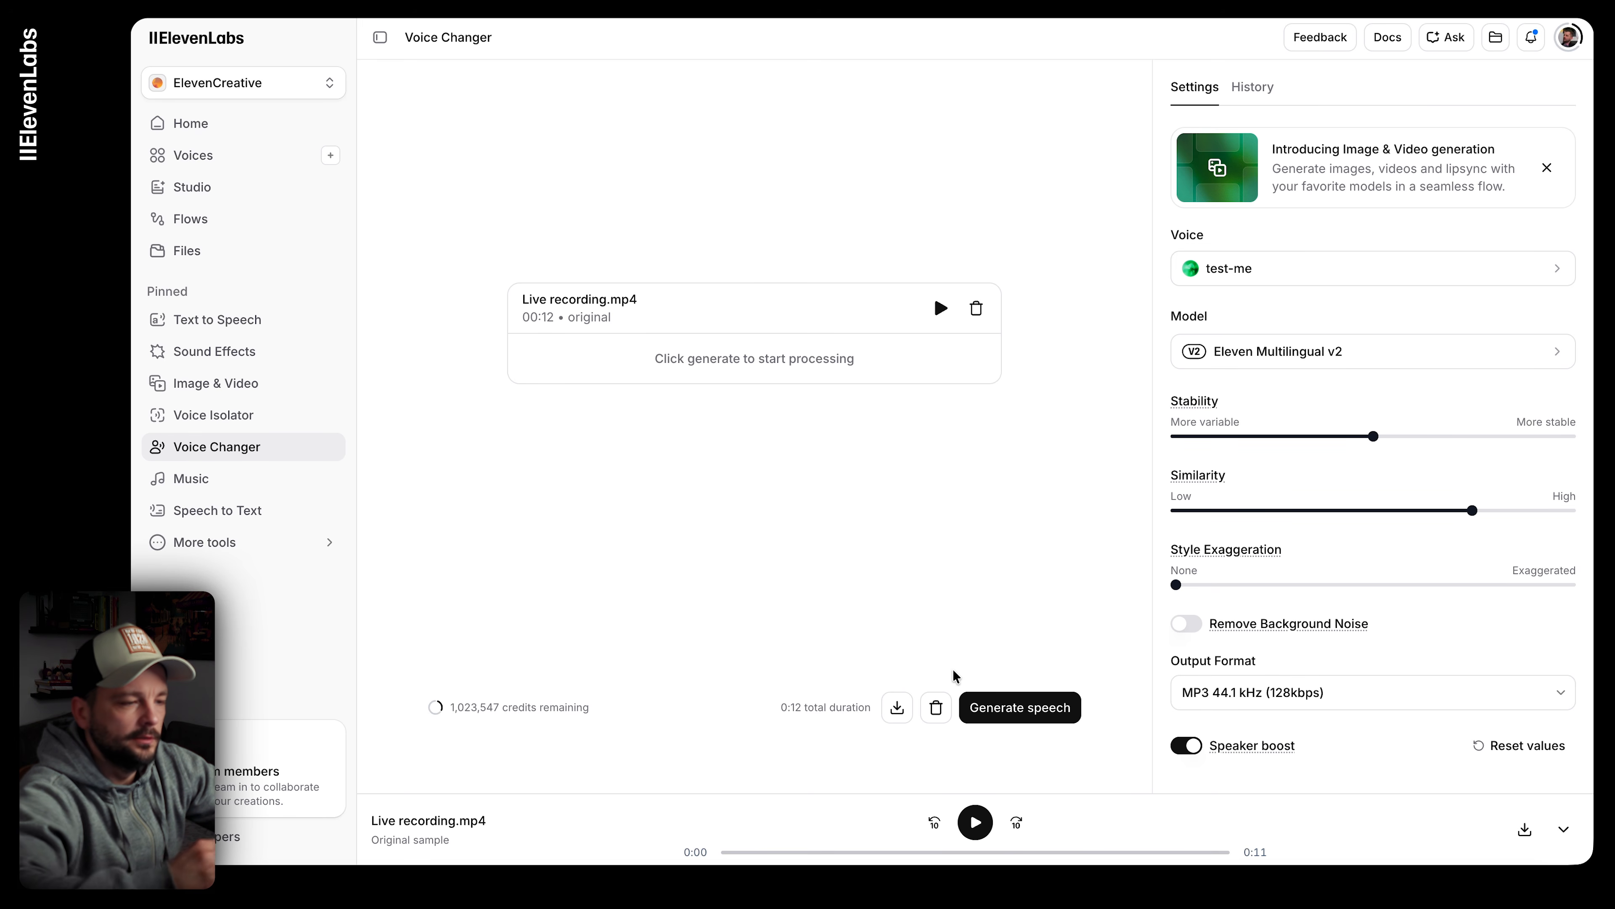
# Step: Preview and select the voice "Minnie - High pitch cartoon character", and set Style Exaggeration to 63%
pyautogui.click(1273, 268)
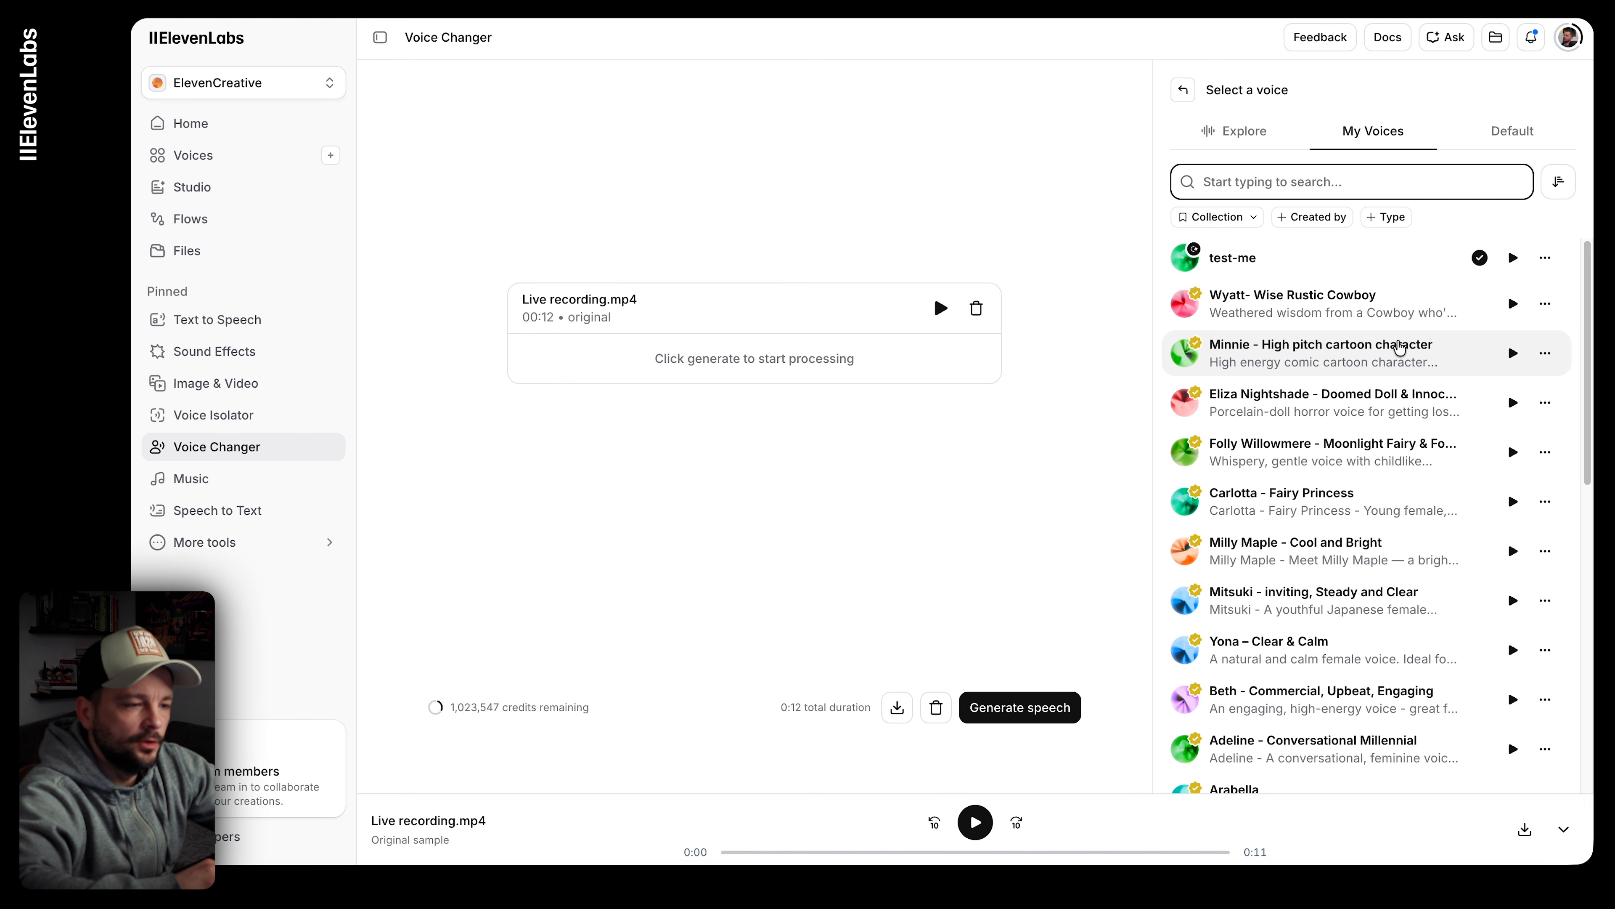
pyautogui.click(1512, 354)
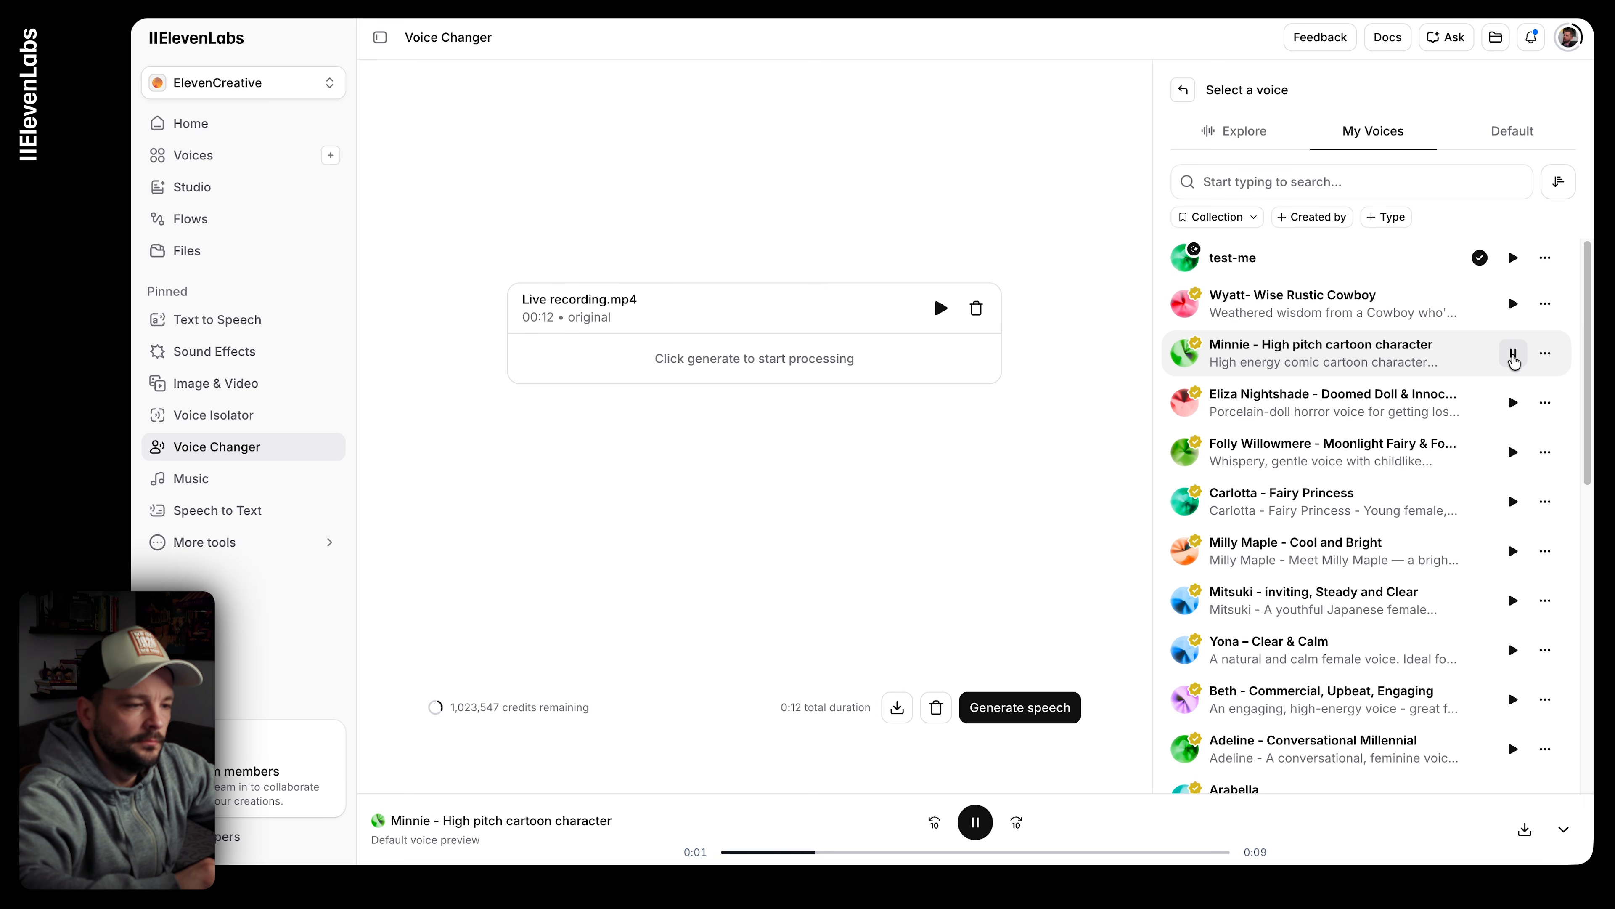
pyautogui.click(1306, 372)
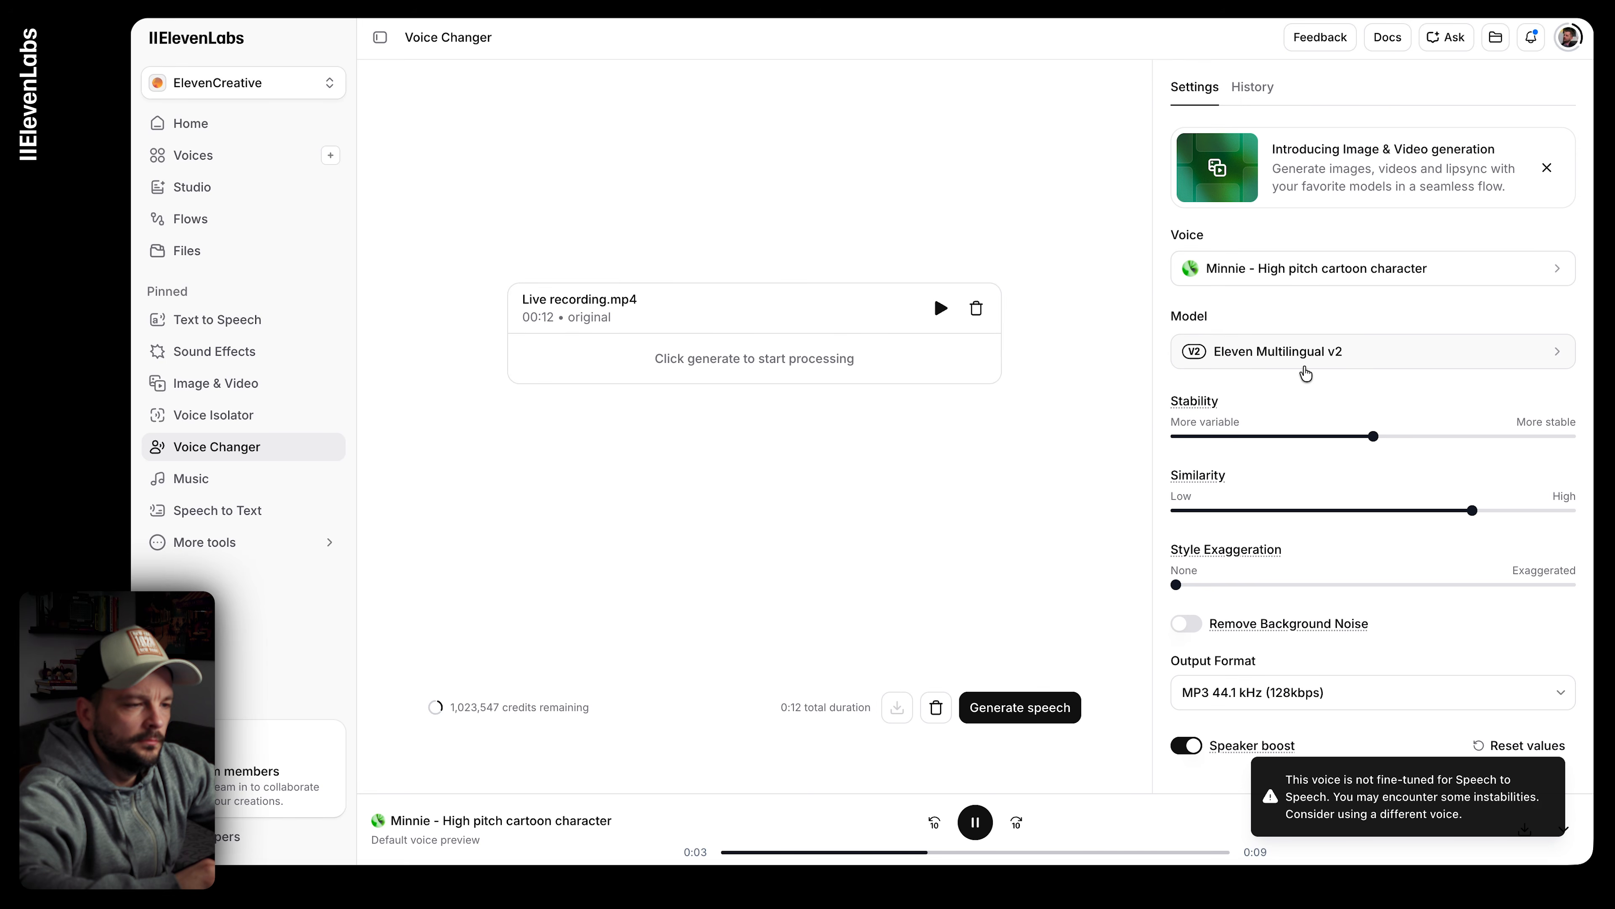
pyautogui.click(976, 822)
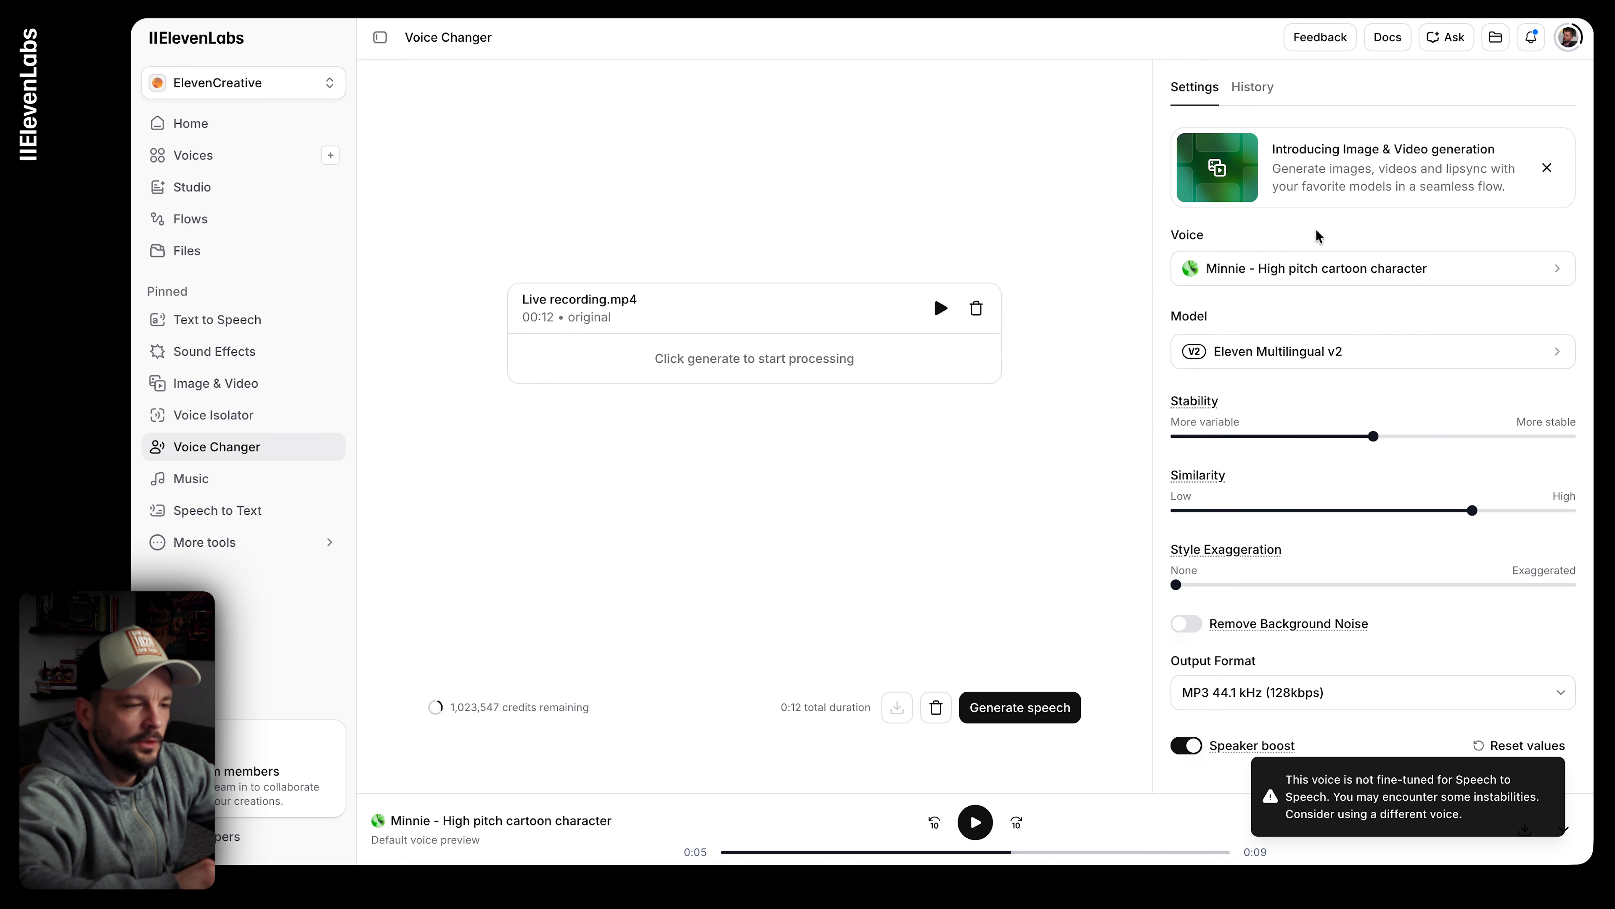
pyautogui.moveTo(1175, 584); pyautogui.dragTo(1426, 607)
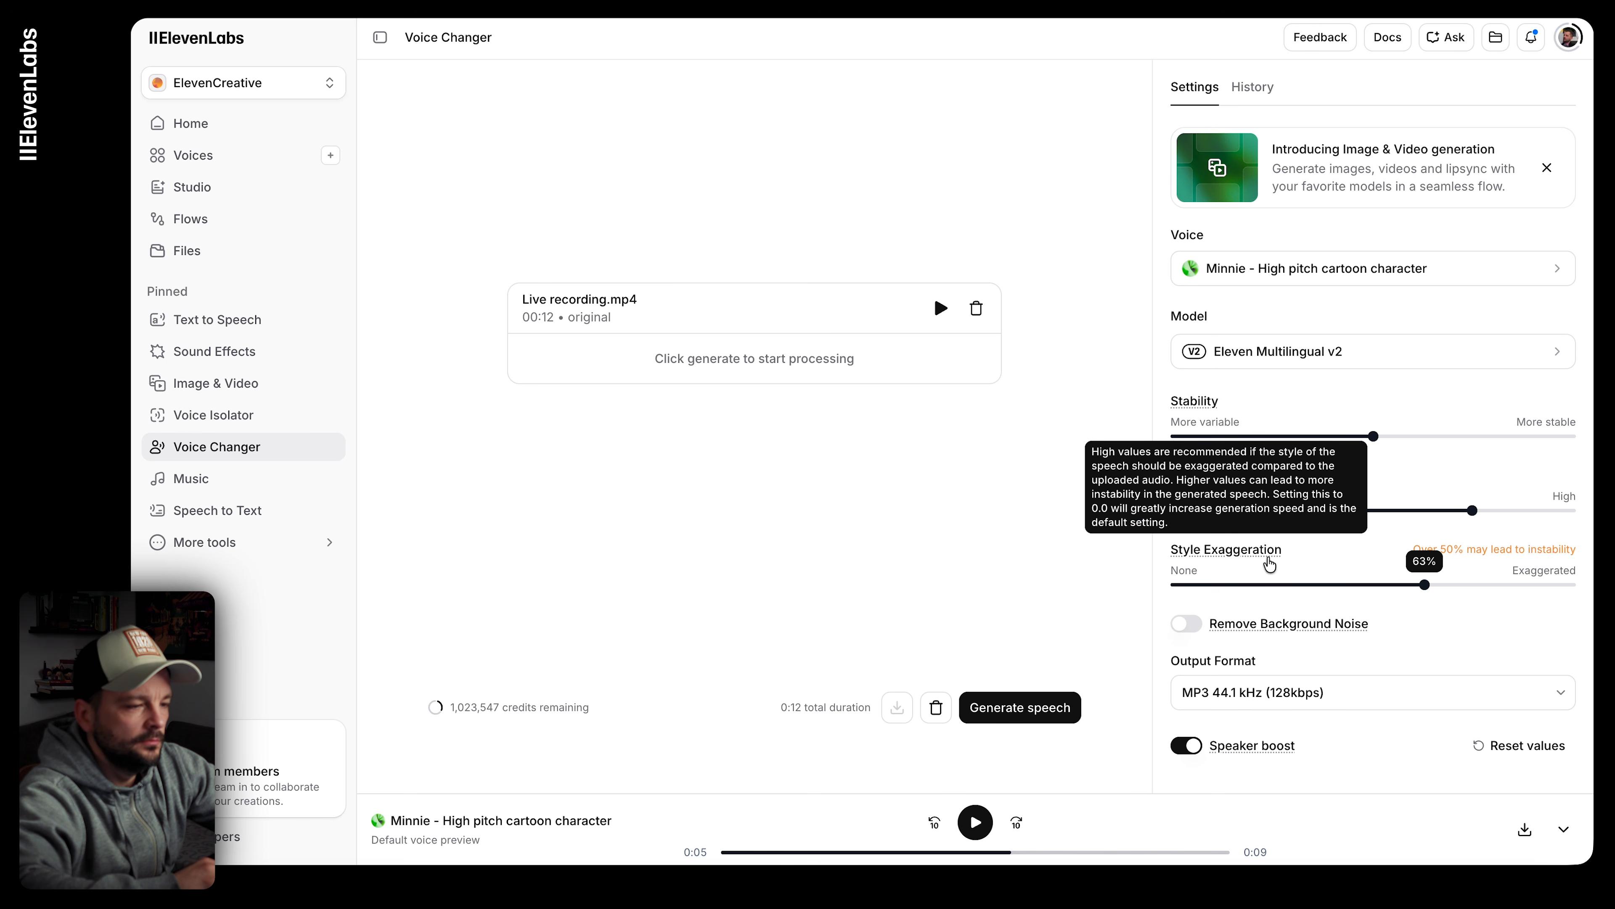
# Step: Generate the converted speech from the live recording with the Minnie voice
pyautogui.click(999, 711)
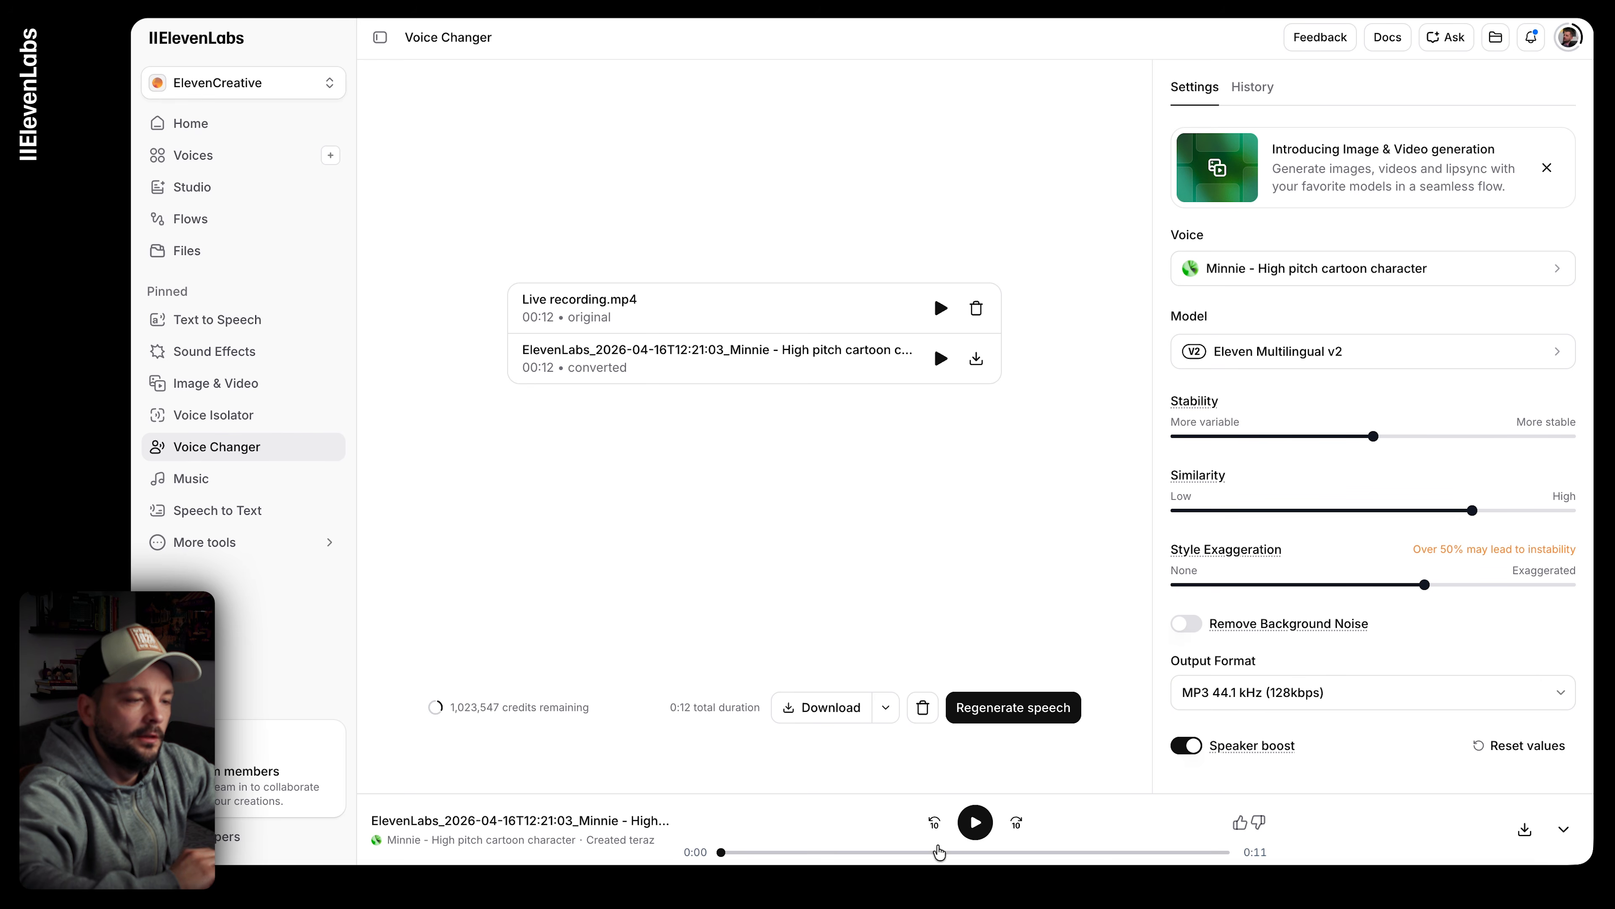
# Step: Reconvert the live recording with the voice "Folly Willowmere - Moonlight Fairy & Forrest Guardian" at 56% Style Exaggeration
pyautogui.click(1336, 279)
pyautogui.scroll(-1, 1462, 420)
pyautogui.click(1510, 417)
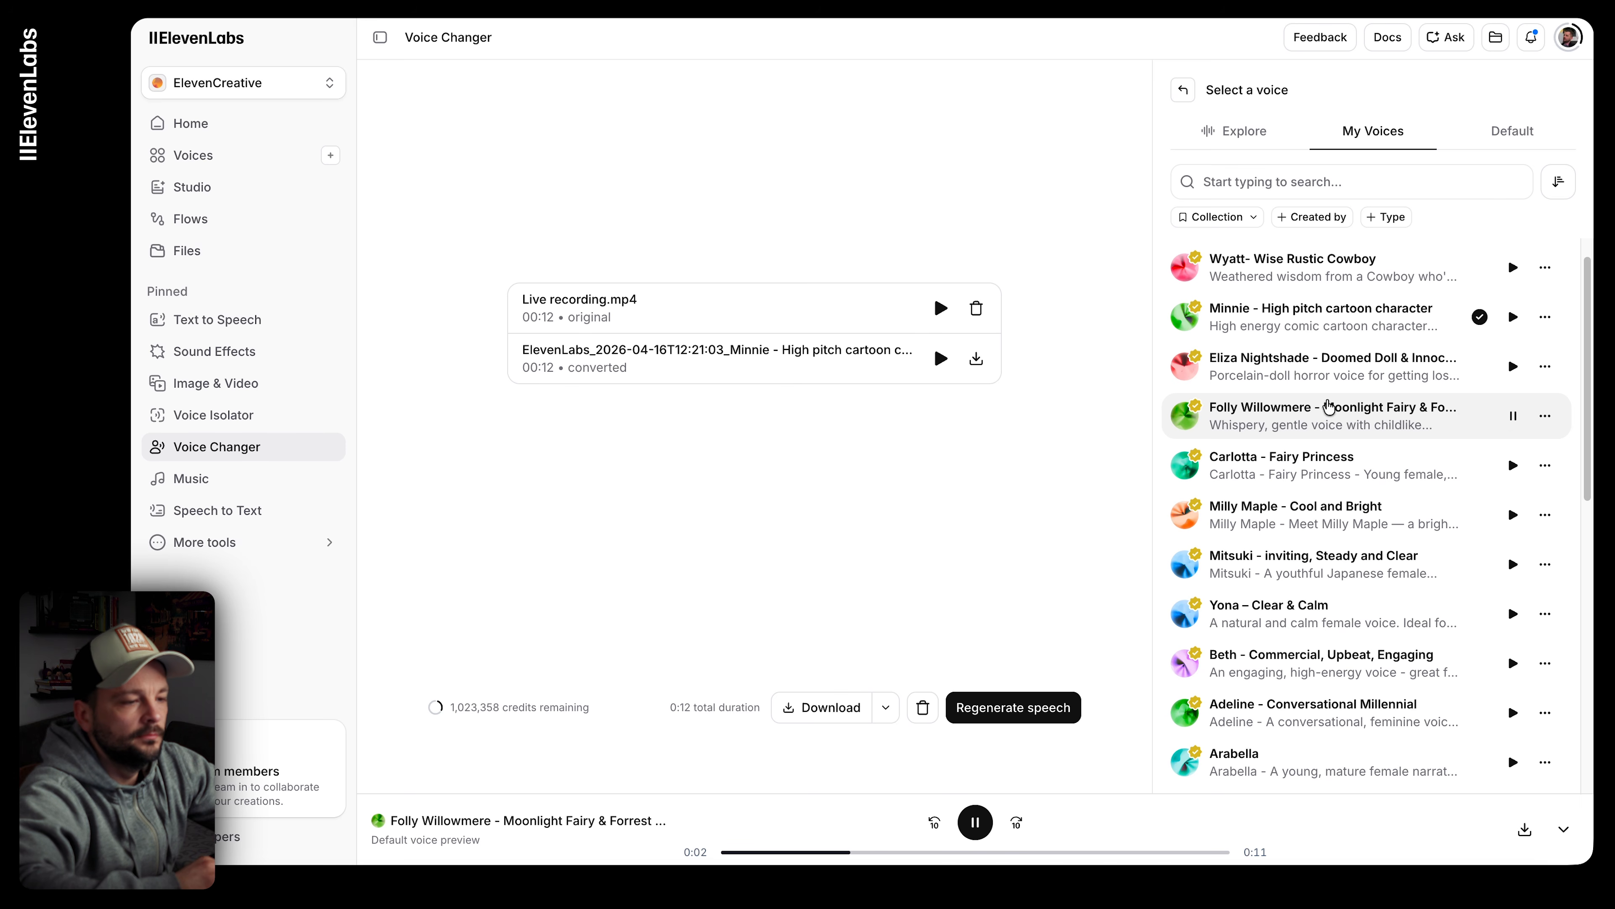
pyautogui.click(1310, 409)
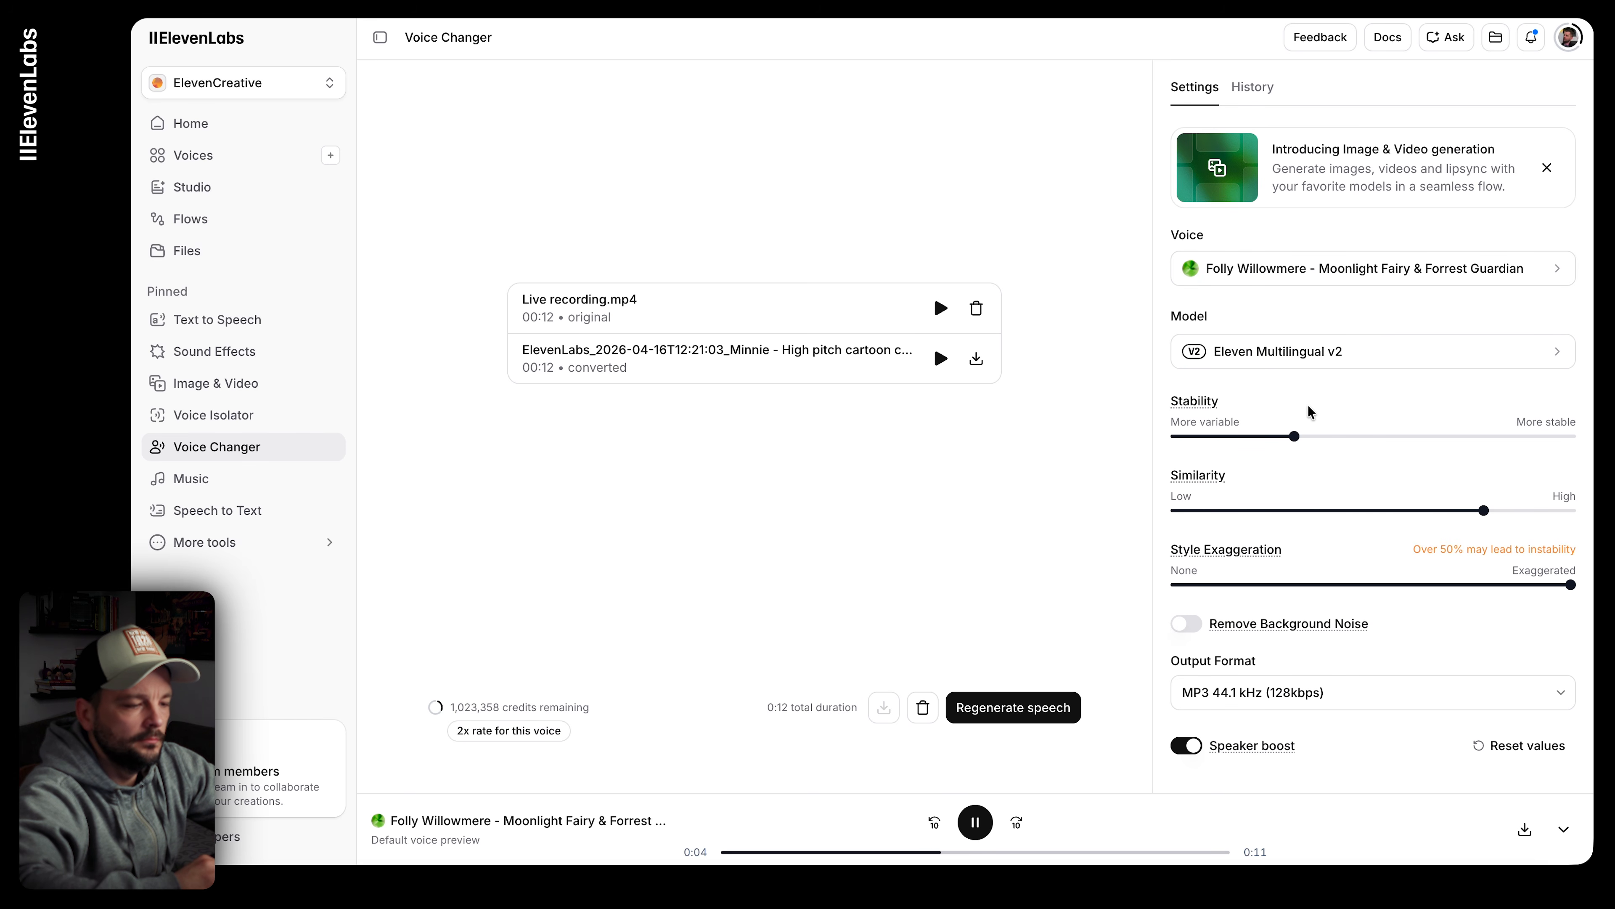
pyautogui.click(975, 821)
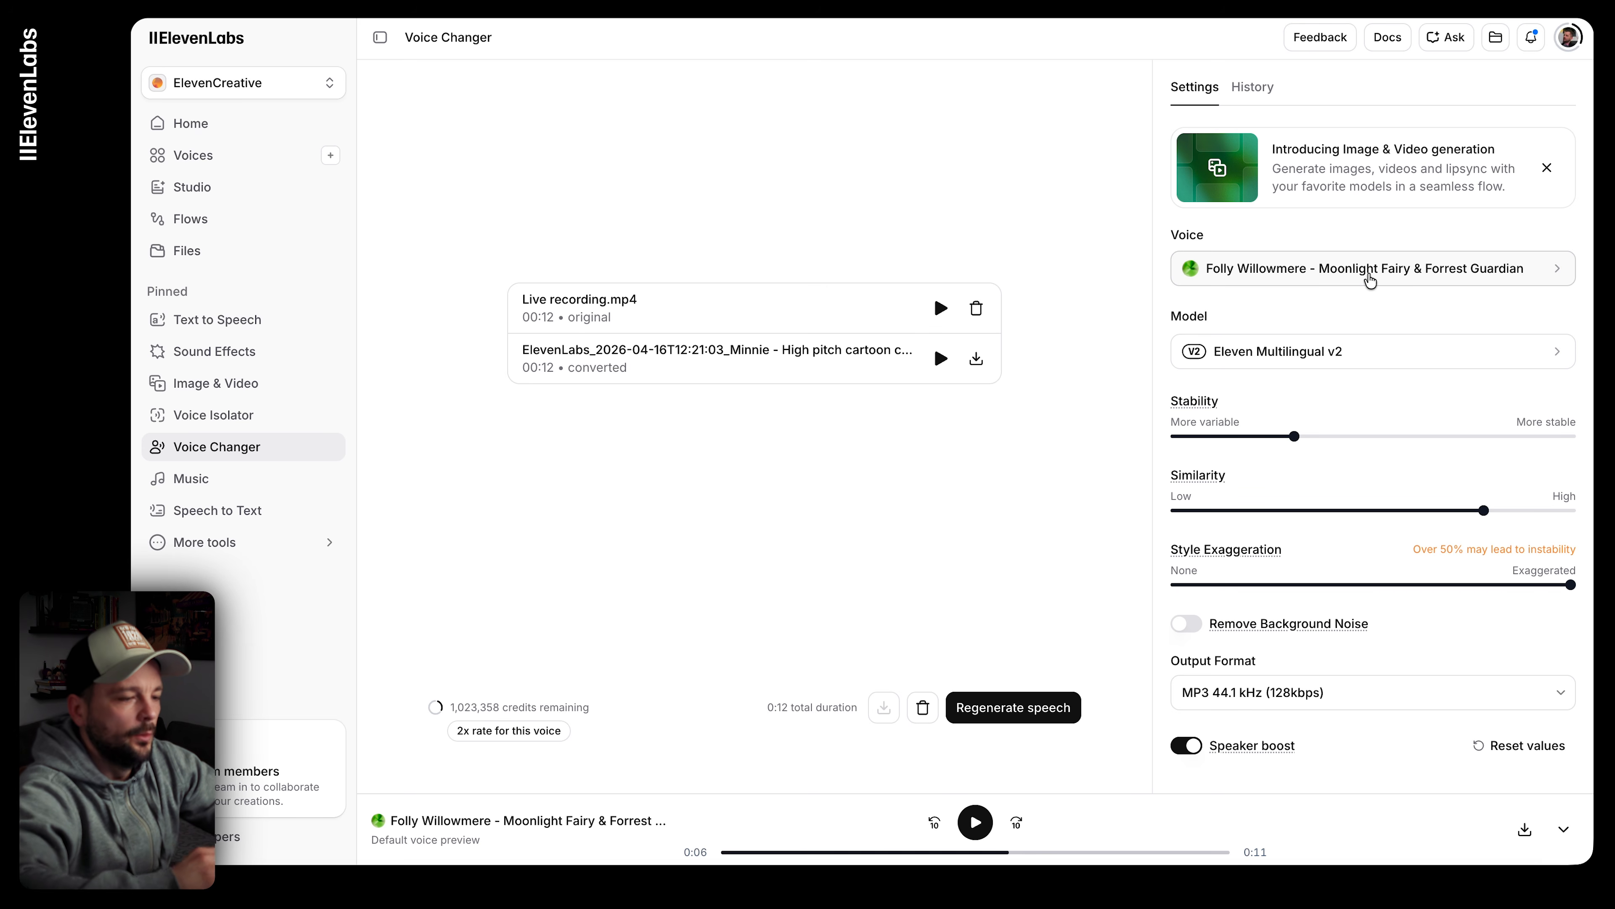
pyautogui.moveTo(1571, 584); pyautogui.dragTo(1397, 588)
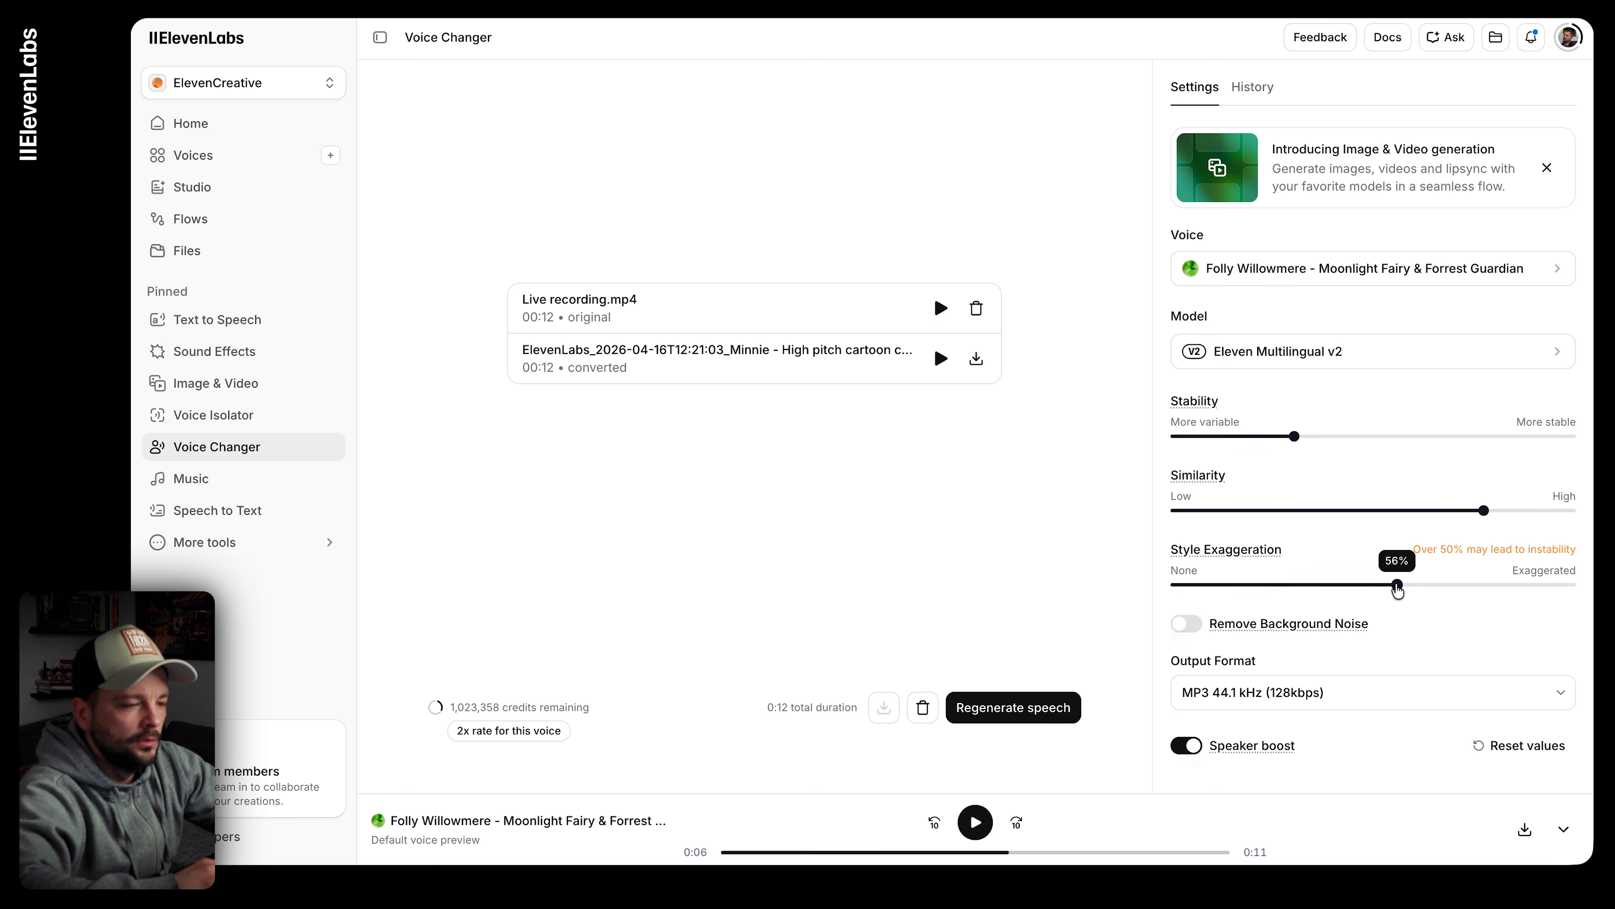
pyautogui.click(1030, 707)
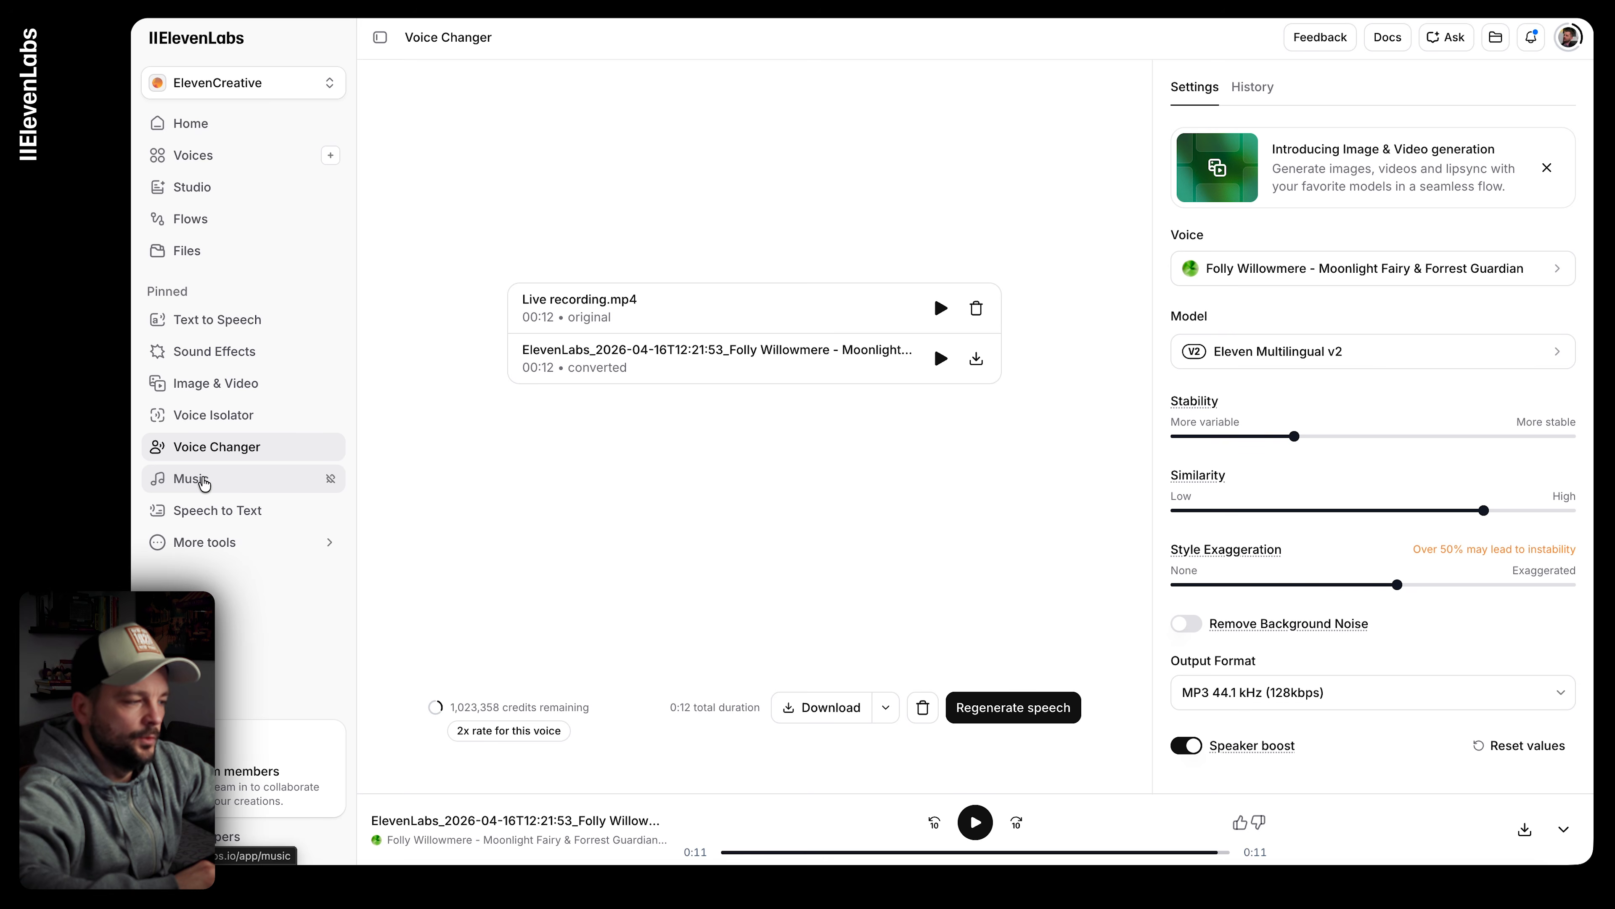
# Step: Transcribe a short spoken sentence with the Scribe Realtime demo in Speech to Text using Auto-detect language, and close the demo
pyautogui.click(207, 511)
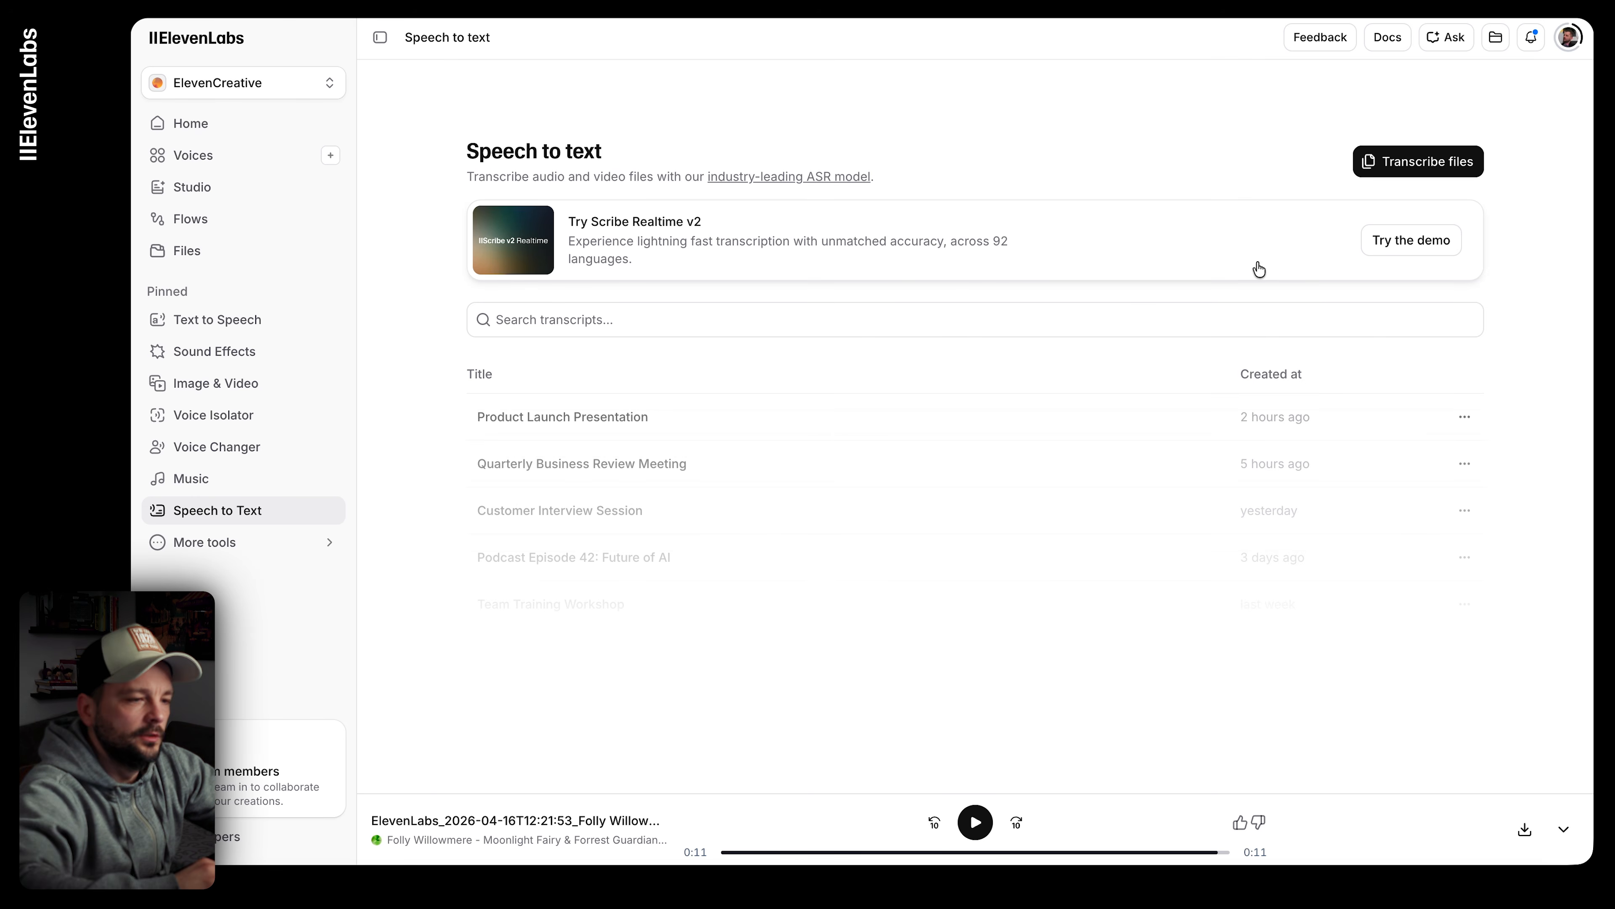
pyautogui.click(1412, 241)
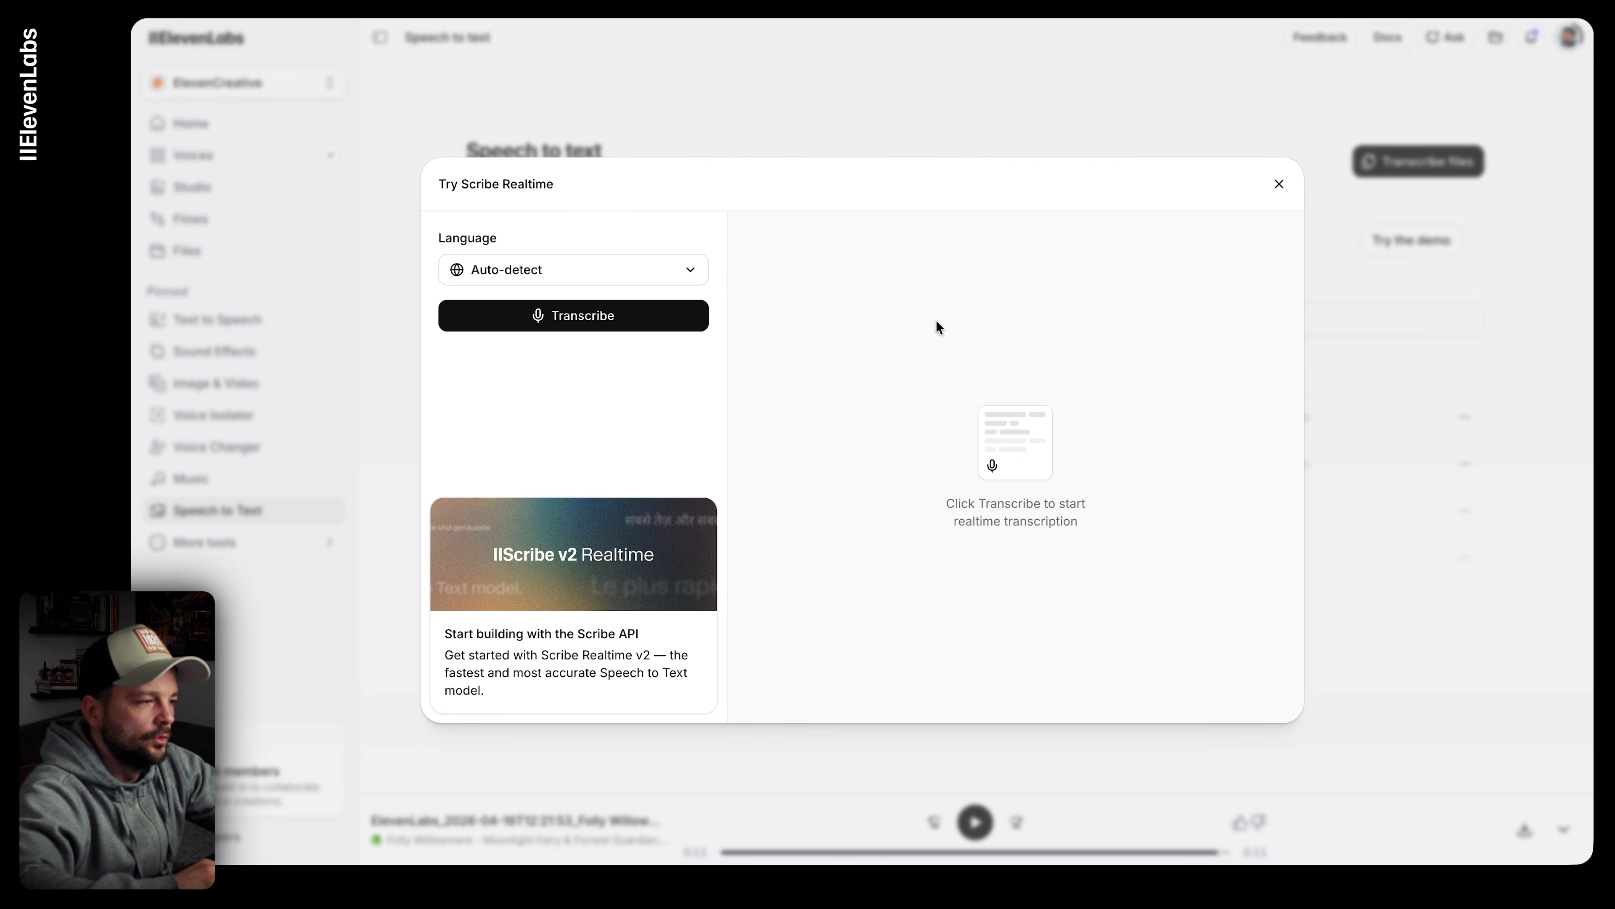
pyautogui.click(583, 318)
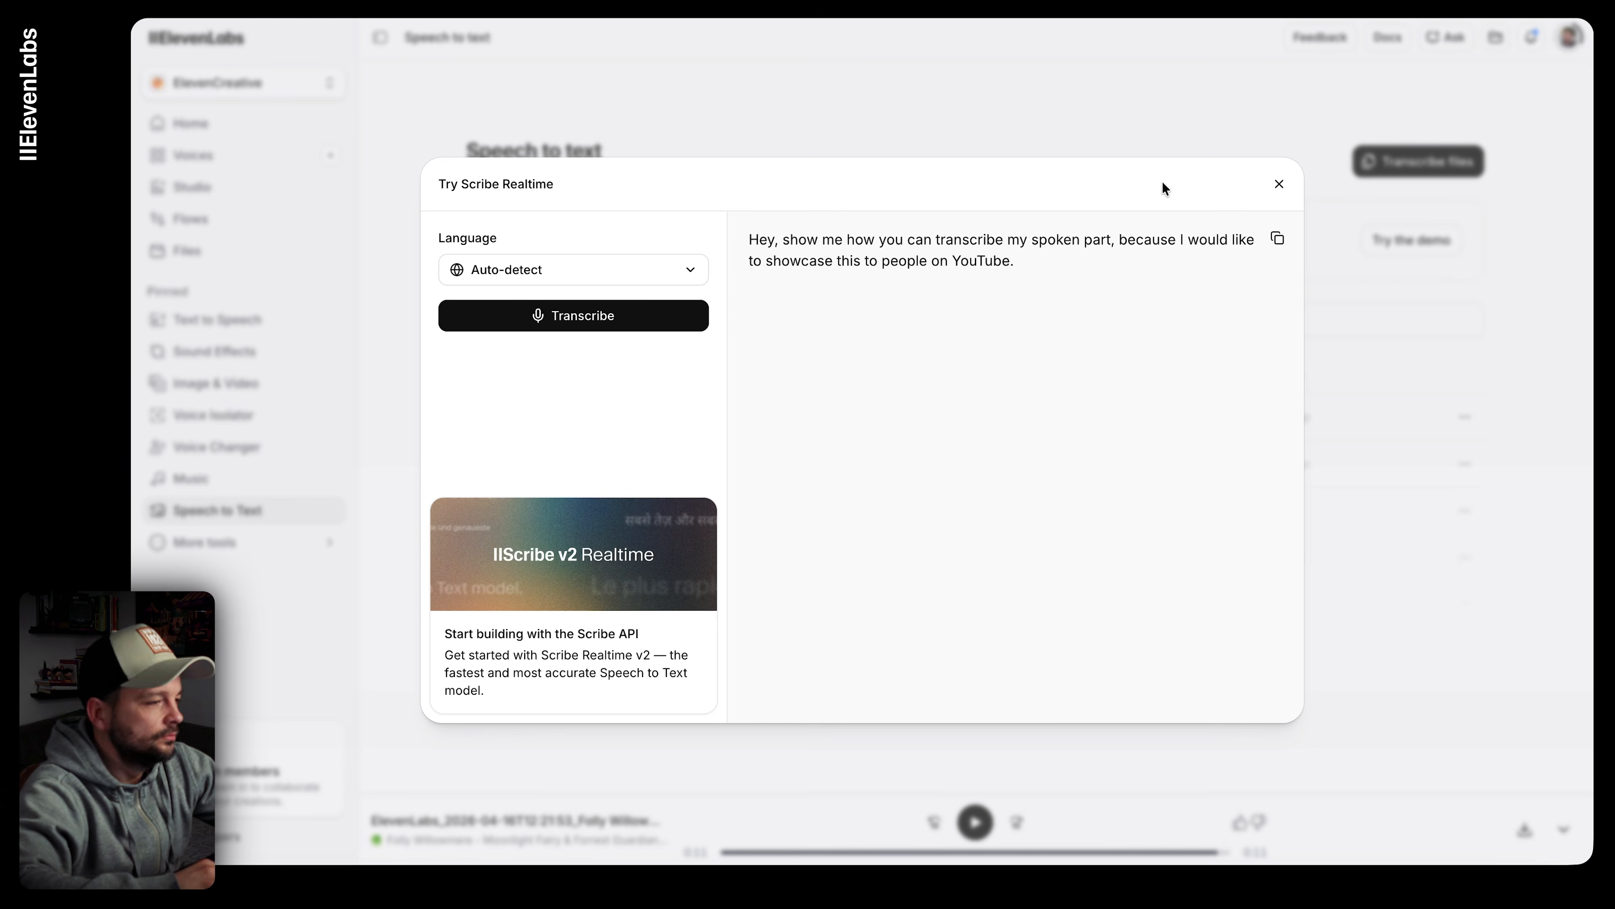
pyautogui.click(1279, 184)
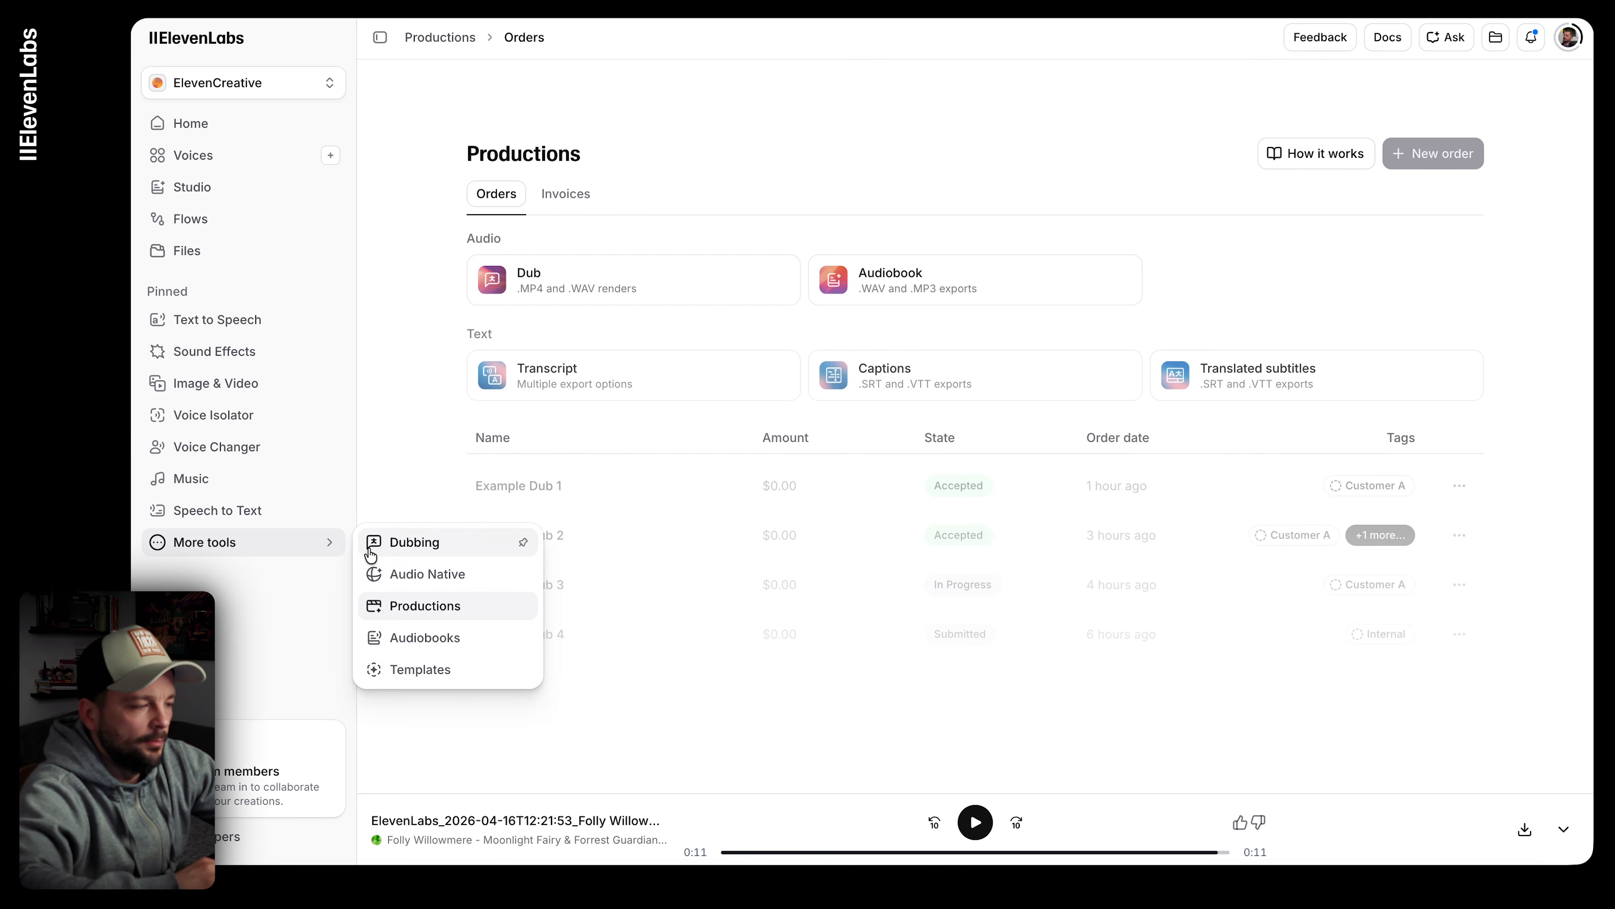
# Step: Open Audio Native and look through its onboarding, player appearance, URL allowlist and embed code sections
pyautogui.click(424, 571)
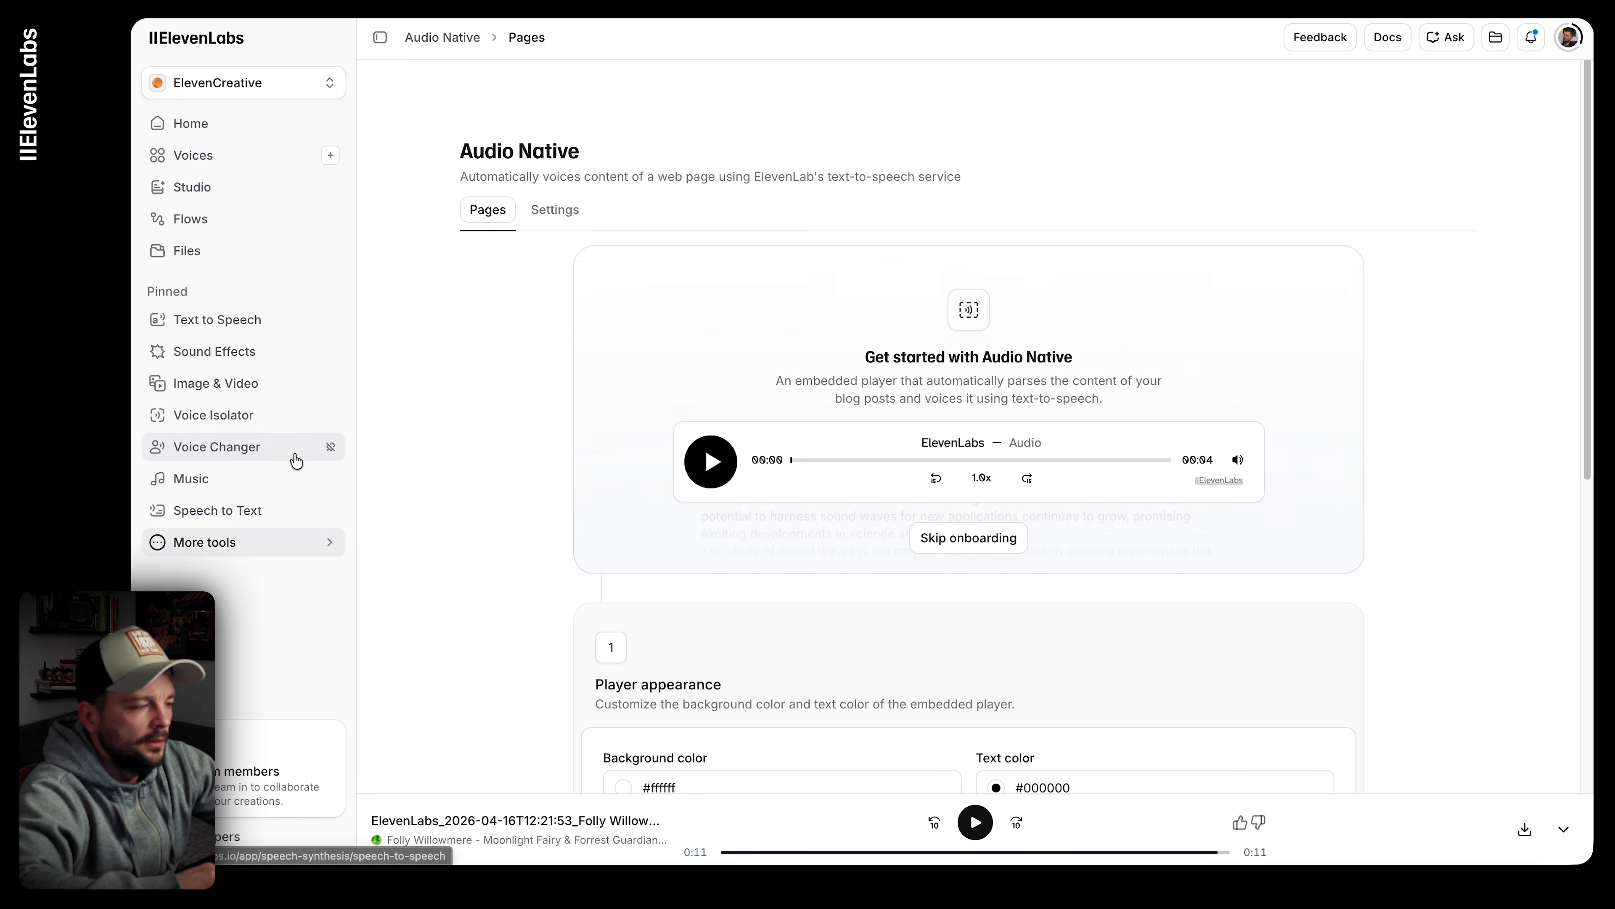
pyautogui.moveTo(278, 554)
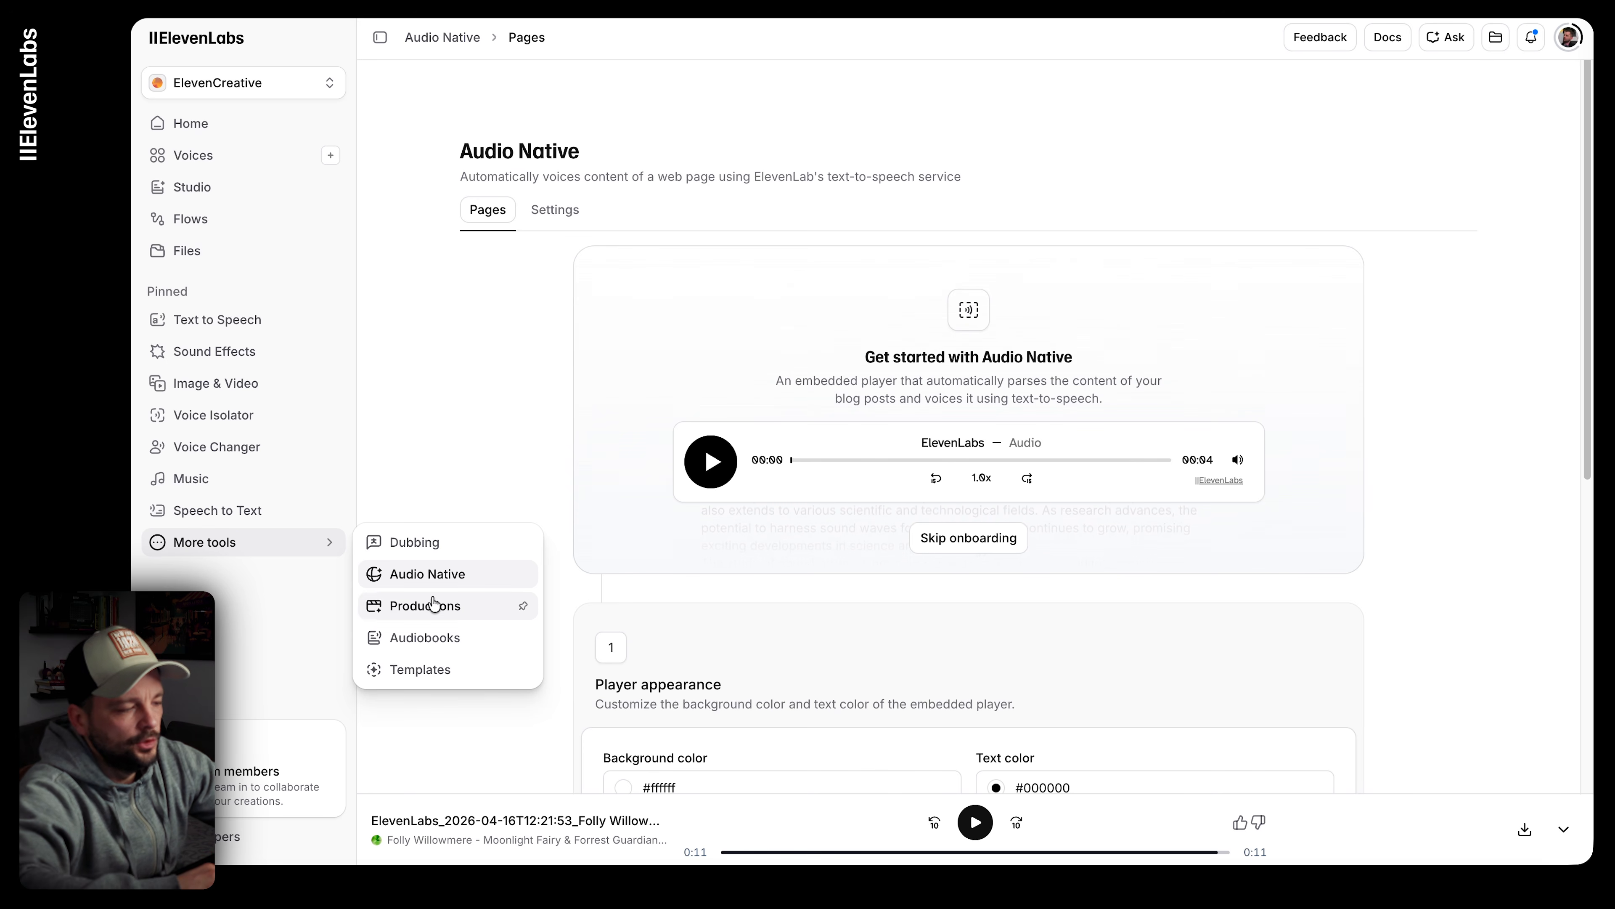
pyautogui.click(478, 581)
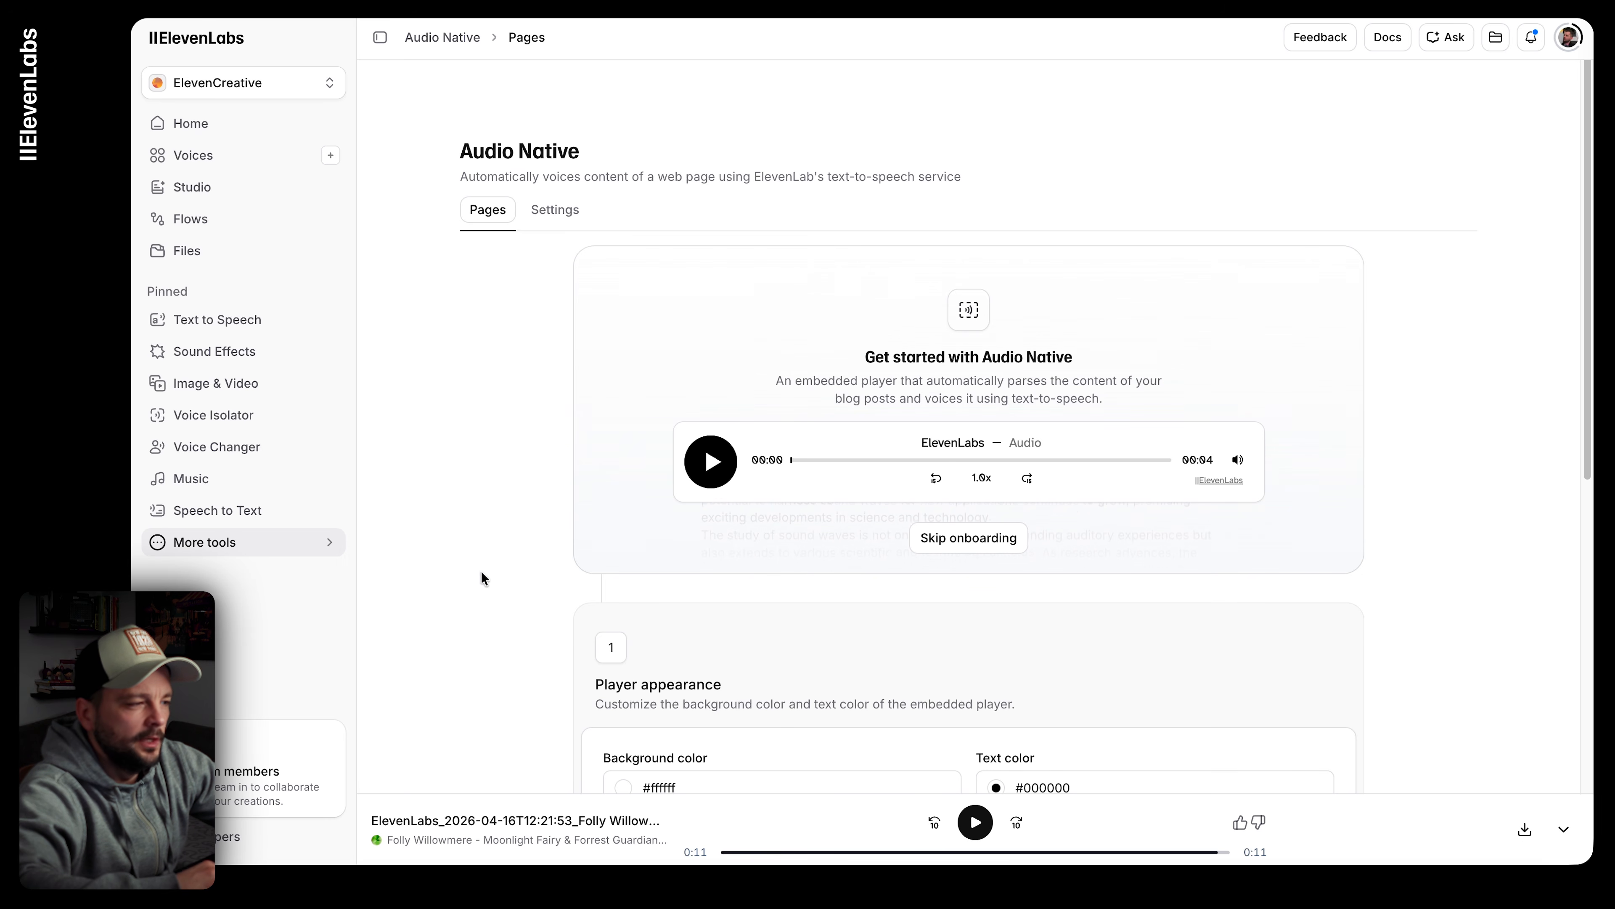
pyautogui.scroll(-1, 799, 542)
pyautogui.scroll(1, 799, 541)
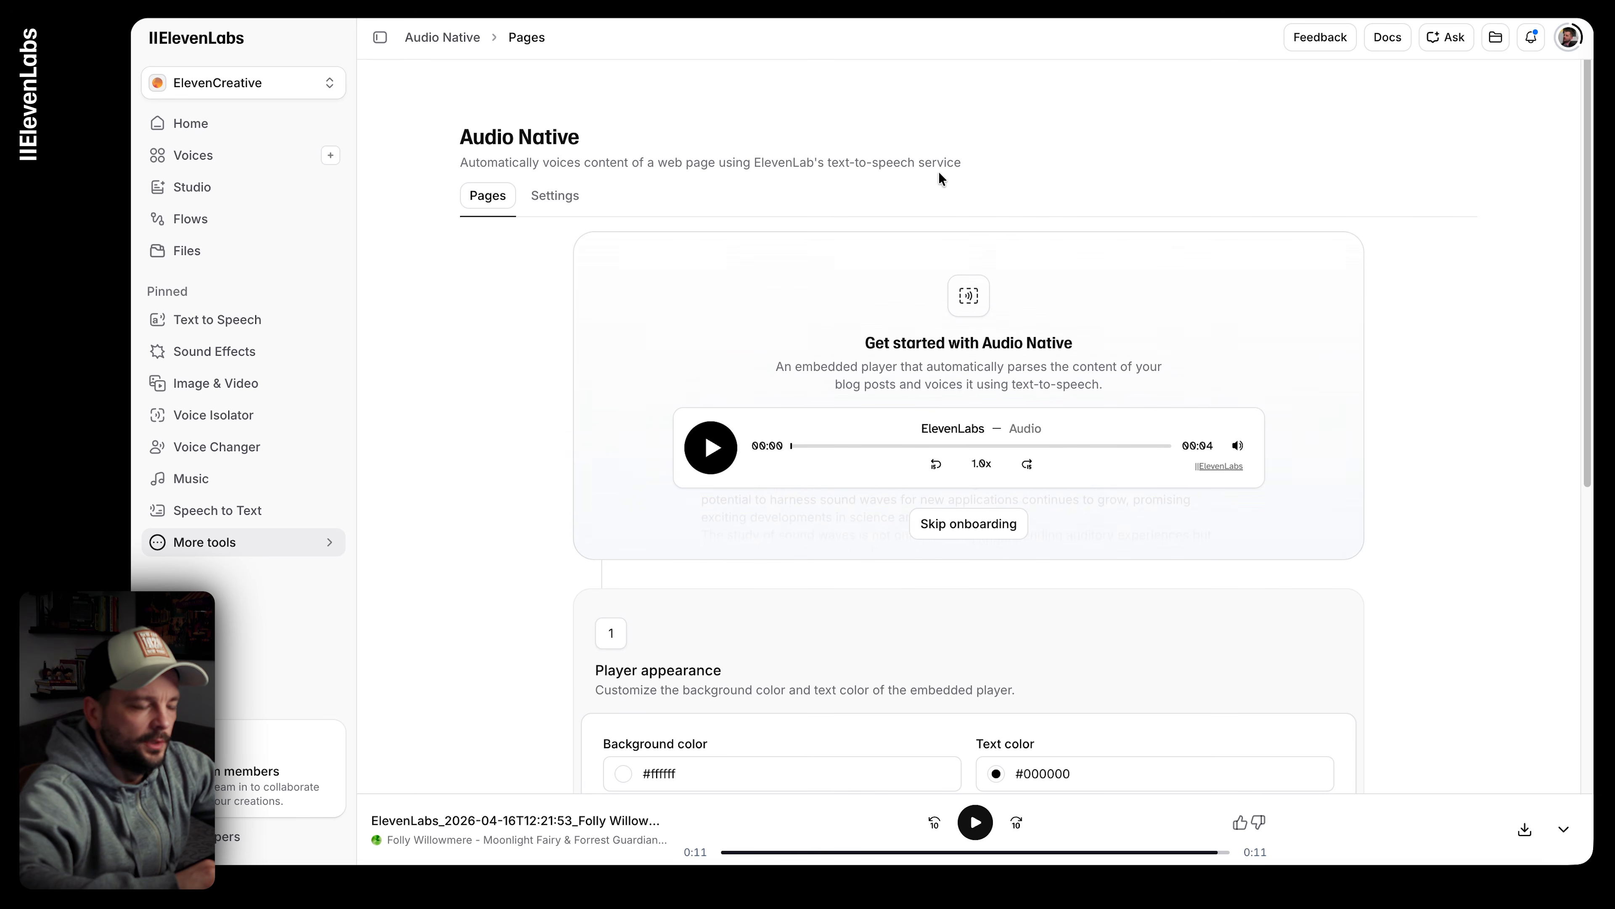
pyautogui.scroll(-1, 961, 199)
pyautogui.scroll(-6, 960, 198)
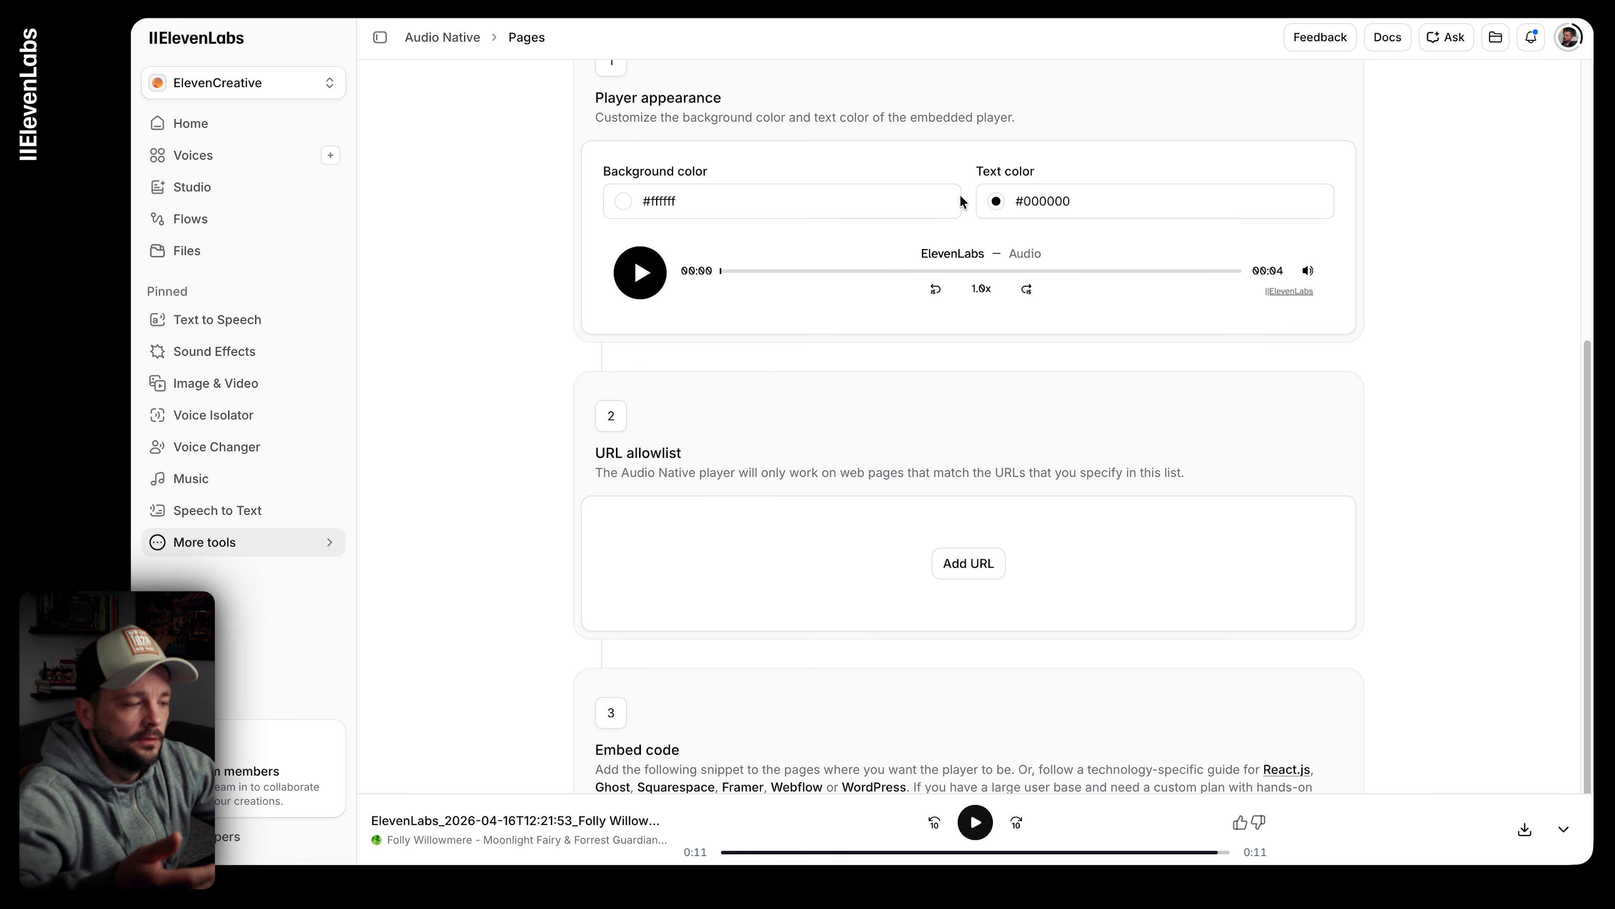
# Step: View the Productions order options and the Audiobooks bookshelf
pyautogui.click(242, 541)
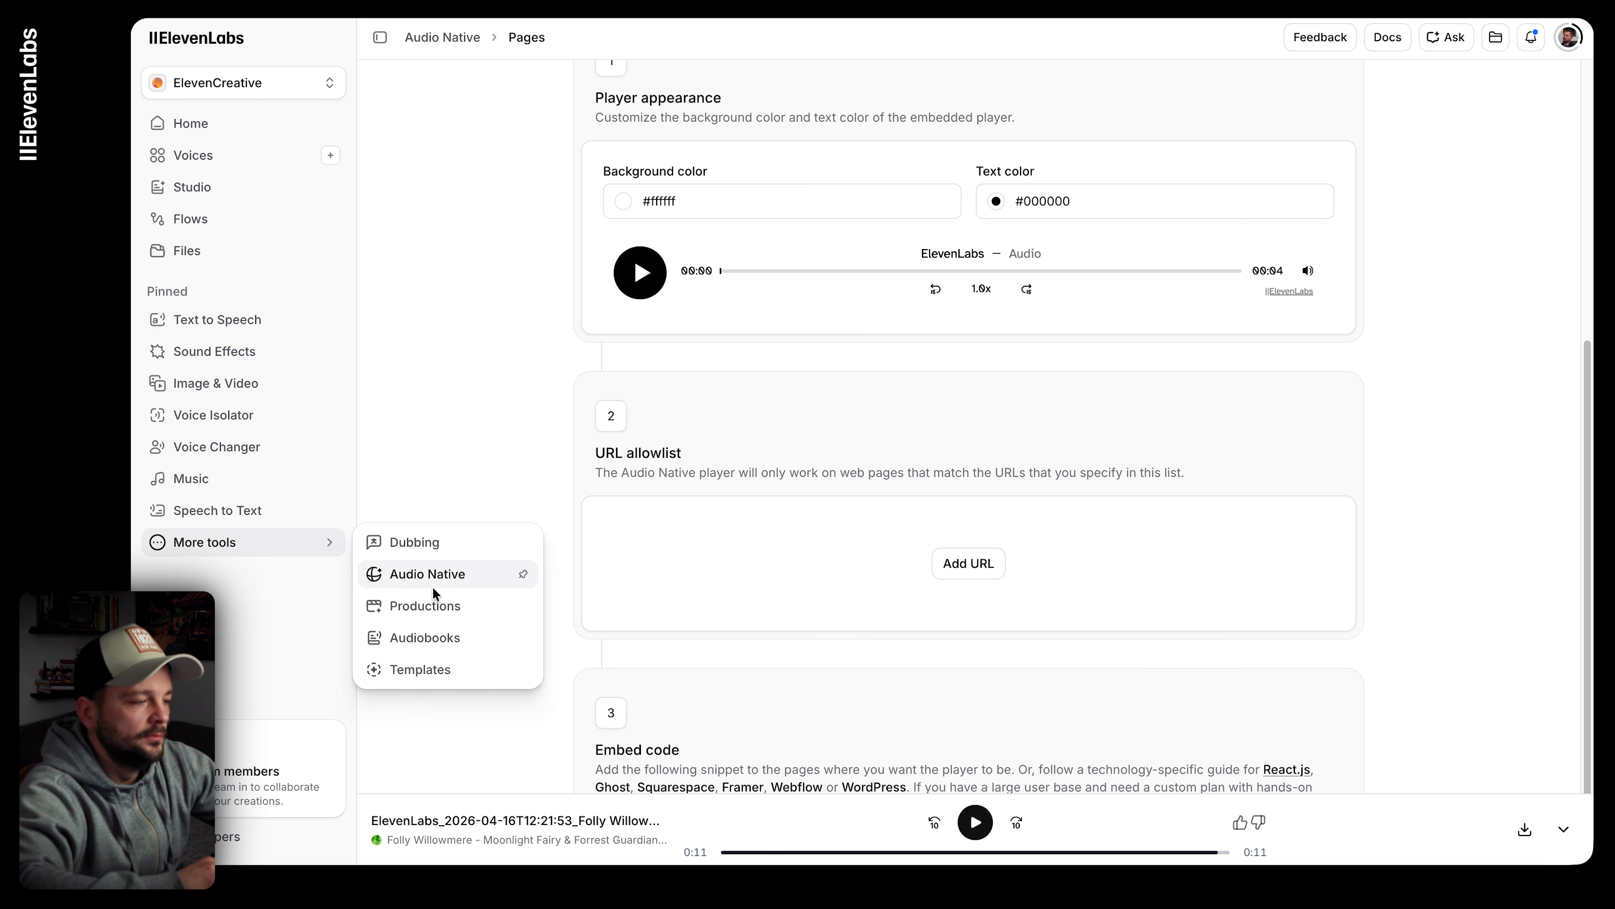
pyautogui.click(436, 607)
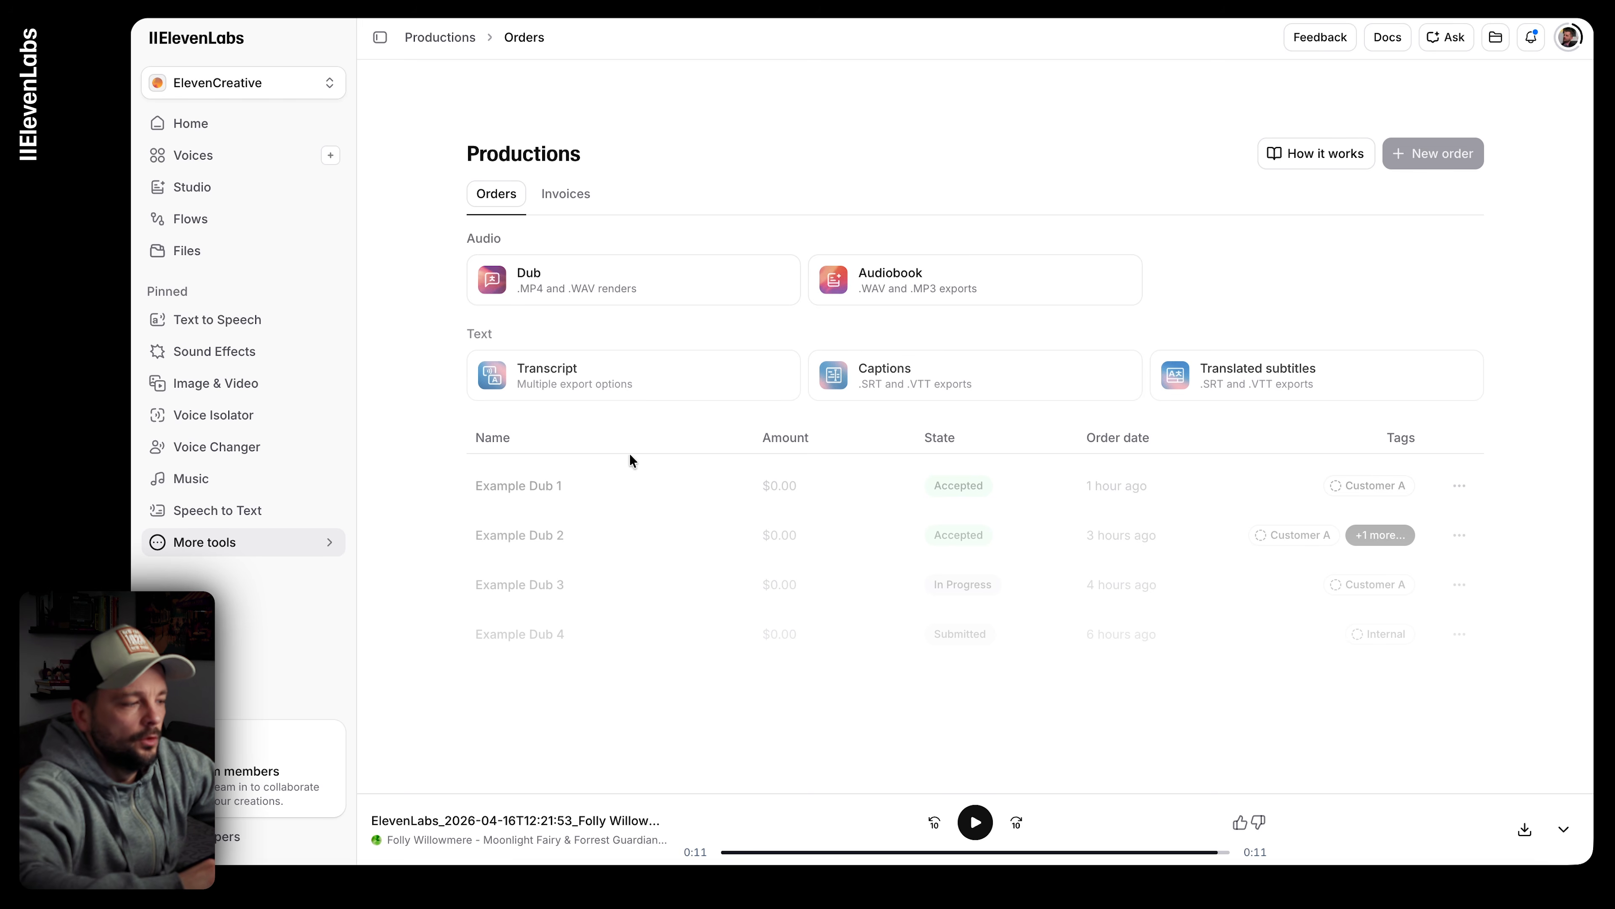
pyautogui.click(326, 545)
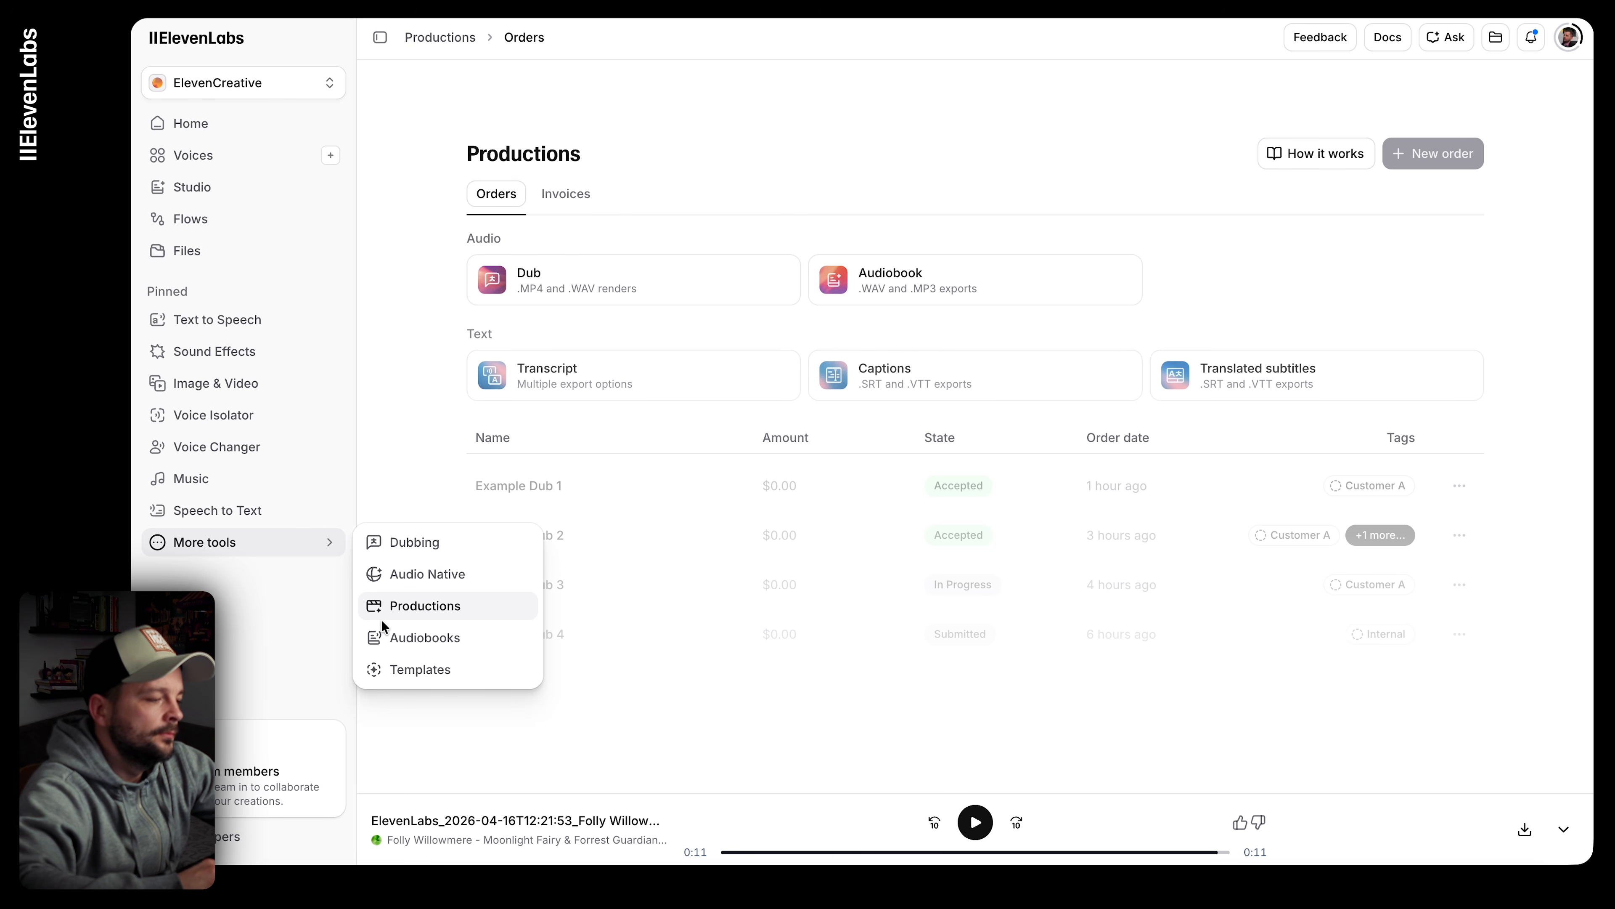
pyautogui.click(407, 638)
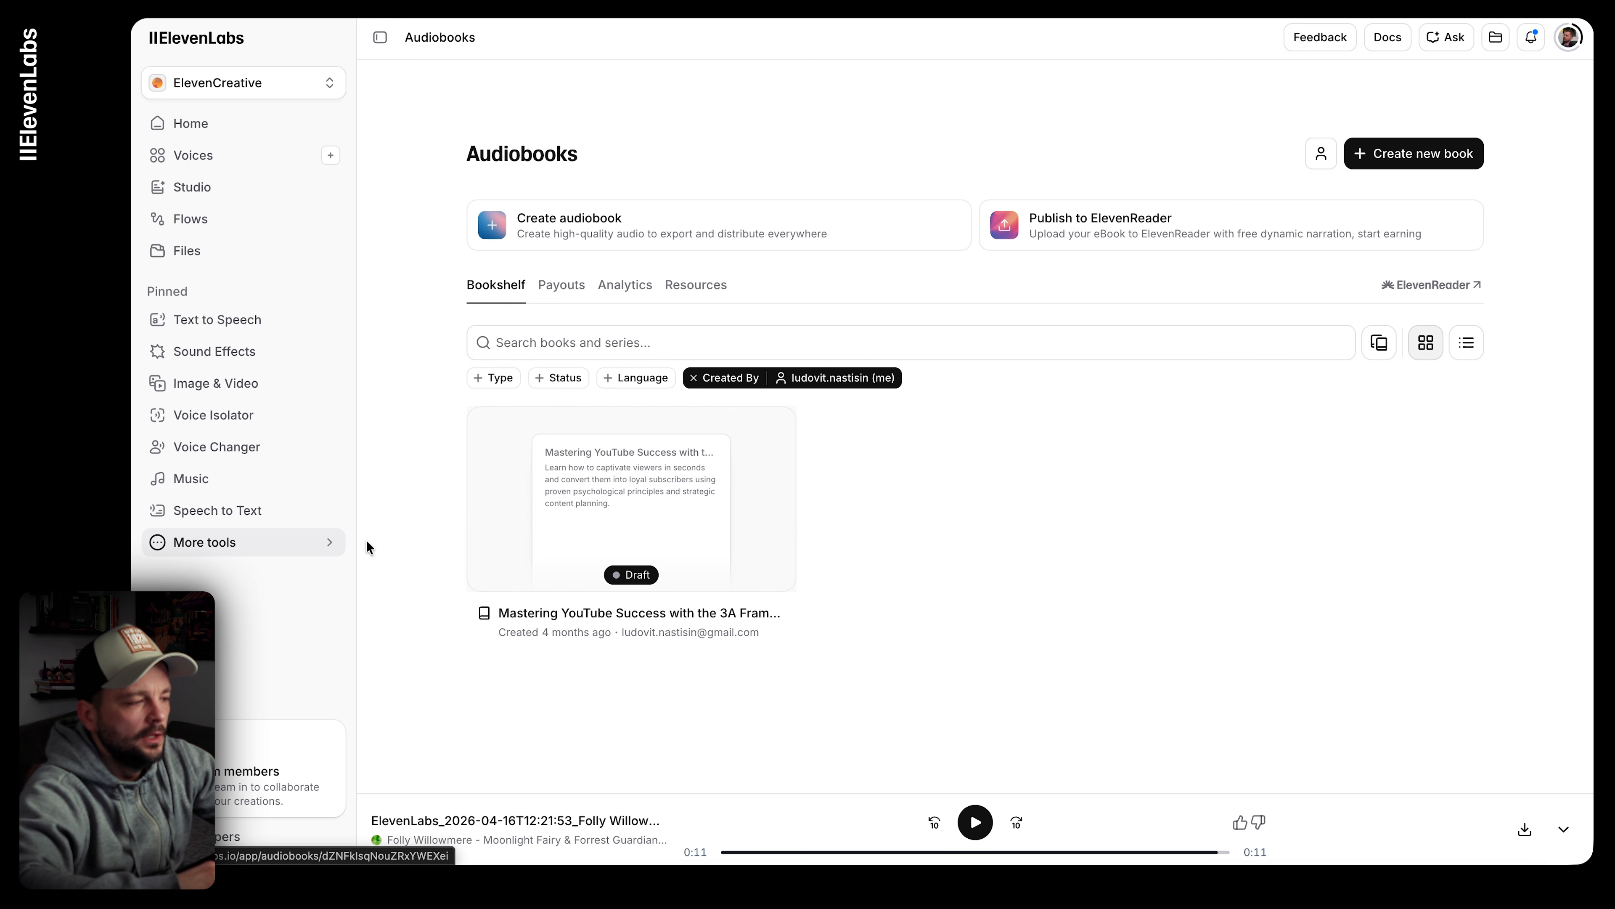
# Step: Open the Dubbing tool's new dub form, check the YouTube source option, and return to file upload as the source
pyautogui.click(305, 544)
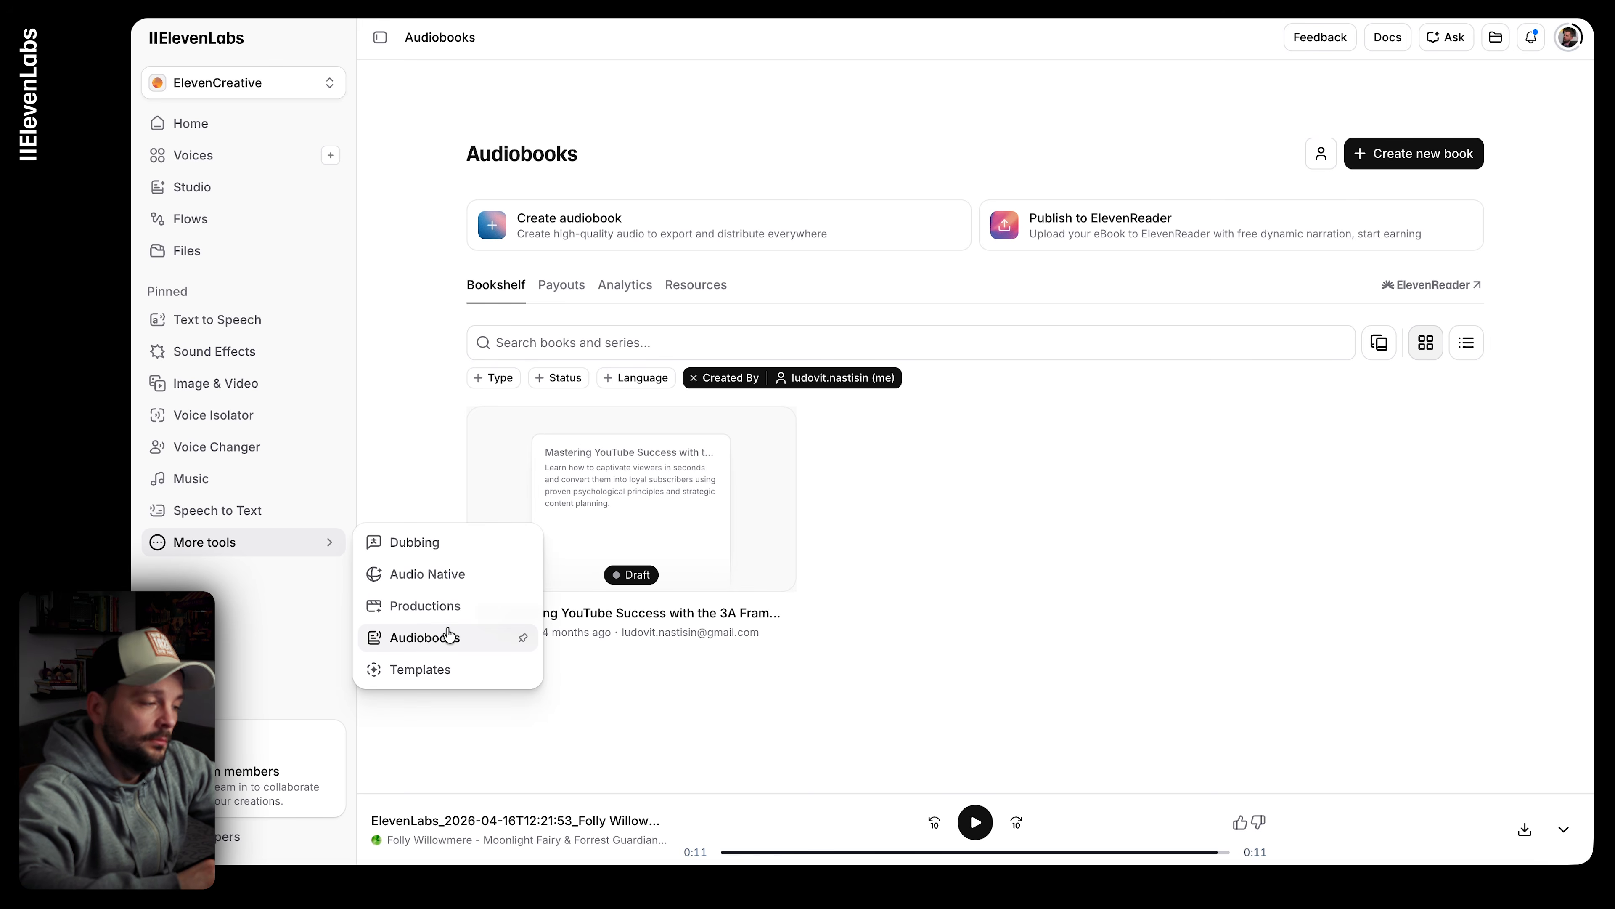
pyautogui.click(456, 543)
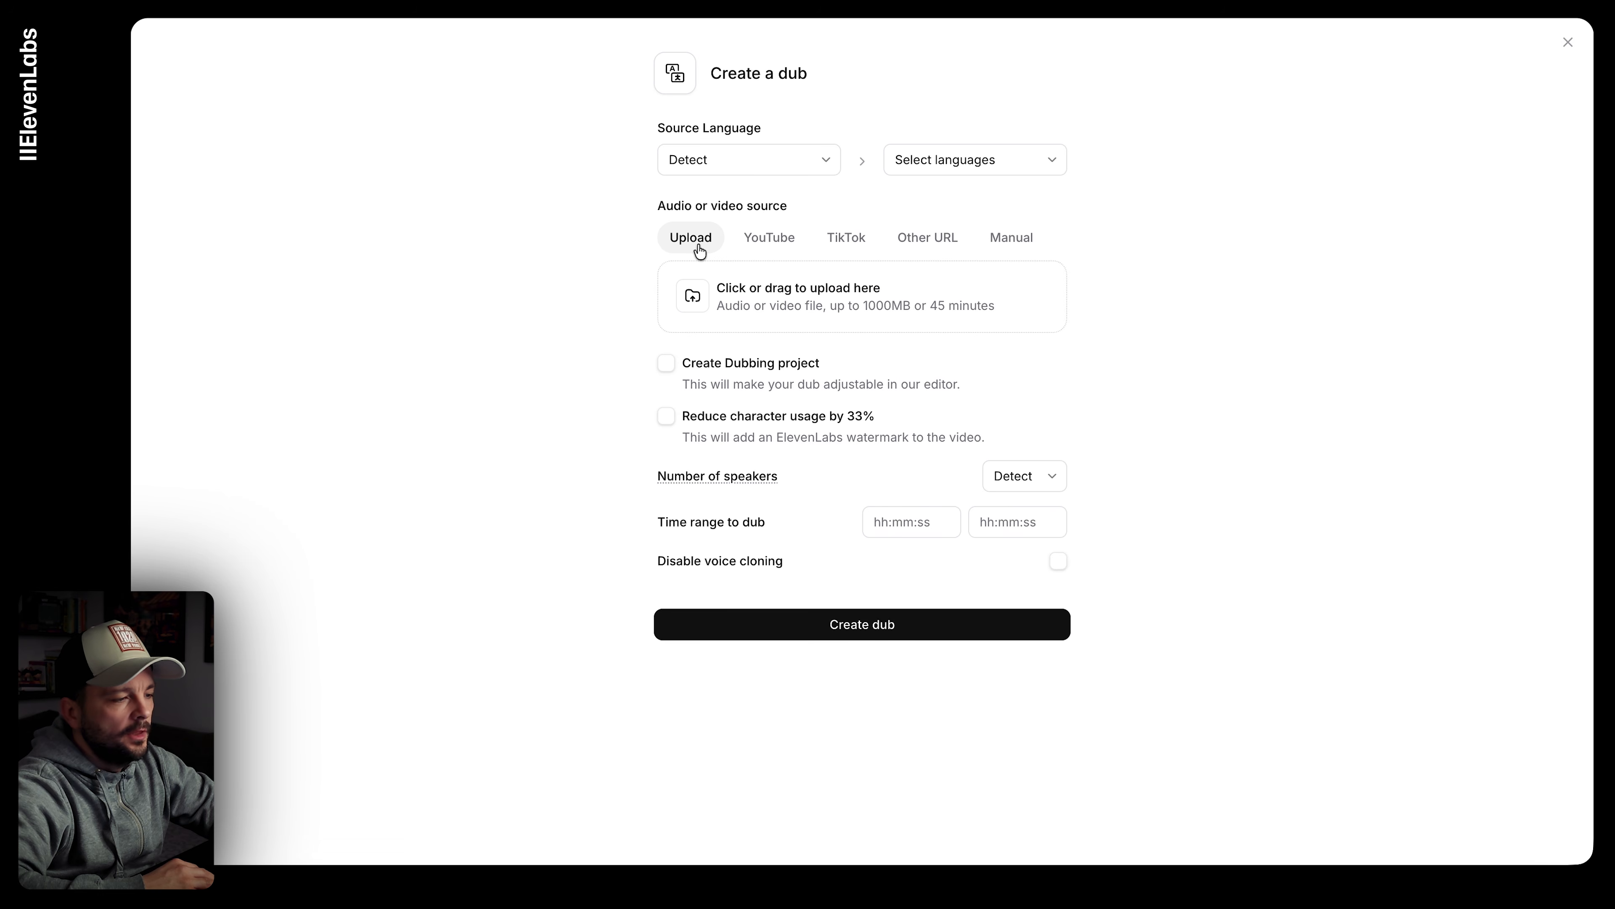
pyautogui.click(790, 248)
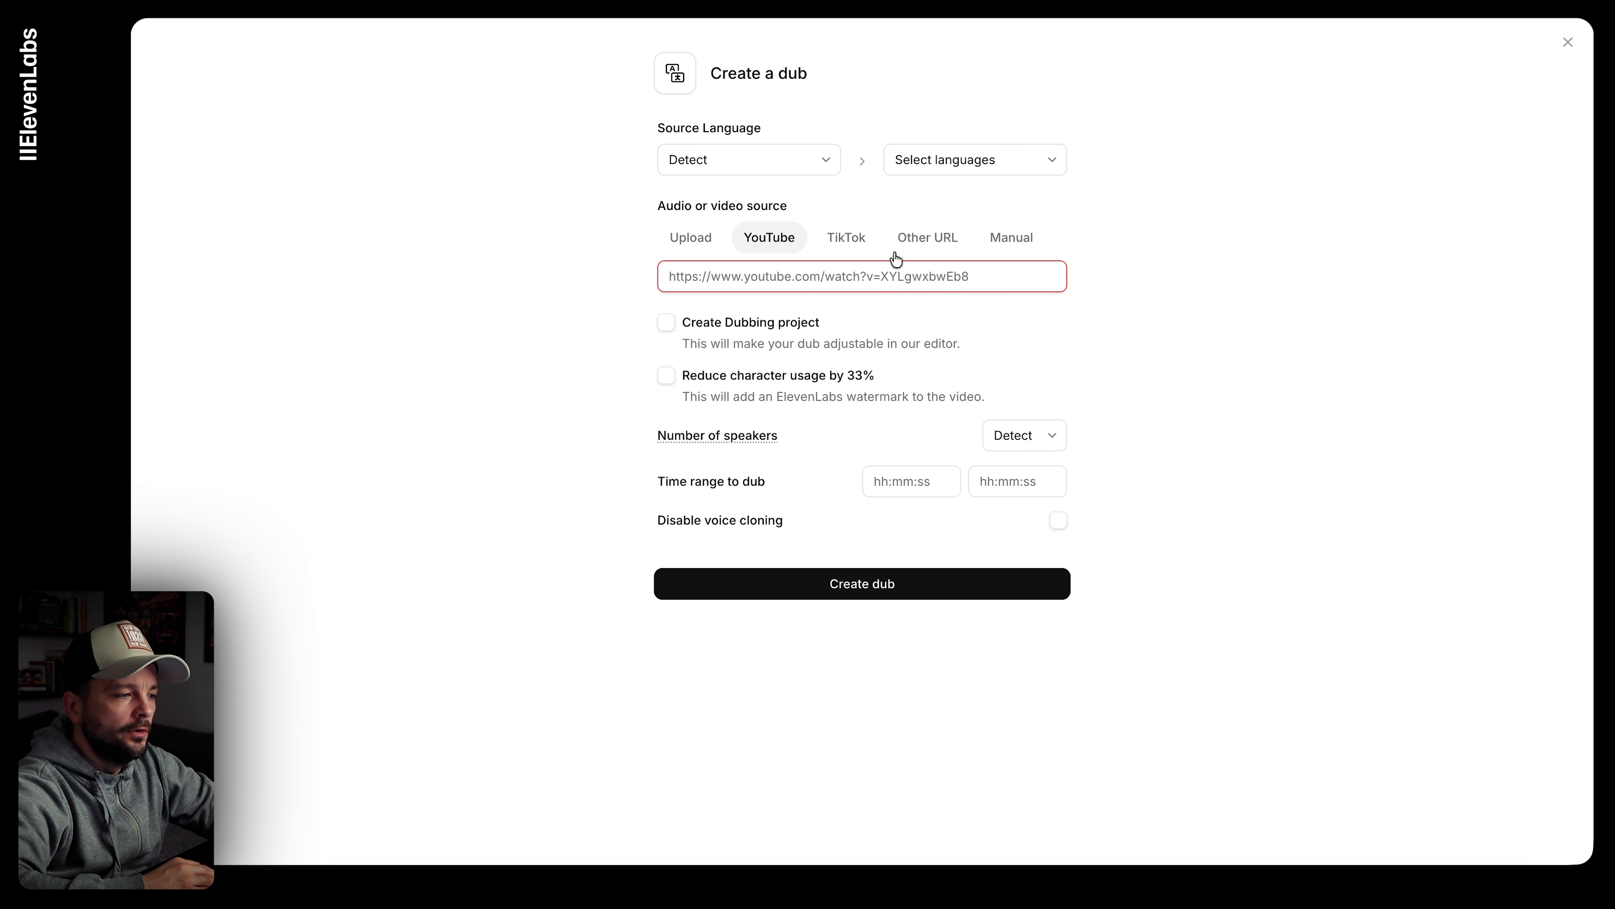
pyautogui.click(684, 241)
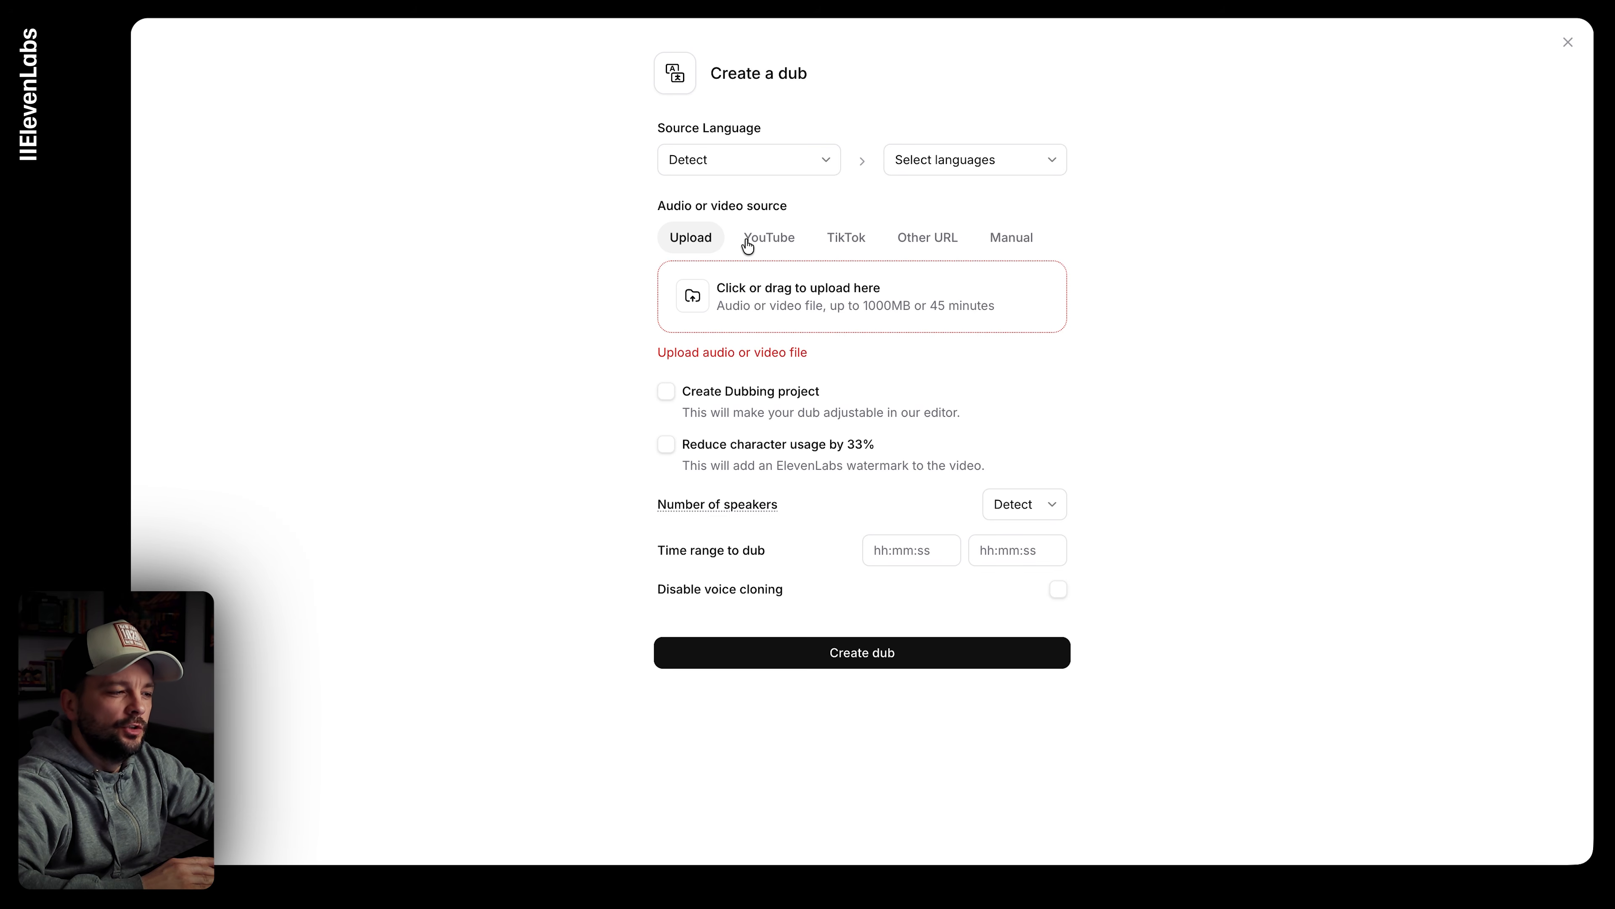
# Step: Set the dub's source language to English and its target language to French
pyautogui.click(751, 164)
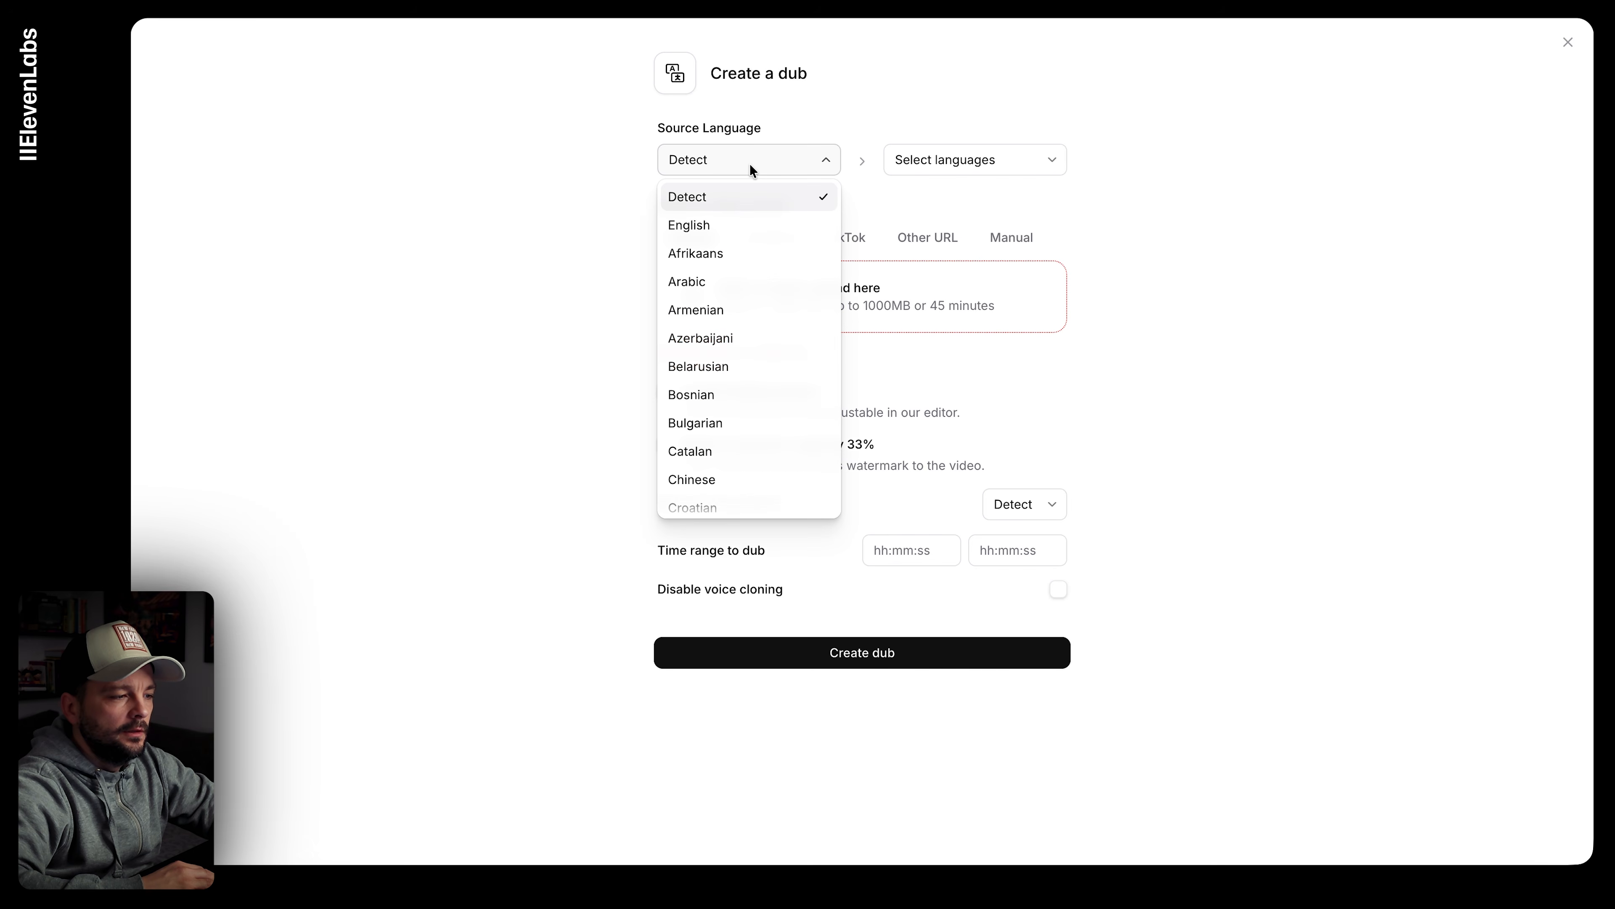
pyautogui.click(746, 223)
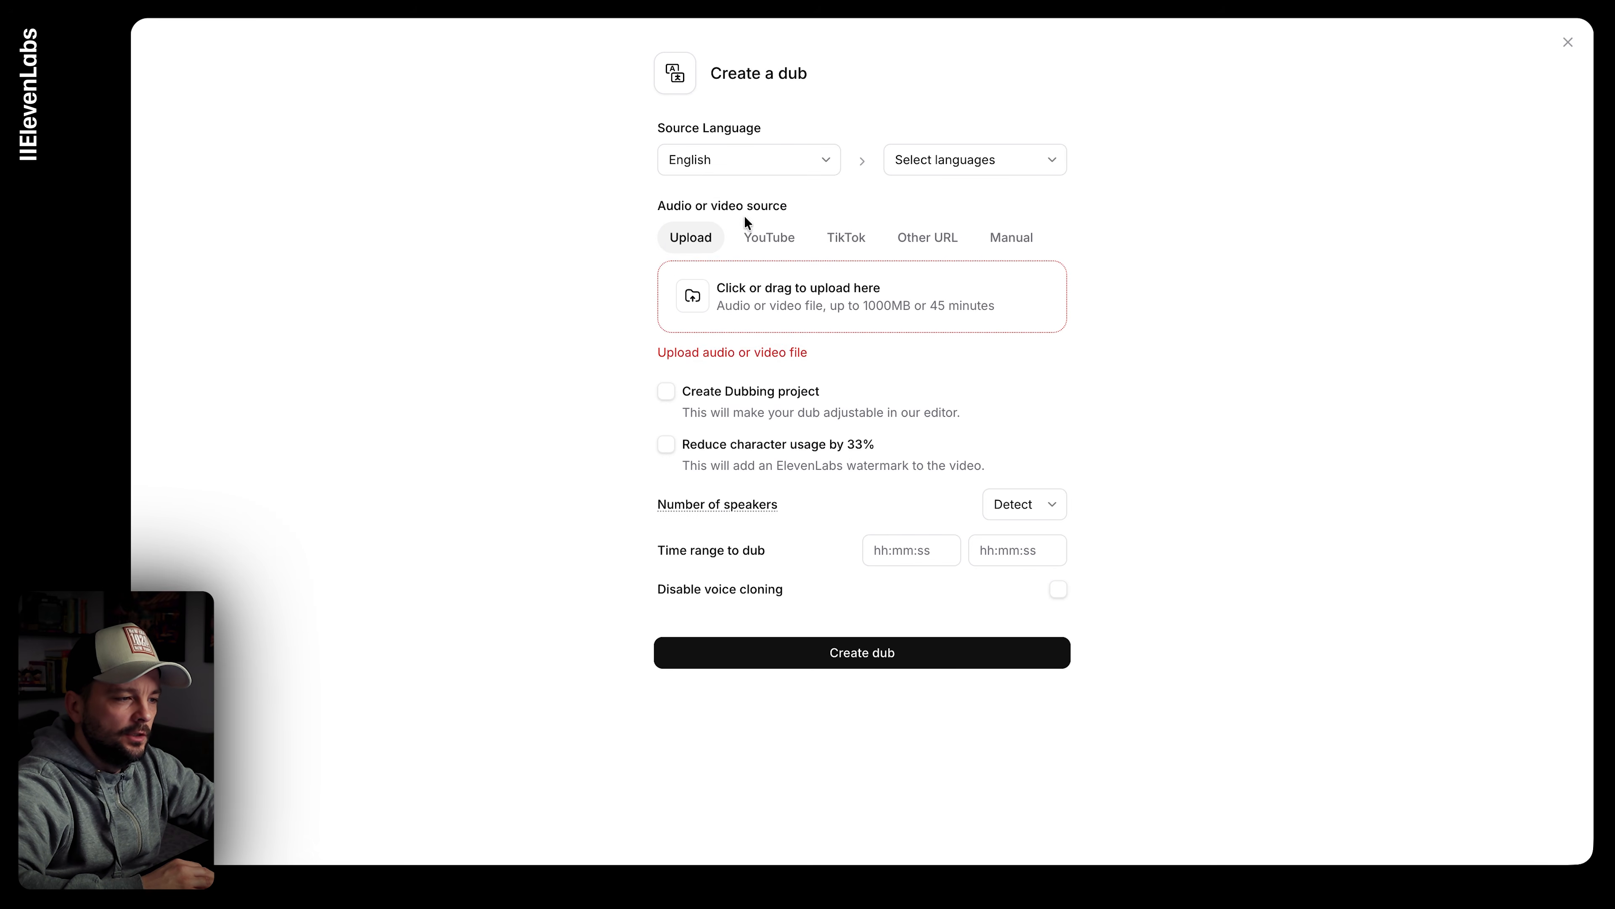
pyautogui.click(1006, 164)
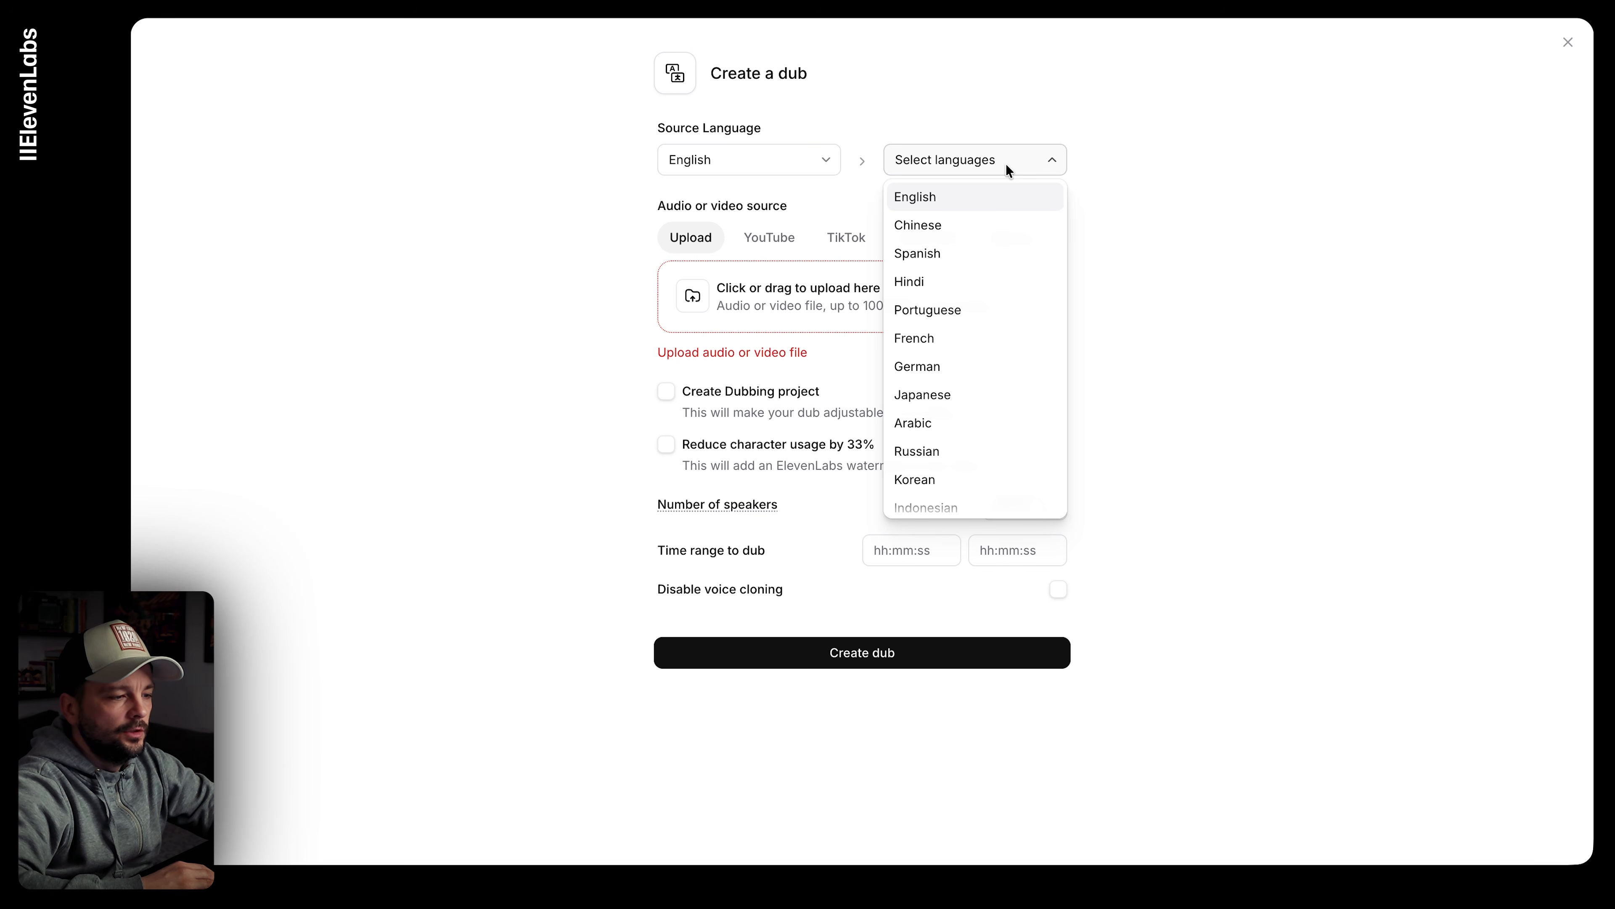
pyautogui.click(945, 356)
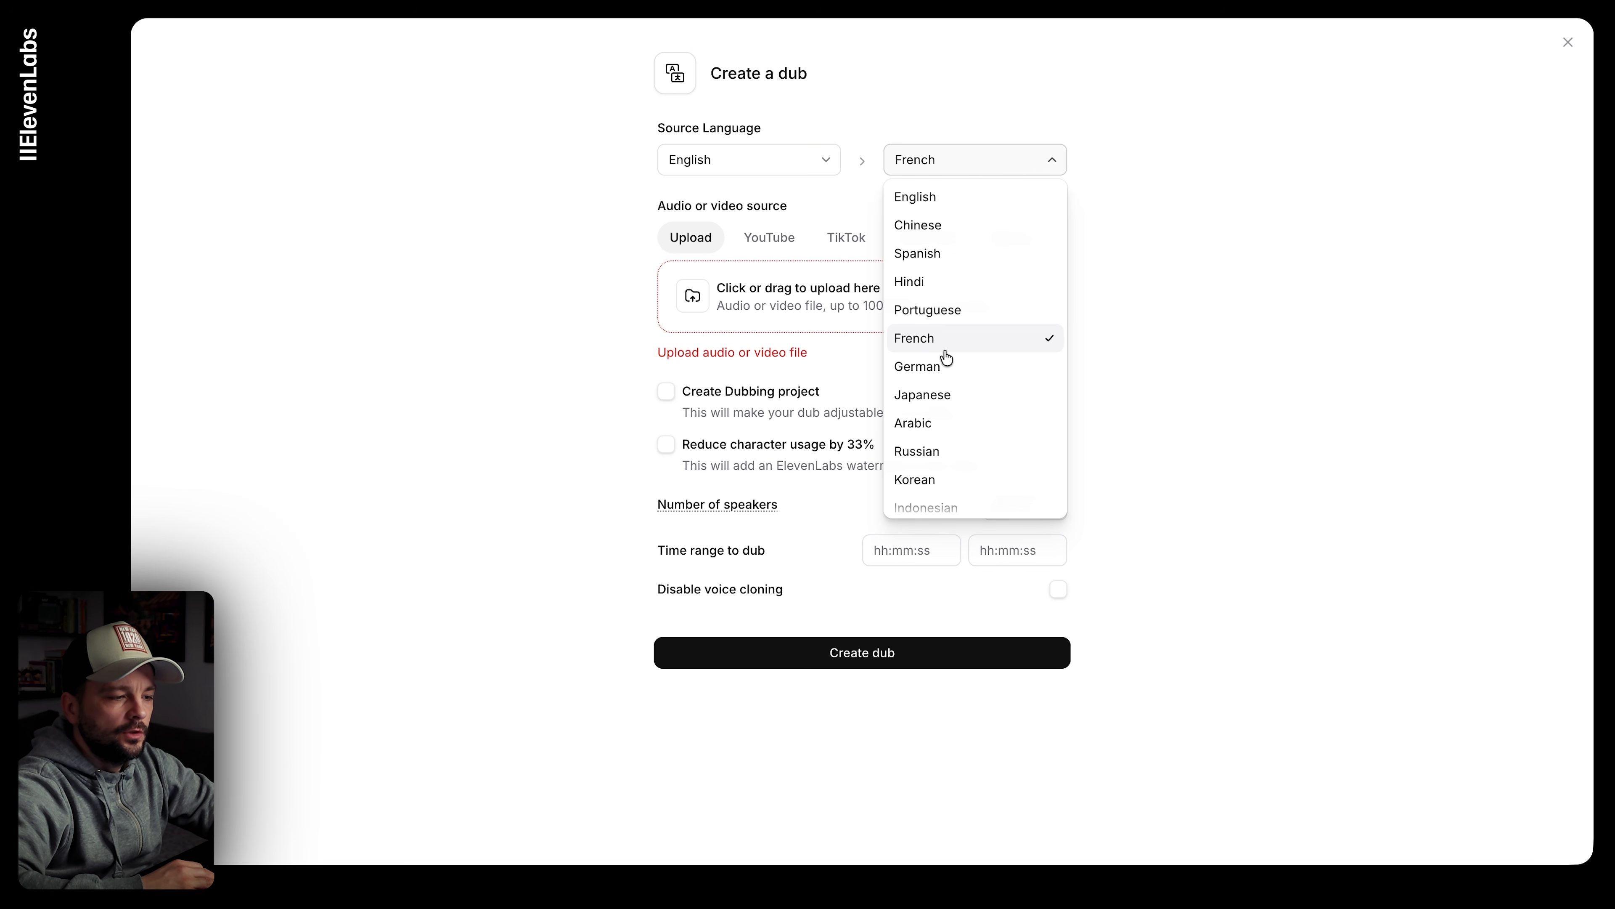
pyautogui.click(1208, 361)
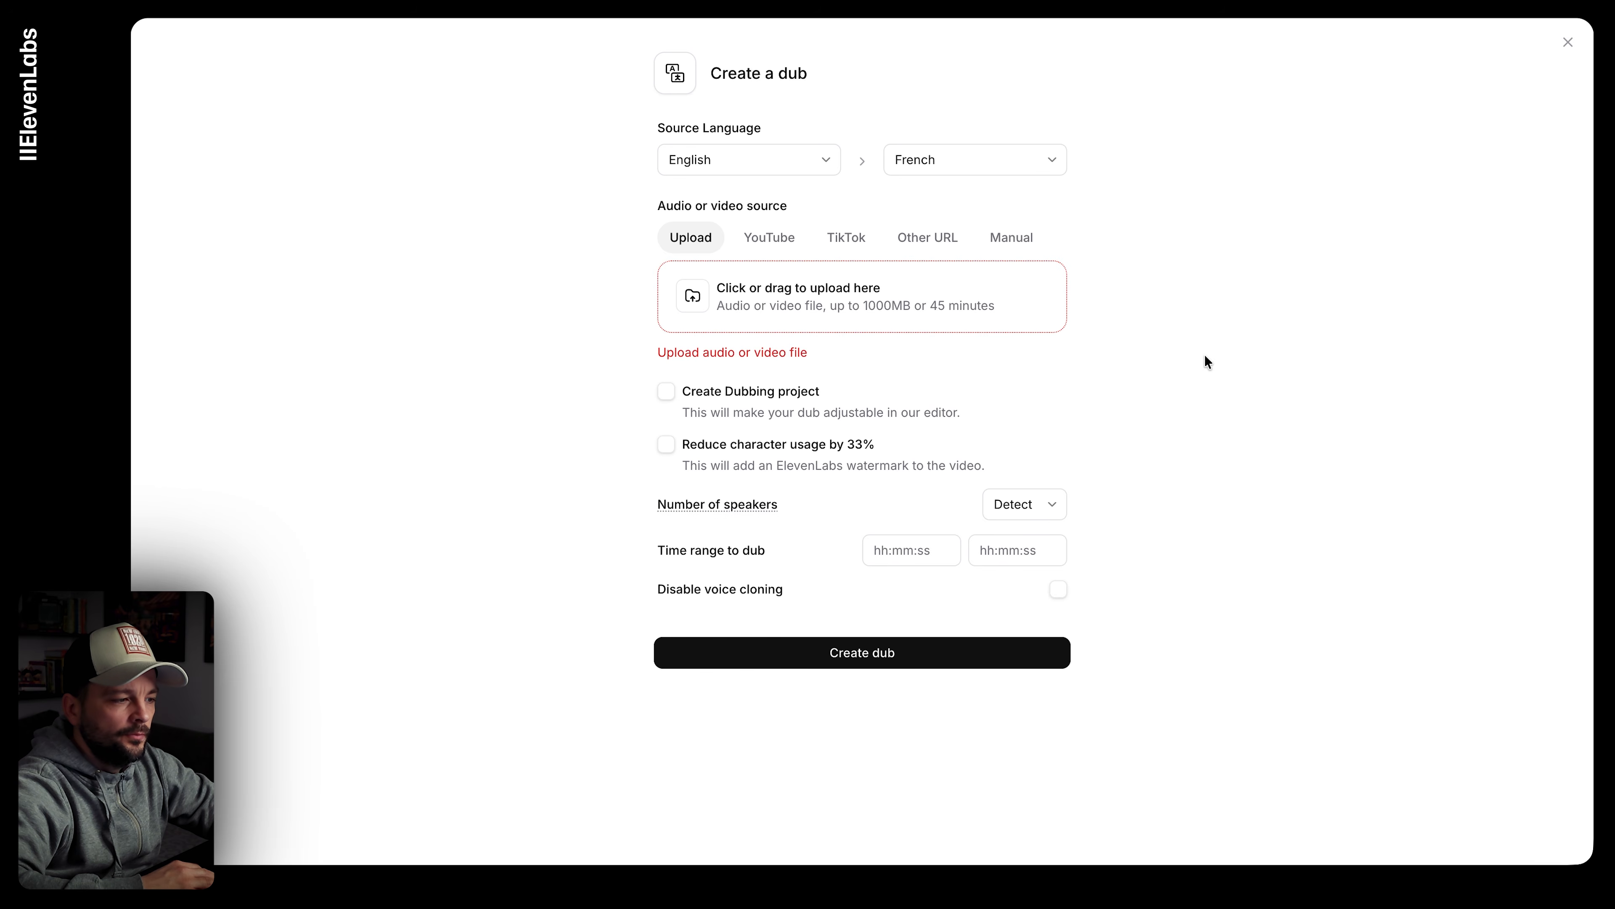
# Step: Upload 01-Longform_1.mp3 from the 02-Render folder as the dub's audio source
pyautogui.click(698, 302)
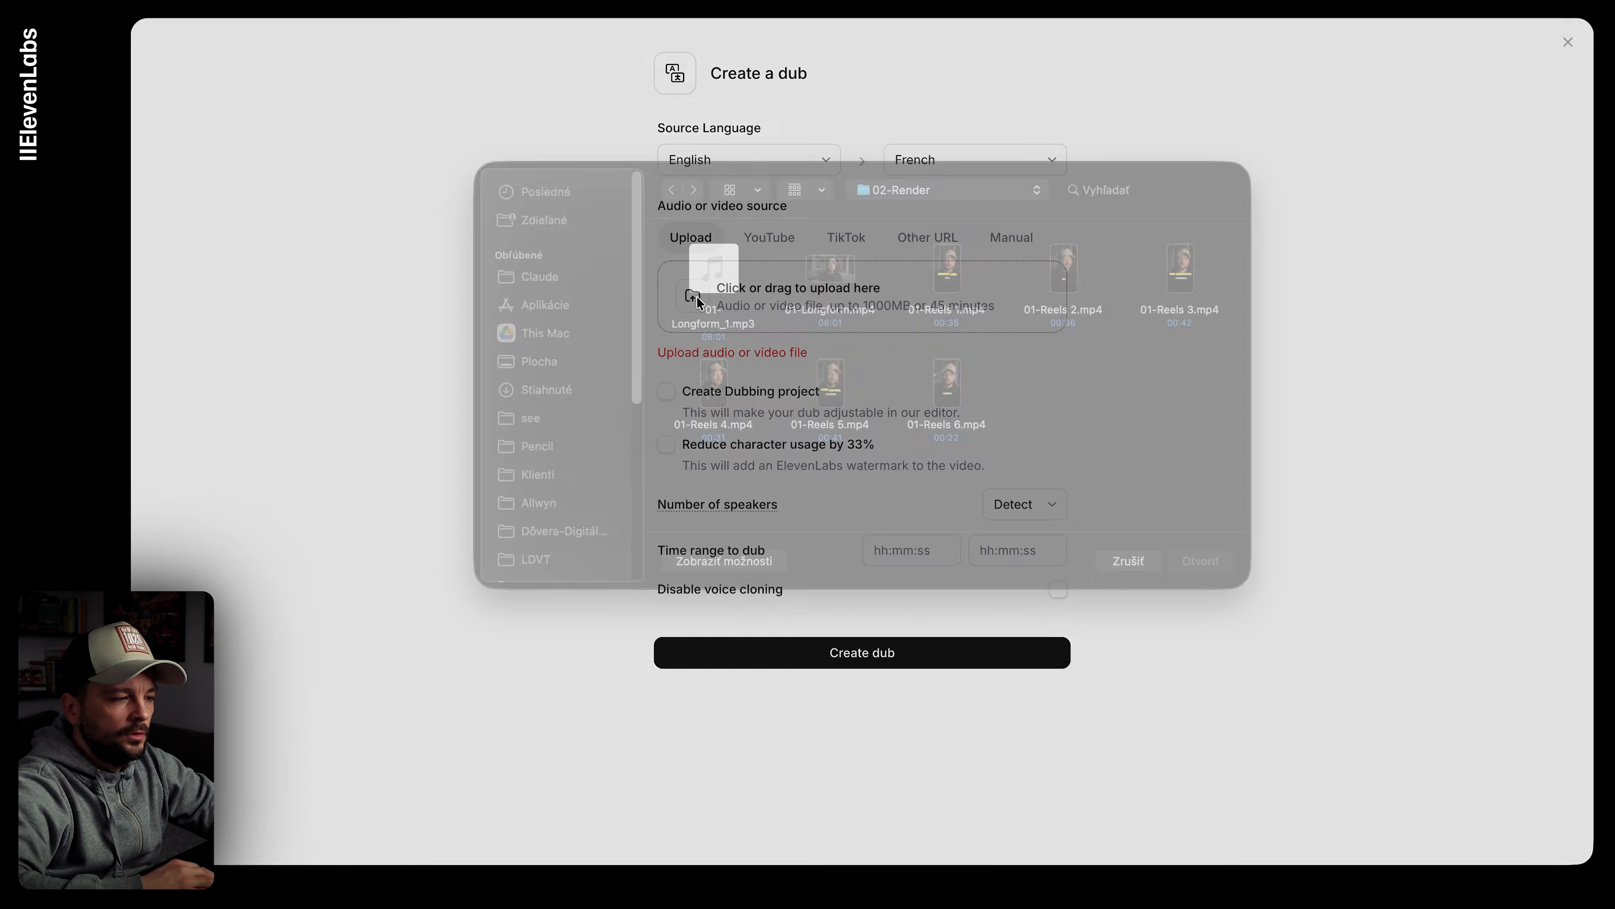
pyautogui.click(725, 311)
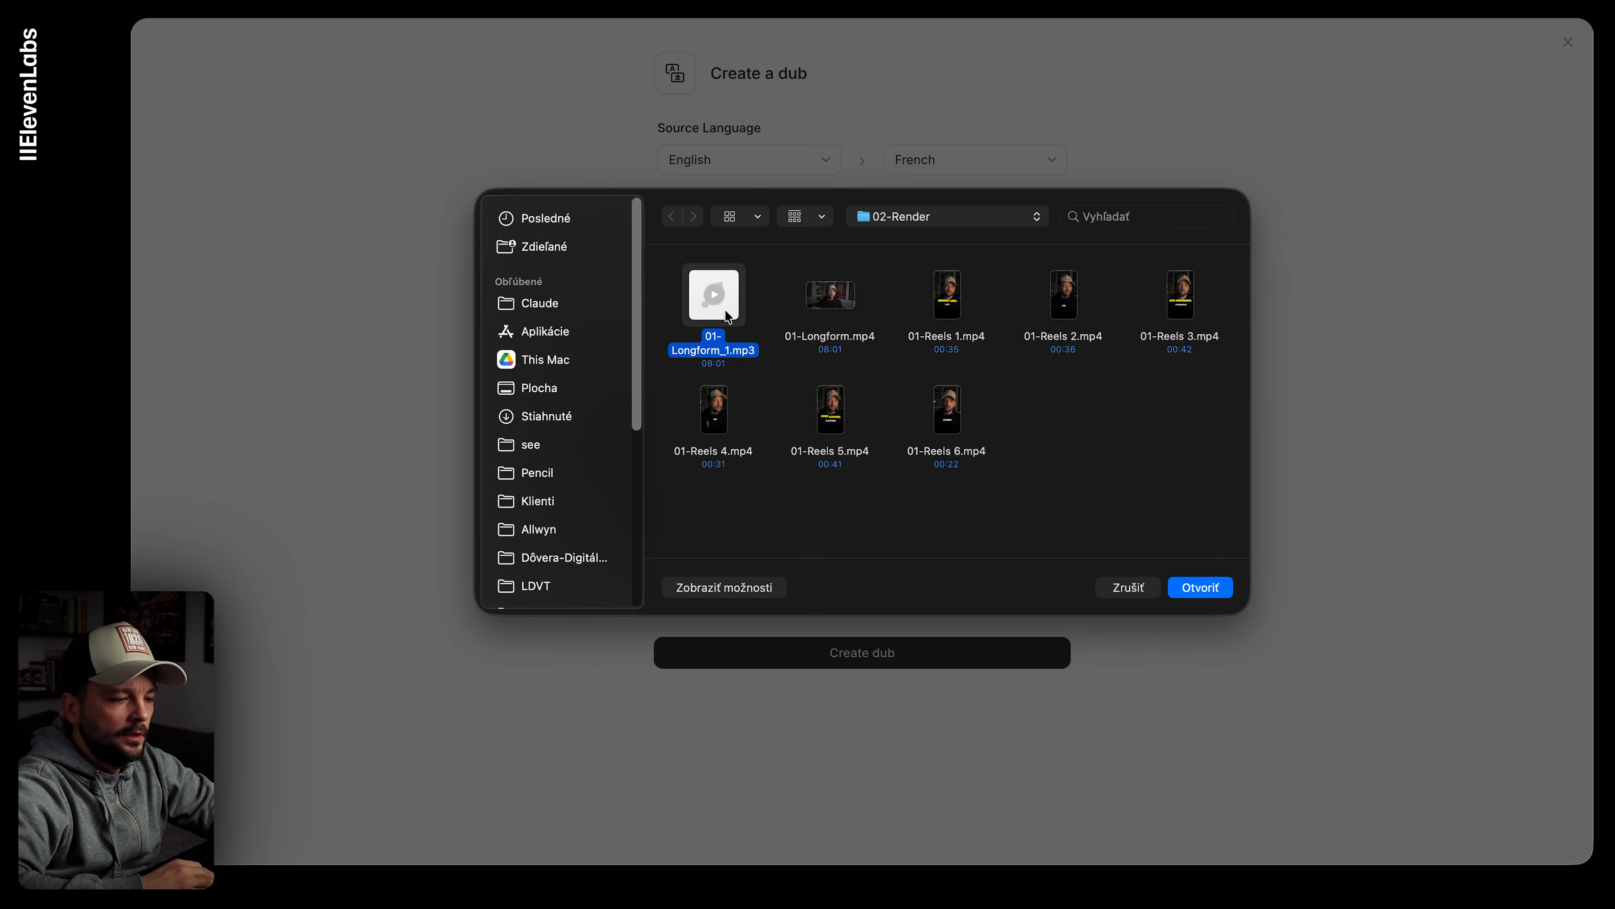
pyautogui.click(1201, 587)
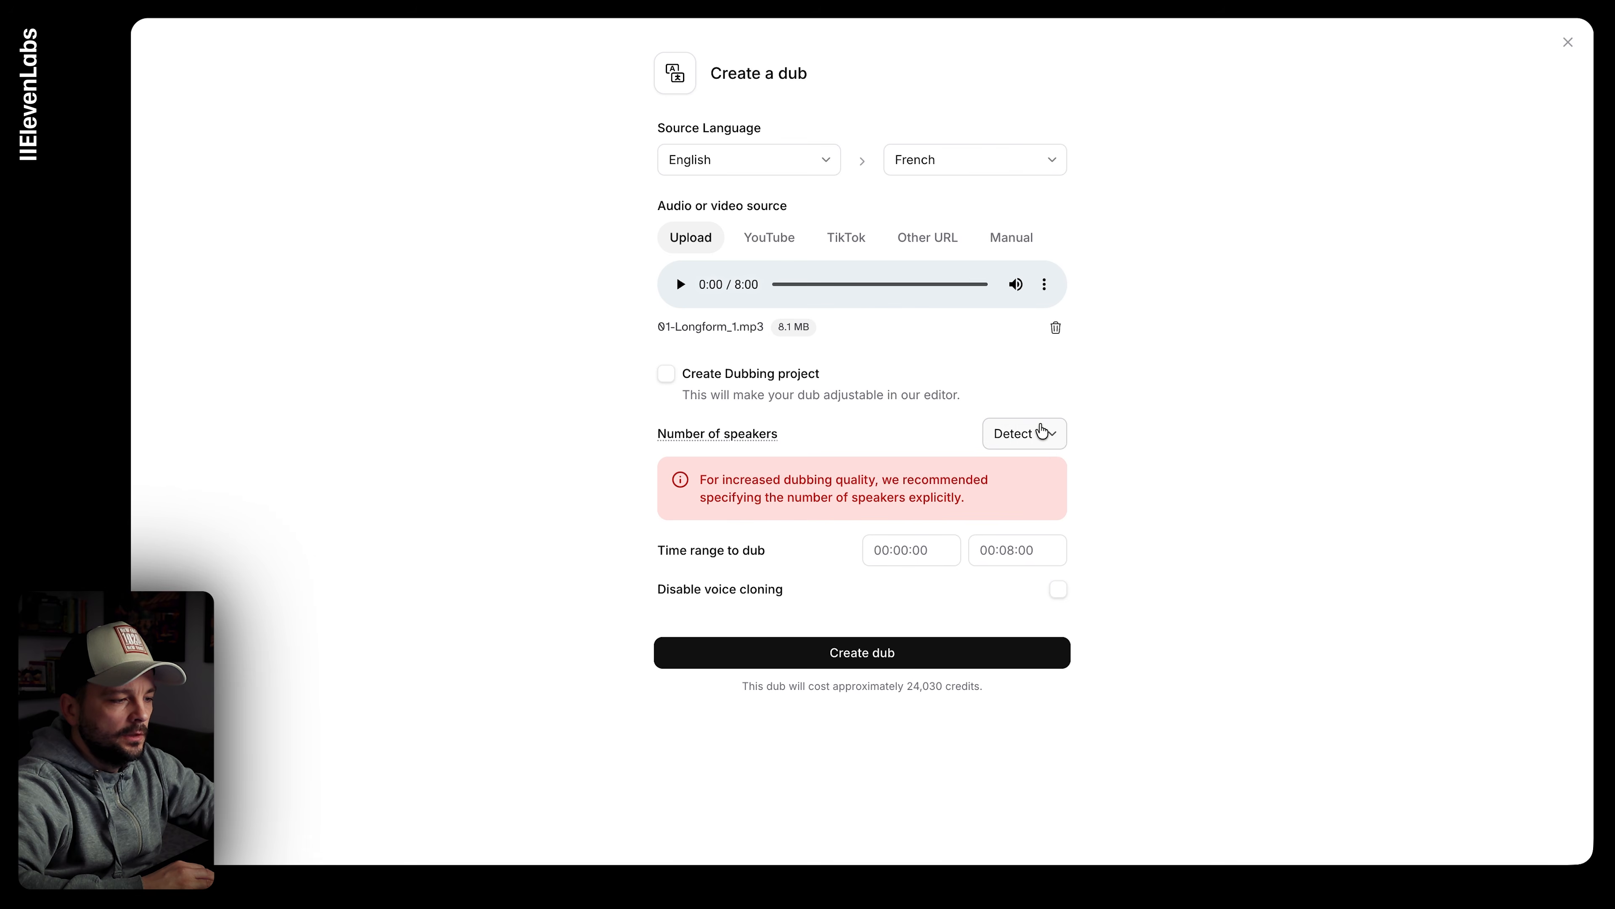
# Step: Set the number of speakers to 1 and end the time range to dub at 00:01:00
pyautogui.click(1041, 431)
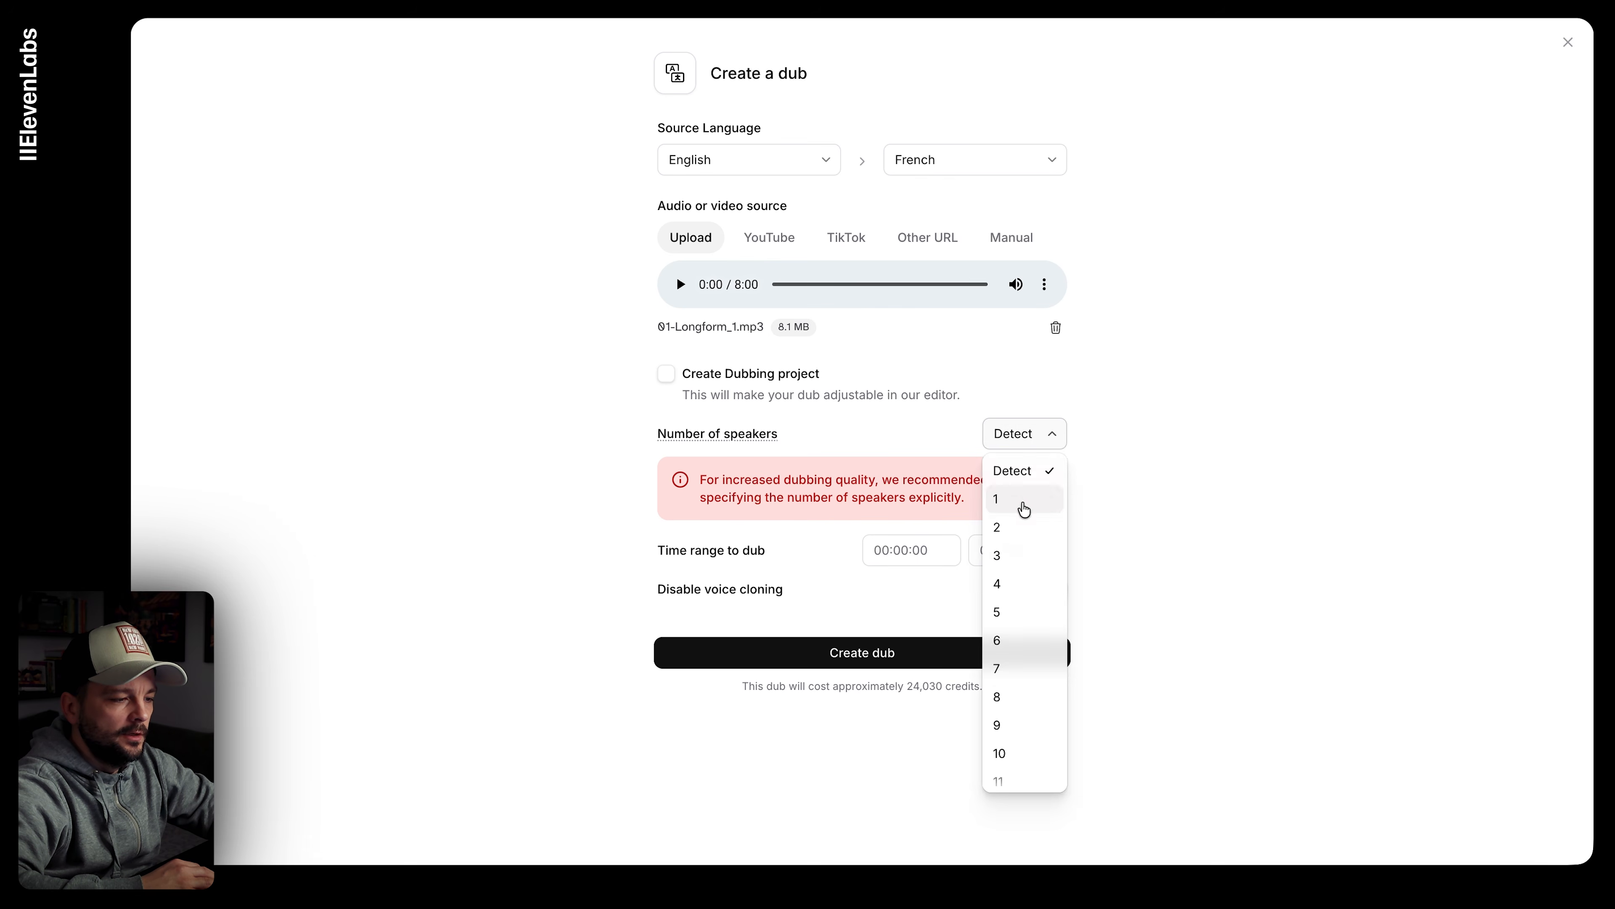
pyautogui.click(1024, 507)
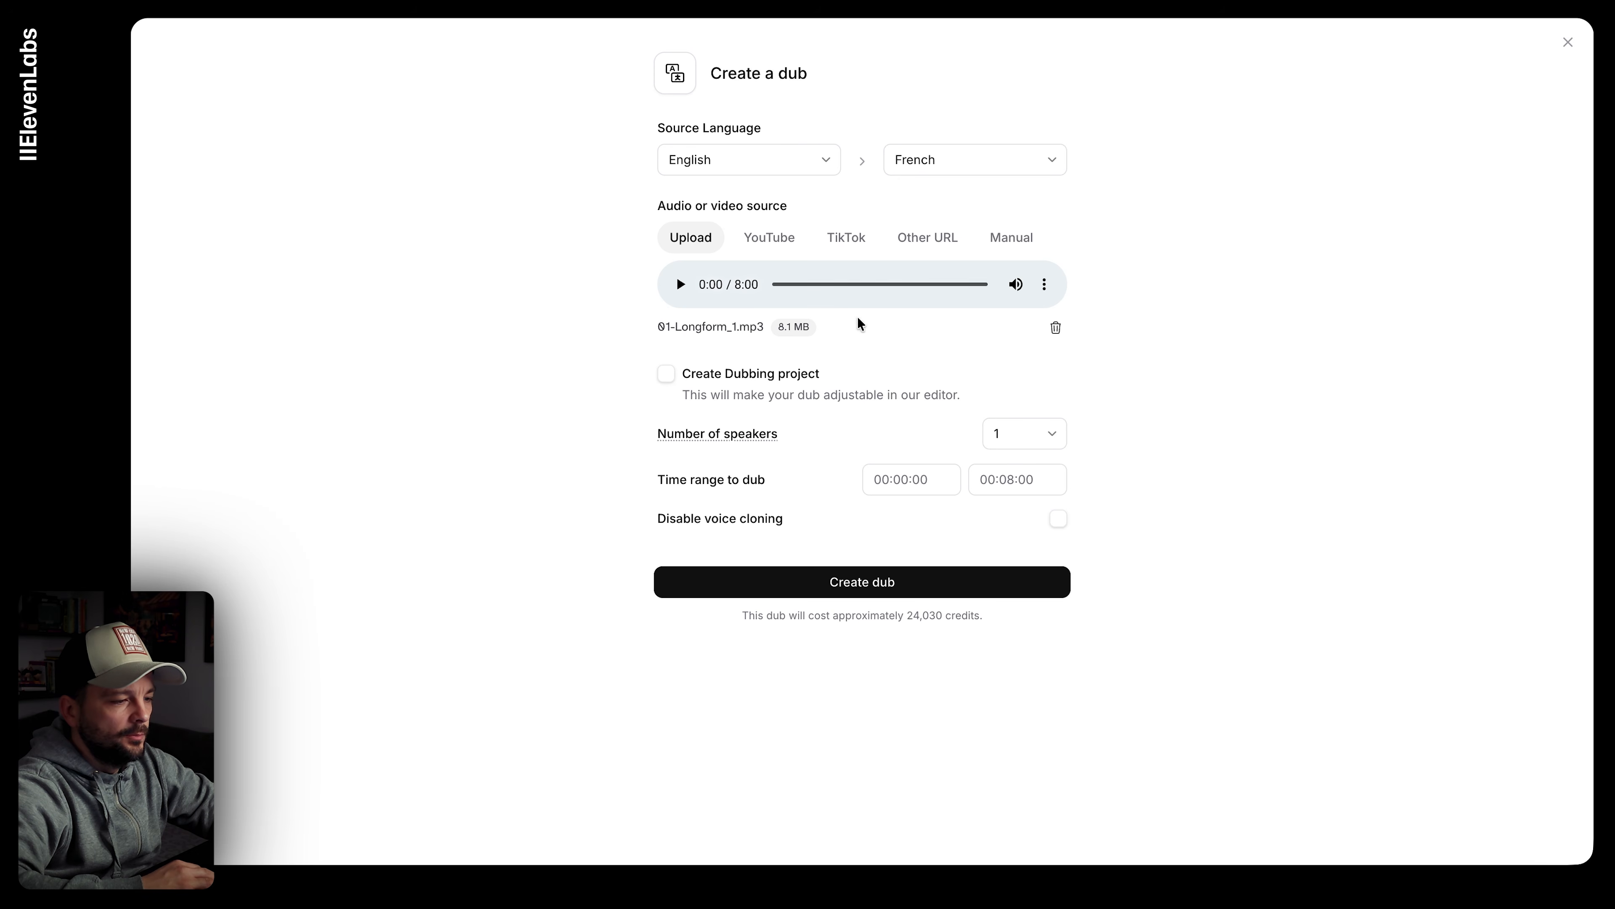
pyautogui.click(1008, 479)
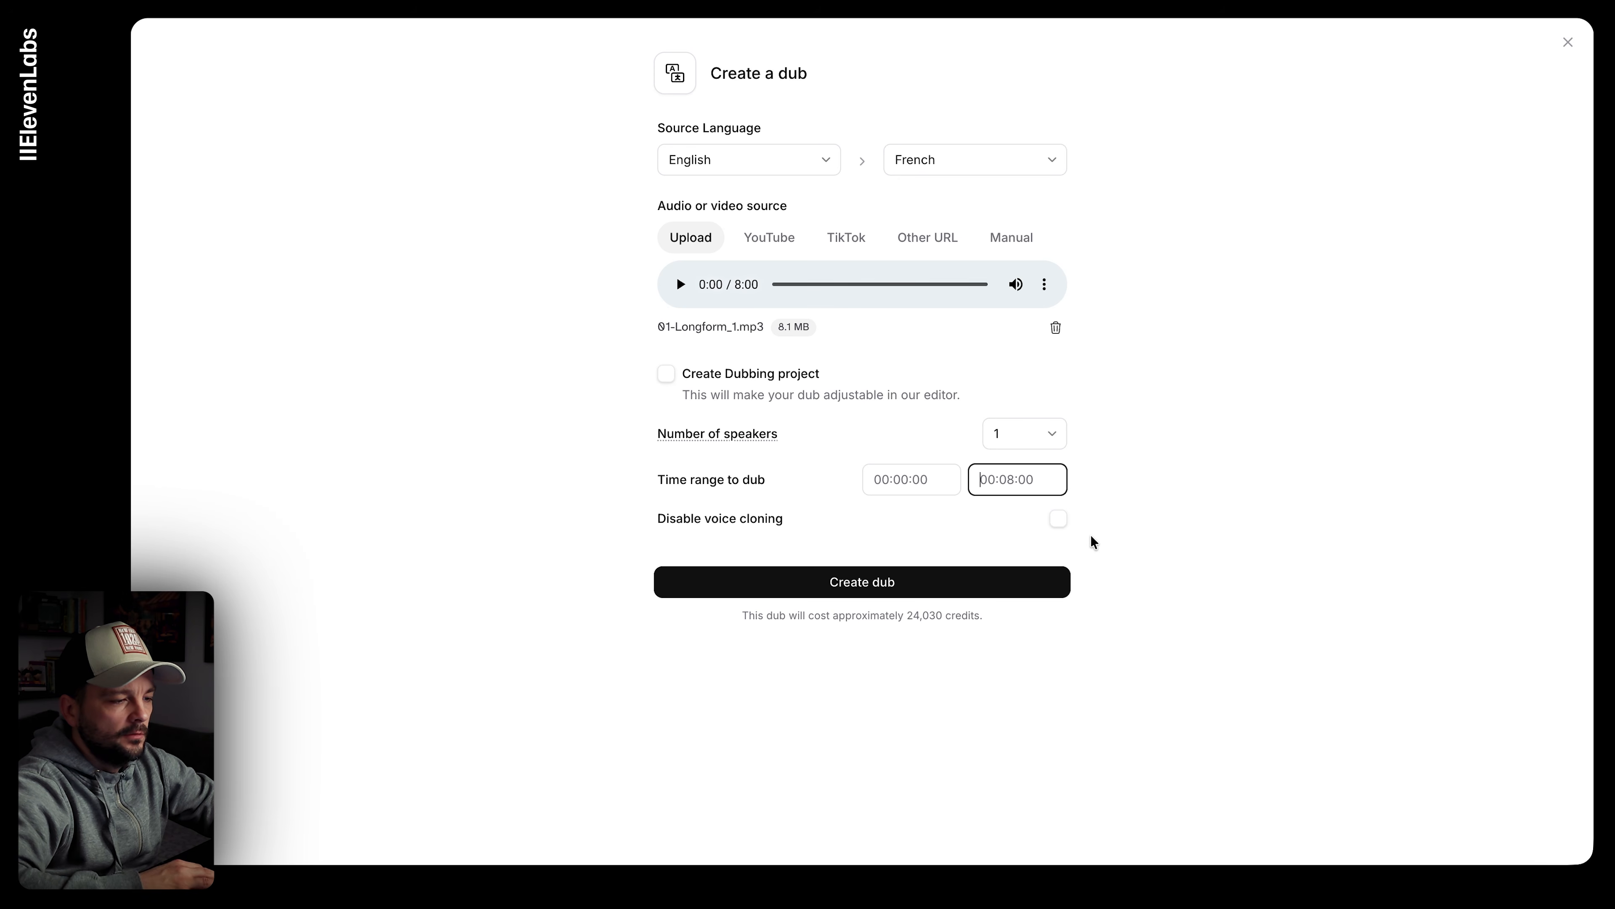
pyautogui.write('00:01:')
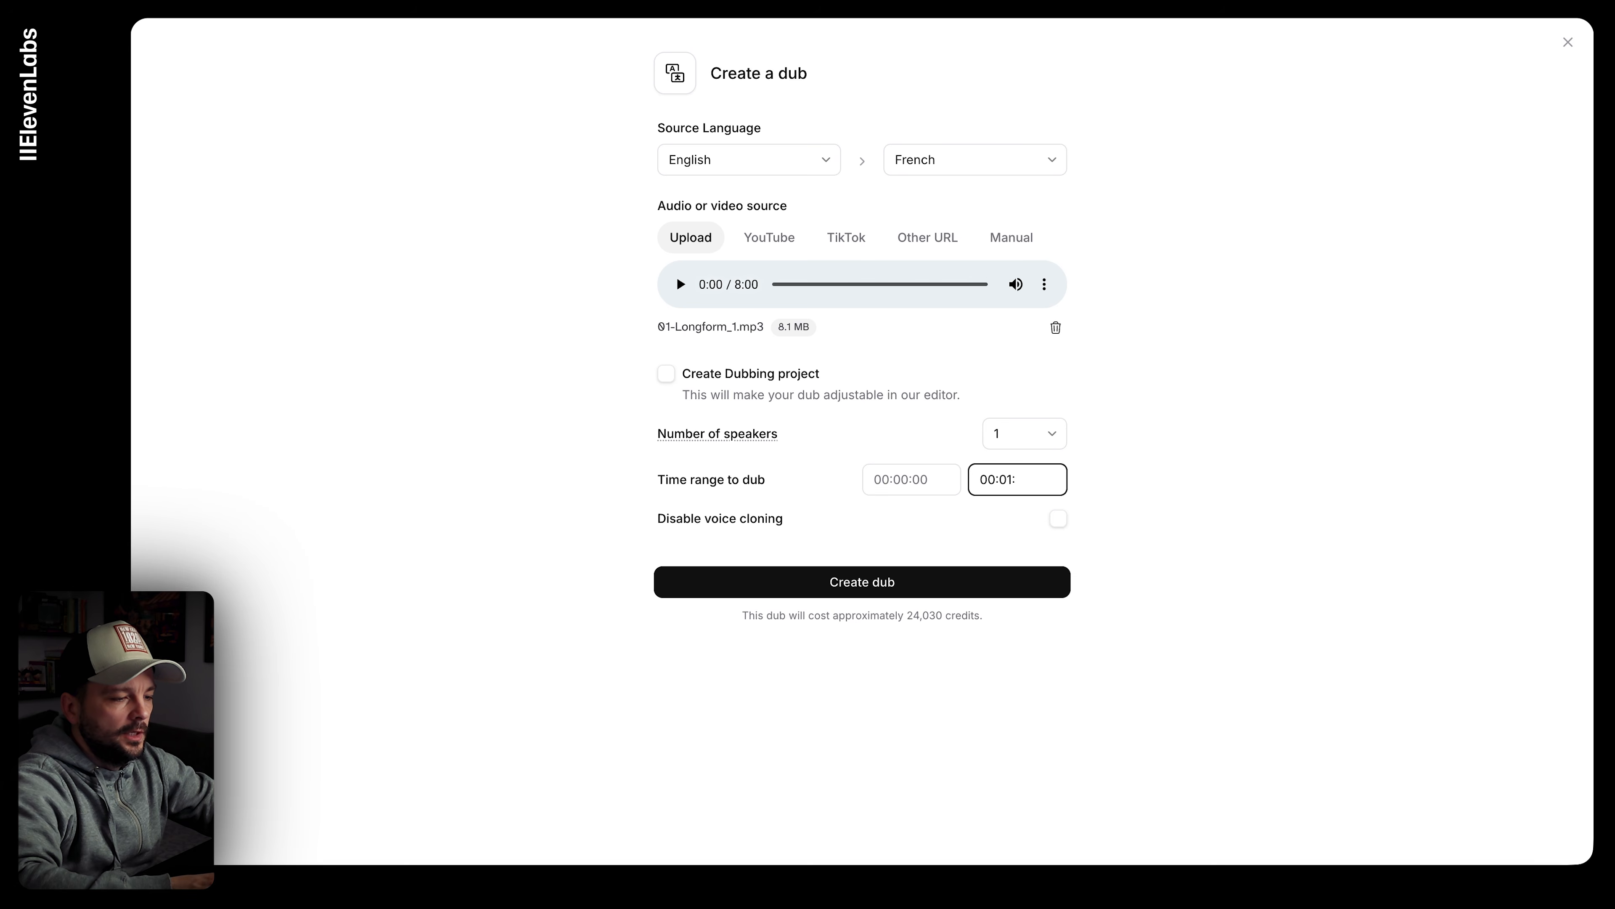
pyautogui.write('00')
pyautogui.click(959, 532)
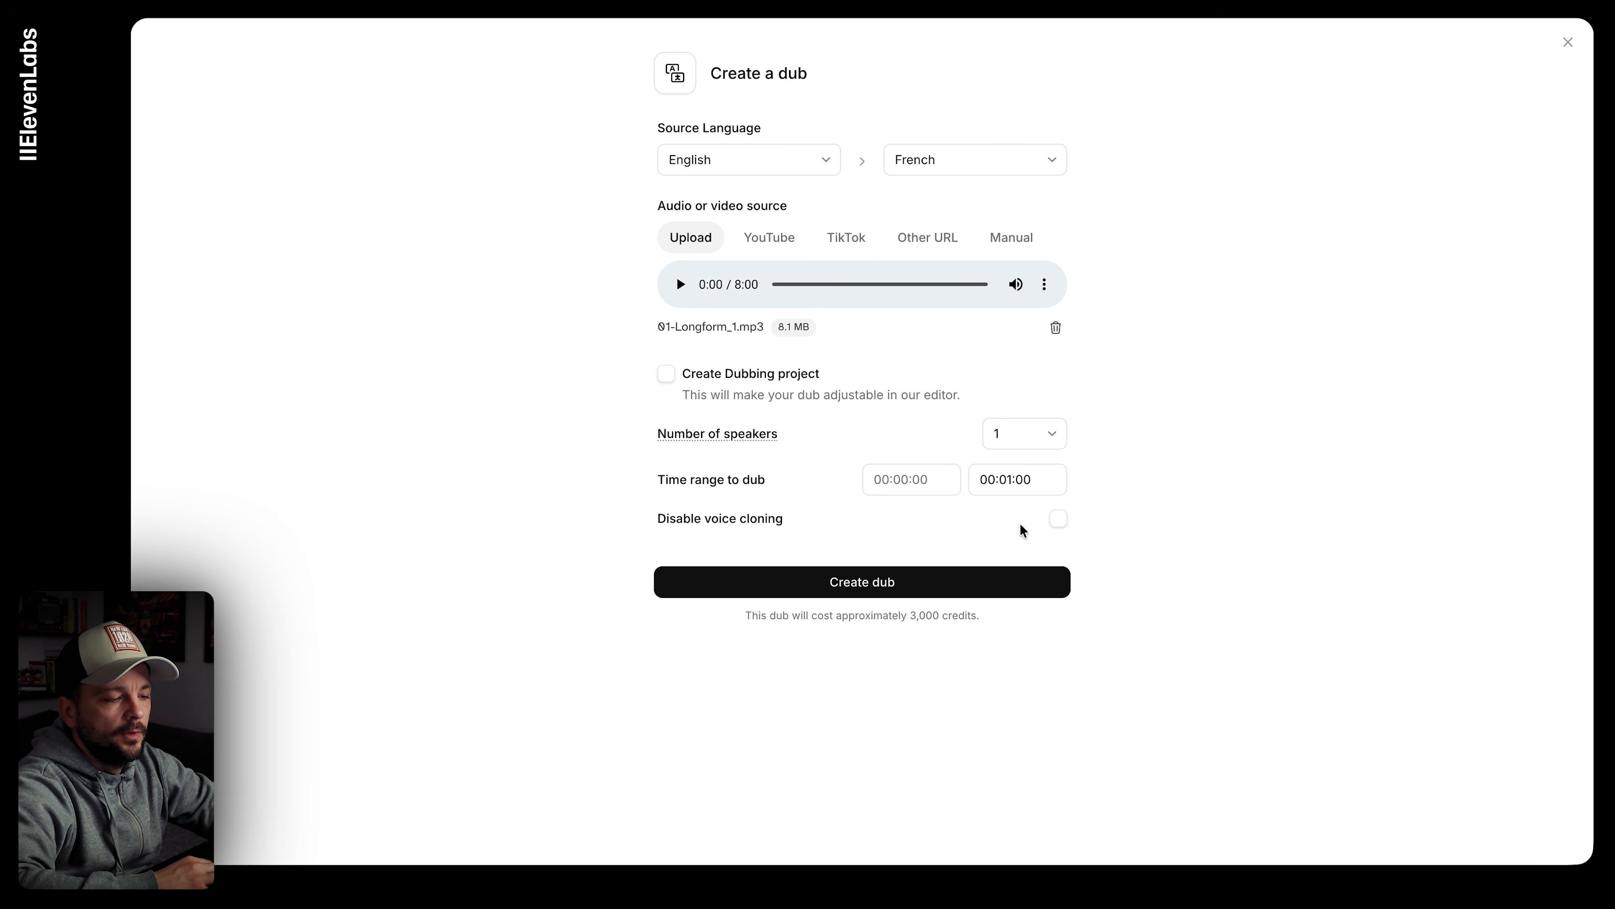
# Step: Try the Disable voice cloning option, leave it off, and create the French dub
pyautogui.click(1057, 519)
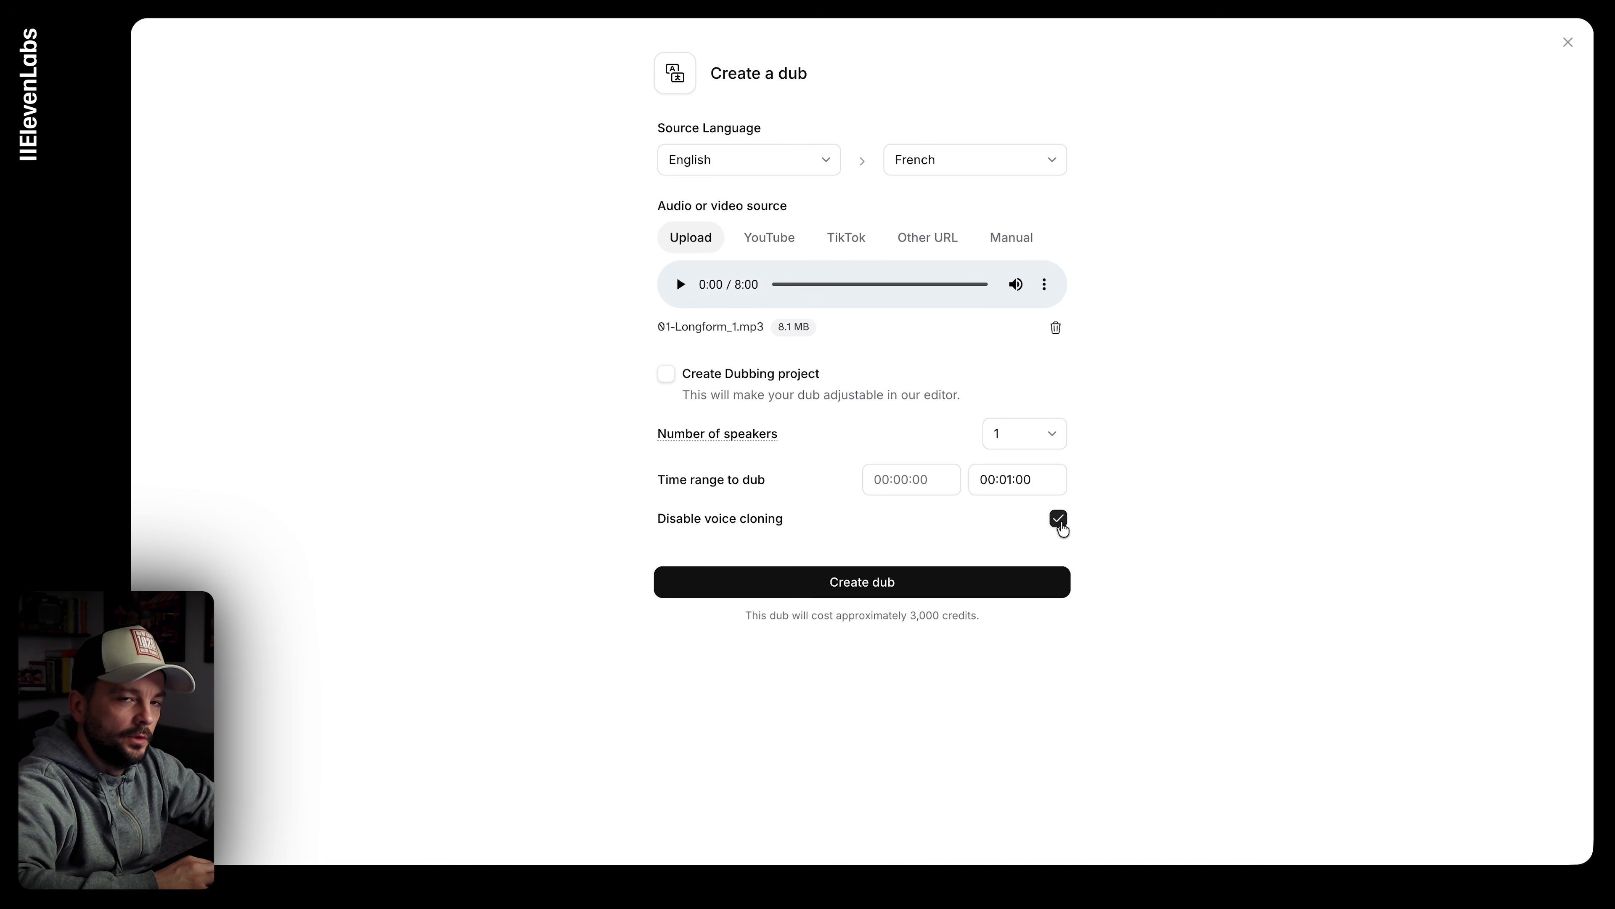
pyautogui.click(1059, 520)
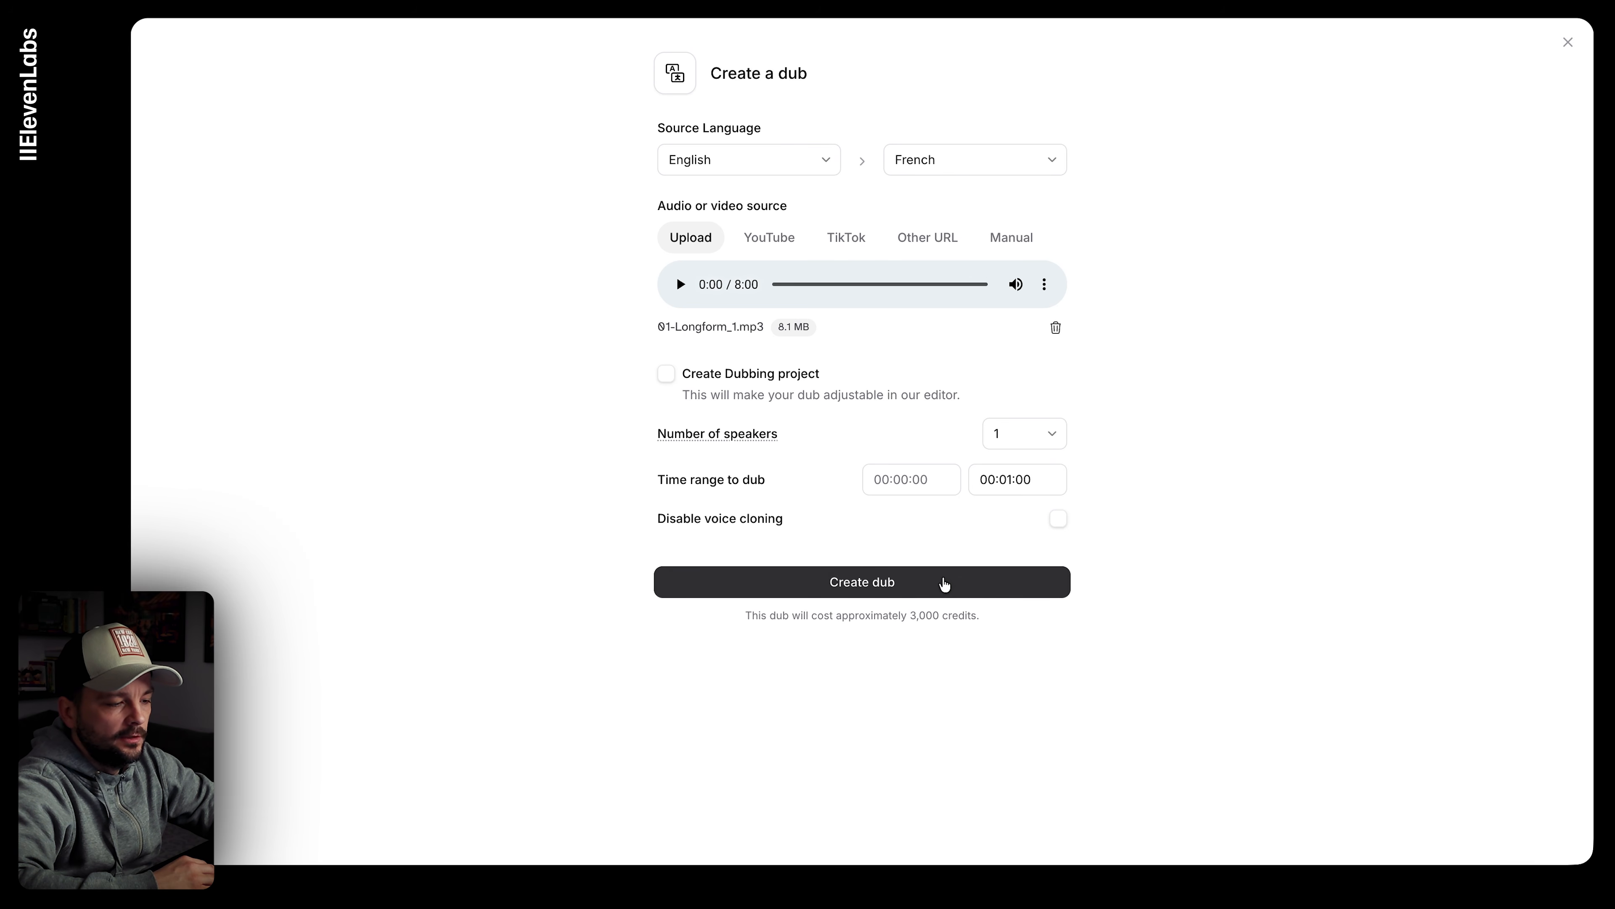
pyautogui.click(945, 583)
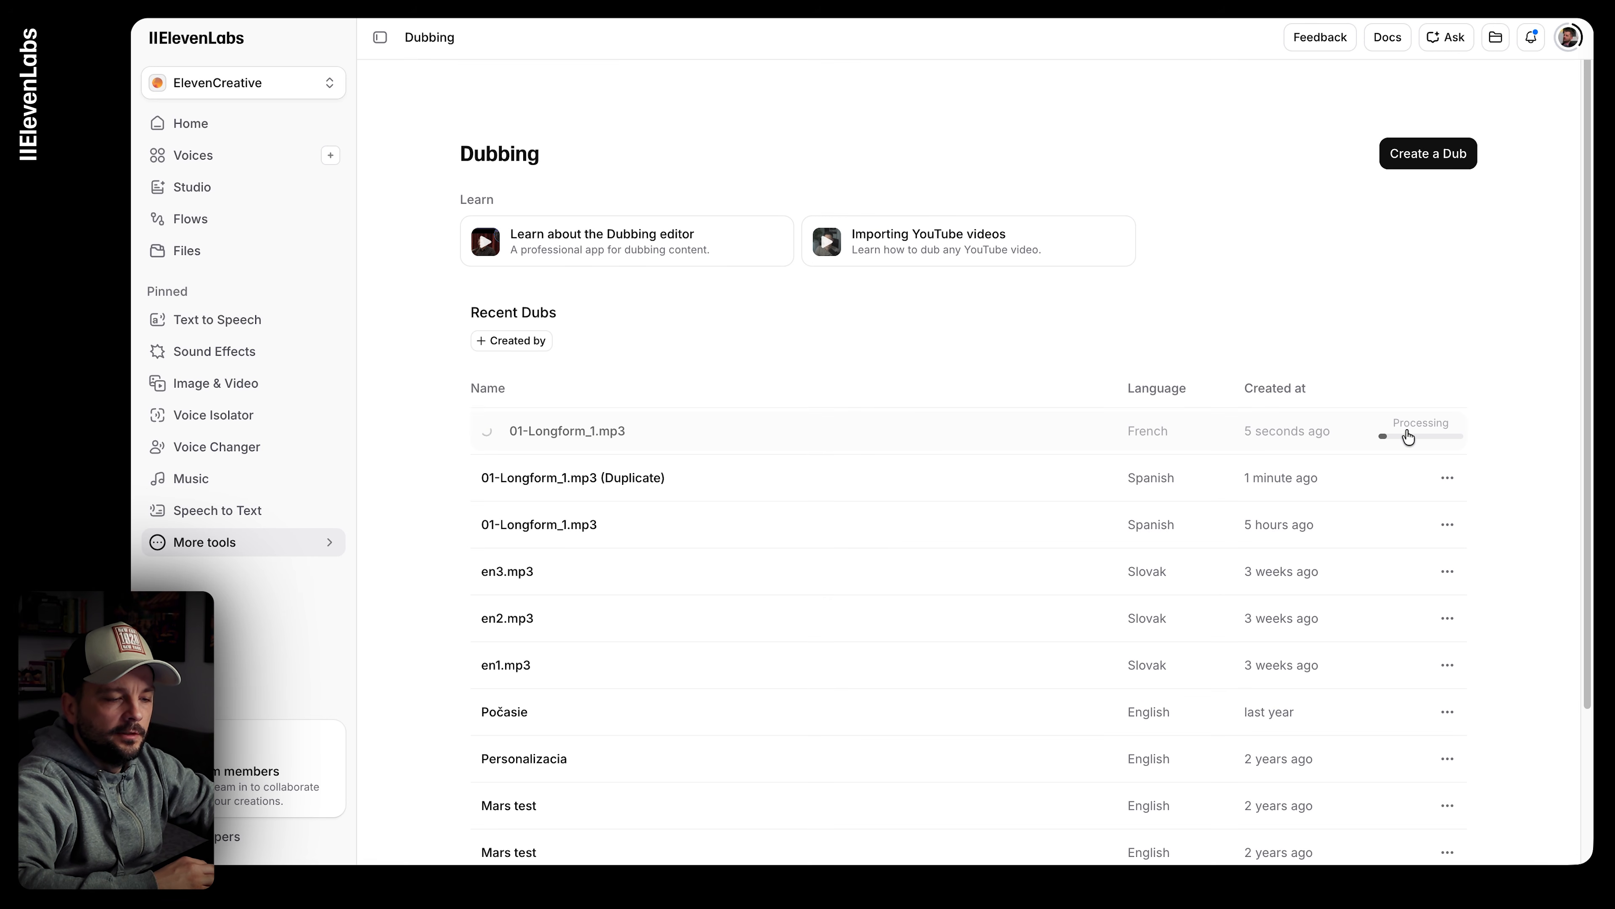
# Step: Switch to Finder to check the original 01-Longform_1.mp3 in 02-Render, and play its existing Spanish dub in ElevenLabs
pyautogui.press('super+Tab')
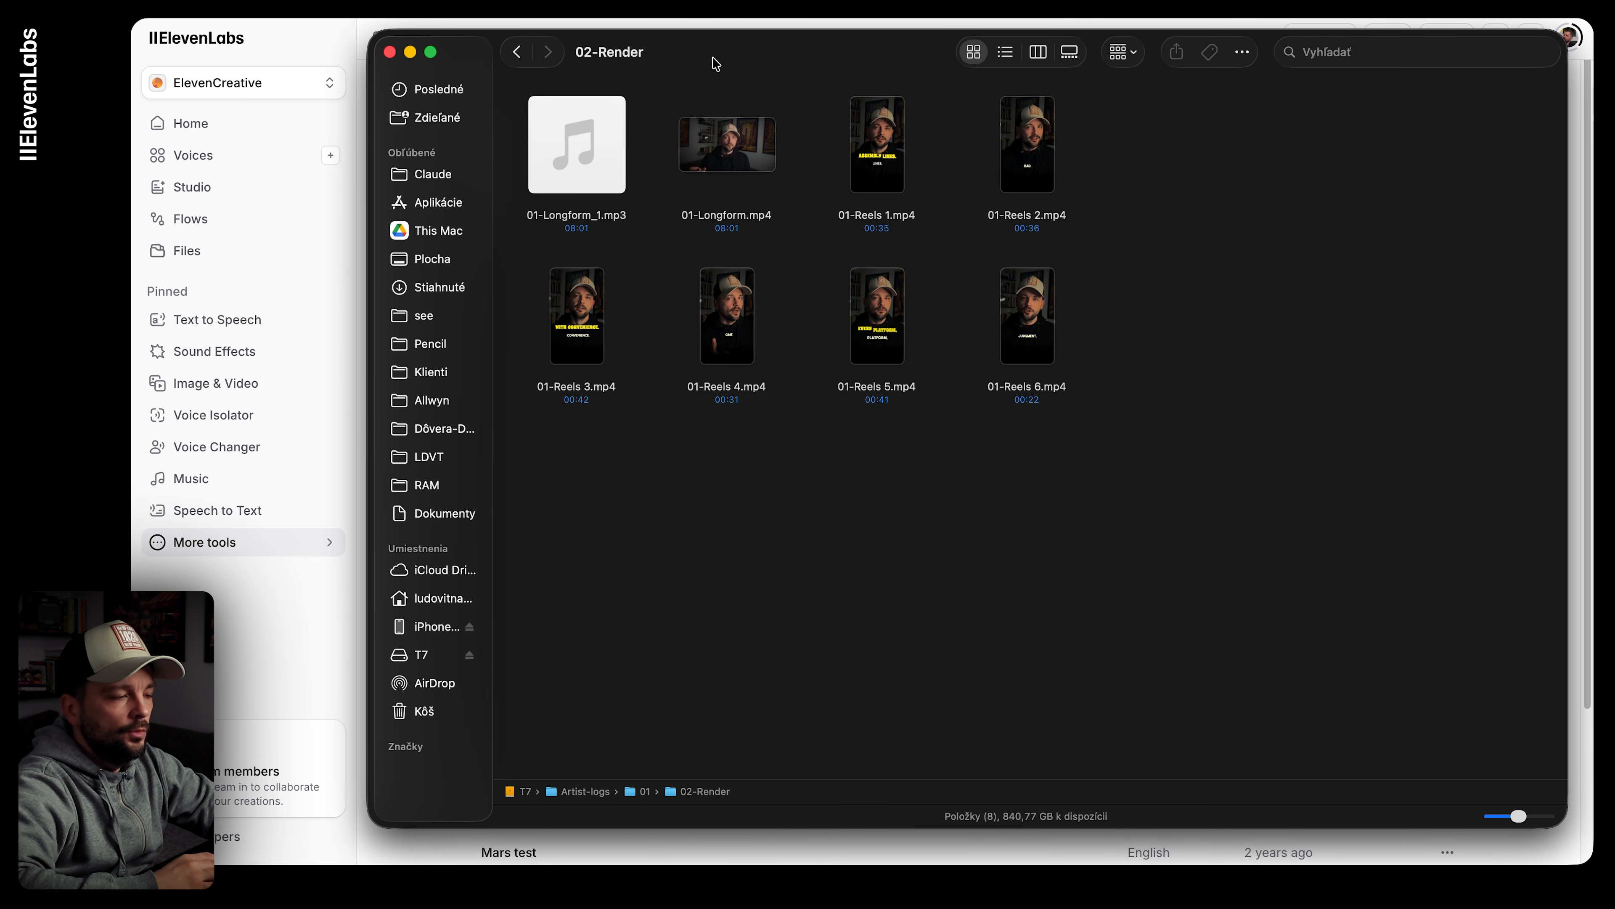
pyautogui.moveTo(593, 161)
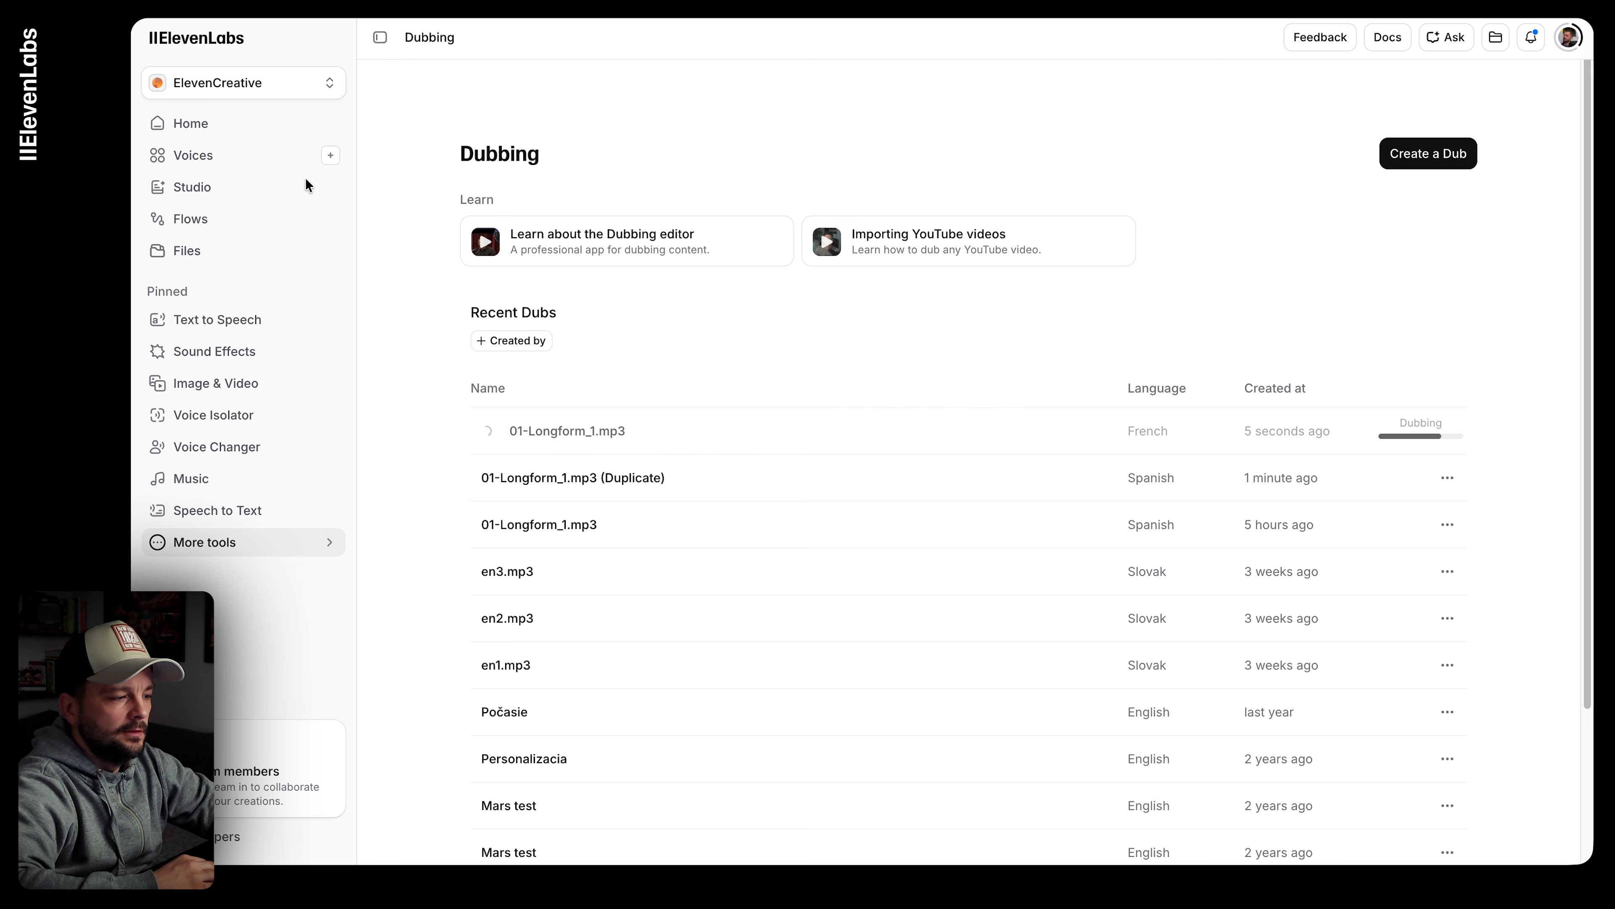
pyautogui.click(669, 534)
pyautogui.click(676, 407)
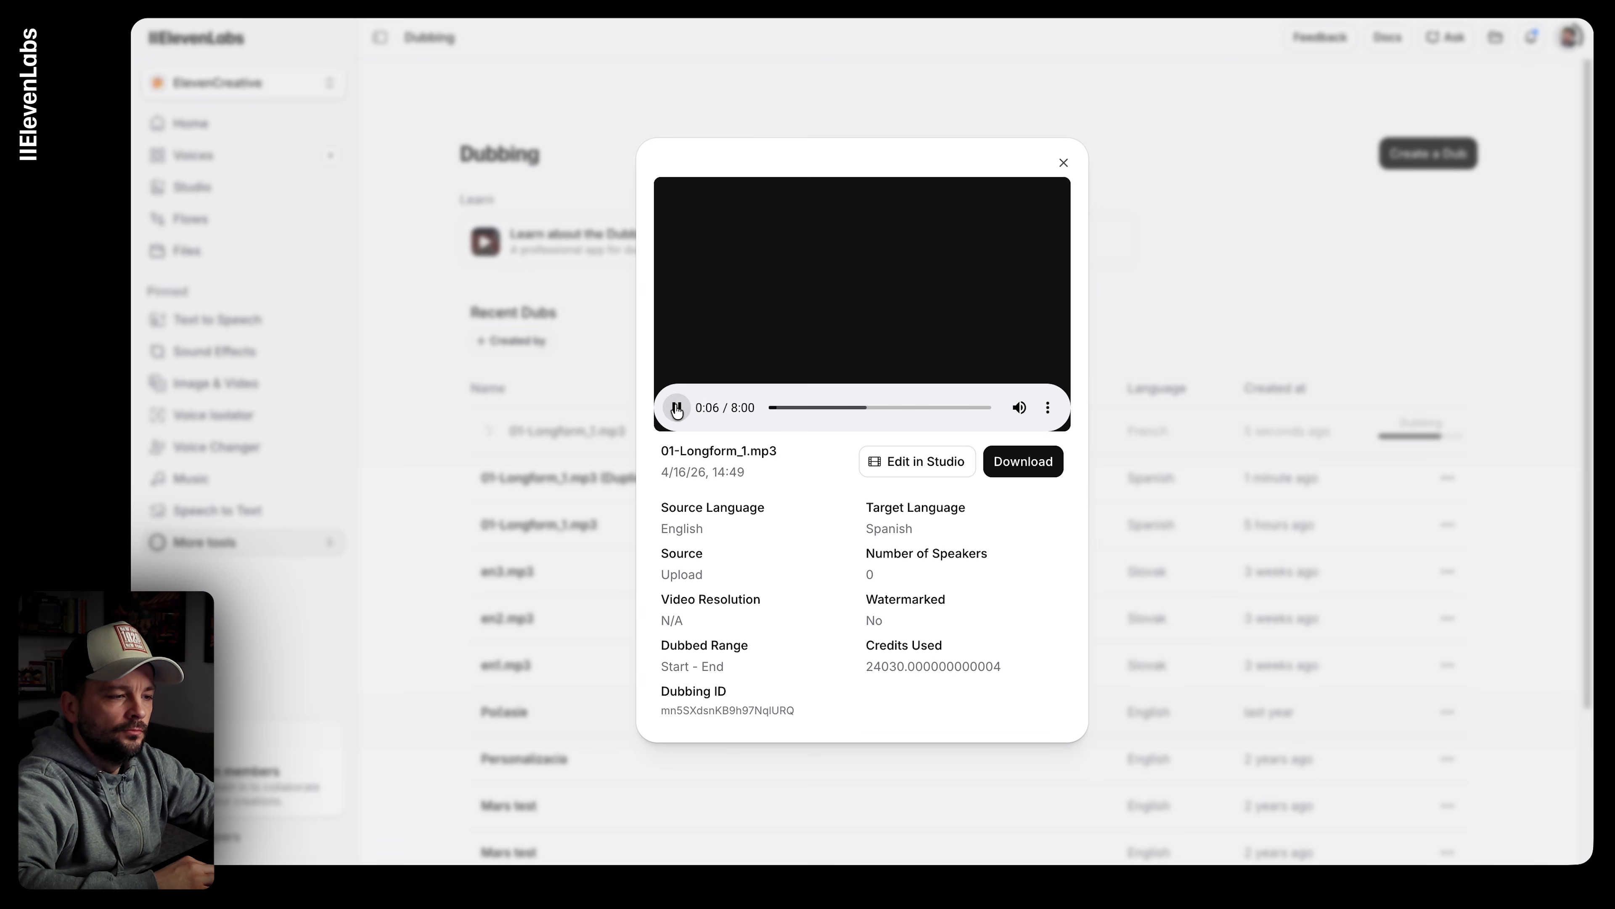
pyautogui.click(1063, 163)
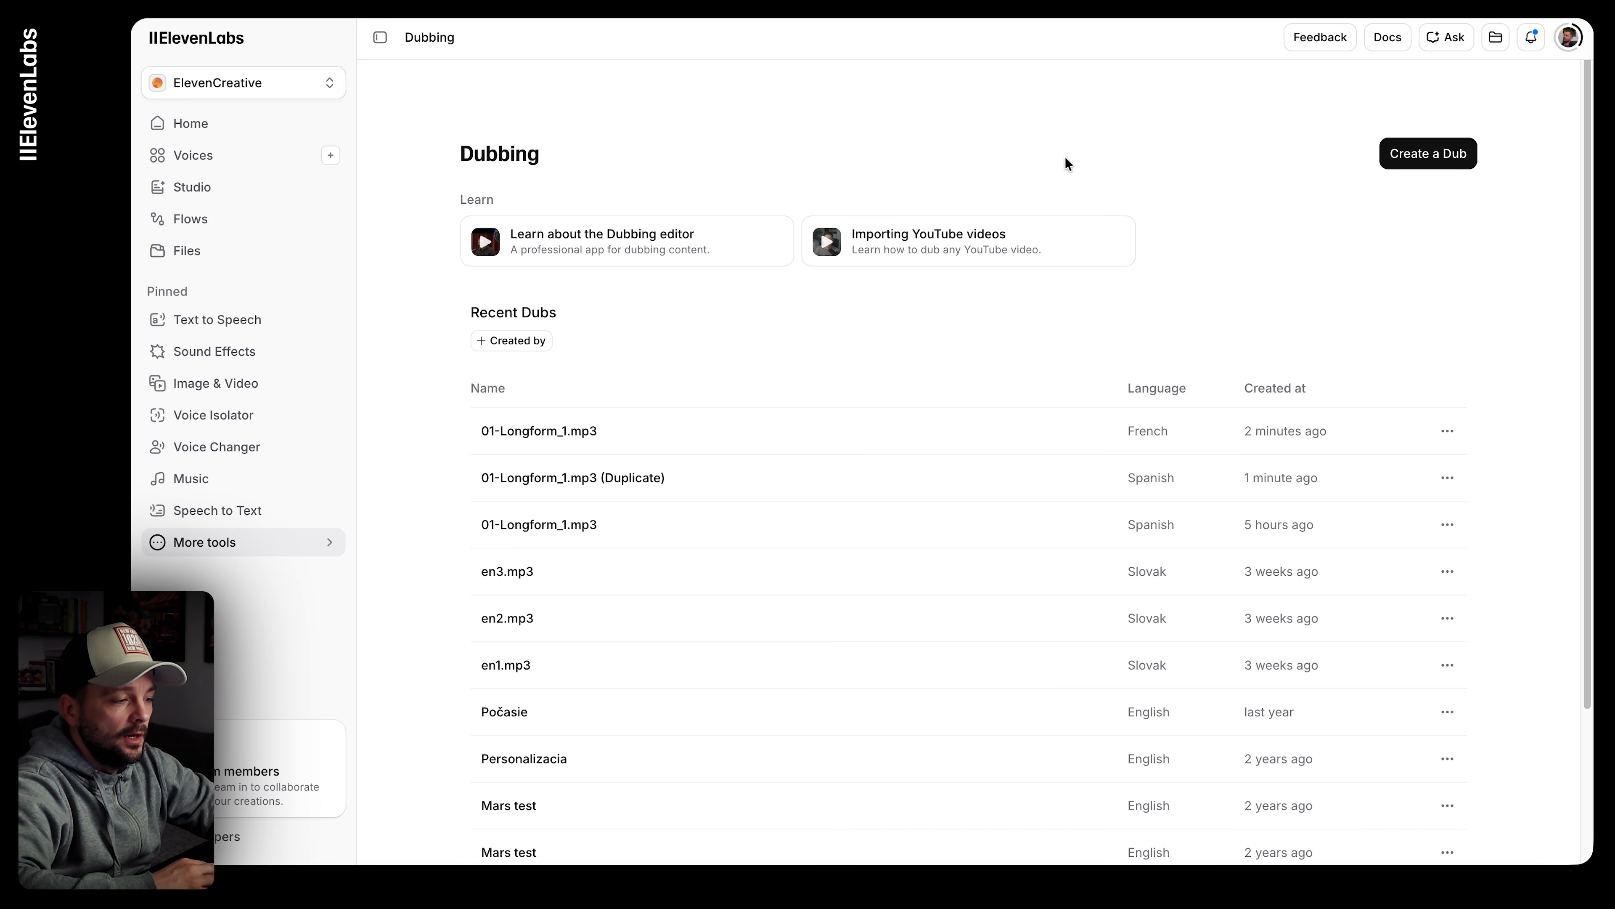
# Step: Play a few seconds of the new French dub of 01-Longform_1.mp3 and close its details
pyautogui.click(951, 439)
pyautogui.click(676, 407)
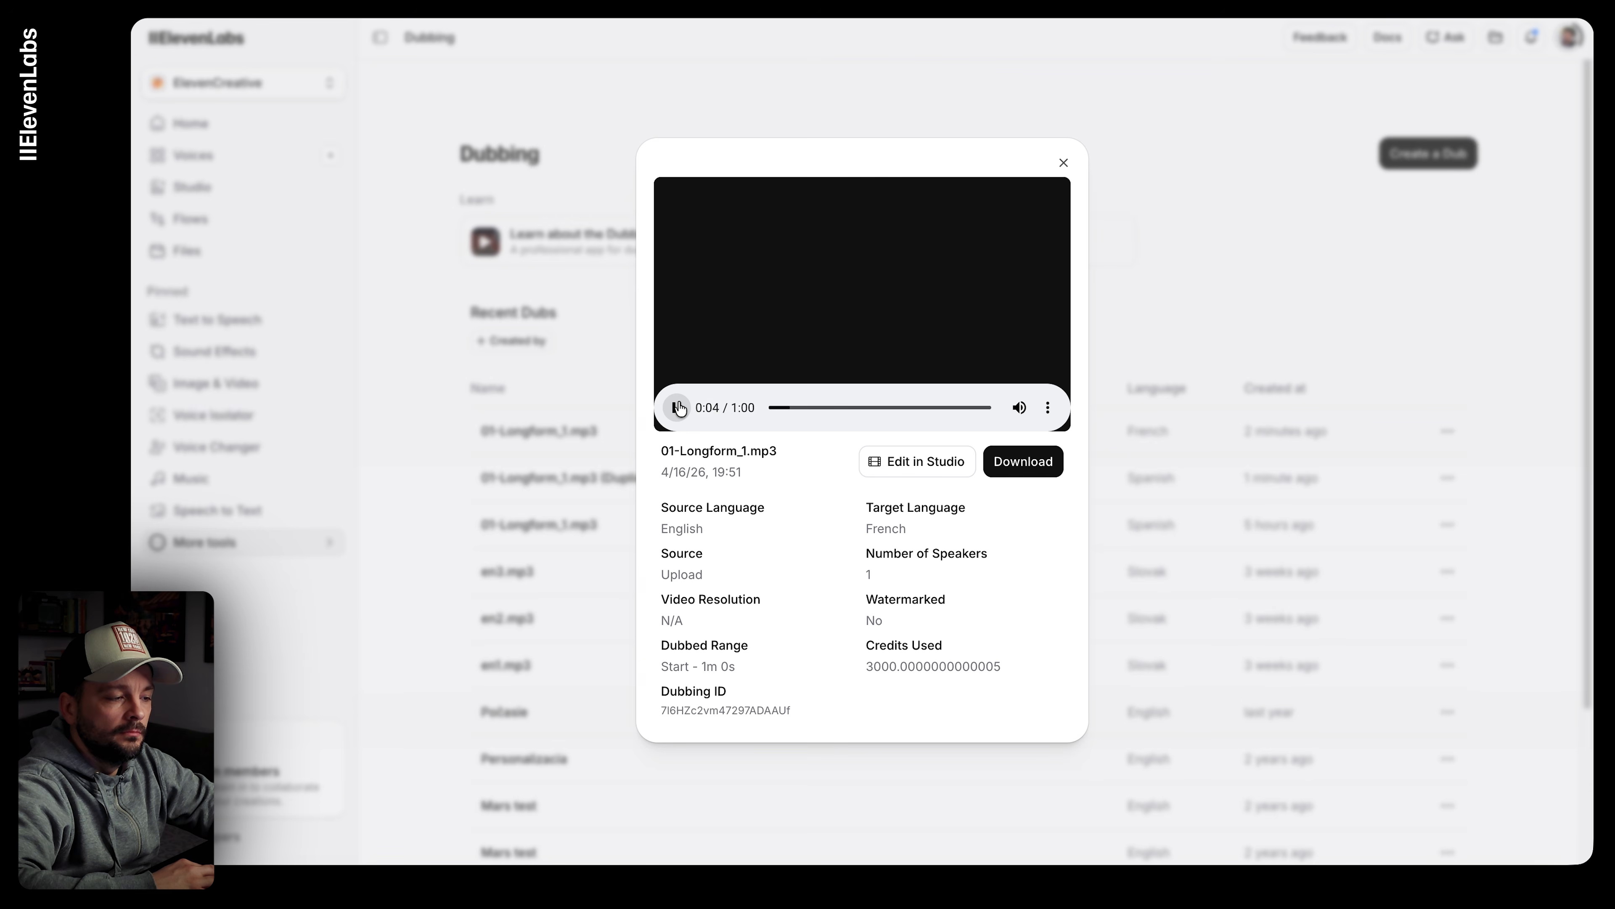
pyautogui.click(678, 408)
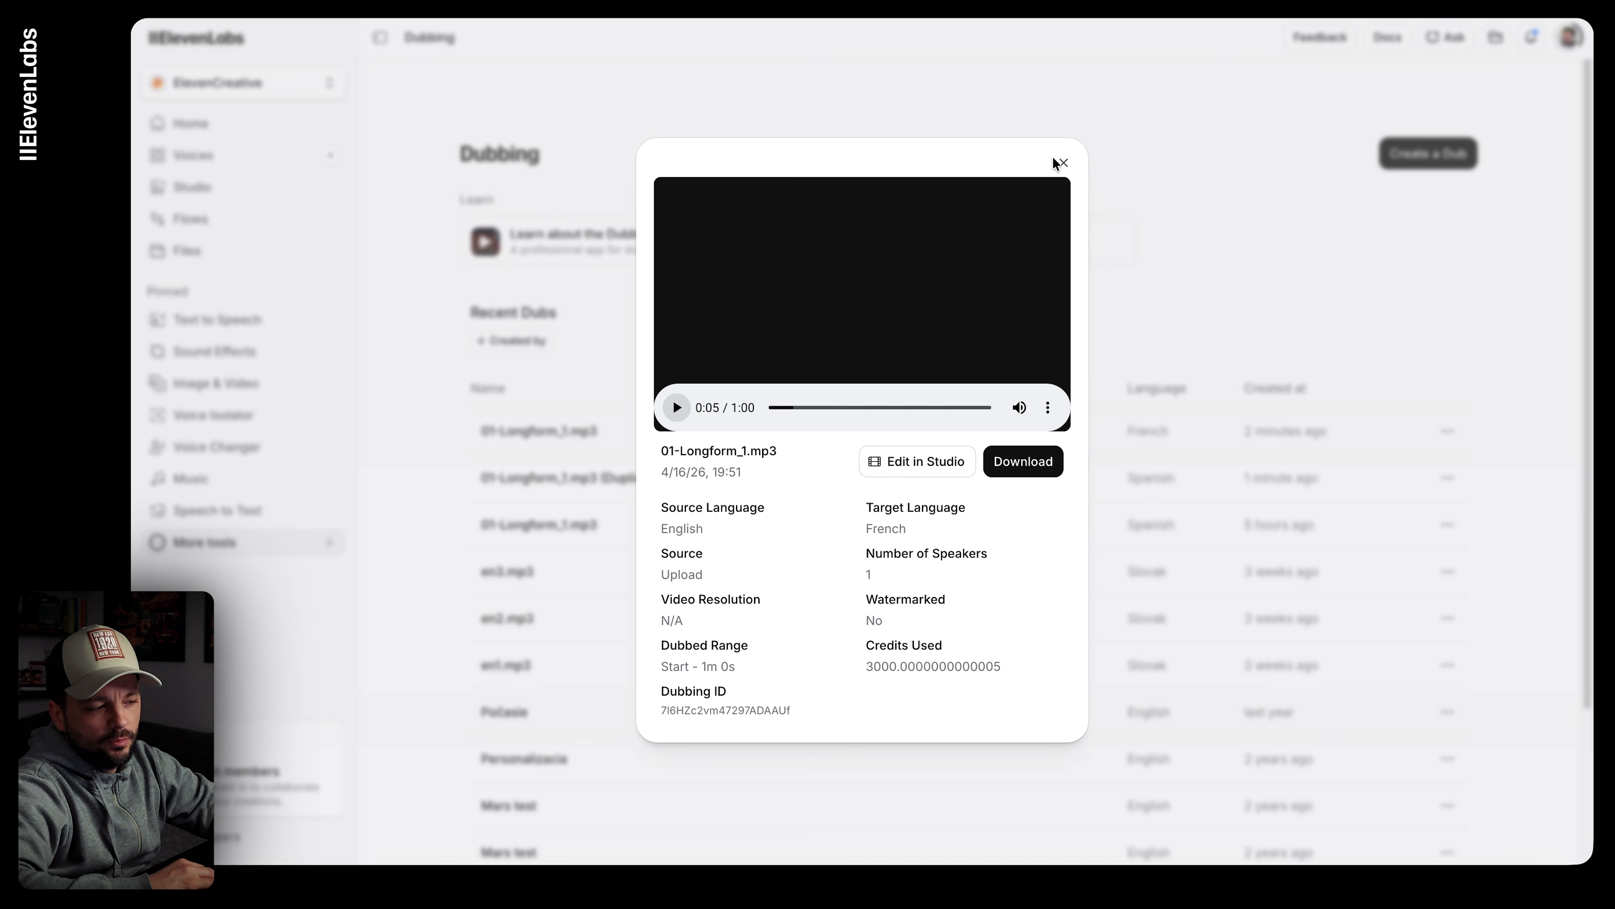
pyautogui.click(1062, 162)
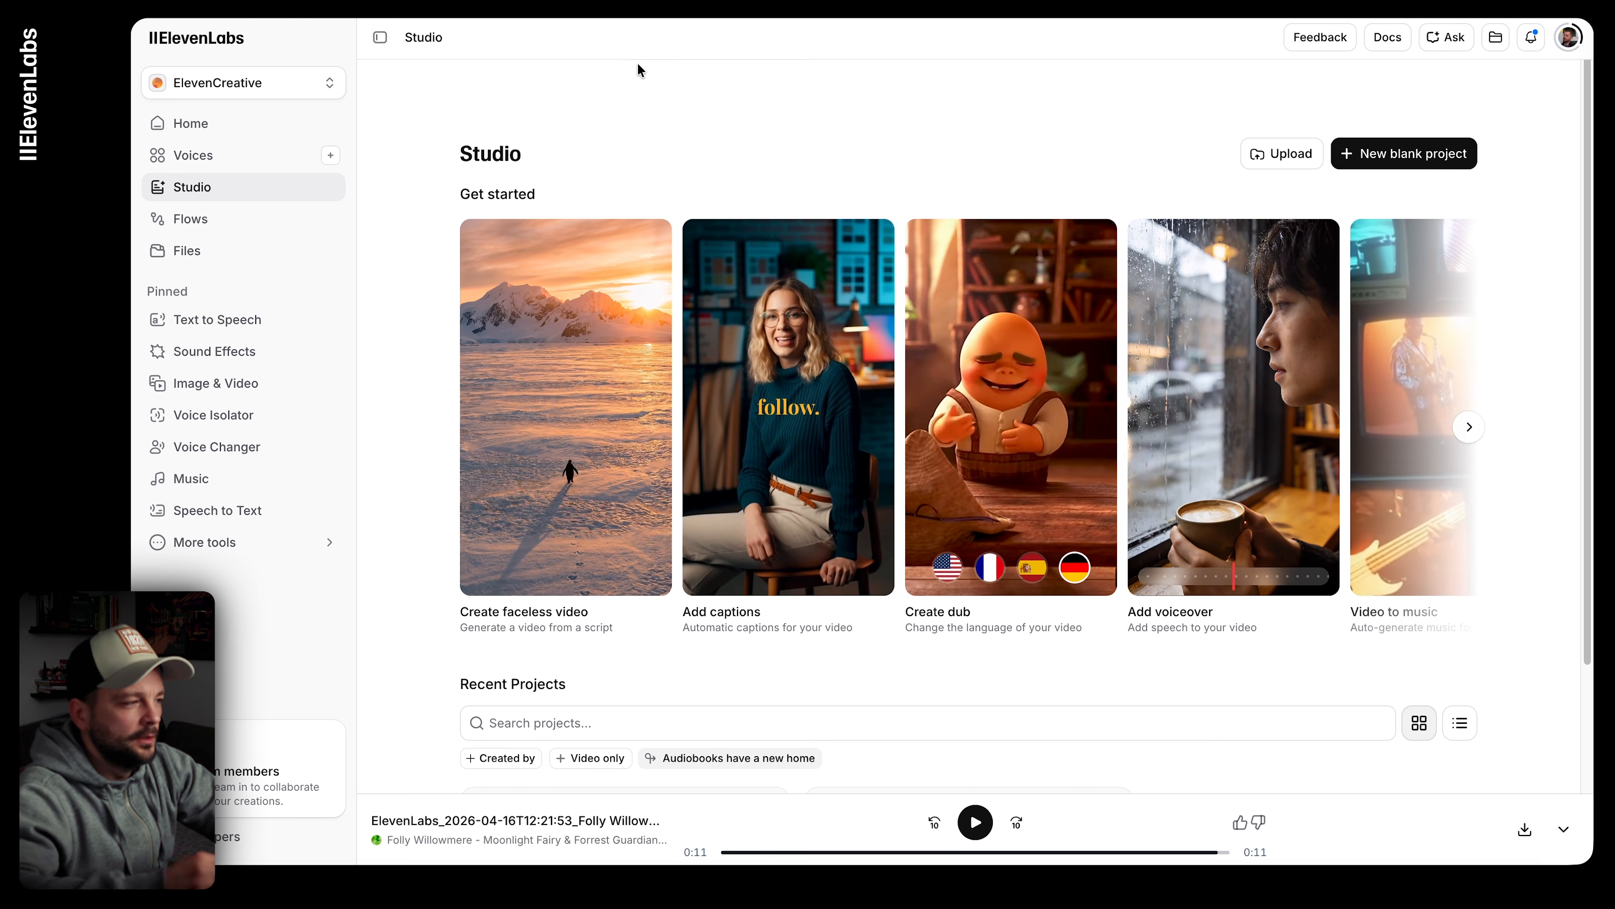
# Step: Look over the Studio starter templates and start a new blank video project
pyautogui.scroll(-2, 980, 413)
pyautogui.scroll(2, 1081, 191)
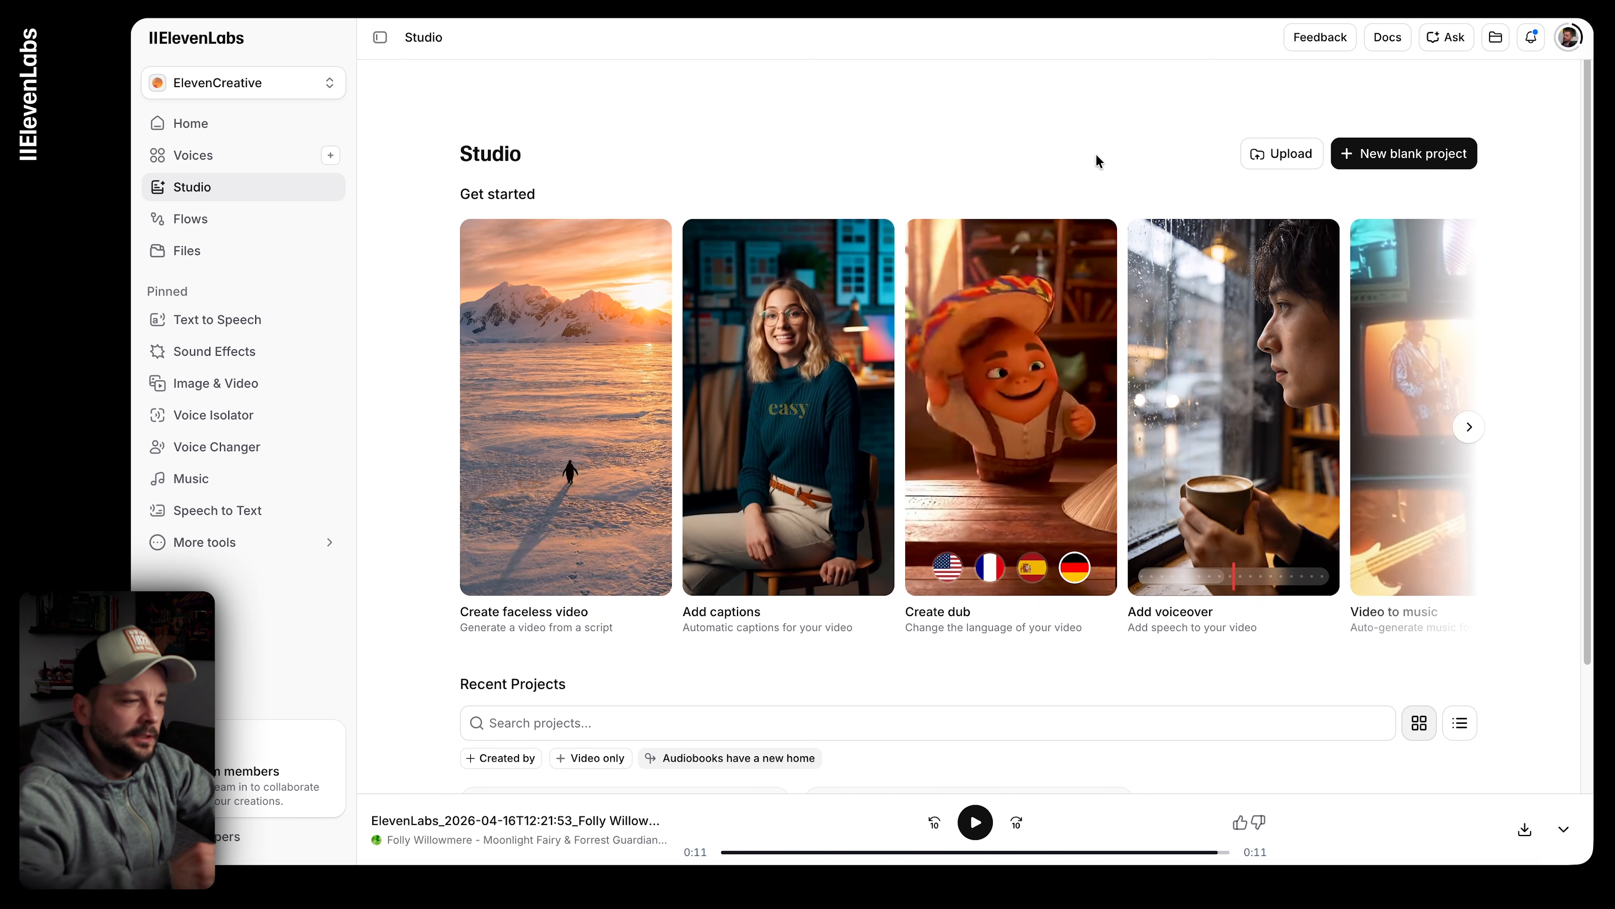
pyautogui.moveTo(994, 406)
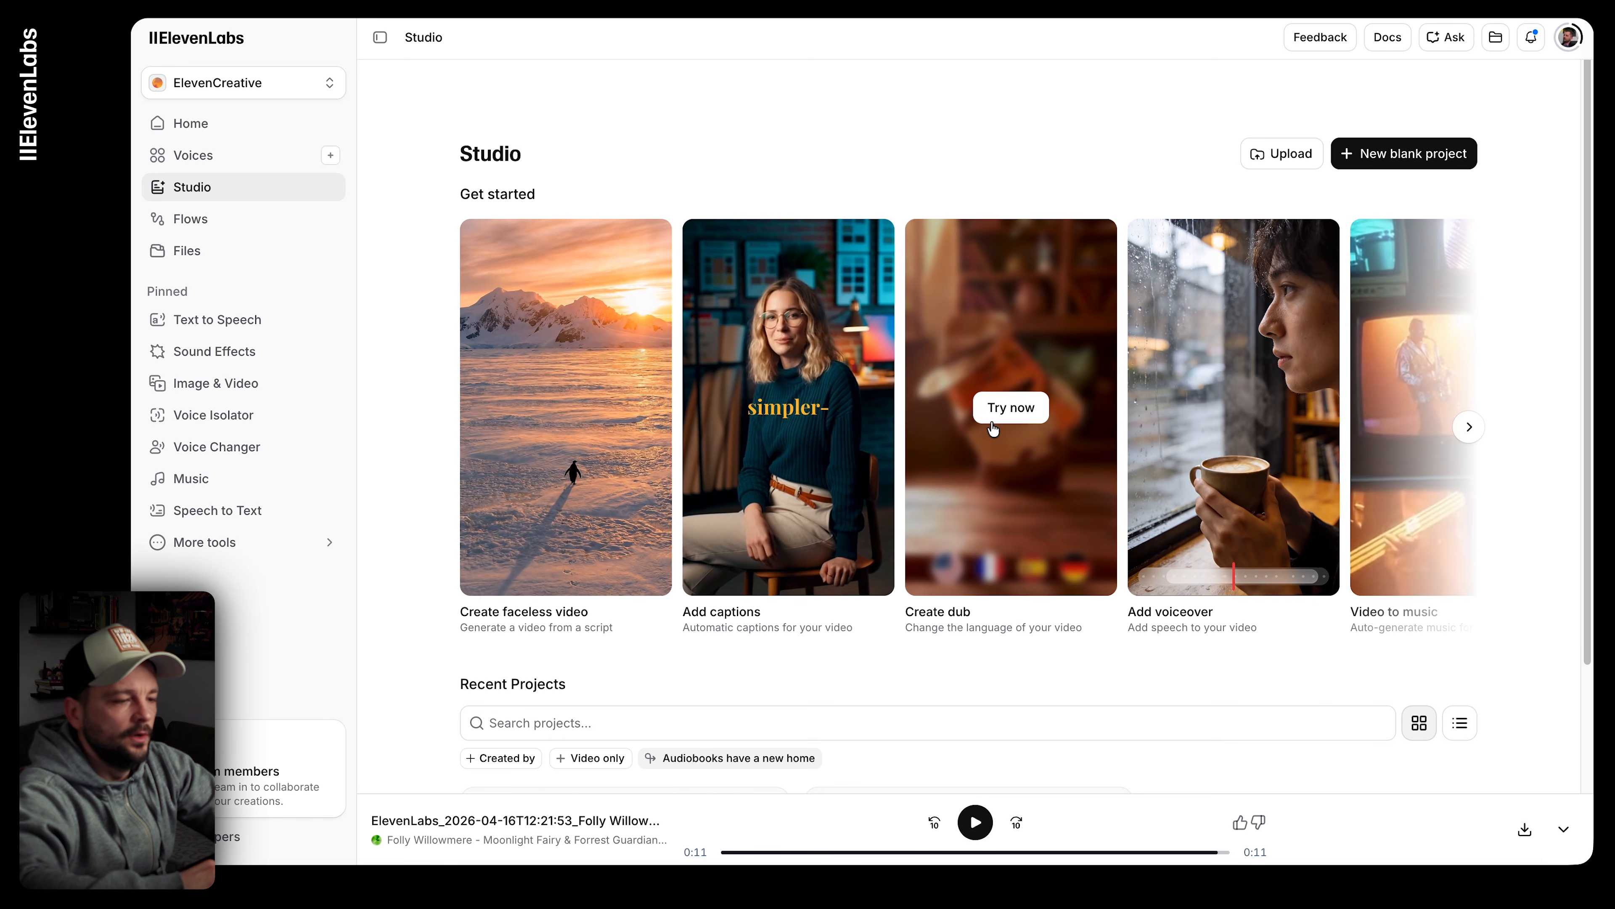
pyautogui.moveTo(1193, 438)
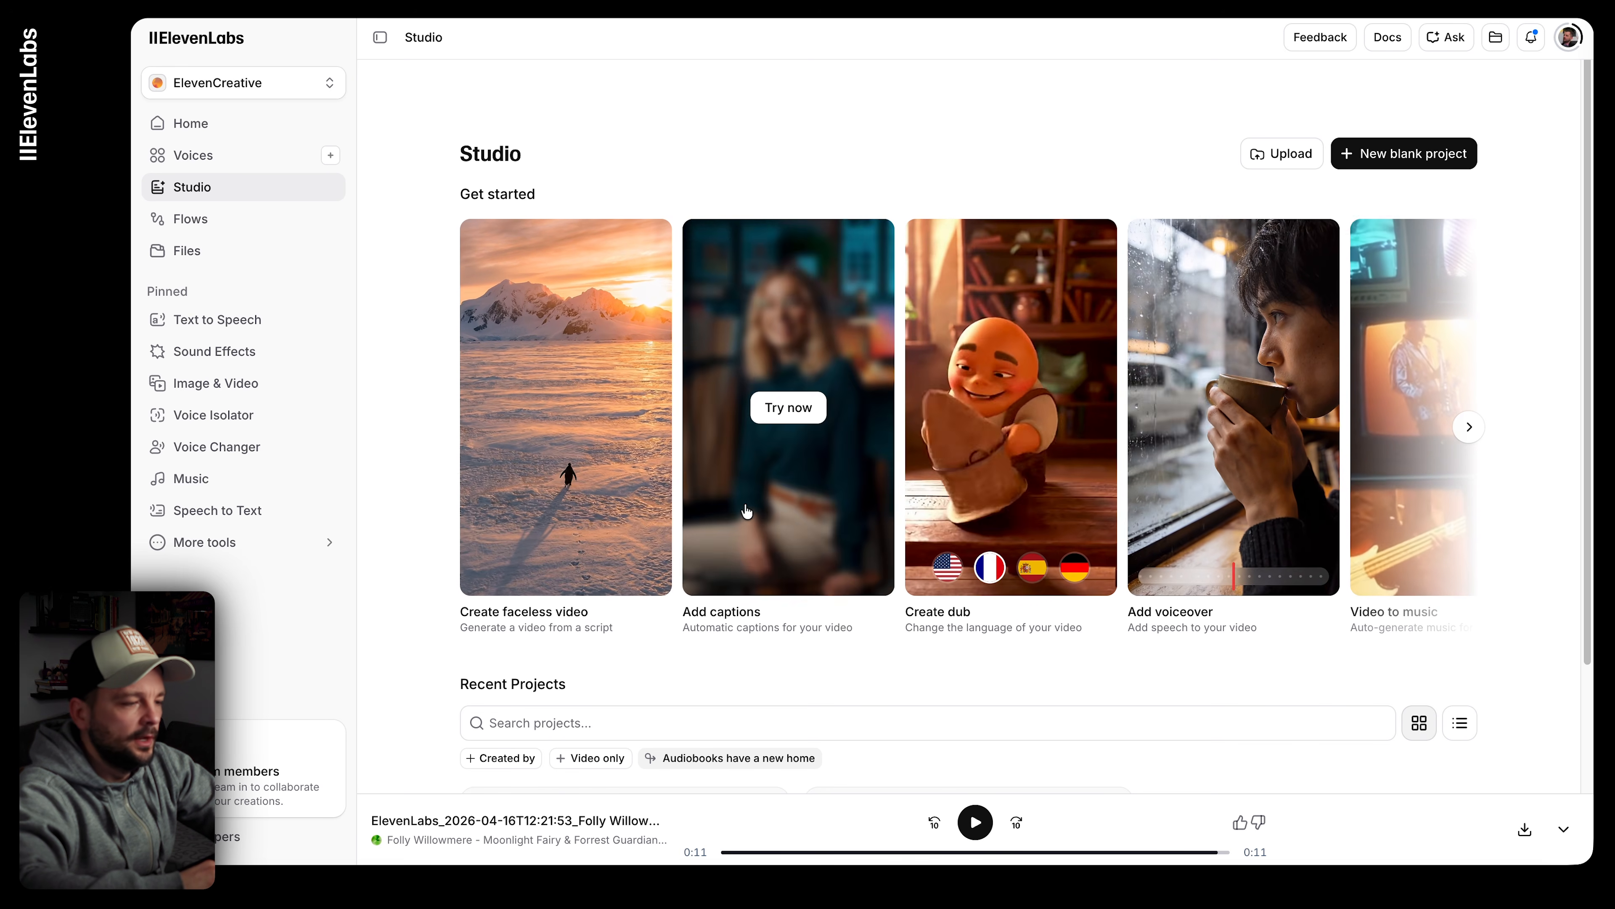
pyautogui.click(1374, 161)
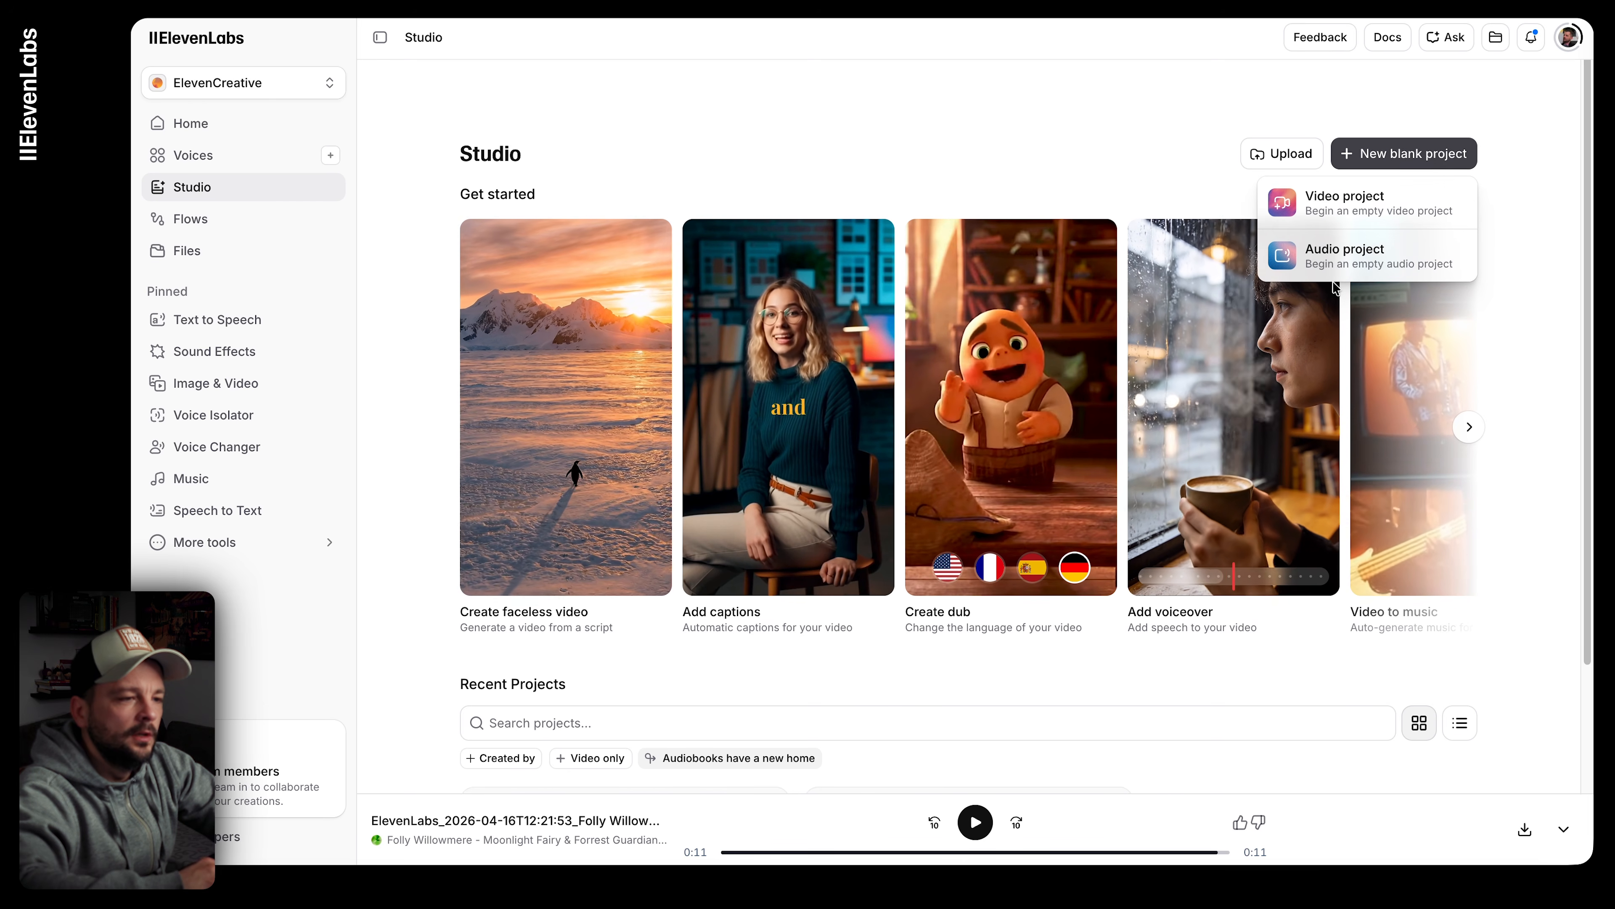
pyautogui.click(1353, 202)
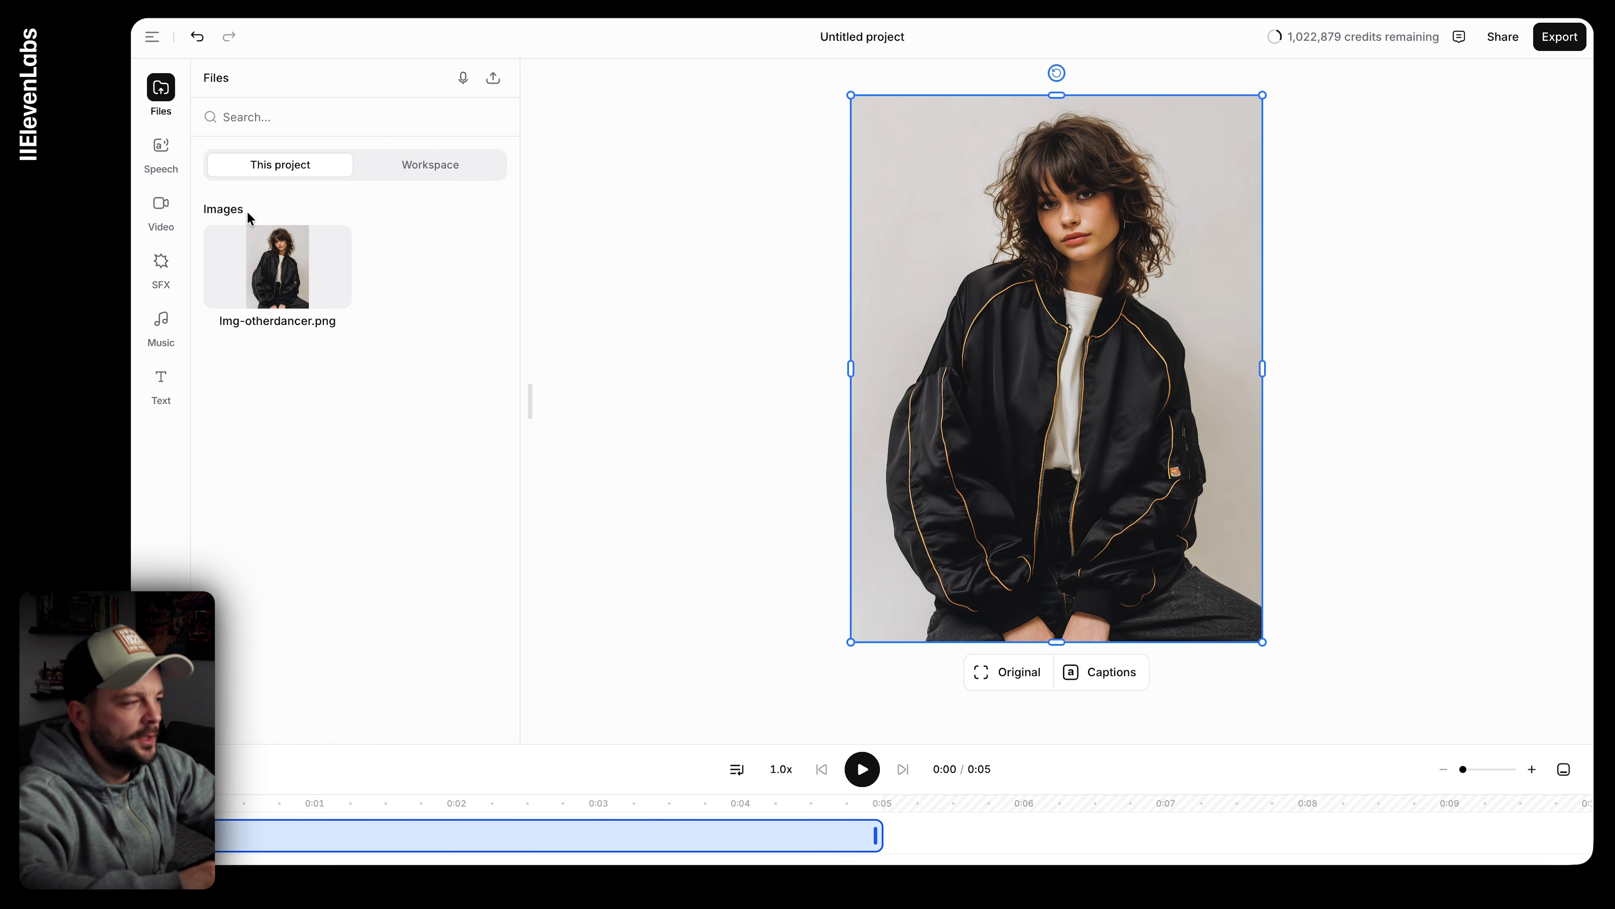
# Step: Add the generated video of the woman walking down the street to the project's timeline
pyautogui.click(166, 211)
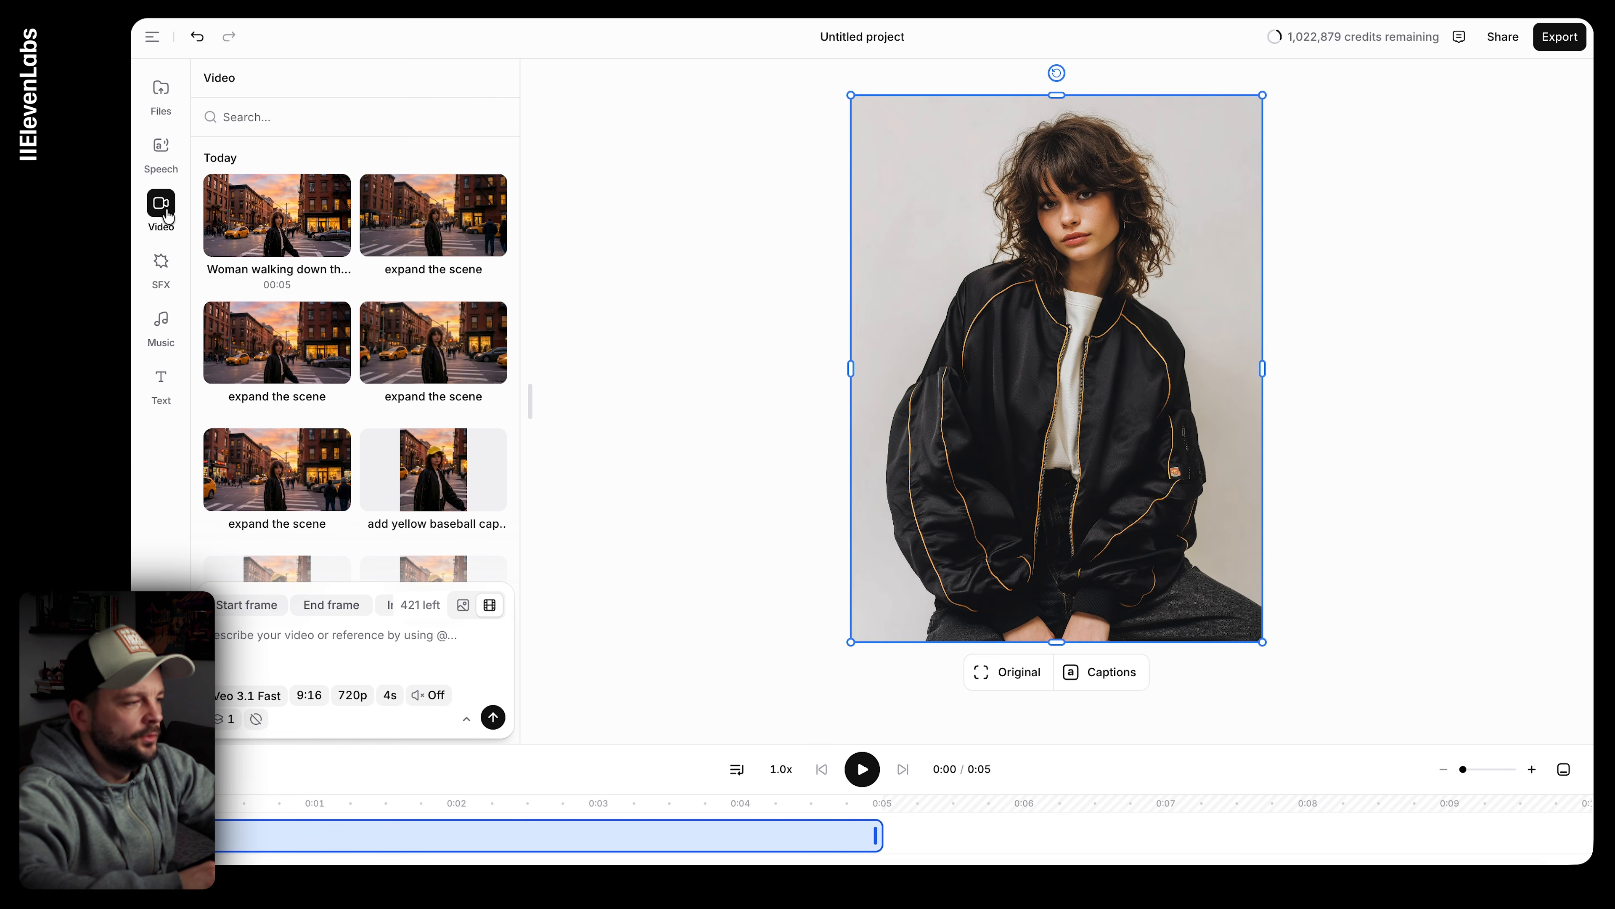
pyautogui.click(277, 214)
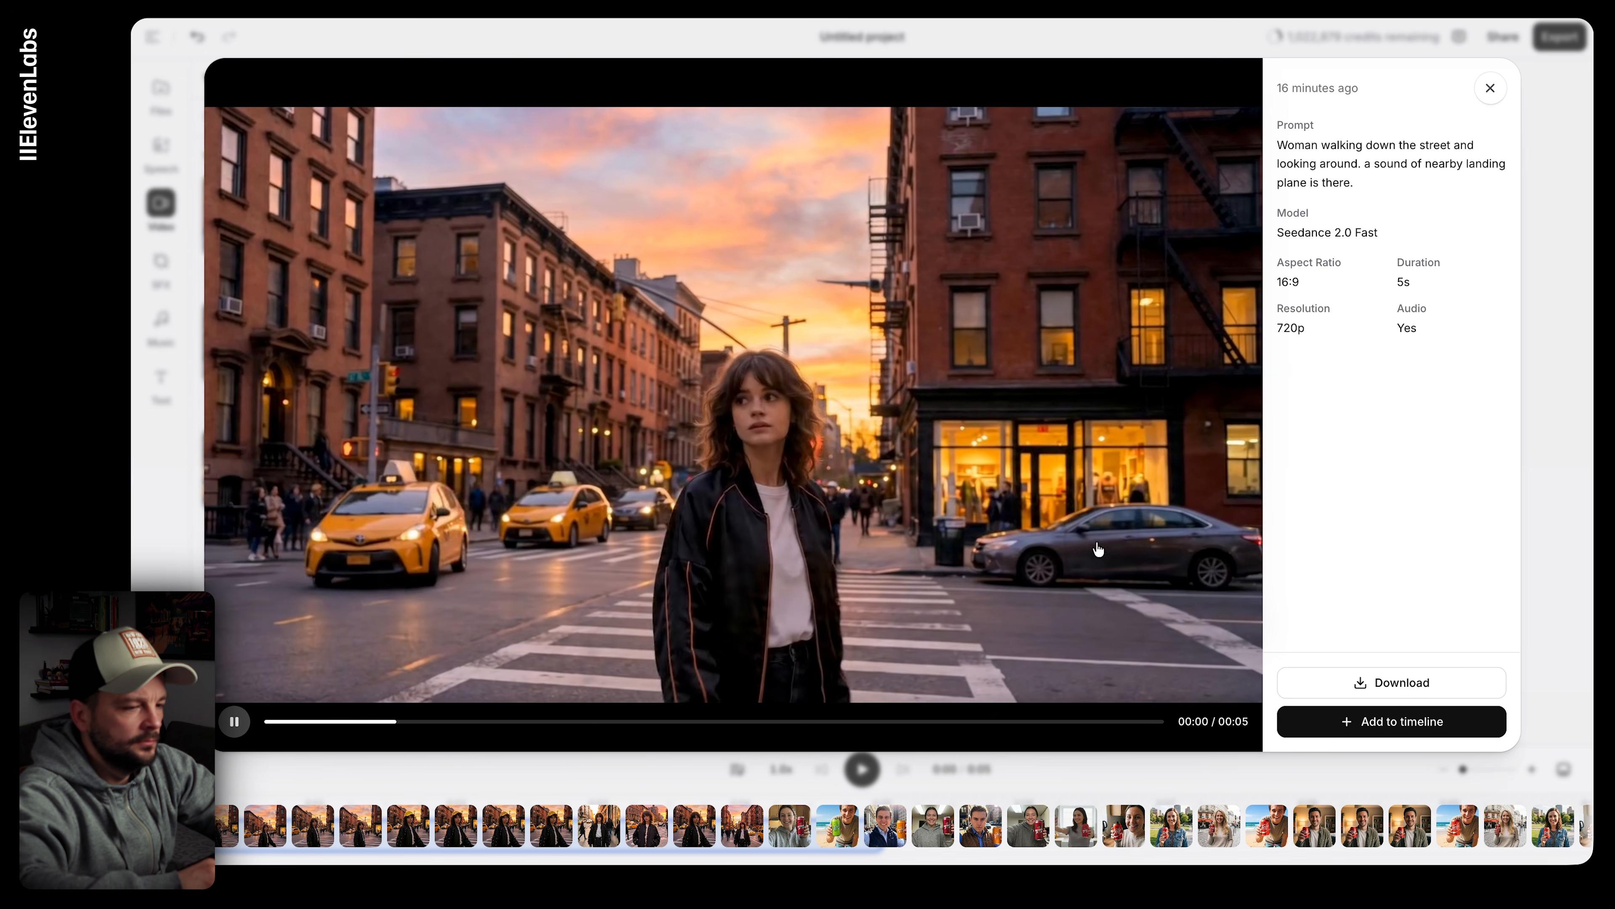
pyautogui.click(1396, 720)
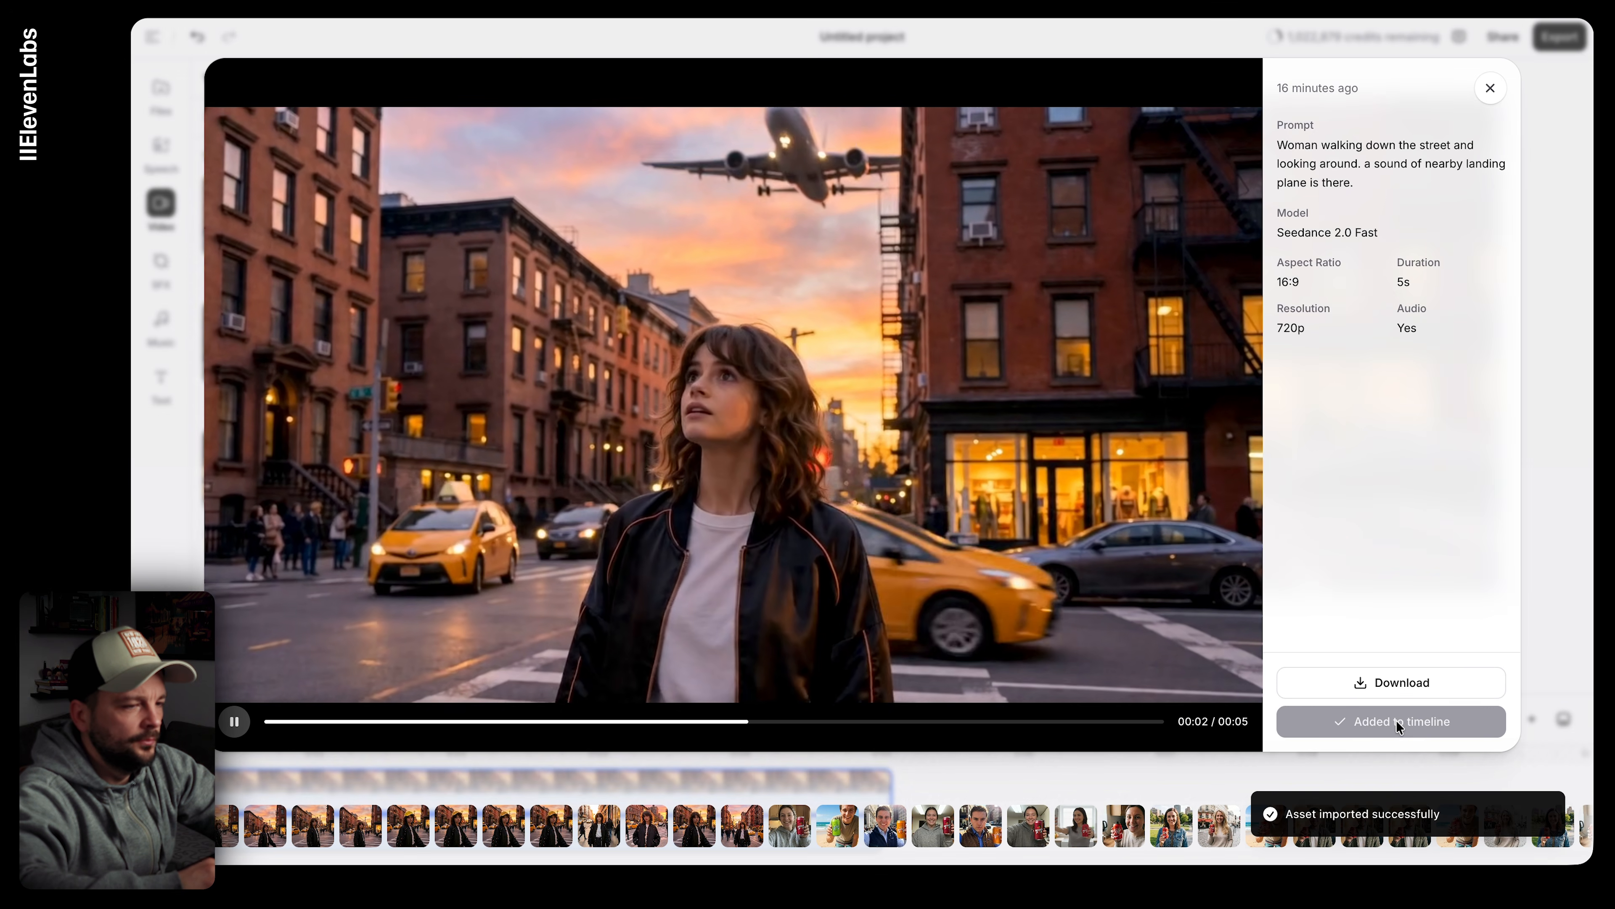
pyautogui.click(1490, 88)
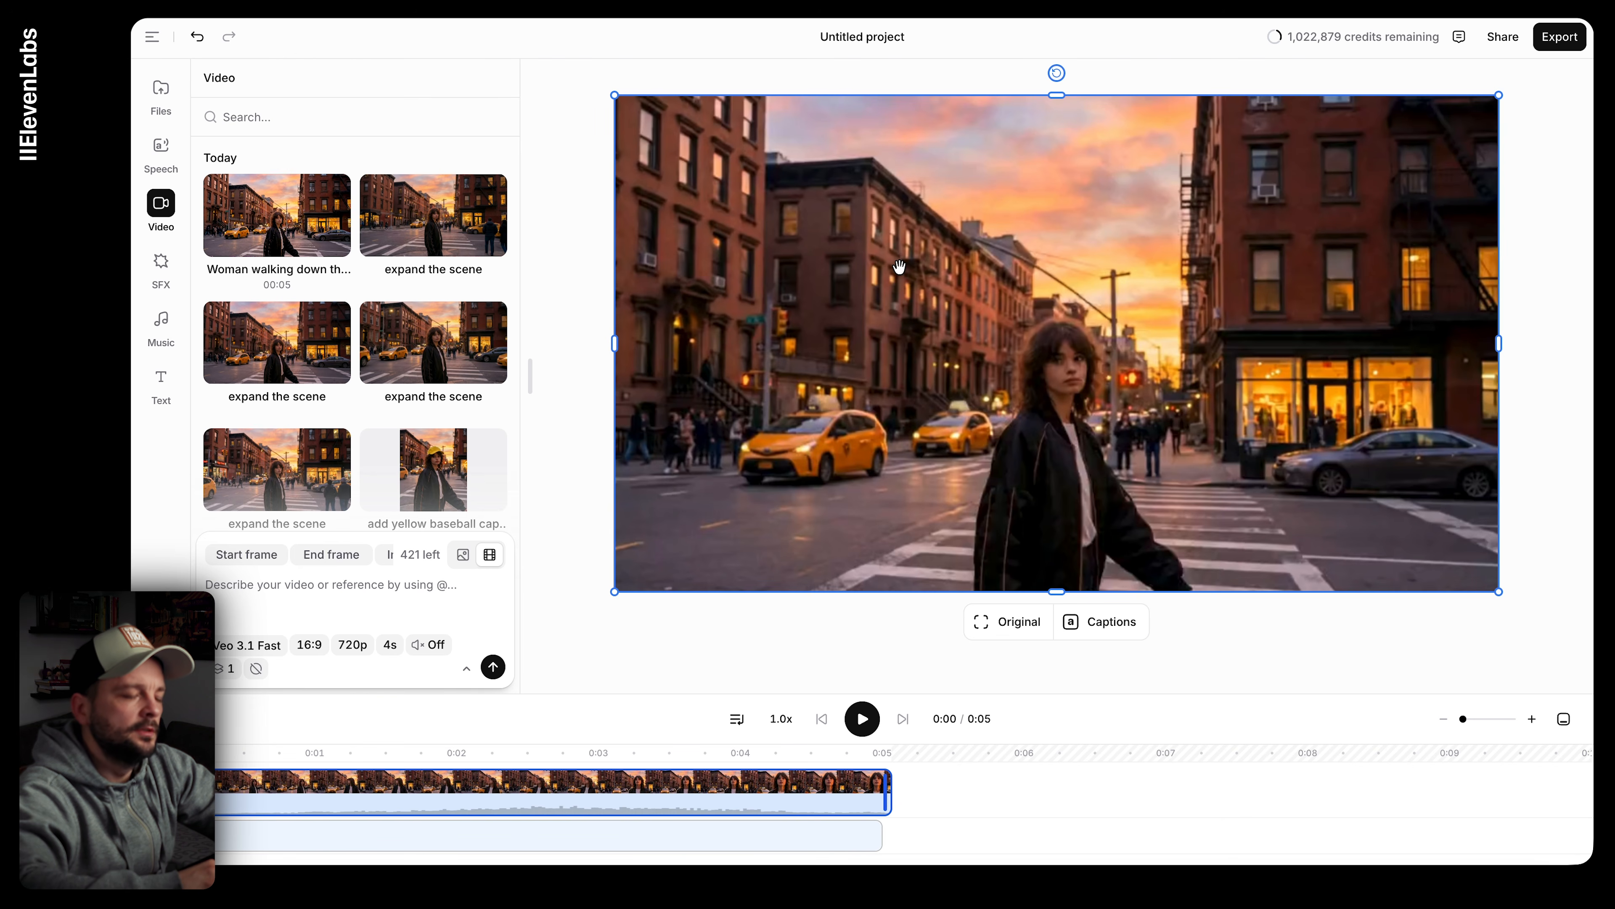
# Step: Move the portrait image clip to the track above the street video
pyautogui.click(400, 827)
pyautogui.click(265, 789)
pyautogui.moveTo(252, 829); pyautogui.dragTo(259, 764)
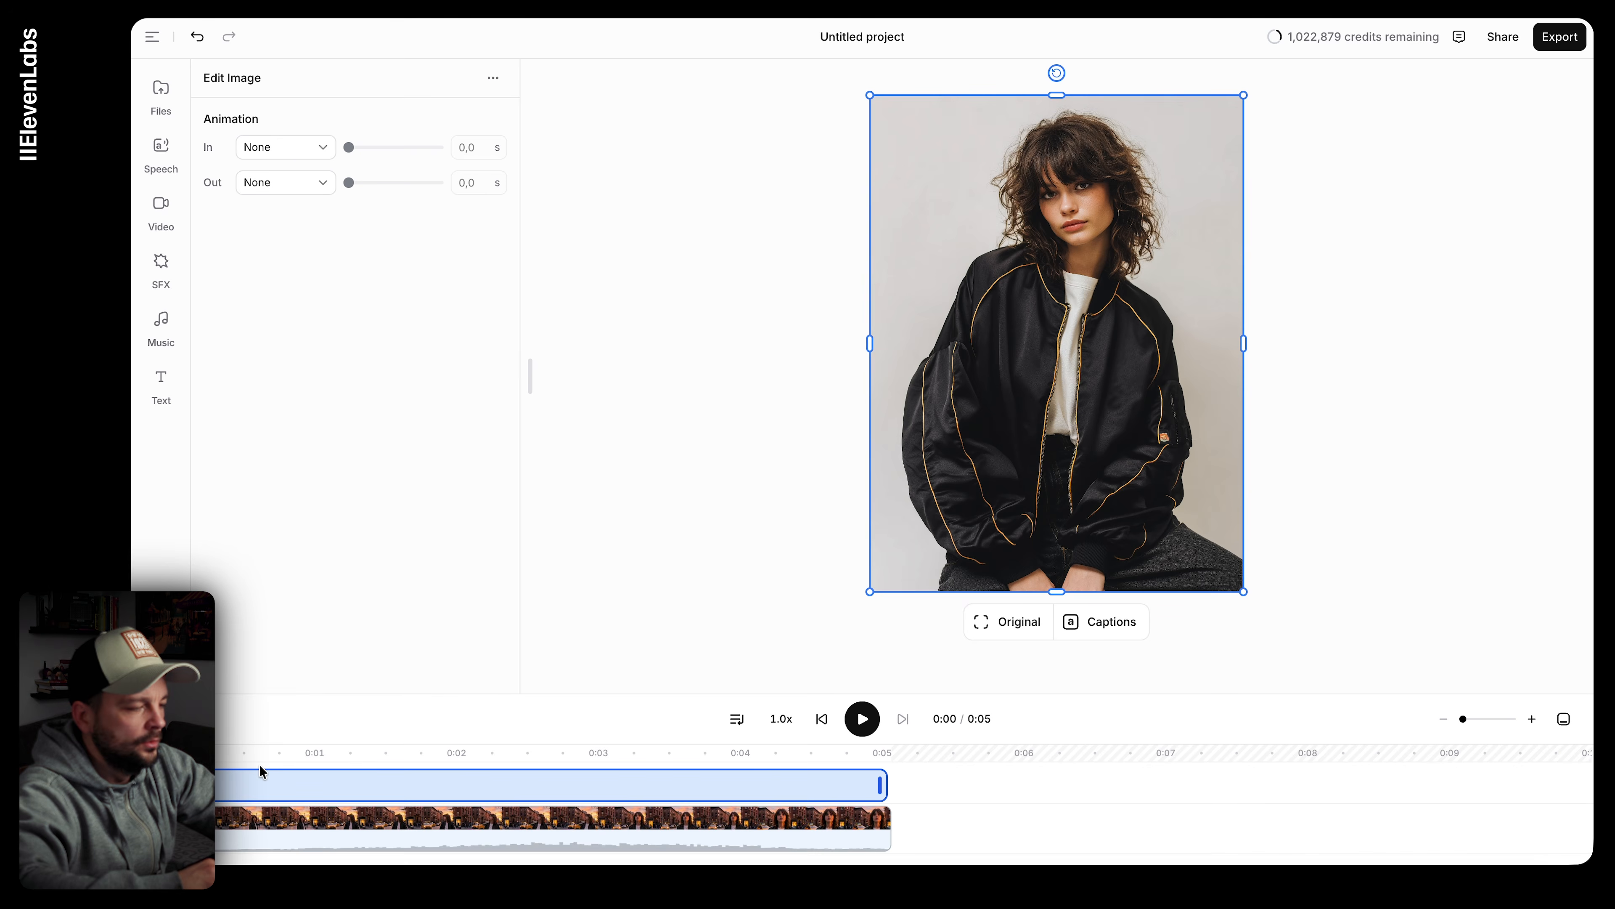
# Step: Set the project's aspect ratio to 16:9 and try restacking the clips, keeping the image above the video
pyautogui.click(326, 752)
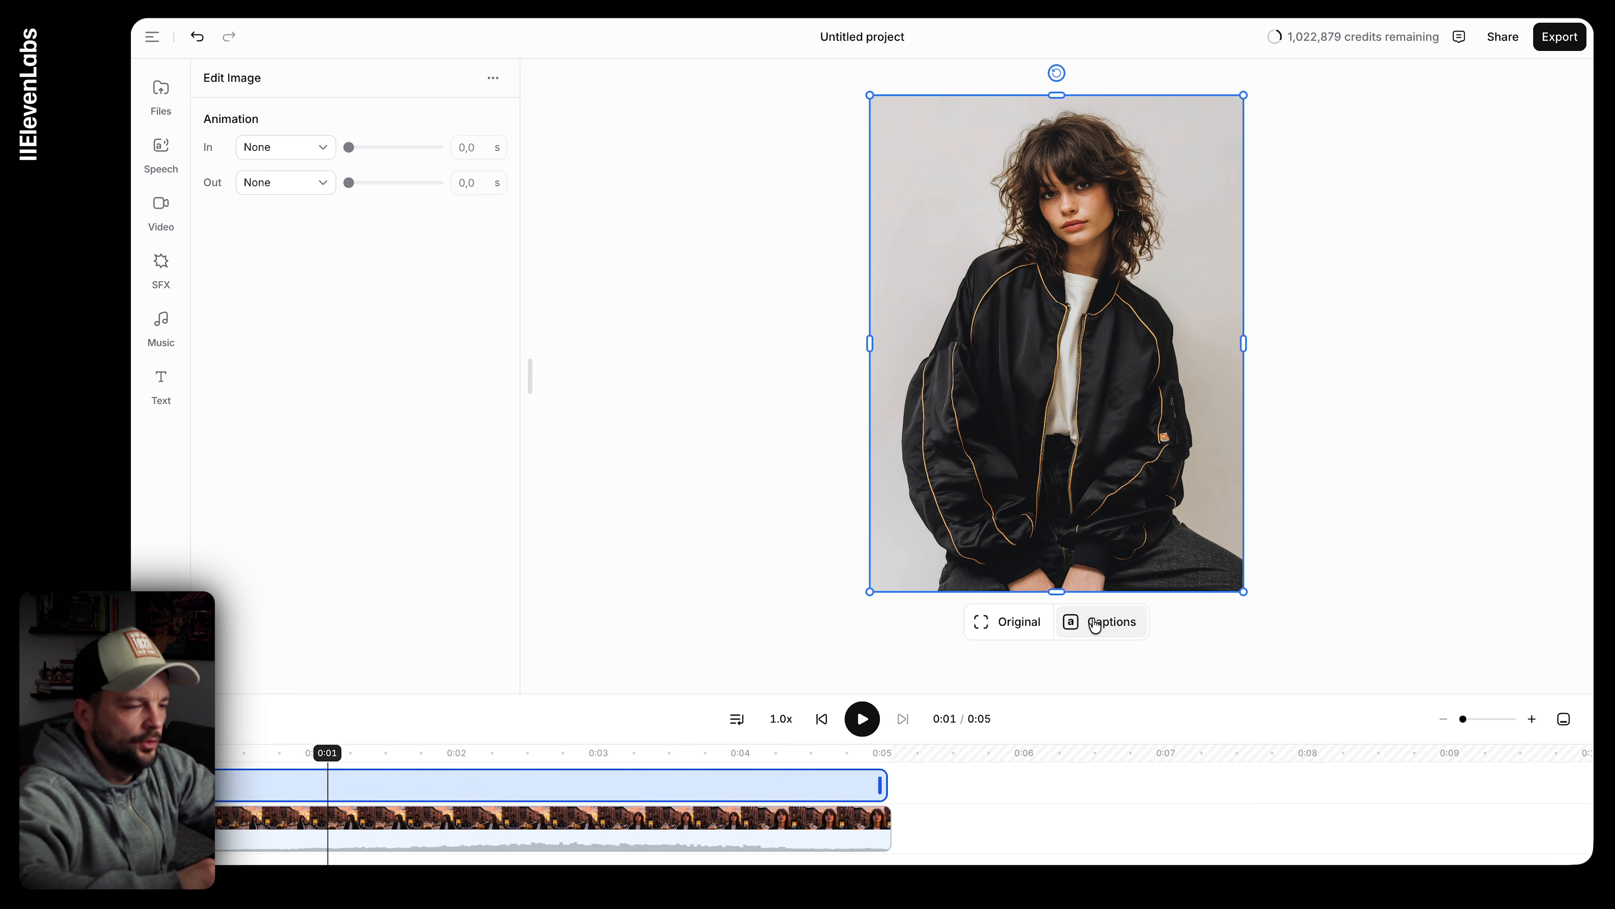
pyautogui.click(1013, 624)
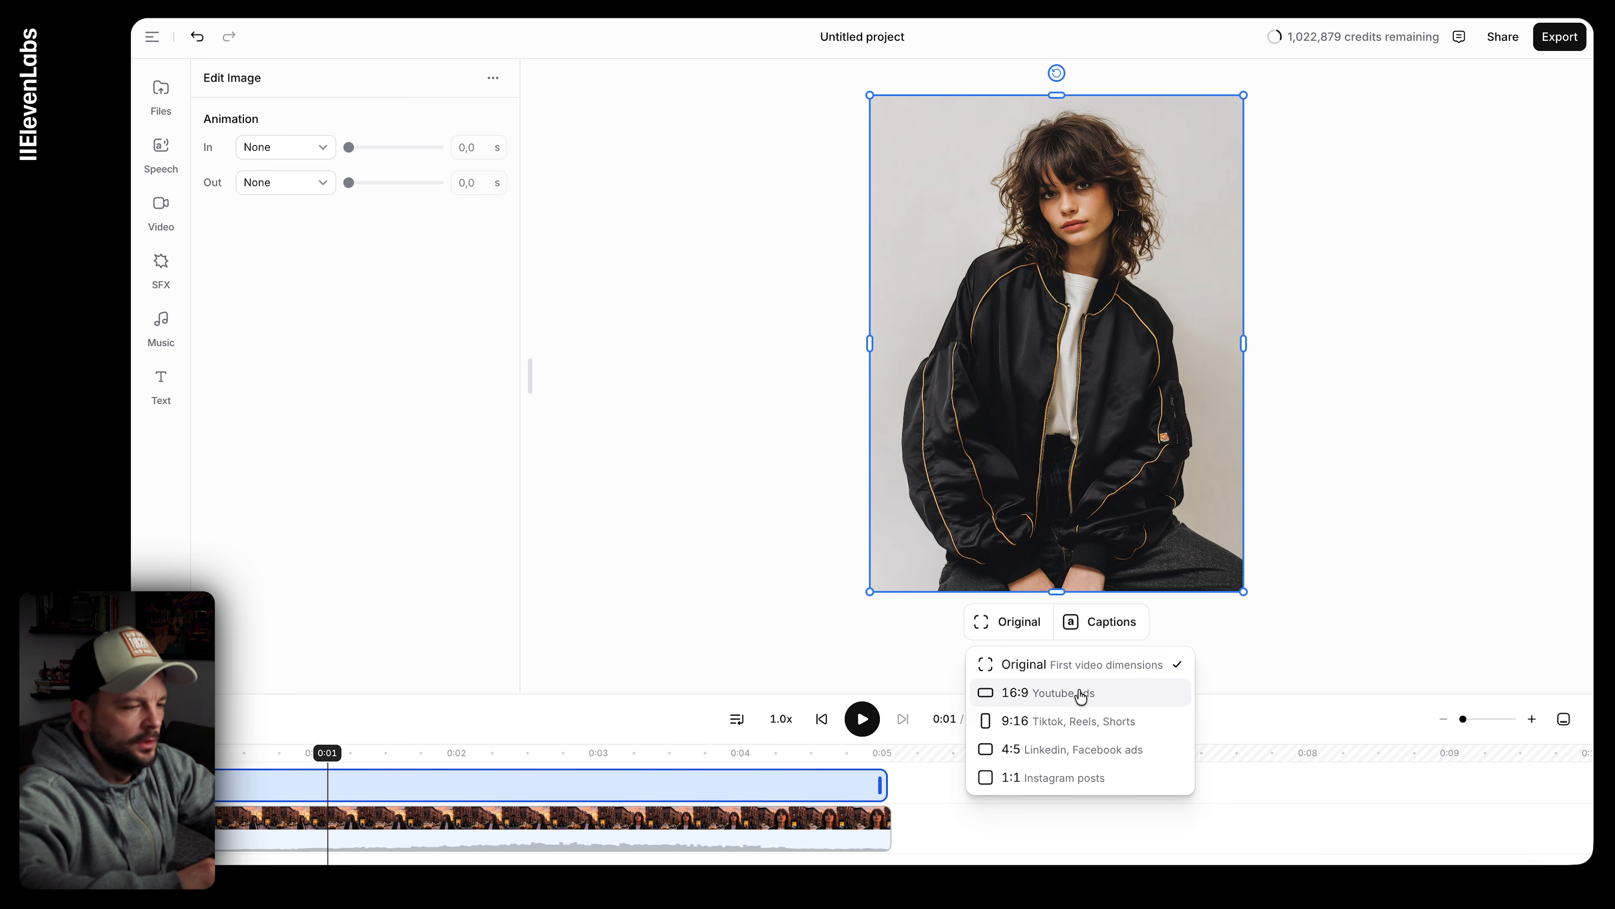
pyautogui.click(1030, 692)
pyautogui.moveTo(491, 813); pyautogui.dragTo(490, 778)
pyautogui.moveTo(477, 834); pyautogui.dragTo(477, 800)
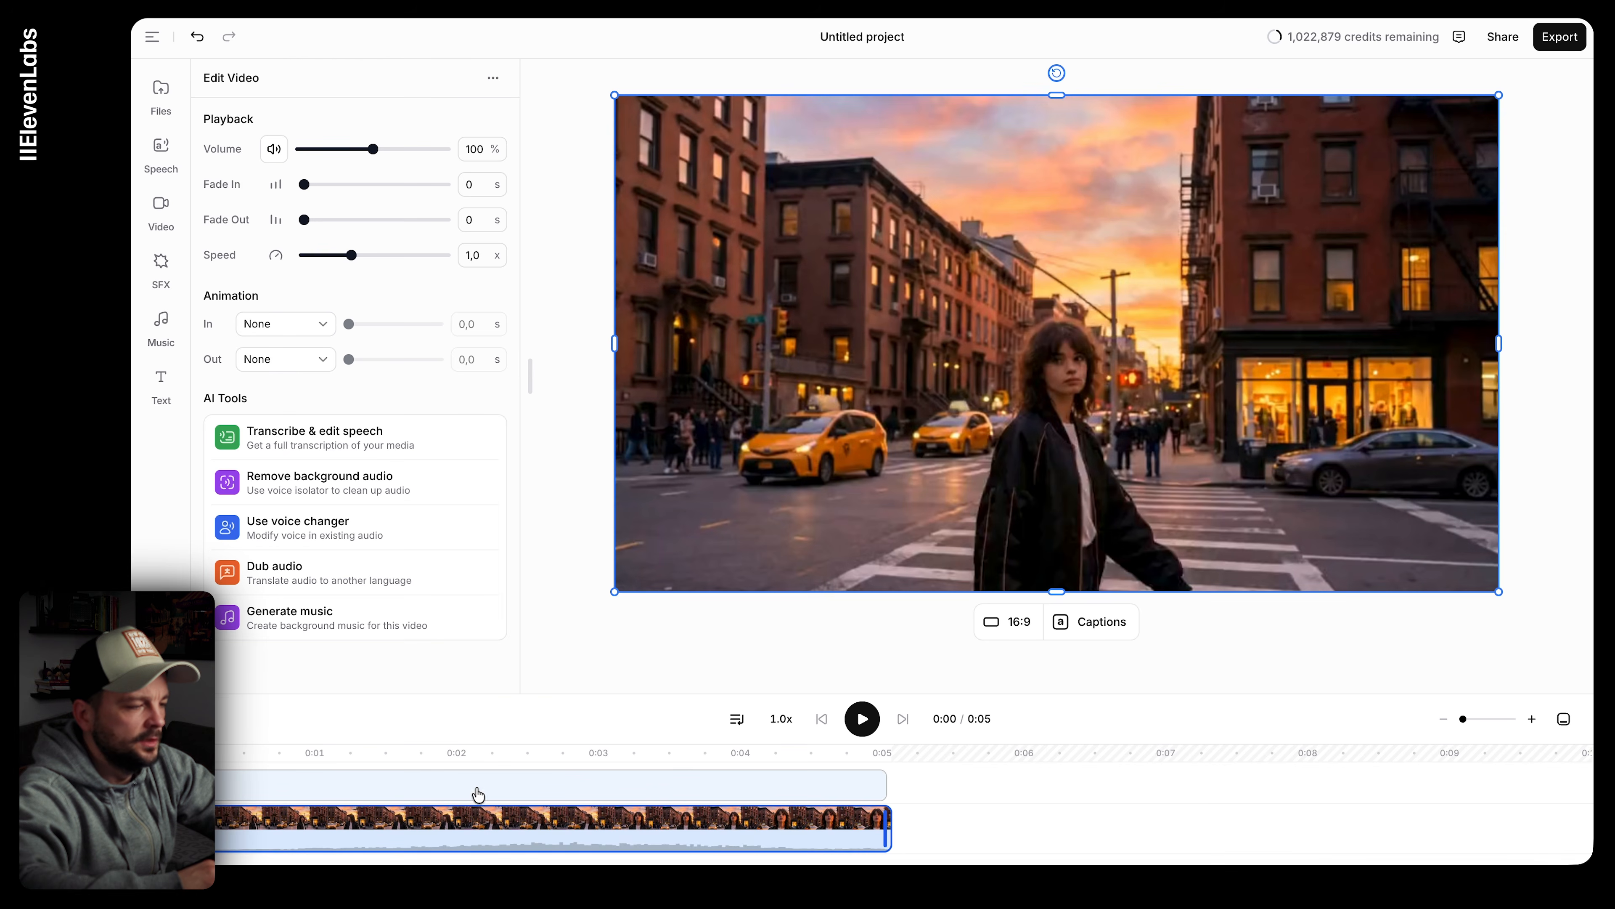
pyautogui.click(478, 794)
# Step: View the sound effects library, then add the Summer Synths track from the music history at the start of the timeline
pyautogui.click(160, 262)
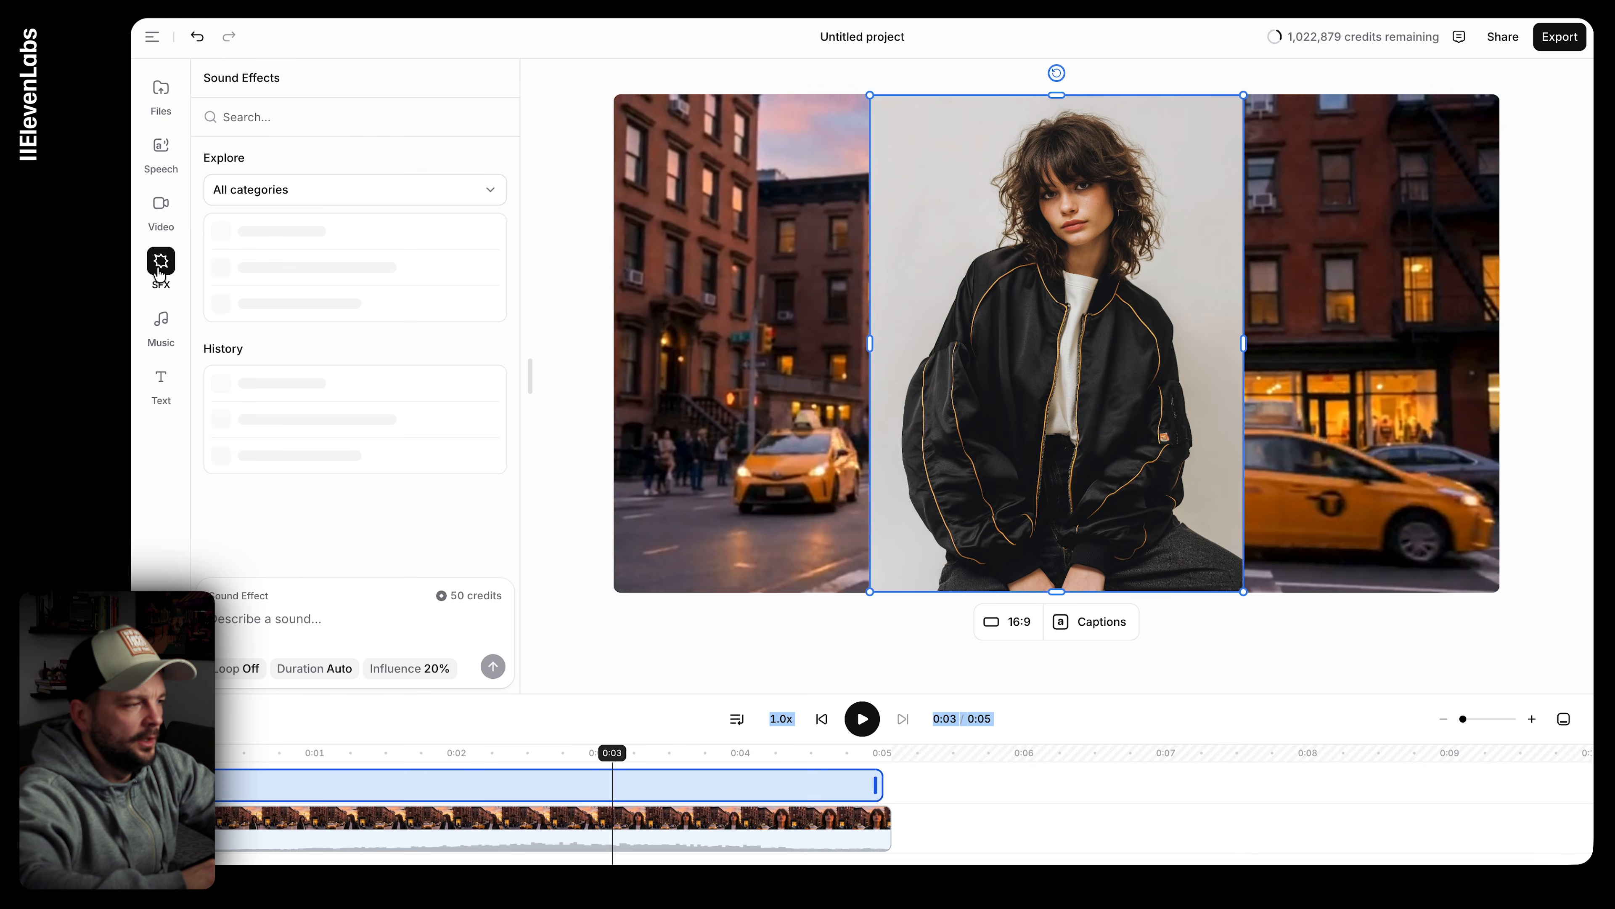
pyautogui.click(159, 338)
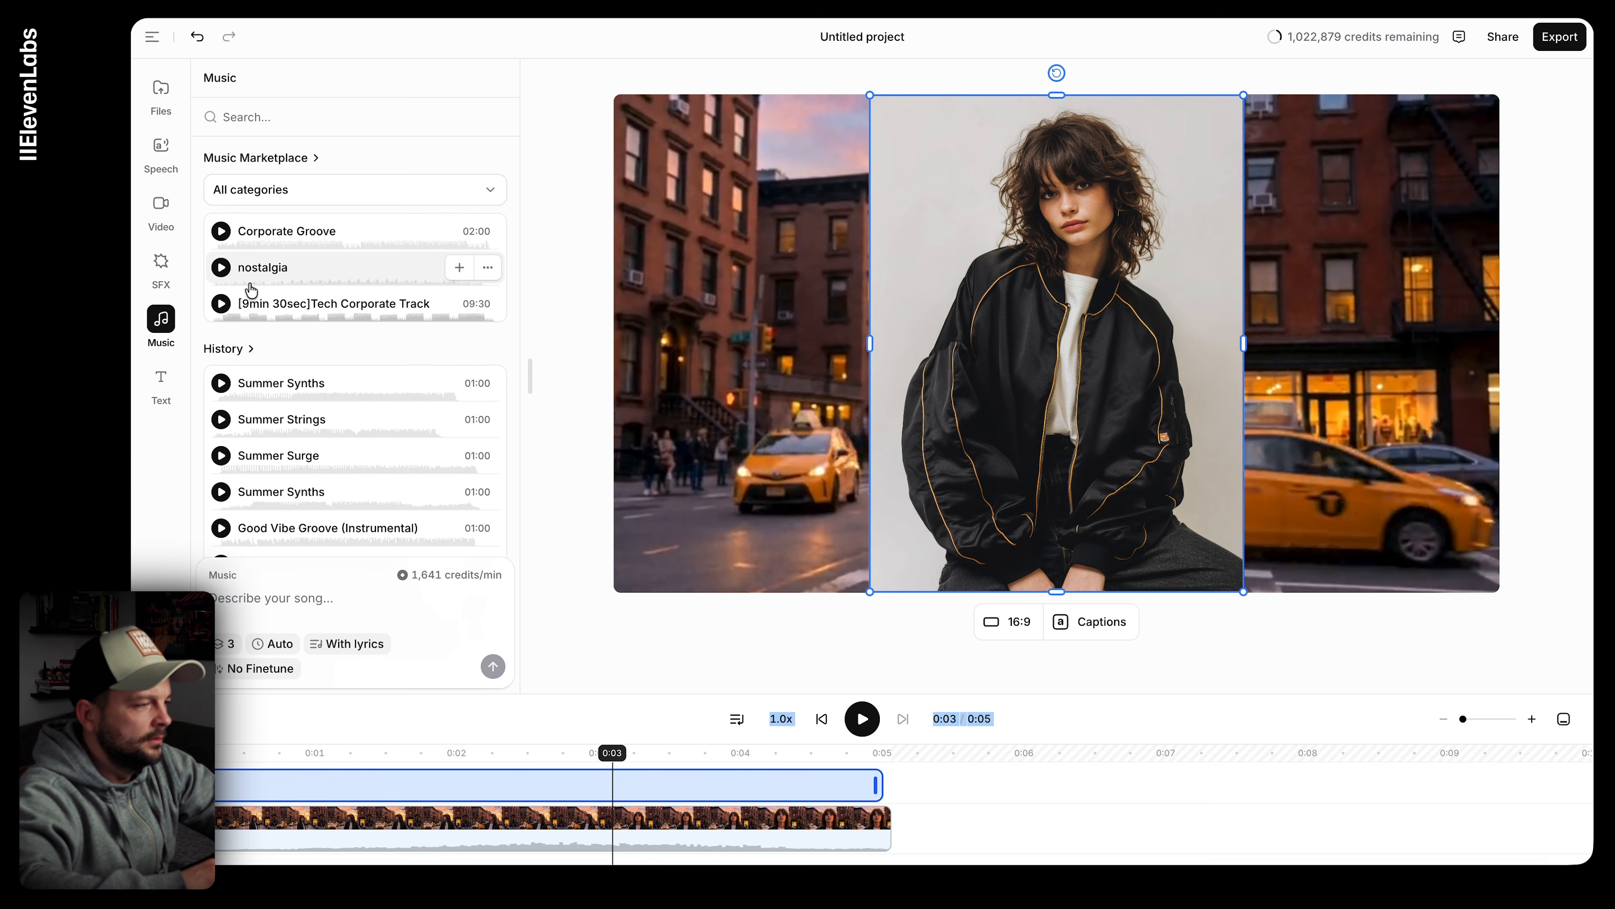
pyautogui.click(319, 386)
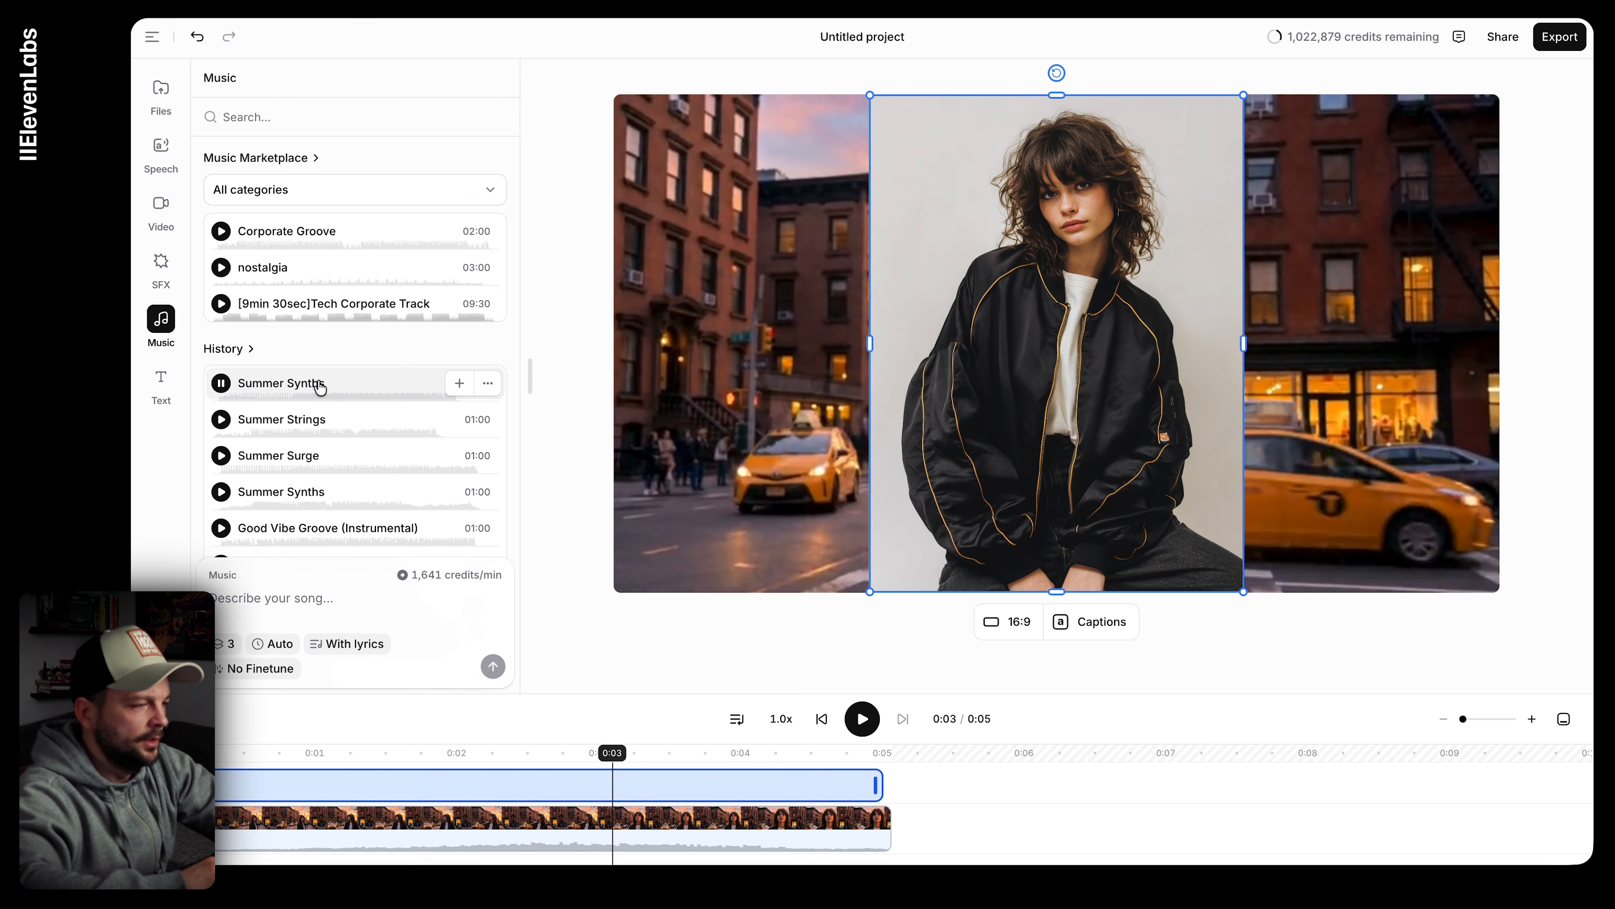
pyautogui.click(458, 383)
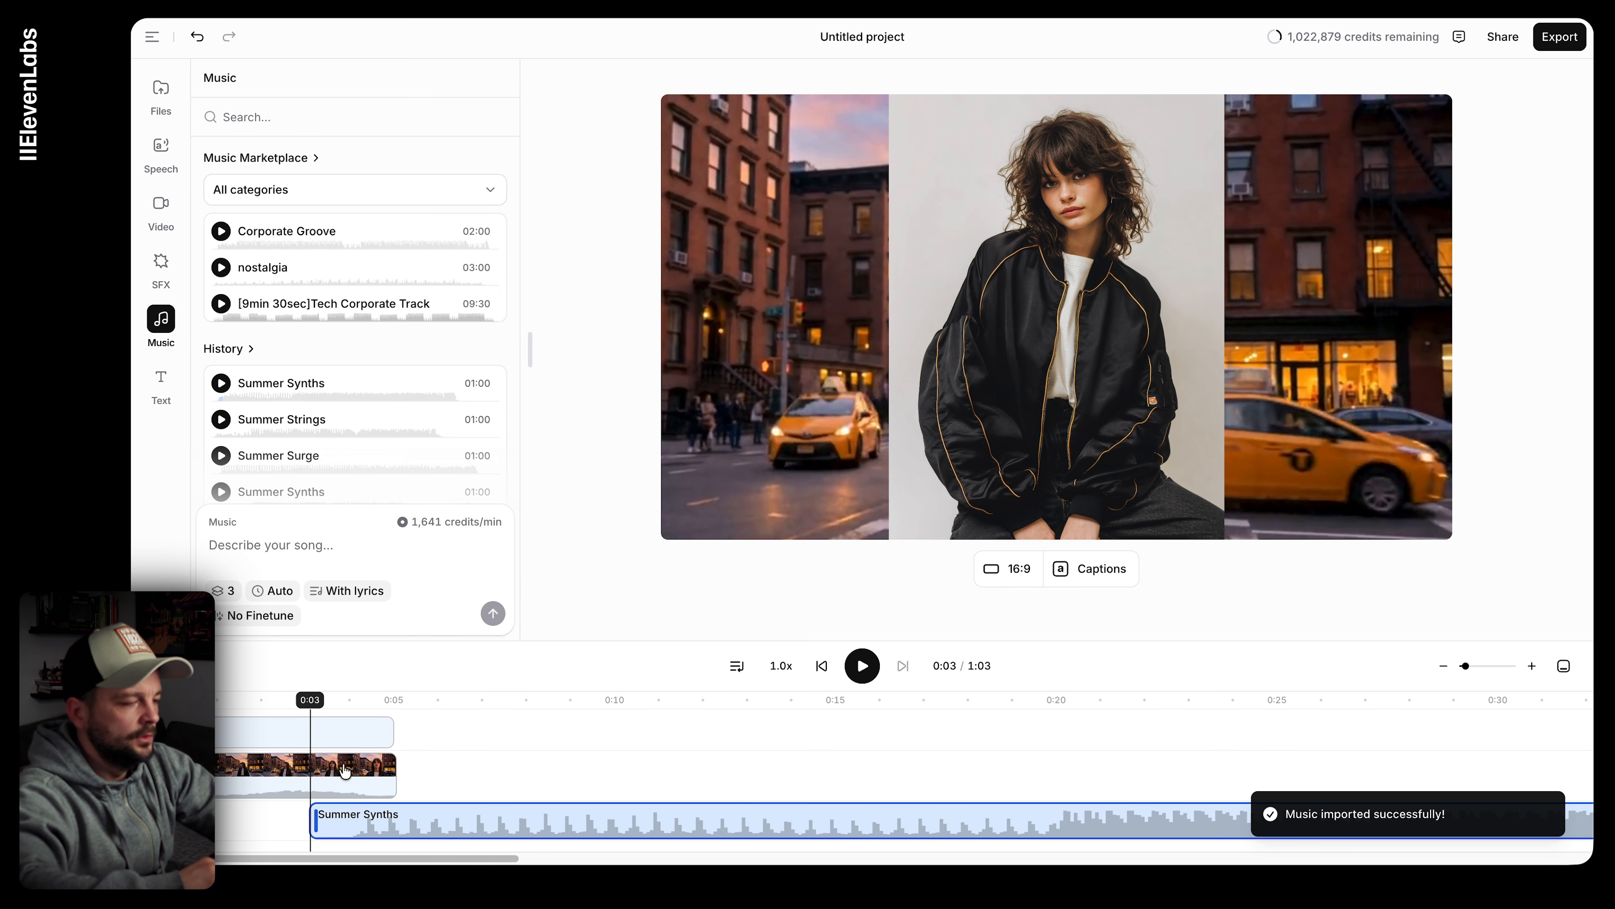
pyautogui.moveTo(480, 823); pyautogui.dragTo(338, 825)
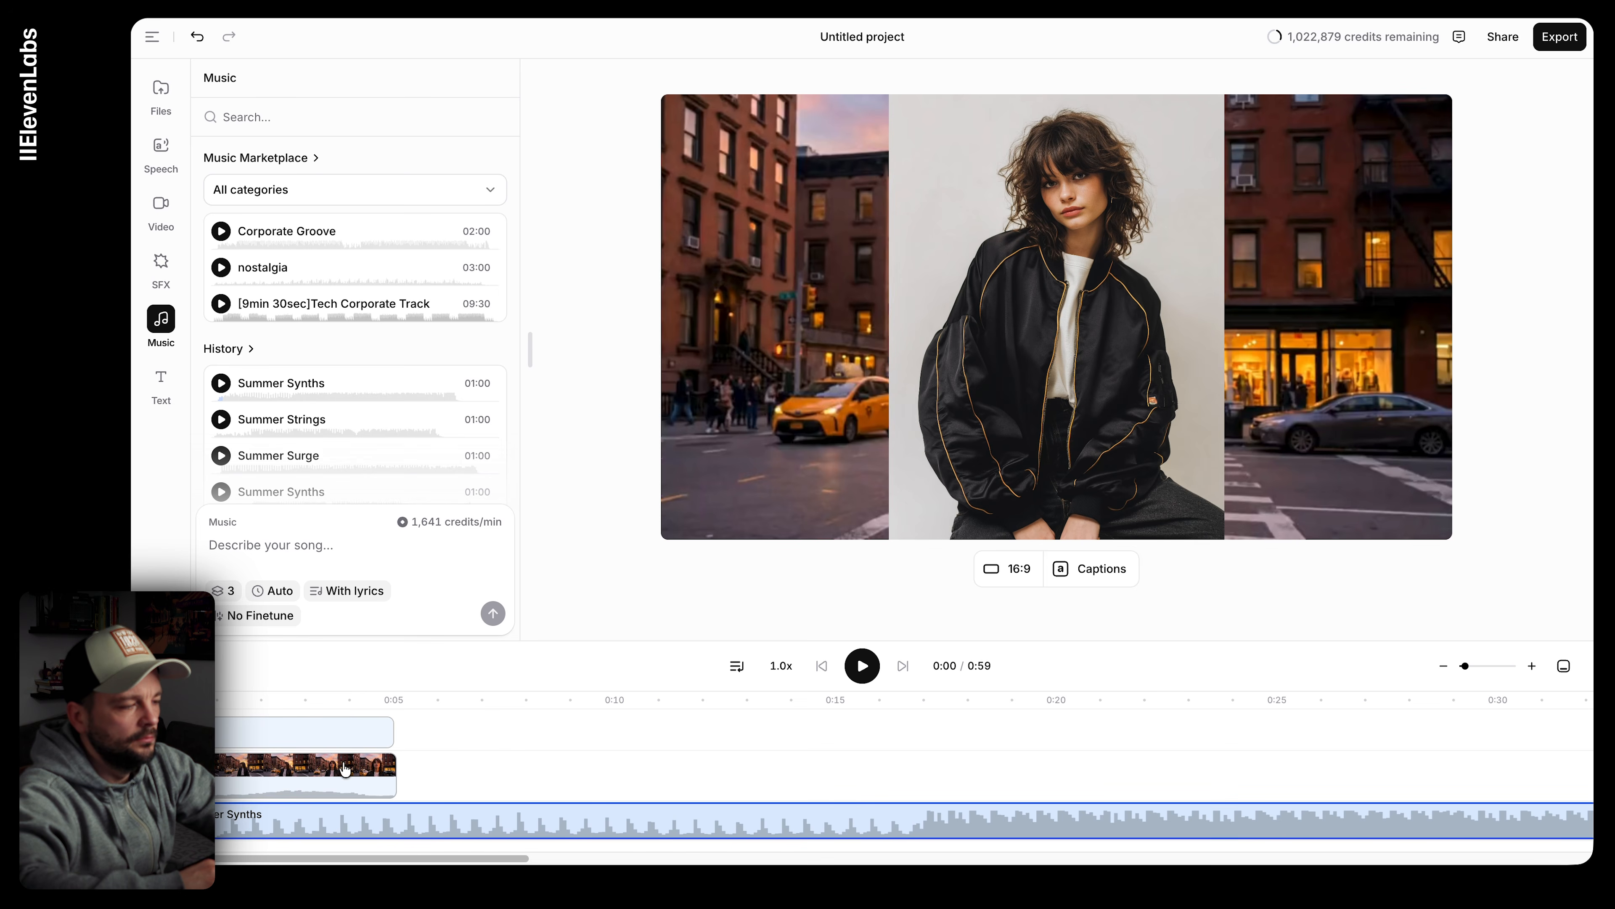
# Step: Shift the street video about one second later and place the image clip right after it, starting at about 0:06
pyautogui.moveTo(312, 741); pyautogui.dragTo(534, 740)
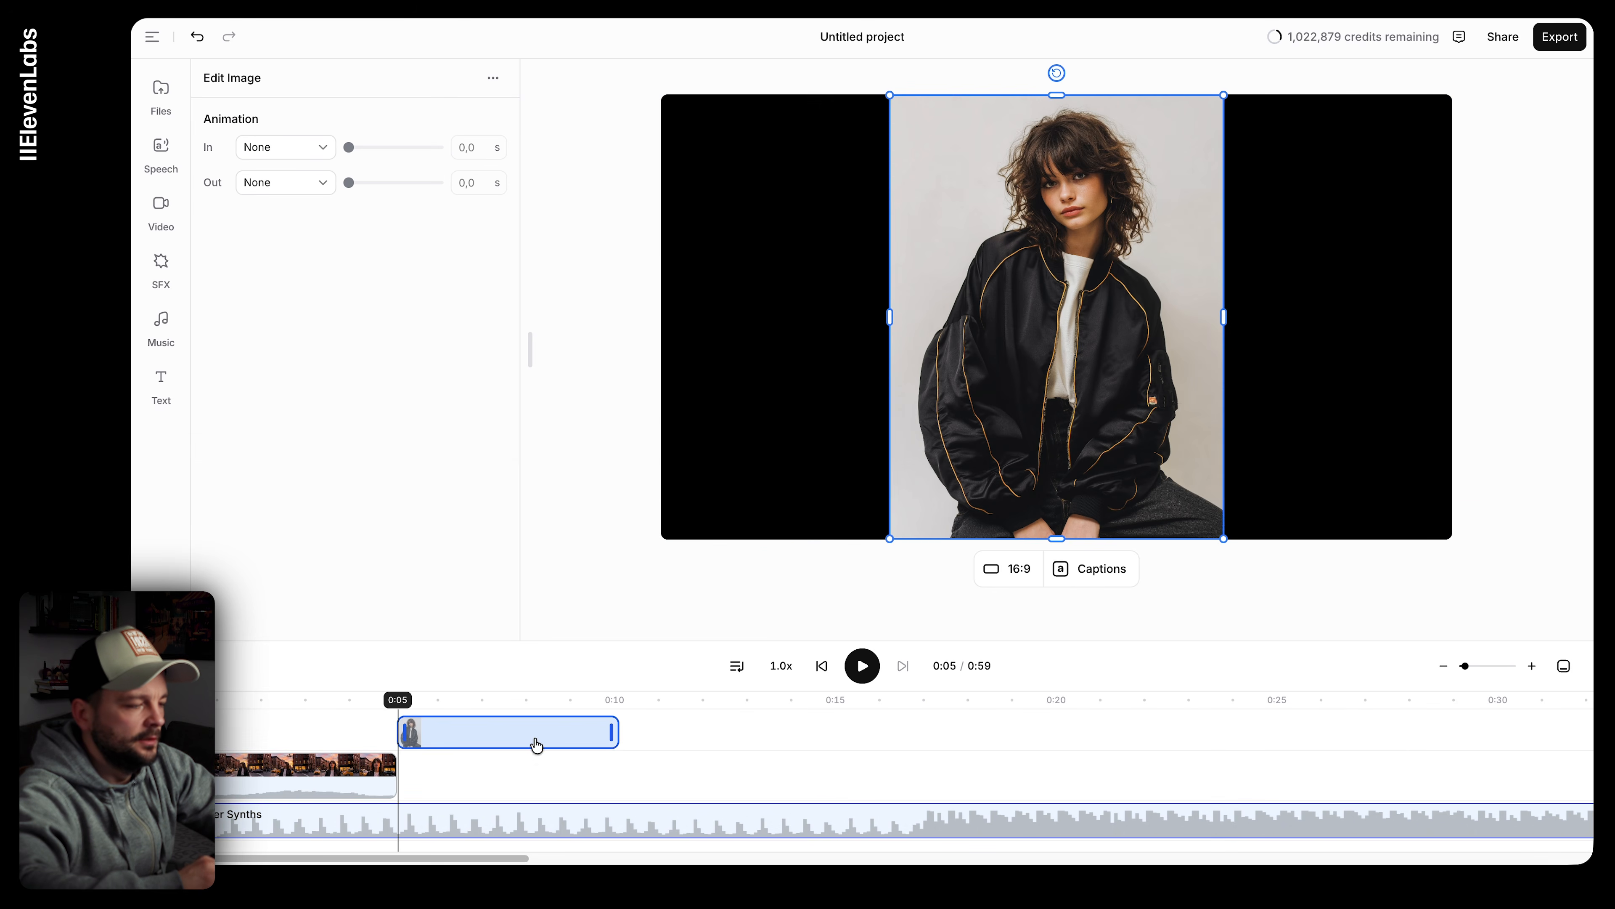
pyautogui.moveTo(282, 775); pyautogui.dragTo(329, 772)
pyautogui.moveTo(443, 733); pyautogui.dragTo(516, 736)
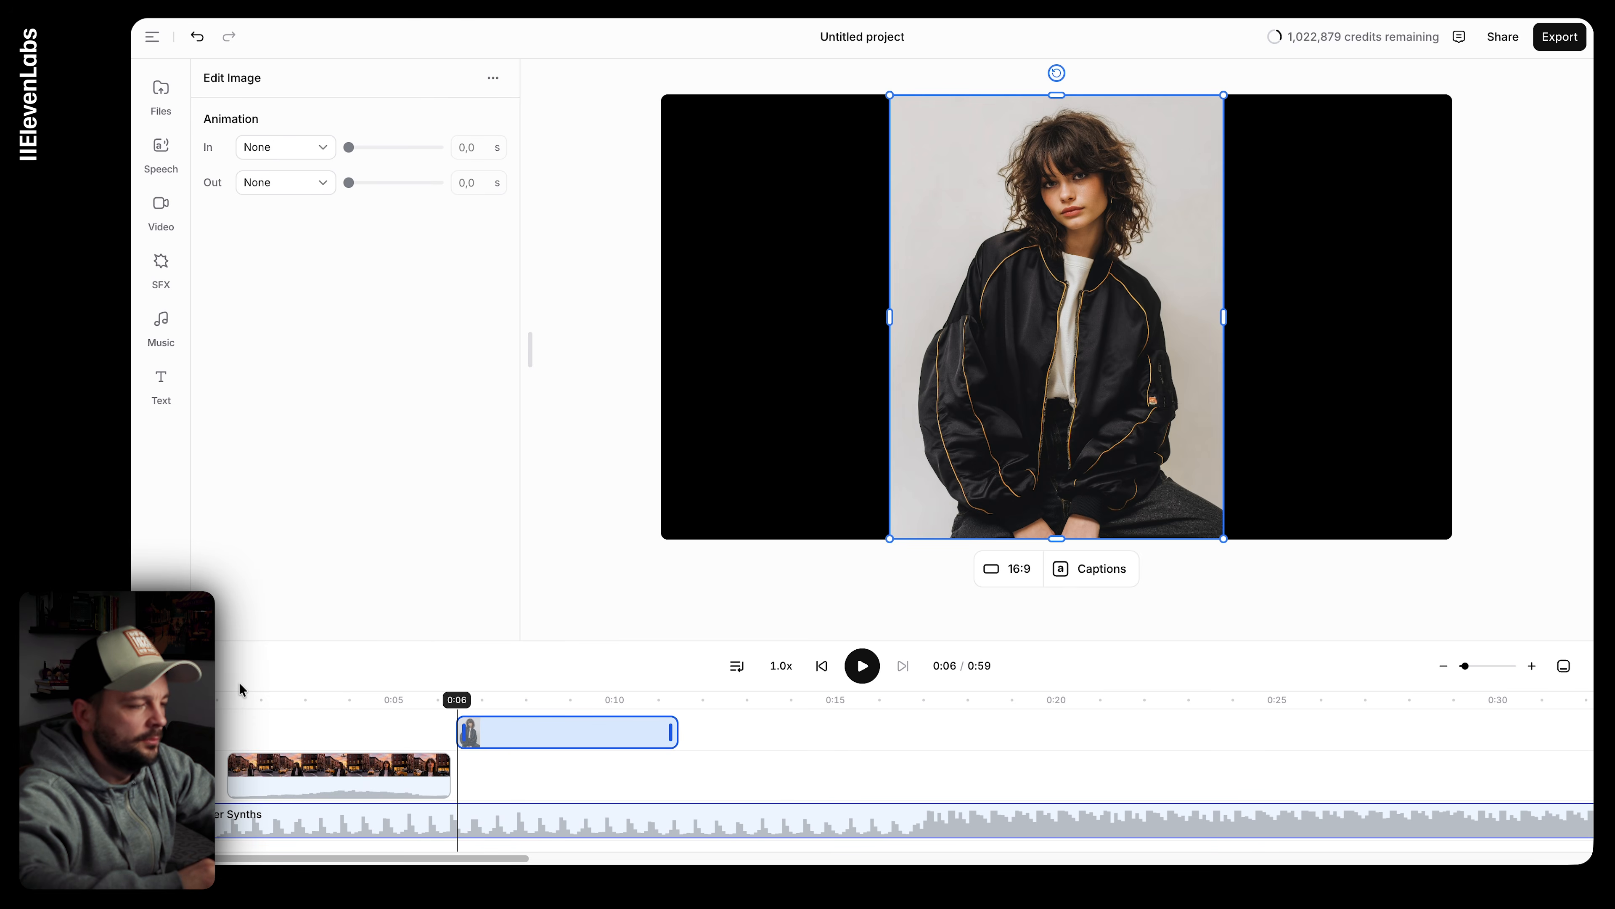
# Step: Shift the portrait image clip slightly earlier on its track so it overlaps the end of the street video
pyautogui.click(220, 699)
pyautogui.moveTo(227, 703); pyautogui.dragTo(310, 704)
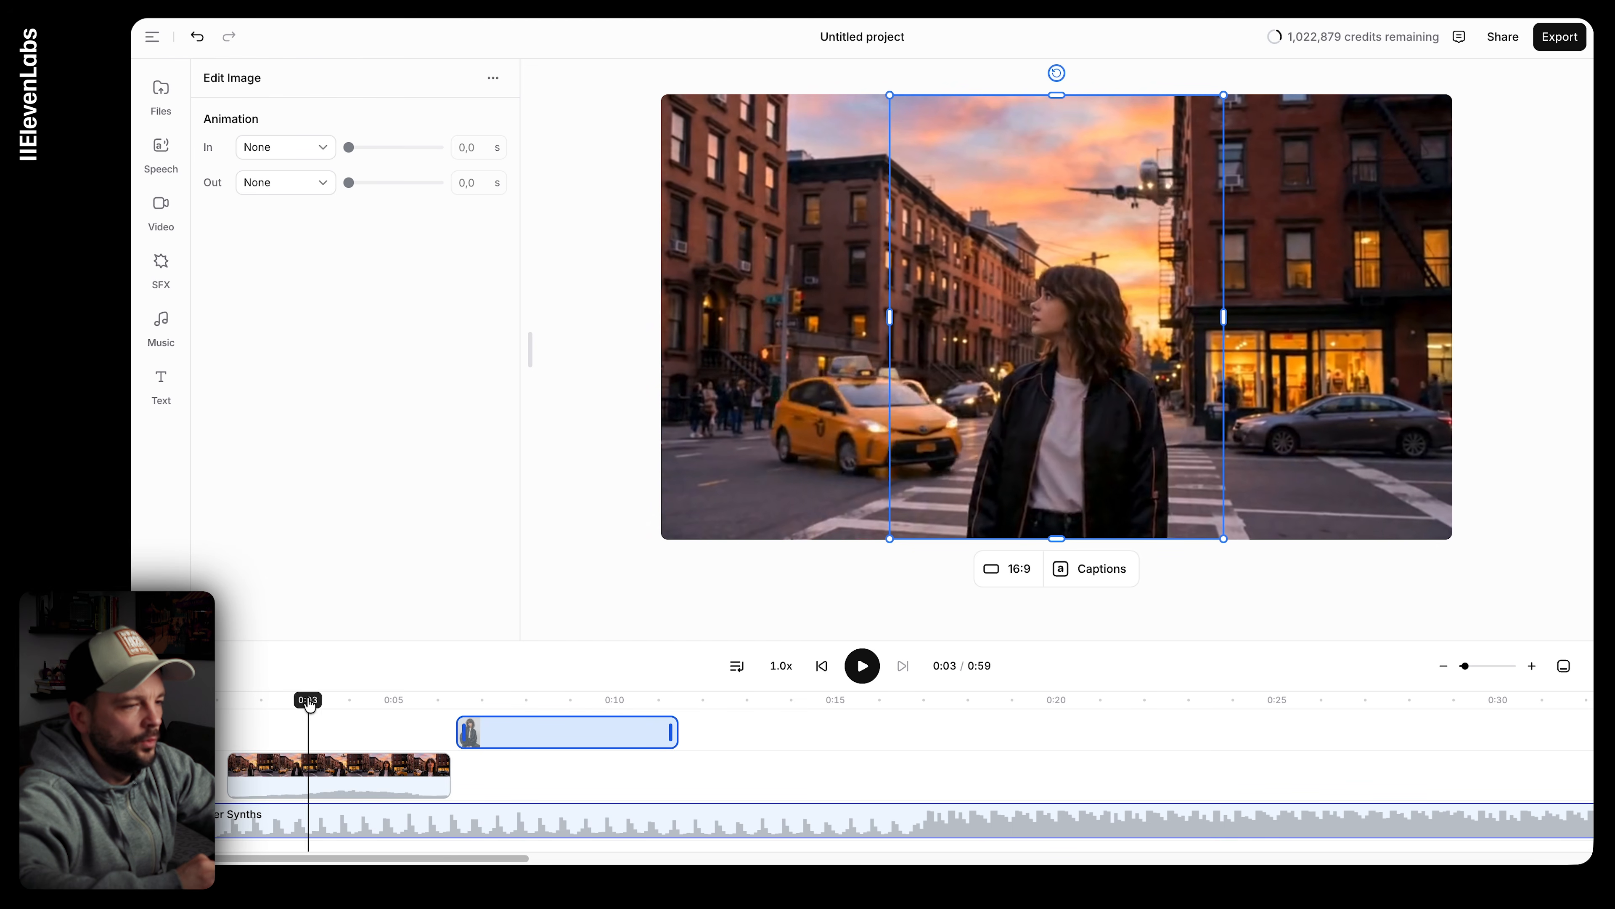
pyautogui.moveTo(434, 714); pyautogui.dragTo(509, 747)
# Step: Add a text clip on a track directly above the street video and set its text to "This is a showcase"
pyautogui.click(160, 384)
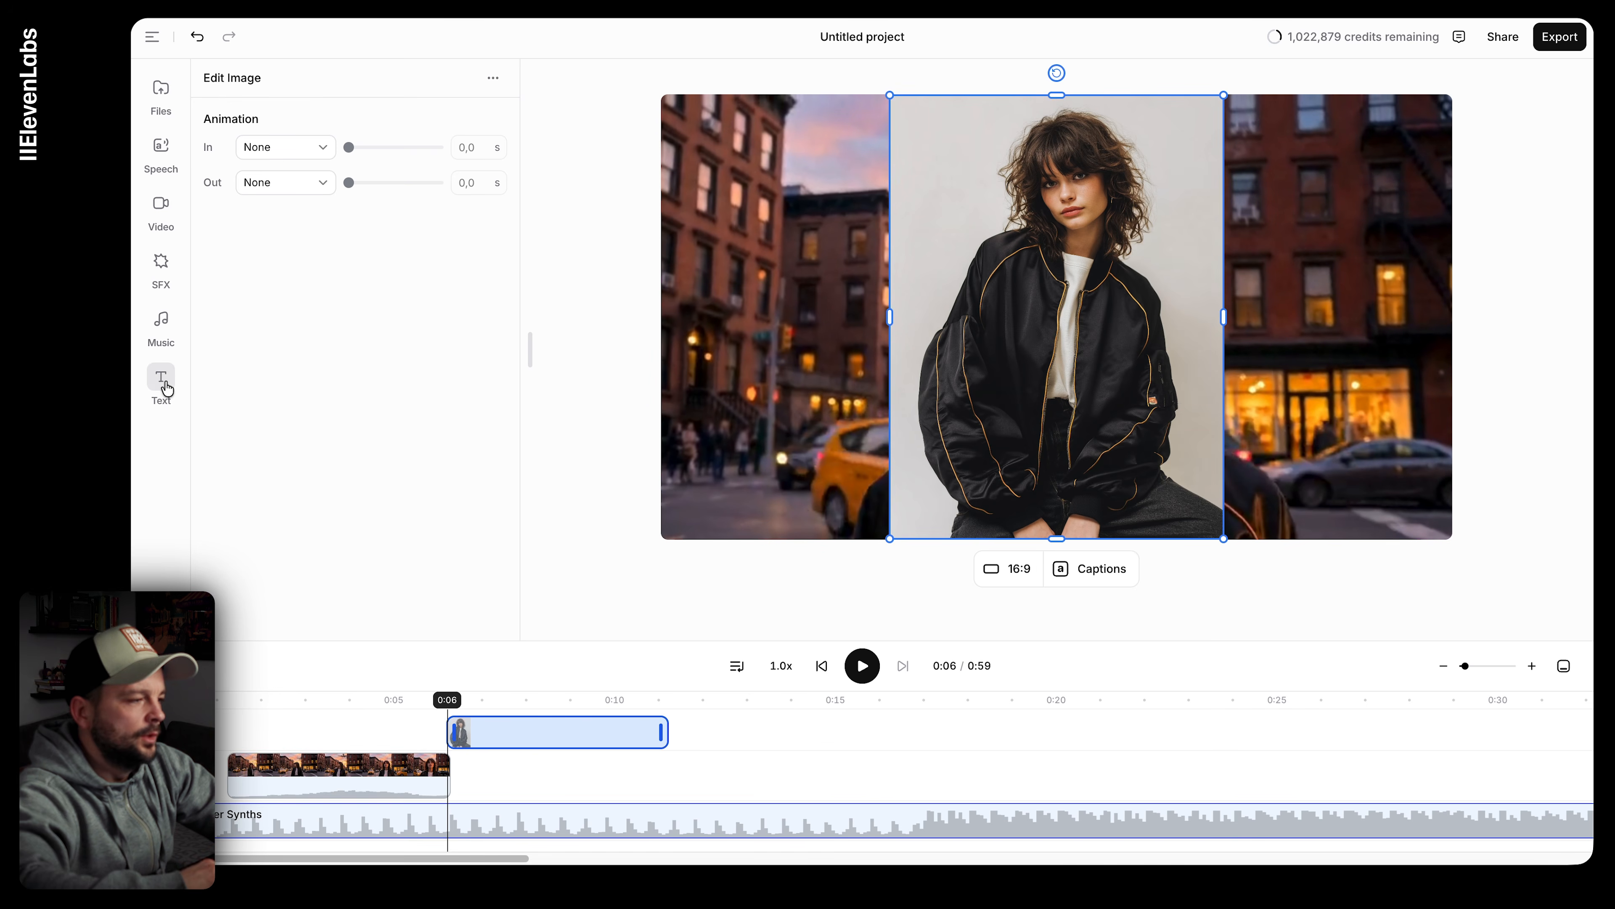
pyautogui.click(337, 219)
pyautogui.moveTo(321, 788); pyautogui.dragTo(335, 732)
pyautogui.click(264, 142)
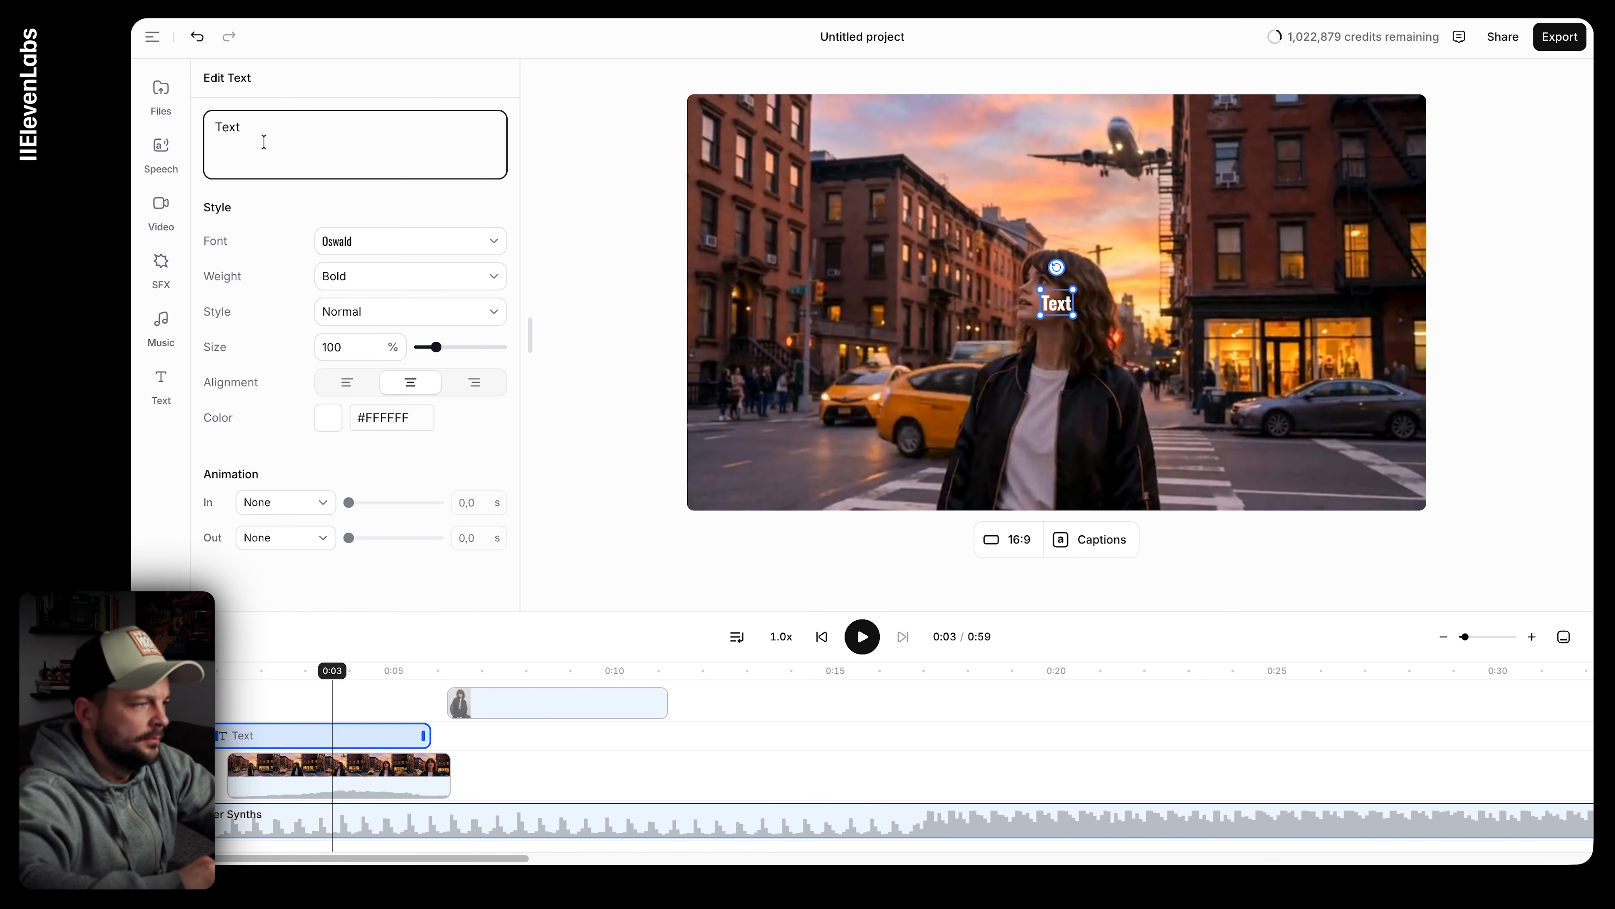
pyautogui.hotkey('ctrl', 'a')
pyautogui.write('This is a showcase')
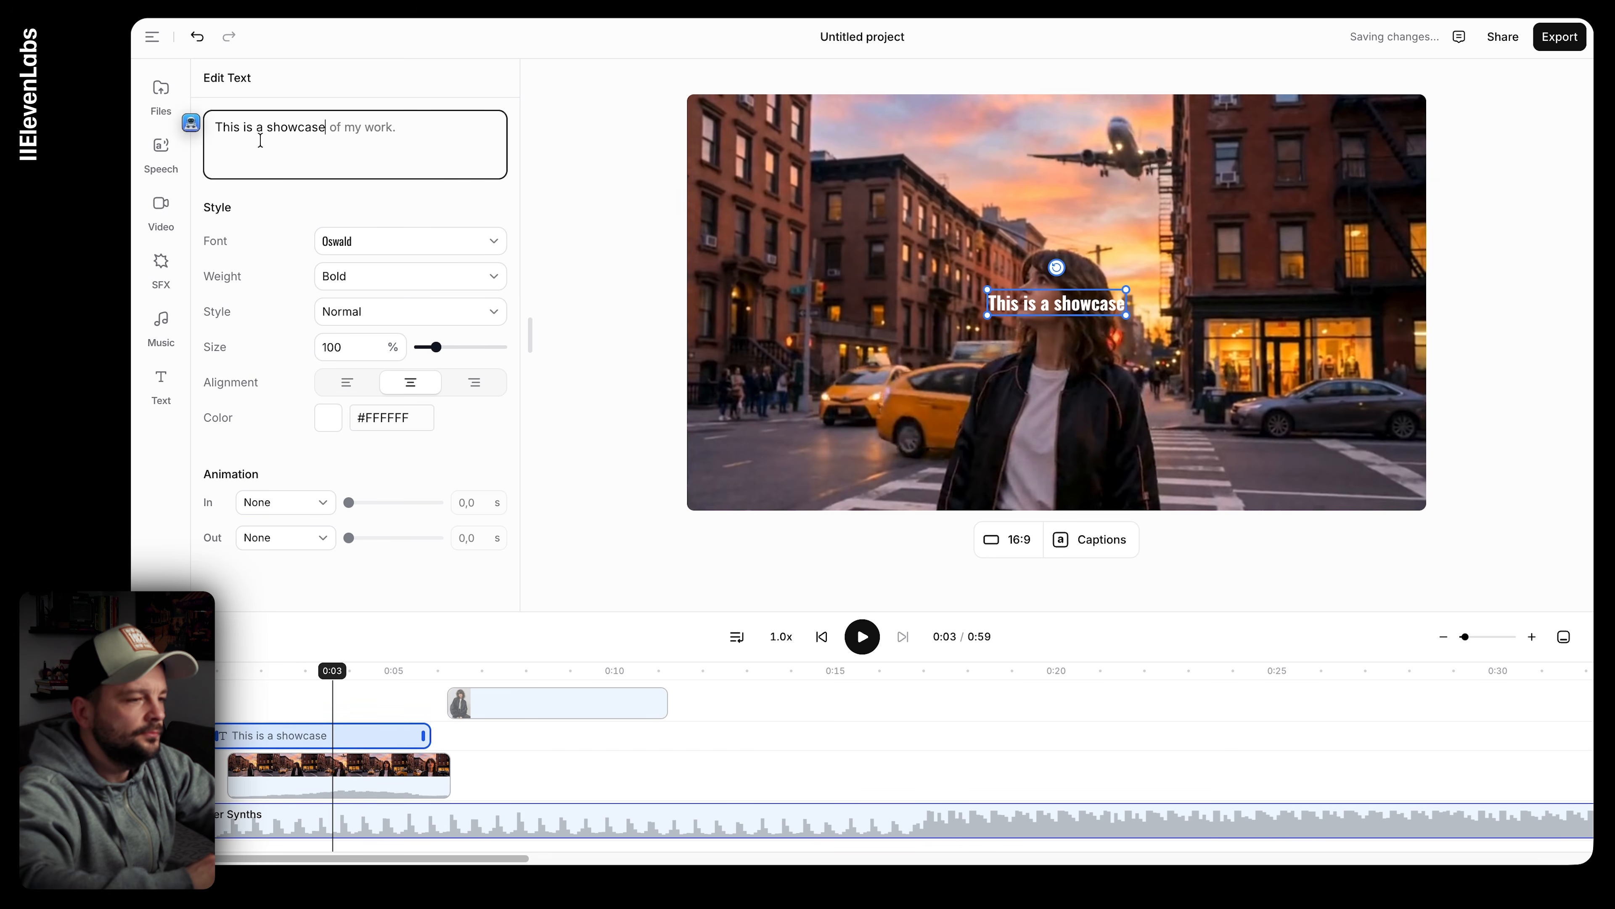
# Step: Preview the timeline to check how the title, street video, image and music play together
pyautogui.click(516, 774)
pyautogui.click(407, 678)
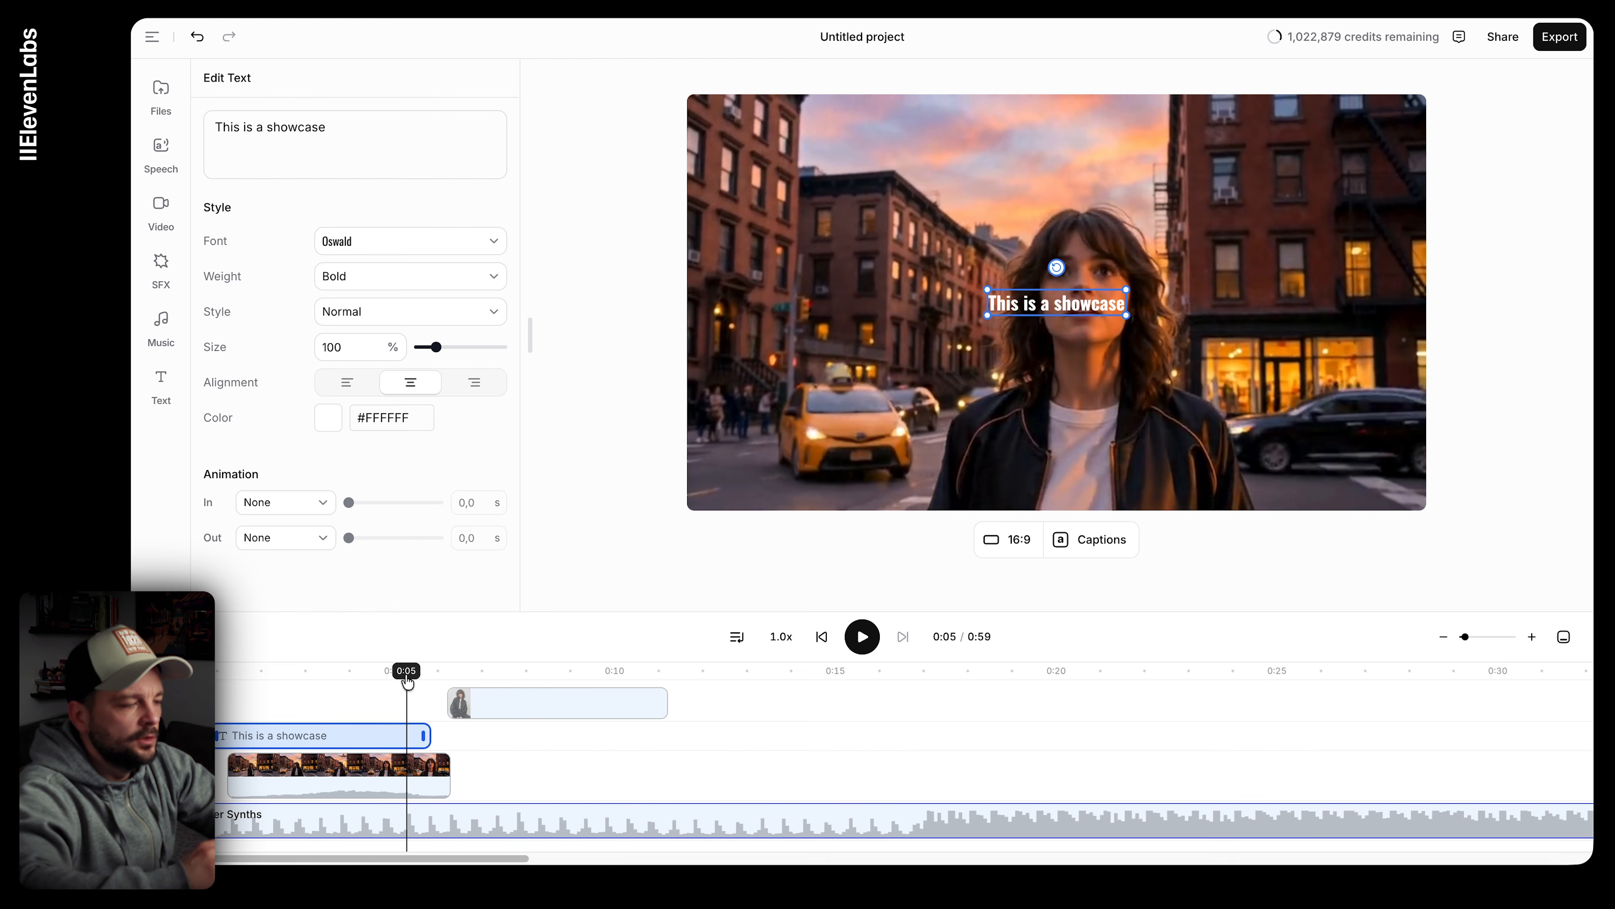
pyautogui.click(550, 779)
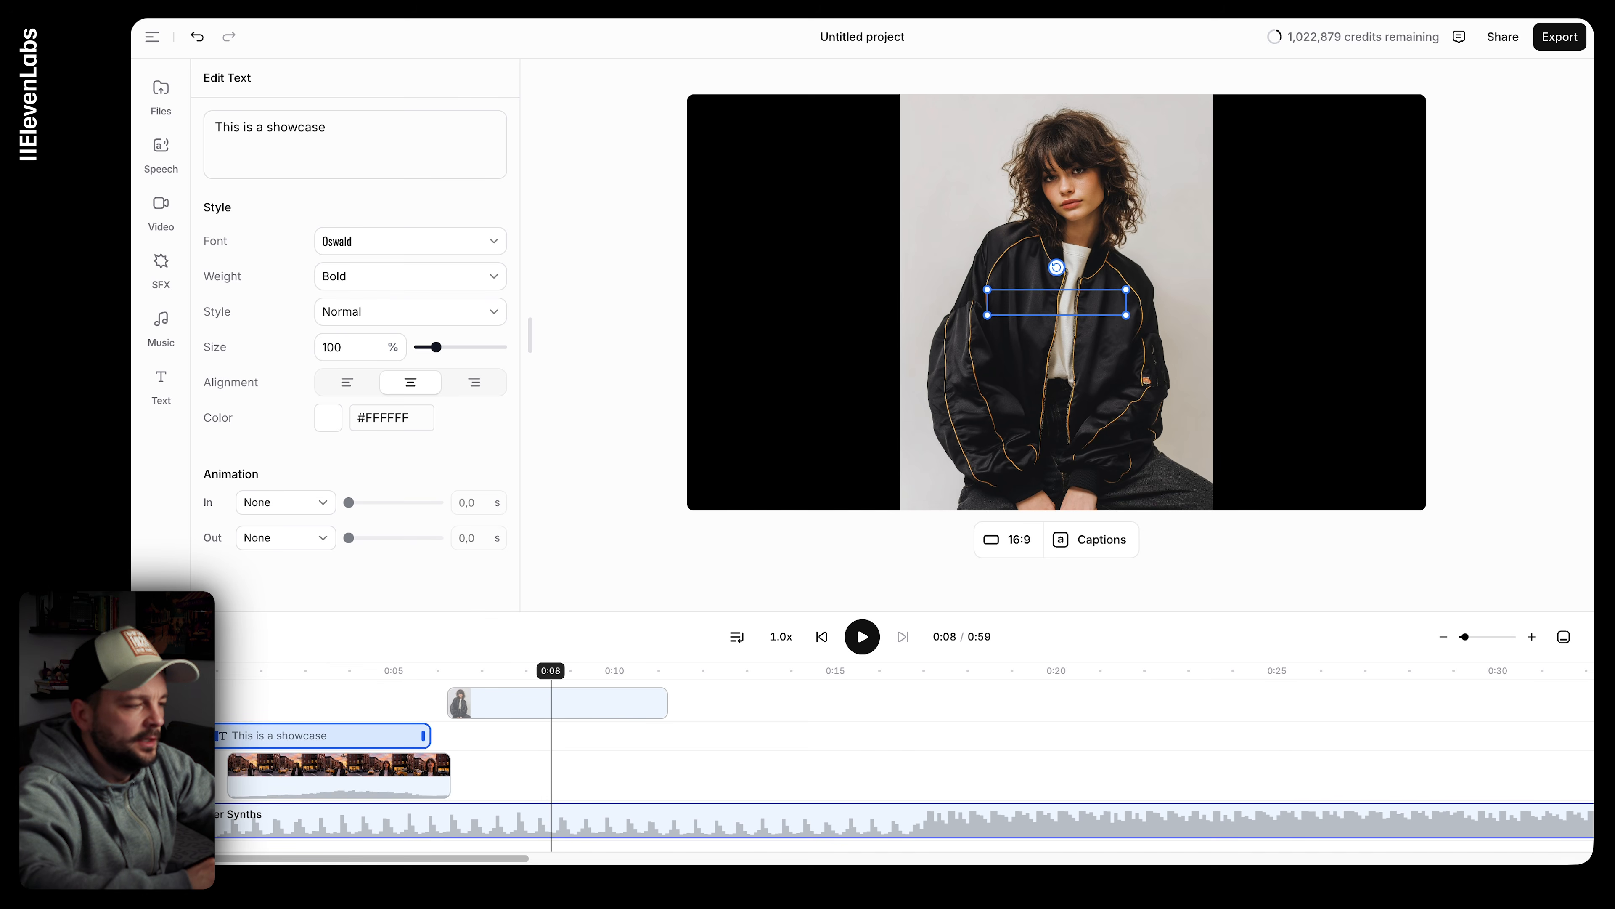
pyautogui.click(181, 776)
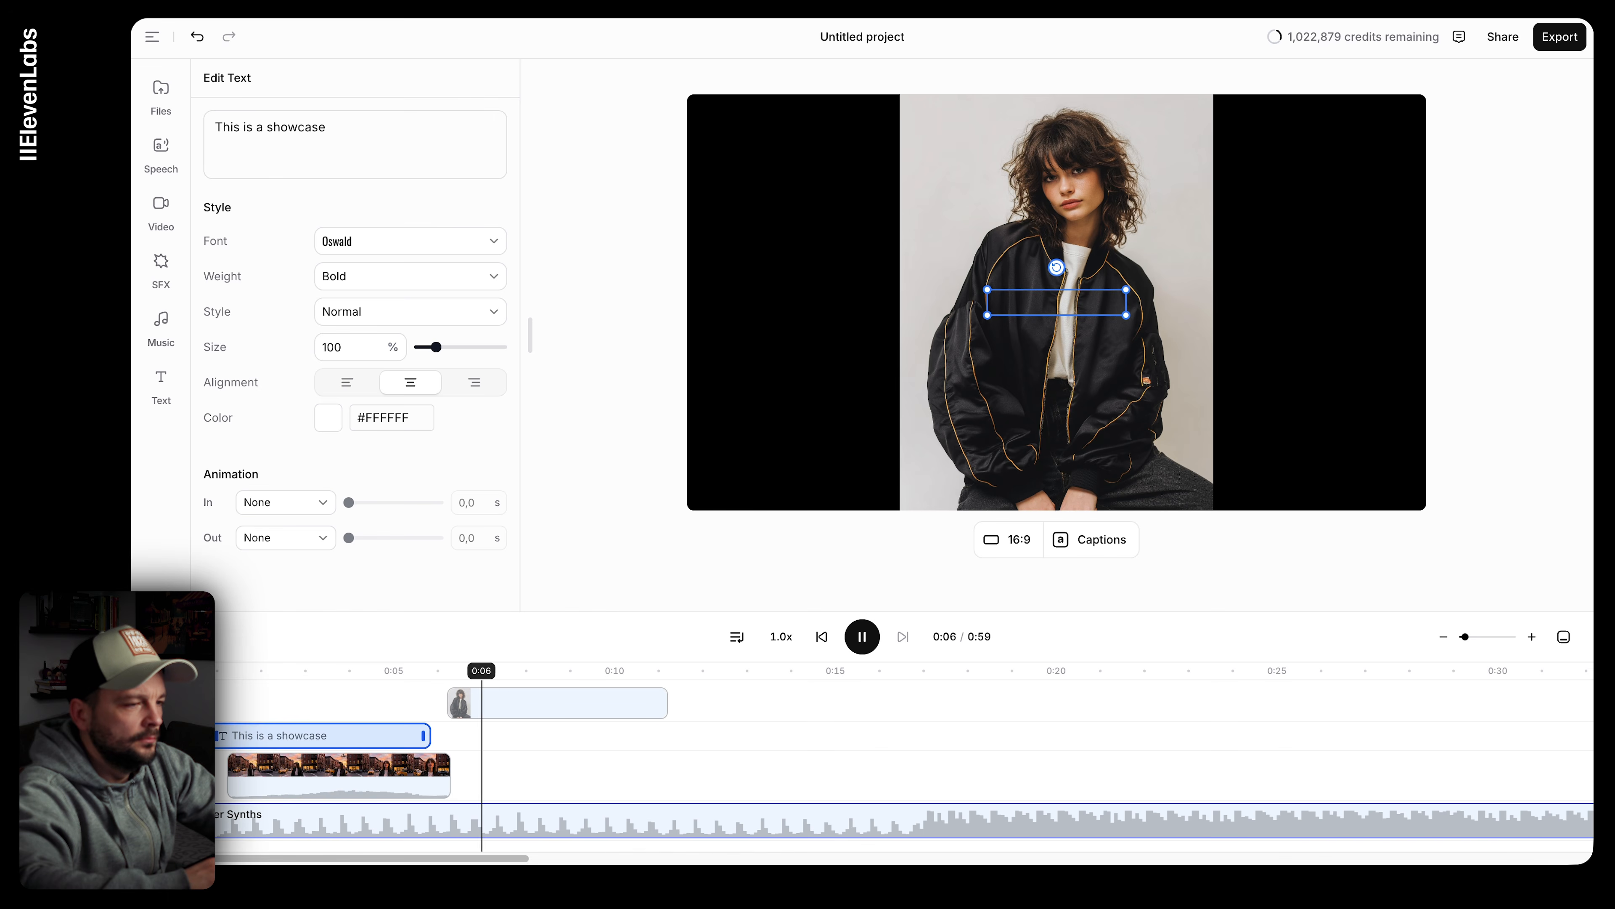
pyautogui.press('space')
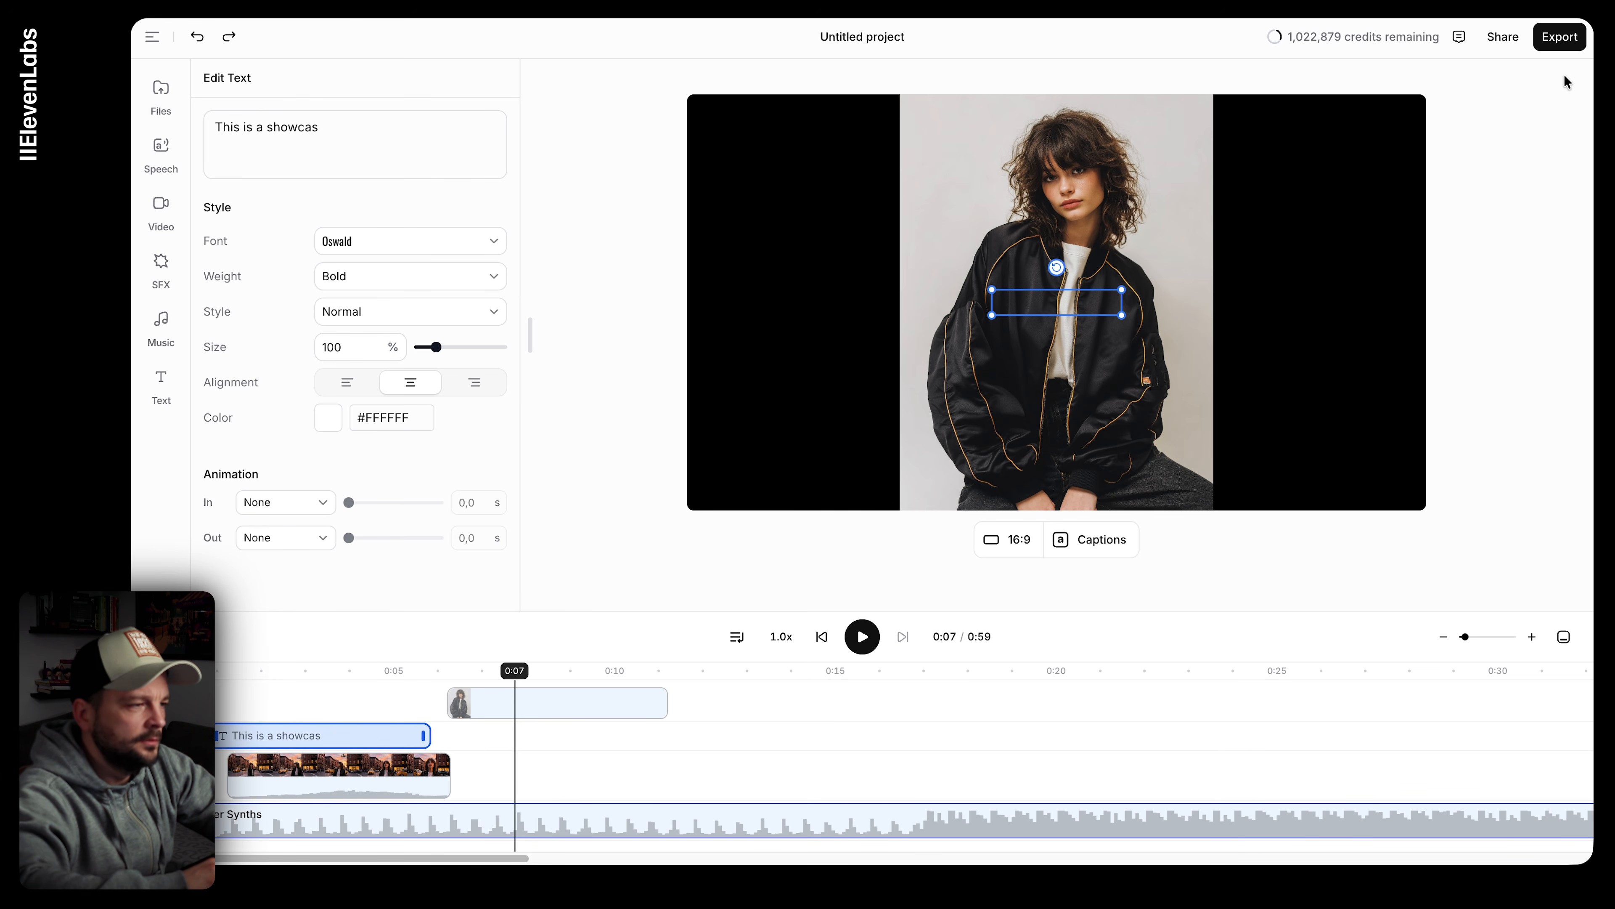
# Step: View the project's video export options, then look over the Studio start page
pyautogui.click(1559, 37)
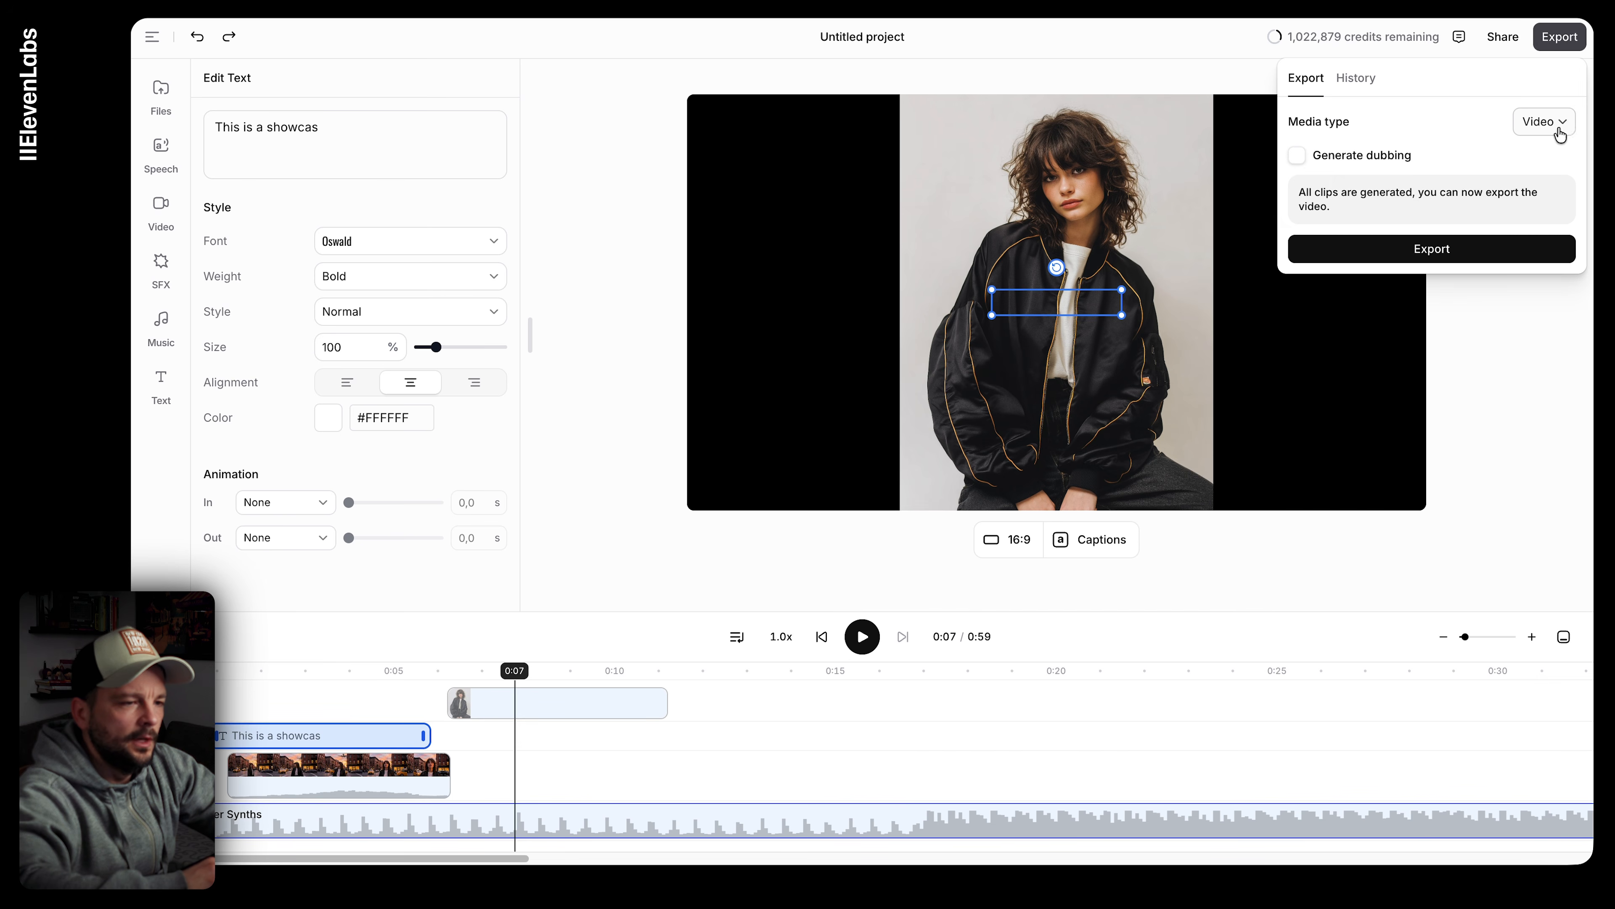
pyautogui.click(1493, 323)
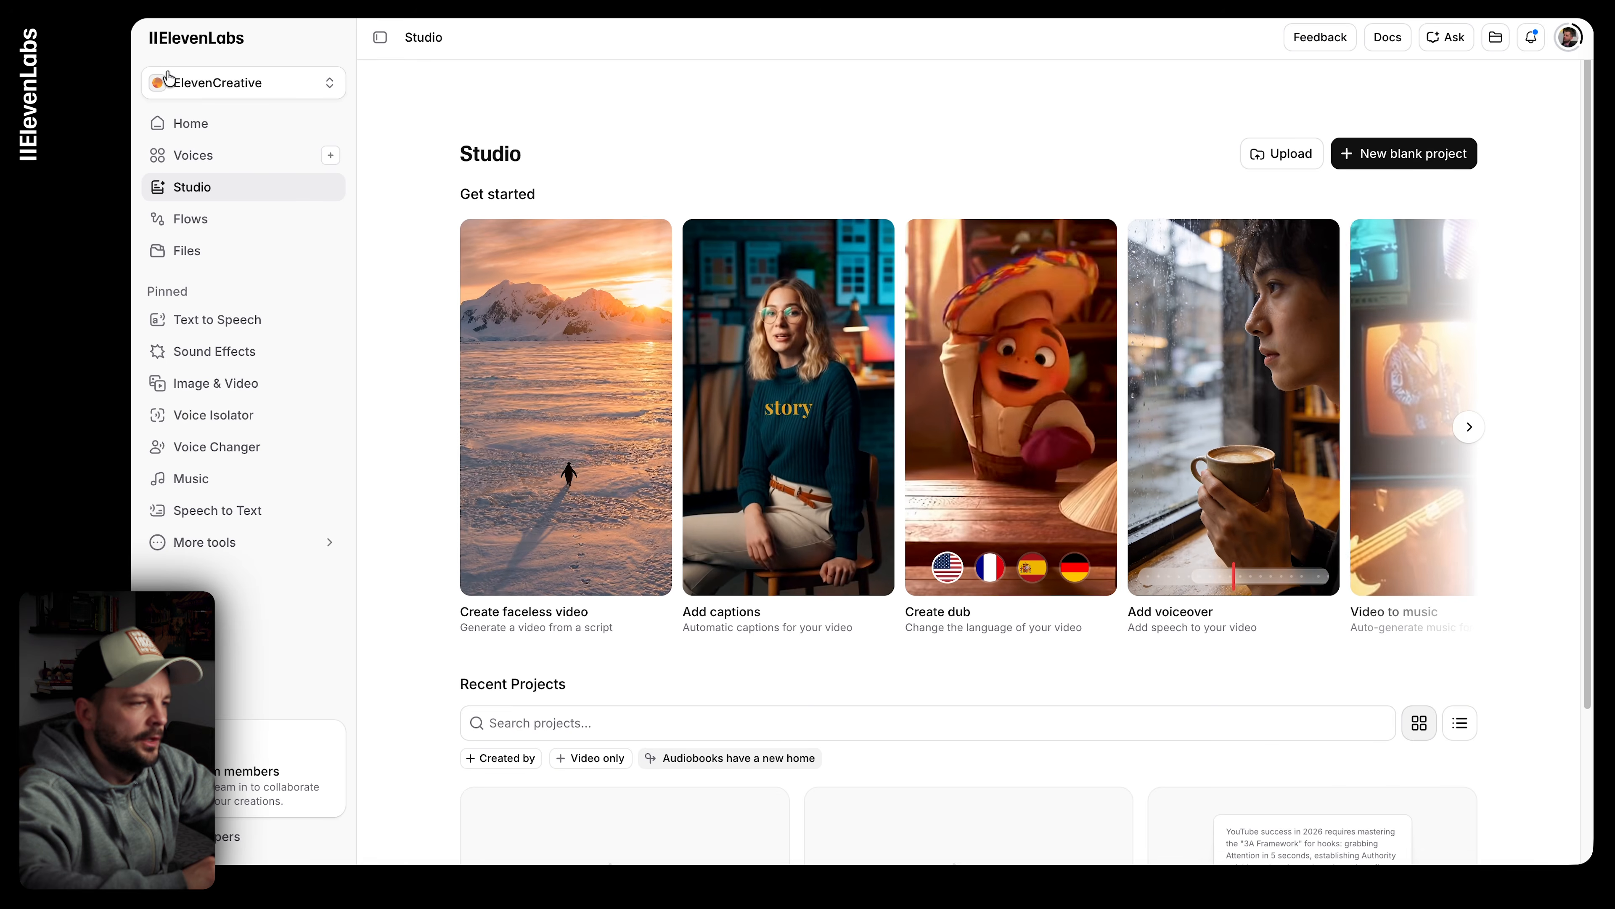
pyautogui.moveTo(976, 488)
pyautogui.scroll(-3, 975, 484)
pyautogui.scroll(2, 975, 480)
pyautogui.scroll(-1, 941, 528)
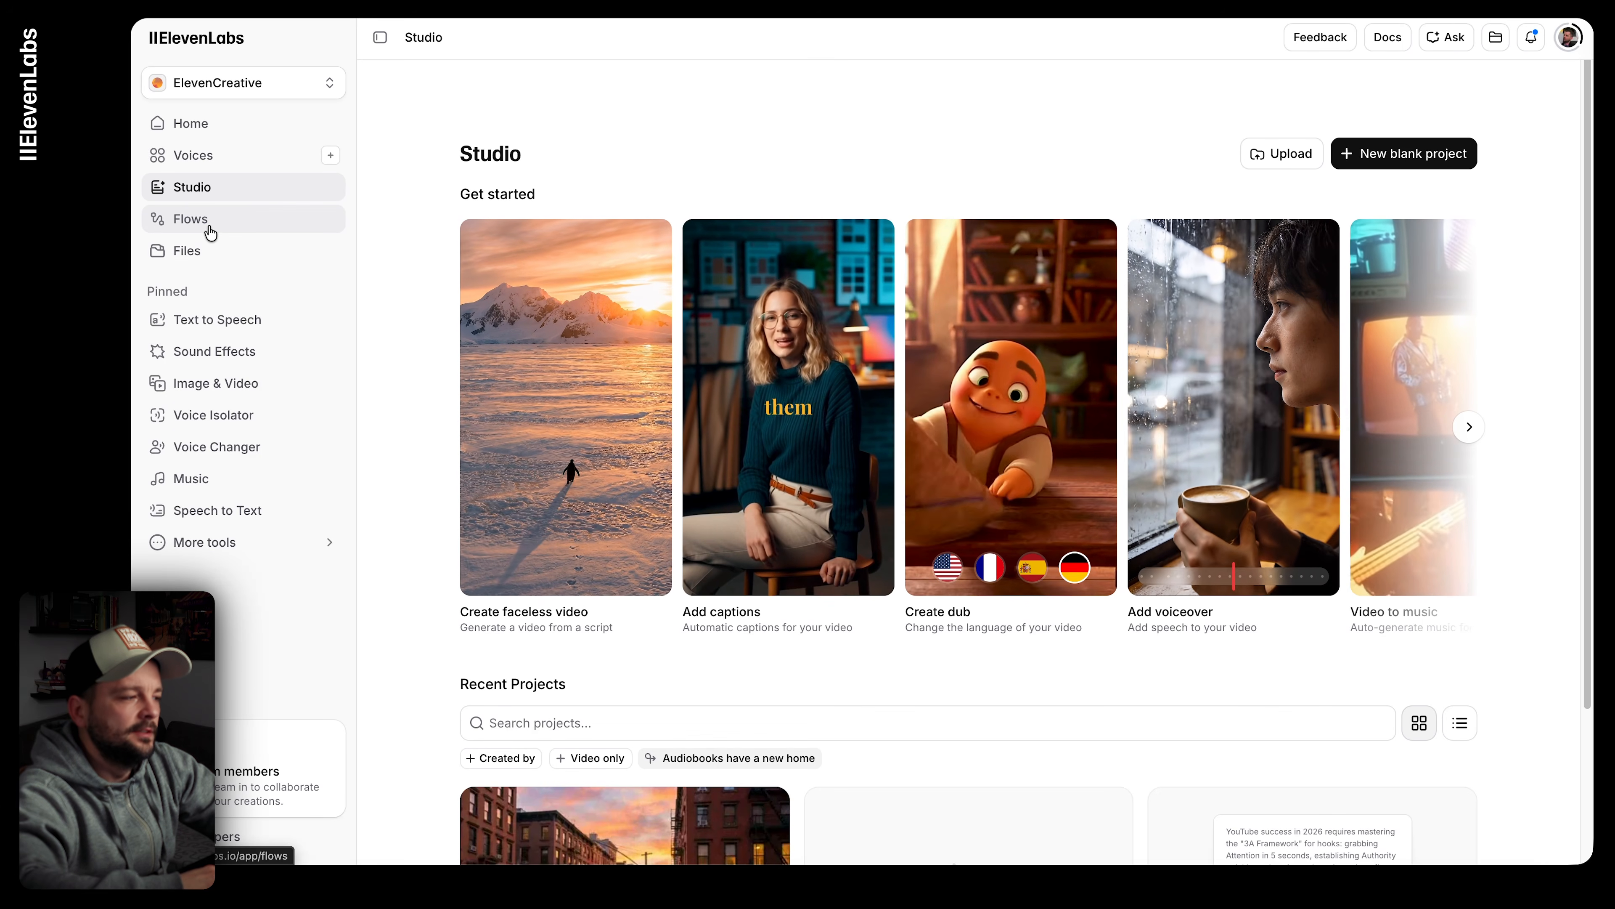
# Step: Create a new flow in Flows and add an image generation node to the canvas
pyautogui.click(216, 231)
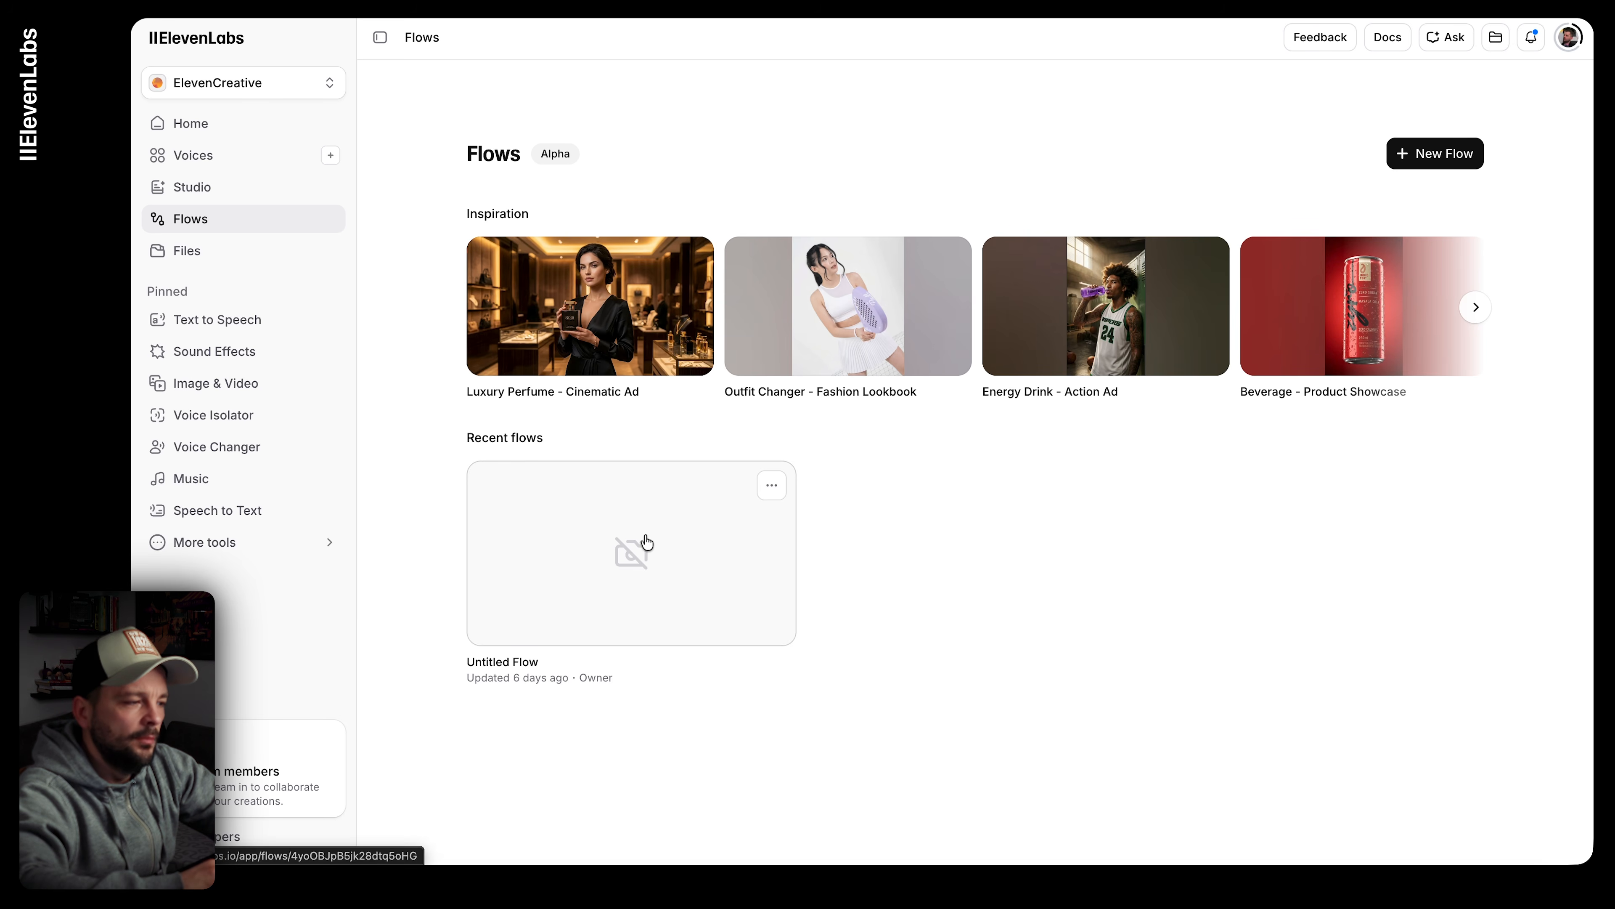
pyautogui.click(1460, 155)
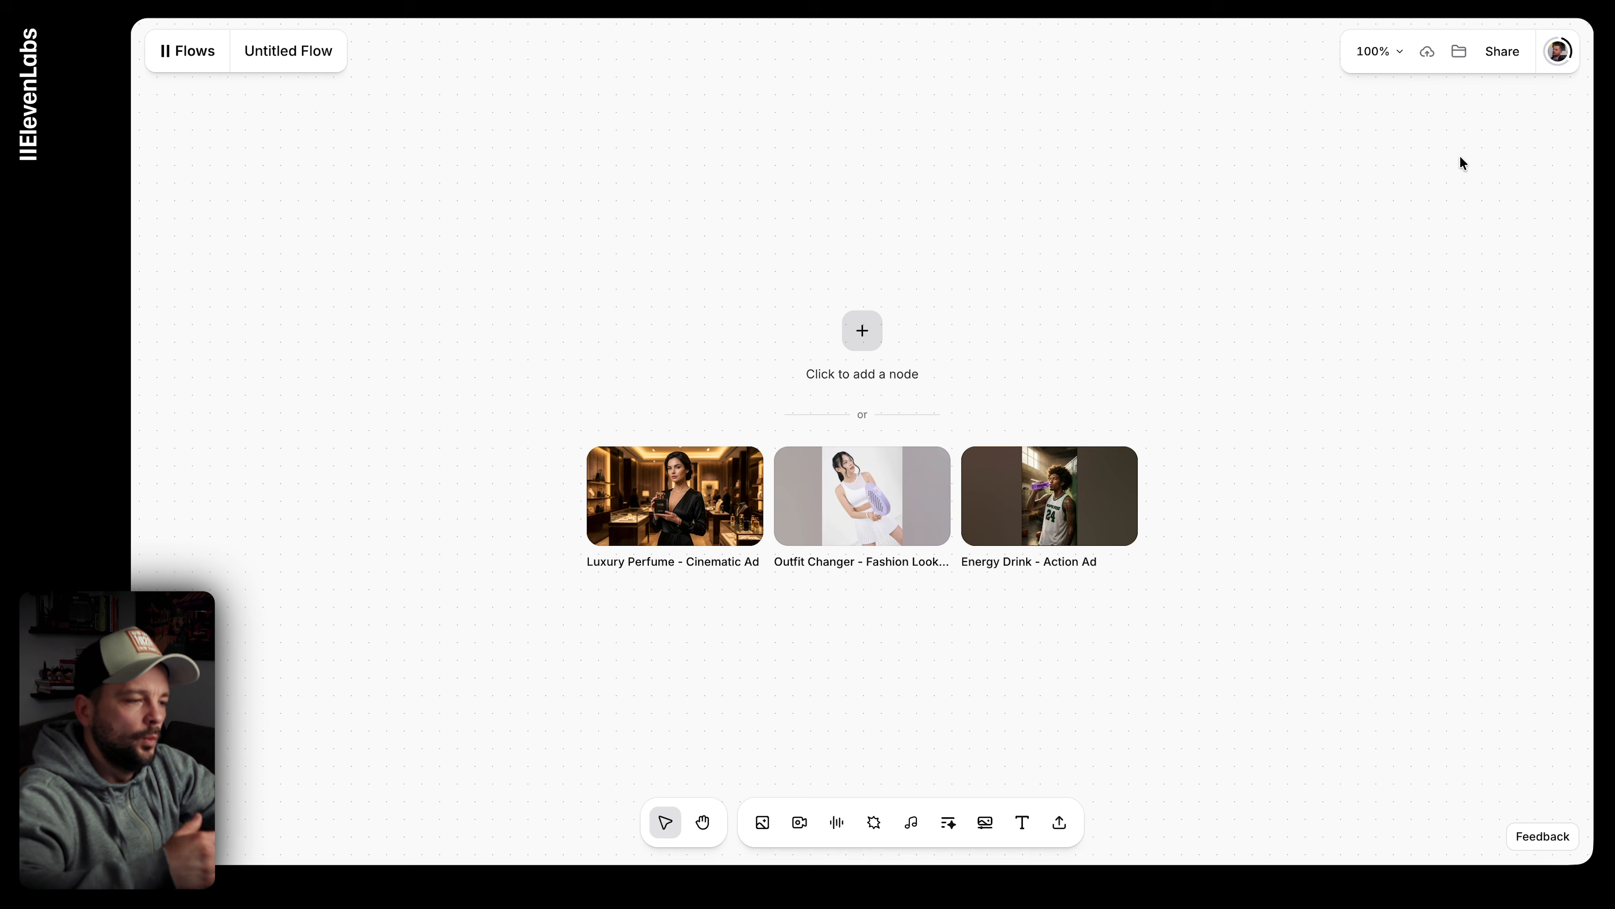
pyautogui.click(865, 347)
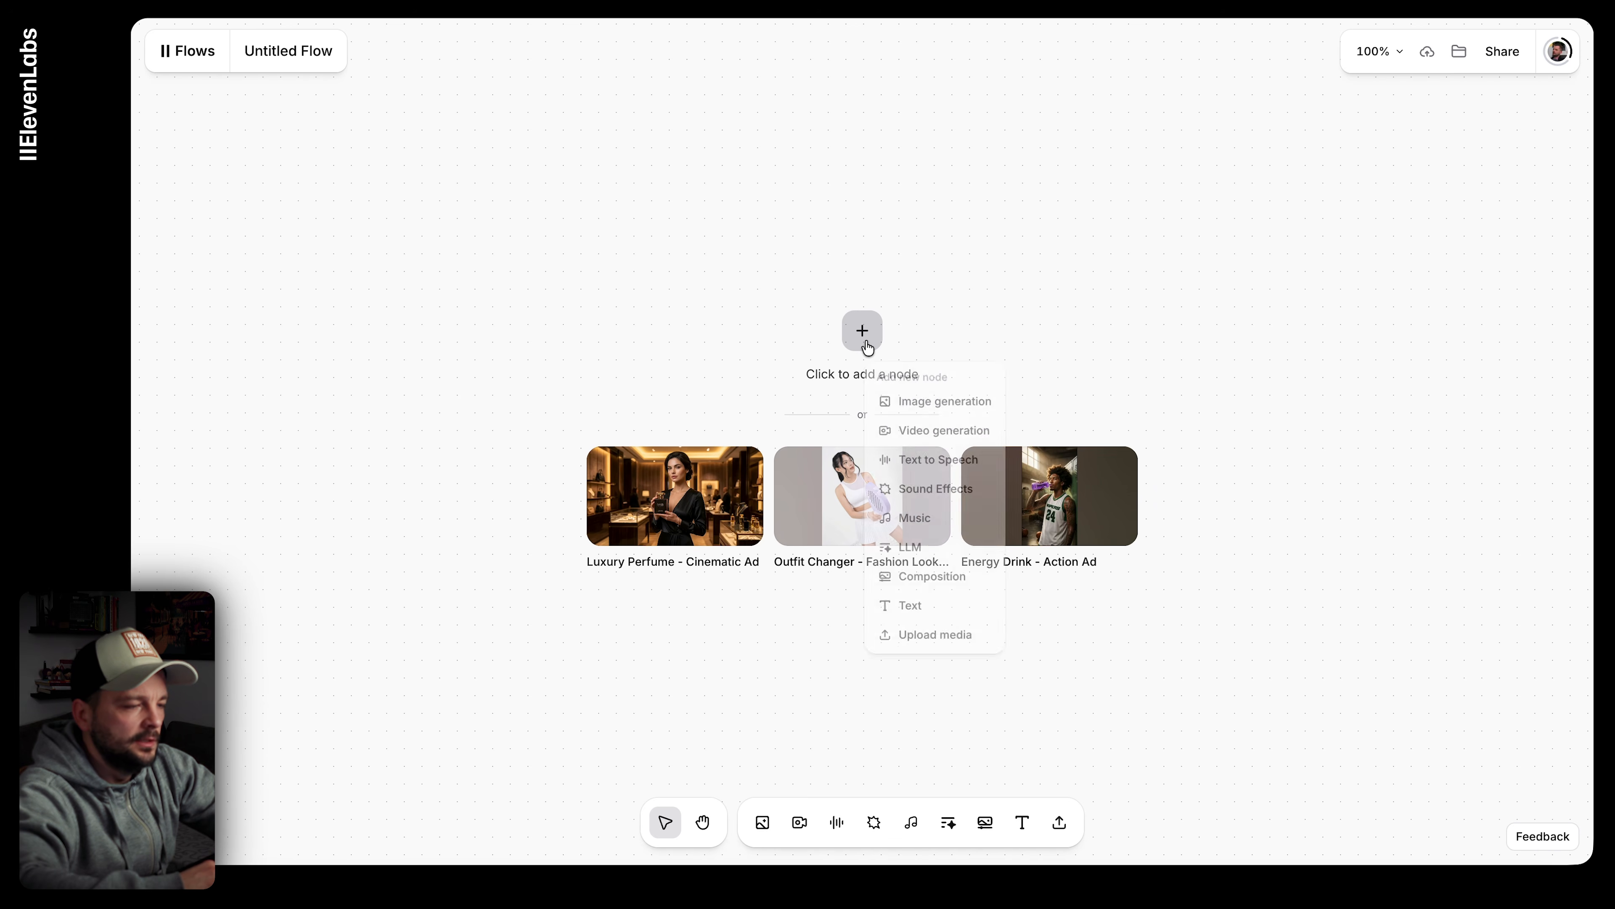
pyautogui.click(932, 404)
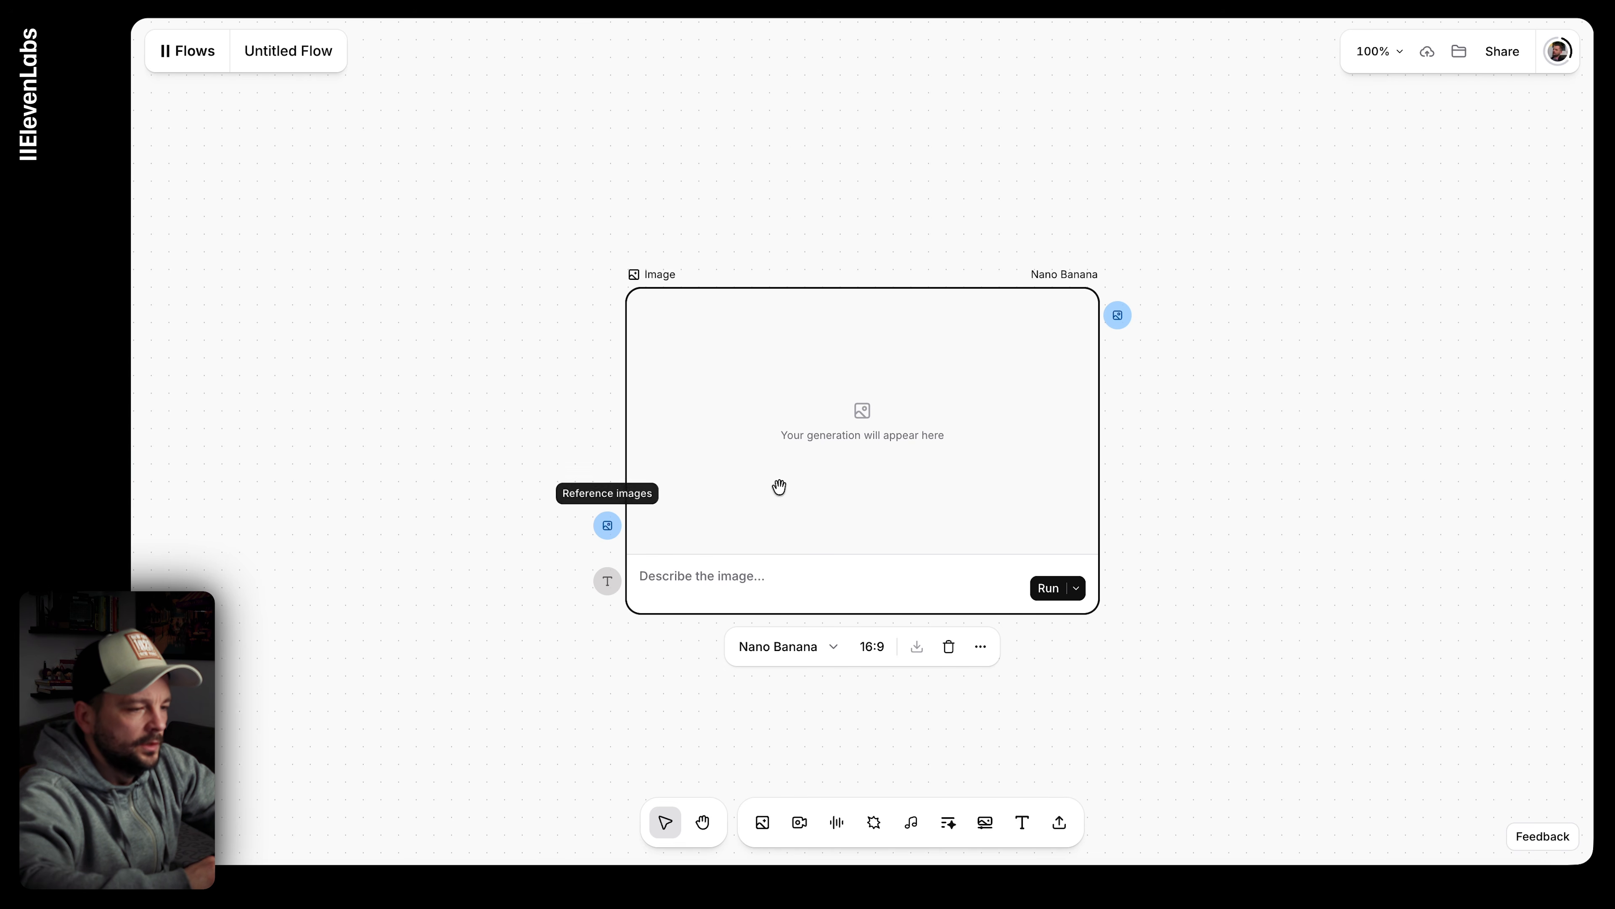
# Step: Upload Img-otherdancer.png as a media node beside the image node and connect it as the reference image
pyautogui.rightClick(442, 362)
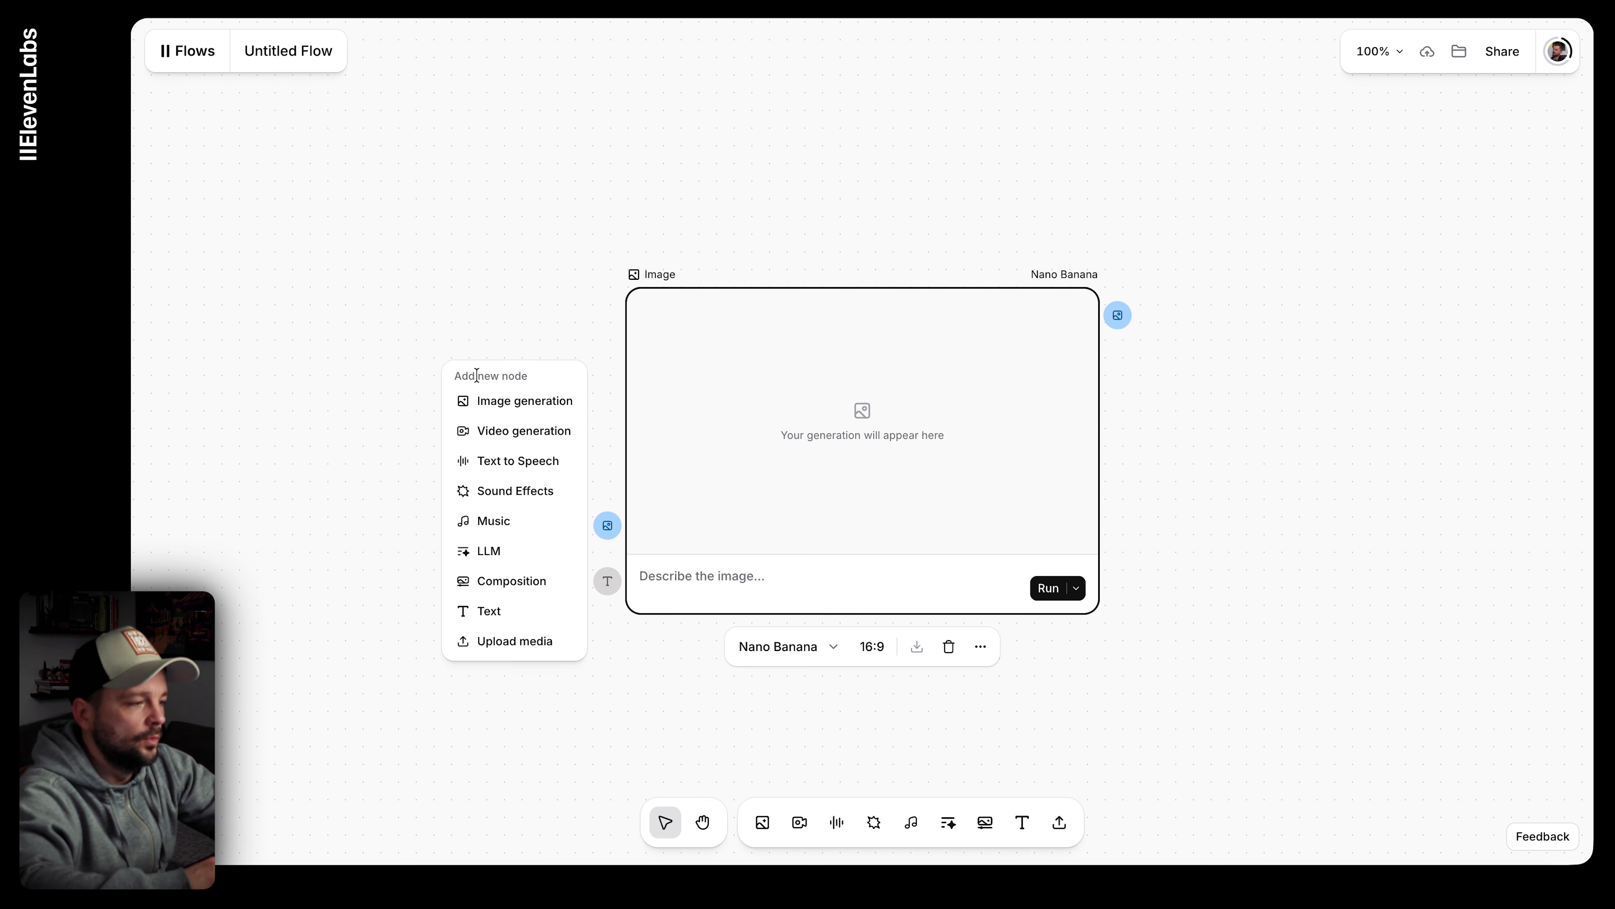
pyautogui.click(520, 643)
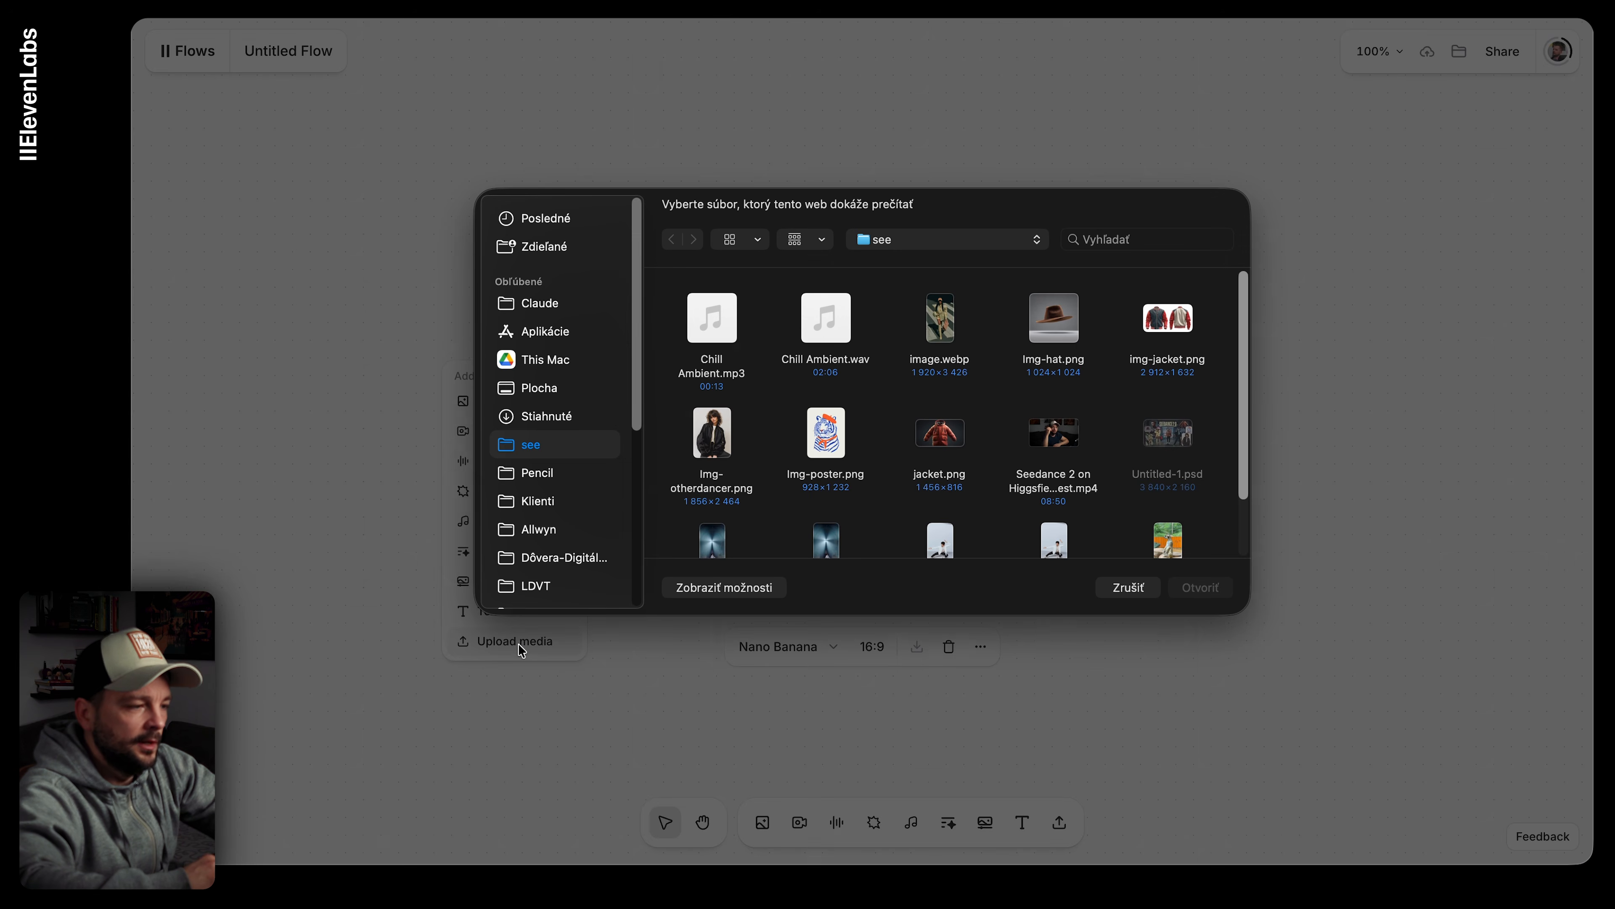
pyautogui.click(710, 435)
pyautogui.click(1199, 587)
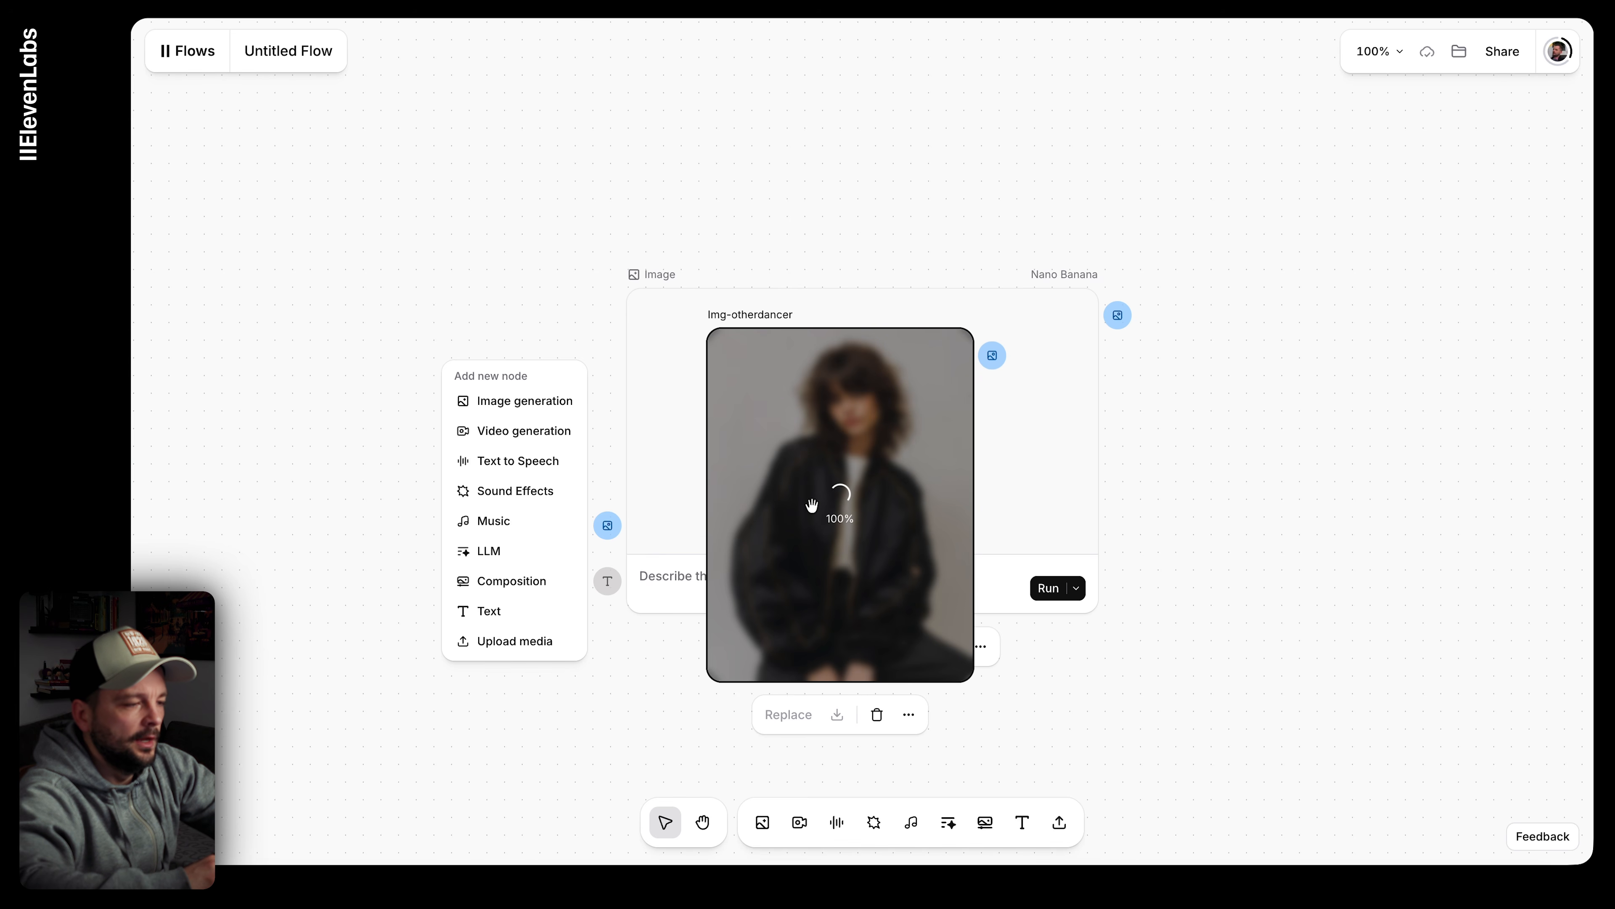
pyautogui.moveTo(811, 504); pyautogui.dragTo(350, 441)
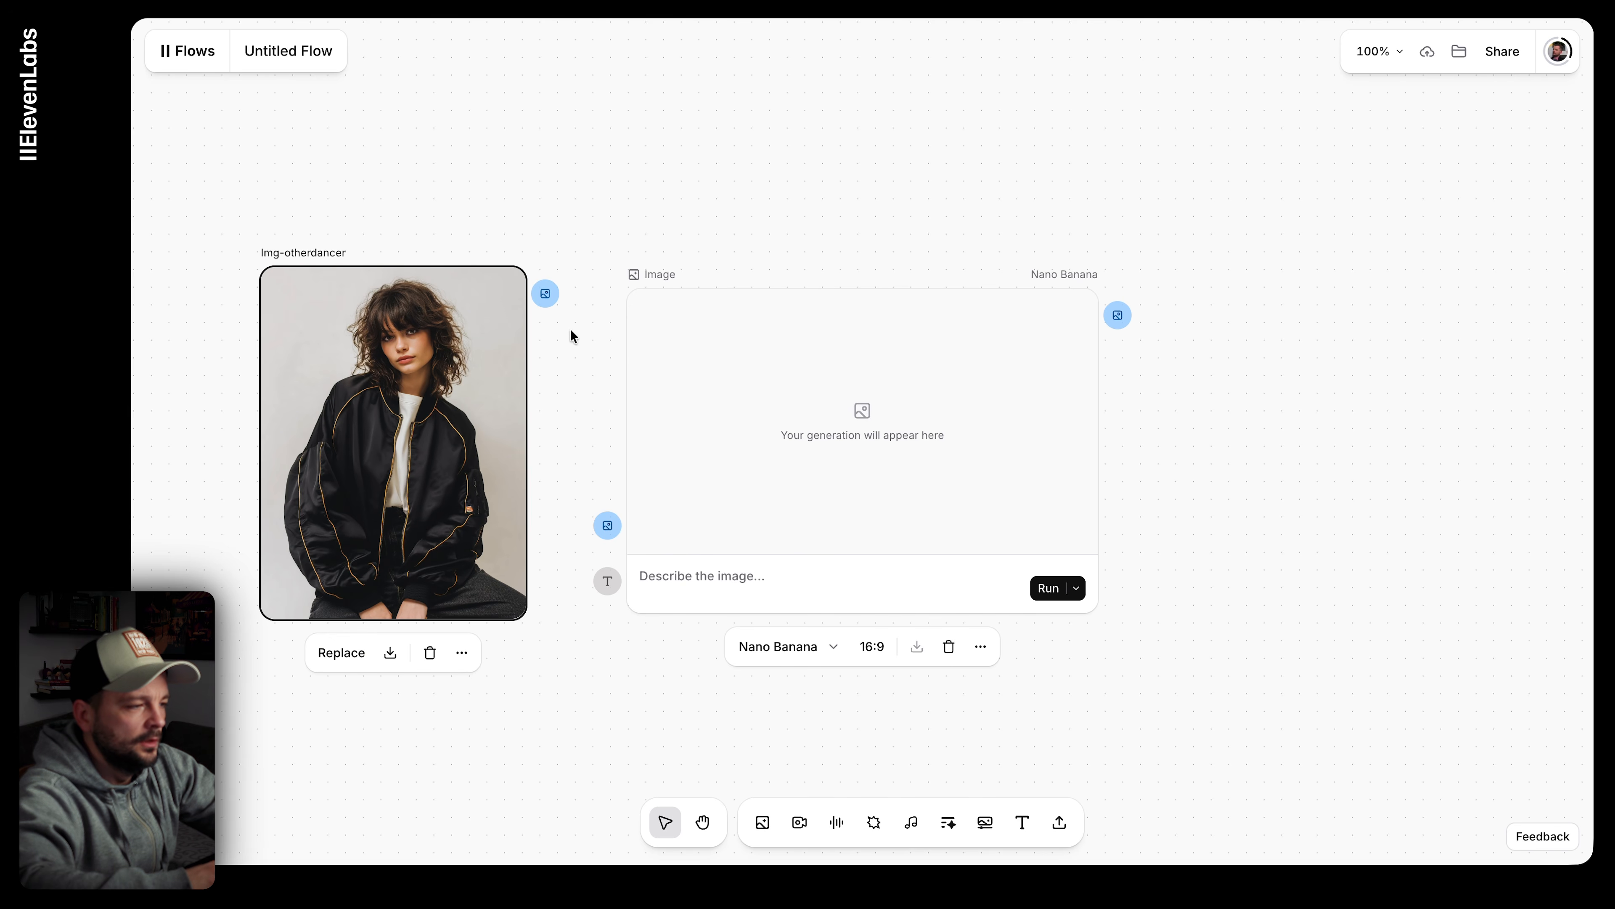
pyautogui.moveTo(545, 294); pyautogui.dragTo(607, 526)
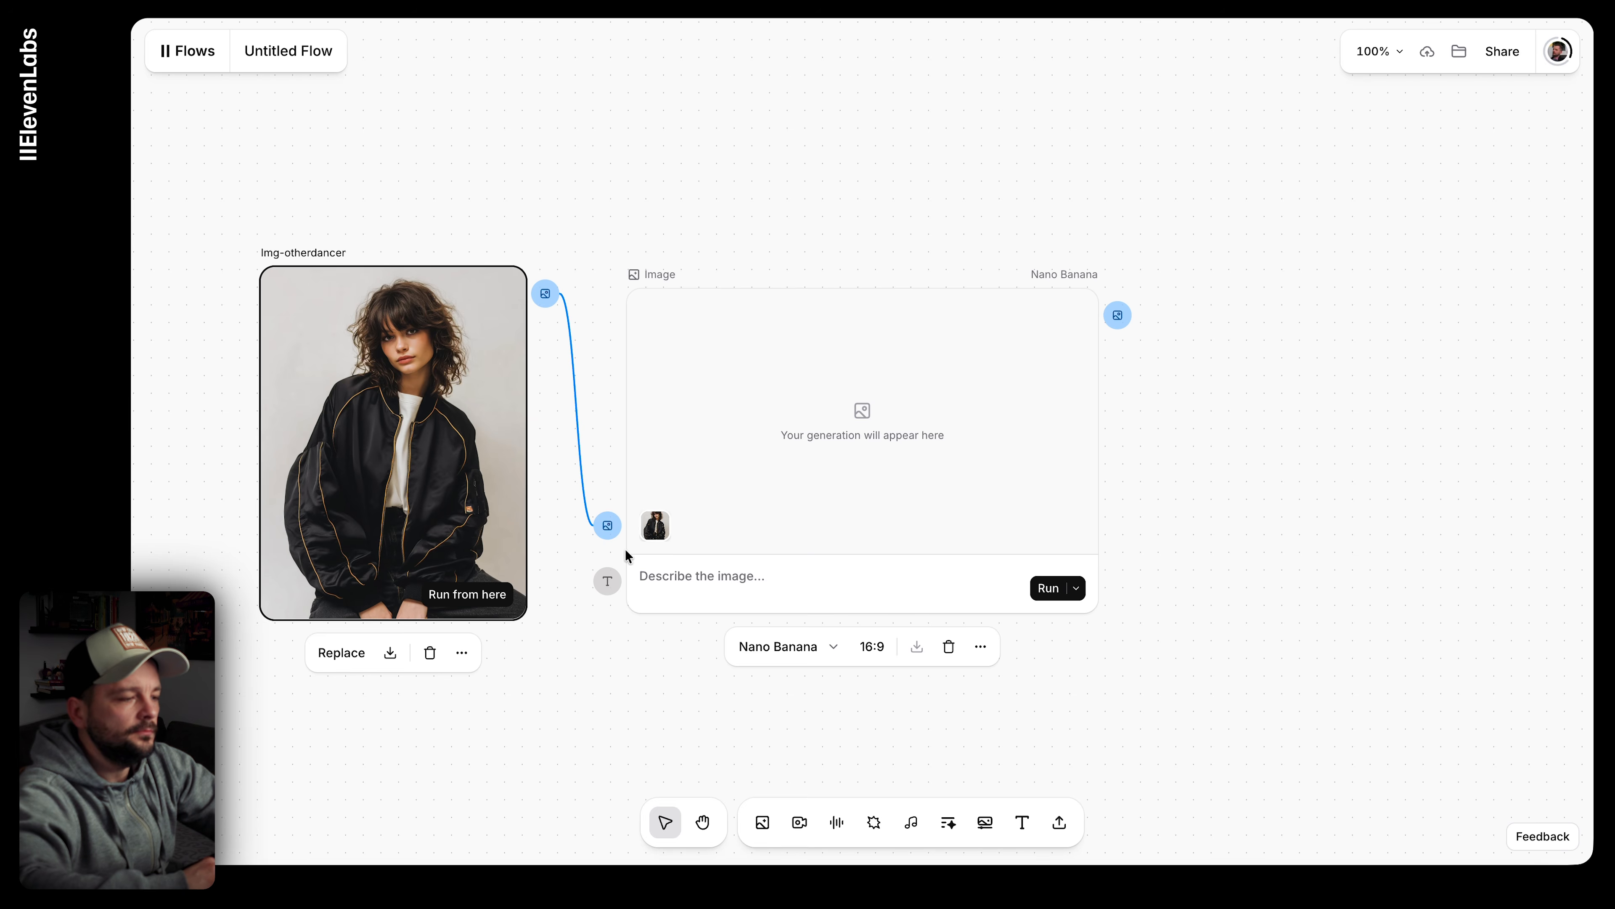
# Step: Enter the image node's prompt "Closeup of this woman in newyork during evening"
pyautogui.click(689, 576)
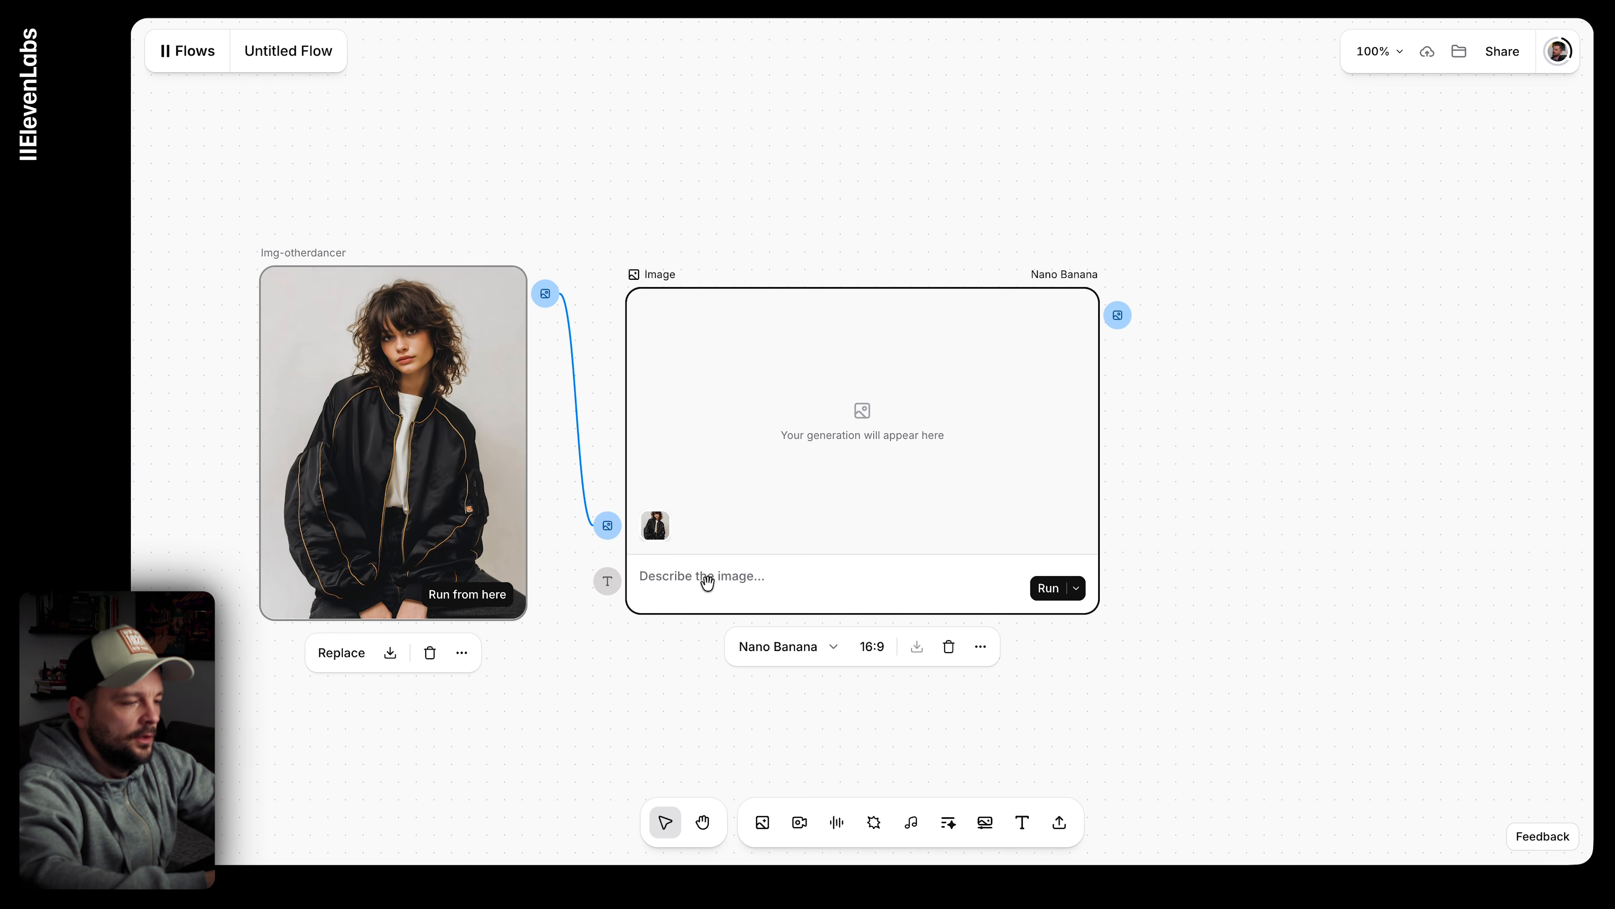
pyautogui.write('Col')
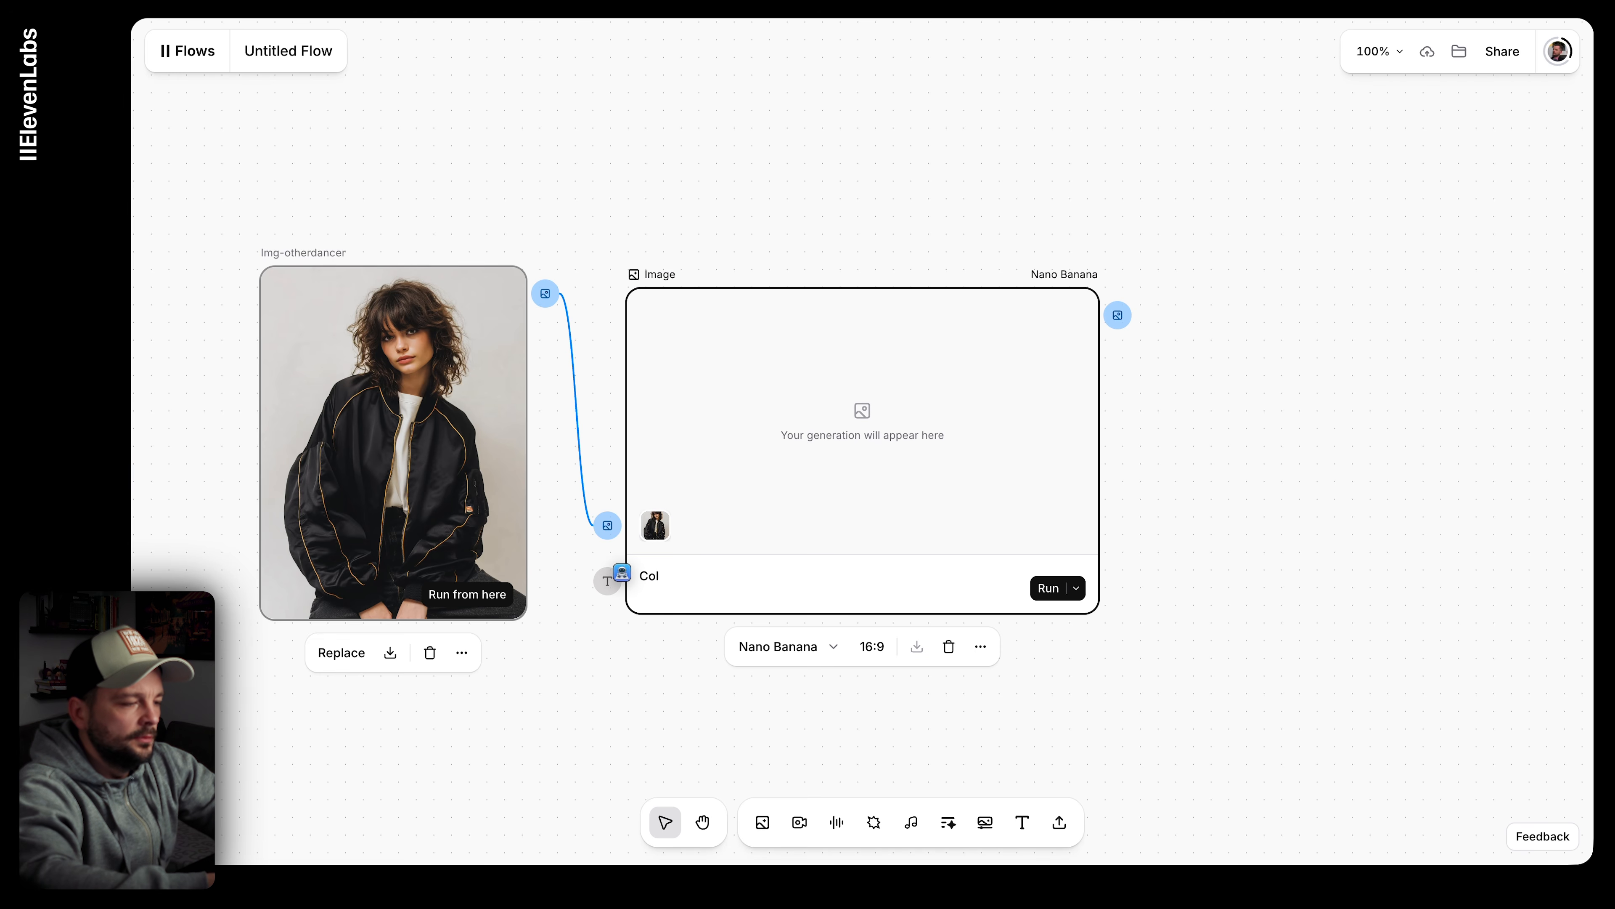
pyautogui.write('seup of ')
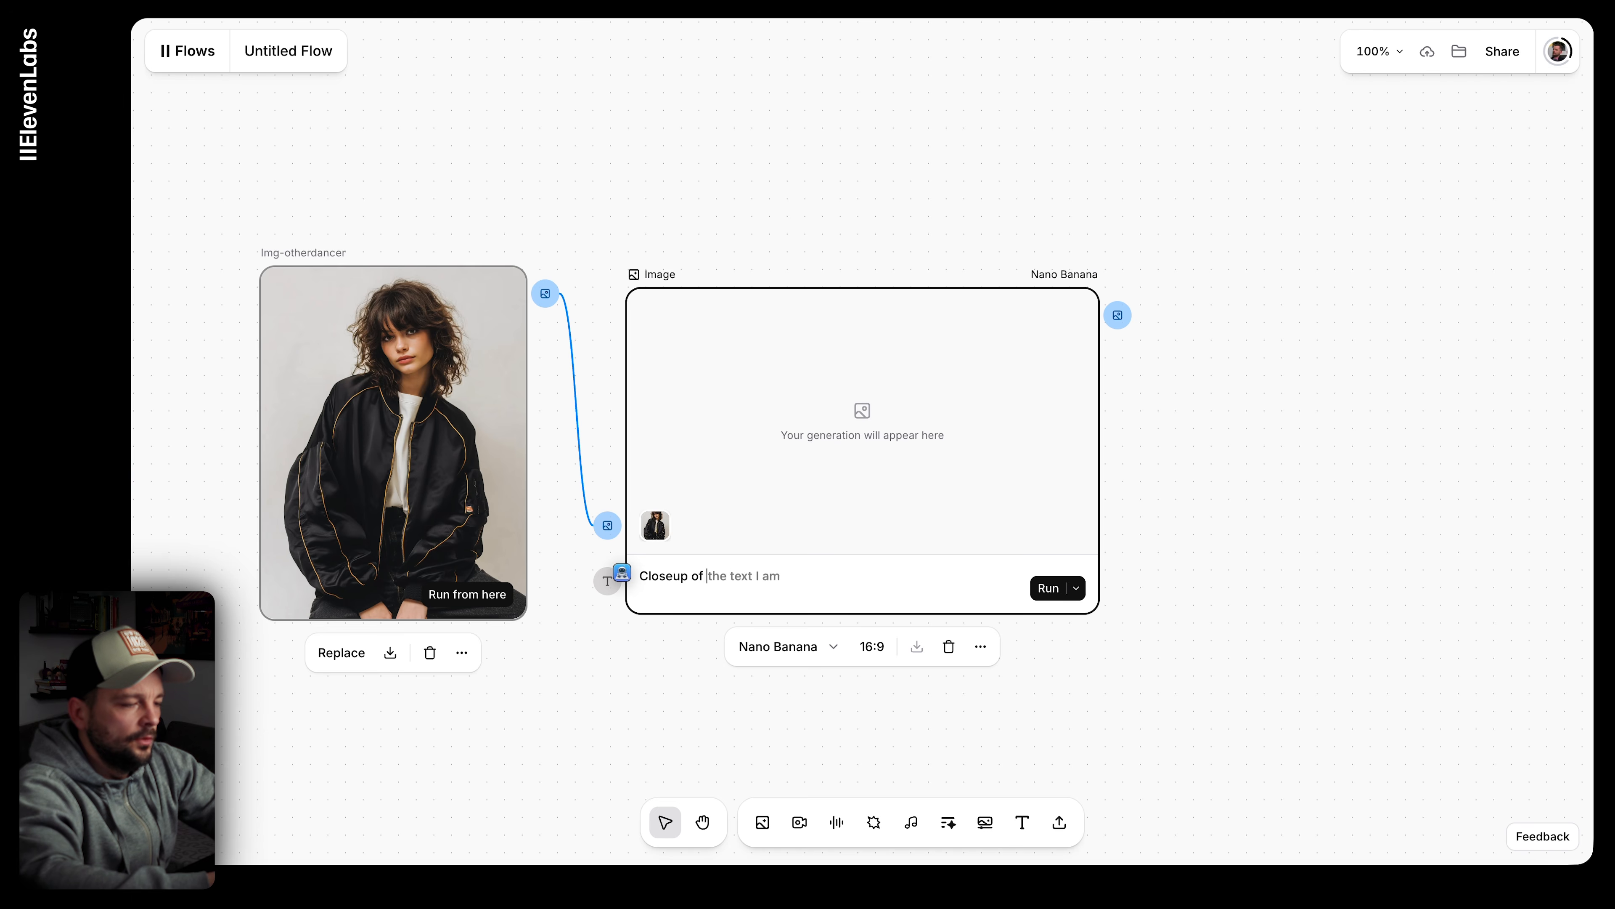
pyautogui.write('this woman in ')
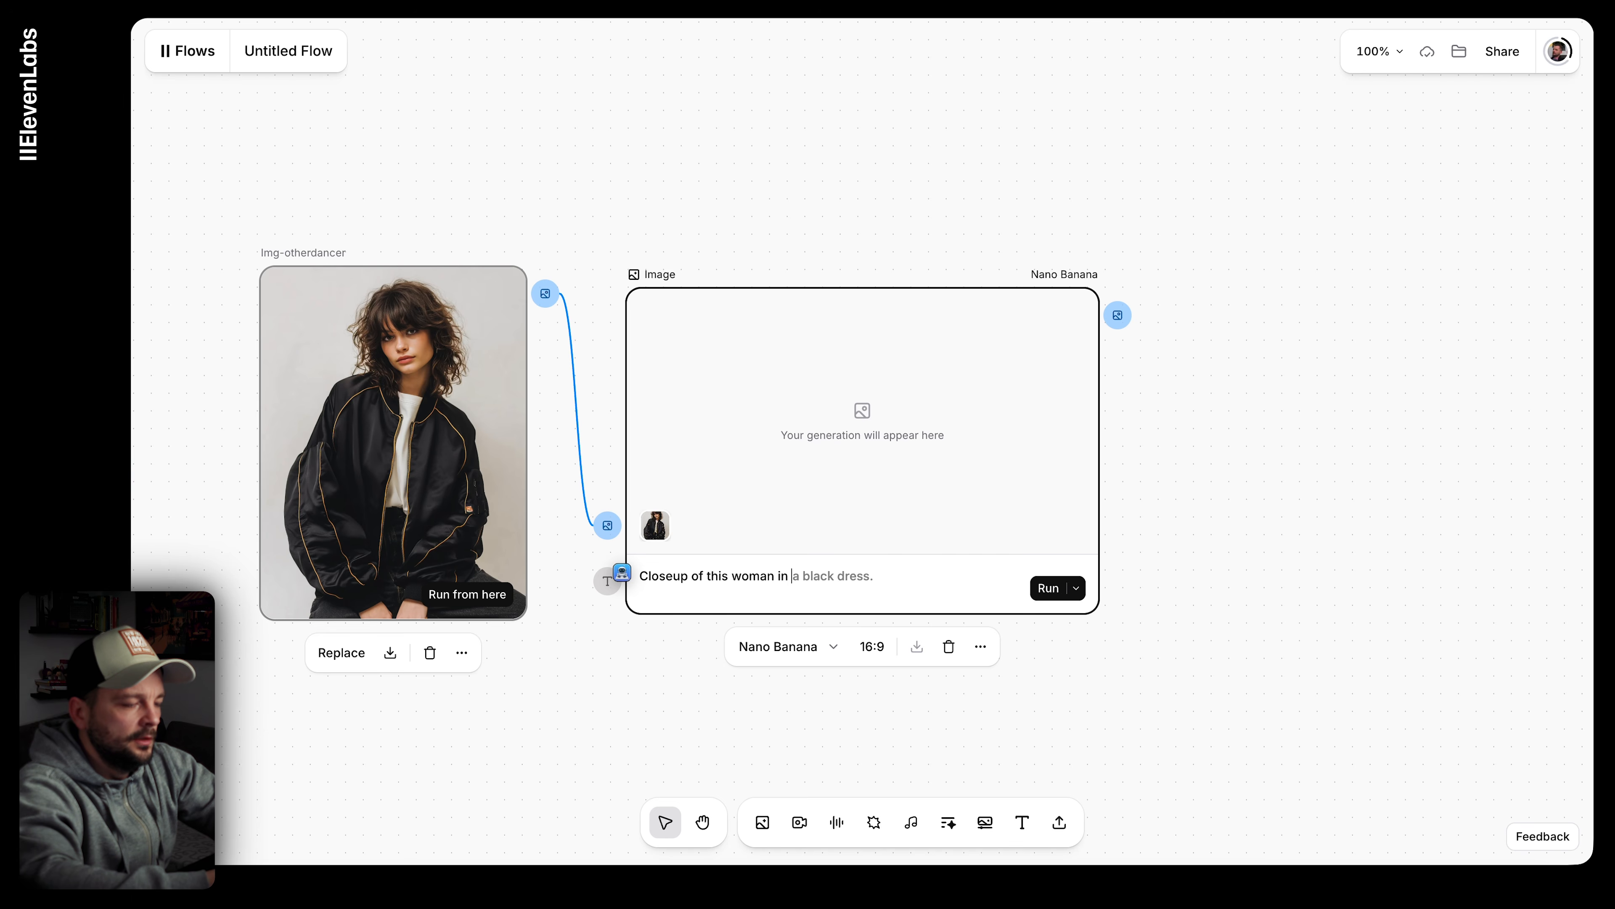
pyautogui.write('newyork during evening')
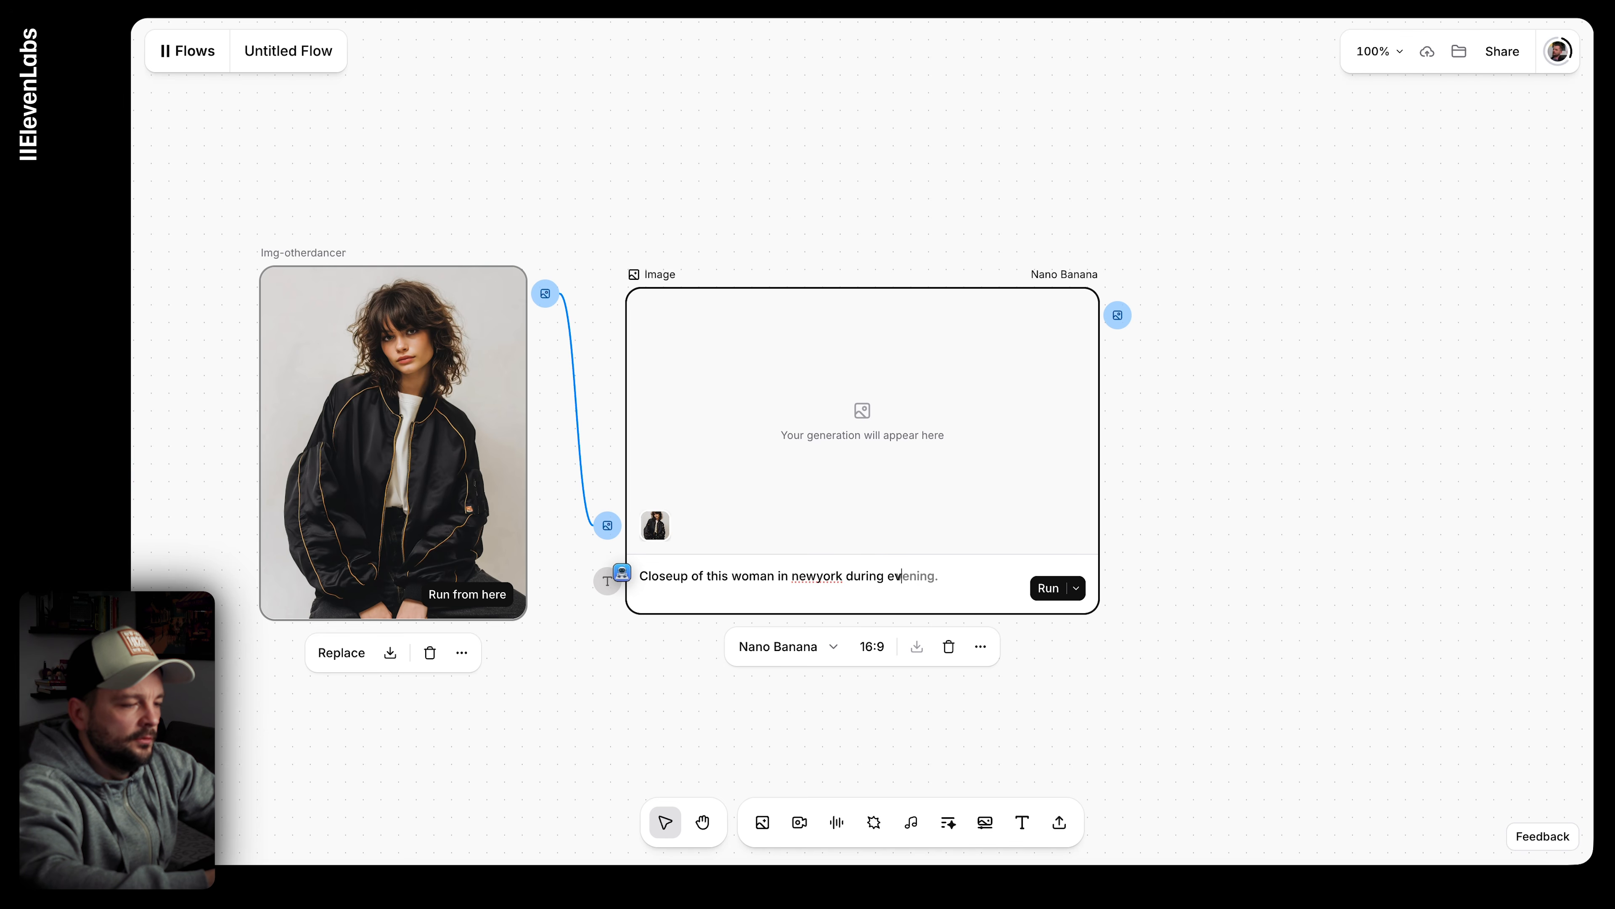
# Step: Set the image node's model to Nano Banana Pro at 2K resolution and run the generation
pyautogui.click(829, 645)
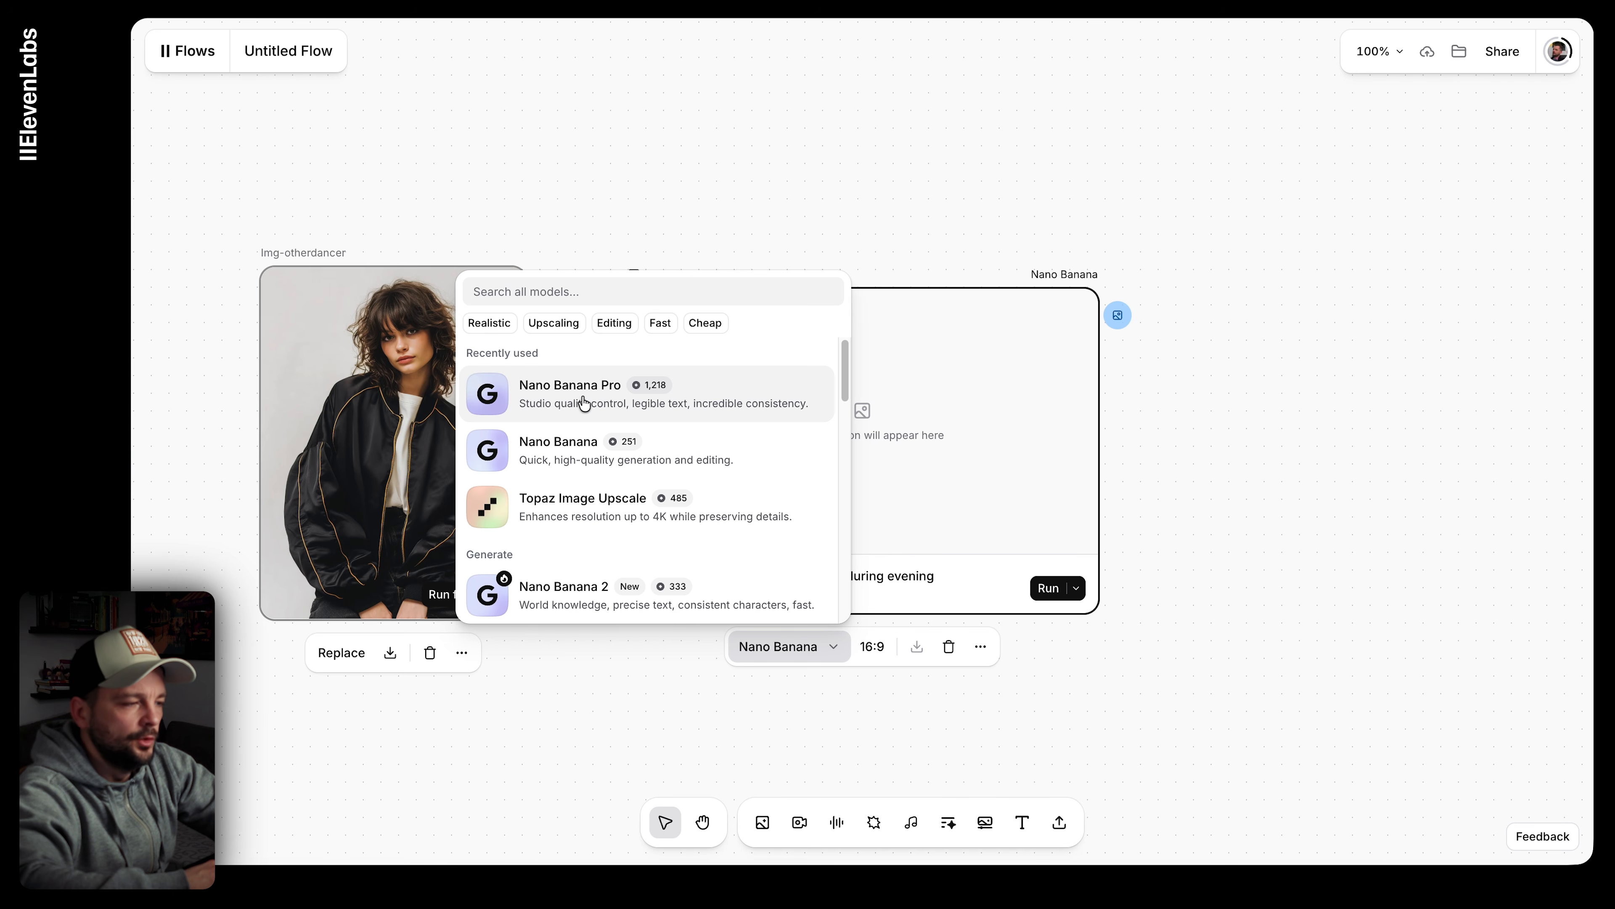
pyautogui.click(584, 403)
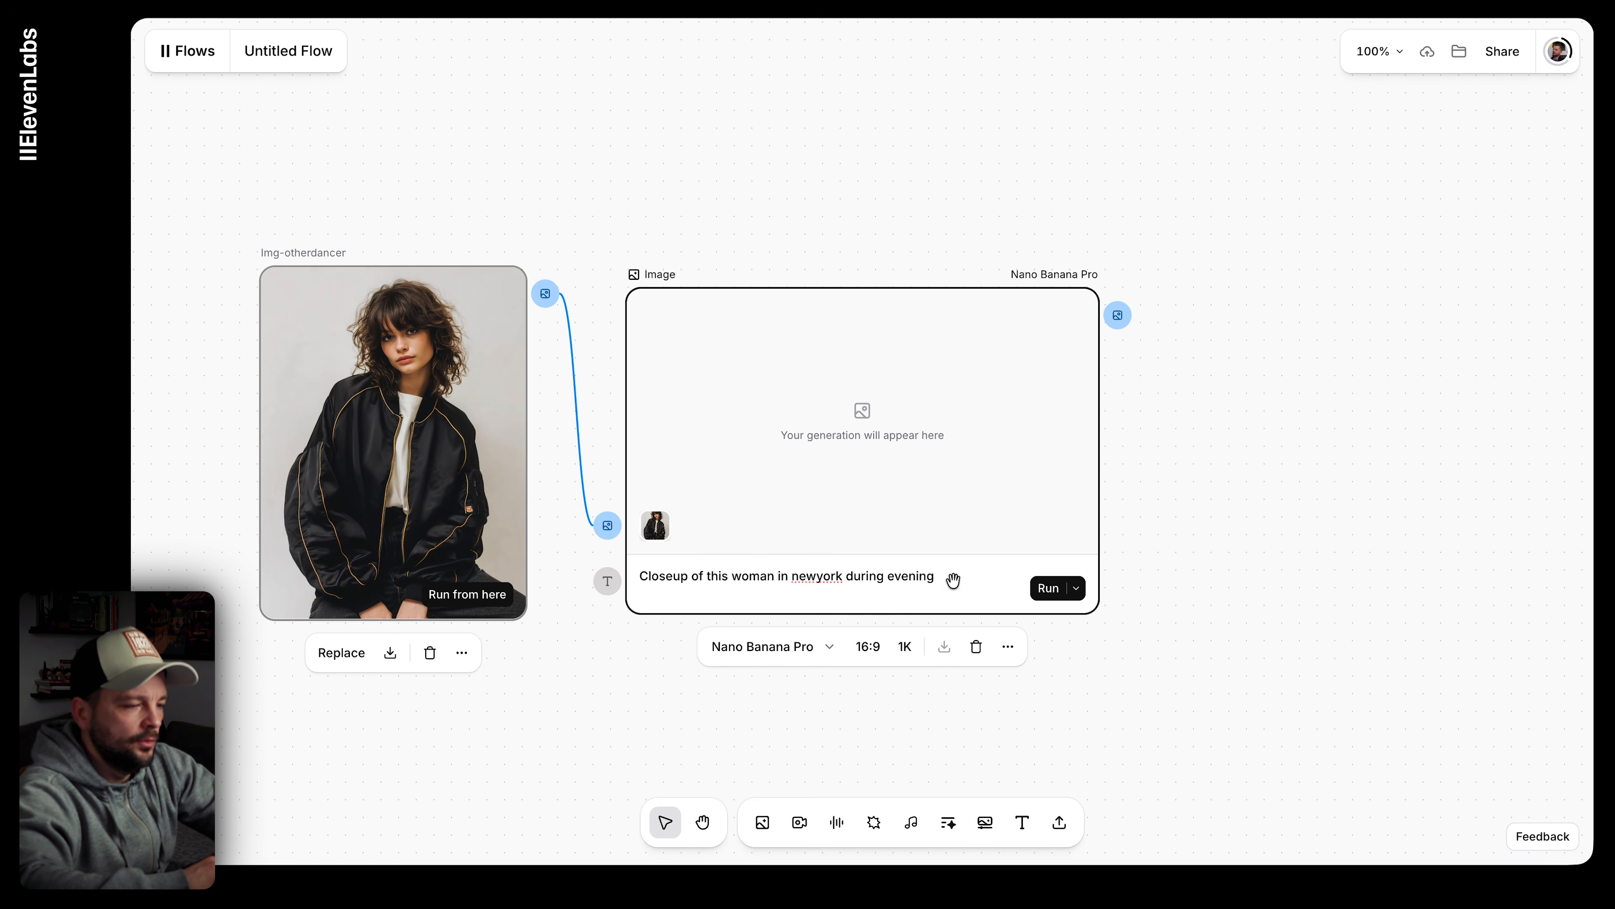
pyautogui.click(906, 647)
pyautogui.click(923, 738)
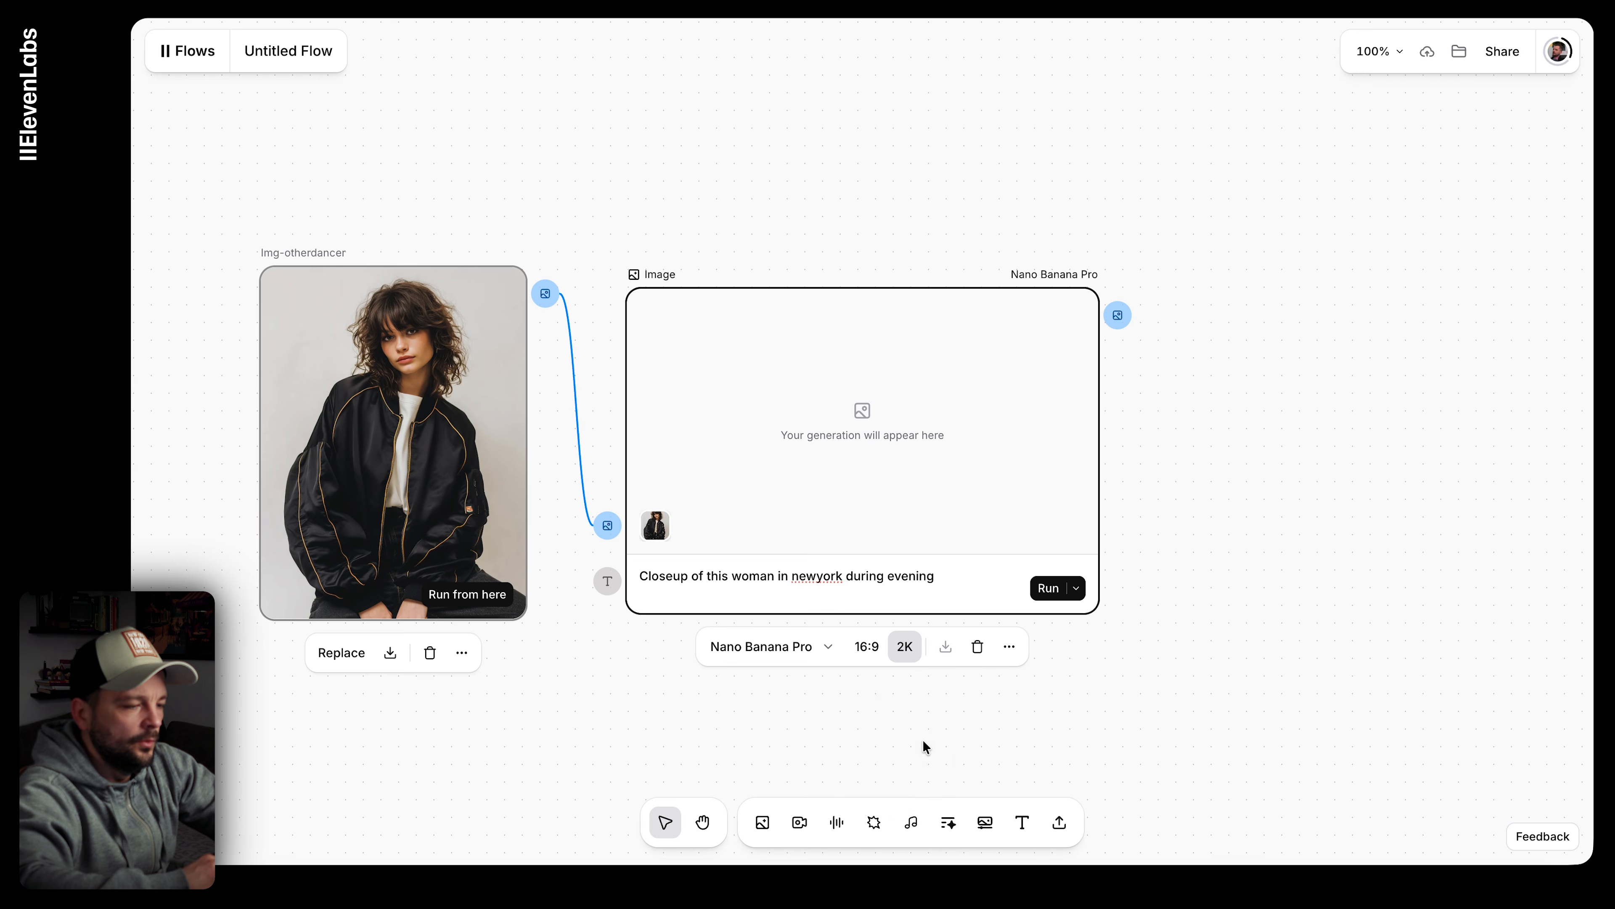
pyautogui.scroll(-2, 959, 735)
pyautogui.hscroll(2, 959, 735)
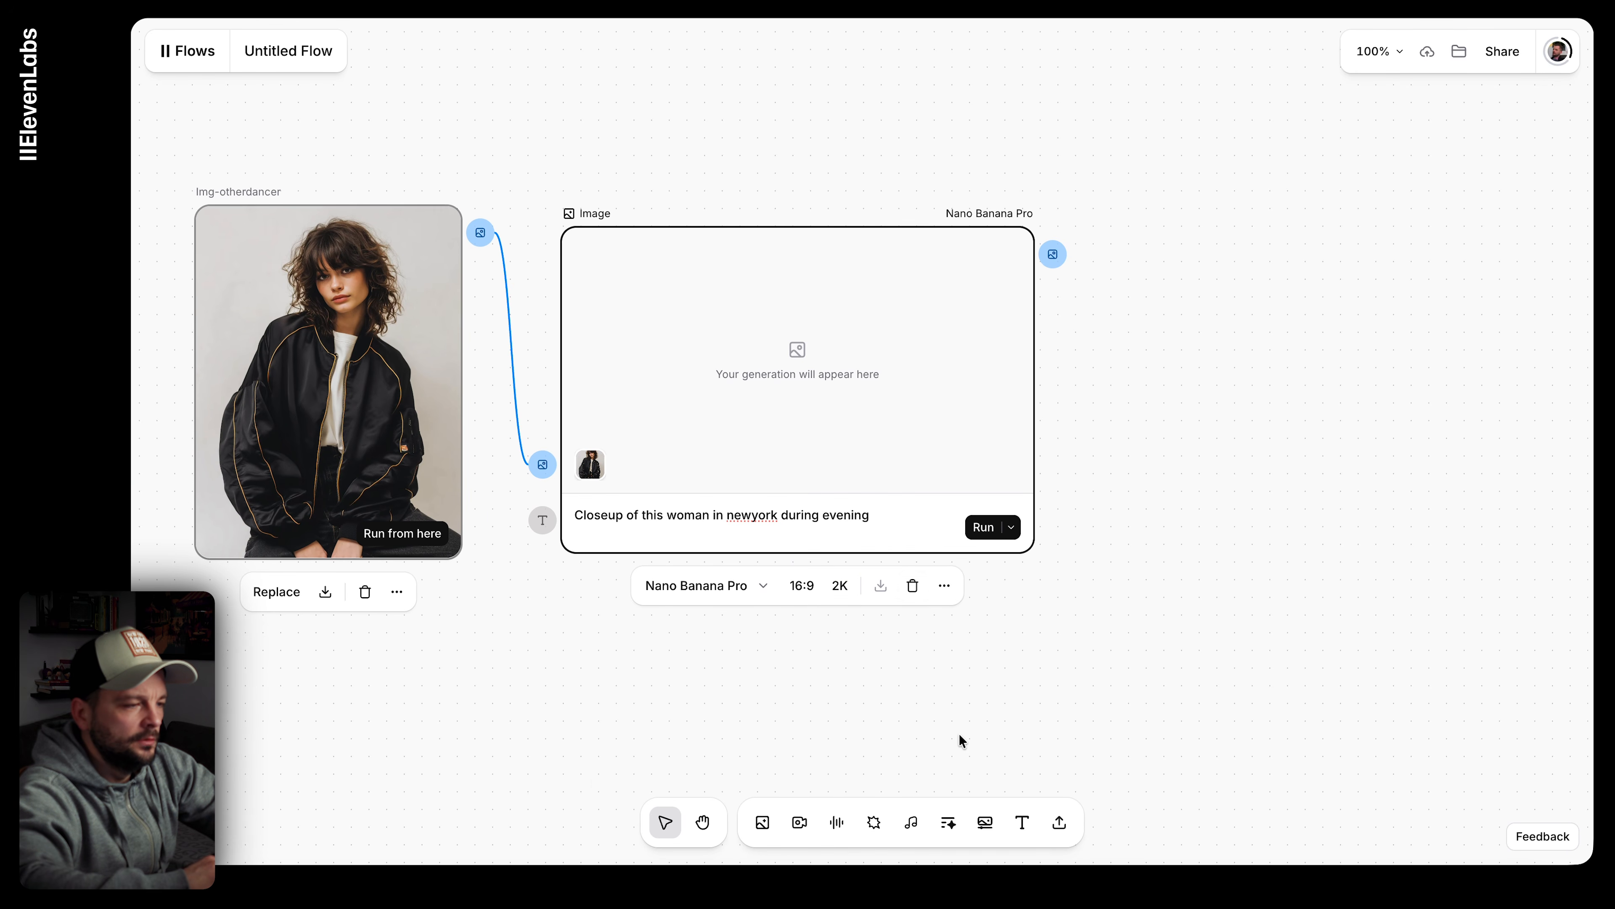
pyautogui.click(984, 526)
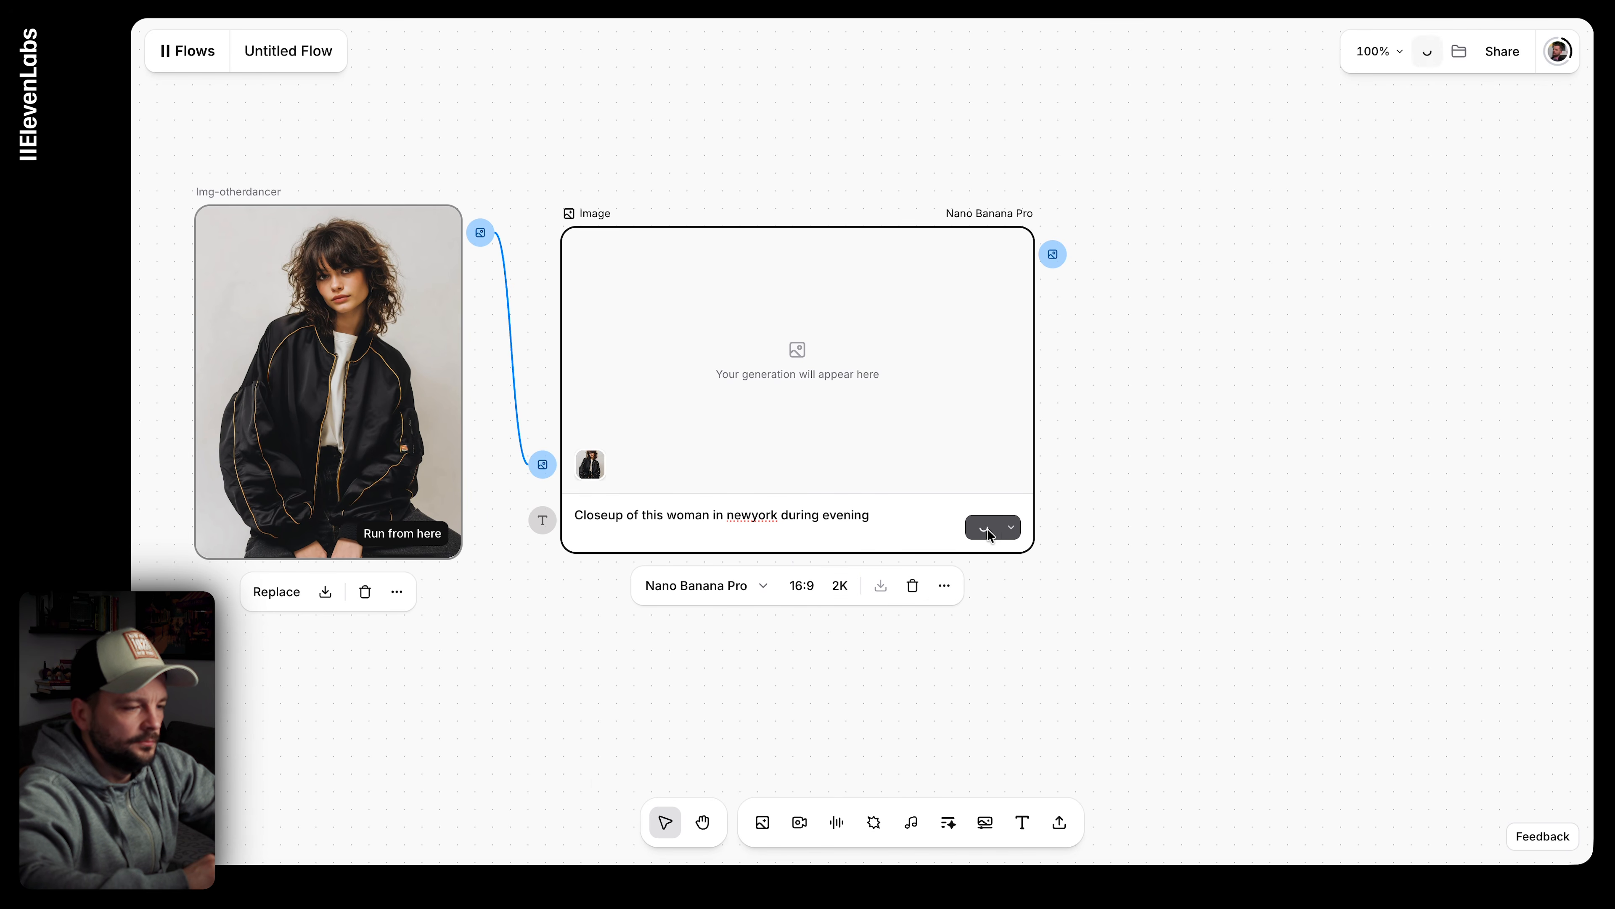
# Step: Add a video generation node connected to the image node's output and align it beside the image node
pyautogui.scroll(-5, 1084, 686)
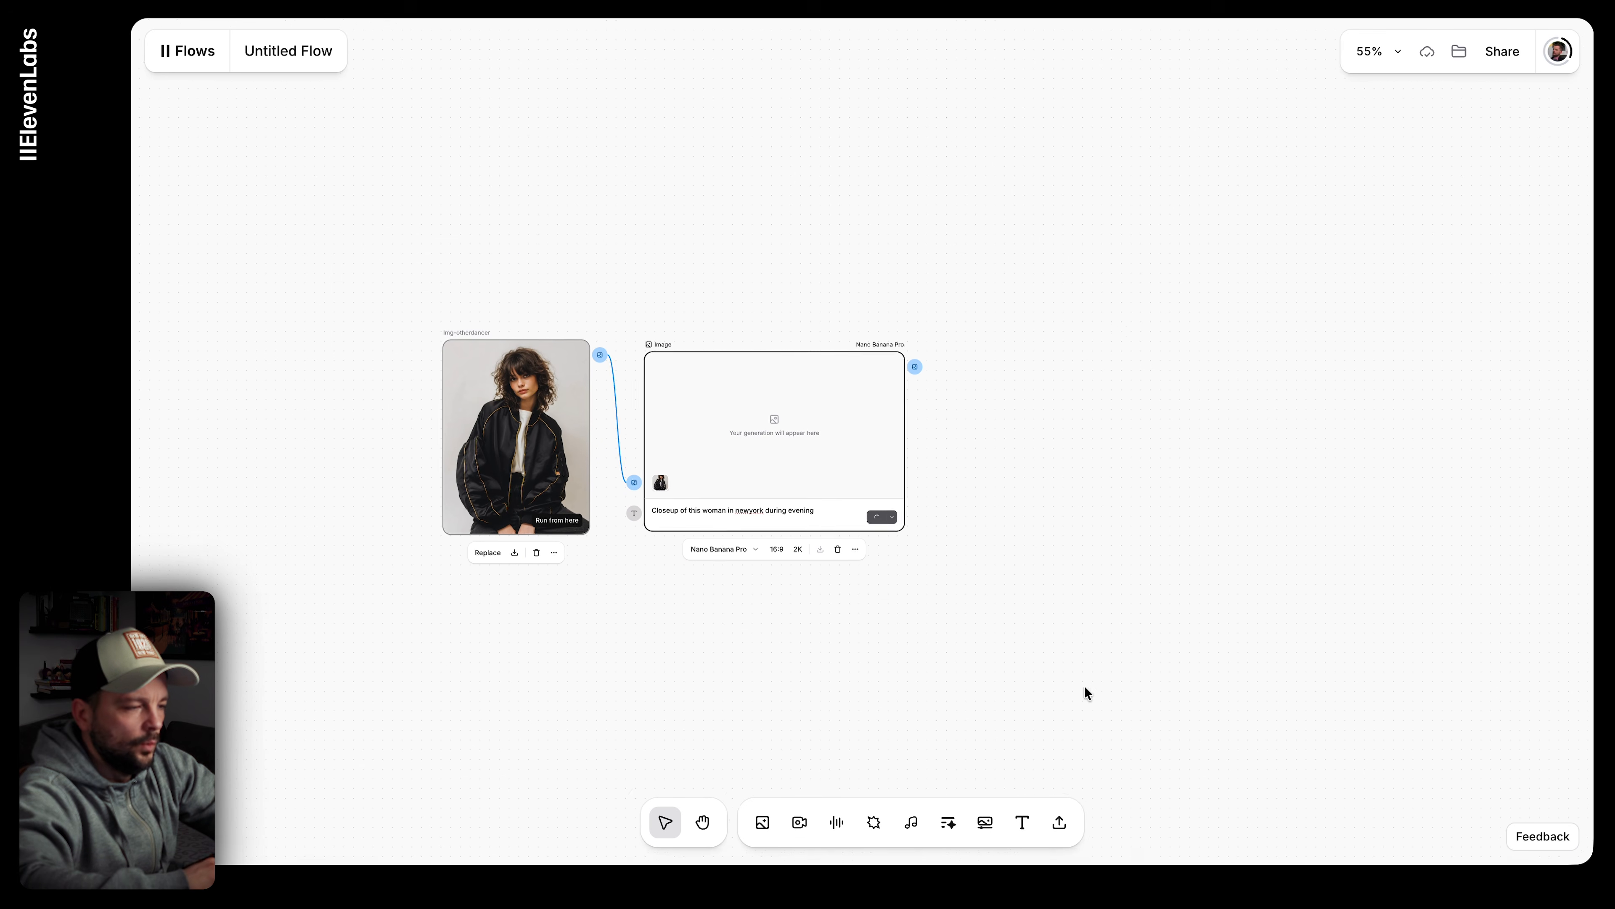
pyautogui.hscroll(1, 1084, 686)
pyautogui.scroll(-1, 1085, 686)
pyautogui.hscroll(5, 1046, 563)
pyautogui.scroll(-2, 1046, 564)
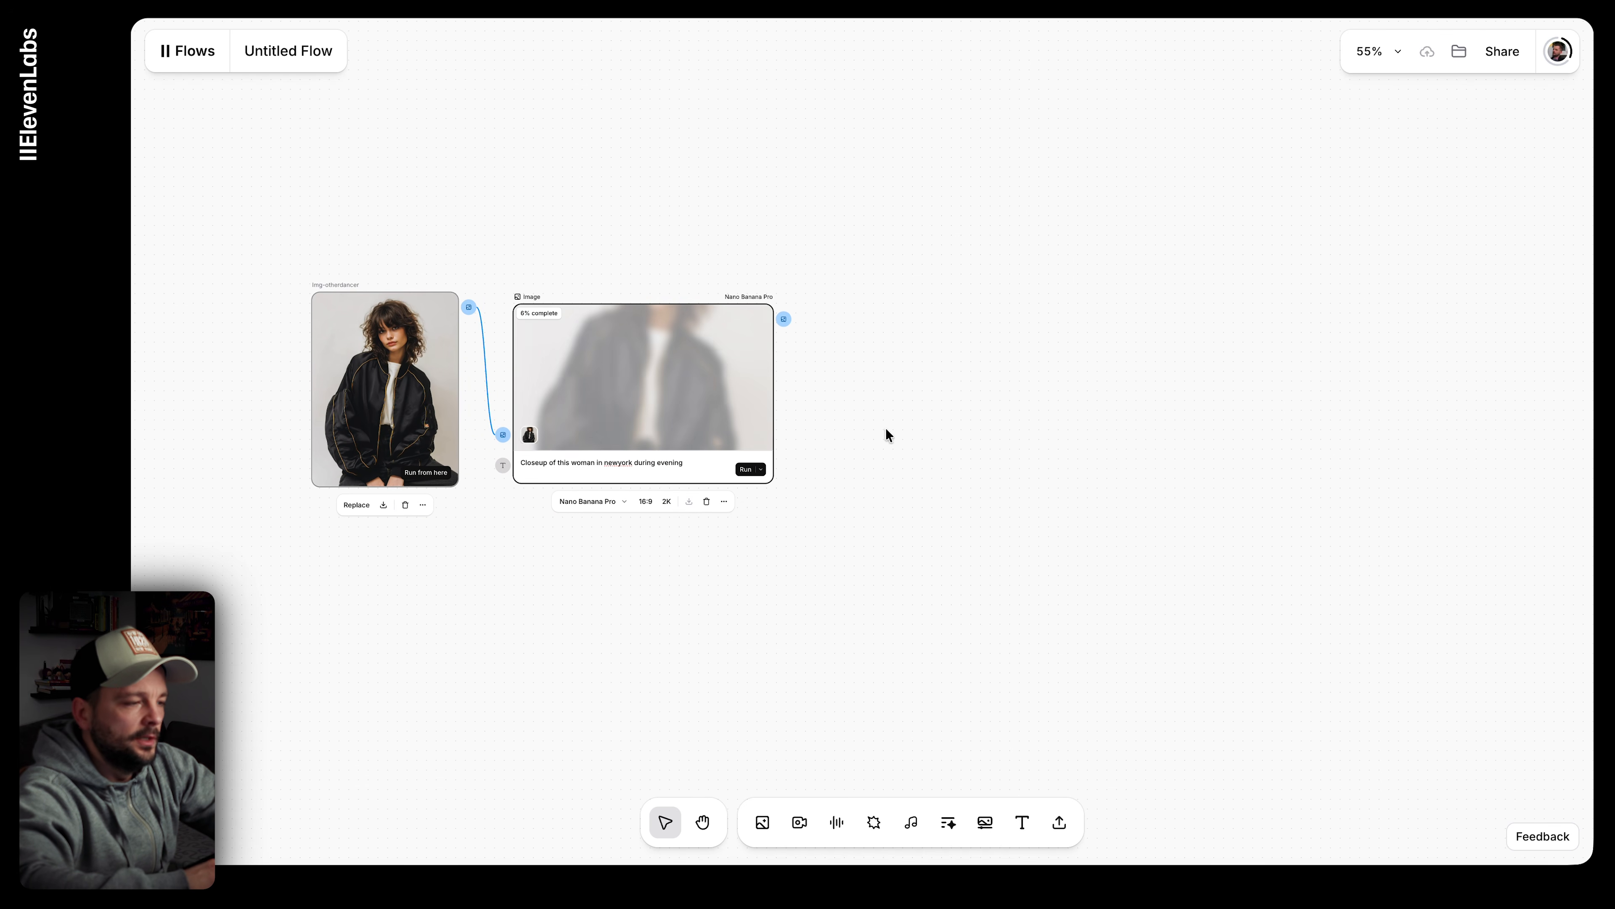
pyautogui.moveTo(784, 319); pyautogui.dragTo(999, 371)
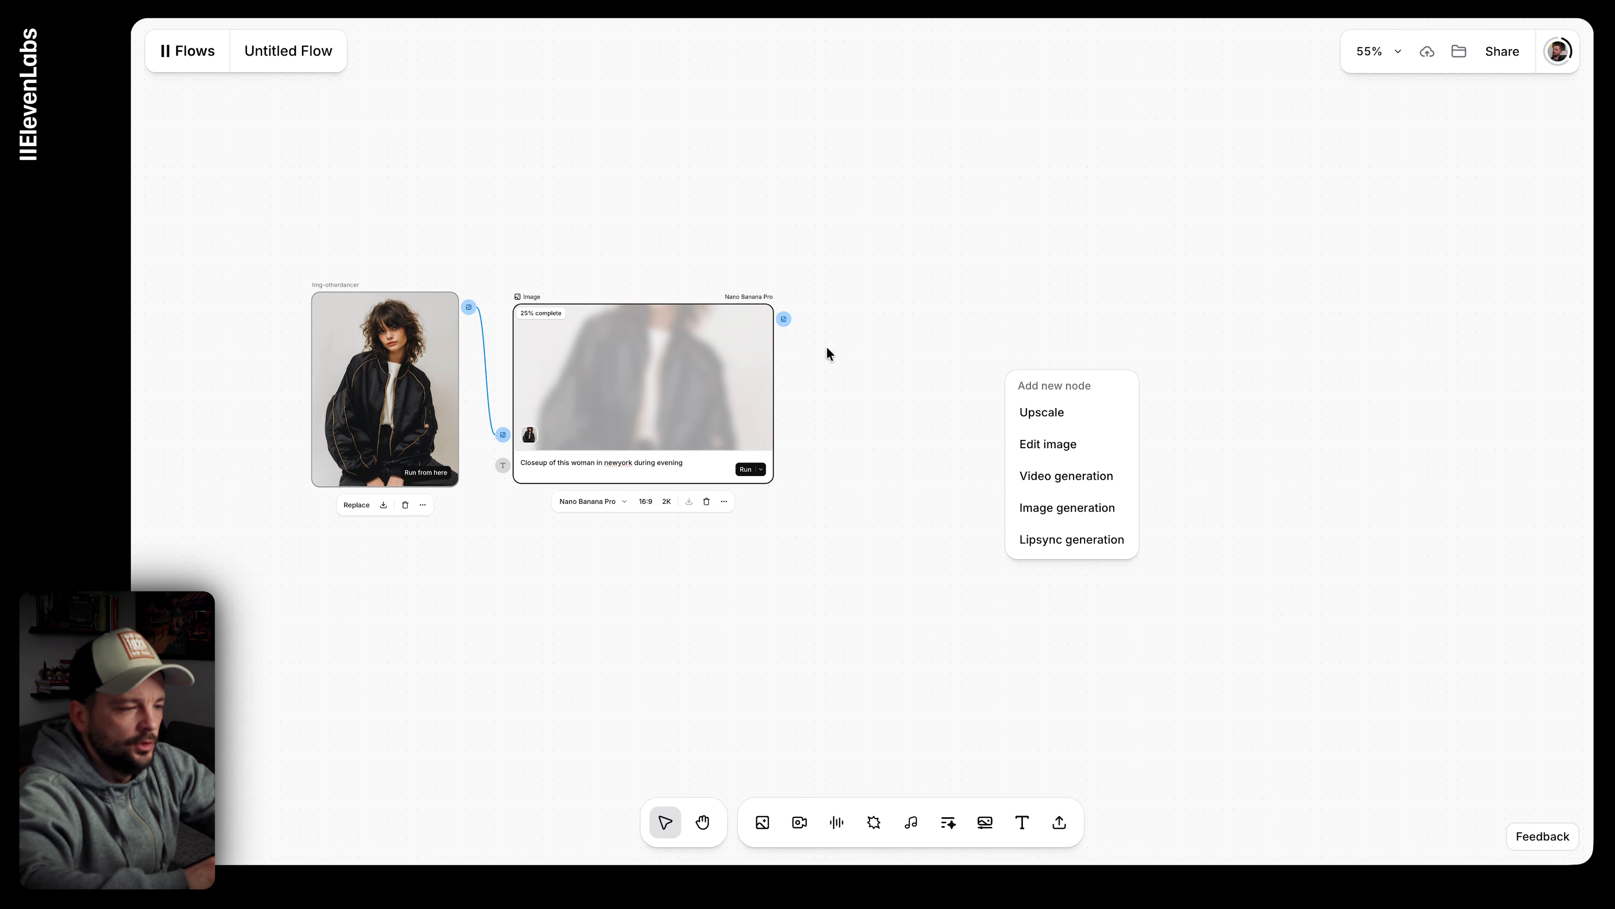
pyautogui.click(1092, 484)
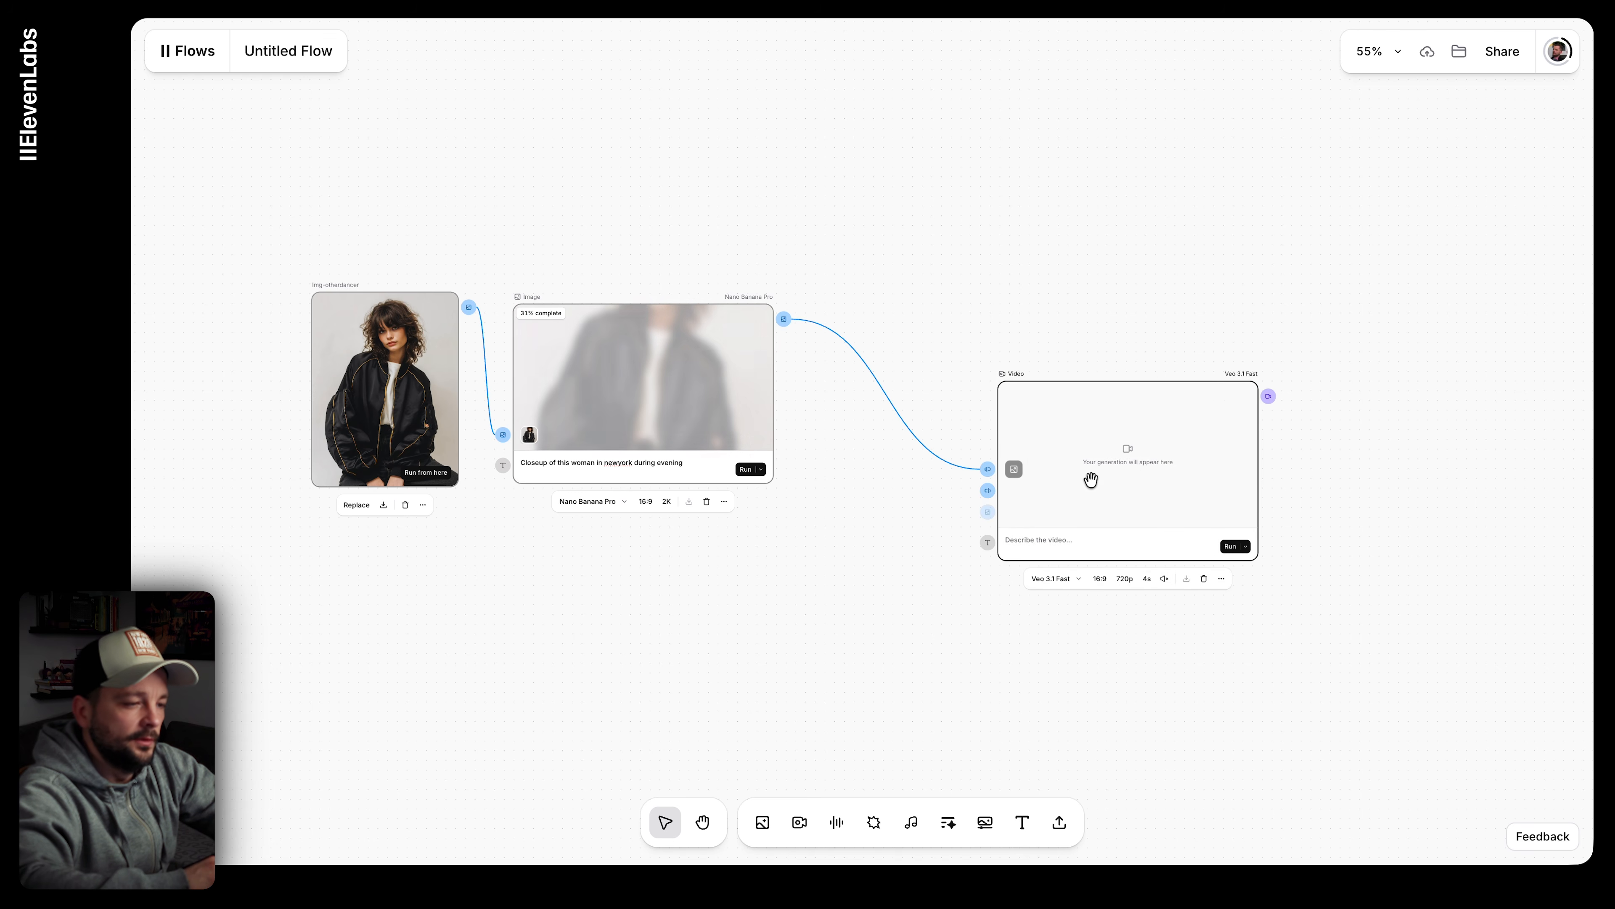
pyautogui.moveTo(1026, 366); pyautogui.dragTo(1023, 363)
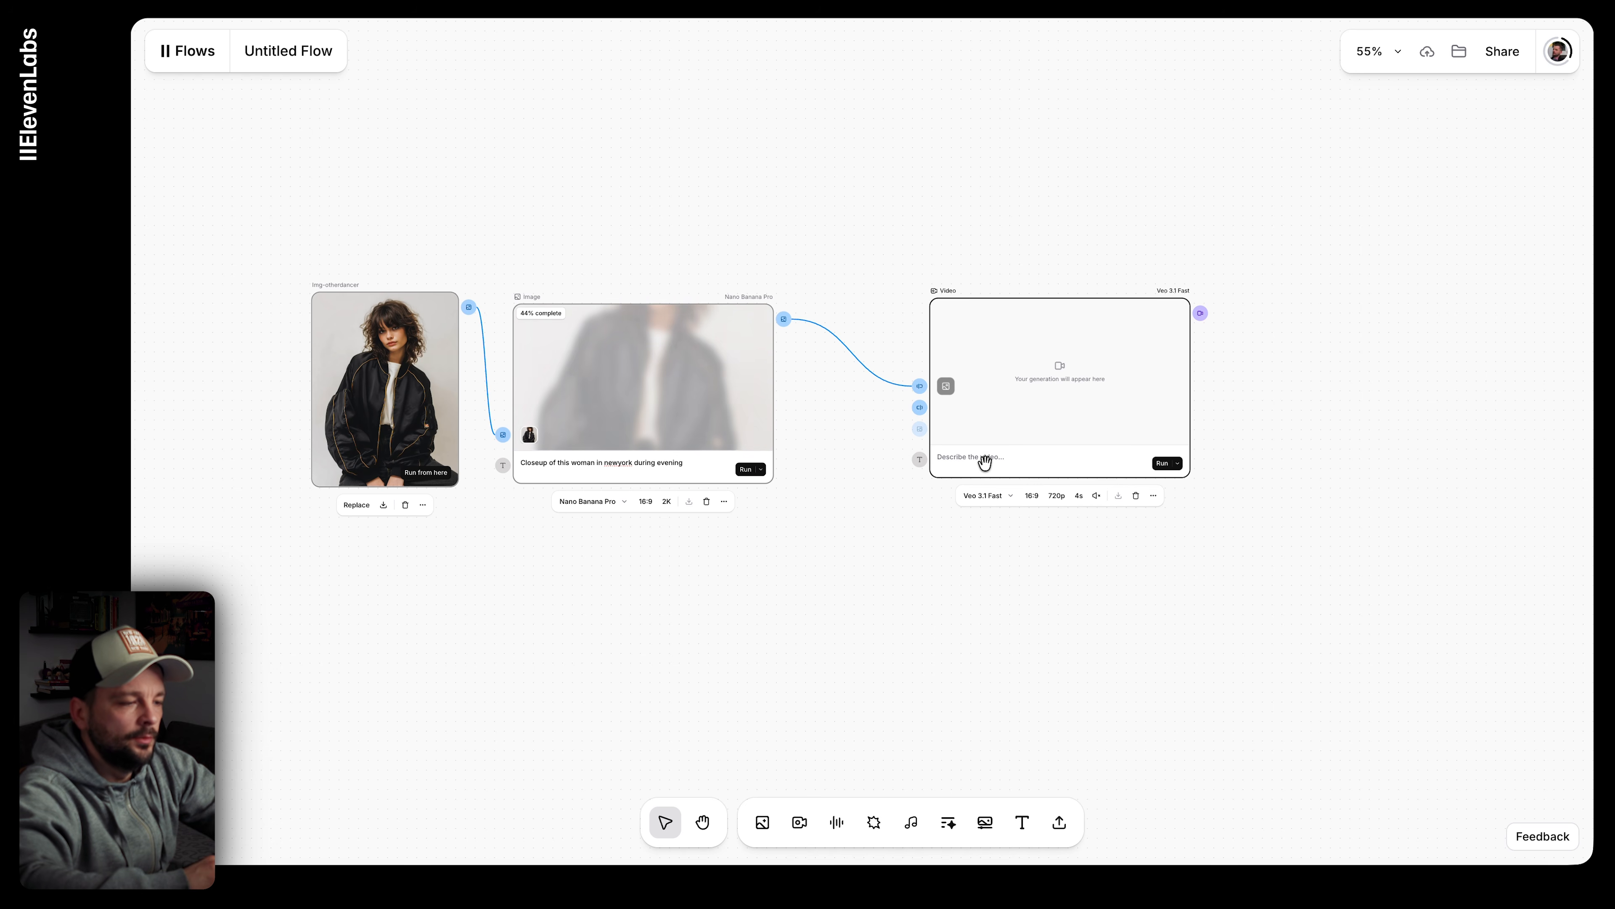
# Step: Enter the video node's prompt "camera orbits around woman while she enjoys what she sees."
pyautogui.click(966, 457)
pyautogui.write('camera ')
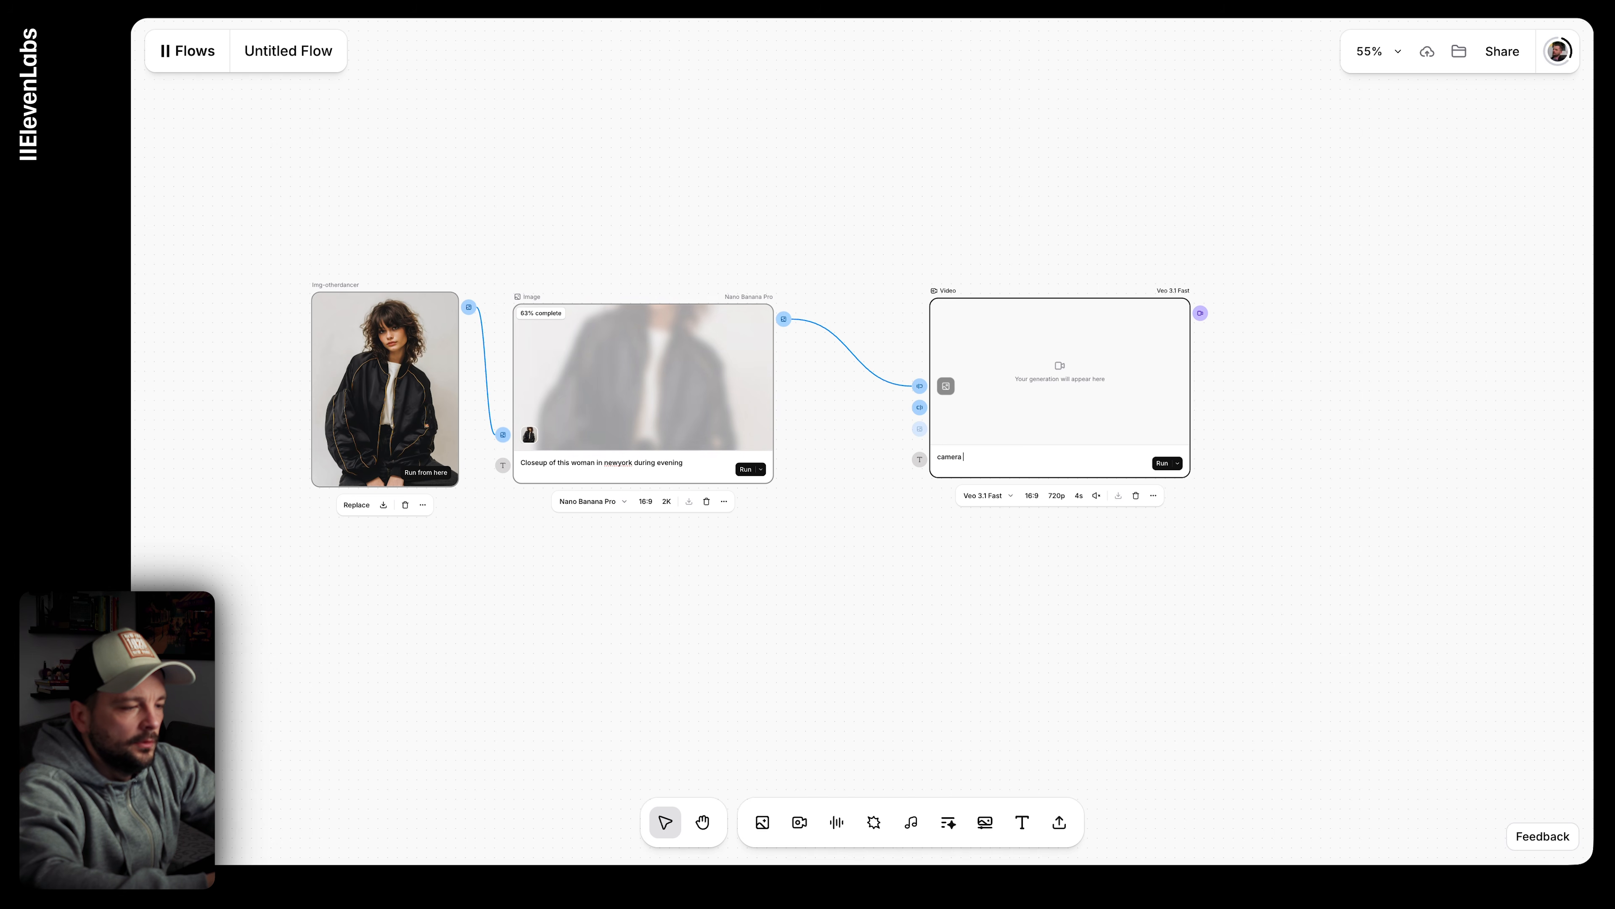
pyautogui.write('orbits around wo')
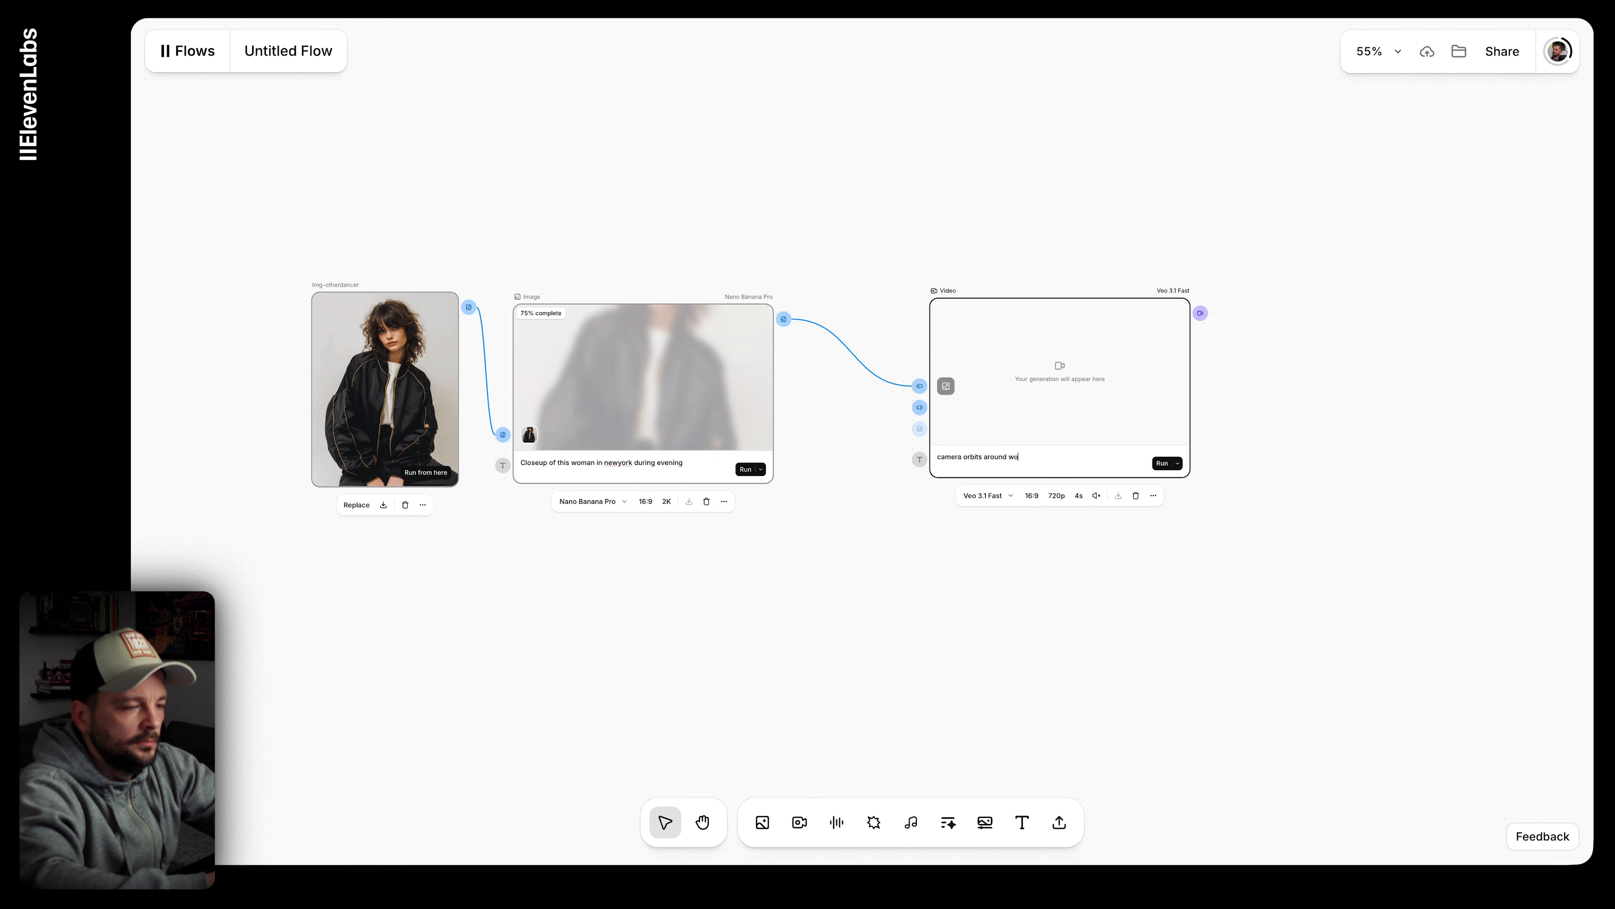
pyautogui.write('man while she enjoys what ')
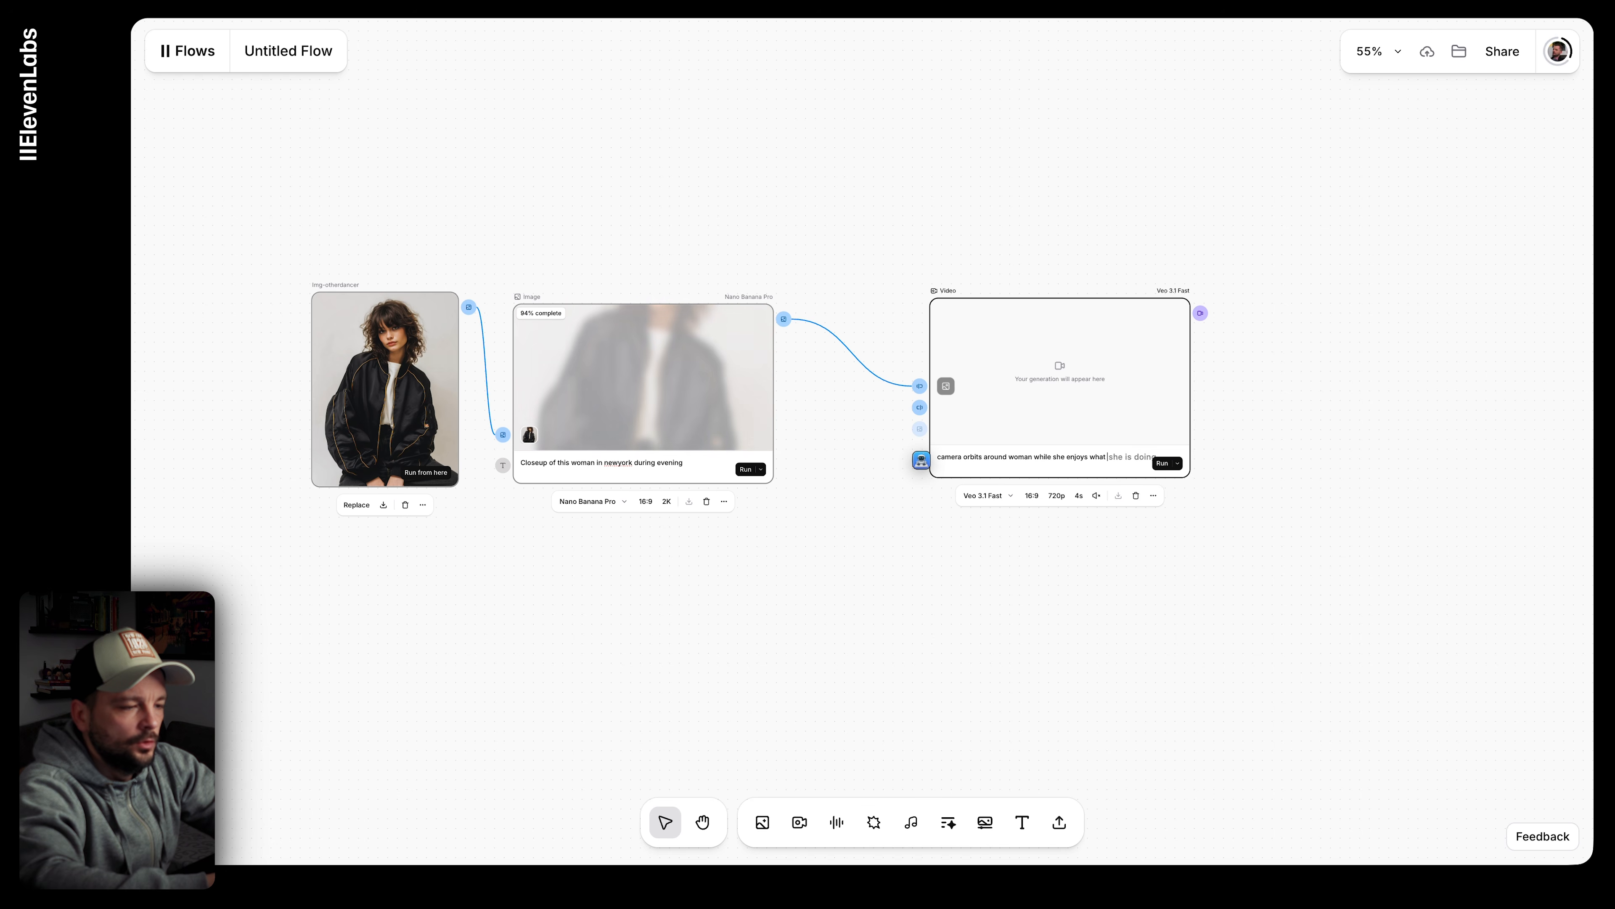
pyautogui.write('she sees.')
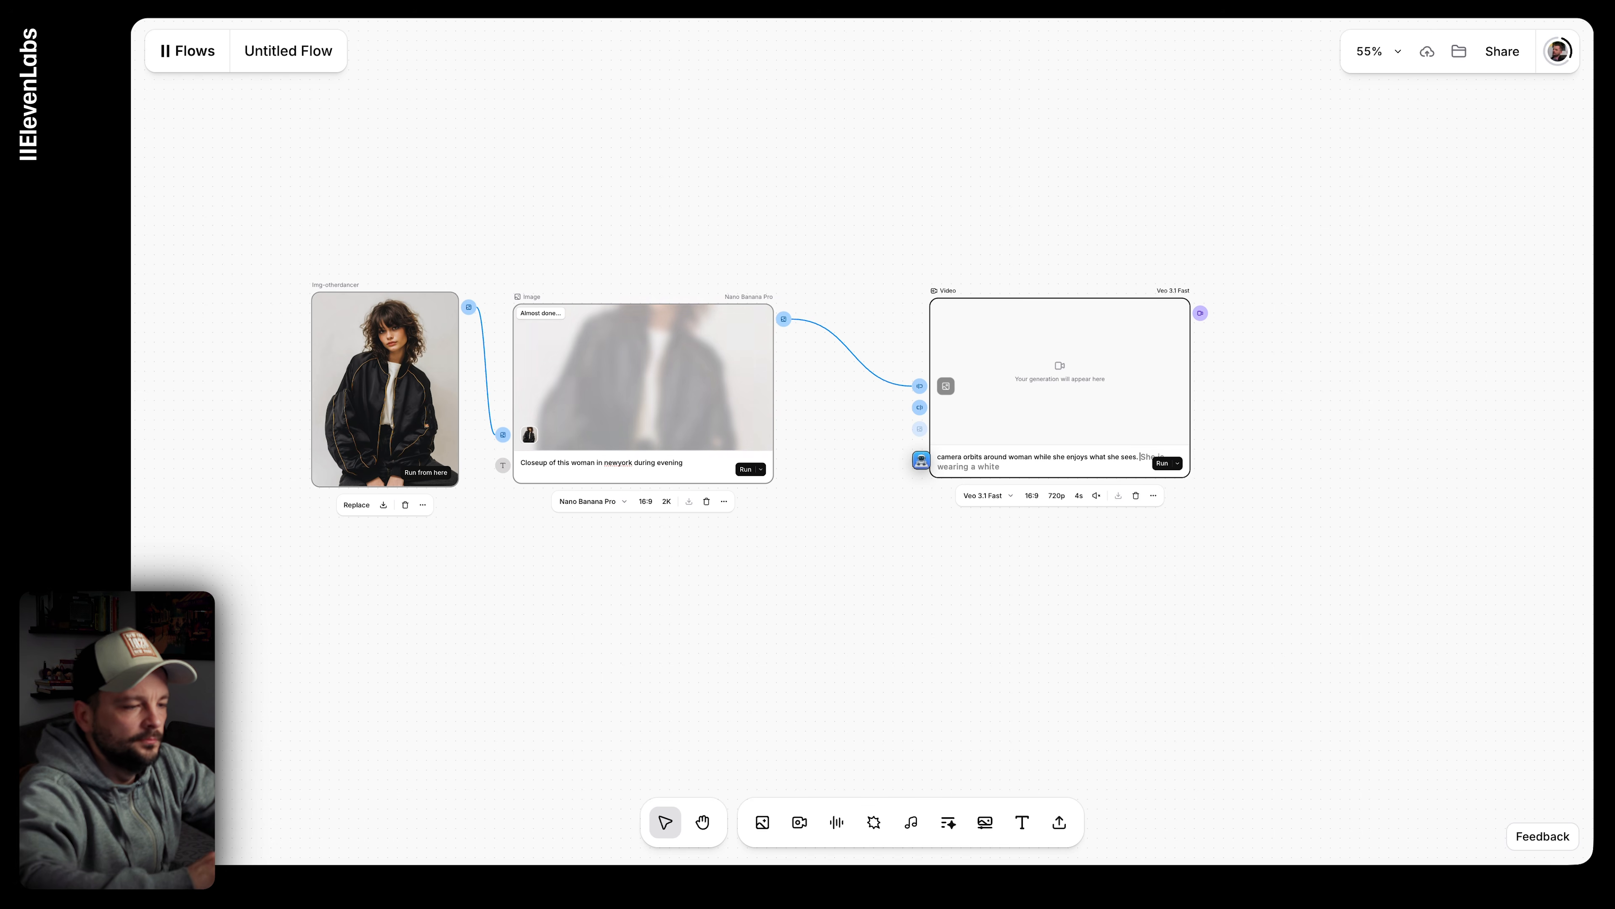
pyautogui.click(1230, 614)
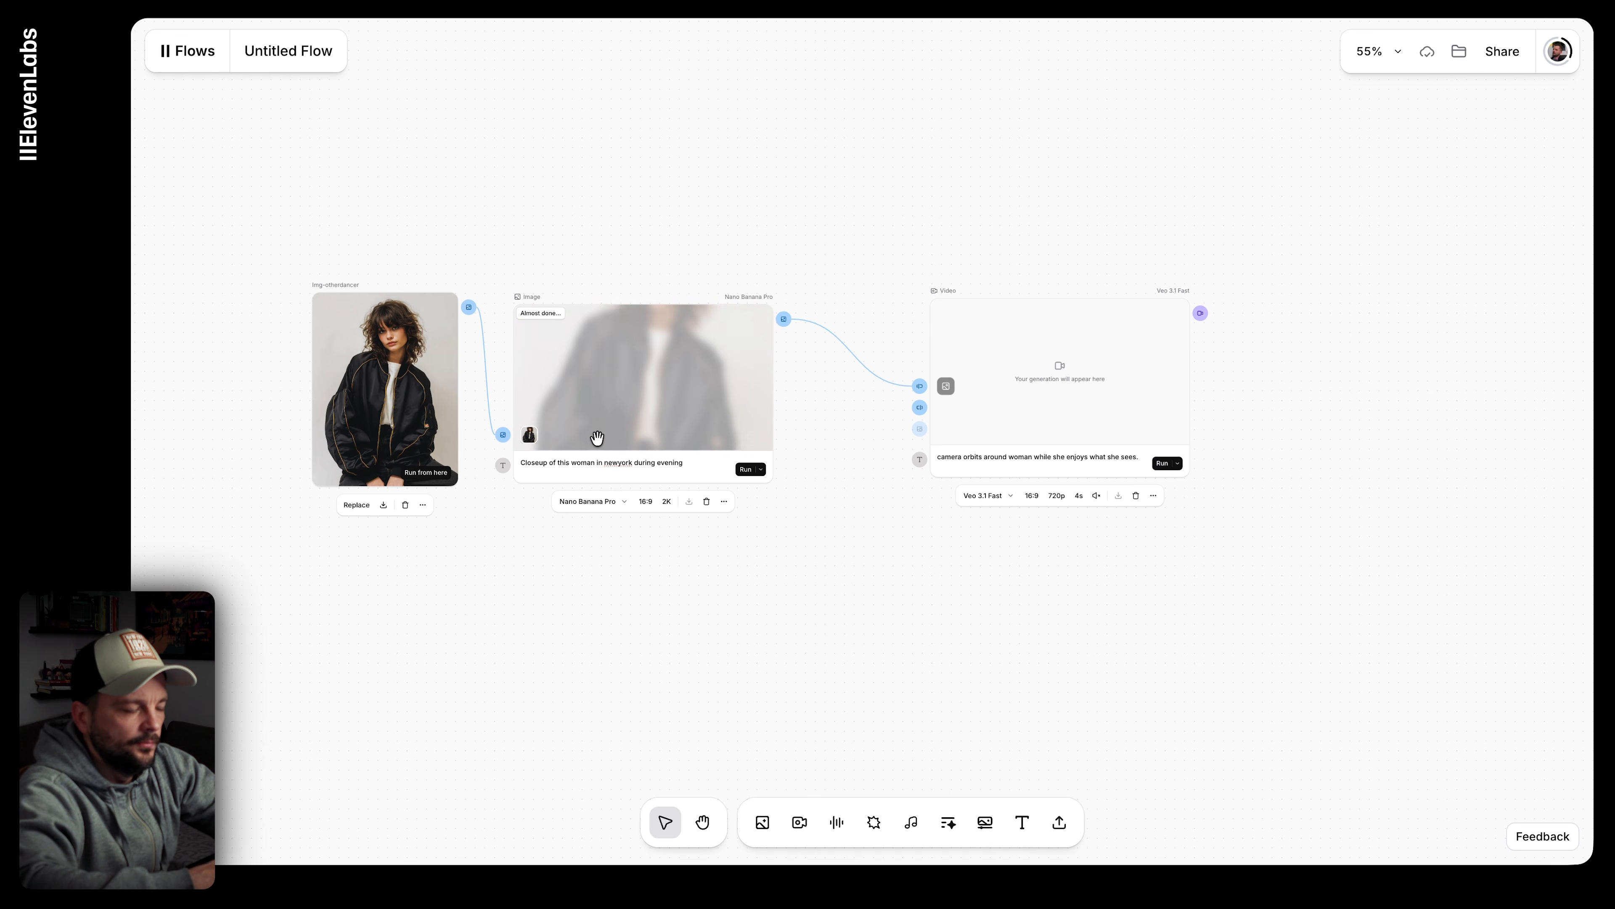
# Step: Move the video node closer to the image node, keeping the nodes in one row
pyautogui.moveTo(1062, 408); pyautogui.dragTo(978, 408)
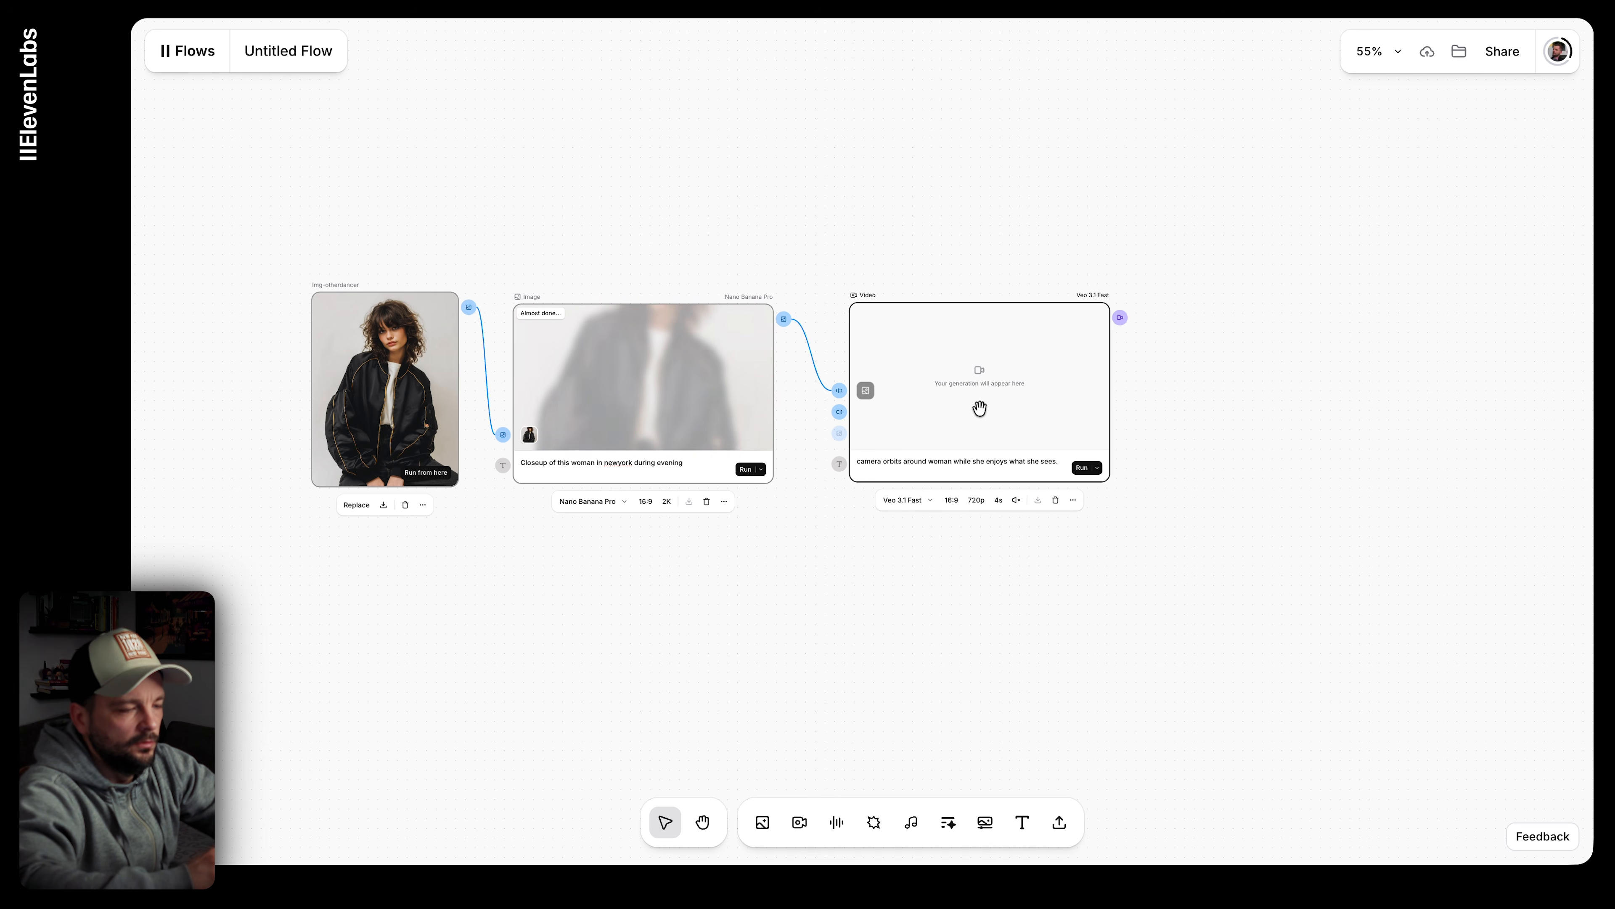
pyautogui.hscroll(-4, 980, 410)
pyautogui.hscroll(1, 980, 409)
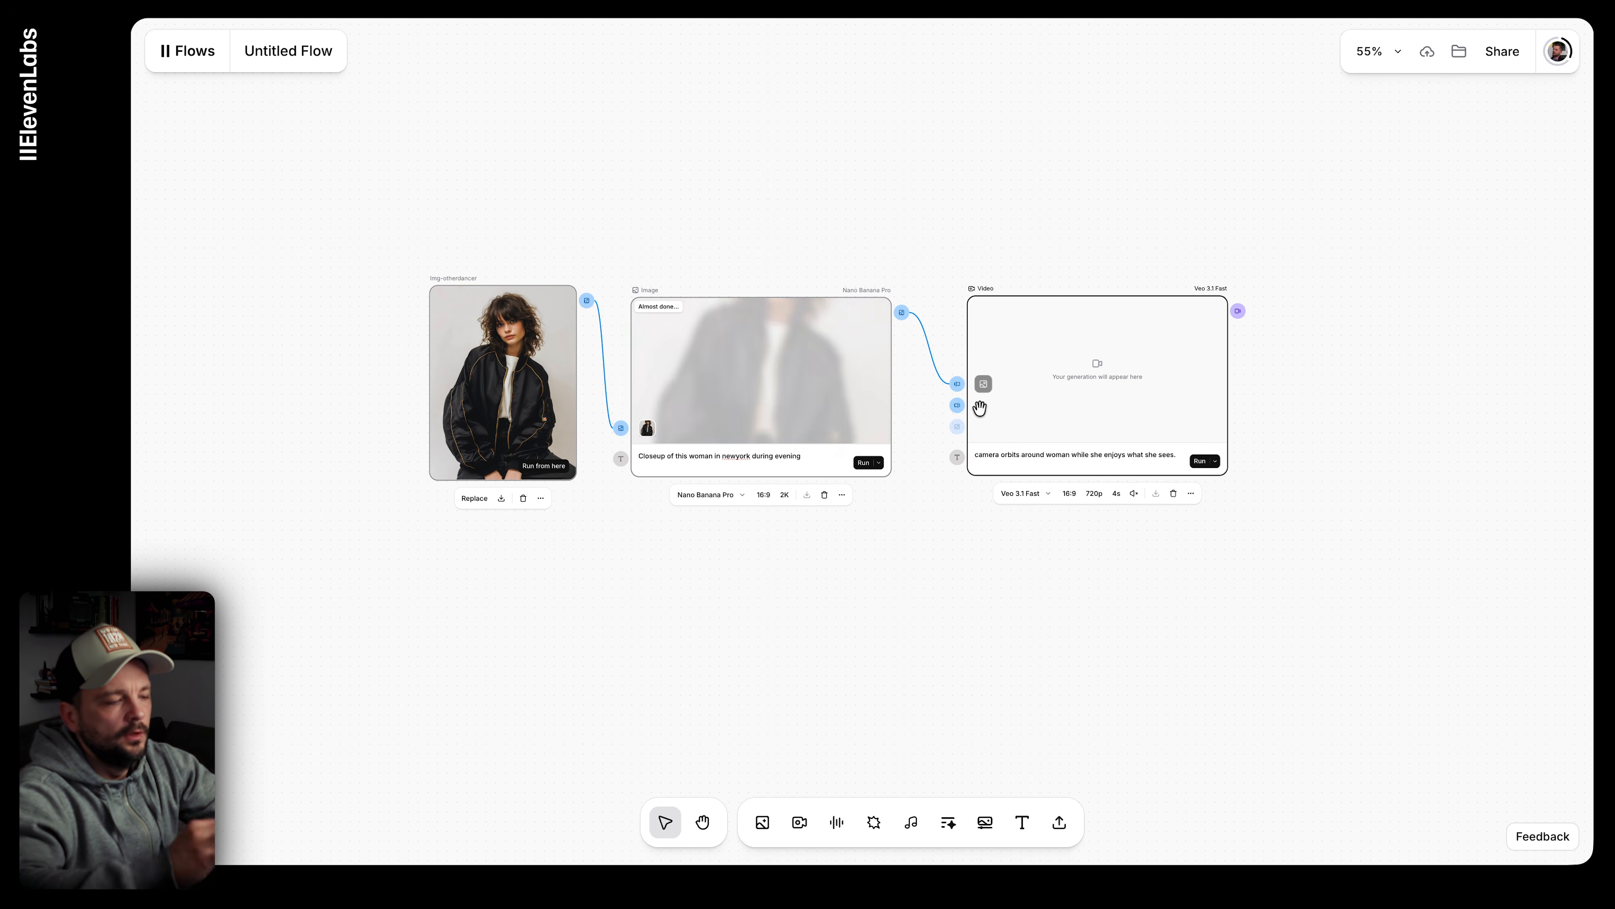
# Step: Set the video node's model to Seedance 2.0 Fast
pyautogui.scroll(-5, 979, 408)
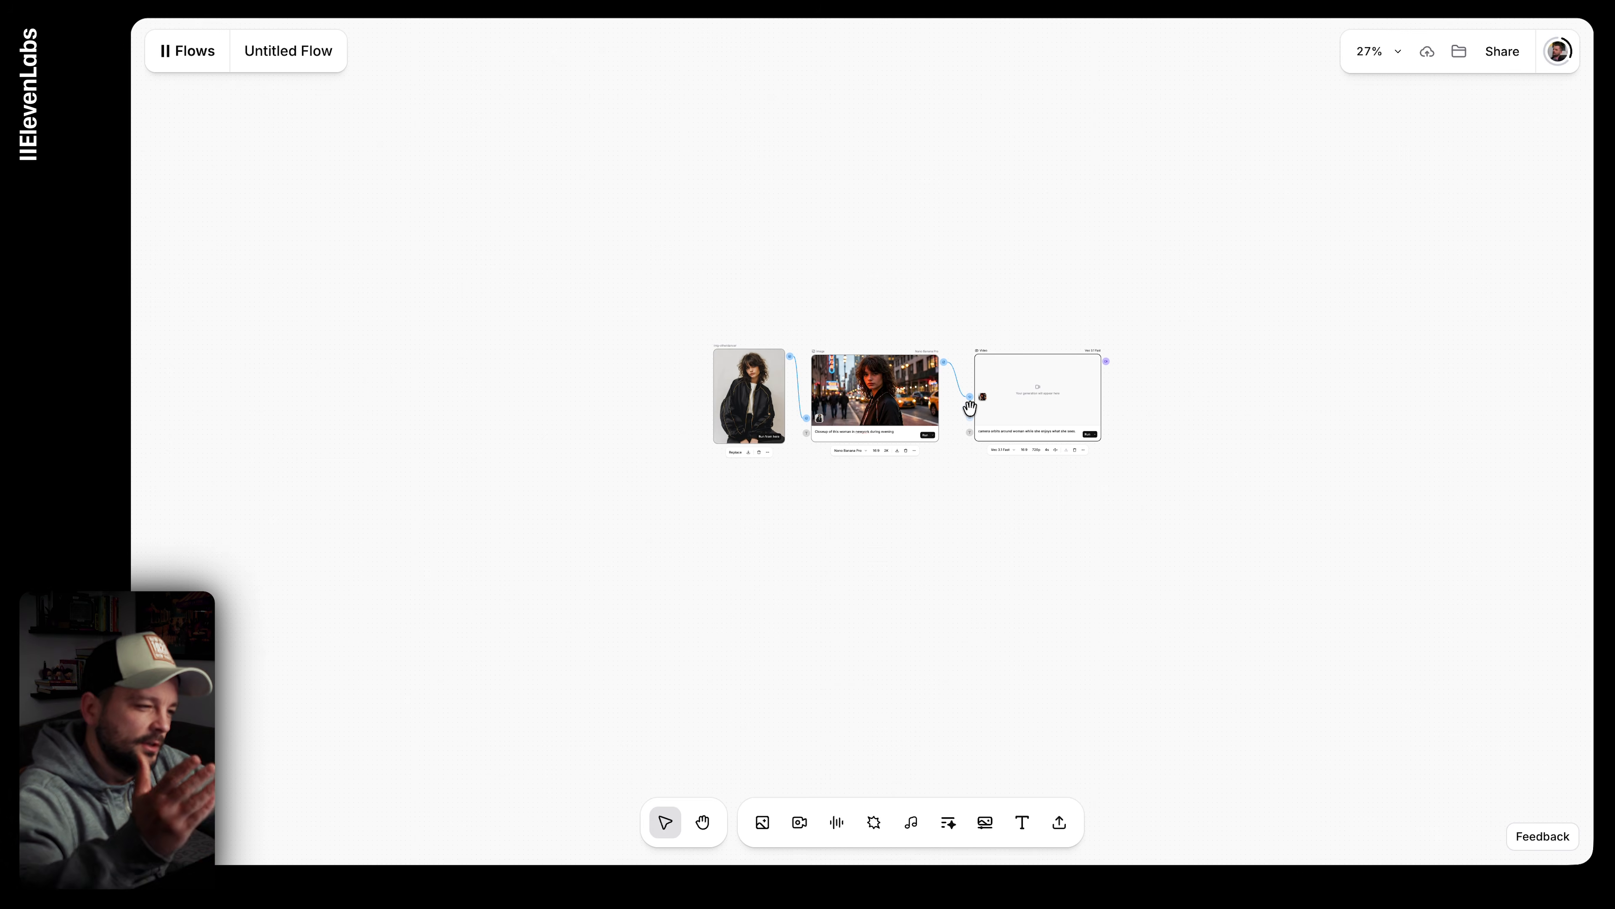
pyautogui.scroll(10, 969, 407)
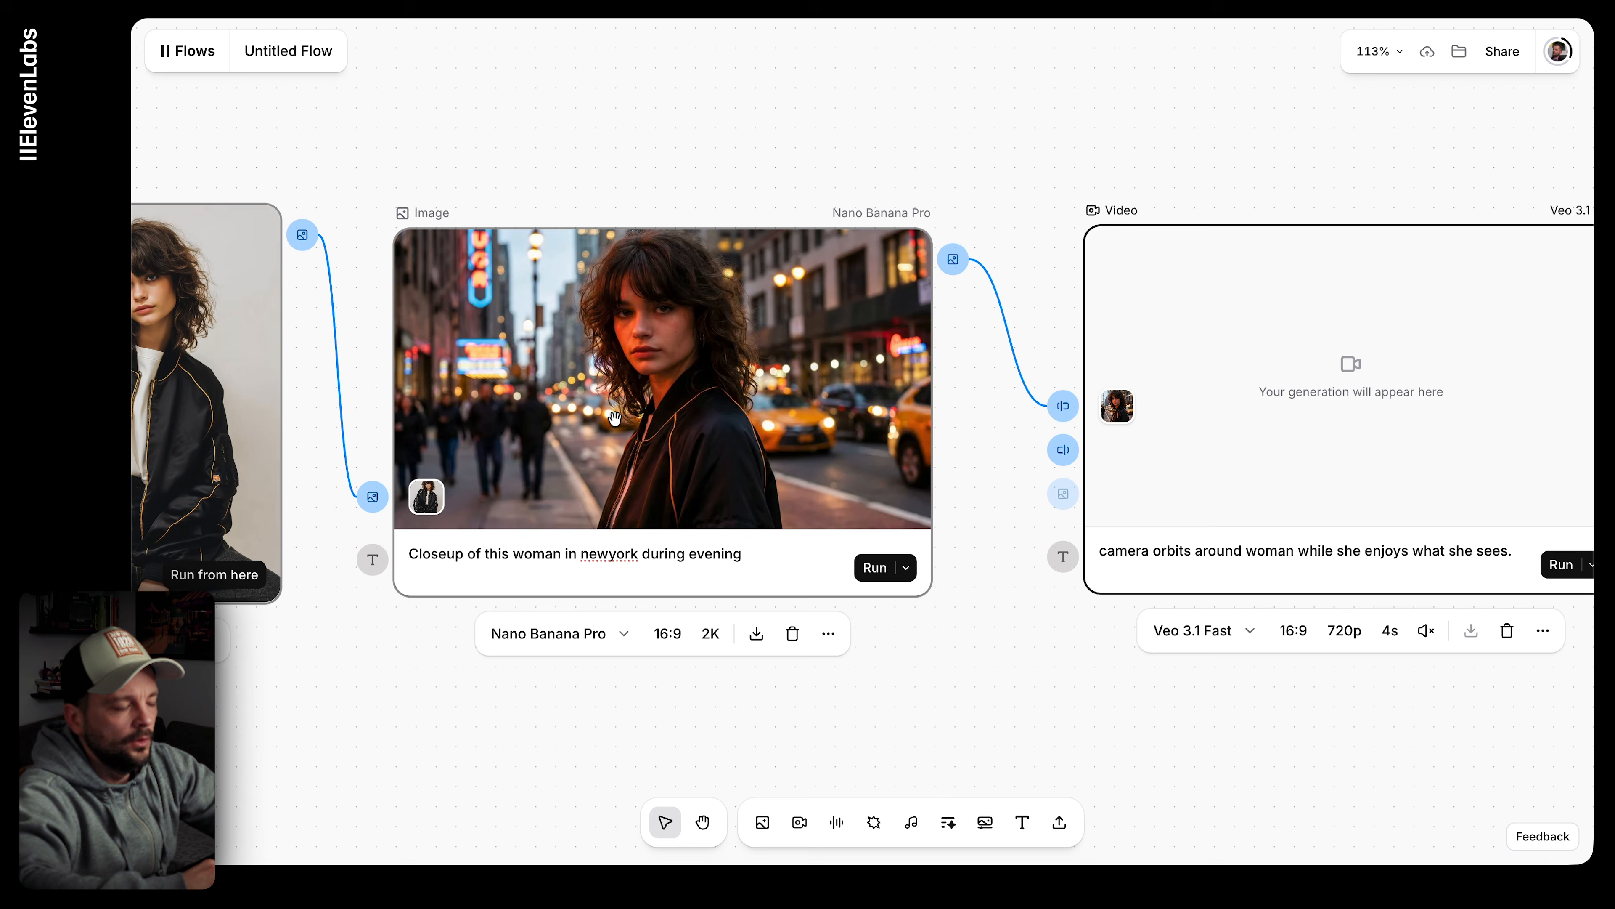
pyautogui.hscroll(5, 783, 486)
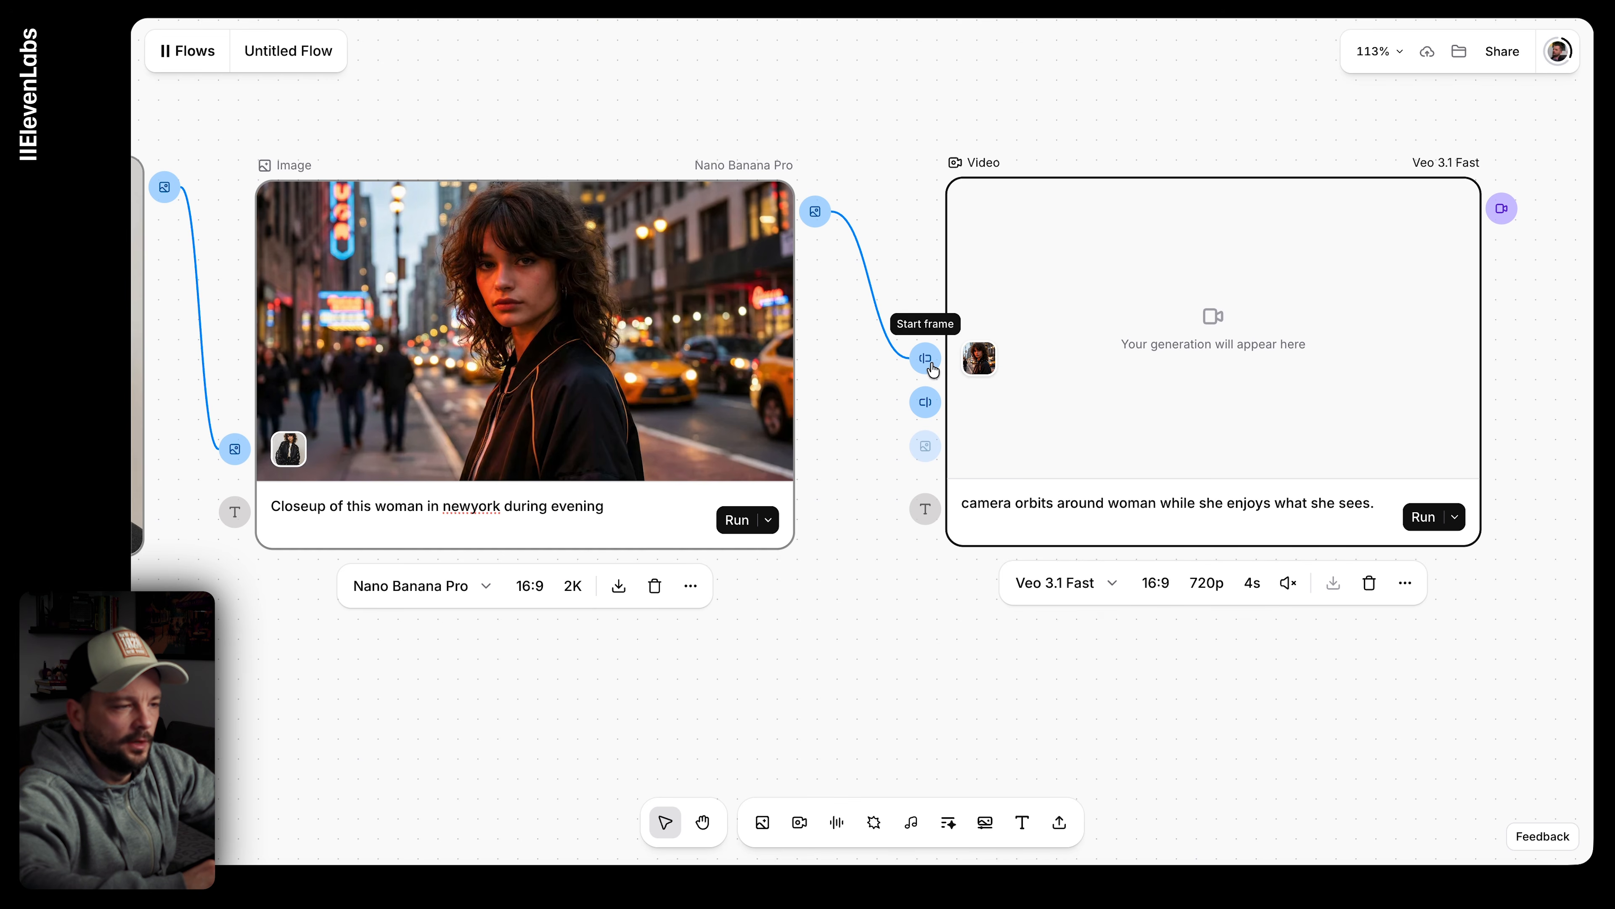
pyautogui.click(1091, 596)
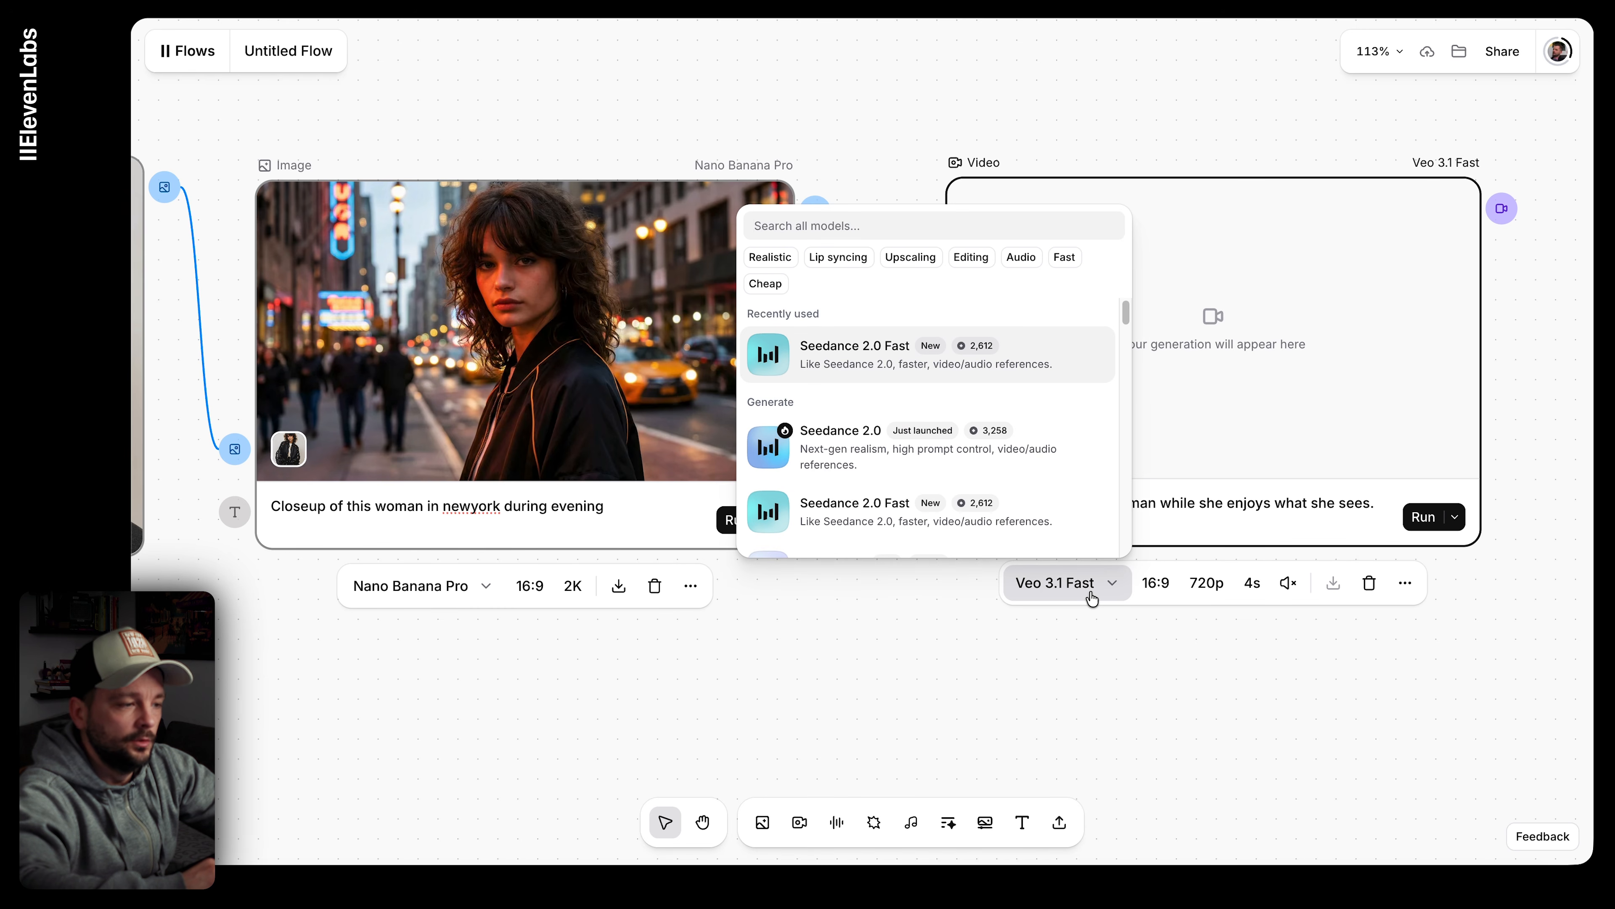
pyautogui.click(876, 364)
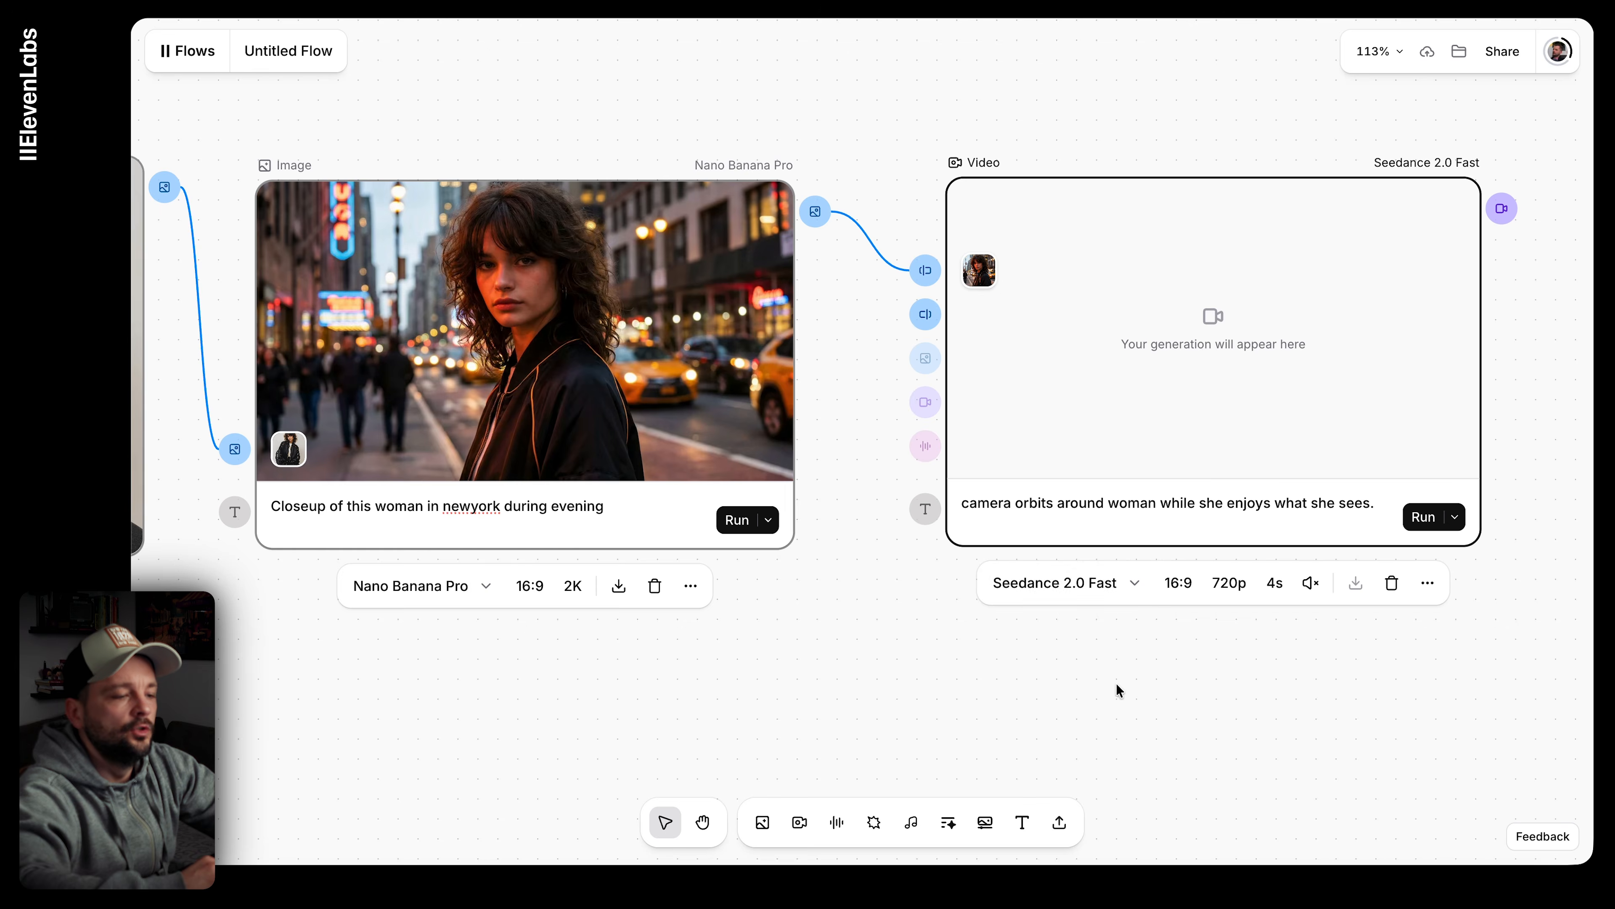
# Step: Set the Seedance video node's duration to 6s and run its generation
pyautogui.scroll(-1, 1124, 689)
pyautogui.scroll(-5, 1126, 696)
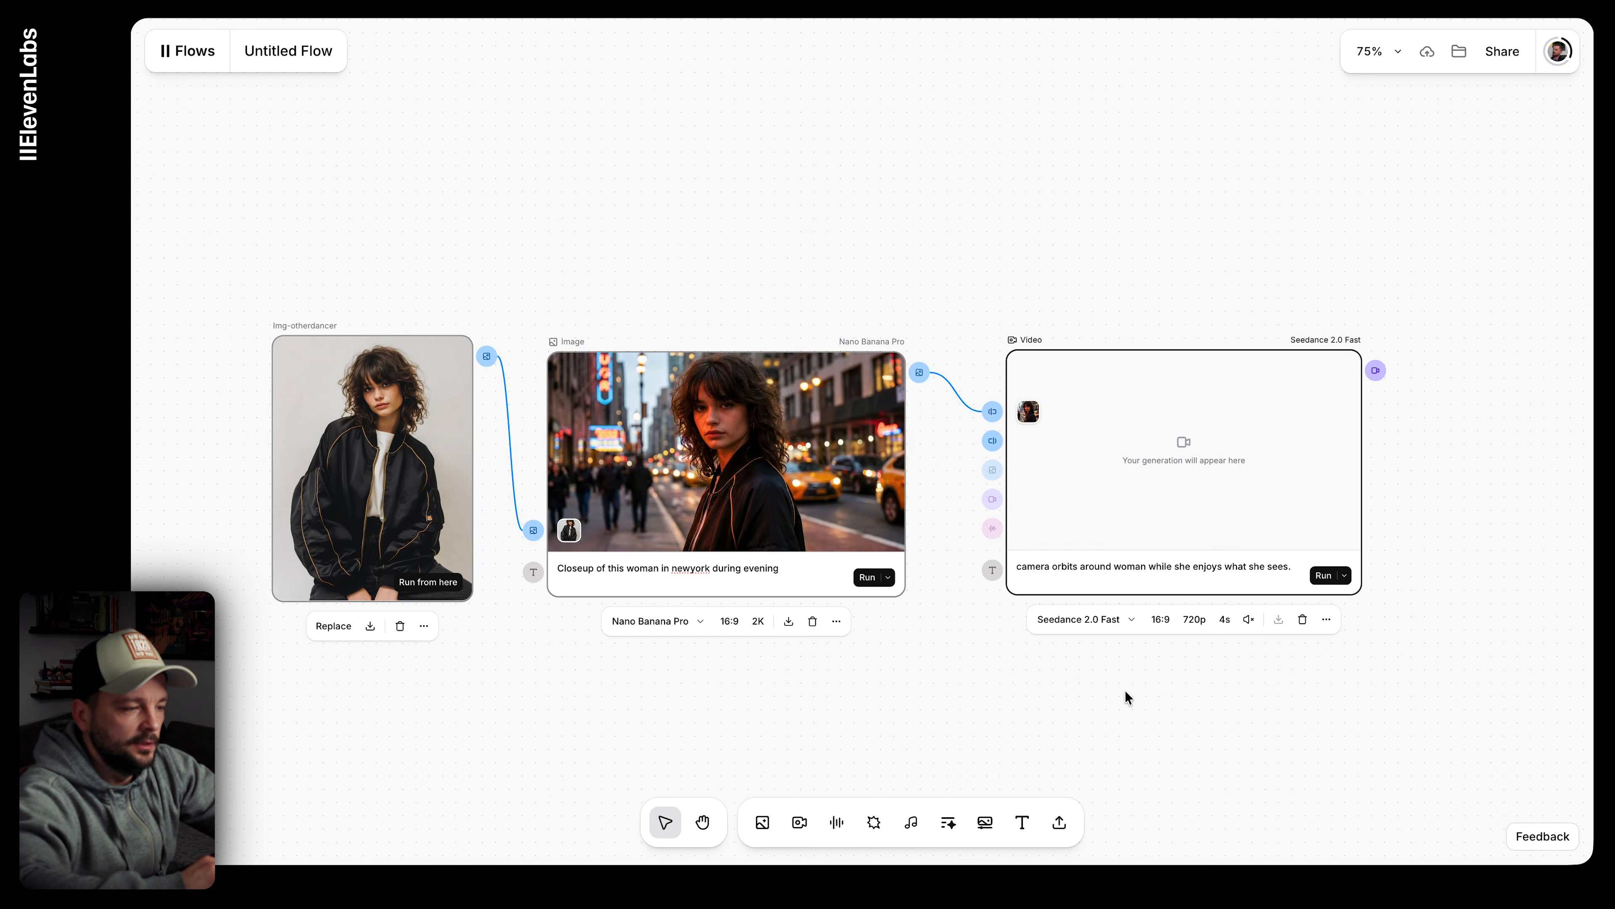
pyautogui.click(1224, 619)
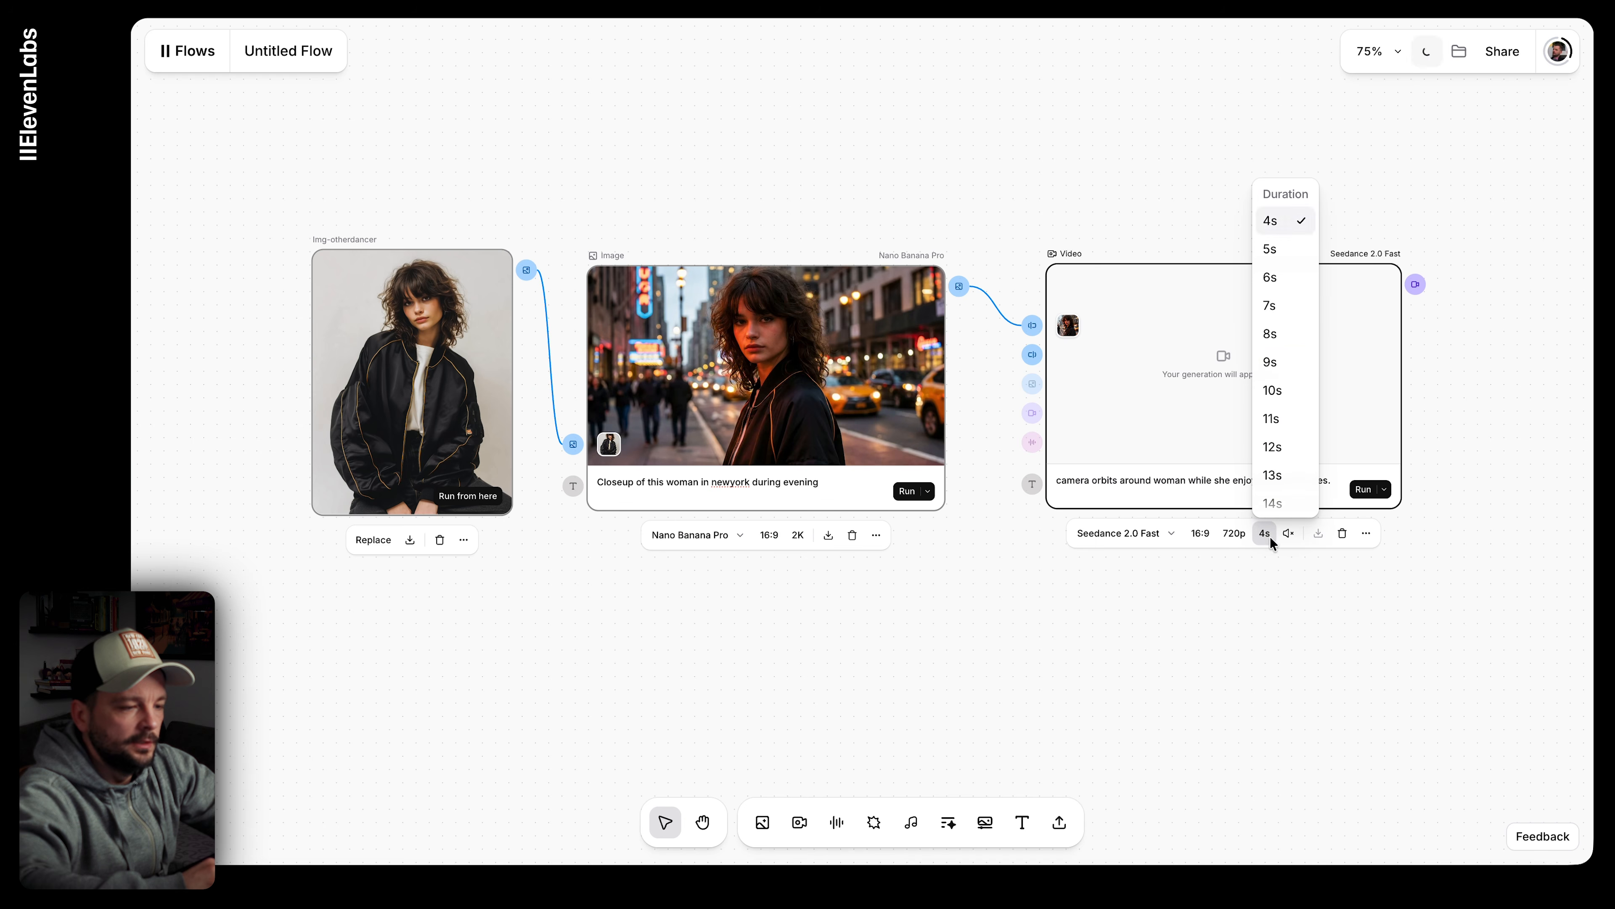
pyautogui.click(1279, 341)
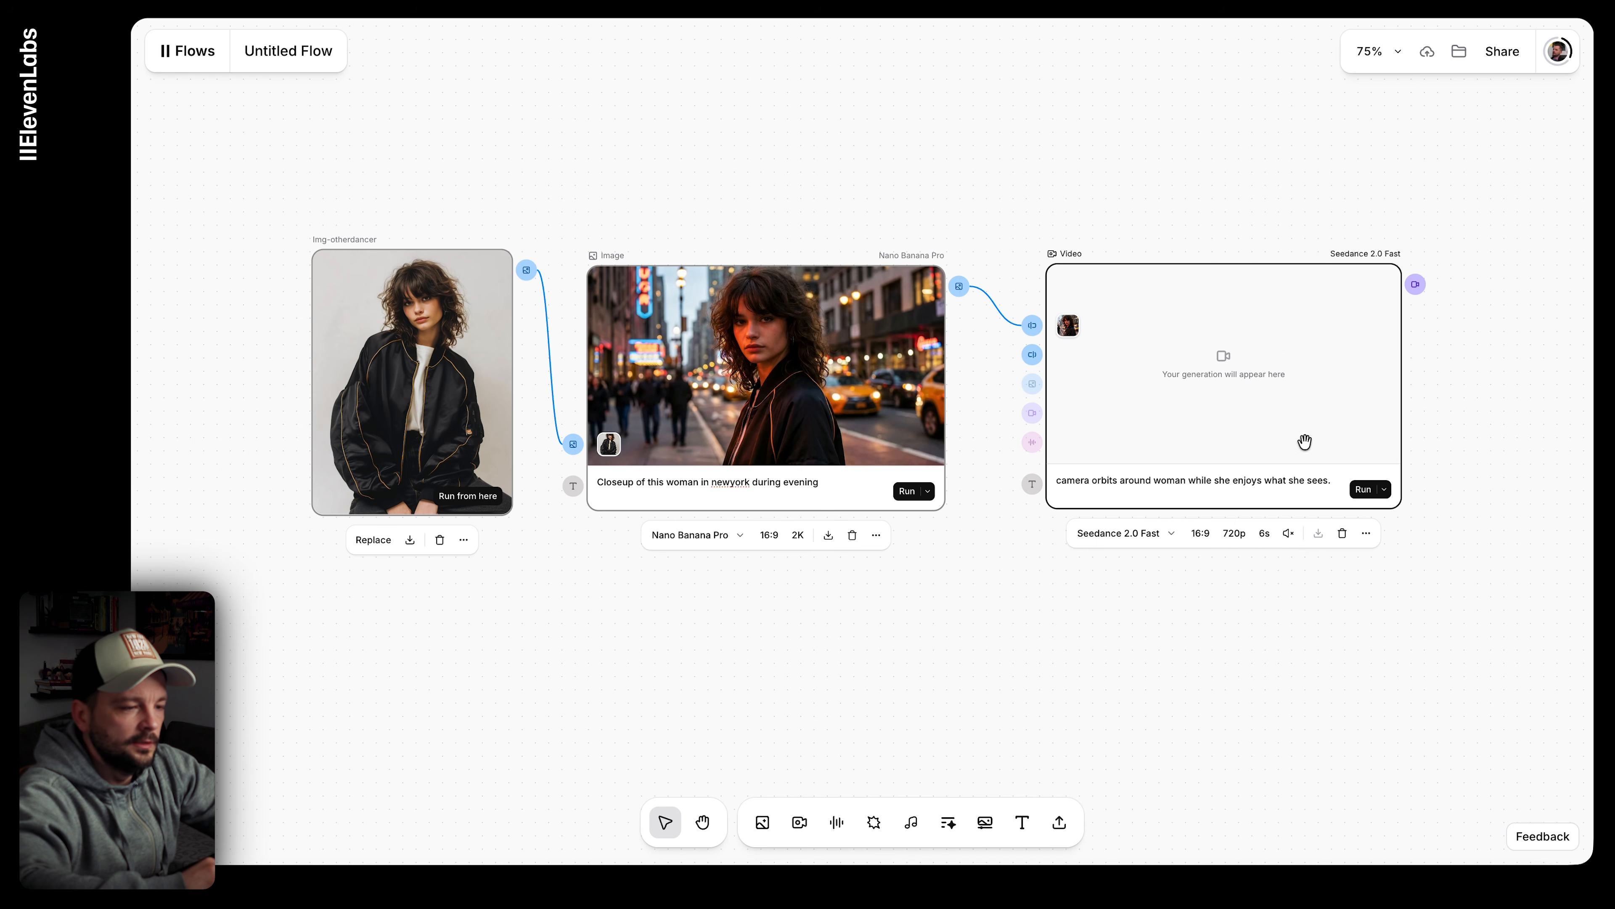
pyautogui.click(1363, 489)
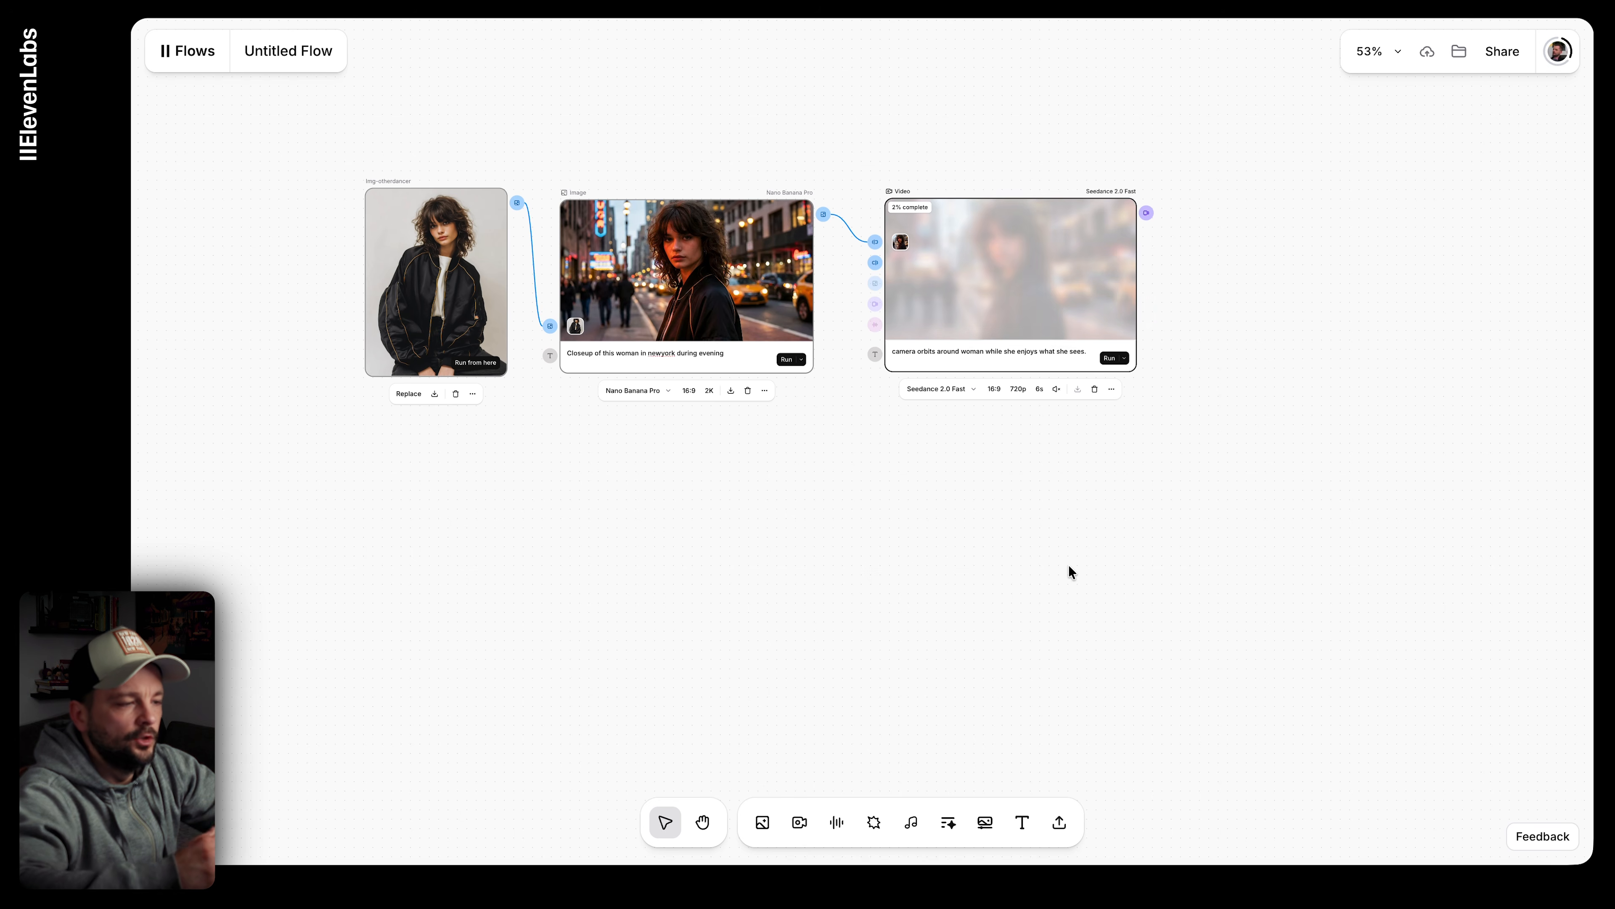
# Step: Add a second video generation node from the image node's output, place it below the first video node, and set its model to Kling 3.0
pyautogui.moveTo(823, 214); pyautogui.dragTo(901, 534)
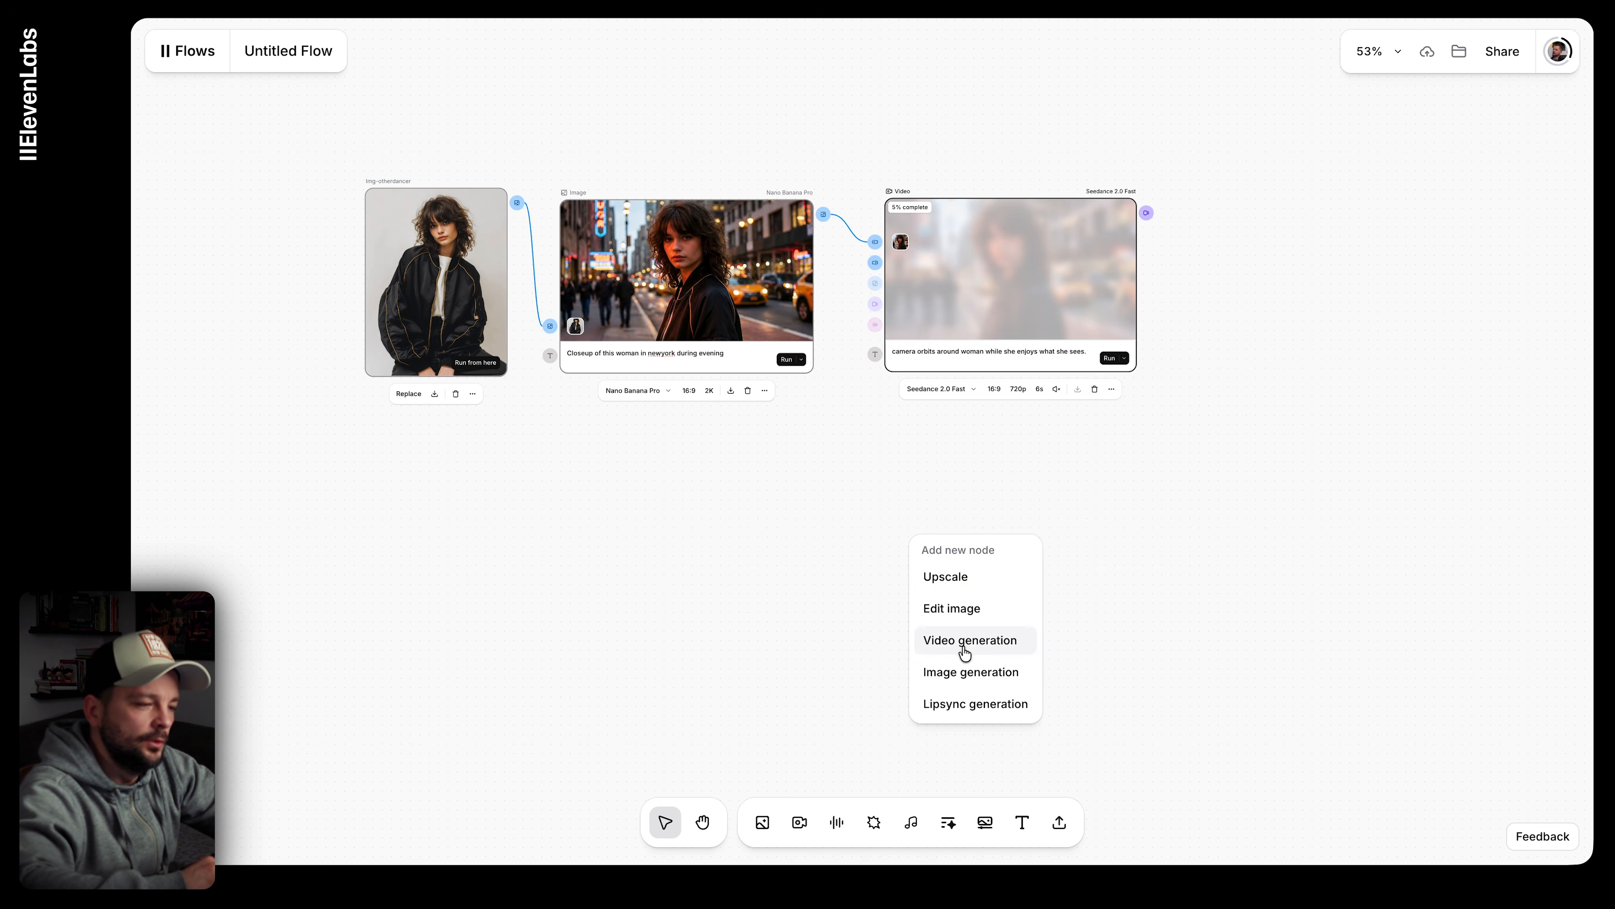
pyautogui.click(963, 641)
pyautogui.scroll(1, 959, 718)
pyautogui.scroll(2, 958, 767)
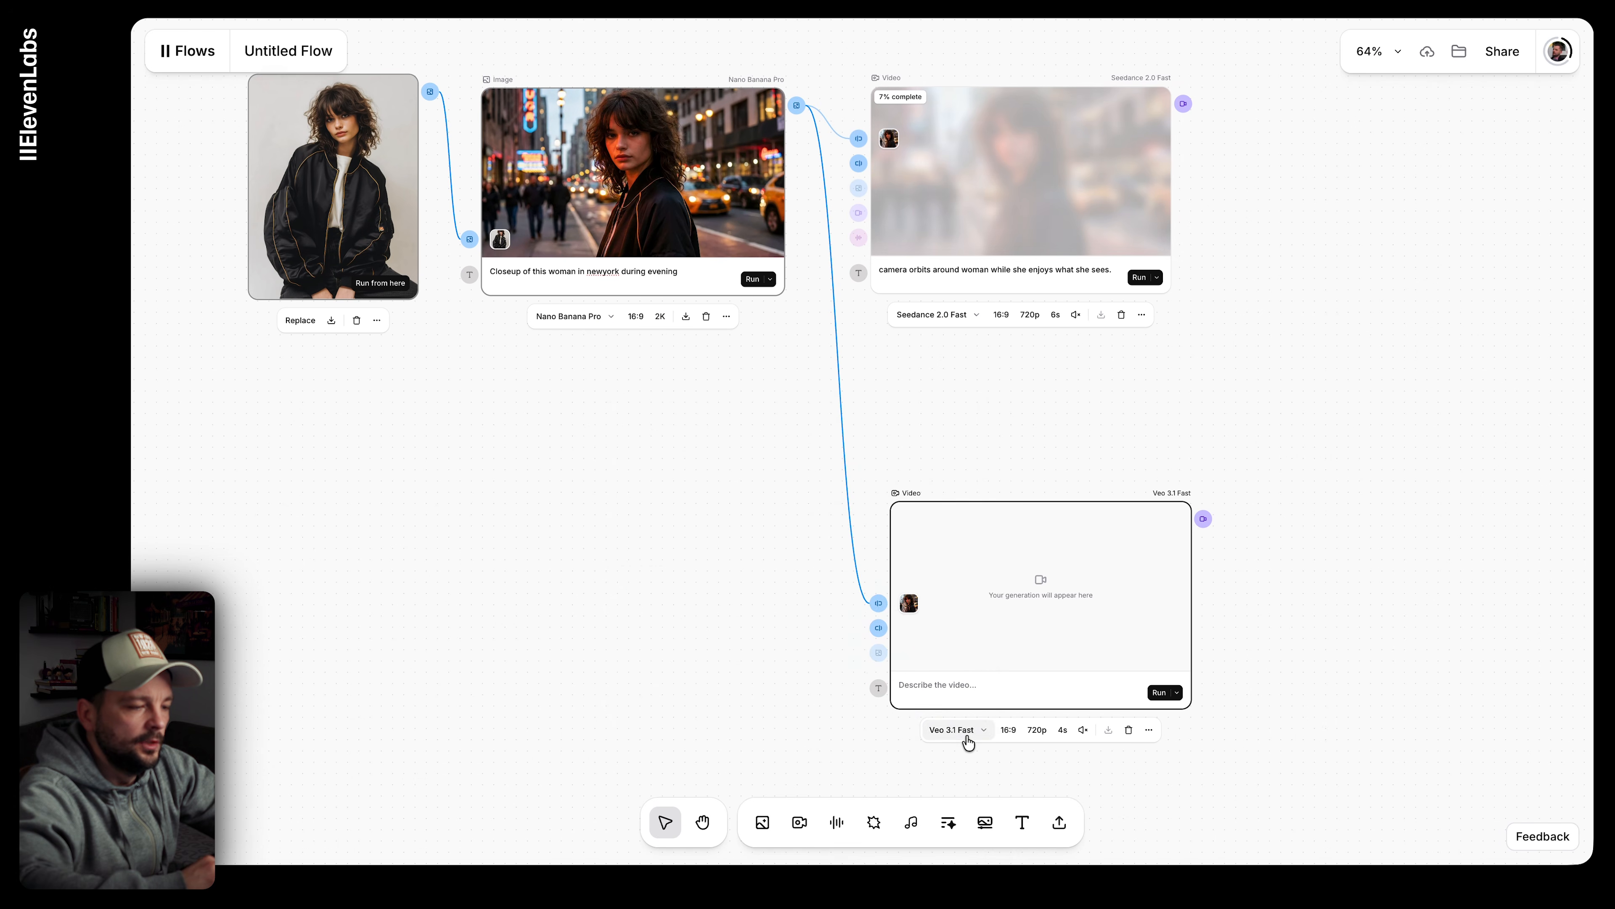
pyautogui.click(957, 732)
pyautogui.click(735, 668)
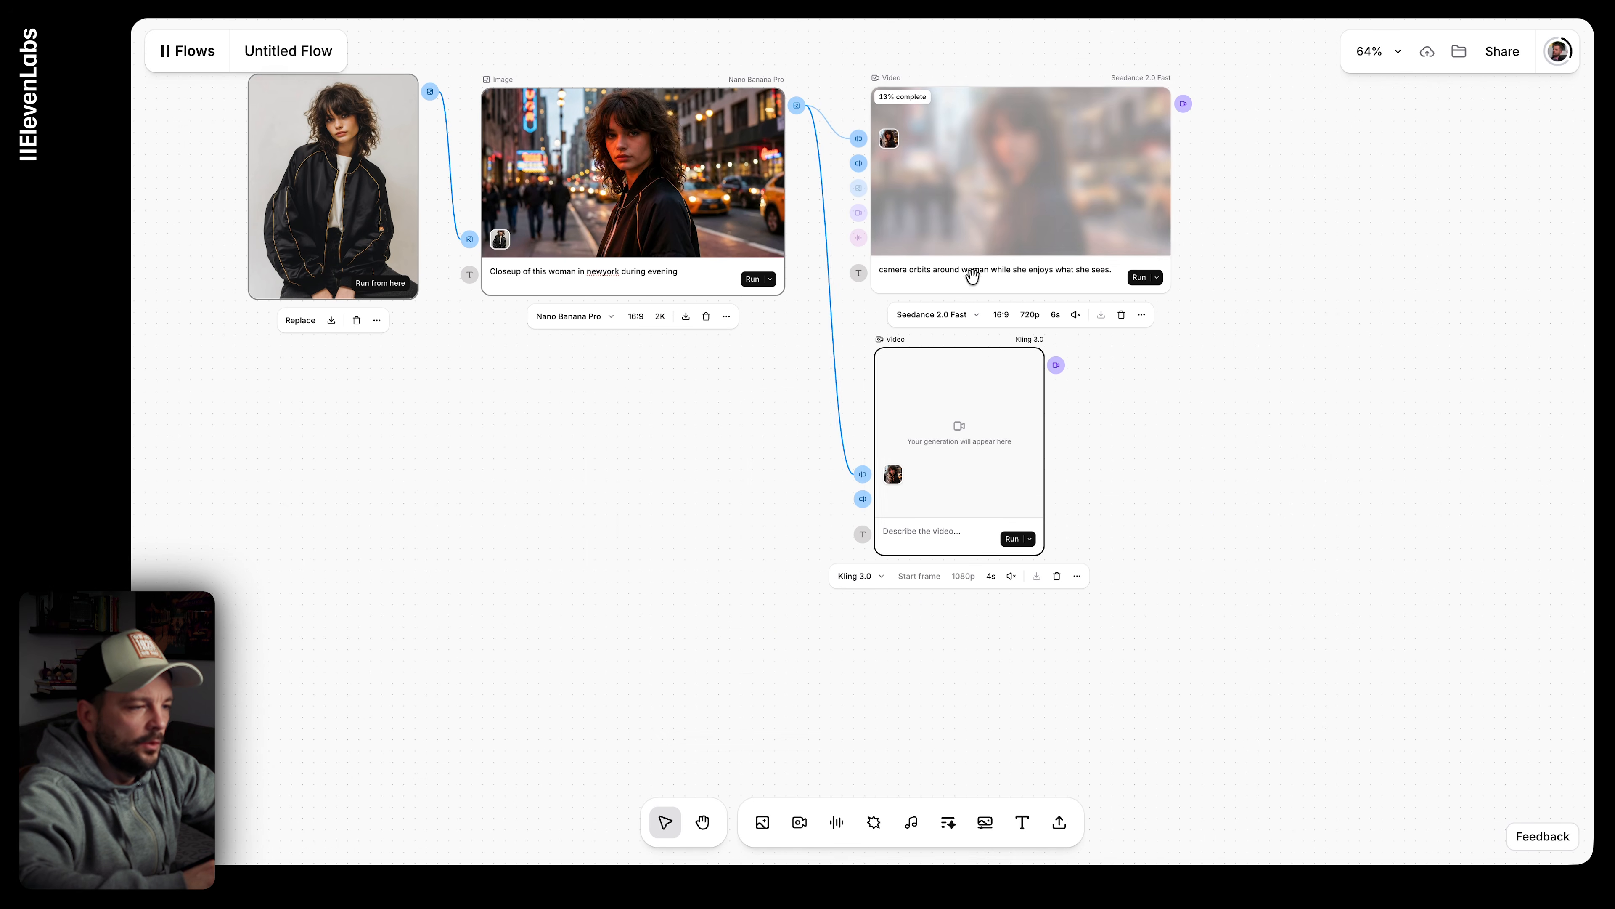
# Step: Copy the Seedance node's full prompt into the Kling 3.0 video node
pyautogui.tripleClick(974, 269)
pyautogui.hotkey('ctrl', 'c')
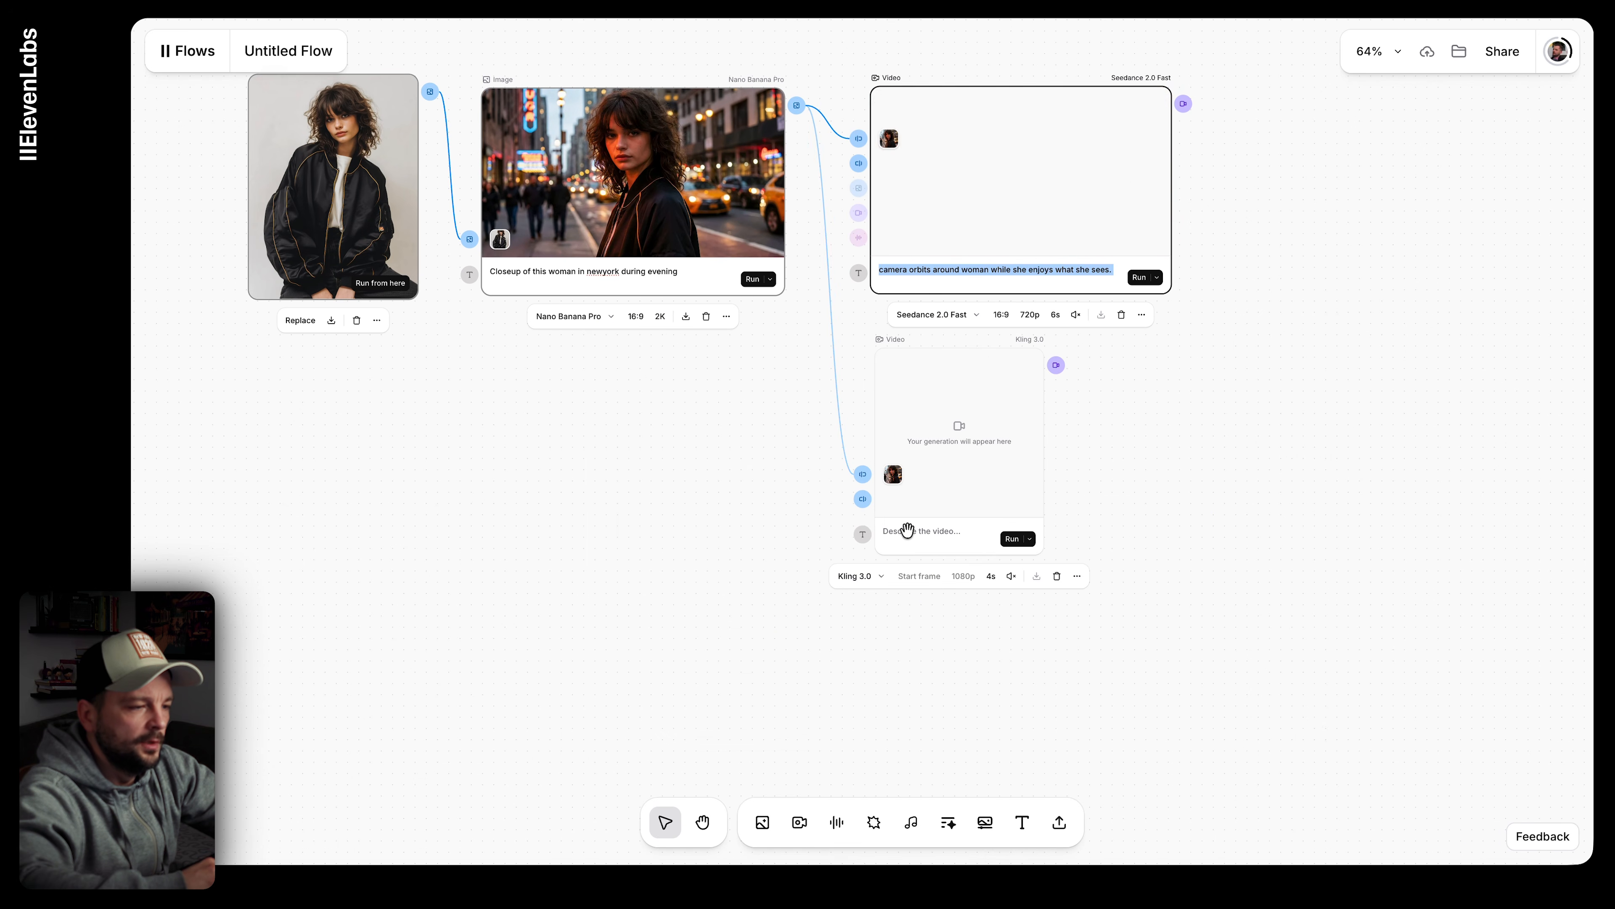
pyautogui.click(904, 529)
pyautogui.hotkey('ctrl', 'v')
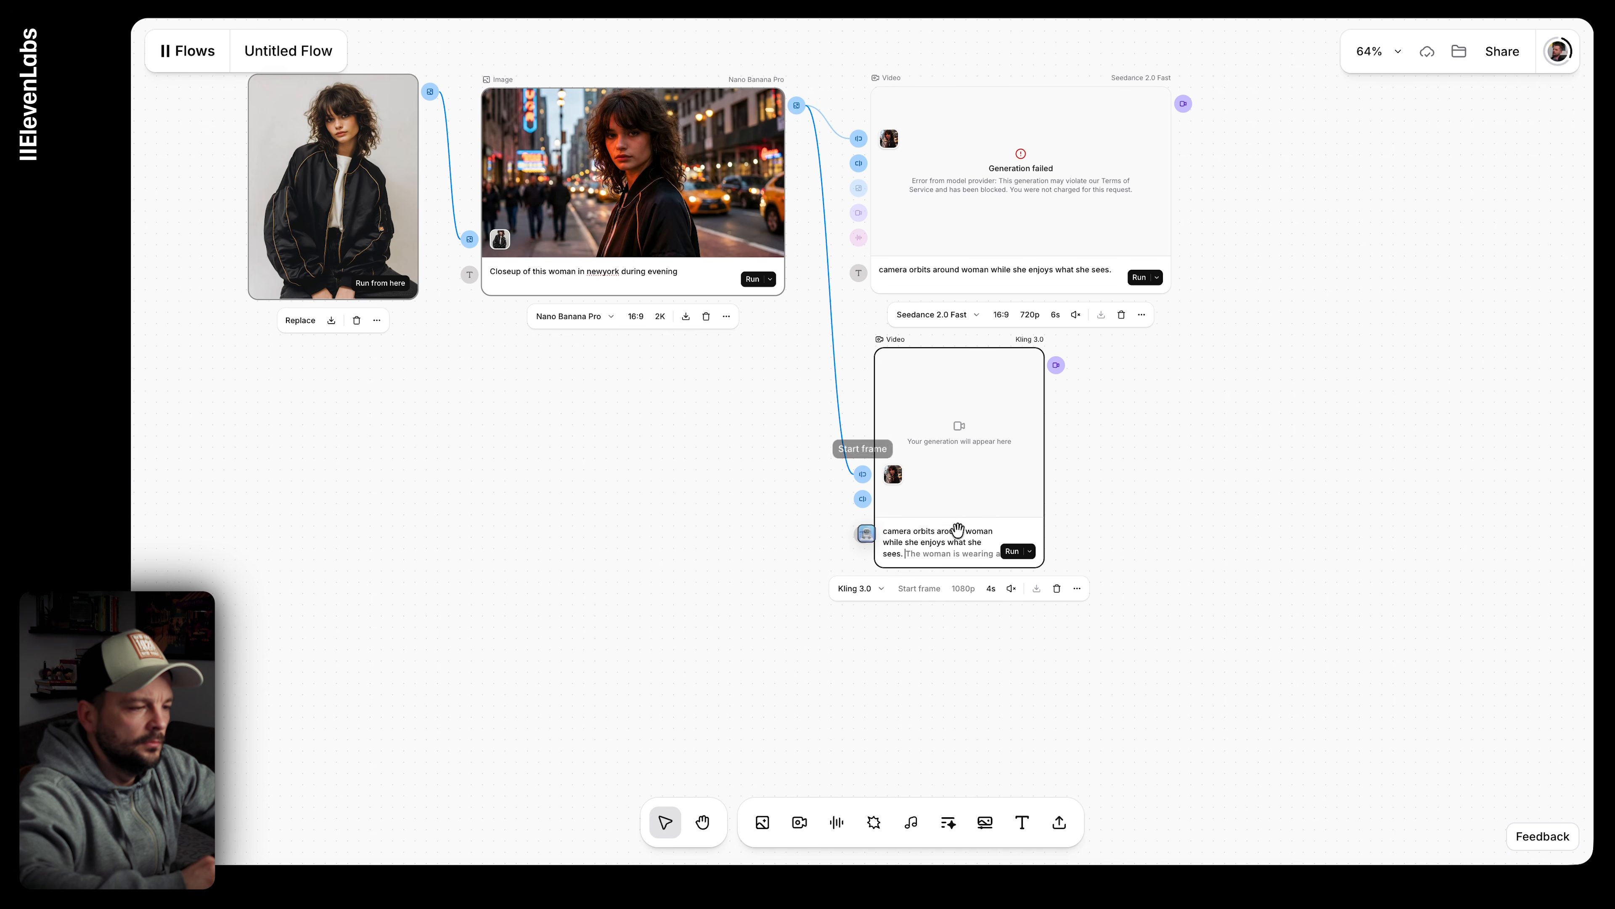
# Step: Set the Kling 3.0 node's duration to 6s, turn its audio on, and run the generation
pyautogui.click(991, 588)
pyautogui.click(1014, 362)
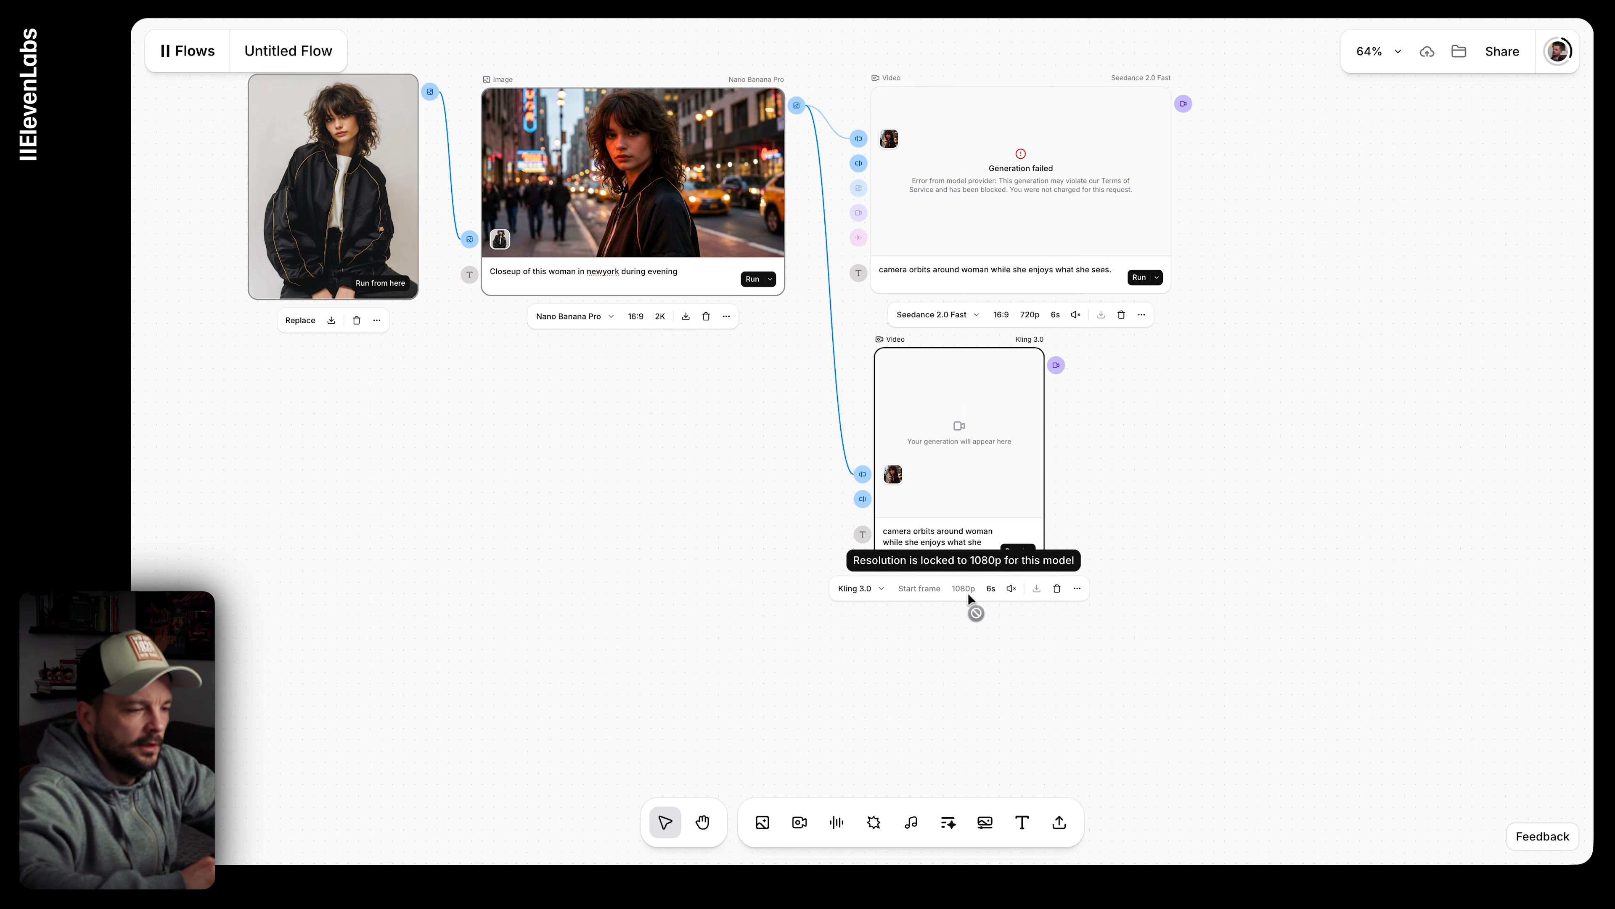
pyautogui.click(1012, 590)
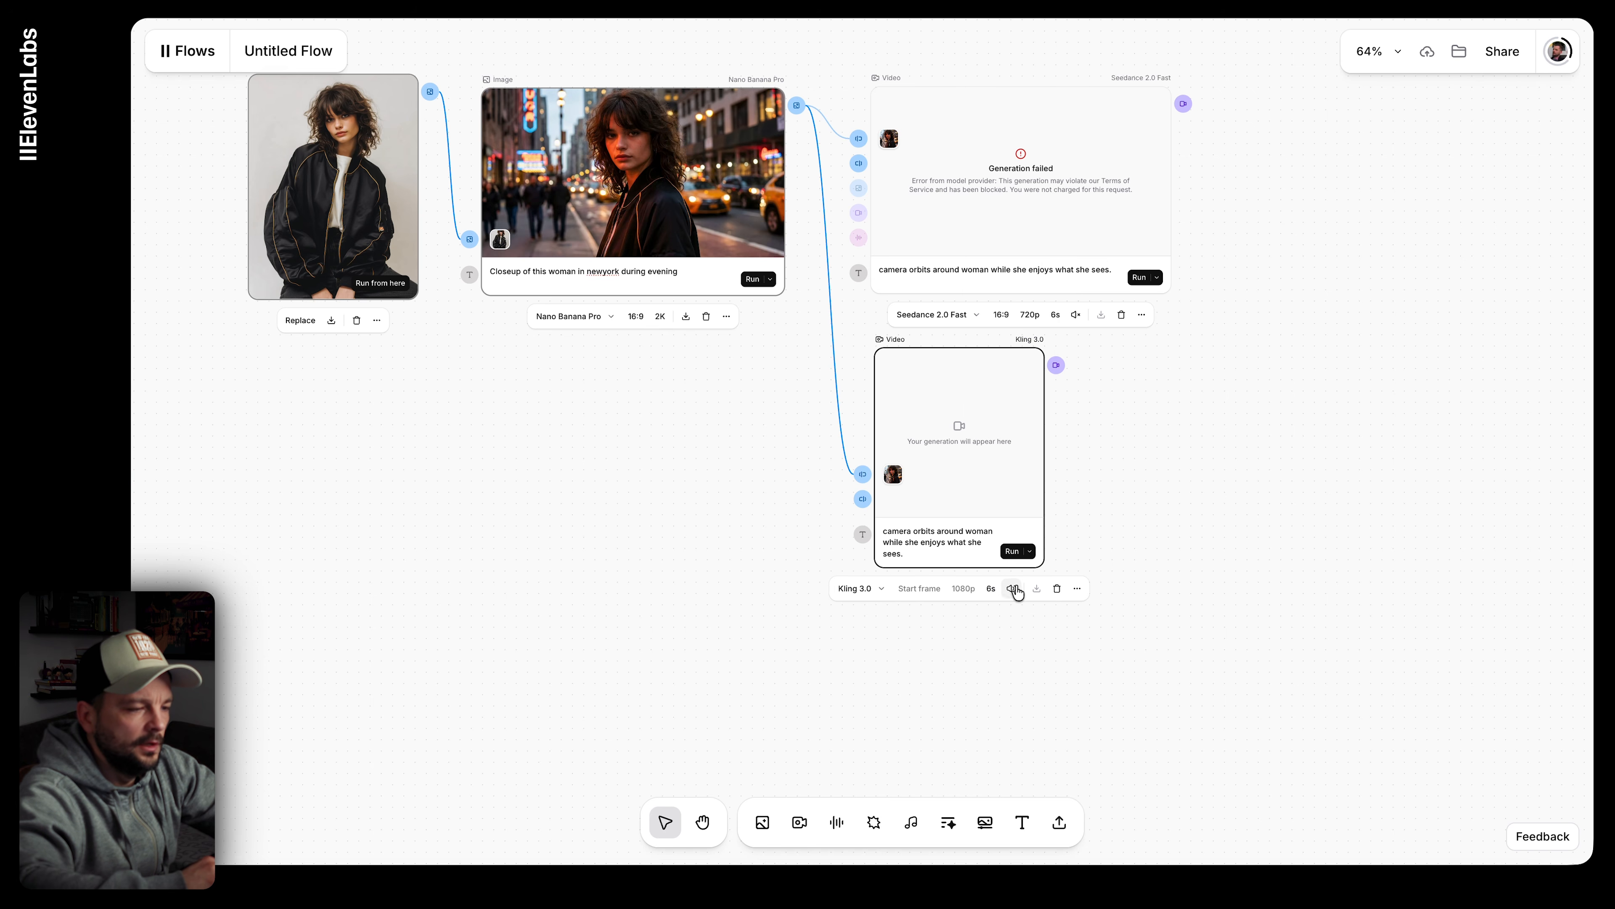
pyautogui.click(1015, 551)
# Step: Shorten the Seedance node's prompt to "camera orbits around woman" and run the generation again
pyautogui.scroll(5, 959, 243)
pyautogui.scroll(-3, 959, 244)
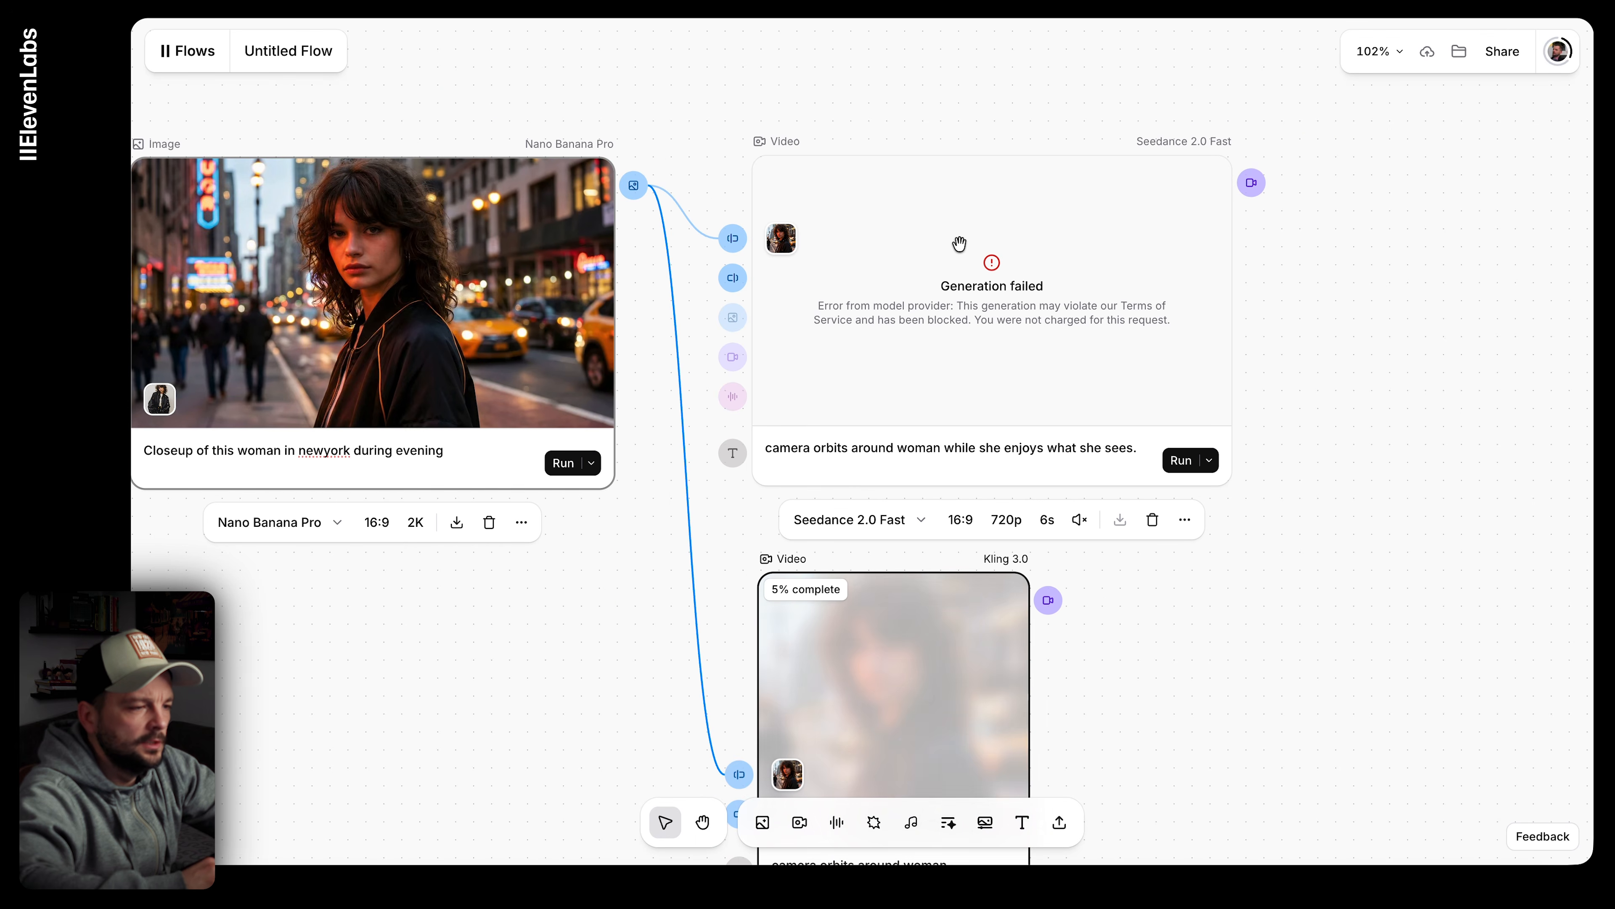
pyautogui.scroll(1, 944, 289)
pyautogui.scroll(-1, 923, 398)
pyautogui.scroll(-3, 923, 399)
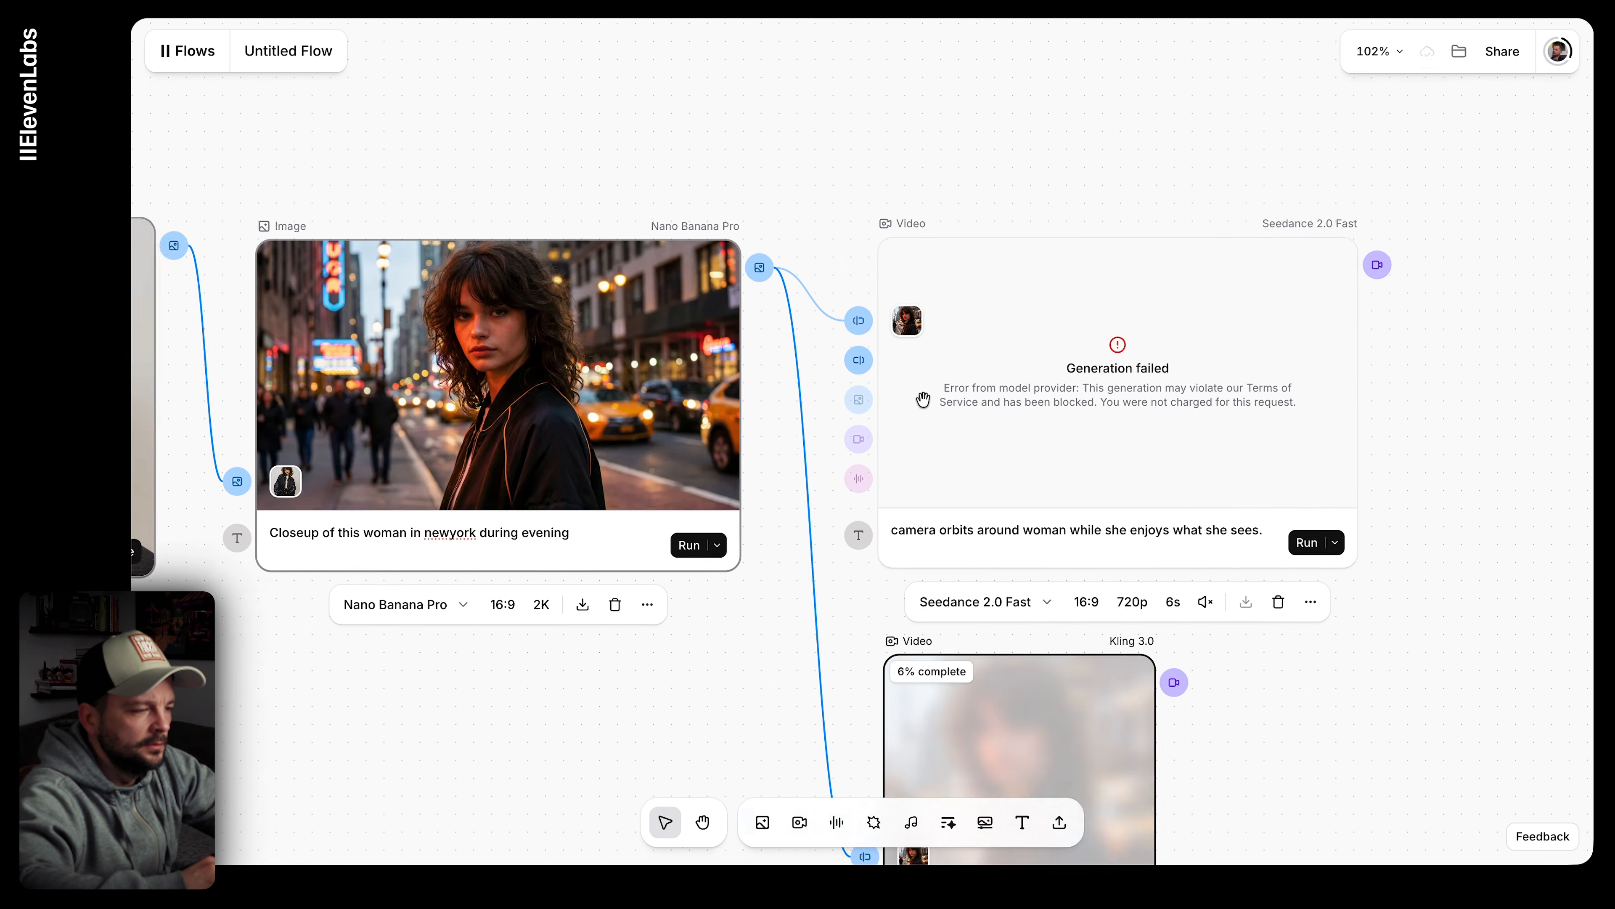
pyautogui.click(1082, 471)
pyautogui.hotkey('ctrl', 'a')
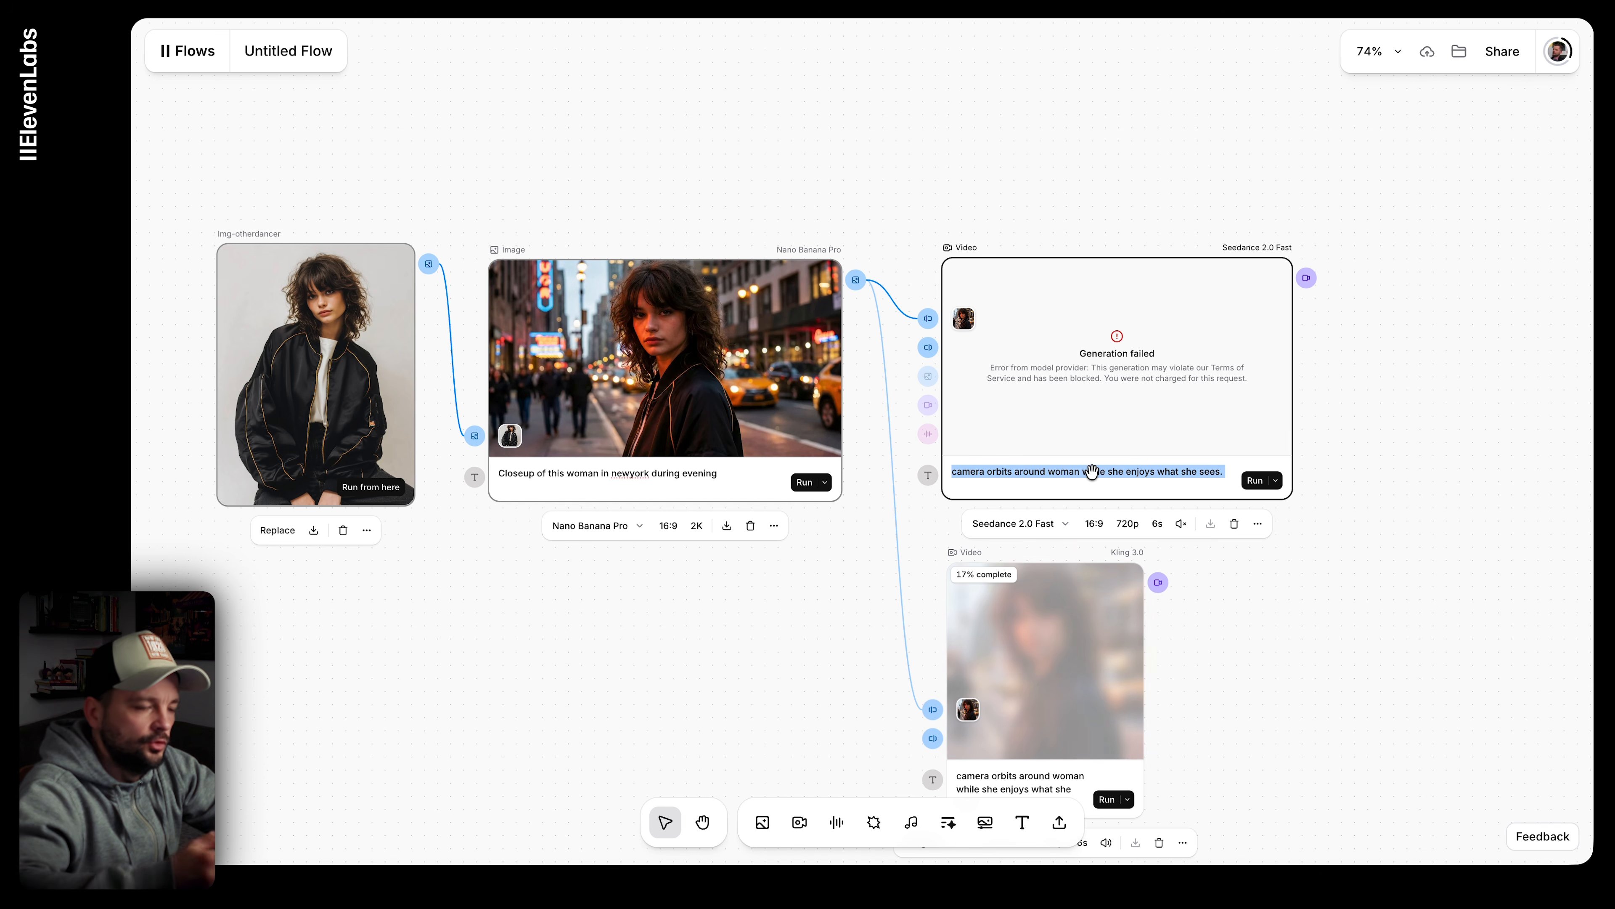
pyautogui.click(1092, 471)
pyautogui.tripleClick(1058, 471)
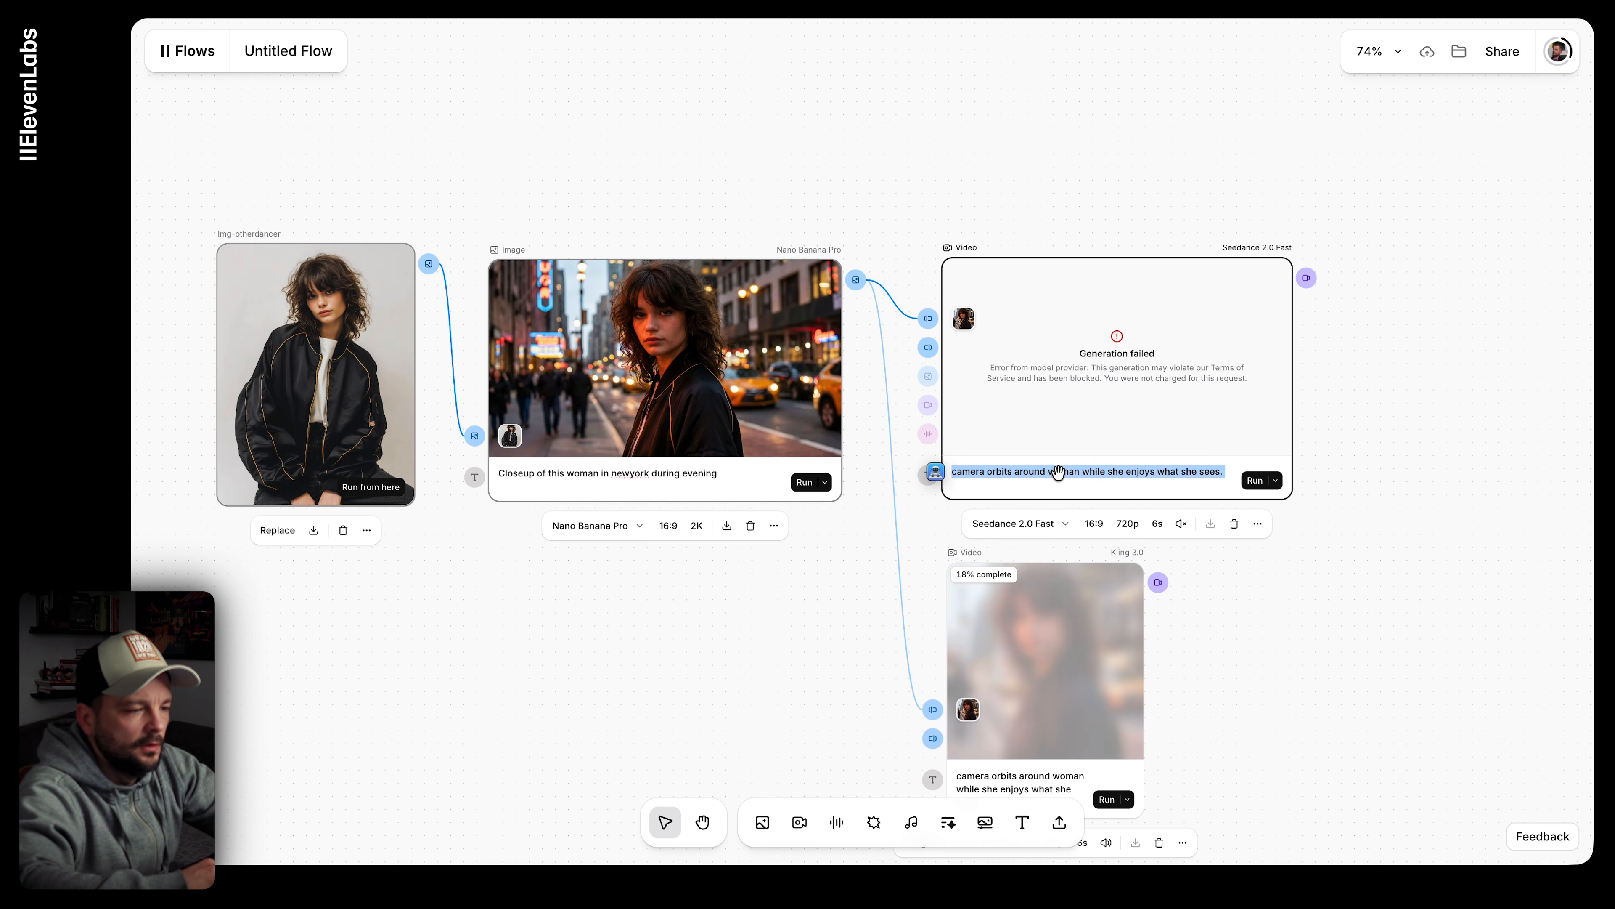
pyautogui.click(1107, 471)
pyautogui.moveTo(1083, 471); pyautogui.dragTo(1235, 470)
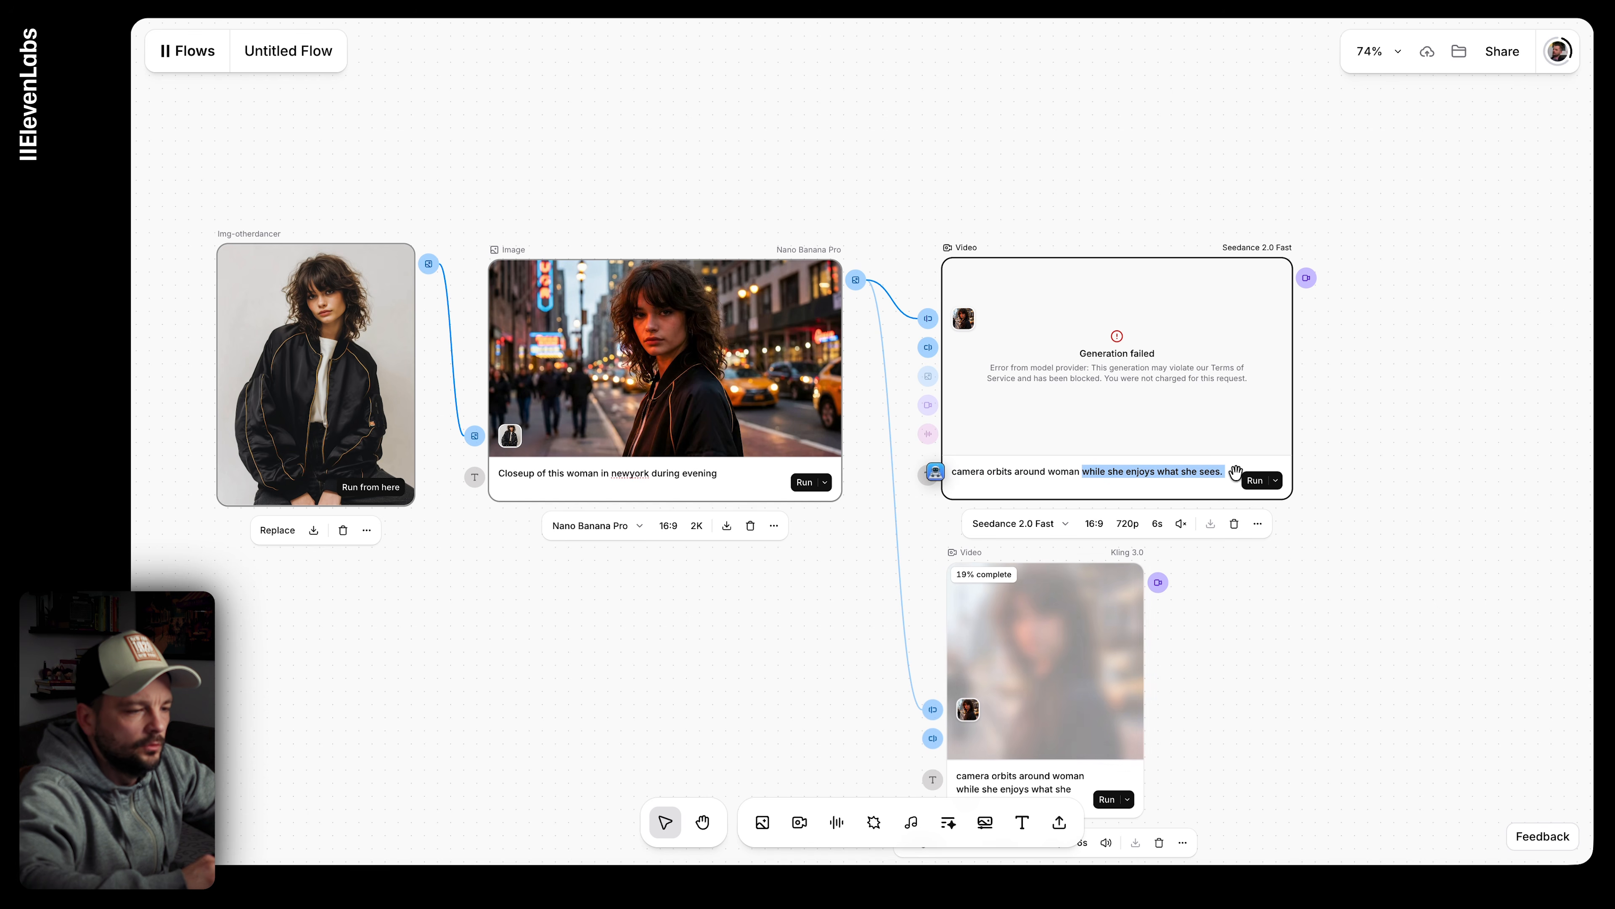
pyautogui.press('BackSpace')
pyautogui.click(1254, 481)
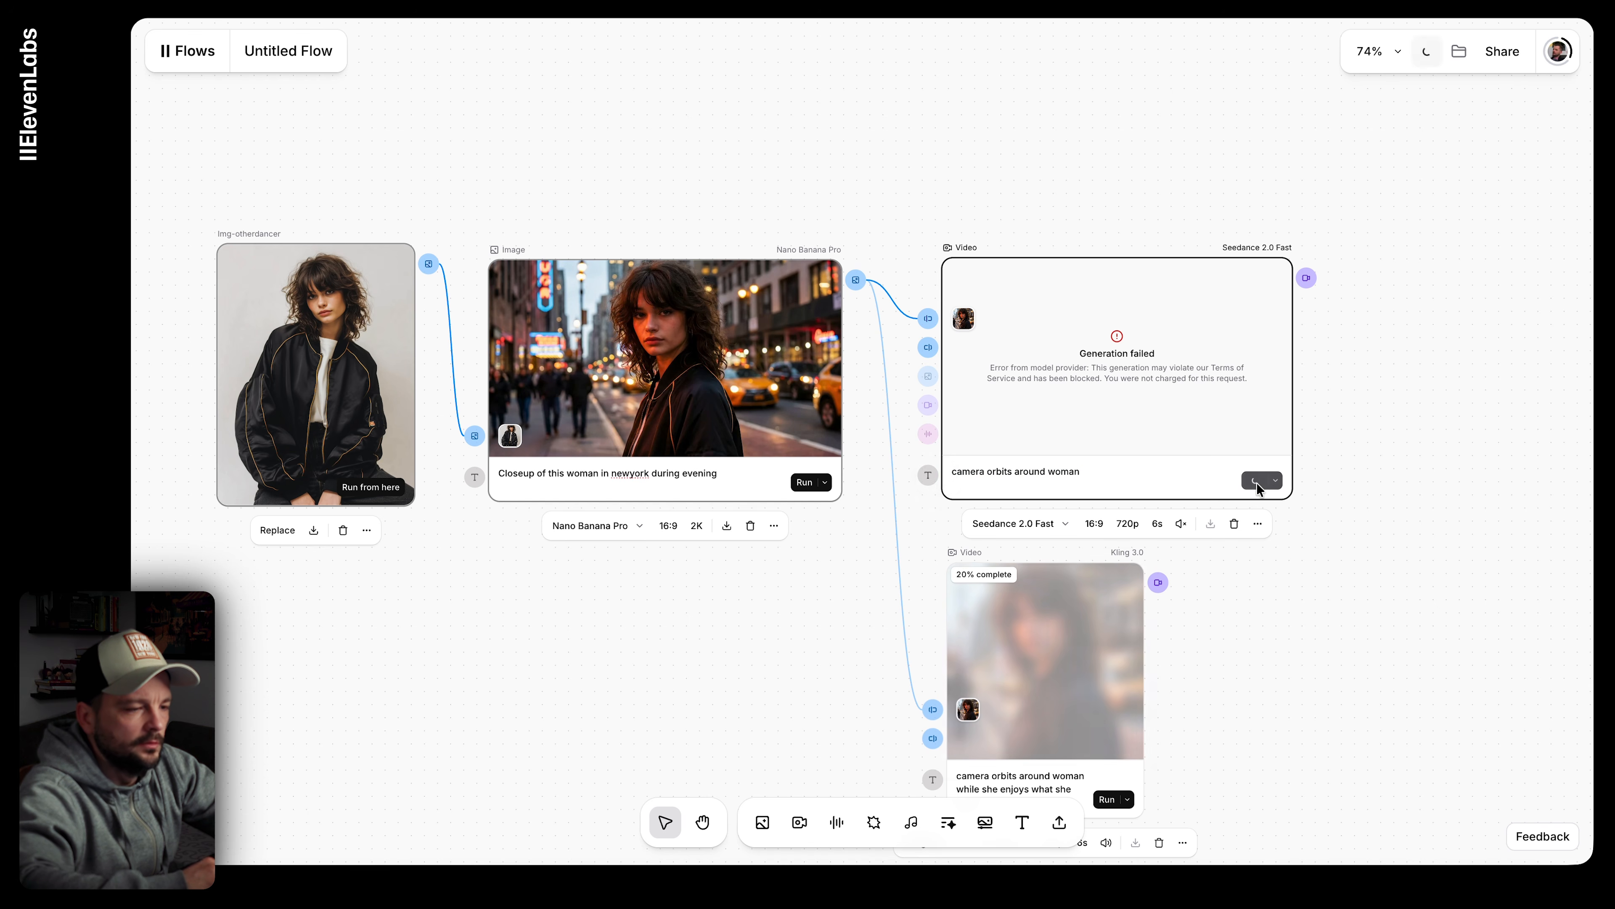
# Step: Examine the generation status of the Seedance 2.0 Fast and Kling 3.0 video nodes
pyautogui.scroll(-2, 1045, 273)
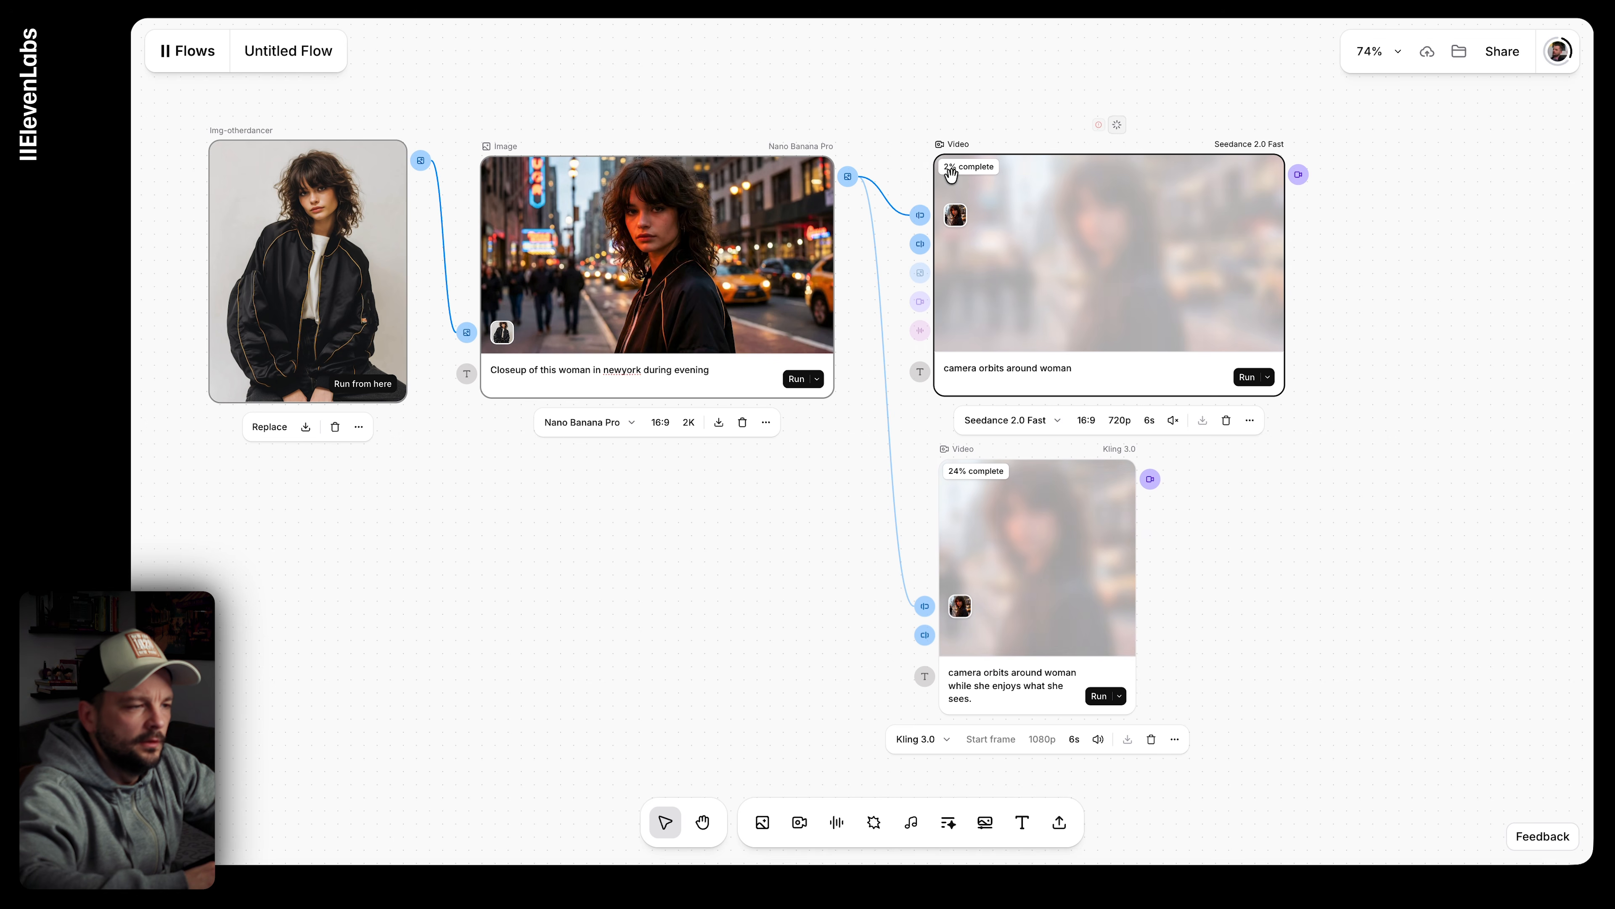
pyautogui.scroll(2, 994, 260)
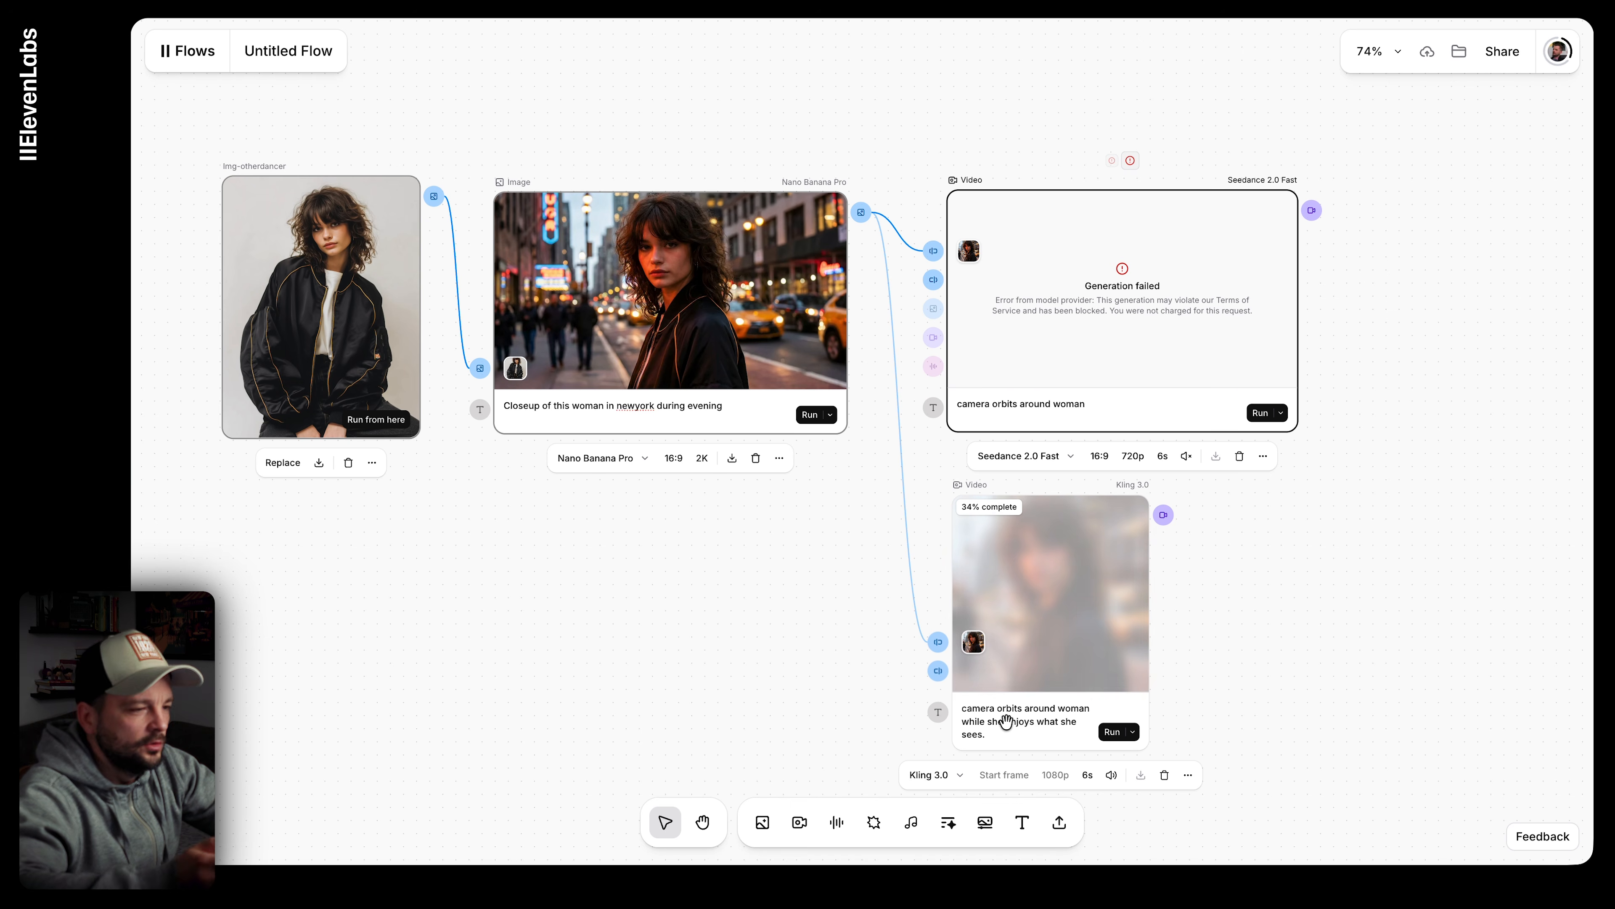
pyautogui.scroll(5, 1083, 267)
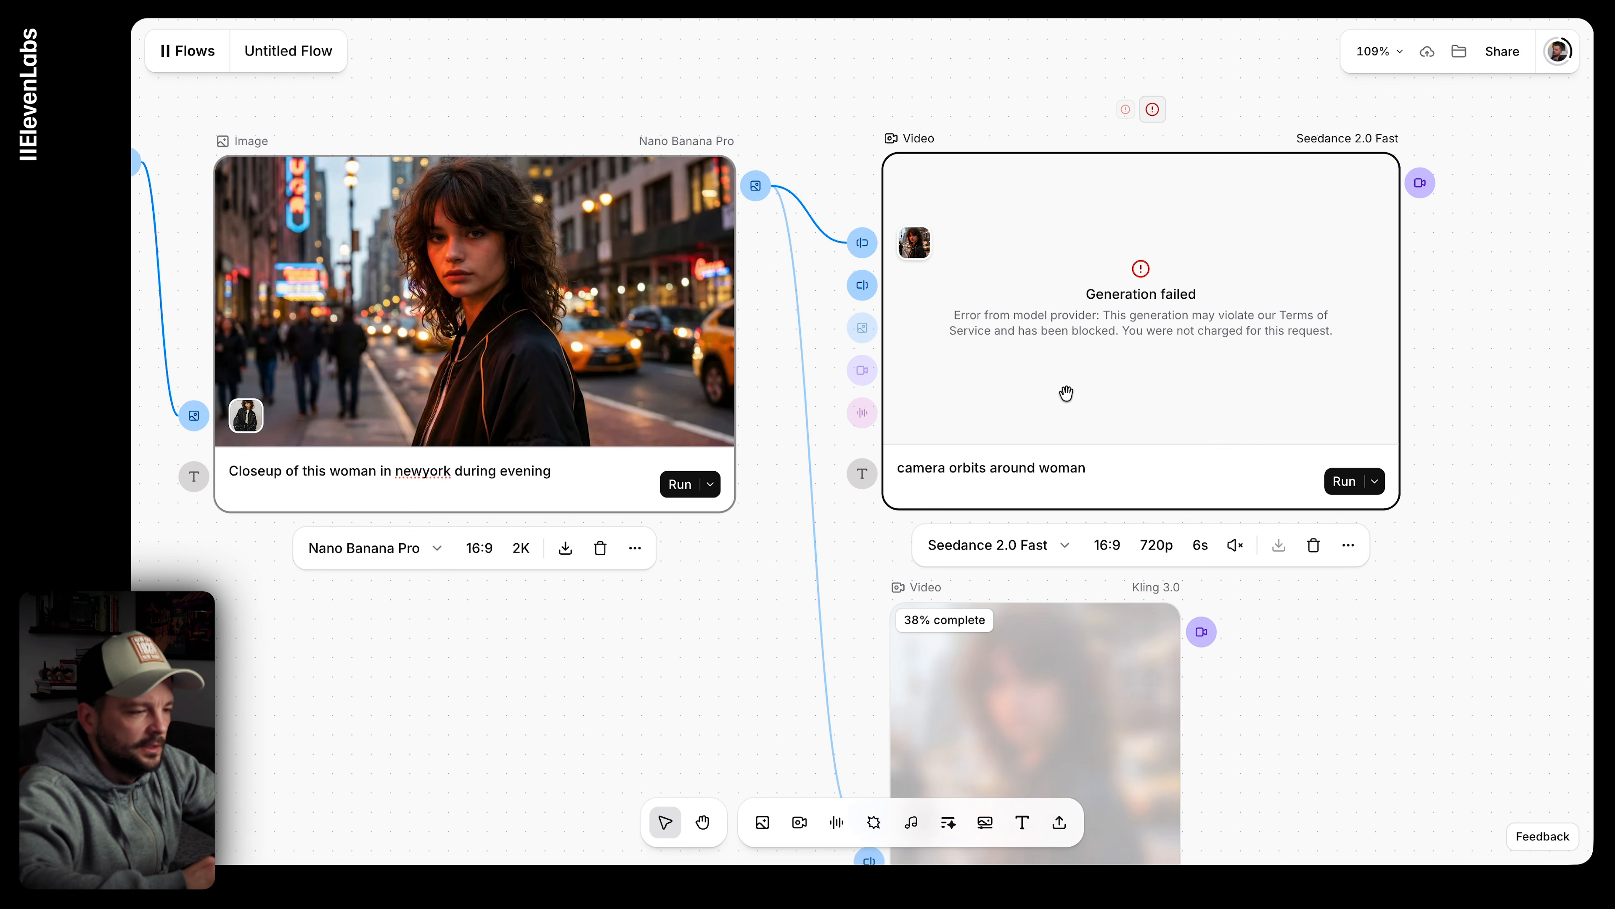
pyautogui.scroll(-3, 1067, 392)
pyautogui.scroll(-3, 1088, 302)
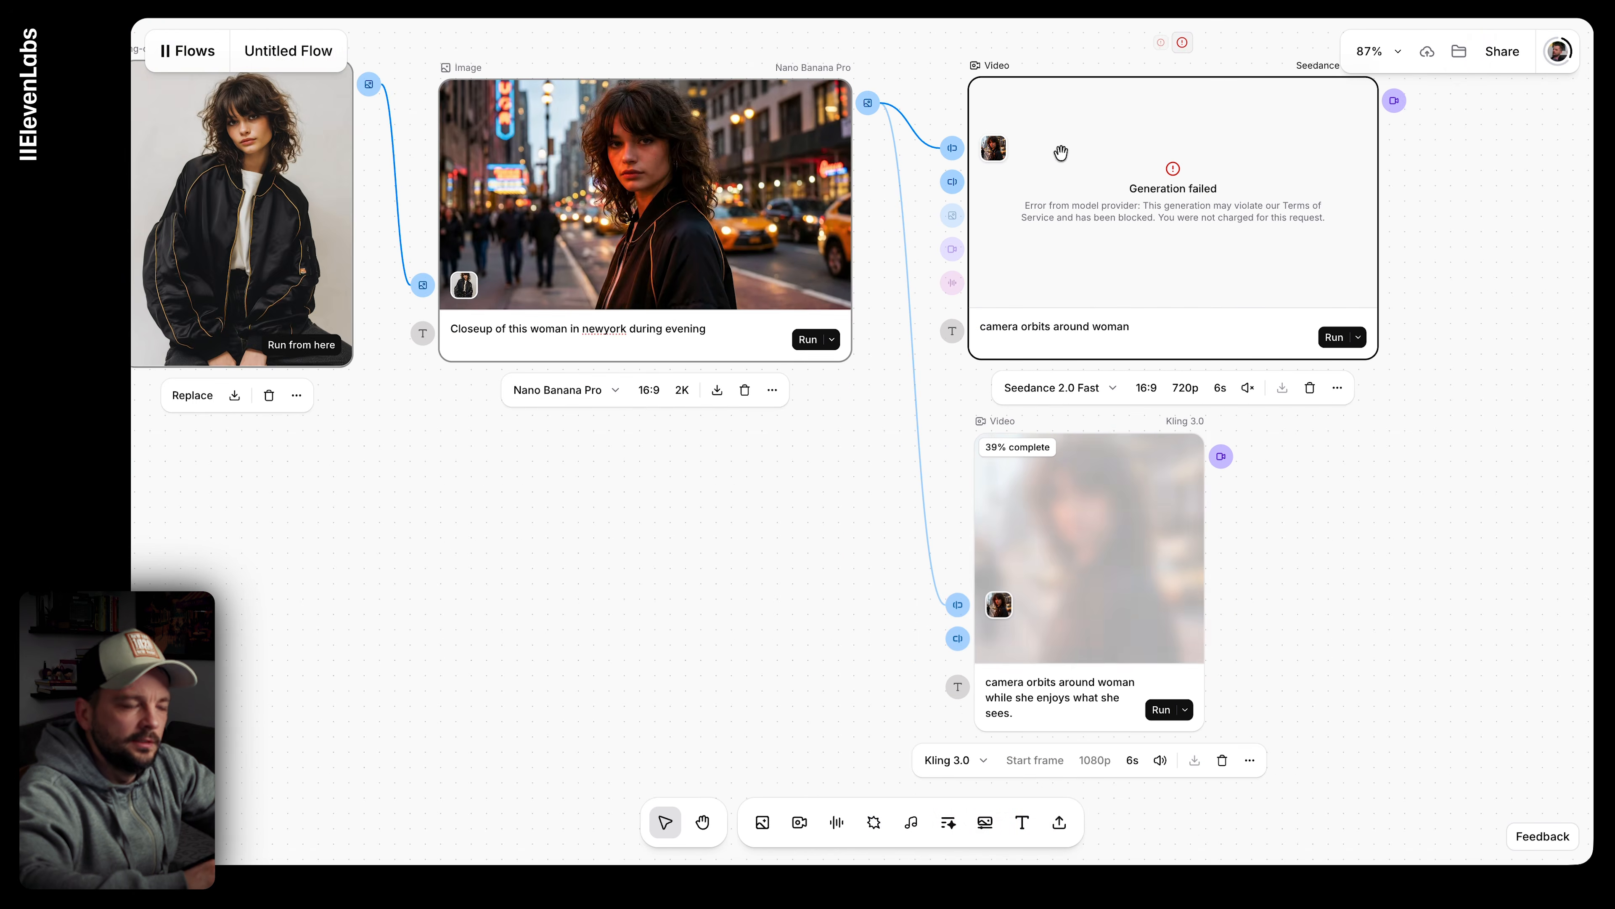
pyautogui.scroll(-2, 1066, 350)
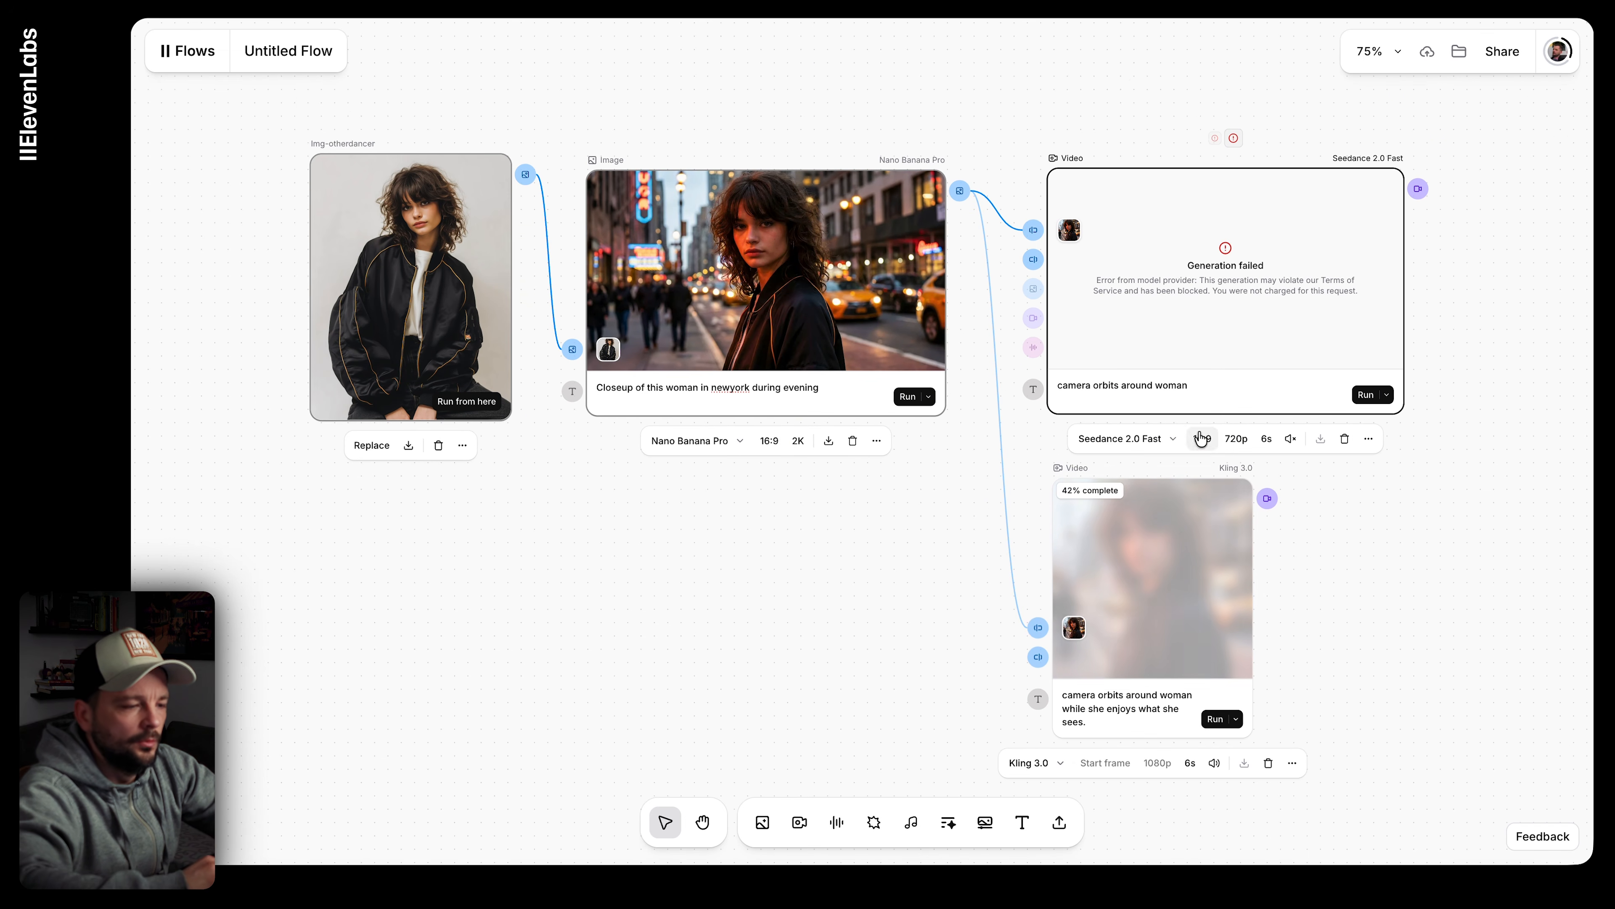
pyautogui.scroll(-2, 1201, 439)
pyautogui.hscroll(1, 1200, 440)
pyautogui.scroll(3, 1104, 561)
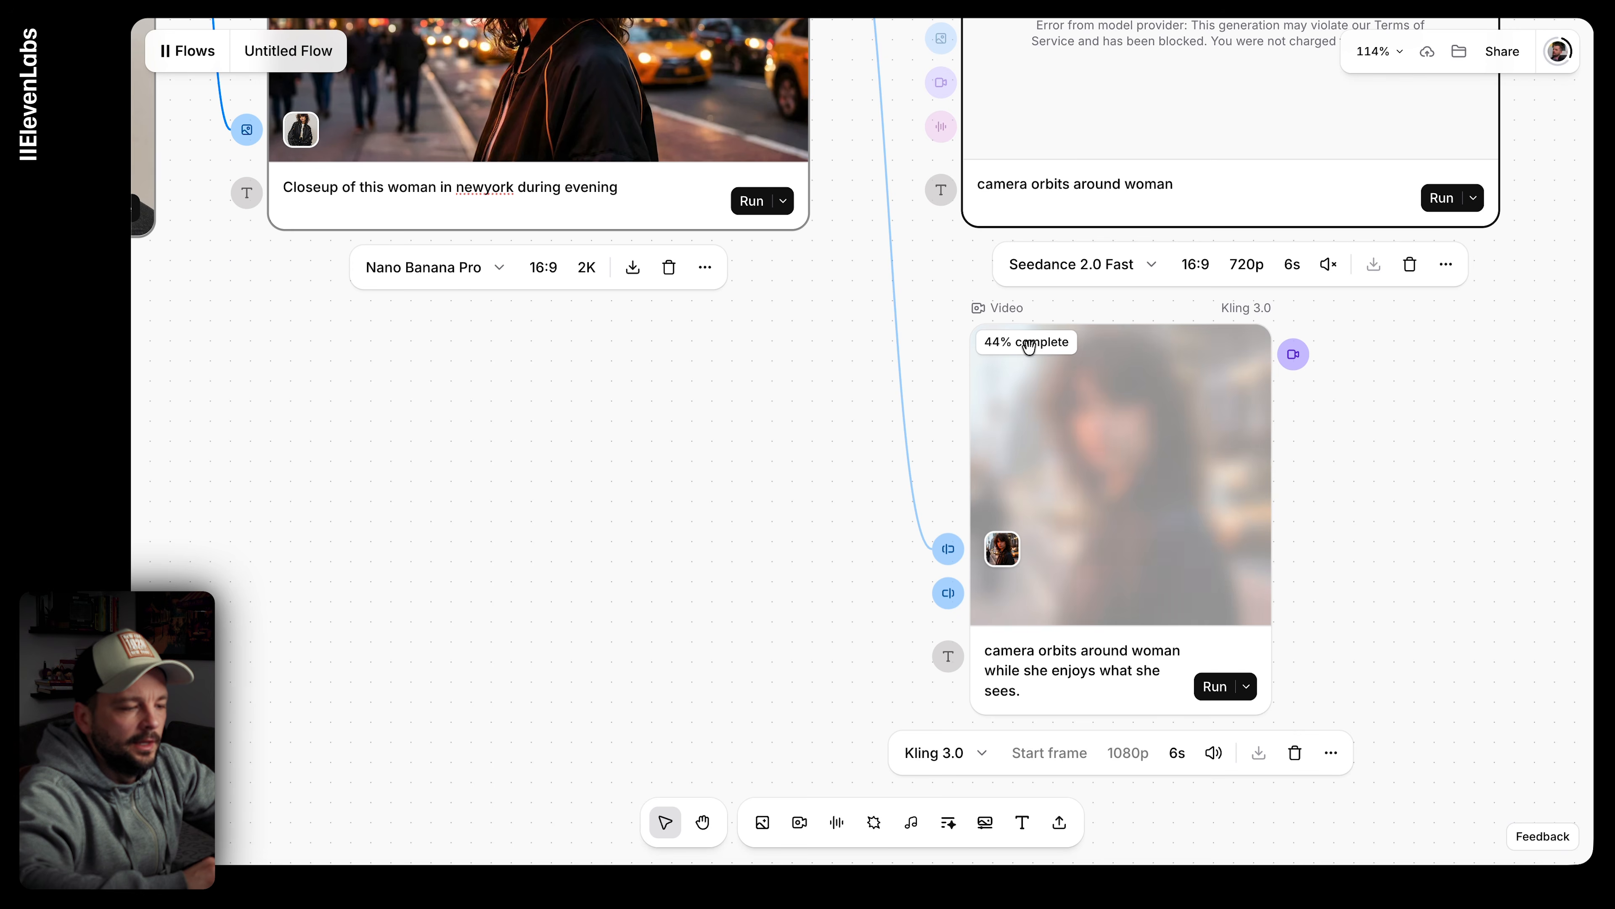
# Step: Replace the Seedance 2.0 Fast node's prompt with "street scene" and run the generation again
pyautogui.scroll(2, 1085, 431)
pyautogui.hscroll(-1, 1085, 432)
pyautogui.tripleClick(1089, 388)
pyautogui.scroll(-2, 1107, 611)
pyautogui.scroll(2, 1109, 687)
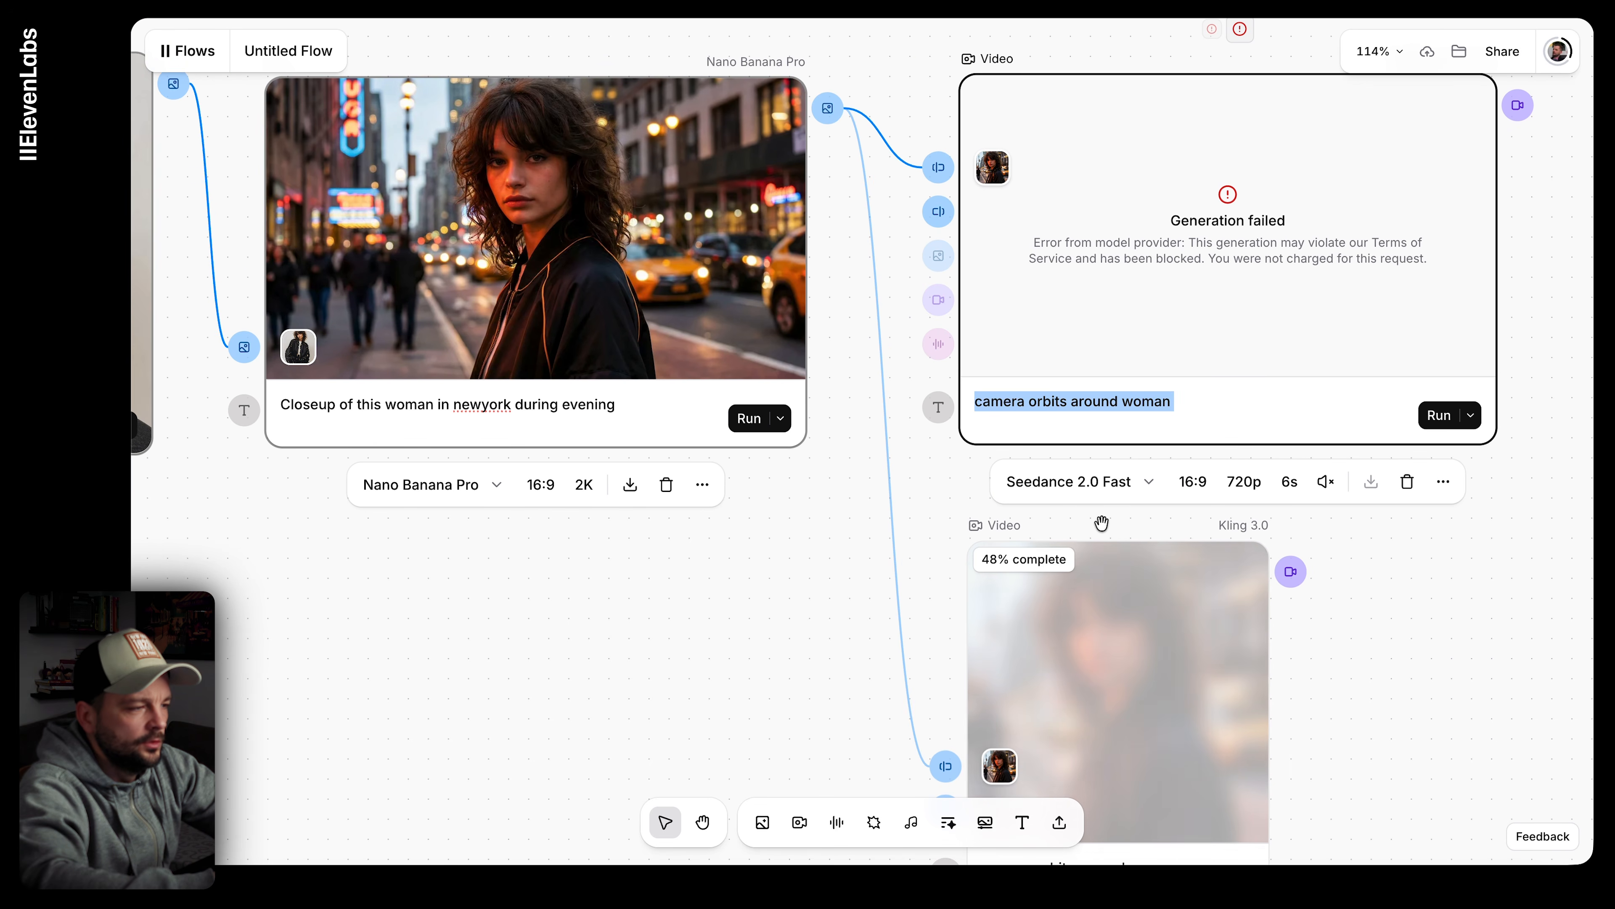
pyautogui.write('street scene')
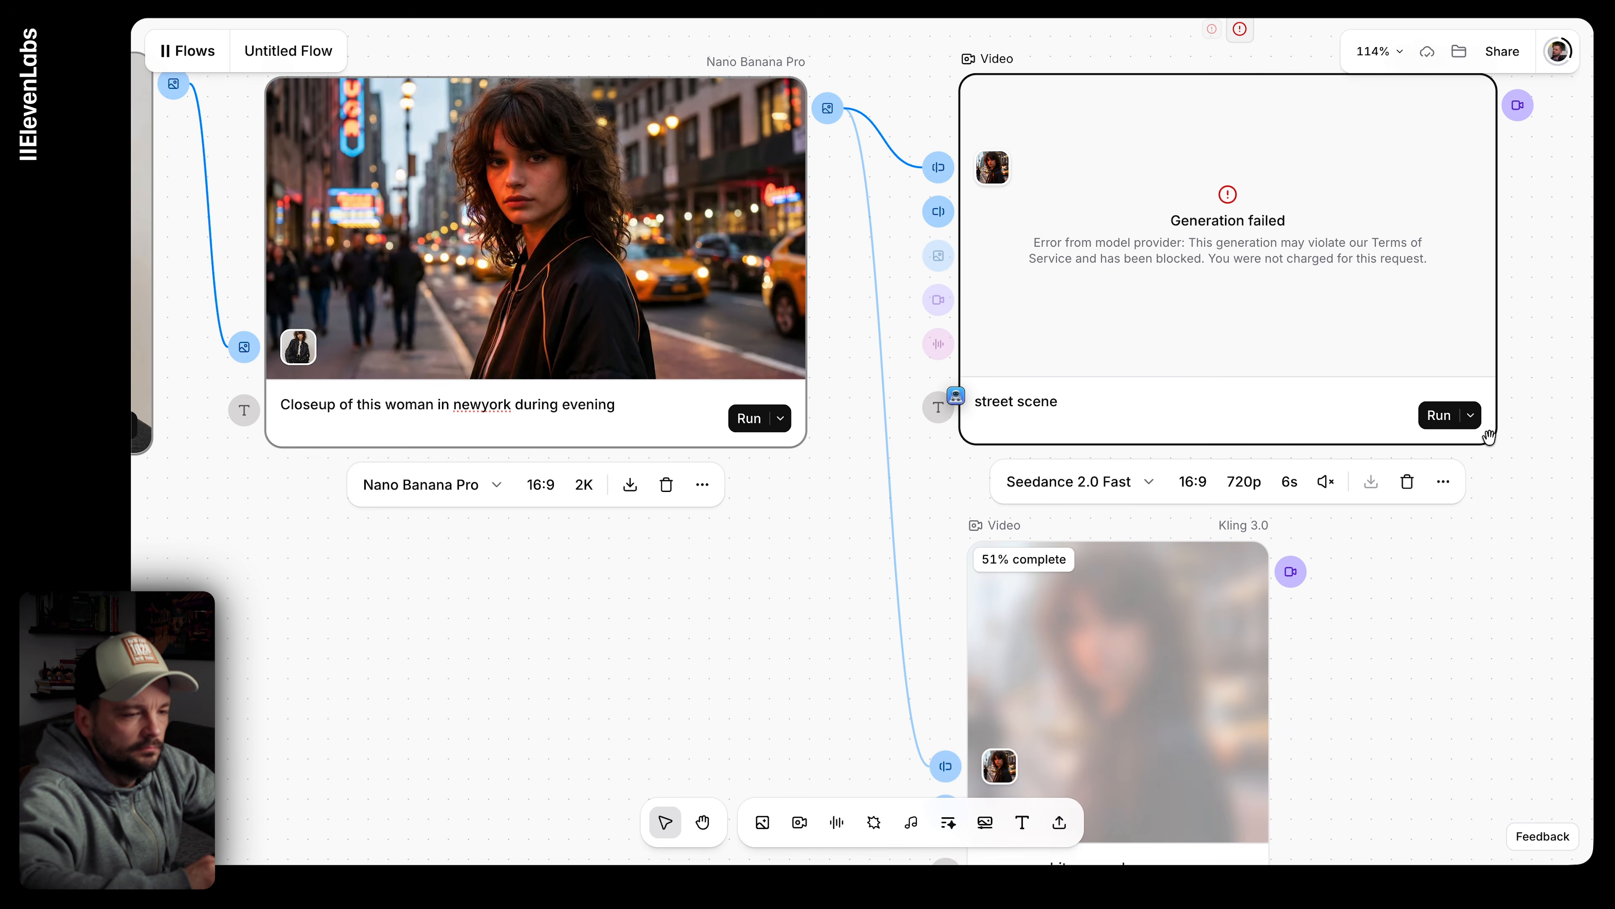
pyautogui.click(1435, 421)
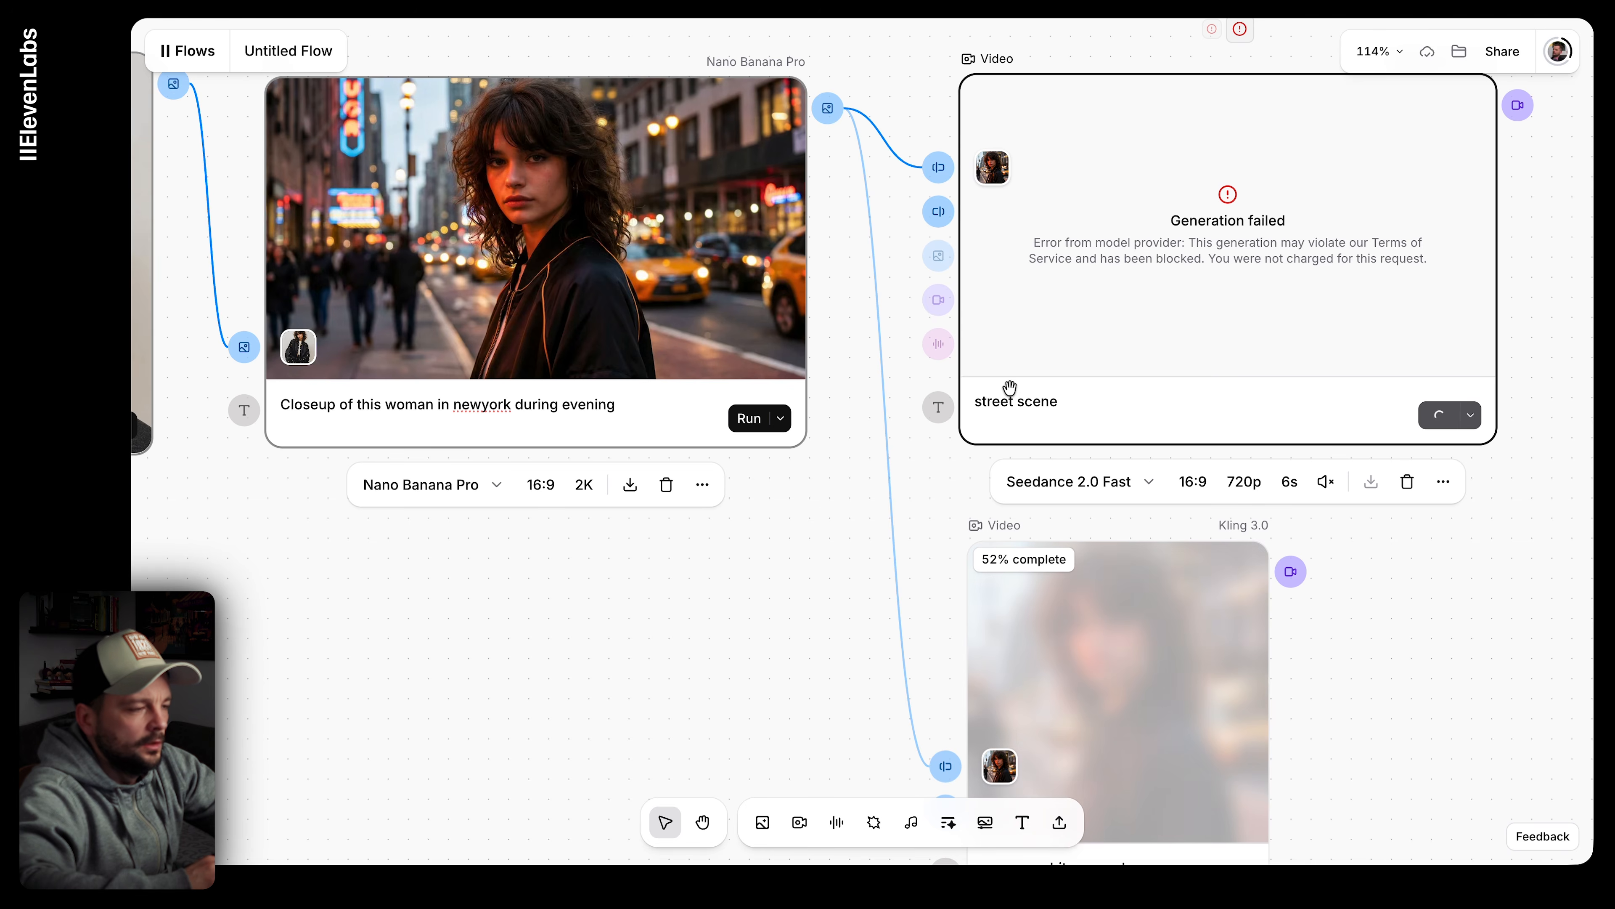
# Step: Examine the Nano Banana Pro source image, both video nodes' generation status, and the Kling 3.0 video's playback
pyautogui.scroll(-5, 1010, 388)
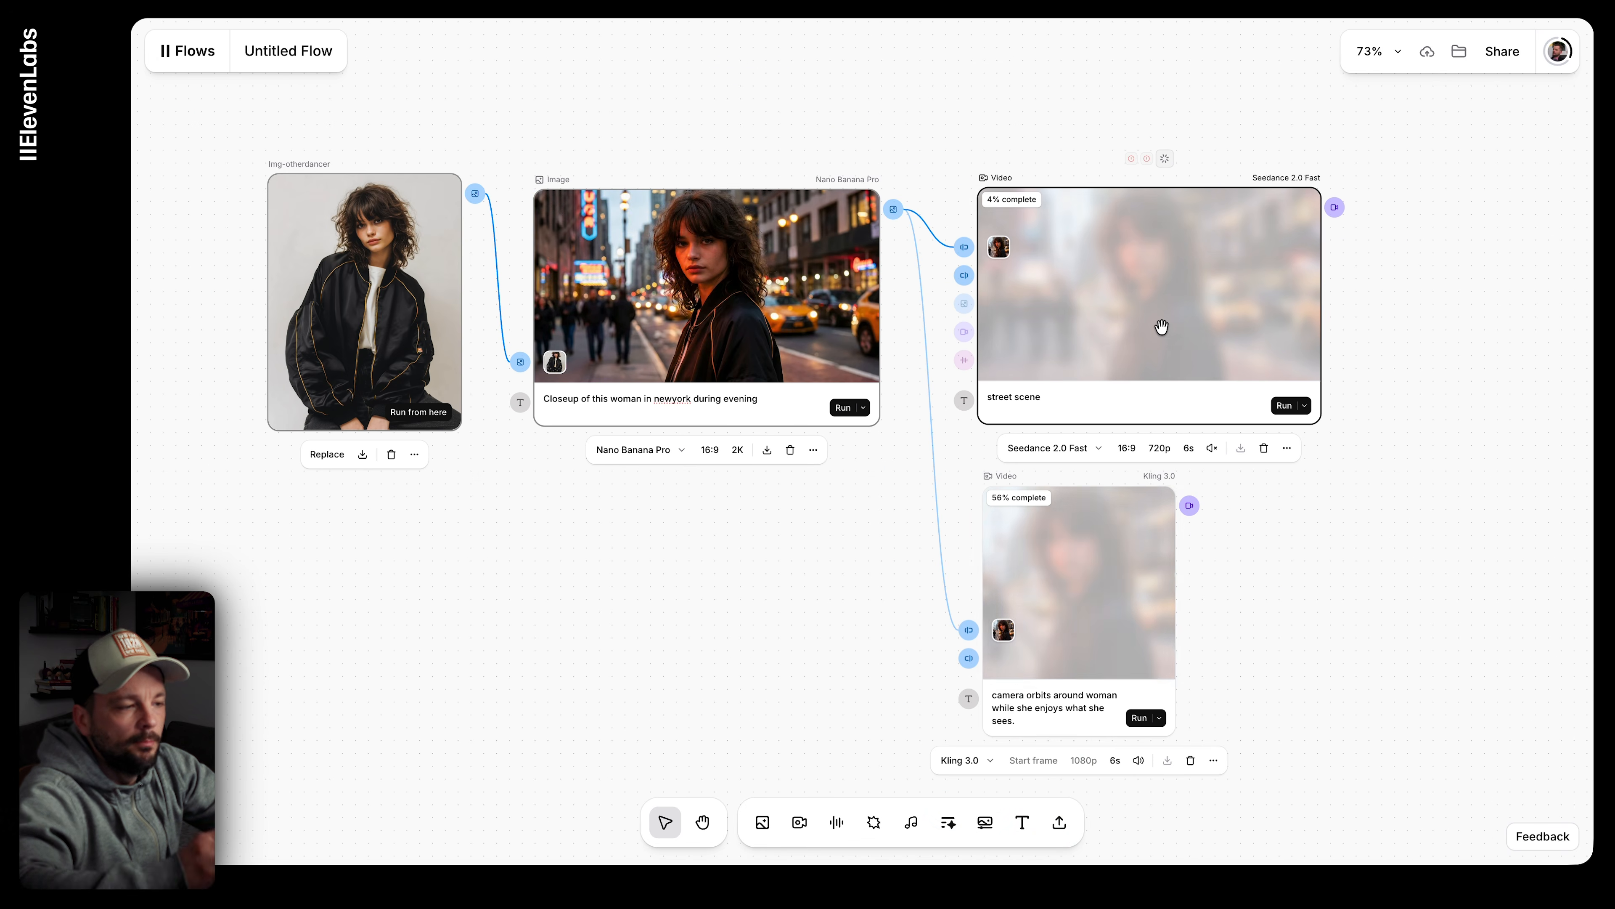
pyautogui.scroll(10, 775, 290)
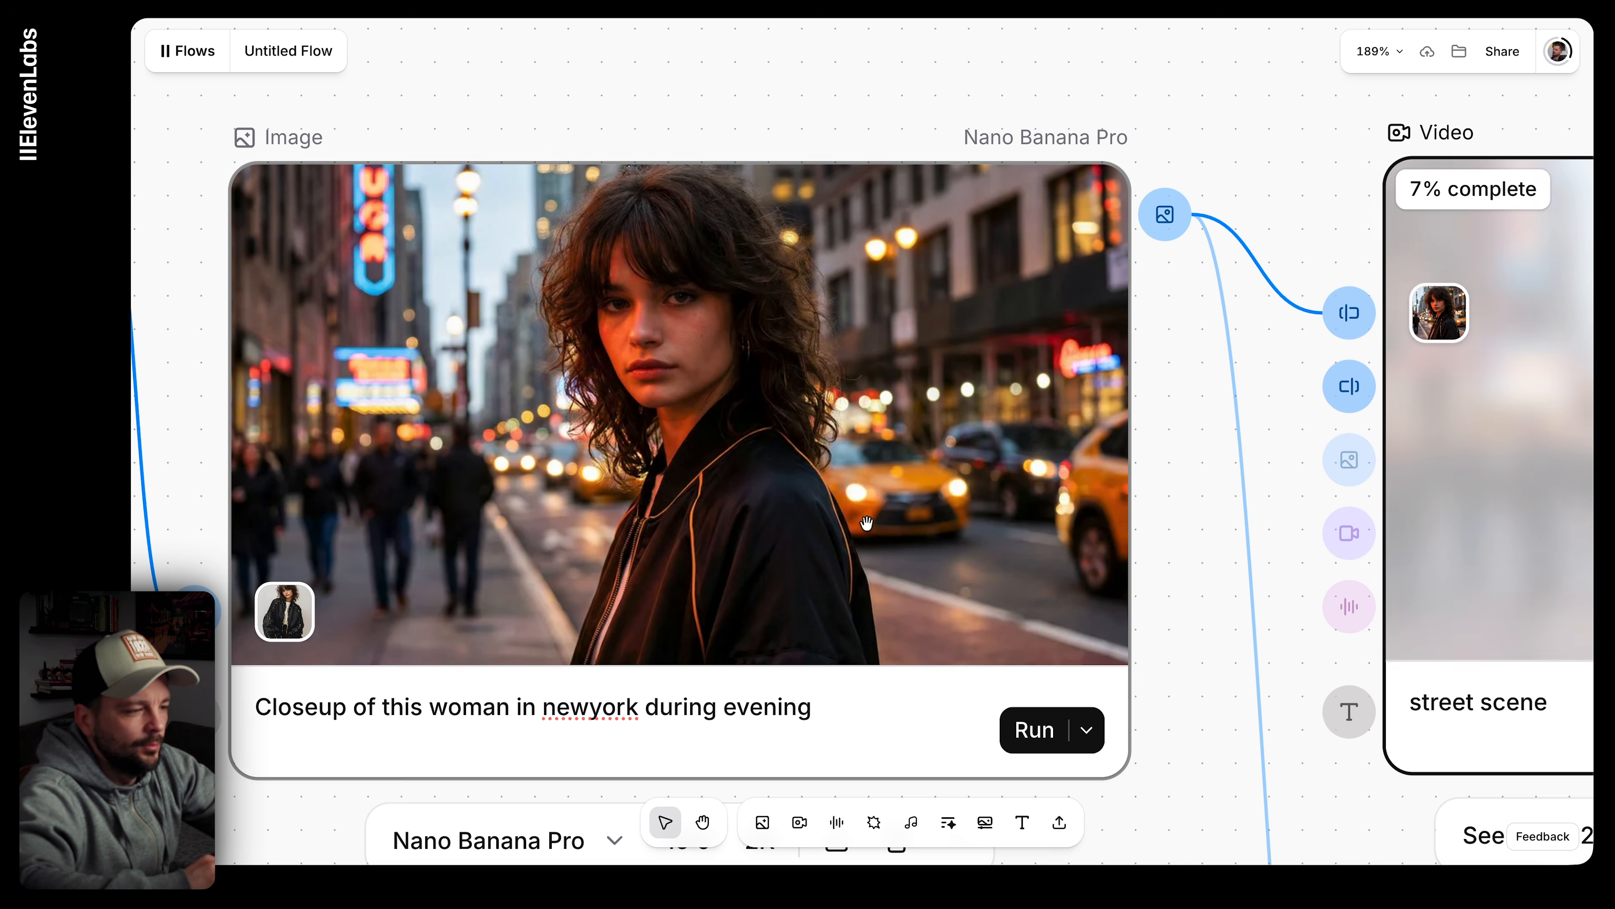
pyautogui.scroll(-6, 866, 522)
pyautogui.scroll(-3, 866, 523)
pyautogui.scroll(2, 868, 522)
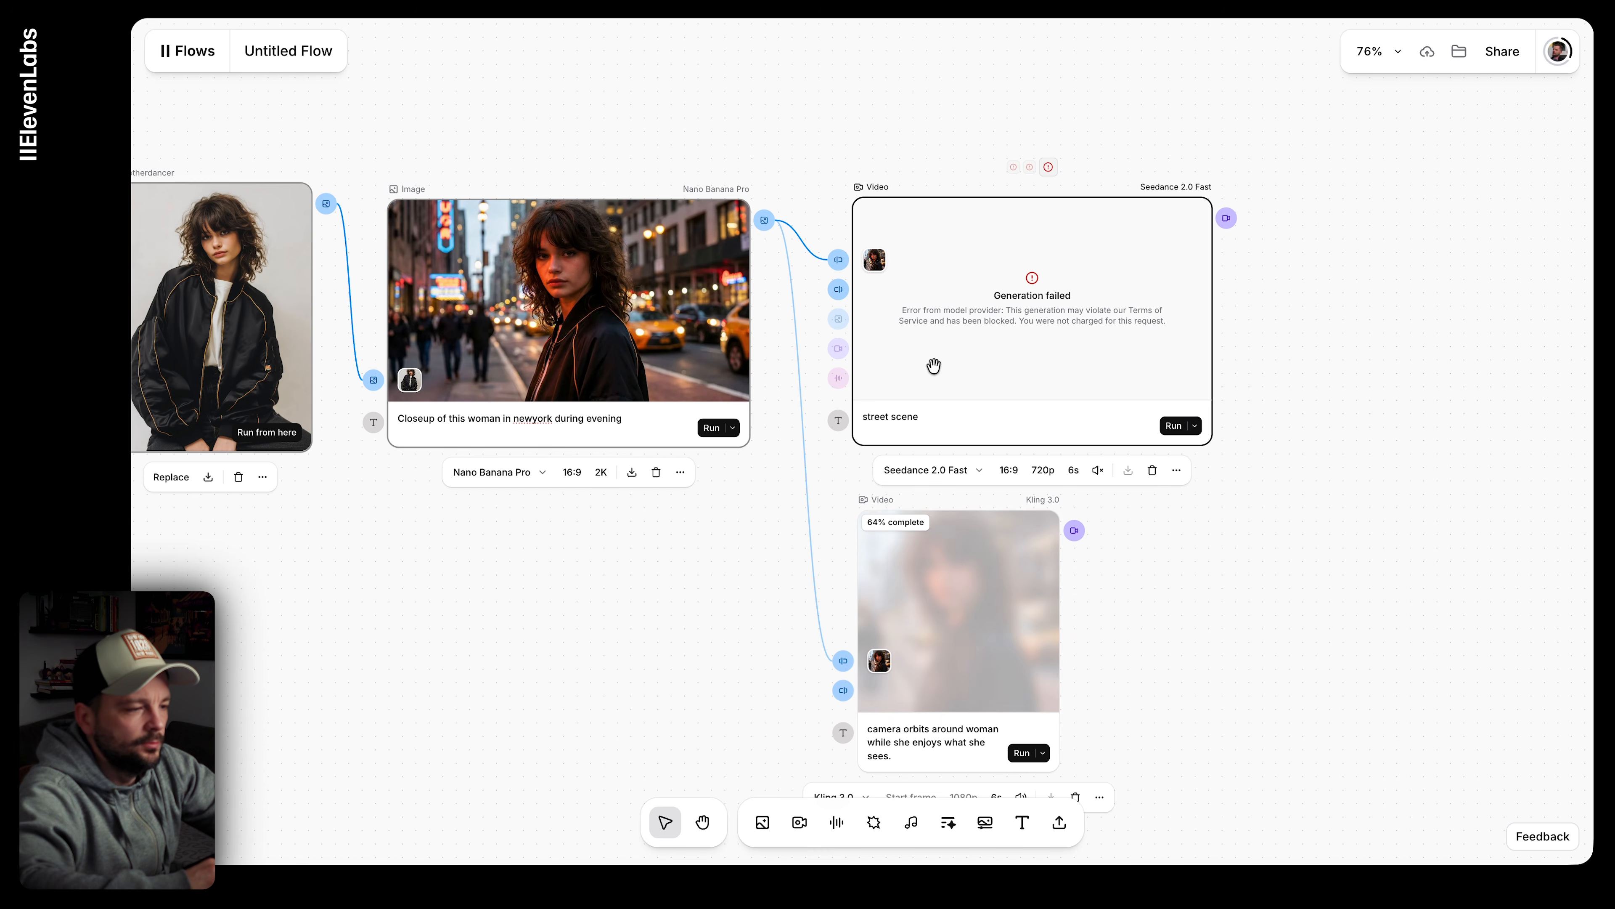
pyautogui.scroll(5, 875, 433)
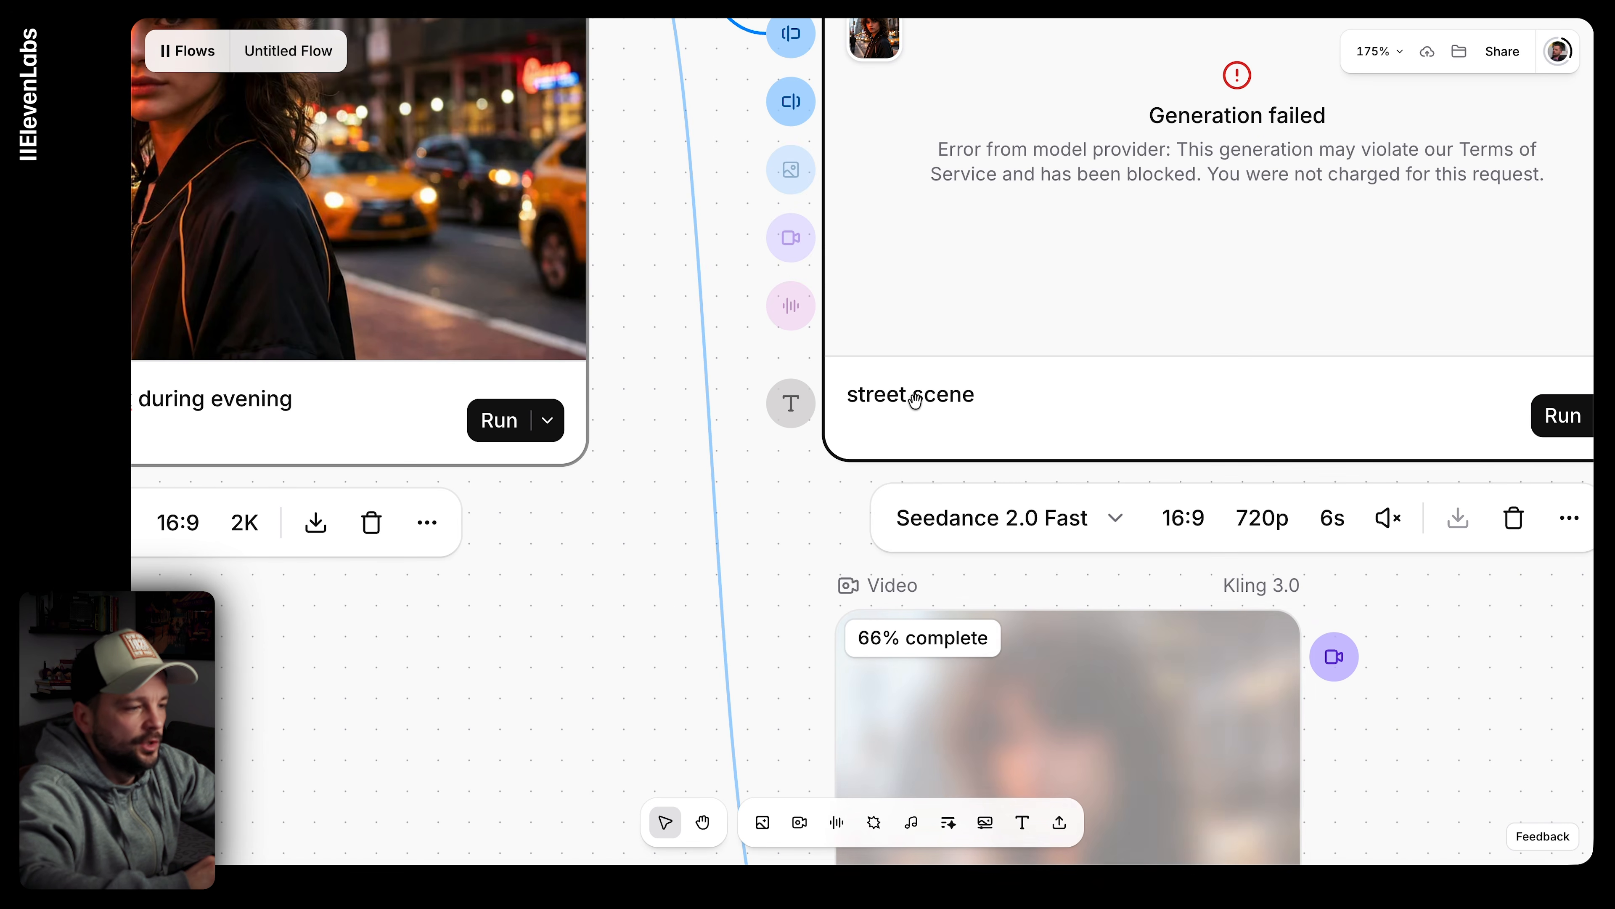
pyautogui.scroll(-5, 914, 399)
pyautogui.scroll(-1, 915, 399)
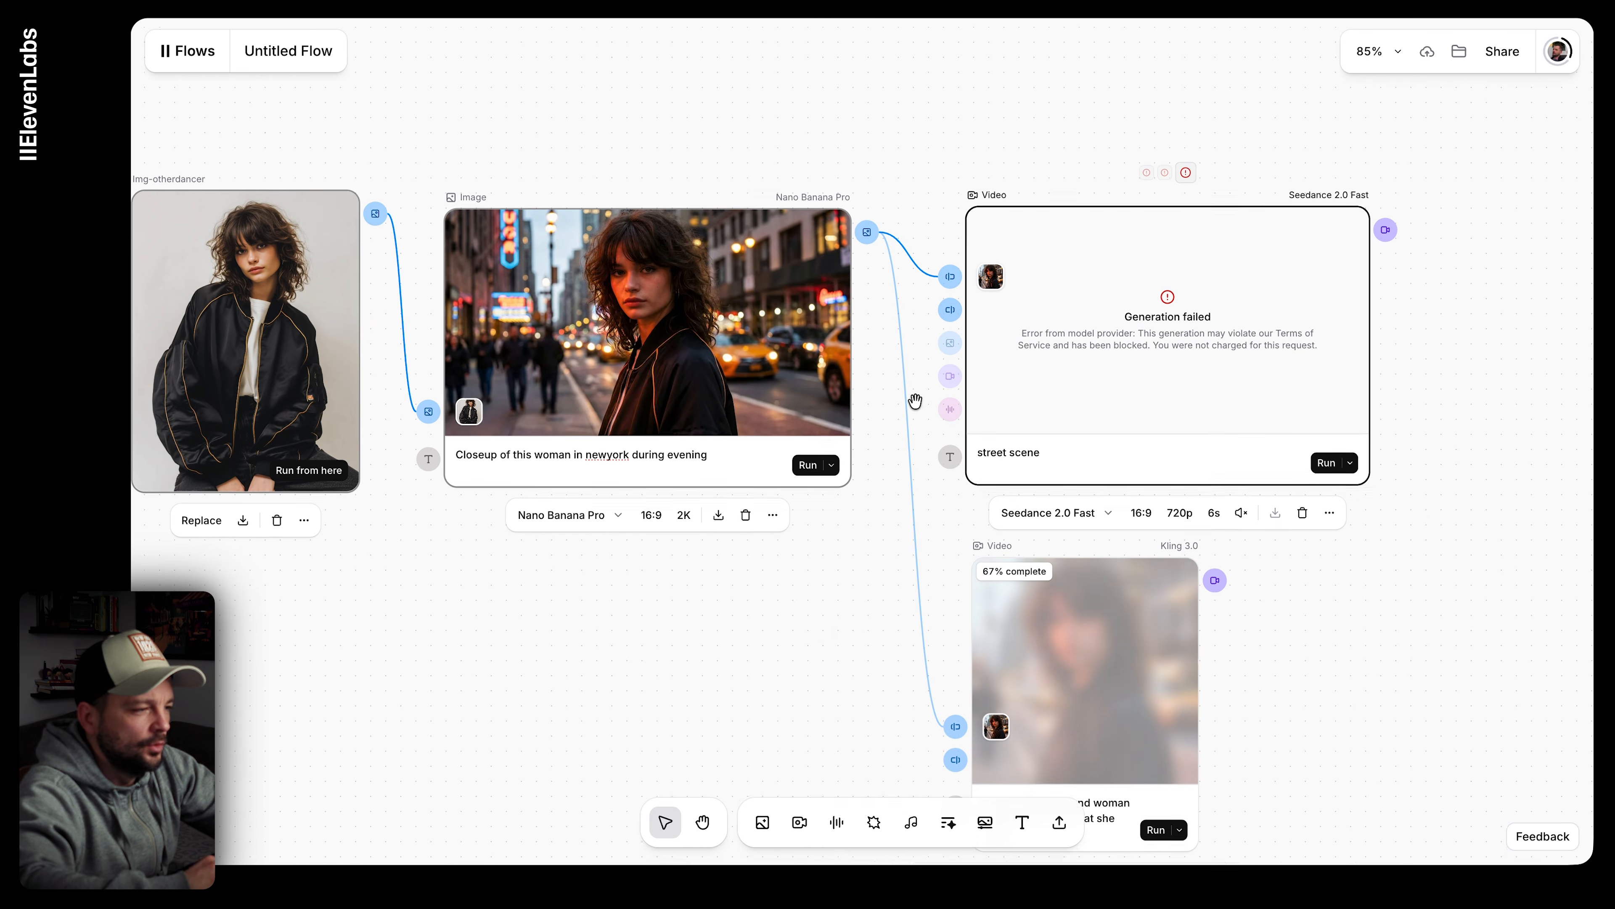
pyautogui.scroll(7, 634, 344)
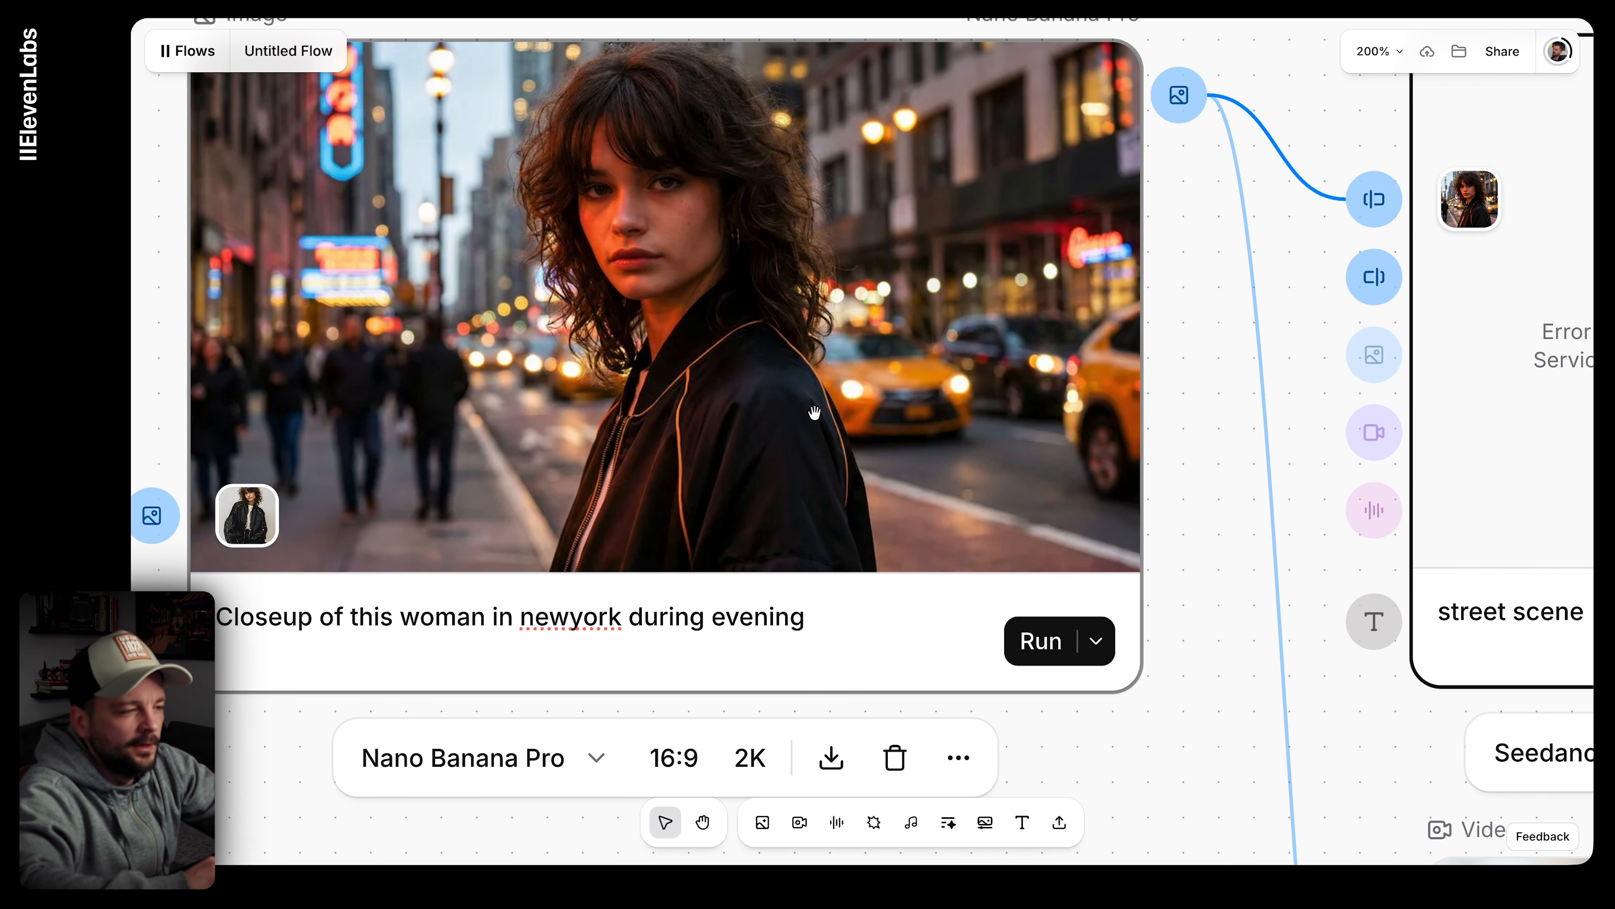
pyautogui.scroll(-5, 840, 447)
pyautogui.hscroll(2, 840, 448)
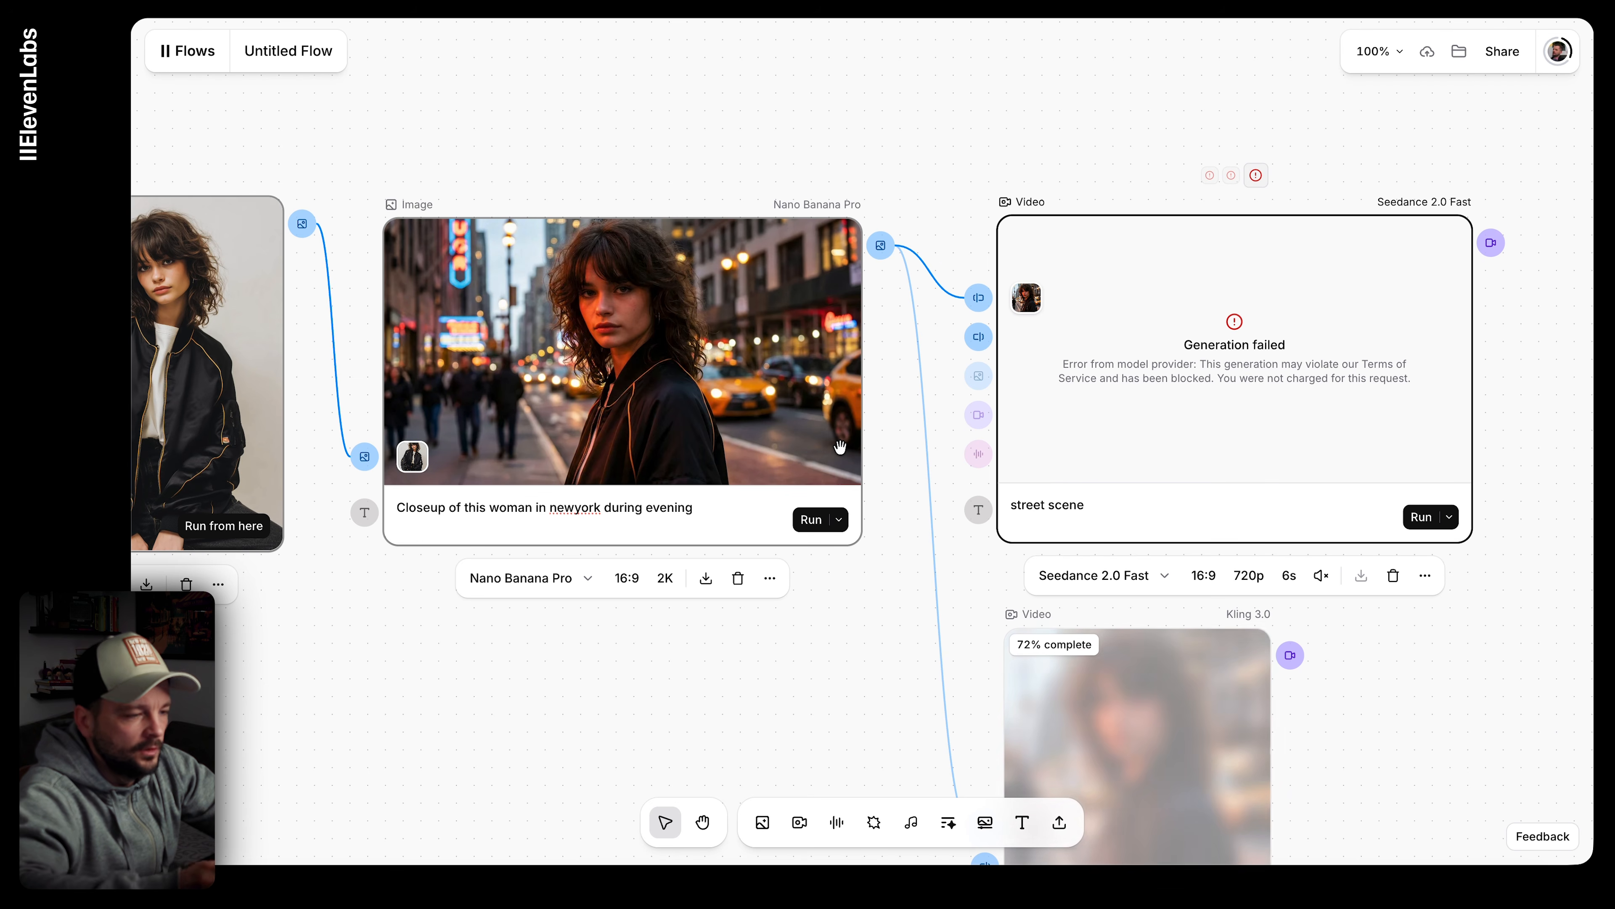
pyautogui.scroll(-1, 983, 450)
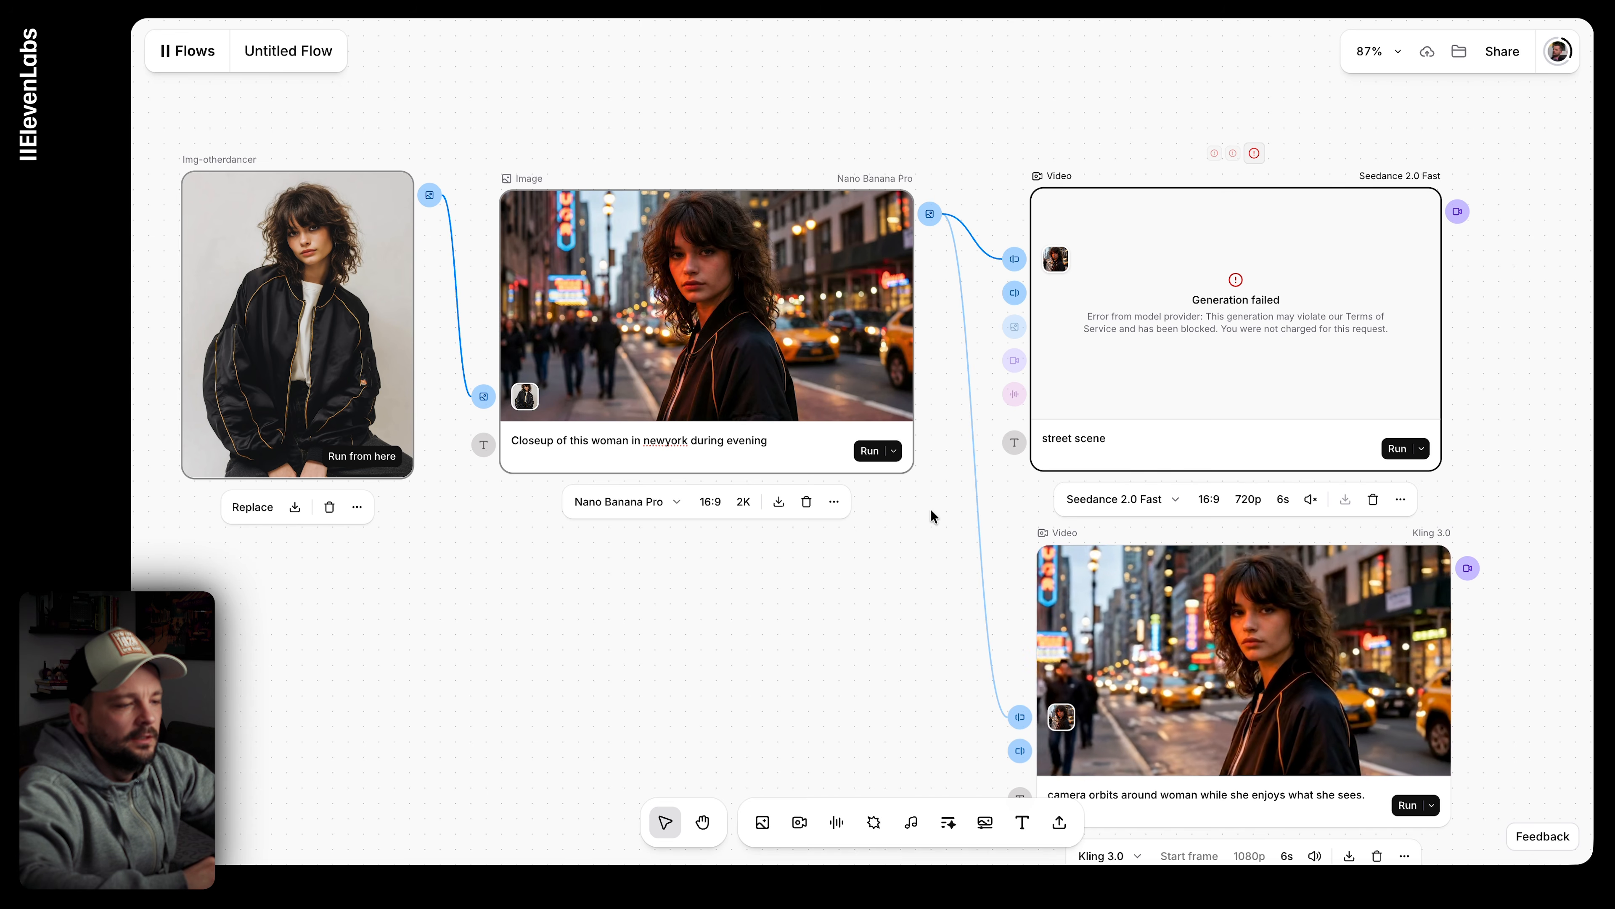
pyautogui.hscroll(5, 962, 553)
pyautogui.scroll(-3, 963, 553)
pyautogui.scroll(10, 1188, 645)
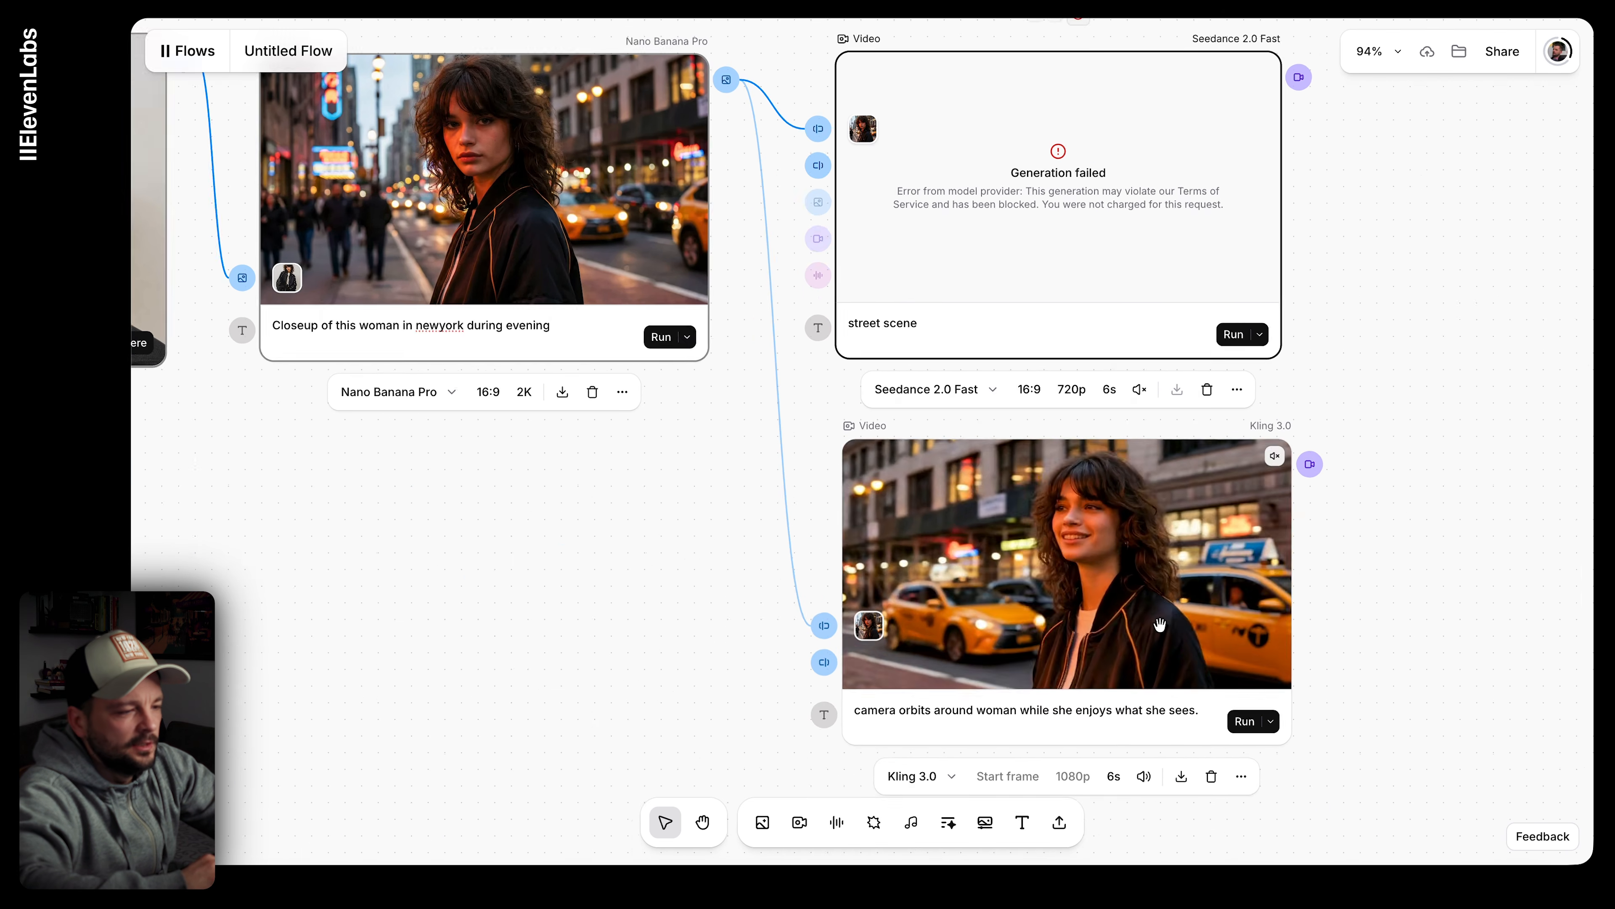
# Step: Delete the Seedance 2.0 Fast video node and move the Kling 3.0 node up beside the Nano Banana Pro image
pyautogui.scroll(-10, 1399, 796)
pyautogui.hscroll(3, 1399, 799)
pyautogui.scroll(-4, 1399, 800)
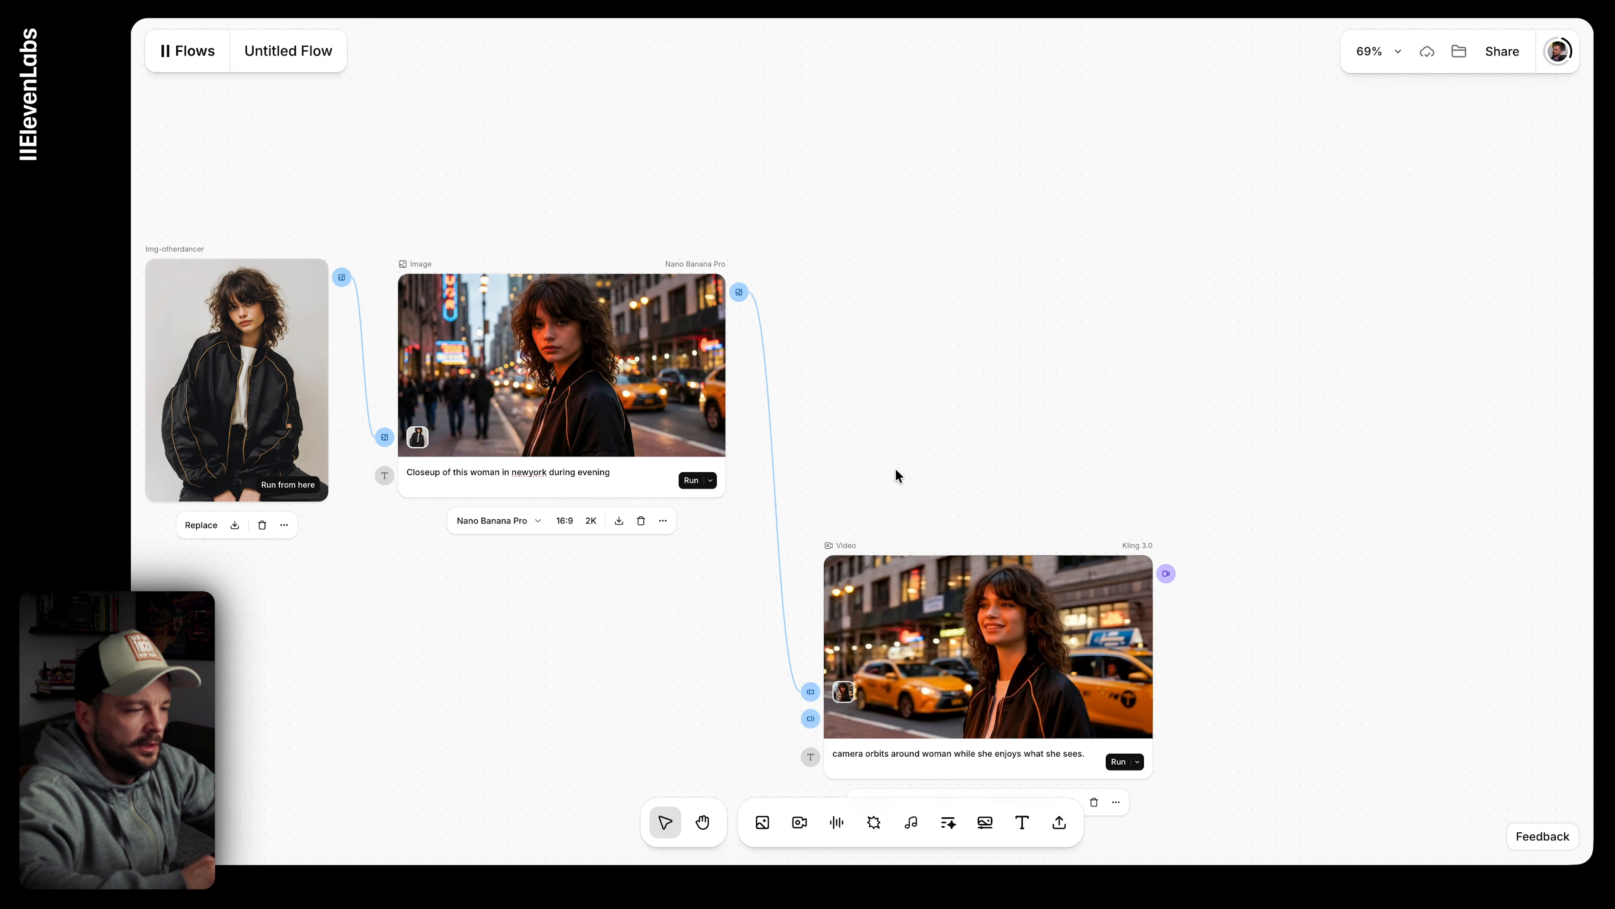
pyautogui.moveTo(992, 642); pyautogui.dragTo(991, 359)
pyautogui.hscroll(2, 1129, 480)
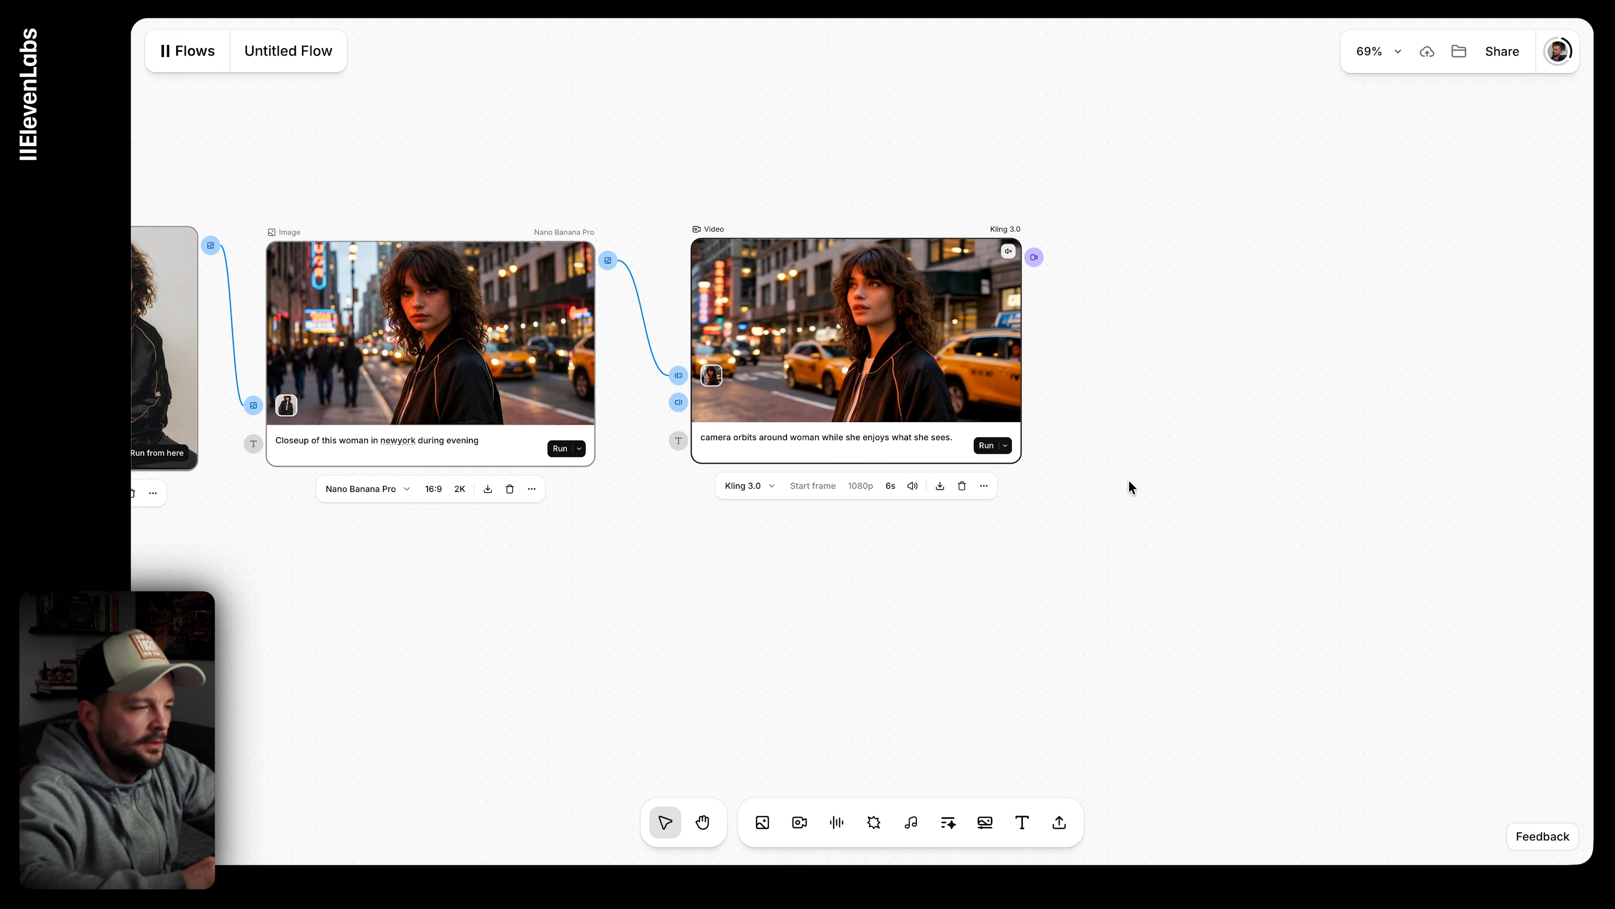
# Step: Branch a Veo 3.1 Fast video node off the Nano Banana Pro image, beneath the Kling node, and run it with "crash zoom on woman"
pyautogui.moveTo(628, 506); pyautogui.dragTo(682, 659)
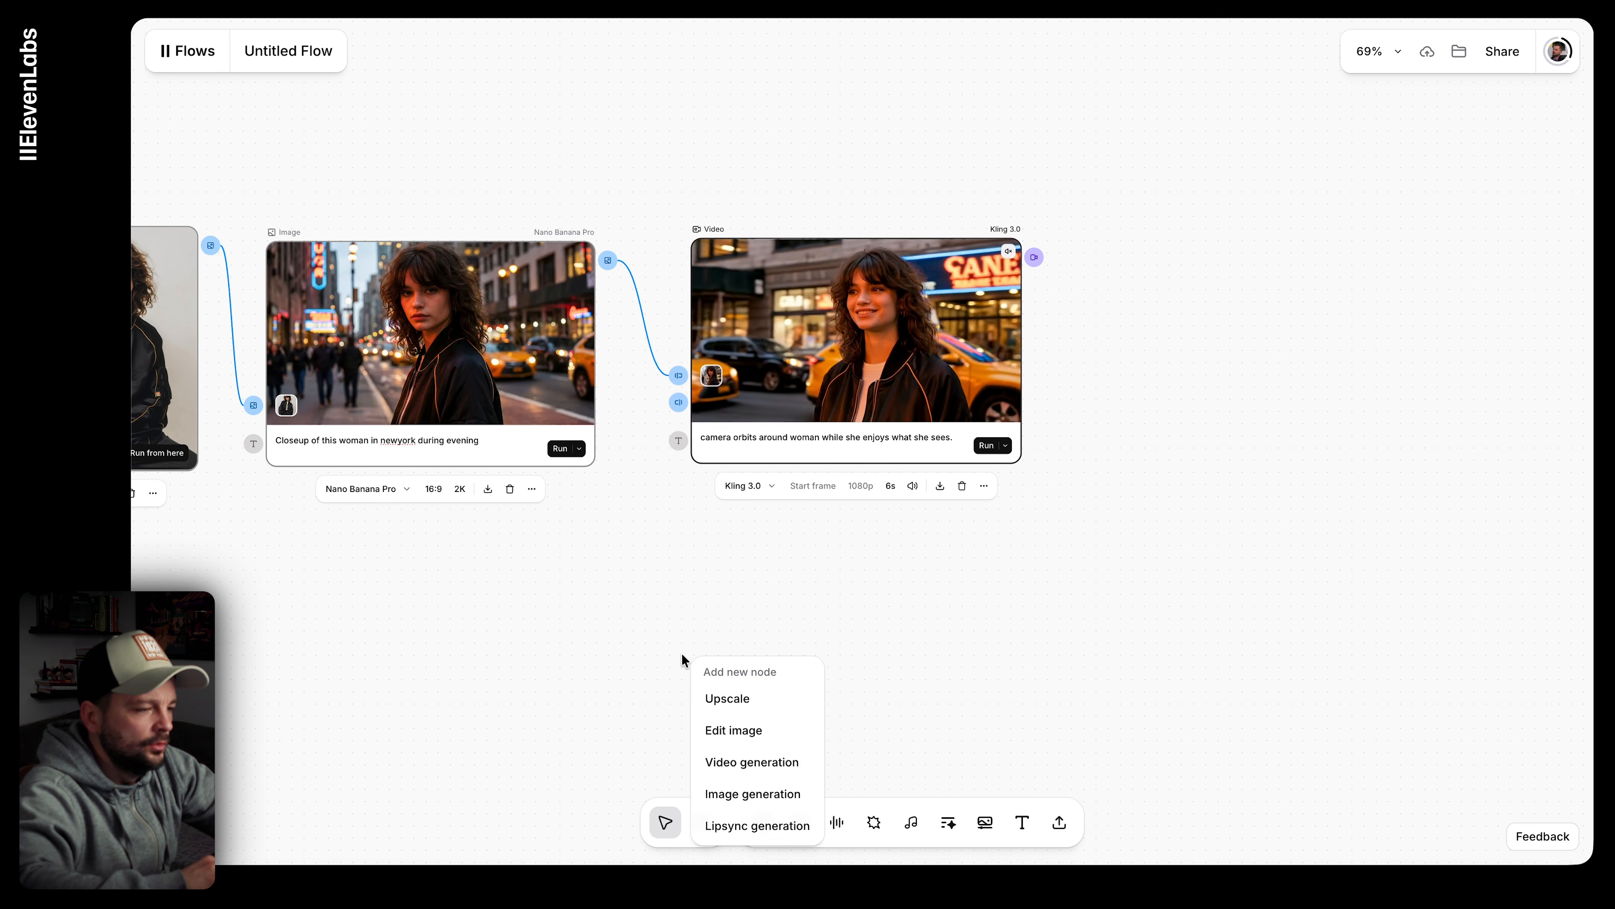
pyautogui.click(796, 761)
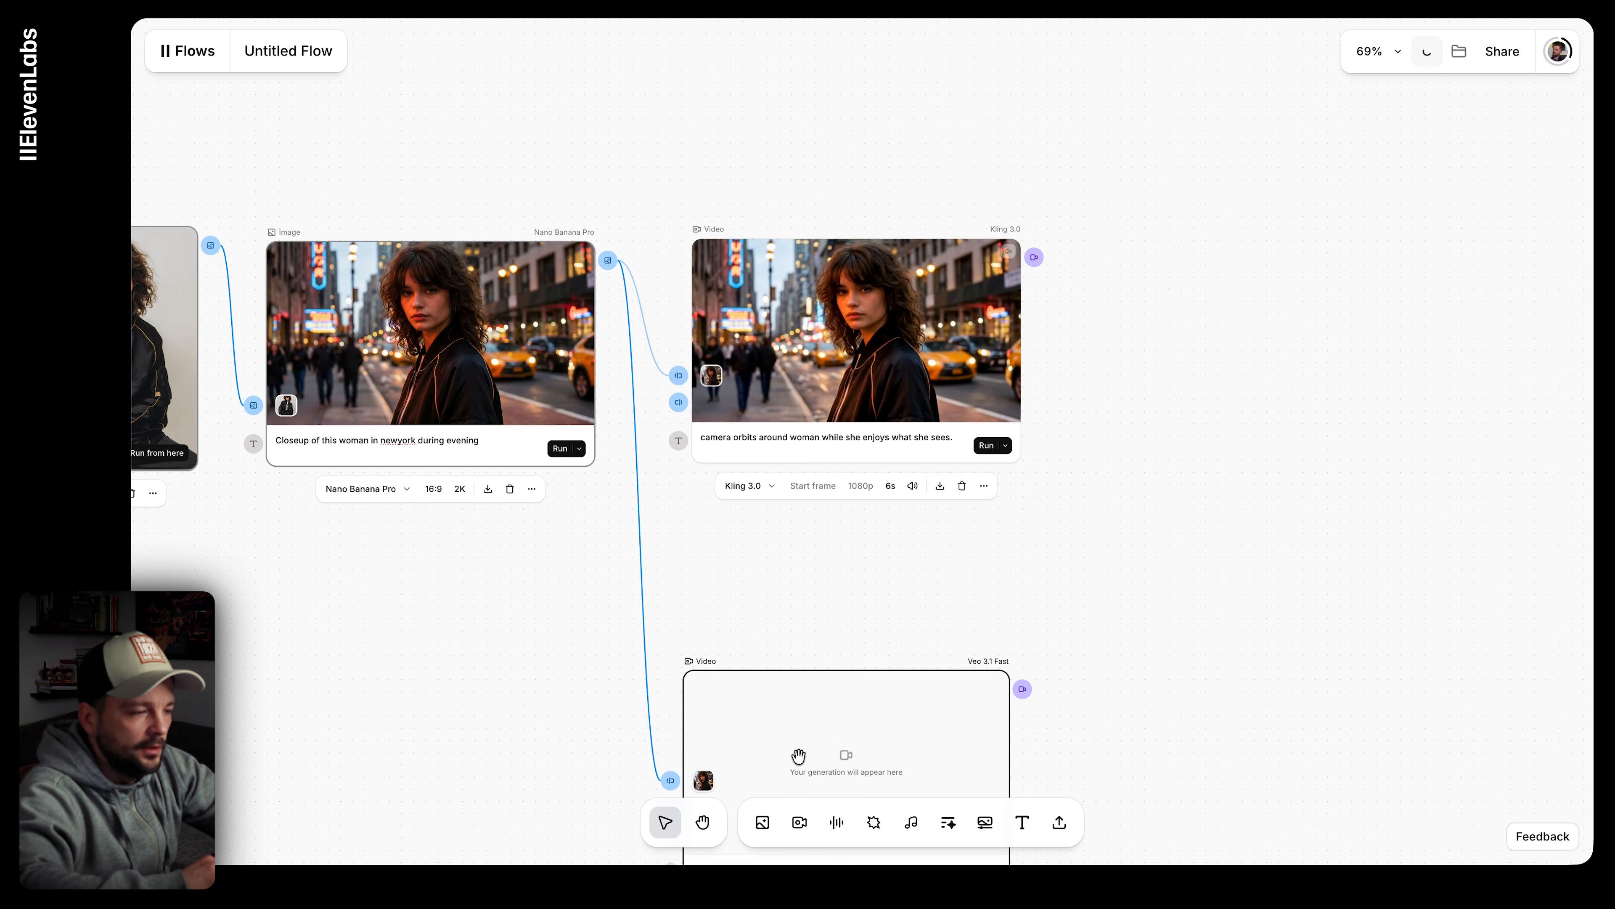
pyautogui.moveTo(871, 705); pyautogui.dragTo(879, 560)
pyautogui.scroll(-2, 1034, 650)
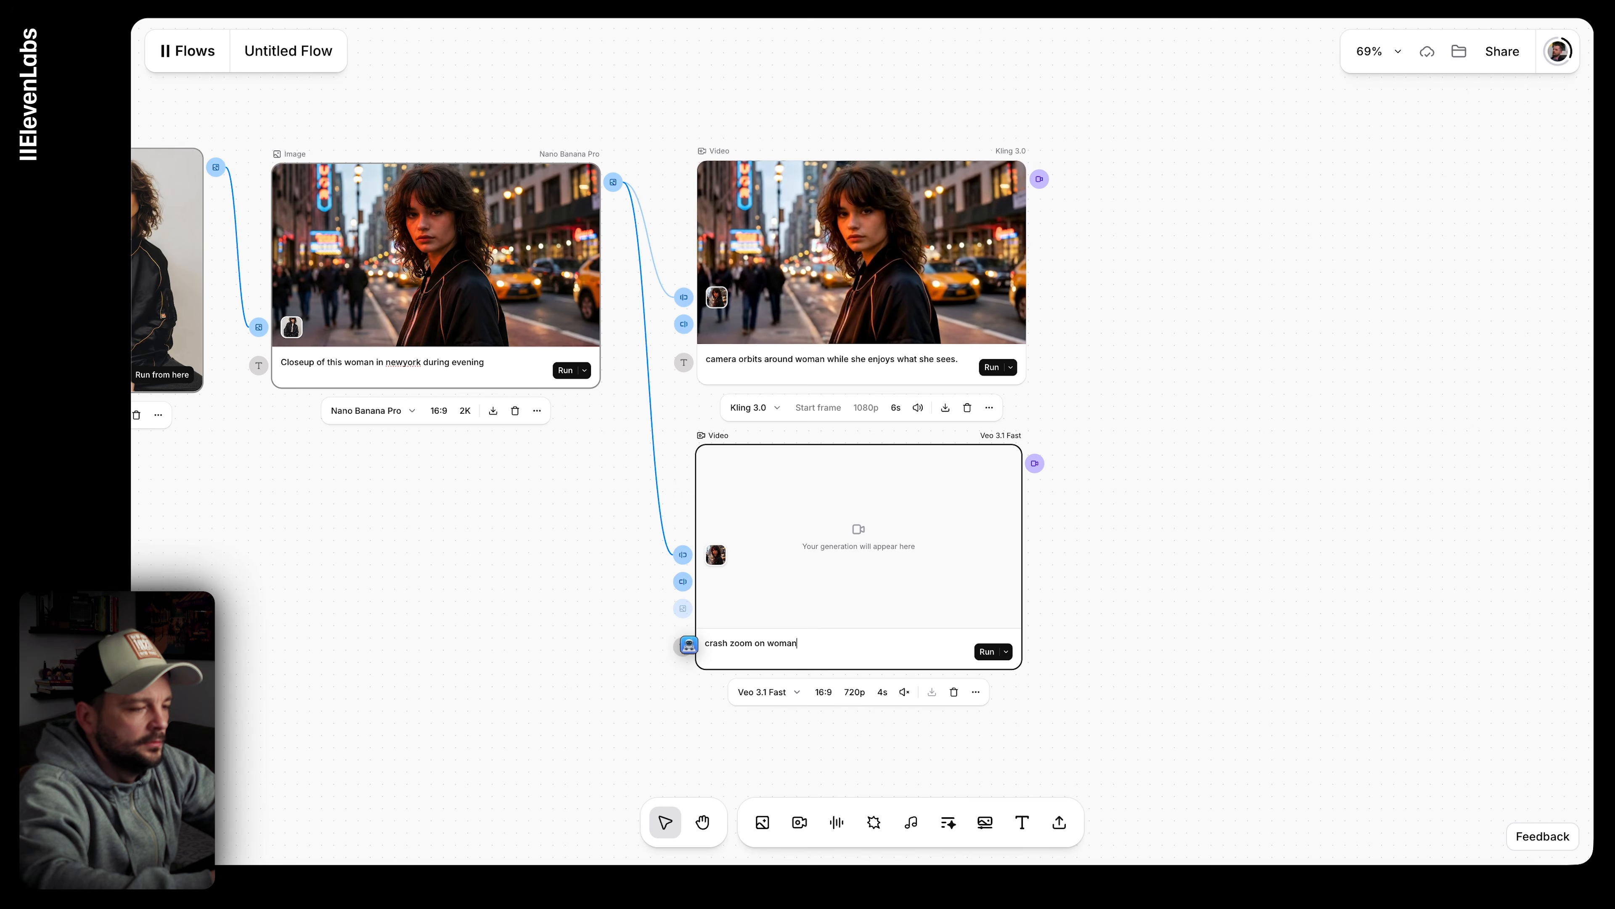
pyautogui.hscroll(3, 1121, 698)
pyautogui.hscroll(-1, 1121, 697)
pyautogui.scroll(-2, 1121, 698)
pyautogui.hscroll(2, 1121, 698)
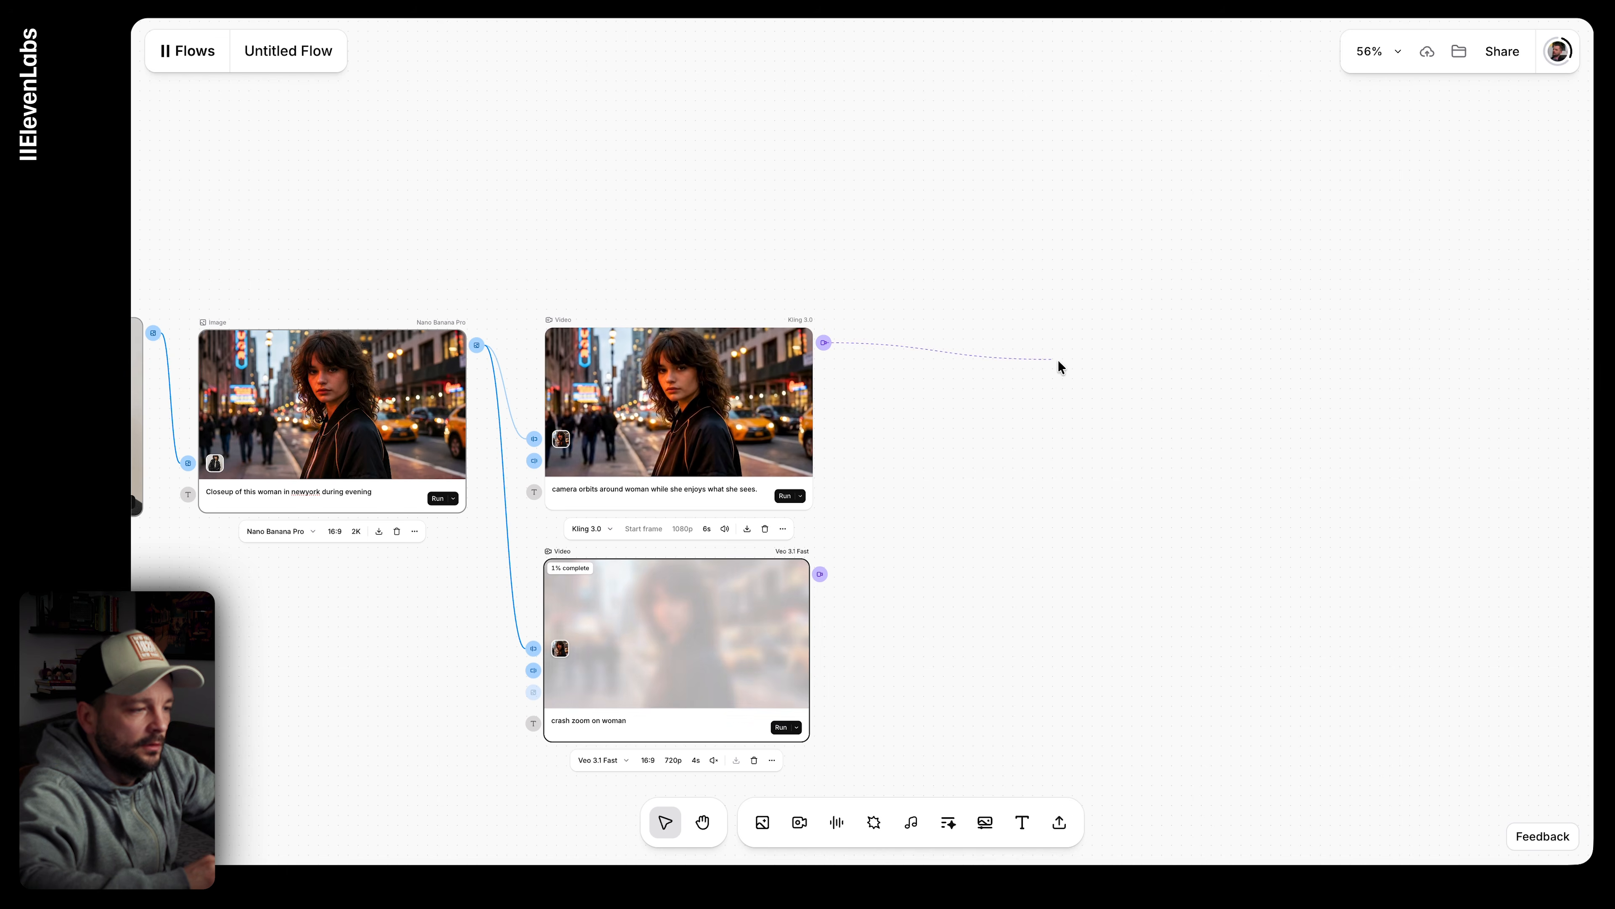
# Step: Add an Edit video node fed by the Kling 3.0 street video and set its model to Kling O3
pyautogui.moveTo(1058, 367); pyautogui.dragTo(1066, 369)
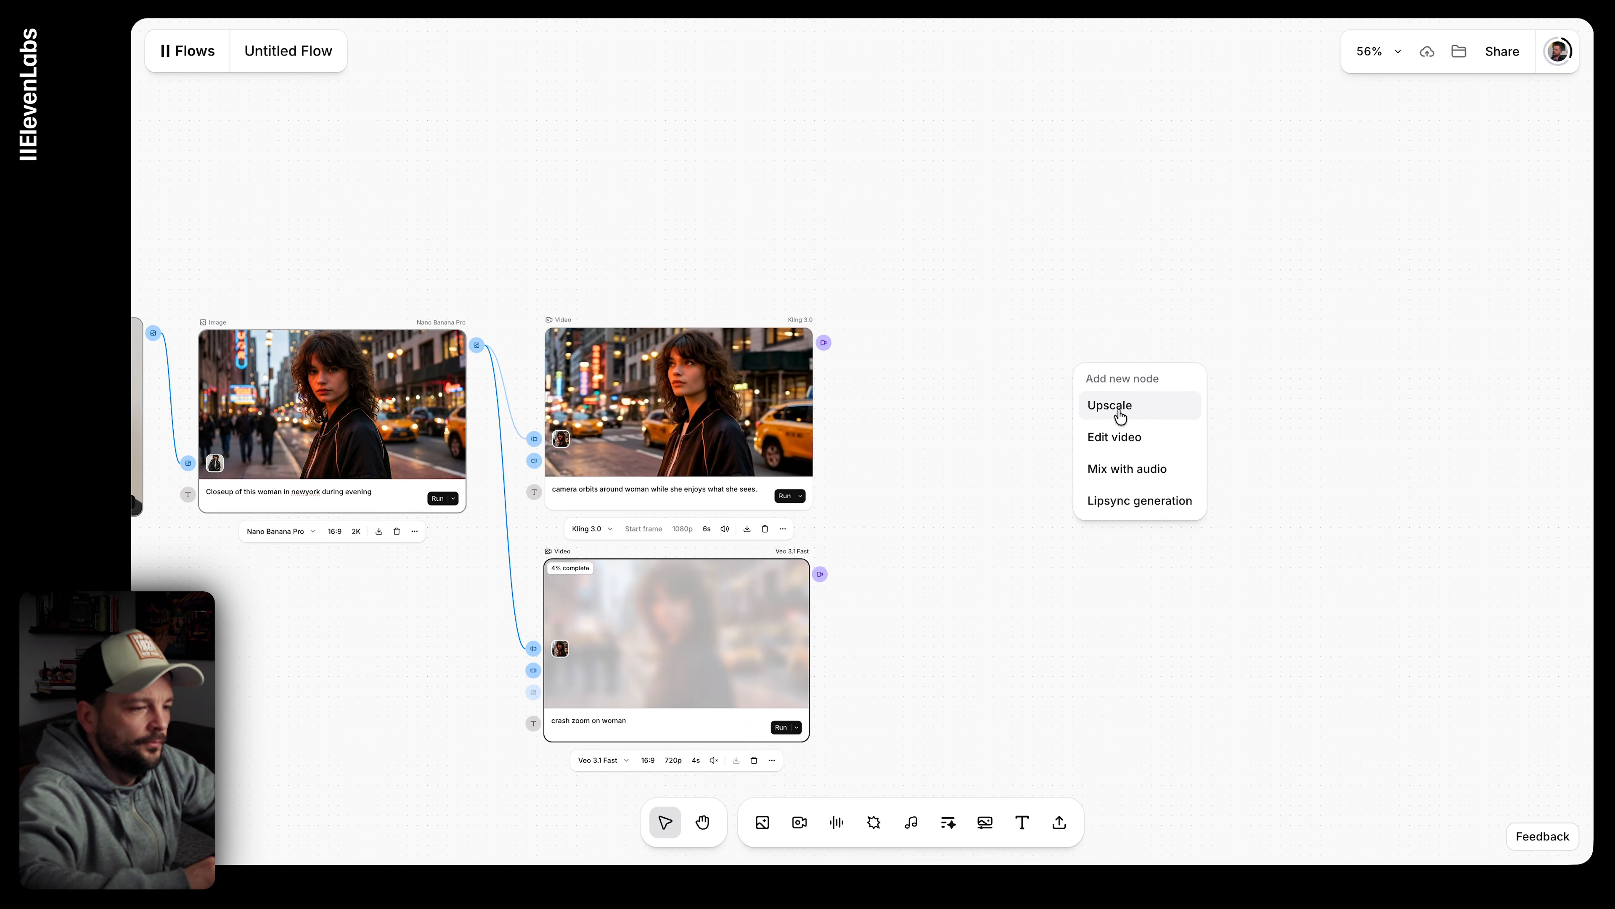
pyautogui.click(1162, 448)
pyautogui.scroll(5, 1142, 562)
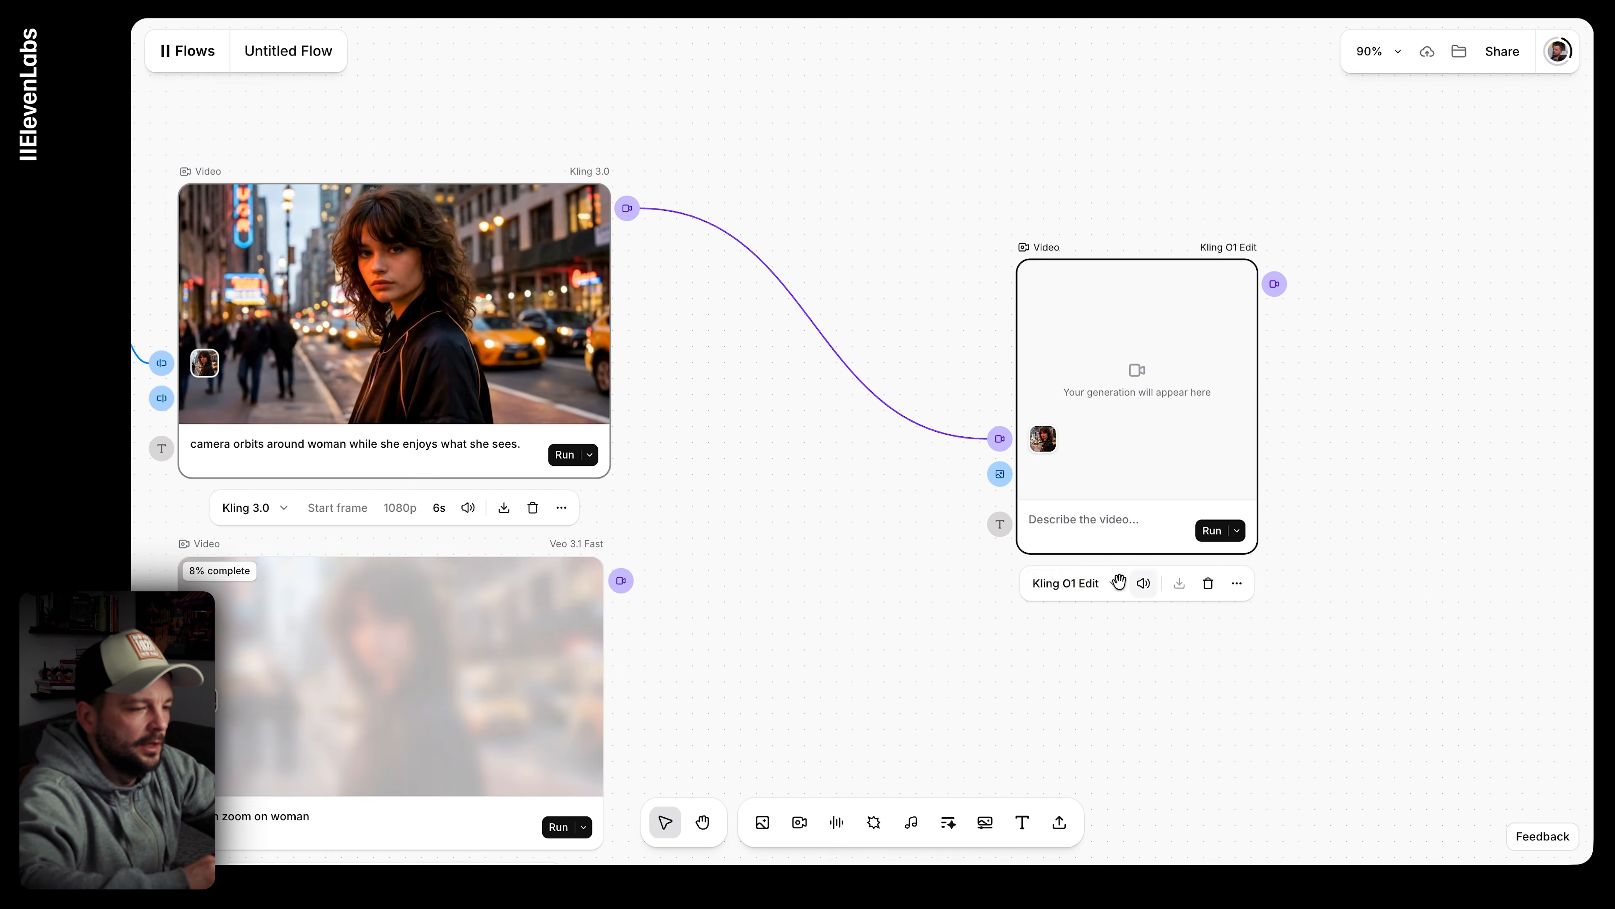
pyautogui.click(1093, 587)
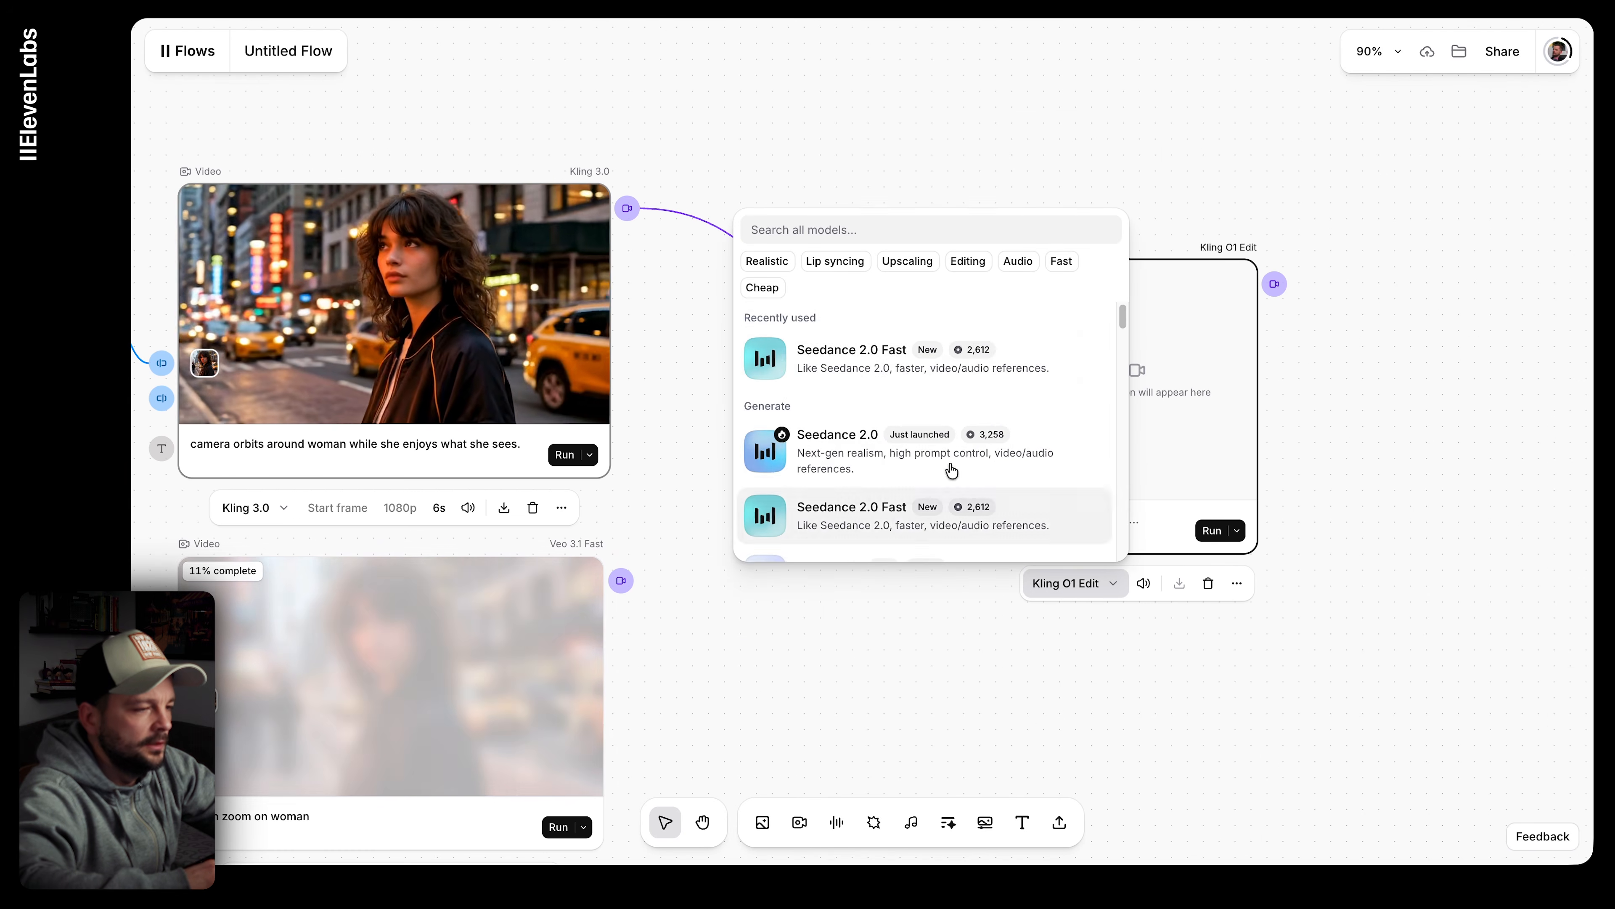
pyautogui.scroll(-5, 923, 410)
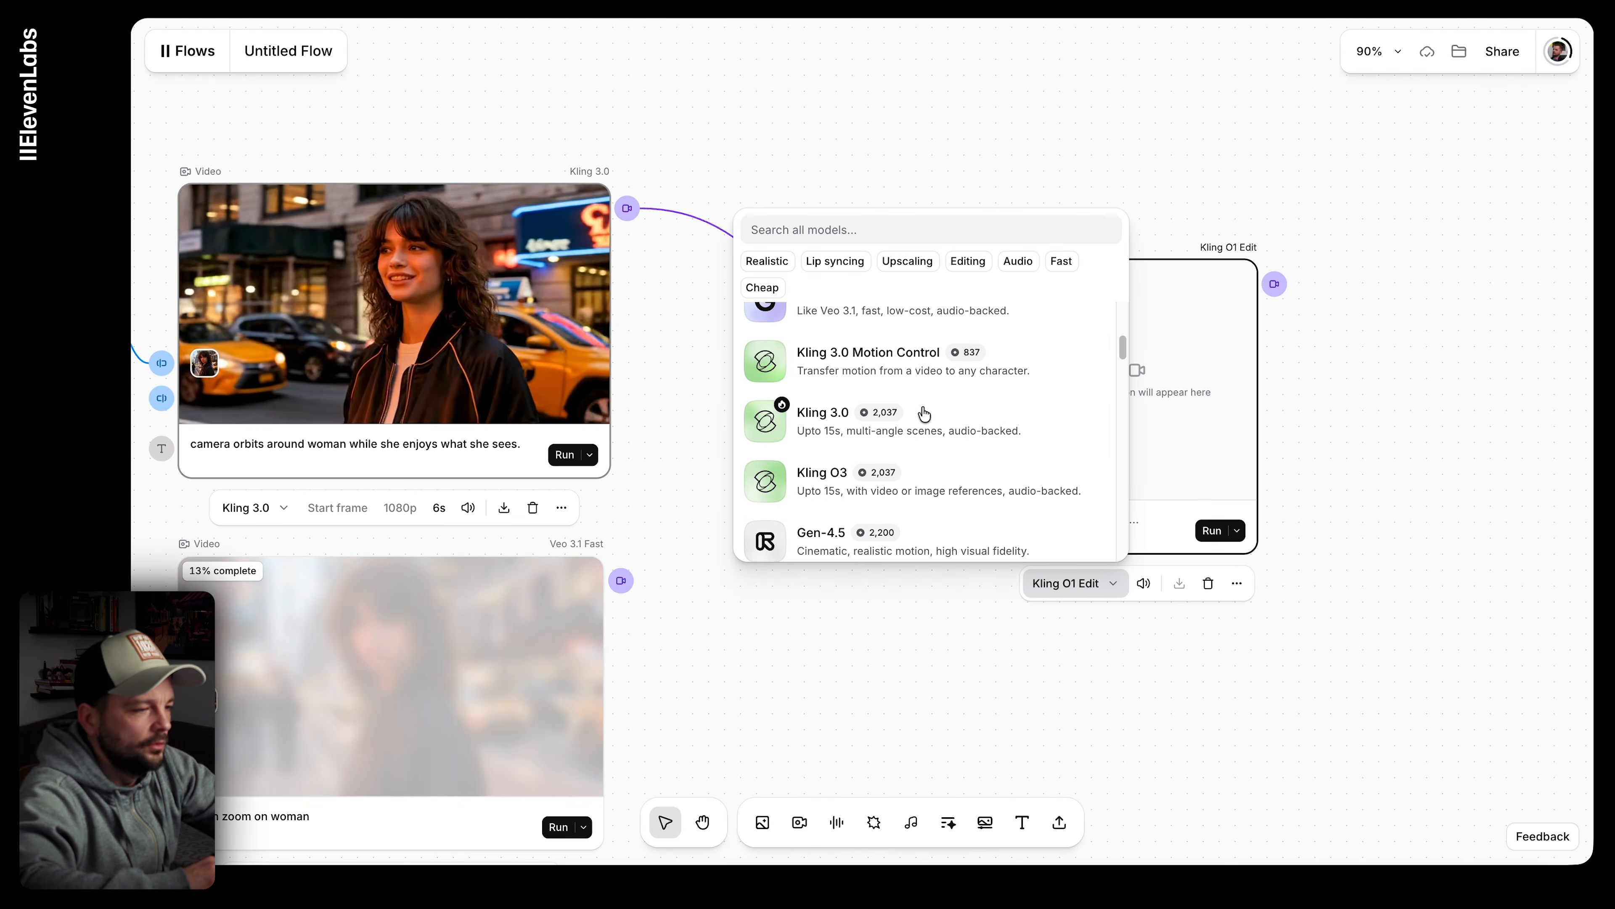
pyautogui.scroll(-1, 923, 414)
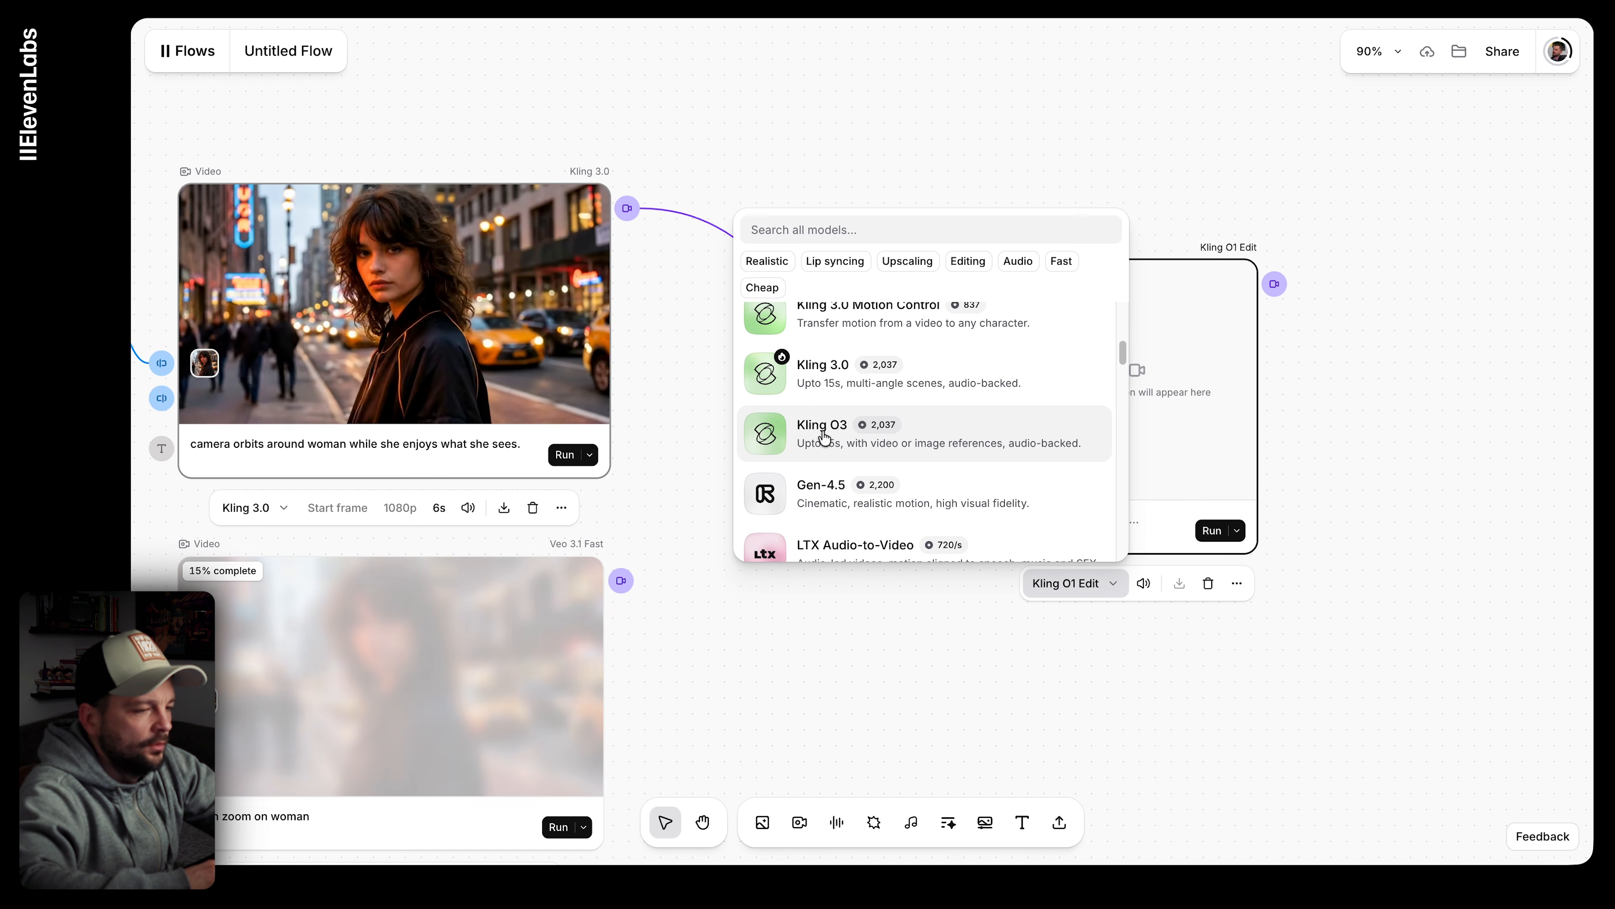
pyautogui.click(824, 438)
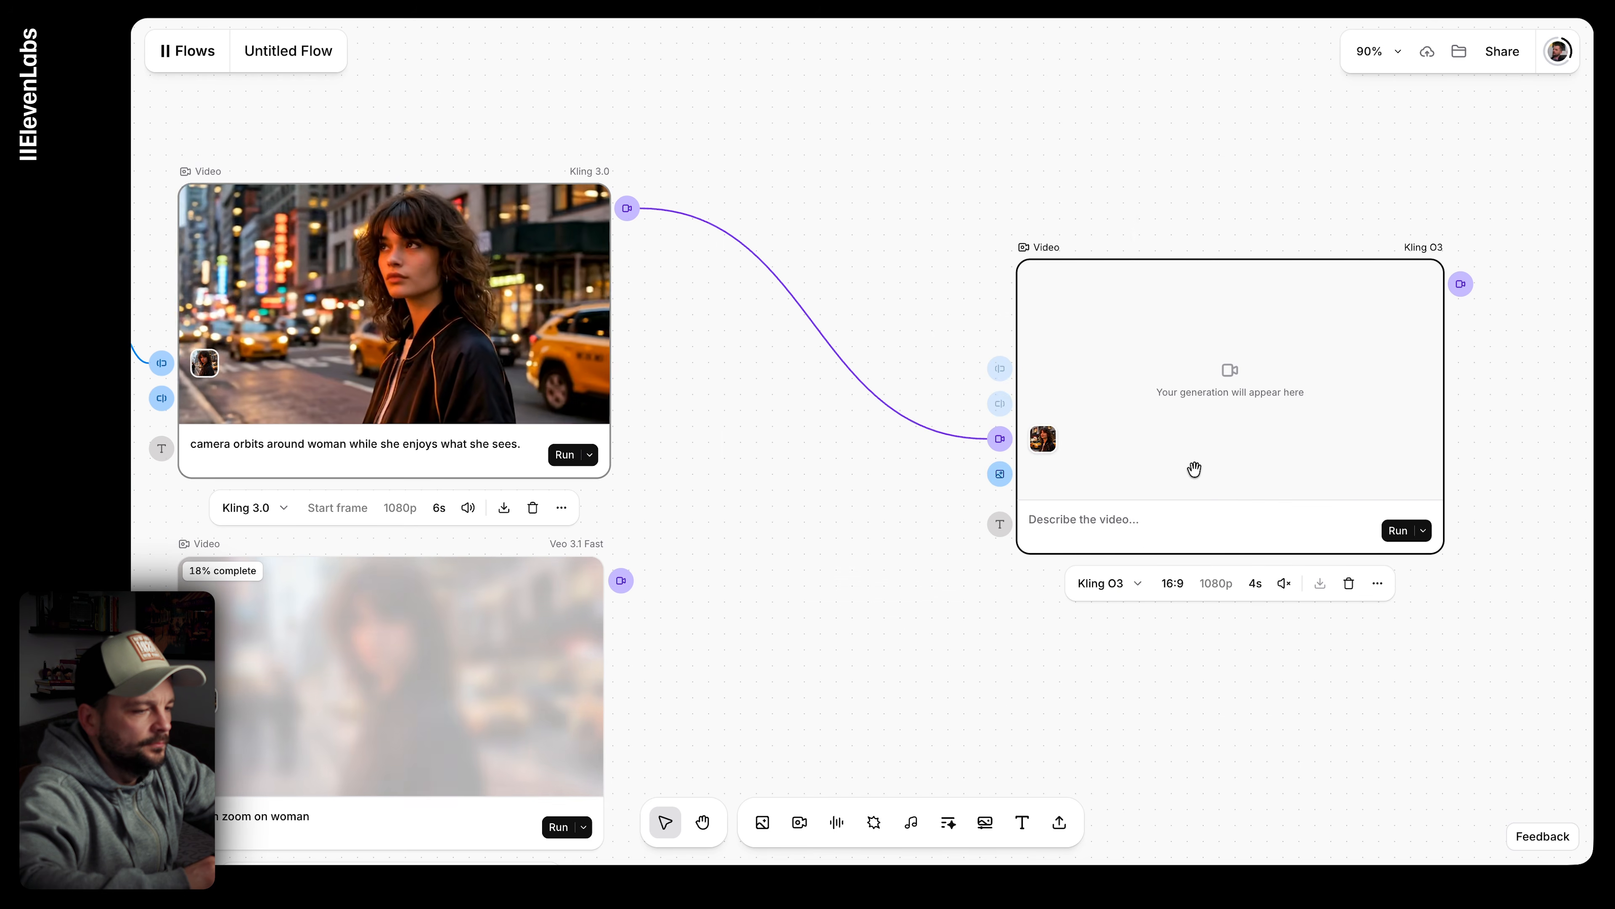
# Step: Run the Kling O3 node with the prompt "scene is happening while heavy rain is falling" and move it closer to its source video
pyautogui.scroll(-5, 1194, 464)
pyautogui.moveTo(1147, 463); pyautogui.dragTo(1083, 396)
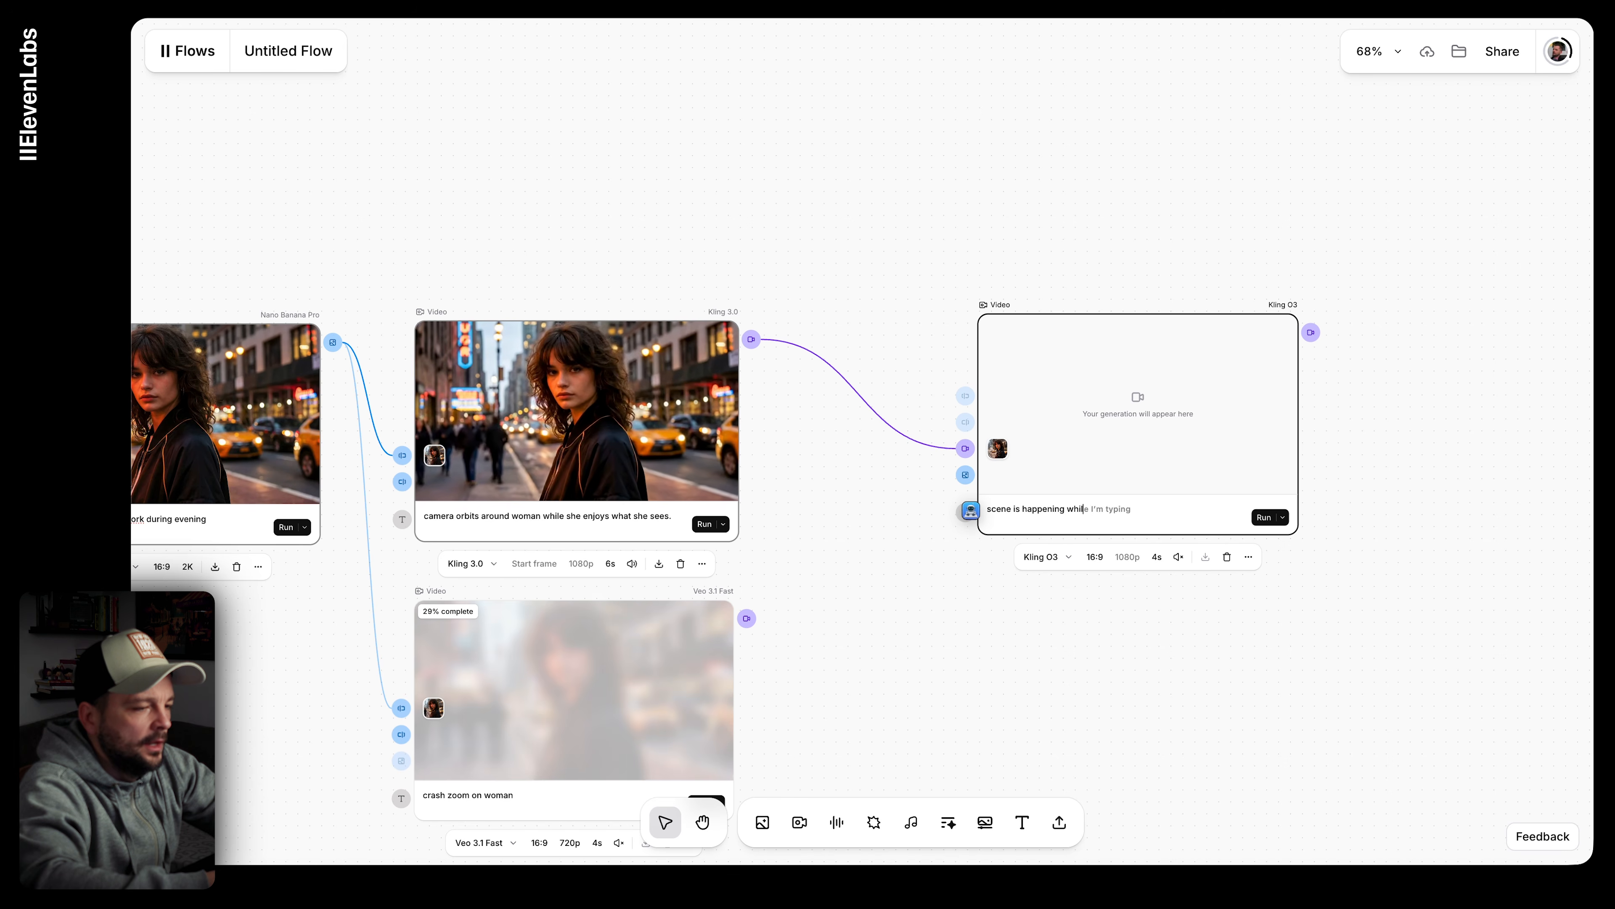
pyautogui.write('e heavy rain is')
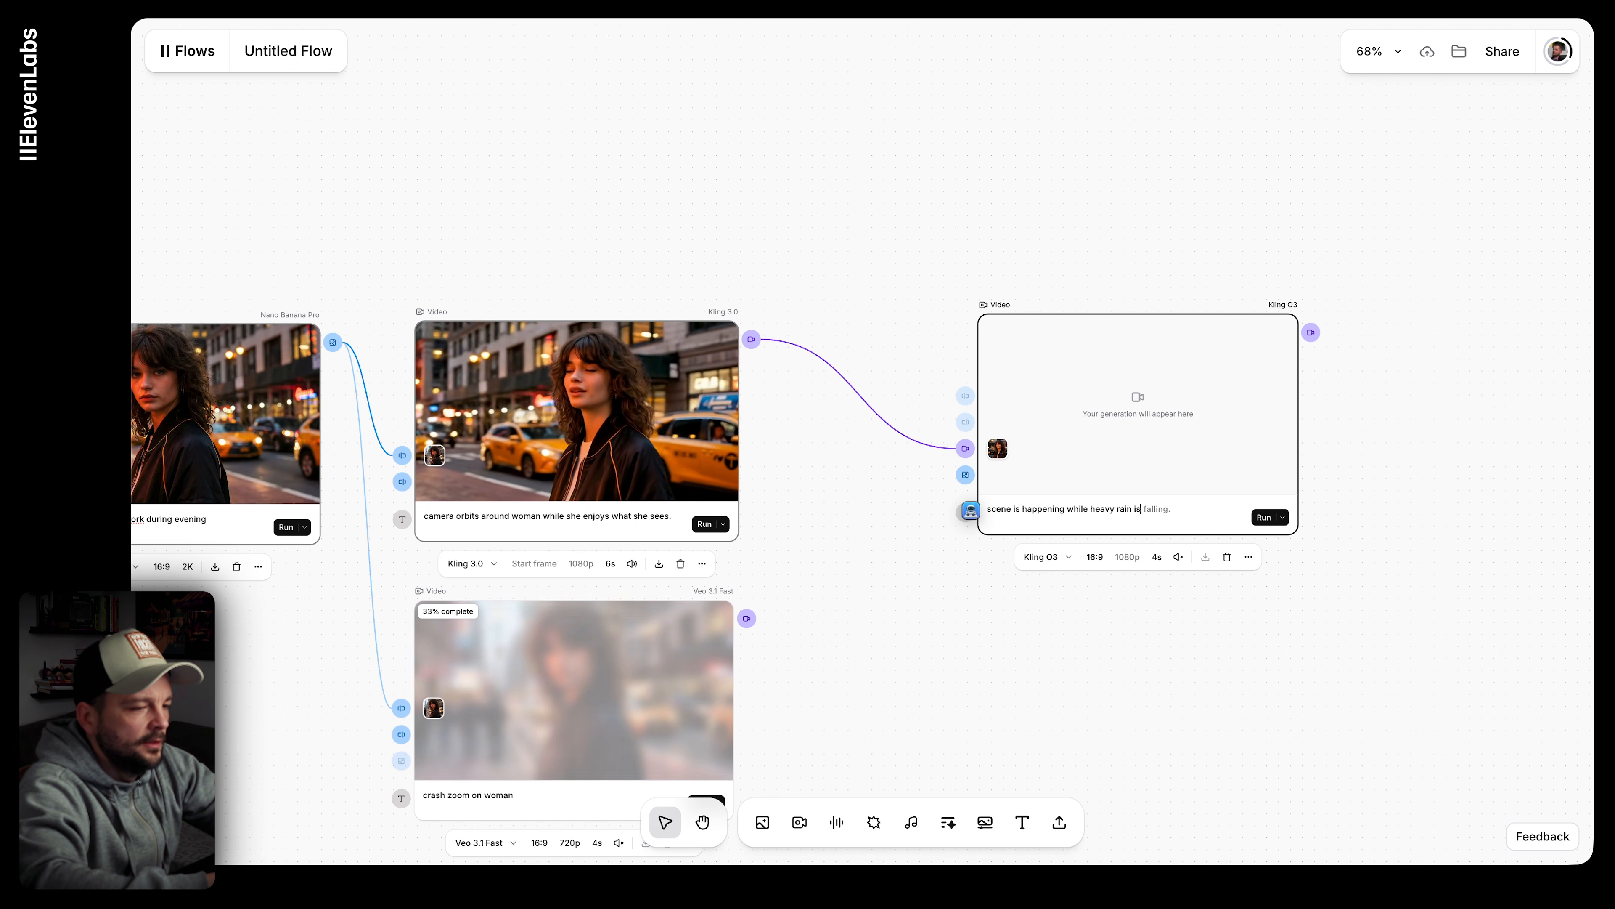
pyautogui.press('Tab')
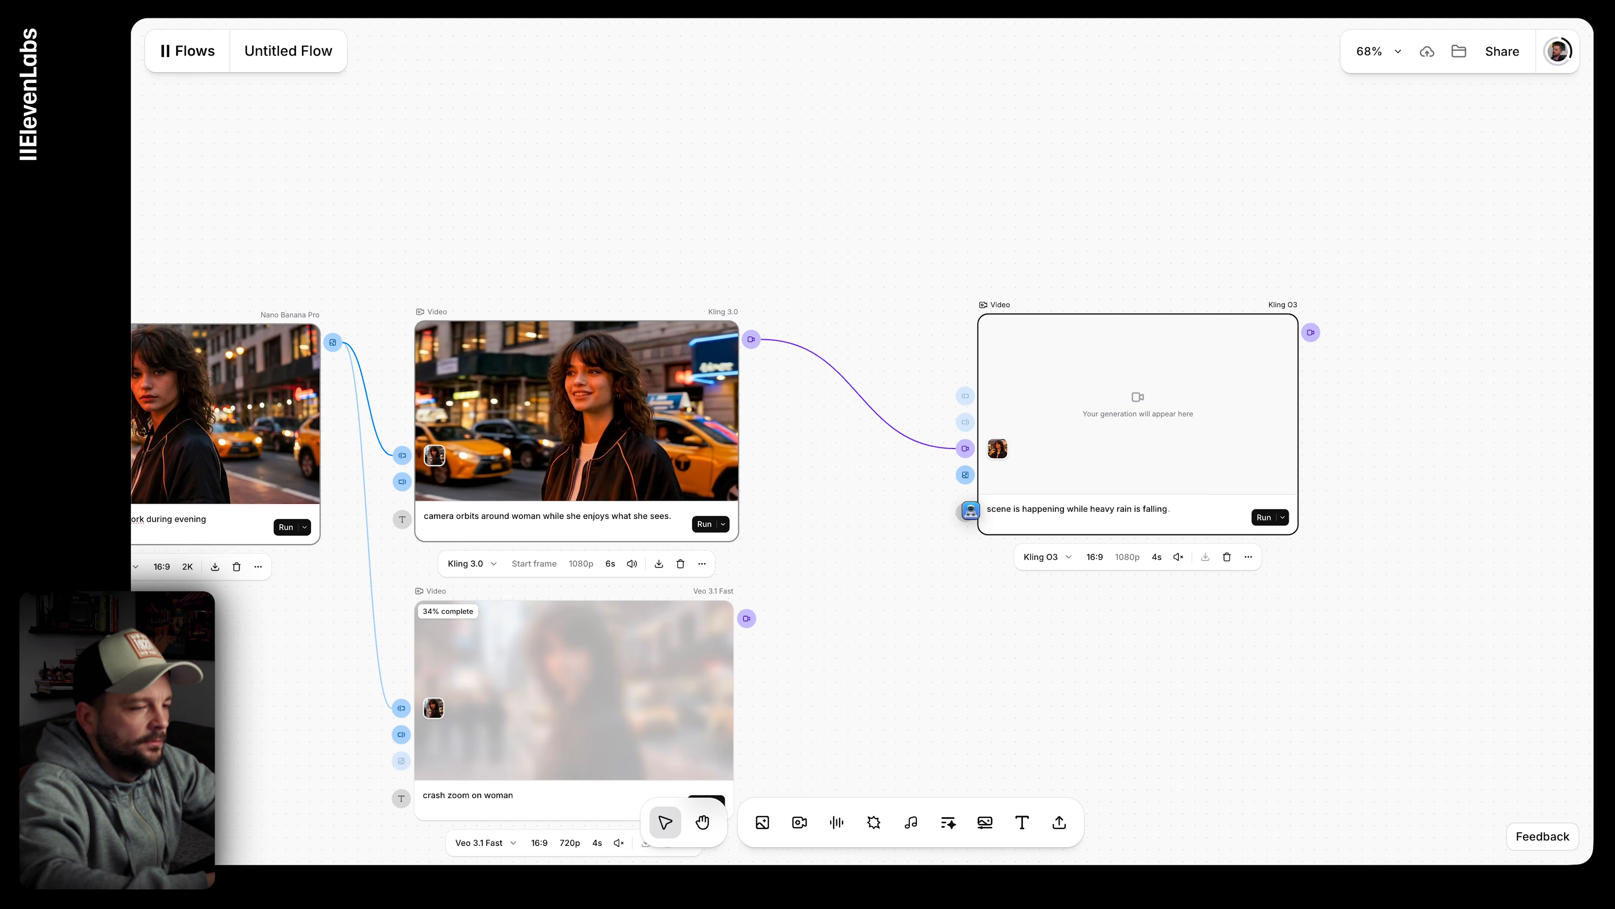
pyautogui.click(1267, 518)
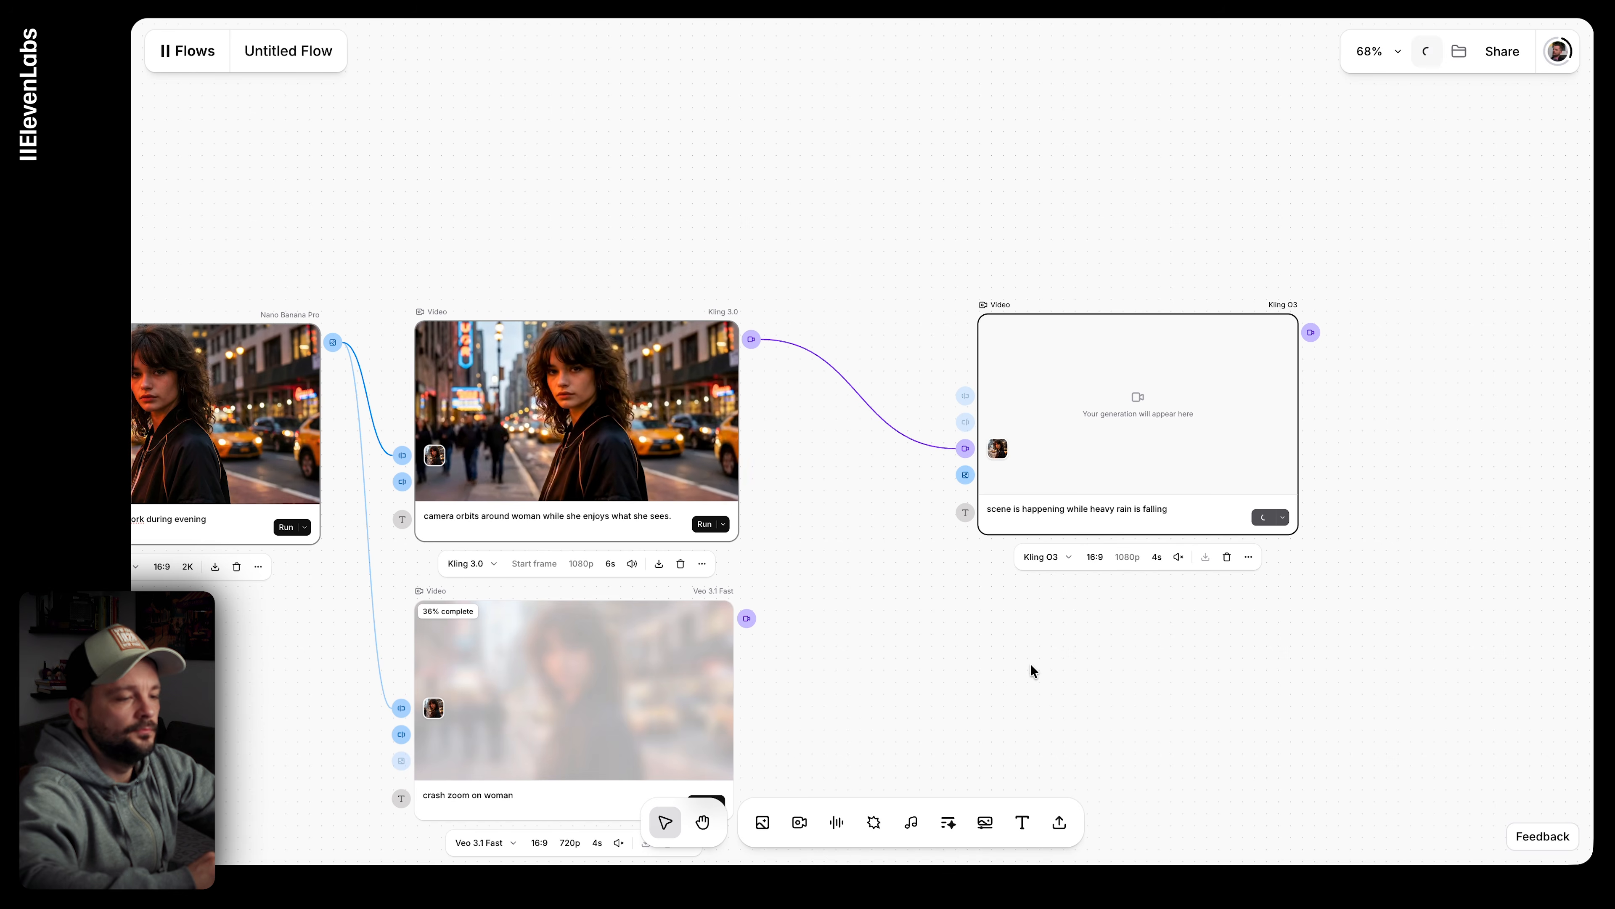
pyautogui.moveTo(1163, 434); pyautogui.dragTo(1039, 437)
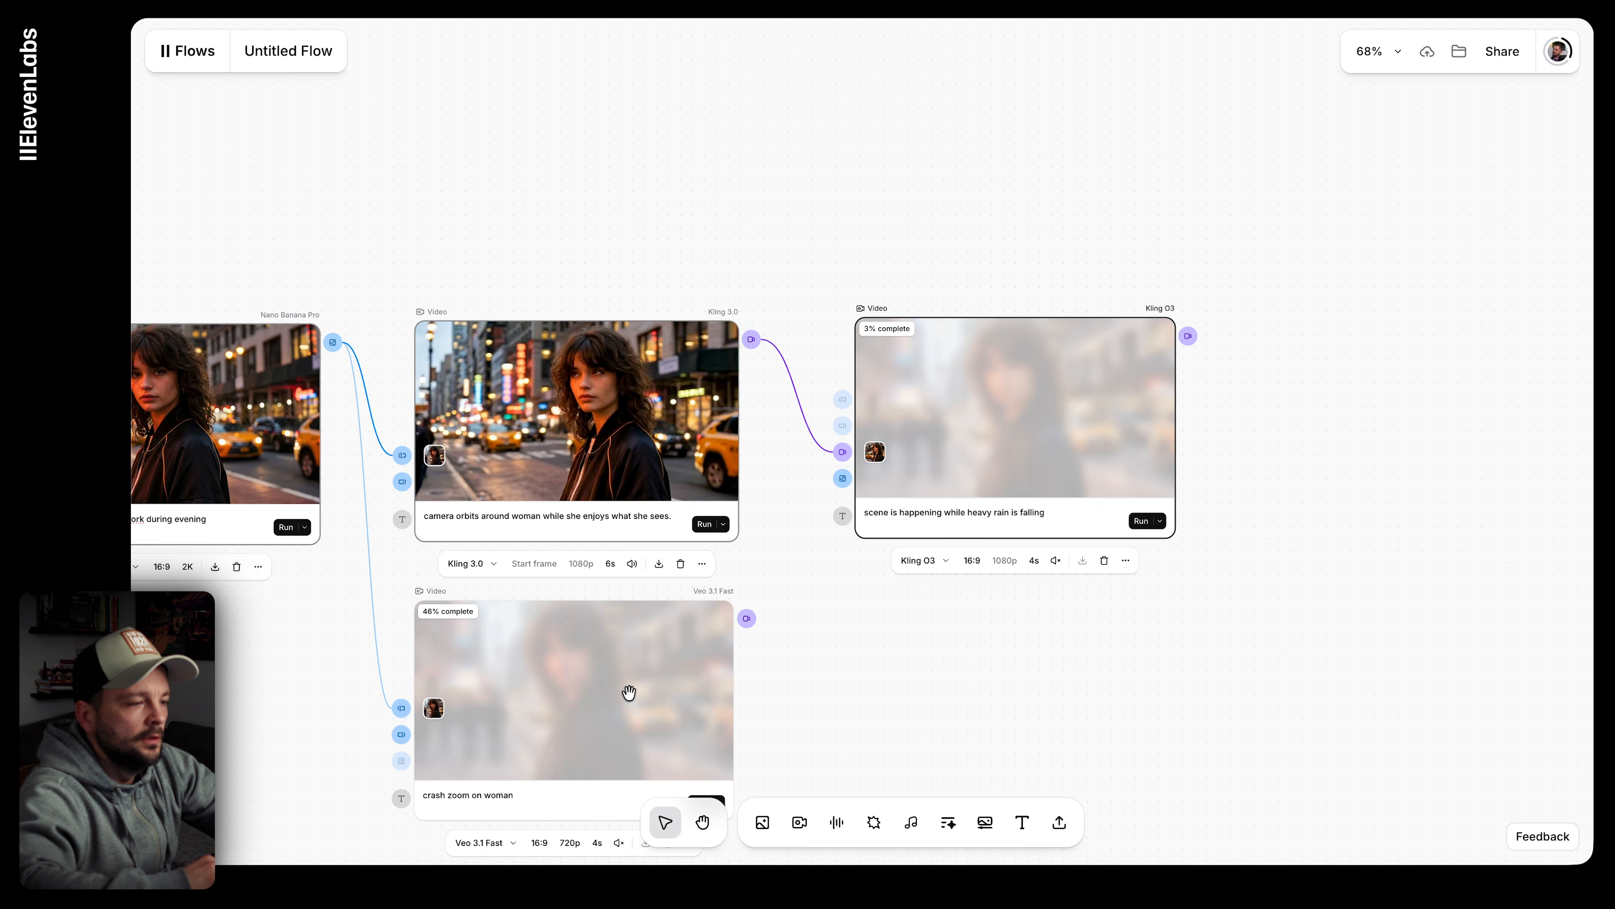
# Step: Add an Image generation node fed by the original portrait of the woman and place it below the existing image node
pyautogui.hscroll(-10, 629, 691)
pyautogui.hscroll(-2, 628, 691)
pyautogui.scroll(-2, 629, 691)
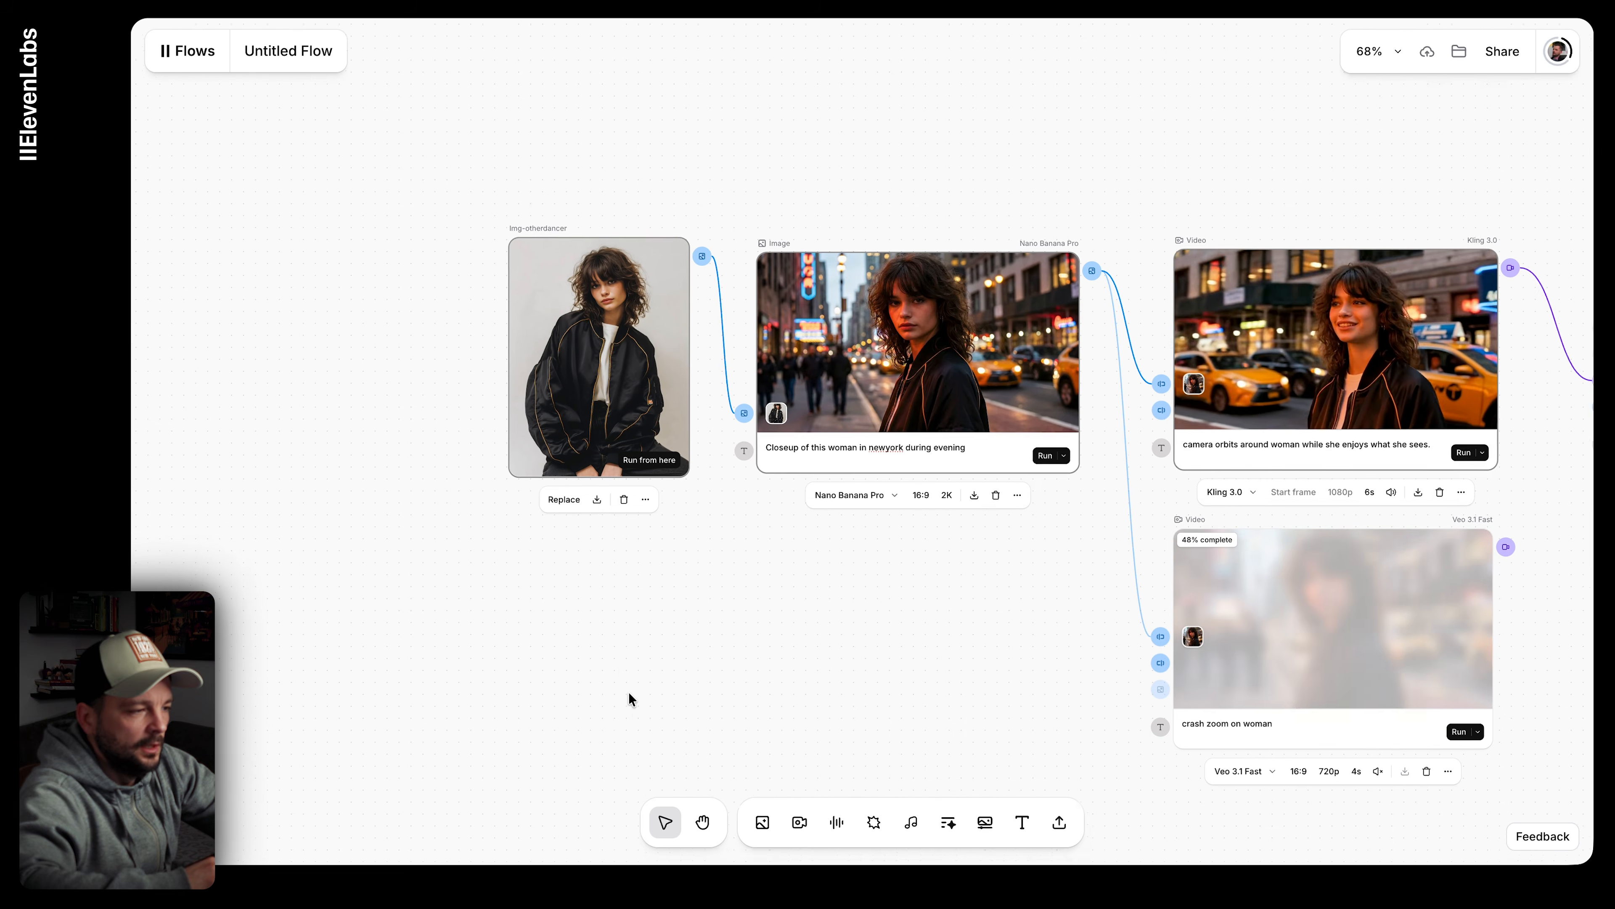
pyautogui.moveTo(685, 208); pyautogui.dragTo(613, 781)
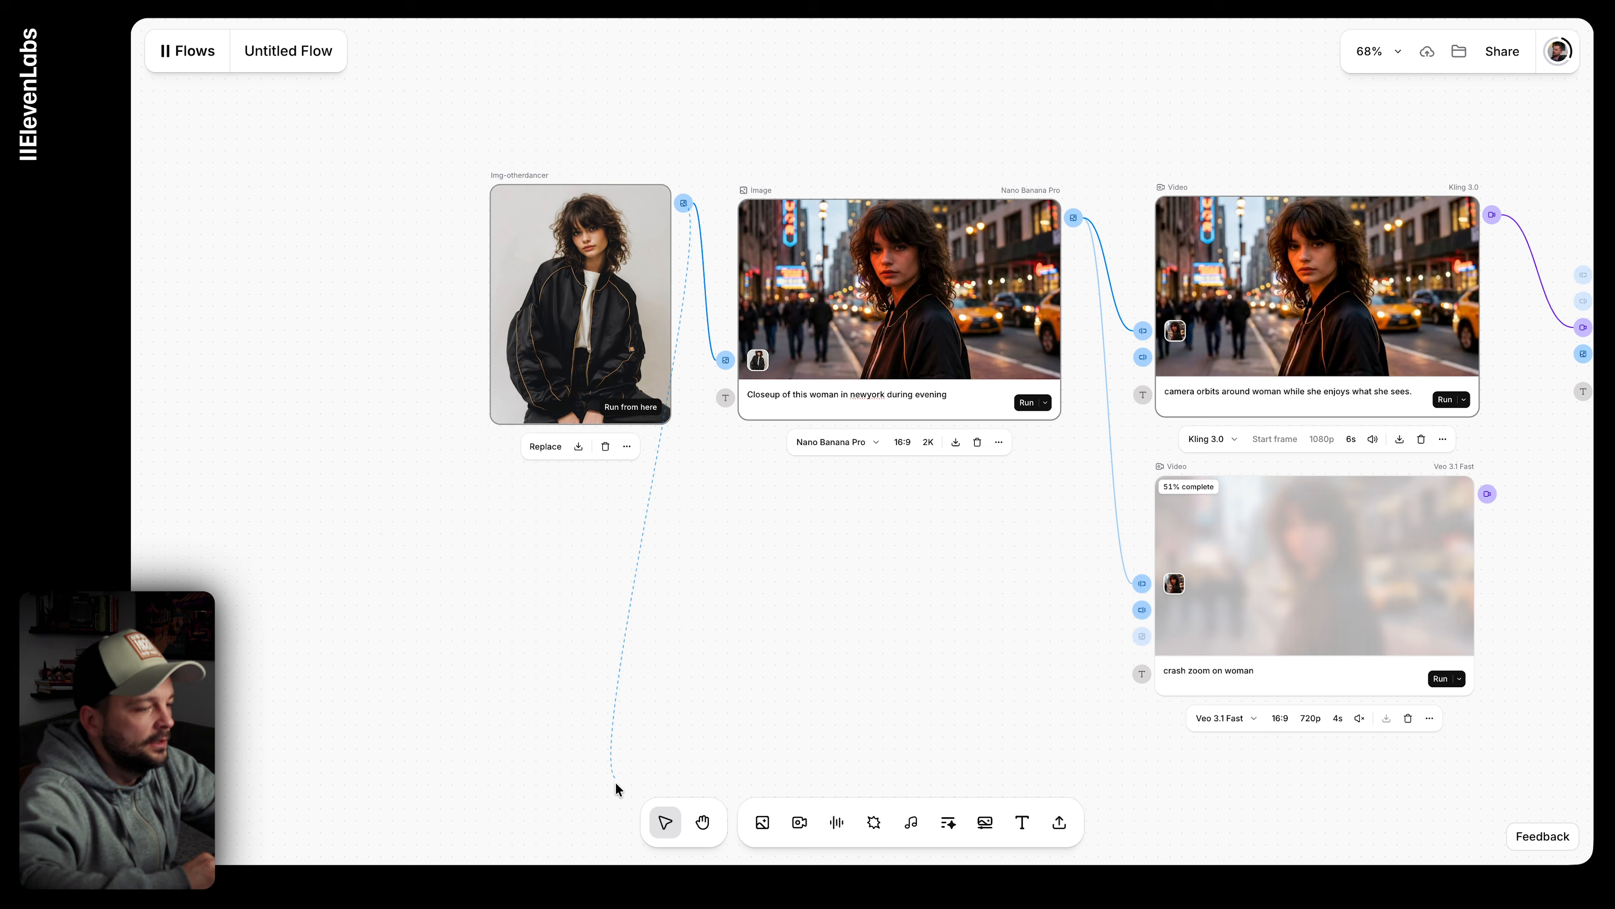
pyautogui.scroll(-4, 806, 701)
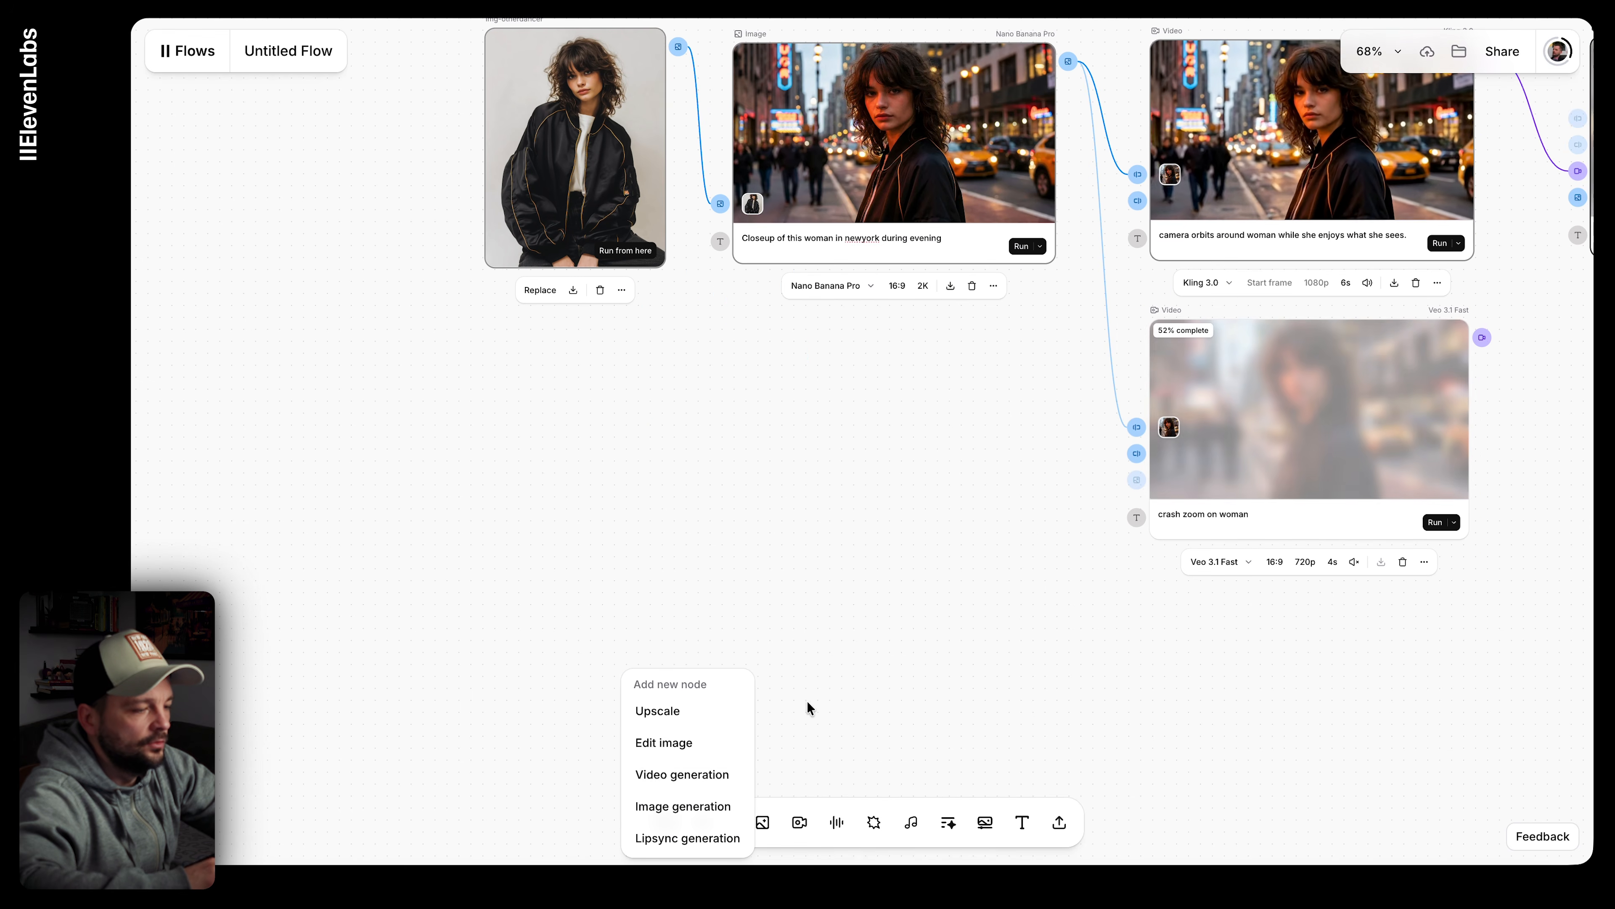
pyautogui.click(707, 806)
pyautogui.moveTo(809, 711); pyautogui.dragTo(848, 561)
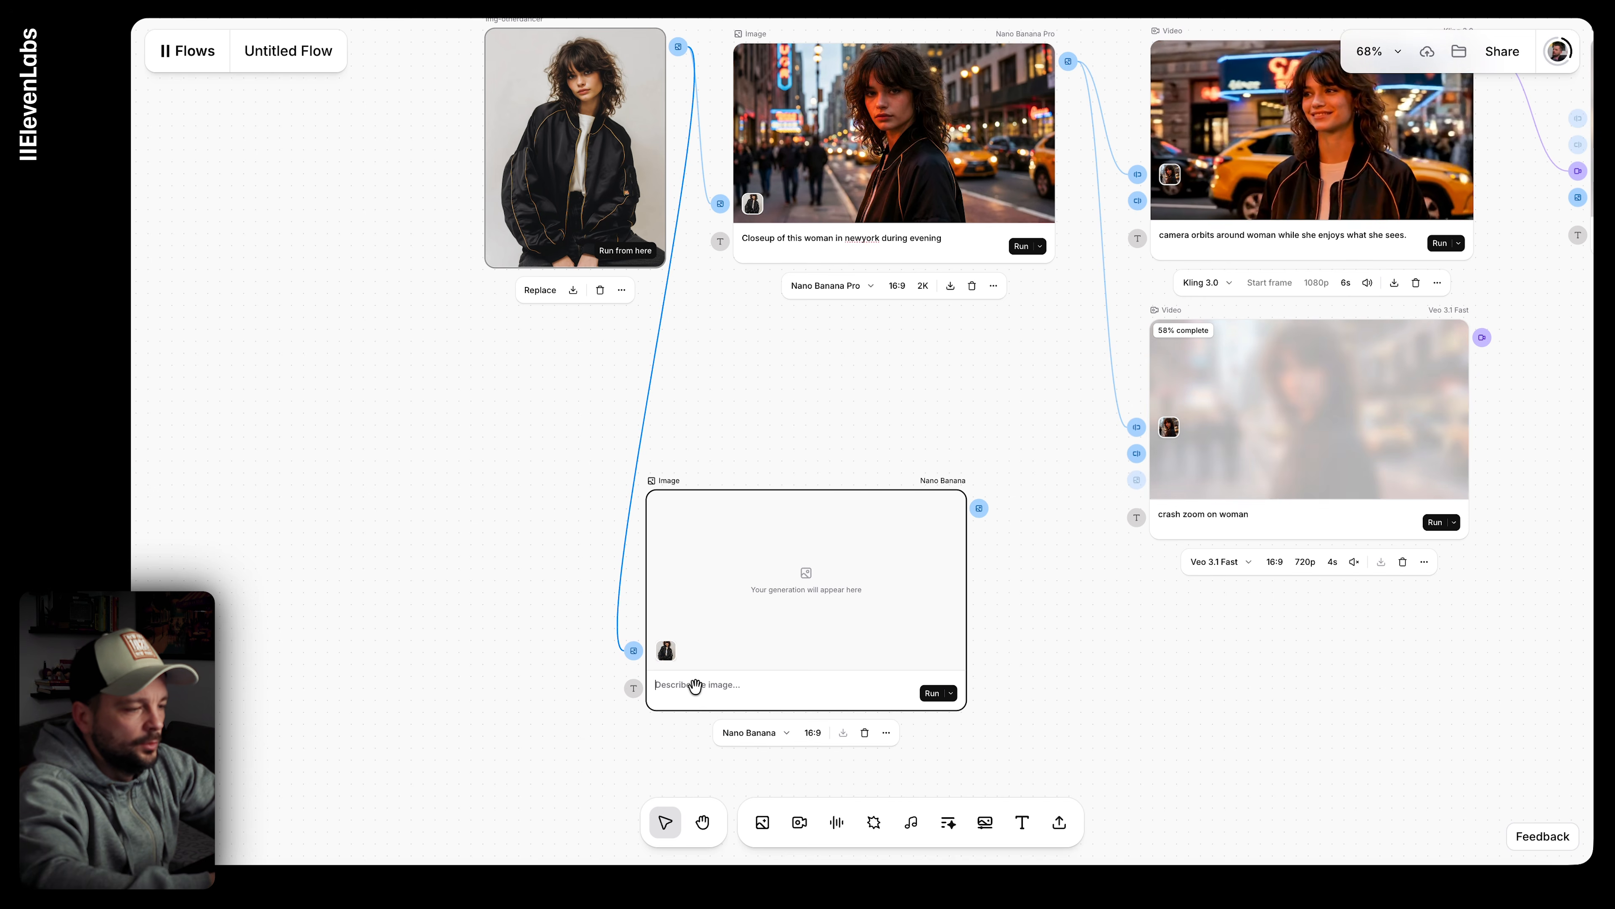
# Step: Run the new Nano Banana image node with the prompt "woman in paris" and move it further down the canvas
pyautogui.write('wo')
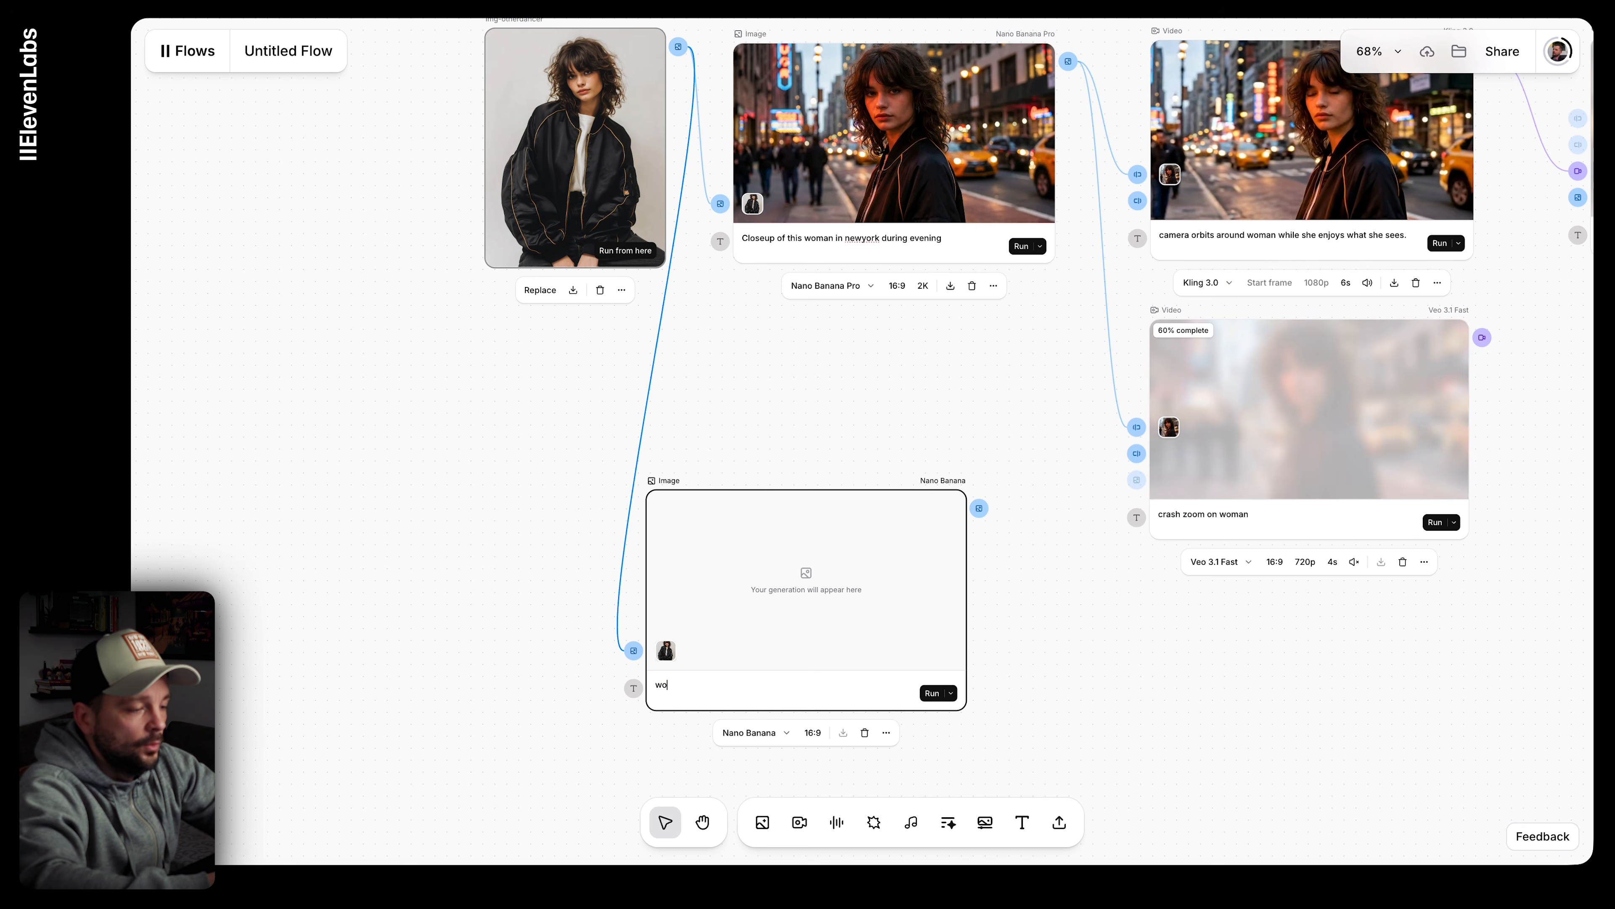
pyautogui.write('man in paris')
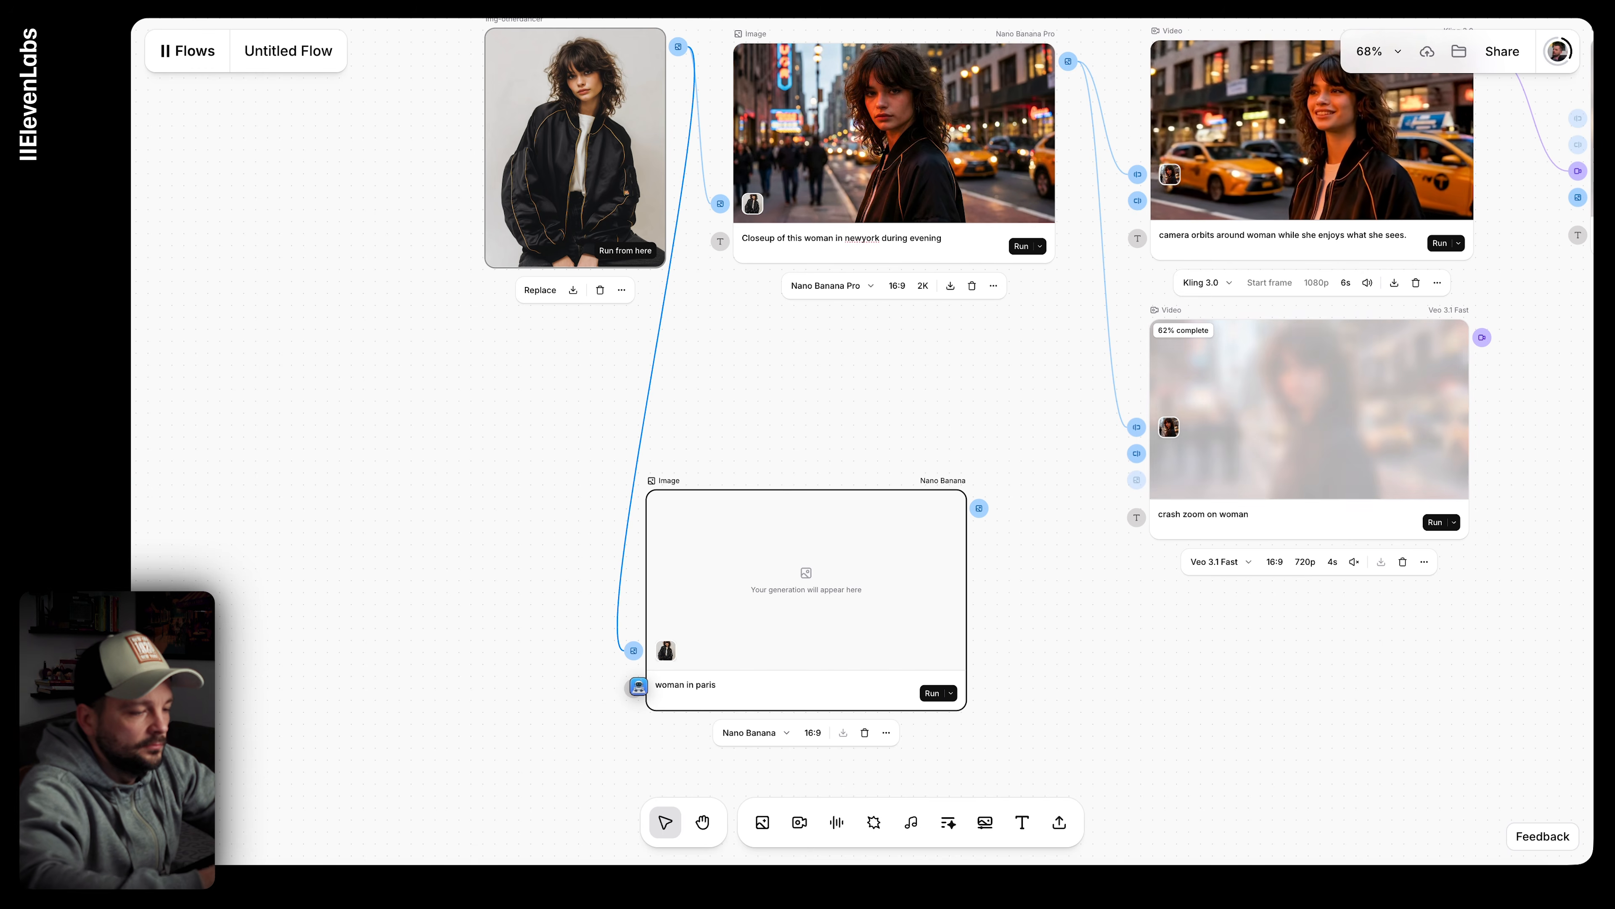
pyautogui.click(931, 692)
pyautogui.scroll(-4, 811, 518)
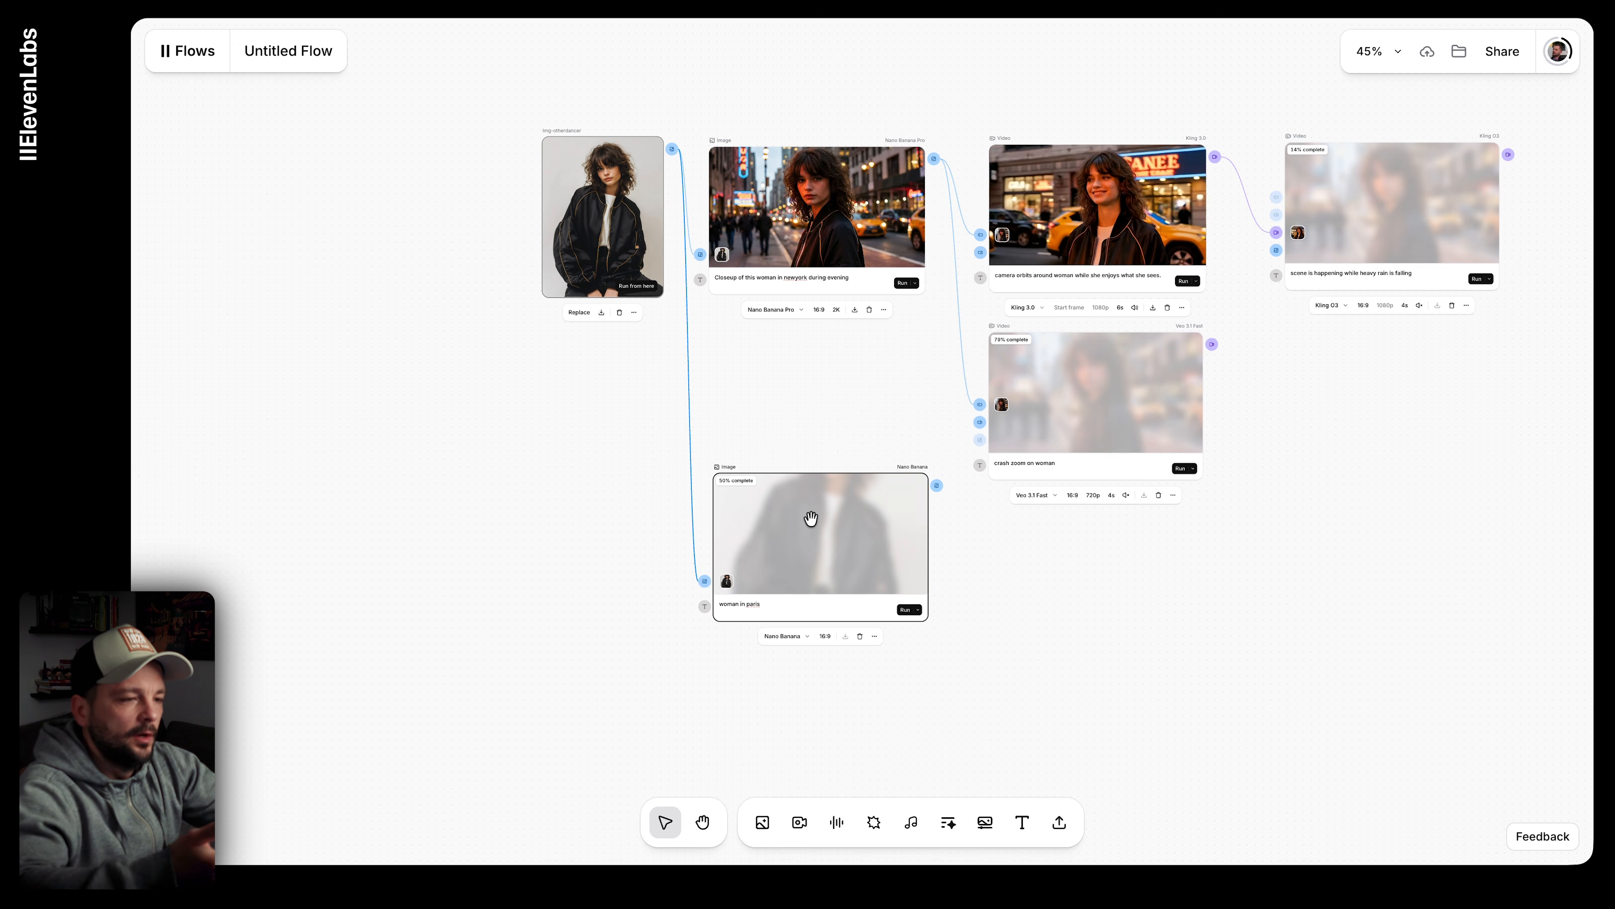
pyautogui.moveTo(811, 519); pyautogui.dragTo(802, 591)
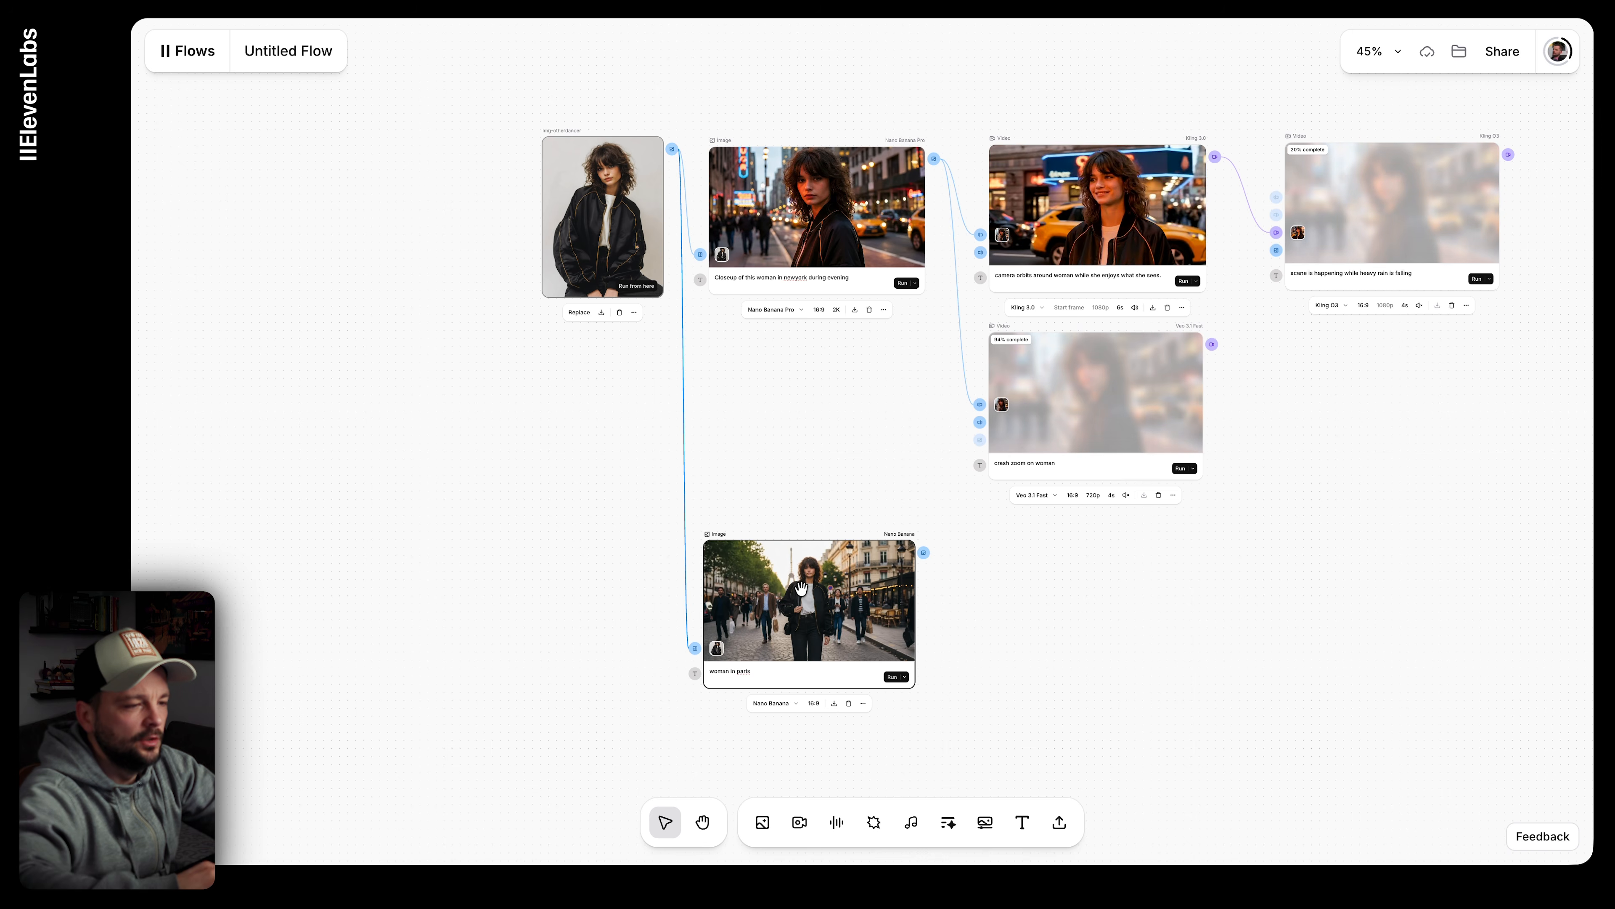
# Step: Examine the generated crash zoom video and the generated Paris image up close
pyautogui.hscroll(2, 1081, 638)
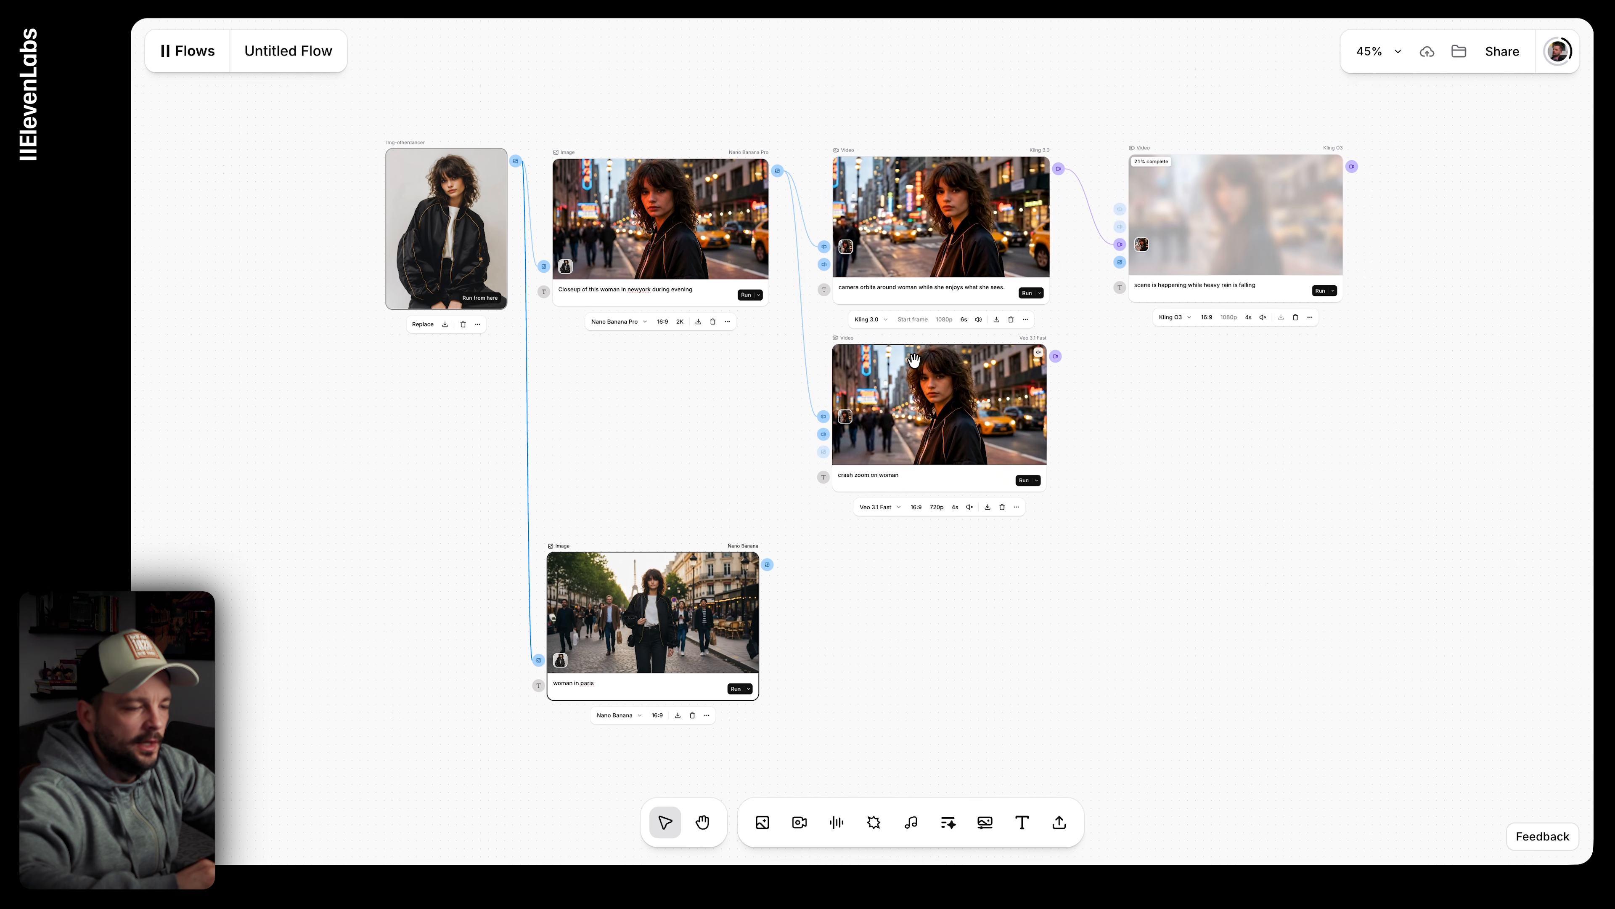
pyautogui.scroll(5, 931, 436)
pyautogui.scroll(2, 931, 436)
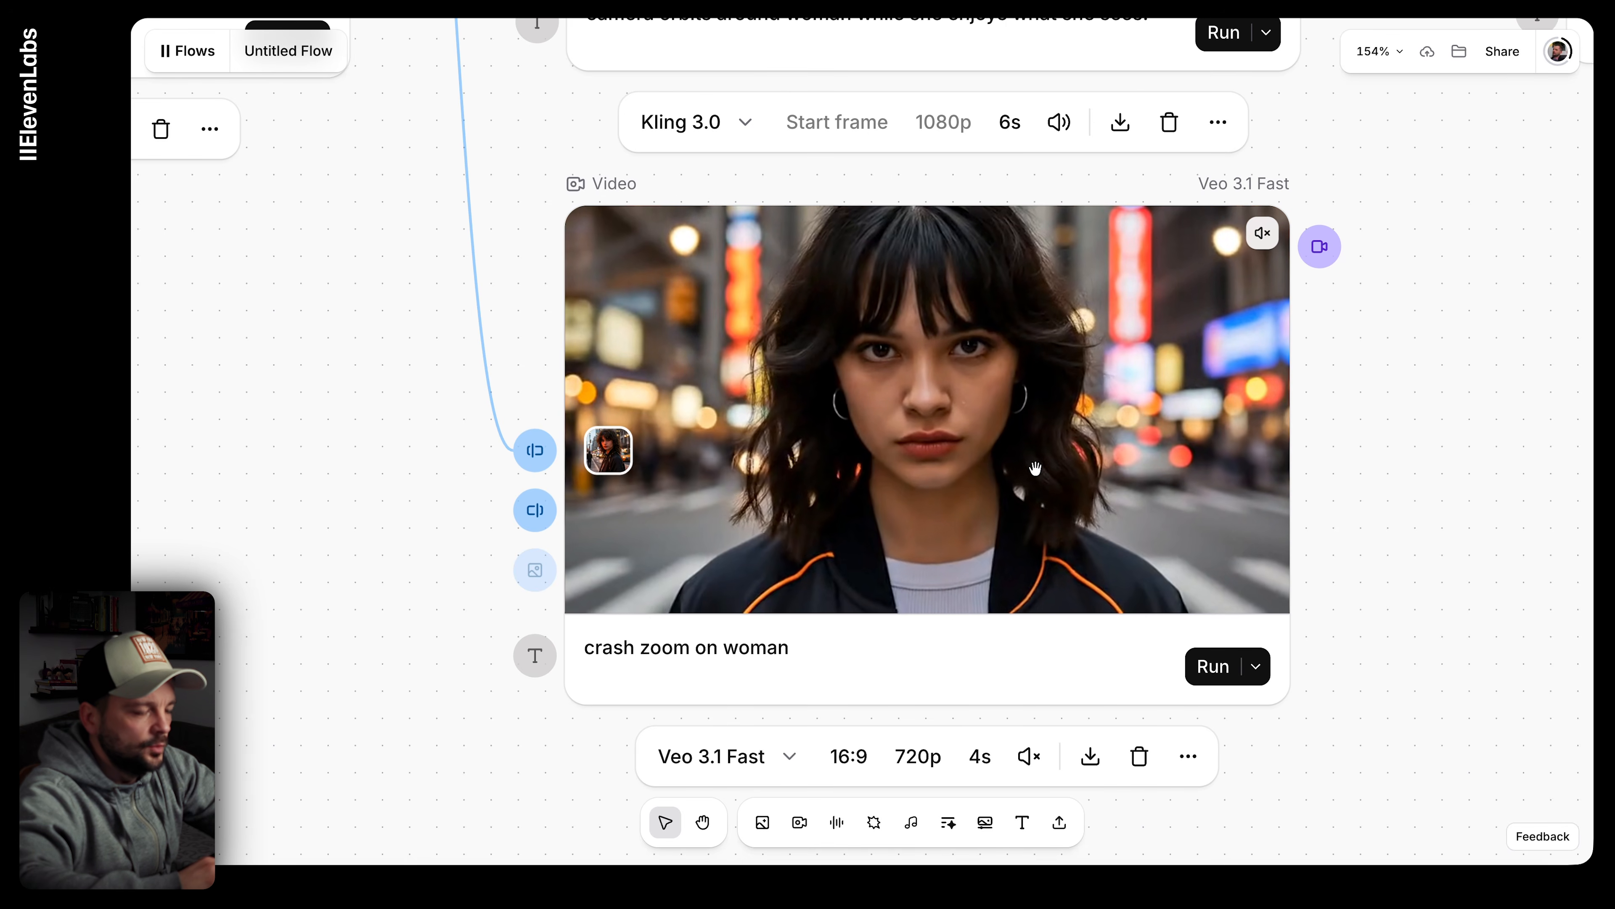
pyautogui.scroll(-5, 1132, 476)
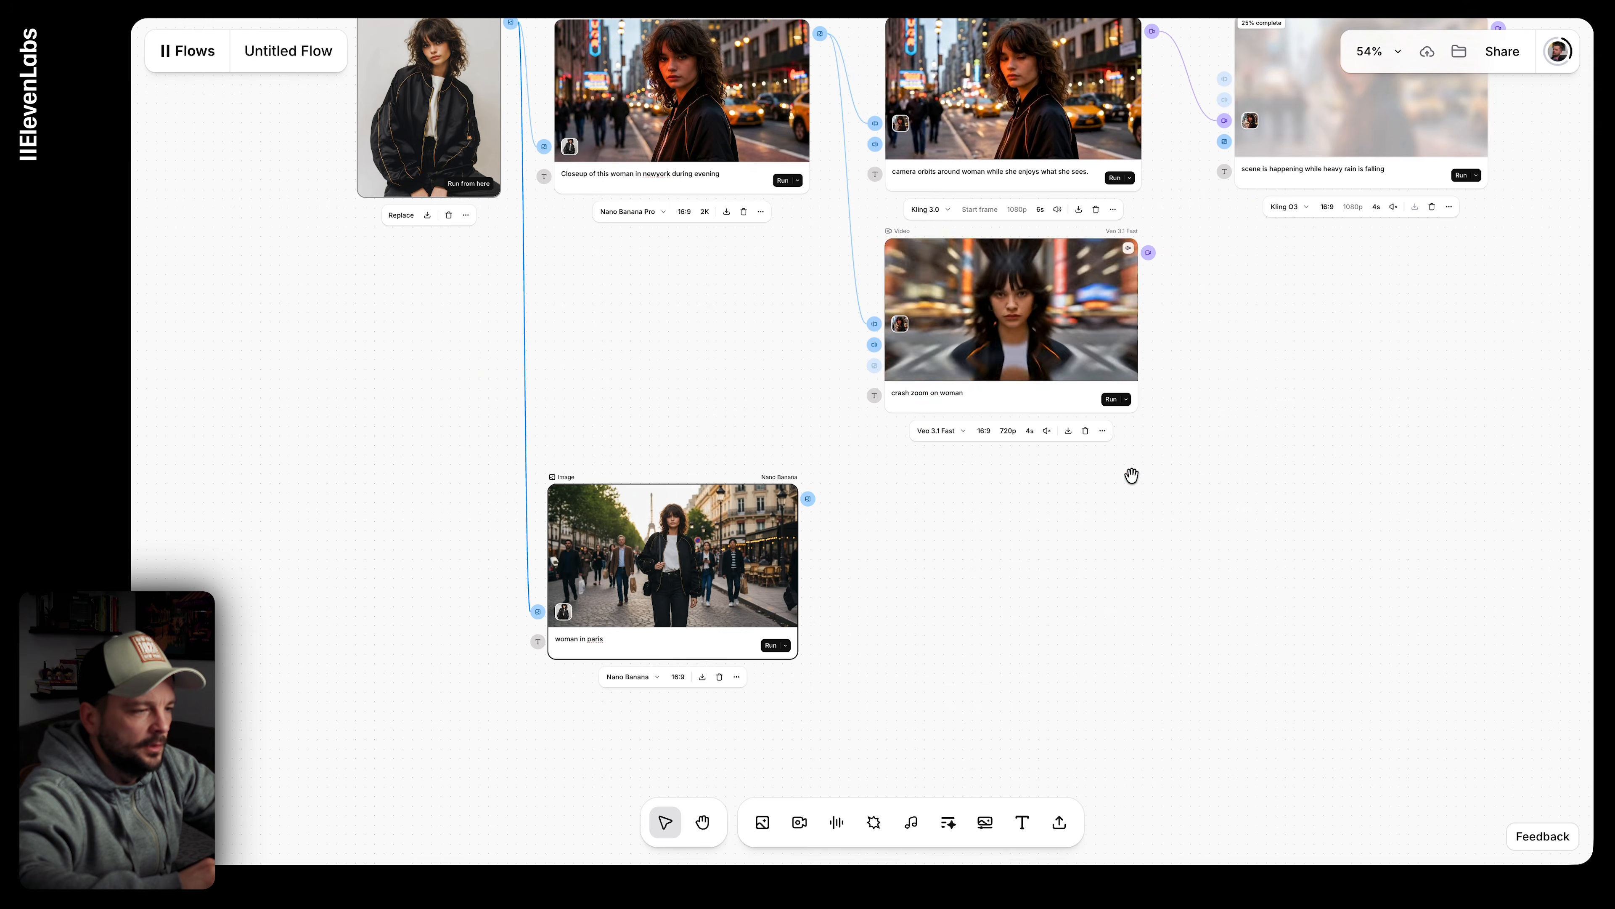
pyautogui.scroll(6, 580, 543)
pyautogui.scroll(-3, 581, 542)
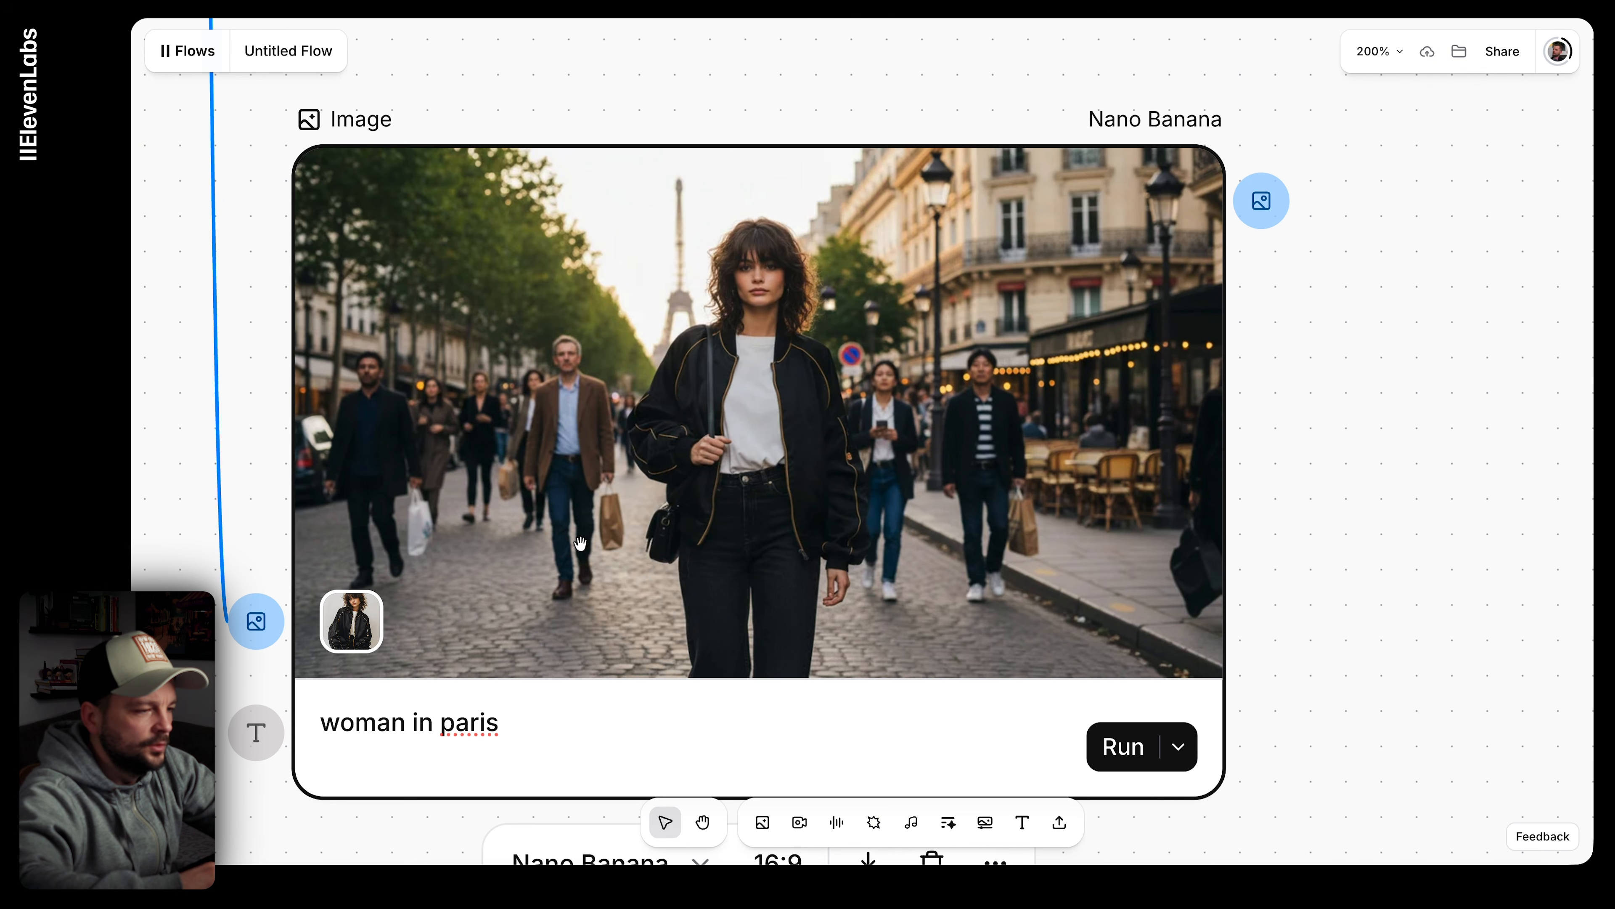
pyautogui.scroll(-7, 835, 514)
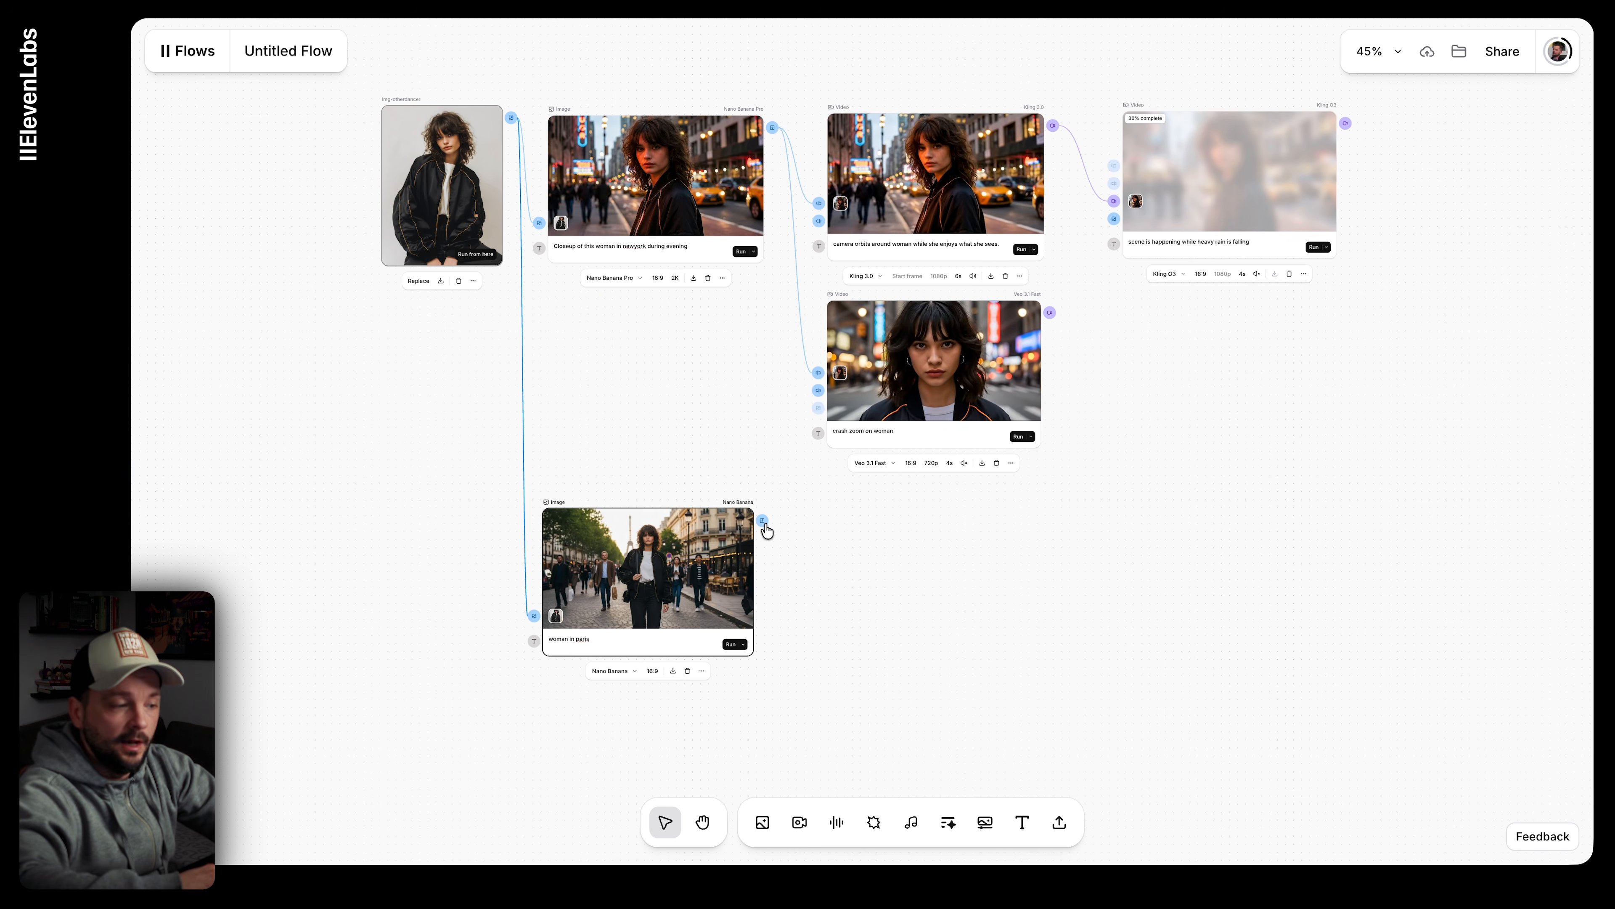
# Step: Generate a video from the Paris image with the prompt "woman rushing through street" and align its node with the image node
pyautogui.moveTo(765, 524); pyautogui.dragTo(932, 521)
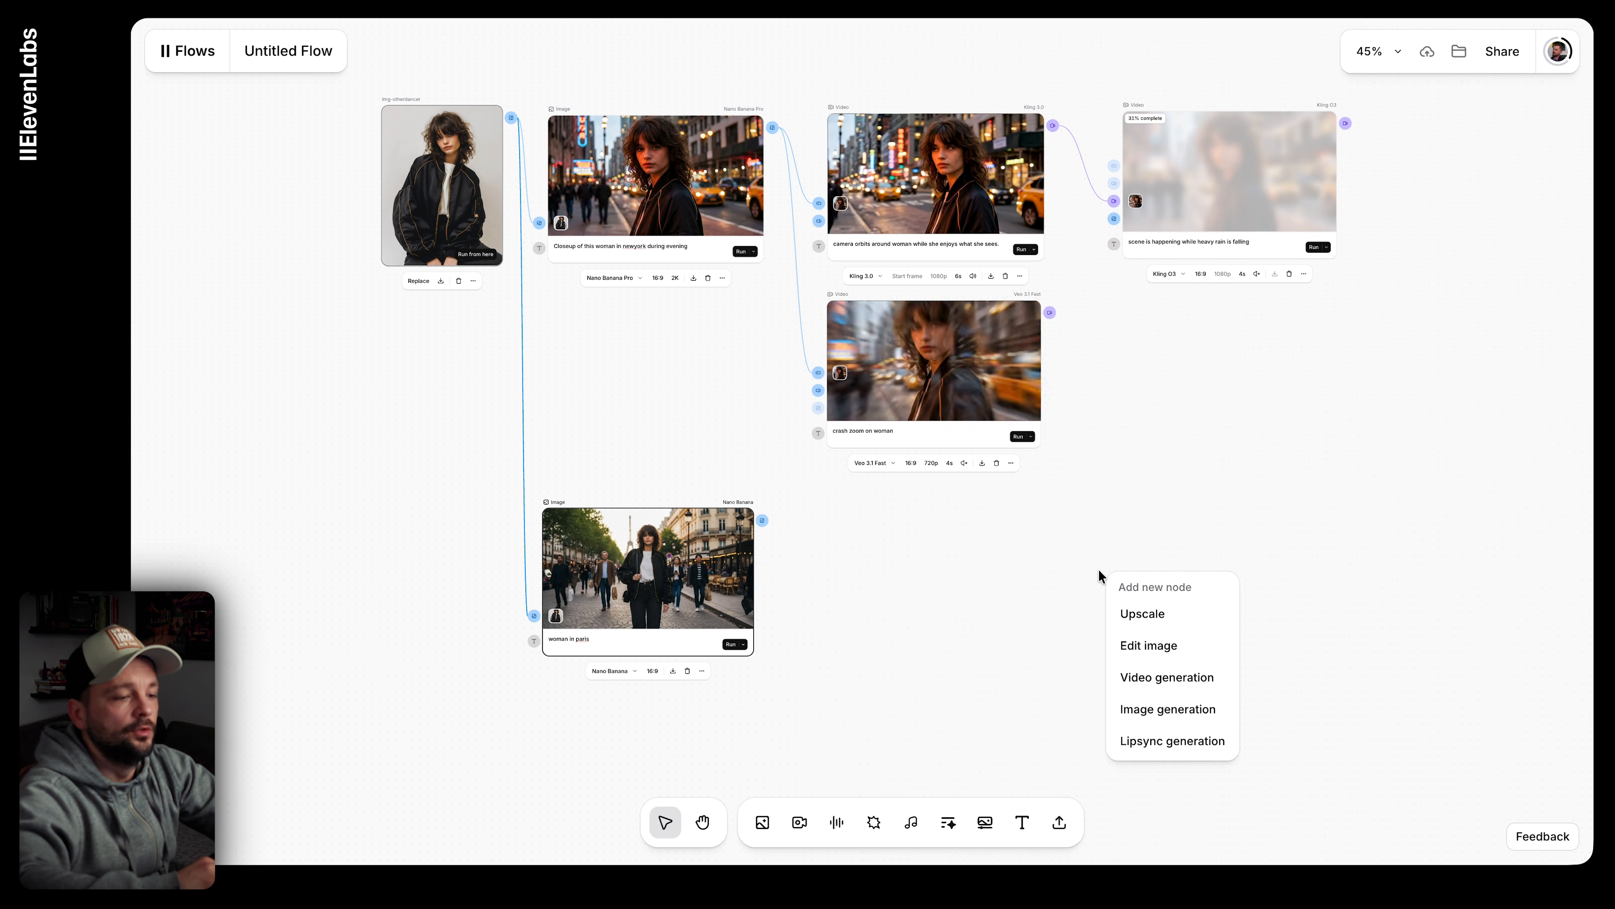
pyautogui.click(1166, 676)
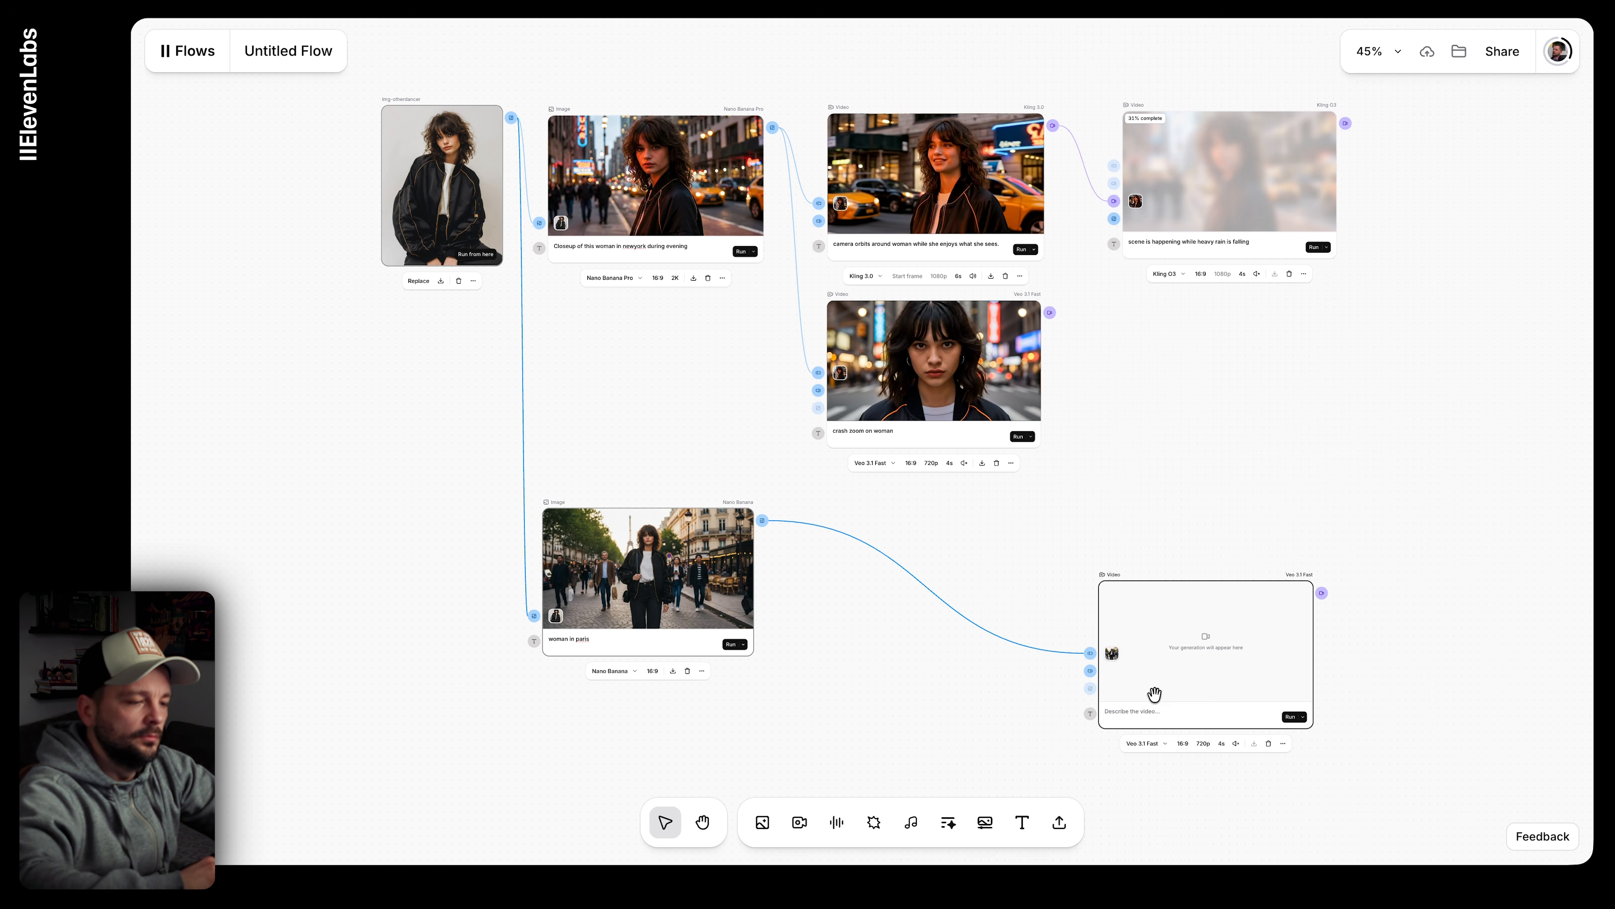
pyautogui.click(1140, 711)
pyautogui.write('s')
pyautogui.press('BackSpace')
pyautogui.write('woman ')
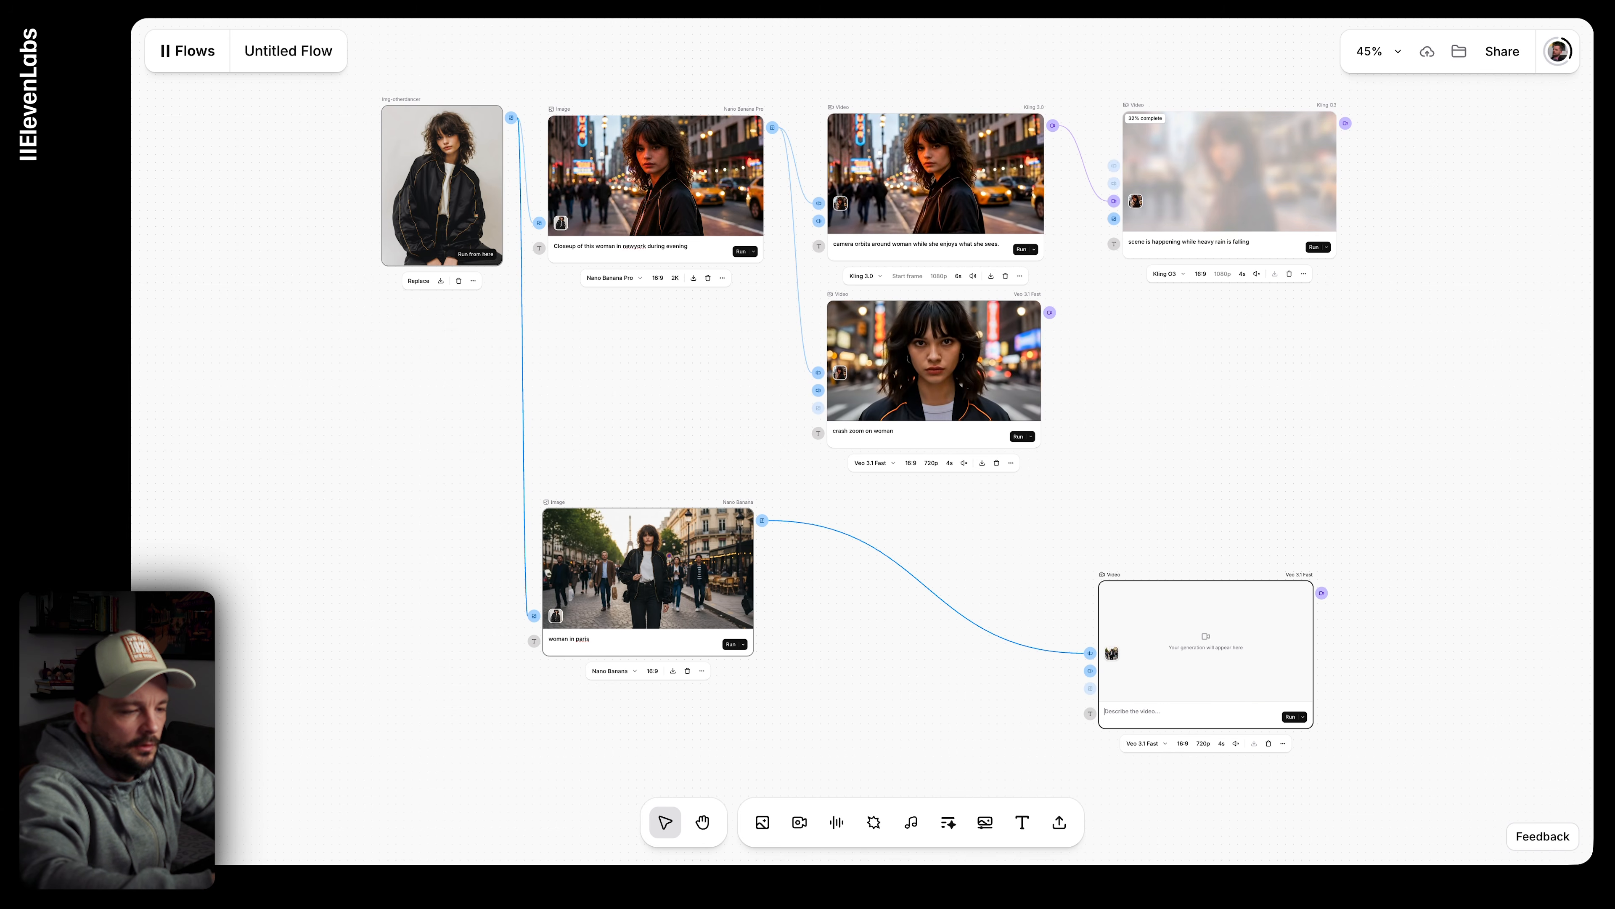
pyautogui.write('rush')
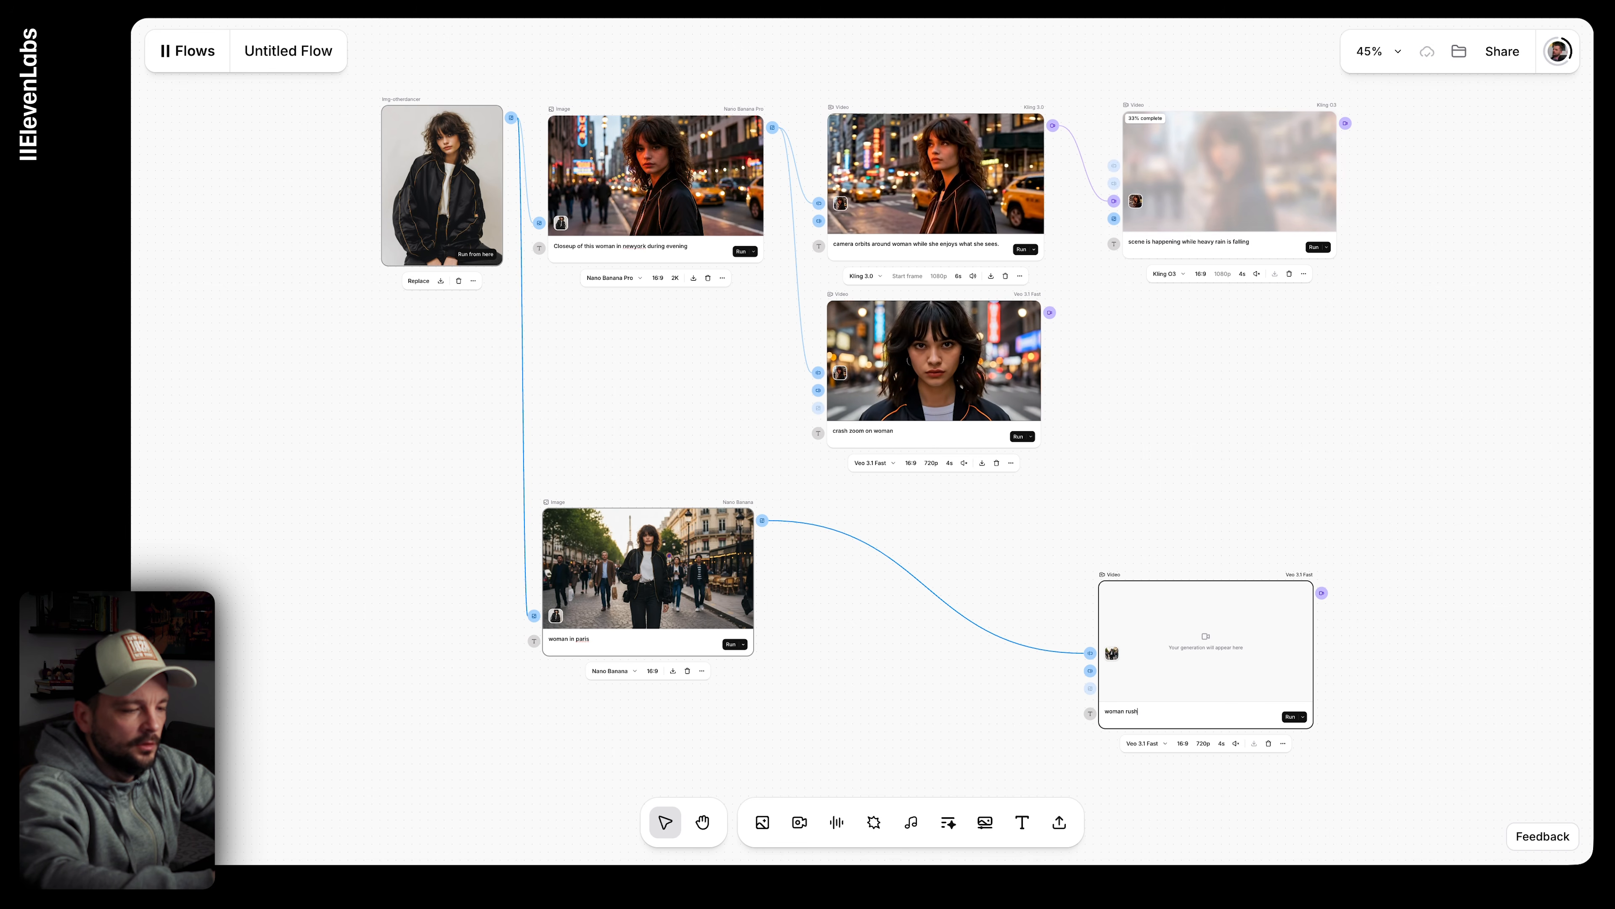
pyautogui.write('ing through street')
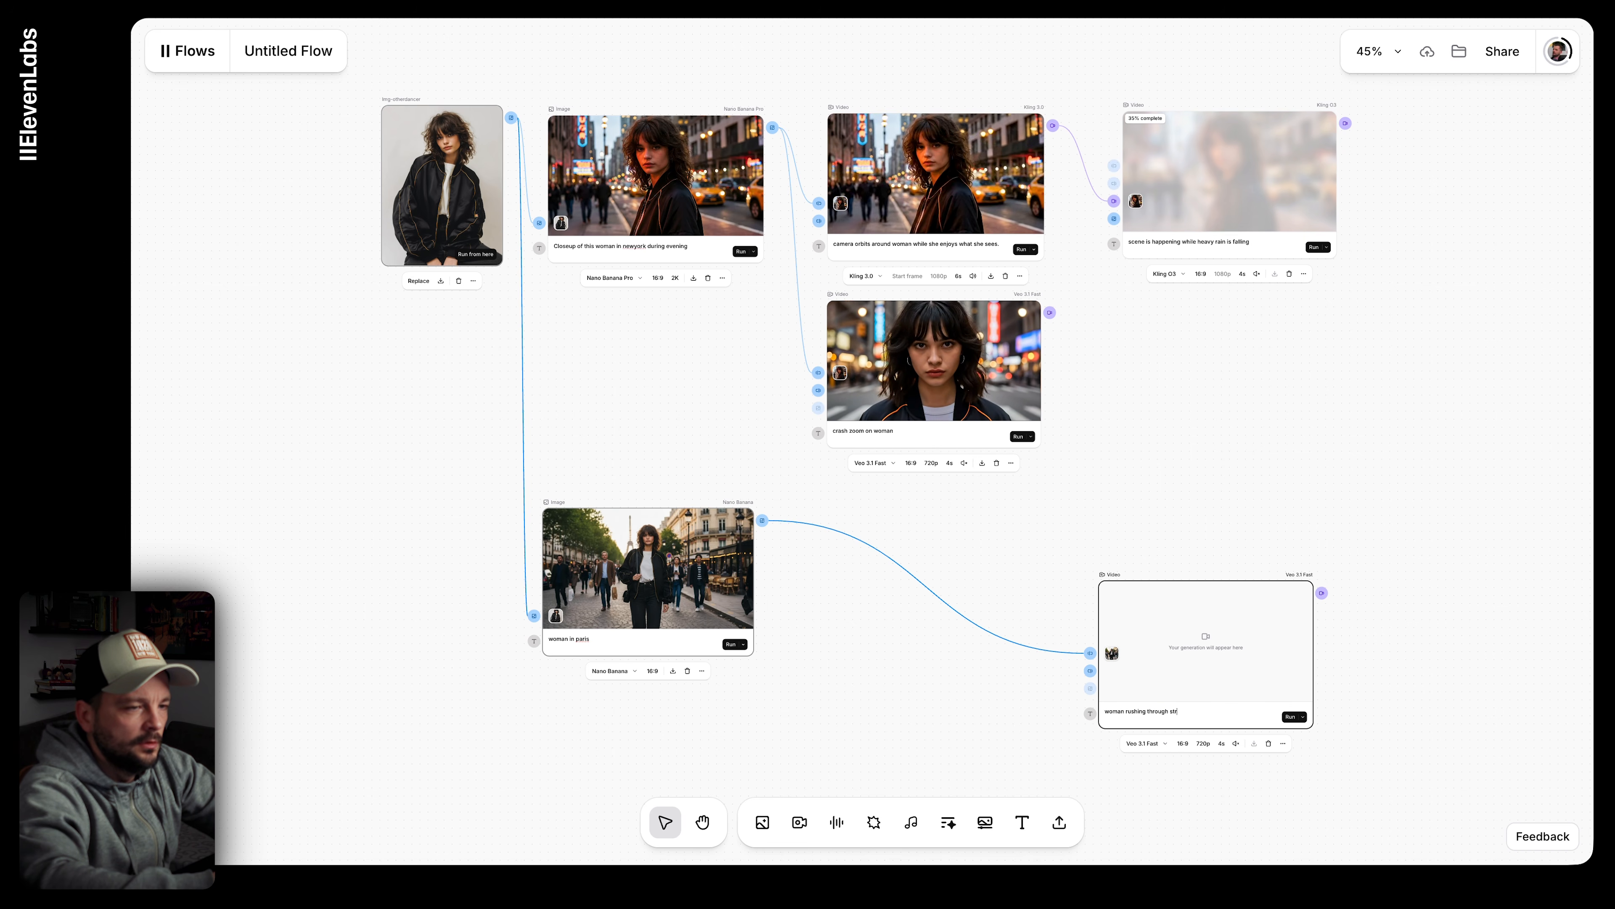
pyautogui.click(1288, 716)
pyautogui.moveTo(1244, 644); pyautogui.dragTo(1263, 572)
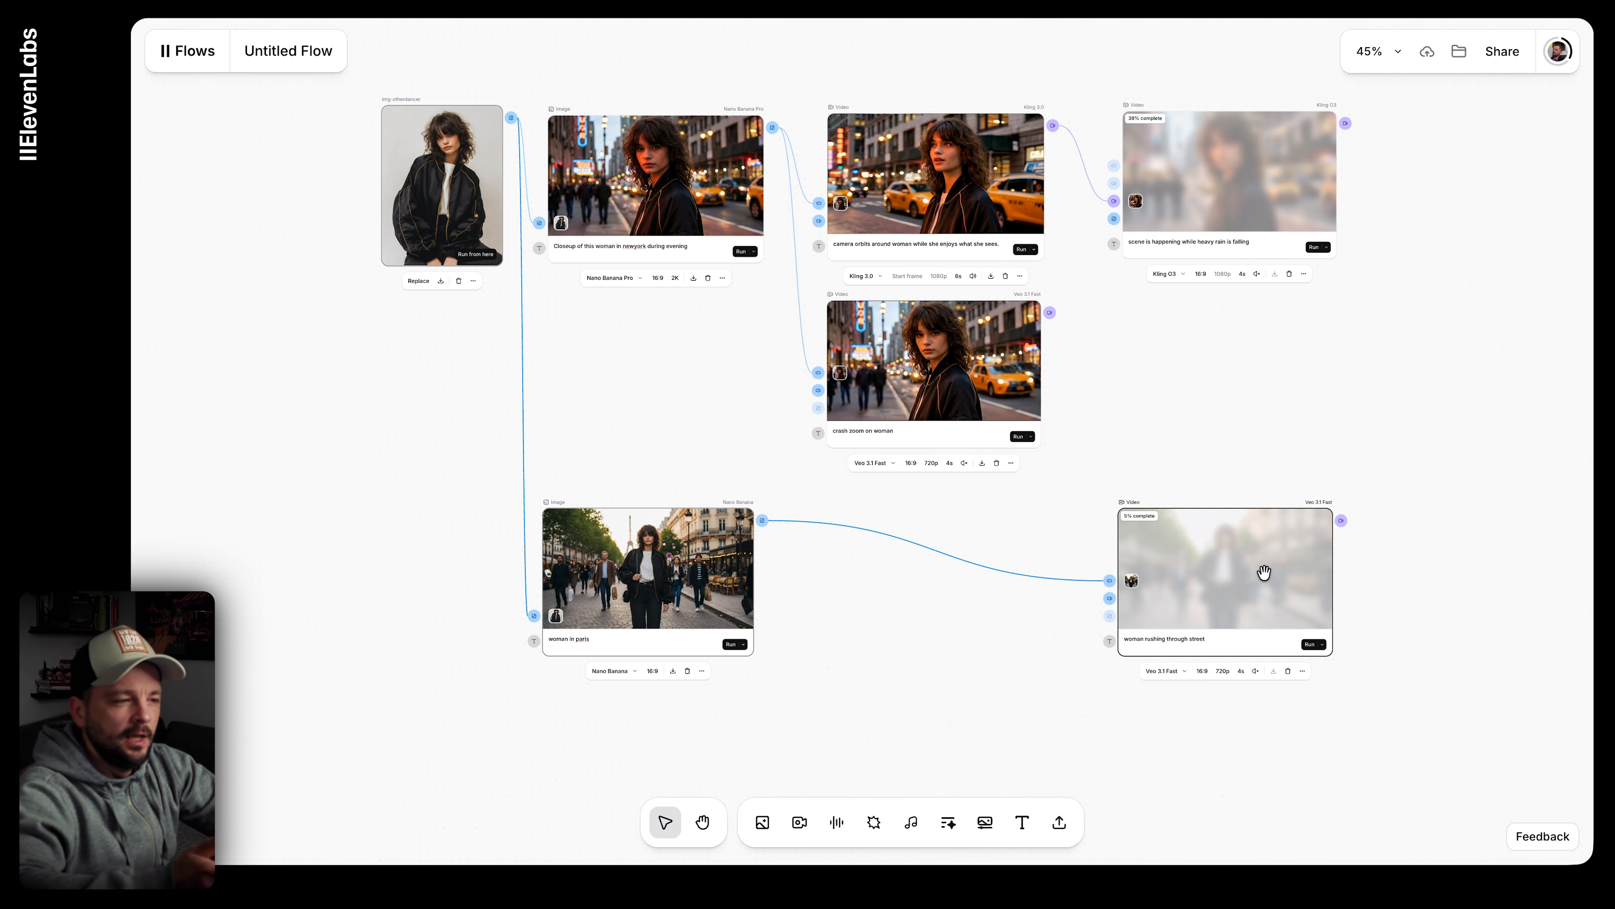
# Step: Add a Composition node in the empty canvas area to the right of the video nodes
pyautogui.scroll(-3, 1045, 421)
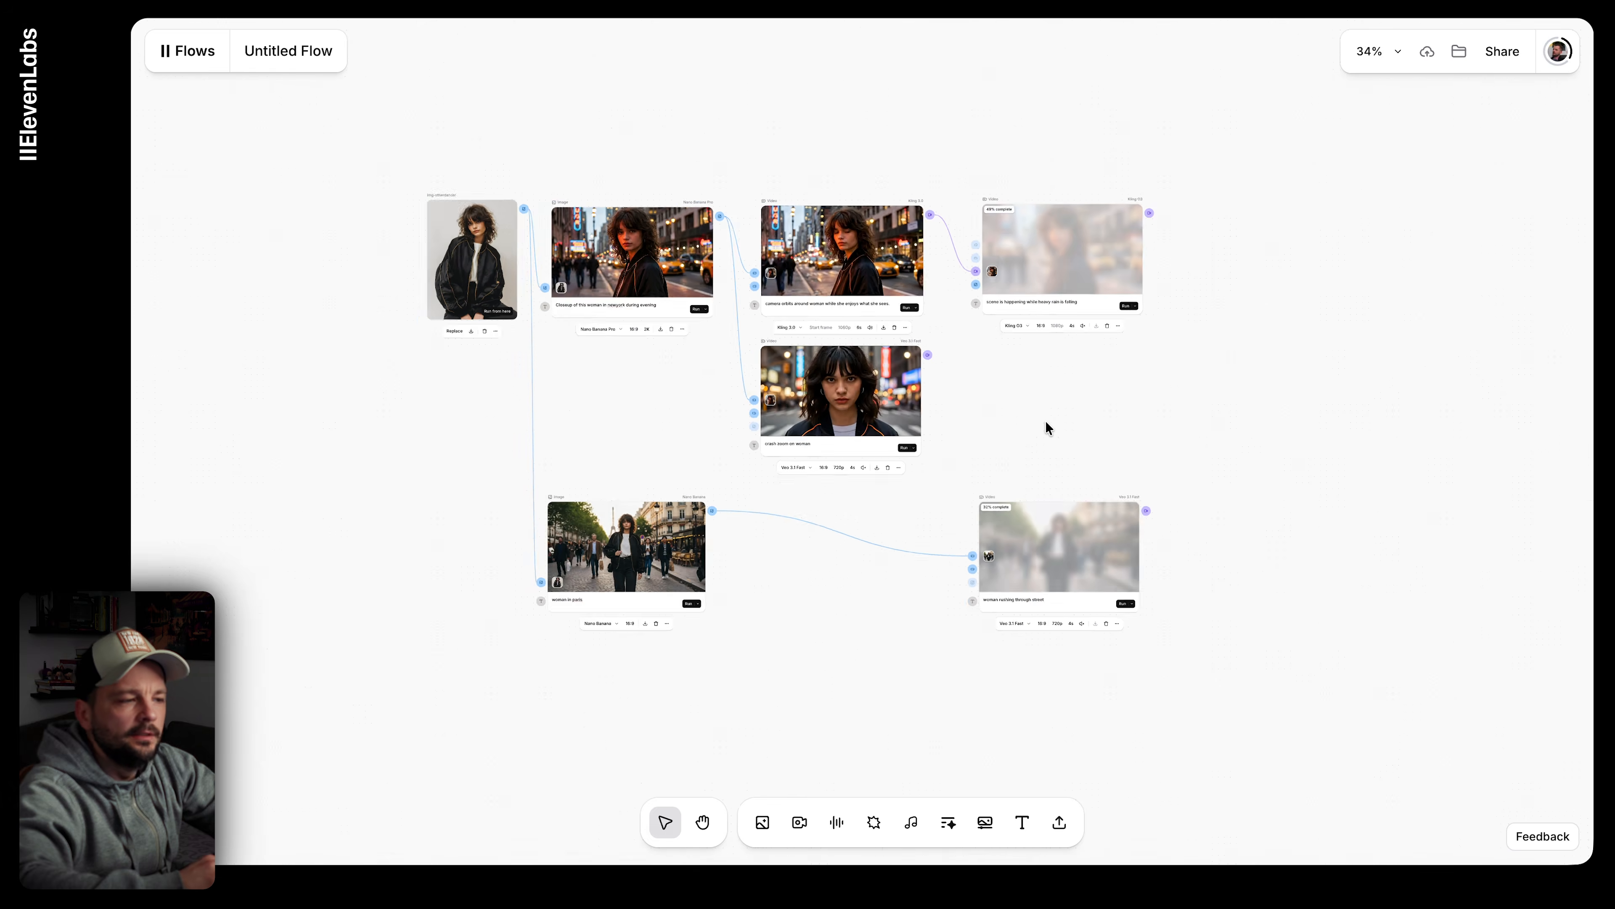
pyautogui.hscroll(1, 1045, 421)
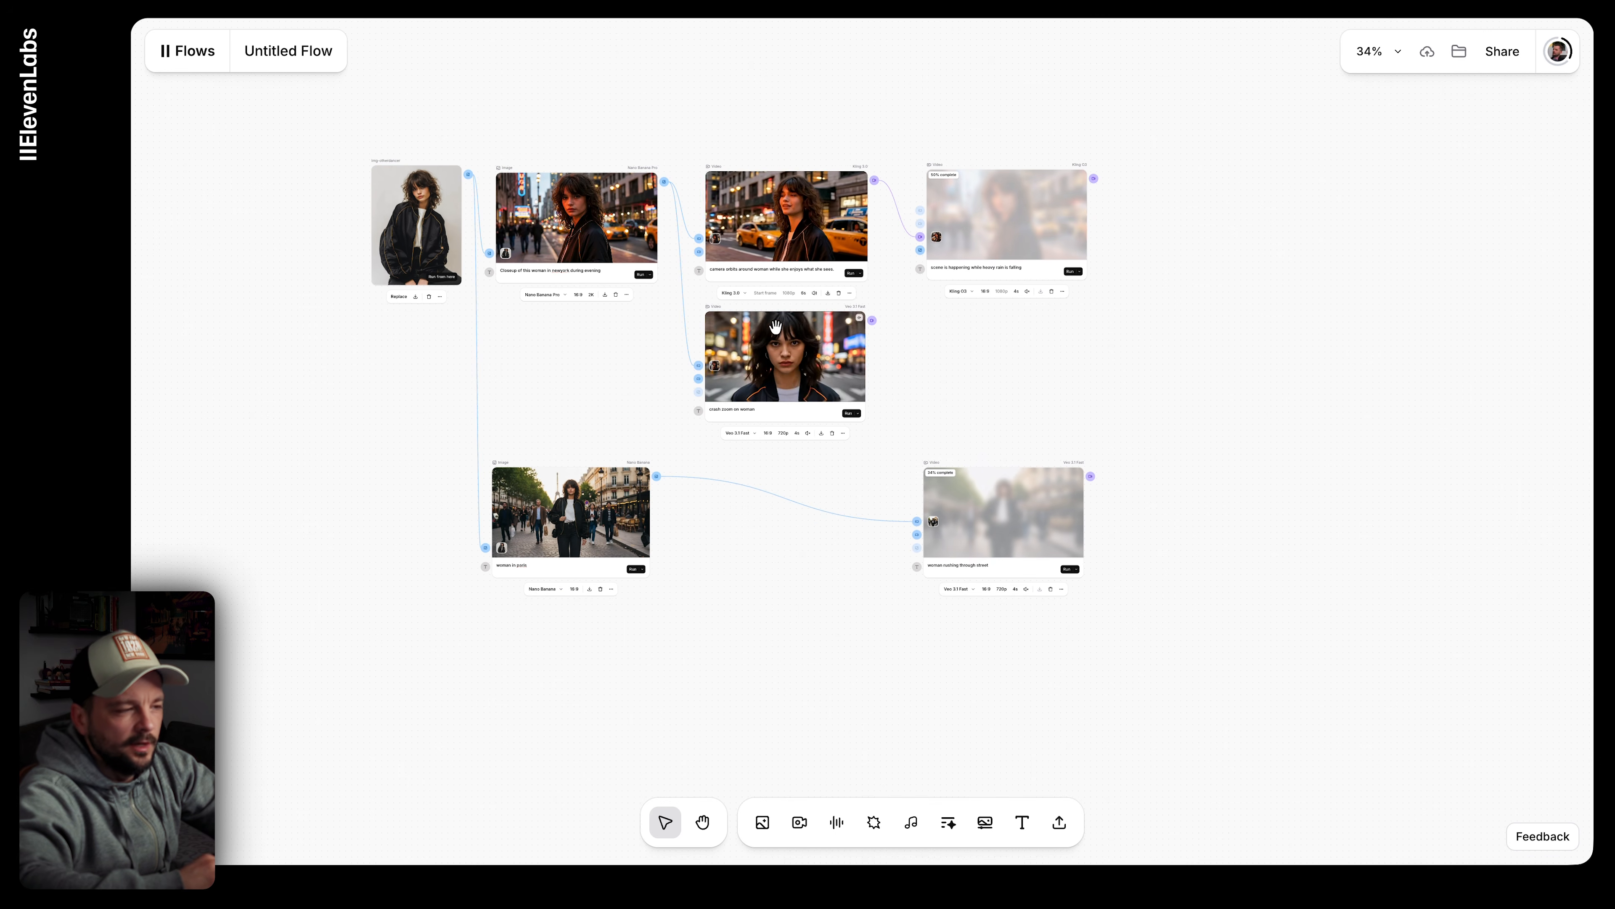
pyautogui.scroll(-2, 797, 383)
pyautogui.hscroll(1, 797, 384)
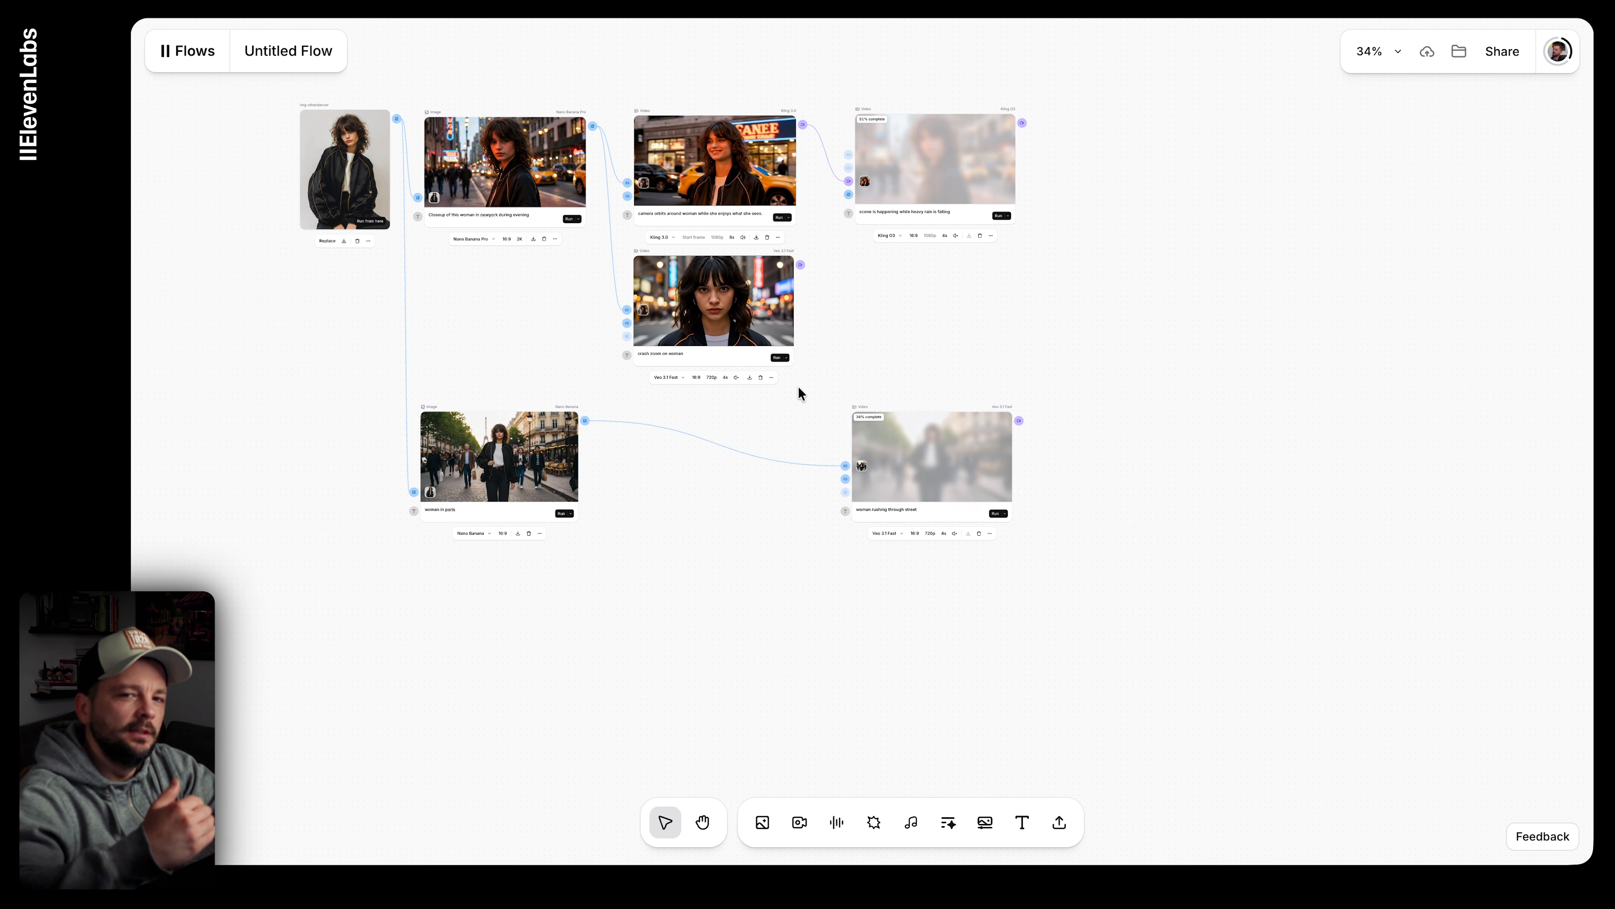
pyautogui.scroll(1, 783, 575)
pyautogui.hscroll(2, 783, 575)
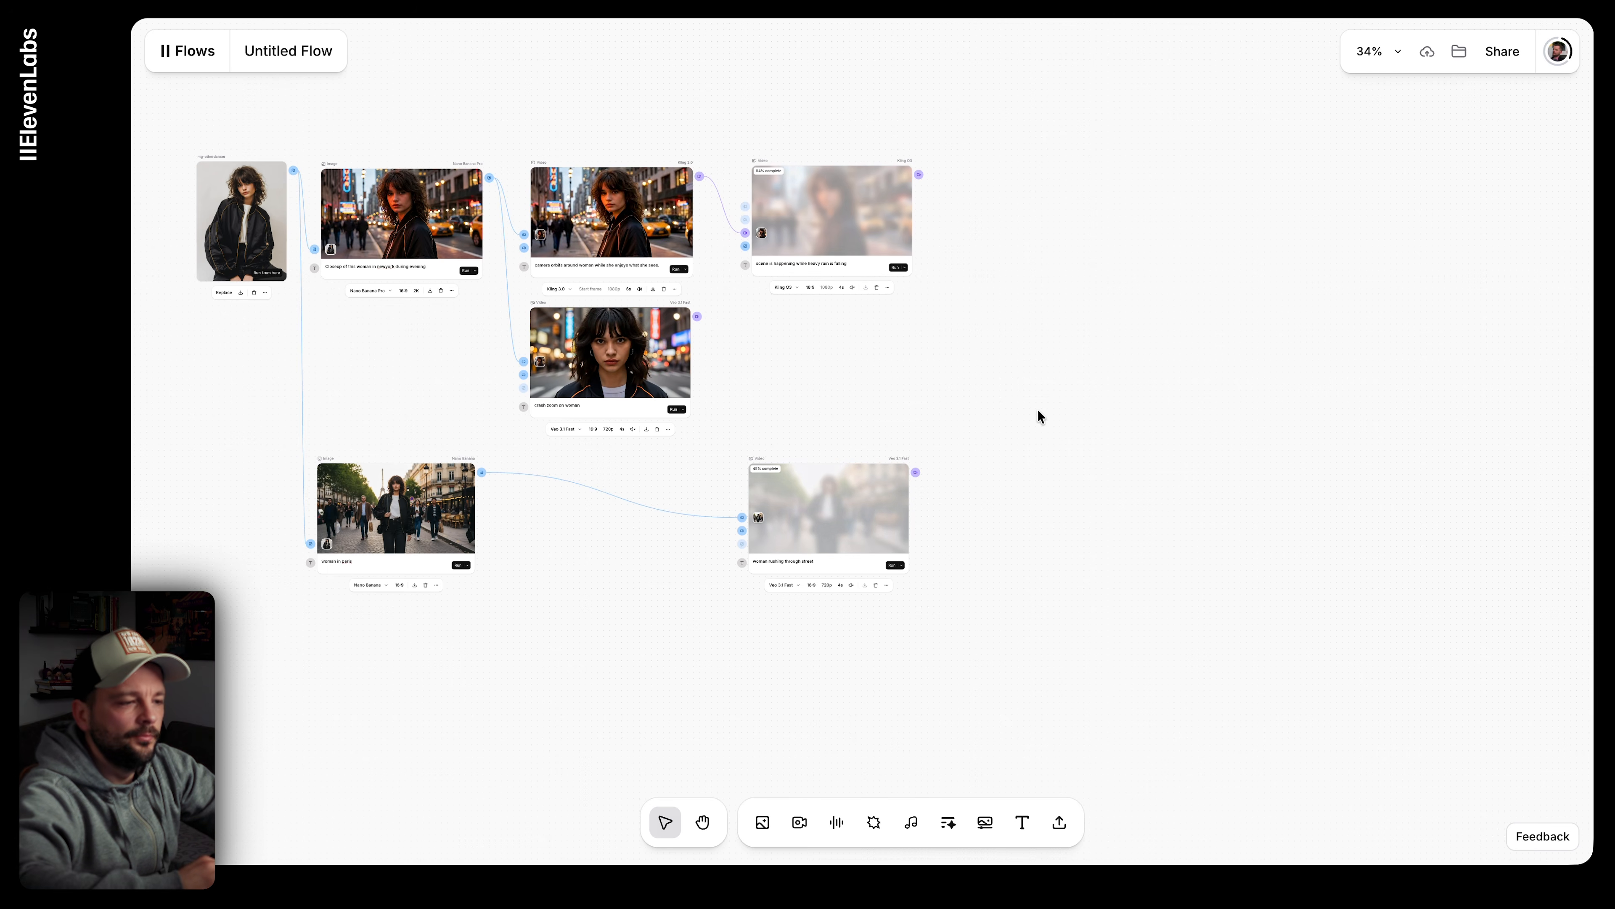
pyautogui.rightClick(1143, 426)
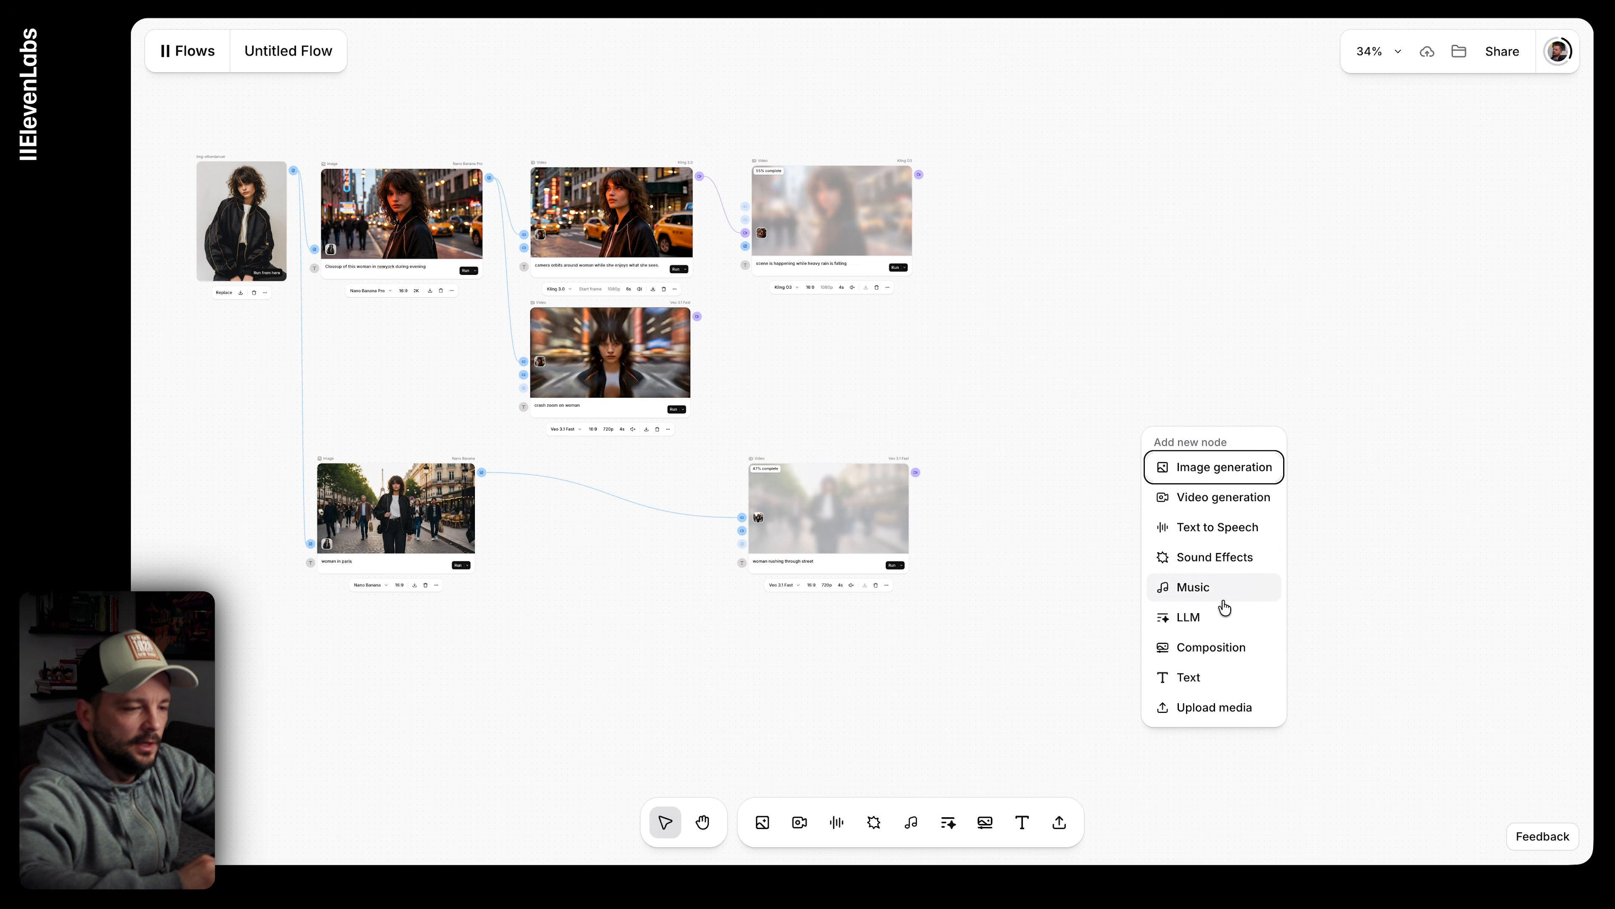
pyautogui.click(1232, 649)
pyautogui.moveTo(1203, 459); pyautogui.dragTo(1178, 402)
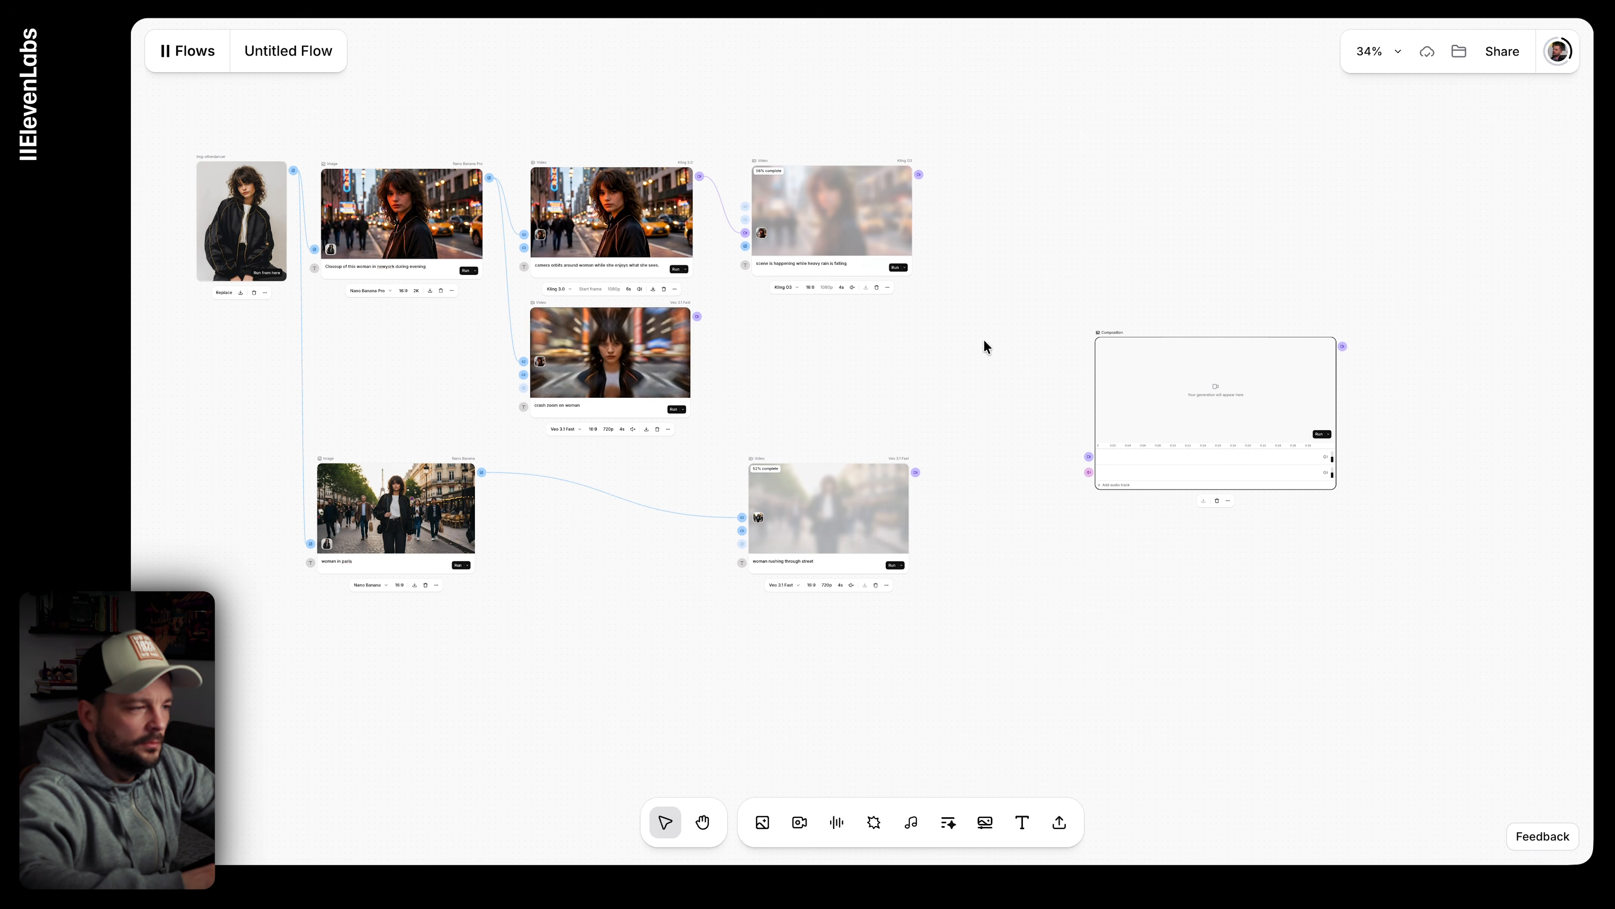
# Step: Connect the camera orbit video and the crash zoom video, in that order, to the Composition node's video input and run the composition
pyautogui.moveTo(699, 177); pyautogui.dragTo(1089, 457)
pyautogui.moveTo(698, 316); pyautogui.dragTo(1091, 455)
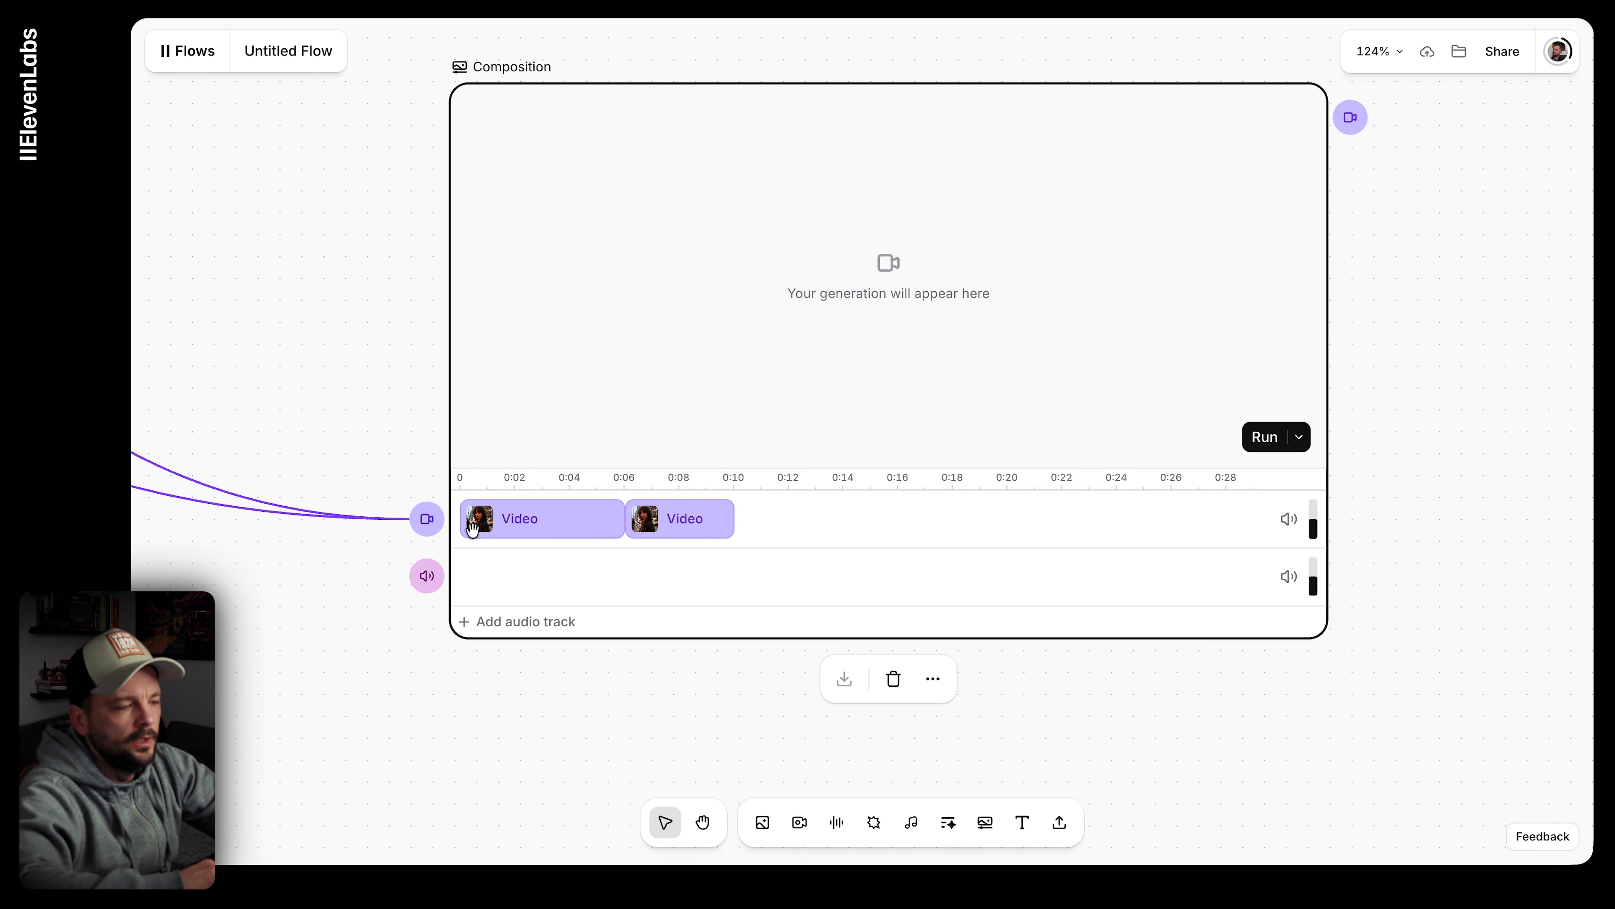
pyautogui.click(1281, 445)
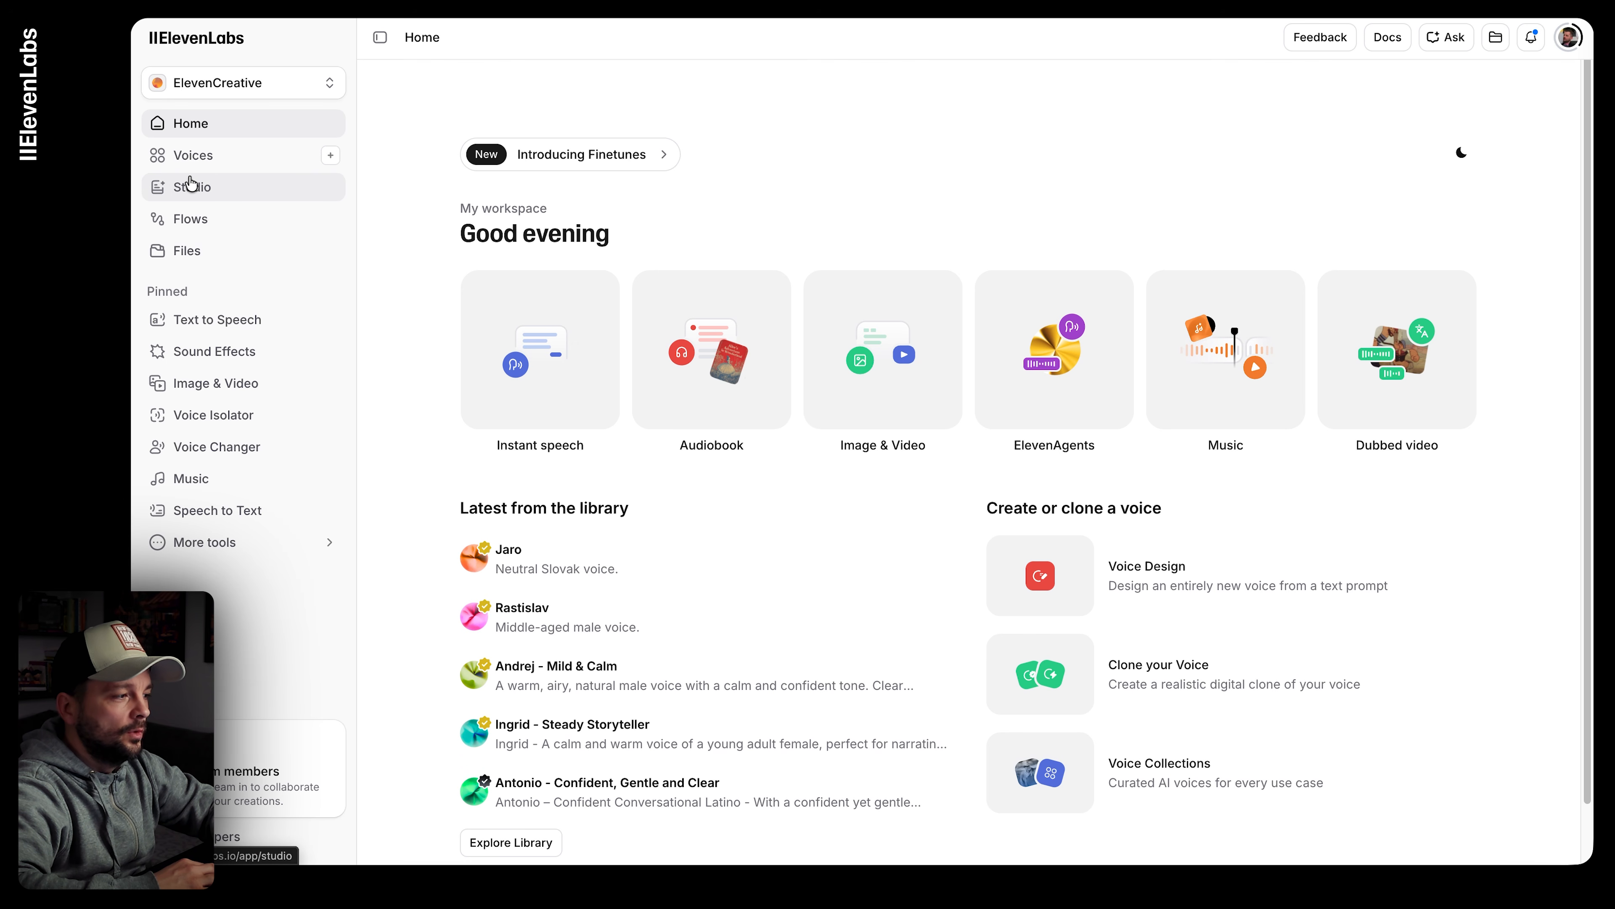
# Step: Create a new blank flow from the Flows page
pyautogui.click(194, 221)
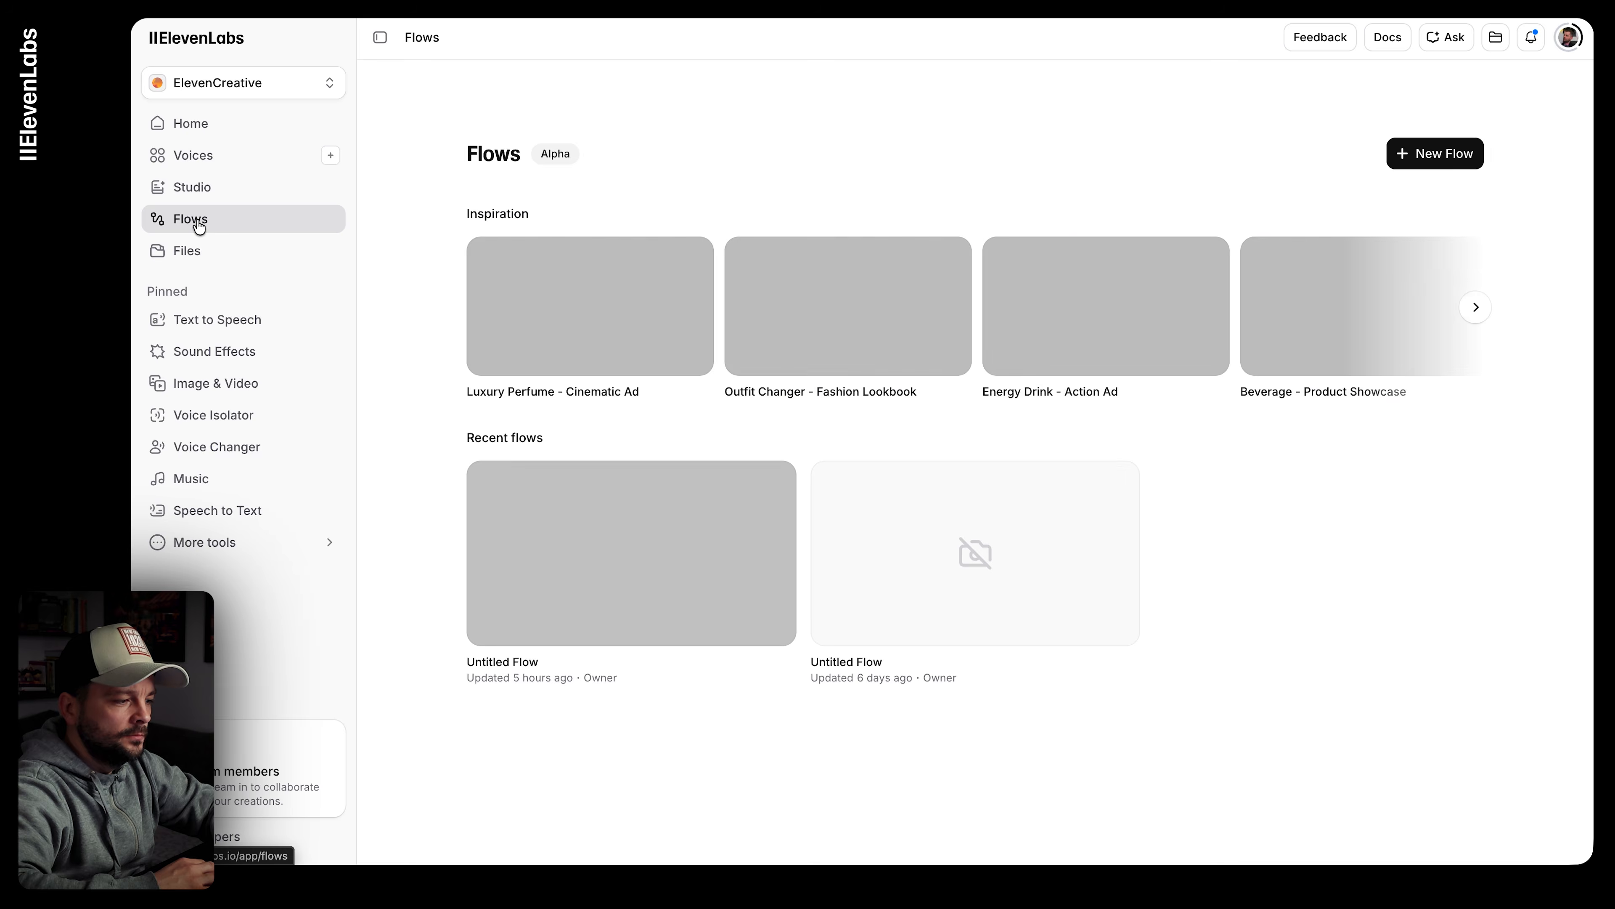
pyautogui.click(1412, 152)
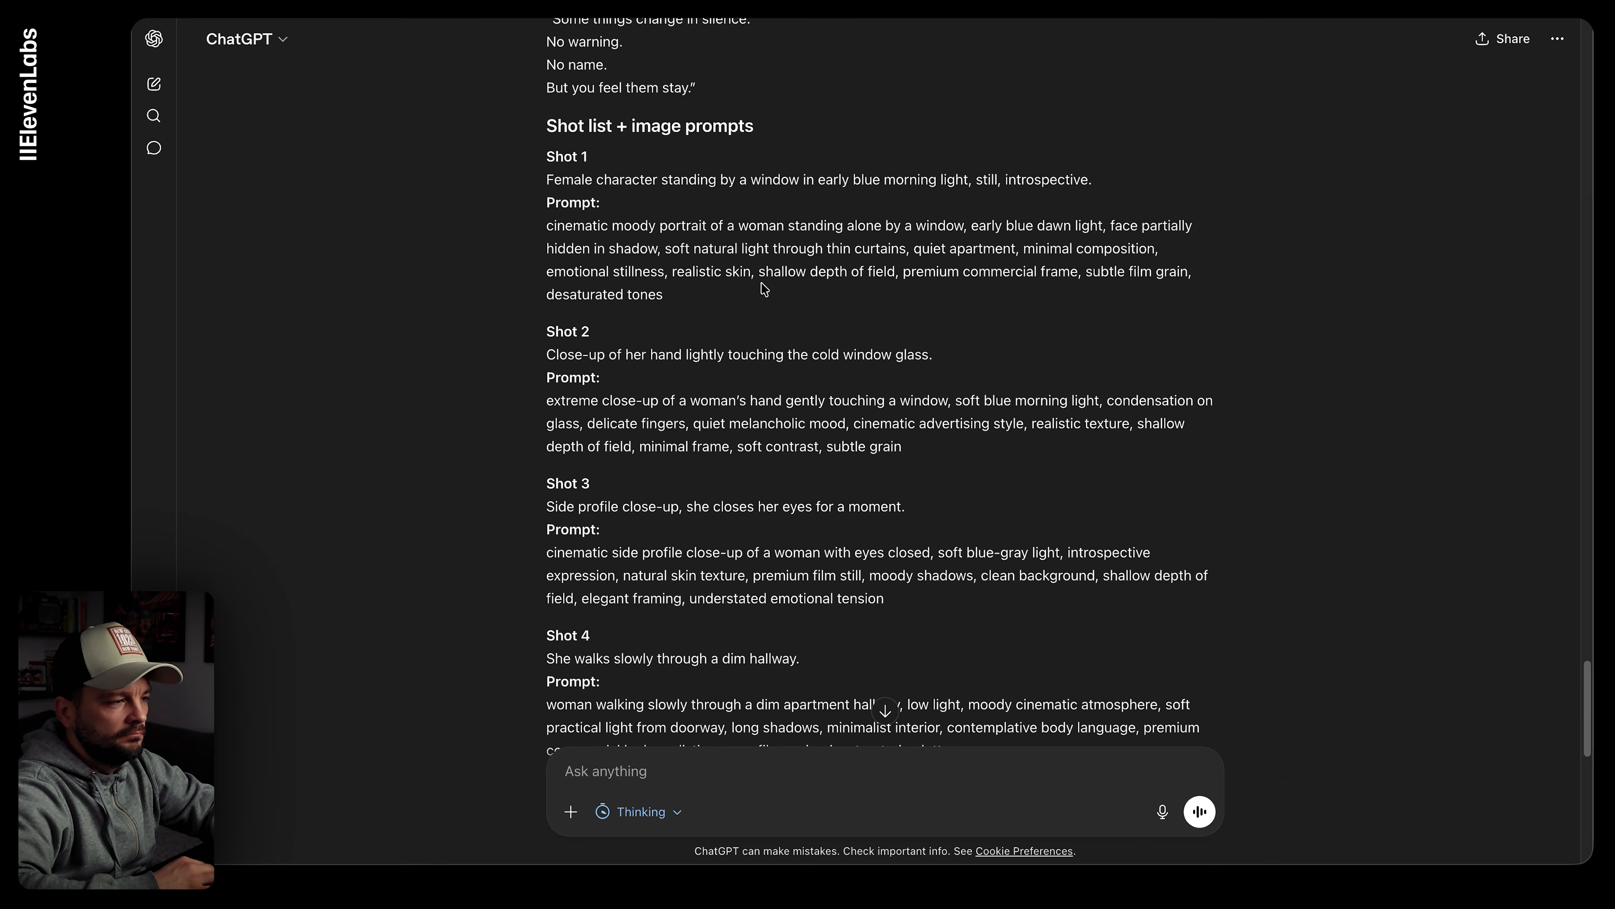
# Step: Switch to ChatGPT, review the ad concept and shot prompts, and select the voiceover lines
pyautogui.scroll(3, 764, 289)
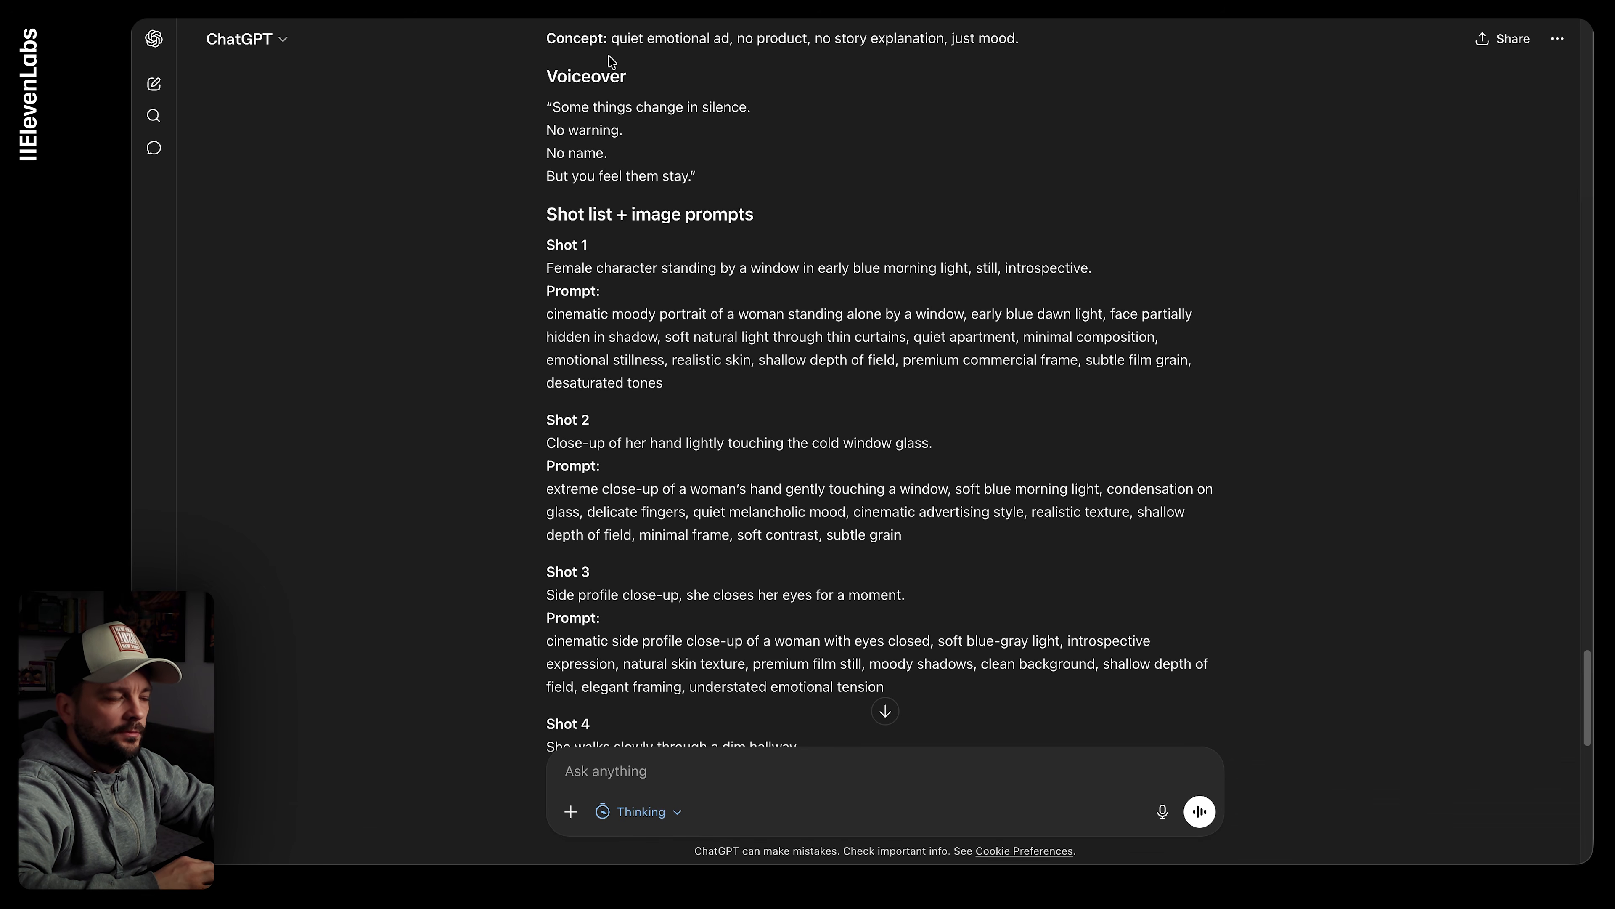
pyautogui.scroll(-3, 644, 166)
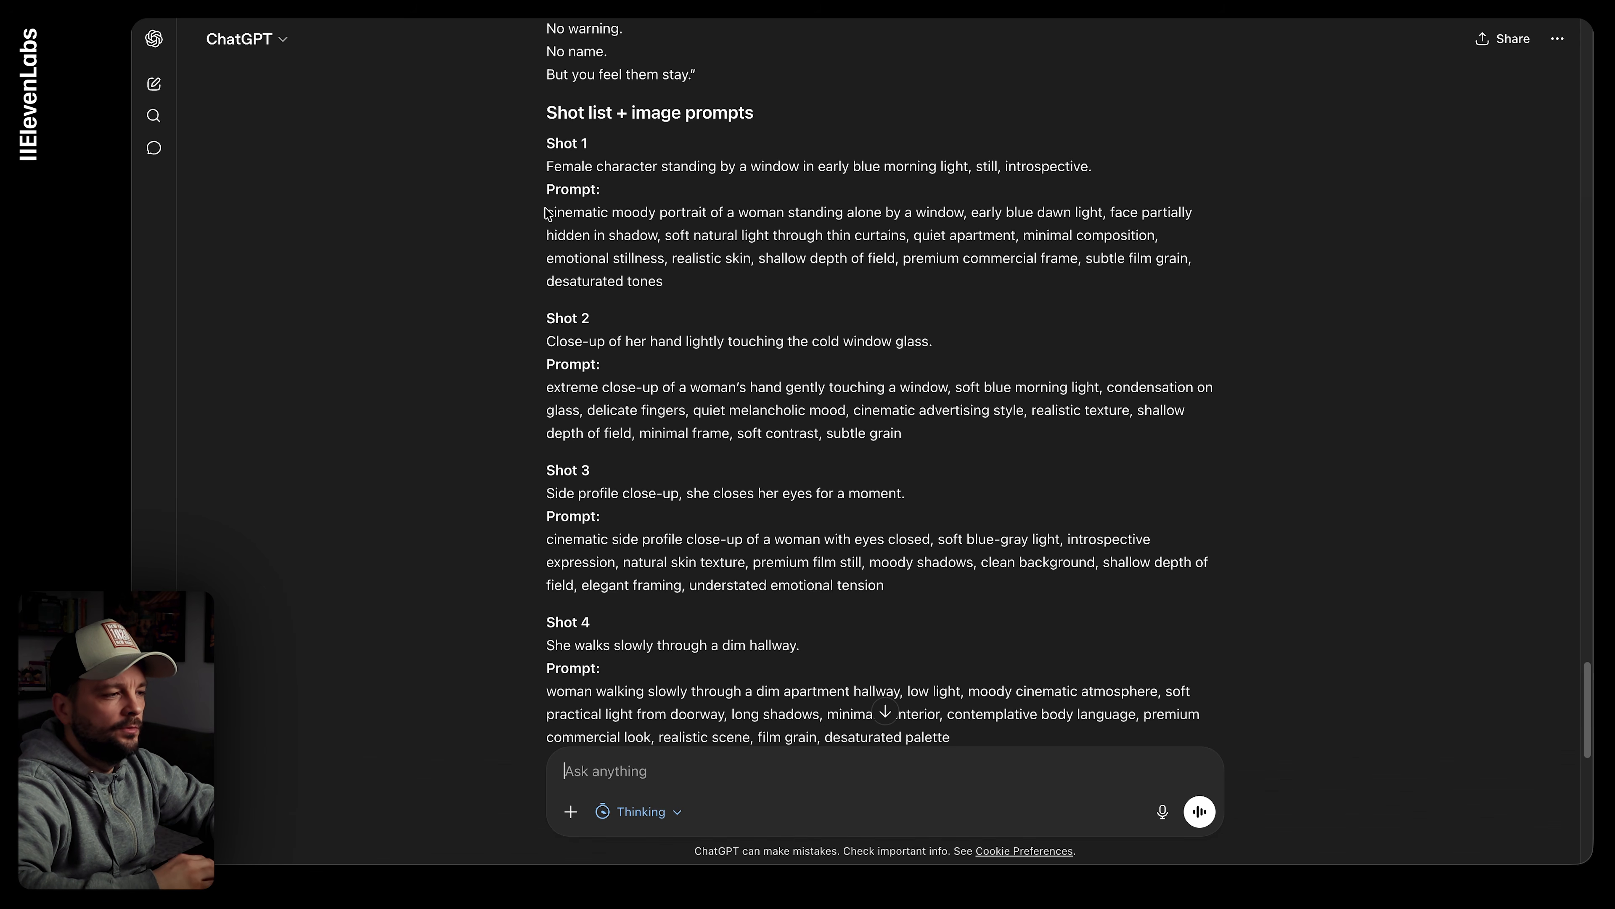
pyautogui.scroll(1, 595, 214)
pyautogui.moveTo(551, 78); pyautogui.dragTo(737, 163)
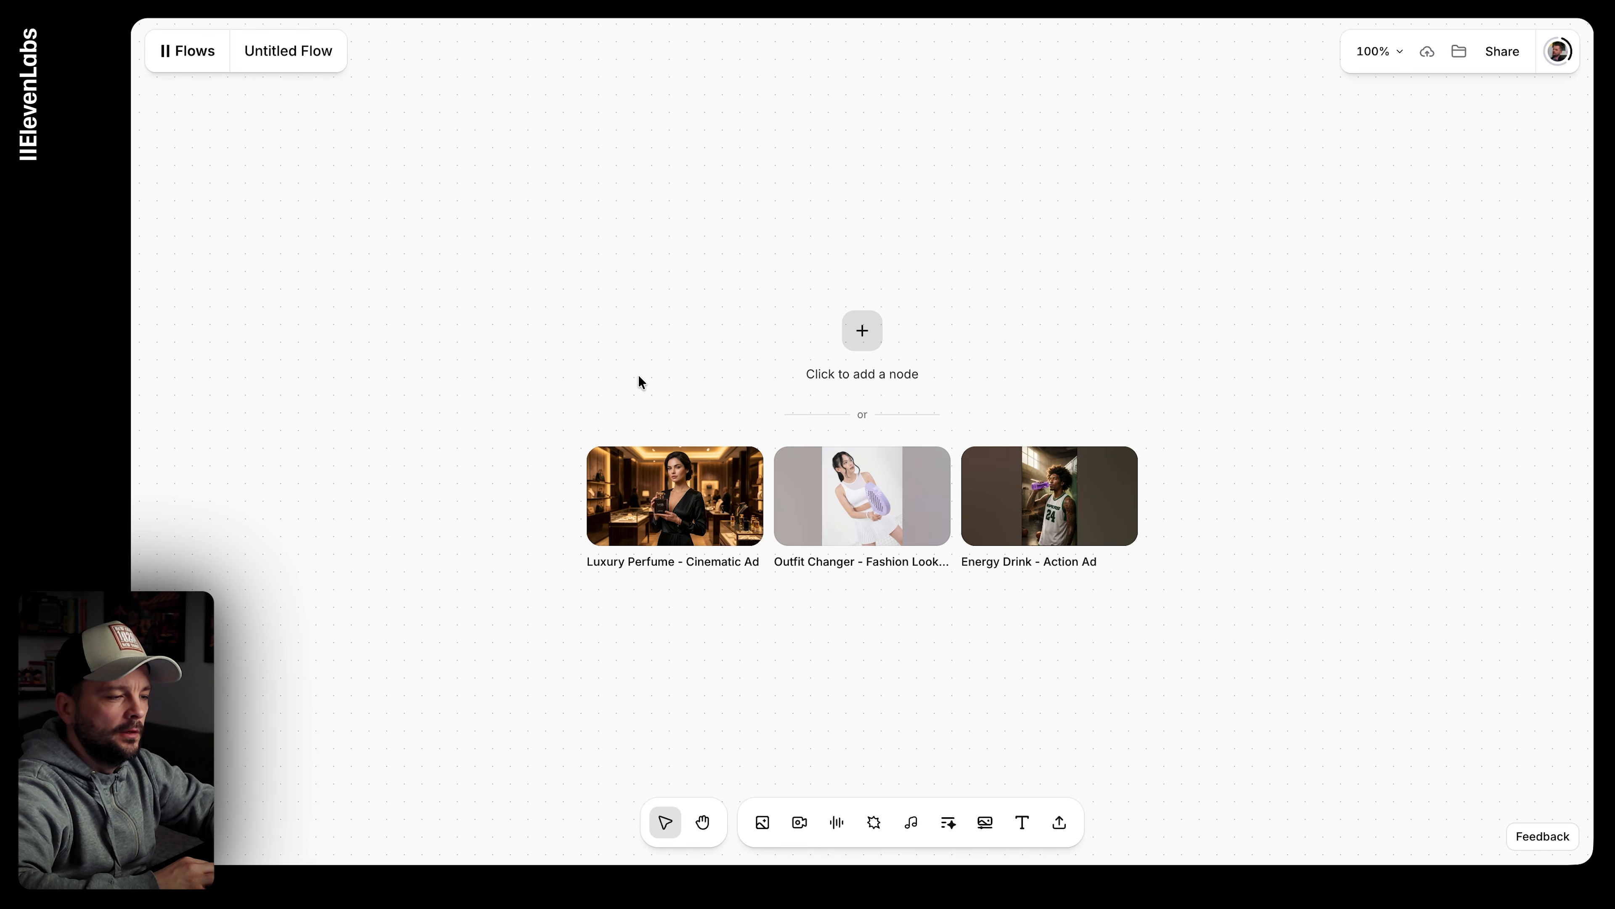
# Step: Upload the image Img-otherdancer.png to the blank flow and add an Image generation node fed by it
pyautogui.click(863, 332)
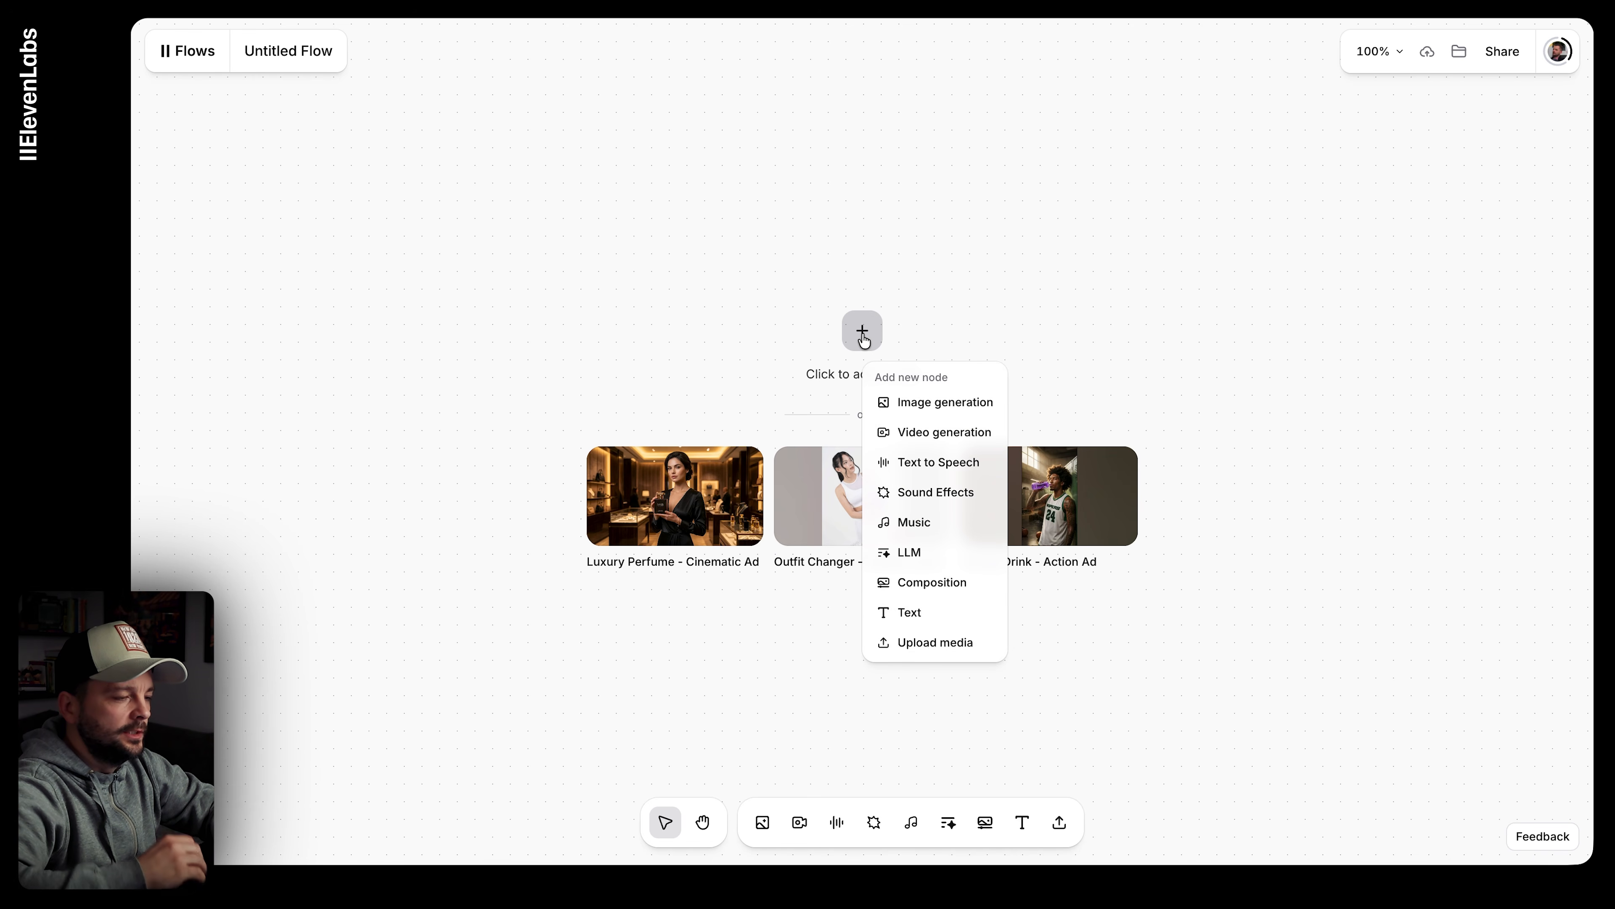
pyautogui.click(657, 344)
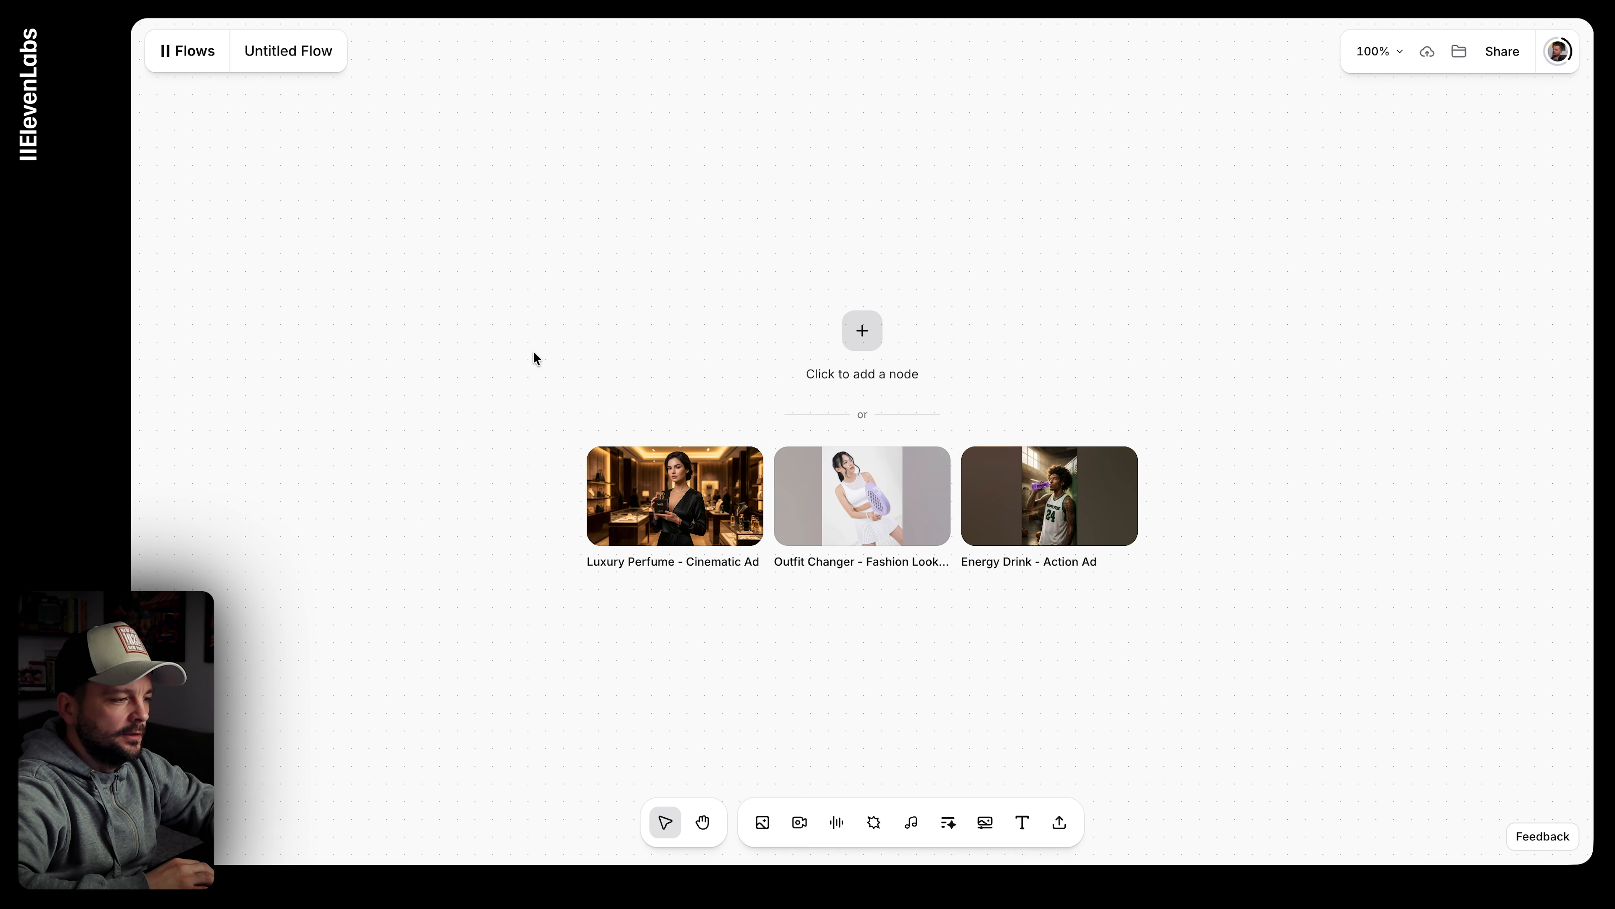
pyautogui.click(864, 332)
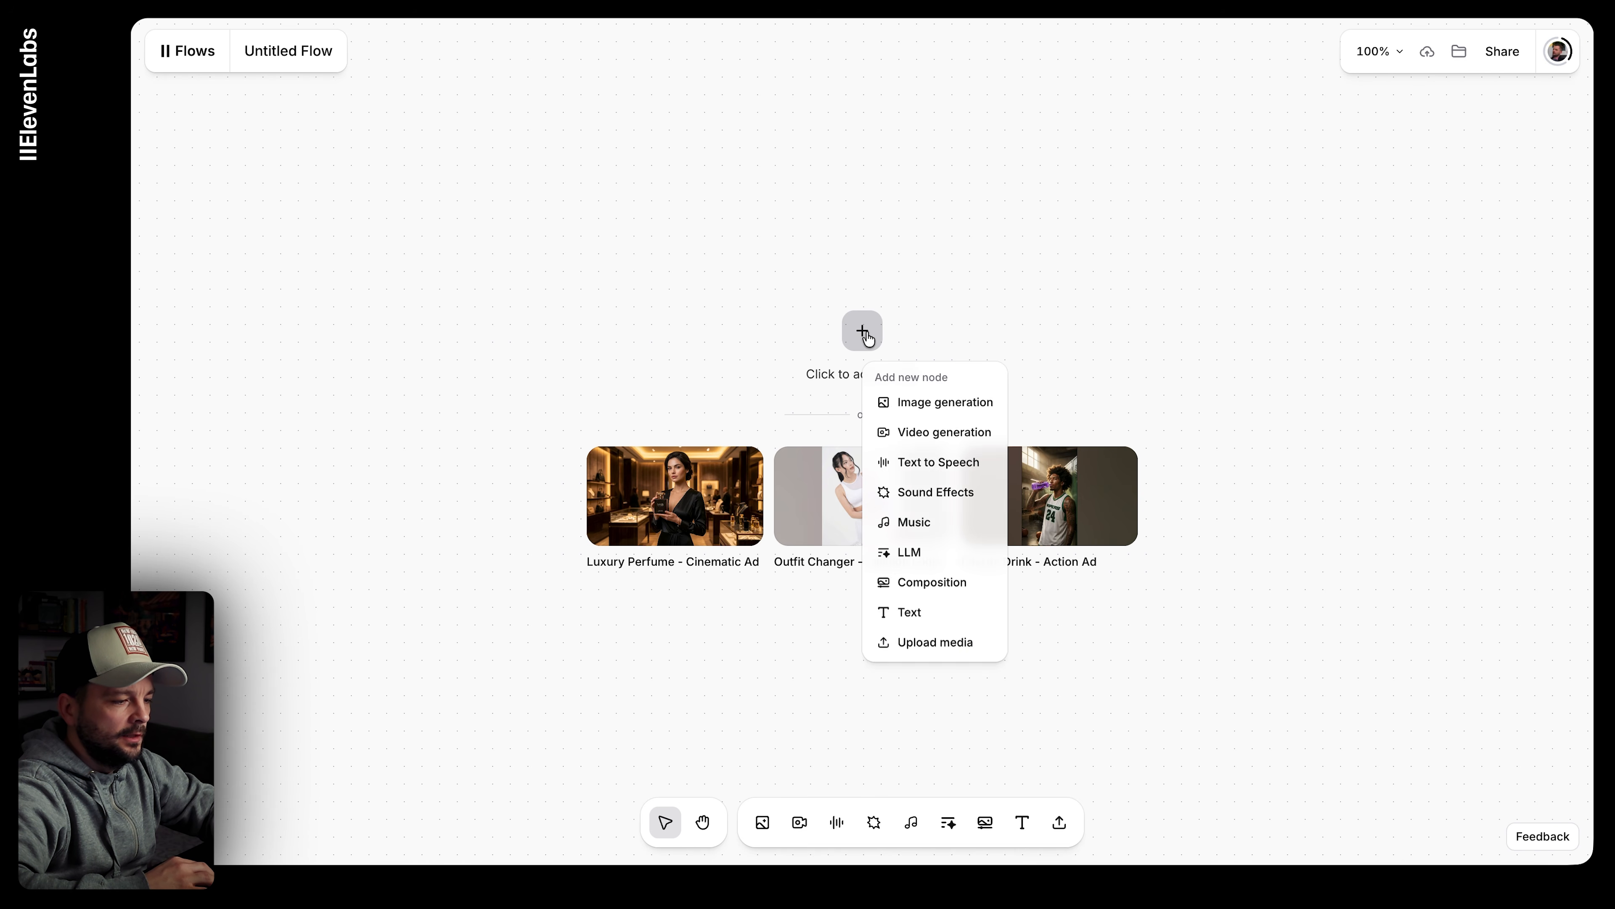
pyautogui.click(951, 644)
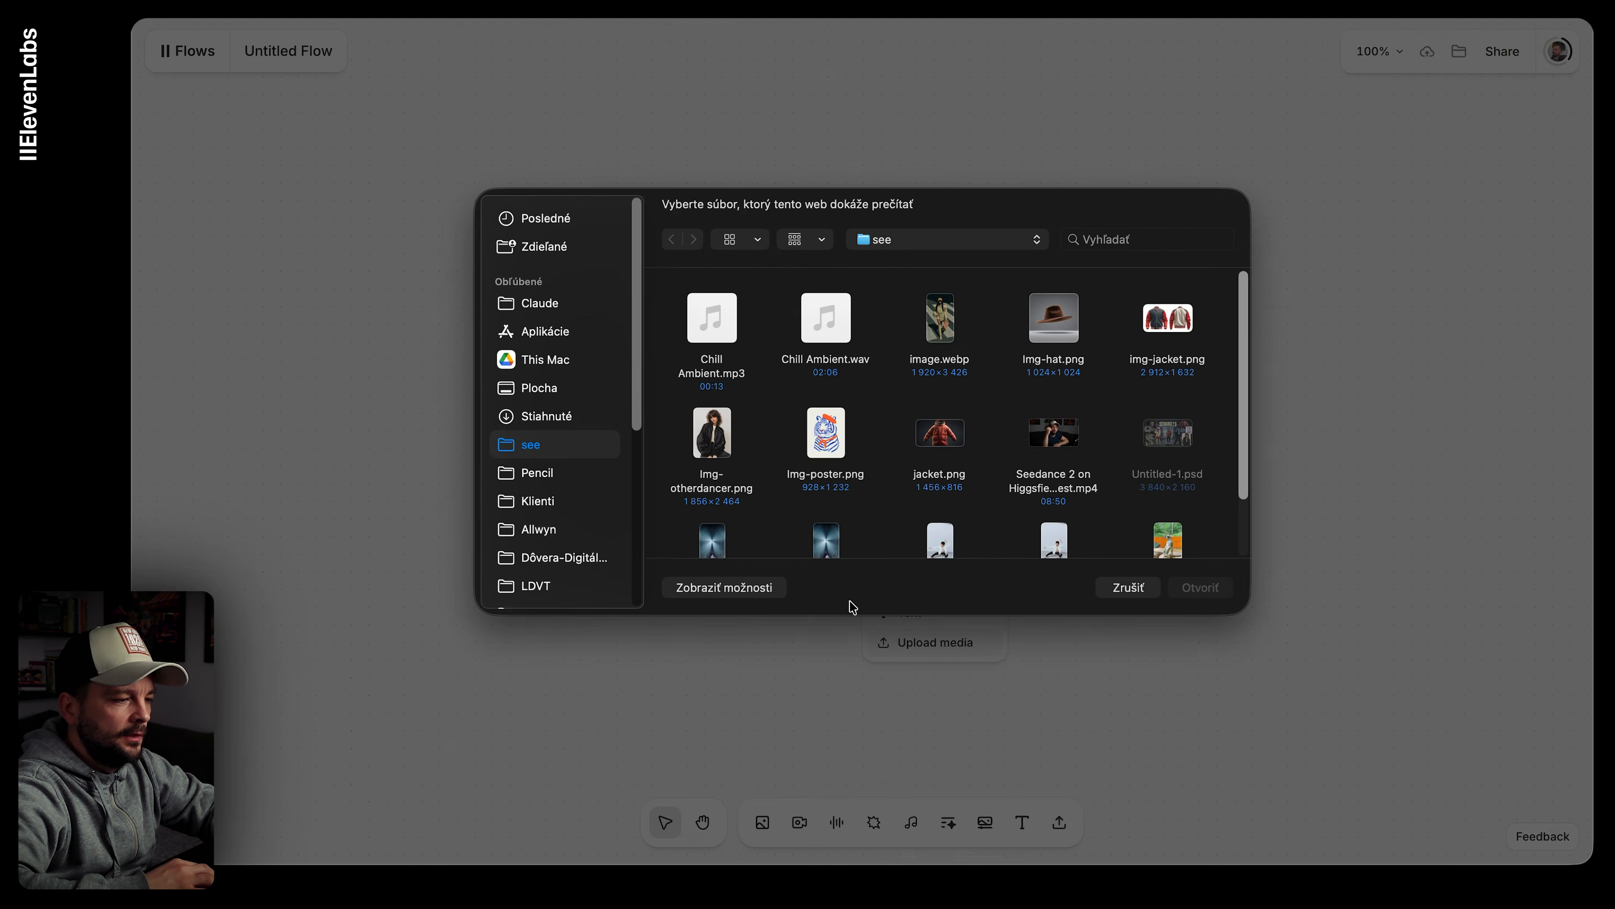
pyautogui.doubleClick(730, 442)
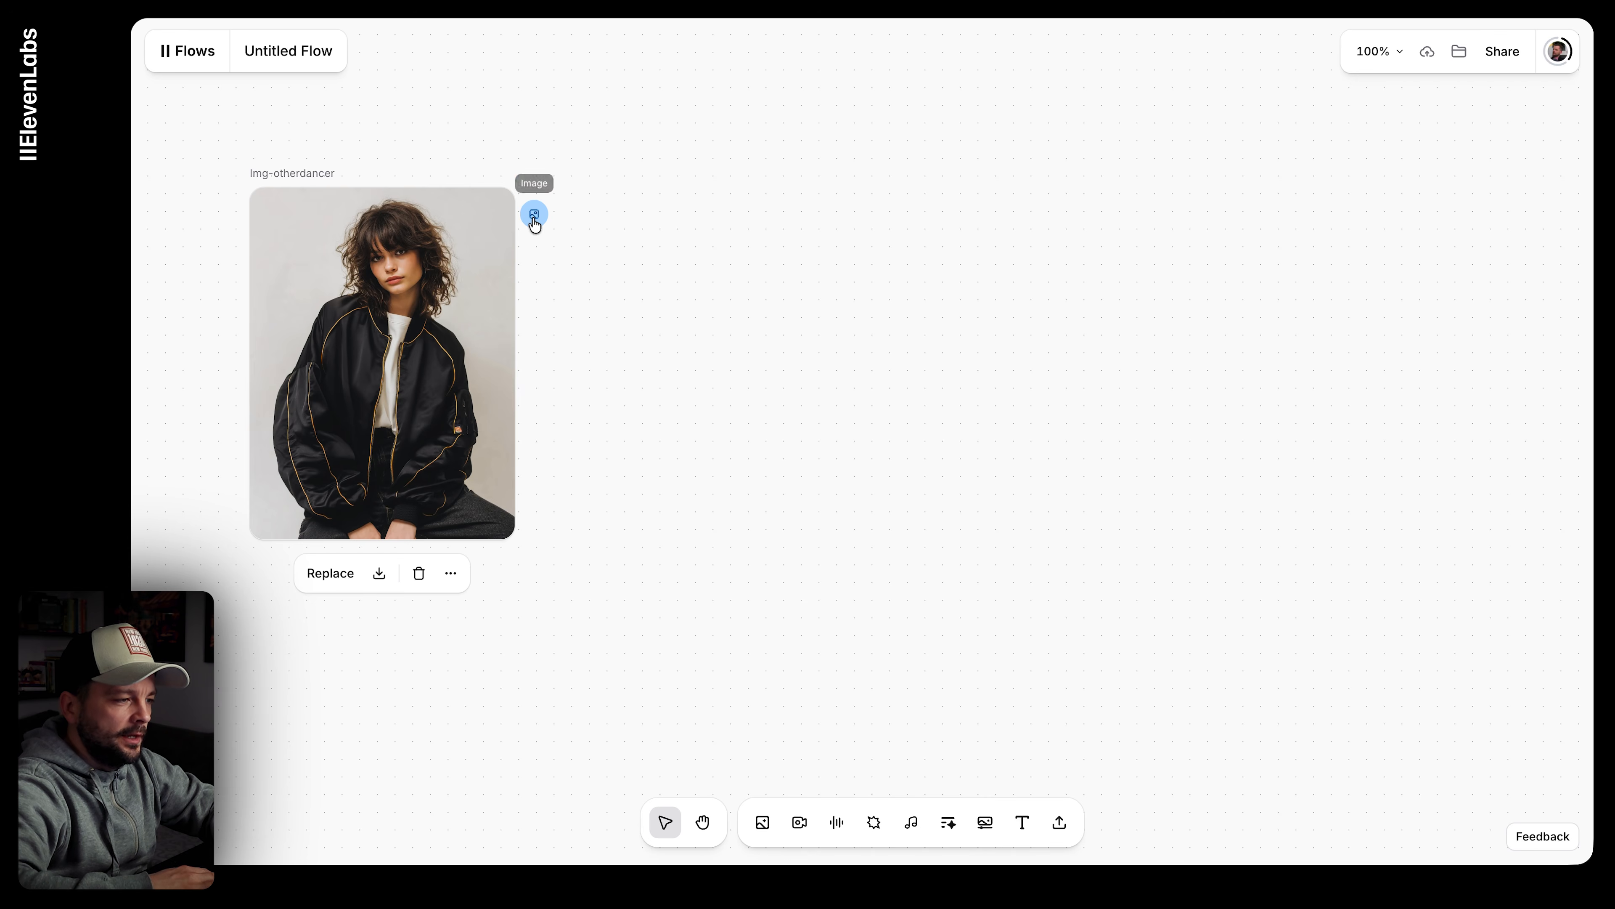
pyautogui.moveTo(534, 215); pyautogui.dragTo(849, 262)
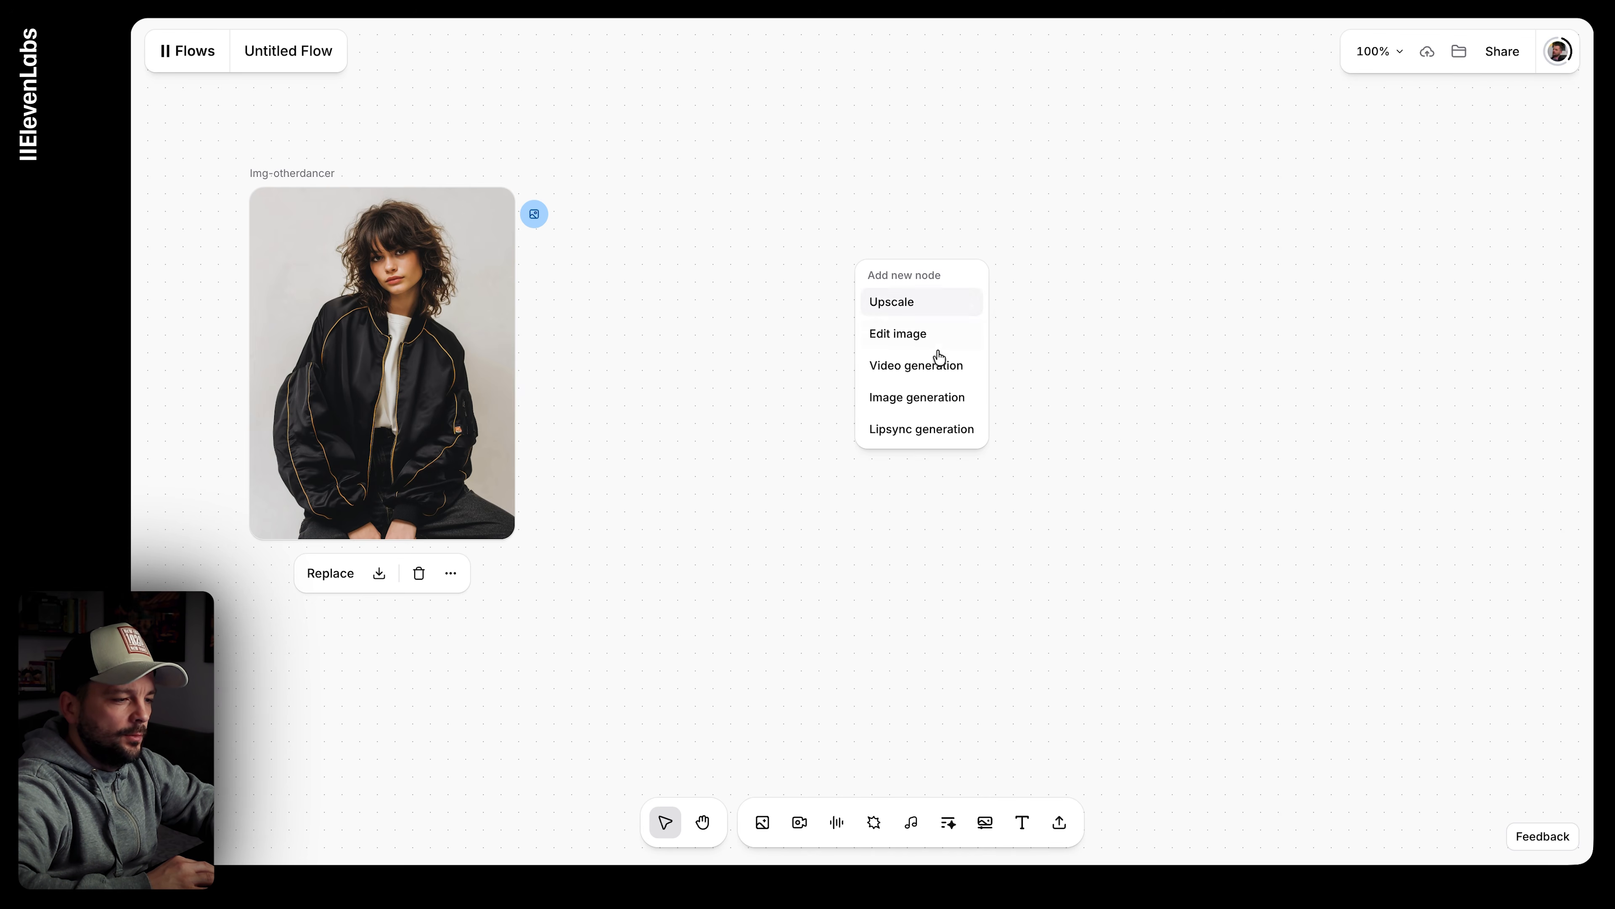
pyautogui.click(943, 397)
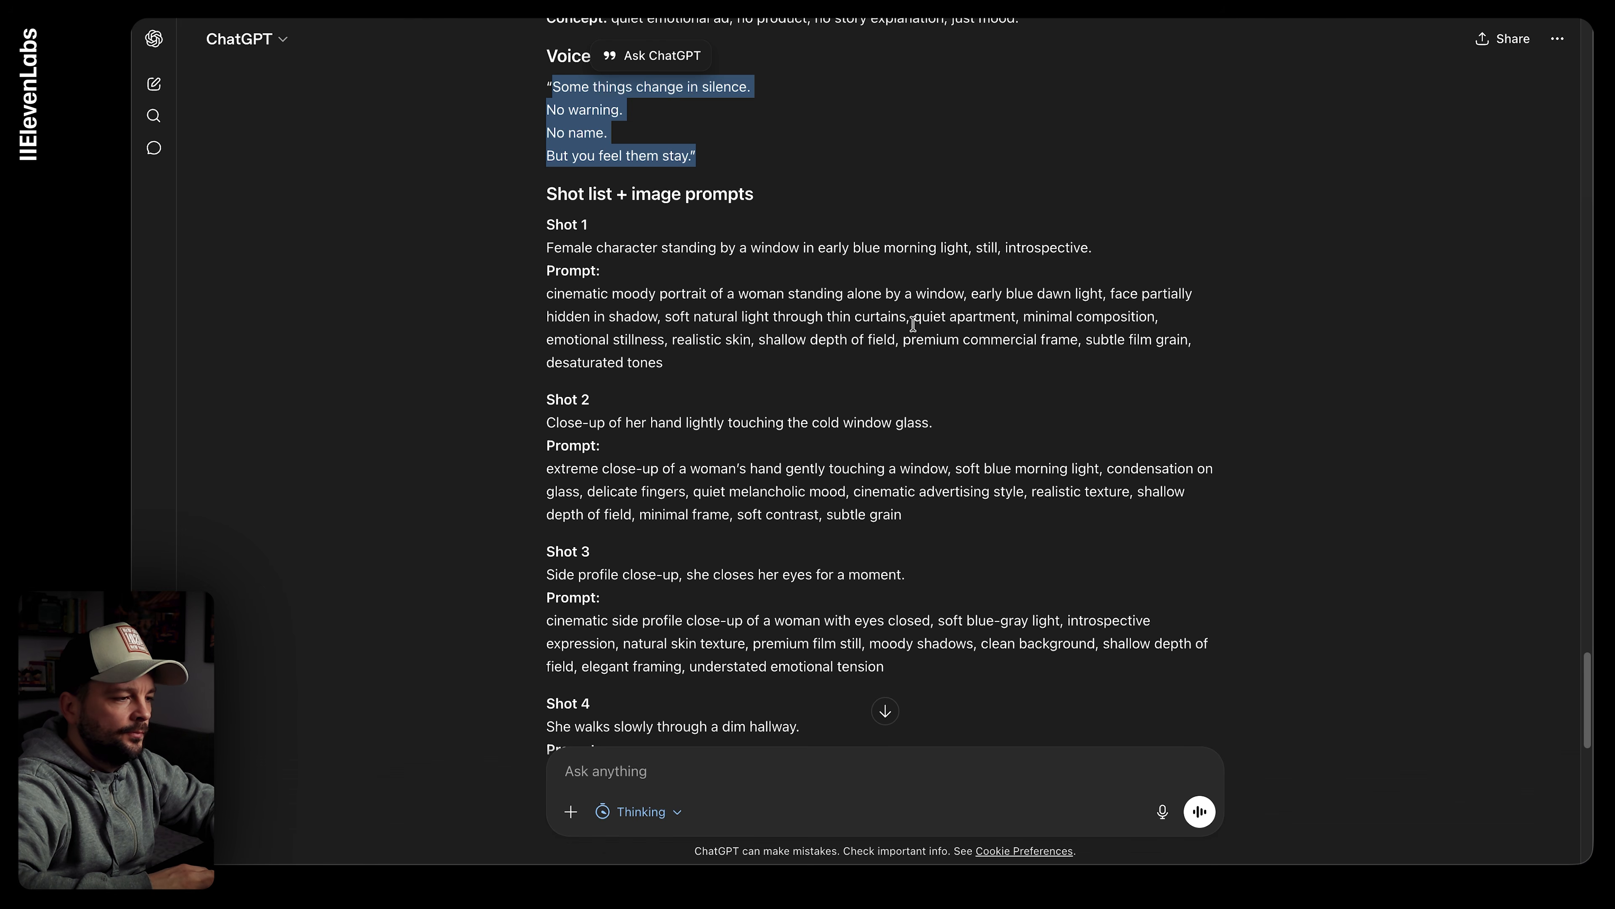
# Step: Copy the Shot 1 prompt from ChatGPT into the image node's prompt and end it with a period
pyautogui.click(545, 293)
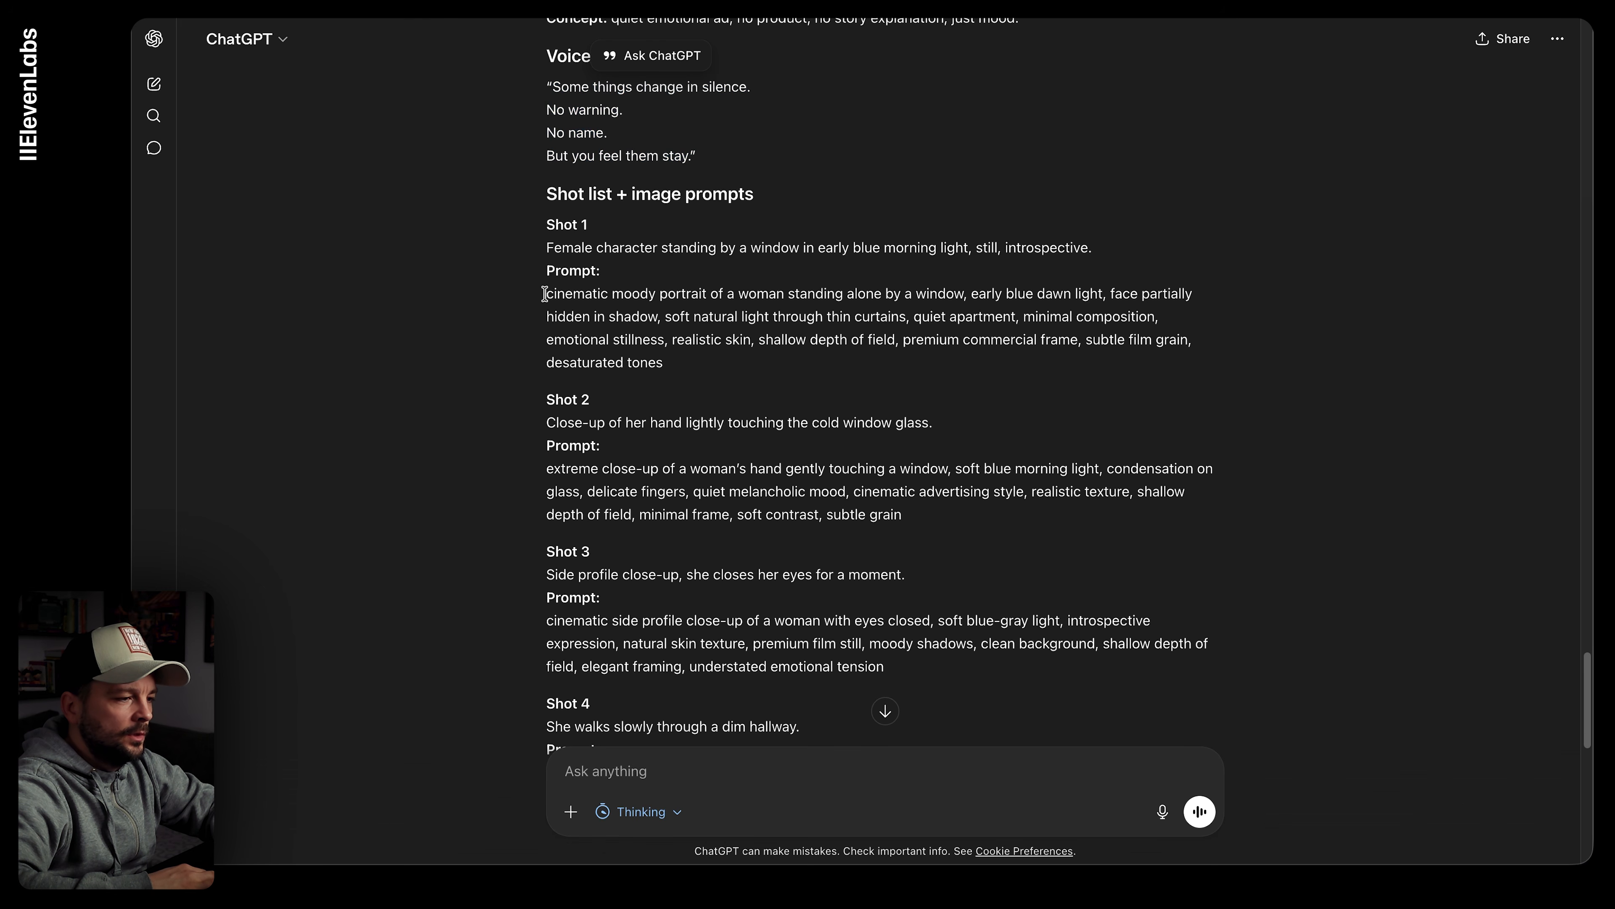
pyautogui.moveTo(545, 294); pyautogui.dragTo(675, 368)
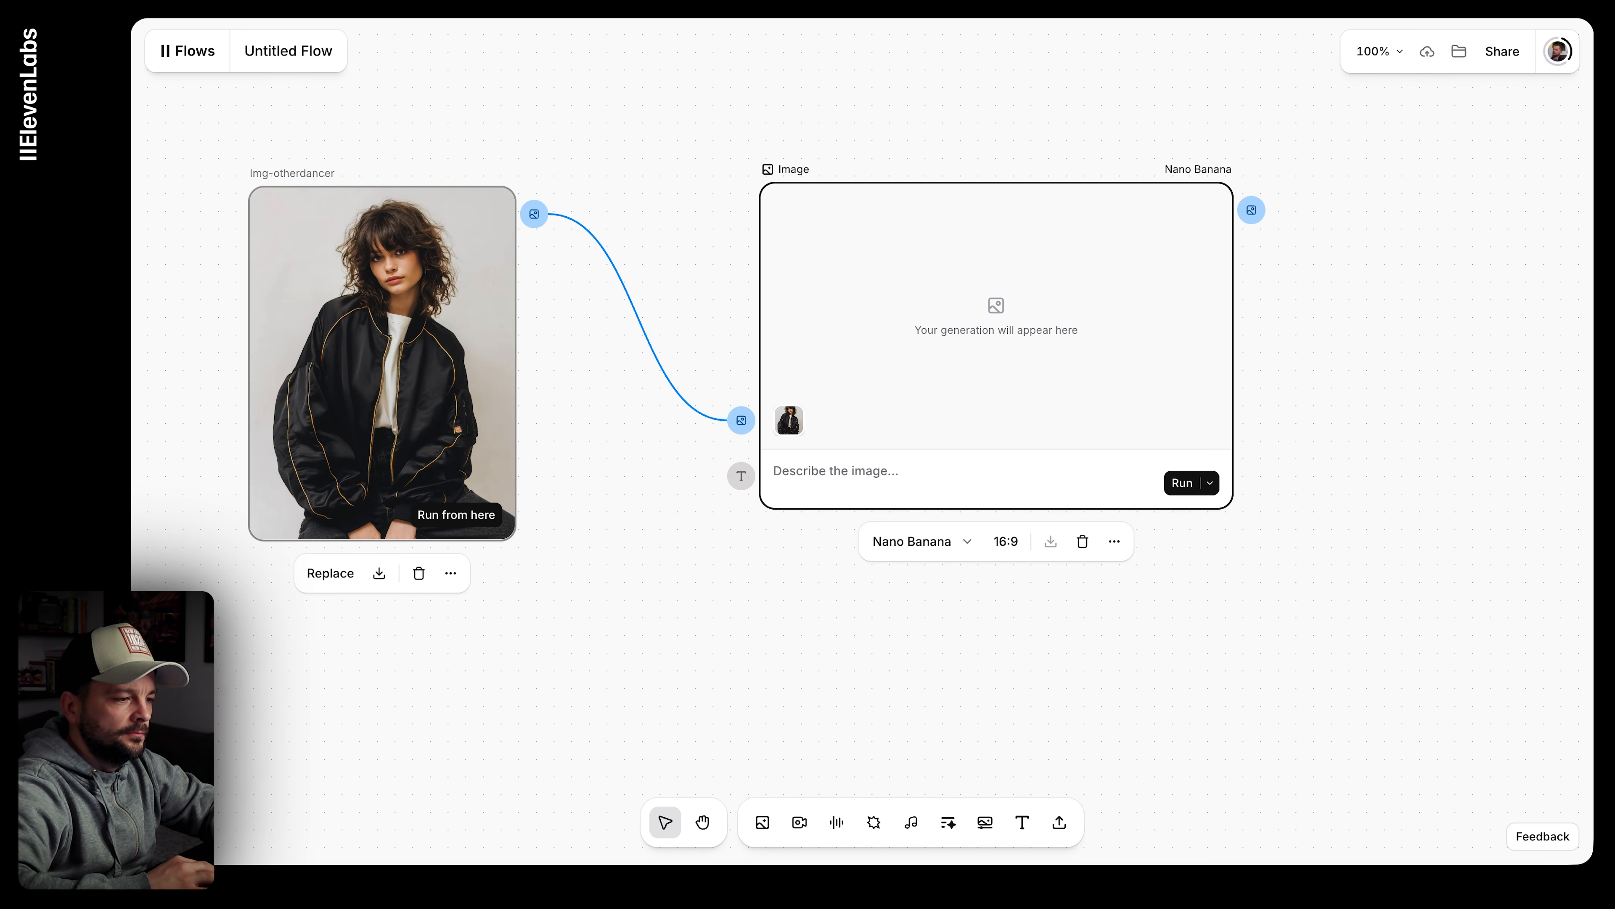
pyautogui.click(832, 472)
pyautogui.write('cinematic, moody portrait of a woman standing alone by a window, early blue dawn light, face partially hidden in shadow, soft natural light through thin curtains, quiet apartment, minimal composition, emotional stillness, realistic skin, shallow depth of field, premium commercial frame, subtle film grain, desaturated tones')
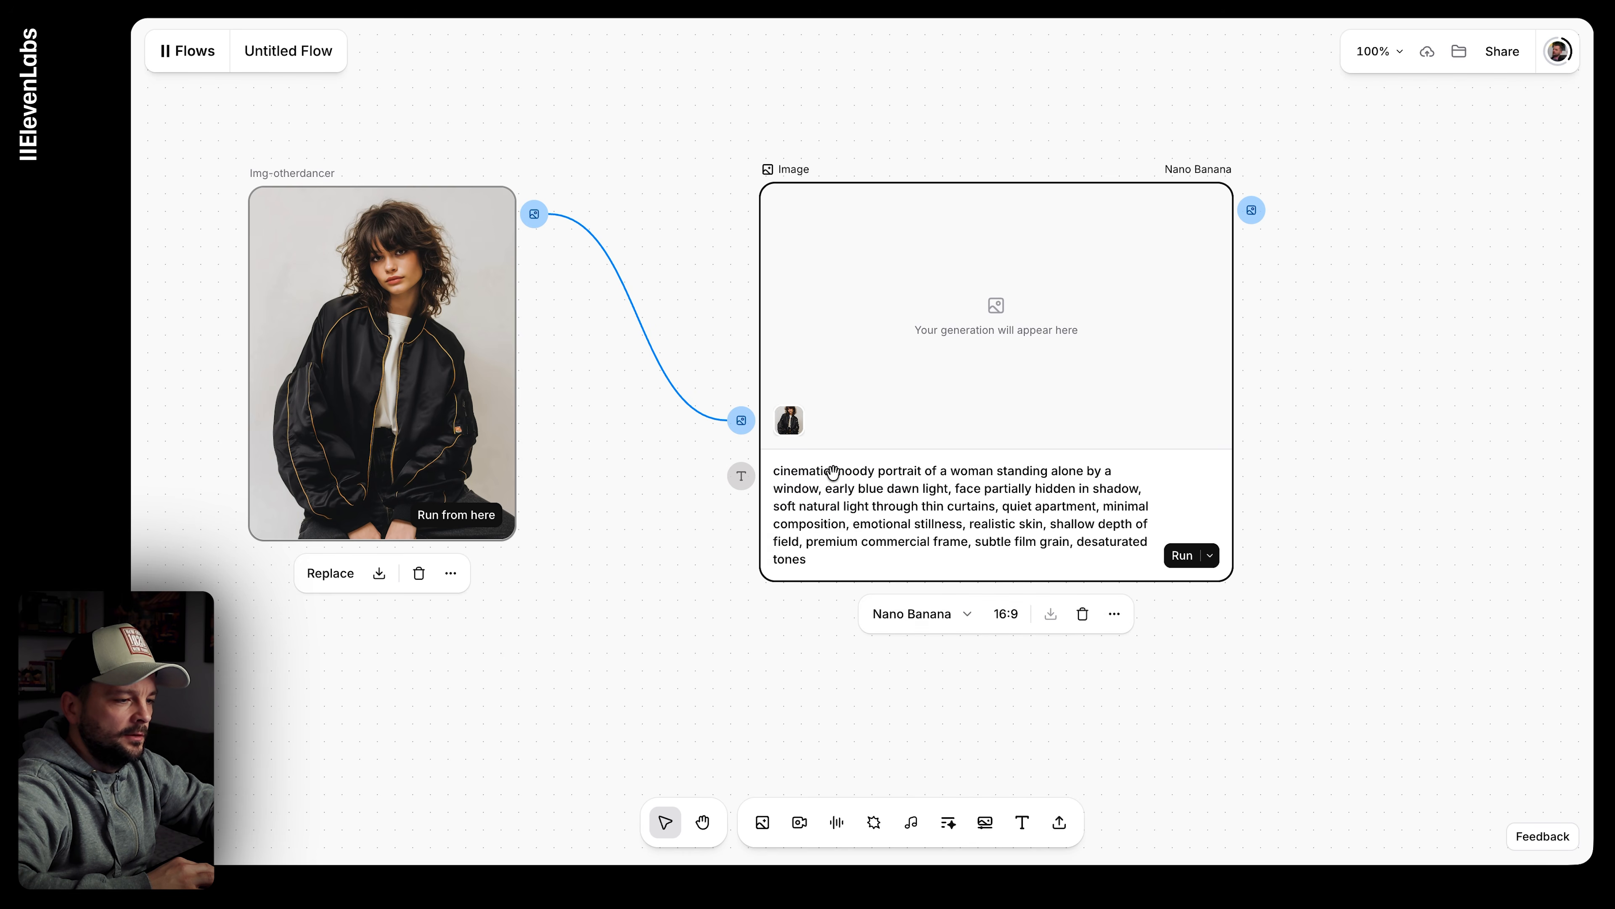
pyautogui.write('.')
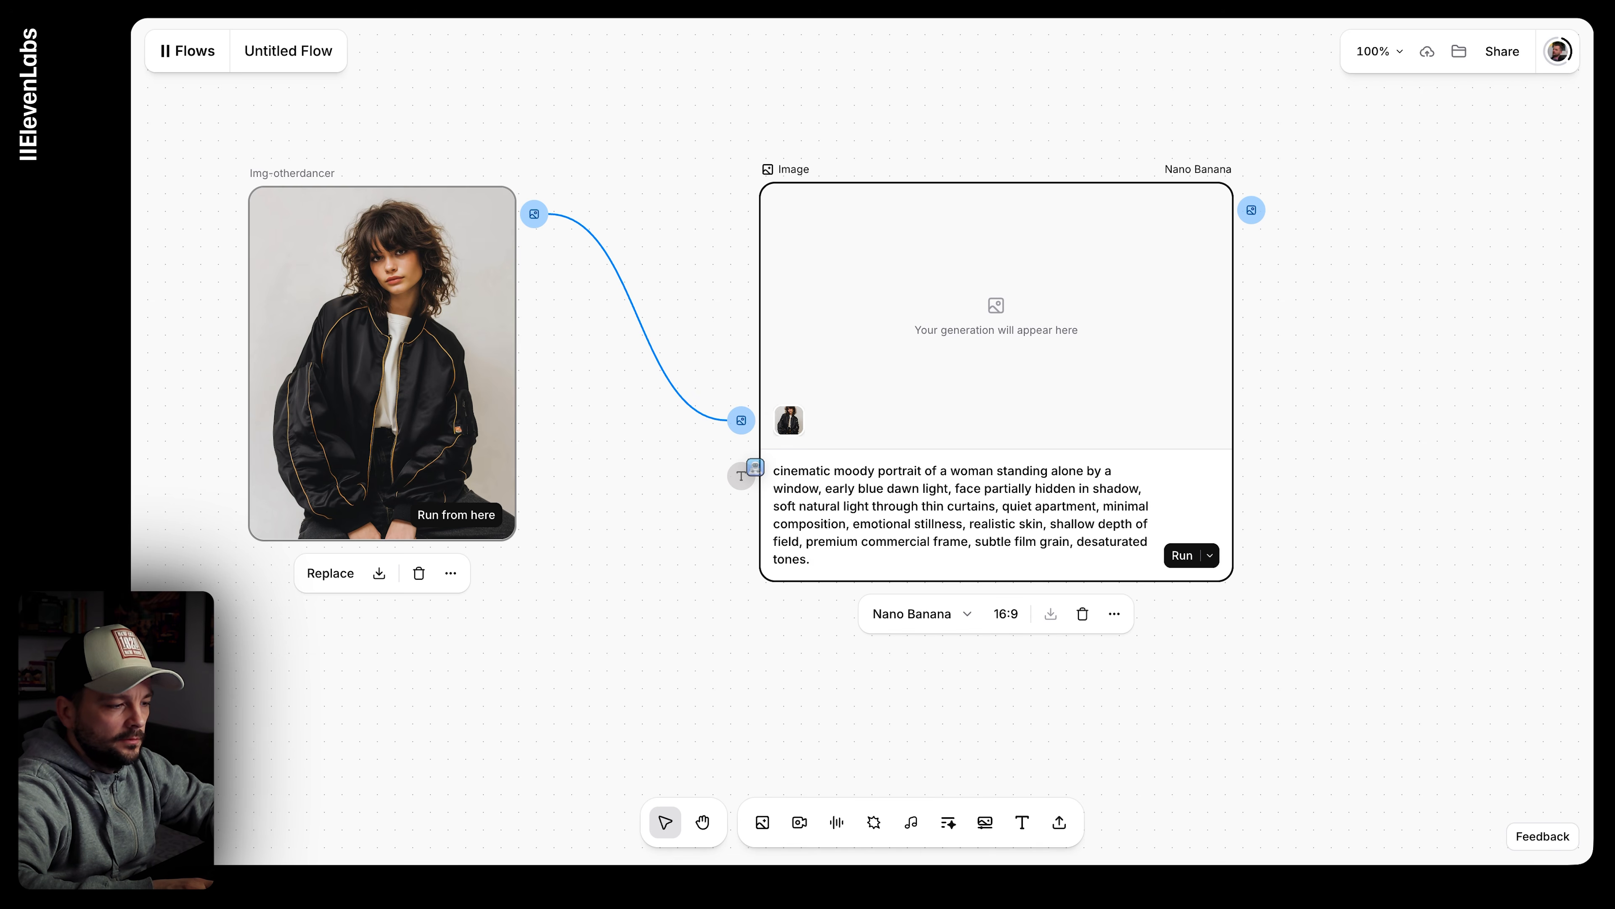
# Step: Add ChatGPT's style prefix text as a separate paragraph below the Shot 1 prompt and check the combined prompt from its beginning
pyautogui.press('Return')
pyautogui.press('Return')
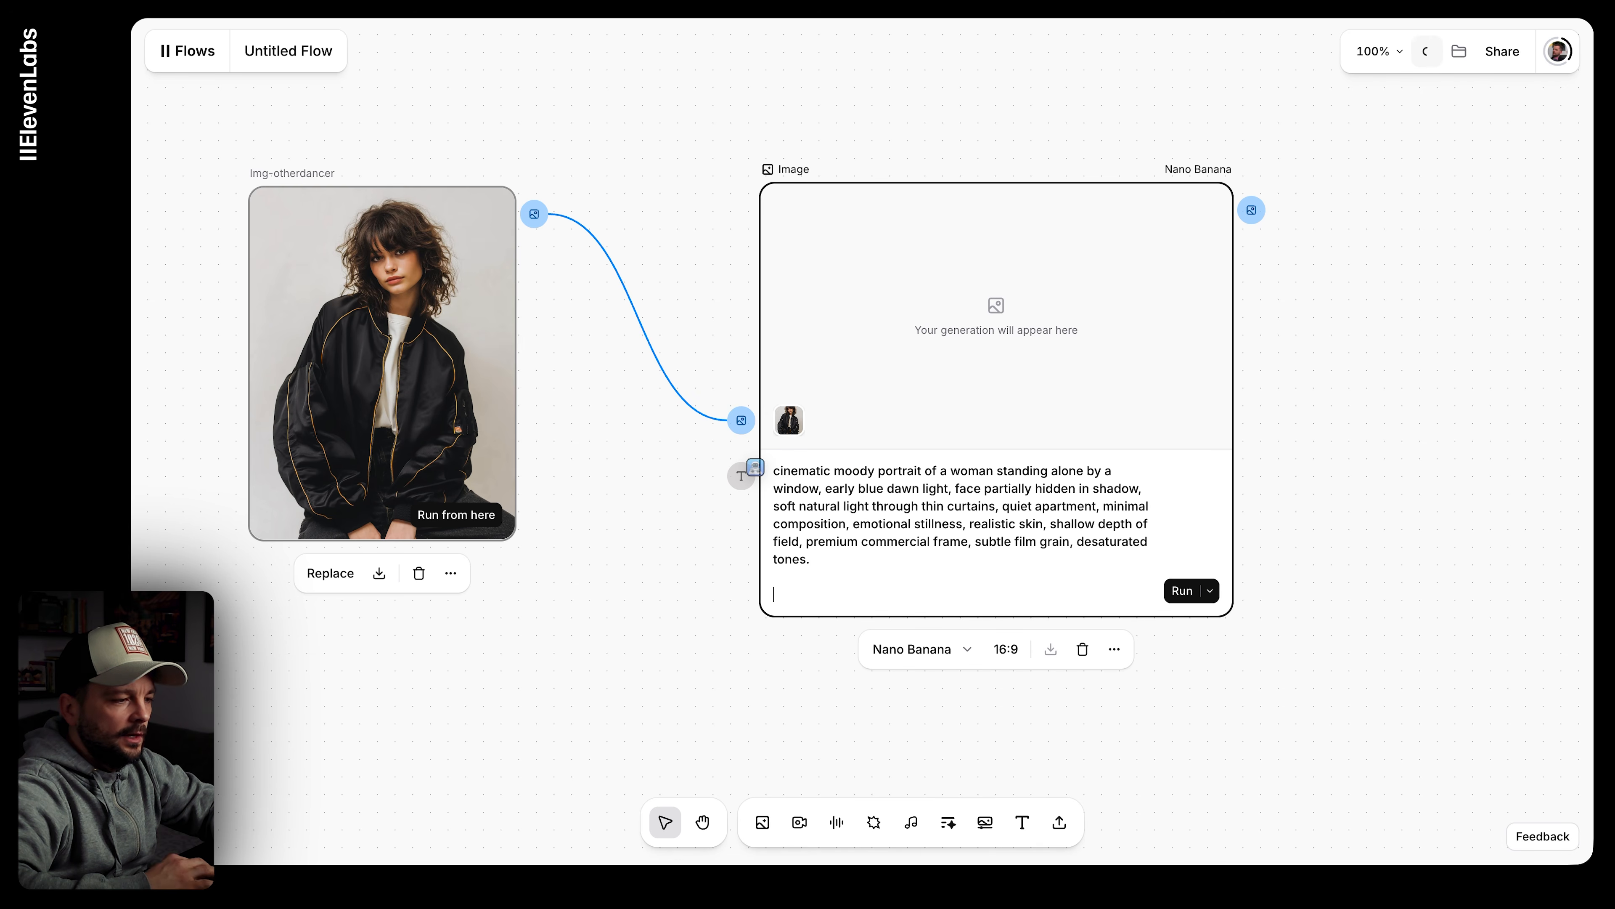
pyautogui.hotkey('ctrl', 'Tab')
pyautogui.scroll(-10, 852, 548)
pyautogui.scroll(-1, 852, 548)
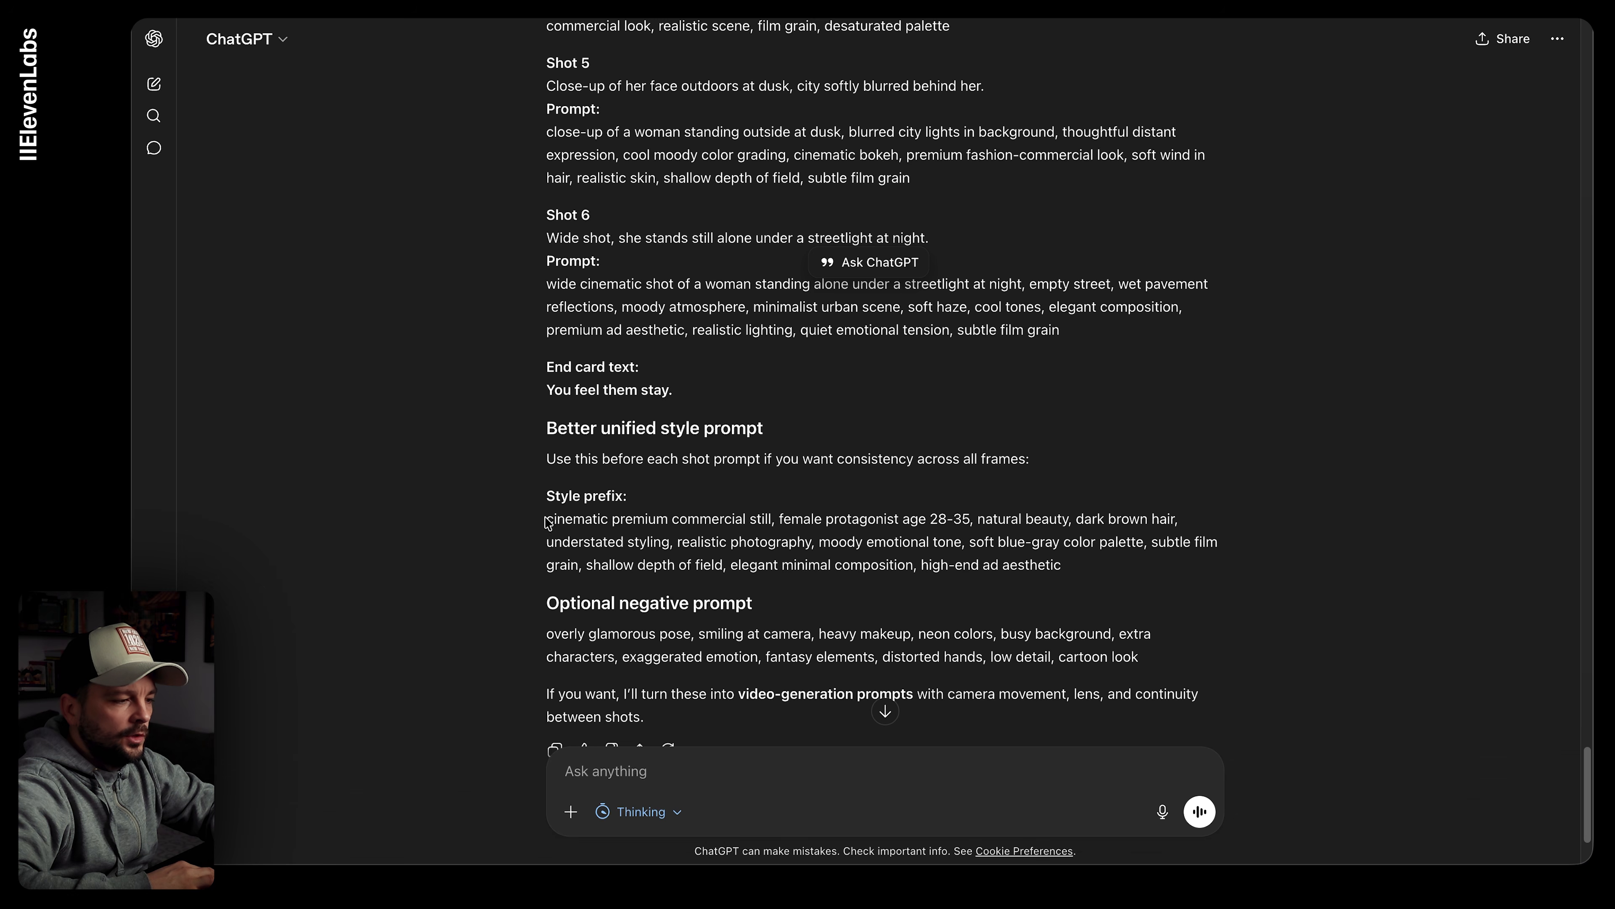
pyautogui.moveTo(546, 520); pyautogui.dragTo(1115, 576)
pyautogui.hotkey('ctrl', 'c')
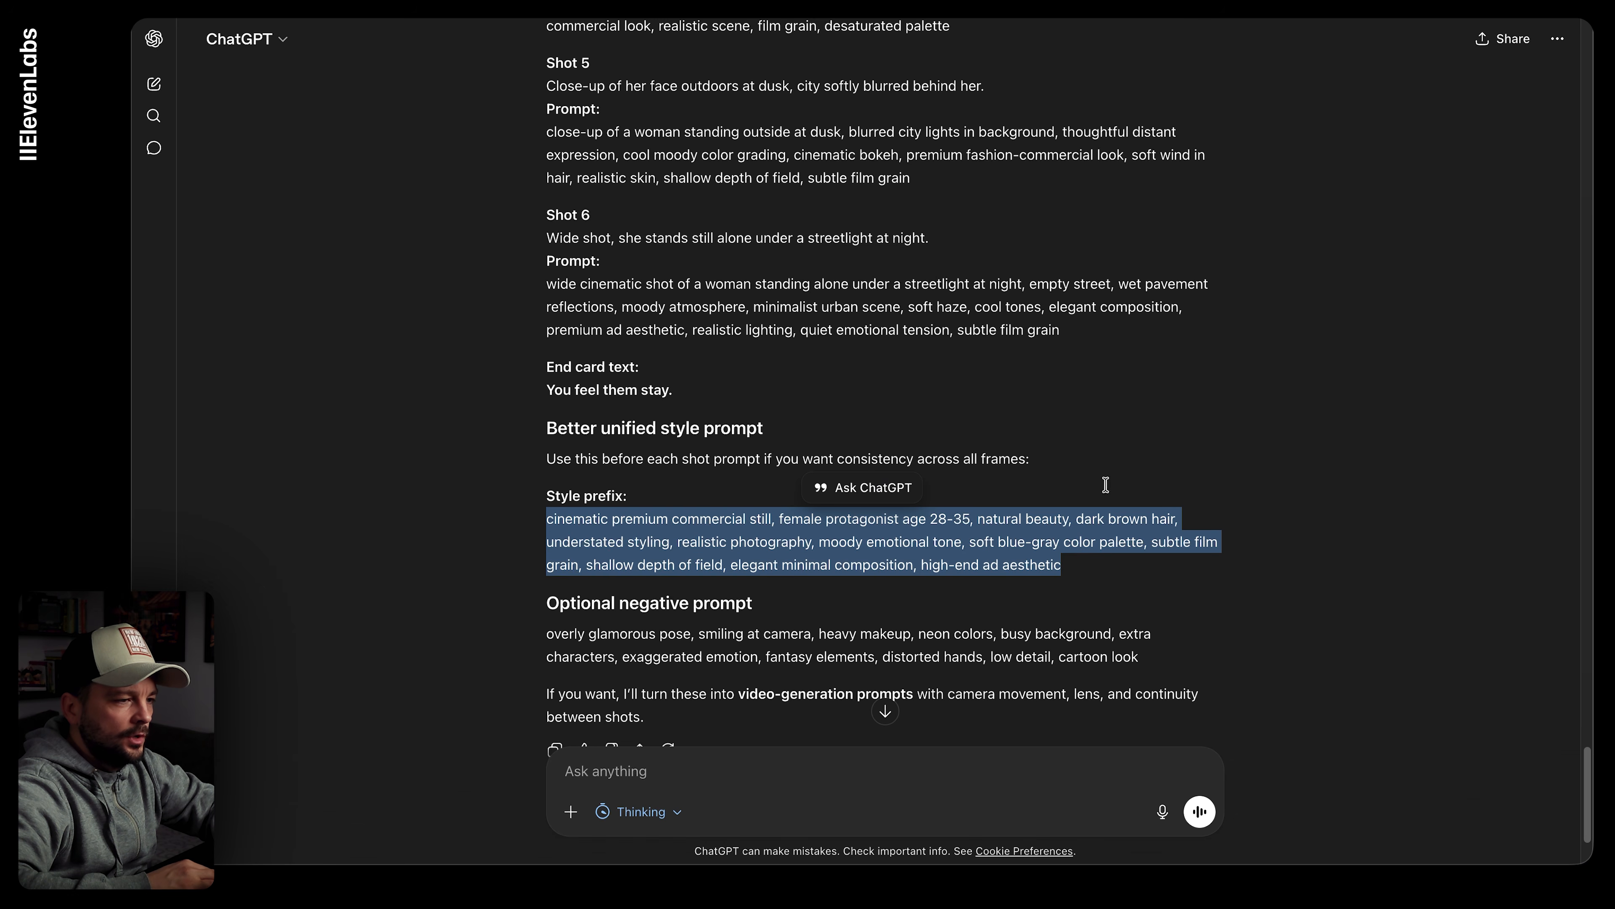
pyautogui.hotkey('ctrl', 'shift', 'Tab')
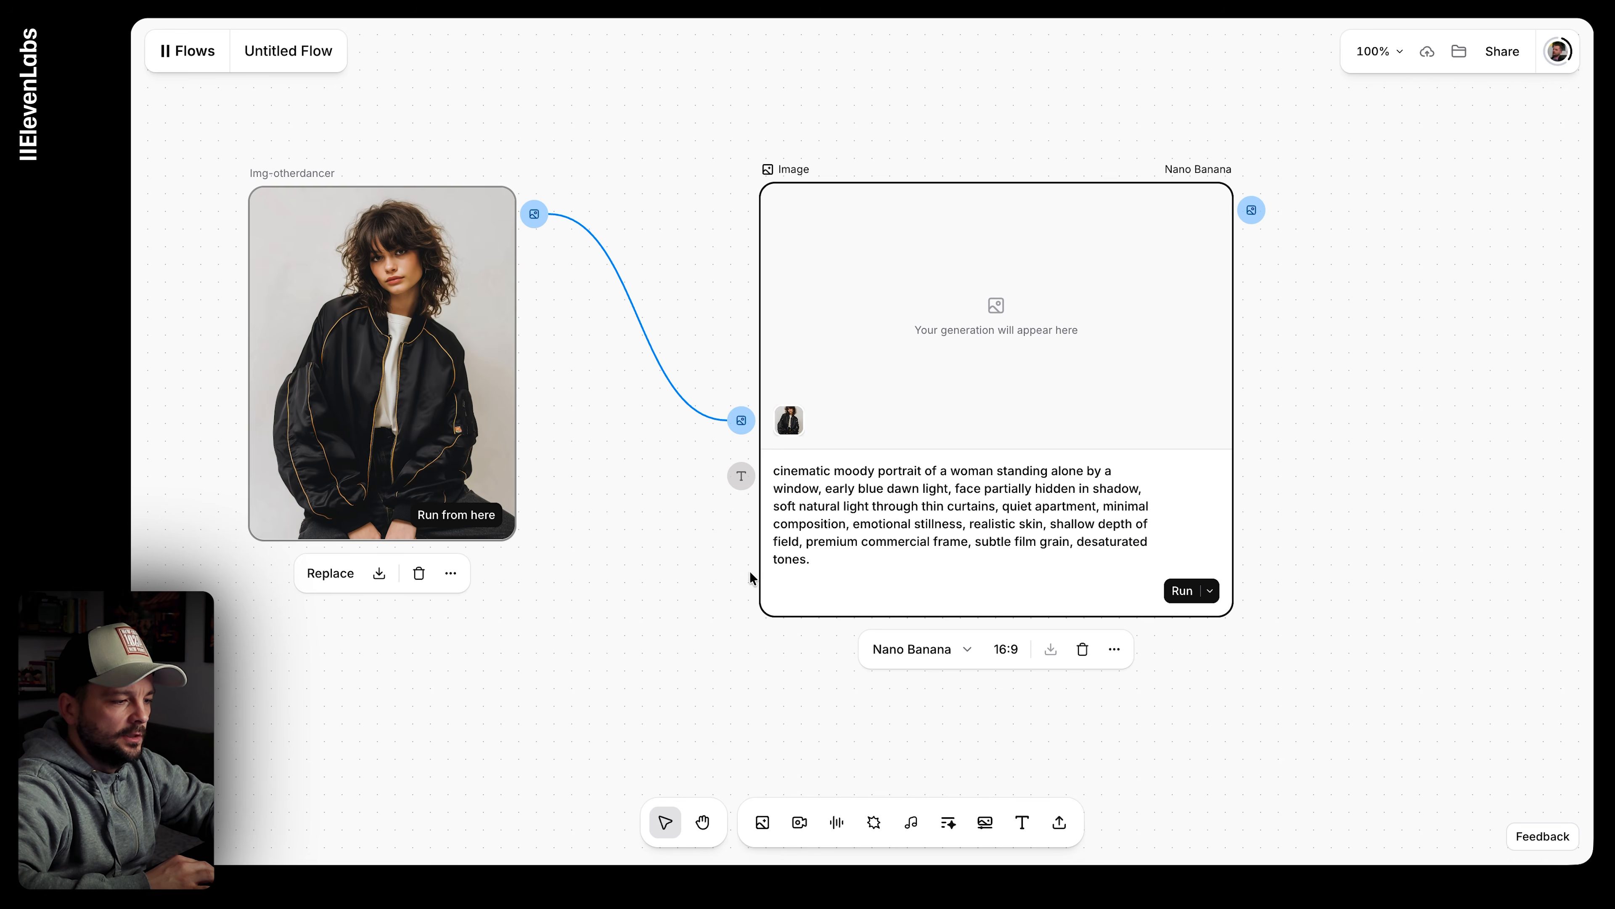
pyautogui.hotkey('ctrl', 'v')
pyautogui.hscroll(2, 795, 541)
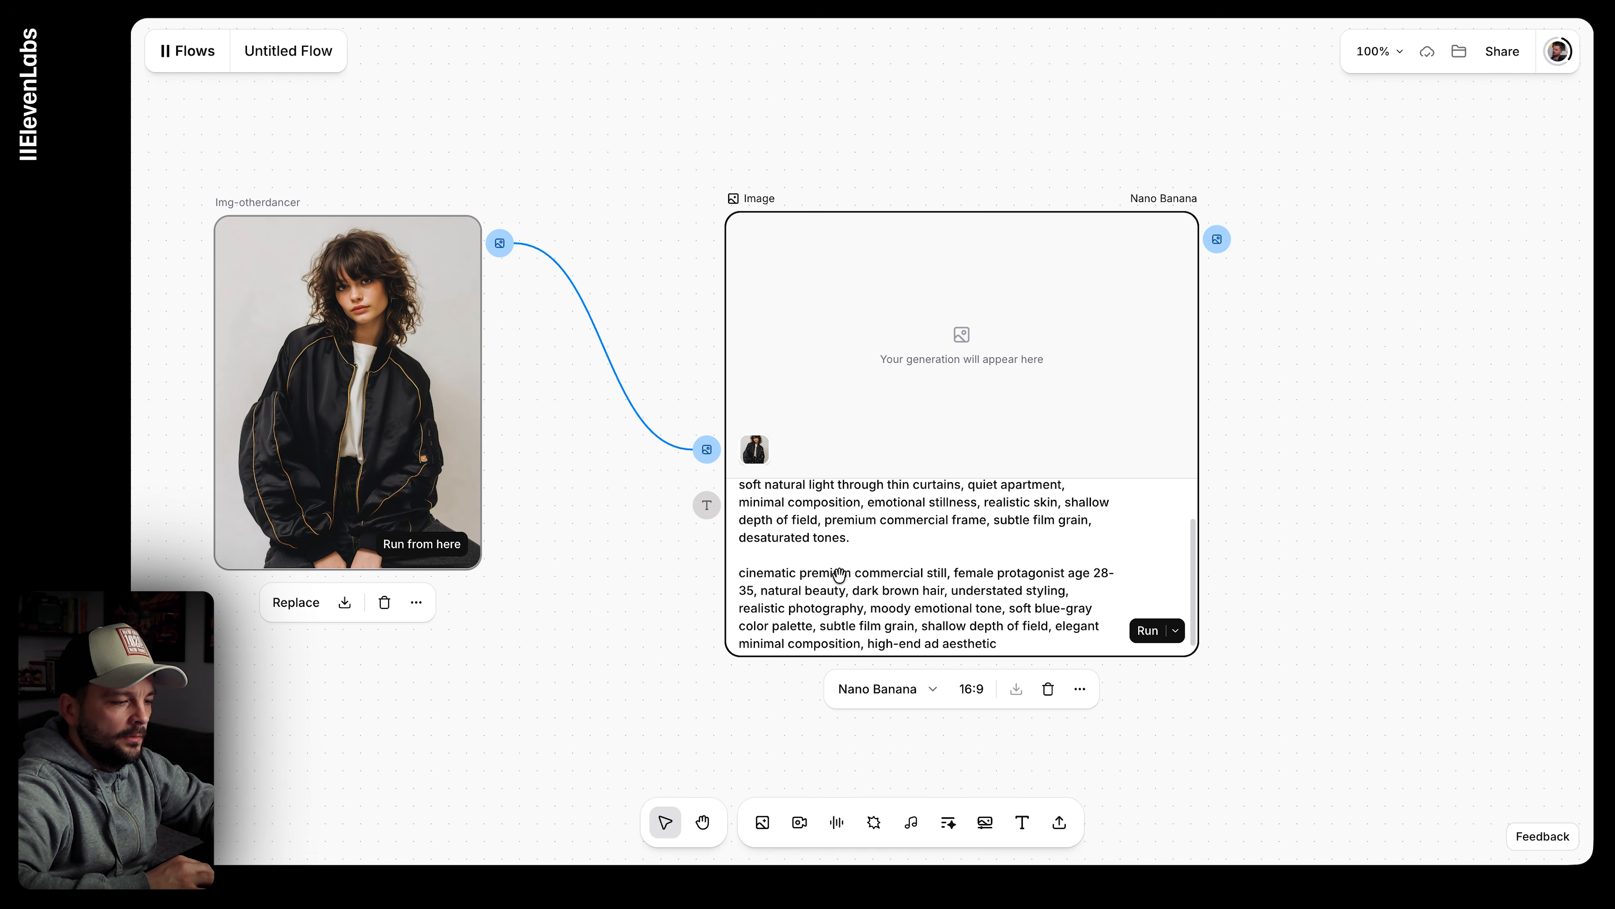
pyautogui.moveTo(1010, 641); pyautogui.dragTo(742, 567)
pyautogui.click(834, 551)
pyautogui.moveTo(832, 545); pyautogui.dragTo(816, 714)
pyautogui.scroll(-3, 816, 714)
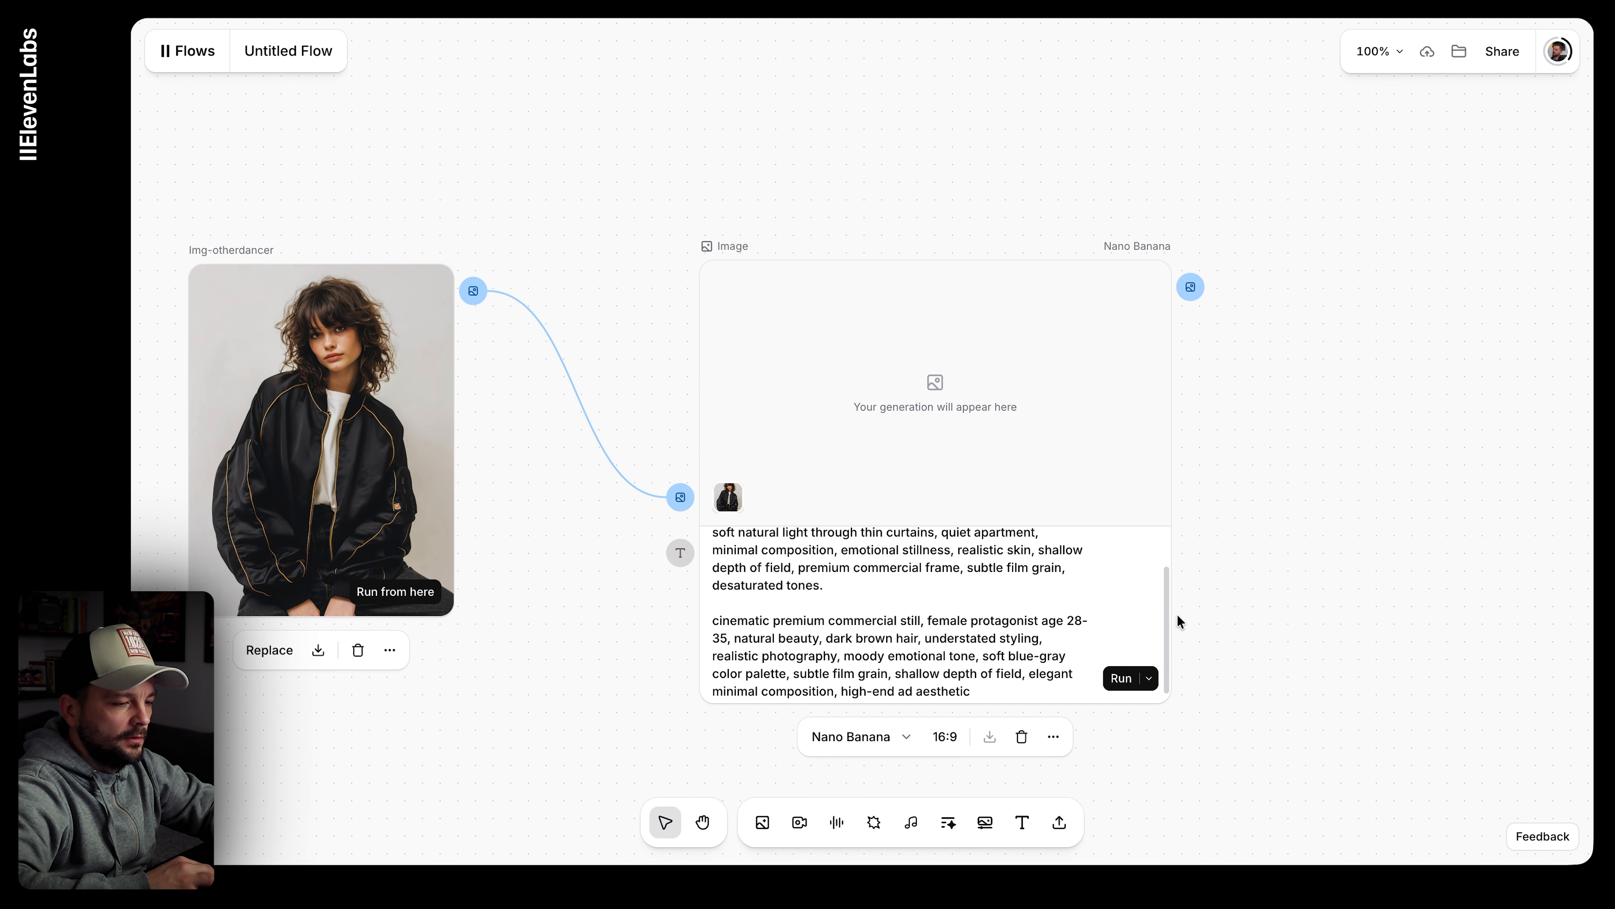
pyautogui.moveTo(1168, 625); pyautogui.dragTo(1164, 548)
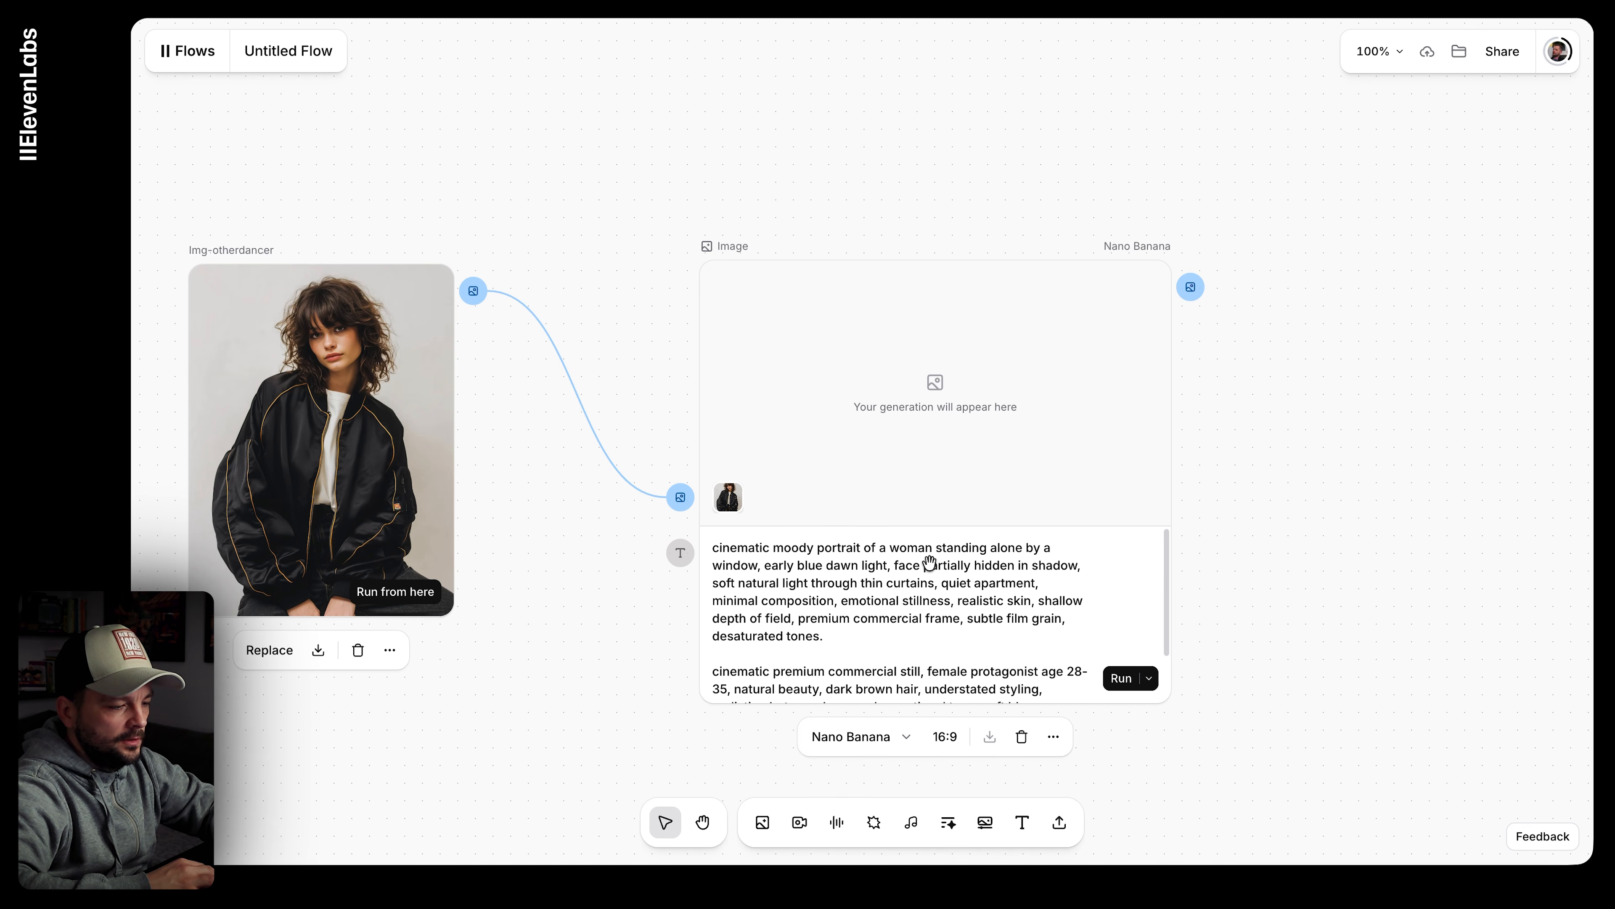
# Step: Switch the image node's model to Nano Banana Pro and set its resolution to 2K
pyautogui.click(883, 743)
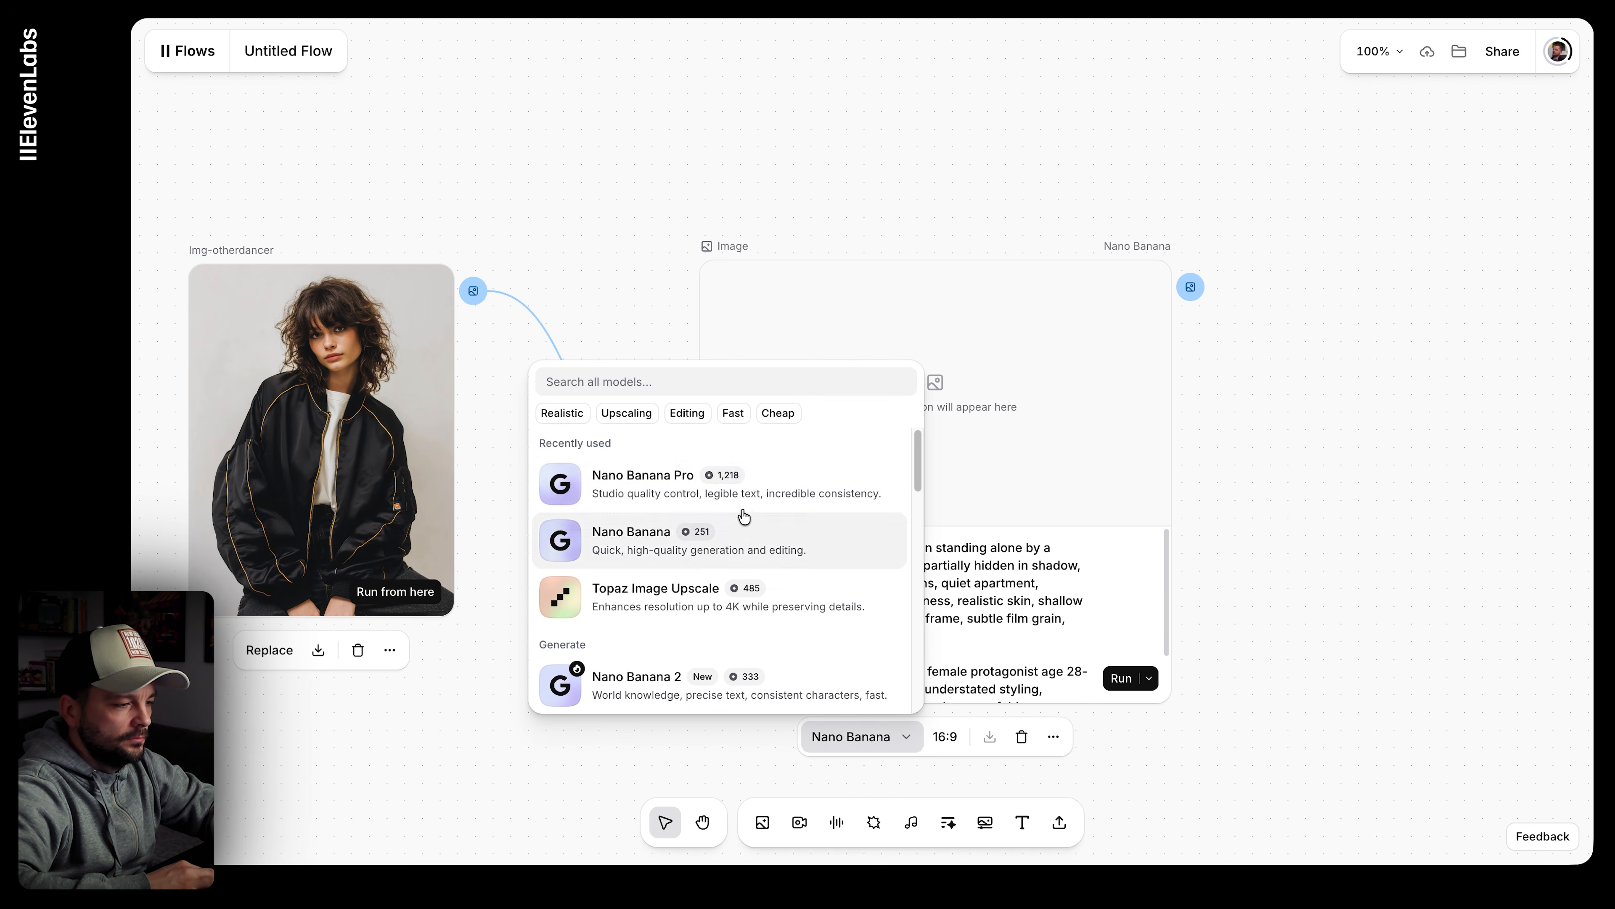
pyautogui.click(649, 483)
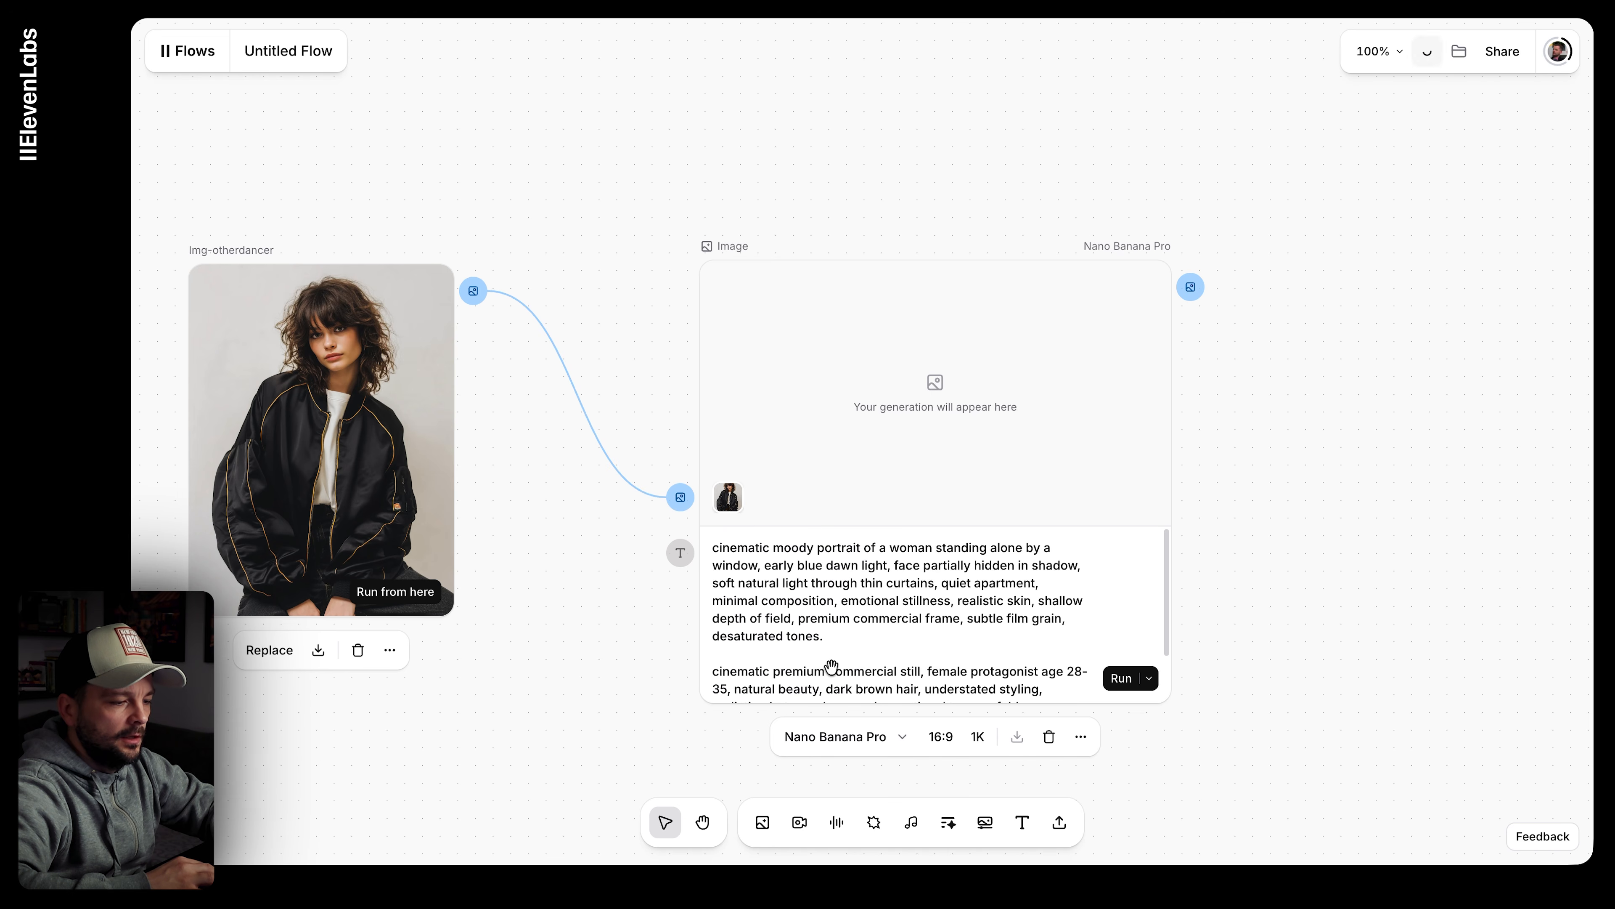
pyautogui.click(971, 741)
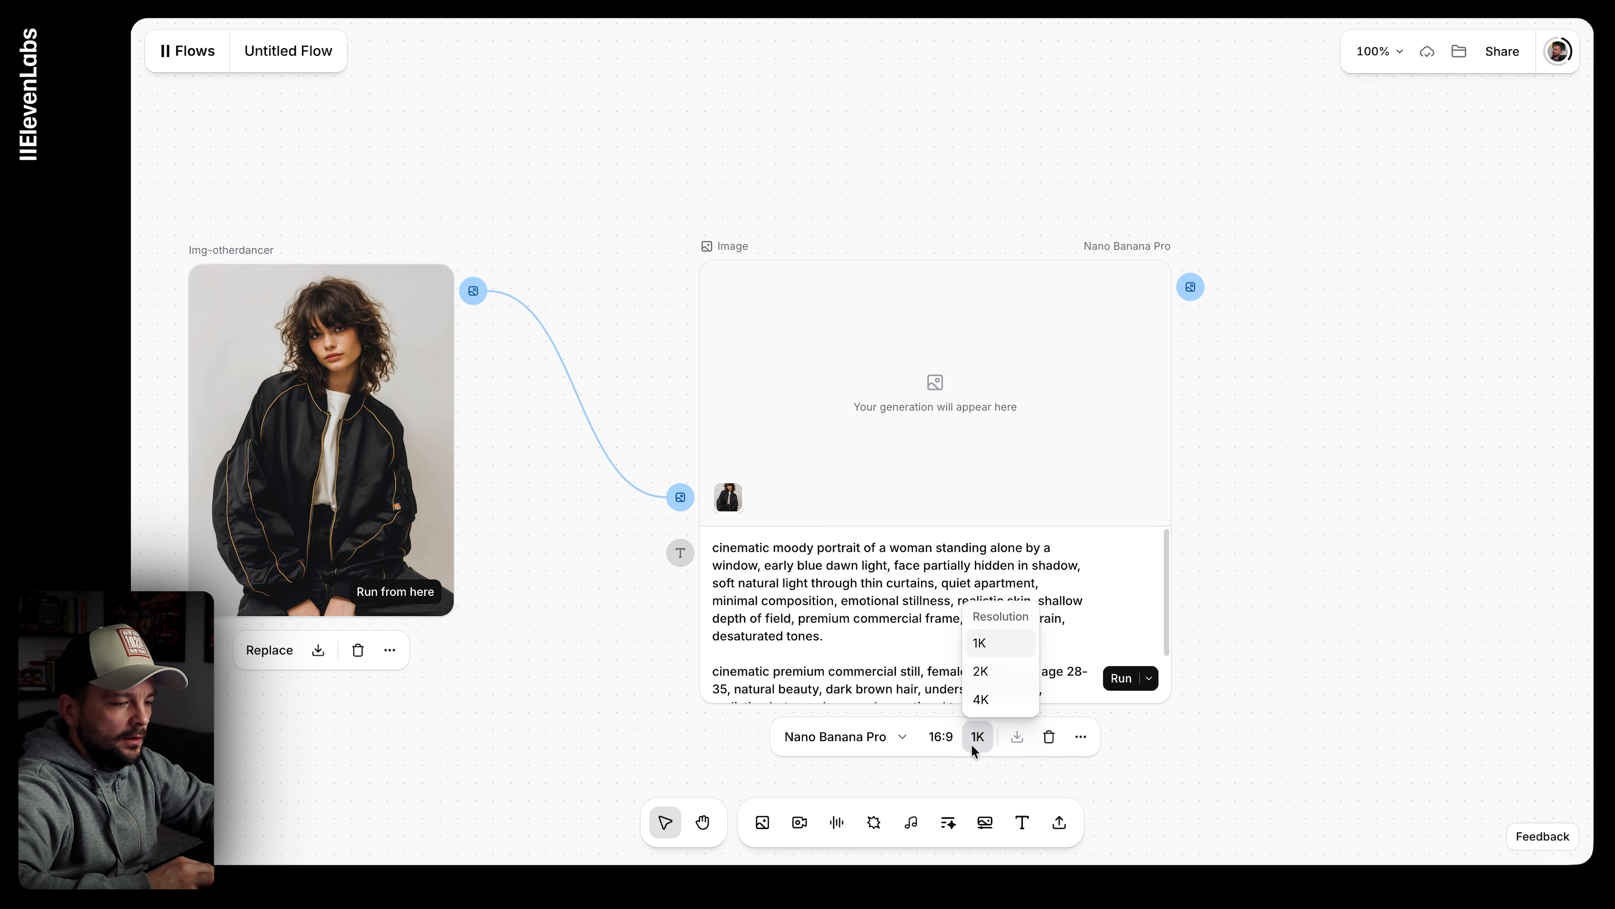
pyautogui.click(1001, 674)
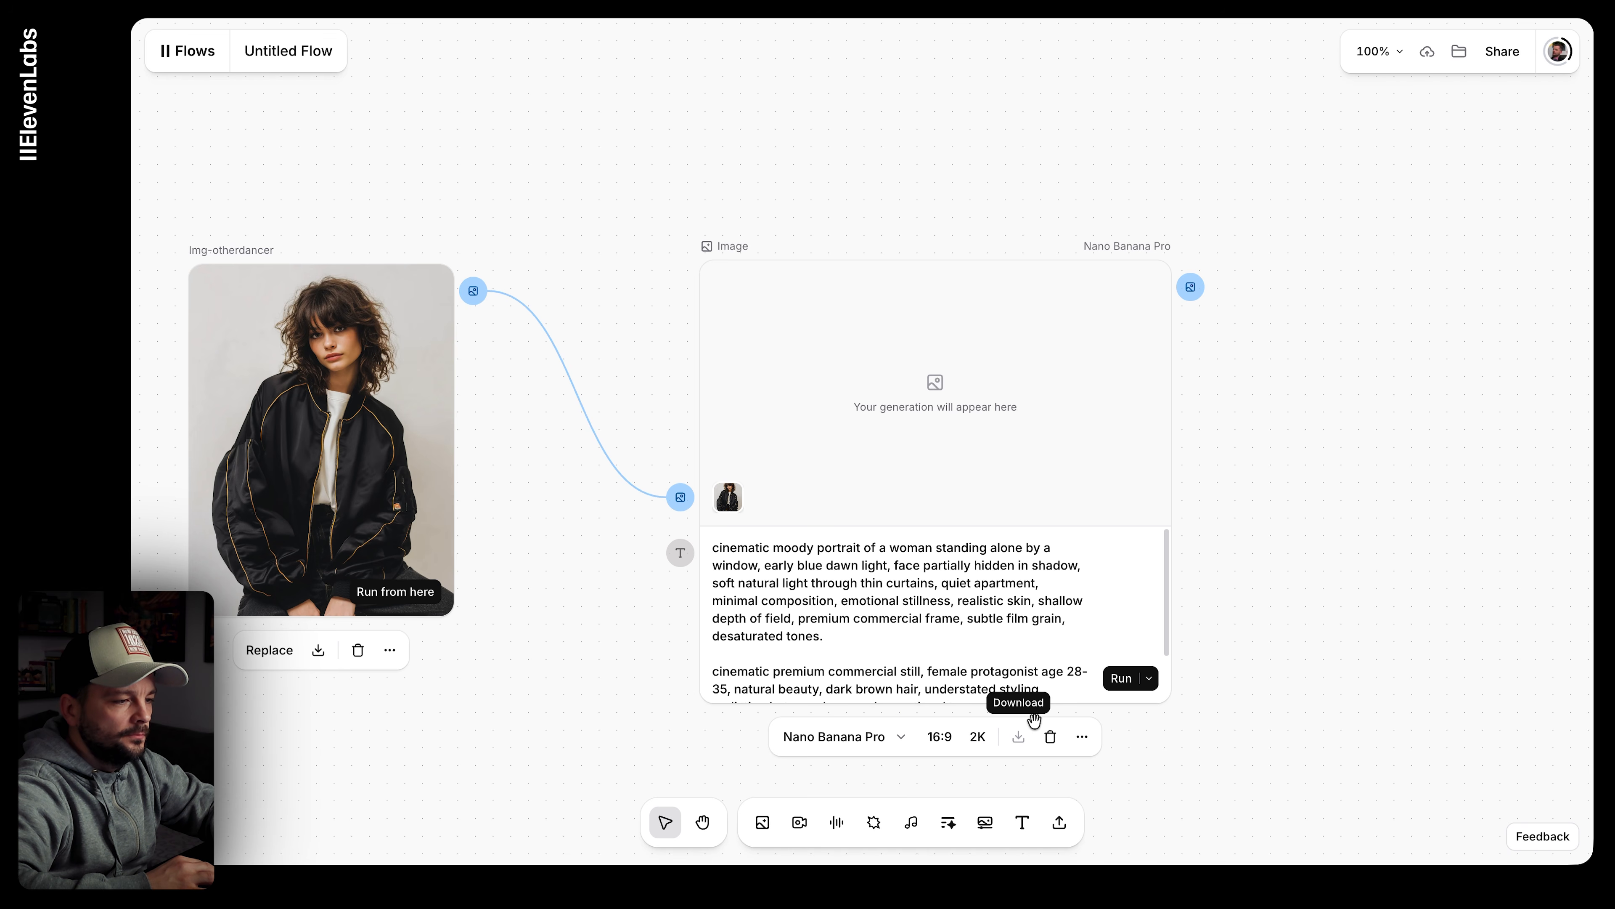
# Step: Generate the Shot 1 image and add a second Image generation node fed by the portrait below it
pyautogui.click(1121, 677)
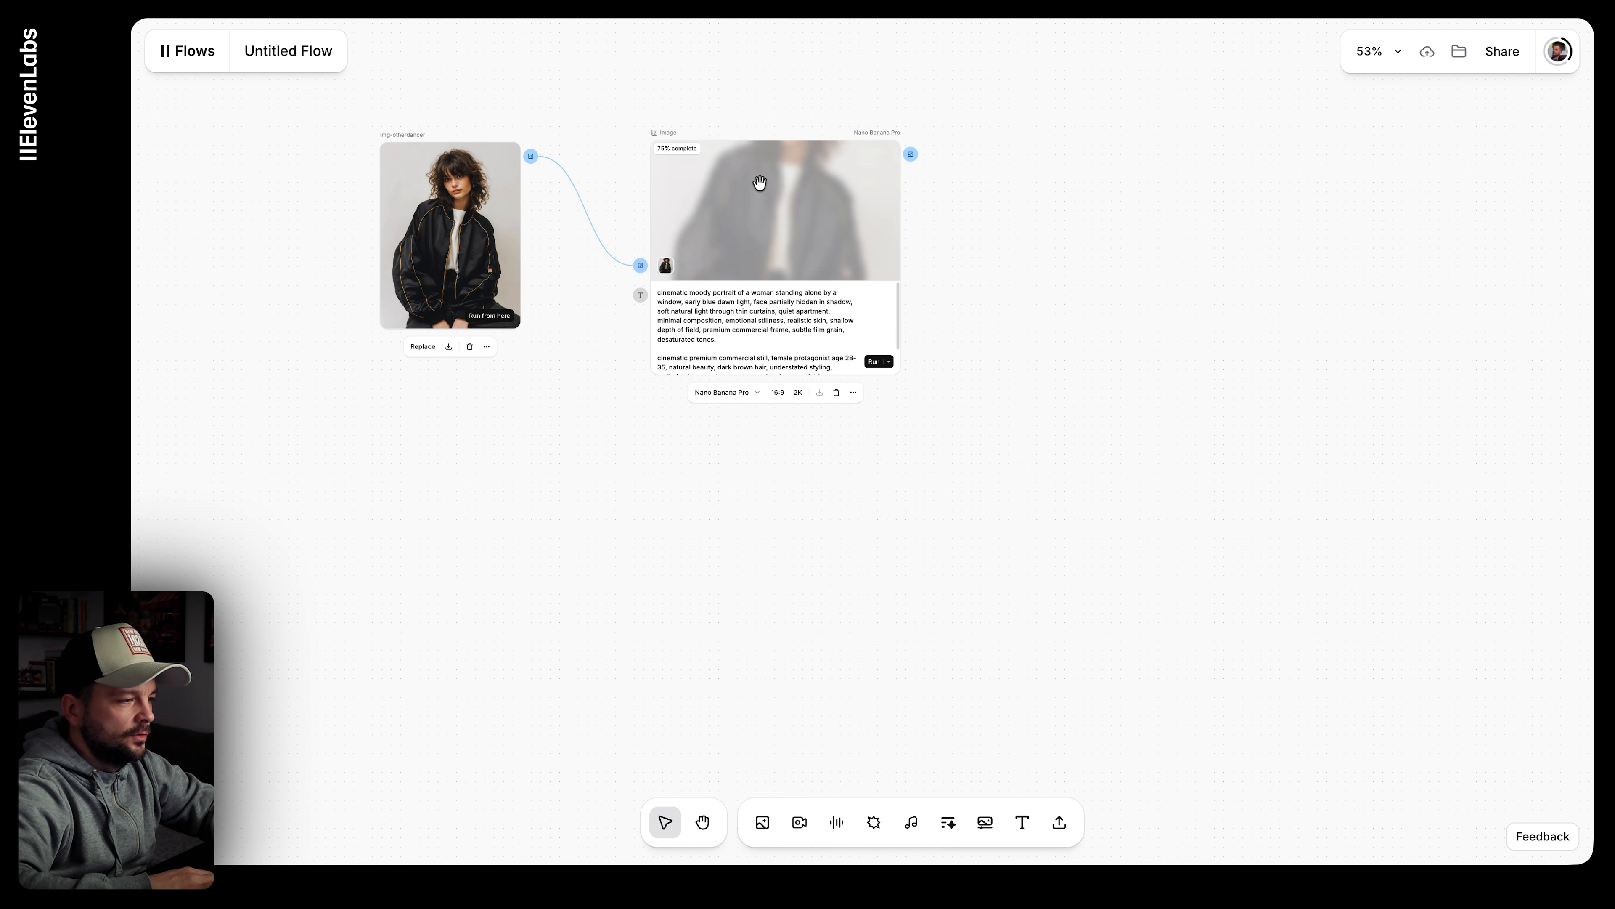
pyautogui.moveTo(531, 156); pyautogui.dragTo(654, 606)
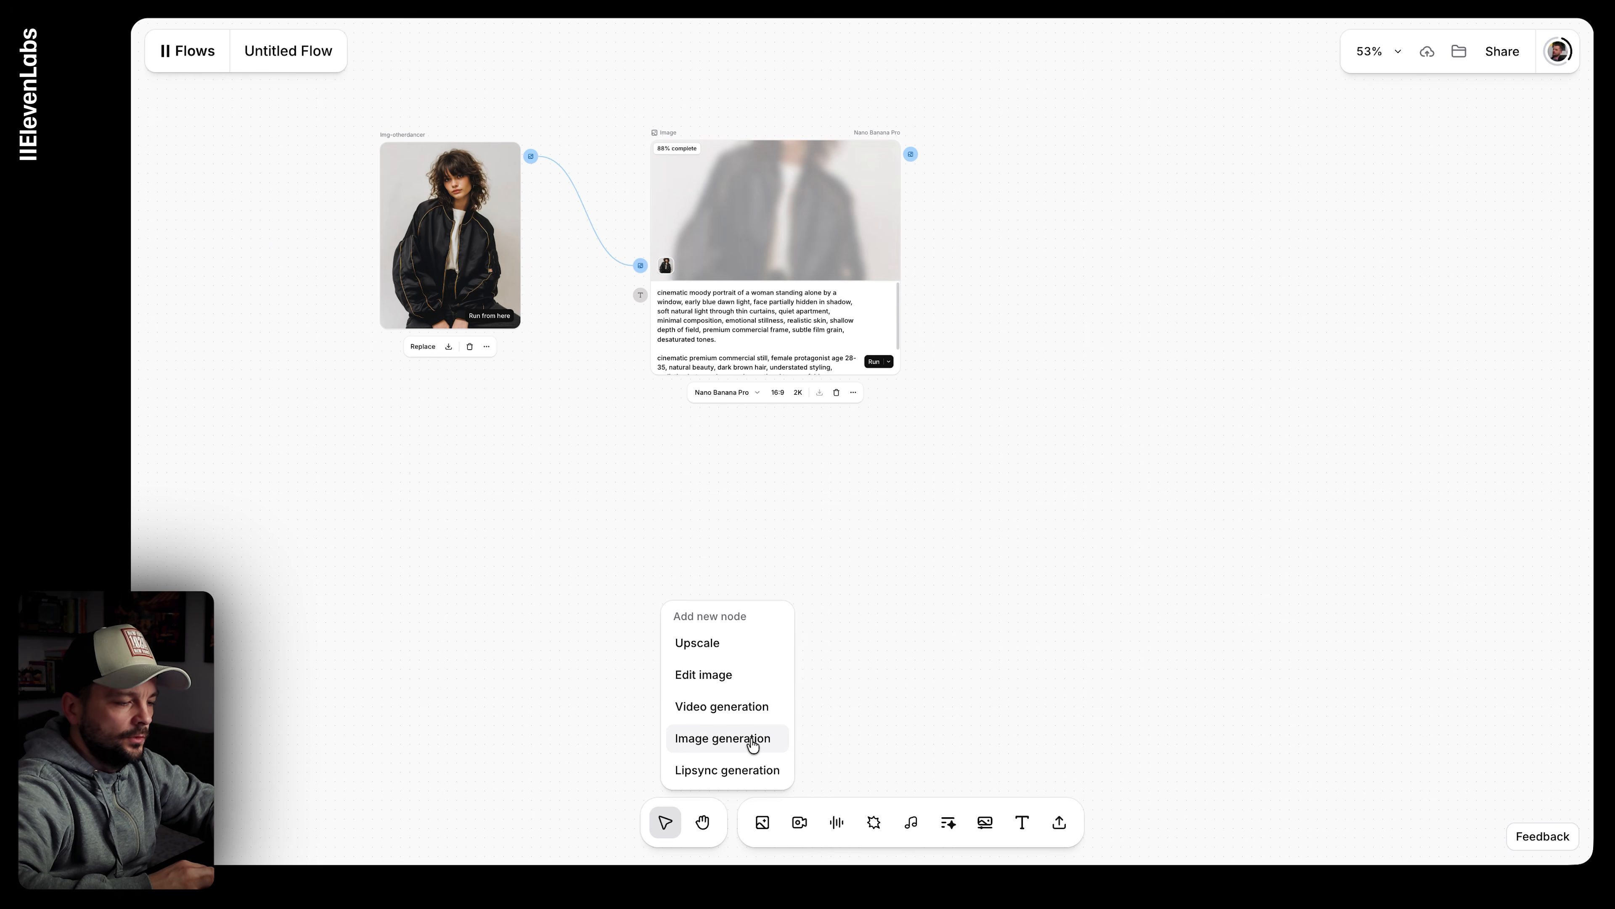
pyautogui.click(753, 741)
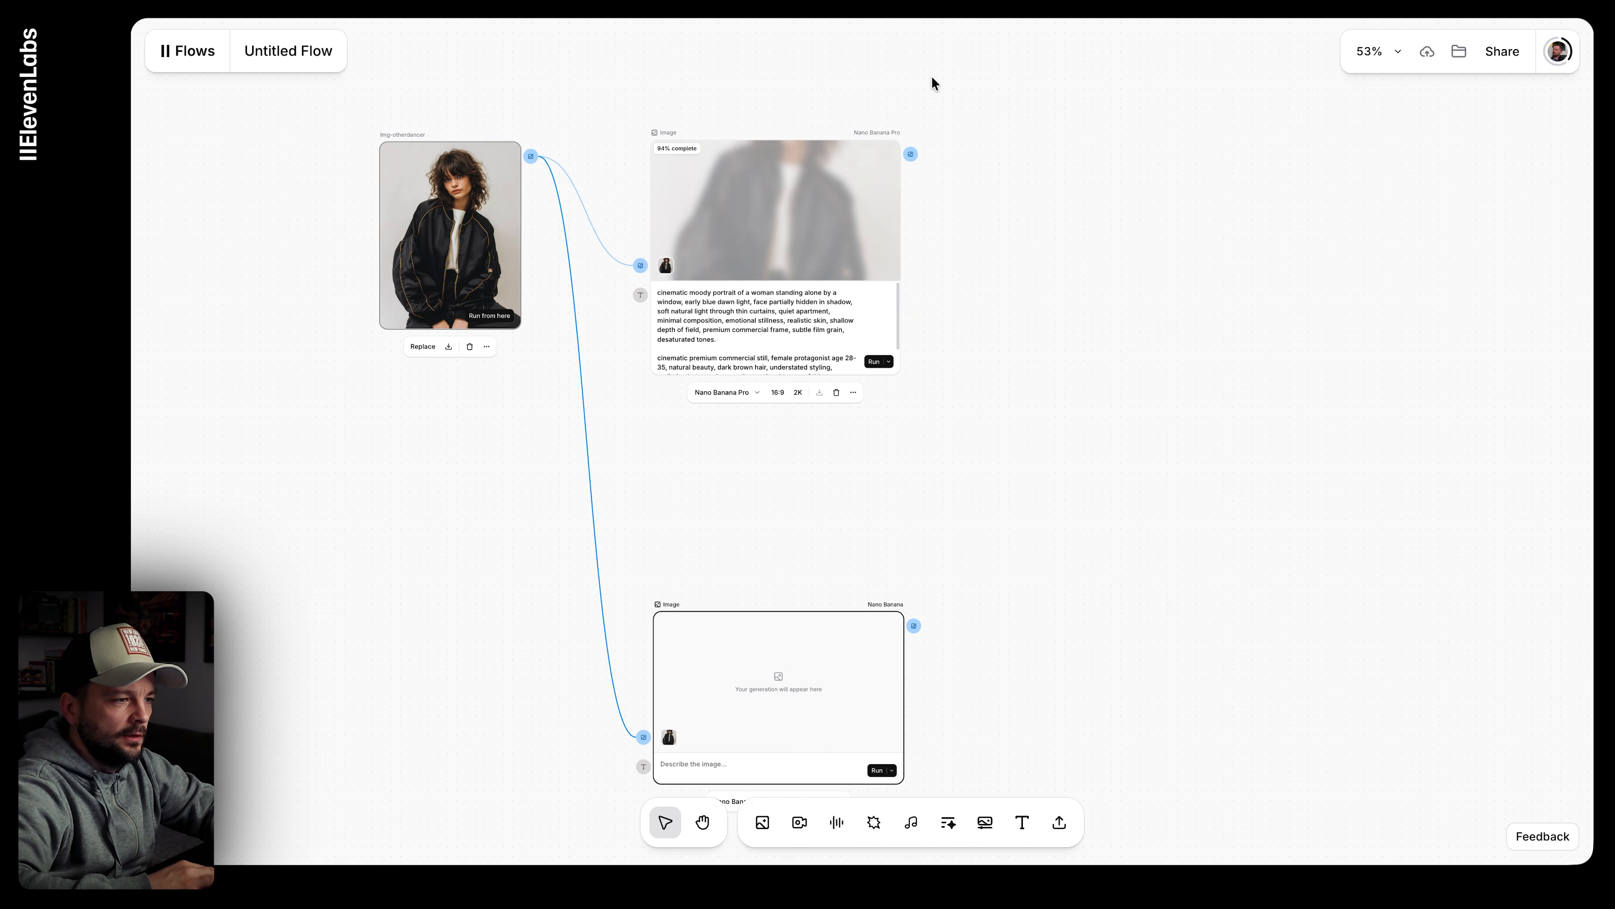
# Step: Copy the Shot 2 prompt from ChatGPT into the second image node's prompt
pyautogui.click(944, 5)
pyautogui.scroll(12, 890, 394)
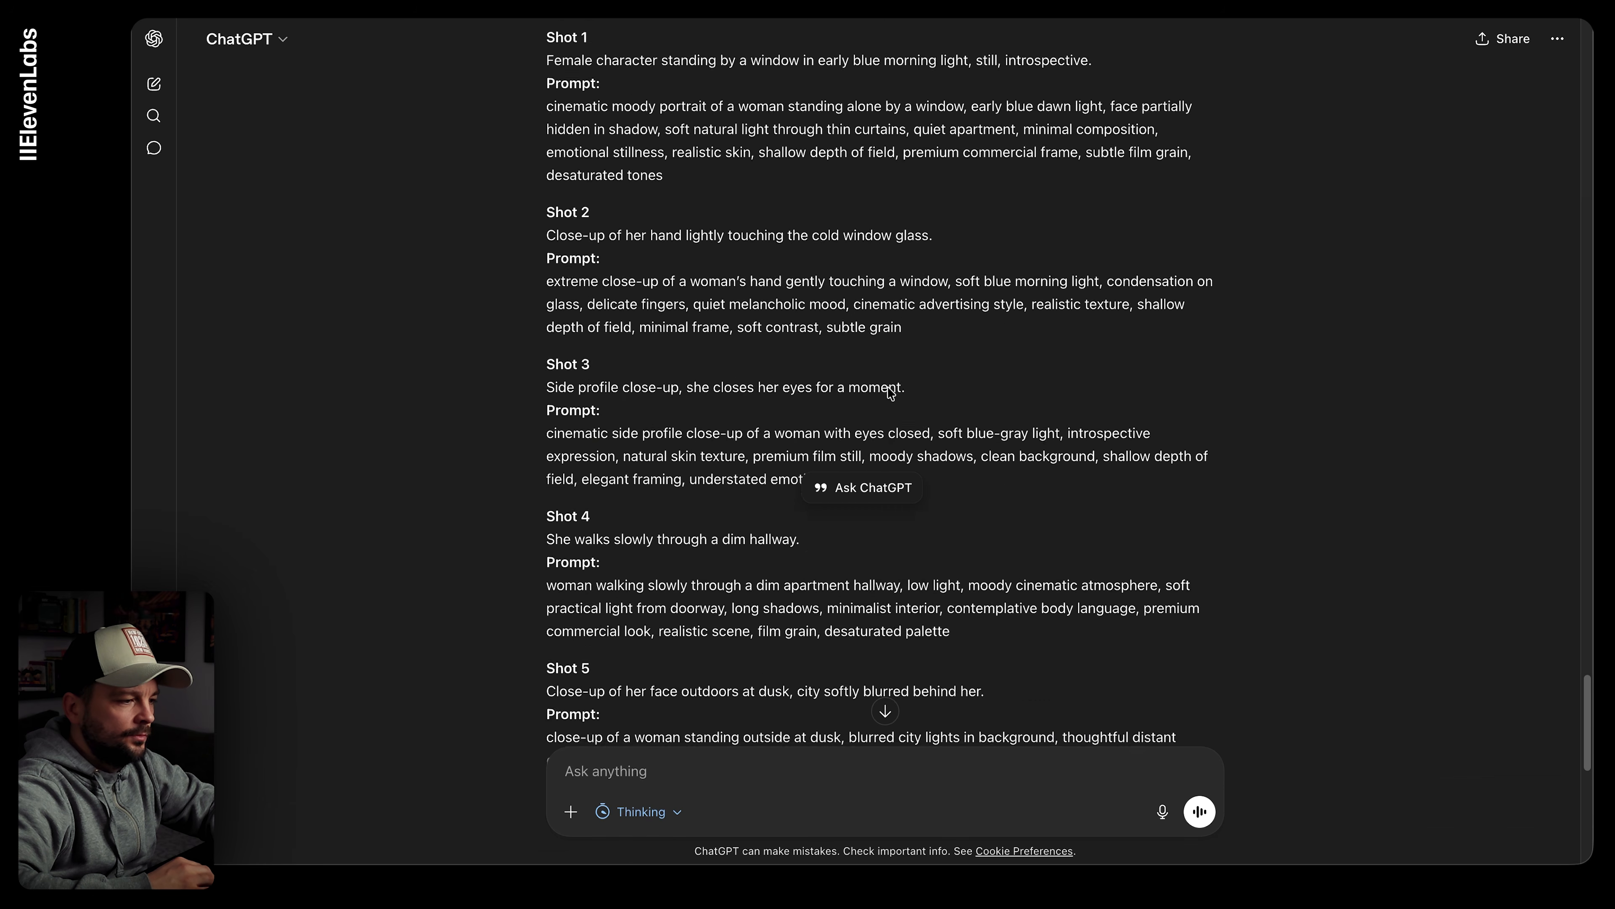
pyautogui.scroll(-3, 607, 498)
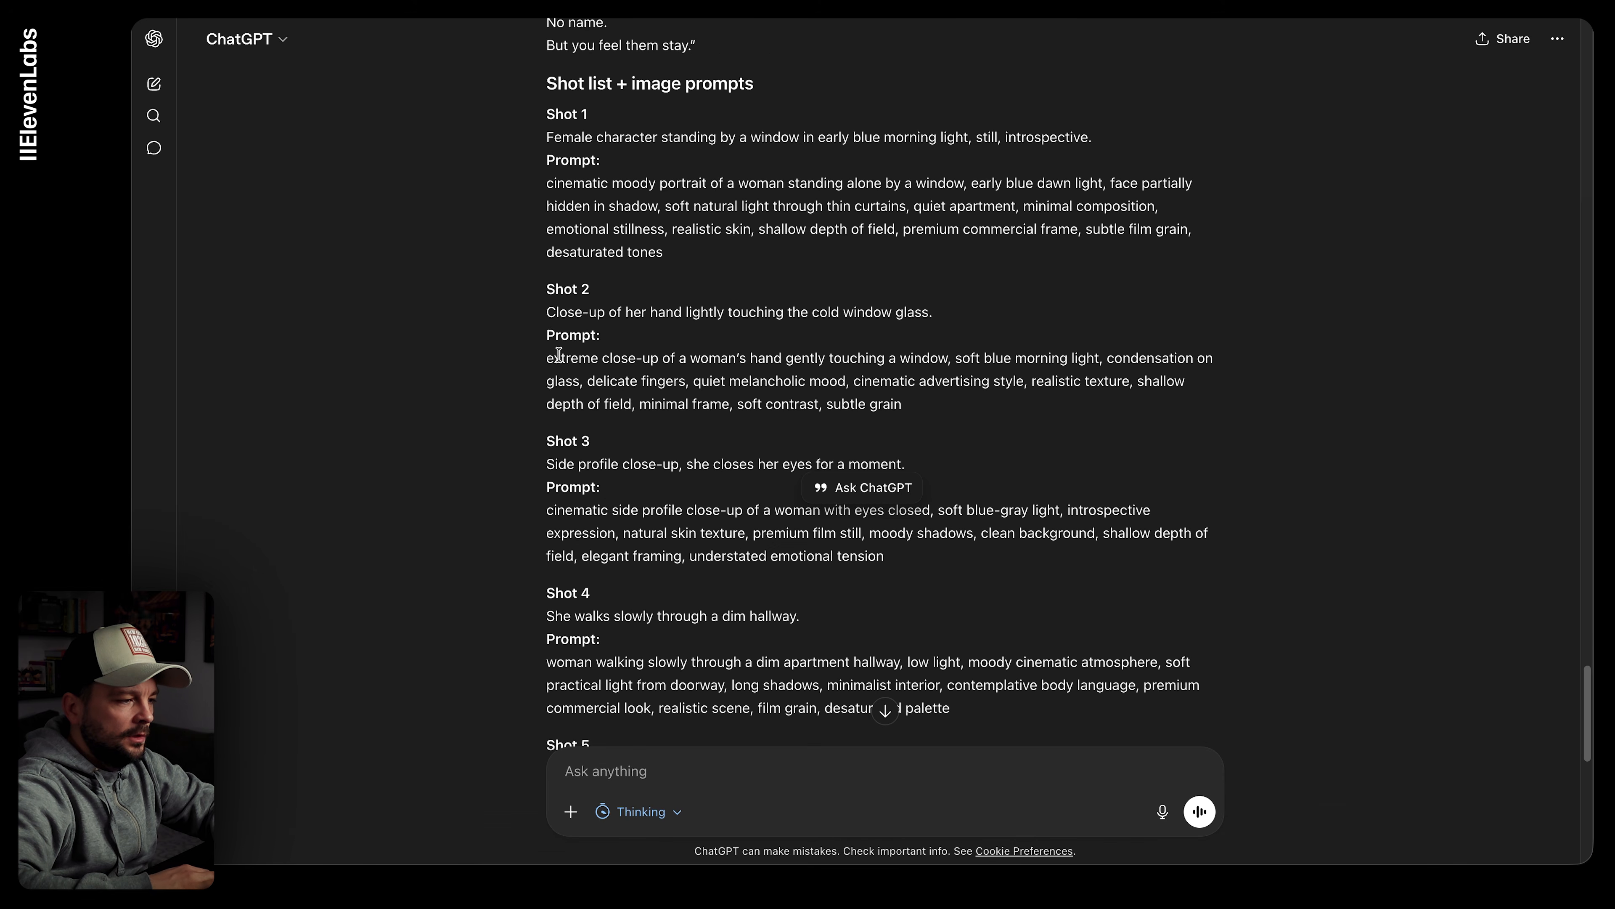
pyautogui.moveTo(545, 358); pyautogui.dragTo(973, 412)
pyautogui.press('super+c')
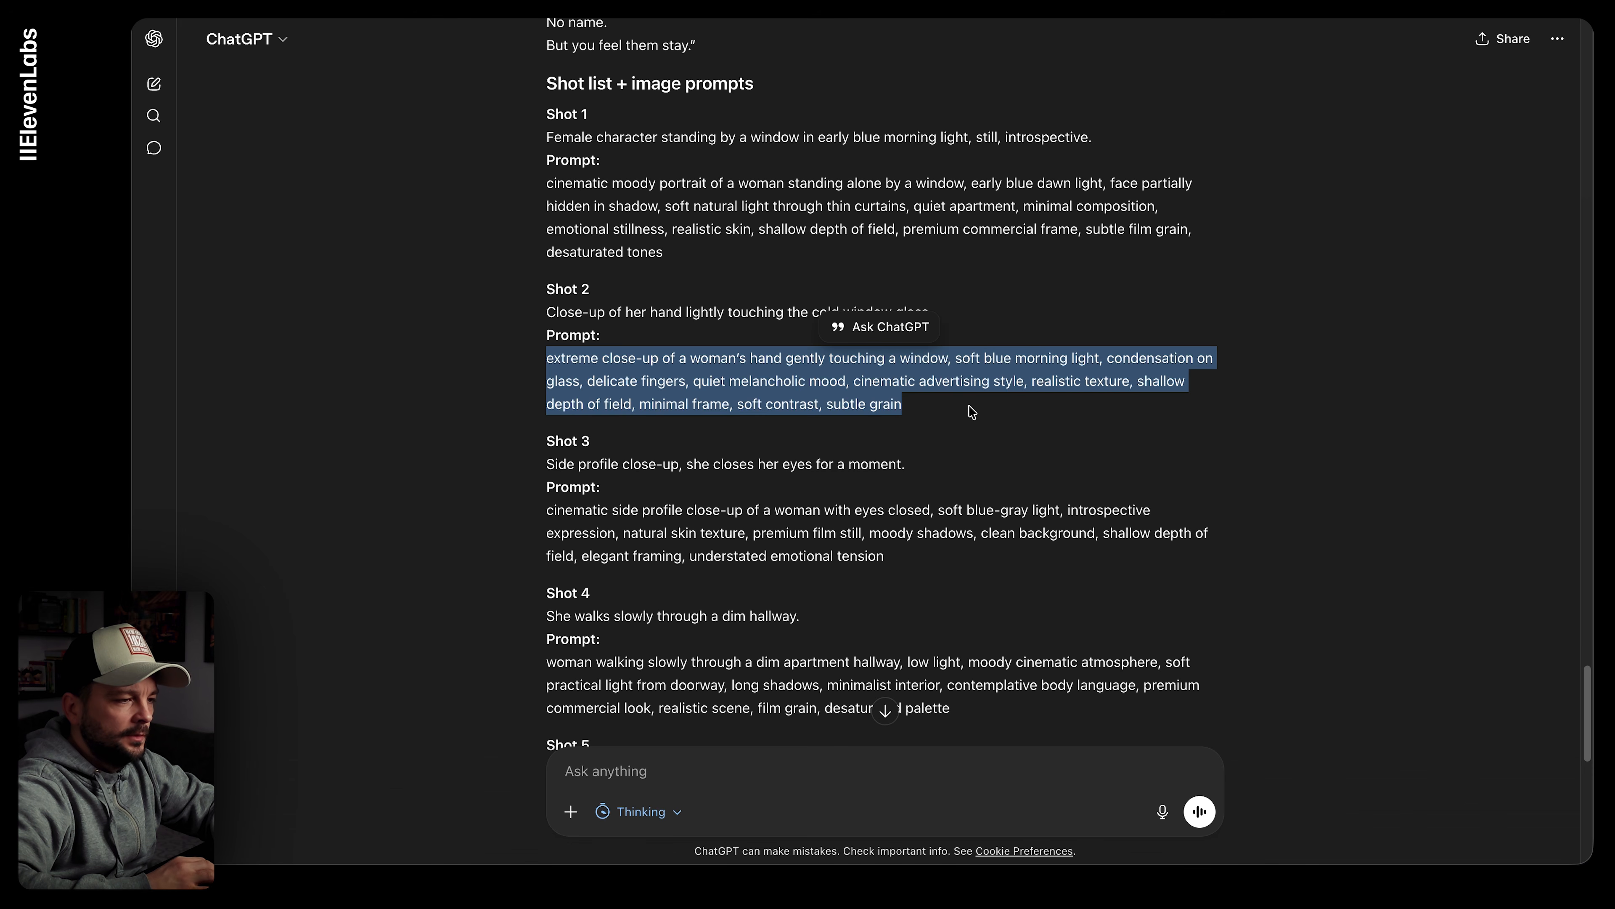
pyautogui.press('super+Tab')
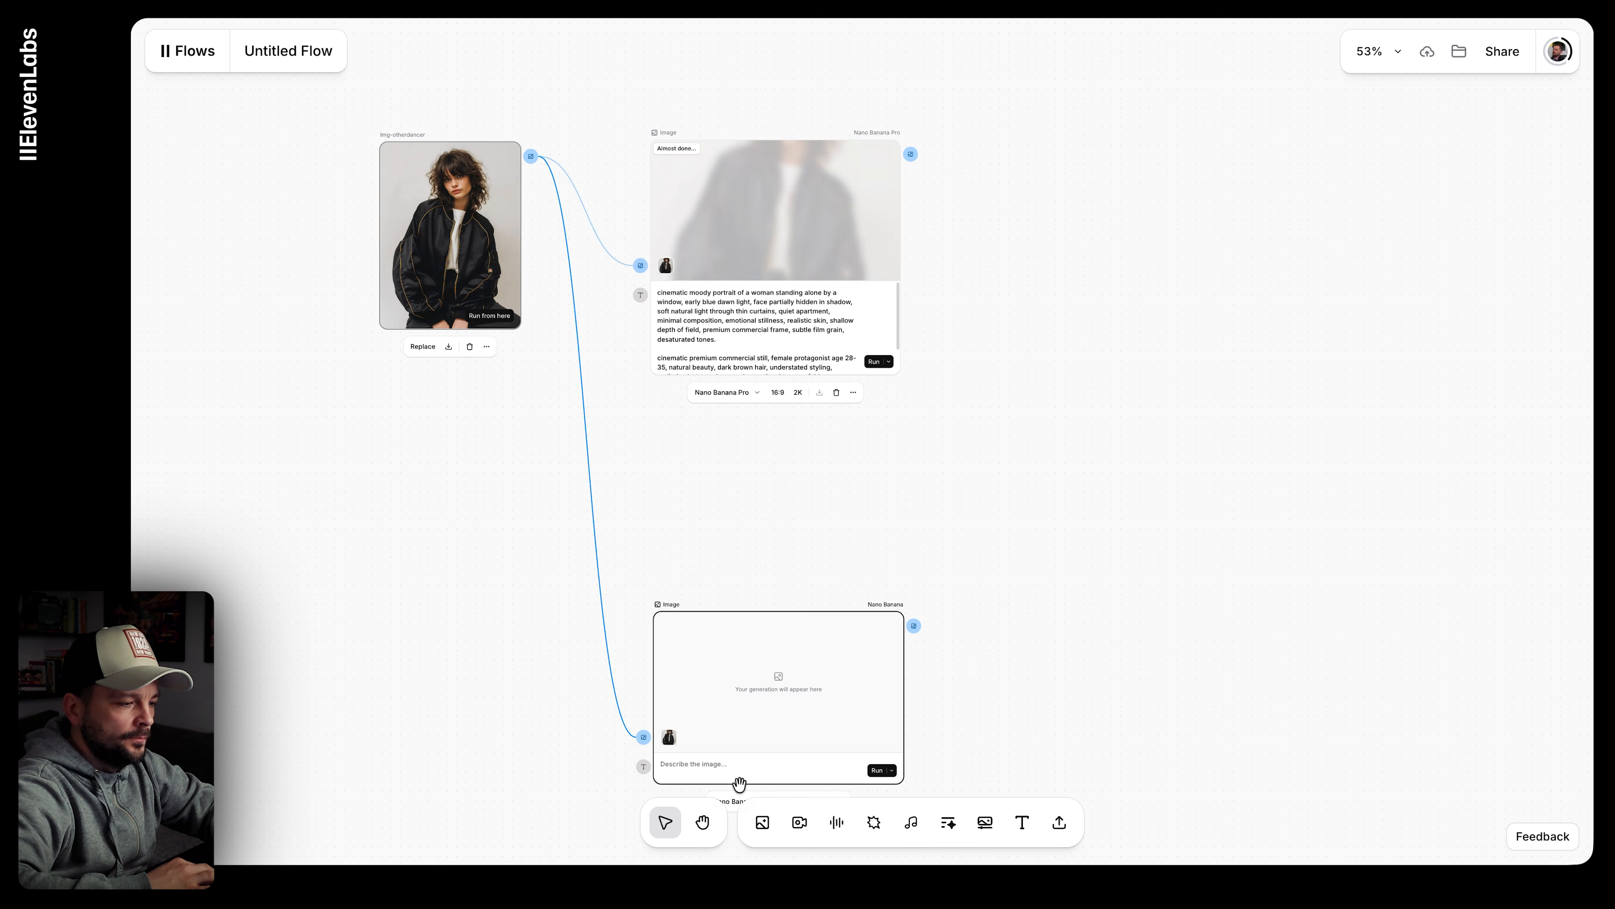
pyautogui.click(712, 765)
pyautogui.press('super+v')
pyautogui.scroll(-3, 793, 476)
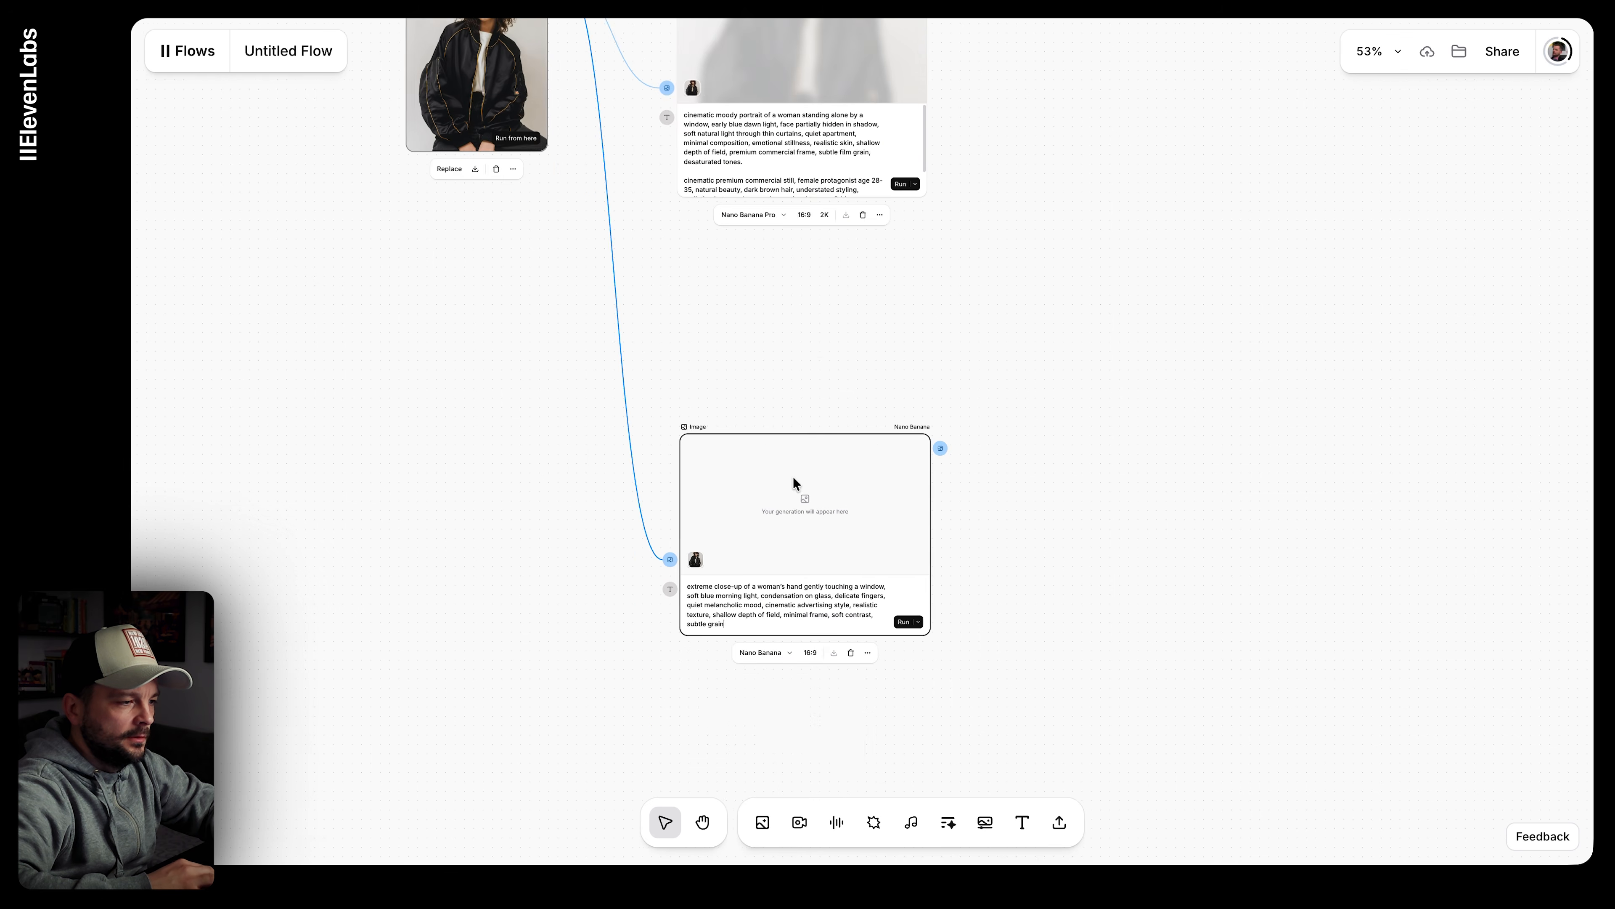
# Step: Add ChatGPT's style prefix as a separate paragraph below the Shot 2 prompt and move the node directly beneath the first image node
pyautogui.press('super+Tab')
pyautogui.scroll(-10, 799, 374)
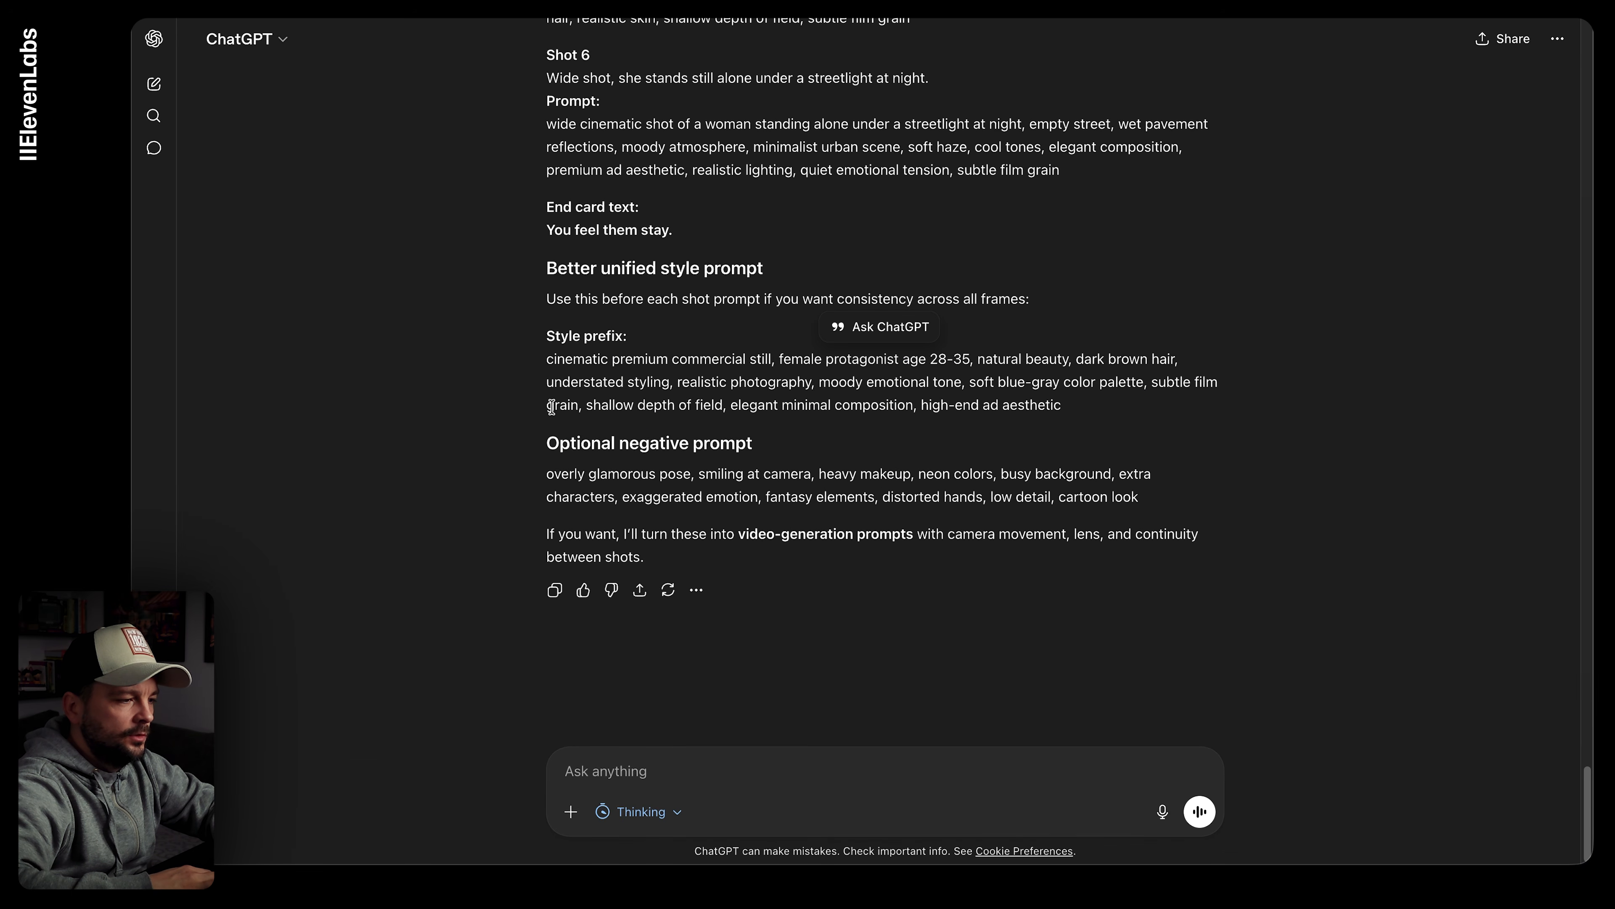
pyautogui.moveTo(548, 356); pyautogui.dragTo(1224, 412)
pyautogui.hotkey('ctrl', 'c')
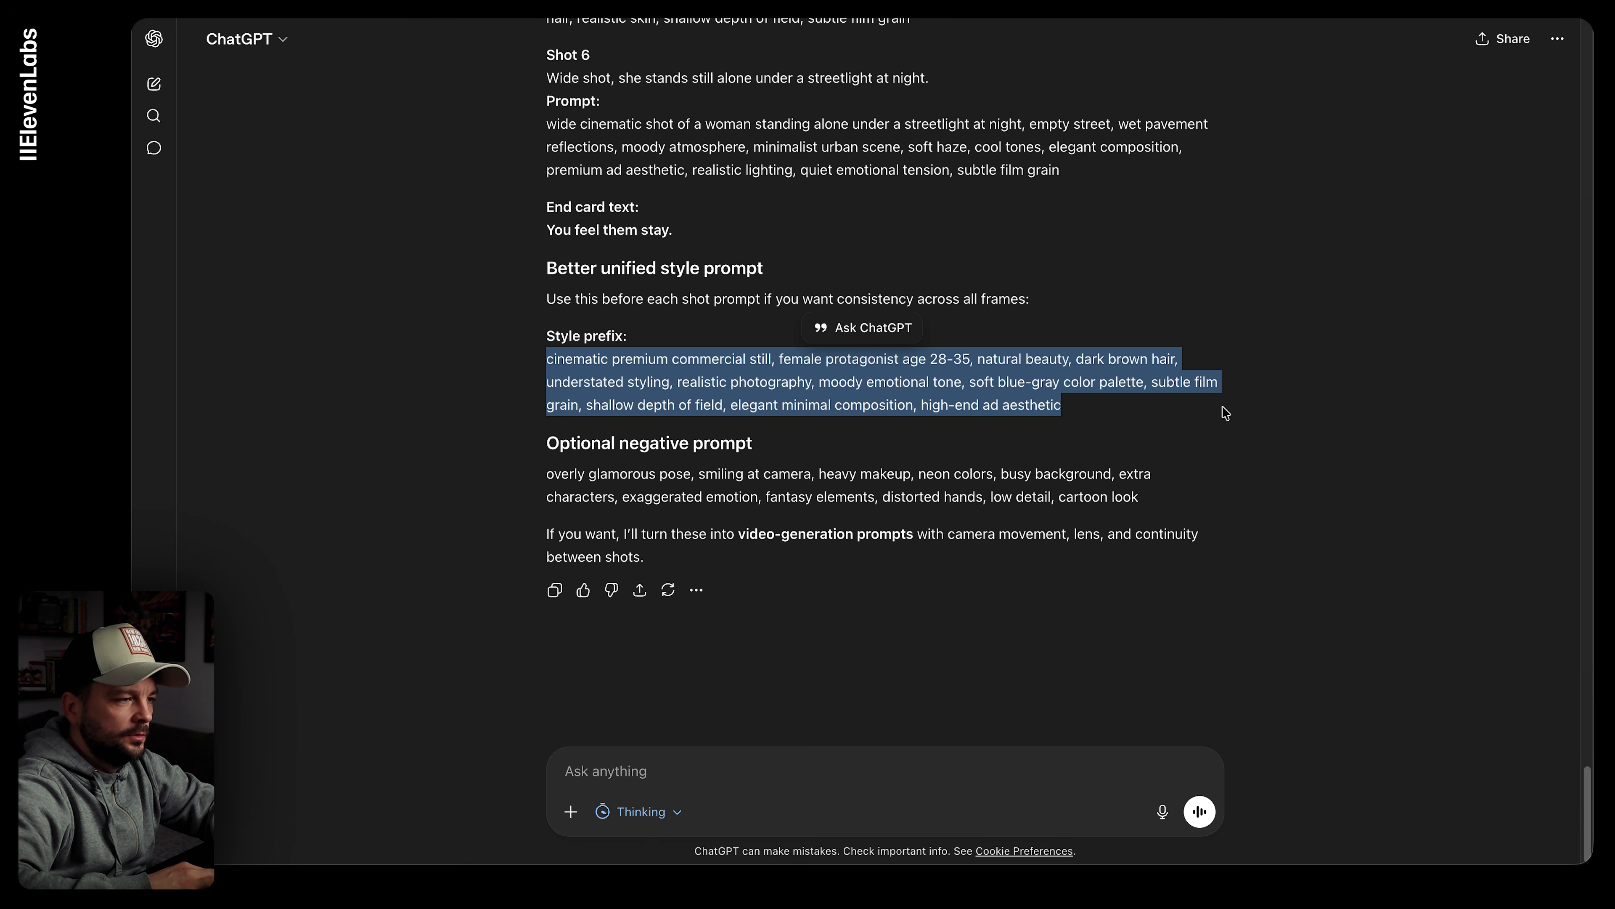
pyautogui.press('super+Tab')
pyautogui.click(692, 712)
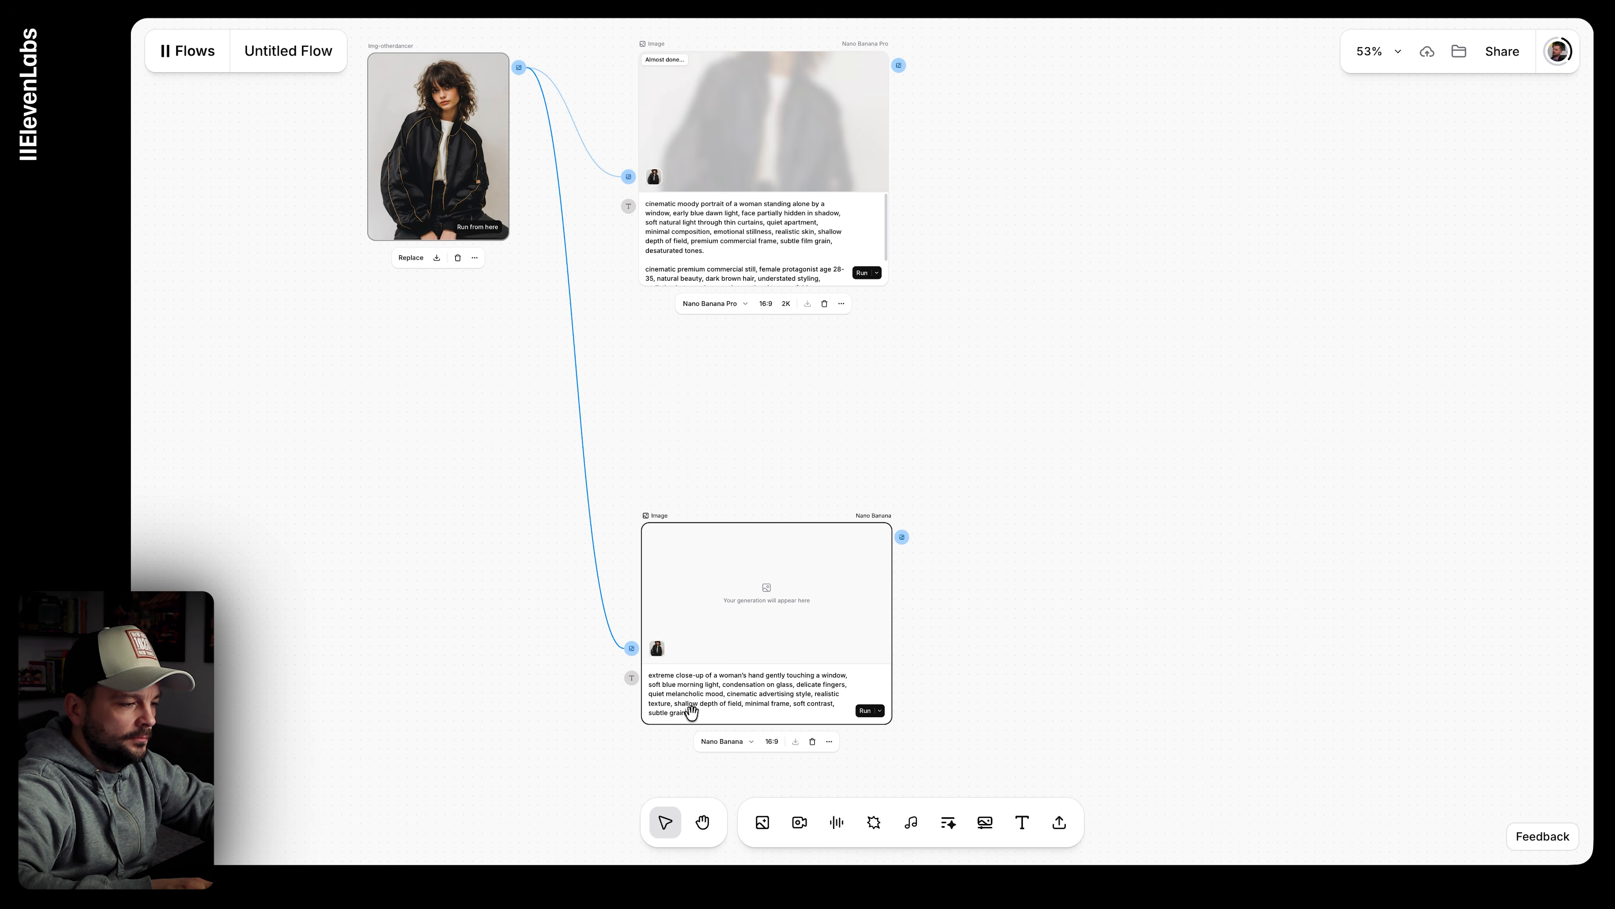
pyautogui.press('Return')
pyautogui.press('Return')
pyautogui.hotkey('ctrl', 'v')
pyautogui.moveTo(721, 577); pyautogui.dragTo(721, 386)
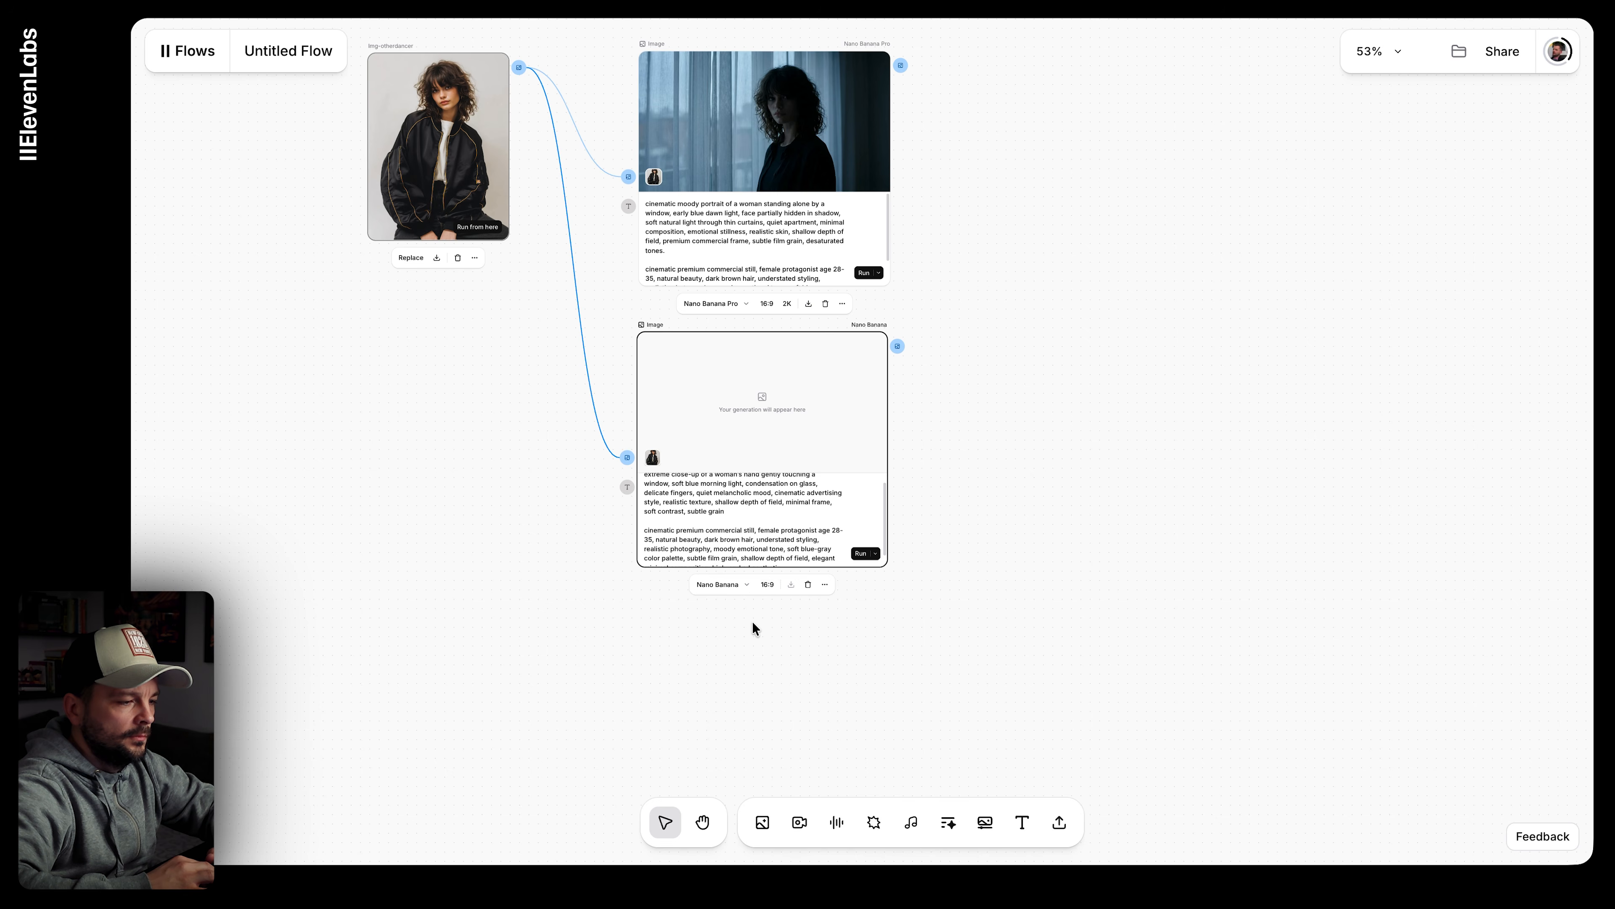
# Step: Switch the second image node to Nano Banana Pro at 2K resolution and generate its image
pyautogui.scroll(10, 752, 621)
pyautogui.click(729, 481)
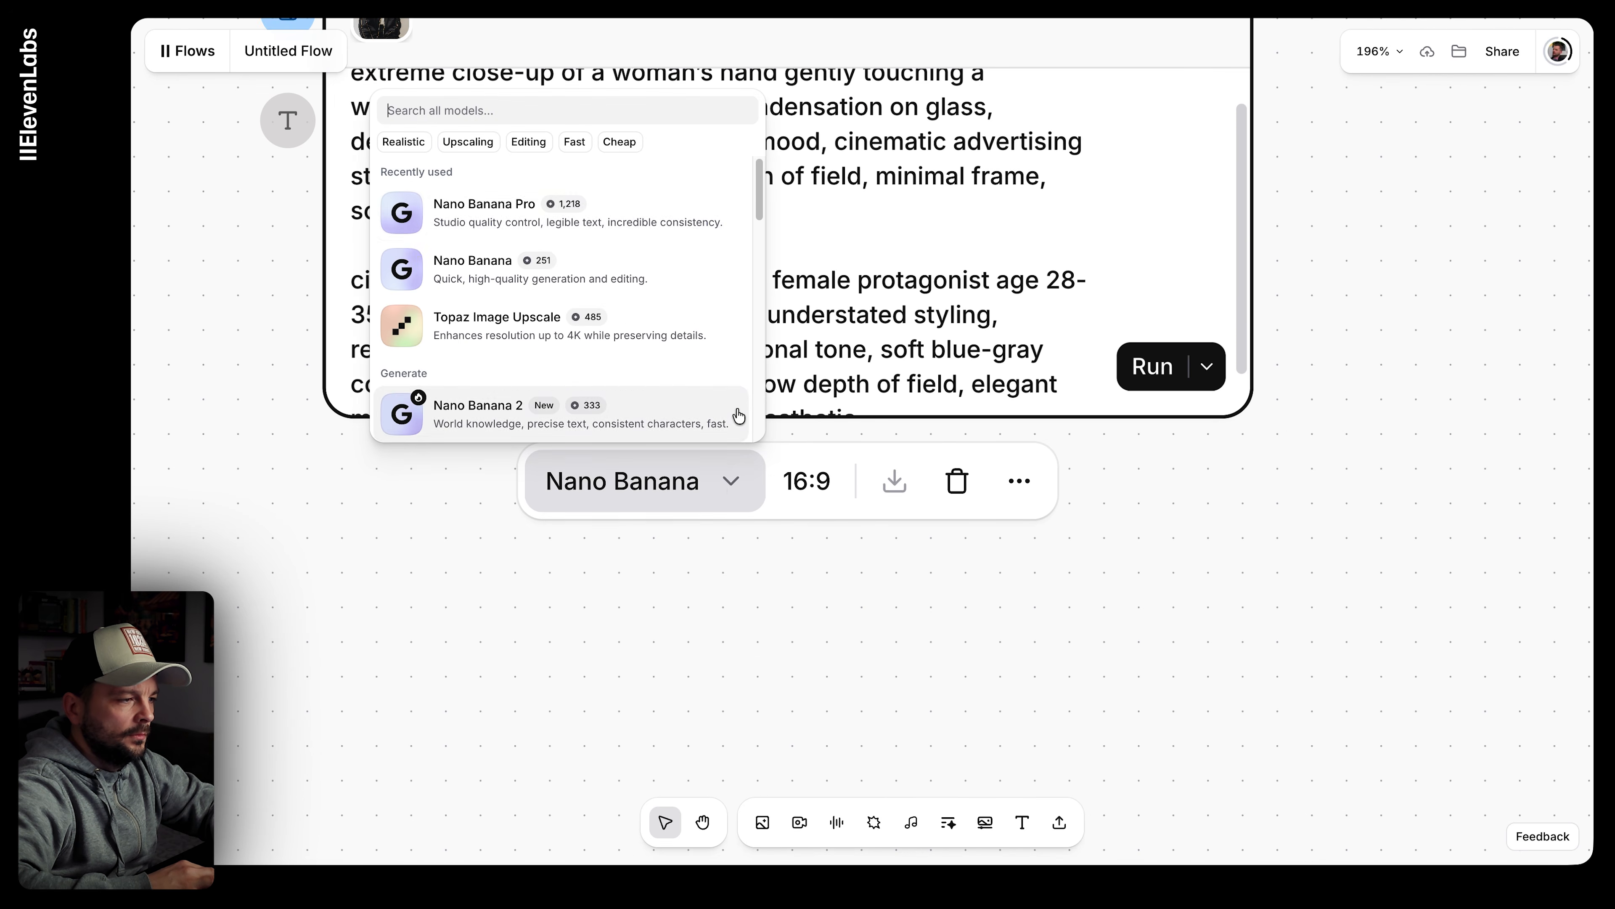
pyautogui.click(593, 208)
pyautogui.click(871, 481)
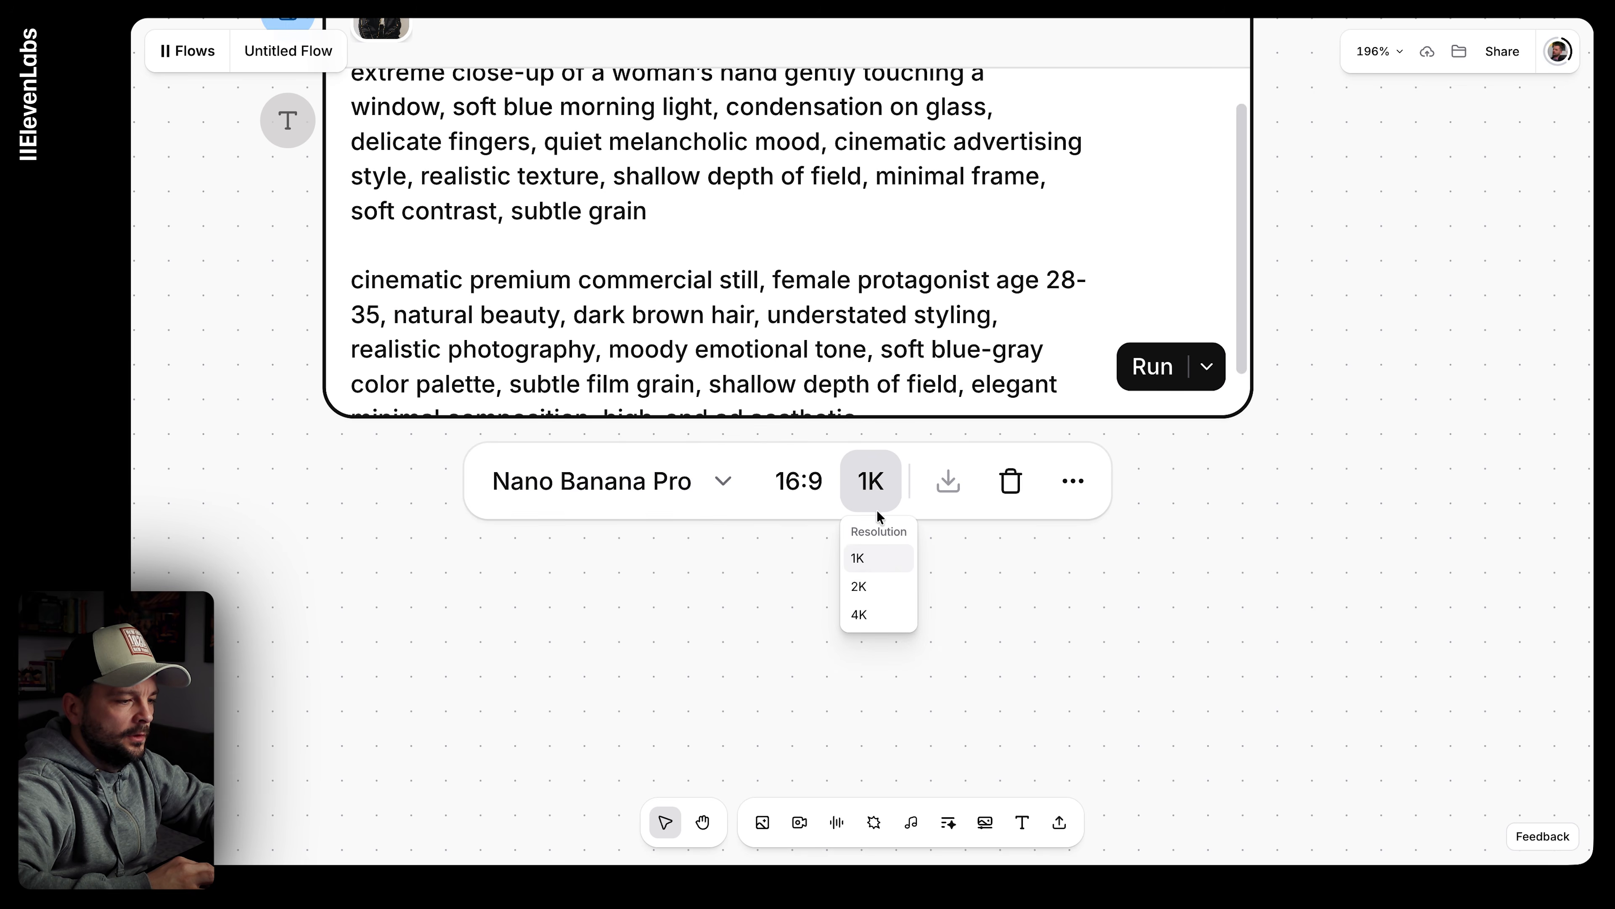
pyautogui.click(879, 586)
pyautogui.scroll(-5, 1095, 525)
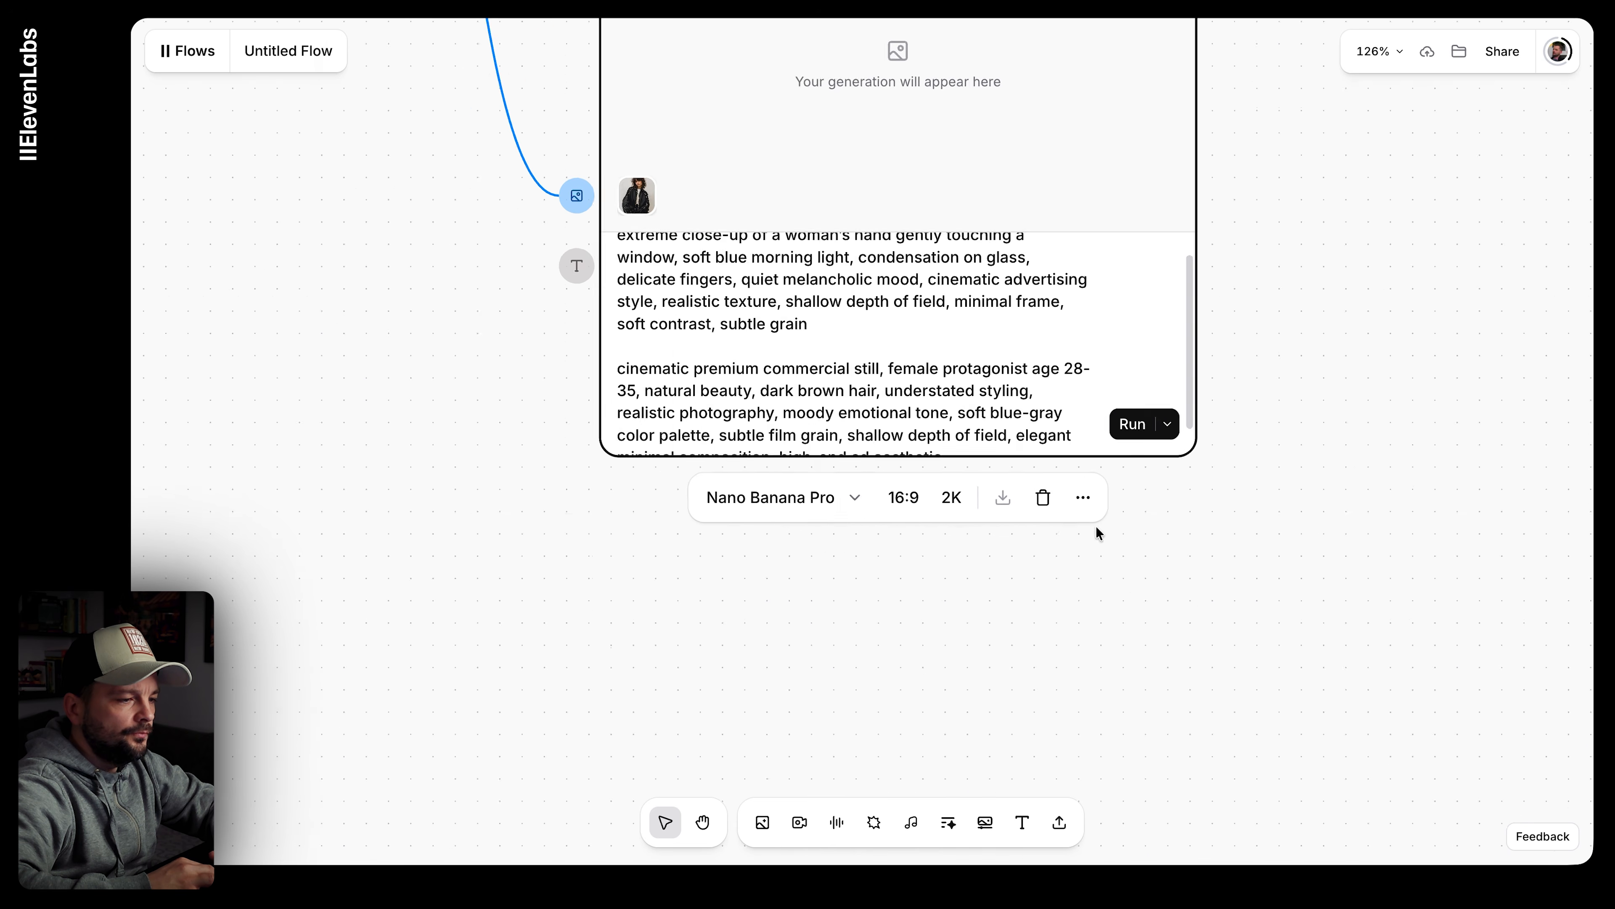
pyautogui.click(1128, 439)
pyautogui.scroll(-5, 1131, 598)
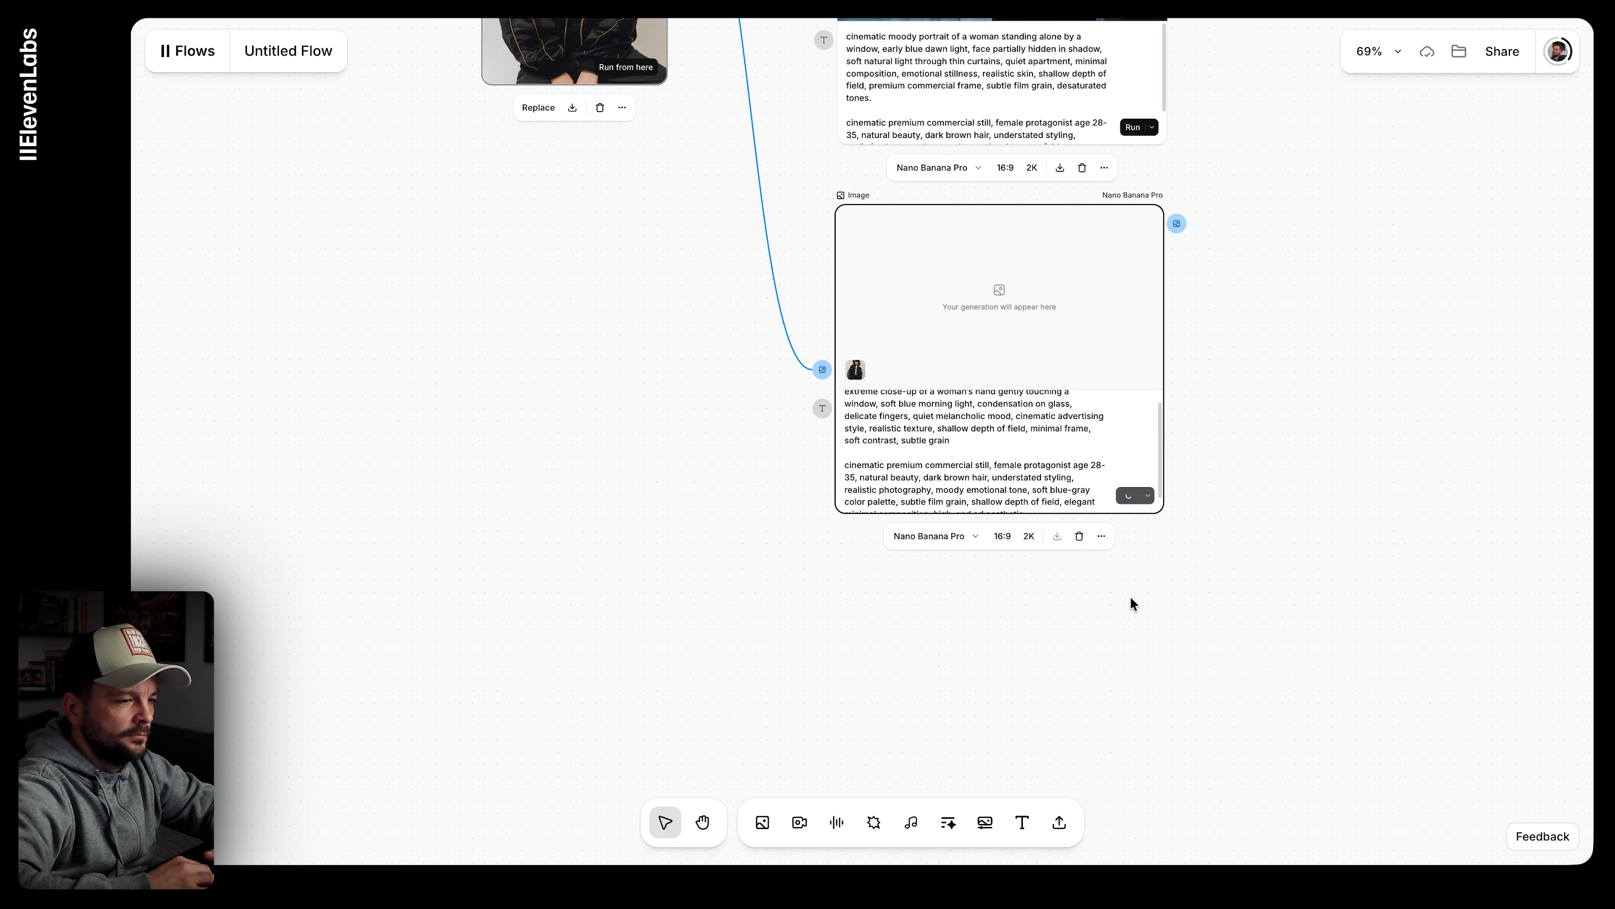
# Step: Examine the generated Shot 1 image up close and compare it with the source portrait
pyautogui.scroll(2, 1131, 596)
pyautogui.hscroll(2, 1130, 596)
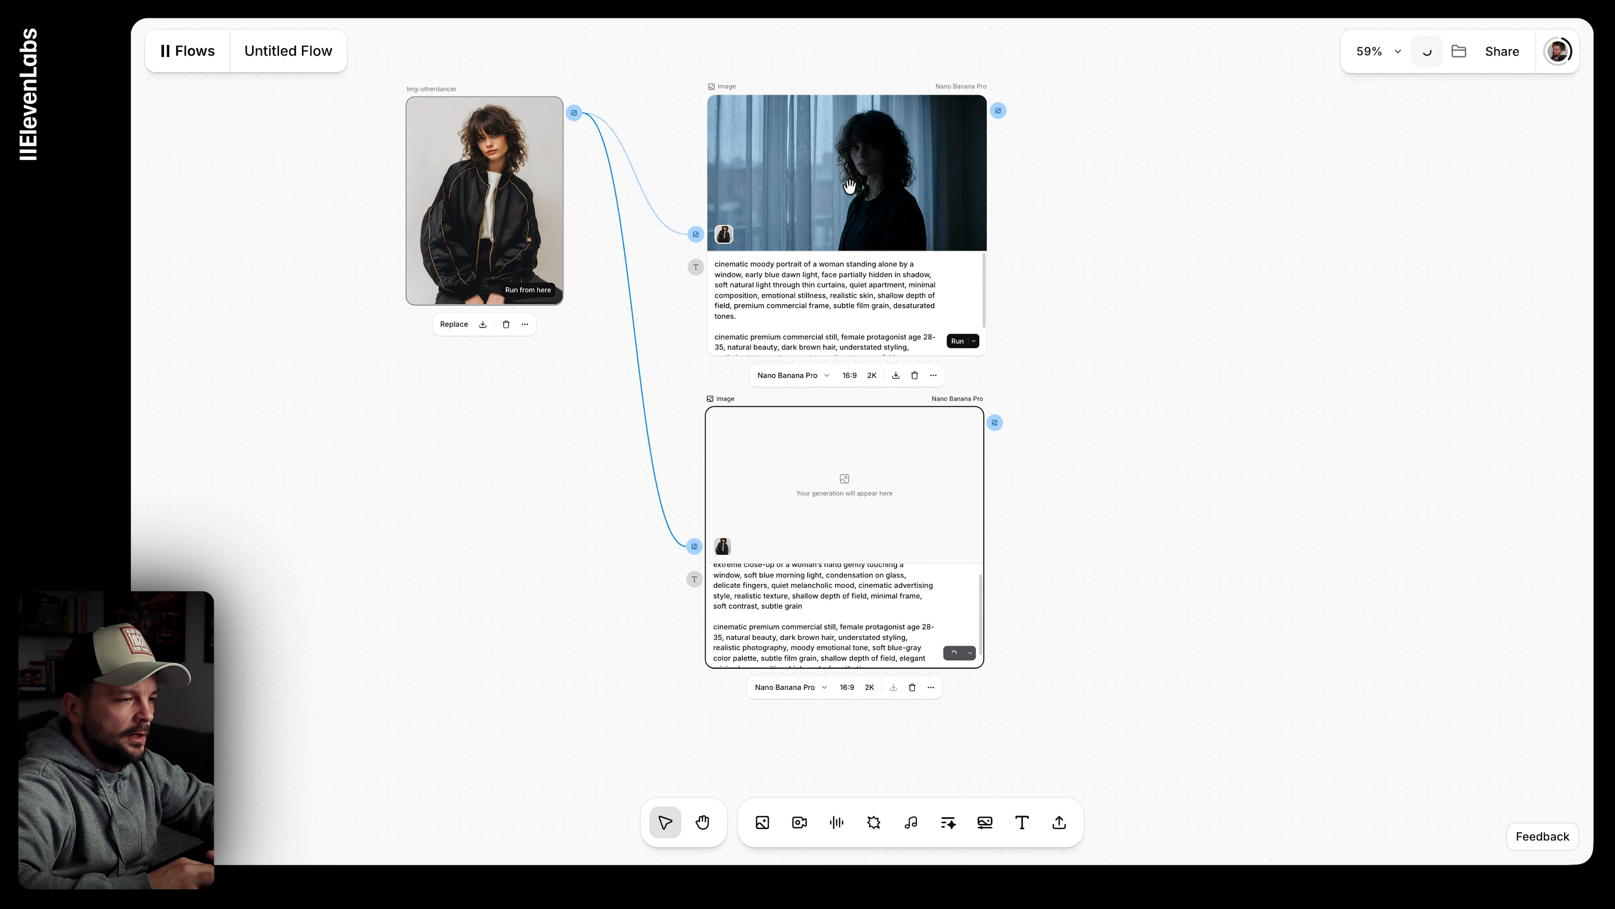
pyautogui.scroll(10, 850, 186)
pyautogui.scroll(3, 850, 186)
pyautogui.hscroll(1, 850, 187)
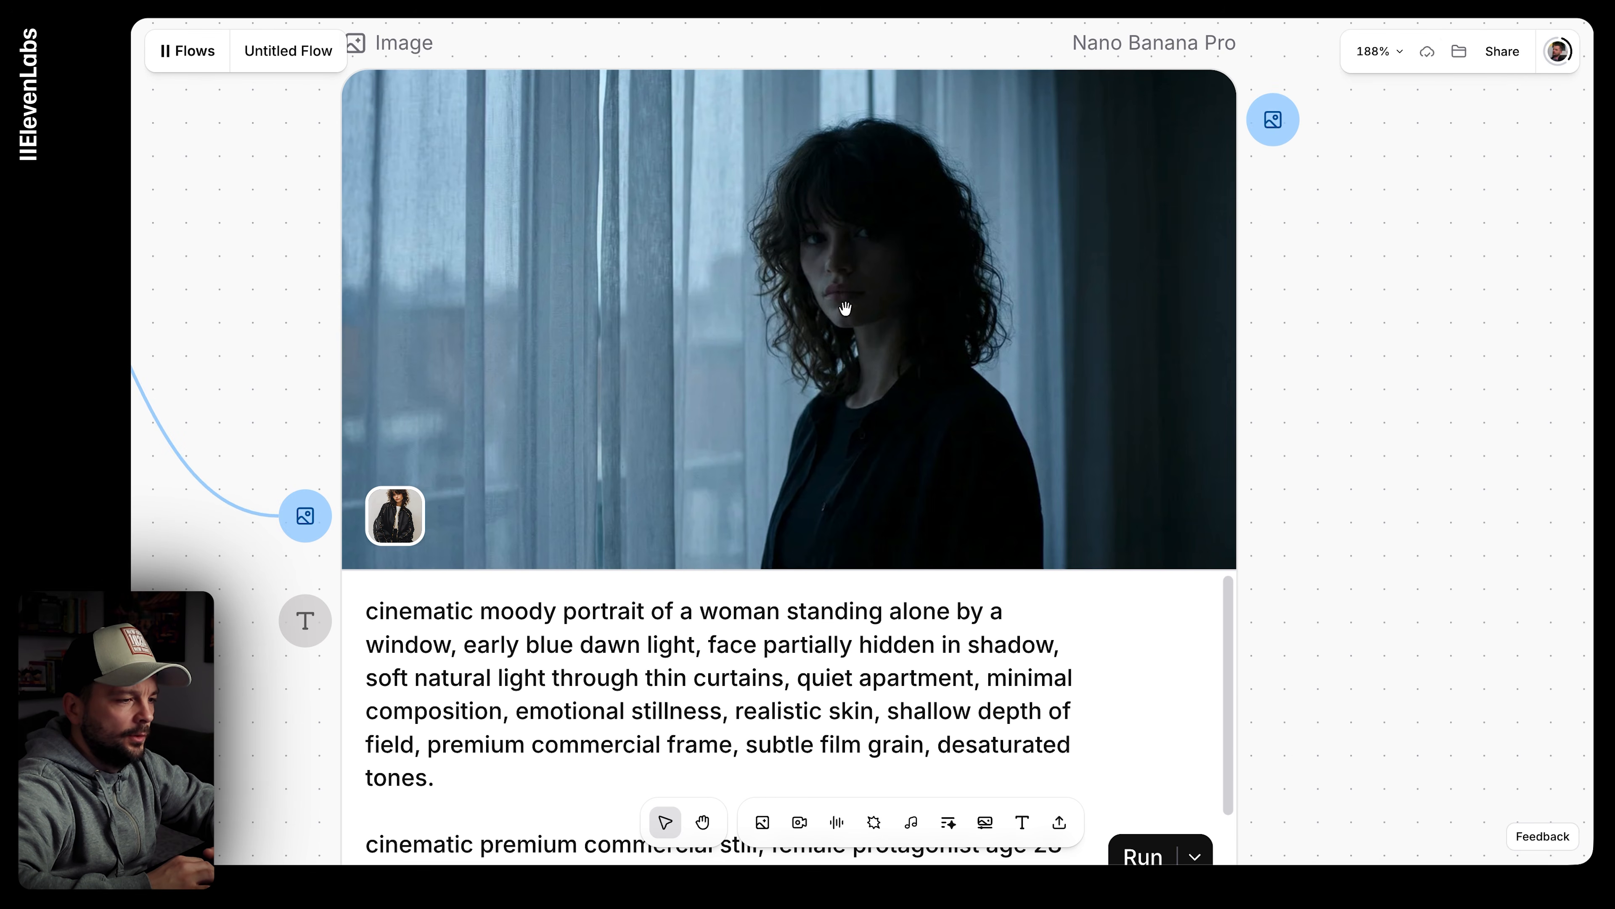
pyautogui.scroll(-10, 869, 311)
pyautogui.scroll(-5, 869, 314)
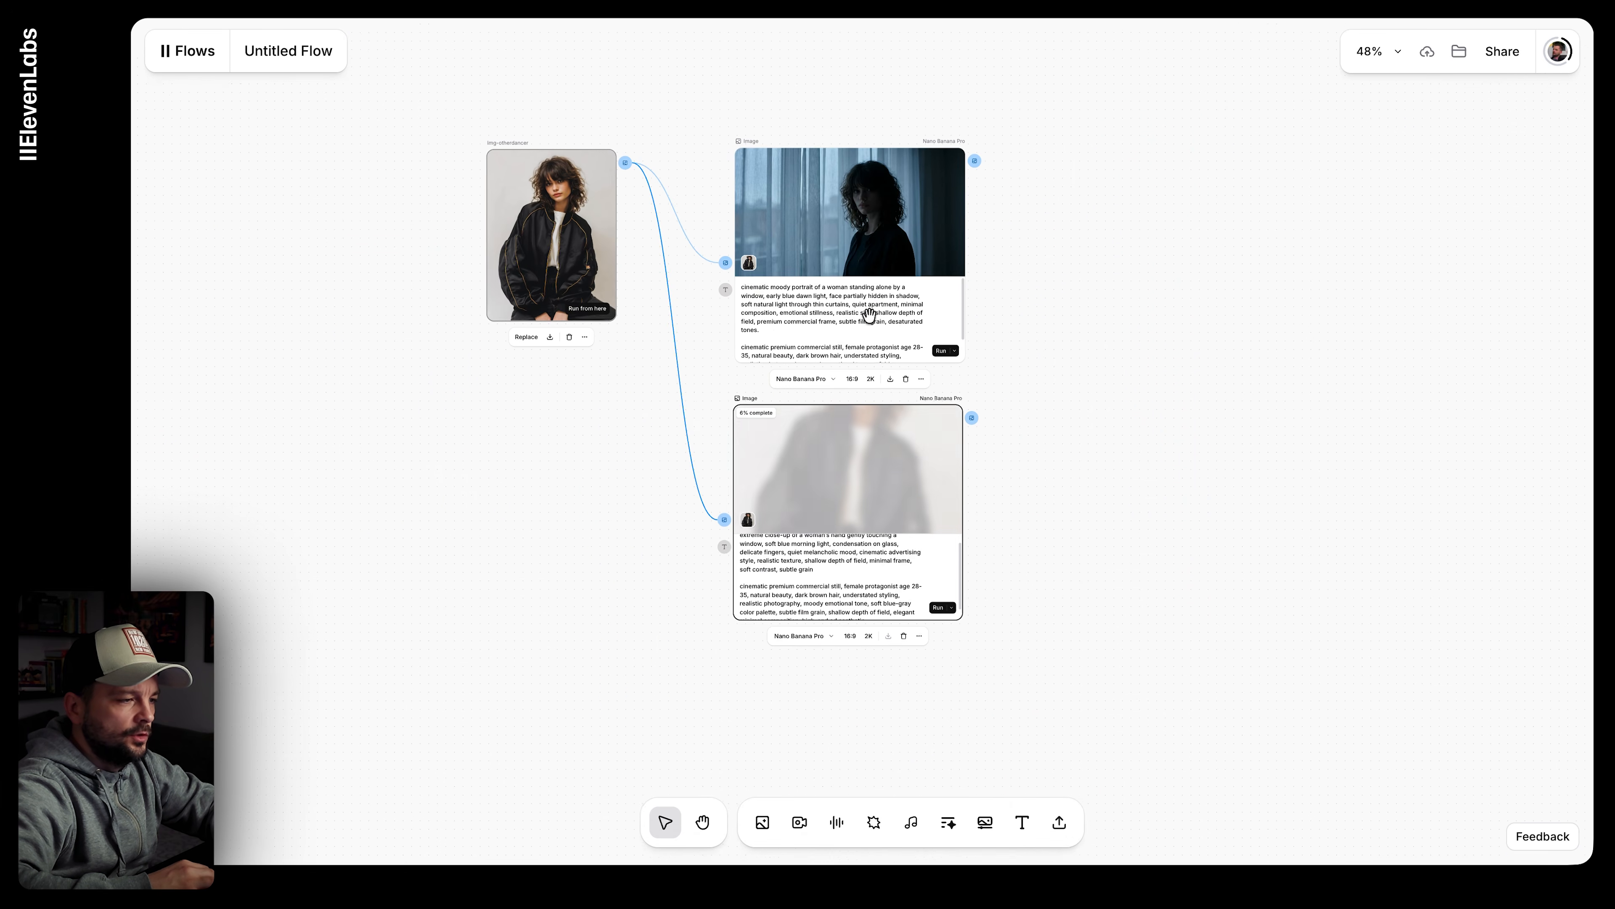
pyautogui.hscroll(1, 869, 314)
pyautogui.hscroll(4, 632, 280)
pyautogui.scroll(-2, 632, 280)
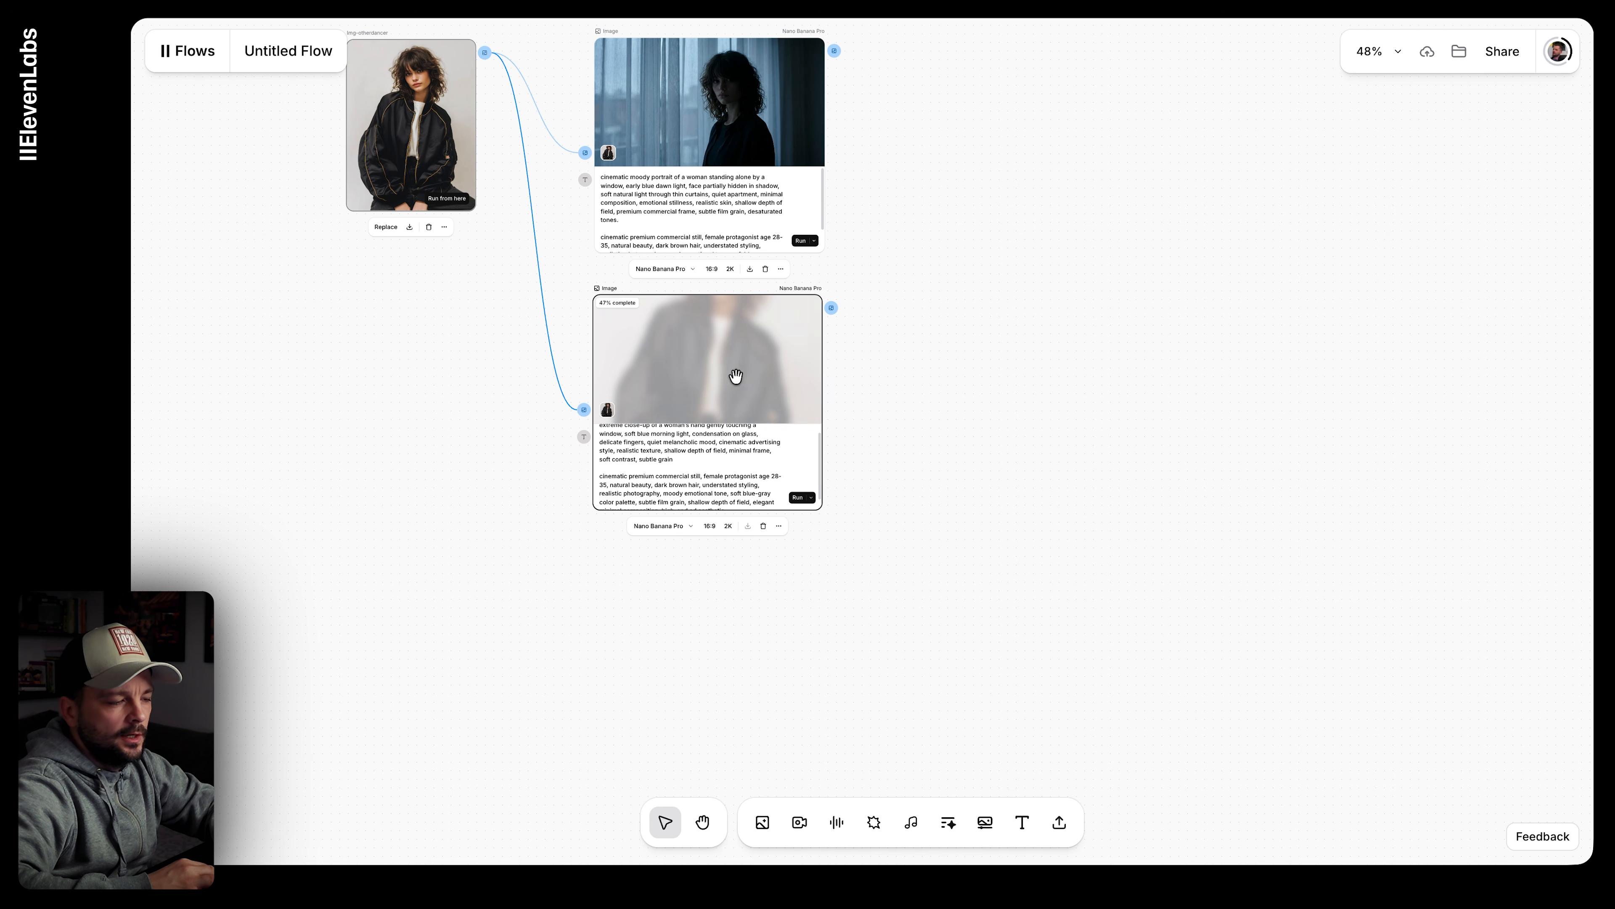
pyautogui.scroll(1, 761, 361)
pyautogui.hscroll(2, 760, 360)
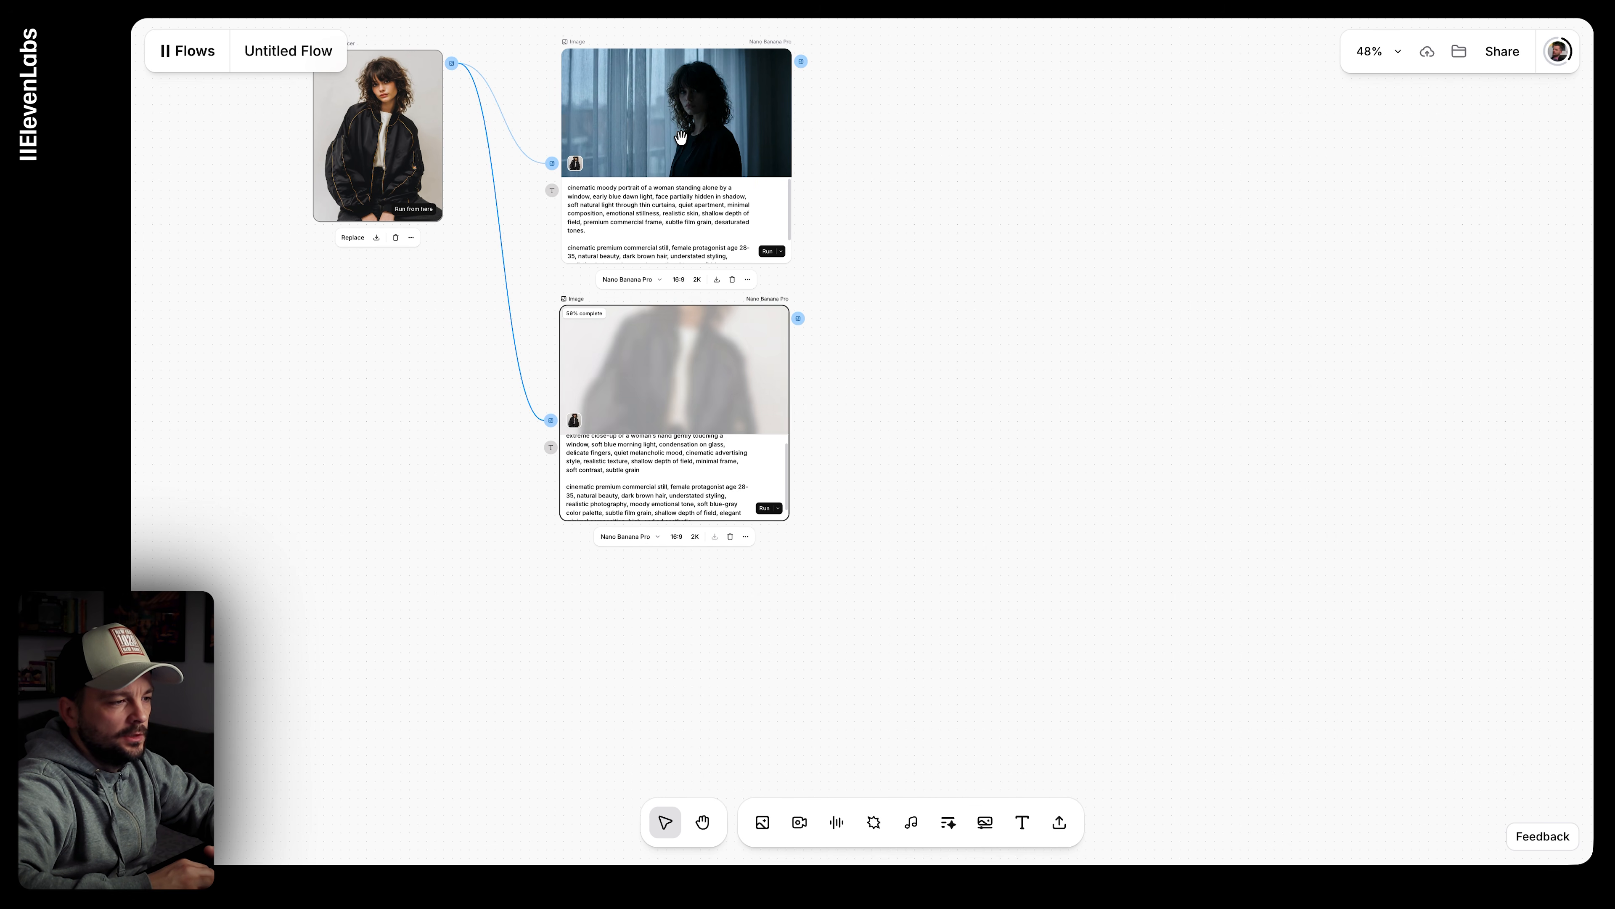
pyautogui.scroll(5, 680, 109)
pyautogui.scroll(2, 667, 191)
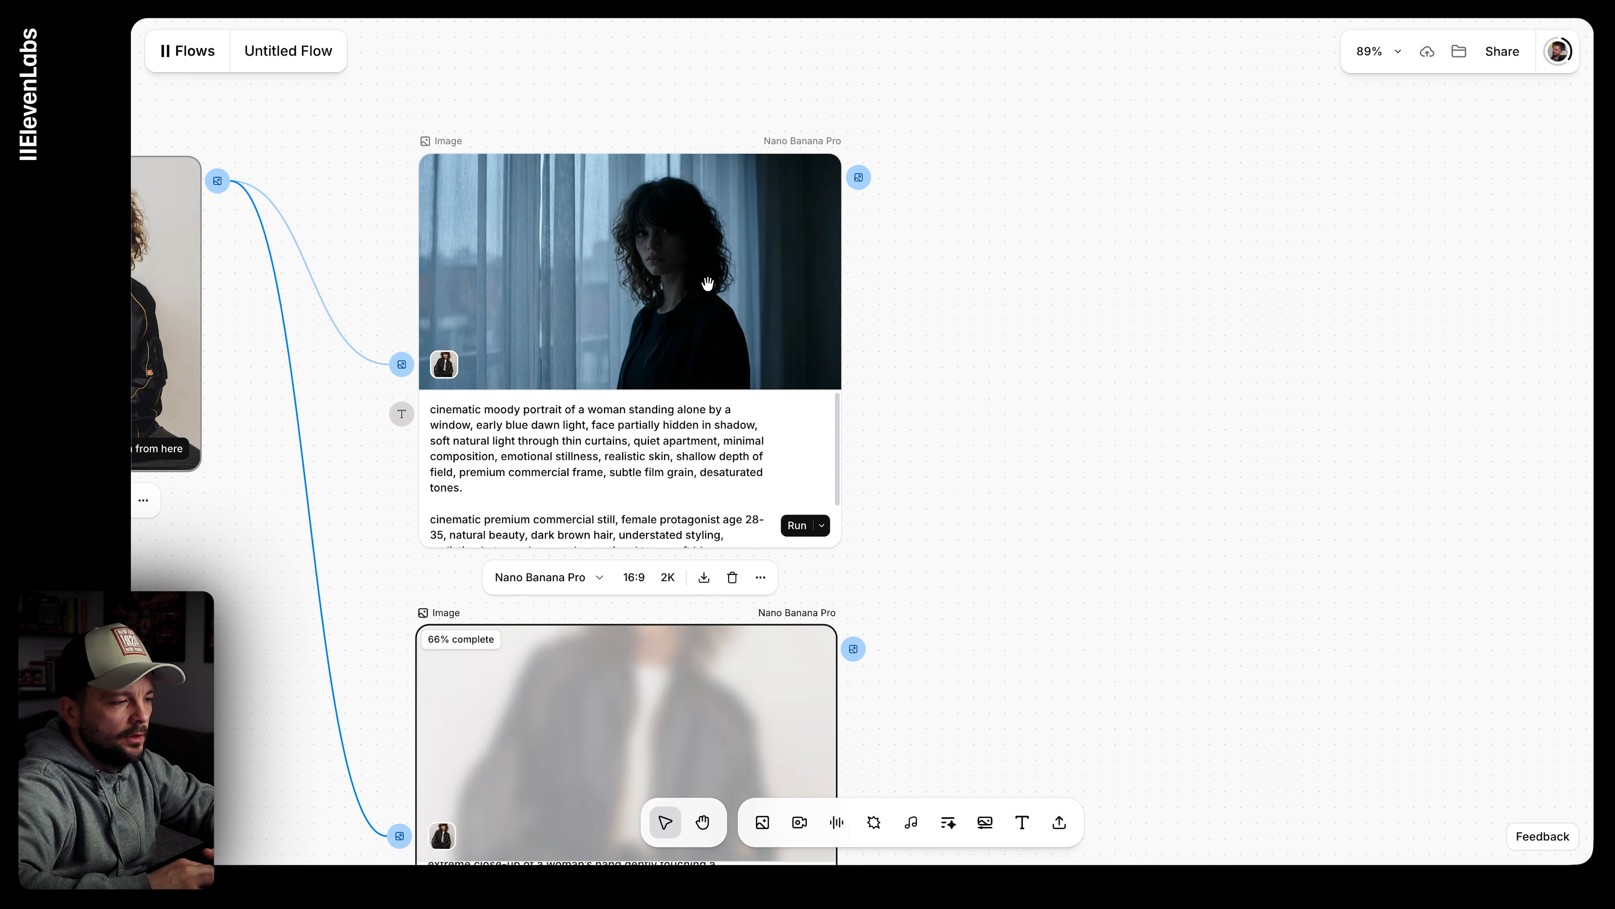
pyautogui.scroll(-3, 708, 283)
pyautogui.scroll(-2, 708, 283)
pyautogui.hscroll(1, 708, 283)
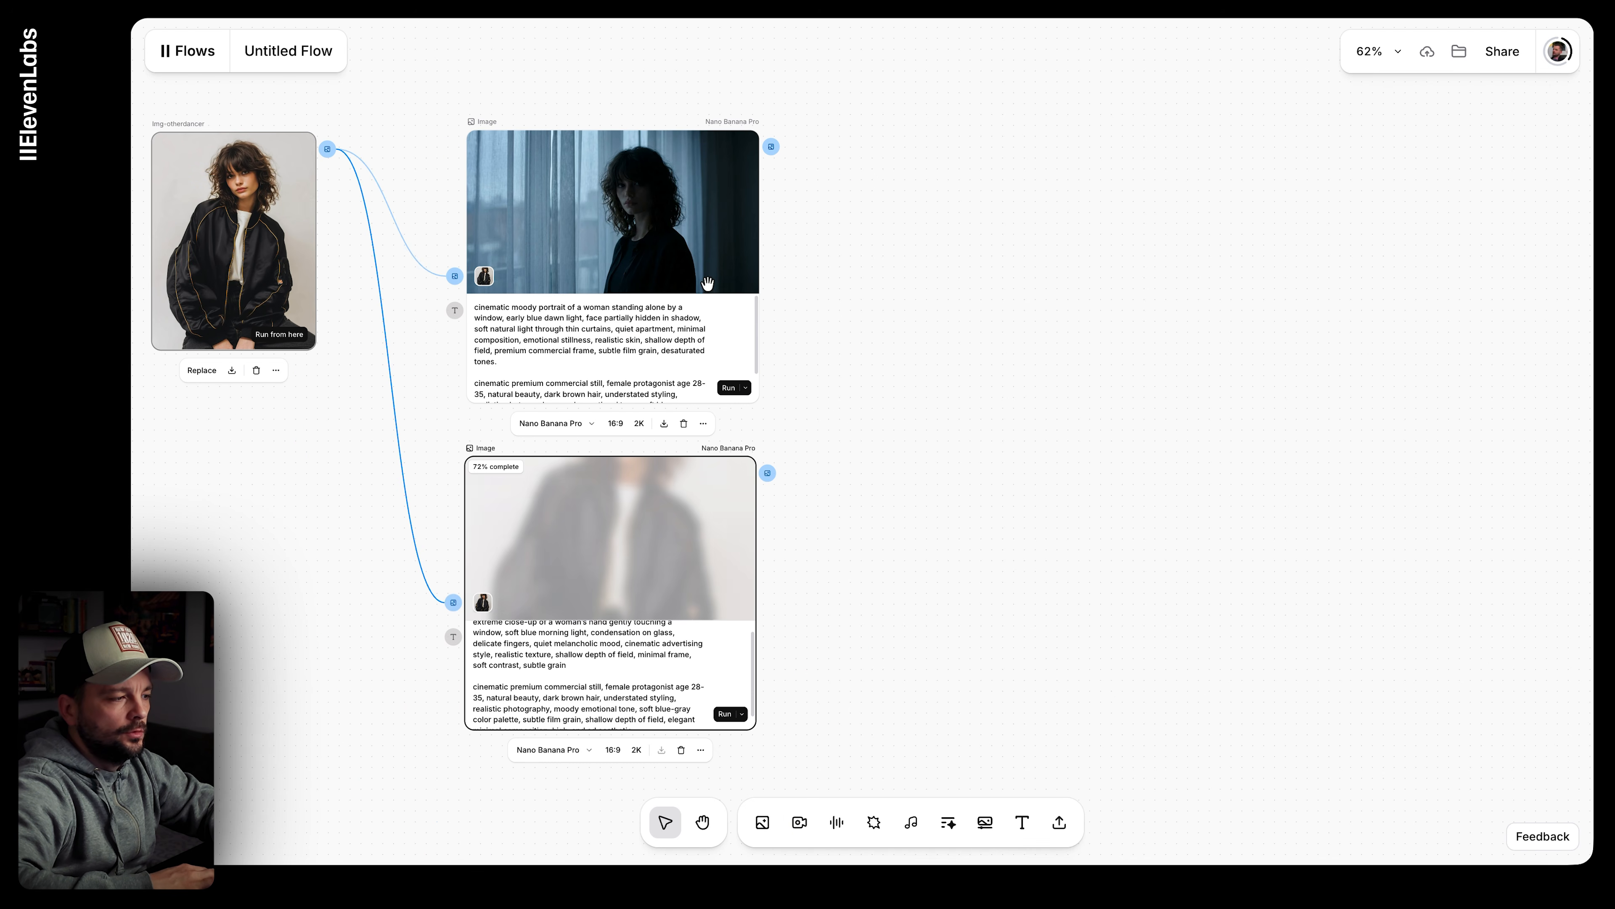
pyautogui.click(273, 253)
pyautogui.click(596, 207)
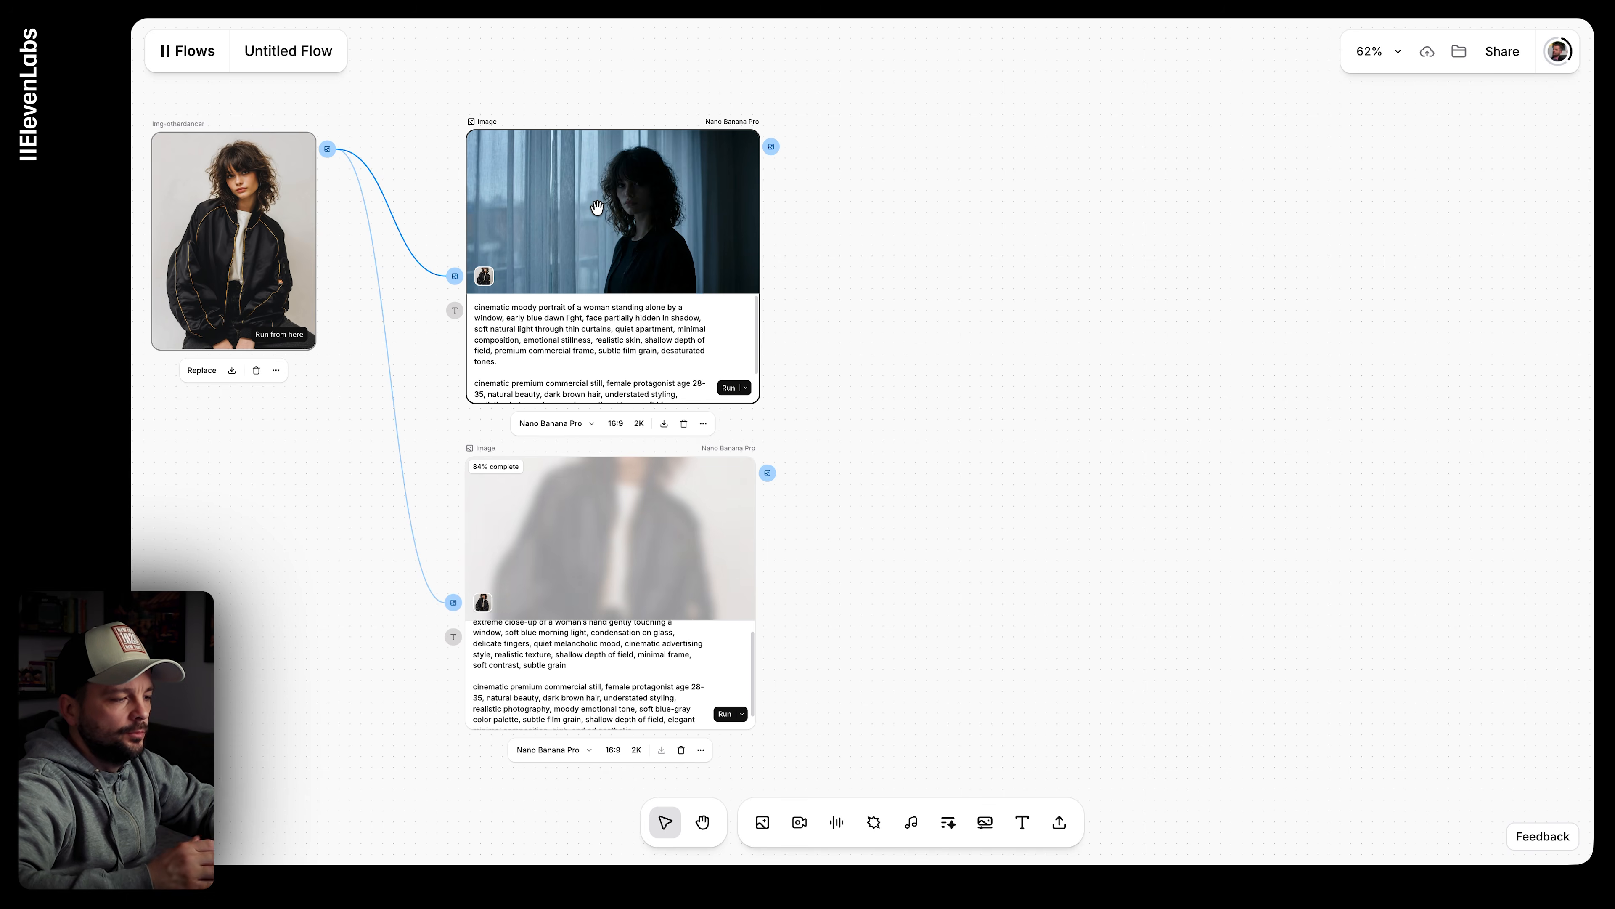
# Step: Add a third, unconnected Image generation node to the canvas below the two existing image nodes
pyautogui.scroll(-3, 871, 194)
pyautogui.rightClick(740, 647)
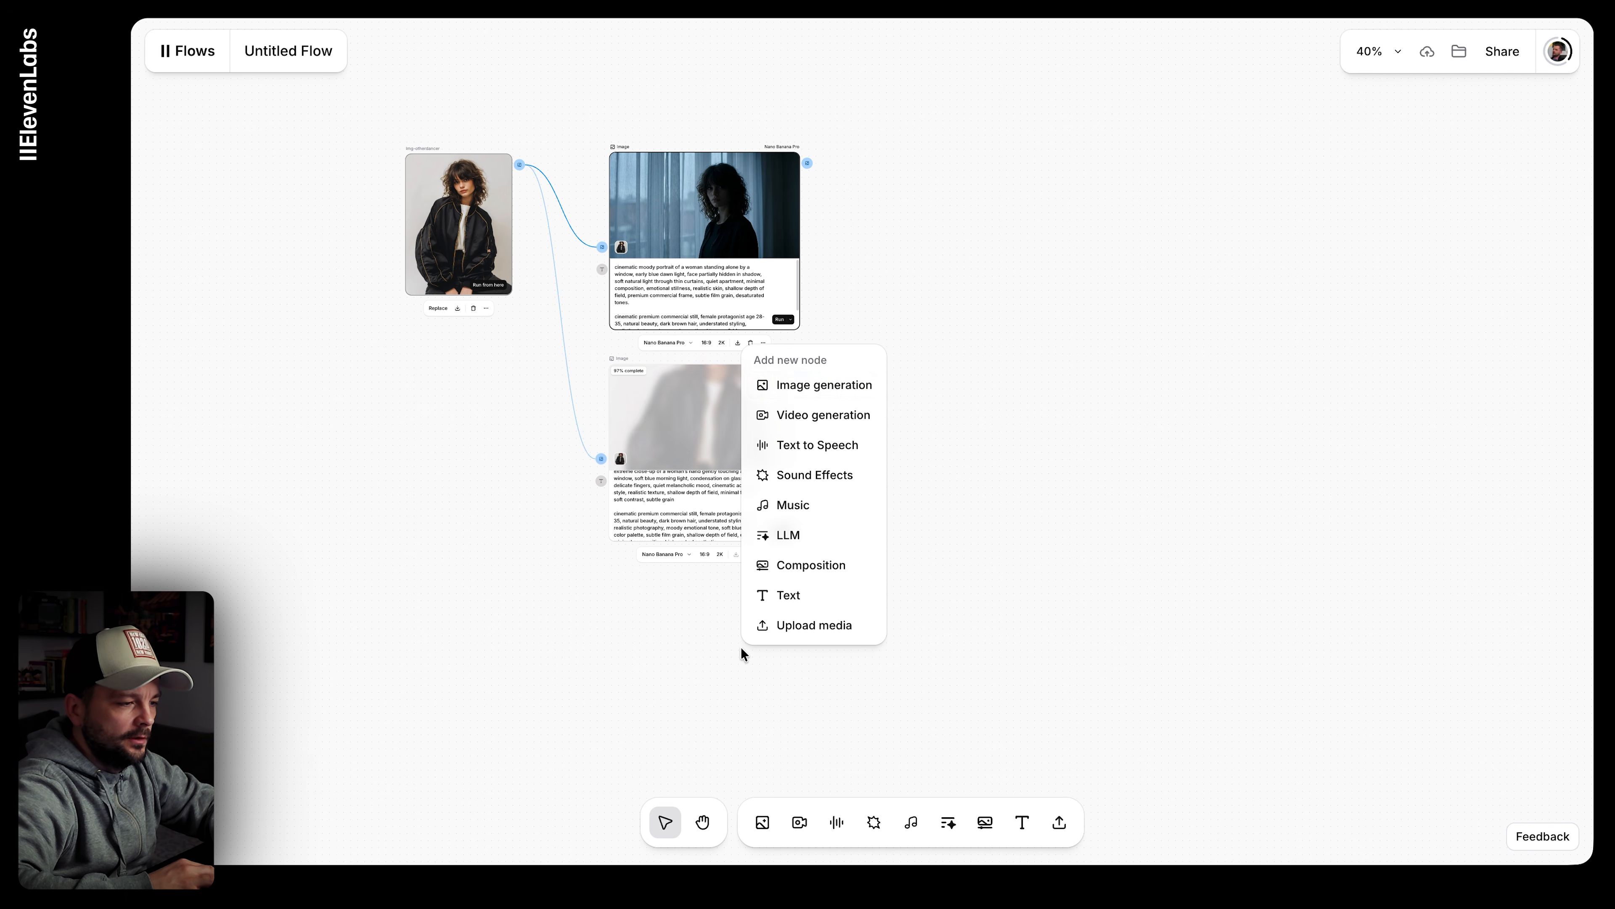
pyautogui.click(802, 382)
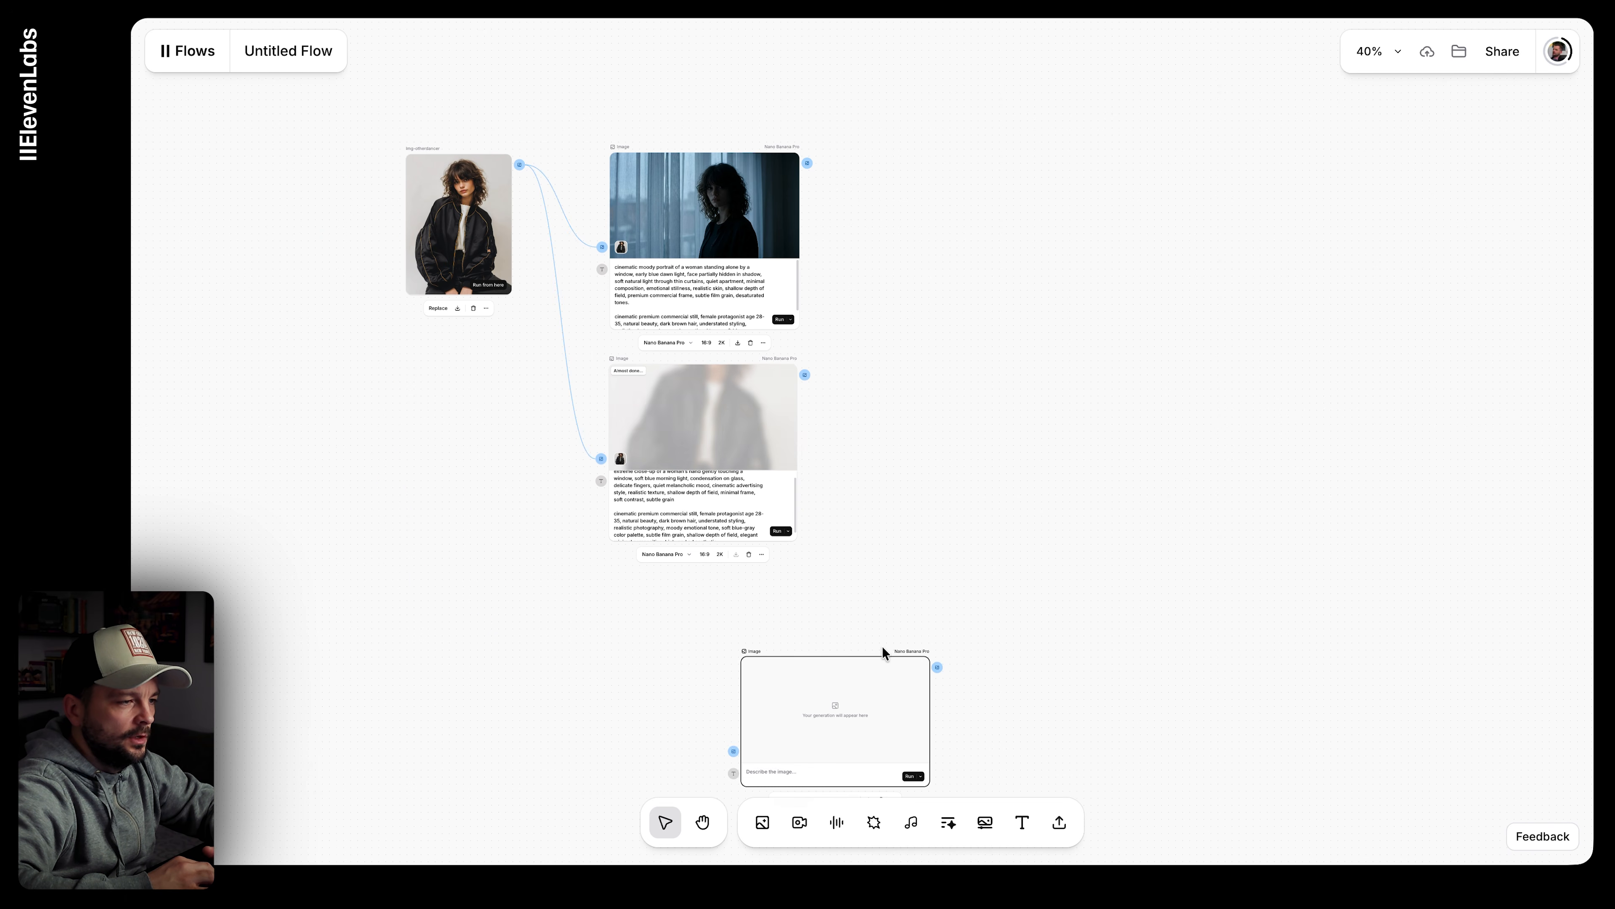
# Step: Fill the third image node with ChatGPT's Shot 3 prompt followed by the style prefix, and name the node Shot 03
pyautogui.scroll(1, 884, 660)
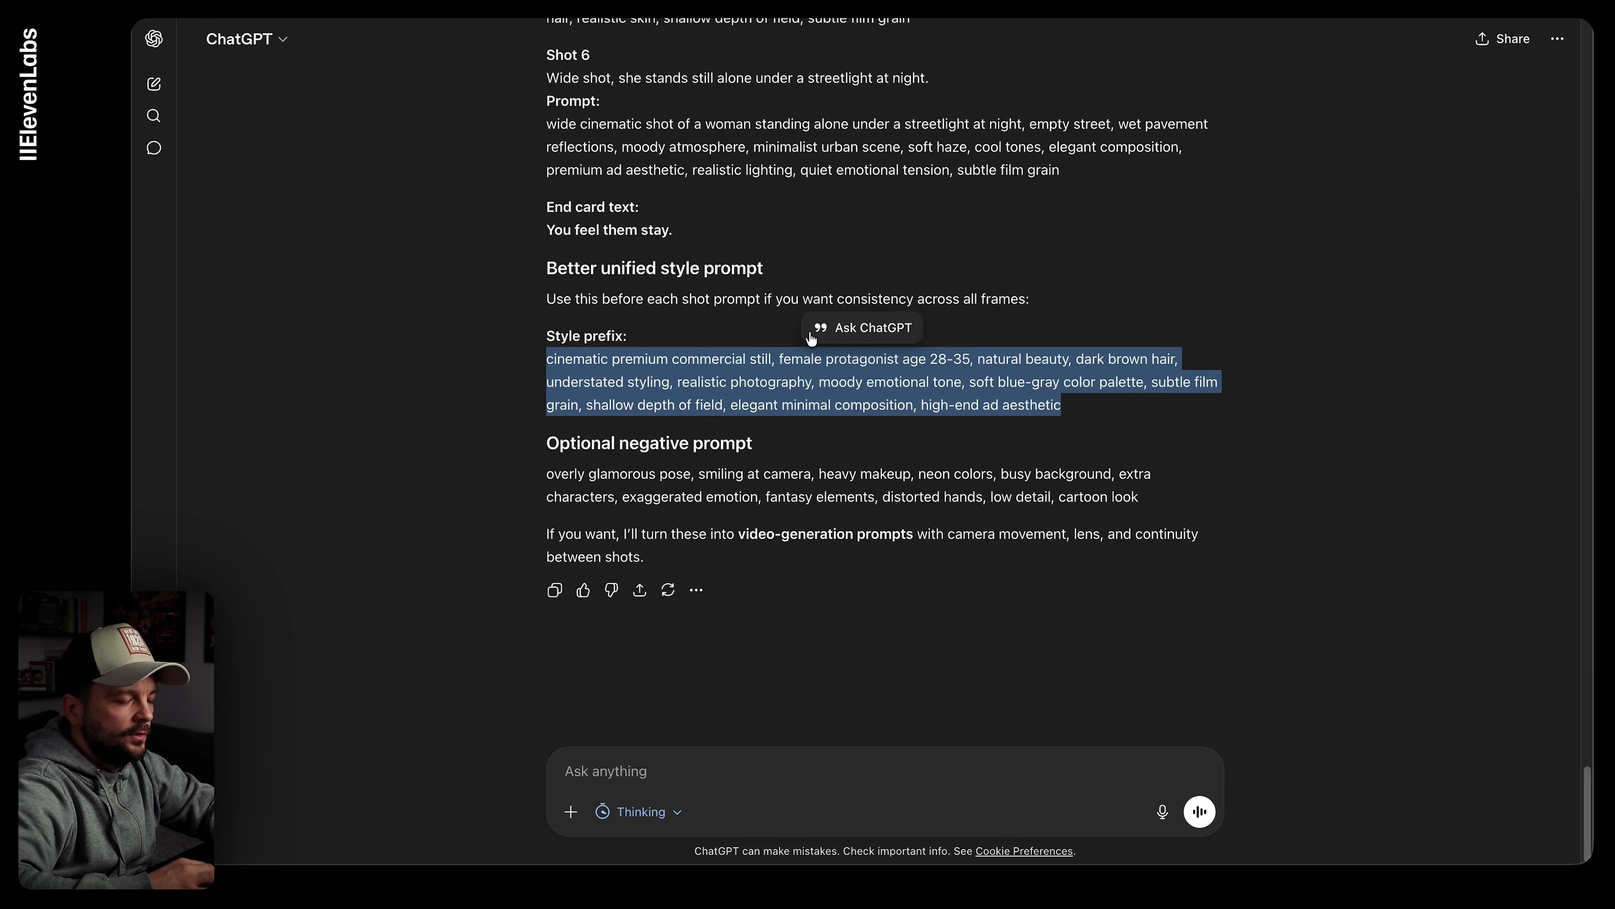
pyautogui.scroll(10, 853, 383)
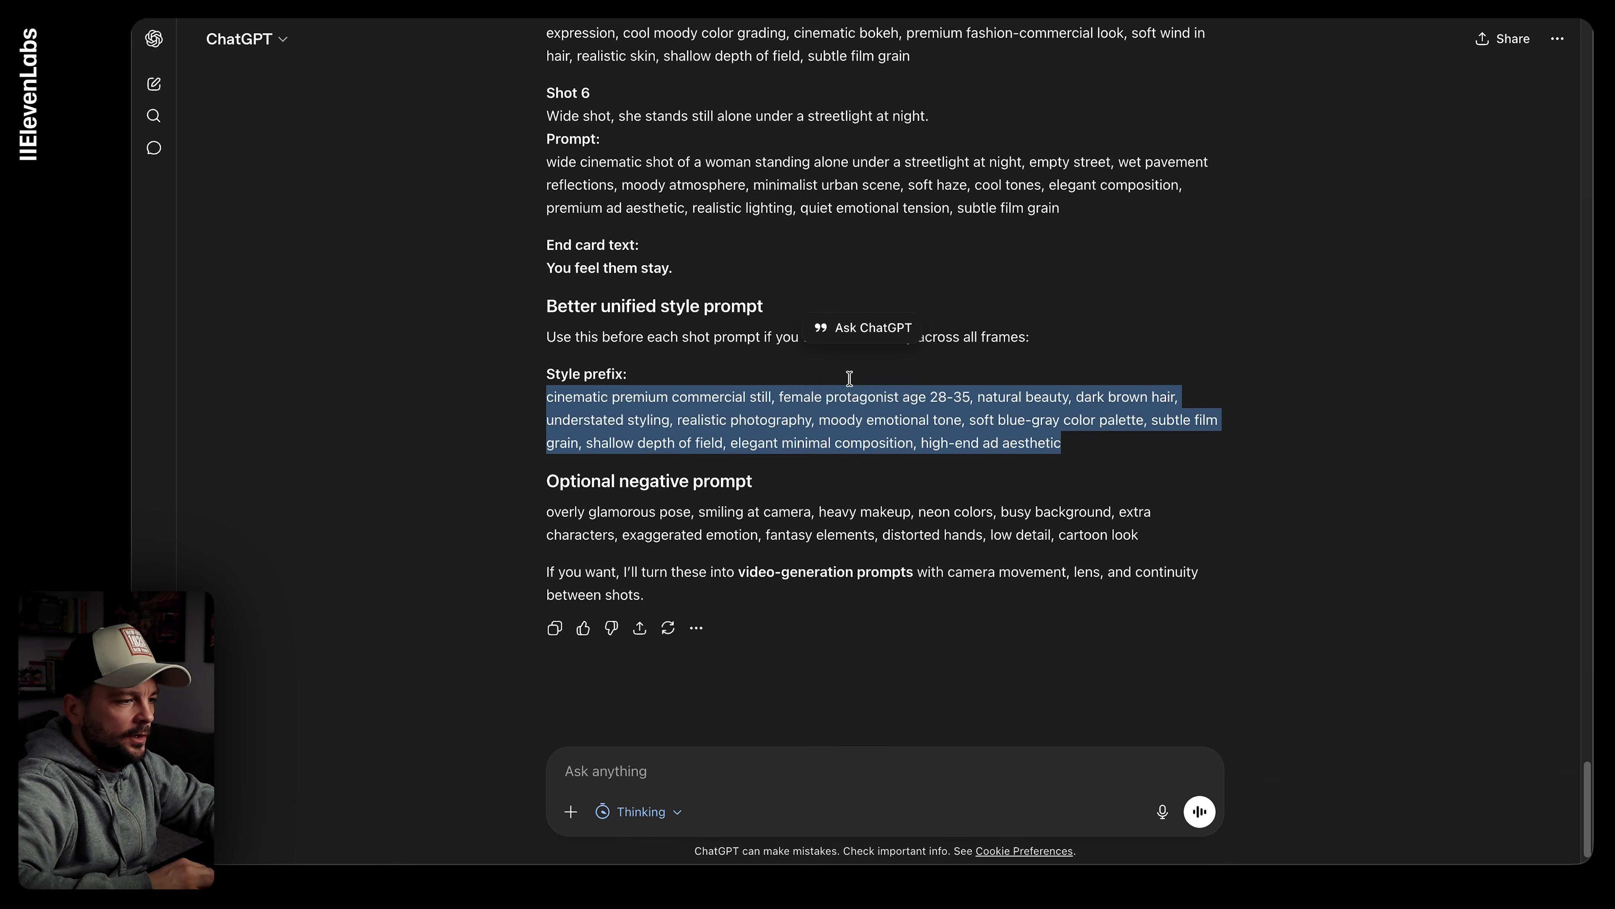
pyautogui.moveTo(546, 285); pyautogui.dragTo(931, 348)
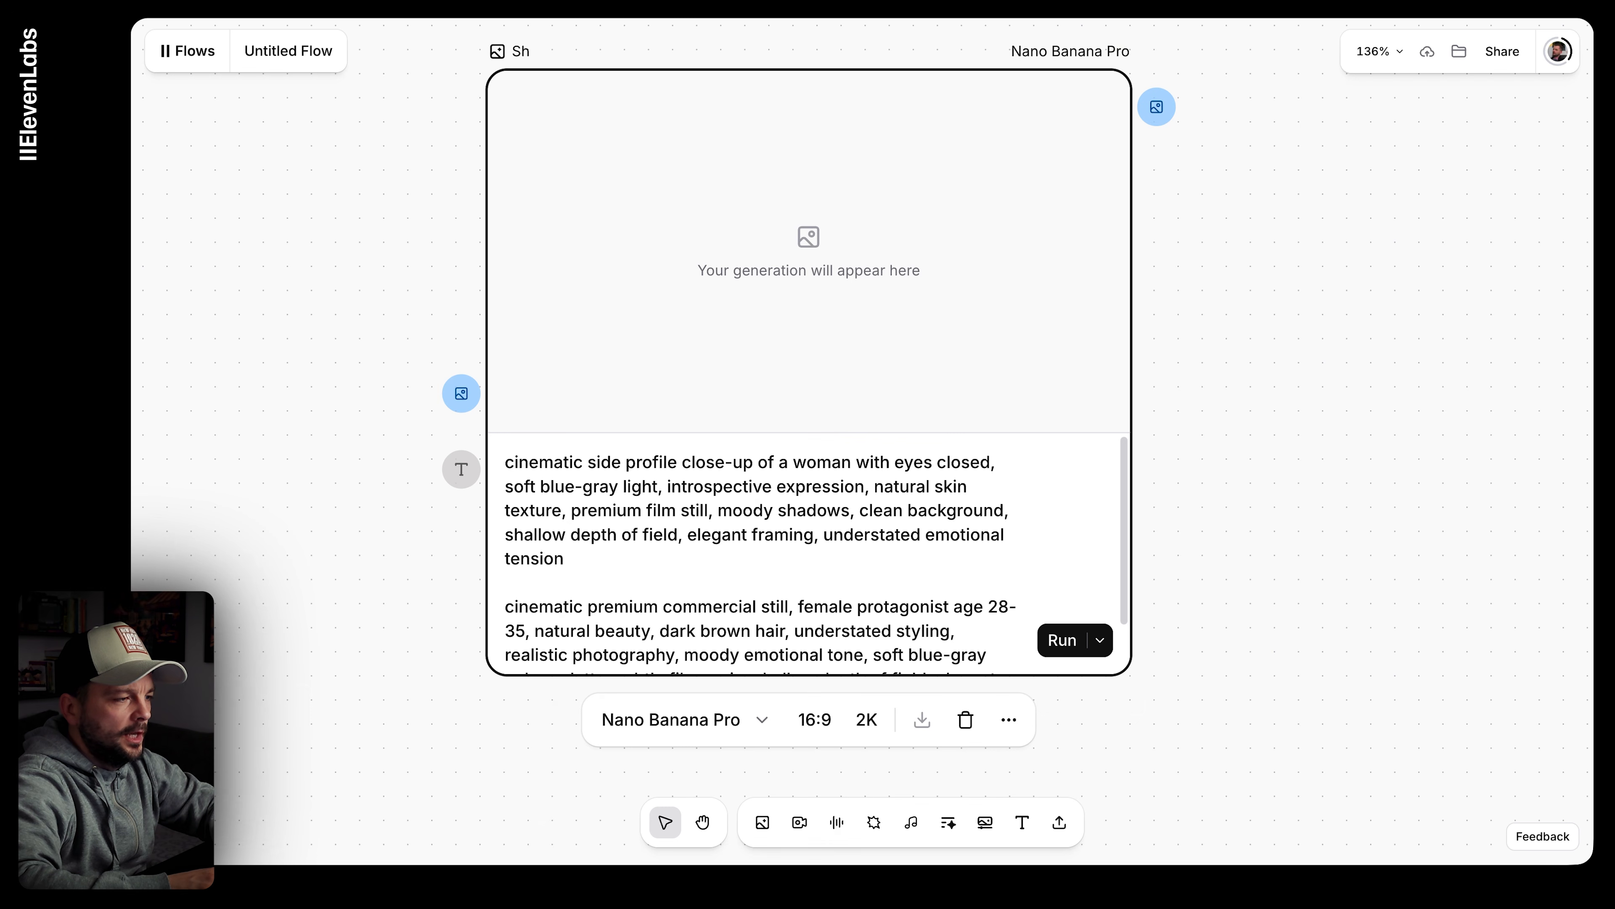
pyautogui.write('03')
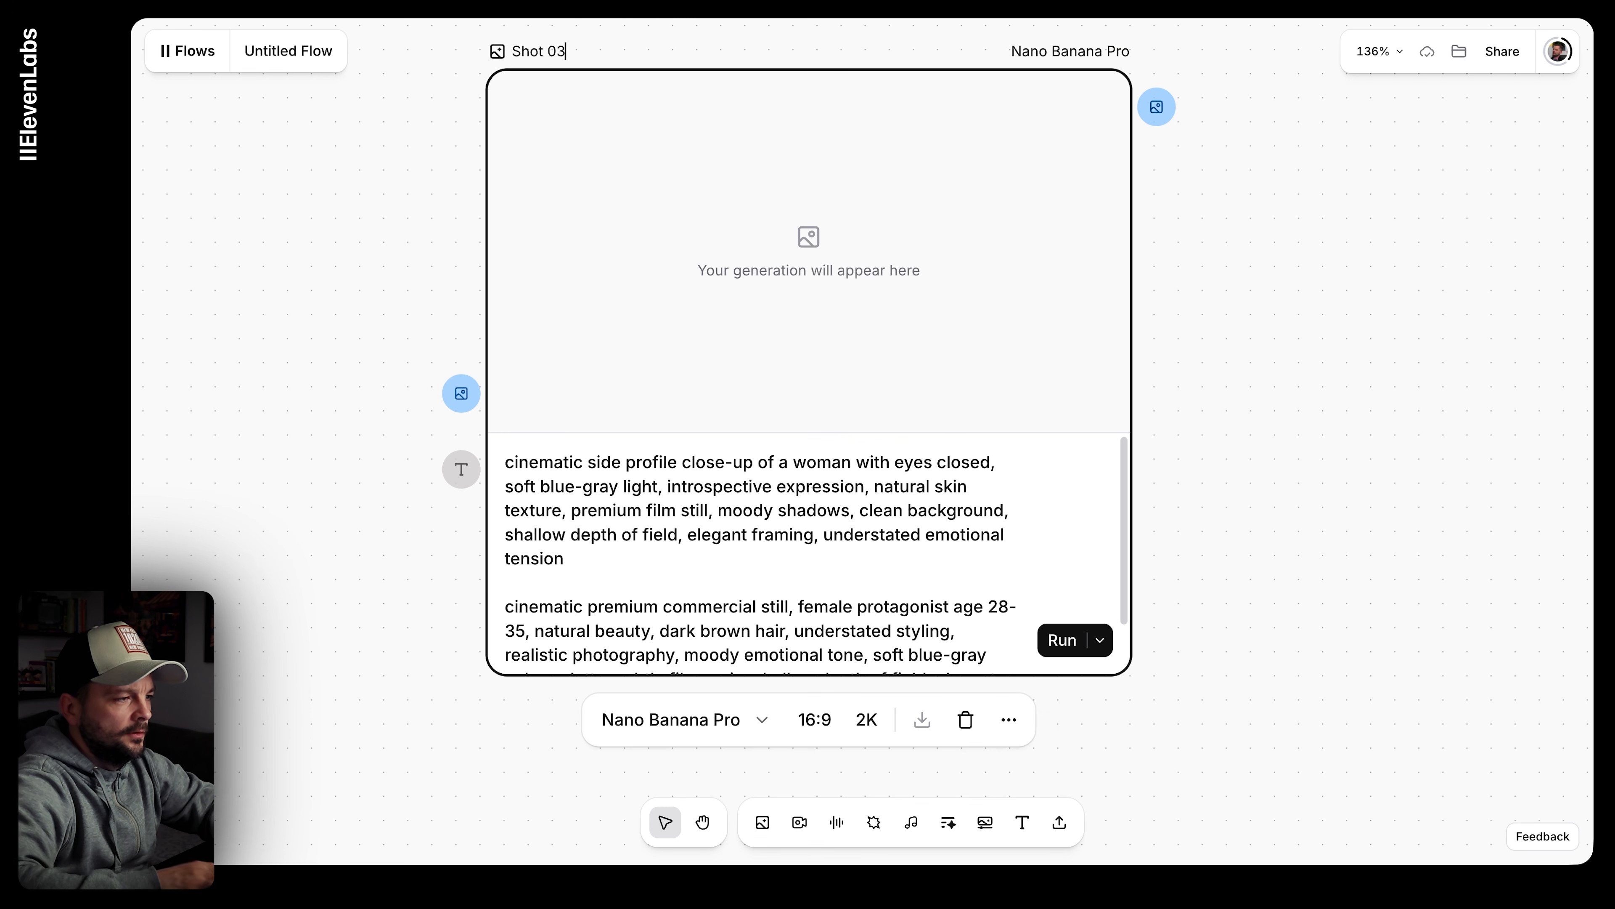
pyautogui.click(369, 124)
# Step: Review the prompts in the column of image nodes from Shot 03 down, and the generated Shot 01 and Shot 02 images
pyautogui.scroll(-5, 394, 184)
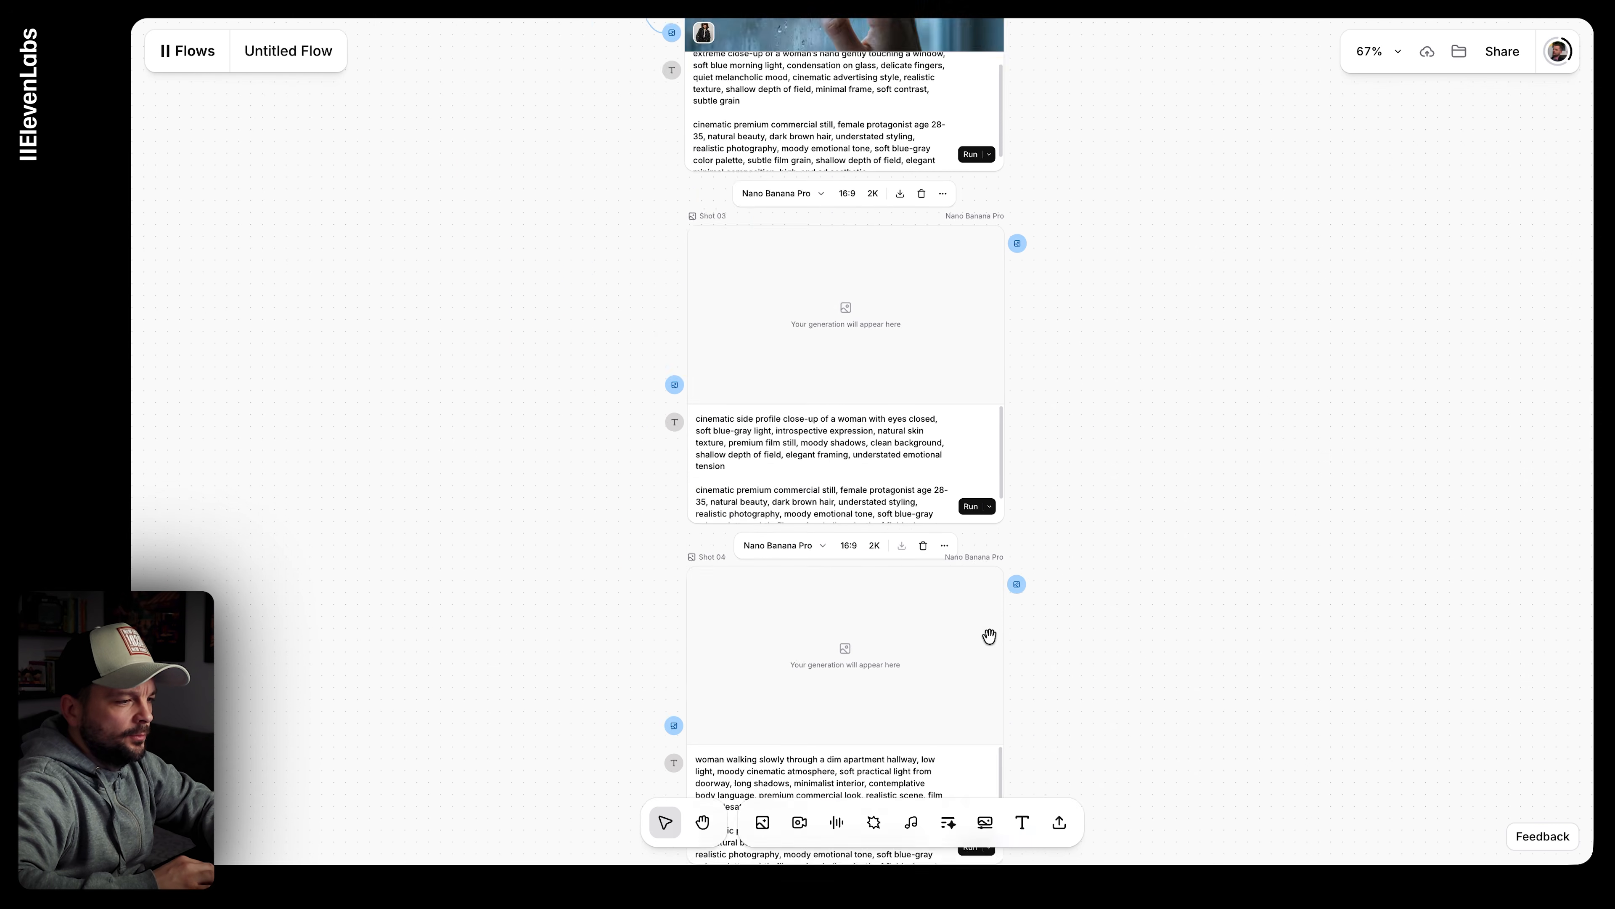
pyautogui.scroll(-3, 989, 636)
pyautogui.scroll(-10, 890, 541)
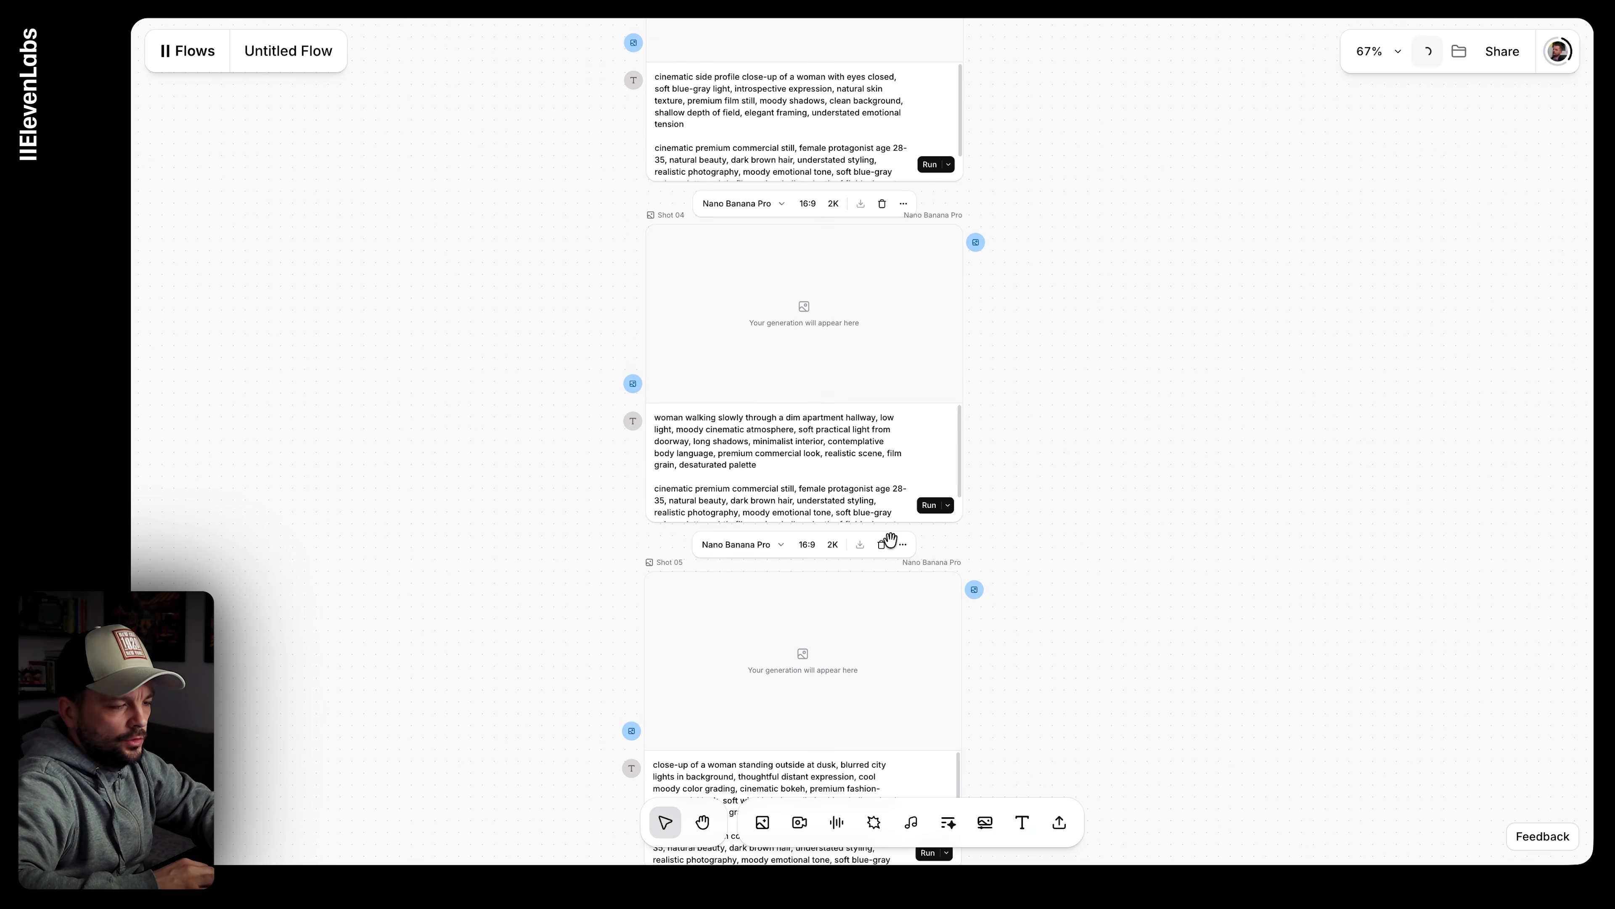
pyautogui.scroll(-1, 900, 624)
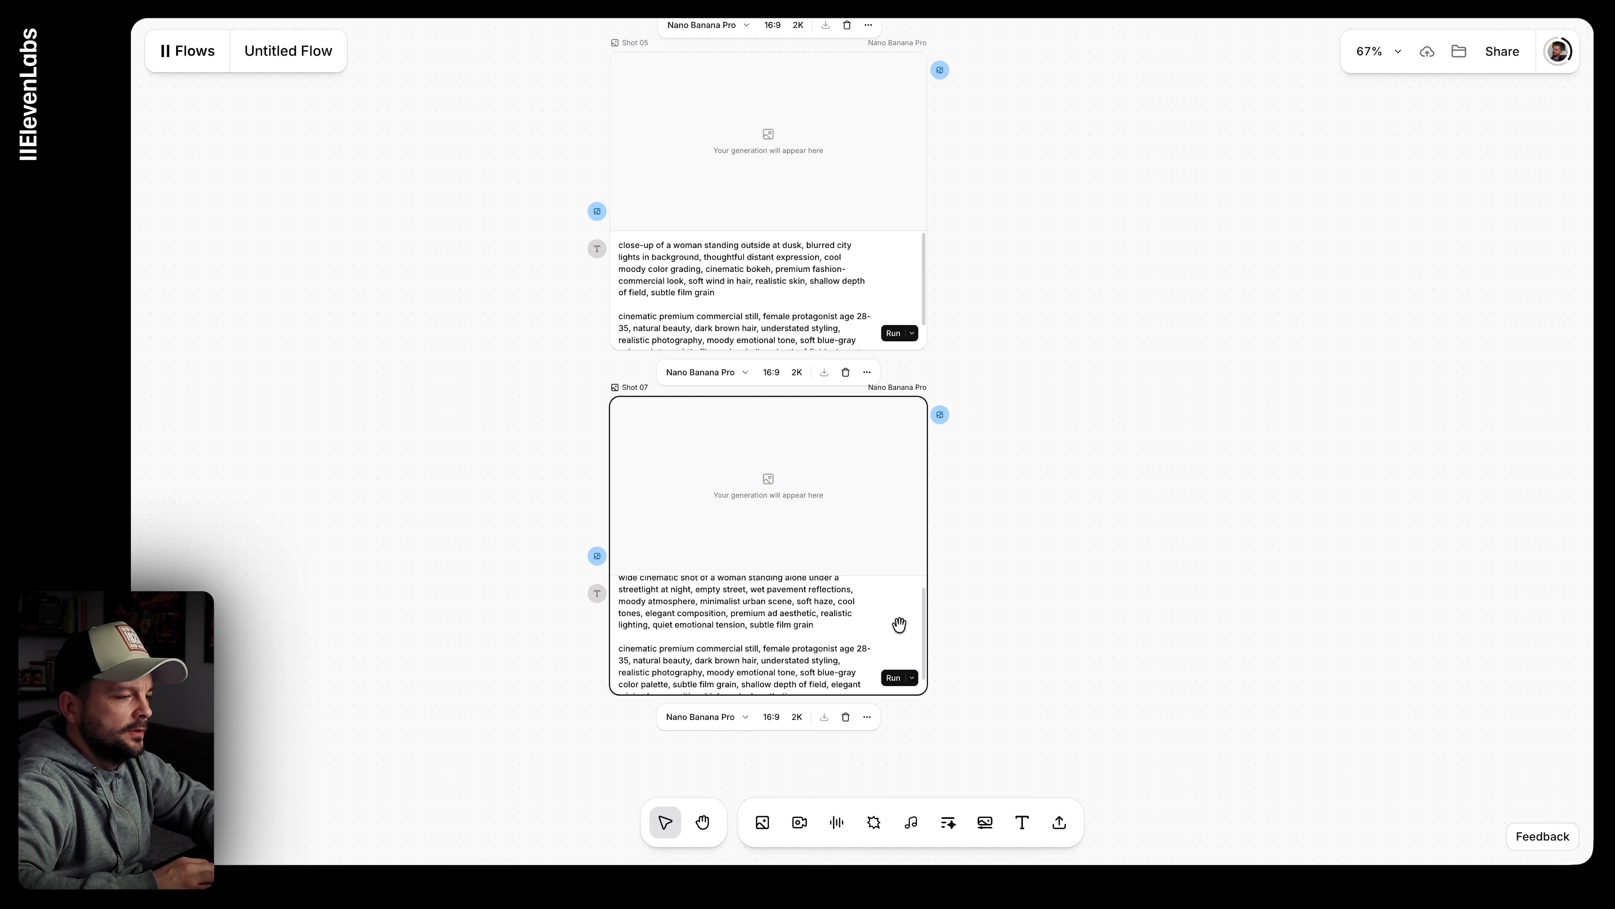
pyautogui.scroll(15, 899, 625)
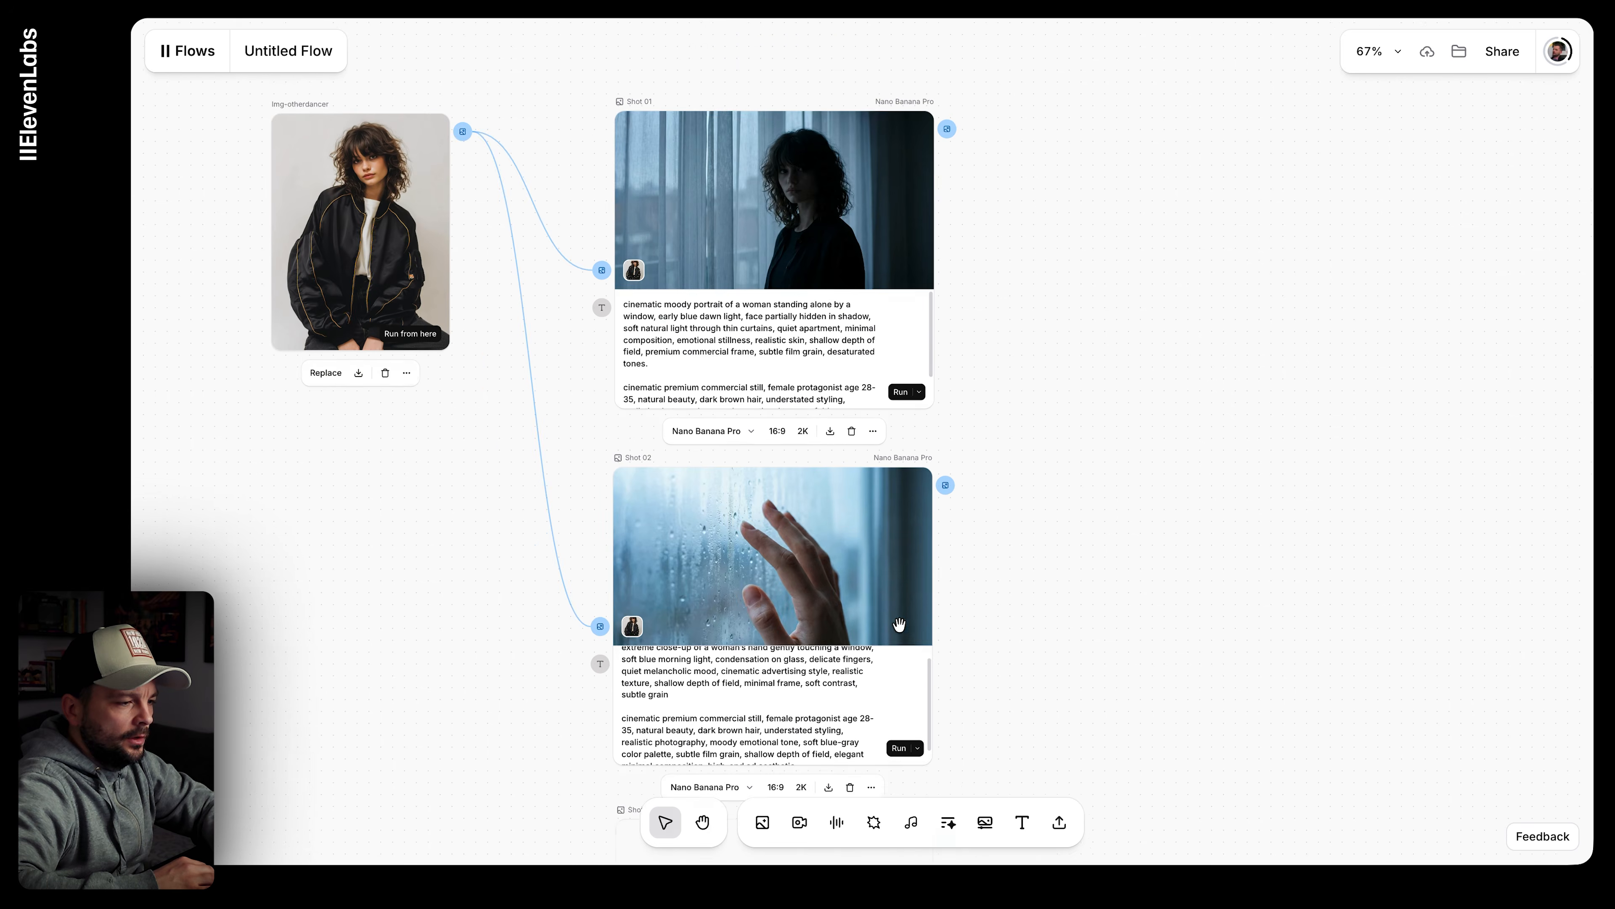
pyautogui.scroll(-1, 899, 624)
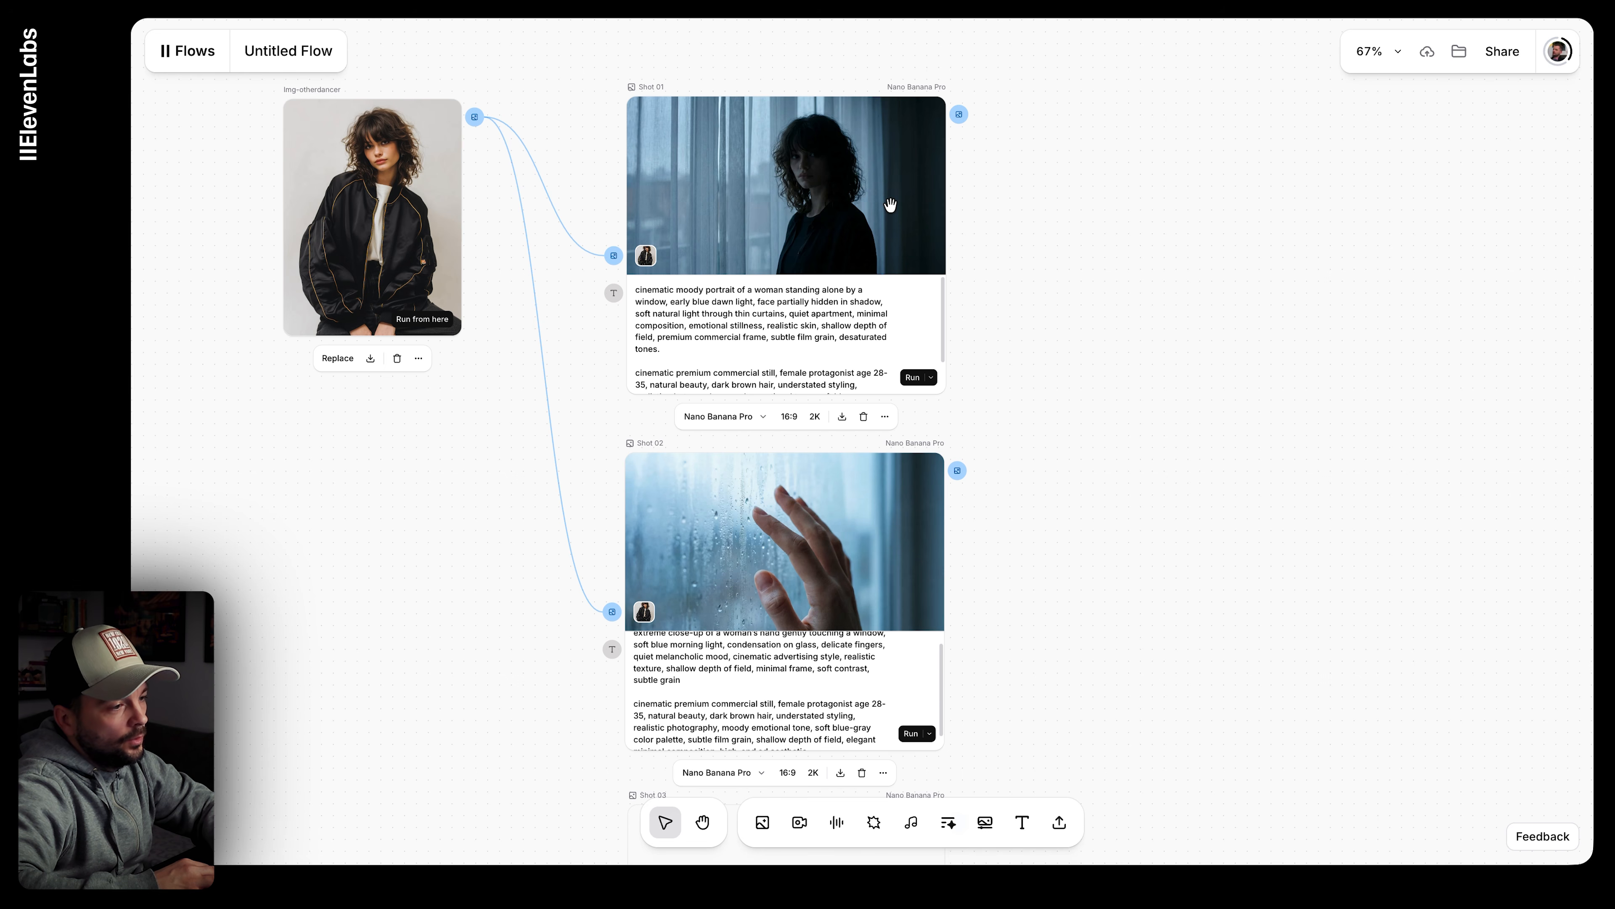
# Step: Try feeding the Shot 01 image into Shot 02 as a second reference, and undo that connection
pyautogui.moveTo(960, 117); pyautogui.dragTo(1001, 118)
pyautogui.moveTo(864, 319); pyautogui.dragTo(612, 616)
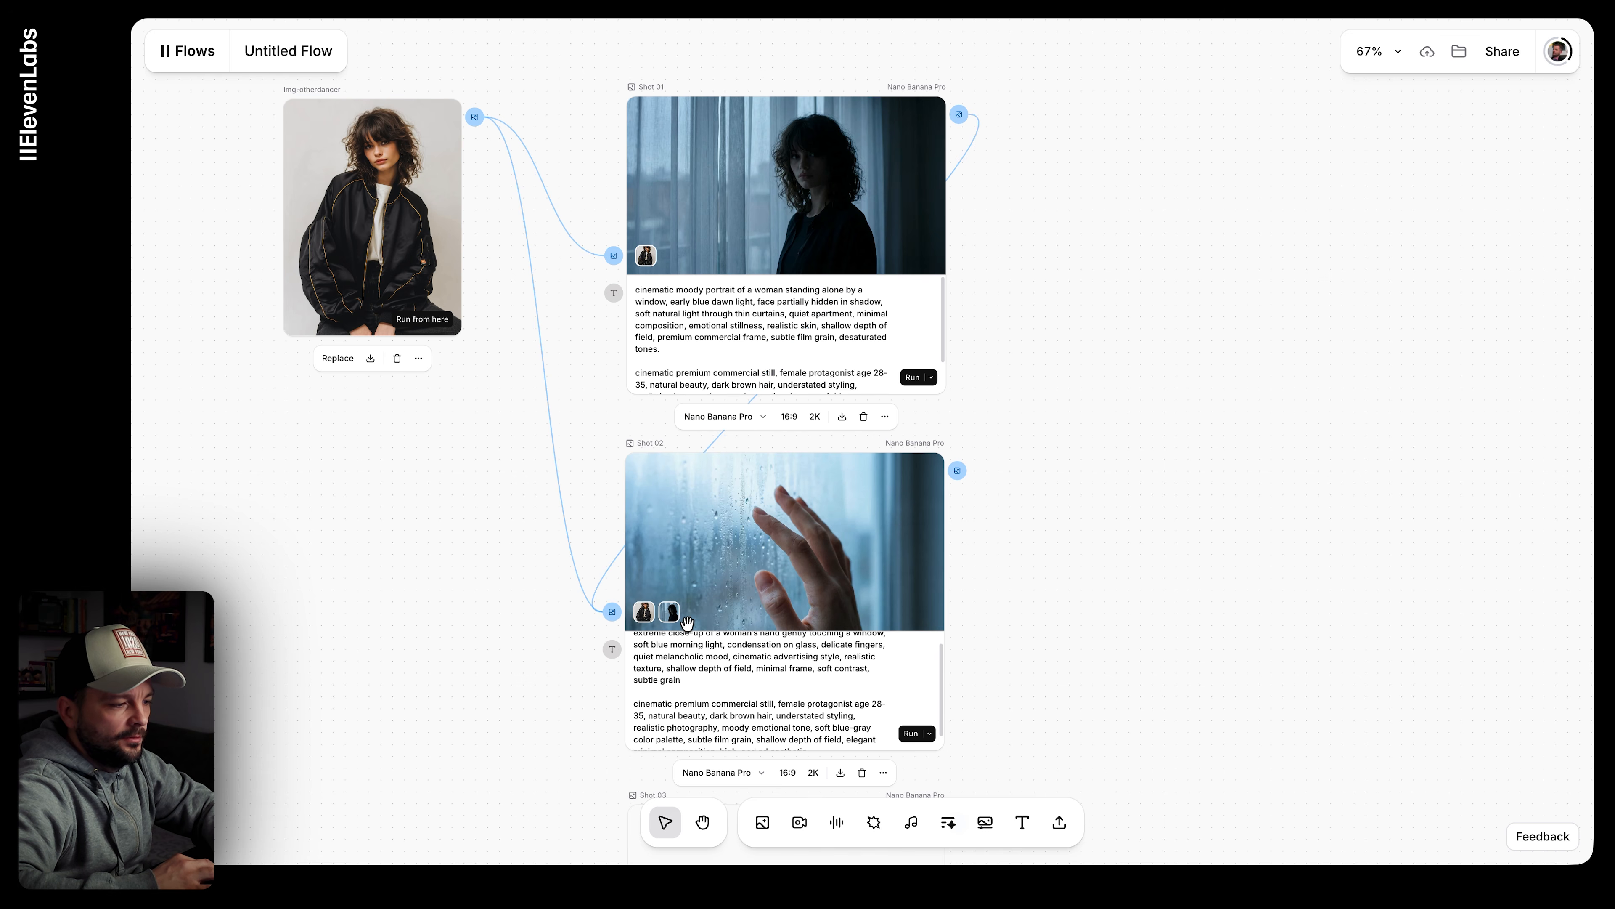
pyautogui.click(620, 425)
pyautogui.hotkey('ctrl', 'z')
# Step: Connect the source portrait as the reference image to Shot 03 and each remaining empty image node below it
pyautogui.scroll(-5, 1088, 460)
pyautogui.scroll(-4, 1088, 459)
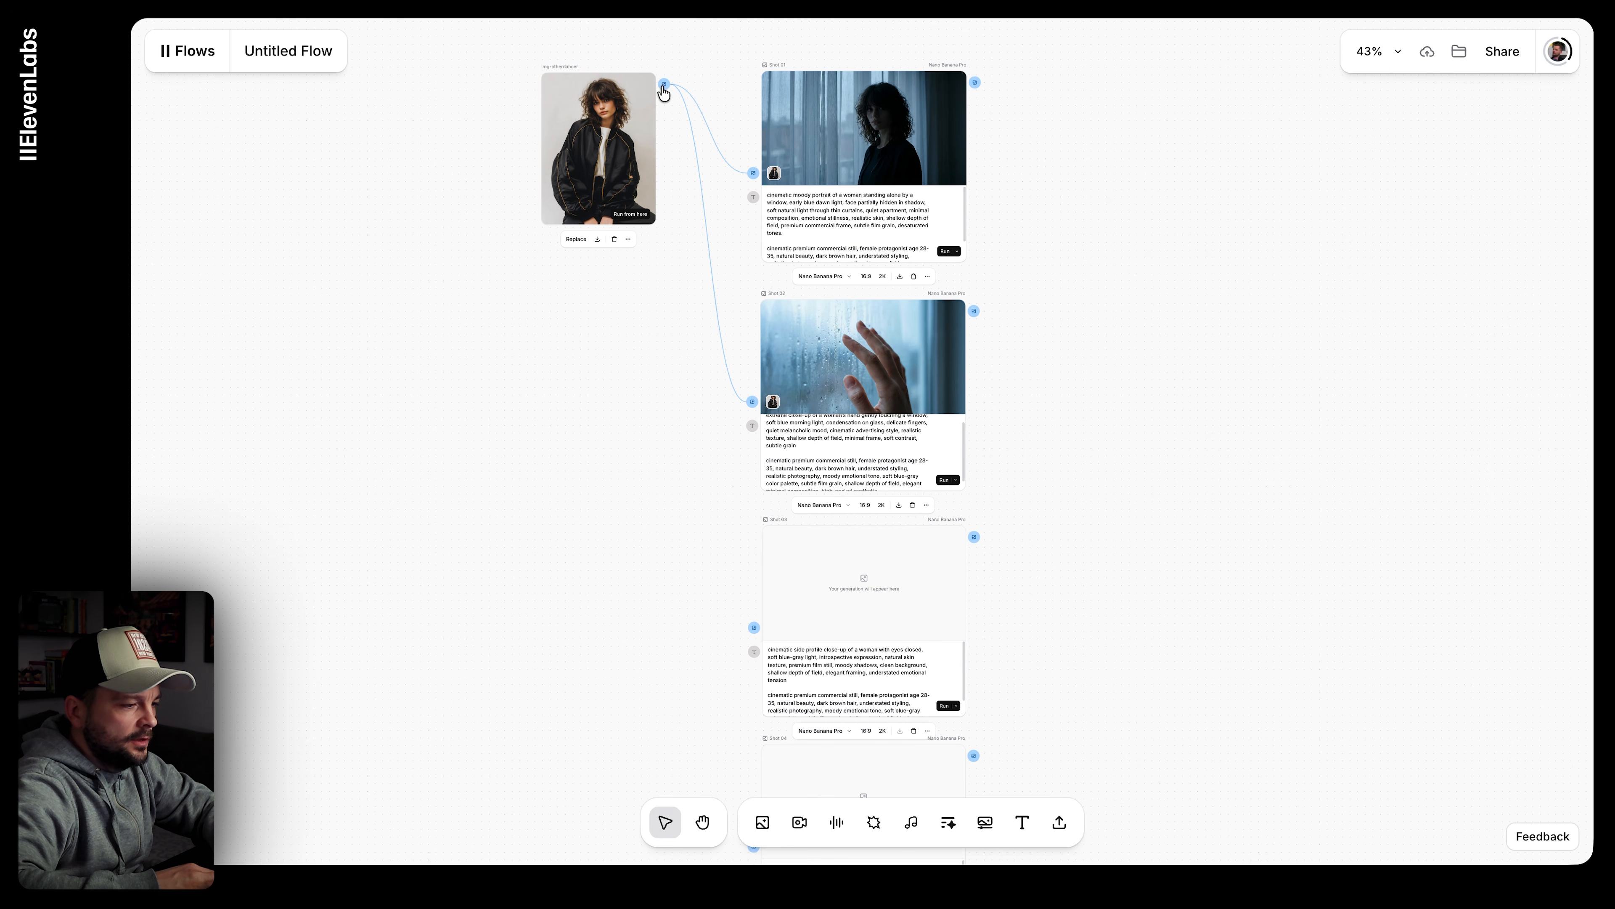
pyautogui.moveTo(661, 95); pyautogui.dragTo(753, 627)
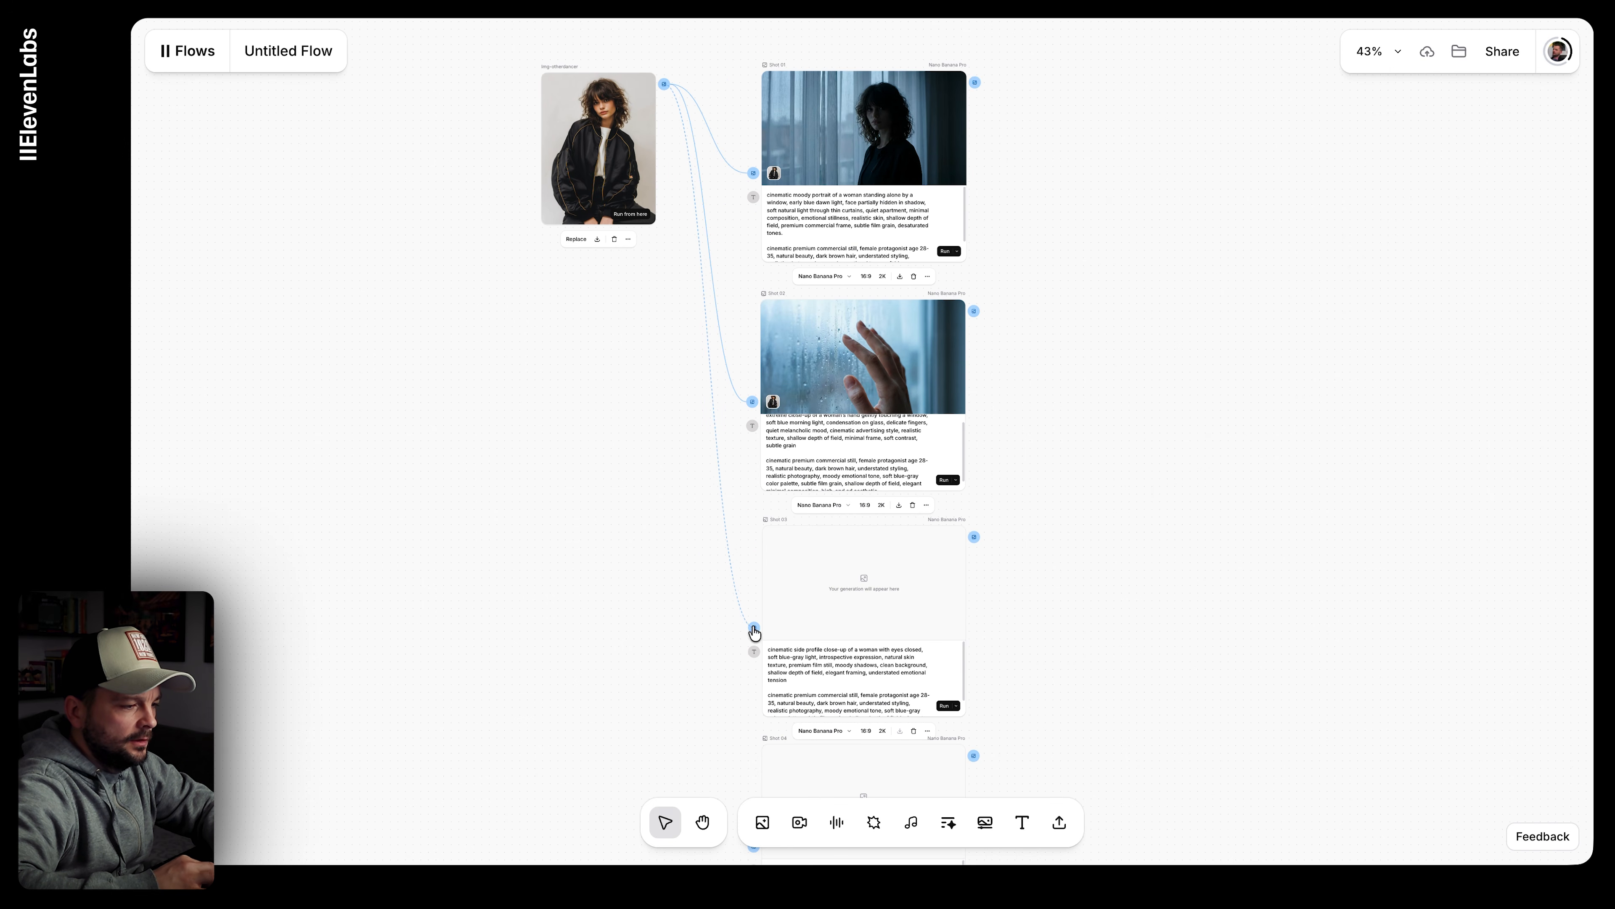
pyautogui.moveTo(663, 87); pyautogui.dragTo(753, 588)
pyautogui.scroll(5, 625, 249)
pyautogui.scroll(-5, 629, 231)
pyautogui.hscroll(3, 732, 420)
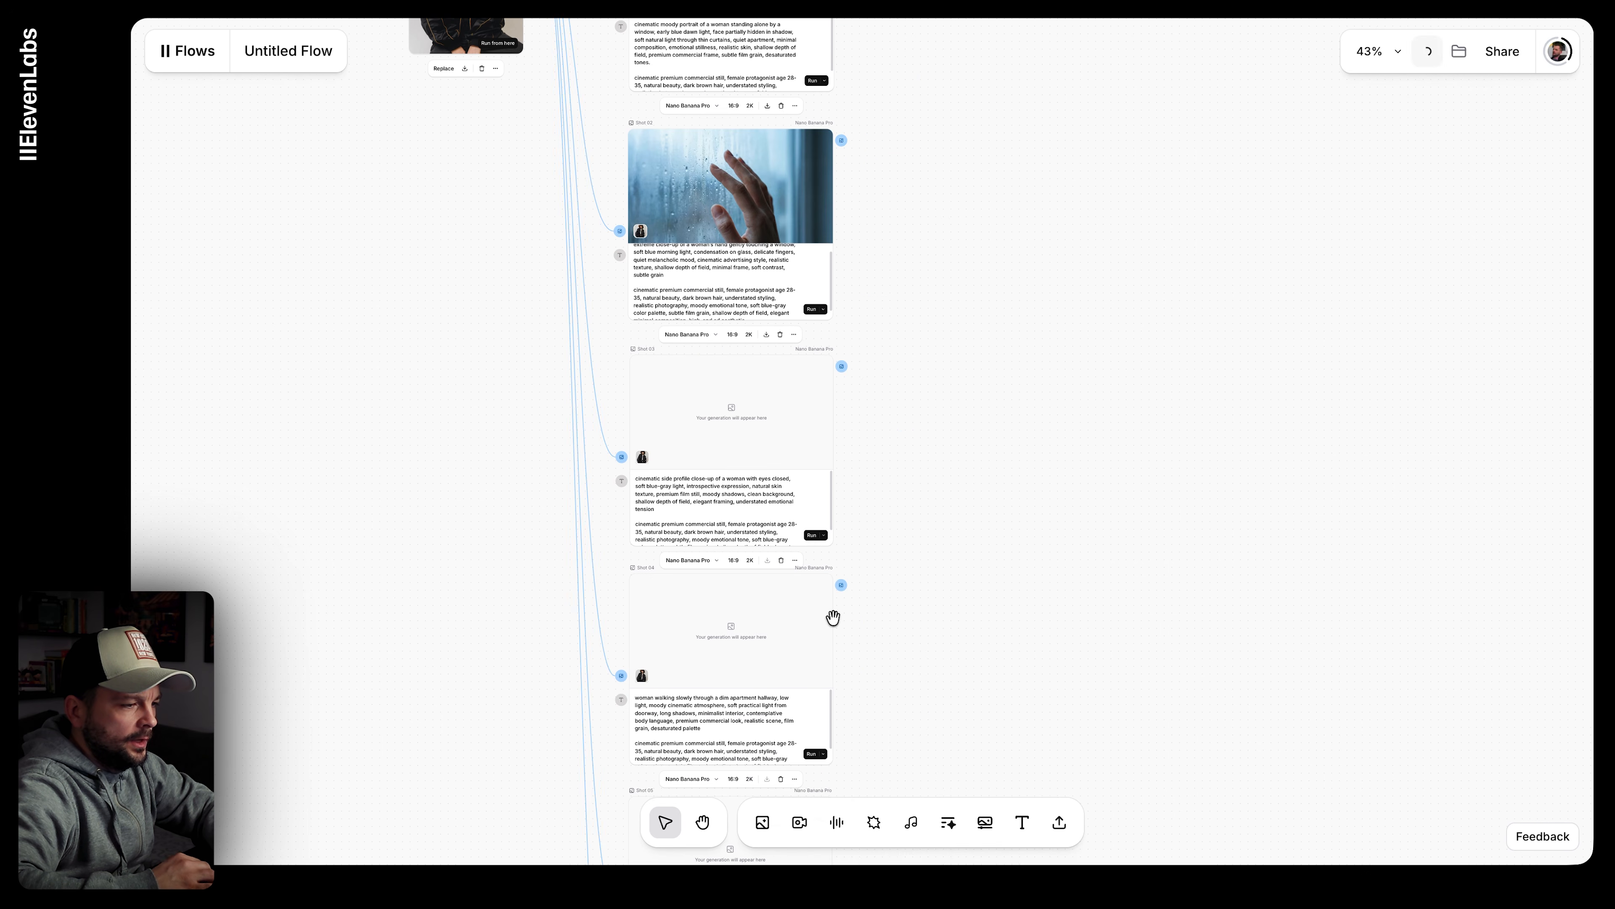
# Step: Run image generation on the Shot 03, Shot 04 and Shot 05 nodes and on the last node in the column
pyautogui.click(812, 536)
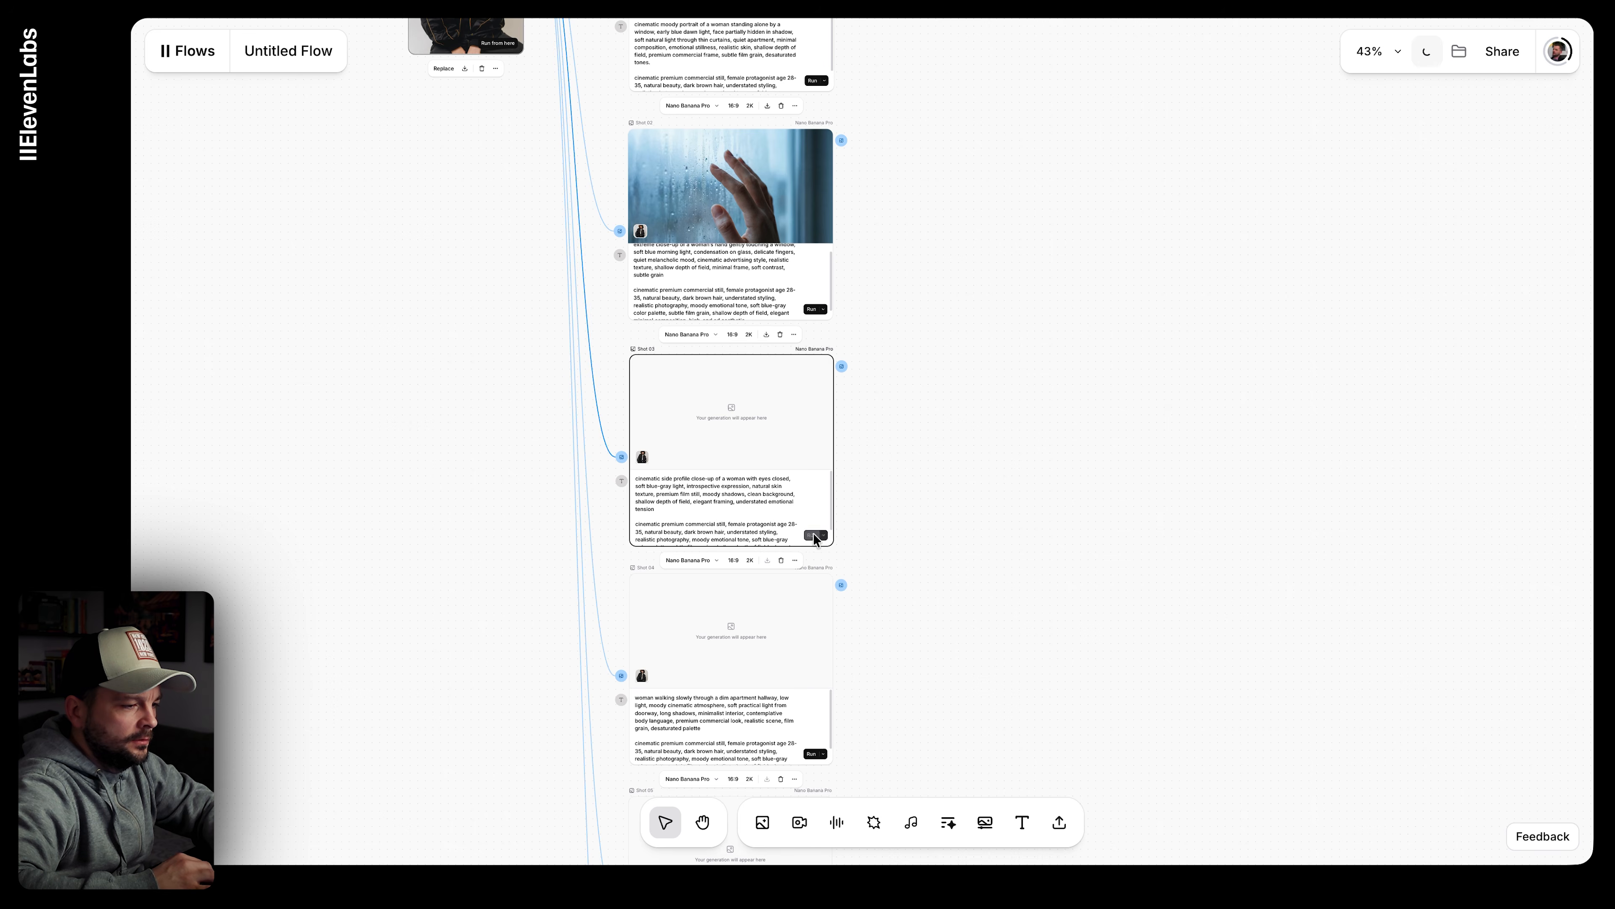
pyautogui.scroll(-5, 851, 643)
pyautogui.click(787, 583)
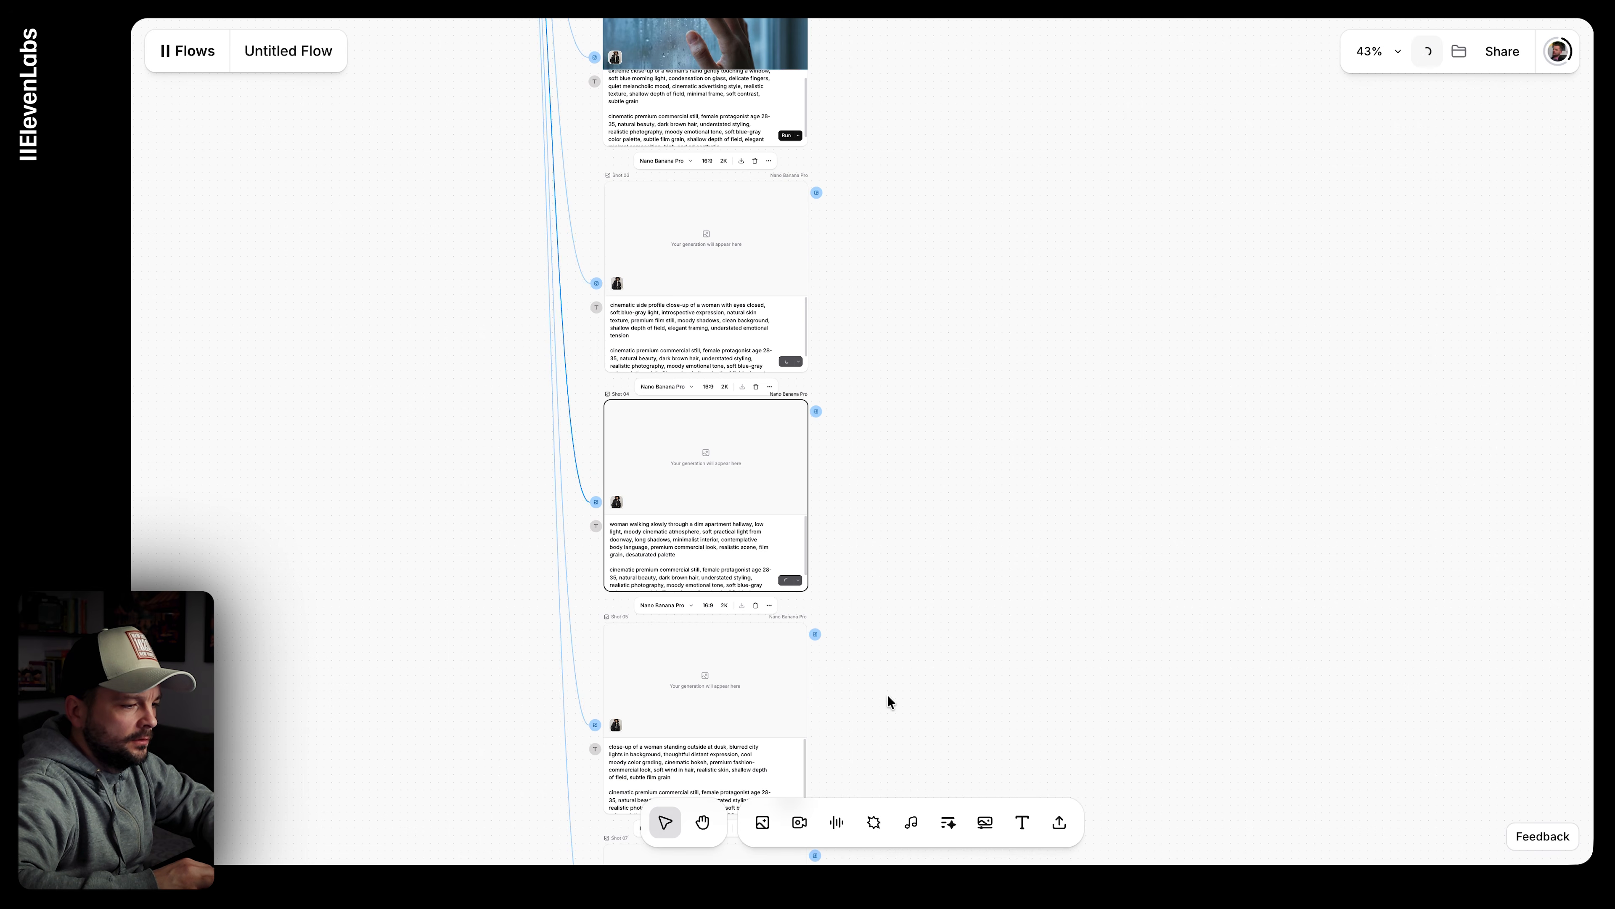
pyautogui.scroll(-5, 888, 694)
pyautogui.click(761, 643)
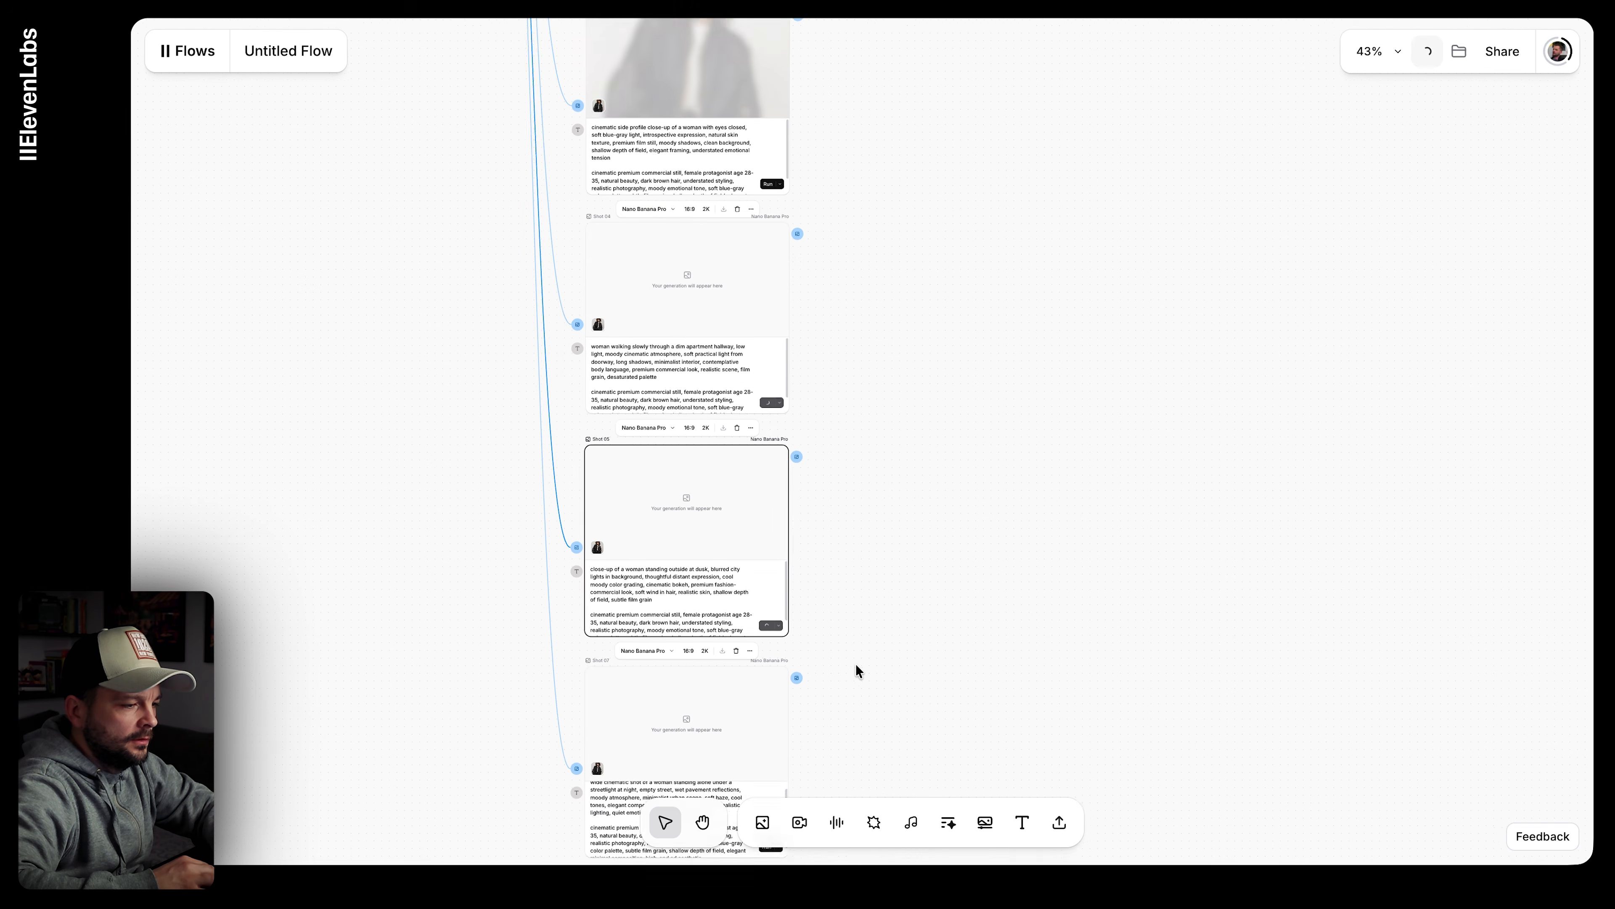
pyautogui.scroll(-5, 855, 664)
pyautogui.click(795, 566)
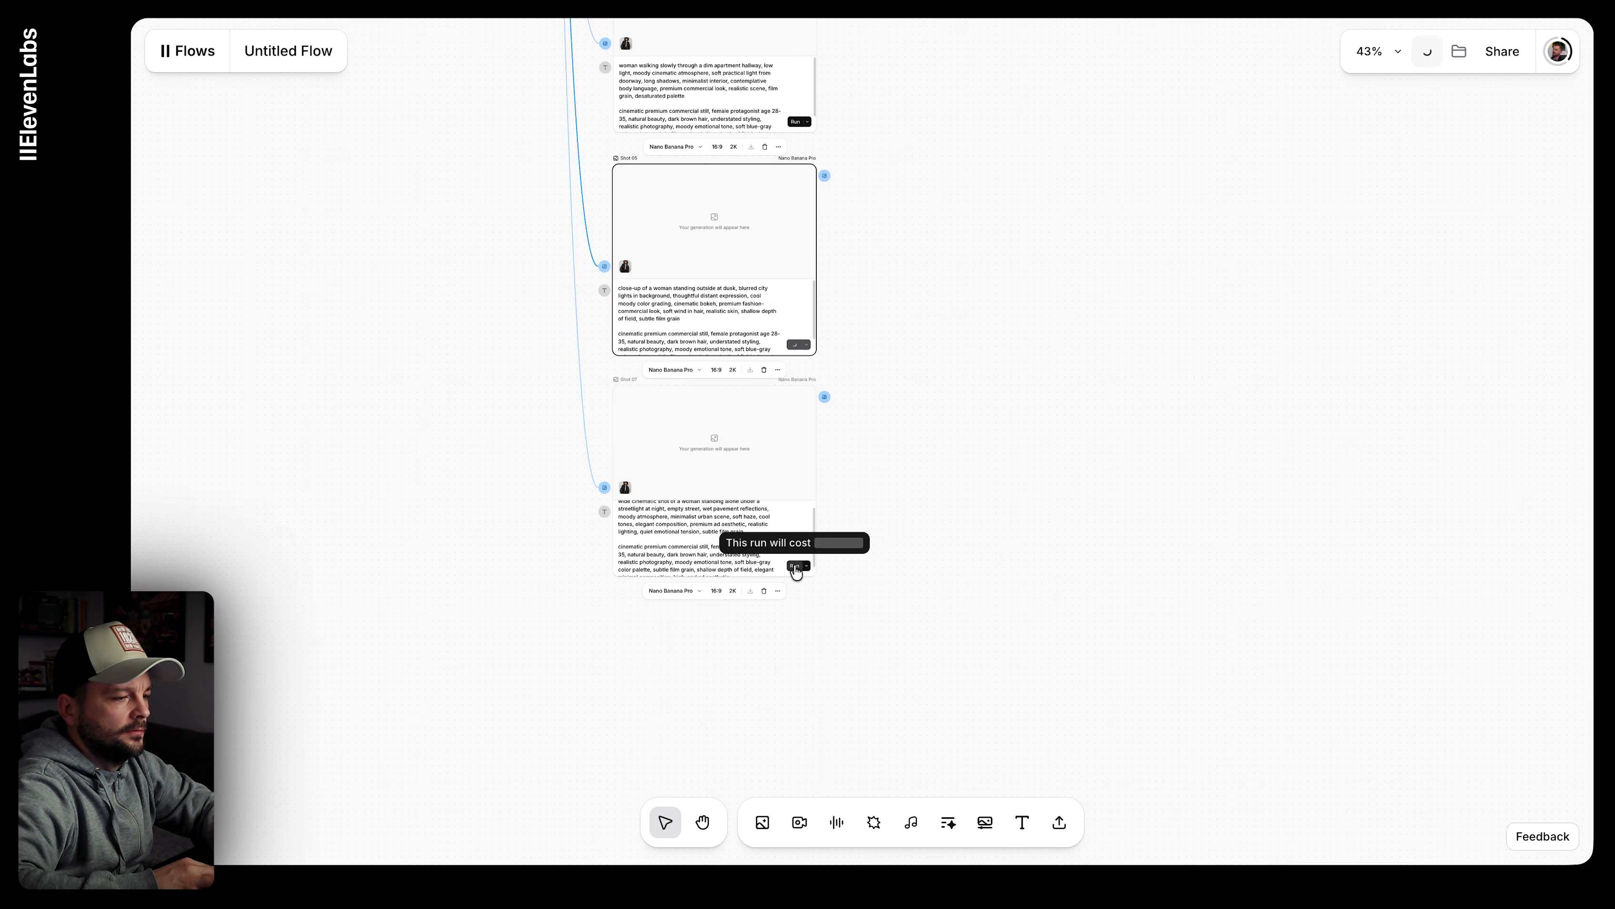
# Step: Add a Video generation node well to the right of Shot 01, fed by the Shot 01 image
pyautogui.scroll(15, 848, 395)
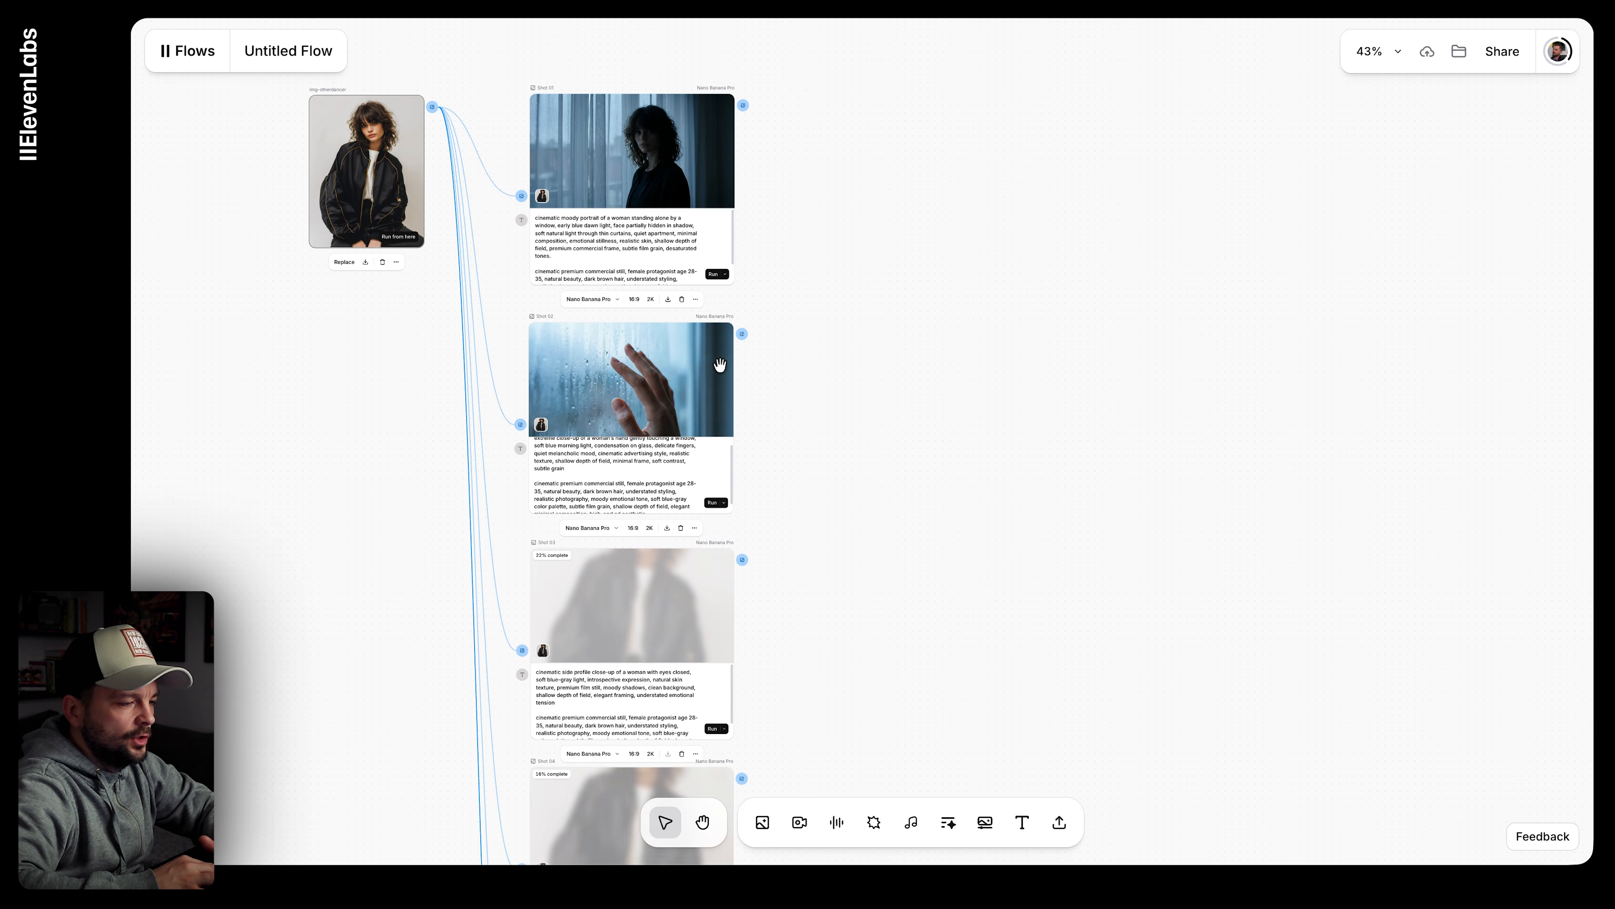
pyautogui.keyDown('ctrl'); pyautogui.scroll(5, 714, 357); pyautogui.keyUp('ctrl')
pyautogui.scroll(5, 714, 356)
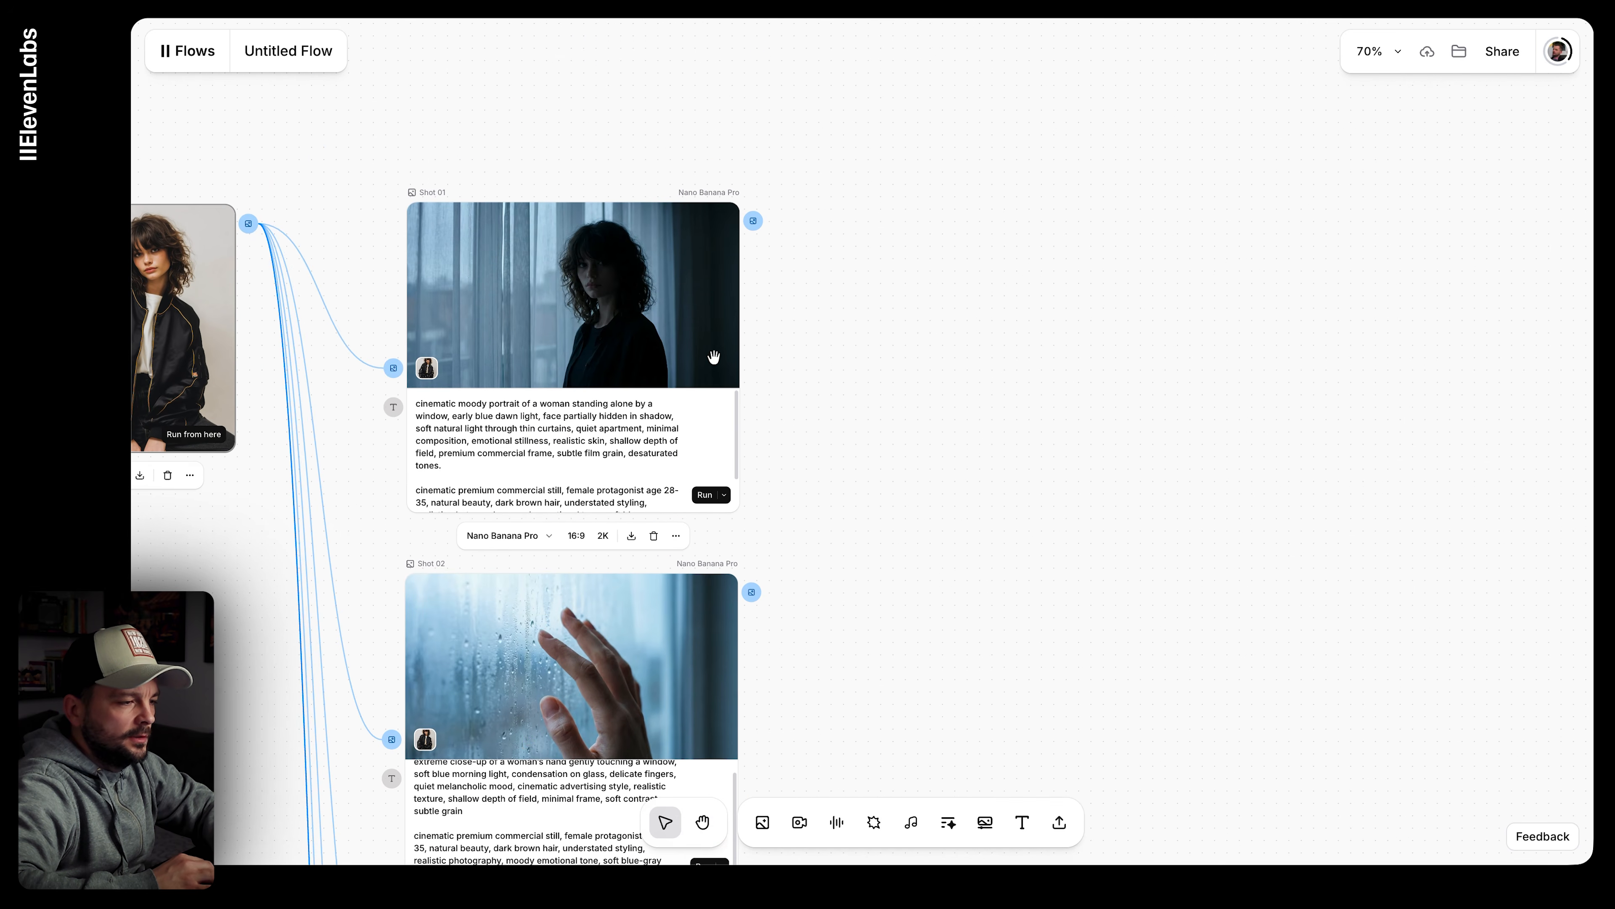
pyautogui.scroll(2, 957, 377)
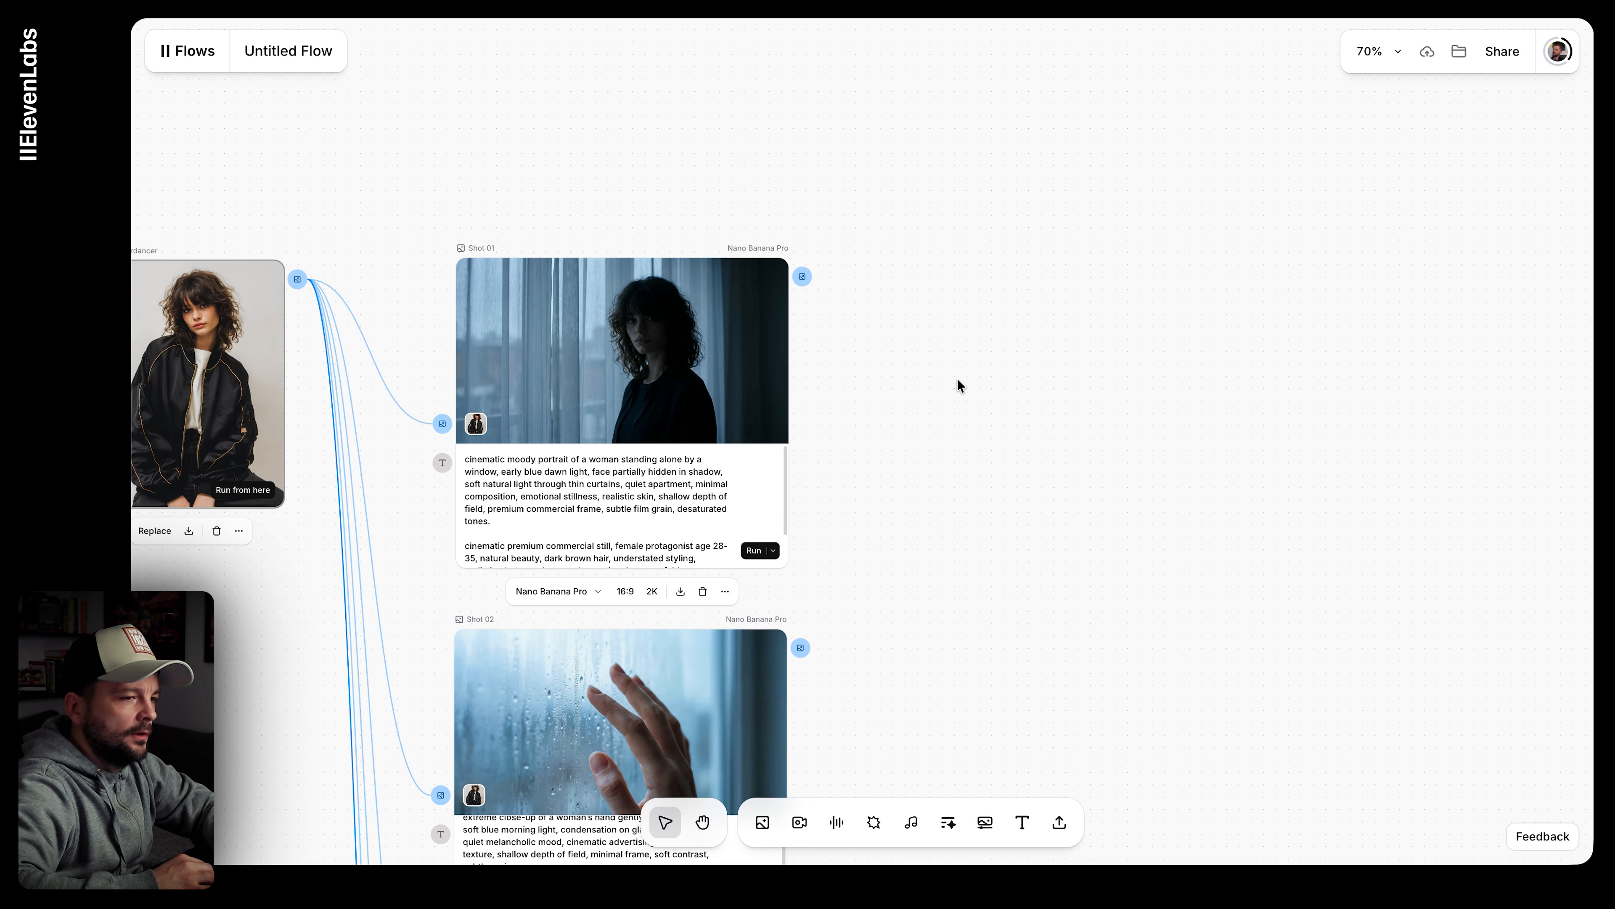
pyautogui.hscroll(1, 957, 379)
pyautogui.hscroll(3, 957, 377)
pyautogui.scroll(-2, 957, 377)
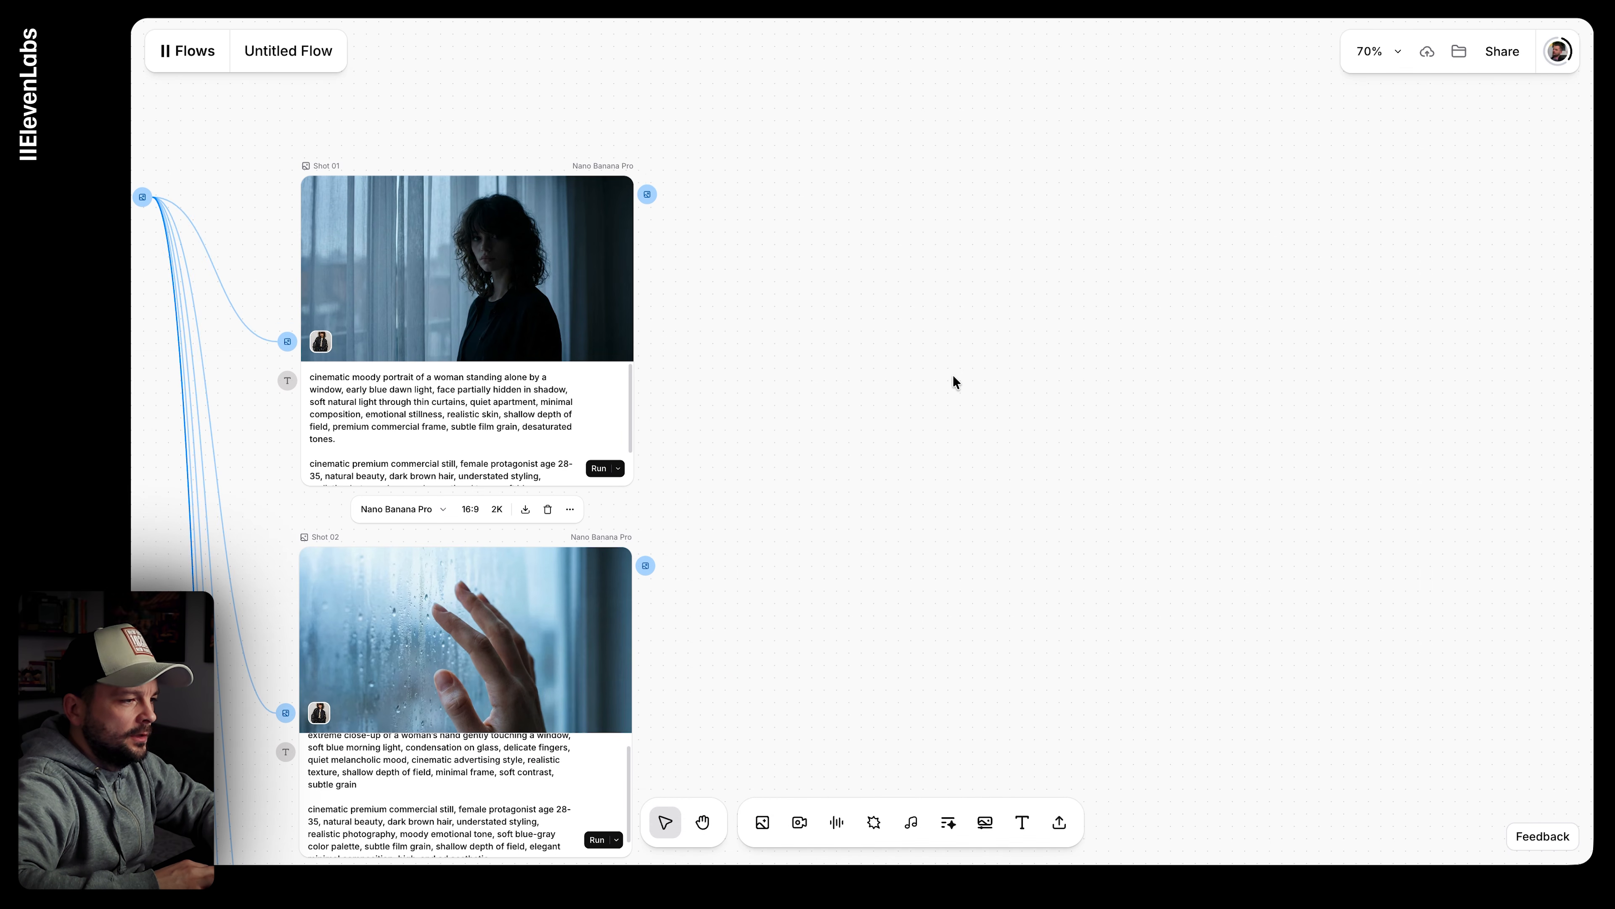
pyautogui.moveTo(647, 194); pyautogui.dragTo(787, 180)
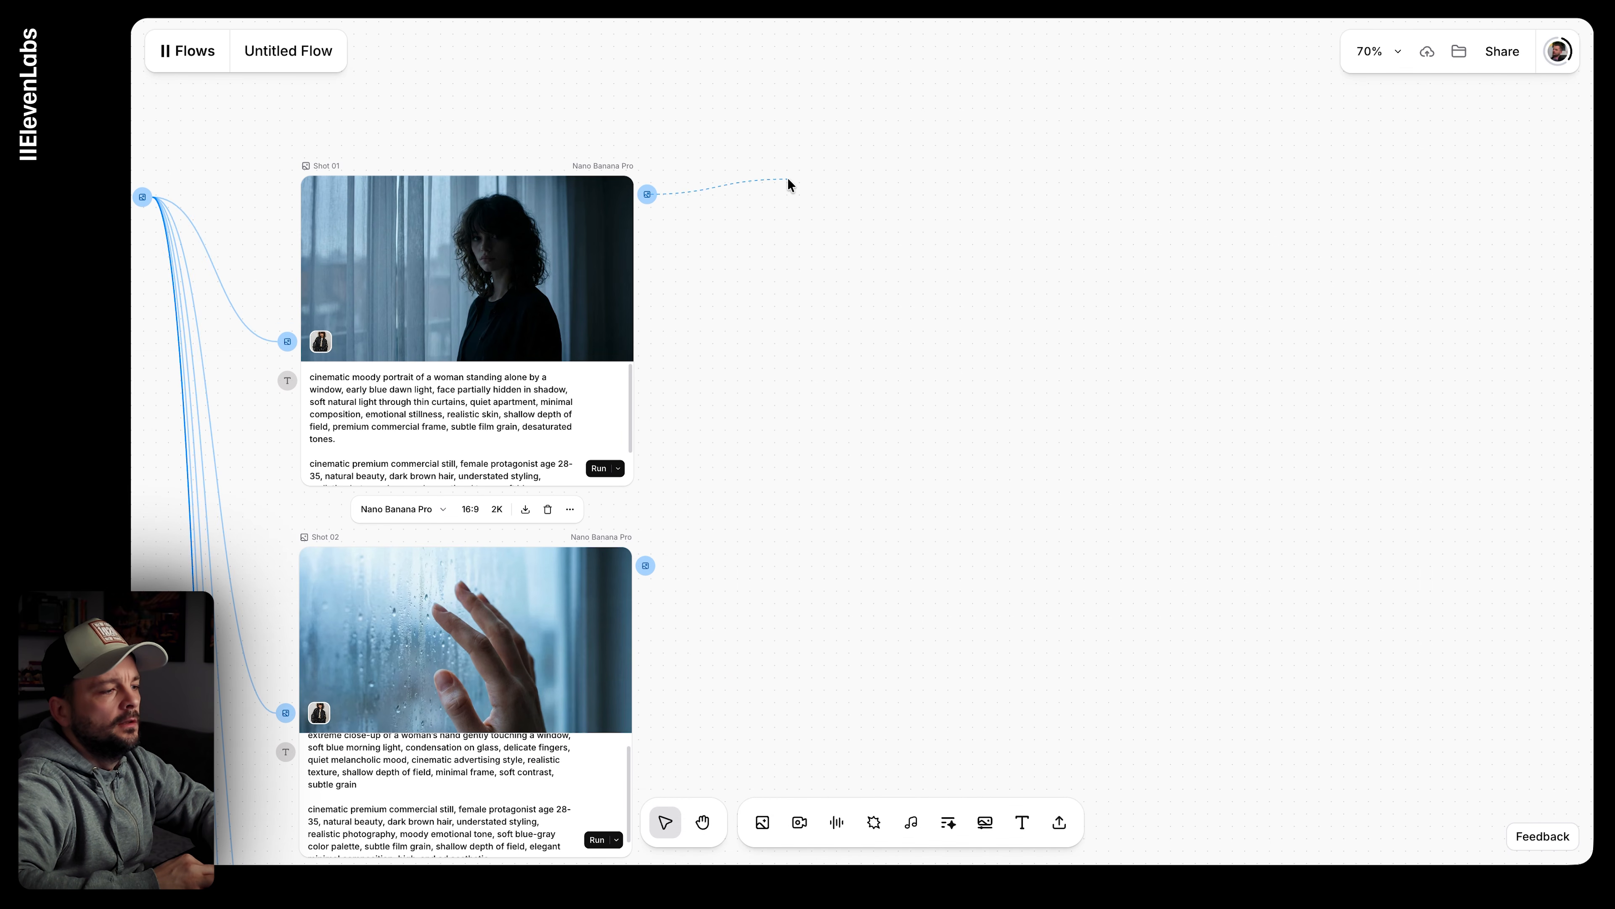
pyautogui.moveTo(982, 176); pyautogui.dragTo(1113, 193)
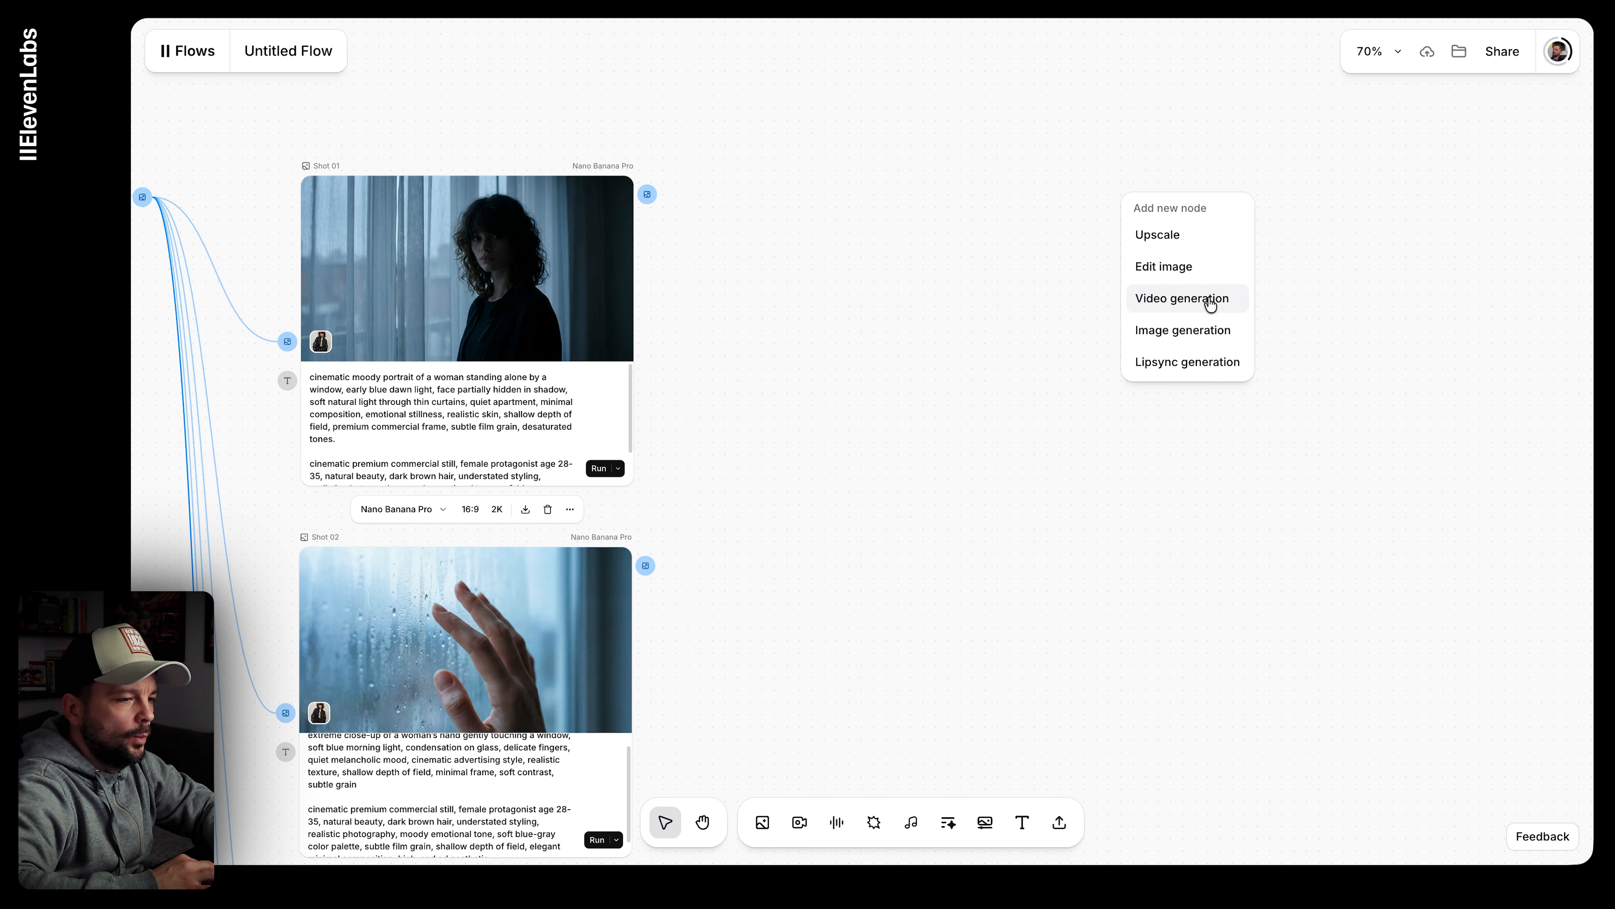
pyautogui.click(1182, 298)
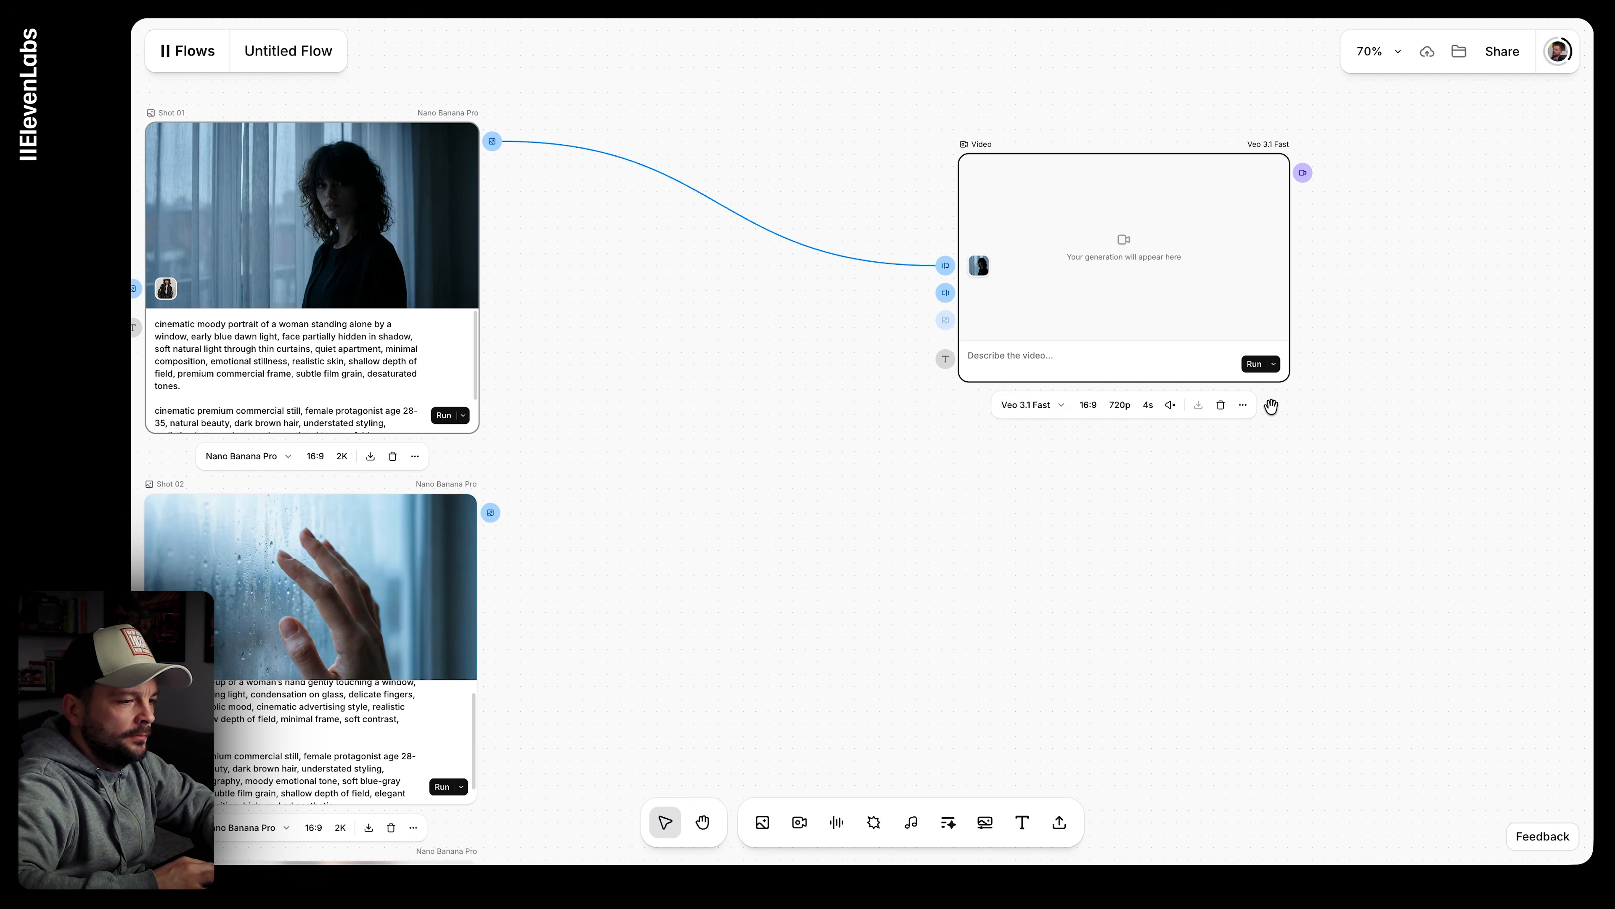
# Step: Search the video models for "kling" and set the new video node's model to Kling 3.0
pyautogui.click(1043, 405)
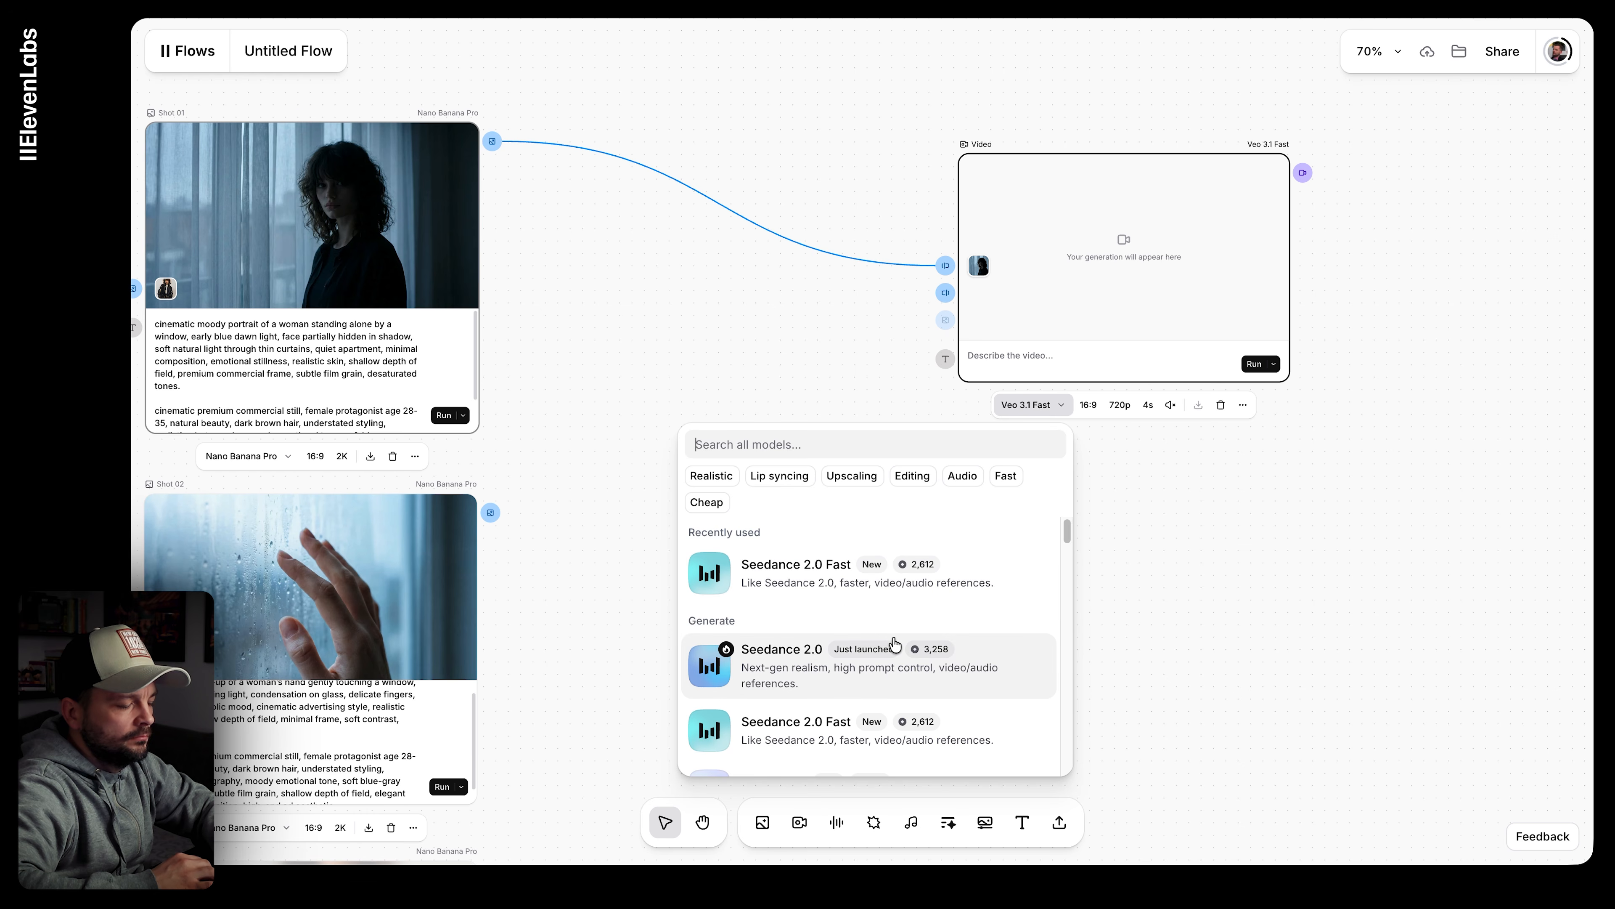
pyautogui.scroll(-3, 894, 644)
pyautogui.scroll(2, 894, 643)
pyautogui.scroll(2, 894, 644)
pyautogui.write('kling')
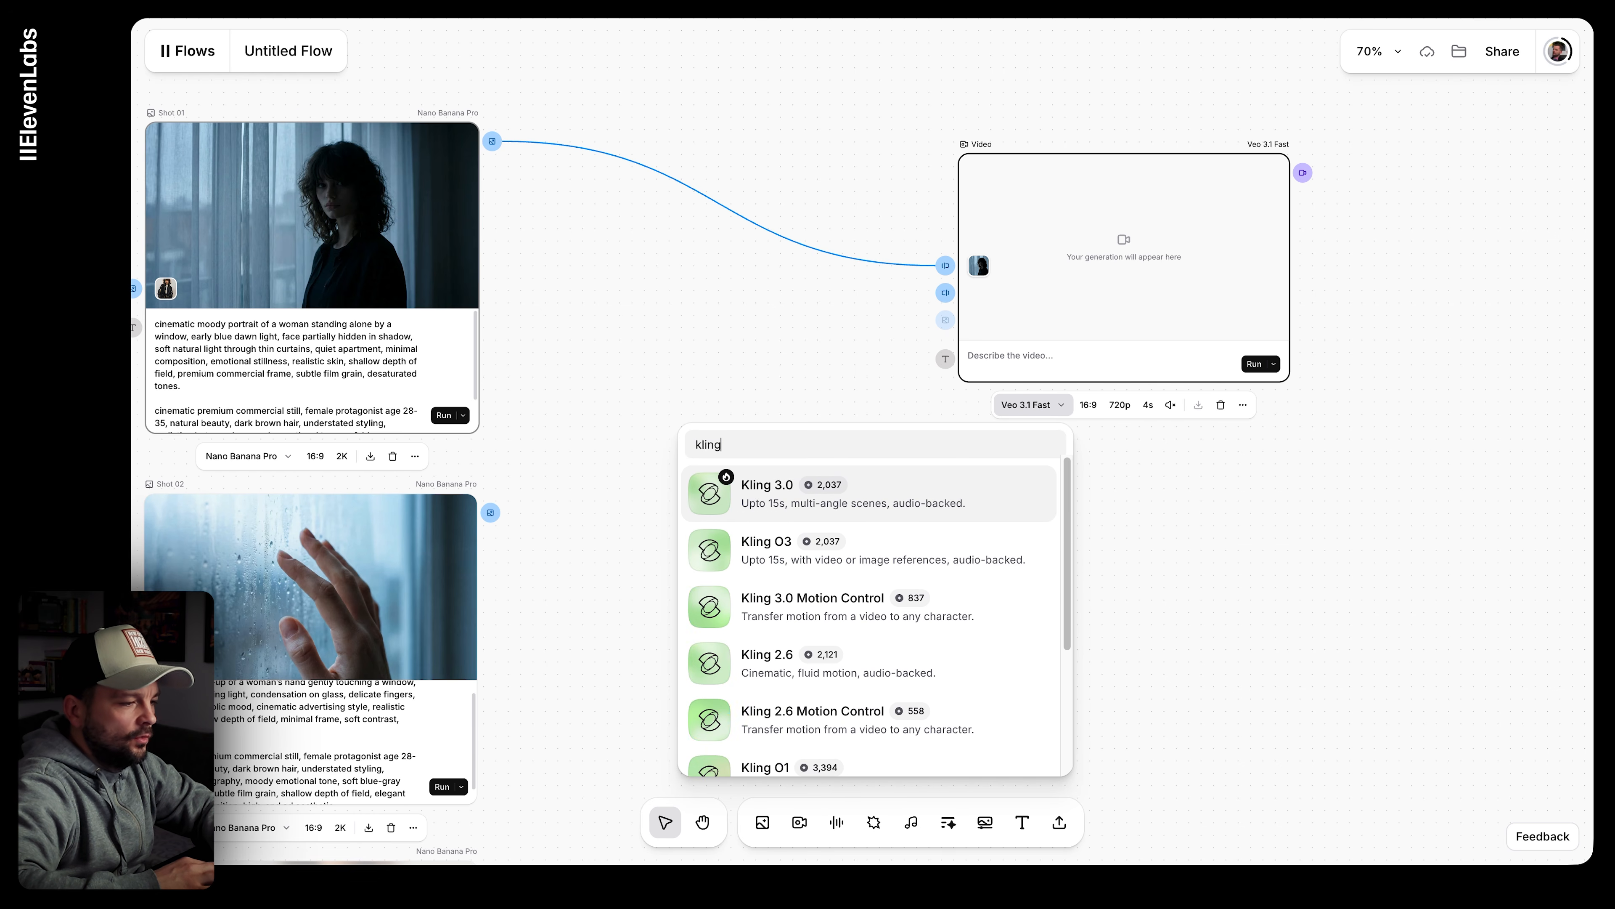
pyautogui.click(773, 494)
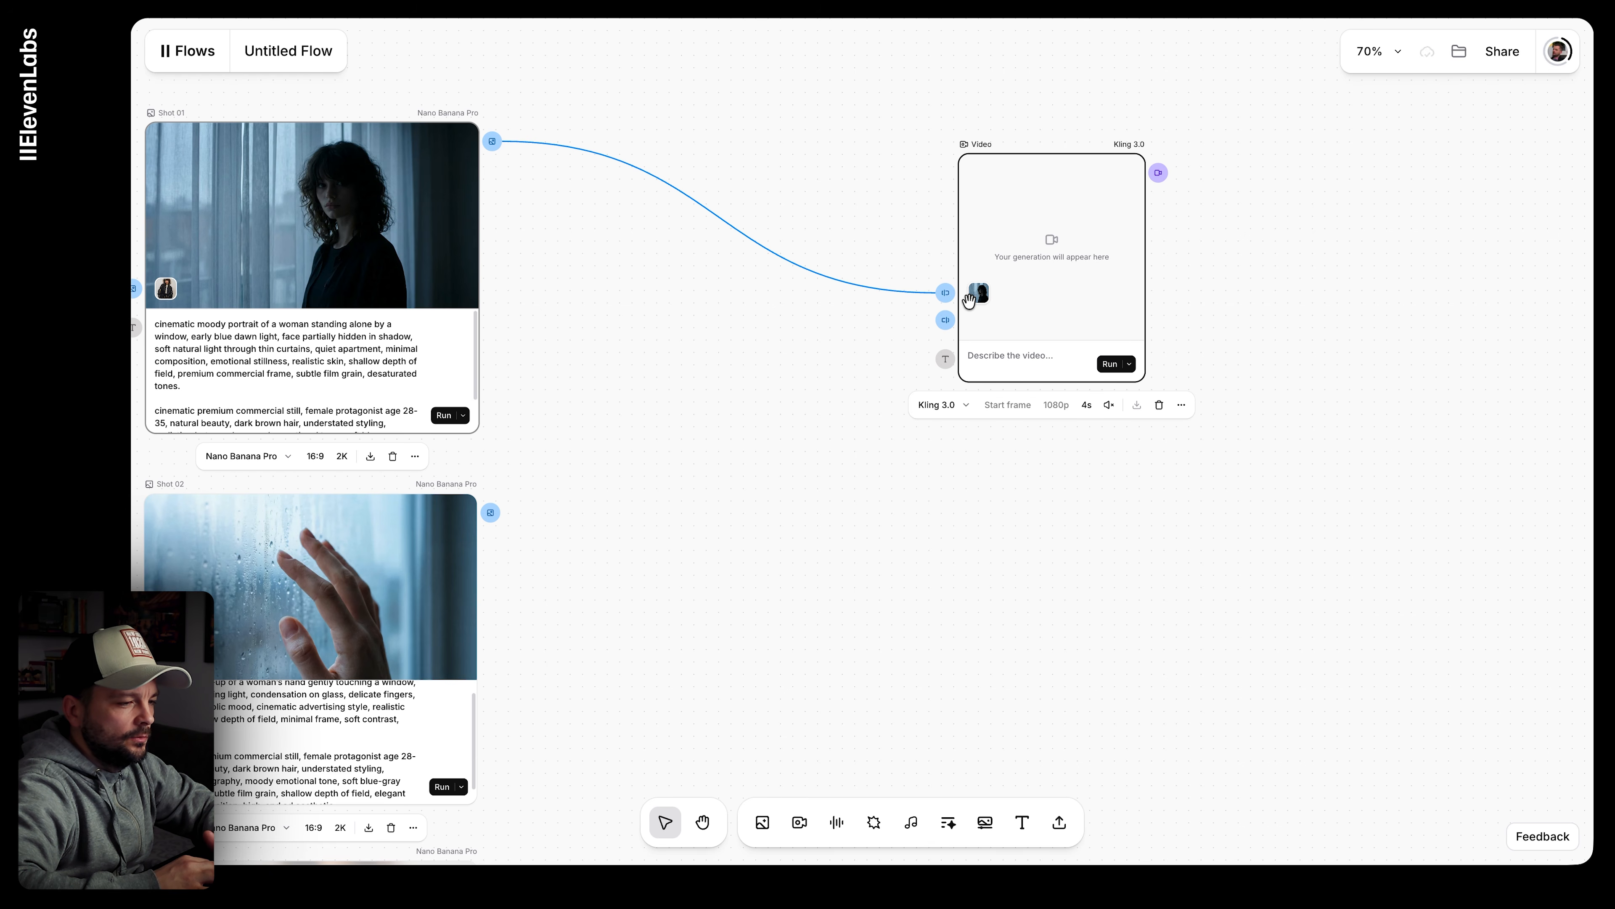
# Step: Fill the video node's prompt with ChatGPT's Shot 1 video prompt, starting from "standing still by a window"
pyautogui.scroll(5, 1052, 328)
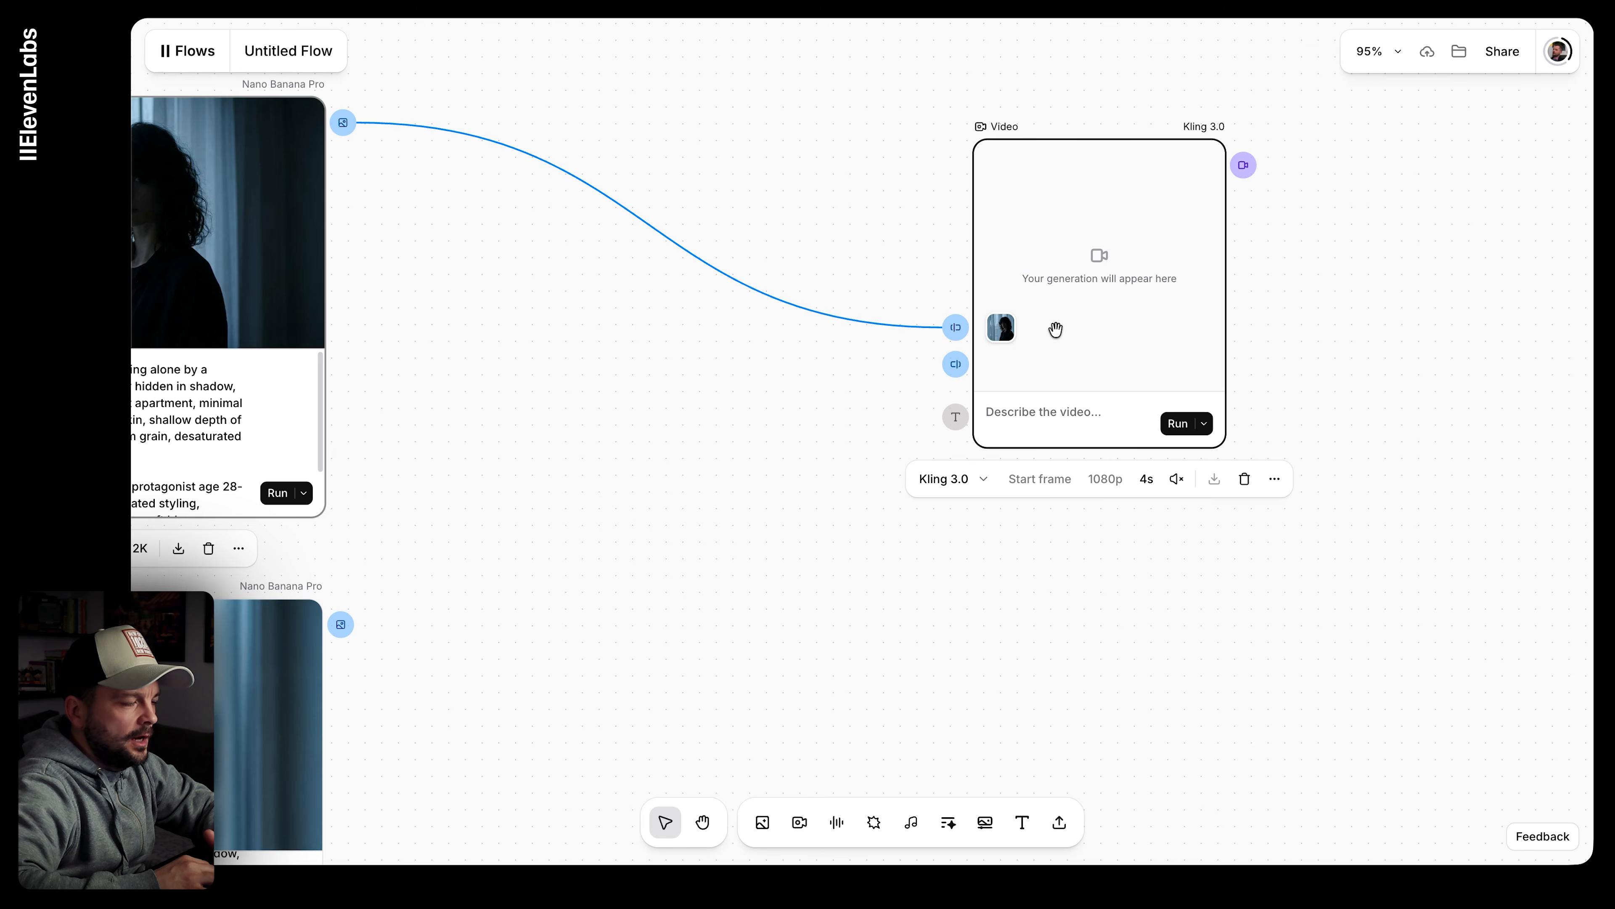
pyautogui.hscroll(-2, 271, 319)
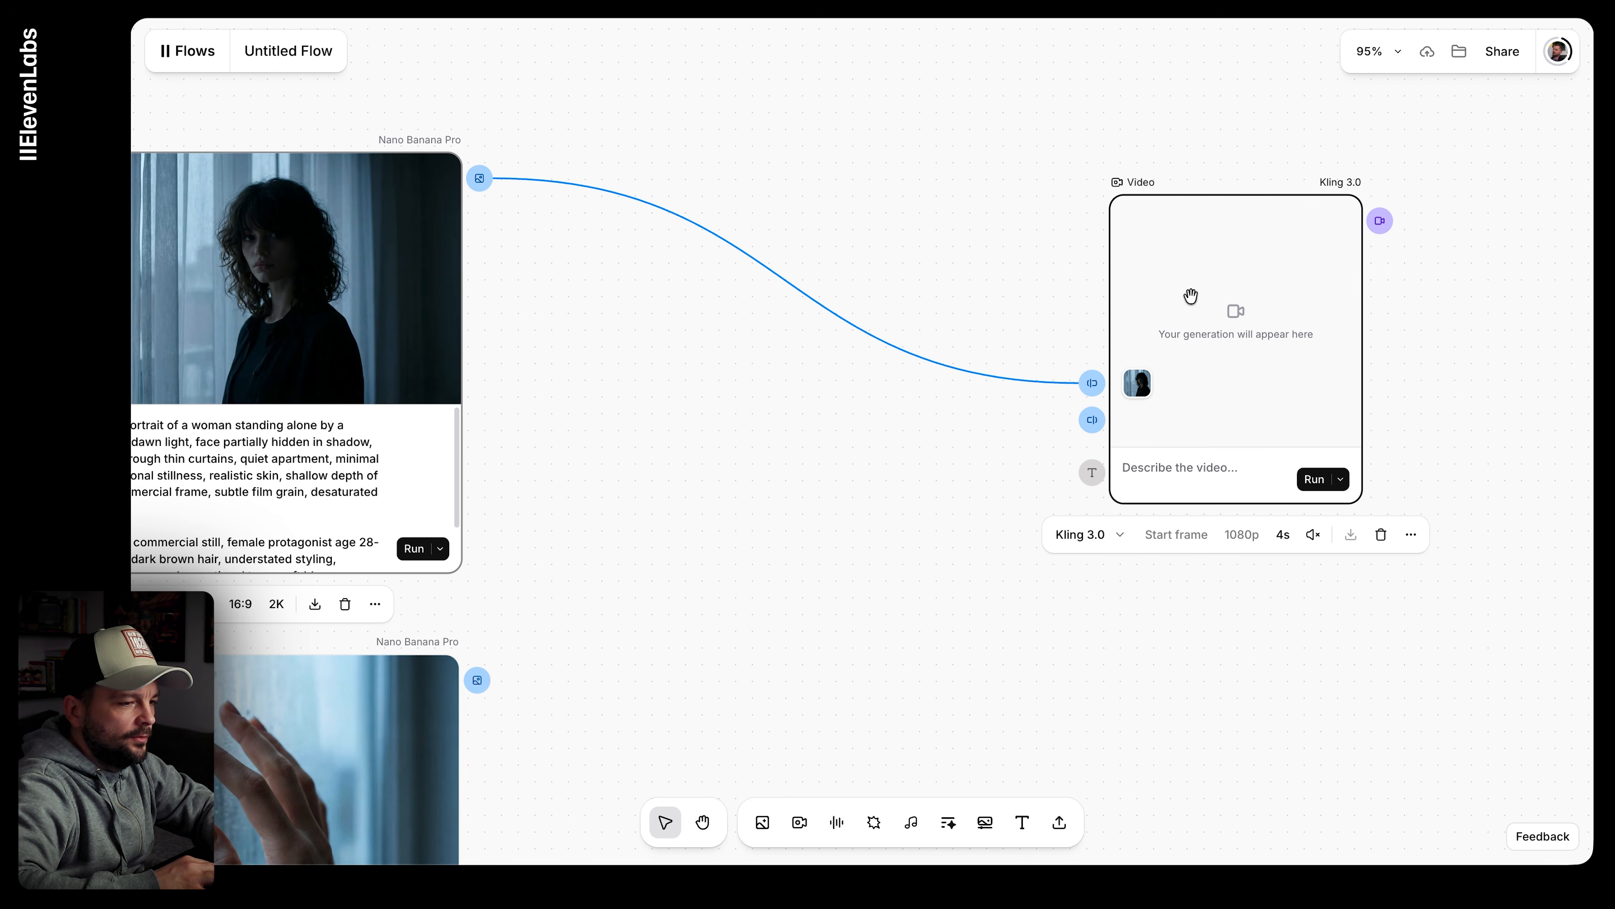
pyautogui.scroll(-4, 1075, 511)
pyautogui.scroll(5, 1136, 413)
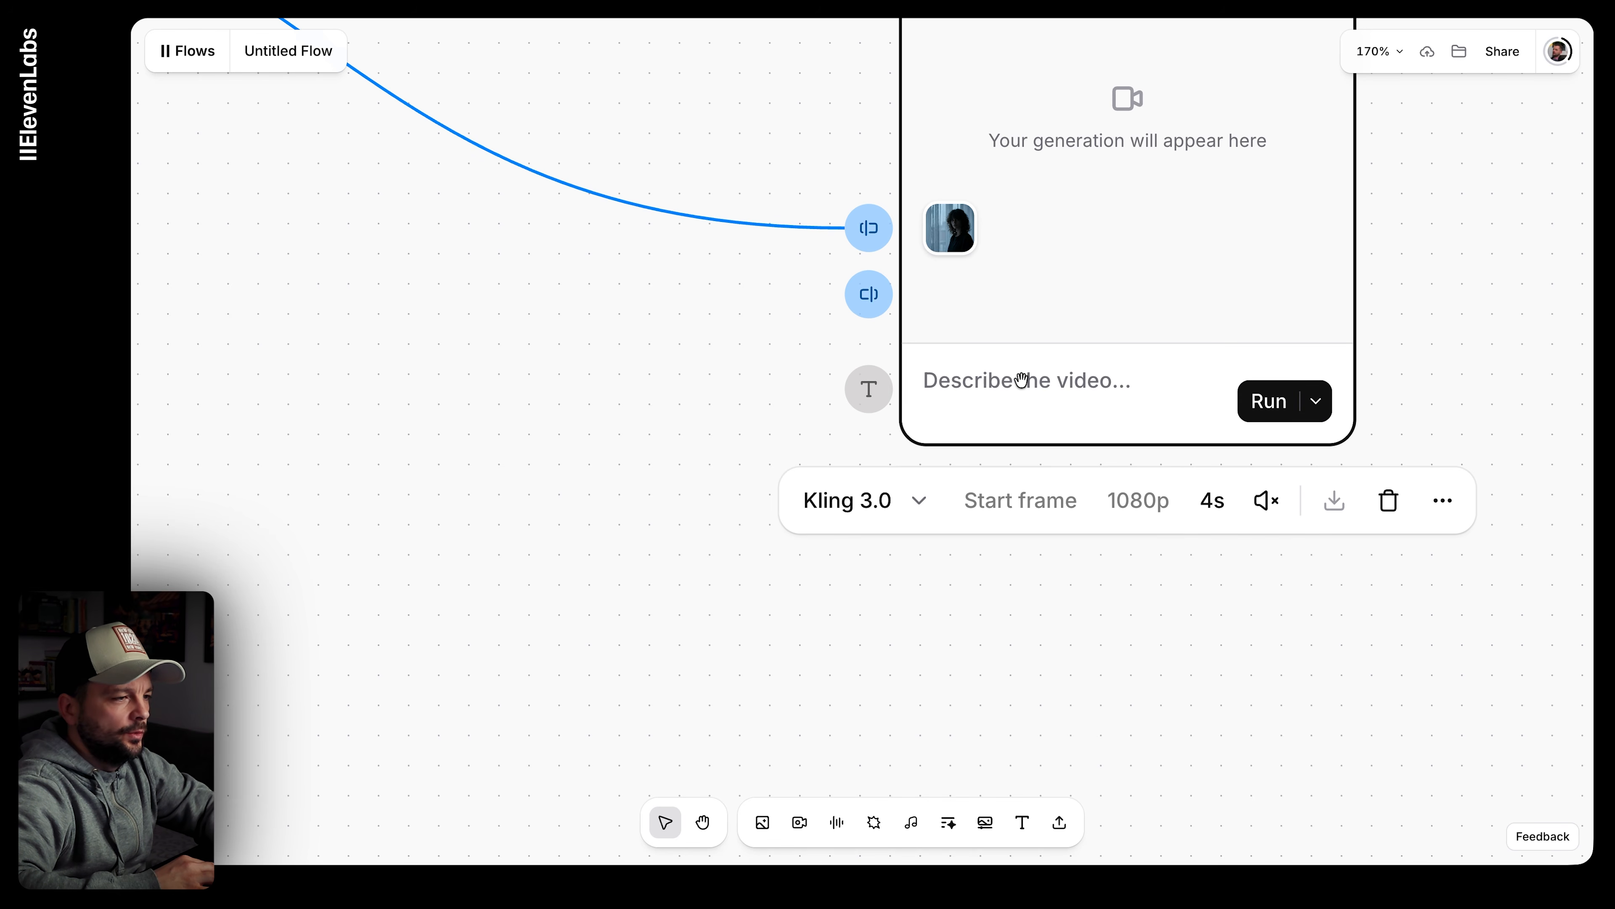
pyautogui.hscroll(5, 926, 319)
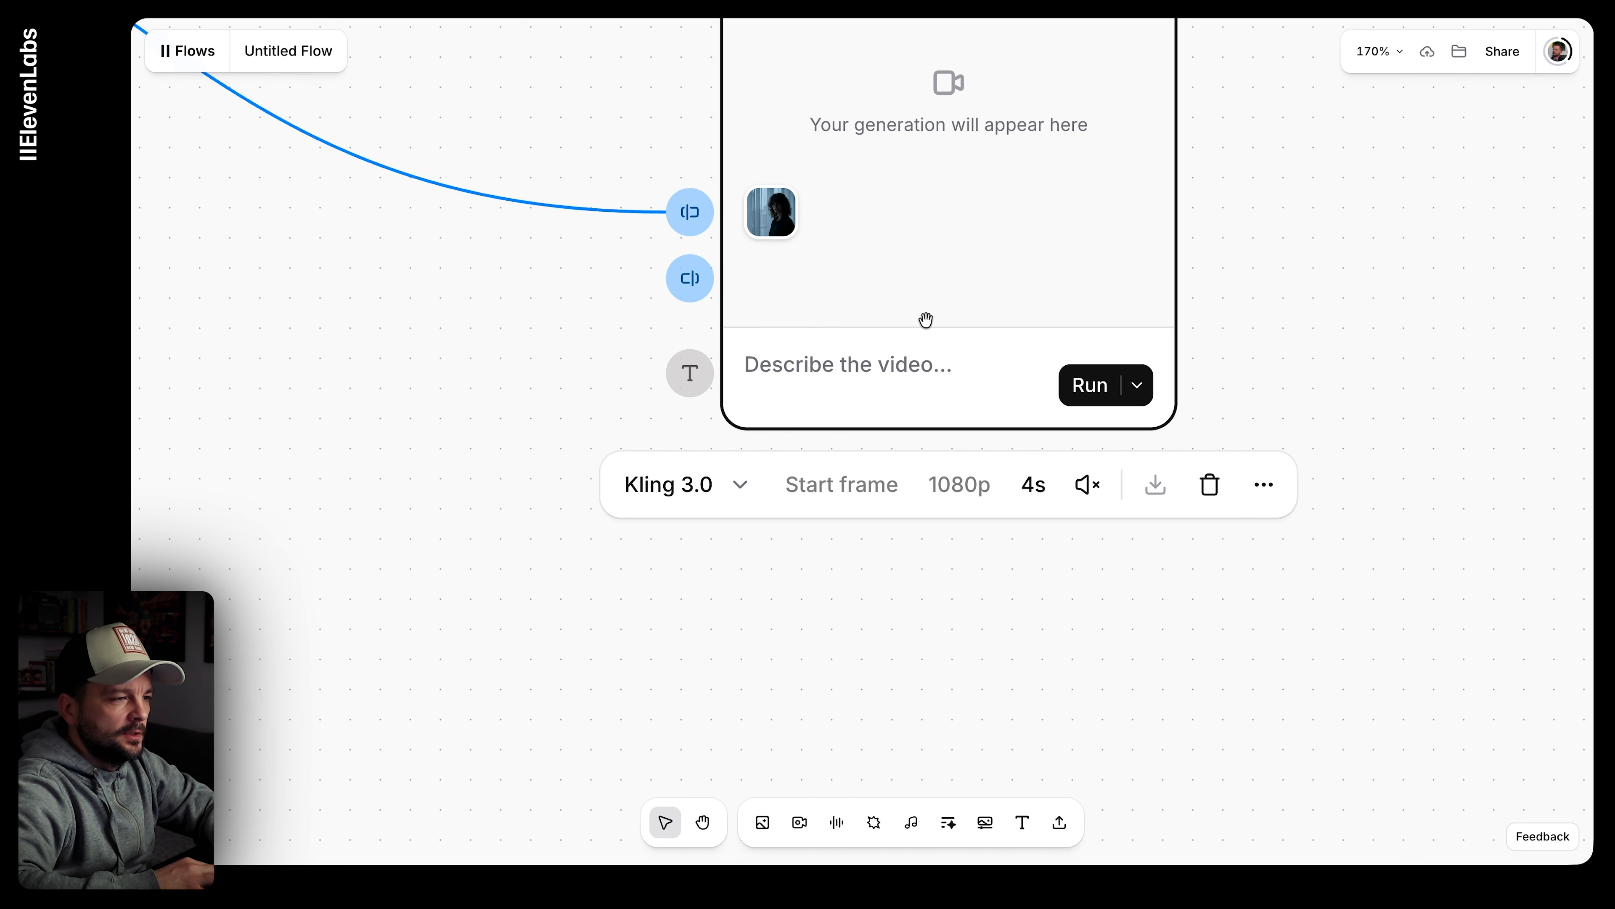
pyautogui.hotkey('ctrl', 'Tab')
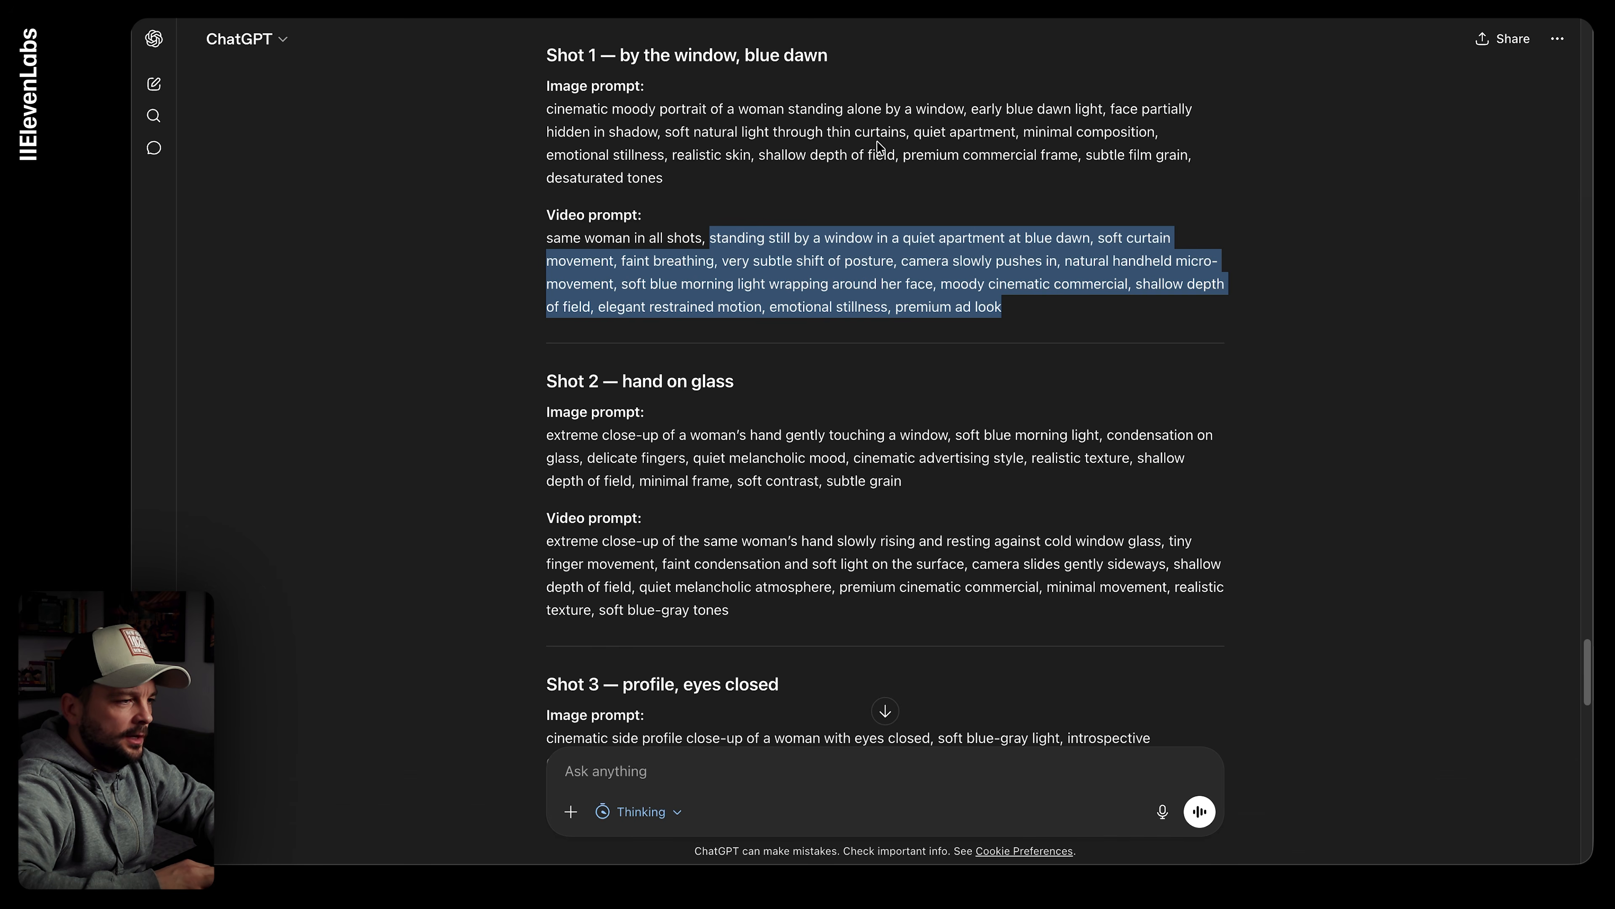
pyautogui.click(661, 10)
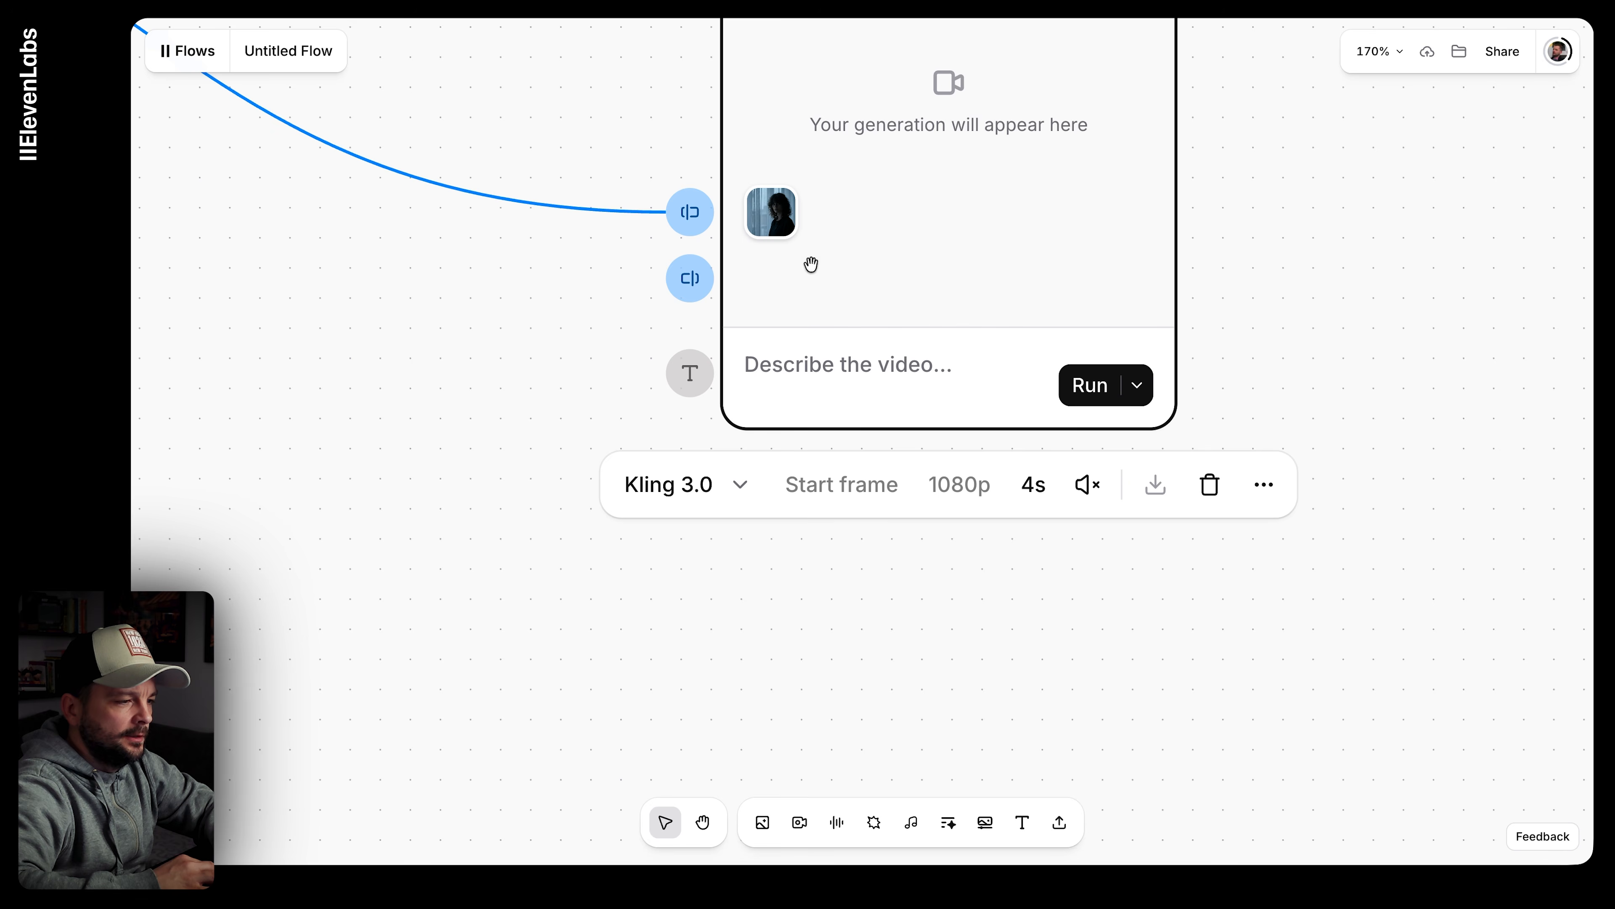
pyautogui.click(775, 365)
pyautogui.hotkey('ctrl', 'v')
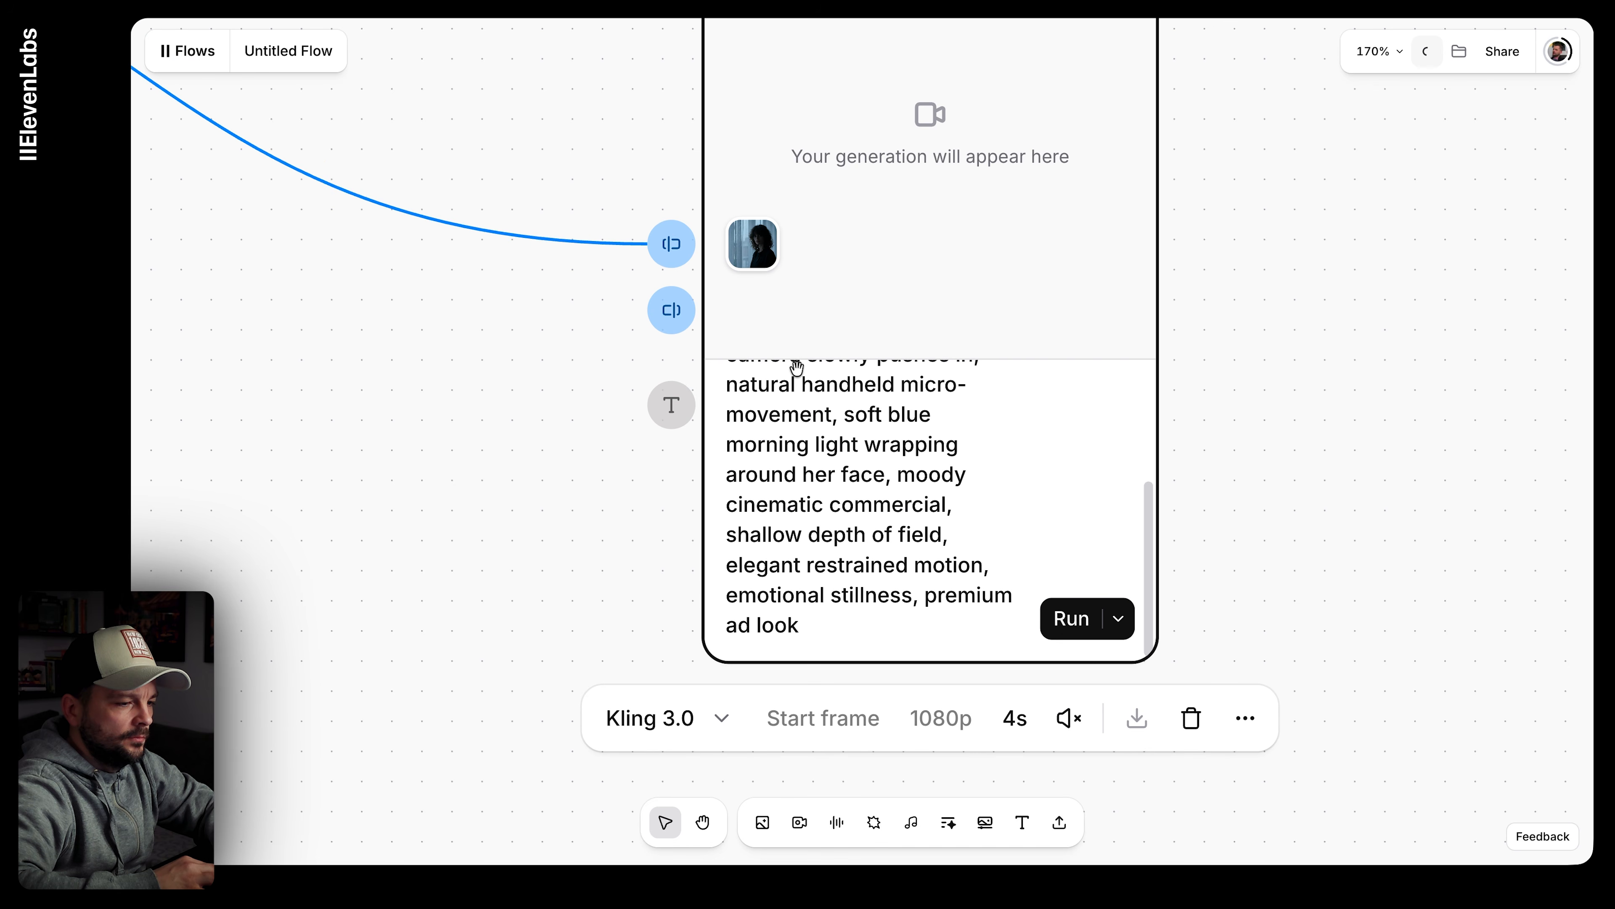
pyautogui.moveTo(1152, 590); pyautogui.dragTo(1149, 428)
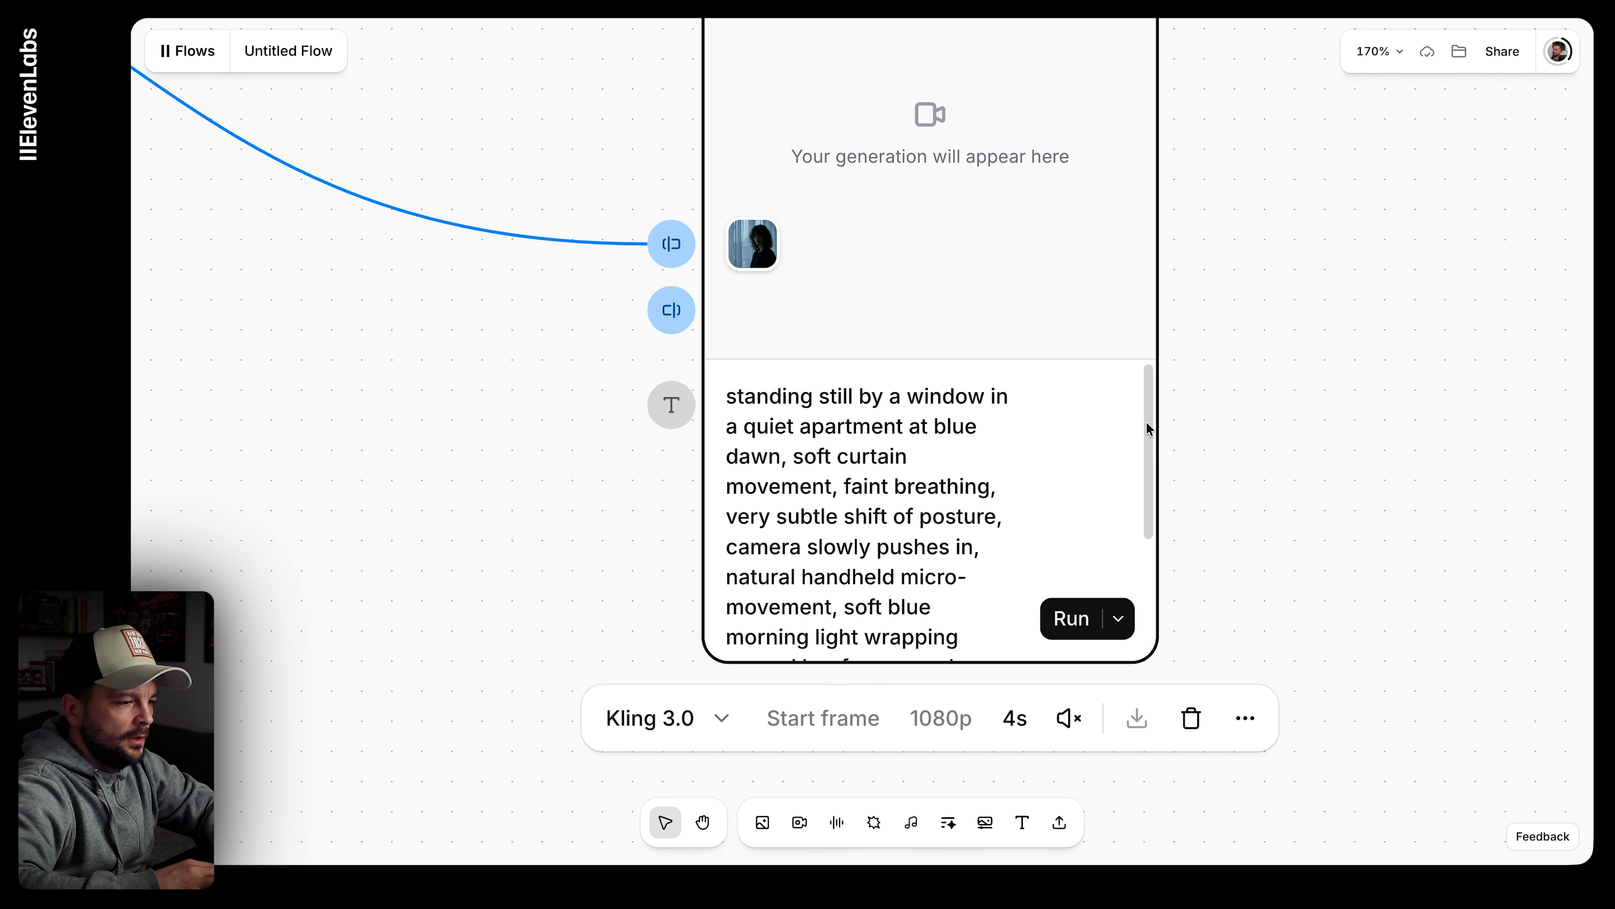
# Step: Insert the word "woman" at the start of the video prompt, before "standing still by a window"
pyautogui.click(731, 395)
pyautogui.write('woam')
pyautogui.press('BackSpace')
pyautogui.press('BackSpace')
pyautogui.write('man')
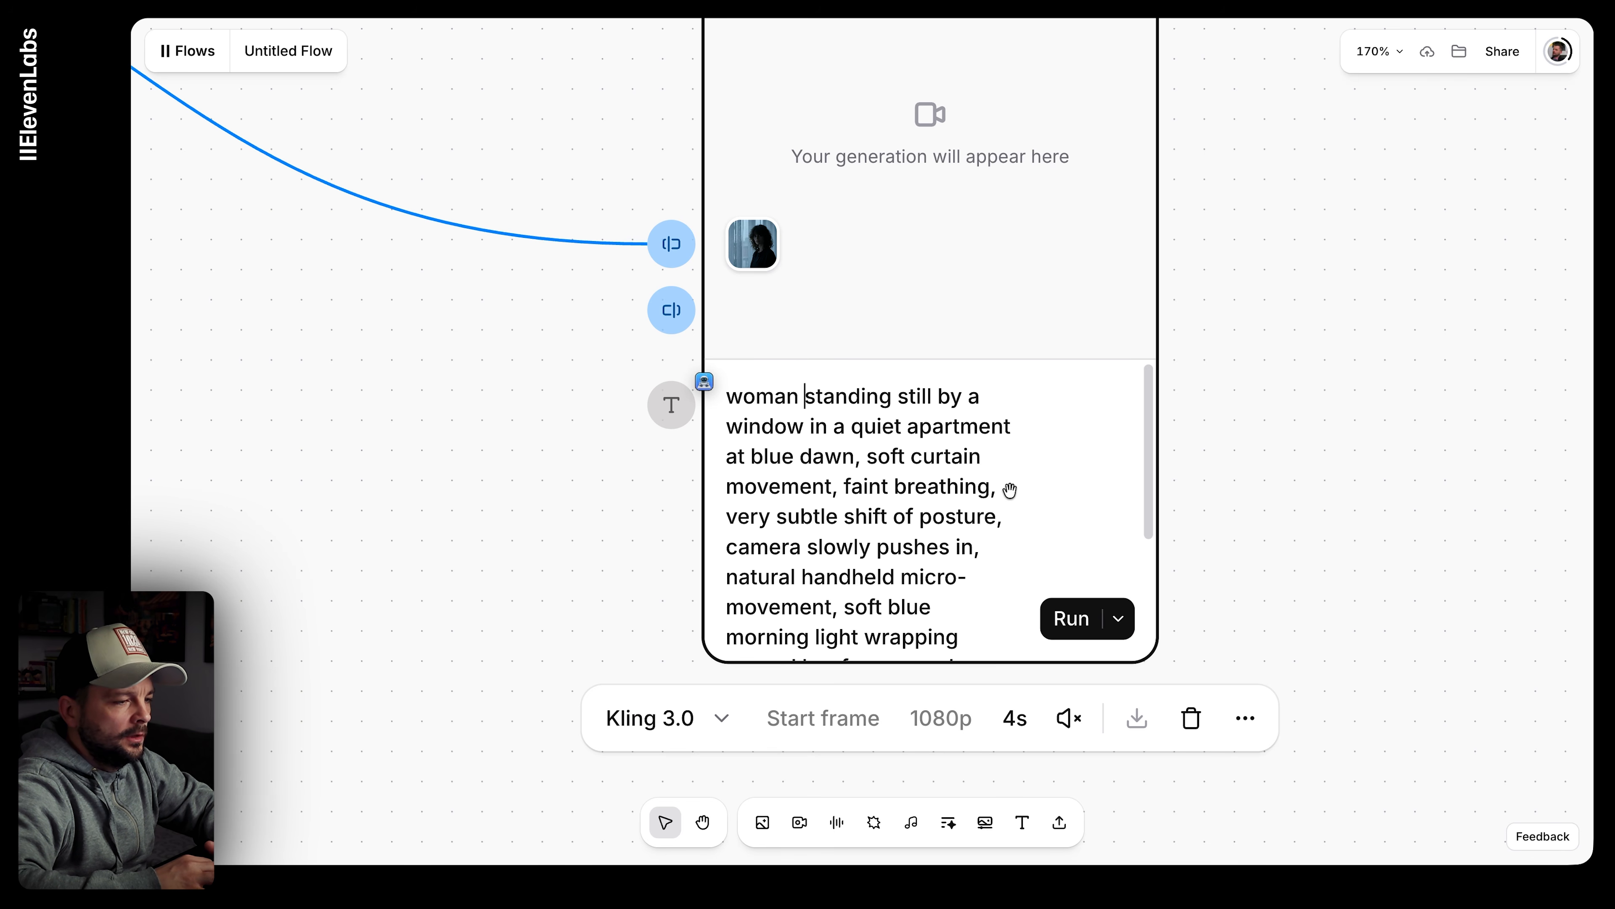
# Step: Choose a 4s duration for the Shot 01 video and run its node
pyautogui.scroll(-5, 1010, 489)
pyautogui.scroll(-3, 1010, 489)
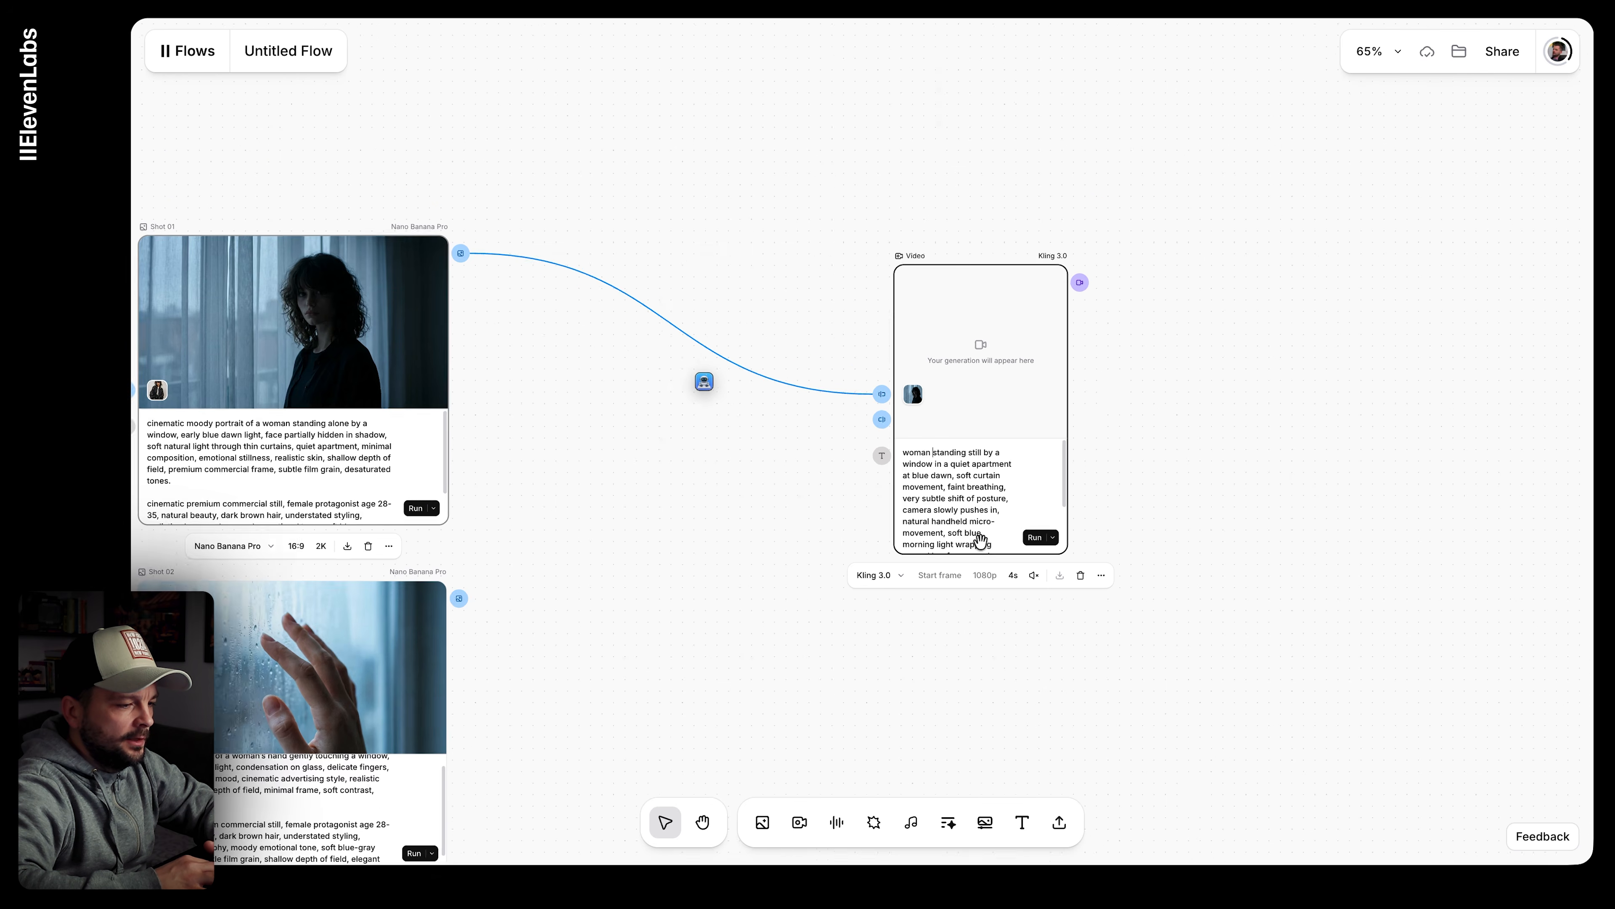
pyautogui.scroll(3, 891, 595)
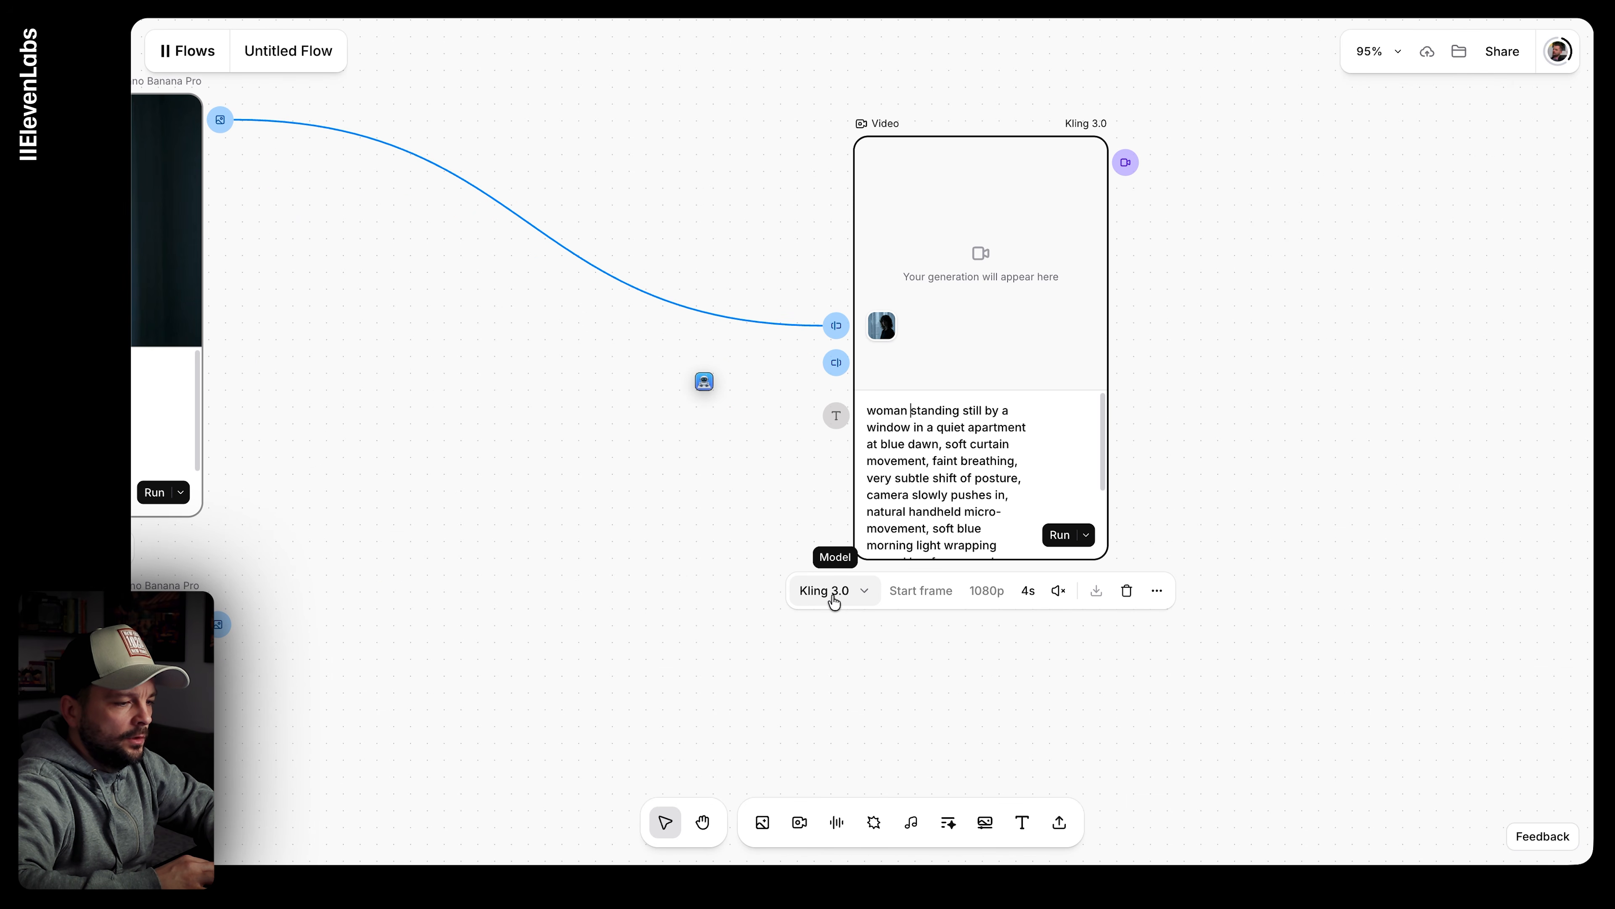
pyautogui.click(1029, 592)
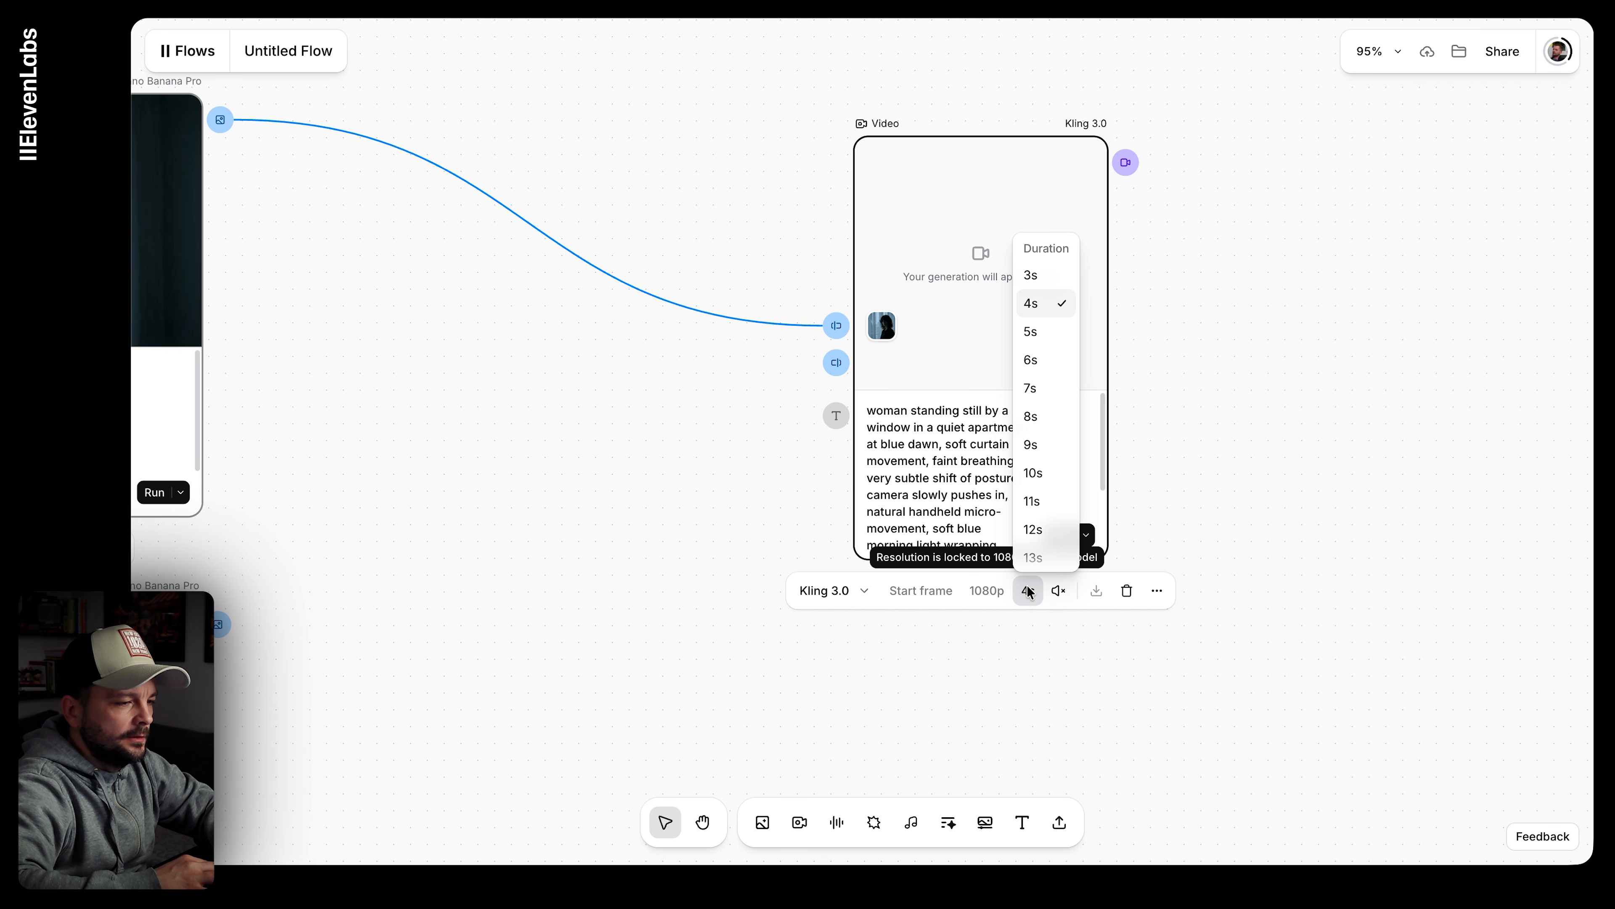
pyautogui.click(1054, 304)
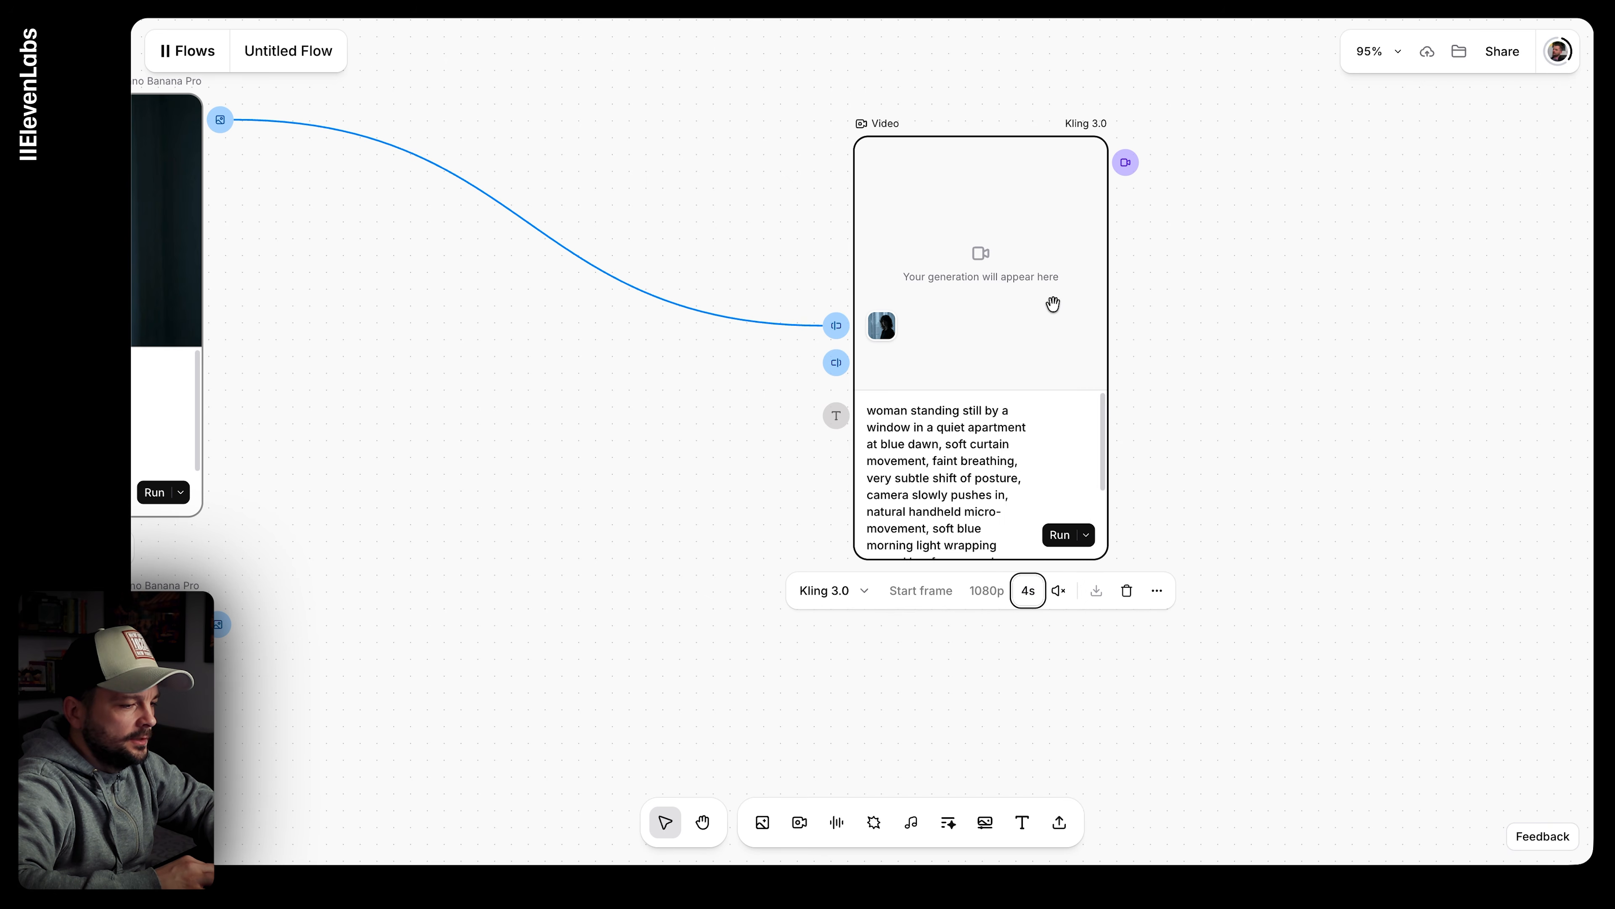
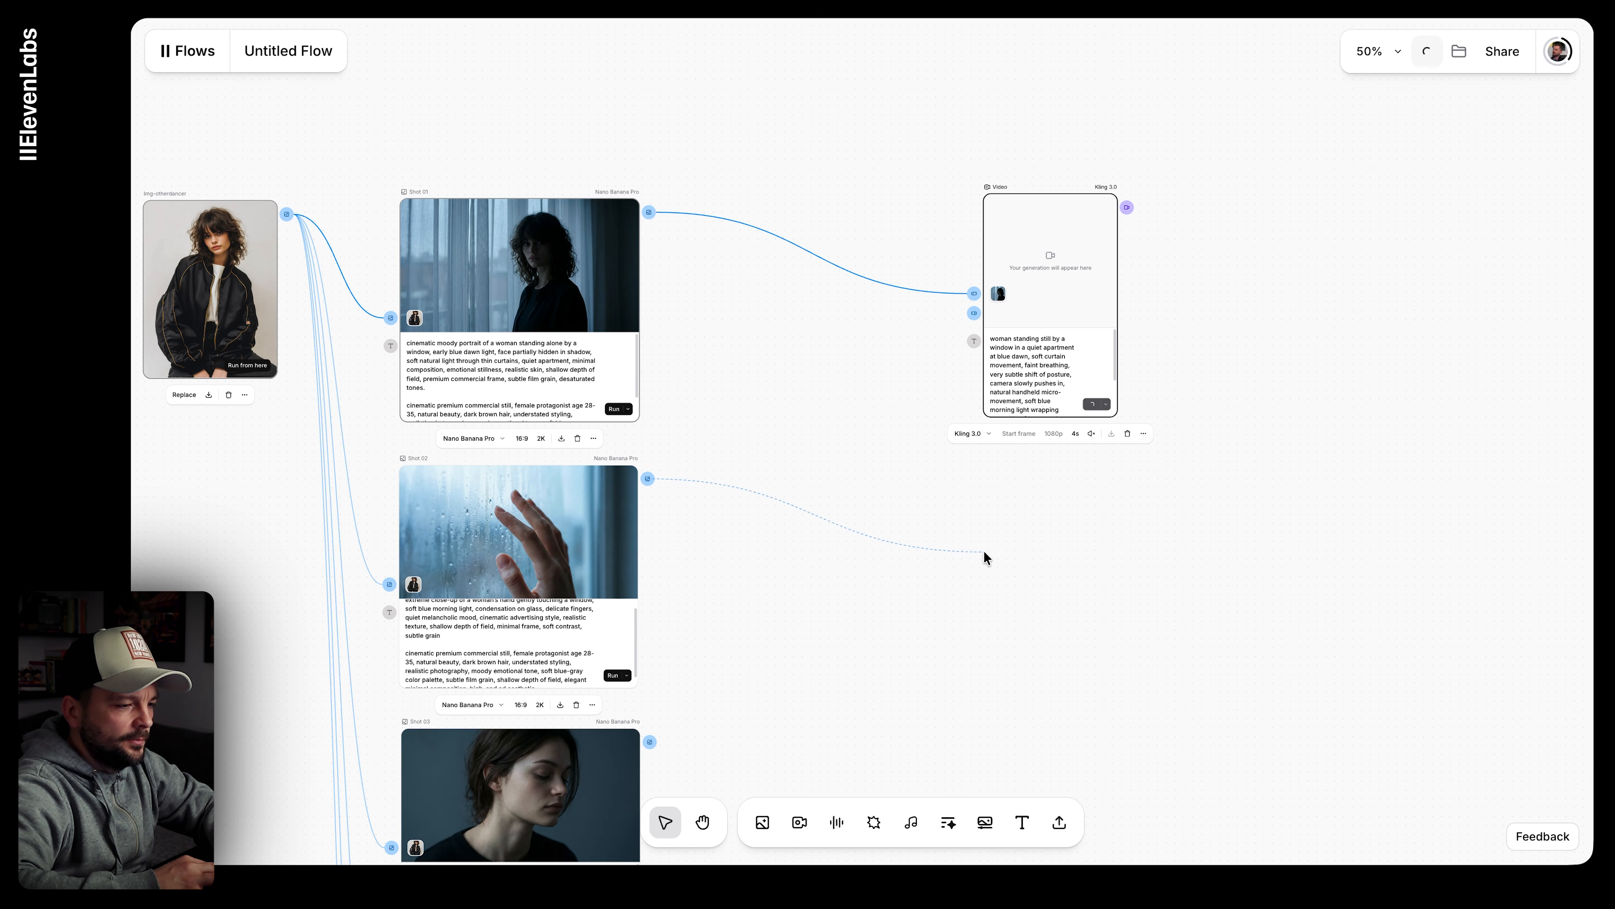
# Step: Add a second video node fed by the Shot 02 image, below the first one, and set its model to Kling 3.0
pyautogui.click(1060, 665)
pyautogui.scroll(5, 1019, 708)
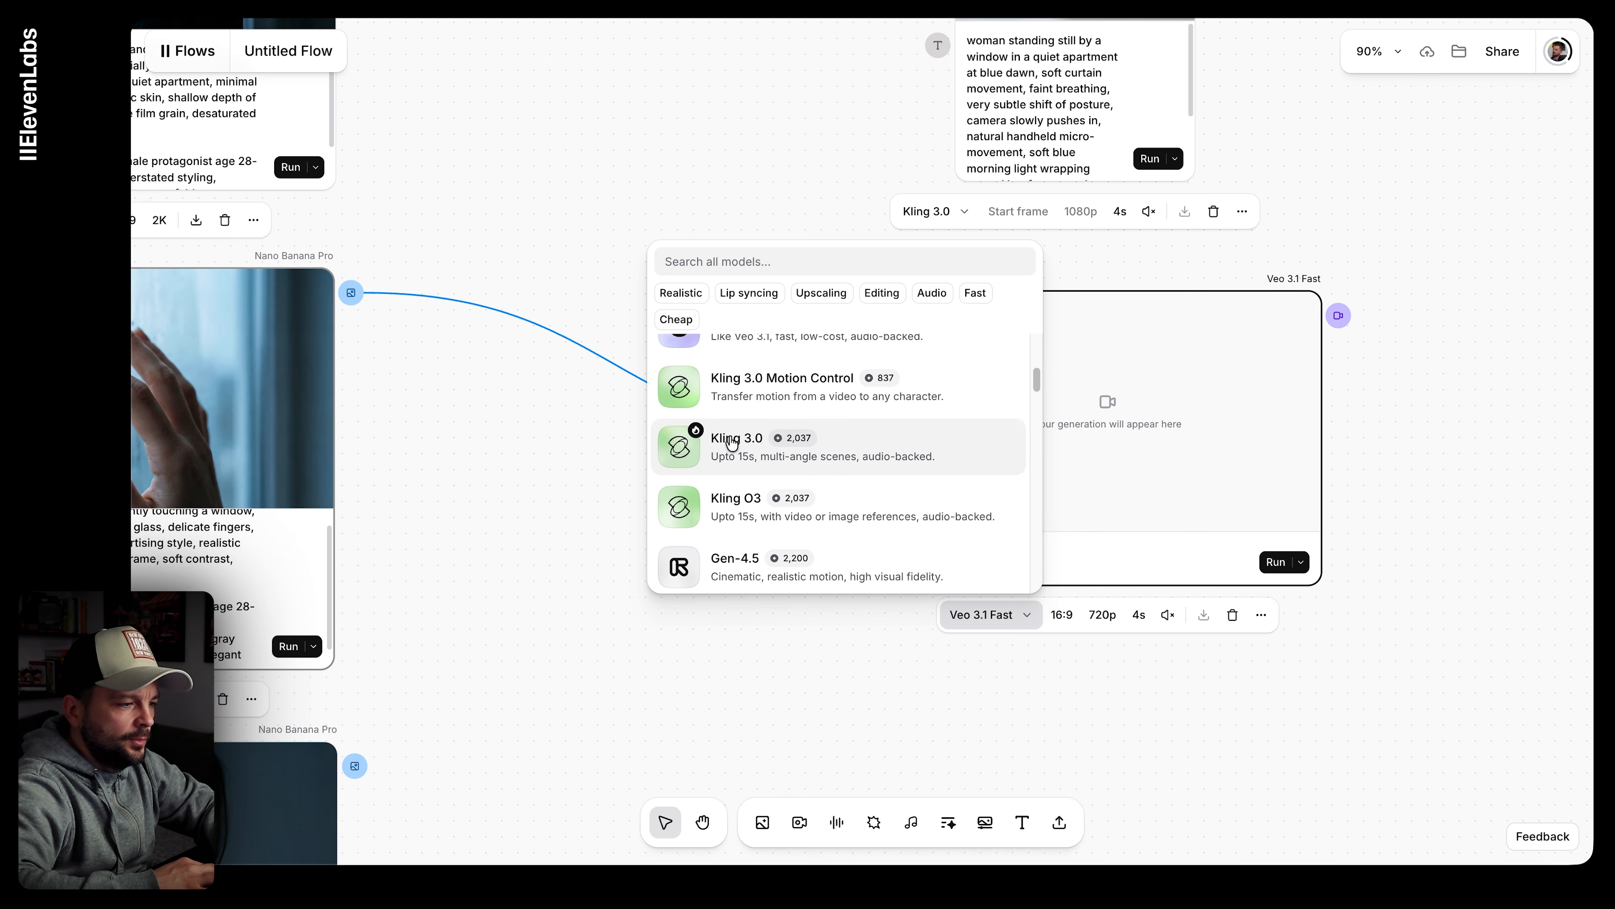
pyautogui.click(730, 443)
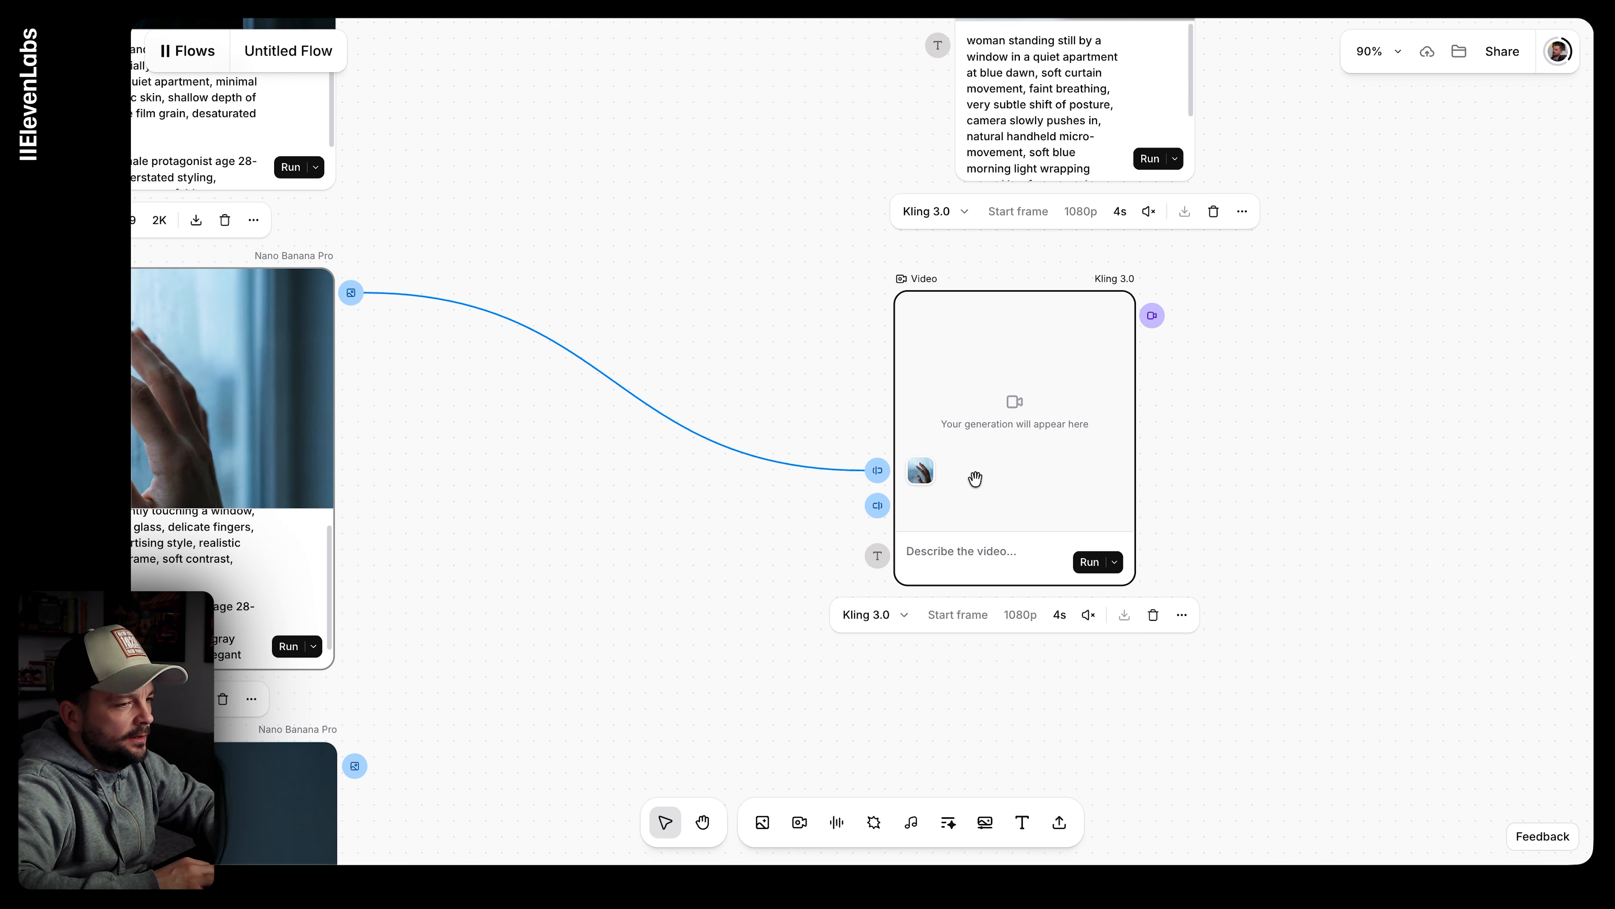
# Step: Fill the Shot 02 video node's prompt with ChatGPT's Shot 2 video prompt, starting from "extreme close-up of the same woman's hand"
pyautogui.scroll(-2, 884, 382)
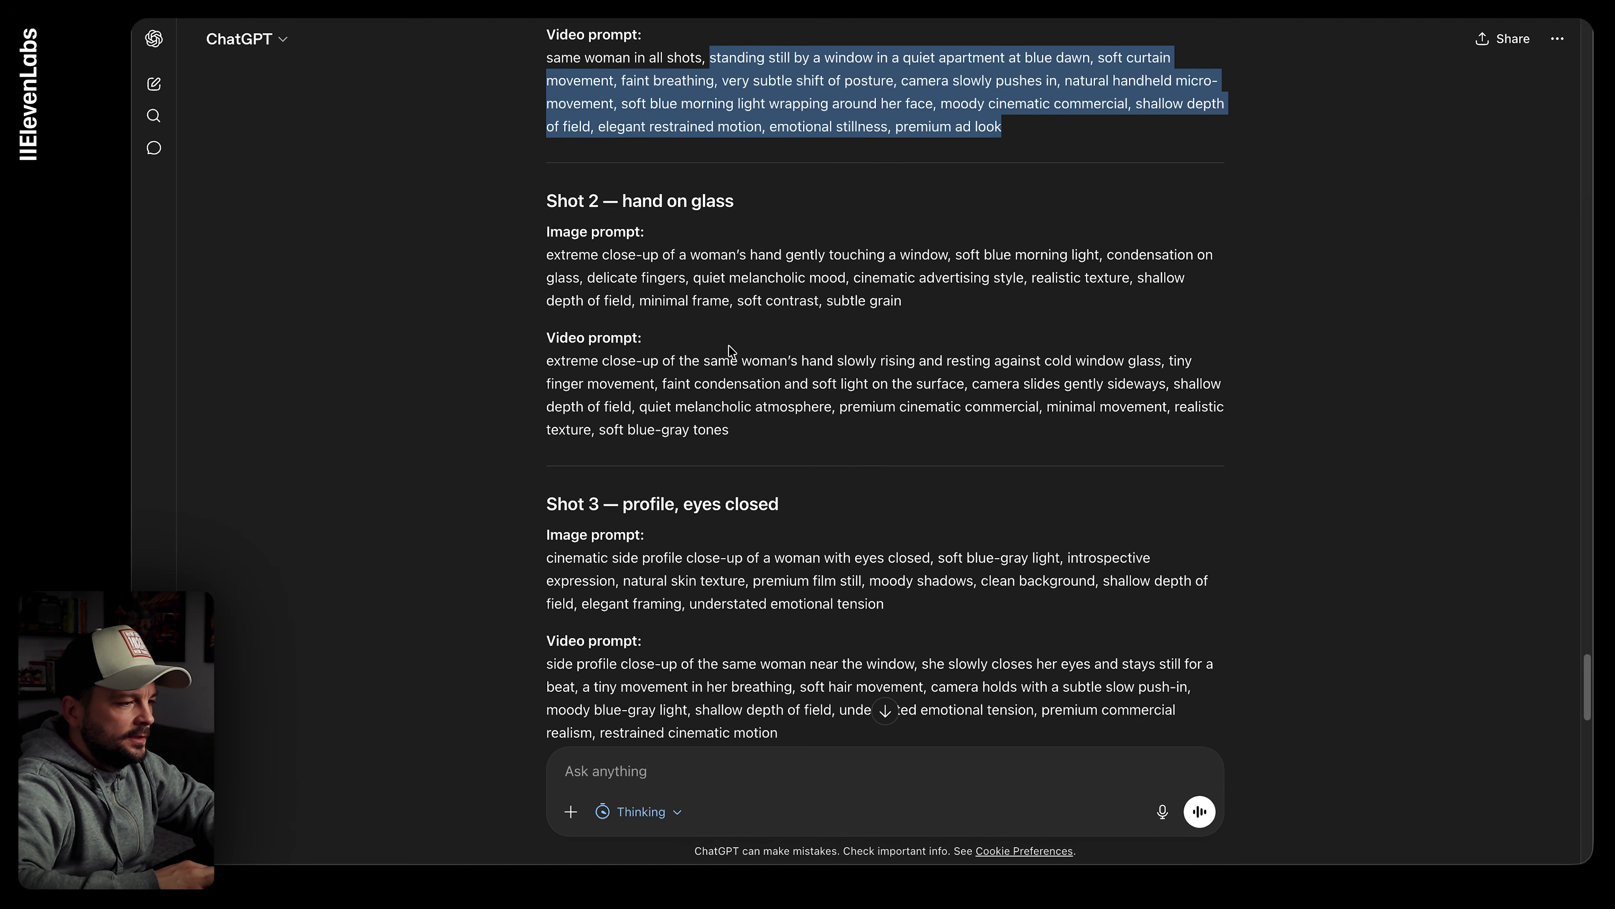
pyautogui.moveTo(548, 356); pyautogui.dragTo(788, 438)
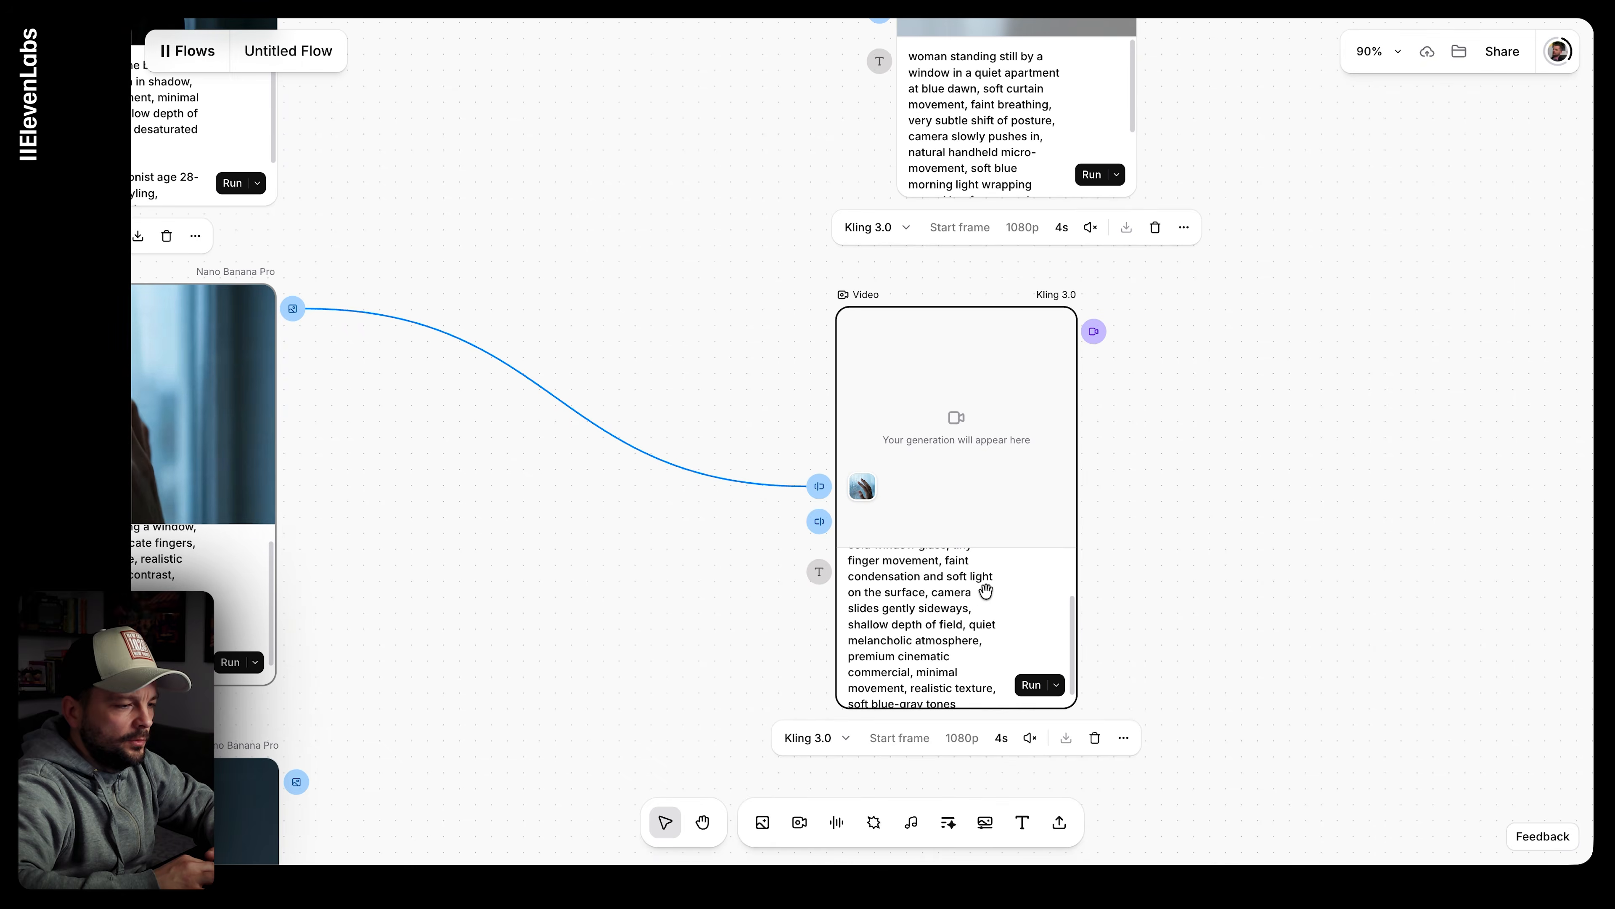
# Step: Remove the word "same" before "woman's hand" in the Shot 02 video prompt and run its node
pyautogui.scroll(5, 954, 598)
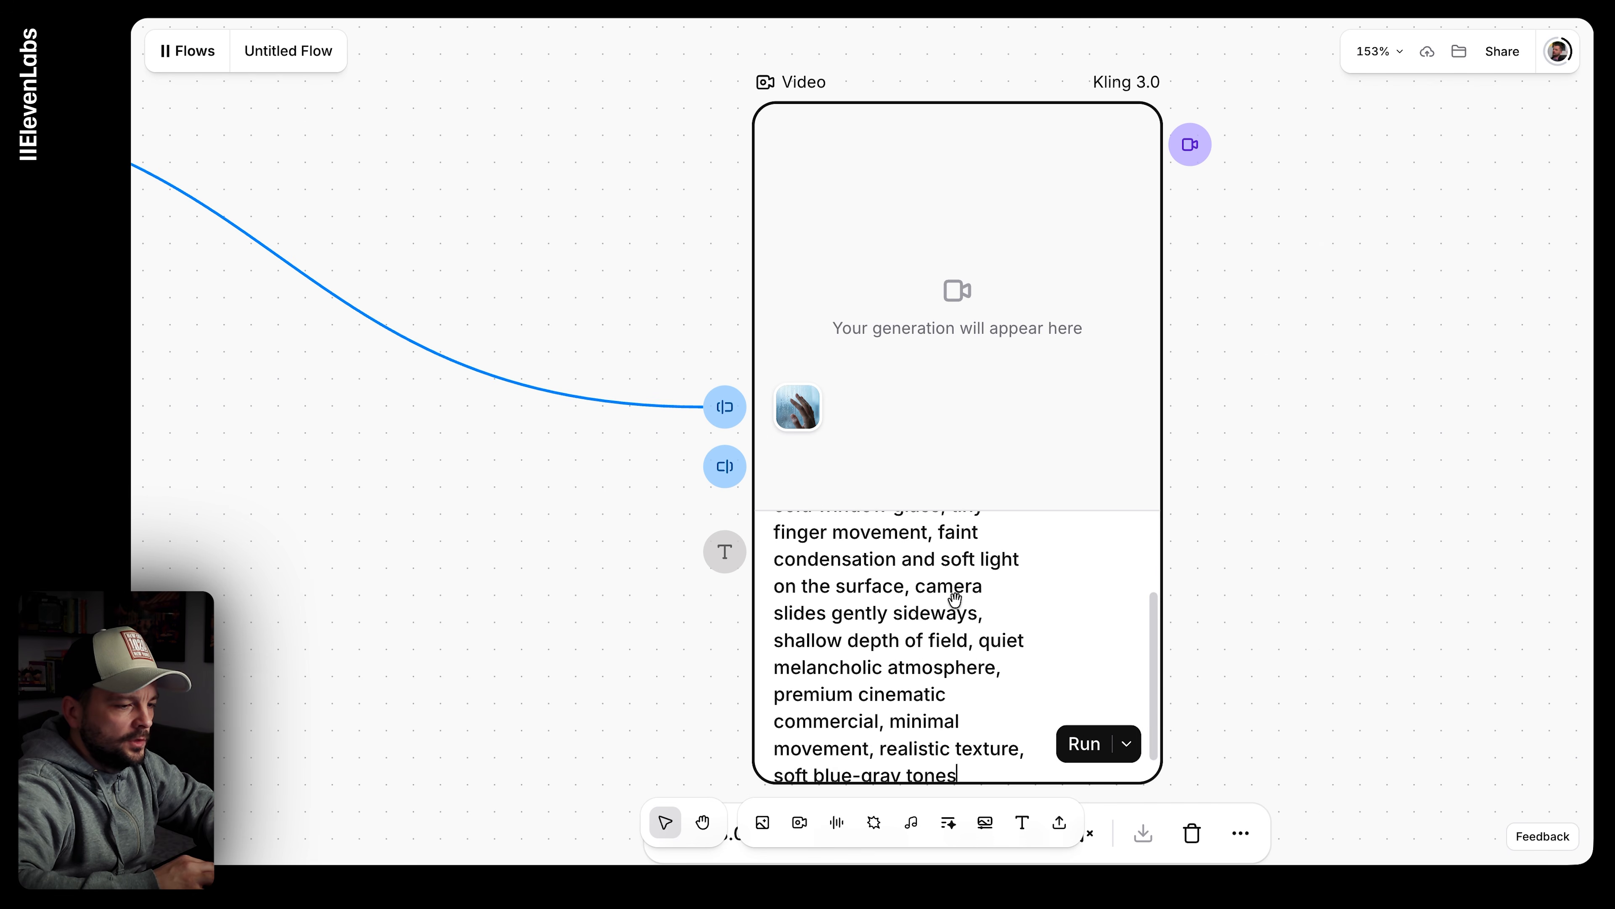
pyautogui.moveTo(1149, 629); pyautogui.dragTo(1148, 524)
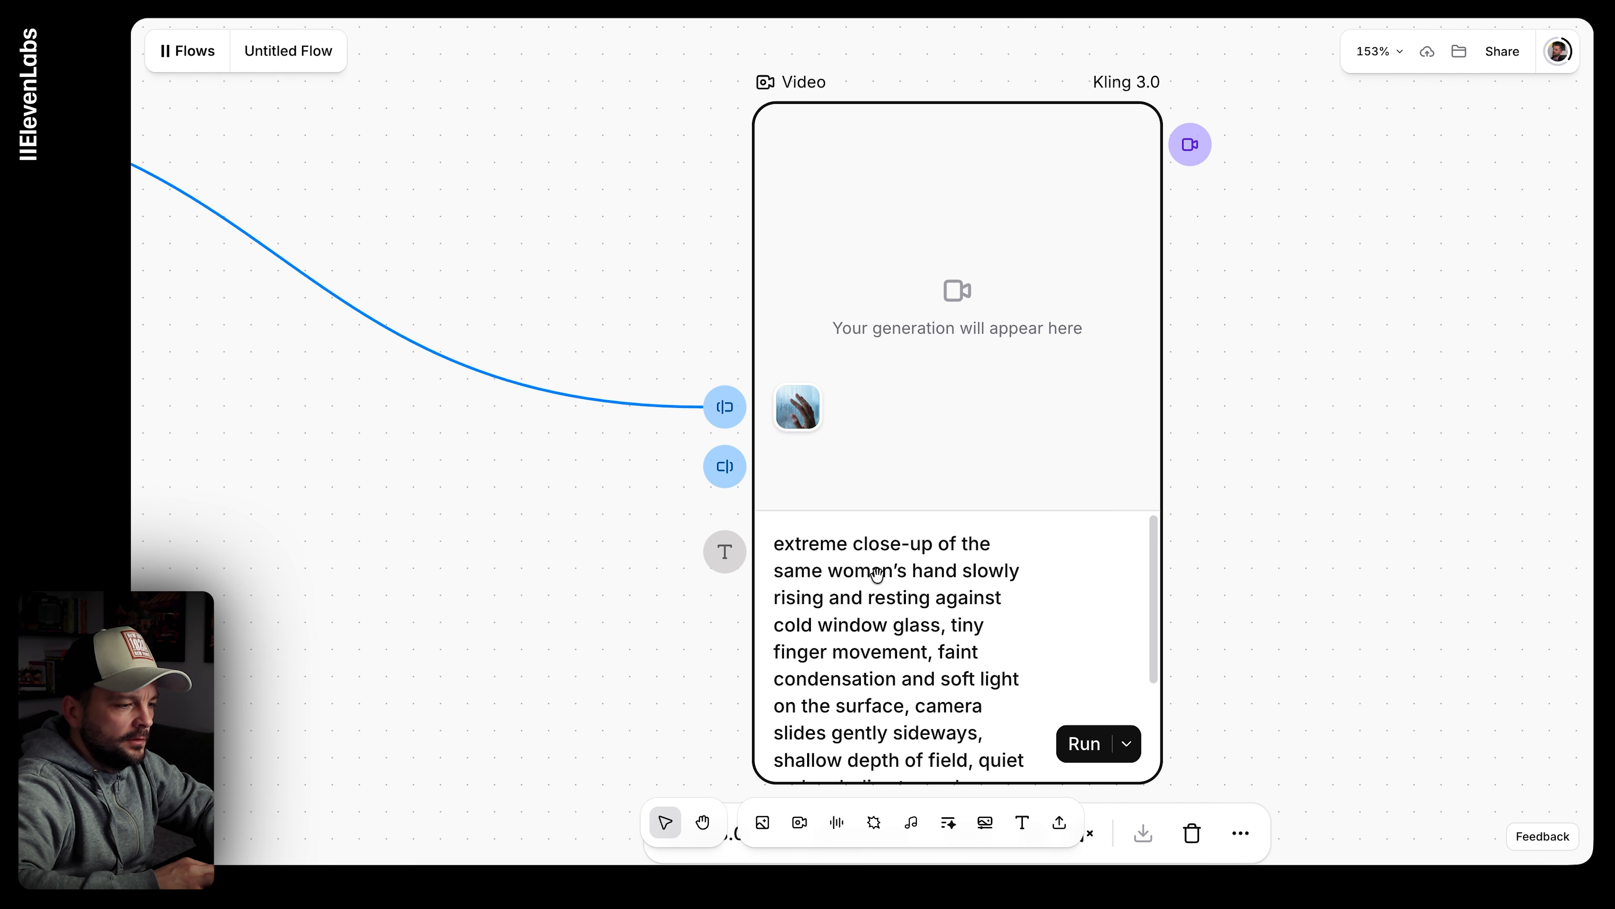
pyautogui.press('BackSpace')
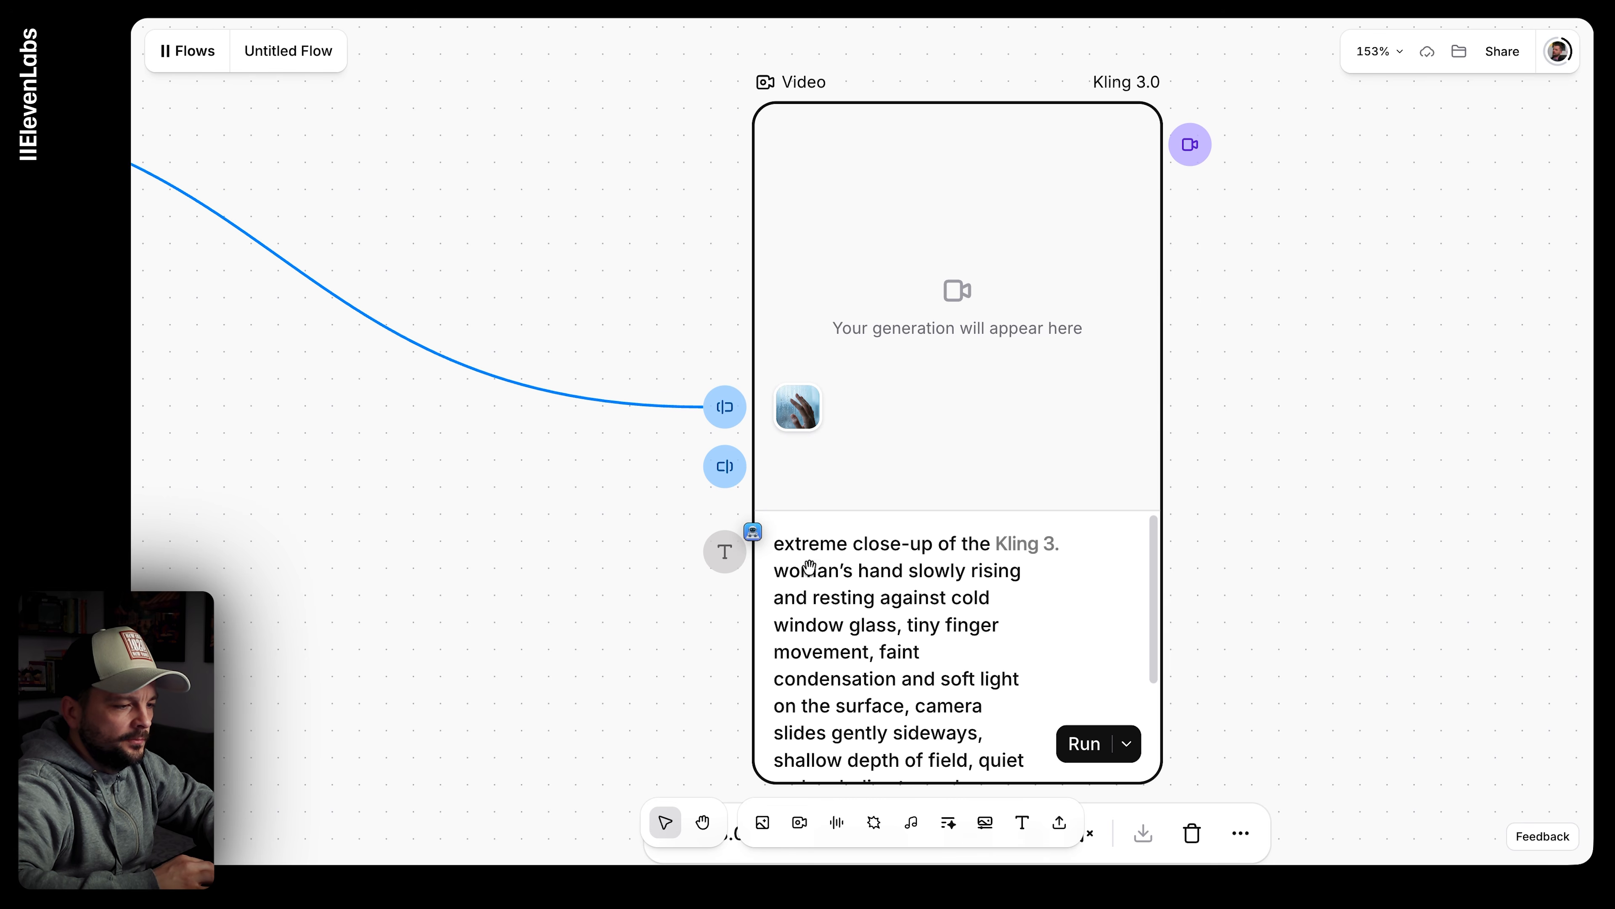
pyautogui.click(1090, 748)
# Step: Add a third video node fed by the Shot 03 image, below the Shot 02 video node
pyautogui.scroll(-10, 1252, 473)
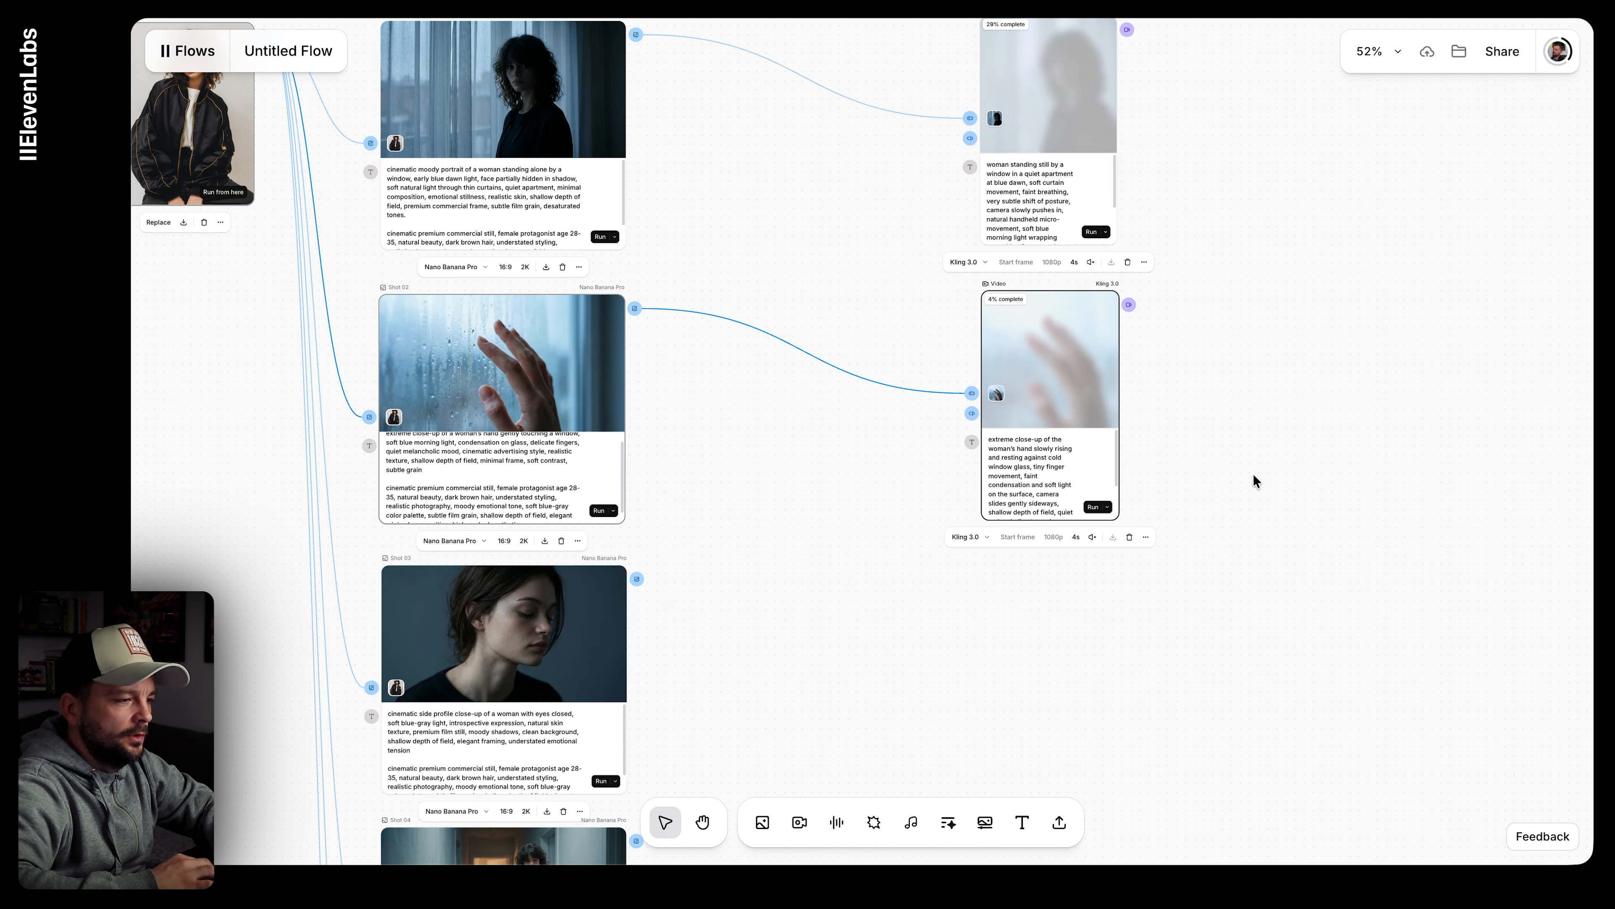
pyautogui.scroll(-5, 1186, 597)
pyautogui.hscroll(3, 1186, 597)
pyautogui.scroll(-3, 1188, 604)
pyautogui.hscroll(-2, 1188, 605)
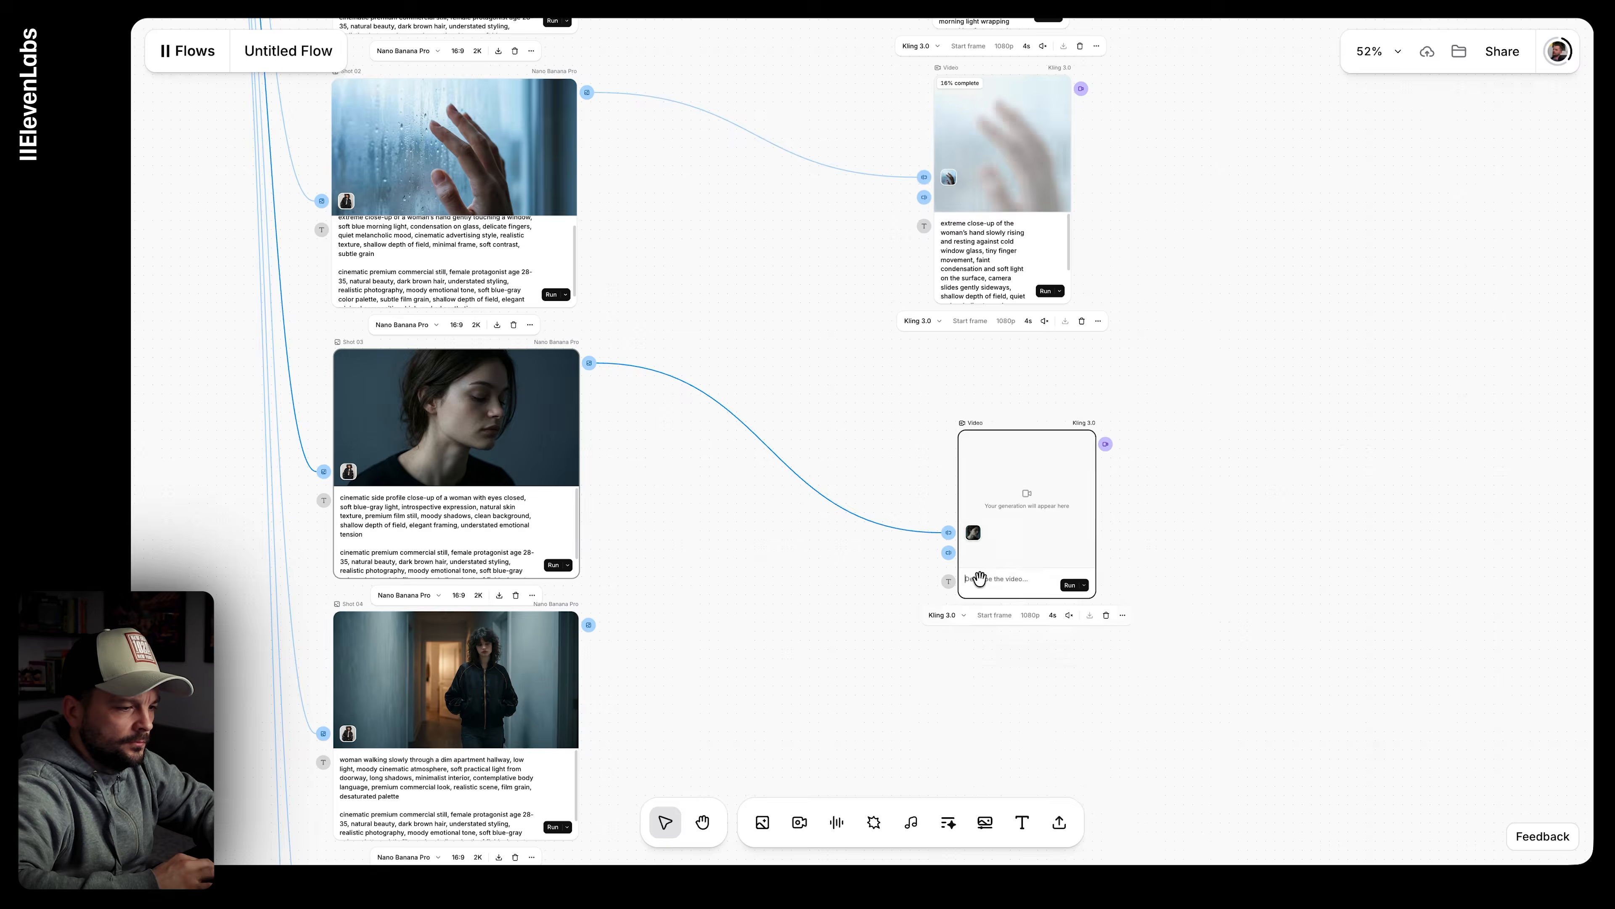
pyautogui.scroll(6, 947, 567)
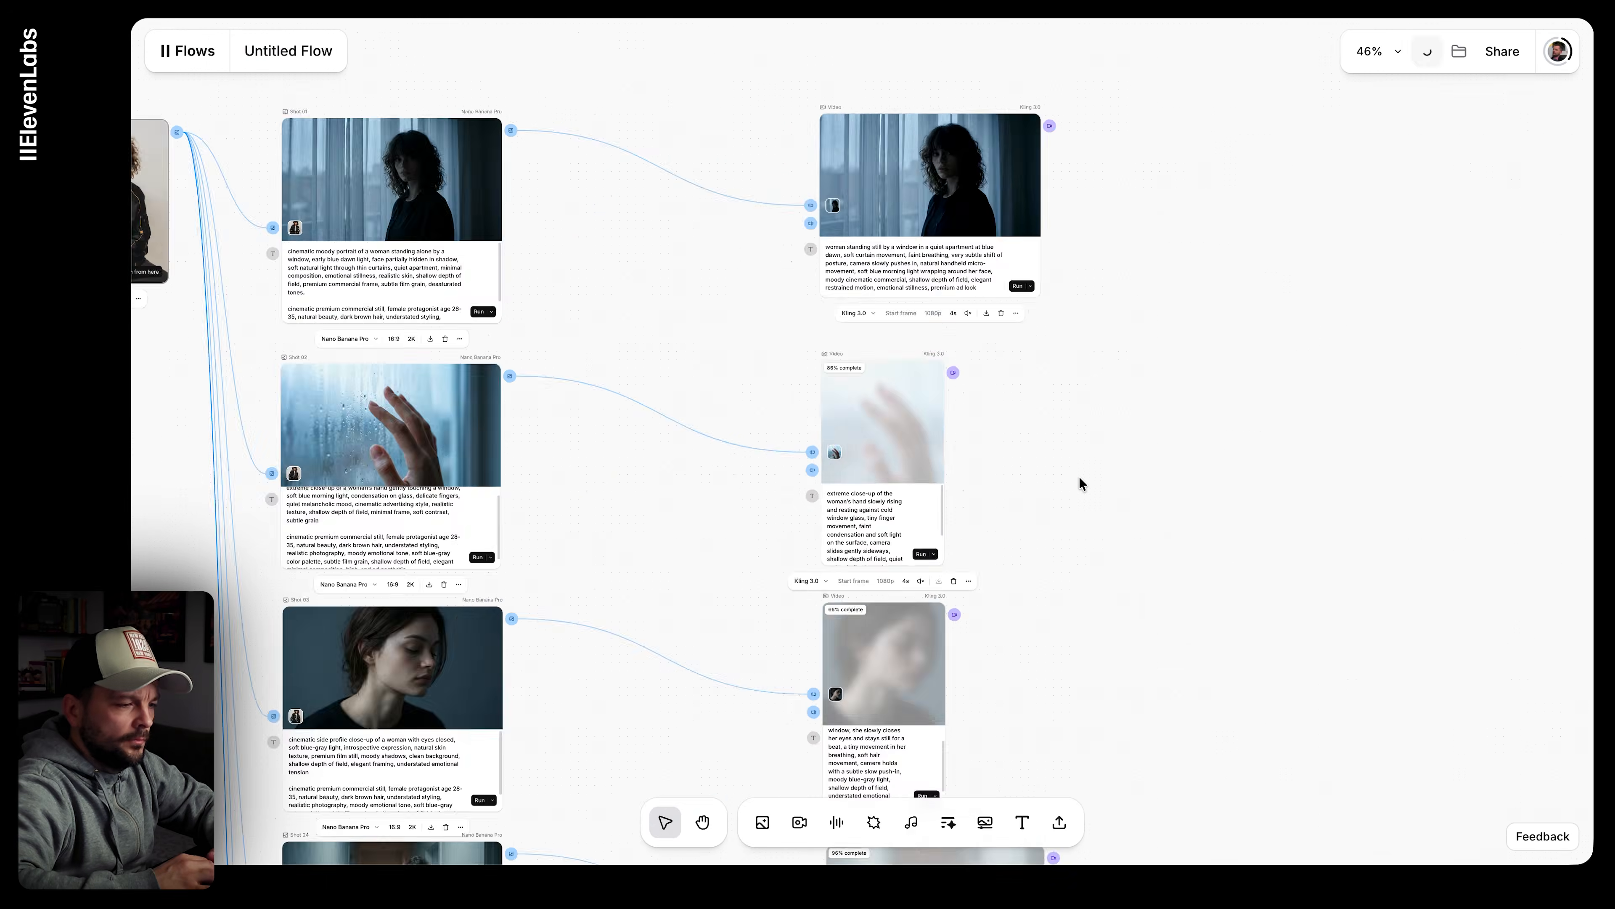
# Step: Check the generation progress of all the shots' video nodes in the flow
pyautogui.scroll(-4, 1080, 478)
pyautogui.scroll(-3, 1079, 478)
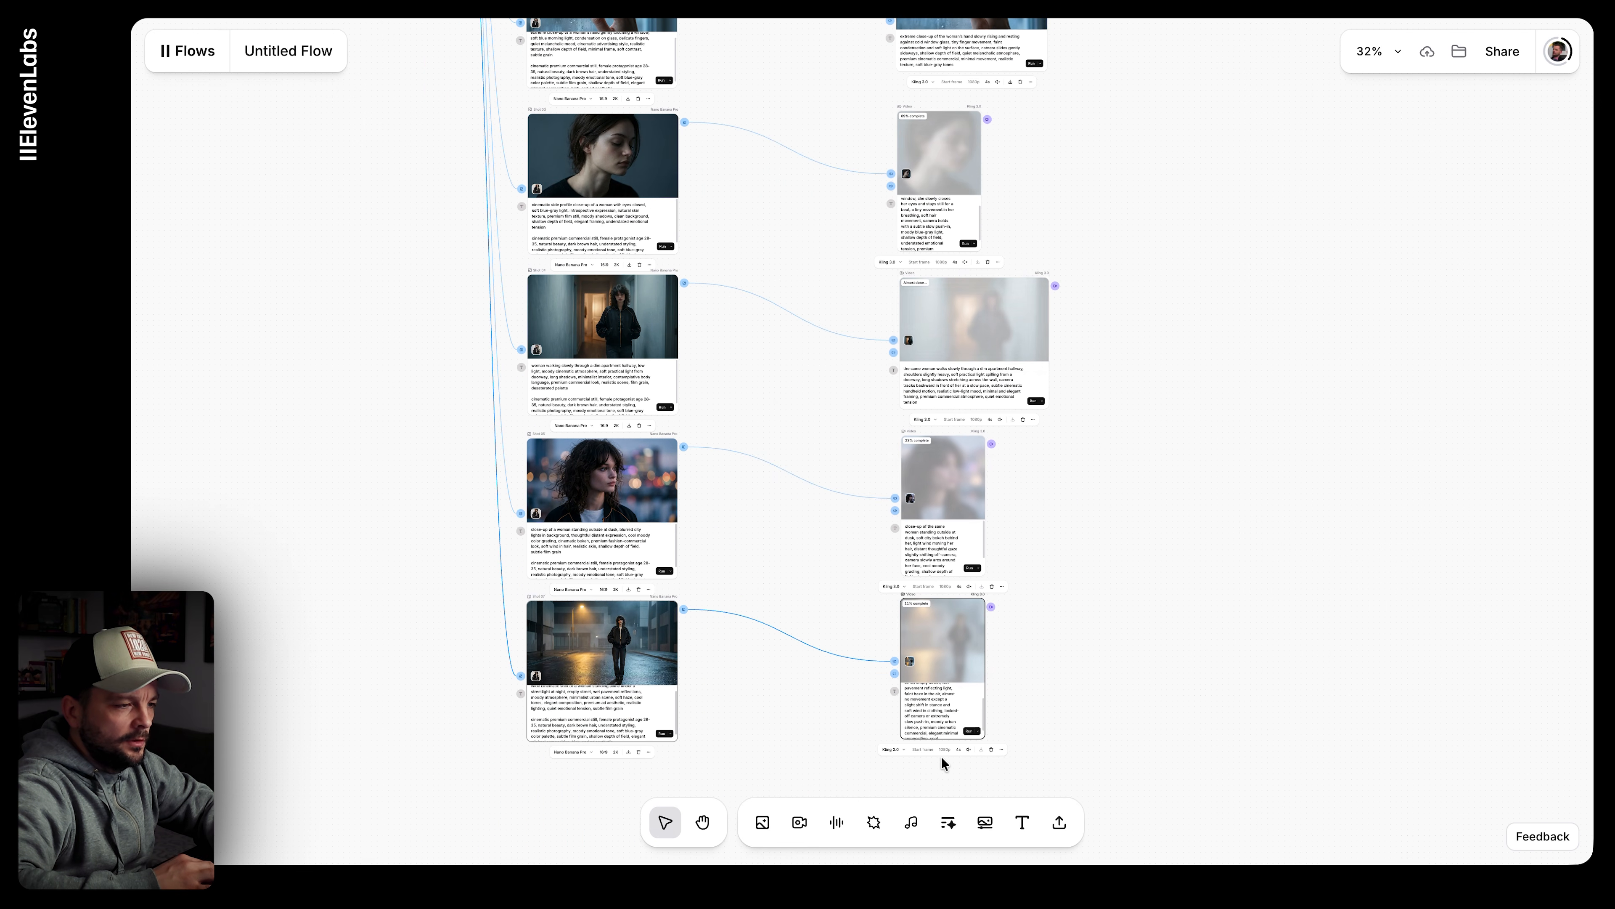
pyautogui.scroll(8, 888, 171)
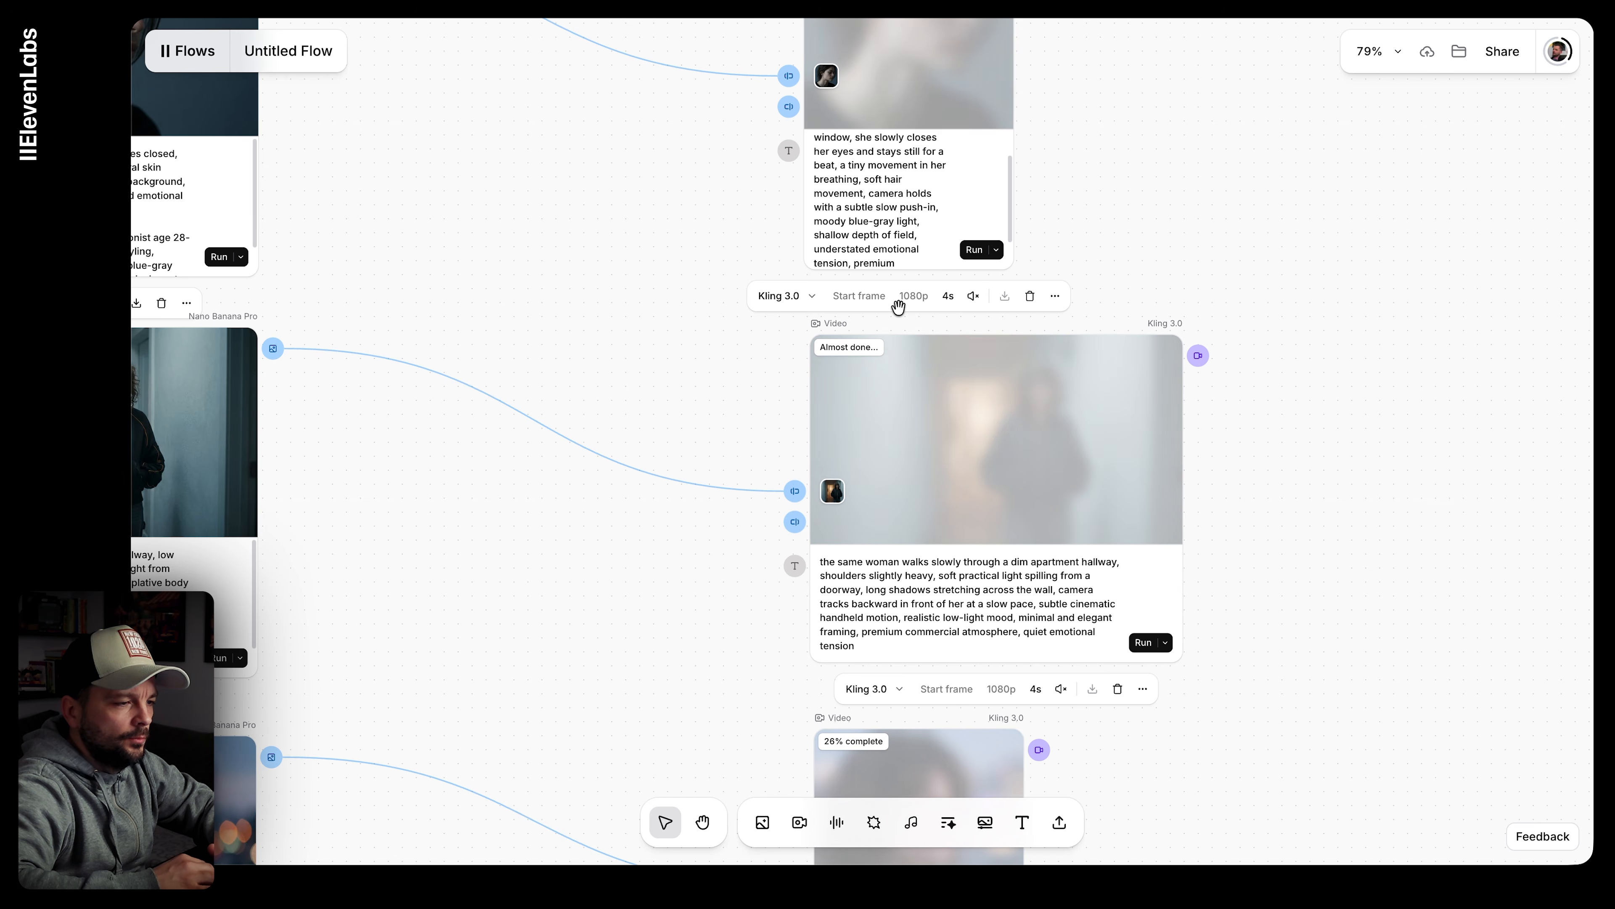
pyautogui.scroll(10, 894, 306)
pyautogui.hscroll(-10, 898, 308)
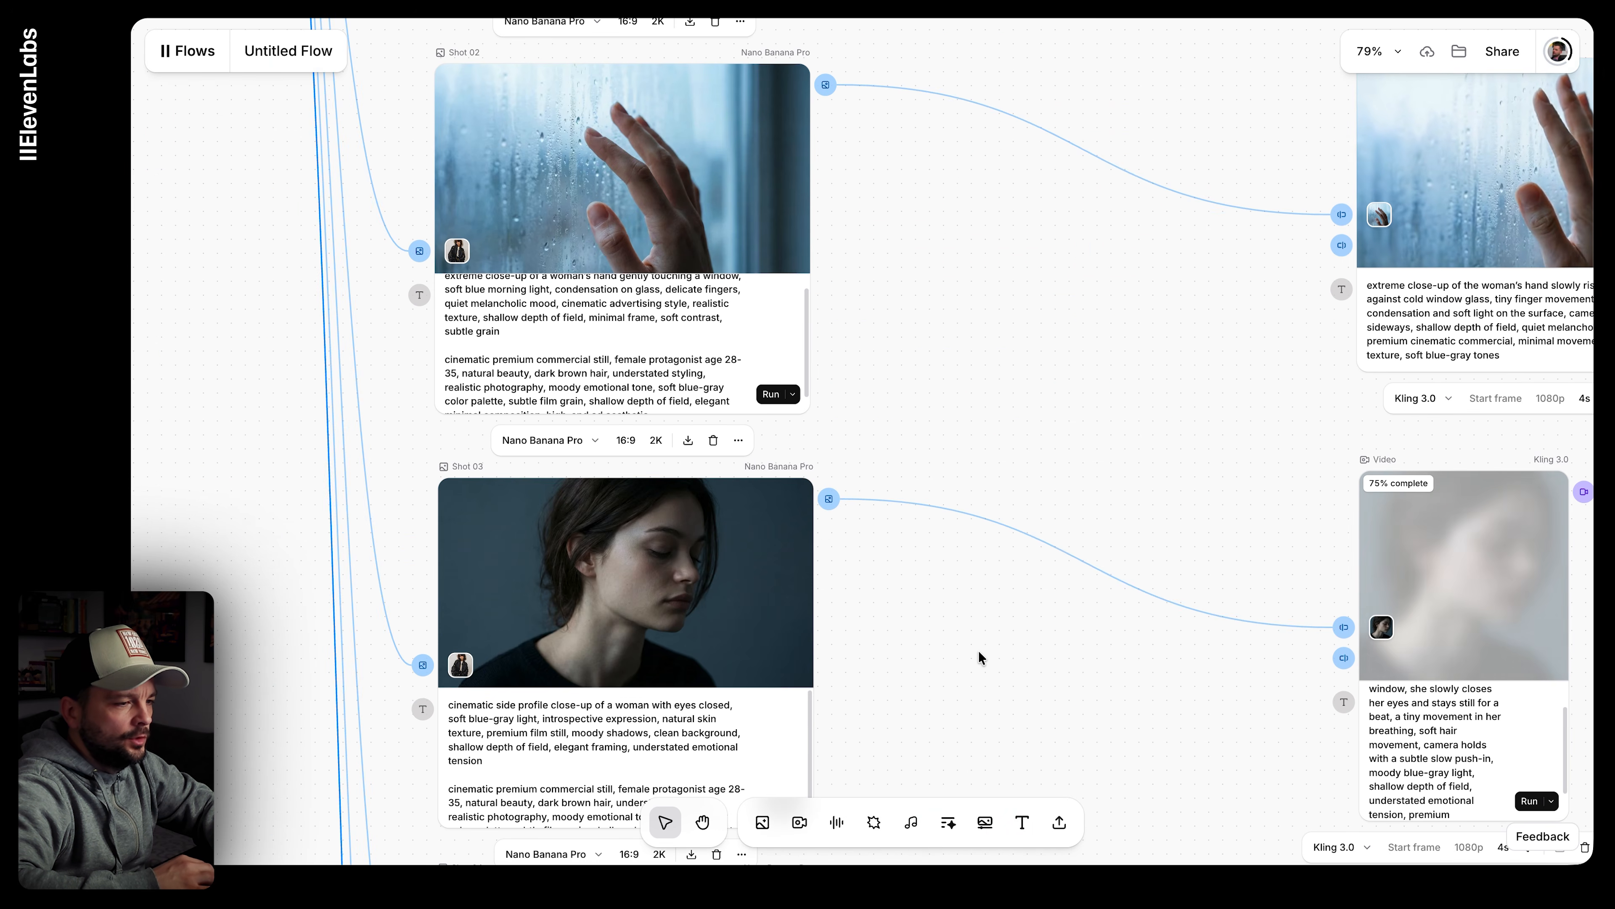
pyautogui.hscroll(11, 978, 650)
pyautogui.scroll(4, 978, 650)
pyautogui.scroll(-8, 890, 598)
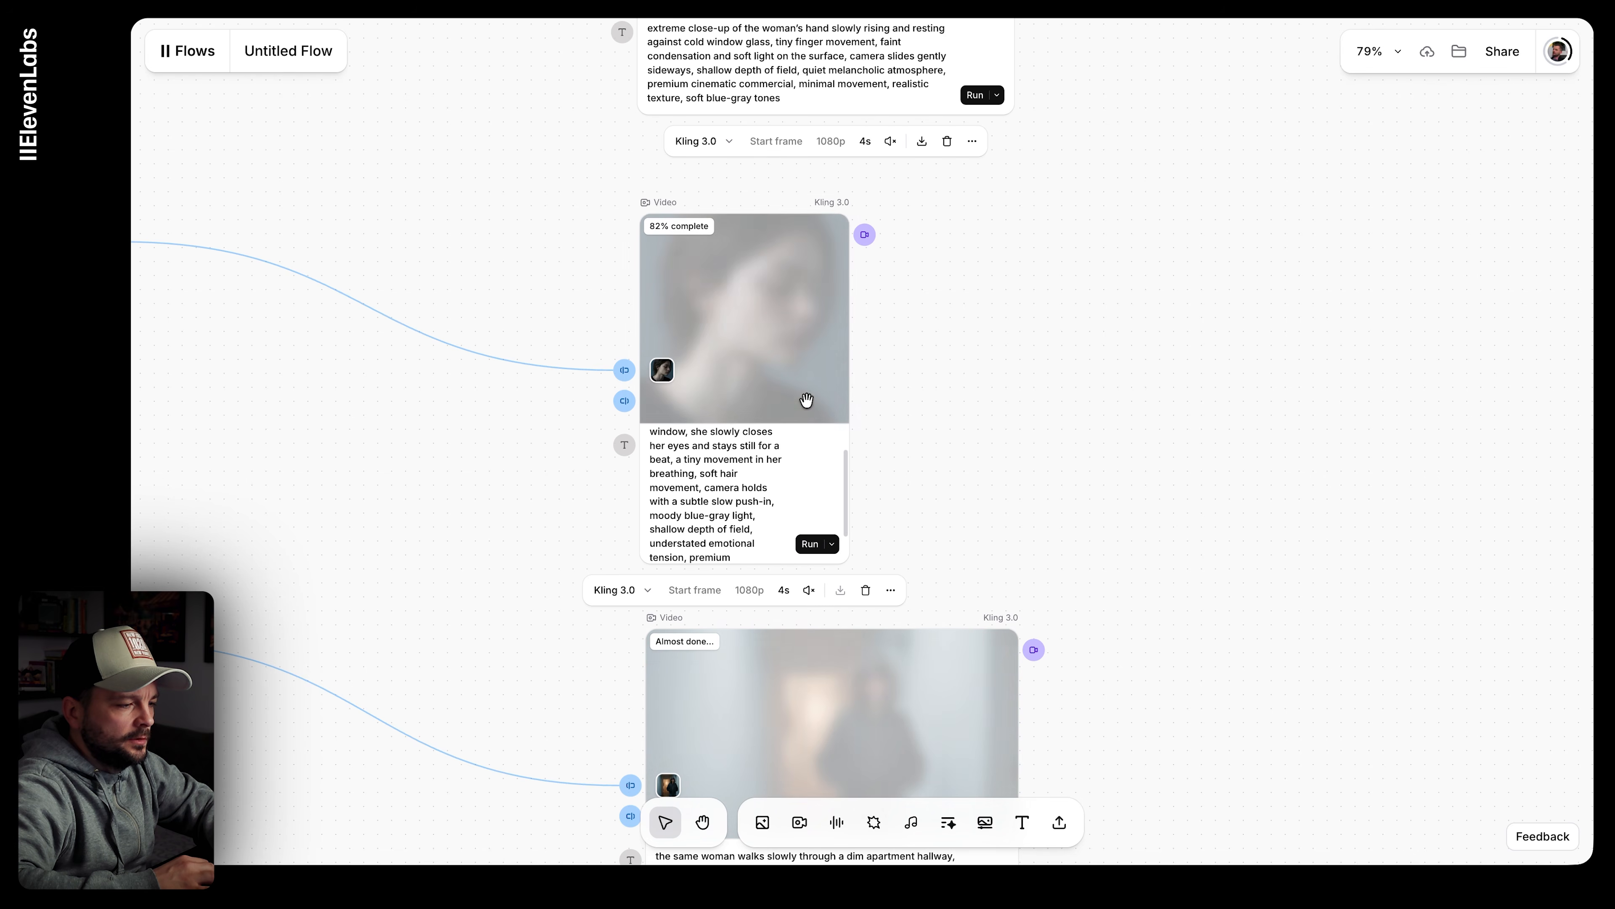
pyautogui.scroll(-6, 807, 404)
pyautogui.scroll(-7, 814, 410)
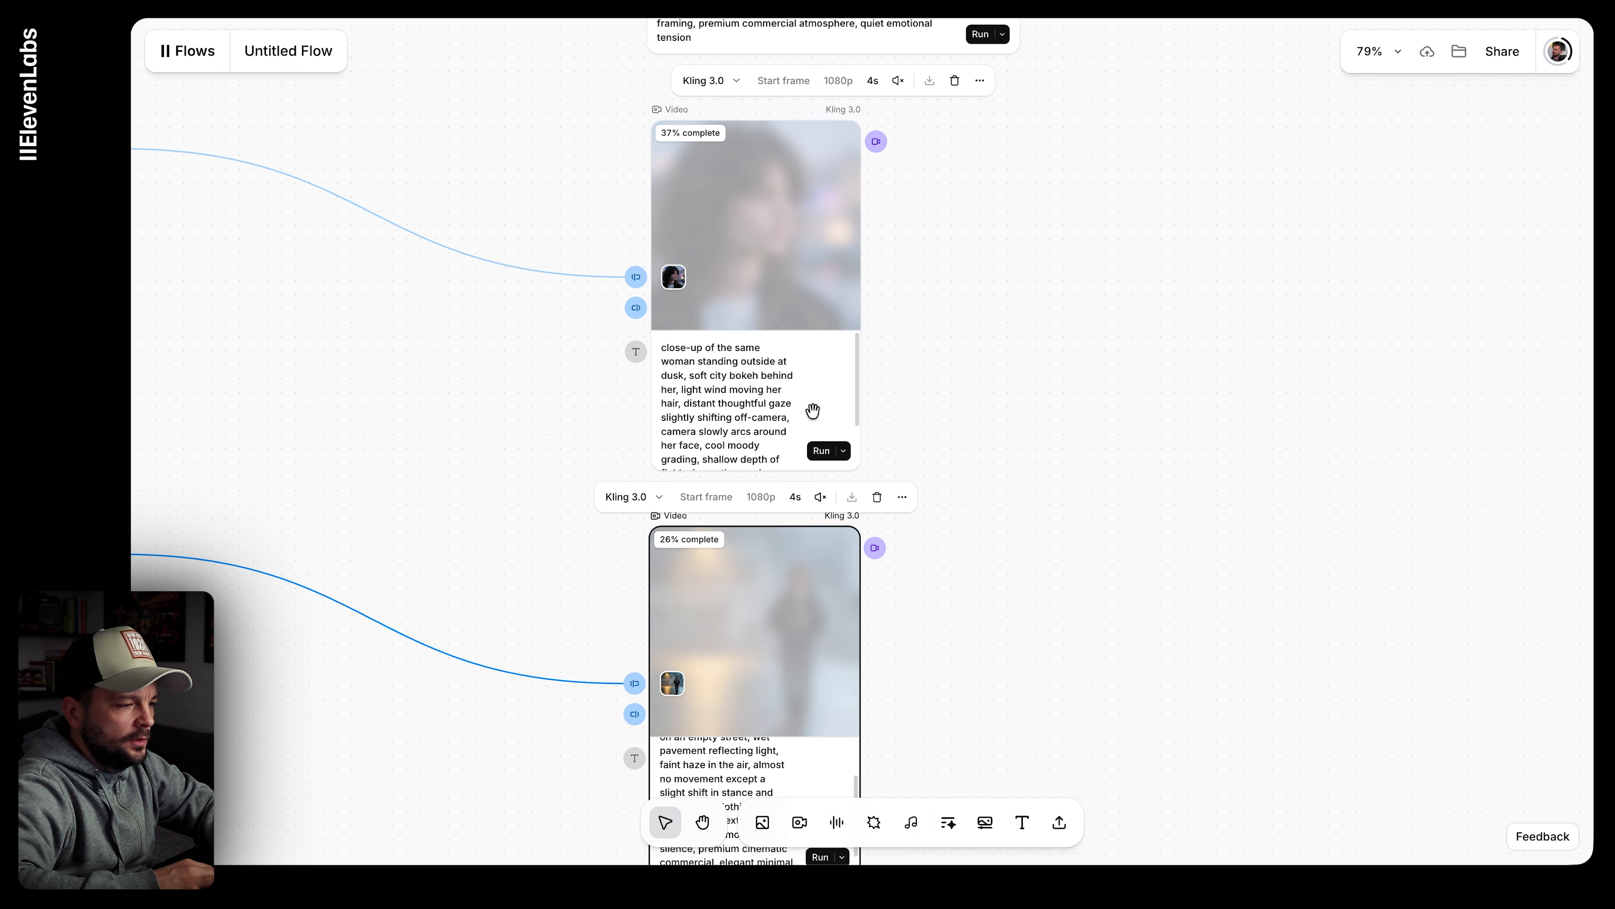
pyautogui.scroll(-4, 814, 407)
pyautogui.scroll(5, 777, 361)
# Step: Review the Shot 01, Shot 02 and Shot 03 videos up close and check the remaining video nodes' progress
pyautogui.scroll(6, 864, 369)
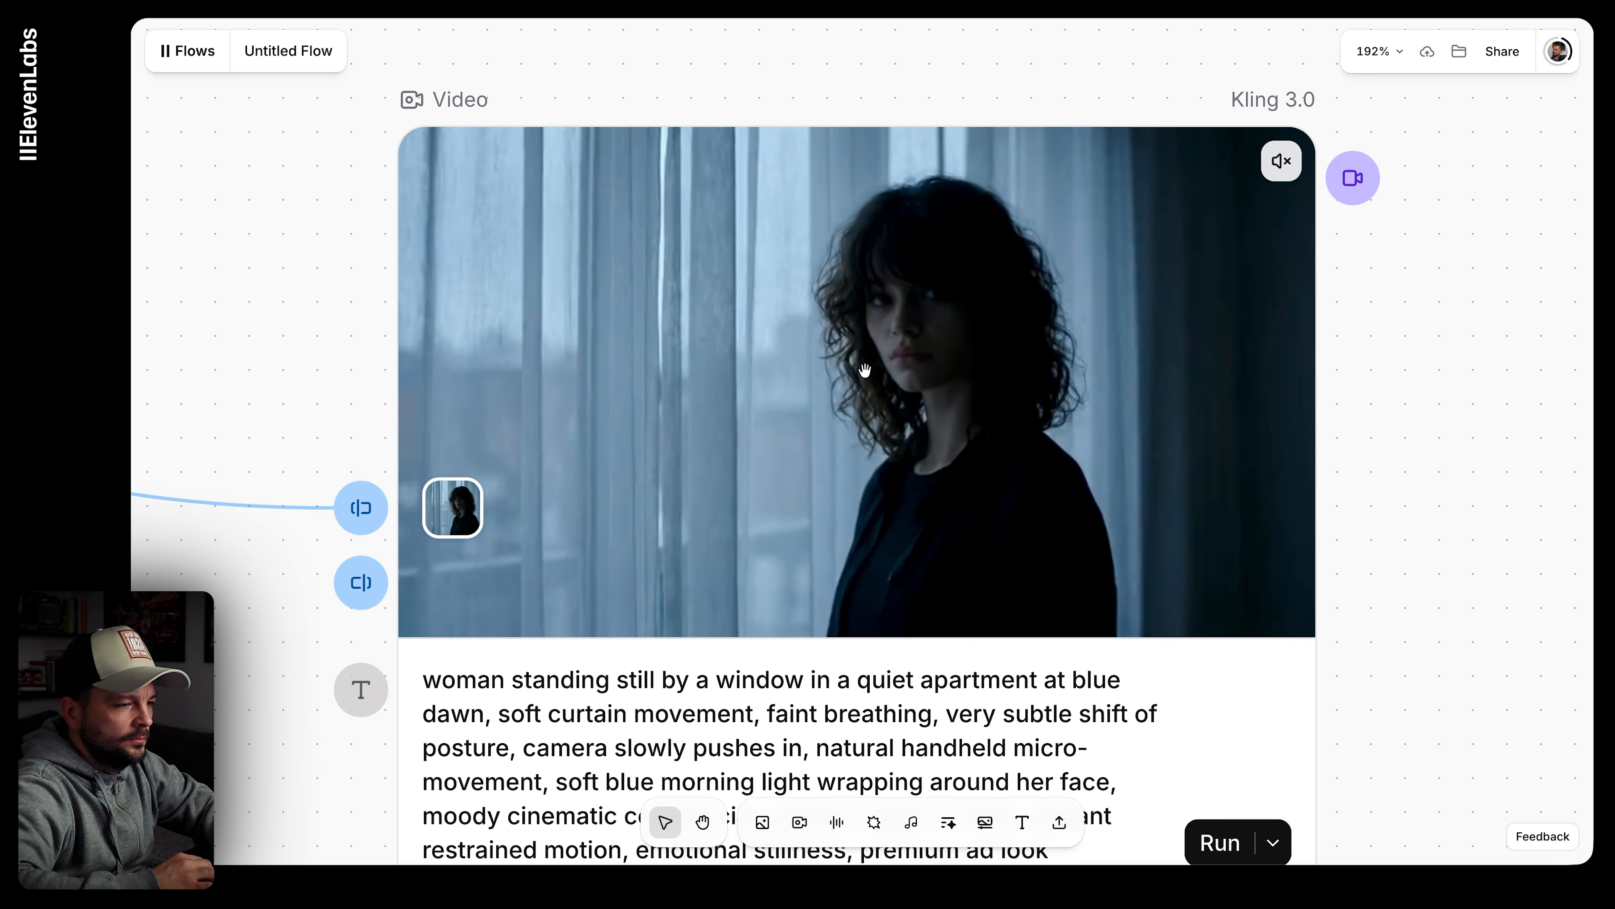
pyautogui.scroll(-15, 865, 370)
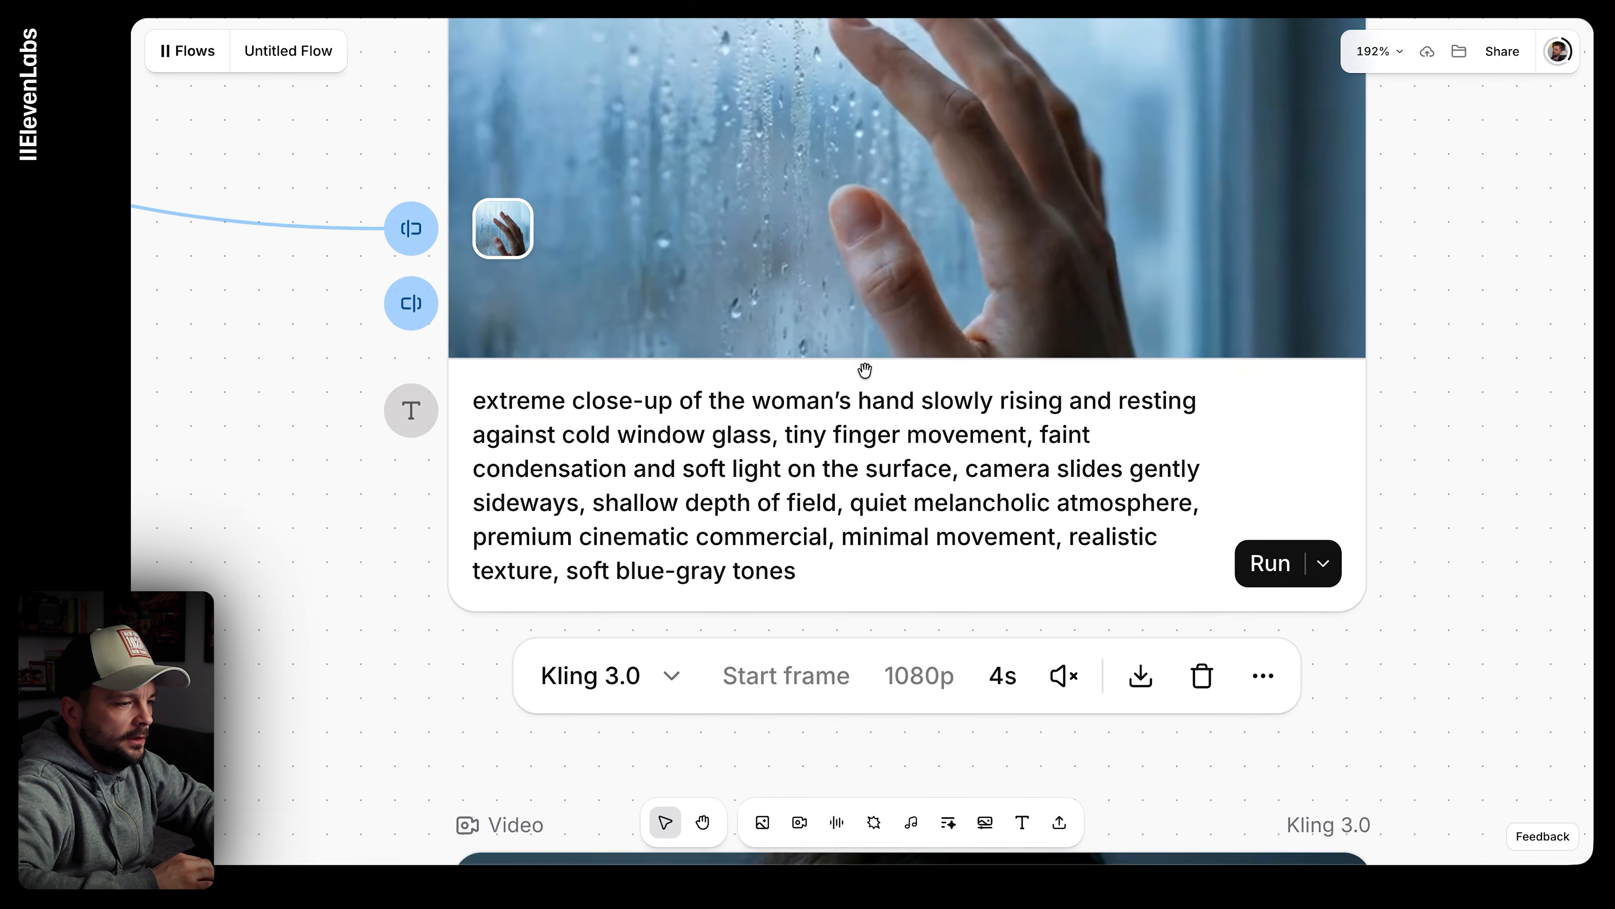
pyautogui.scroll(3, 785, 166)
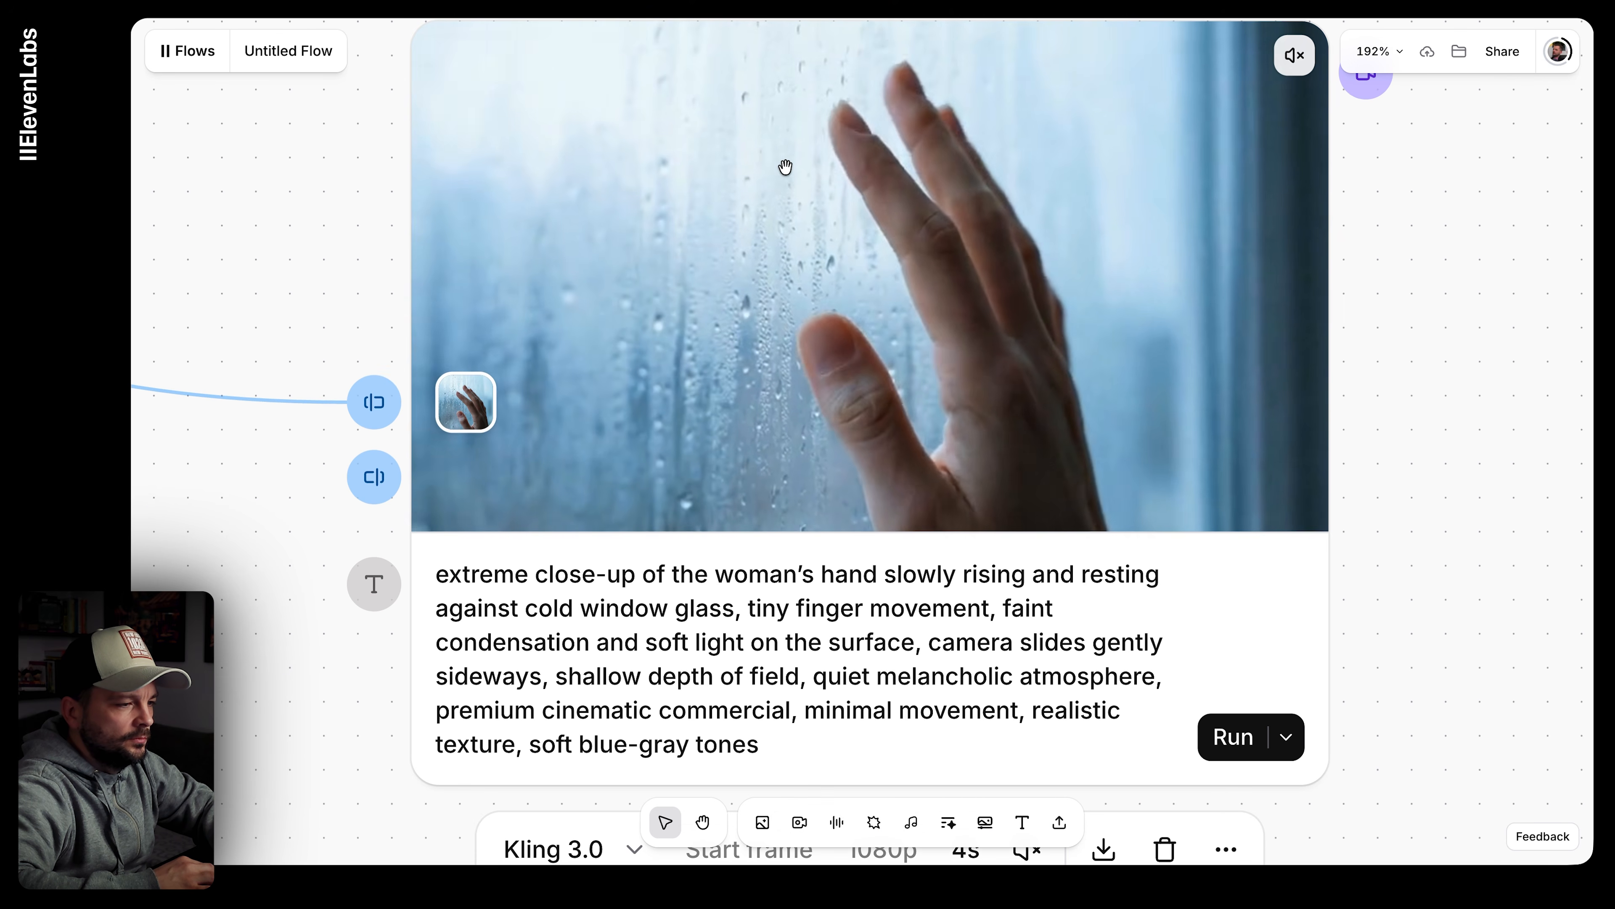
pyautogui.scroll(-10, 786, 167)
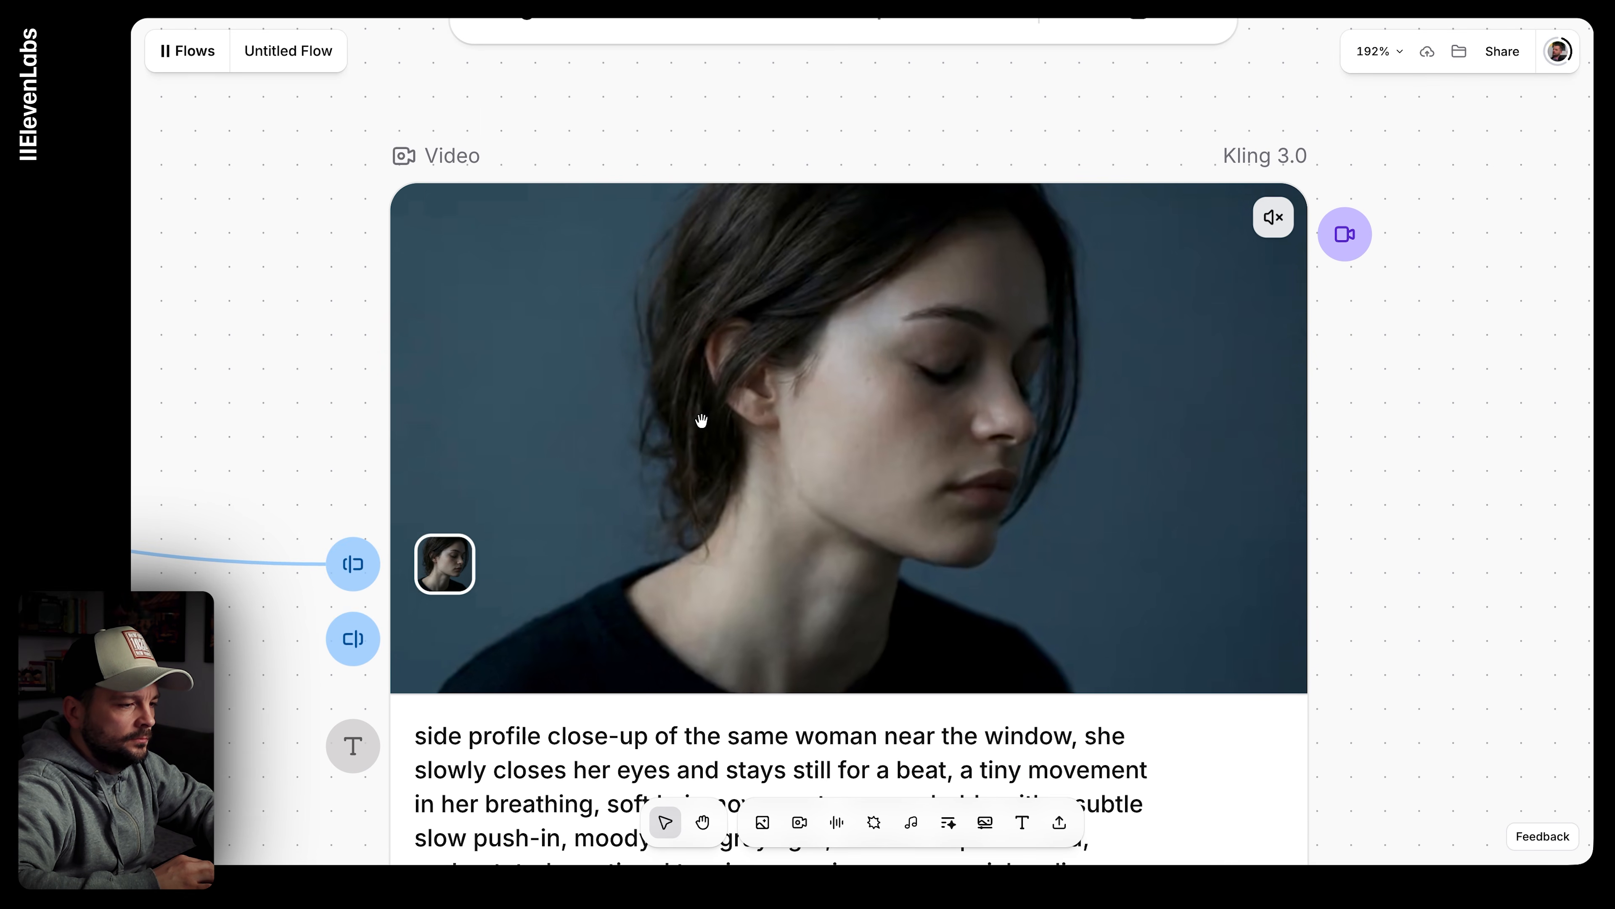
pyautogui.scroll(-2, 702, 420)
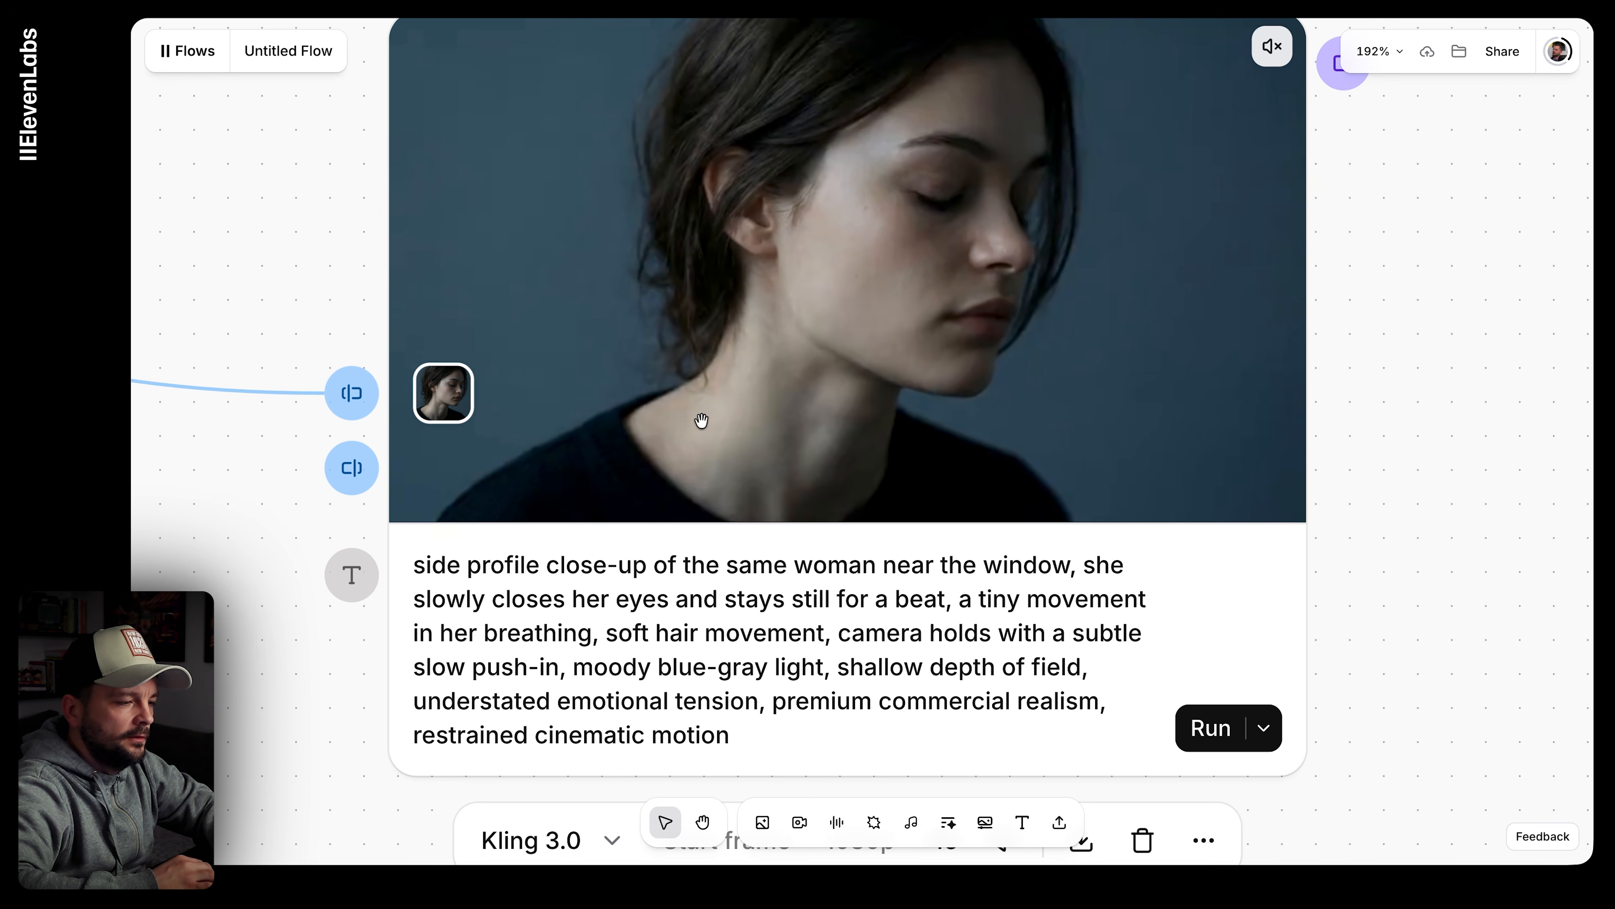
pyautogui.scroll(-7, 701, 420)
pyautogui.scroll(-3, 702, 420)
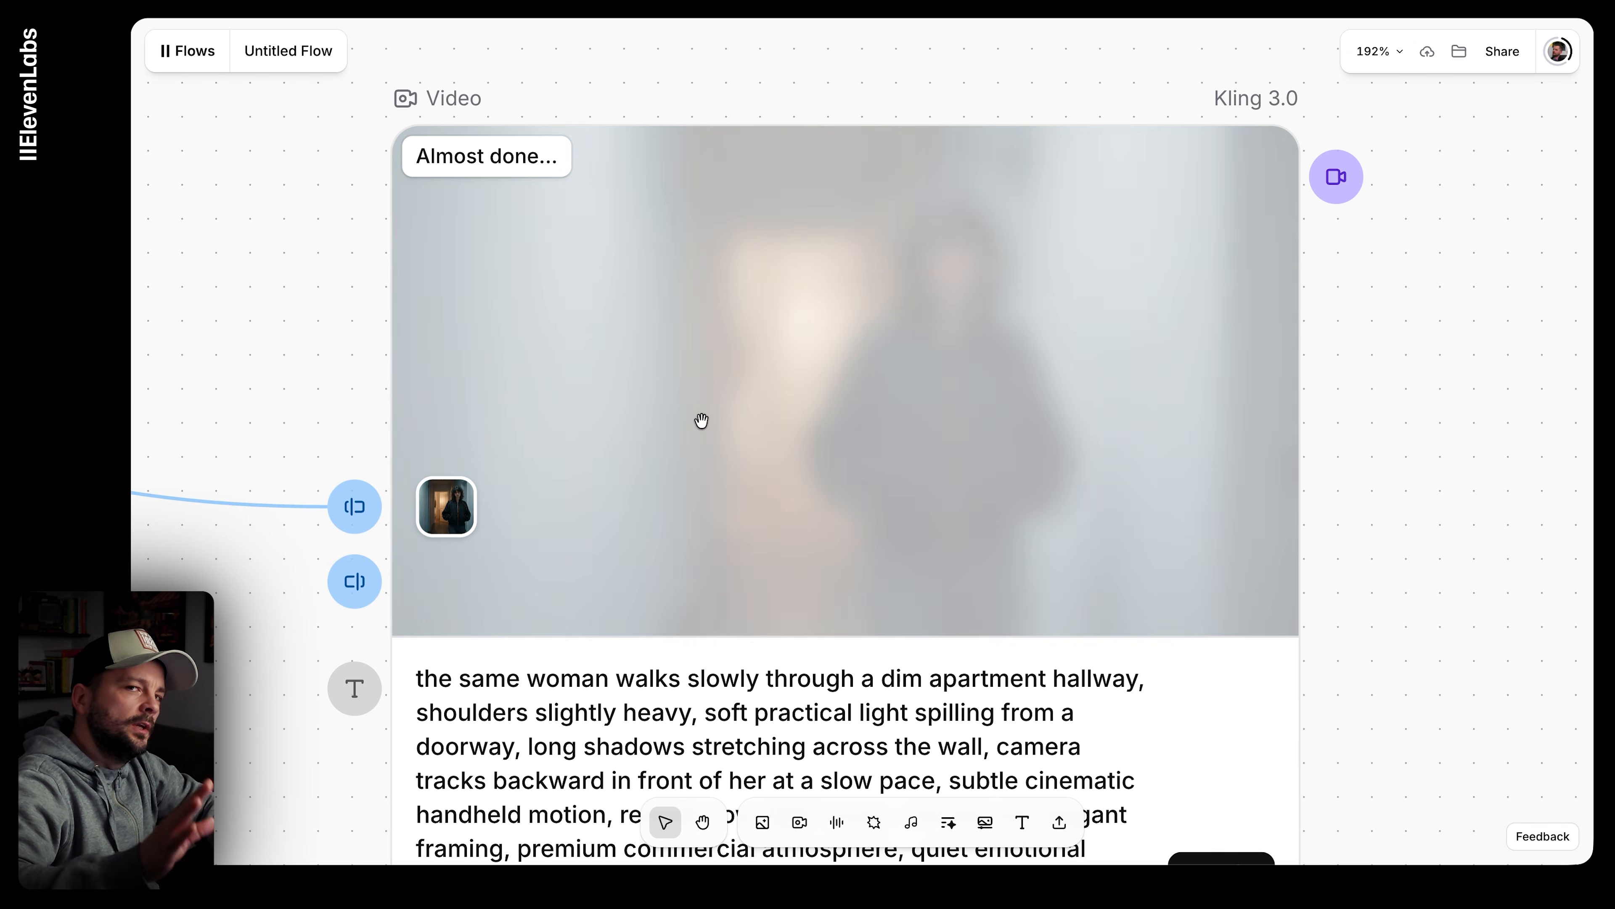
pyautogui.scroll(-8, 715, 404)
pyautogui.keyDown('ctrl'); pyautogui.scroll(-10, 714, 404); pyautogui.keyUp('ctrl')
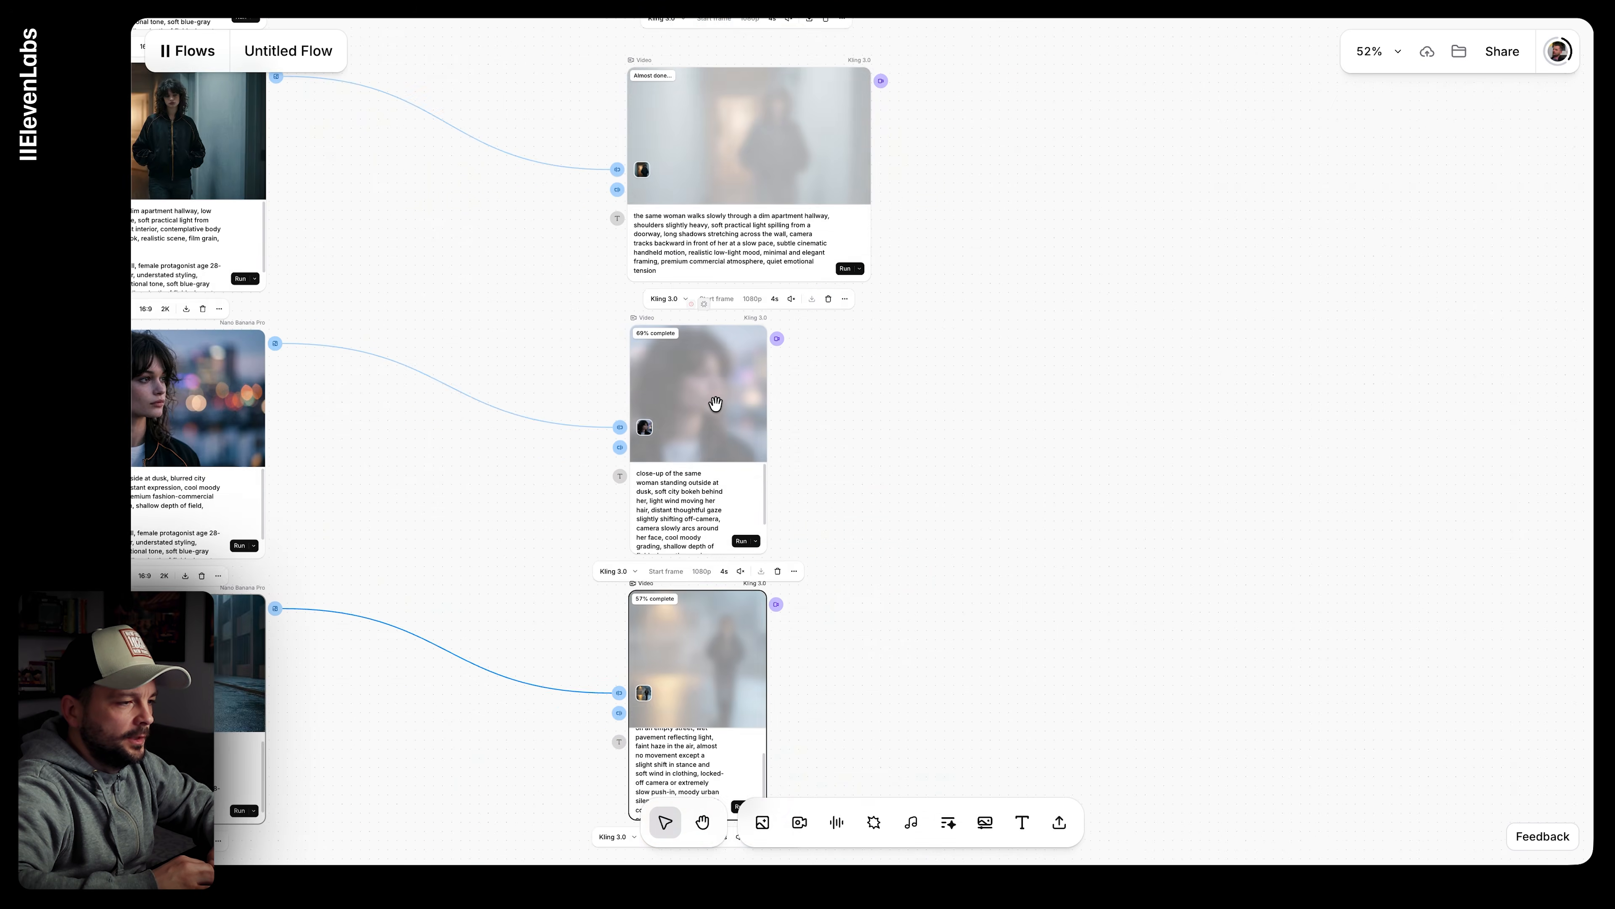
pyautogui.keyDown('ctrl'); pyautogui.scroll(-3, 910, 352); pyautogui.keyUp('ctrl')
# Step: Inspect the Shot 04 hallway video's generation and compare the other shots' clips across the flow
pyautogui.scroll(10, 910, 352)
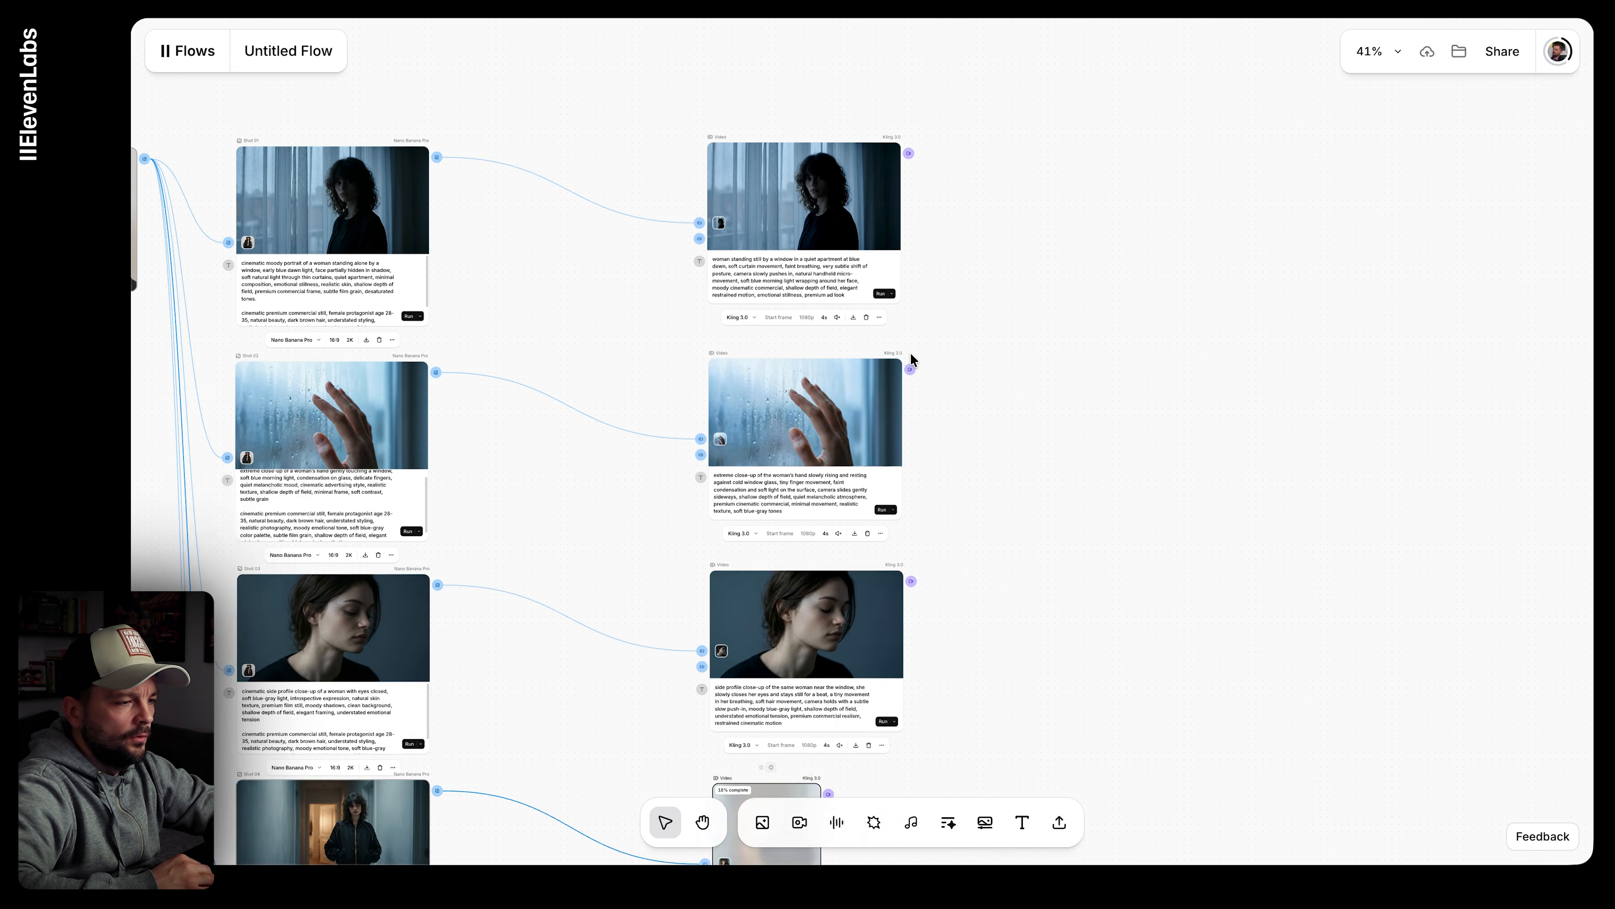
pyautogui.scroll(-10, 910, 353)
pyautogui.scroll(2, 912, 354)
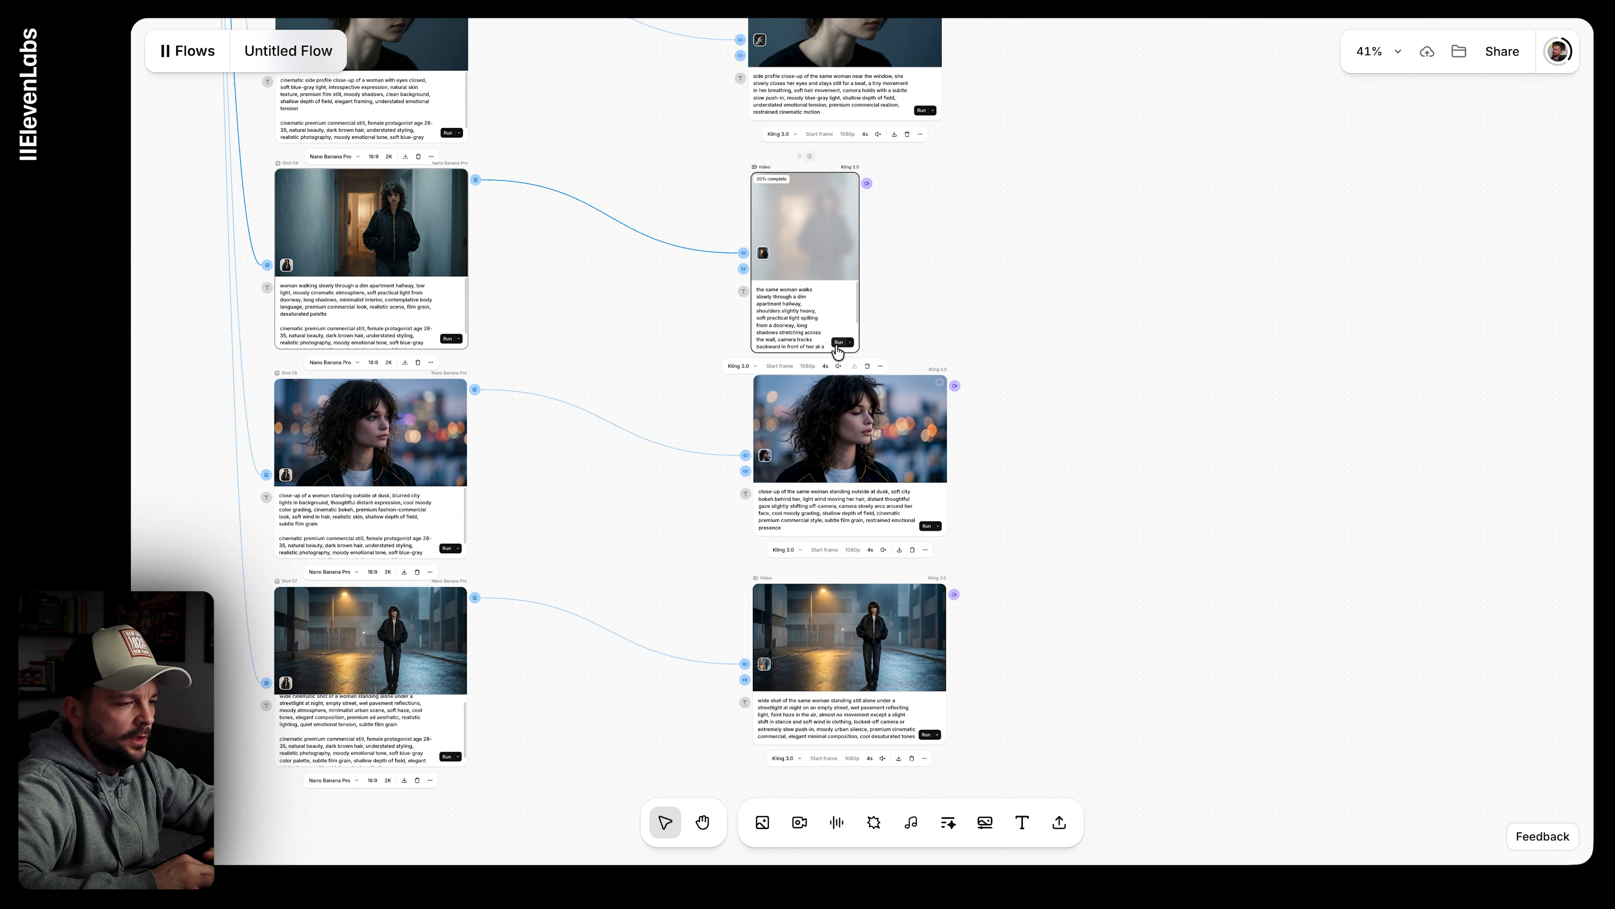
pyautogui.keyDown('ctrl'); pyautogui.scroll(8, 839, 351); pyautogui.keyUp('ctrl')
pyautogui.click(843, 337)
pyautogui.scroll(3, 760, 133)
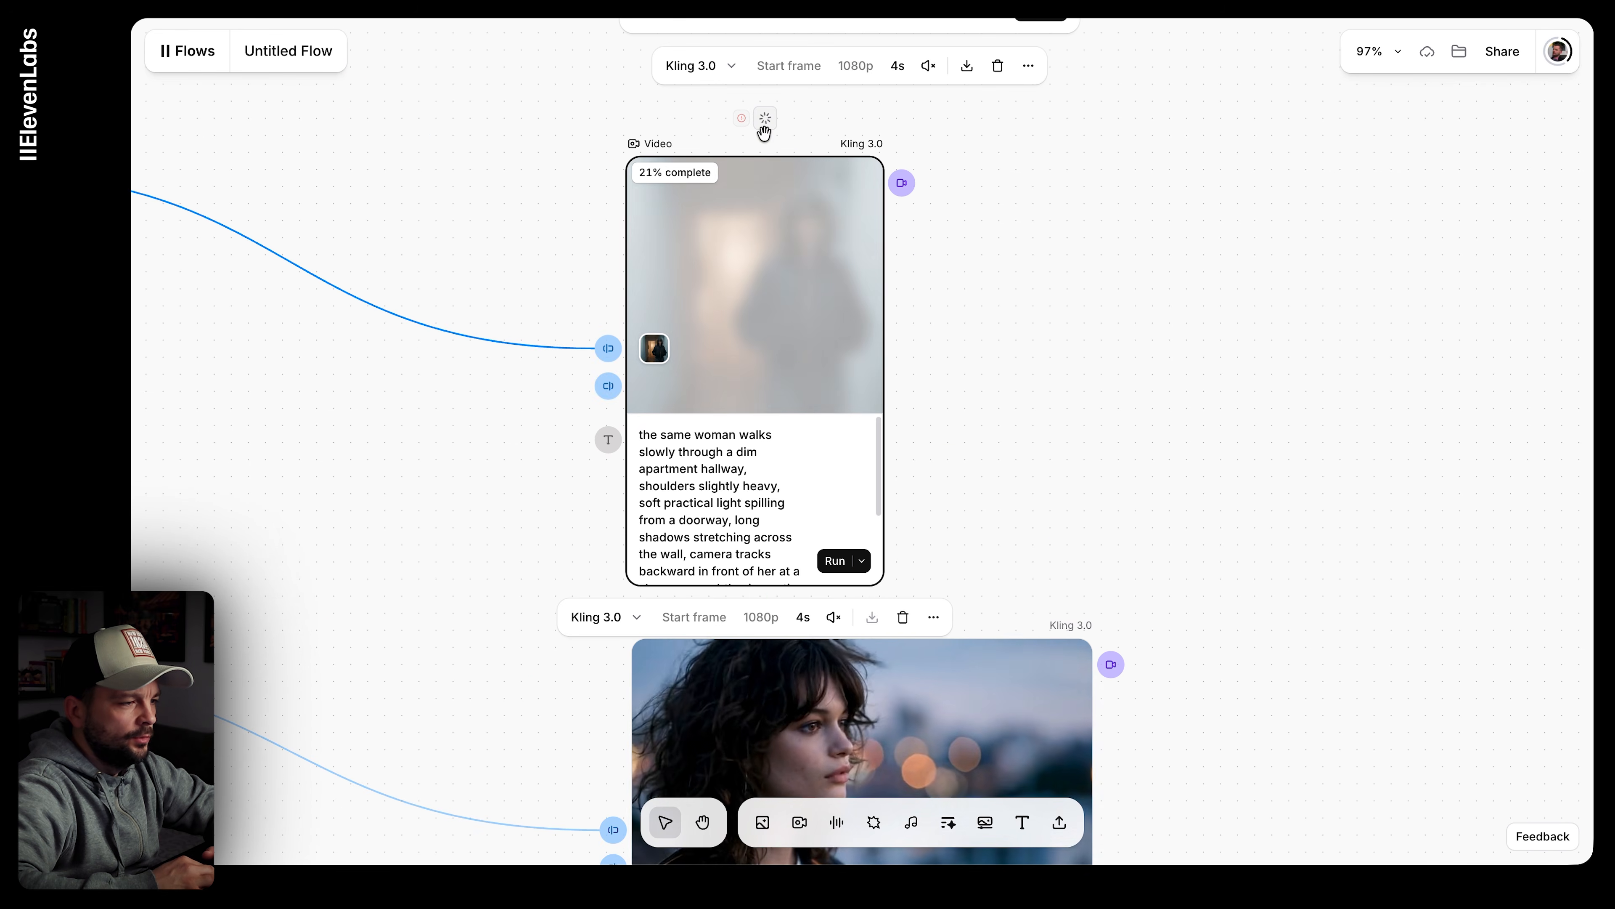
pyautogui.scroll(10, 991, 346)
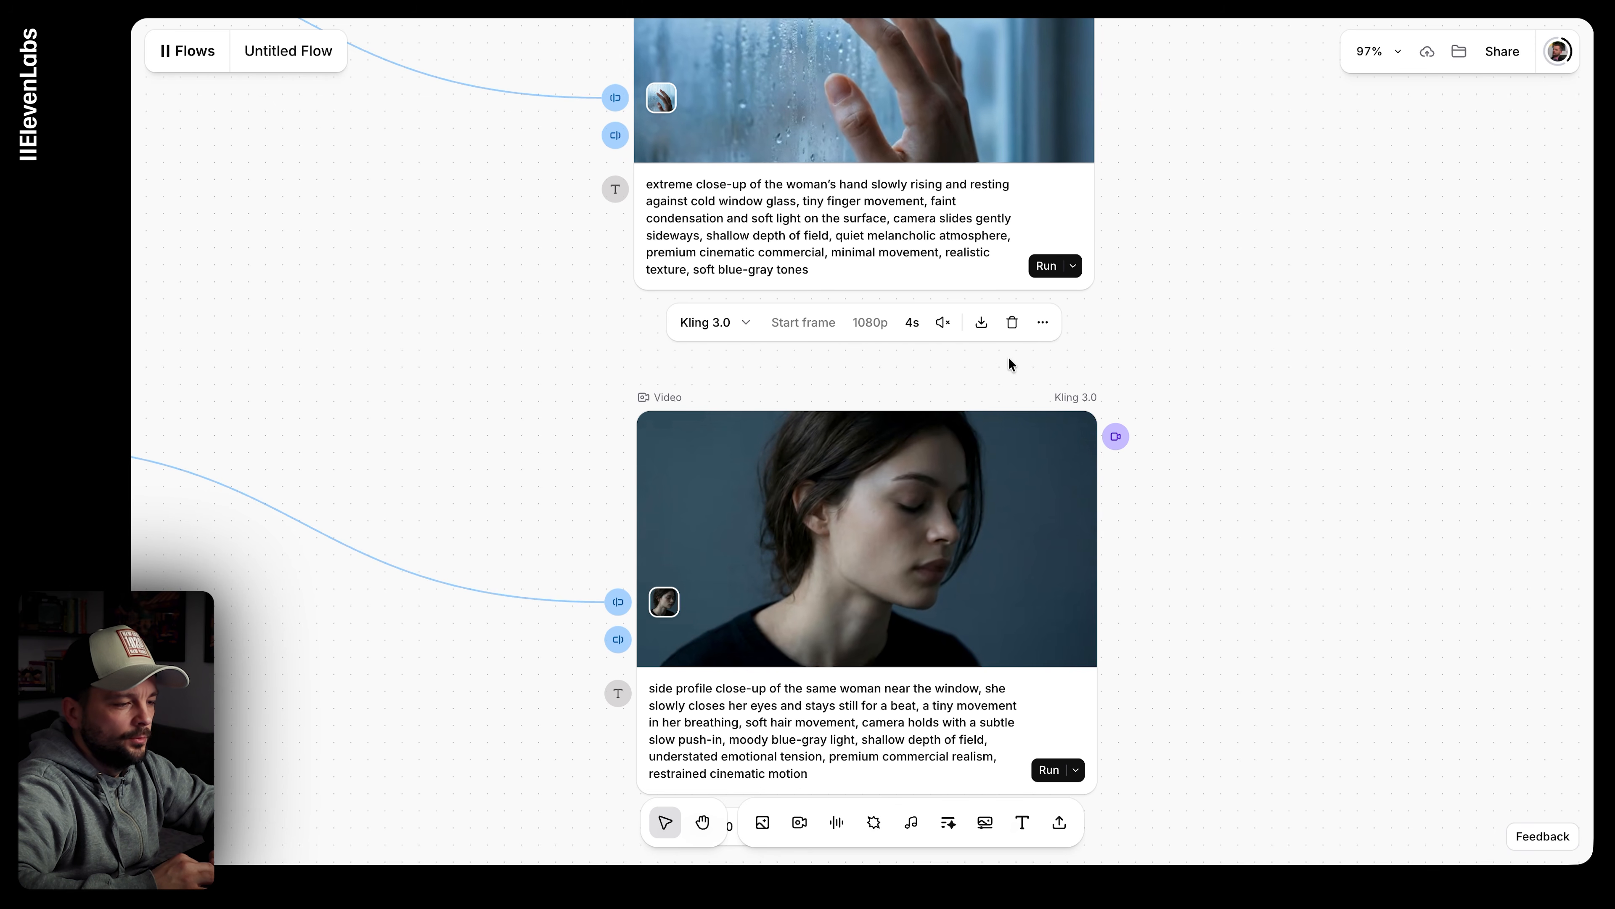
pyautogui.scroll(-10, 1160, 472)
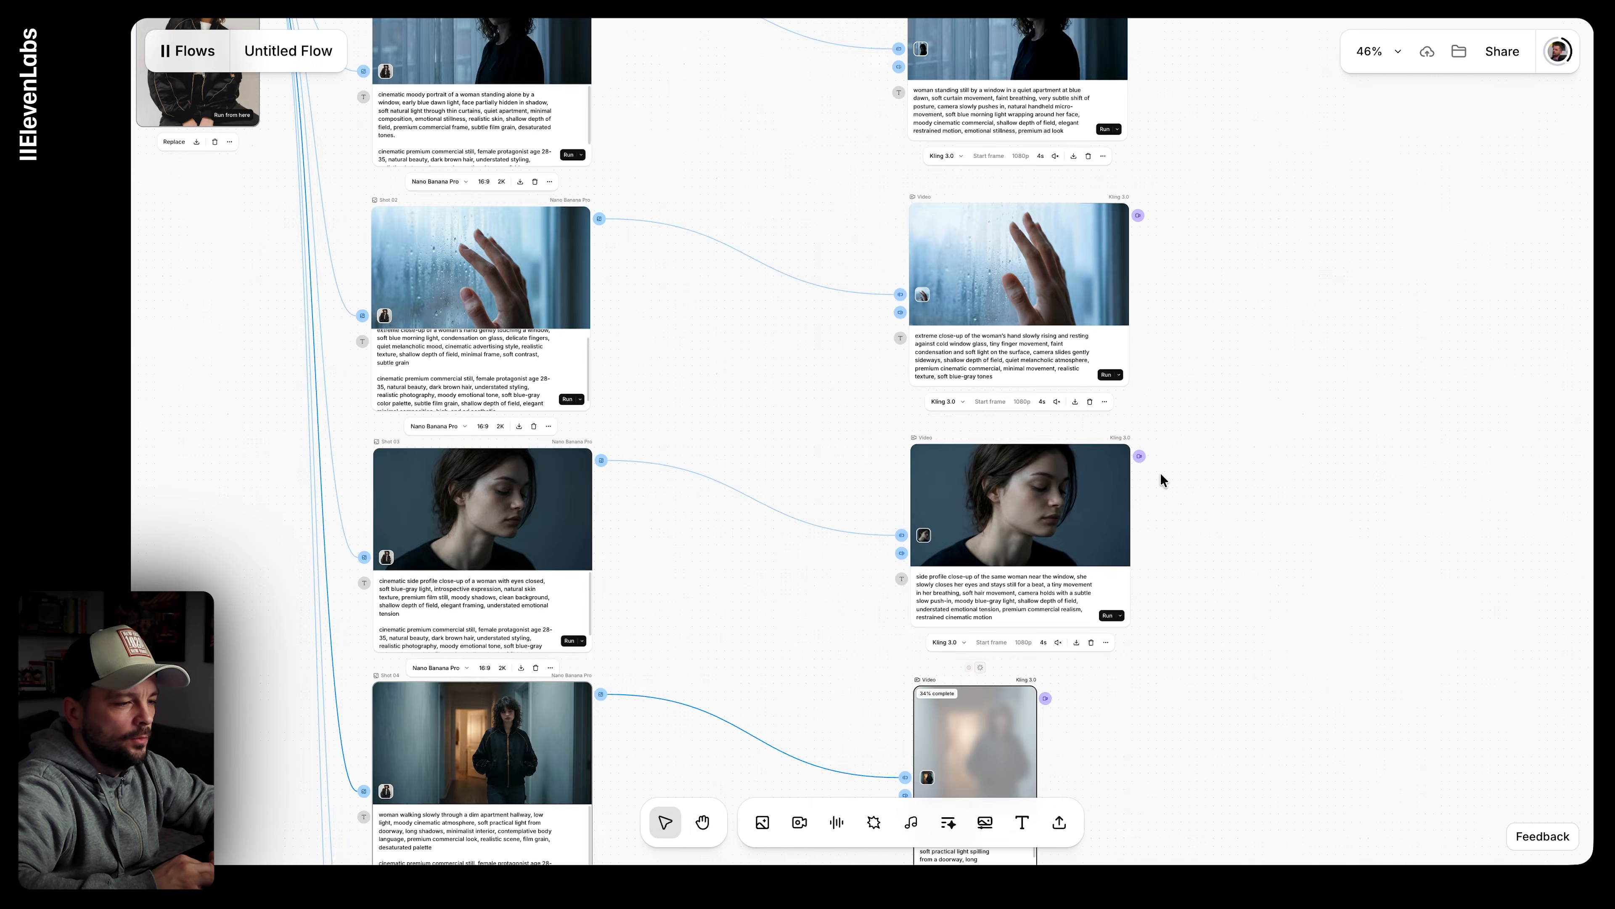
pyautogui.scroll(-3, 1162, 478)
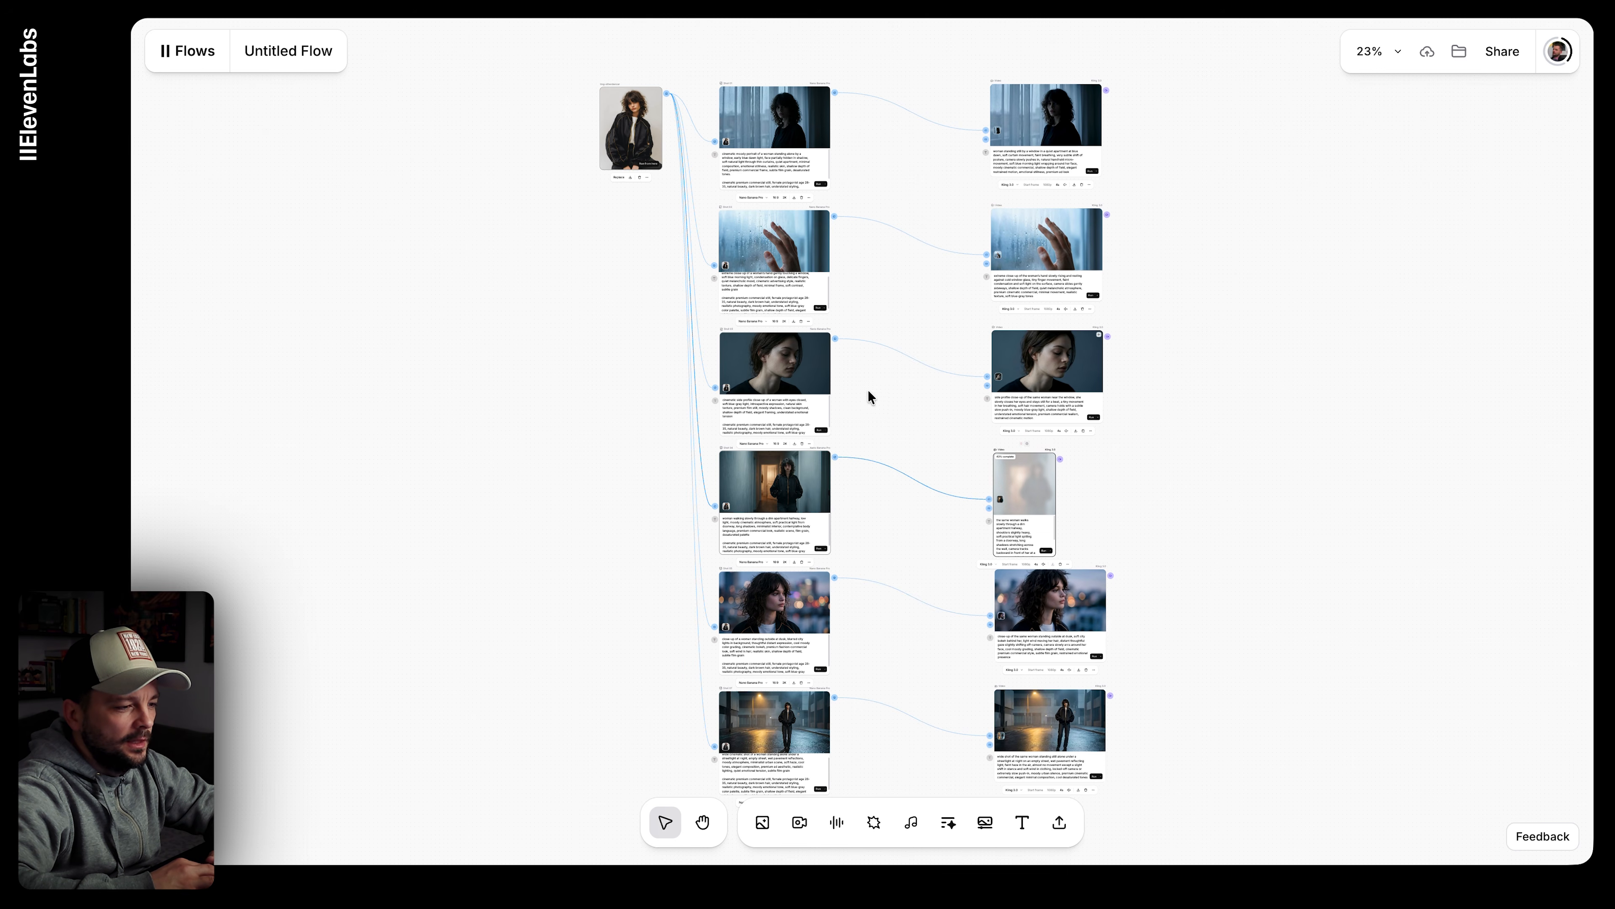
# Step: Insert "living room" before "background" in the Shot 03 image node's prompt
pyautogui.scroll(2, 847, 391)
pyautogui.scroll(3, 848, 390)
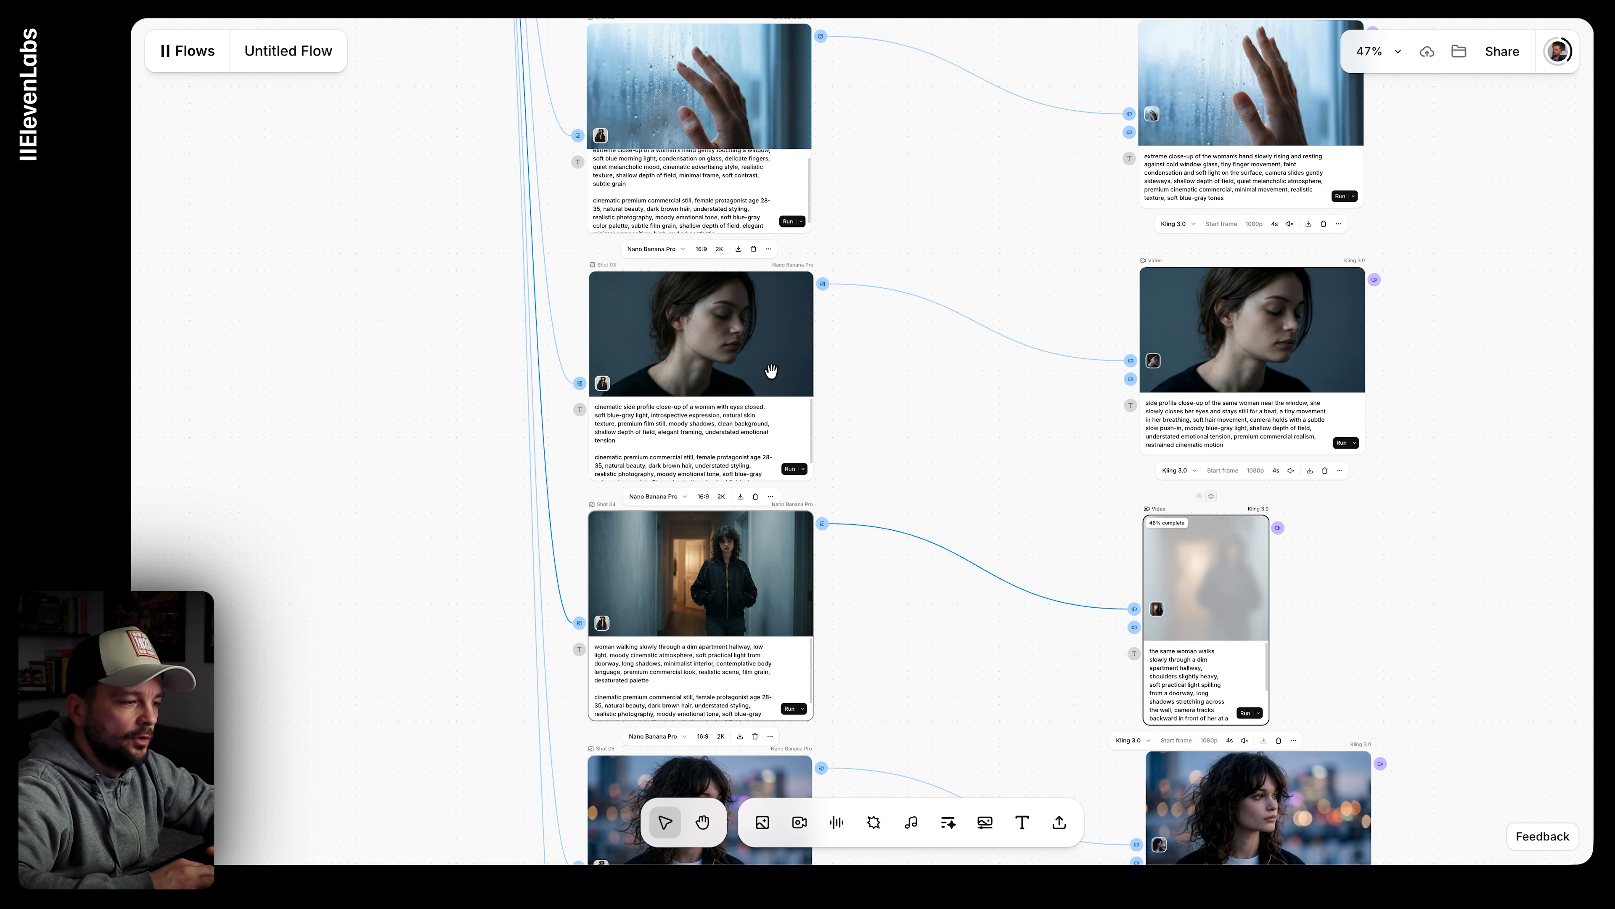
pyautogui.scroll(8, 677, 422)
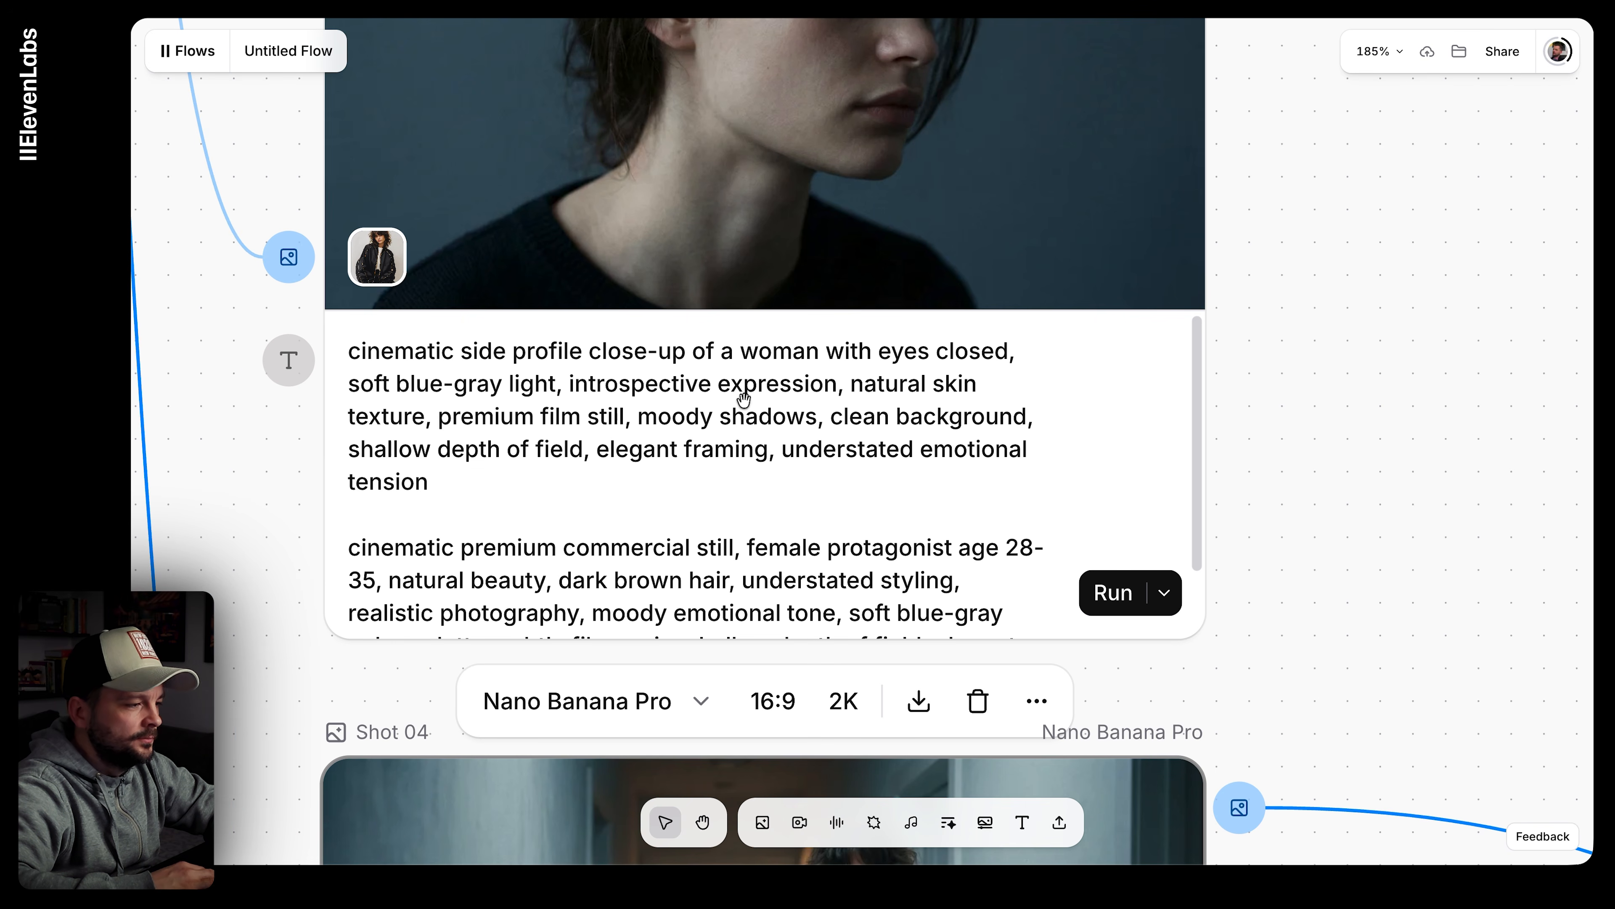
pyautogui.doubleClick(987, 417)
pyautogui.click(898, 416)
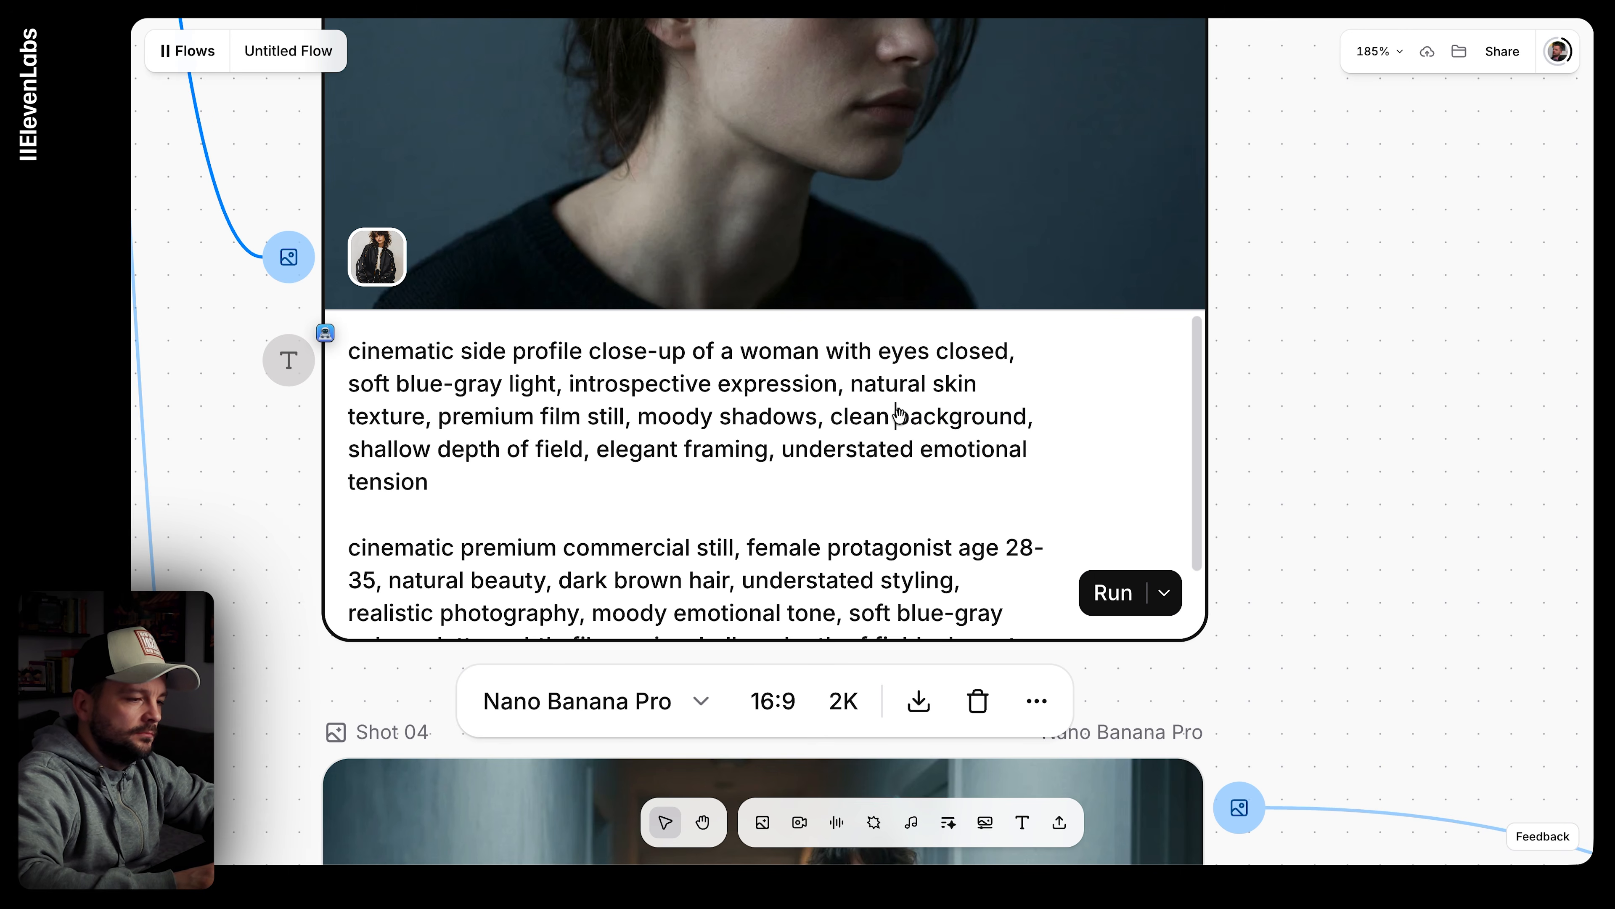
pyautogui.write('living room')
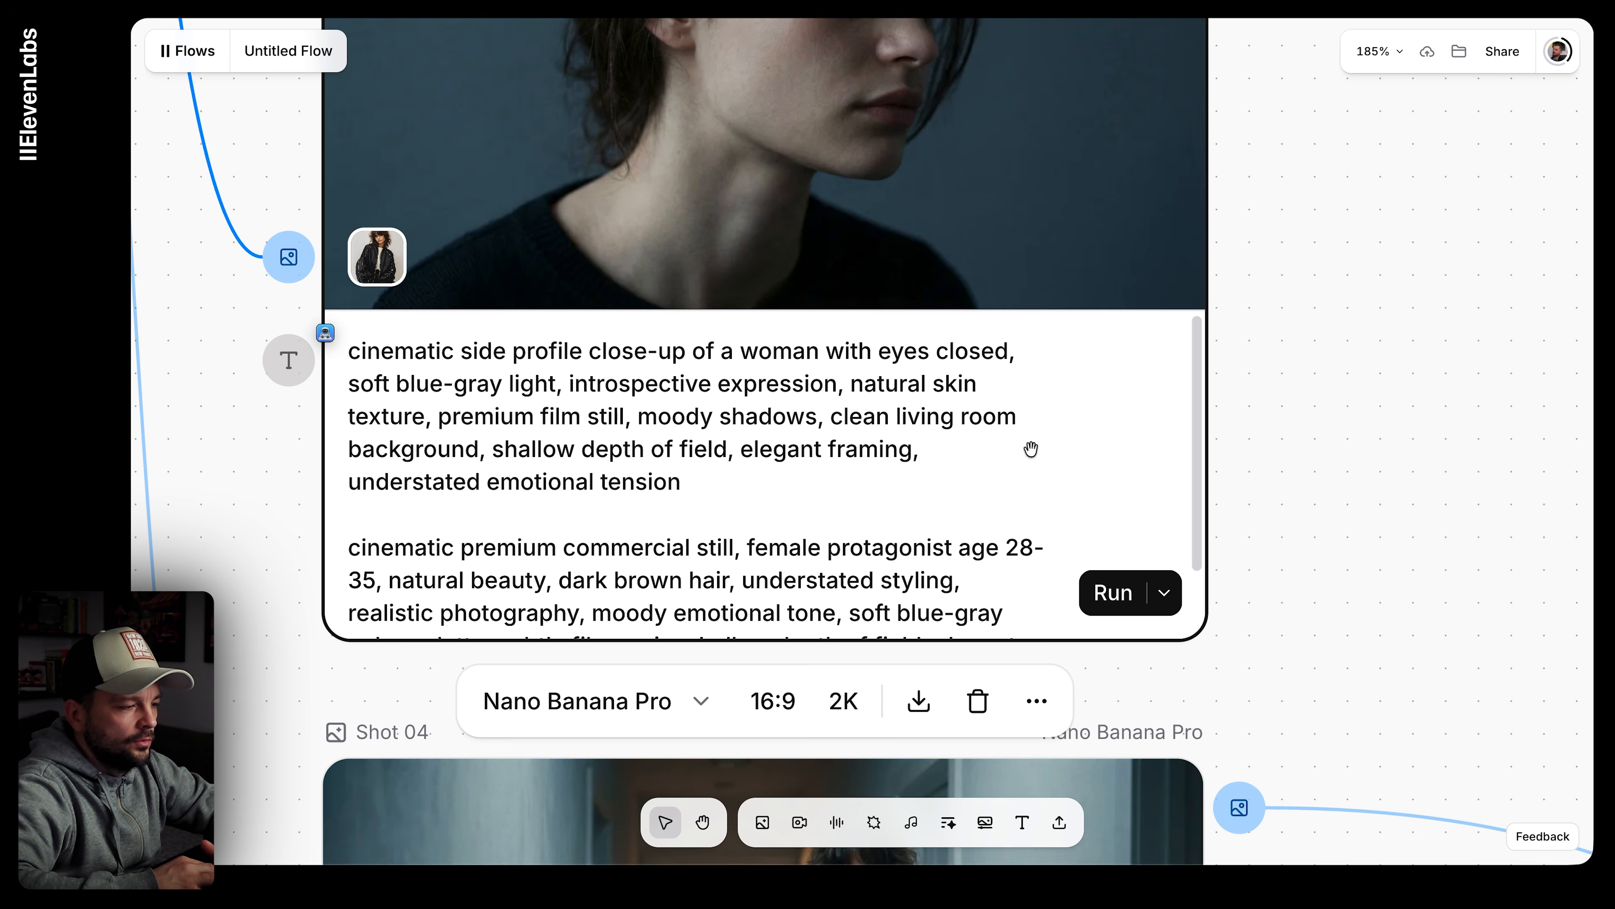
# Step: Run the Shot 03 image node again to regenerate the side profile image
pyautogui.scroll(-10, 1031, 449)
pyautogui.hscroll(3, 1031, 450)
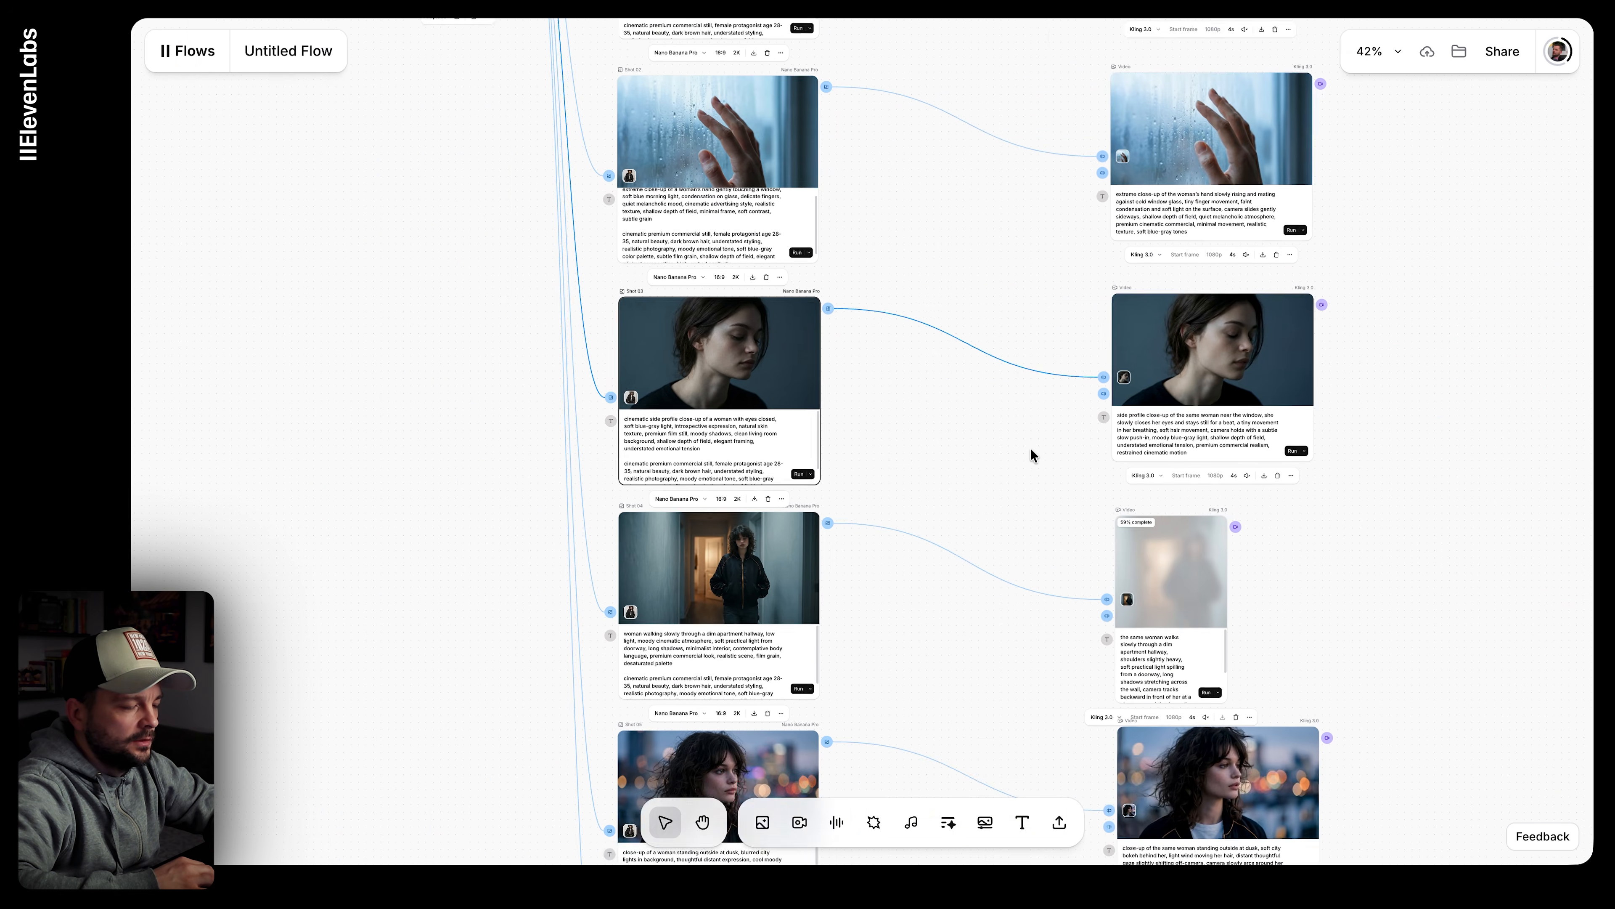
pyautogui.hscroll(4, 1031, 448)
pyautogui.scroll(1, 1031, 448)
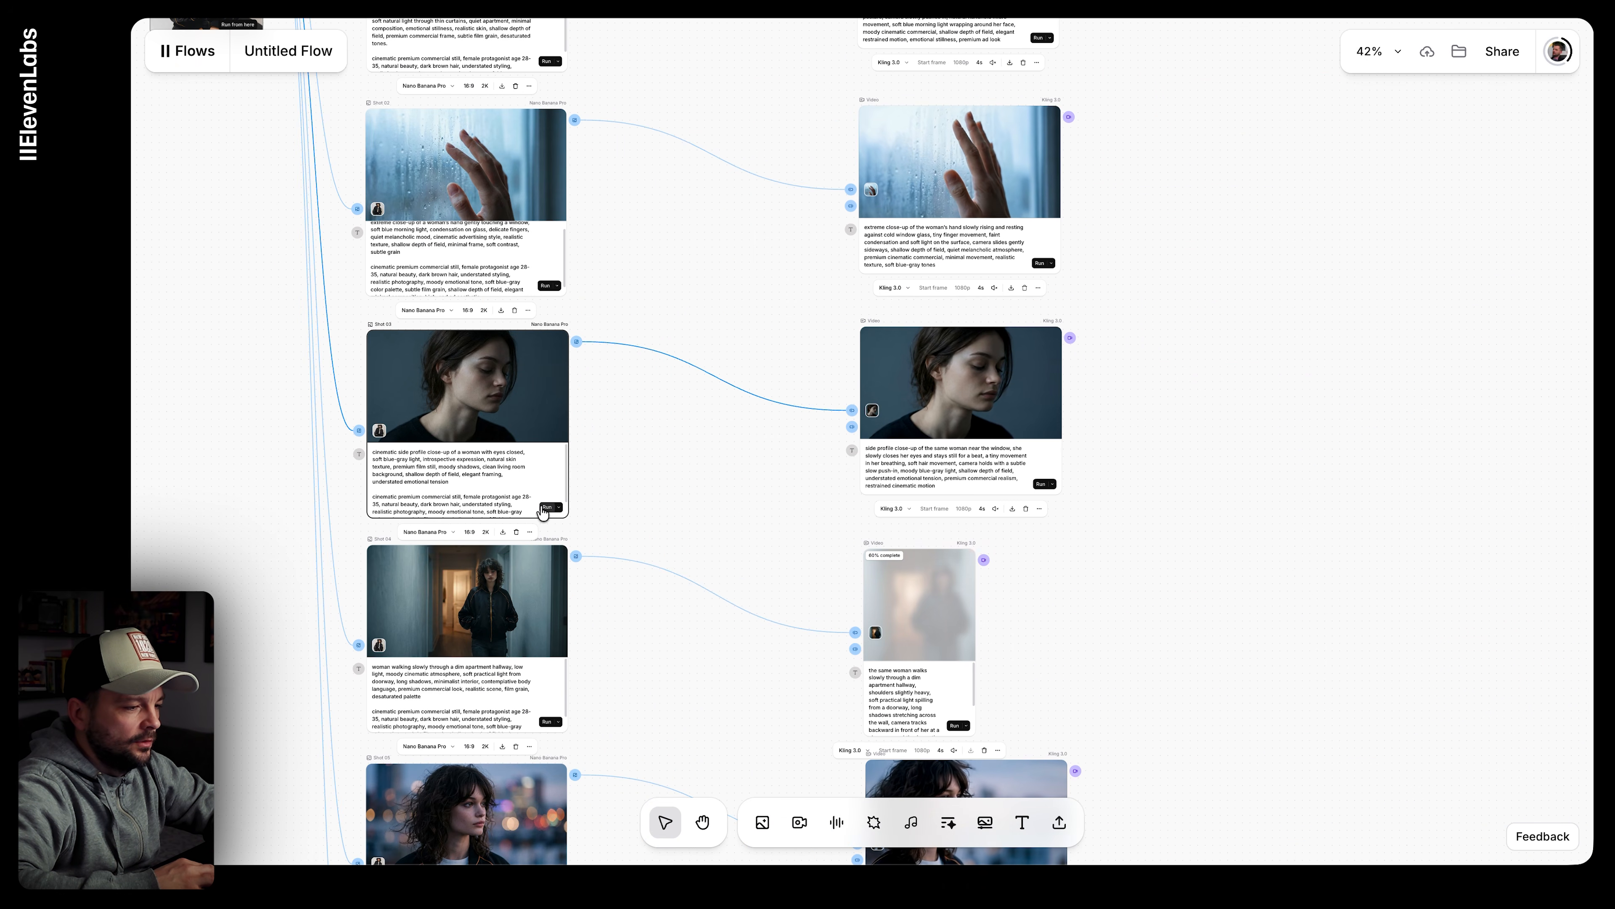
pyautogui.click(545, 507)
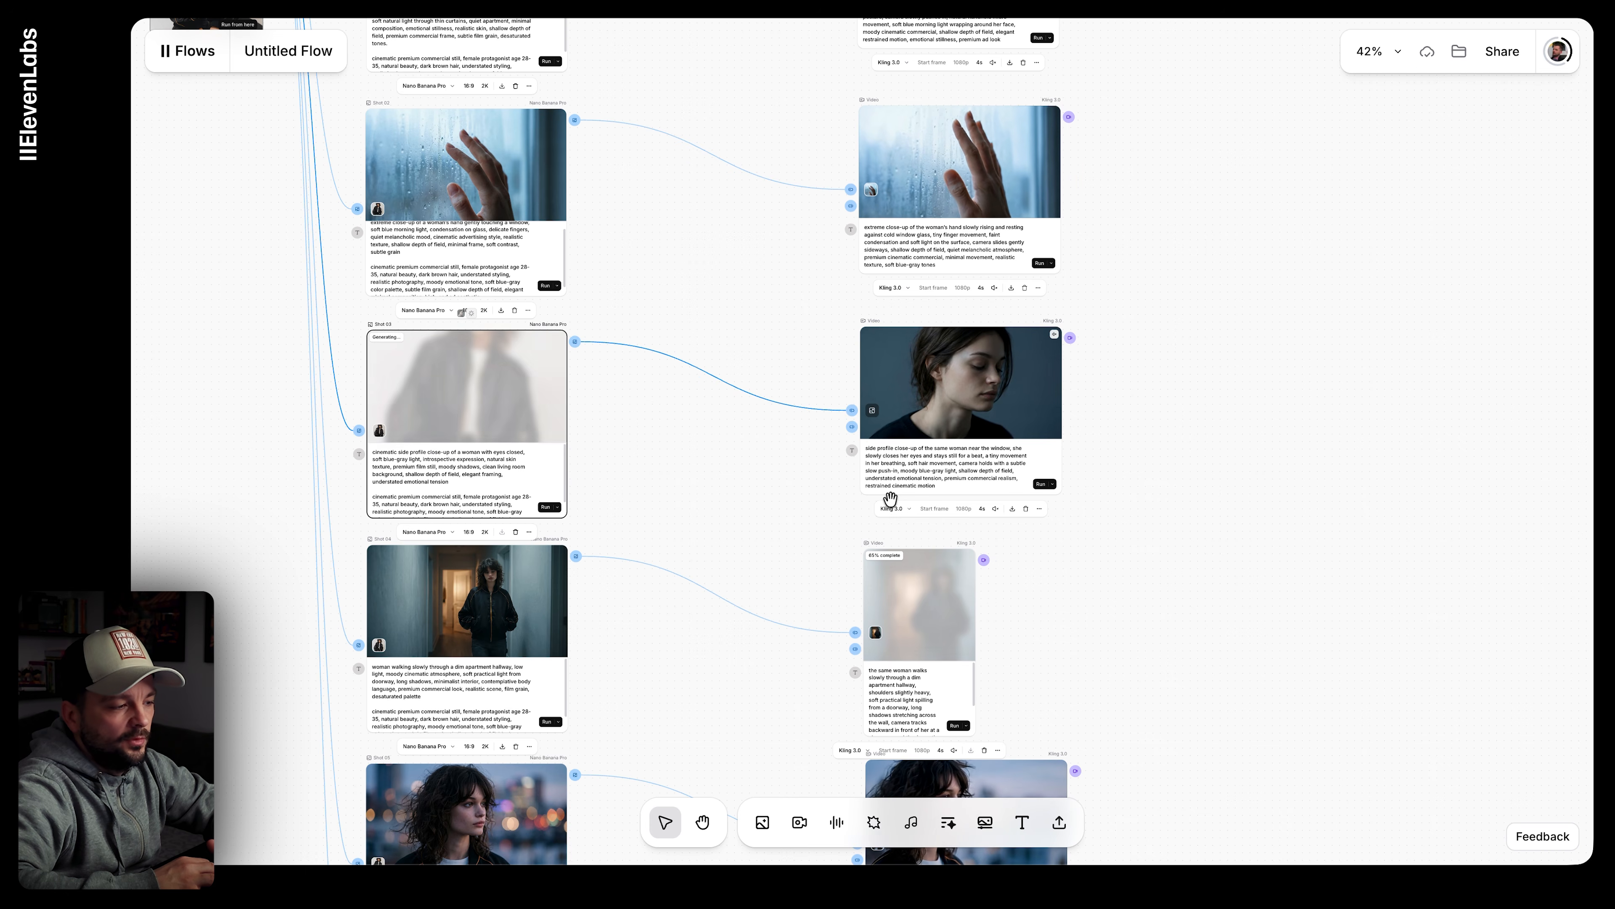
pyautogui.scroll(-4, 889, 499)
pyautogui.hscroll(-5, 889, 499)
pyautogui.scroll(2, 889, 499)
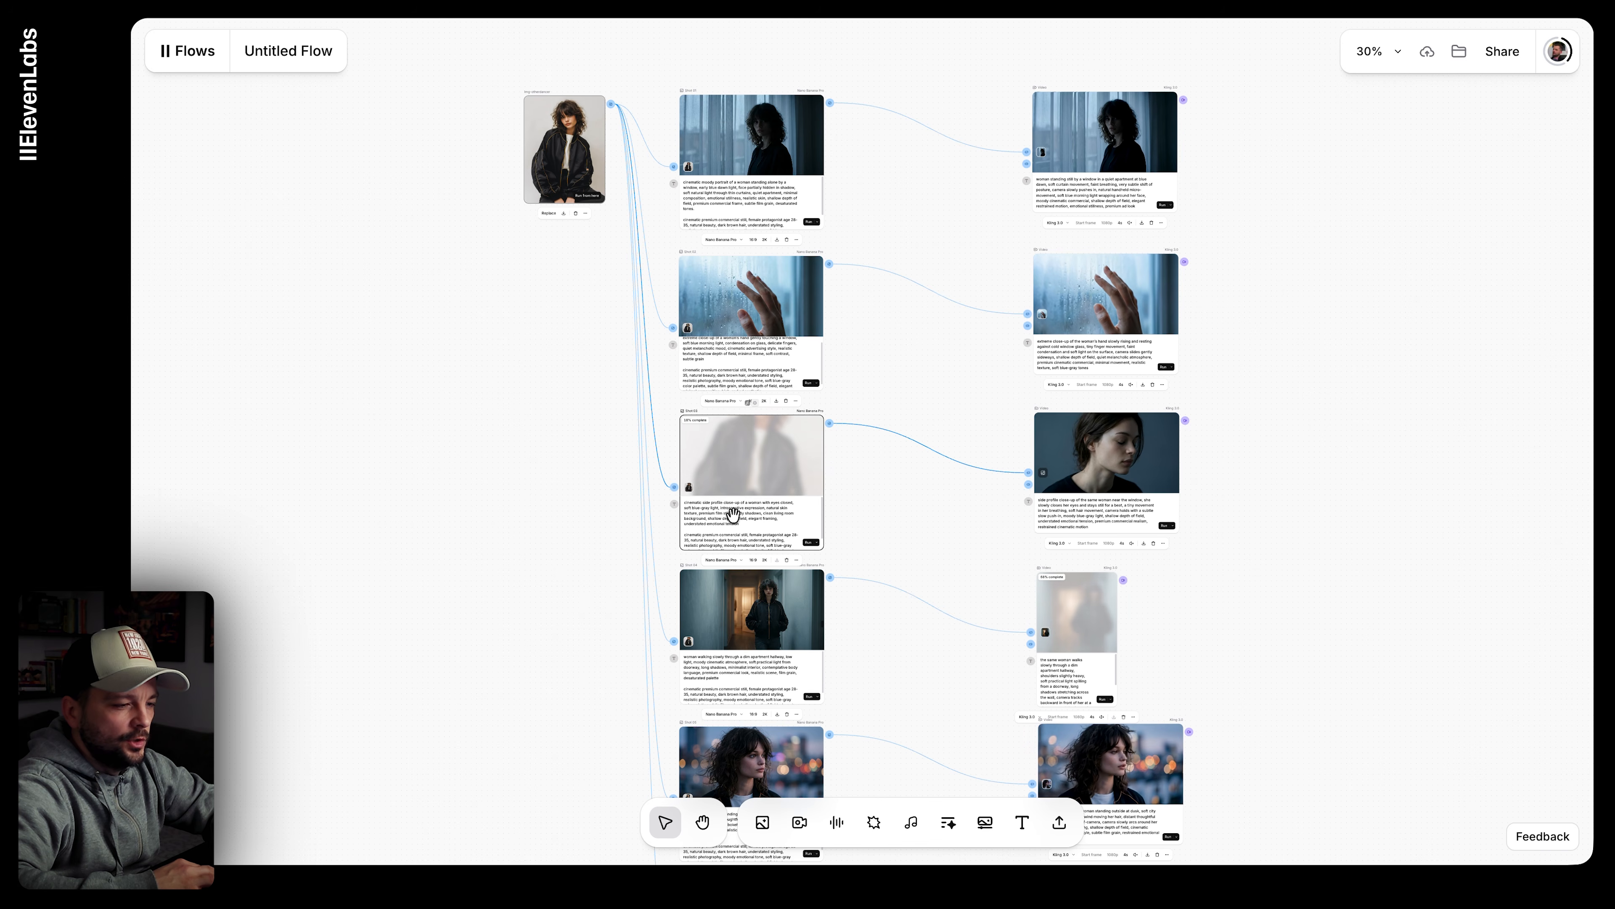
pyautogui.scroll(-5, 937, 477)
pyautogui.hscroll(3, 937, 477)
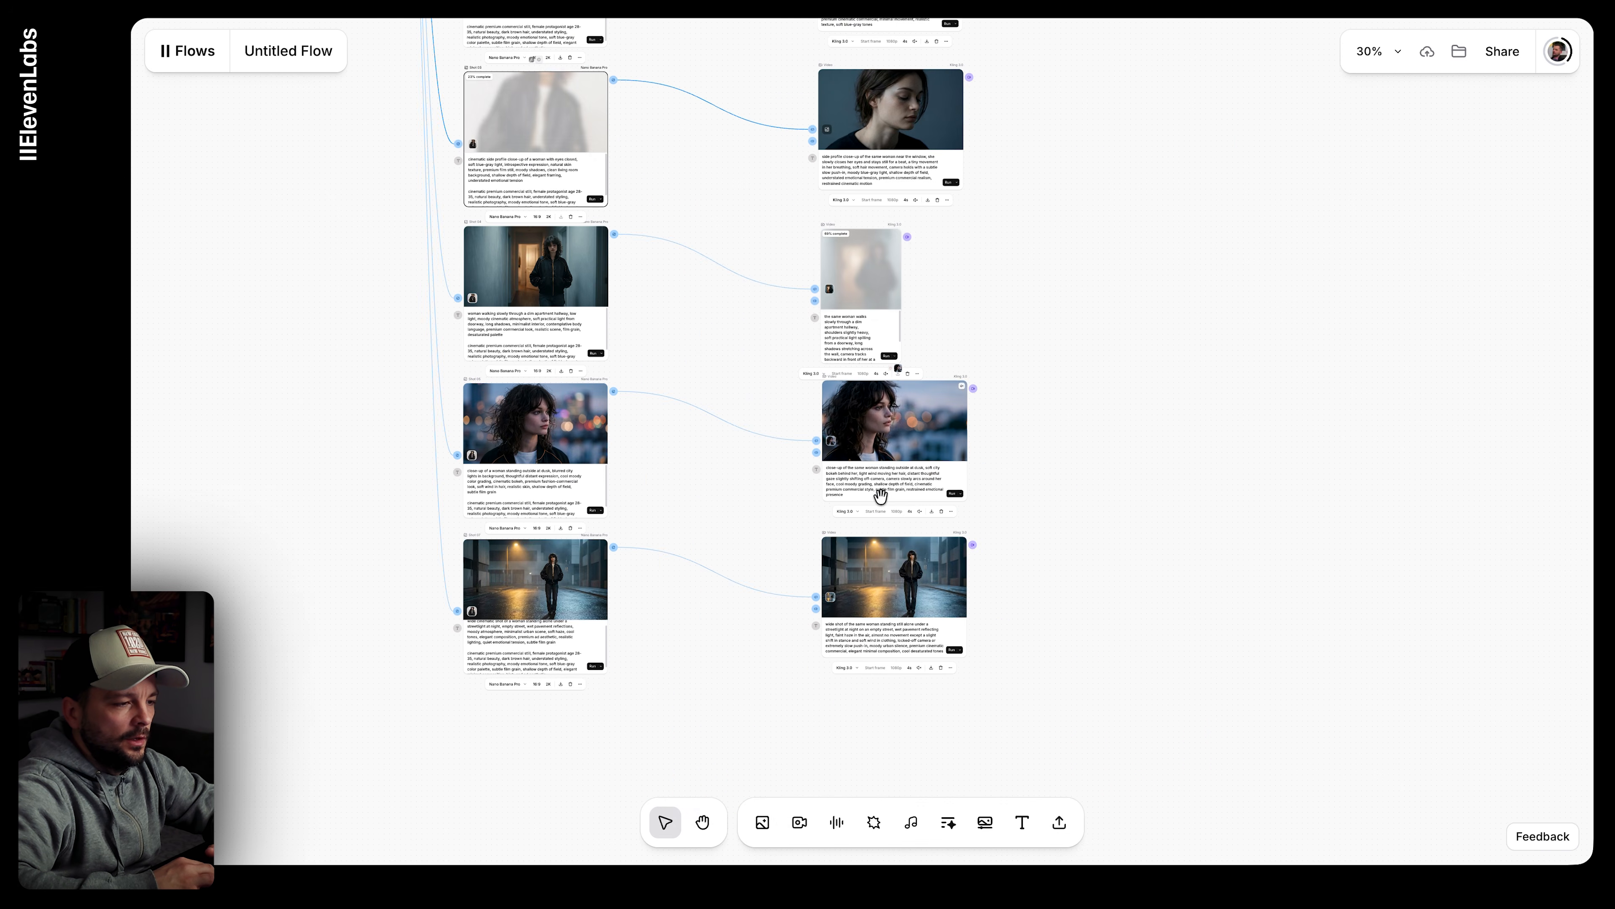
# Step: Add a Music node in the empty canvas area beside the column of Kling 3.0 video nodes
pyautogui.scroll(5, 880, 495)
pyautogui.scroll(-4, 971, 354)
pyautogui.scroll(-3, 971, 354)
pyautogui.scroll(3, 971, 354)
pyautogui.hscroll(2, 971, 353)
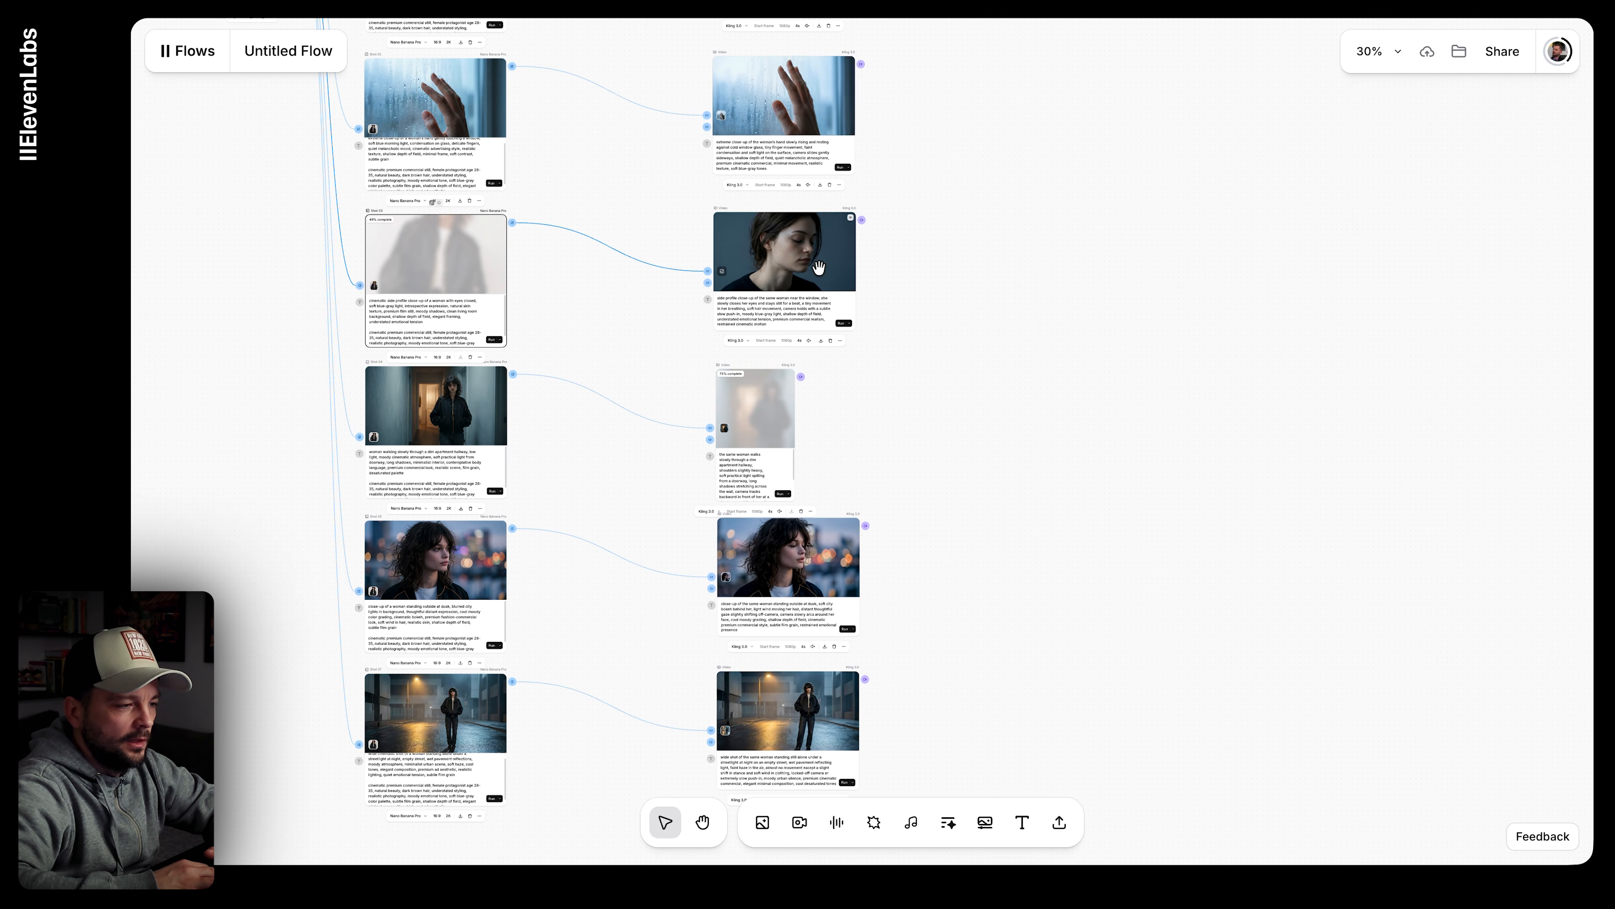
pyautogui.rightClick(997, 350)
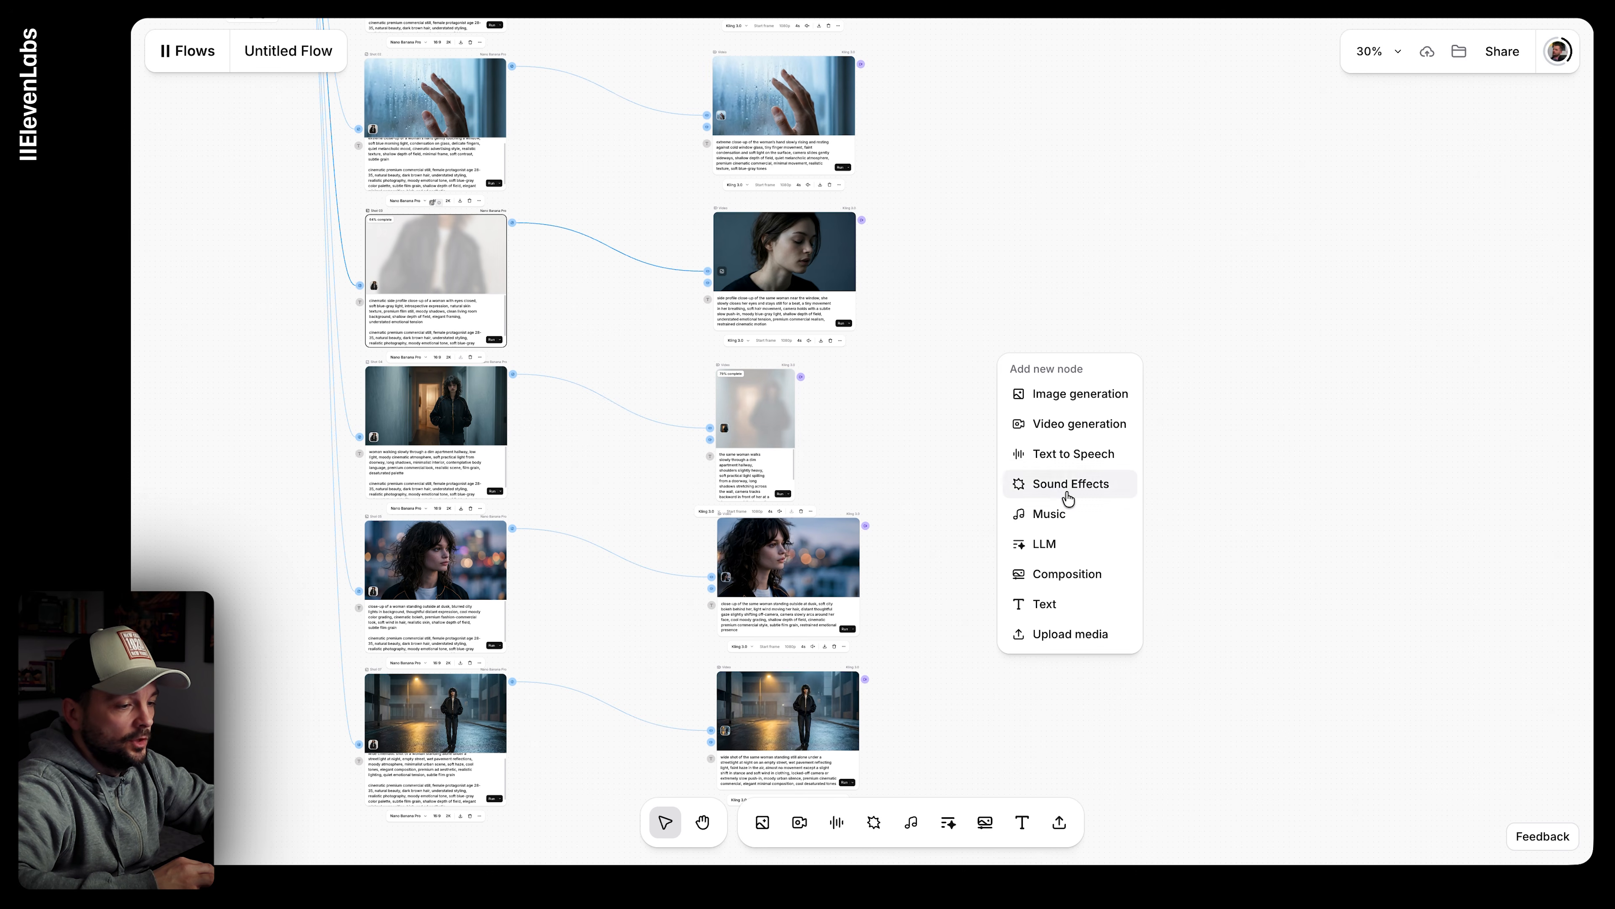
pyautogui.click(1069, 514)
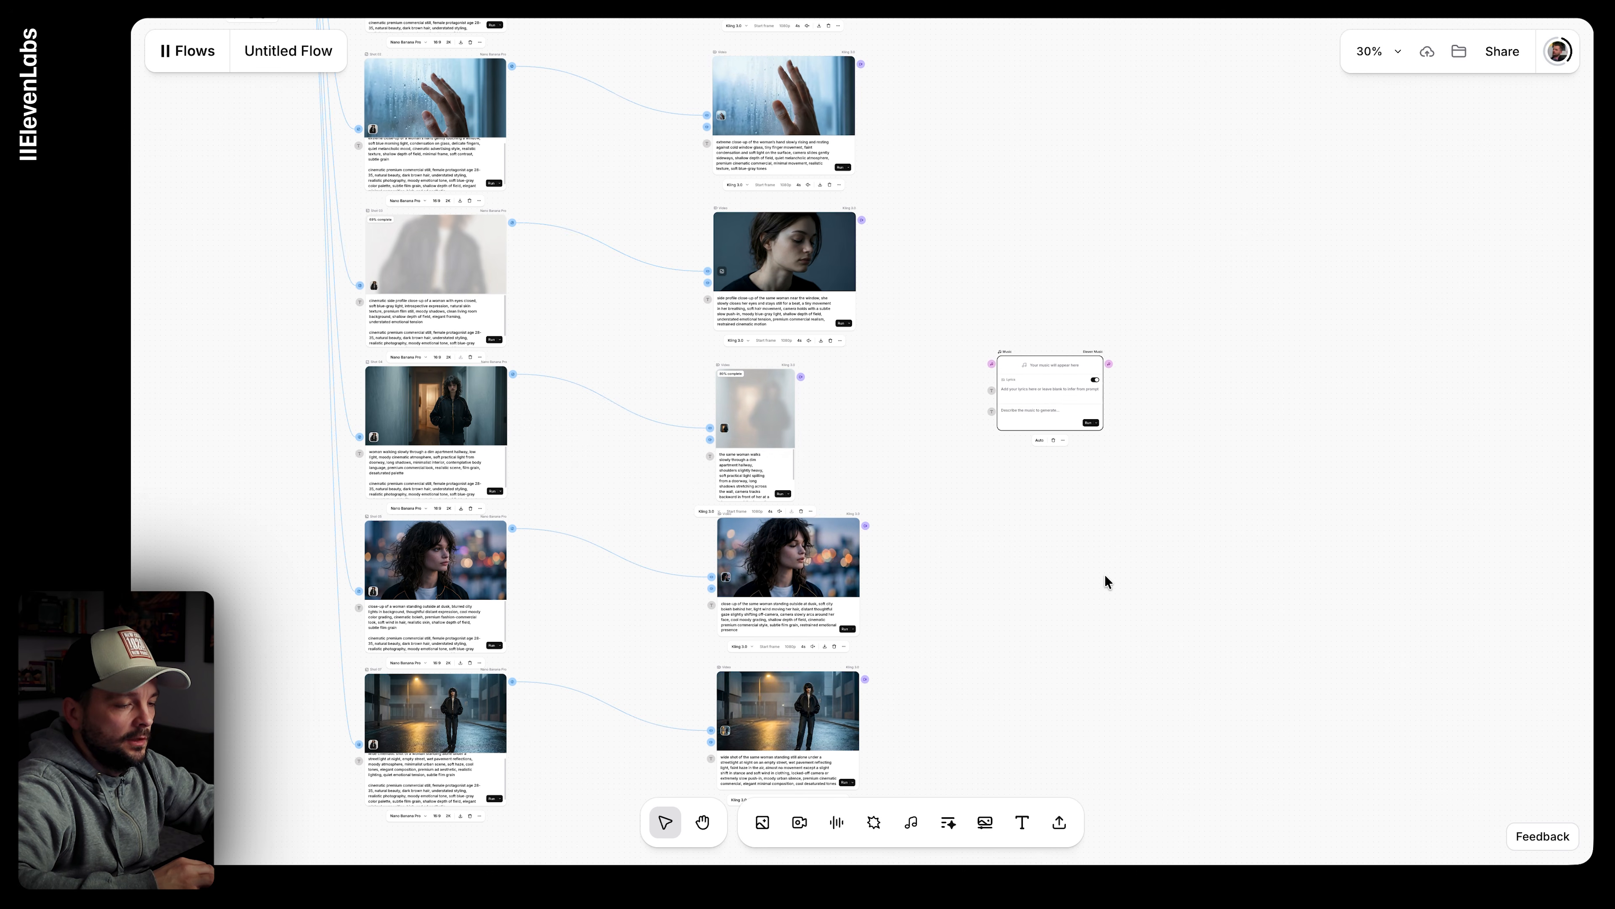
# Step: Turn off lyrics in the Music node, enter "Moody advertising music for a 15 second ad" as its prompt and generate the track
pyautogui.scroll(3, 1104, 575)
pyautogui.scroll(8, 1020, 343)
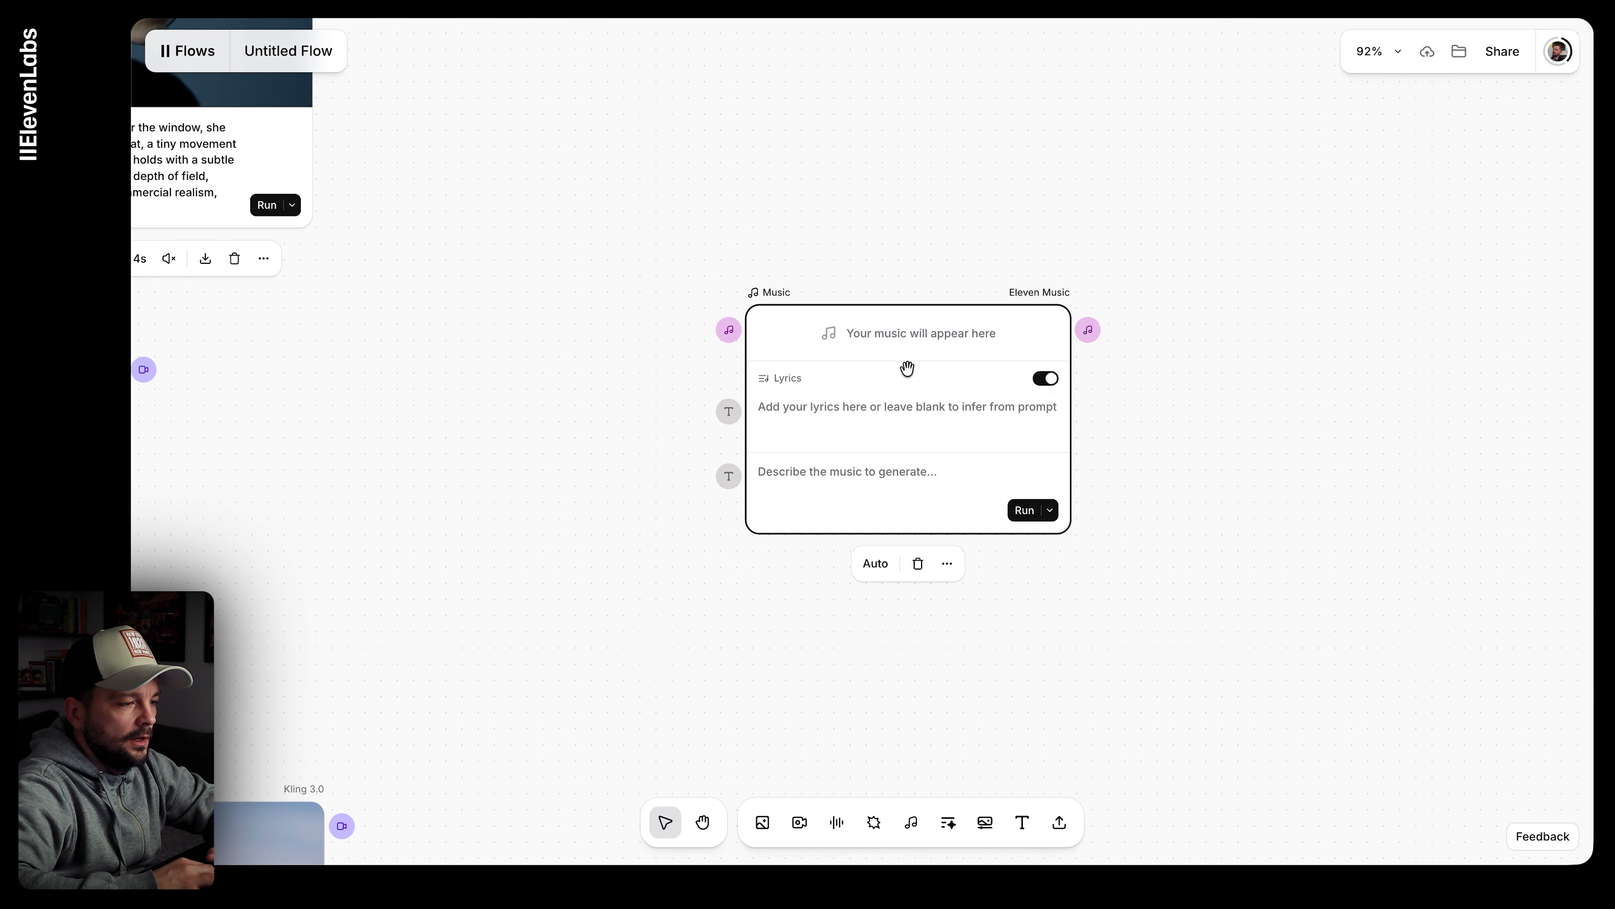
pyautogui.scroll(5, 896, 369)
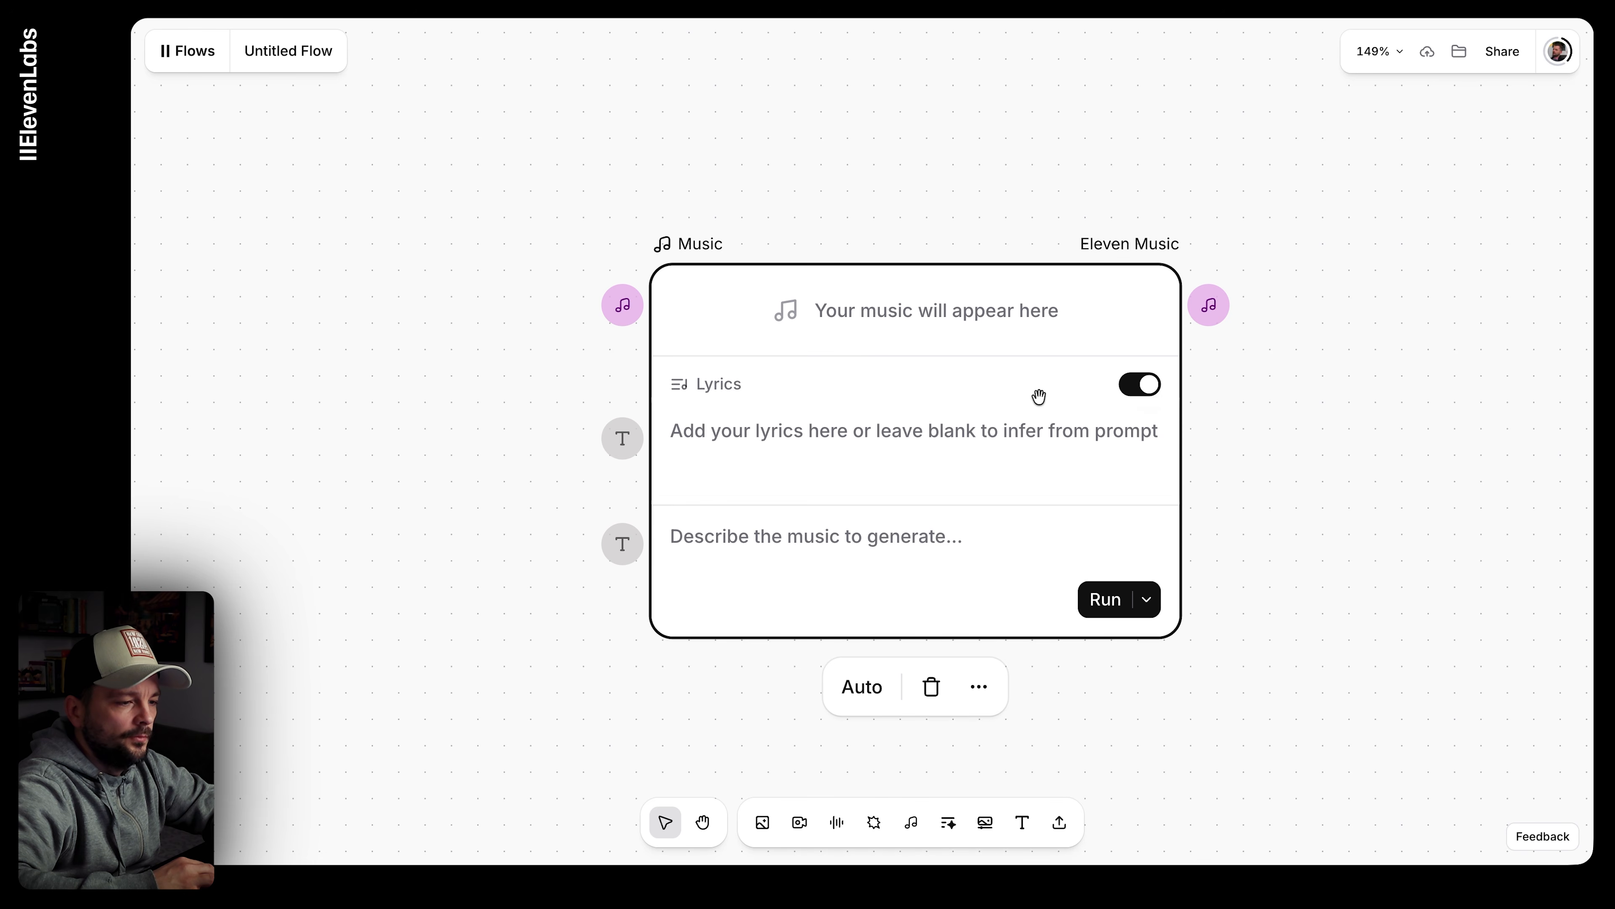
pyautogui.click(1135, 389)
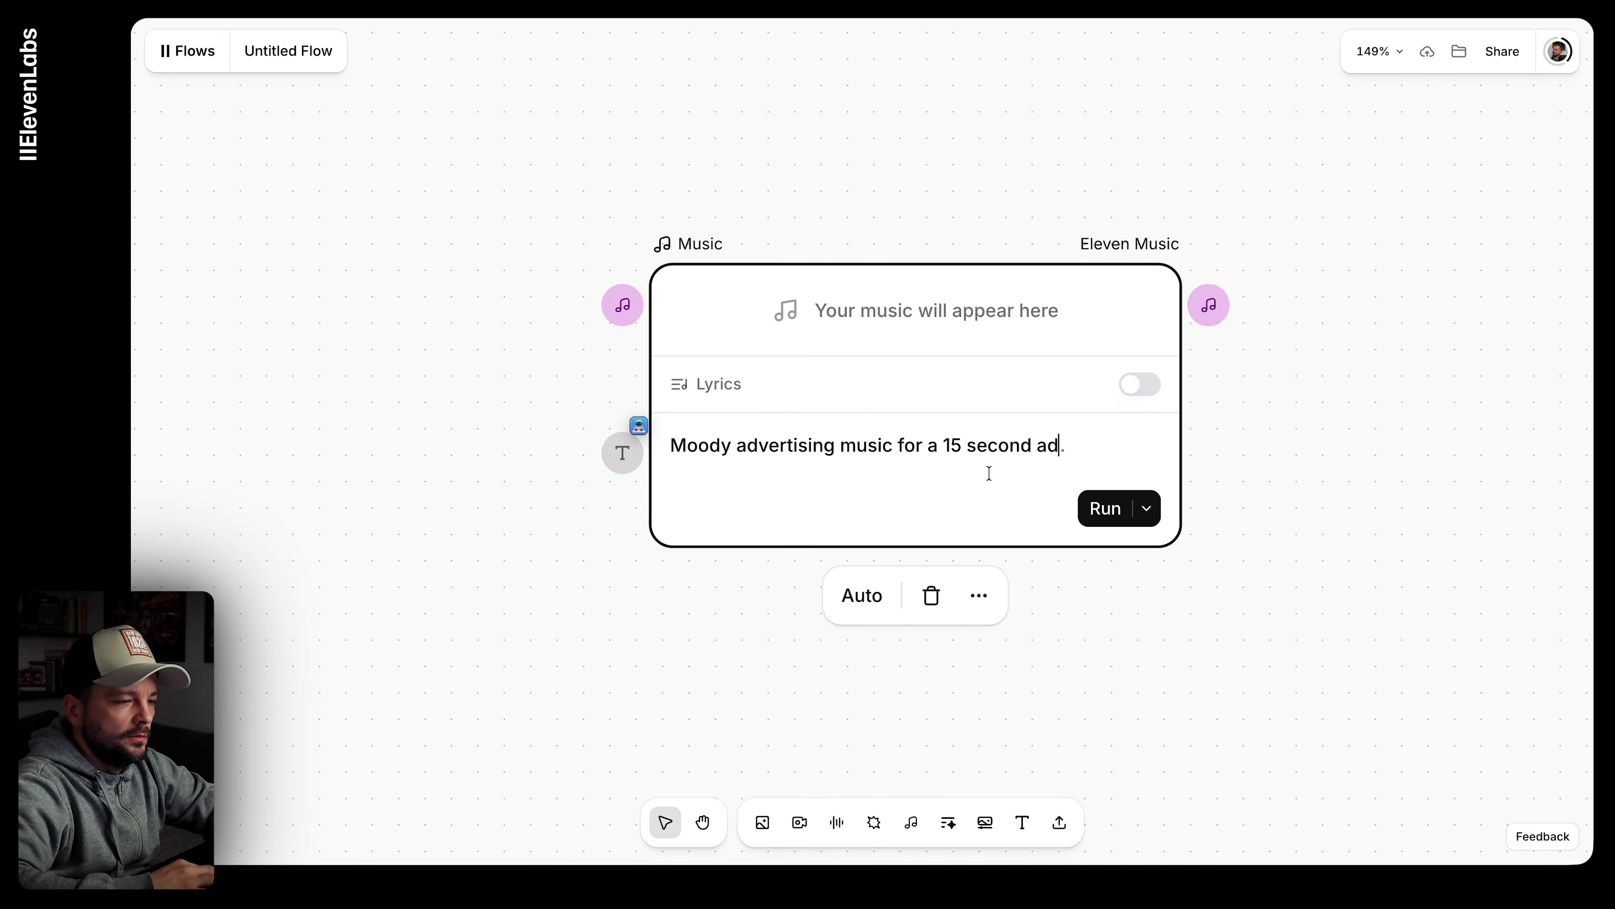
pyautogui.click(1105, 517)
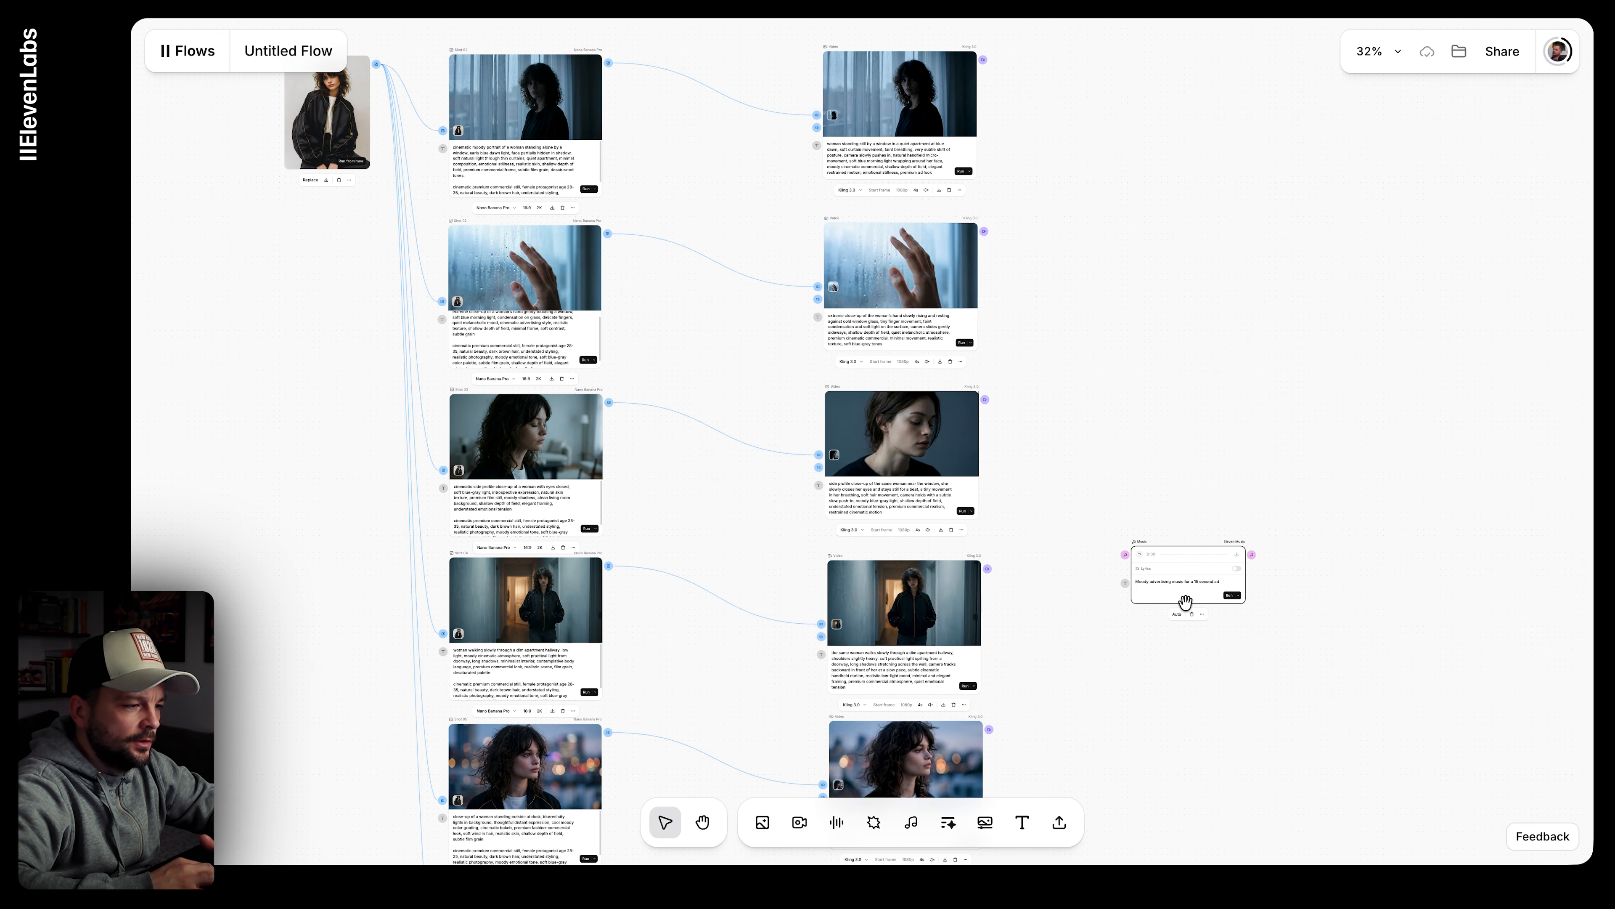
# Step: Check the regenerated Shot 03 side profile image and rerun its connected Kling 3.0 video with the new start frame
pyautogui.scroll(10, 509, 453)
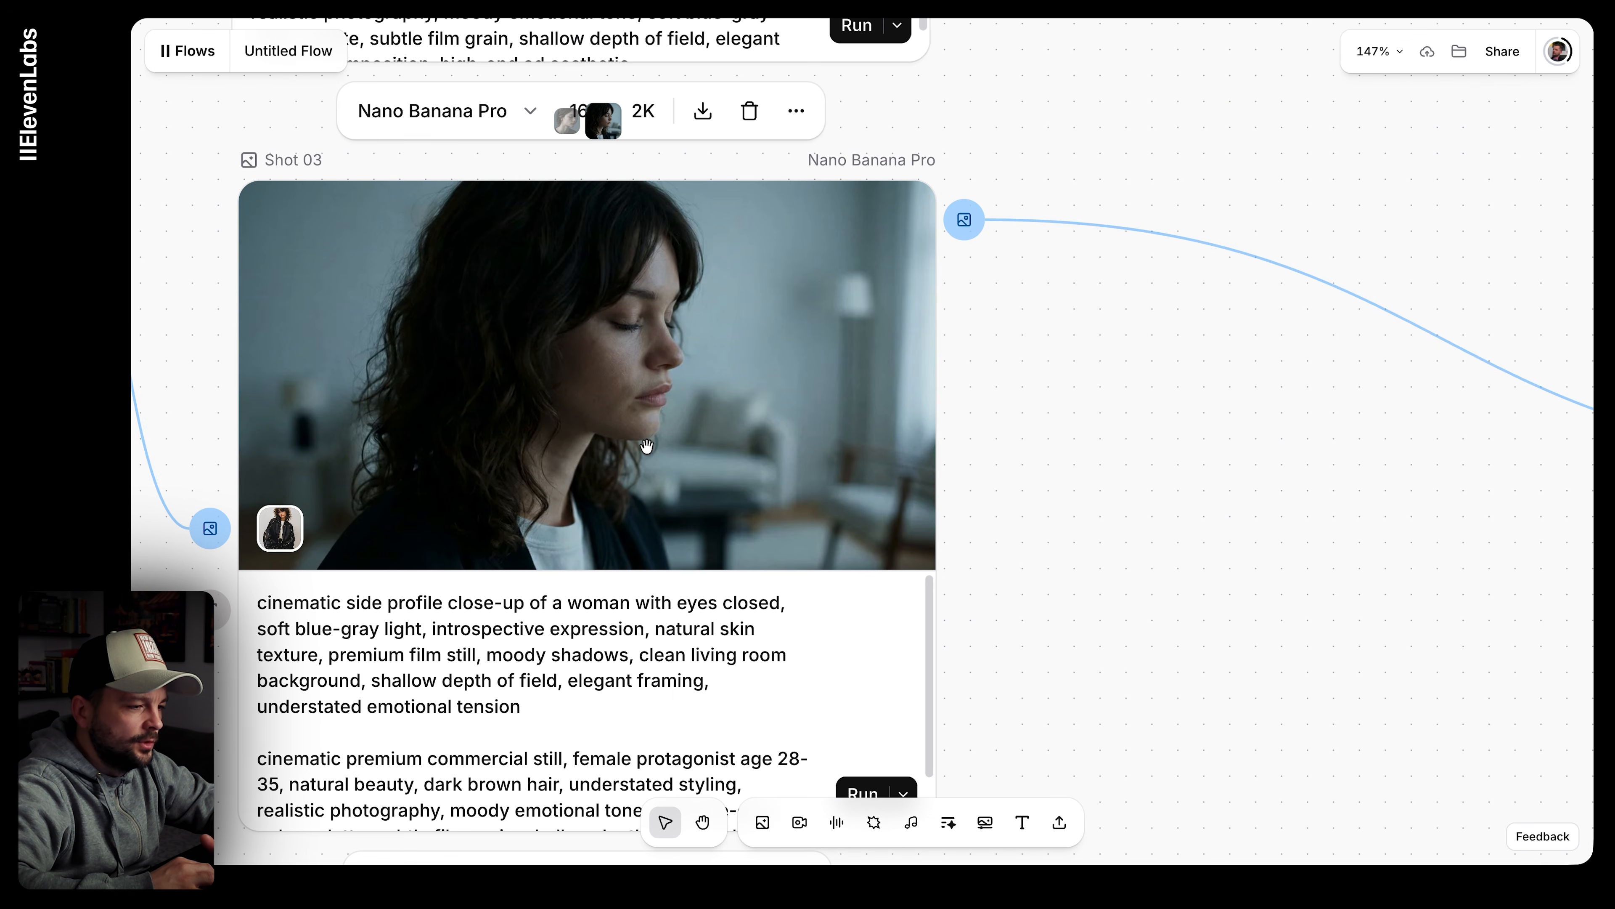
pyautogui.scroll(-10, 647, 447)
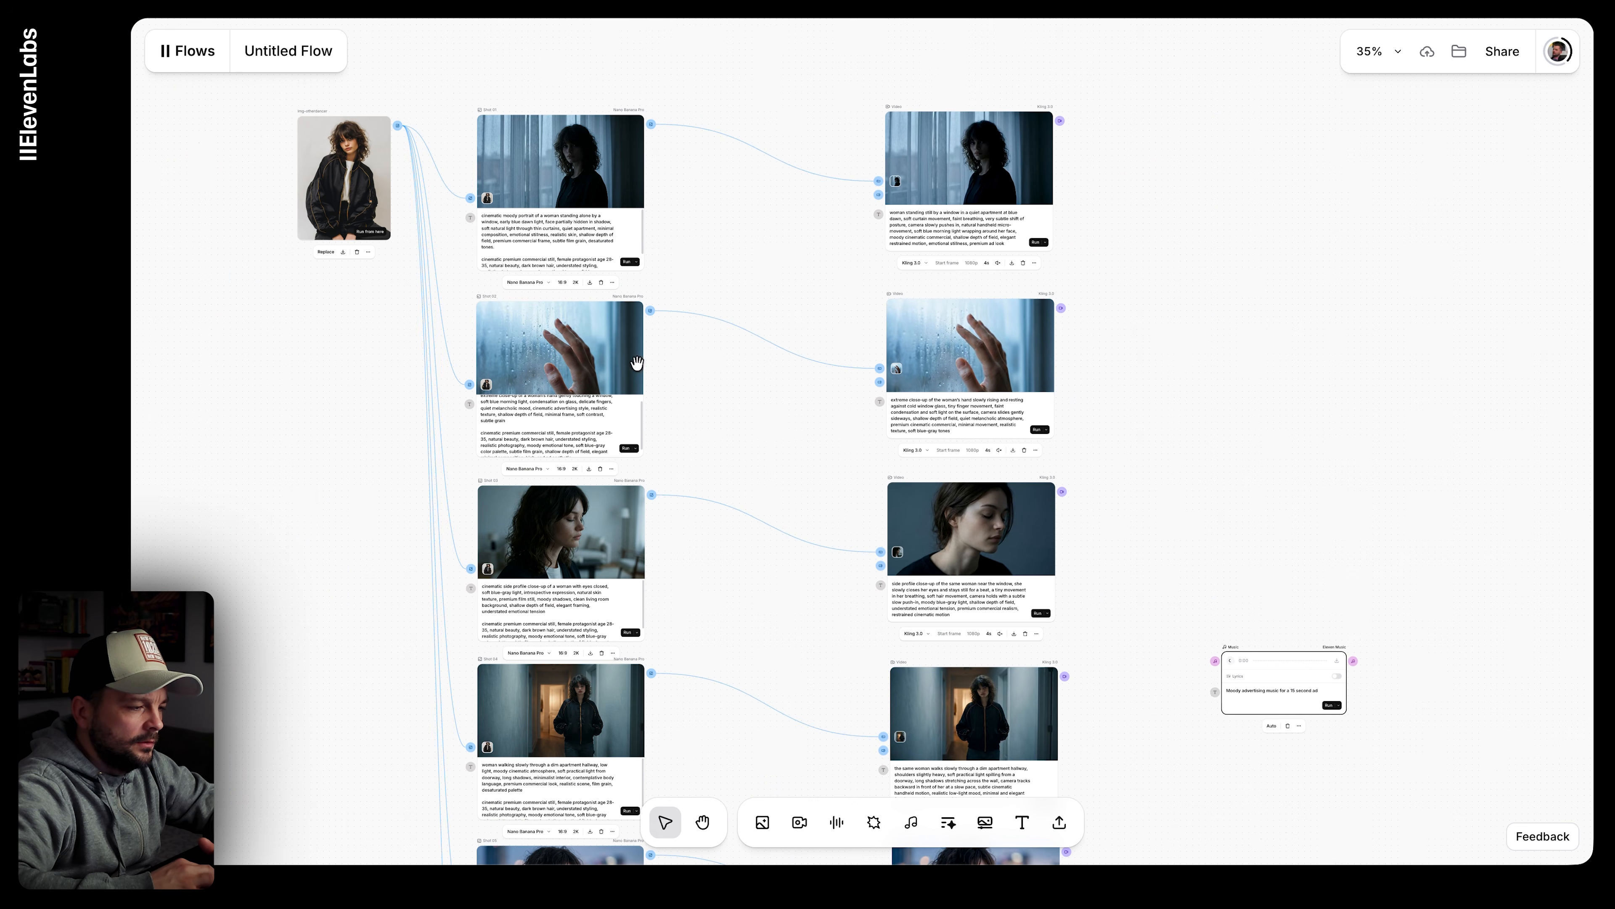
pyautogui.scroll(3, 559, 469)
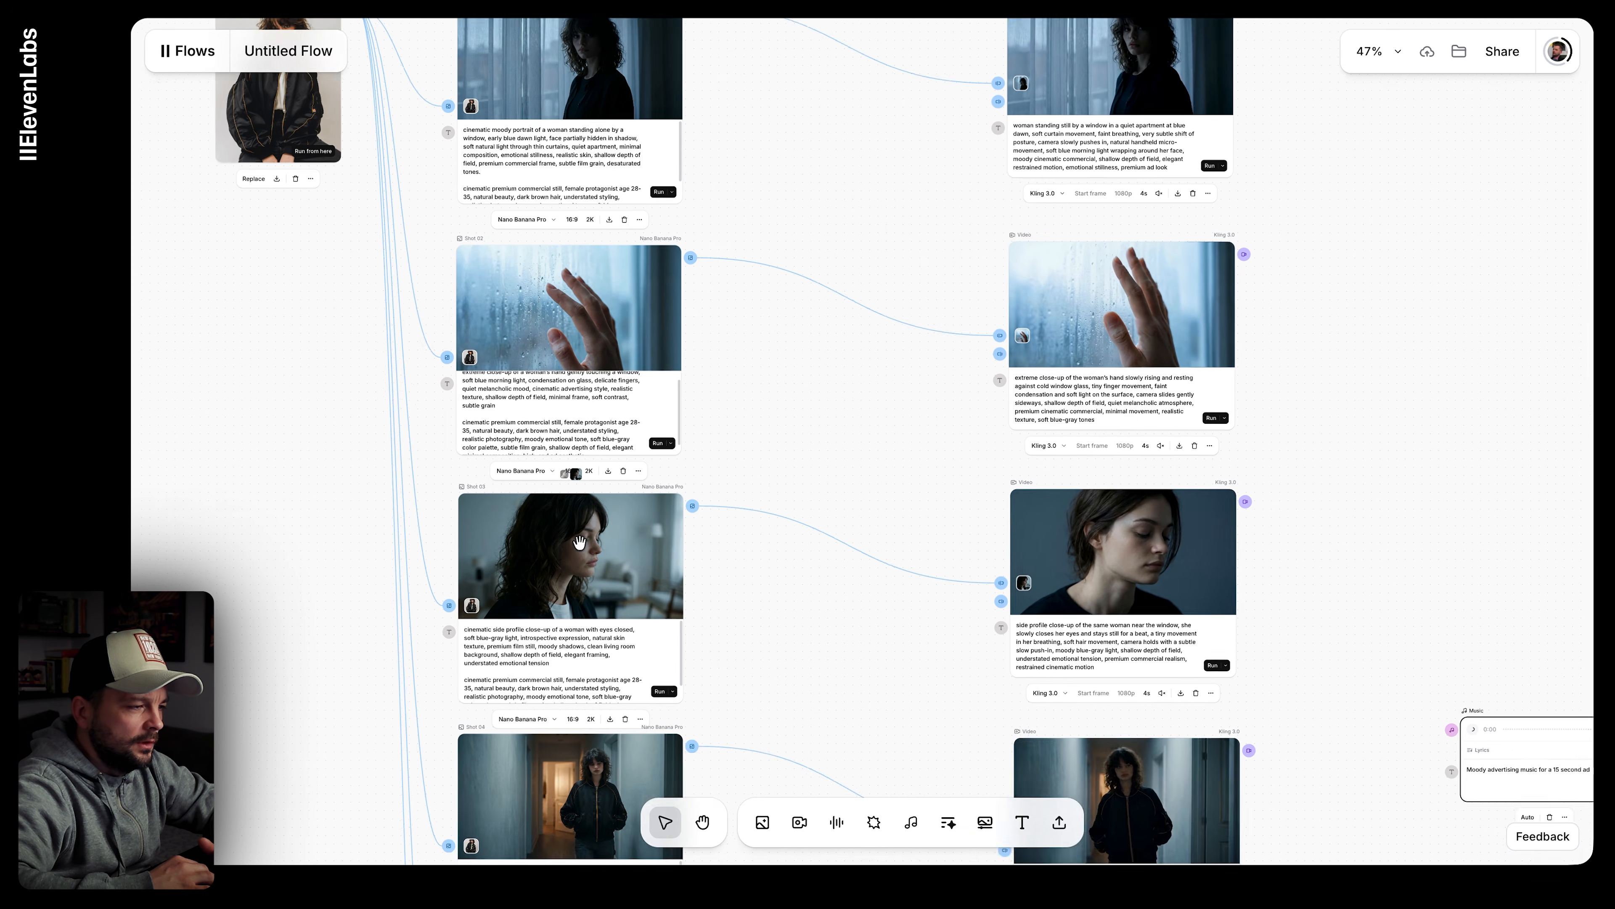
pyautogui.scroll(2, 579, 543)
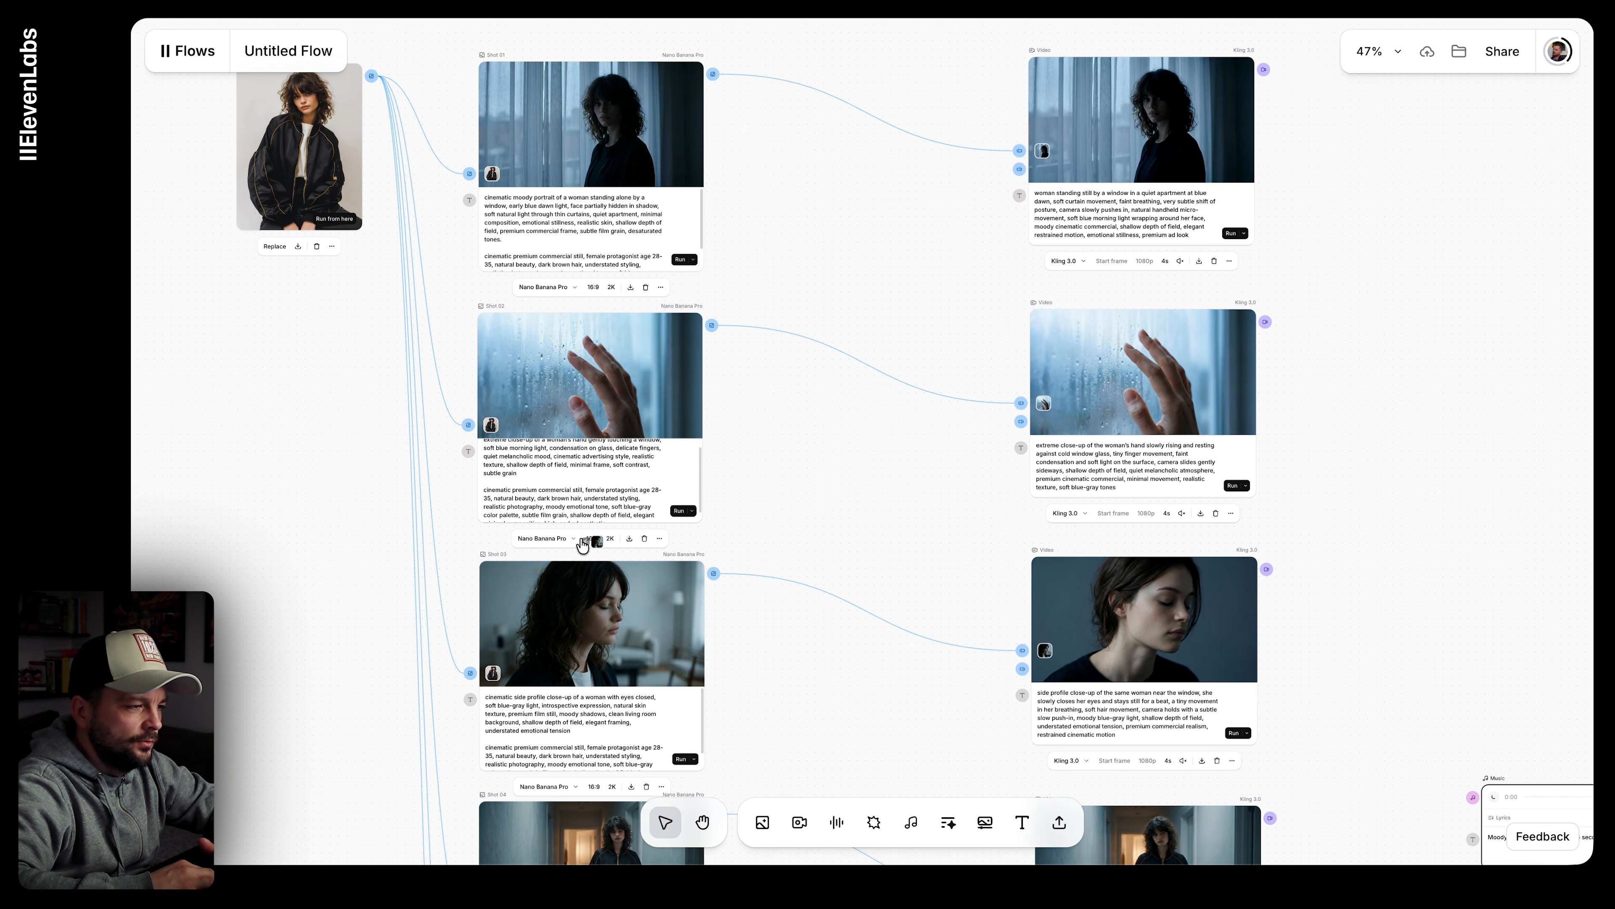
pyautogui.scroll(-10, 897, 560)
pyautogui.hscroll(8, 897, 560)
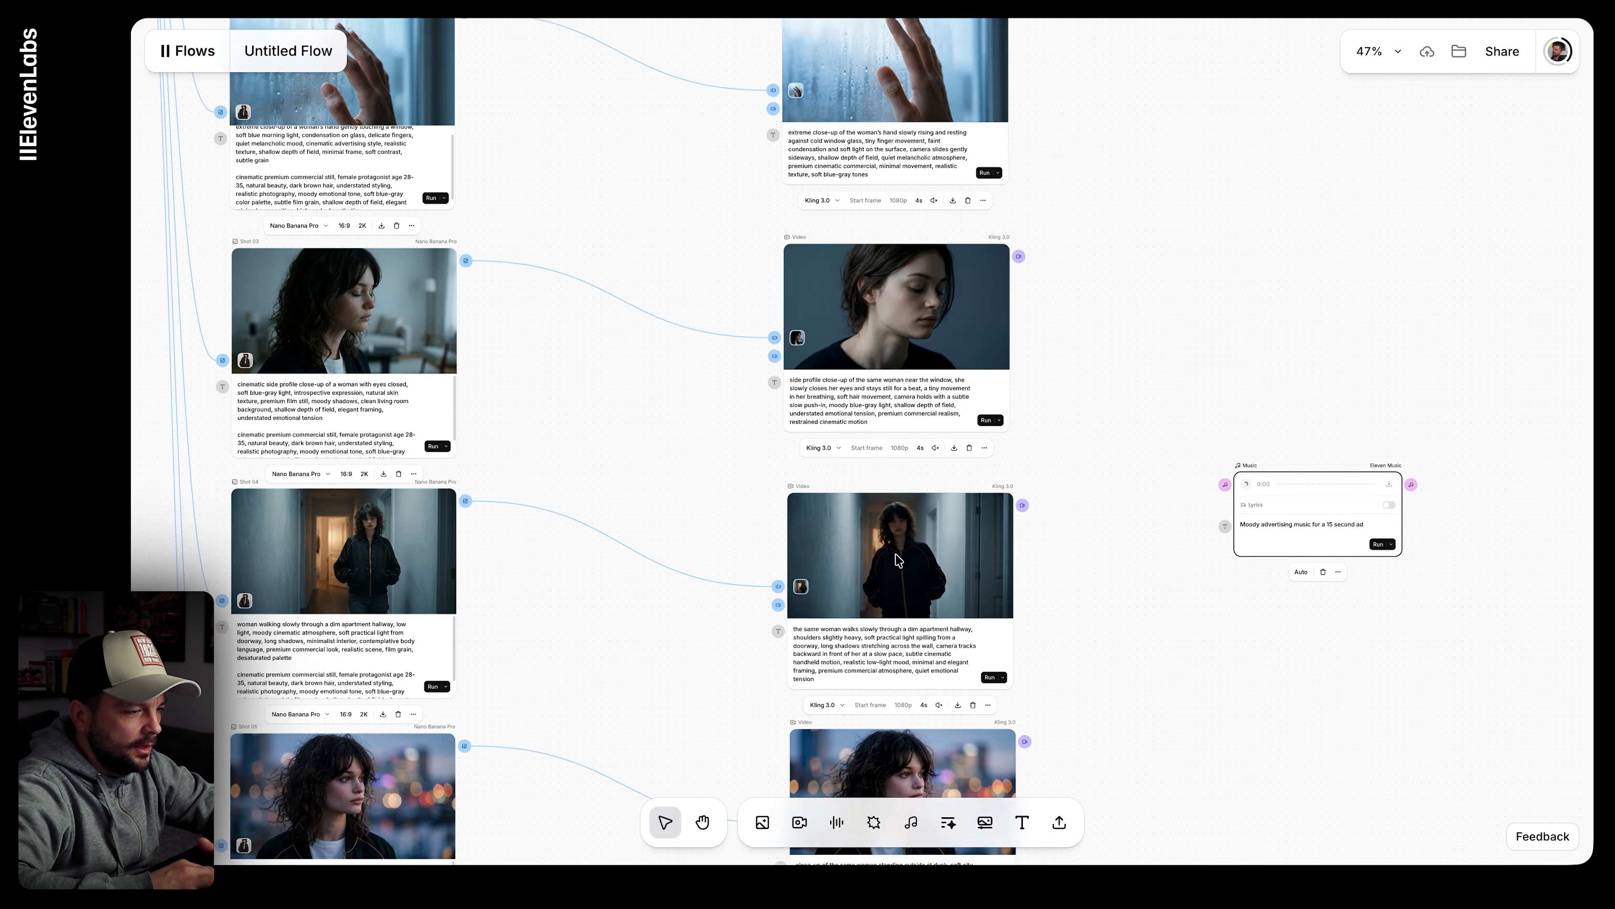
pyautogui.scroll(10, 869, 385)
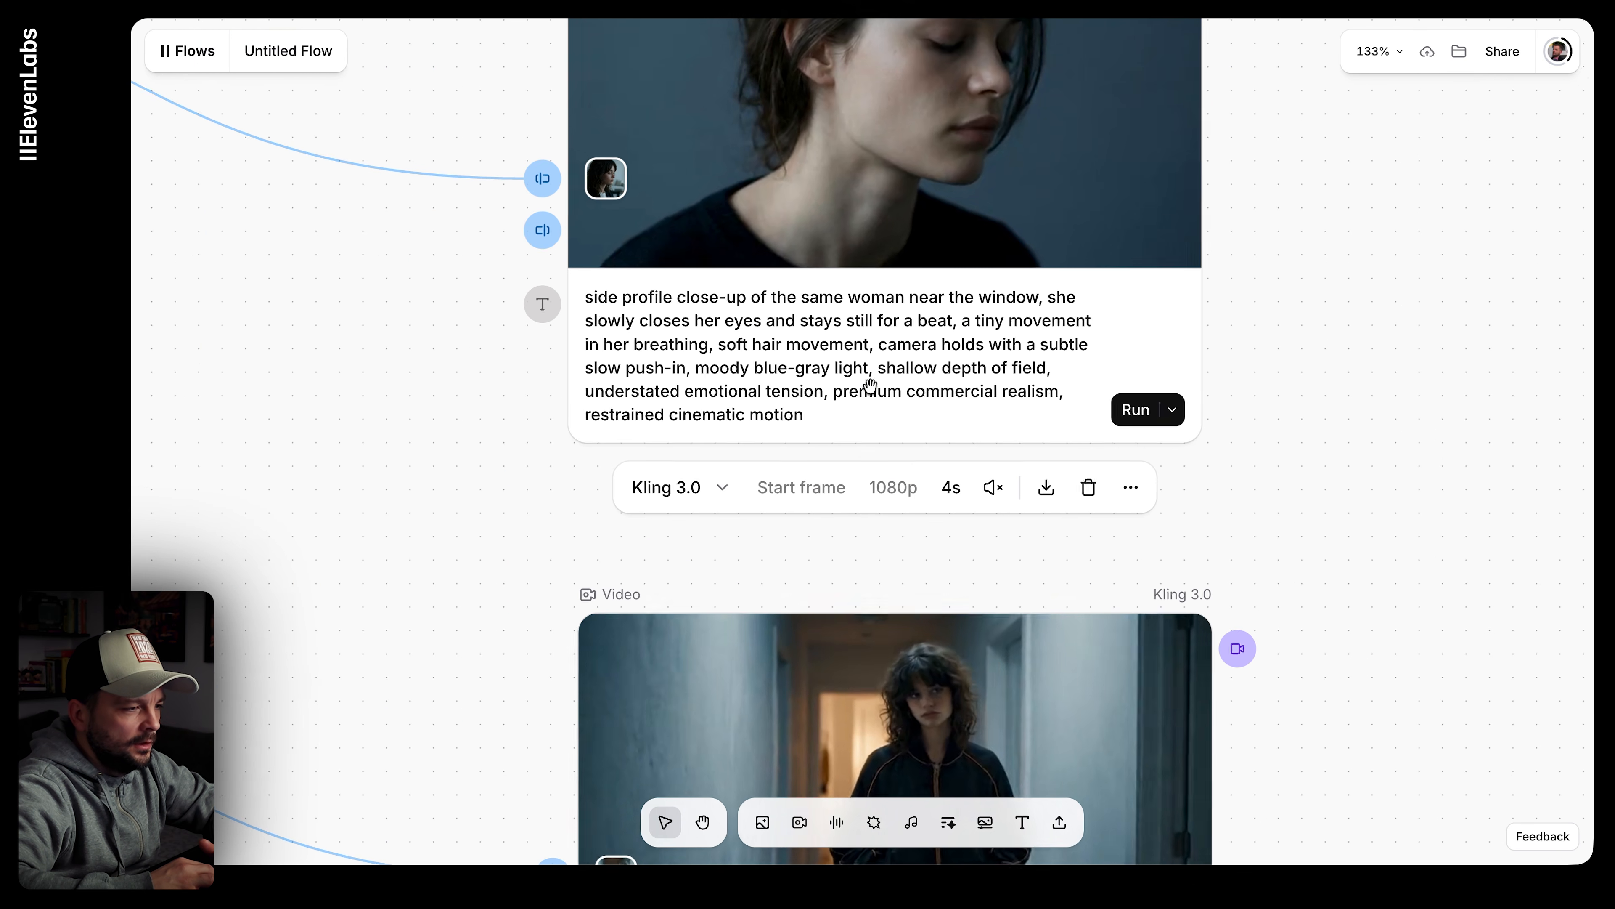
pyautogui.scroll(2, 1125, 425)
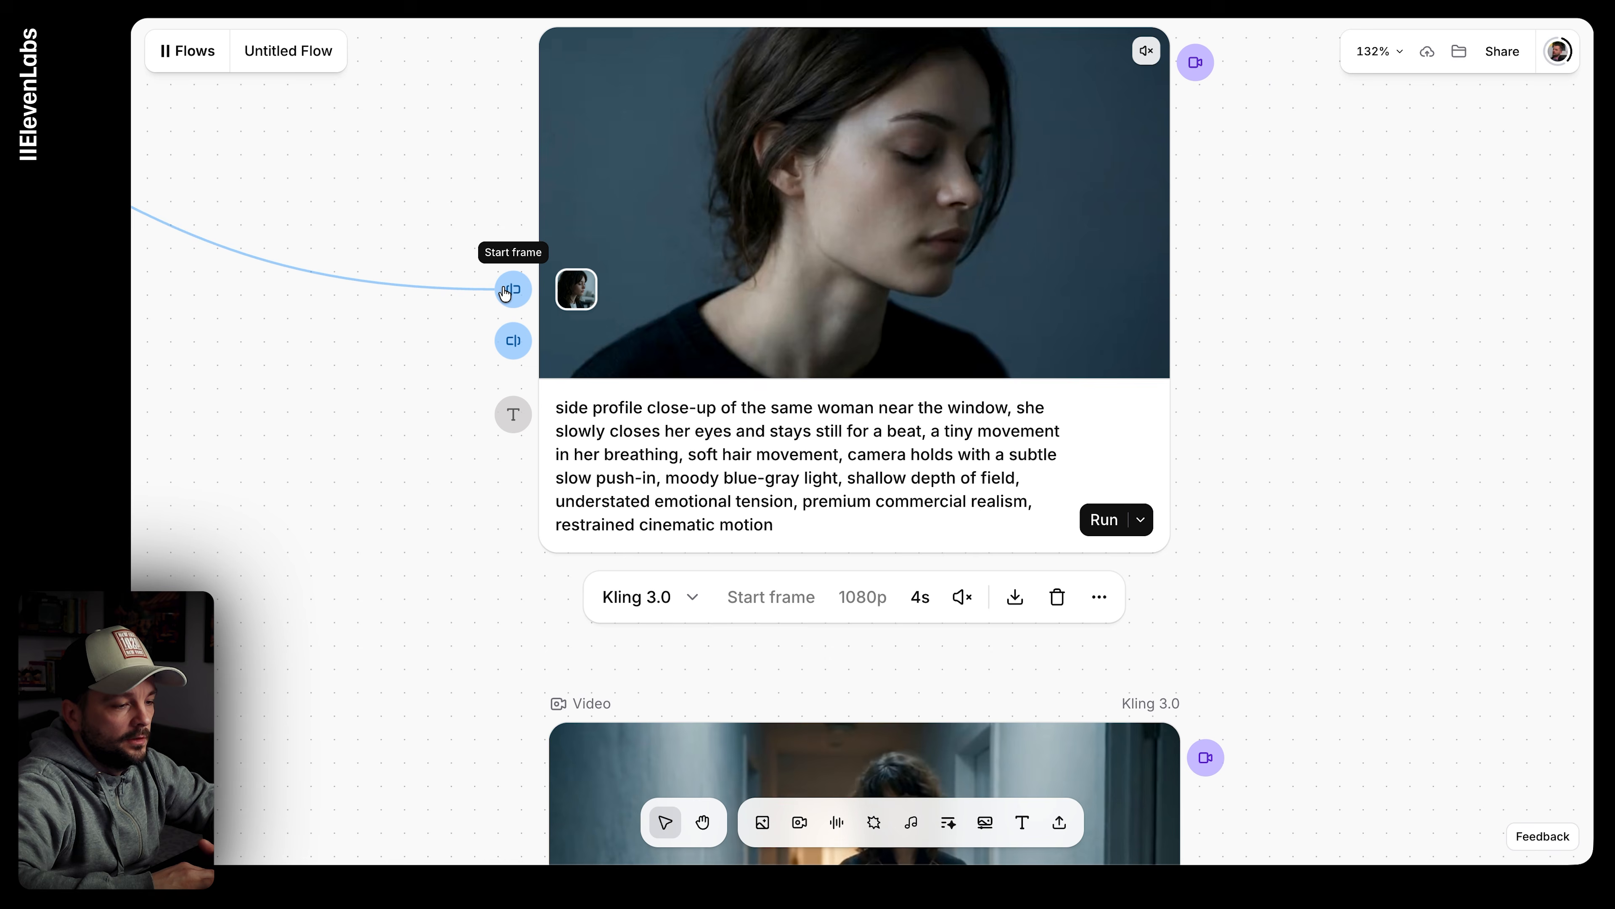
pyautogui.click(1104, 520)
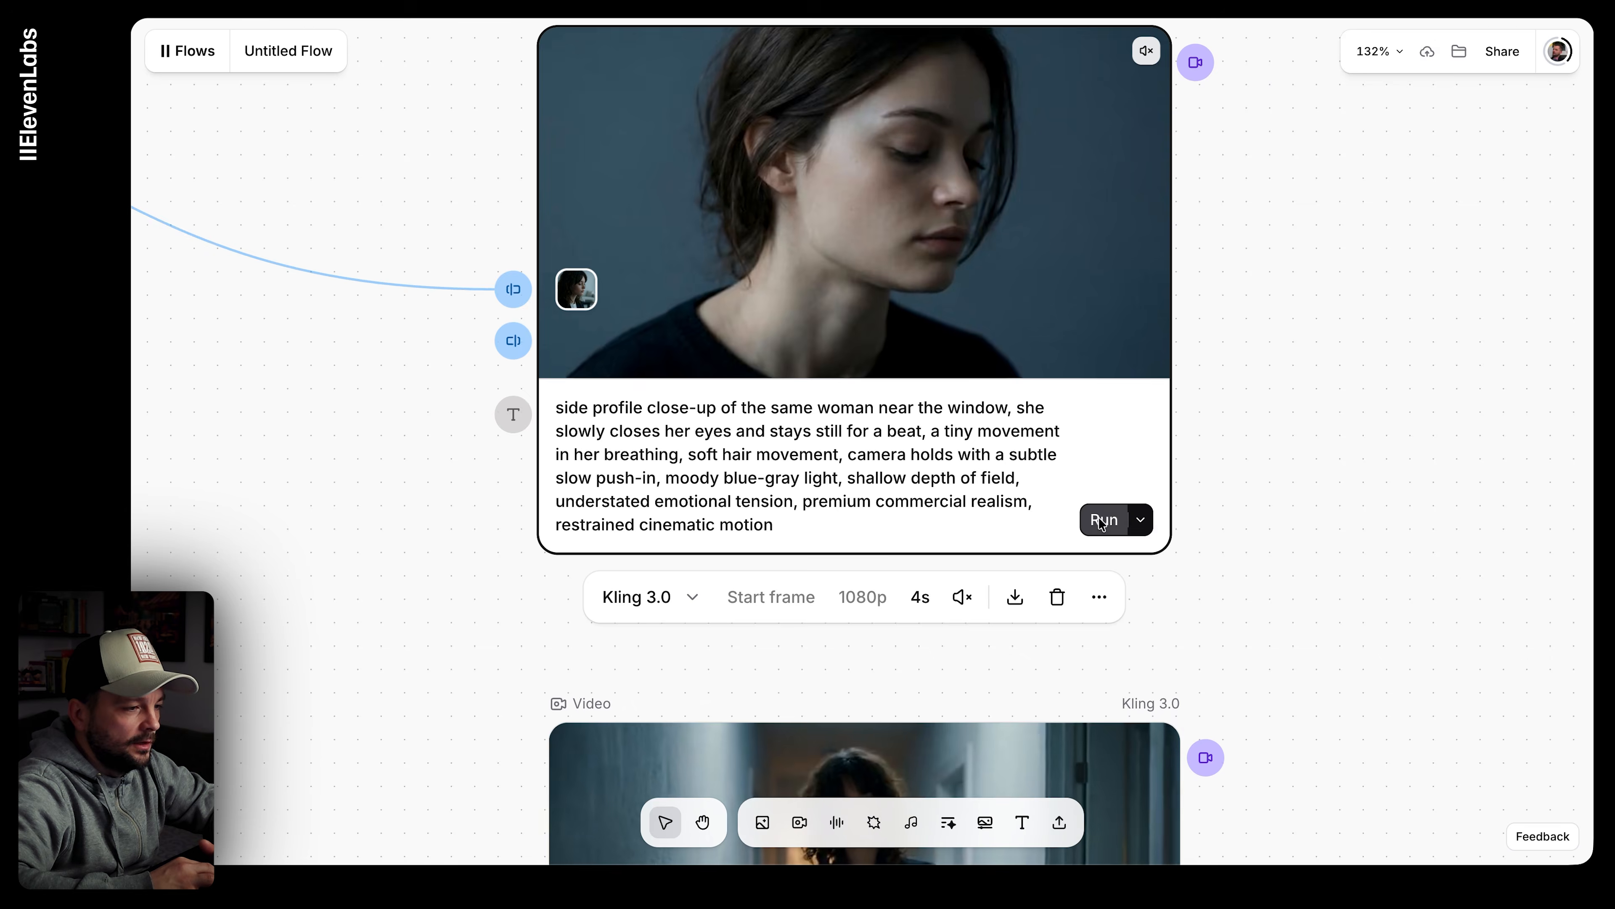
# Step: Examine the hallway, dusk close-up and streetlight videos up close and compare them across the flow
pyautogui.scroll(-5, 1132, 552)
pyautogui.scroll(-4, 1132, 553)
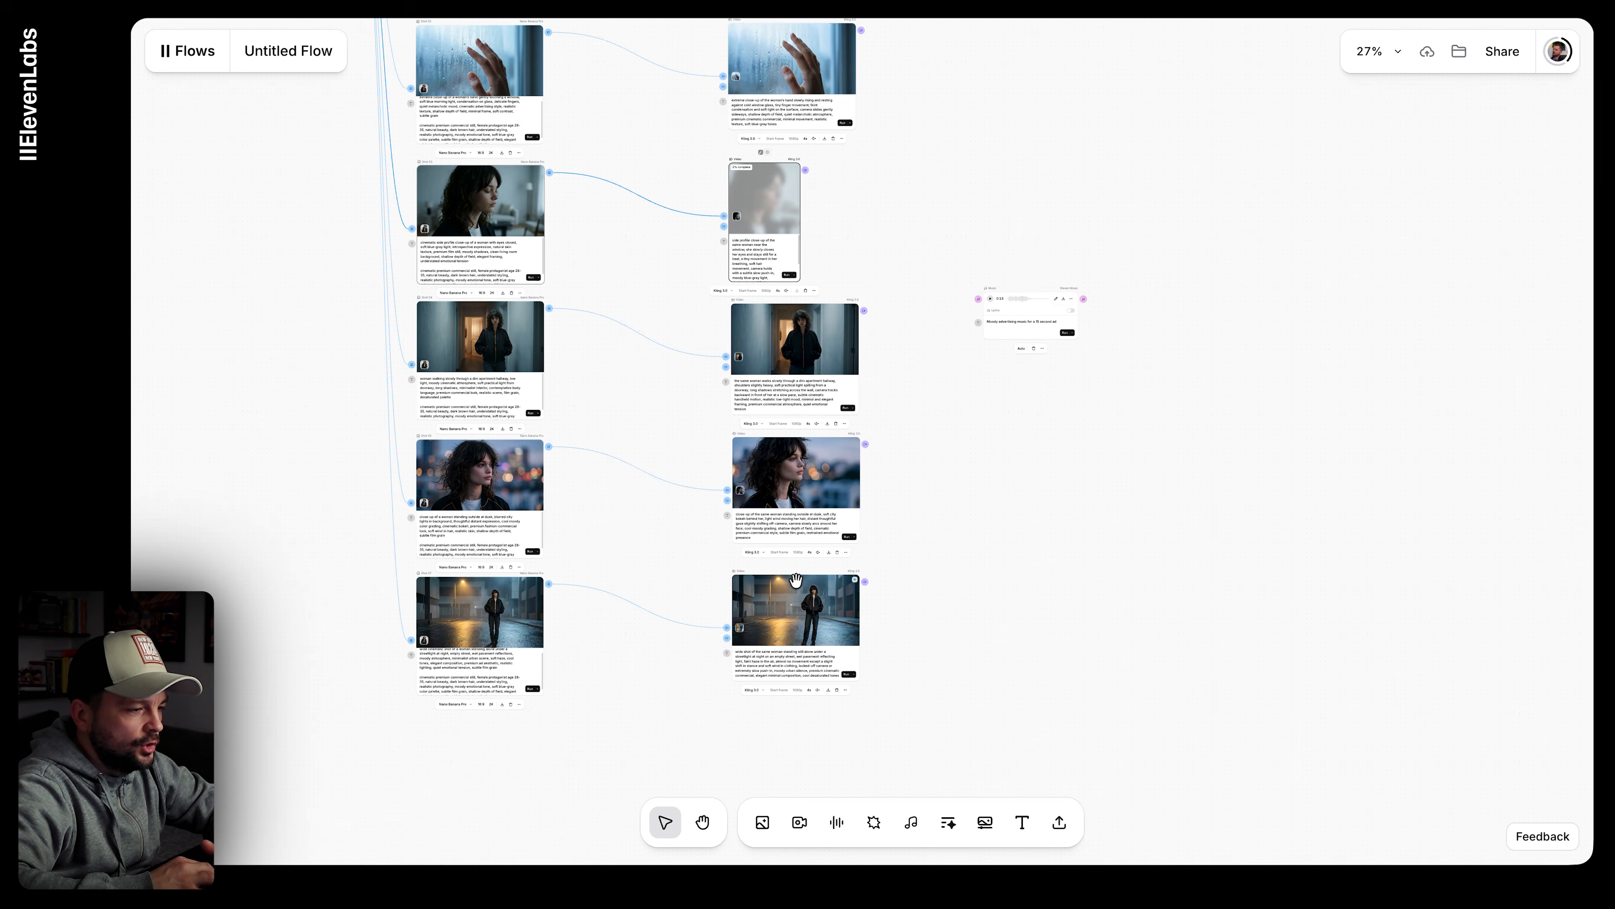
pyautogui.scroll(10, 795, 579)
pyautogui.scroll(-2, 814, 668)
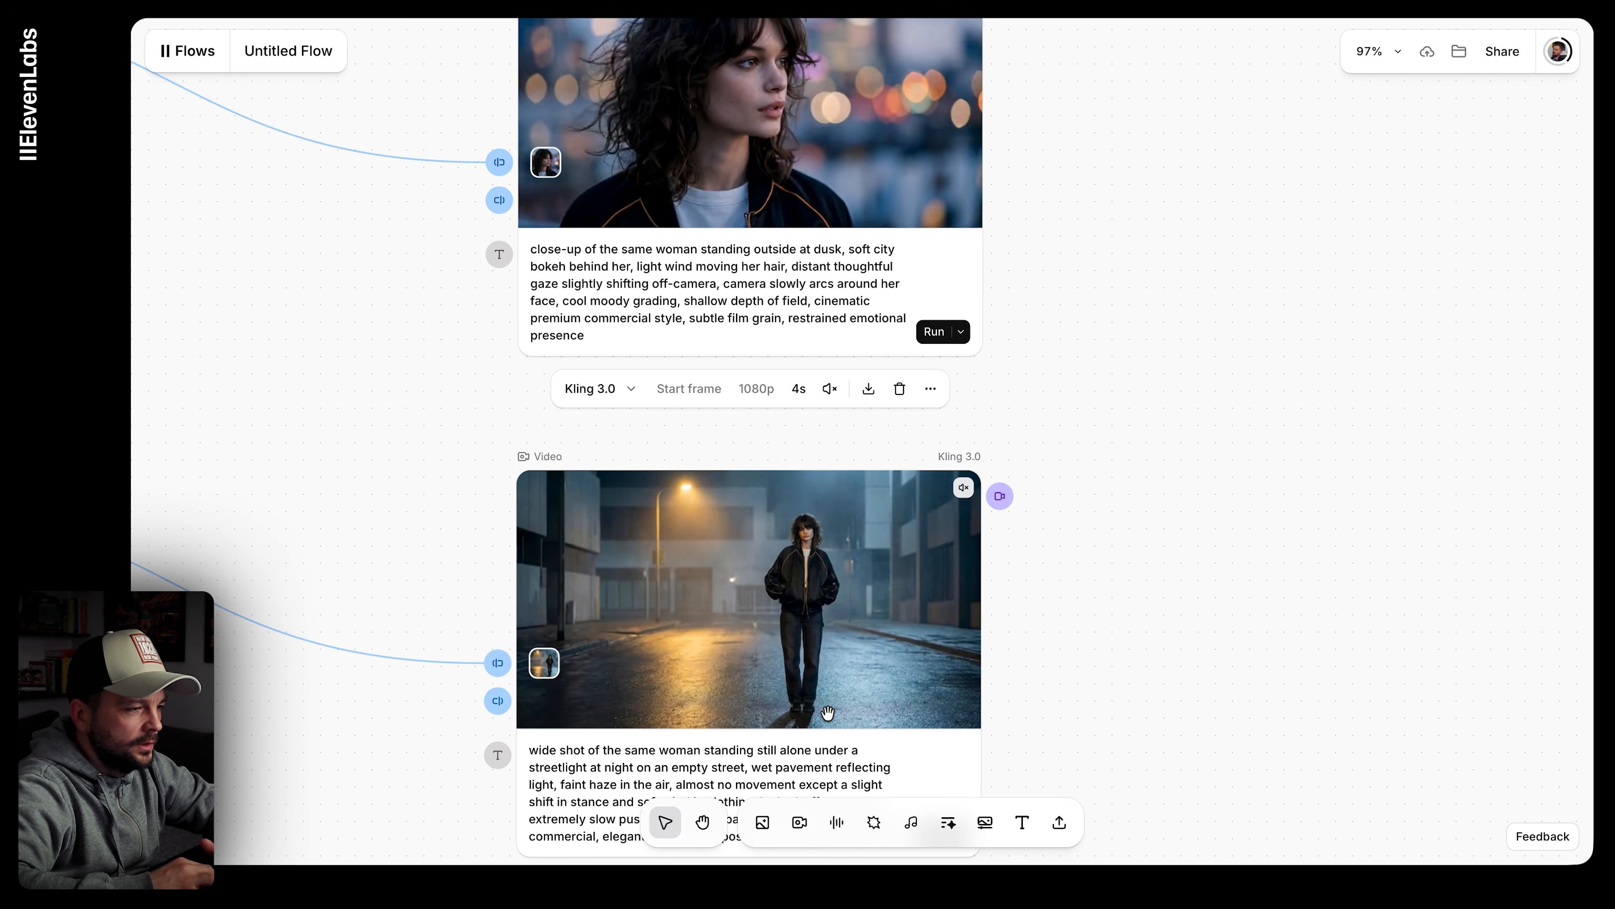
pyautogui.scroll(10, 767, 273)
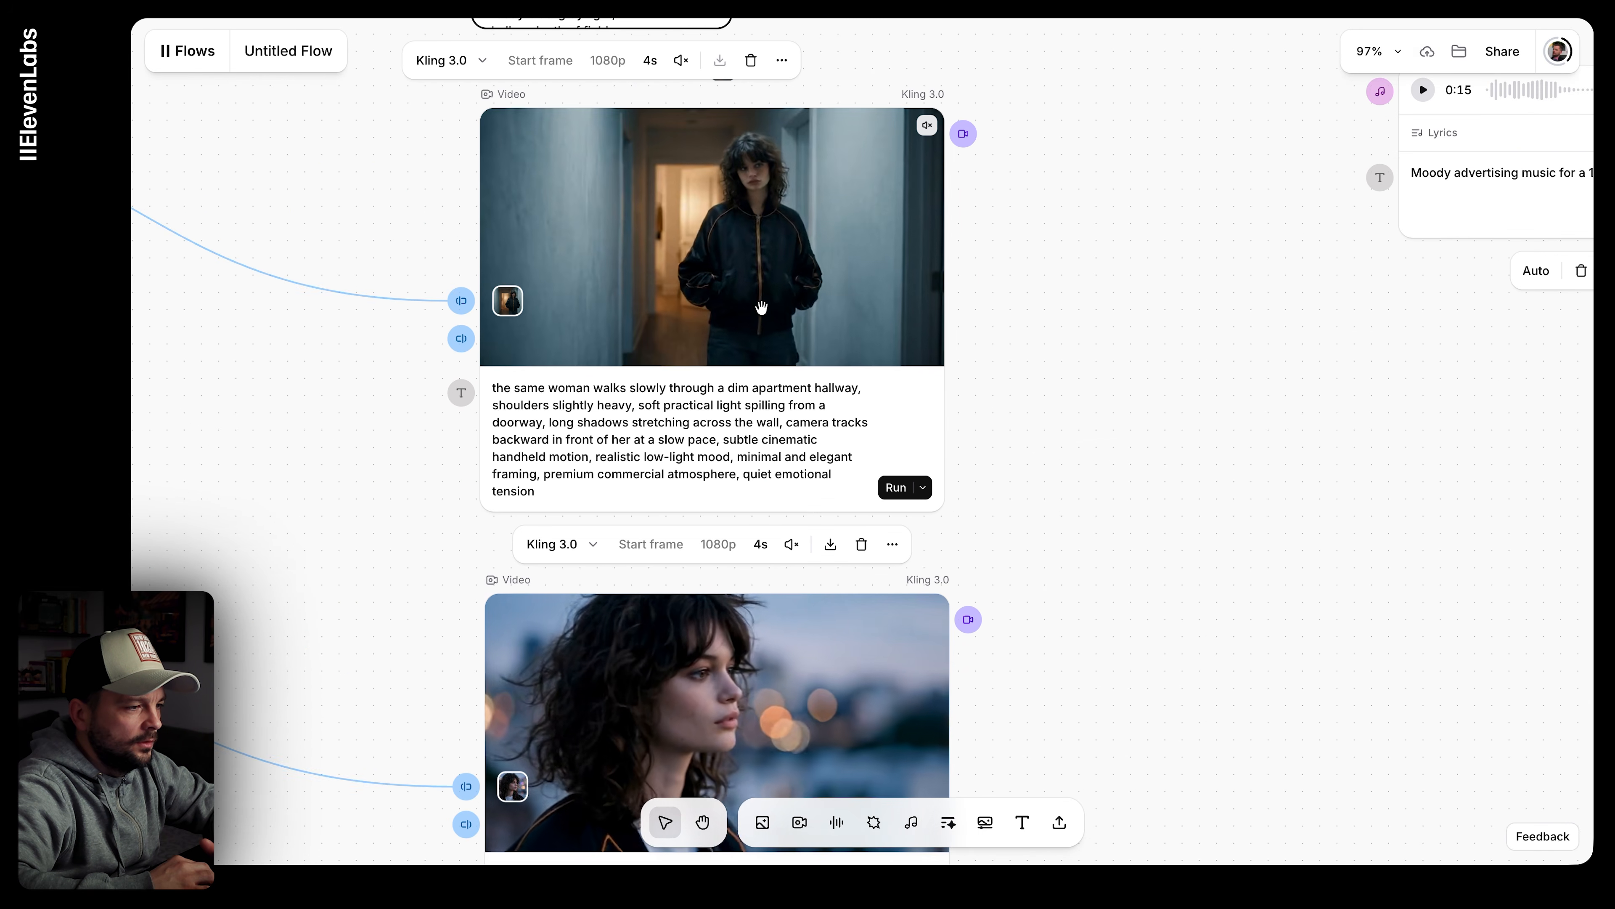
pyautogui.scroll(-7, 762, 308)
pyautogui.scroll(-3, 760, 310)
pyautogui.scroll(4, 721, 399)
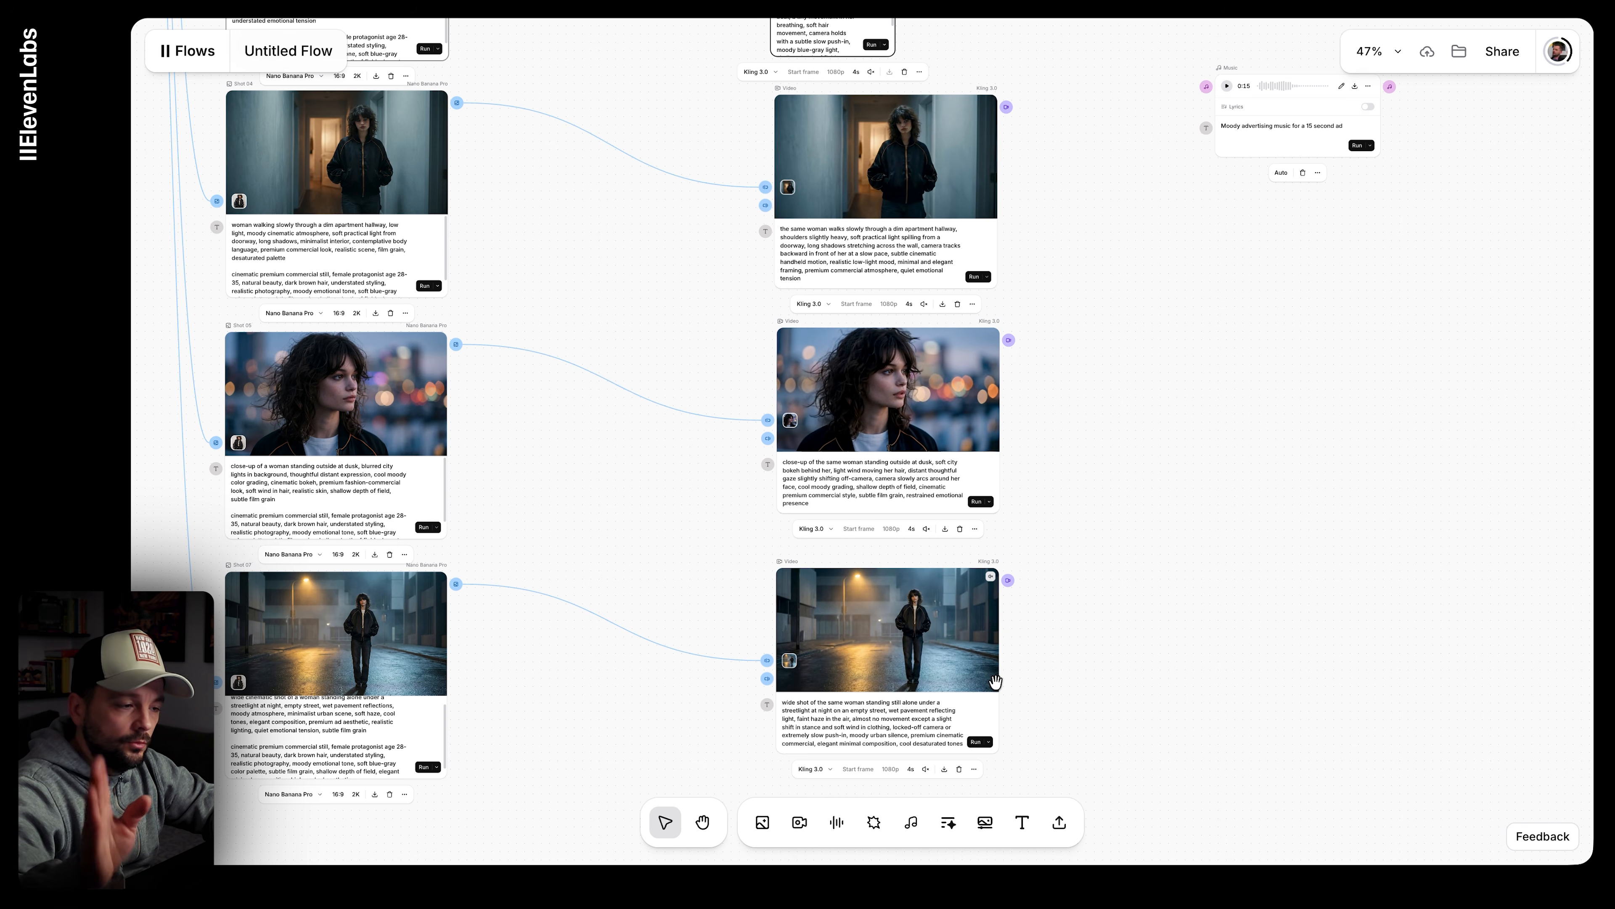
# Step: Change the music prompt to "Moody advertising music for a 25 second ad", set the duration to 30s and regenerate the track
pyautogui.scroll(-5, 995, 681)
pyautogui.scroll(10, 955, 405)
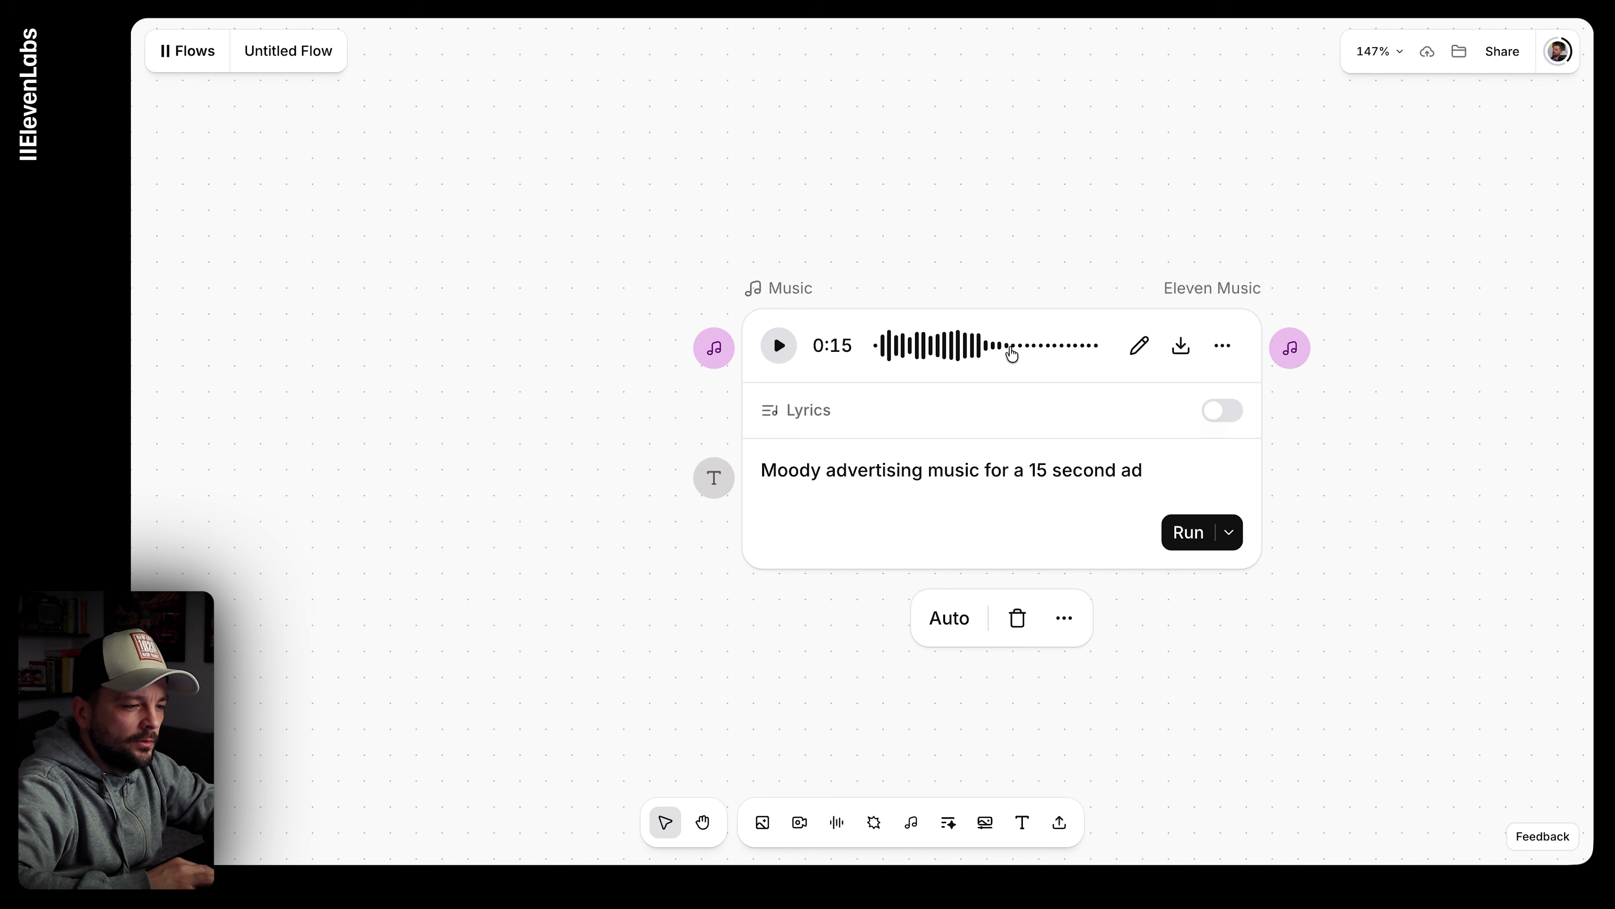
pyautogui.click(1041, 470)
pyautogui.press('BackSpace')
pyautogui.press('BackSpace')
pyautogui.write('25')
pyautogui.click(949, 617)
pyautogui.click(948, 425)
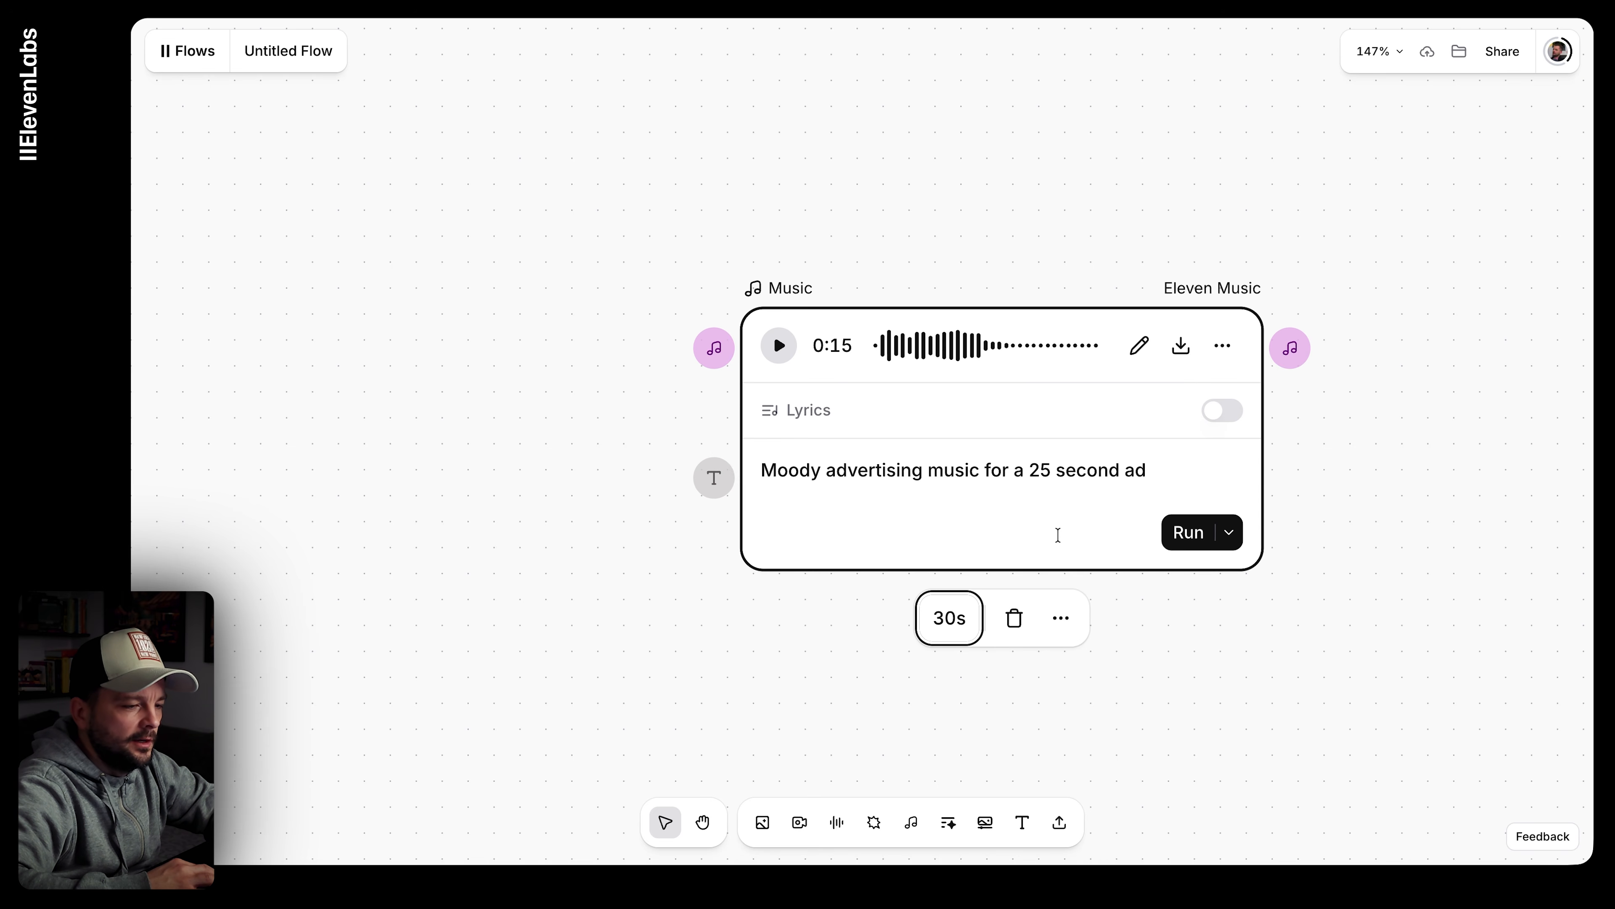
pyautogui.click(1187, 539)
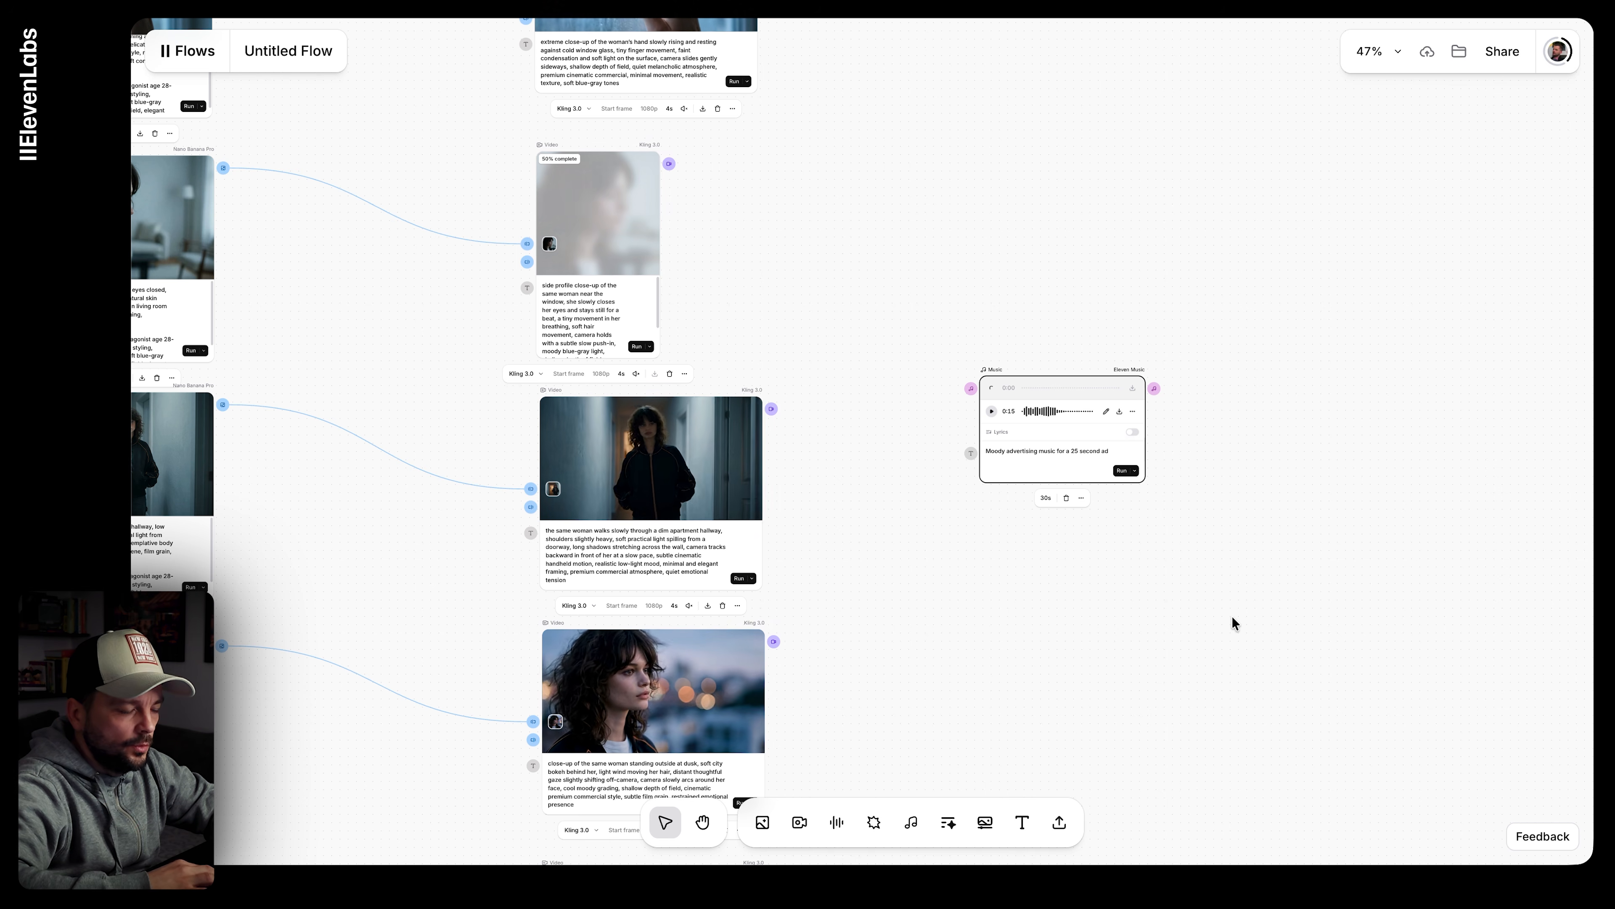
# Step: Add a Text to Speech node on the canvas below the Music node
pyautogui.rightClick(1050, 599)
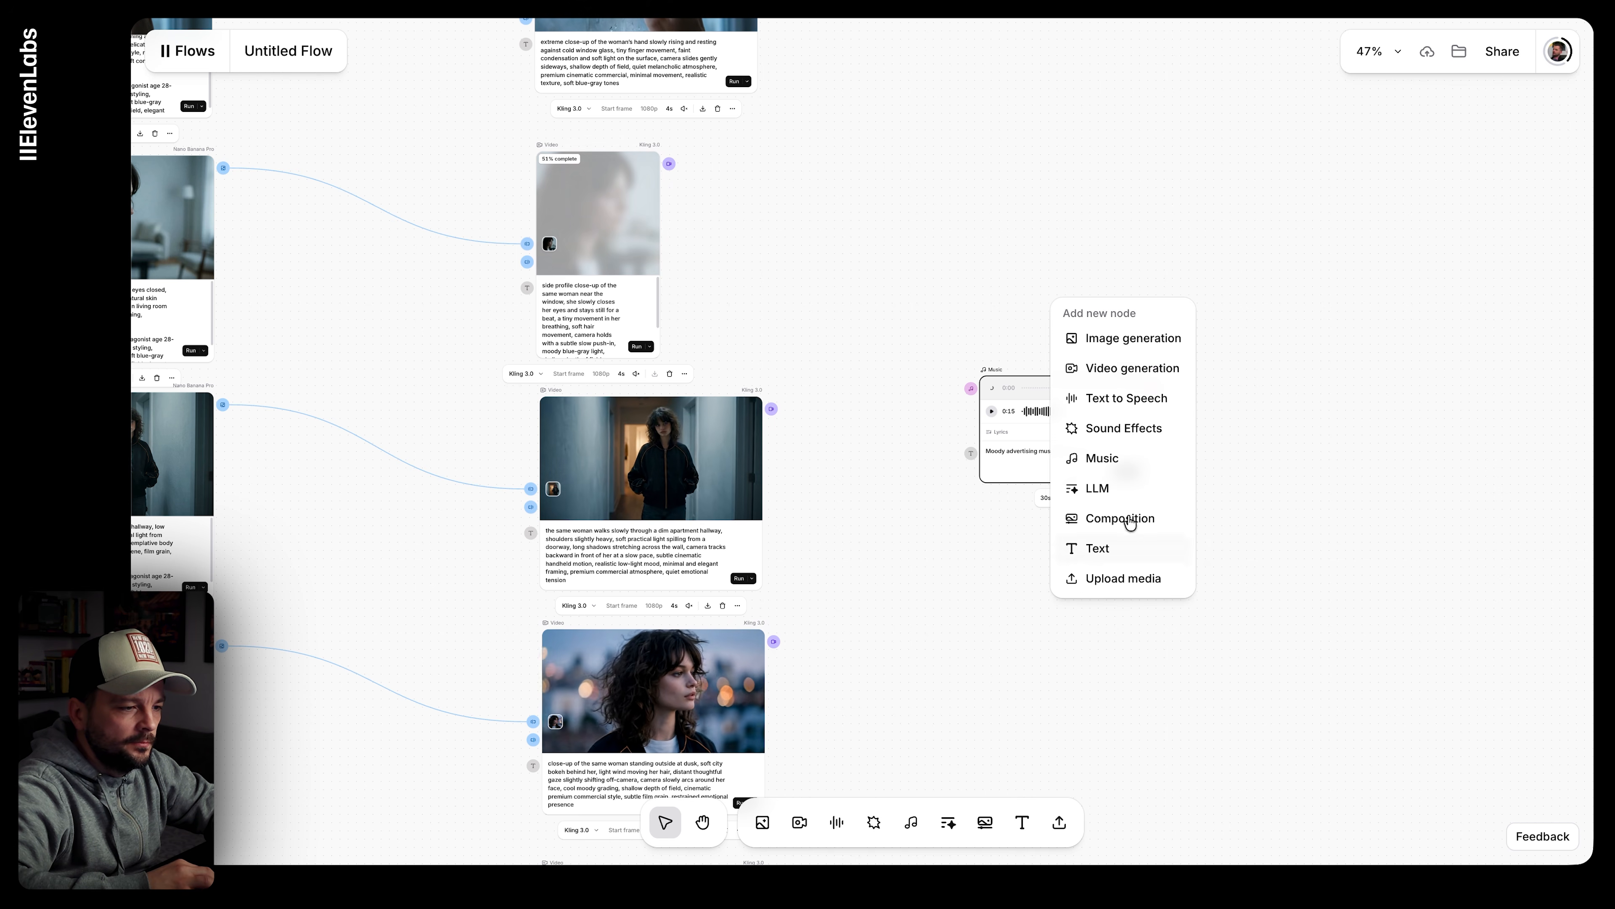
pyautogui.click(1145, 401)
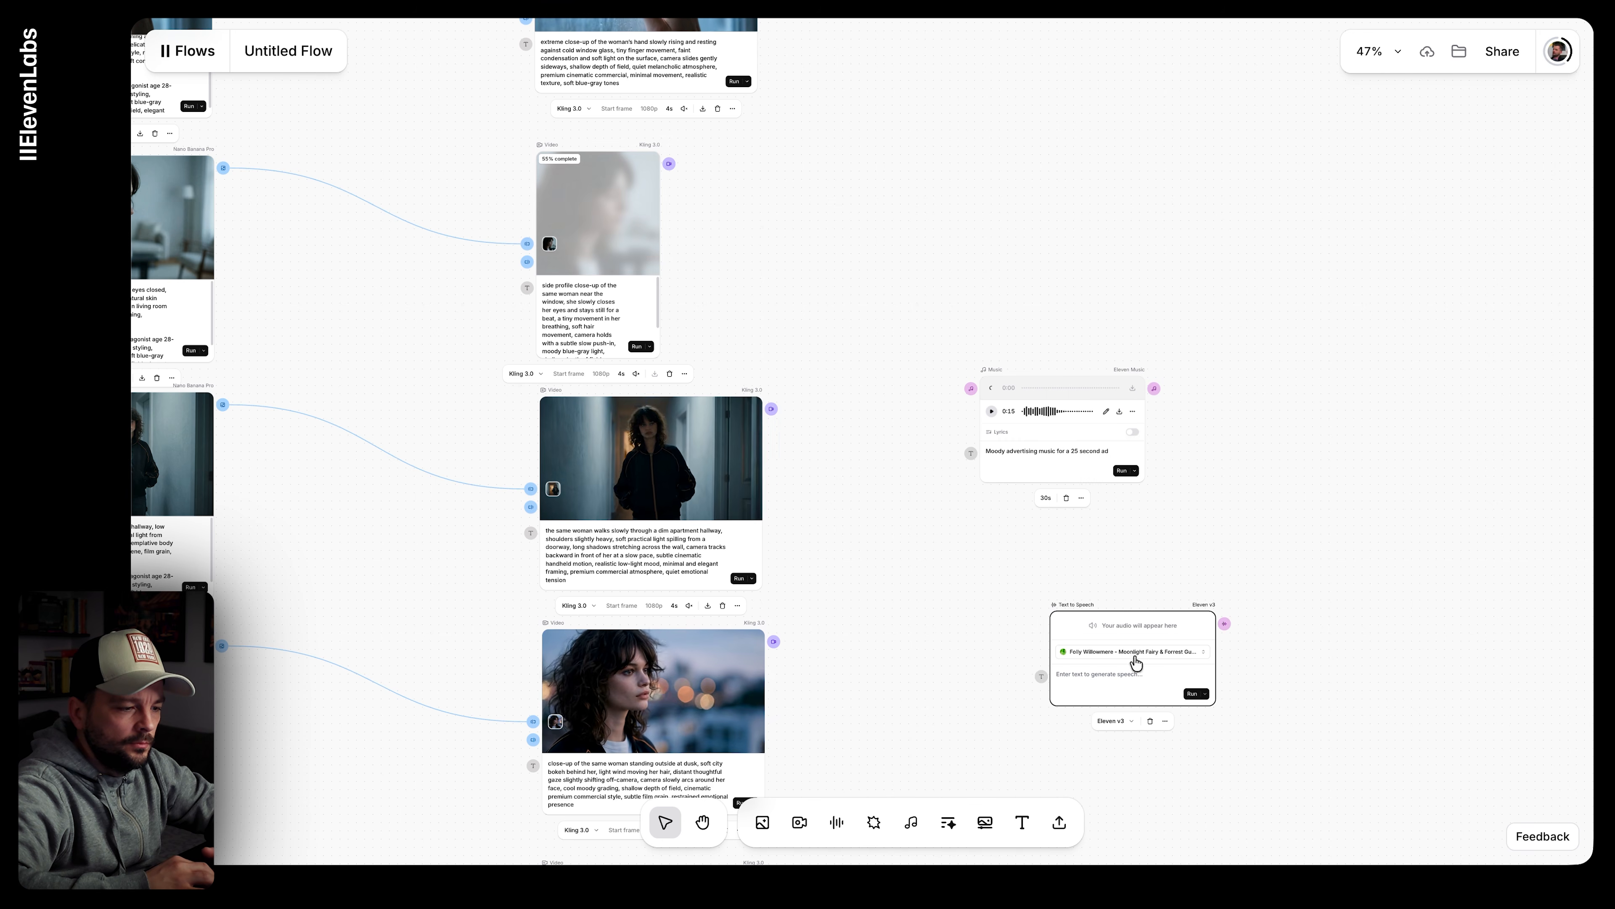
pyautogui.scroll(5, 1138, 665)
pyautogui.moveTo(1112, 579); pyautogui.dragTo(954, 468)
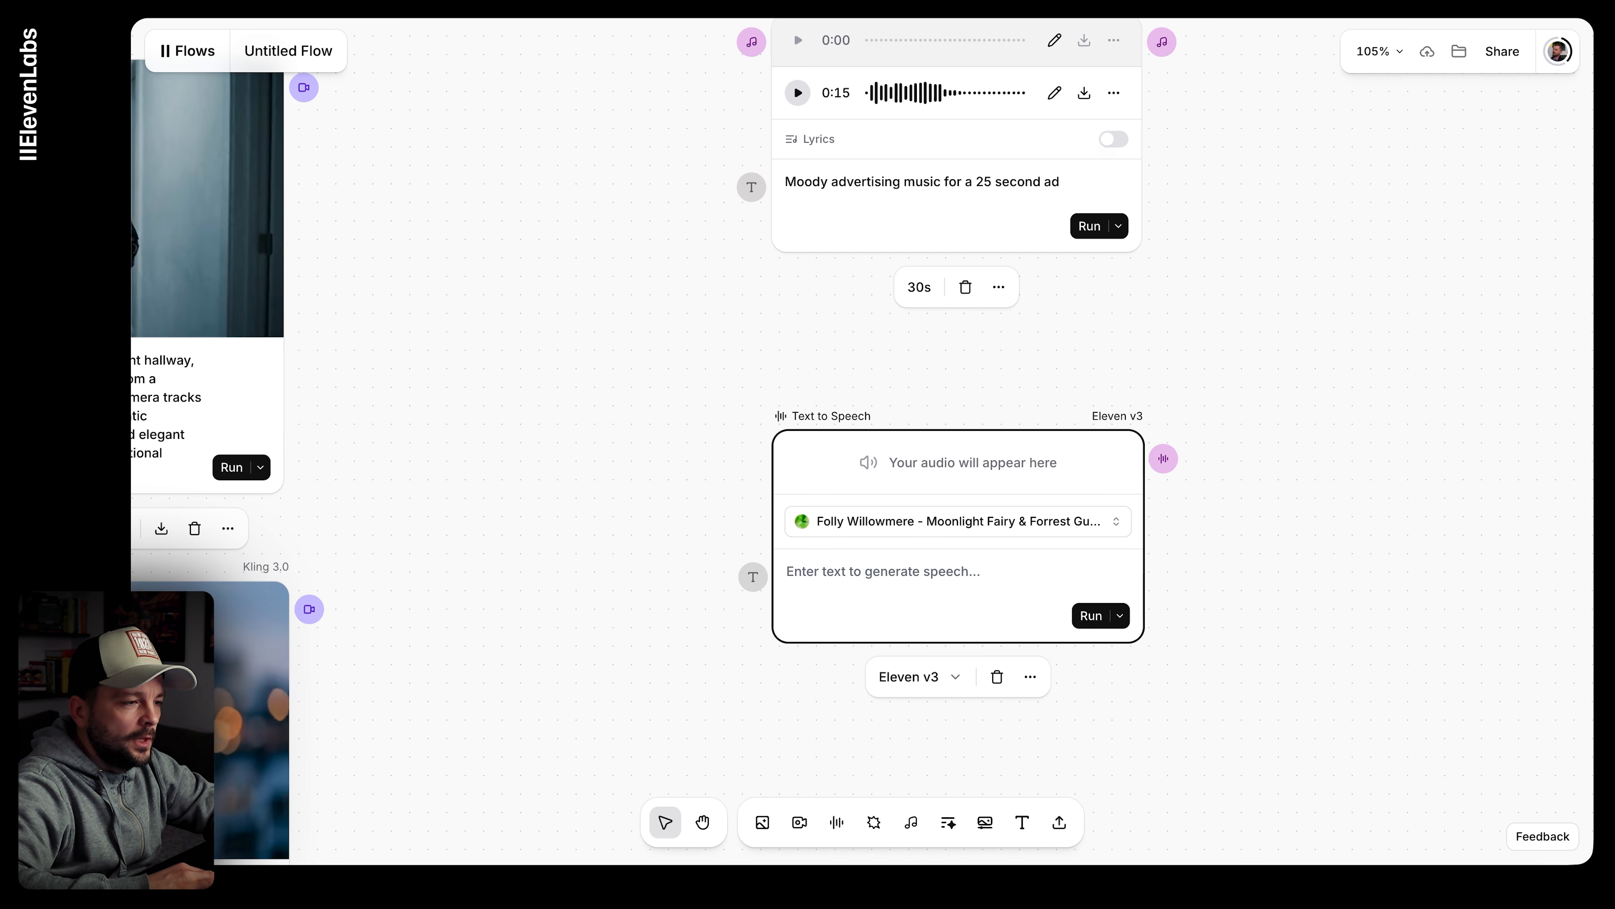
# Step: Copy the four-line voiceover beginning "Some things change in silence." from the ChatGPT conversation into the Text to Speech node's text
pyautogui.hotkey('ctrl', 'Tab')
pyautogui.scroll(5, 932, 228)
pyautogui.scroll(15, 931, 228)
pyautogui.scroll(-3, 931, 228)
pyautogui.scroll(15, 931, 228)
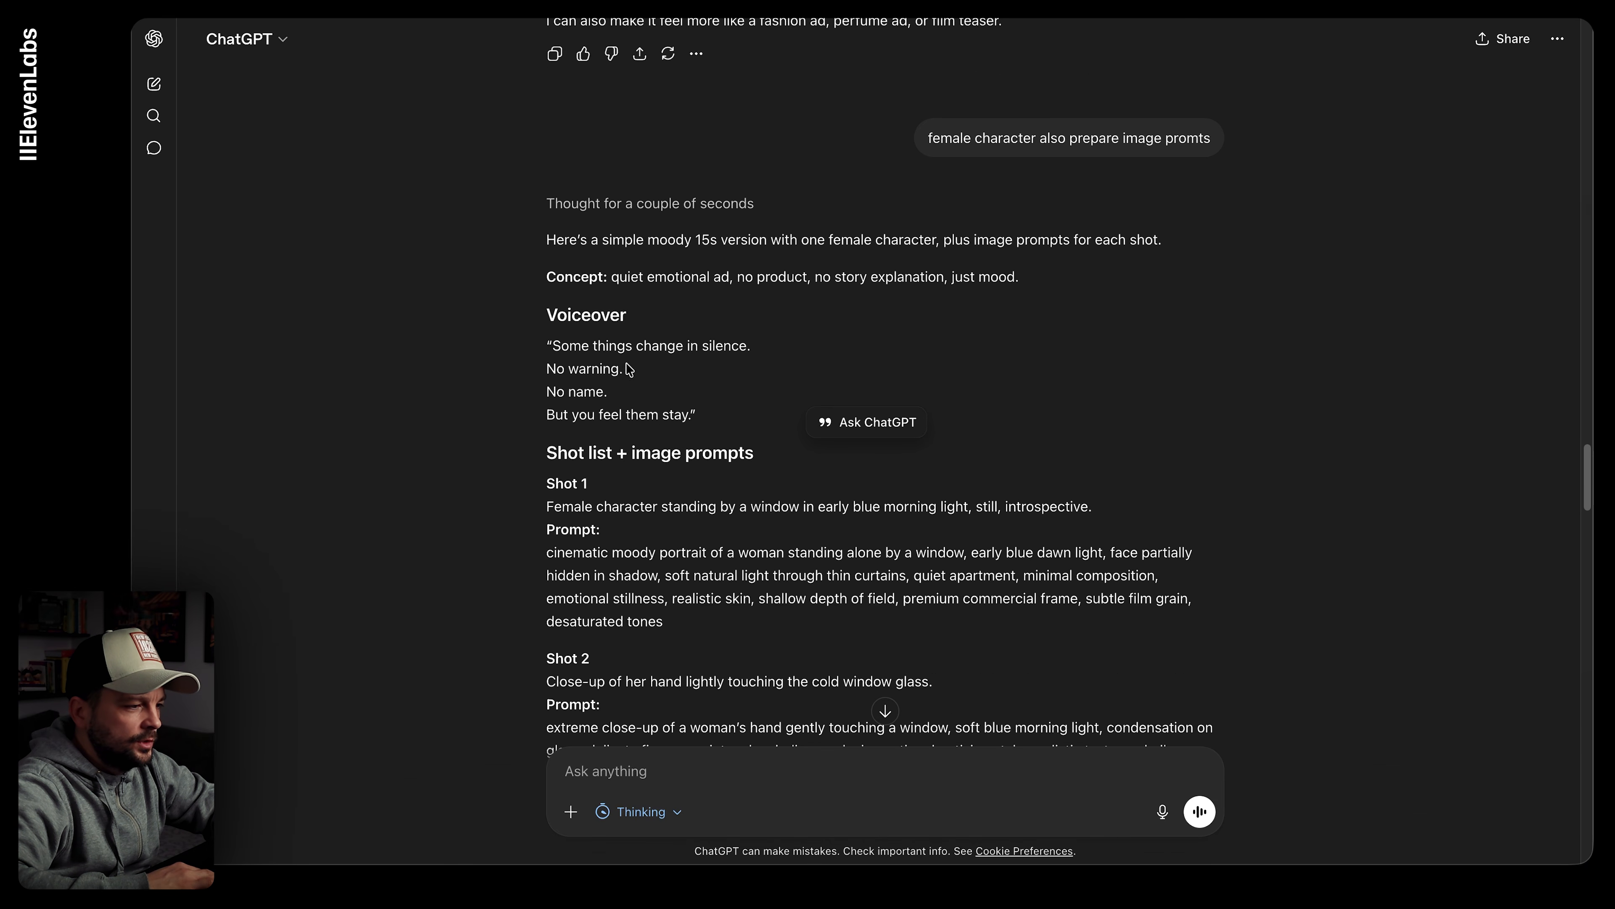
pyautogui.moveTo(553, 345); pyautogui.dragTo(690, 417)
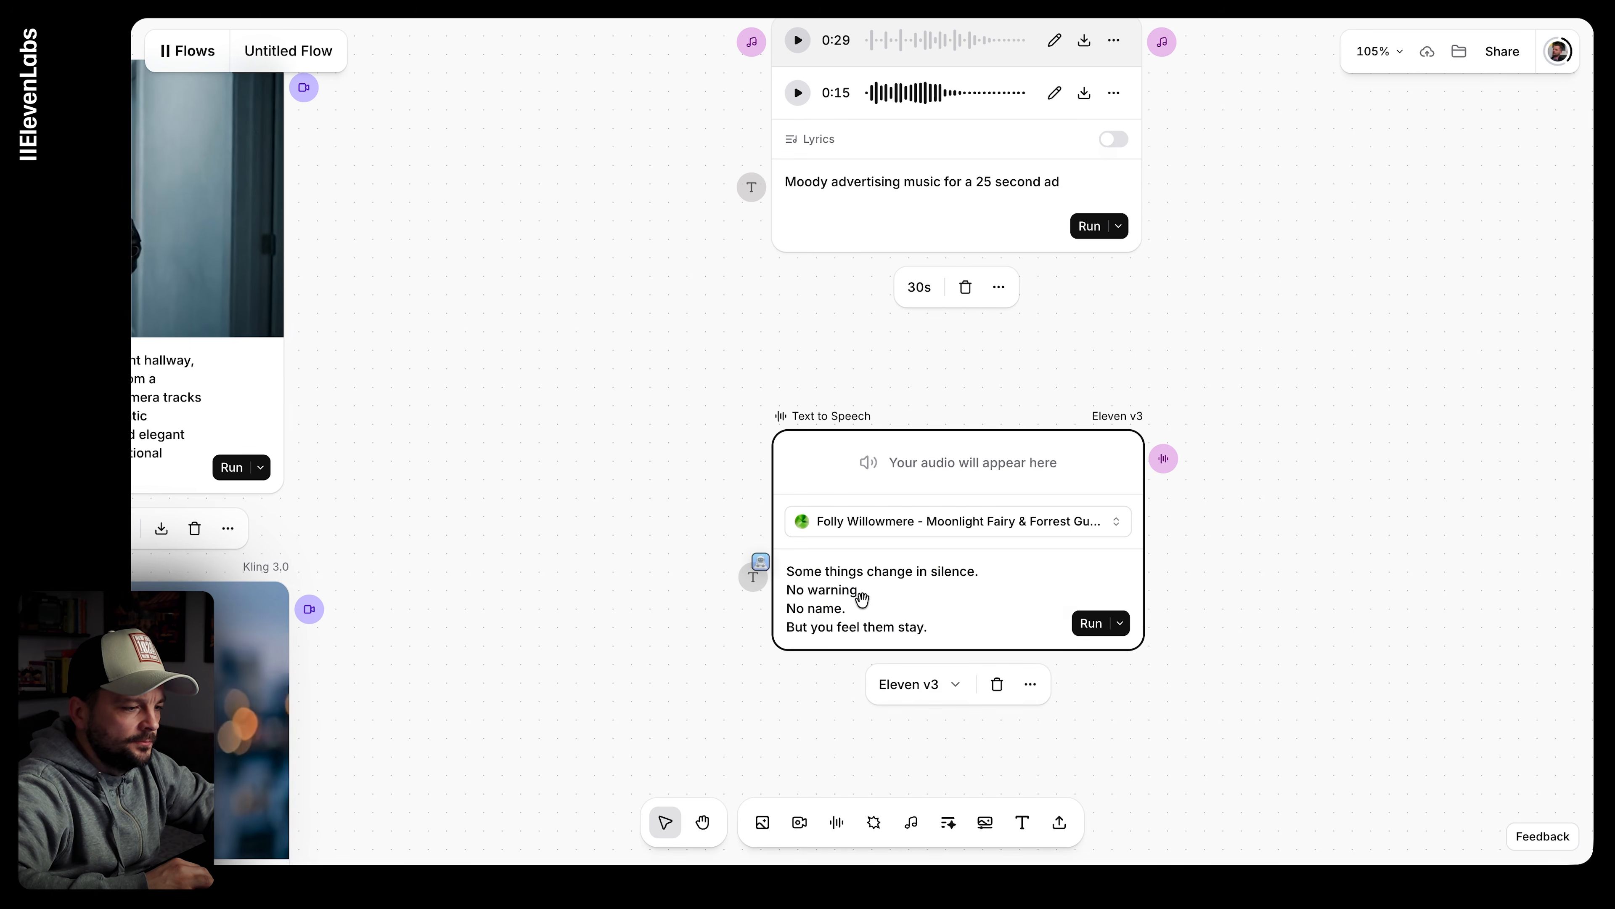
# Step: Open the full voice library from the Text to Speech node's voice selection and preview voices for "whisper" and "calm"
pyautogui.click(941, 523)
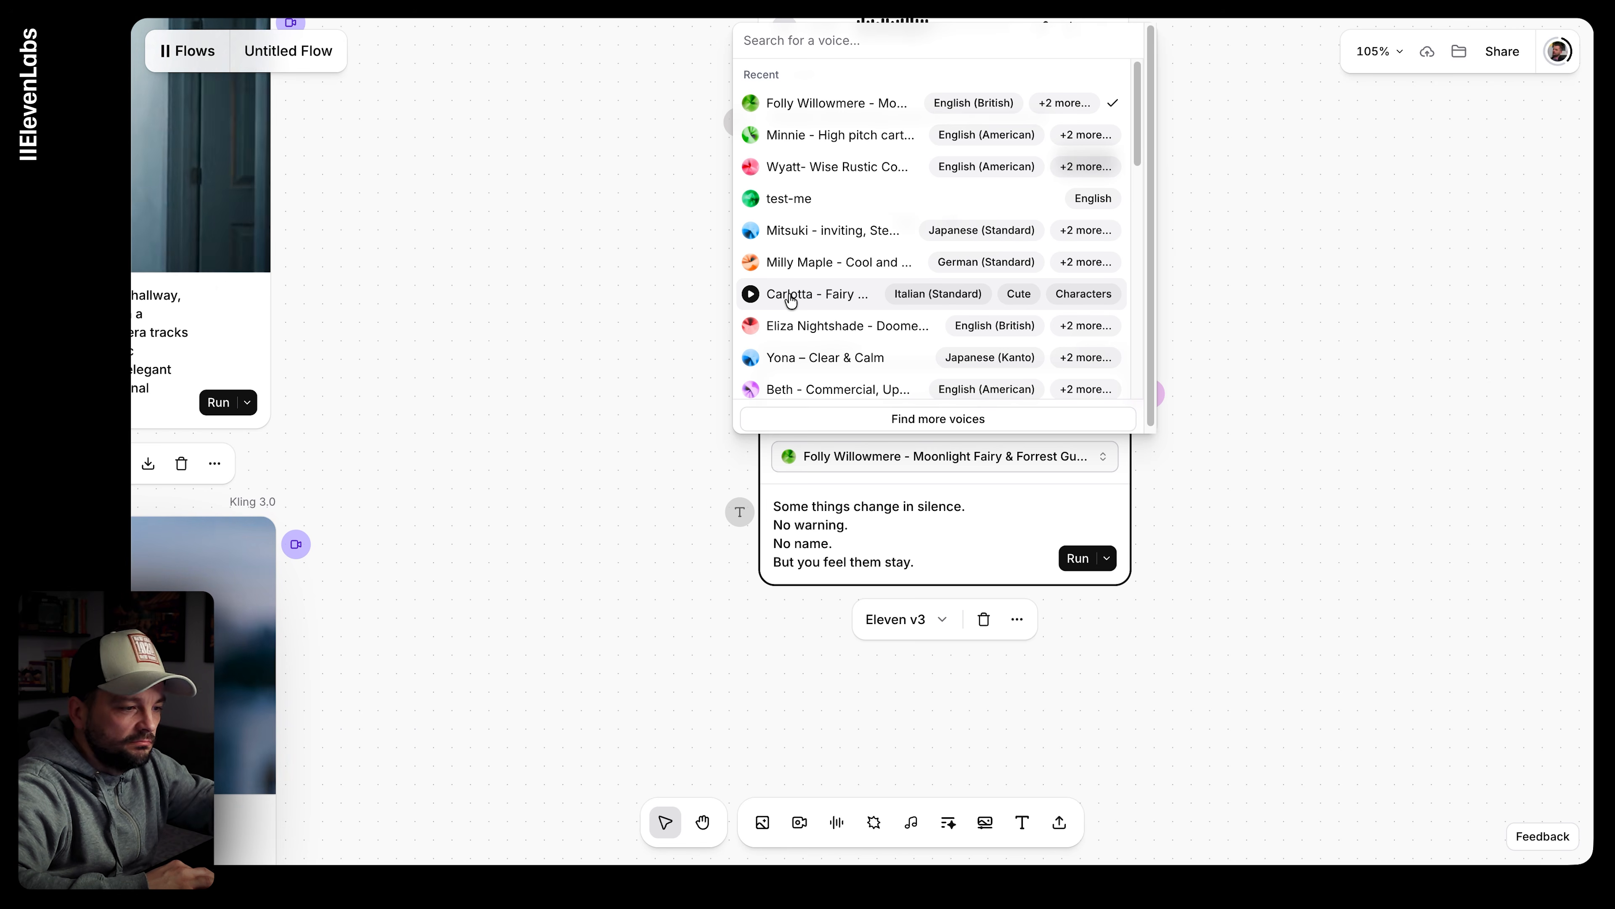
pyautogui.scroll(-1, 833, 375)
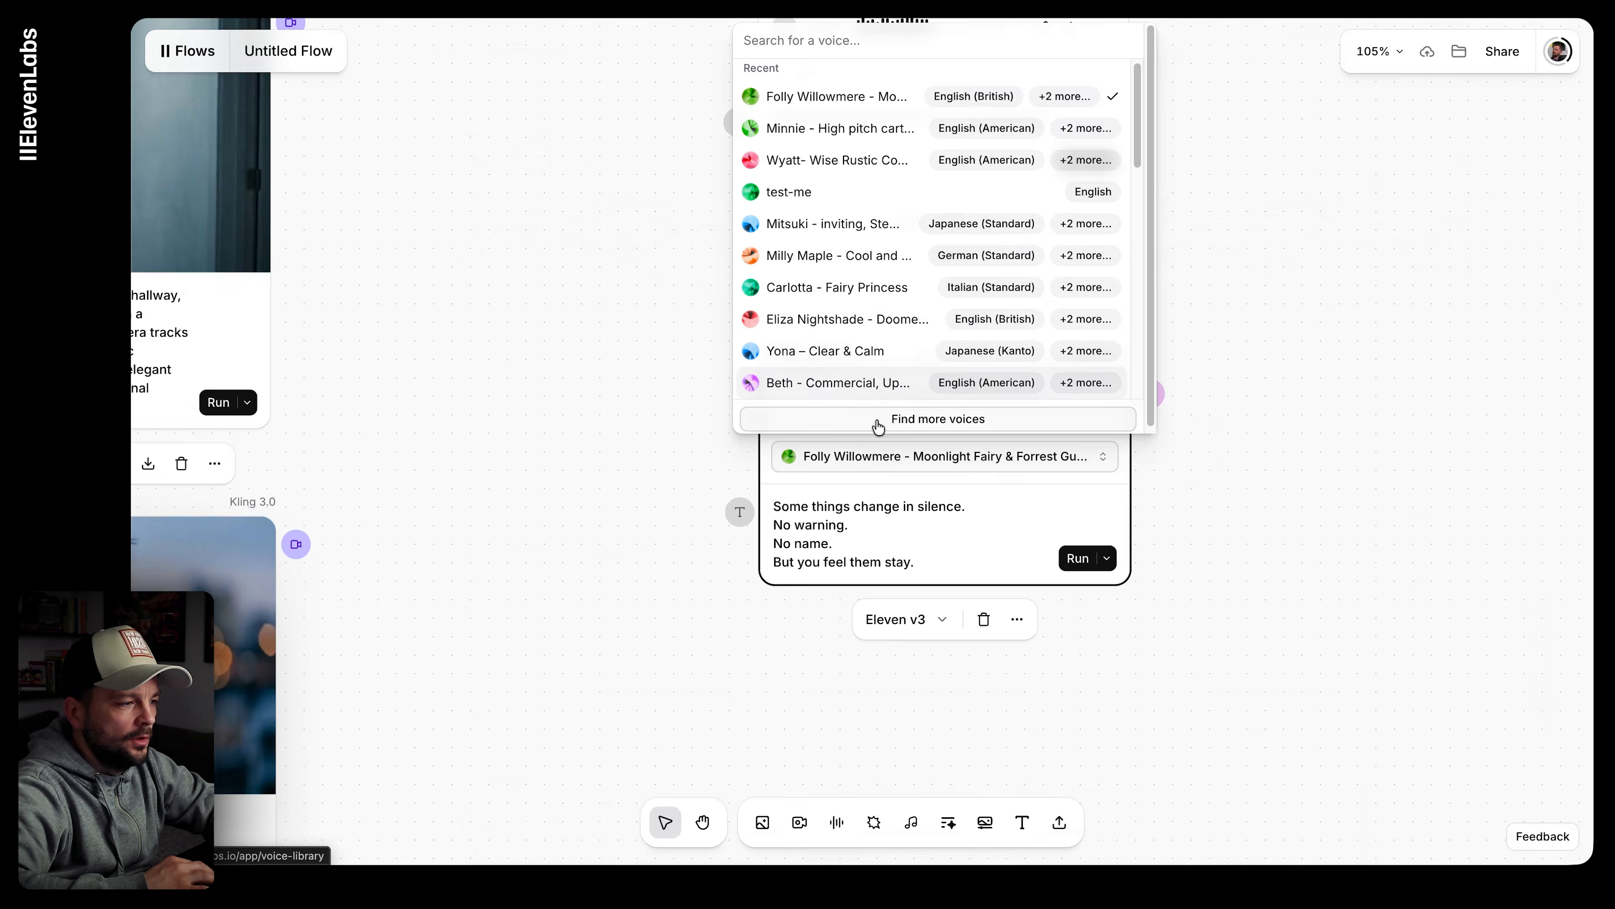
pyautogui.click(878, 420)
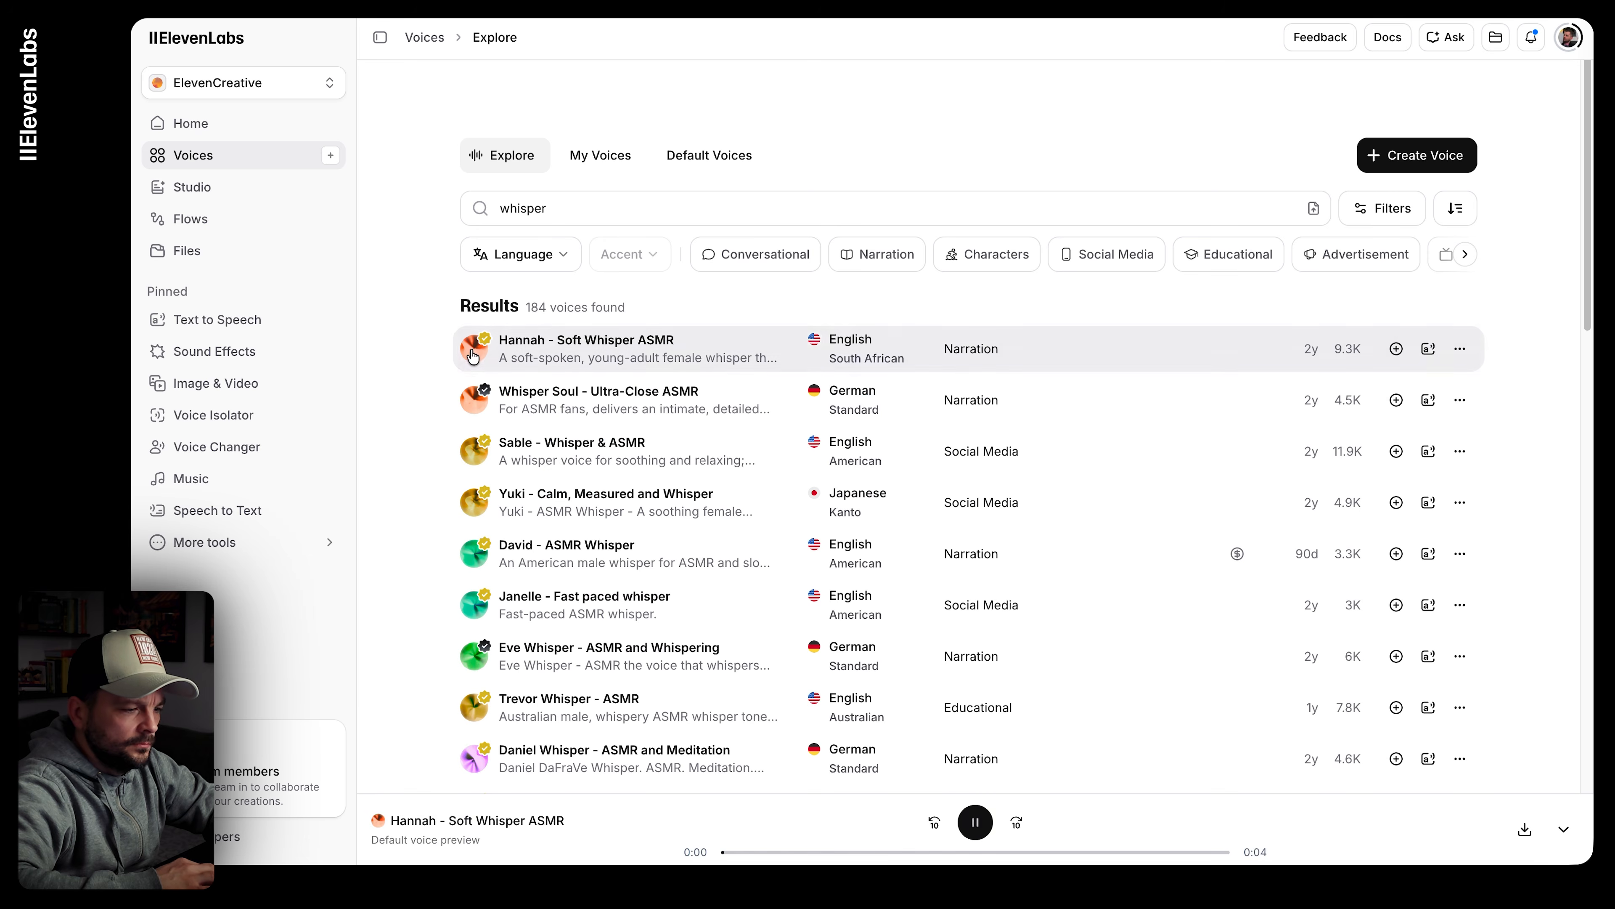
pyautogui.click(479, 501)
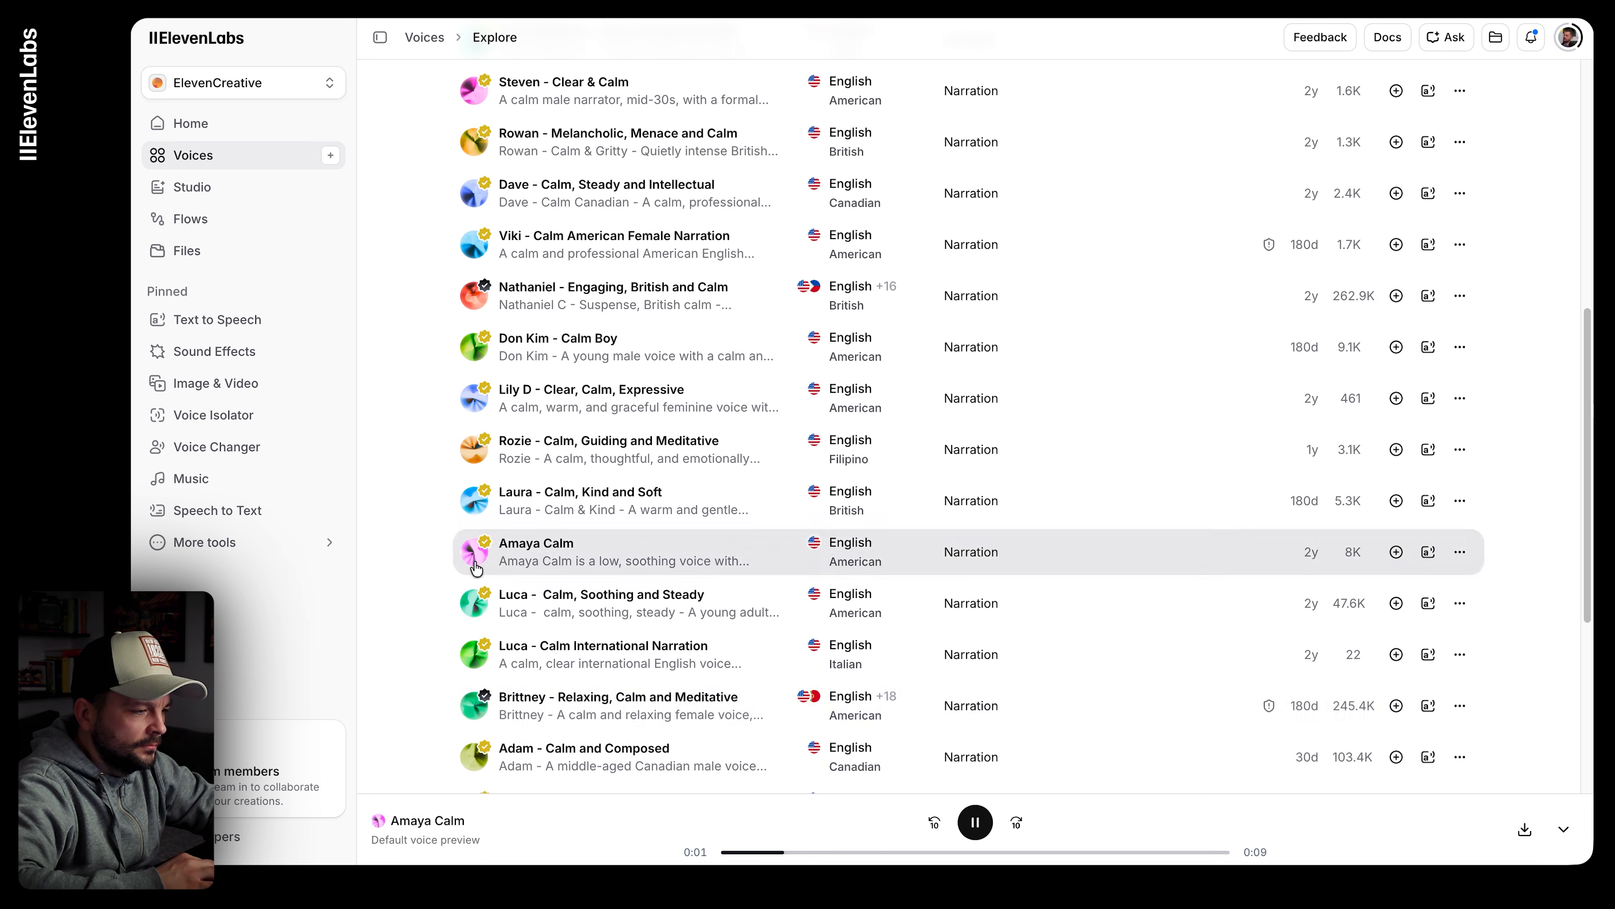
# Step: Preview the "Brittney - Relaxing, Calm and Meditative" voice and add it to the saved voices
pyautogui.click(474, 705)
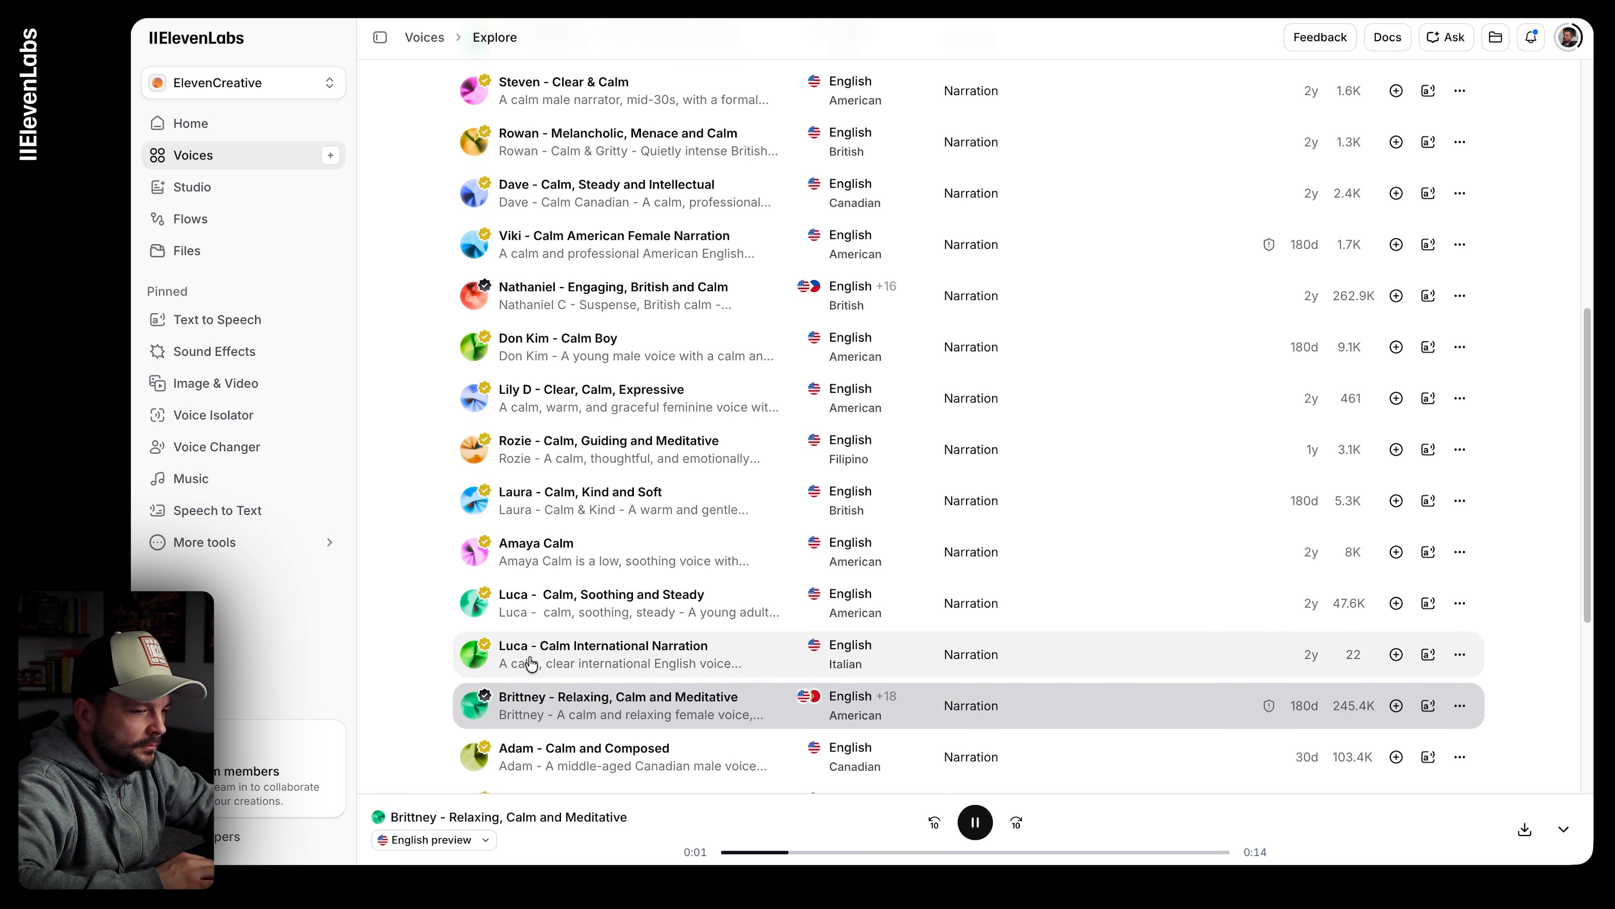
pyautogui.scroll(-5, 528, 662)
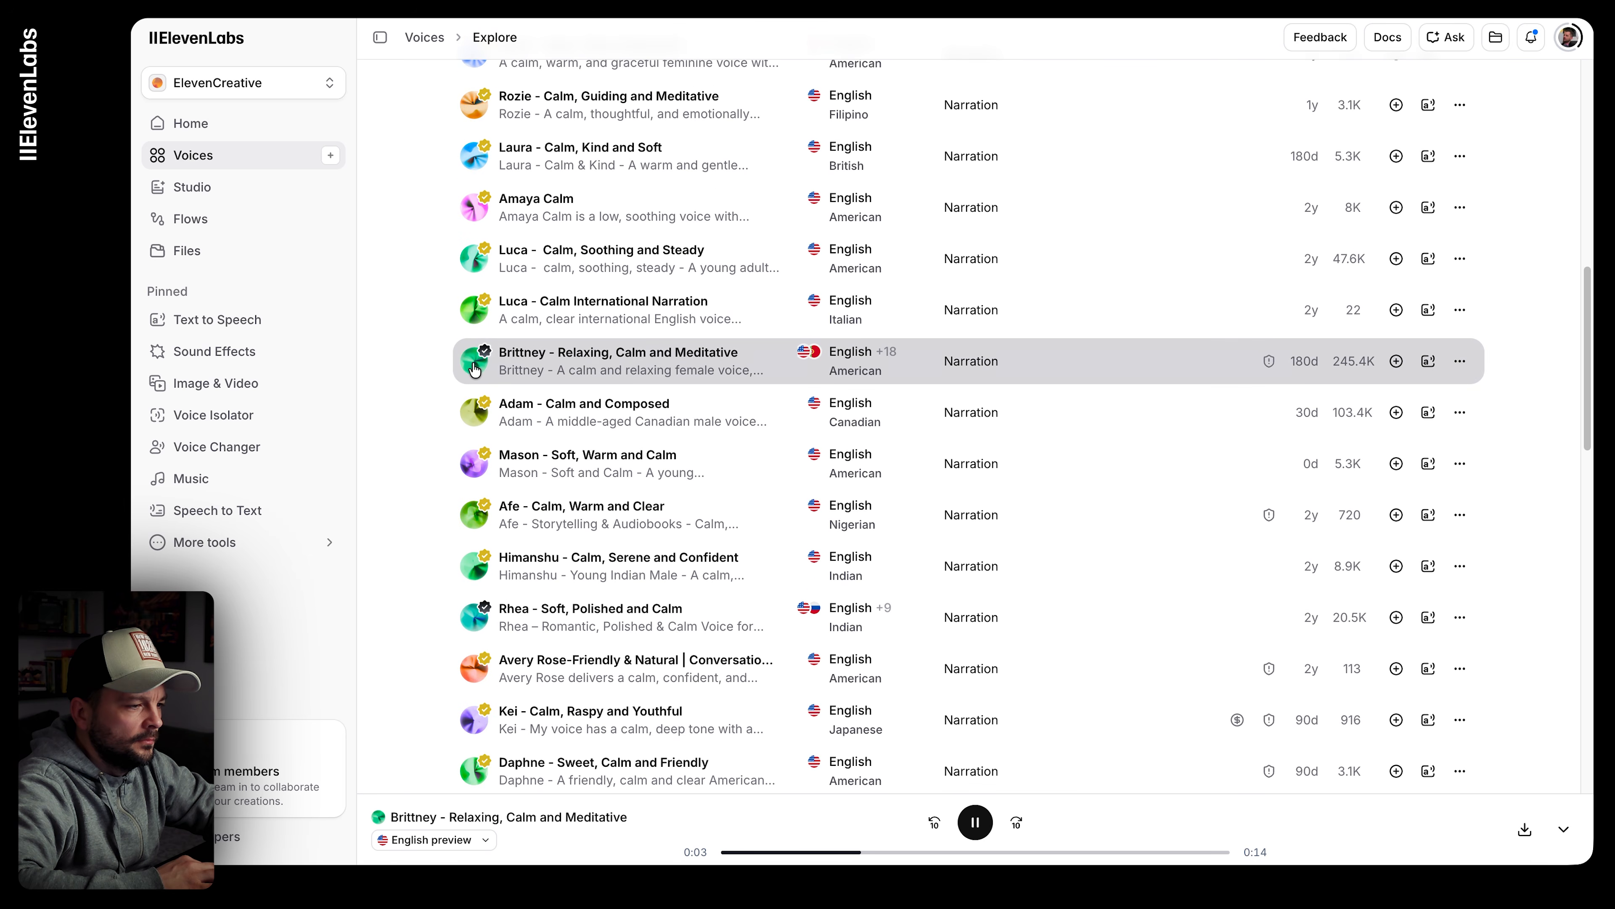
pyautogui.click(1396, 361)
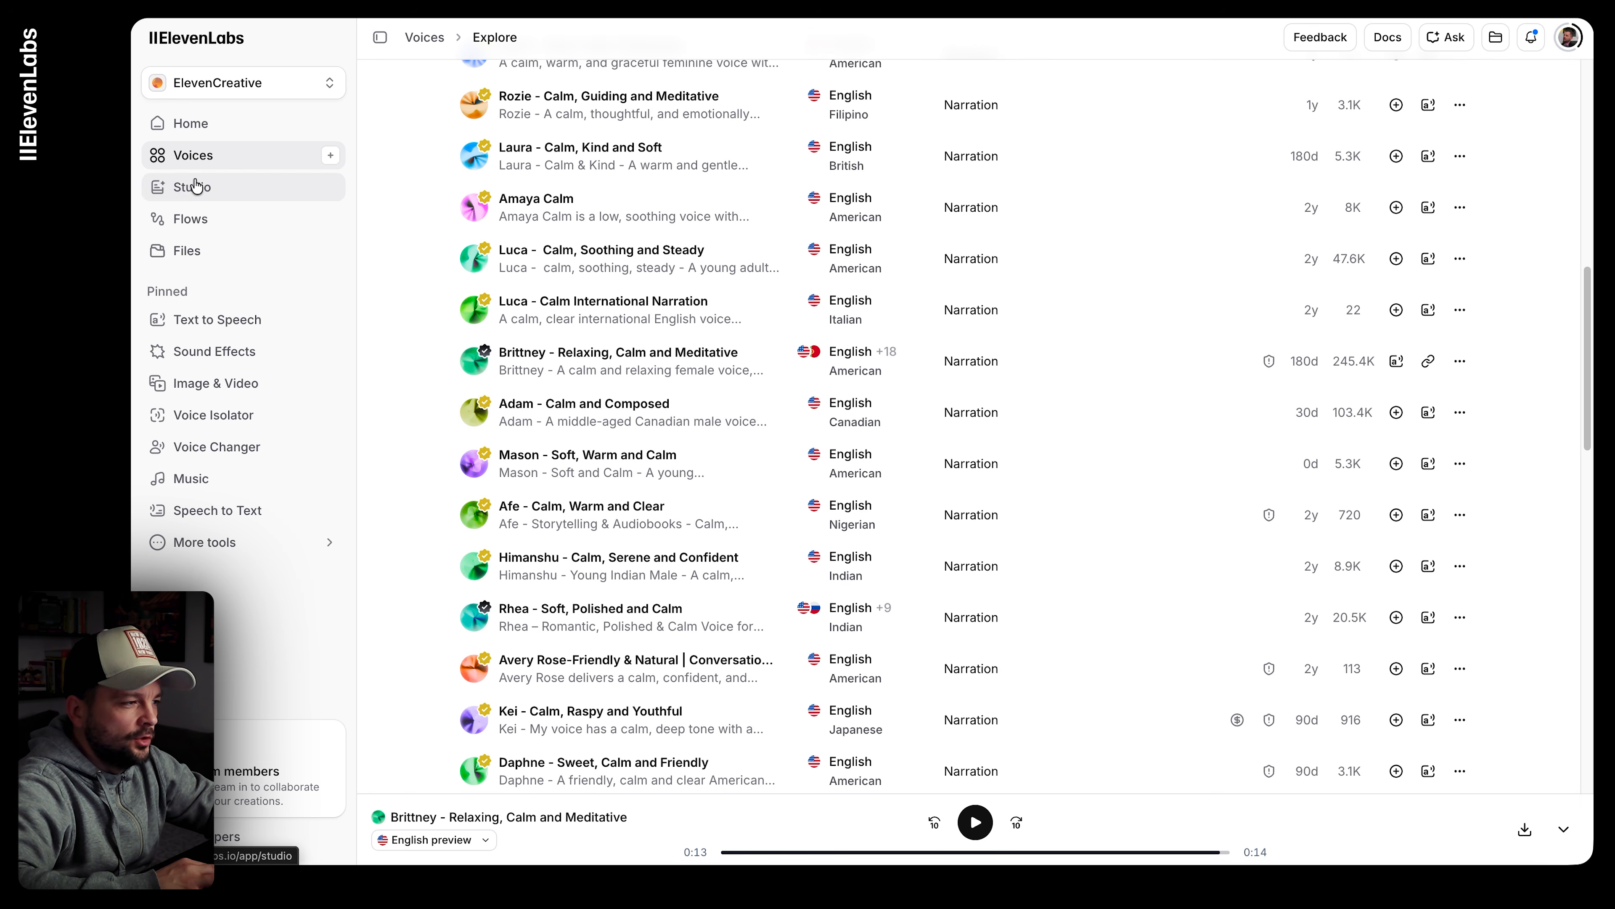
pyautogui.click(425, 37)
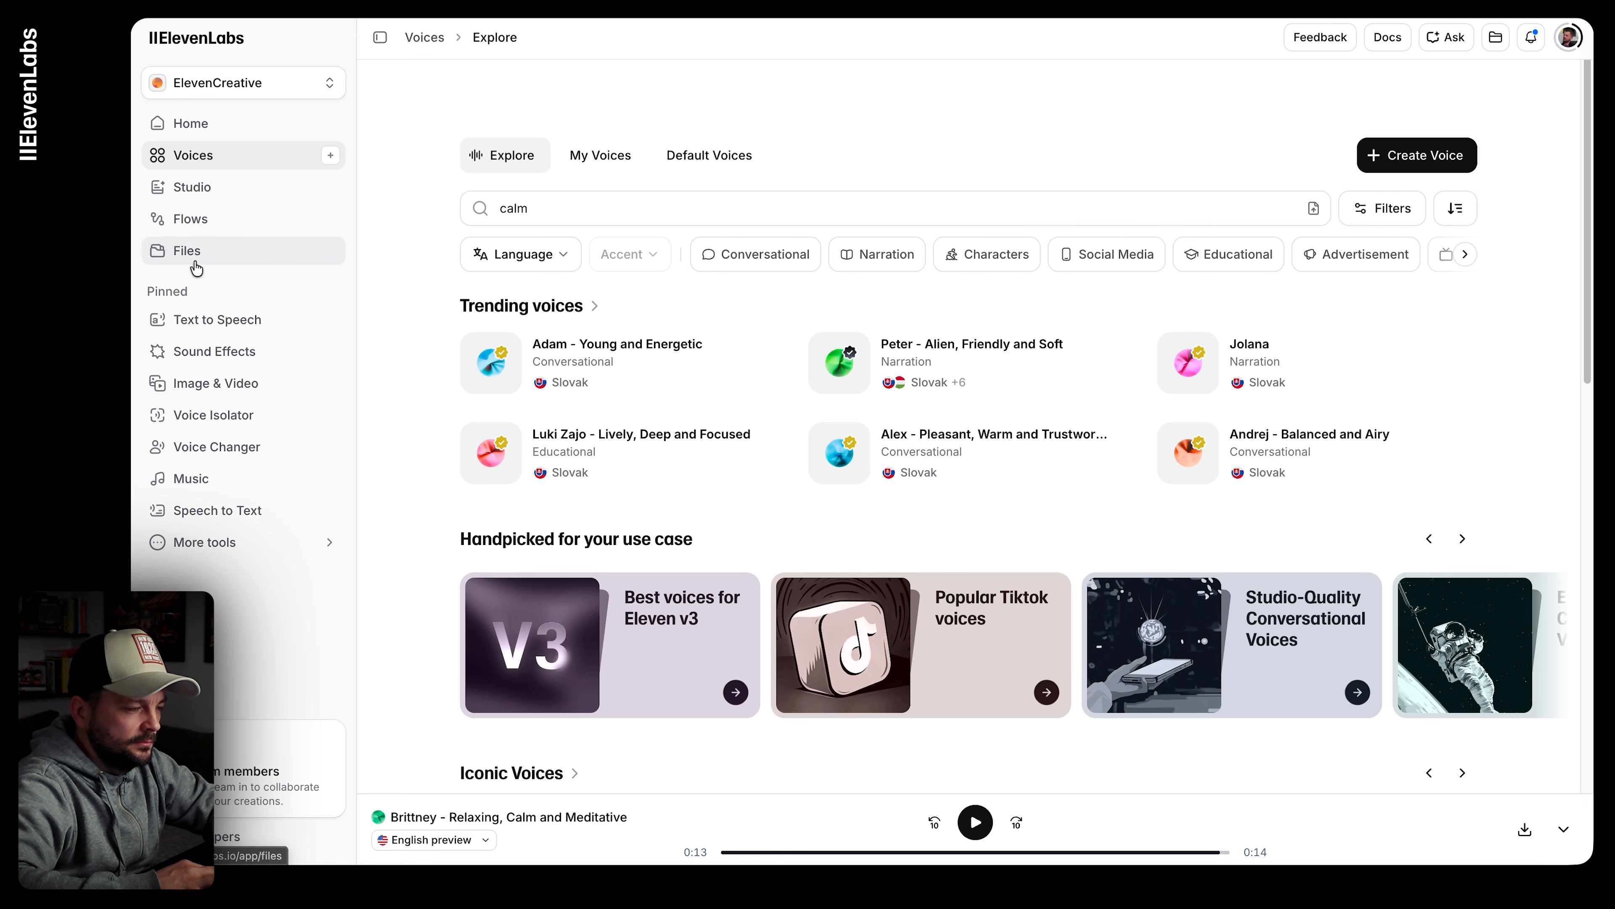
# Step: Leave the voice library and reopen the most recently updated flow at its Text to Speech node
pyautogui.click(188, 222)
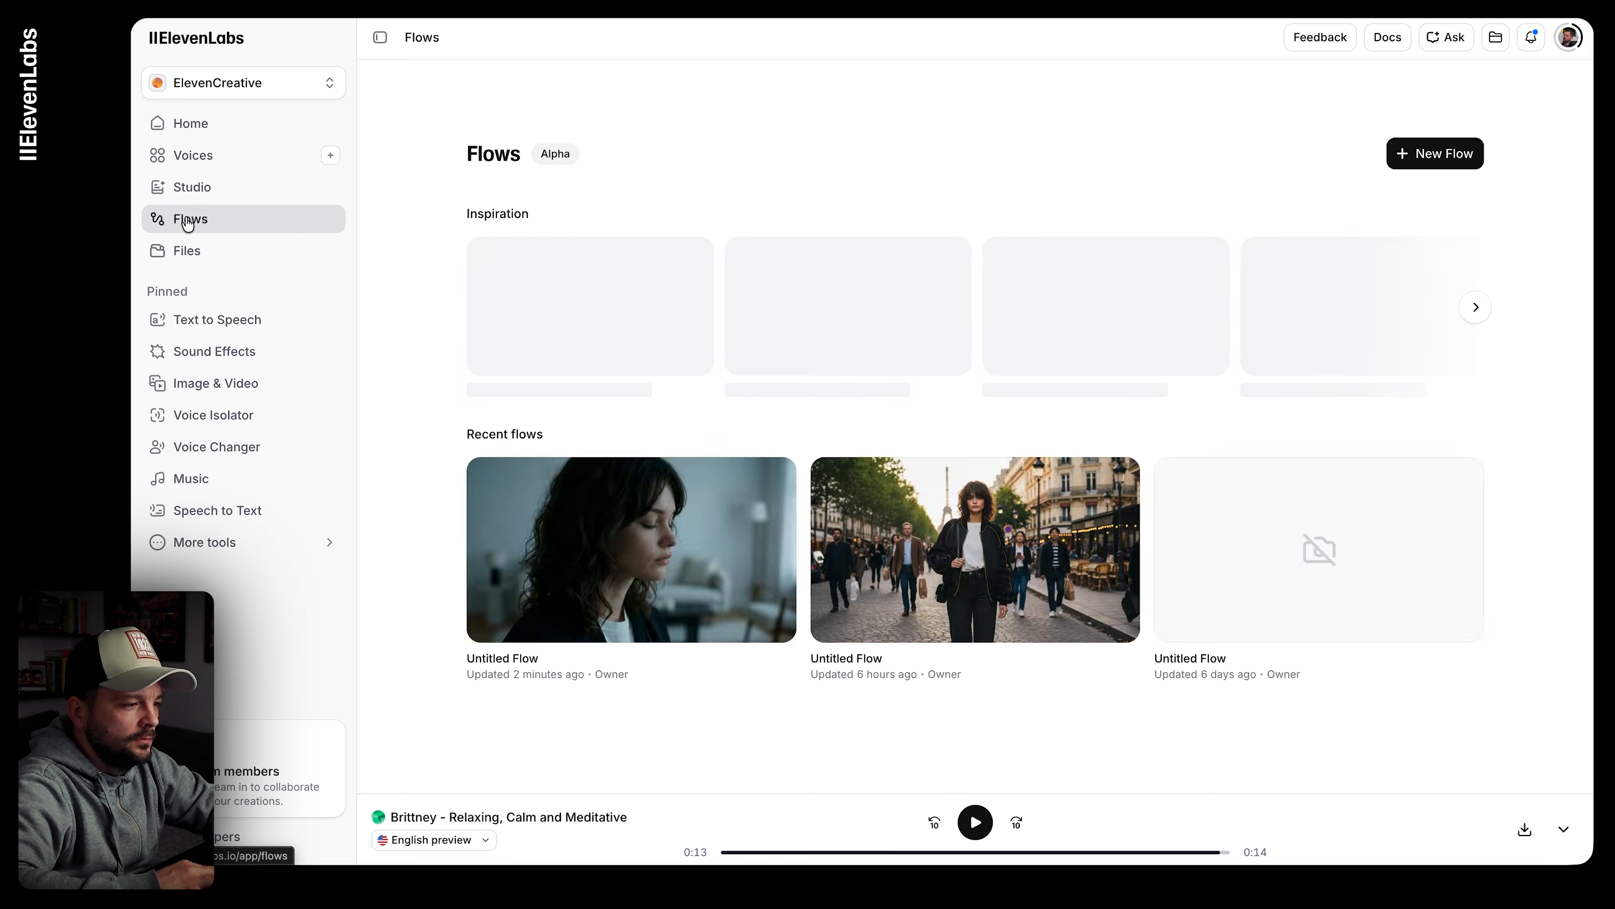
pyautogui.click(556, 609)
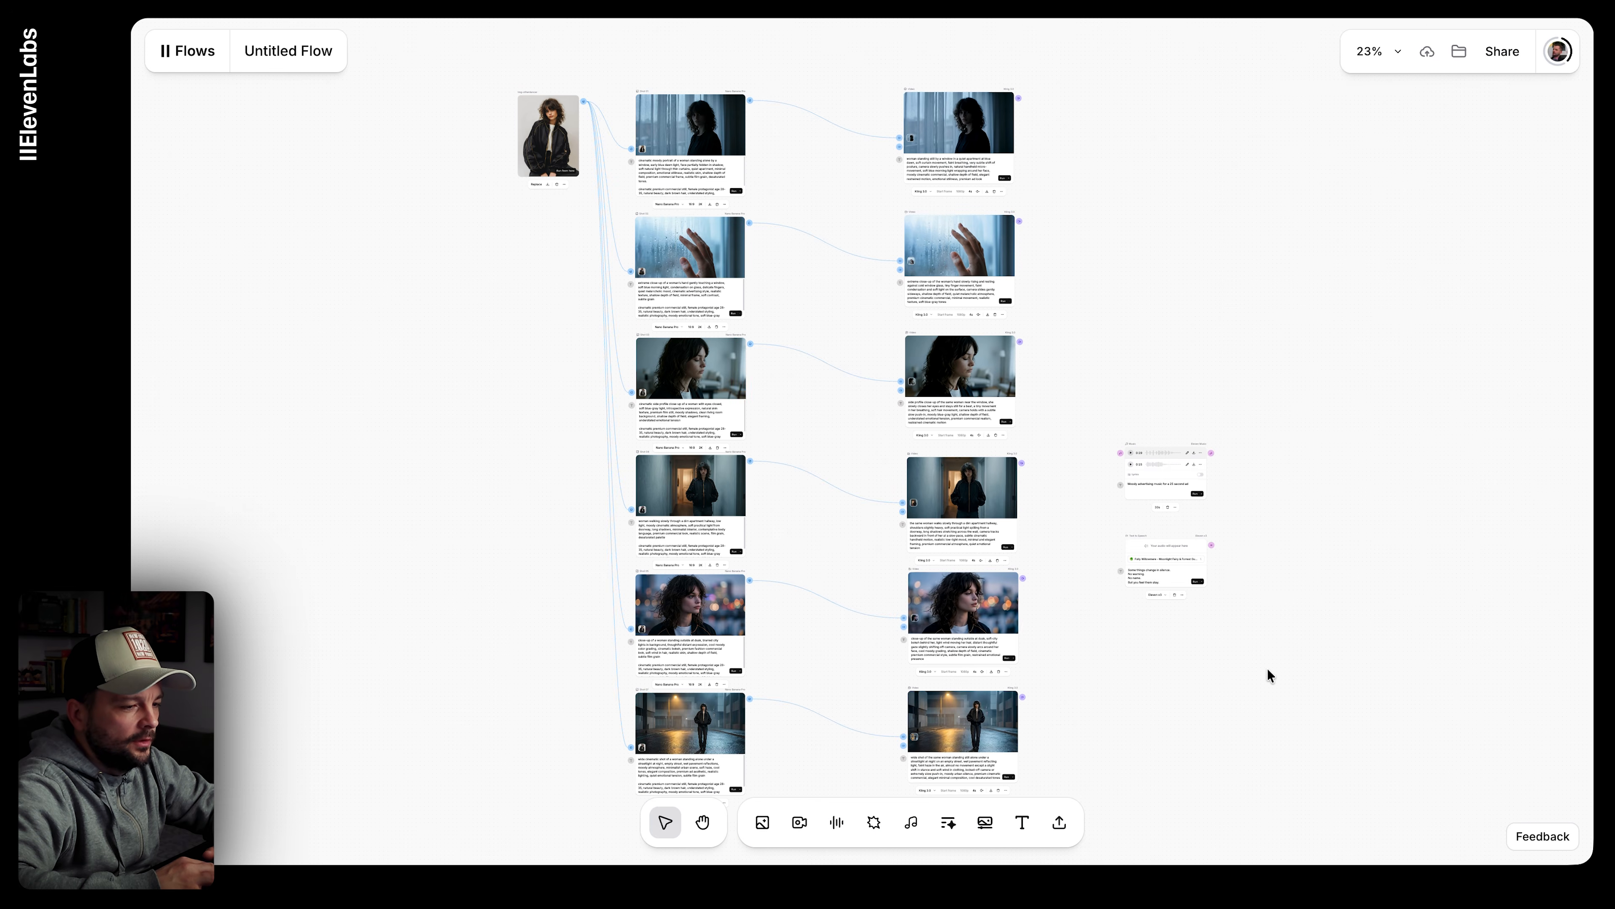
pyautogui.scroll(10, 1175, 570)
pyautogui.hscroll(5, 1177, 572)
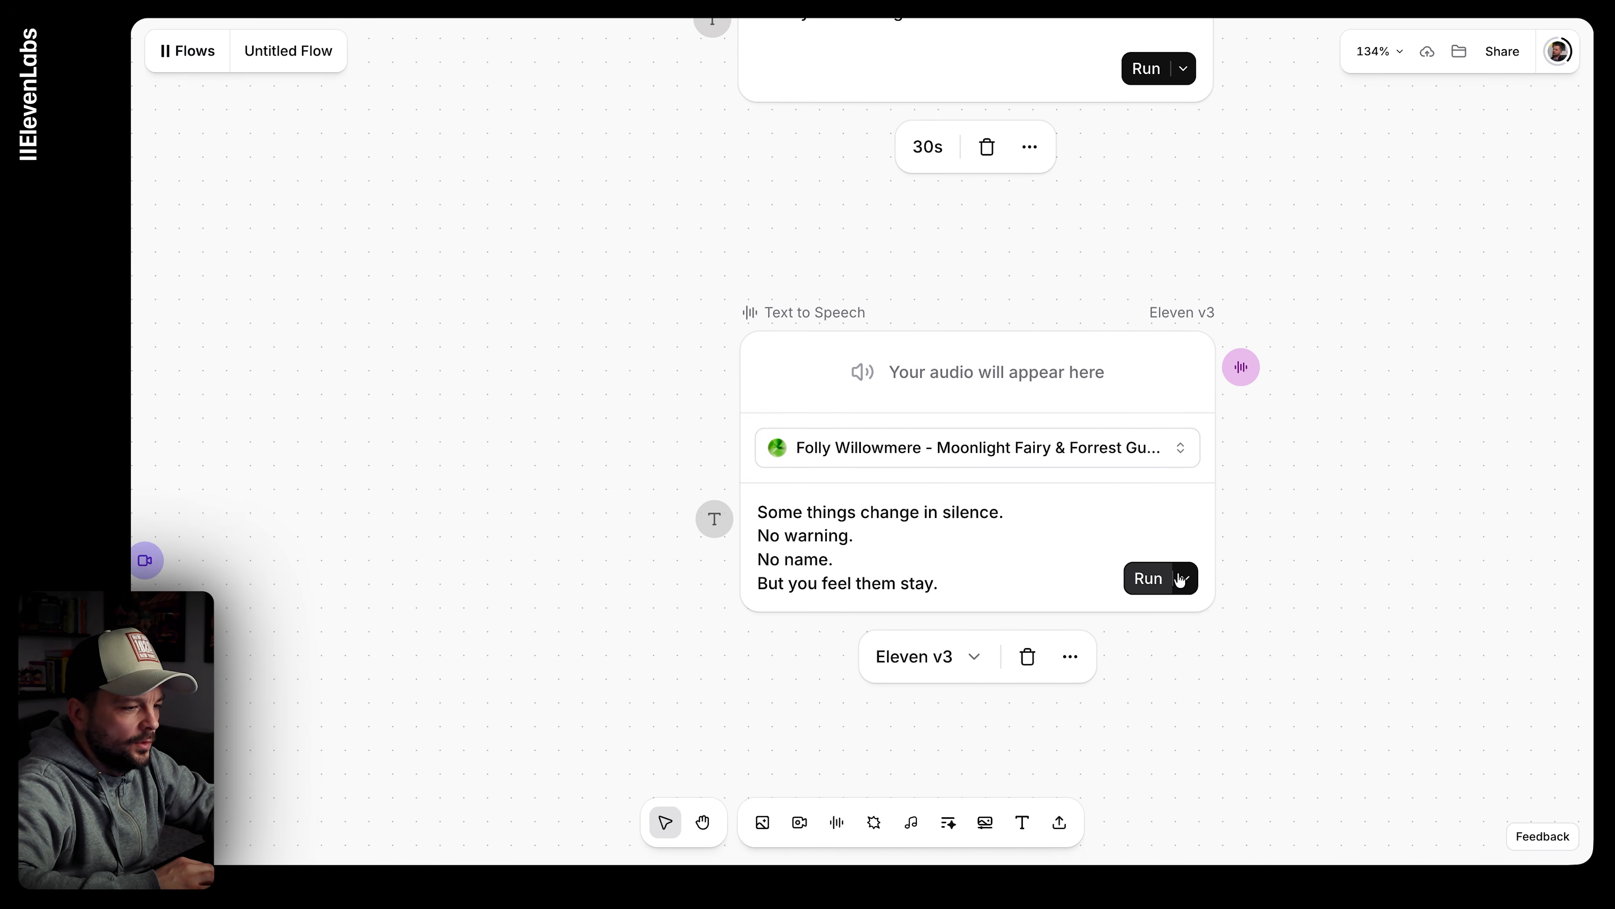
# Step: Set the Text to Speech node's voice to "Brittney - Relaxing, Calm and Meditative" and generate the voiceover
pyautogui.click(1099, 518)
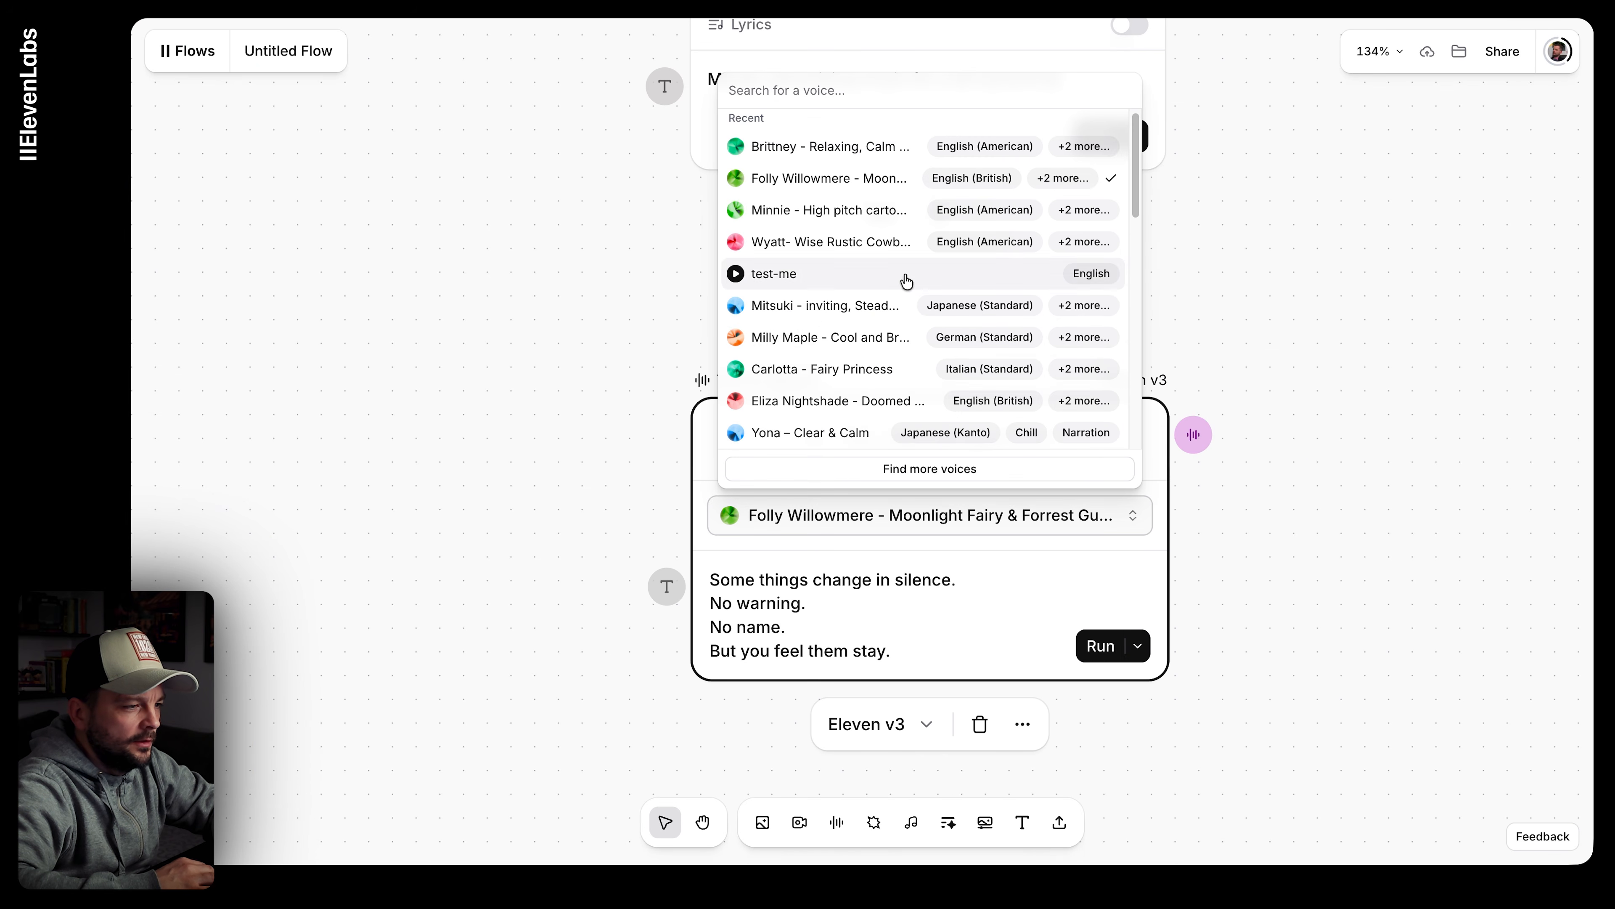
pyautogui.click(781, 159)
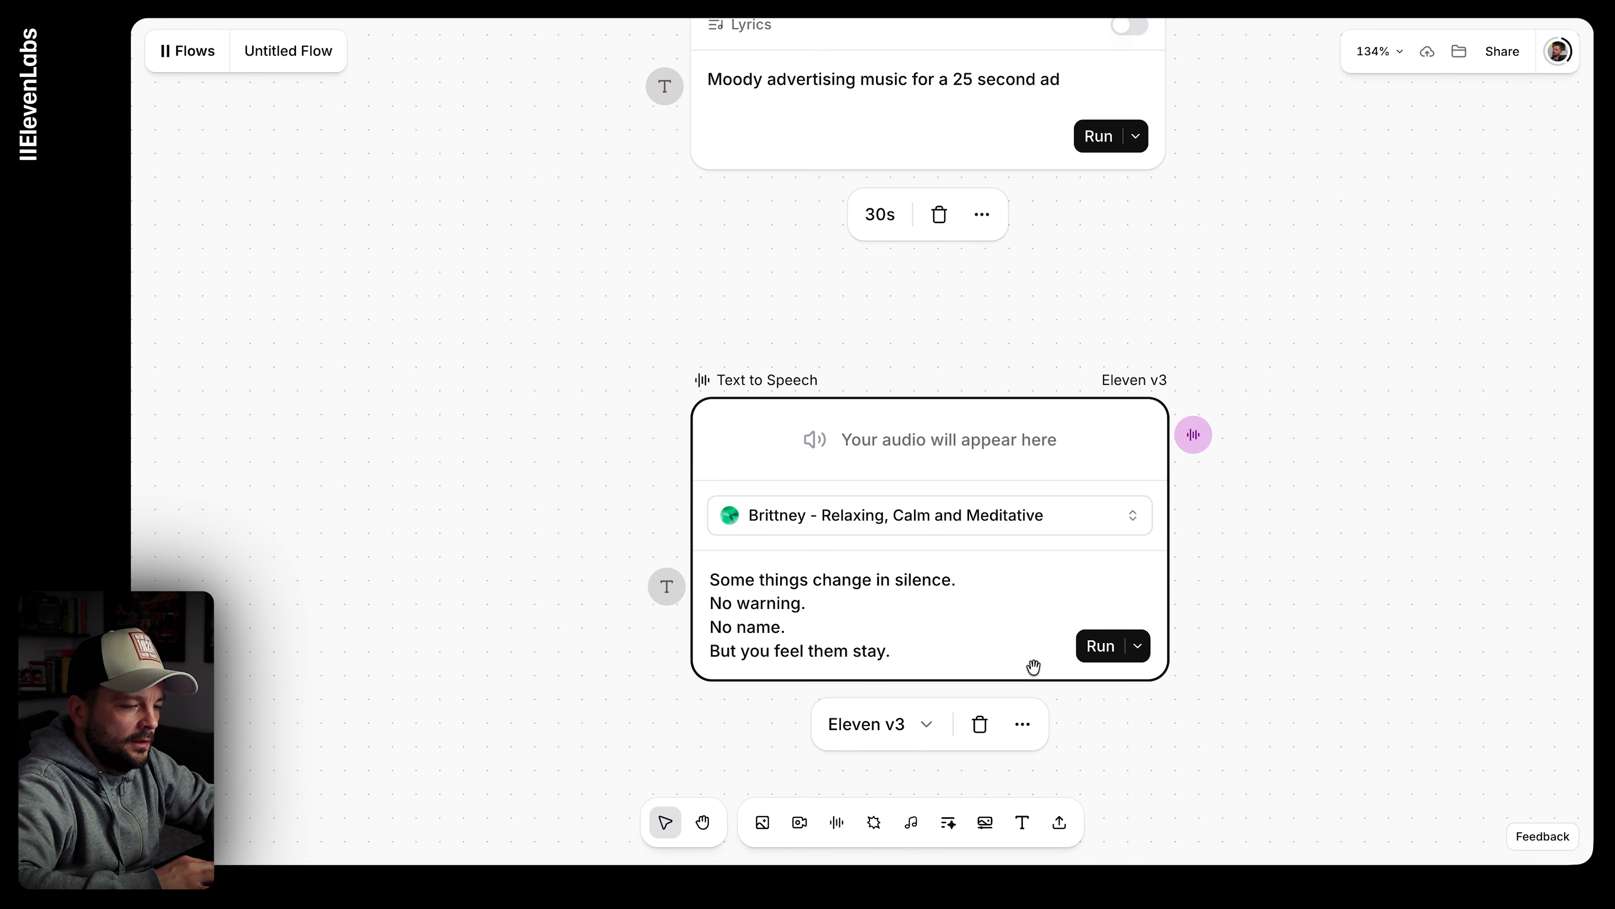
pyautogui.click(1100, 651)
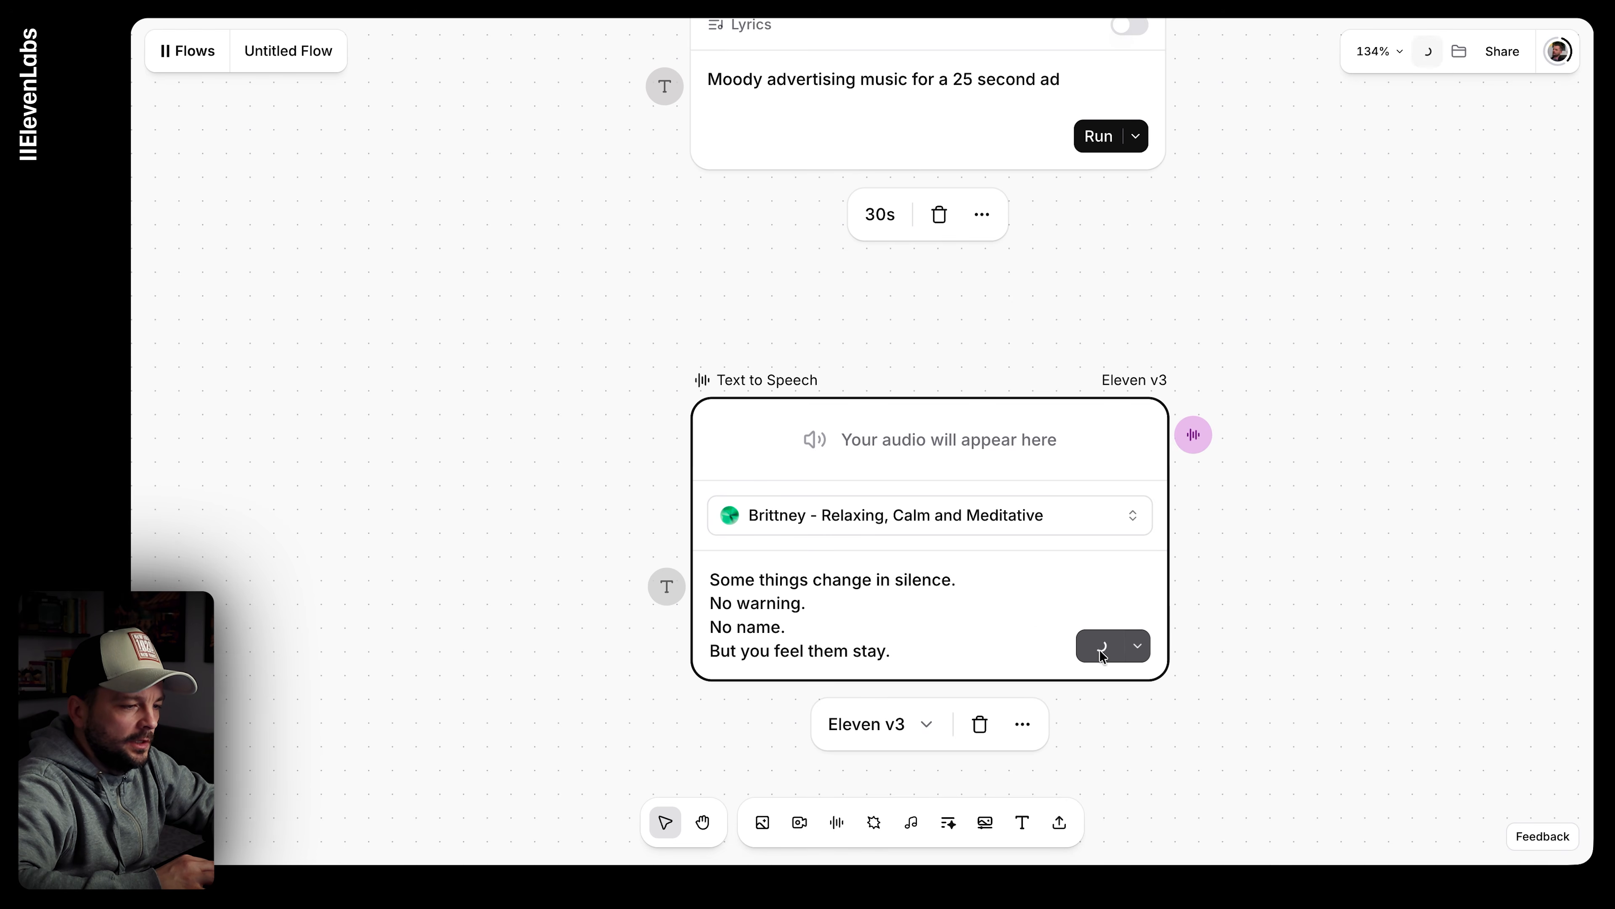
# Step: Listen to the newest track in the Music node, skipping ahead to about its middle before stopping playback
pyautogui.scroll(-10, 1351, 660)
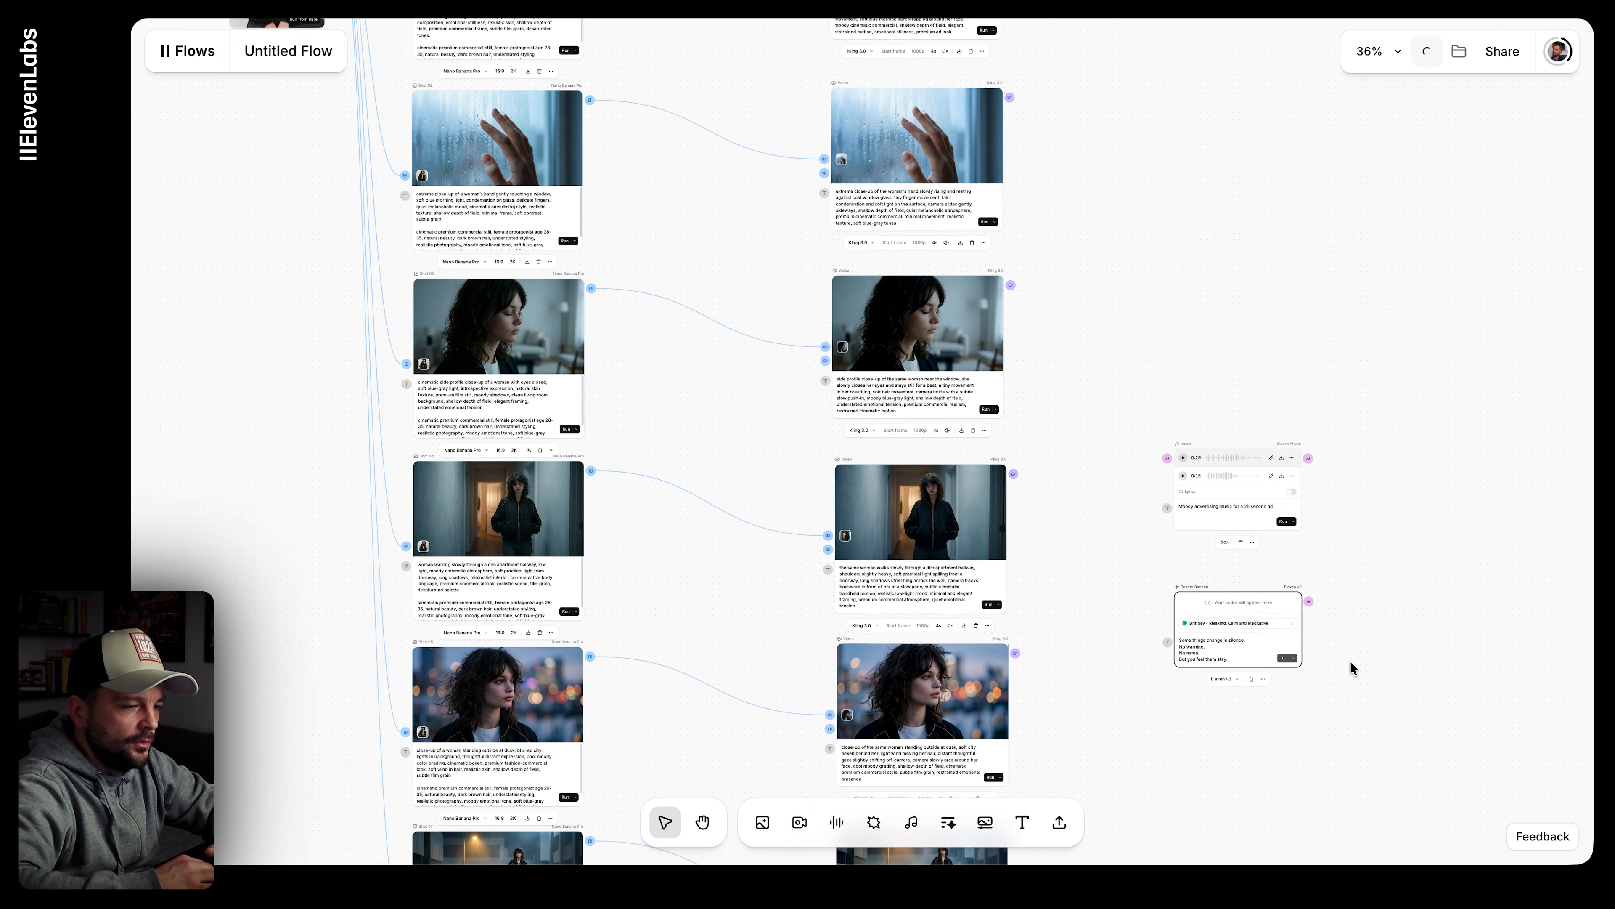
pyautogui.scroll(8, 1145, 559)
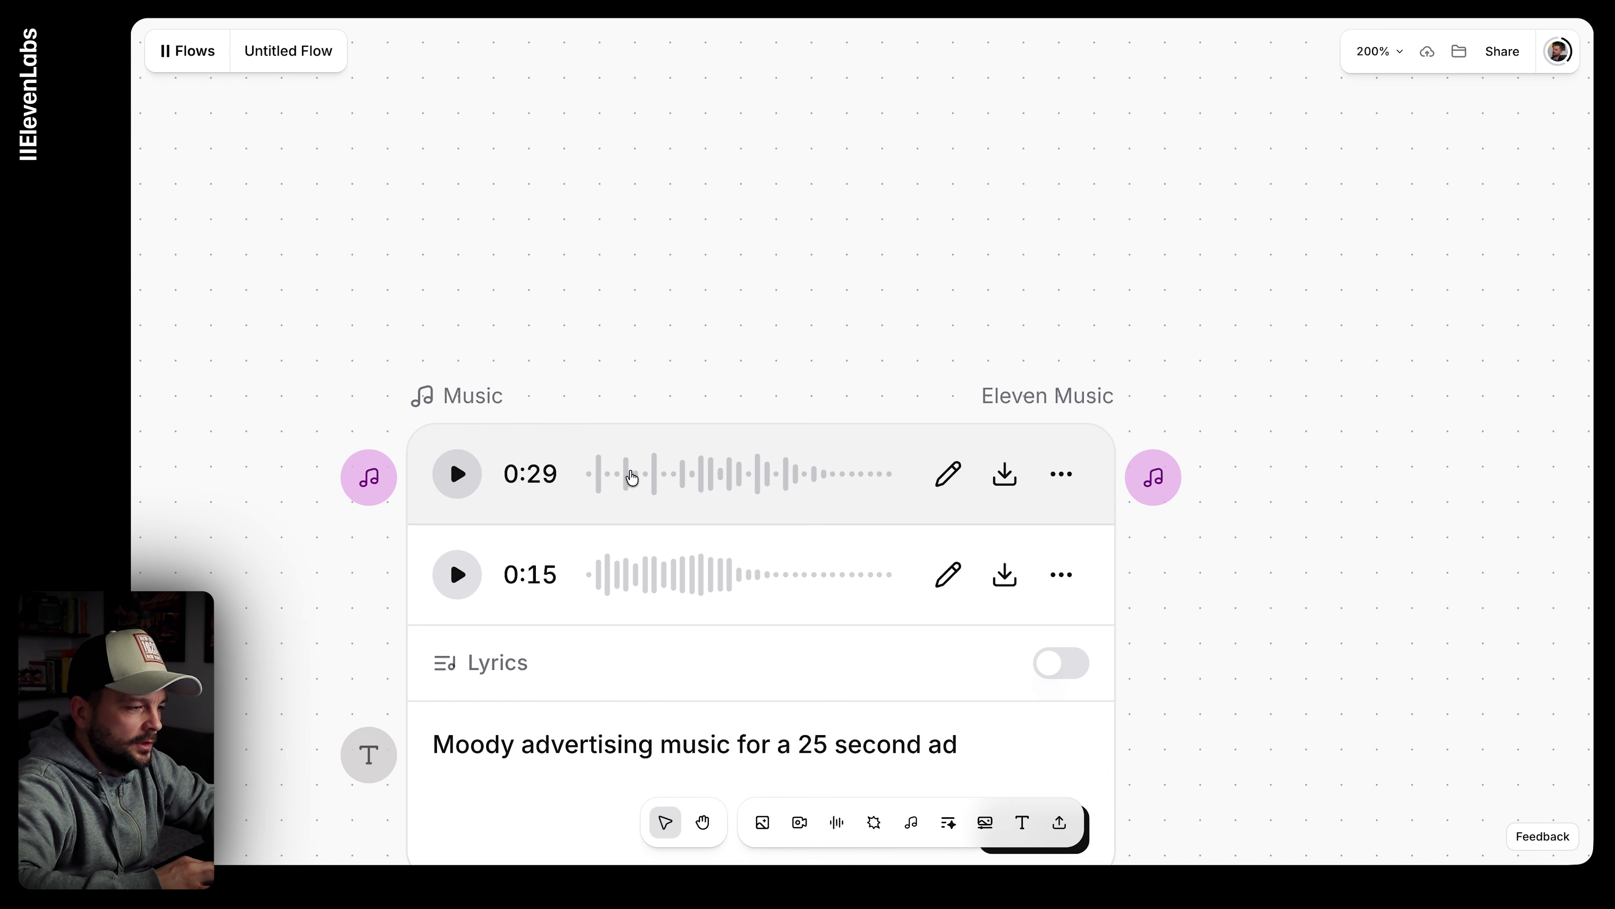
pyautogui.click(464, 470)
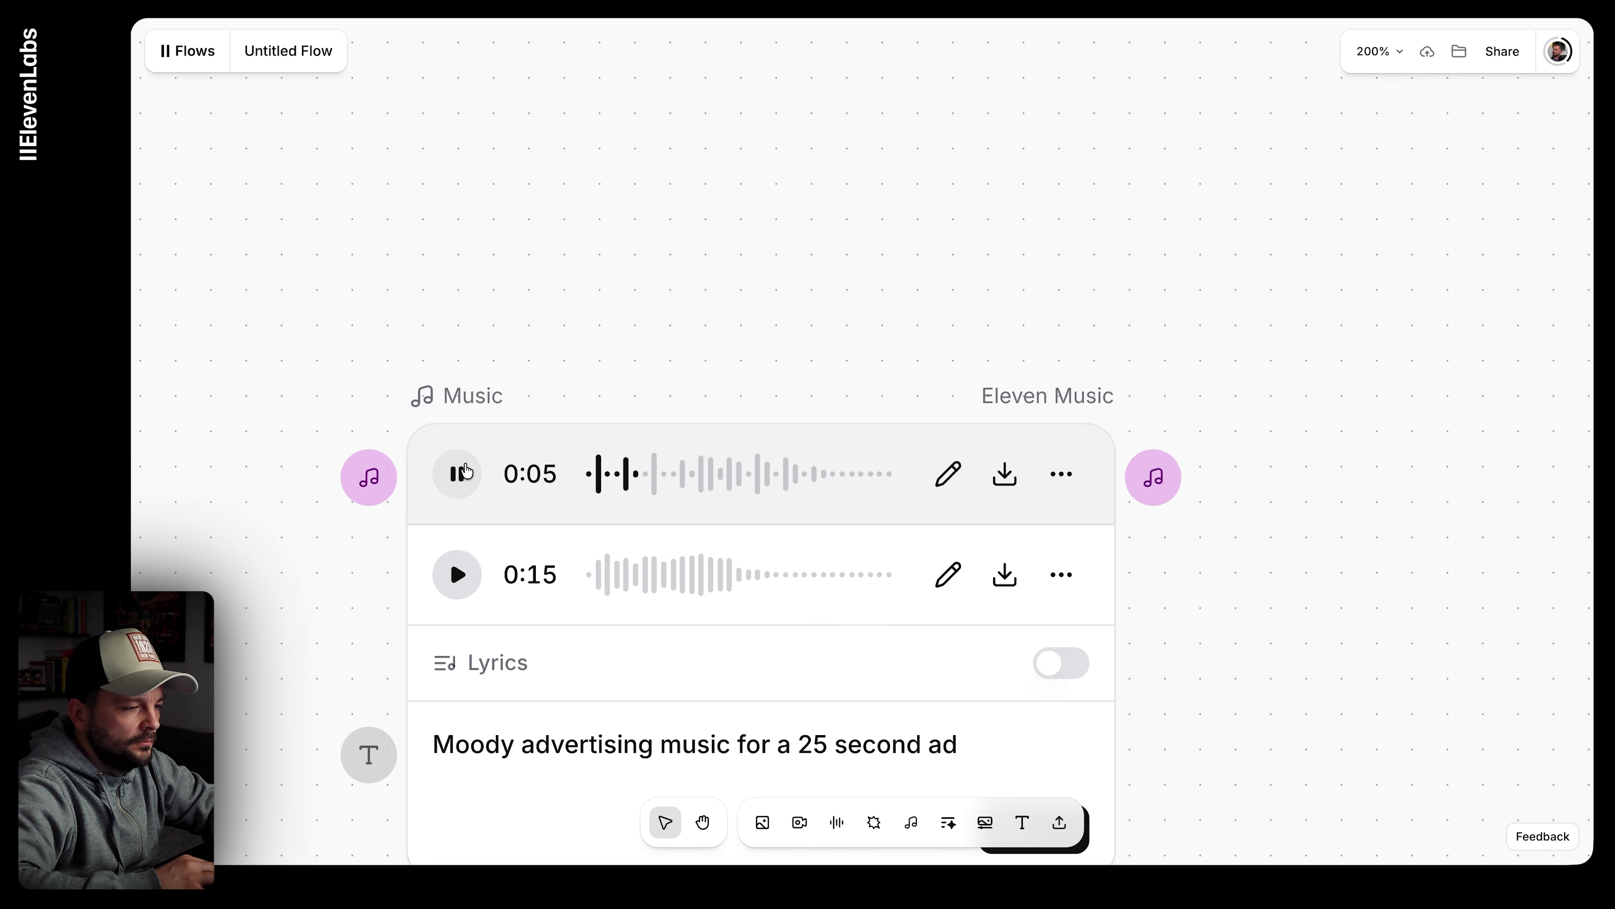
pyautogui.click(700, 469)
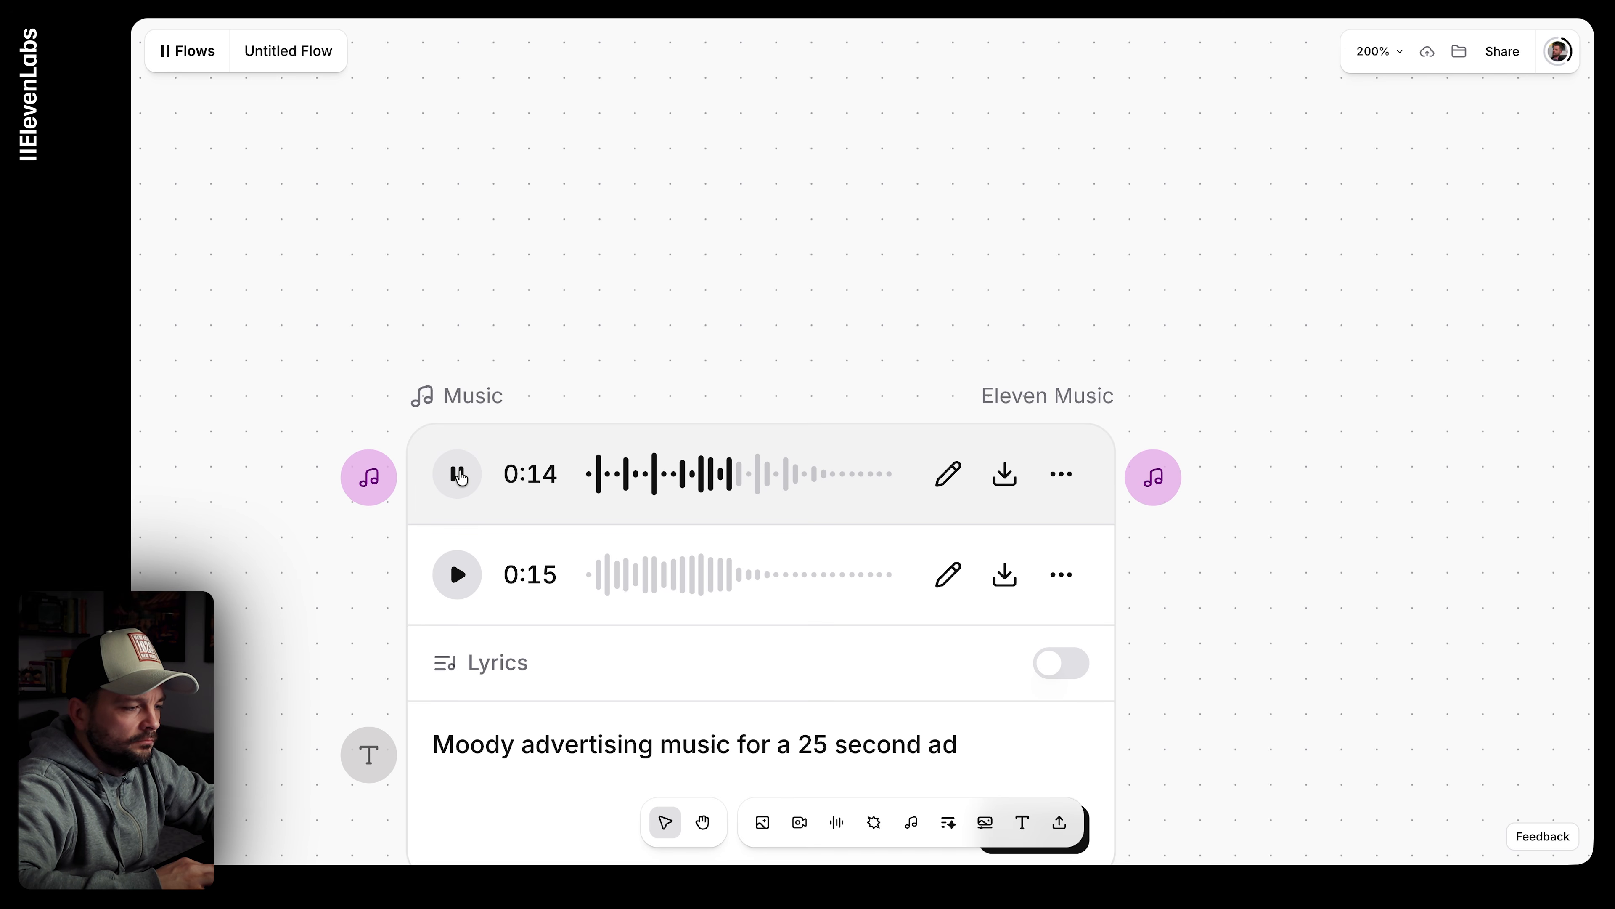
pyautogui.click(459, 474)
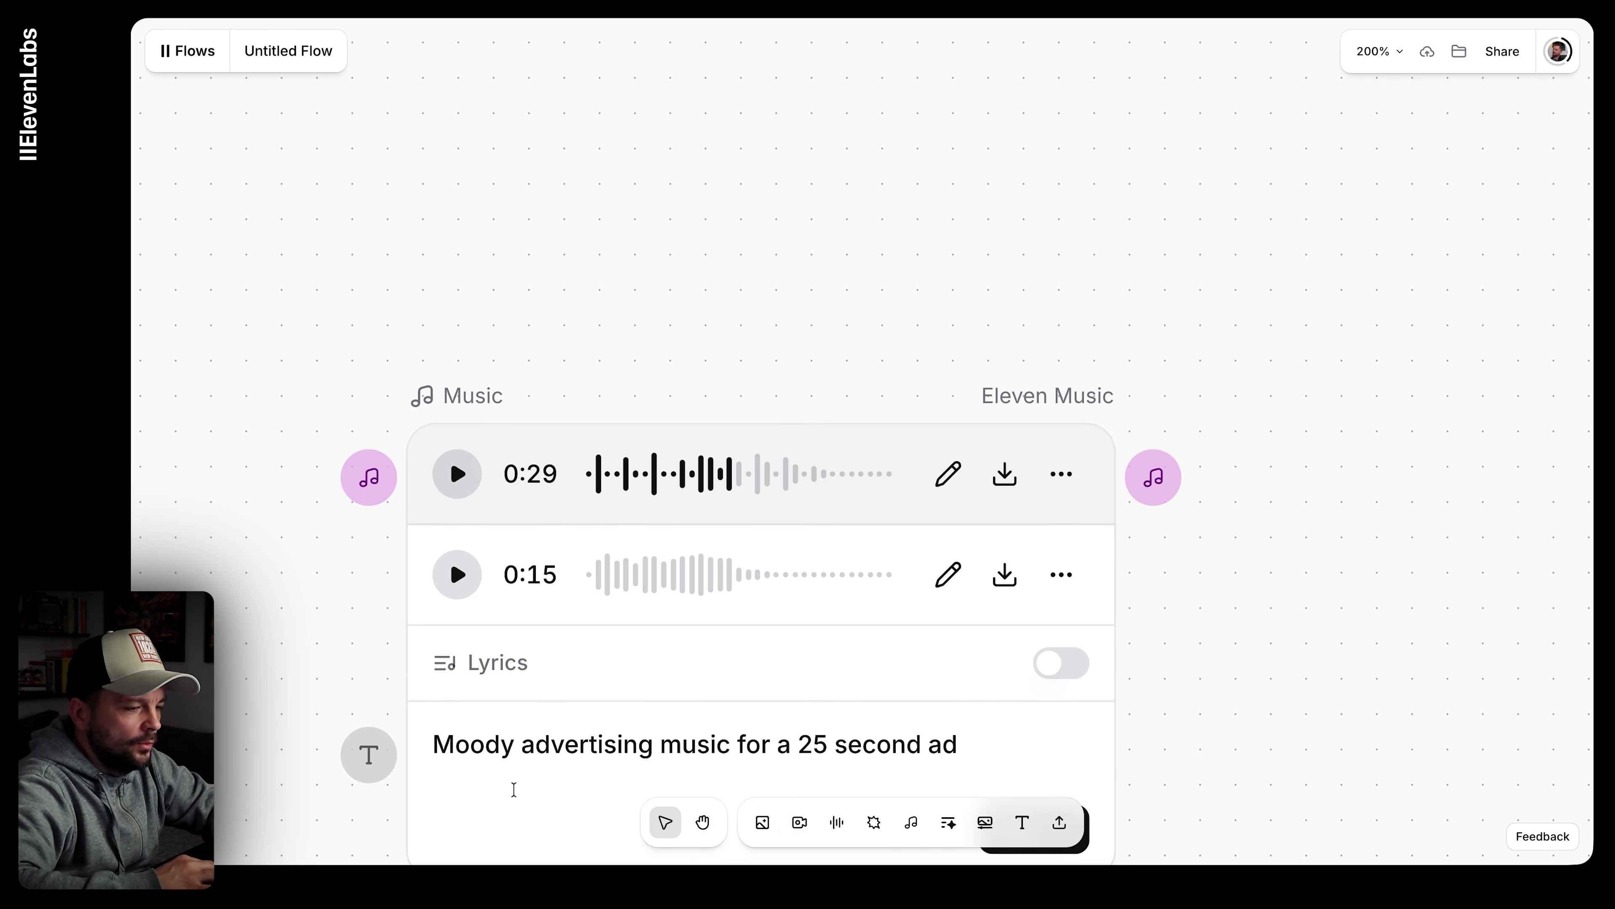
# Step: Generate another version of the "Moody advertising music for a 25 second ad" track in the Music node
pyautogui.scroll(-5, 784, 608)
pyautogui.click(1006, 350)
pyautogui.scroll(-5, 1005, 350)
# Step: Append the tag "[calm exhale]" after "But you feel them stay." in the Text to Speech node and regenerate the voiceover
pyautogui.scroll(5, 862, 555)
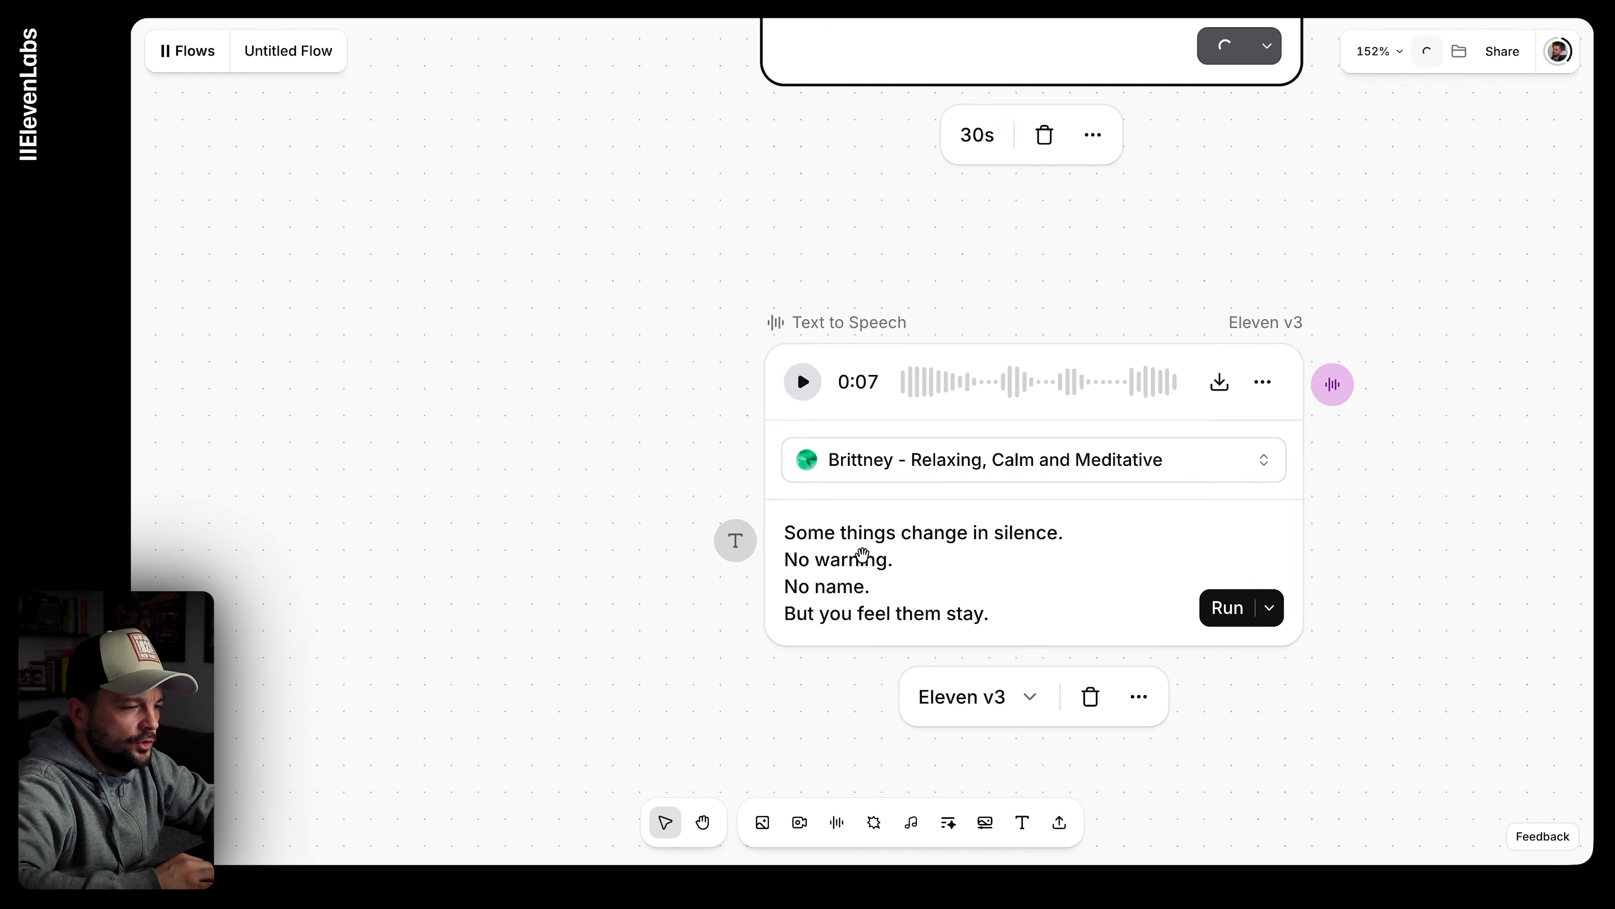
pyautogui.scroll(2, 862, 555)
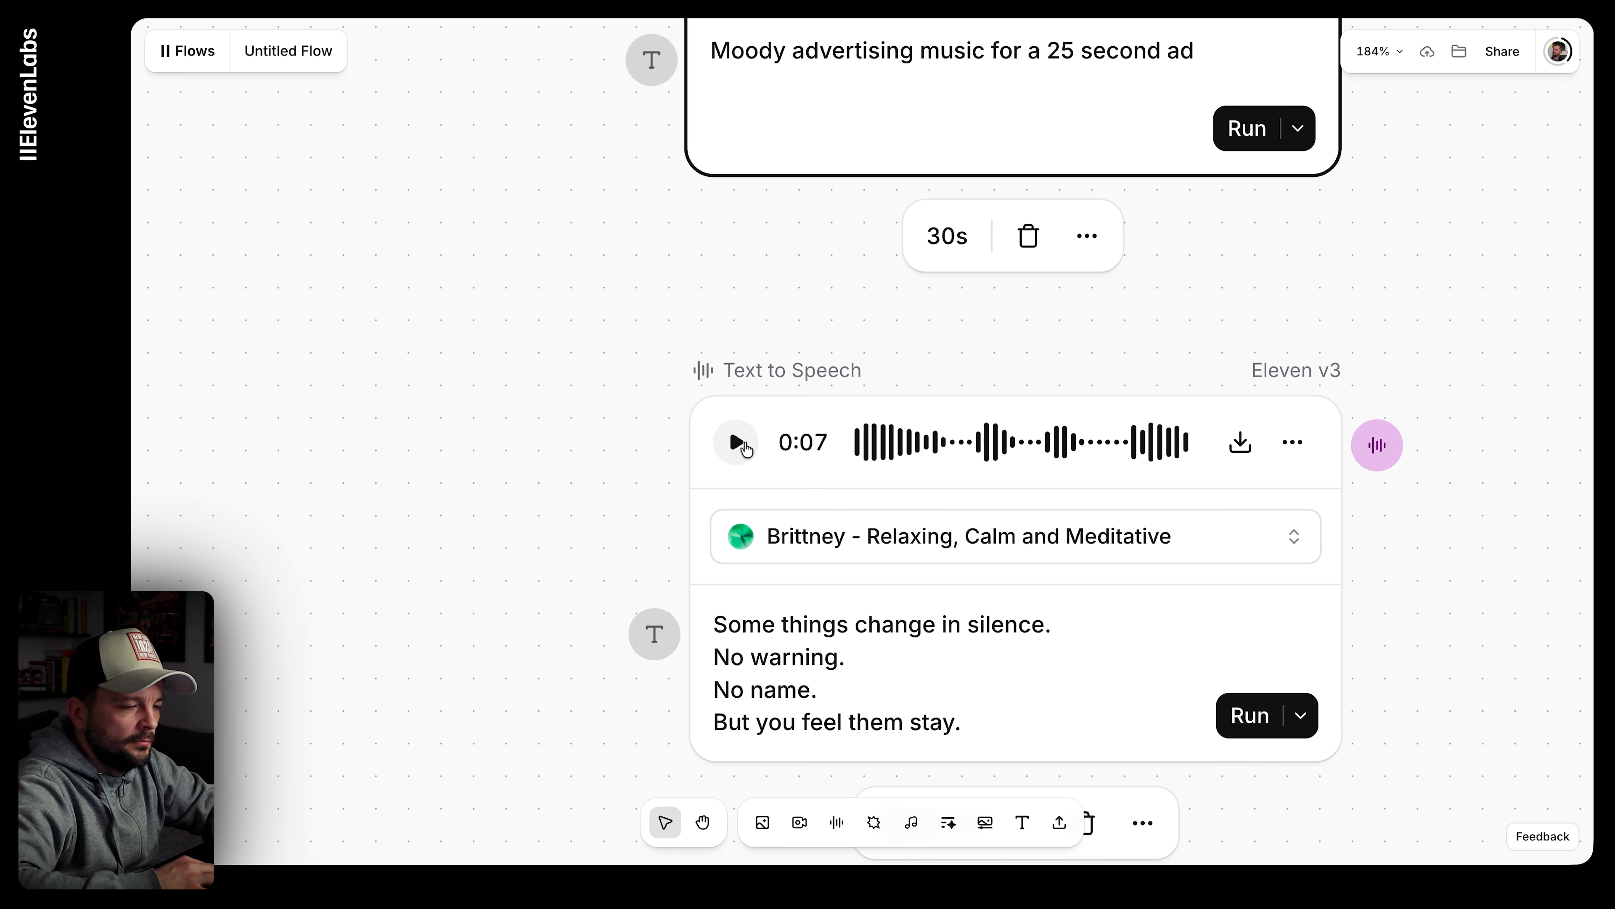
pyautogui.click(972, 722)
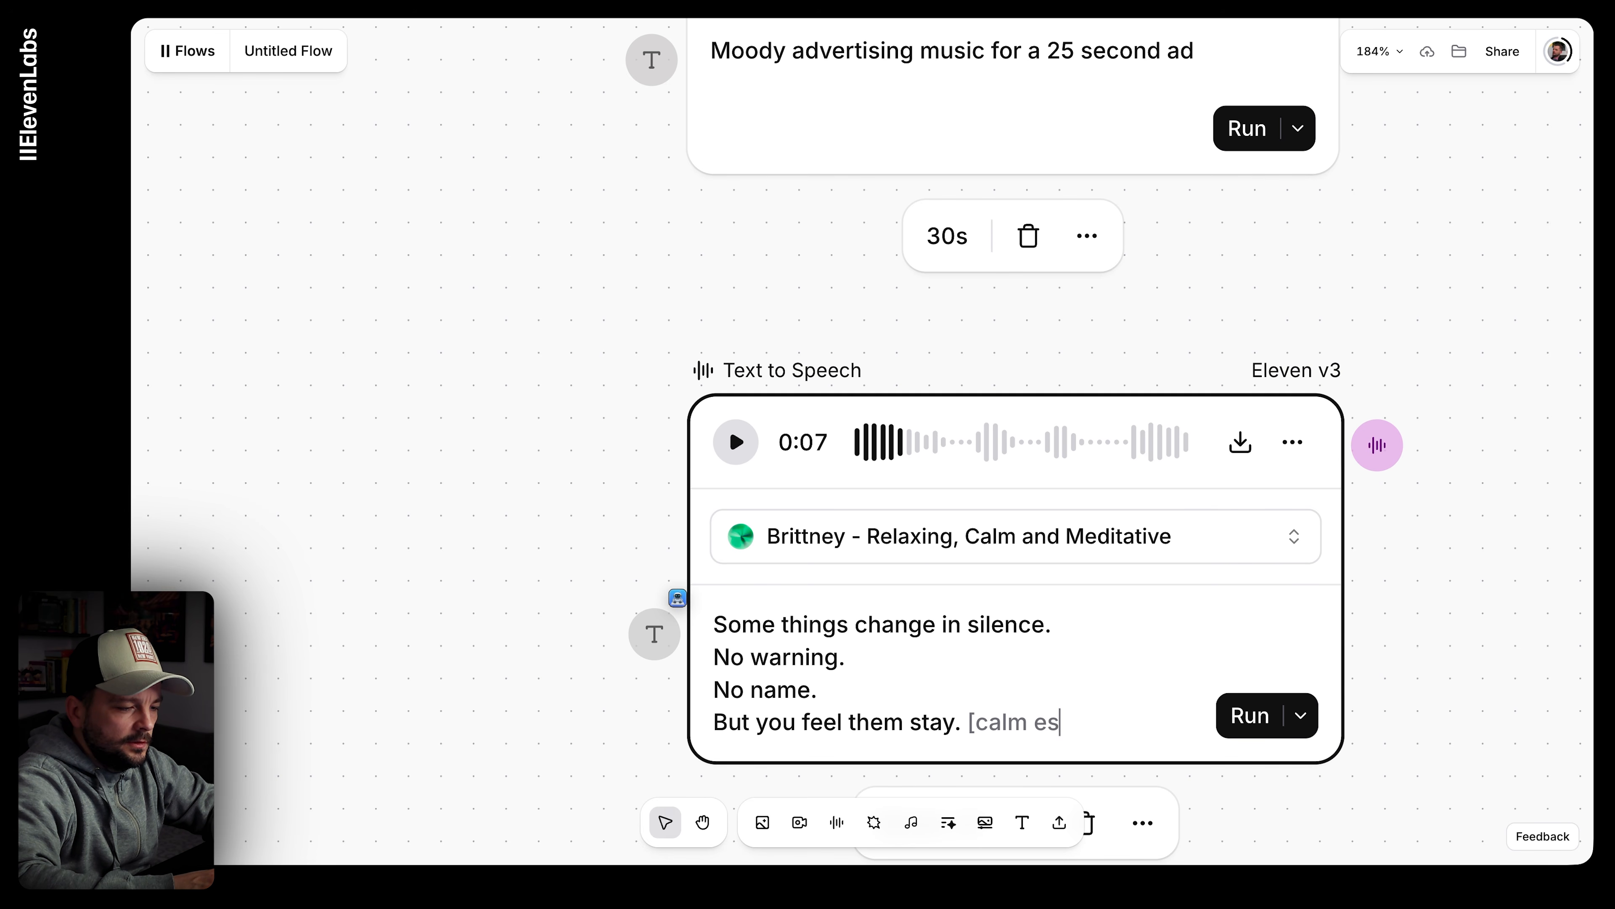
pyautogui.write('[calm exhl')
pyautogui.press('BackSpace')
pyautogui.write('ale]')
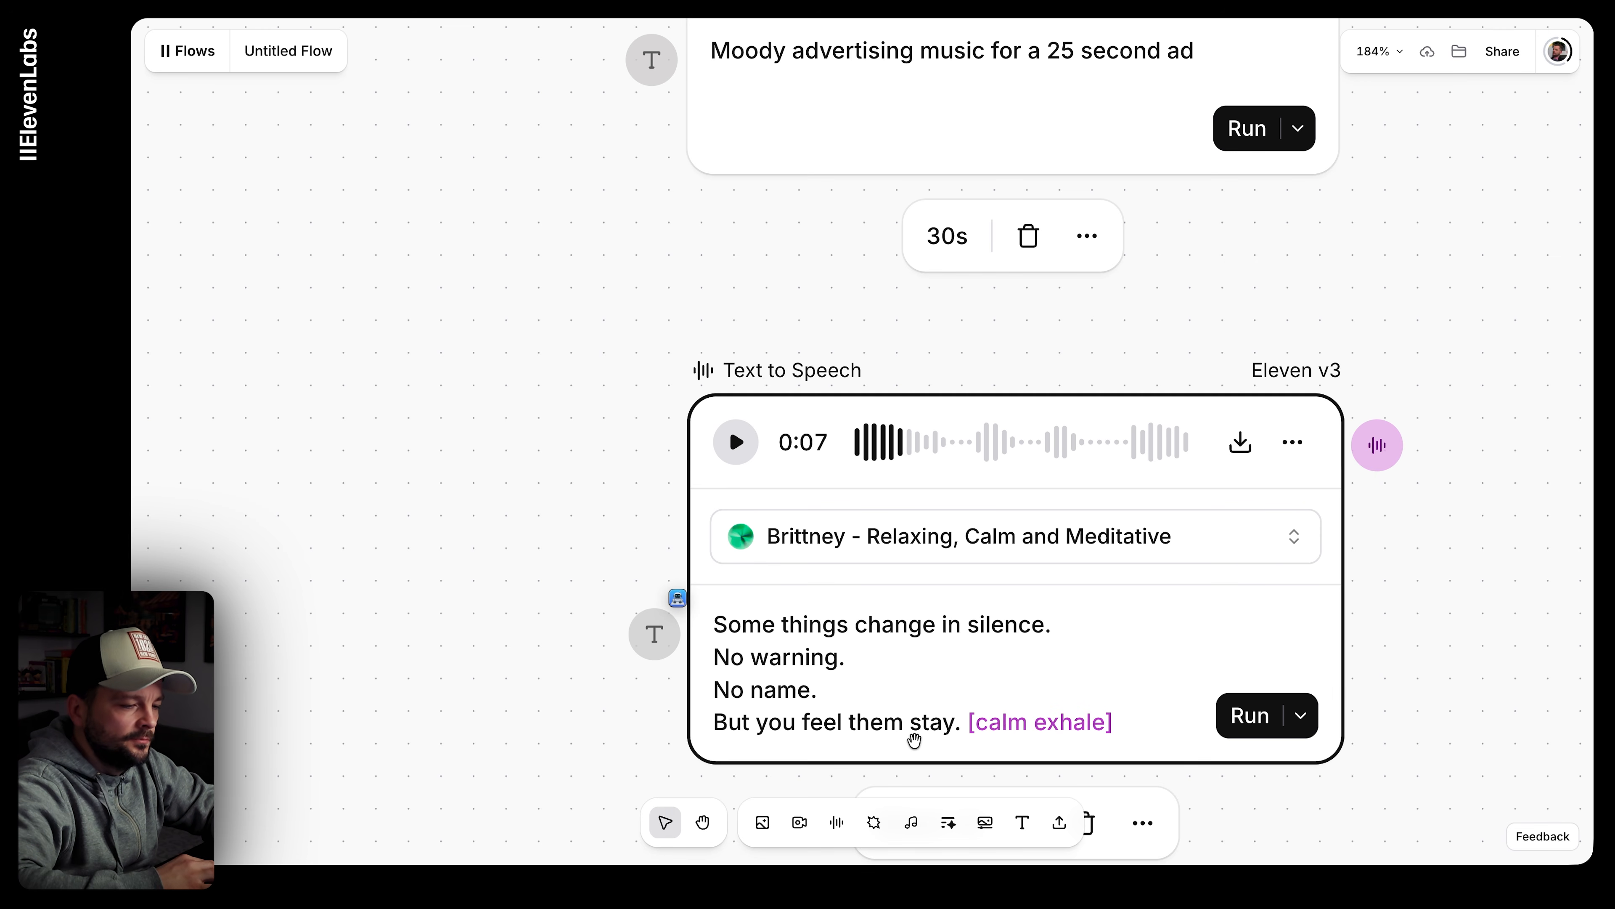
pyautogui.click(1249, 716)
# Step: Listen to the newest track in the Music node and the newest take in the Text to Speech node
pyautogui.scroll(-5, 1358, 605)
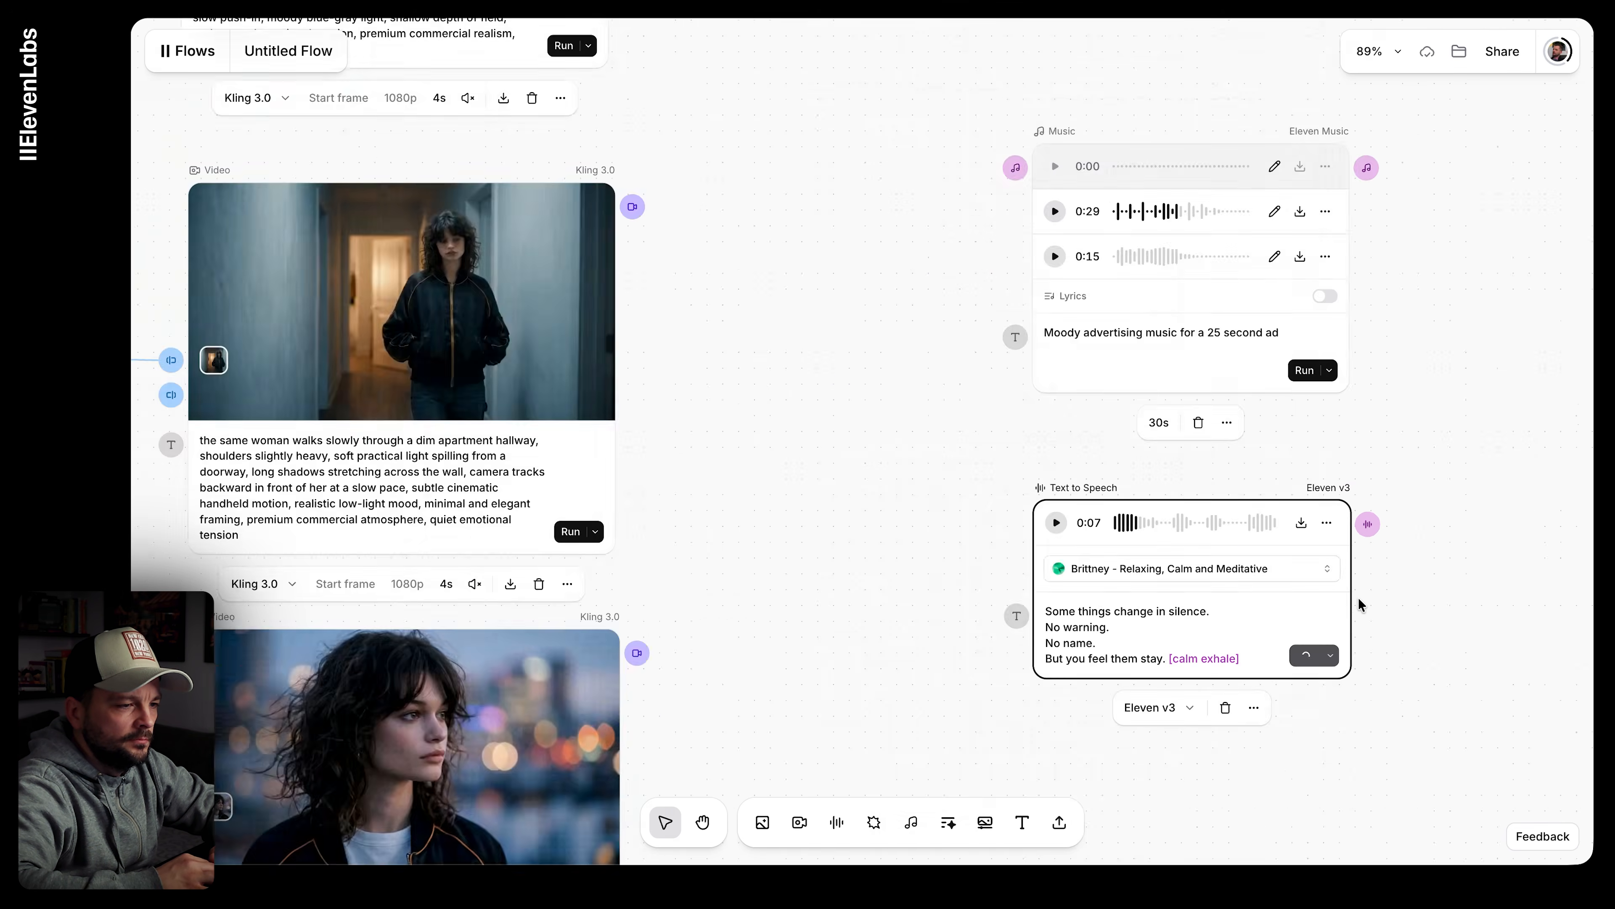
pyautogui.scroll(1, 1362, 604)
pyautogui.scroll(5, 1113, 335)
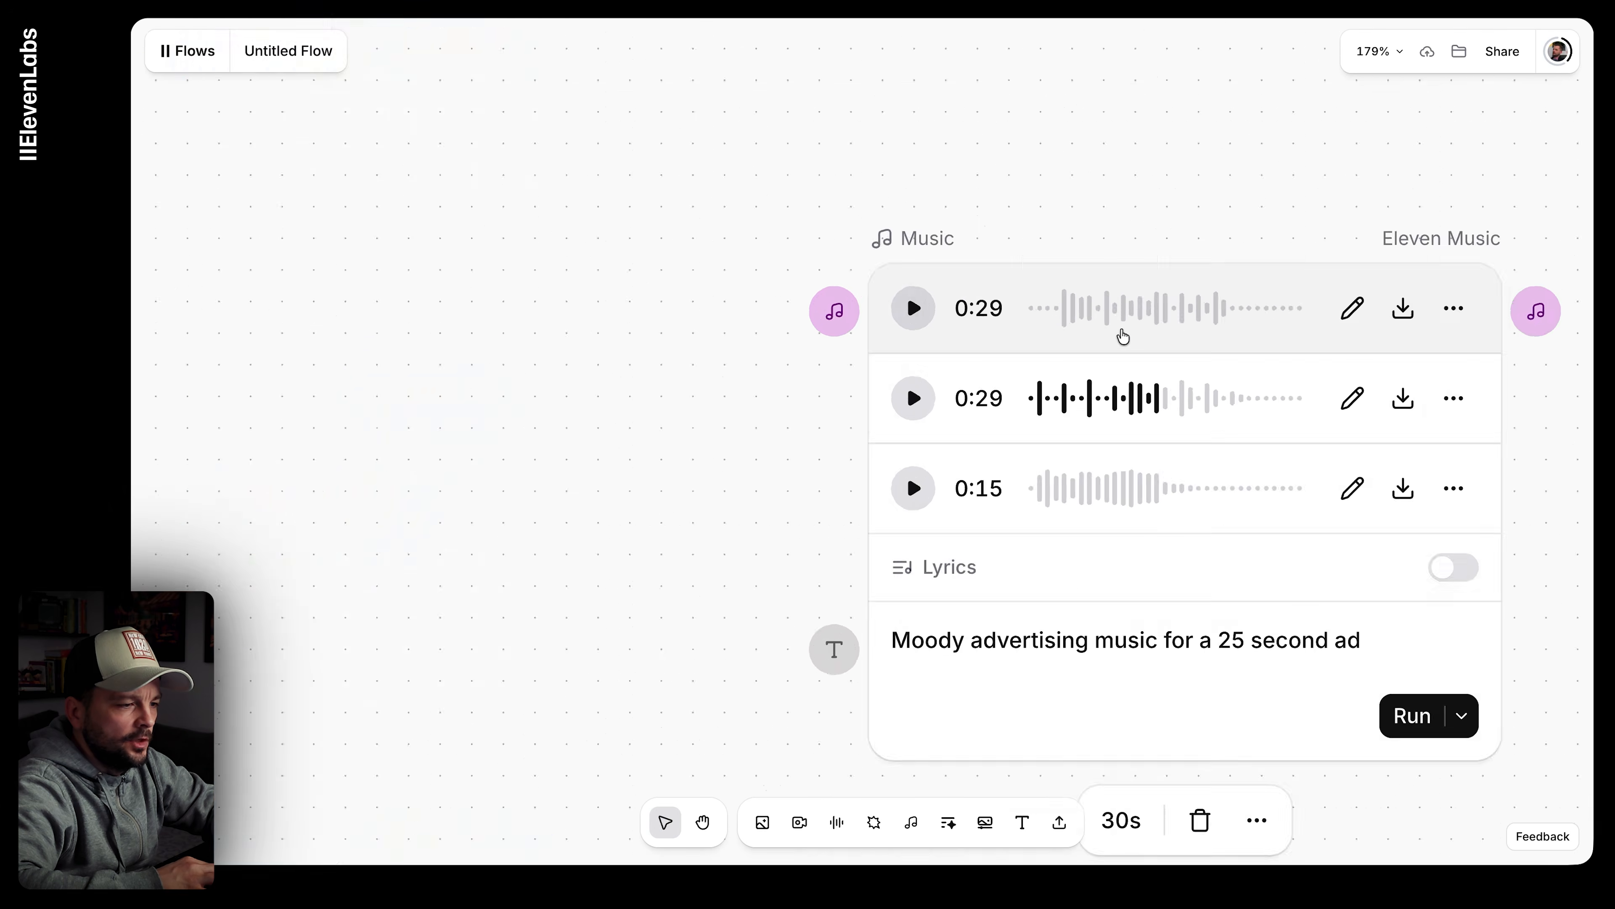
pyautogui.click(890, 307)
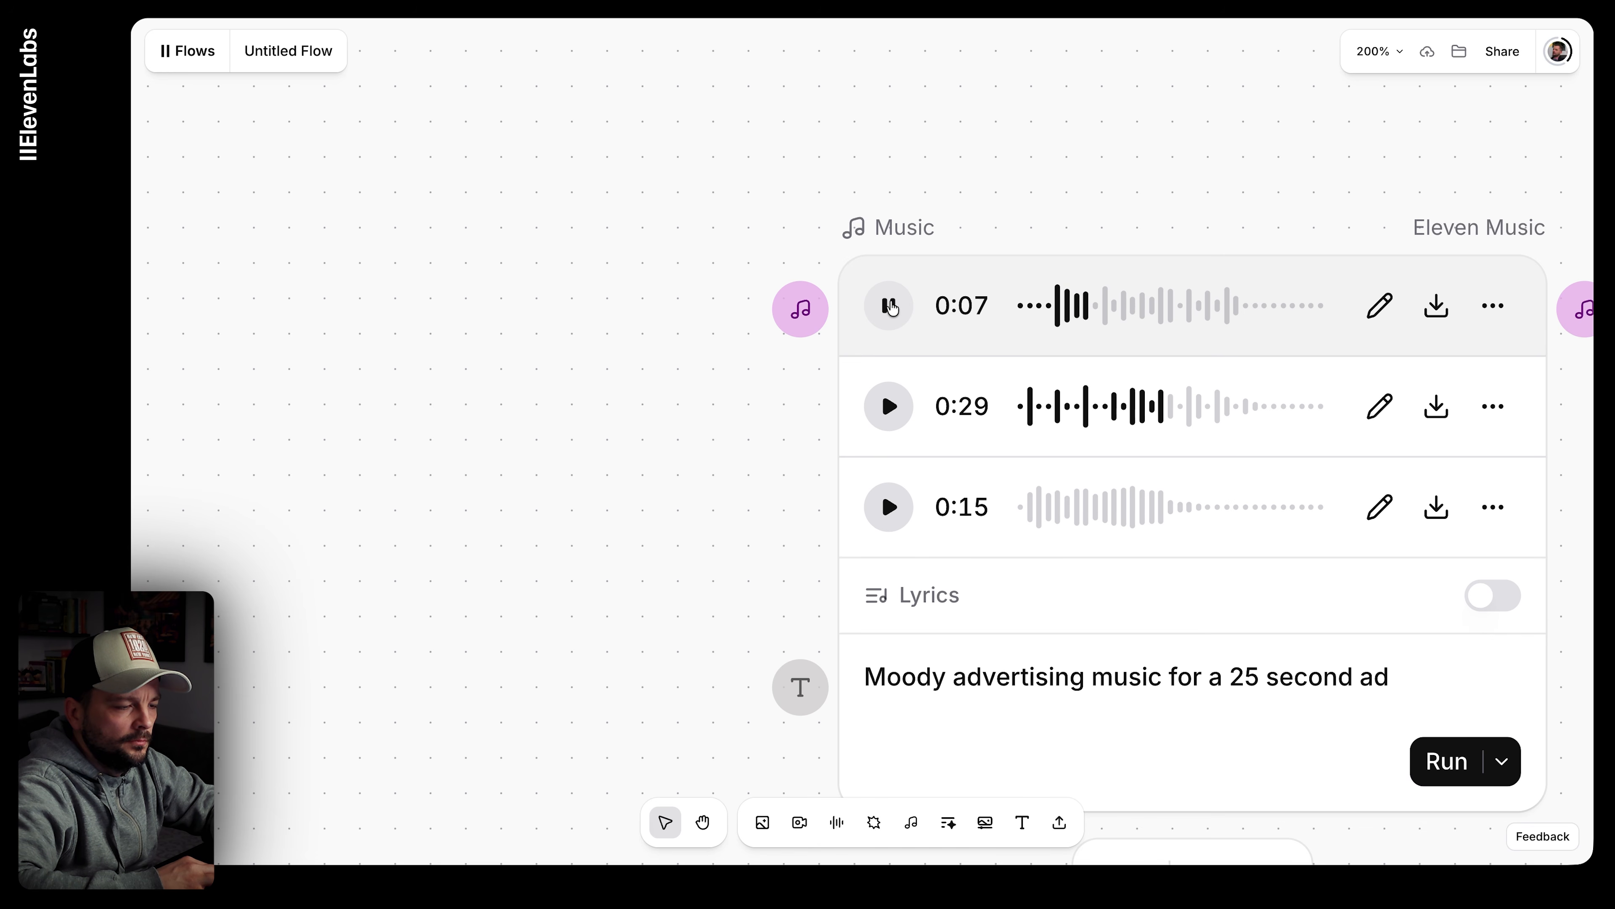
pyautogui.click(894, 318)
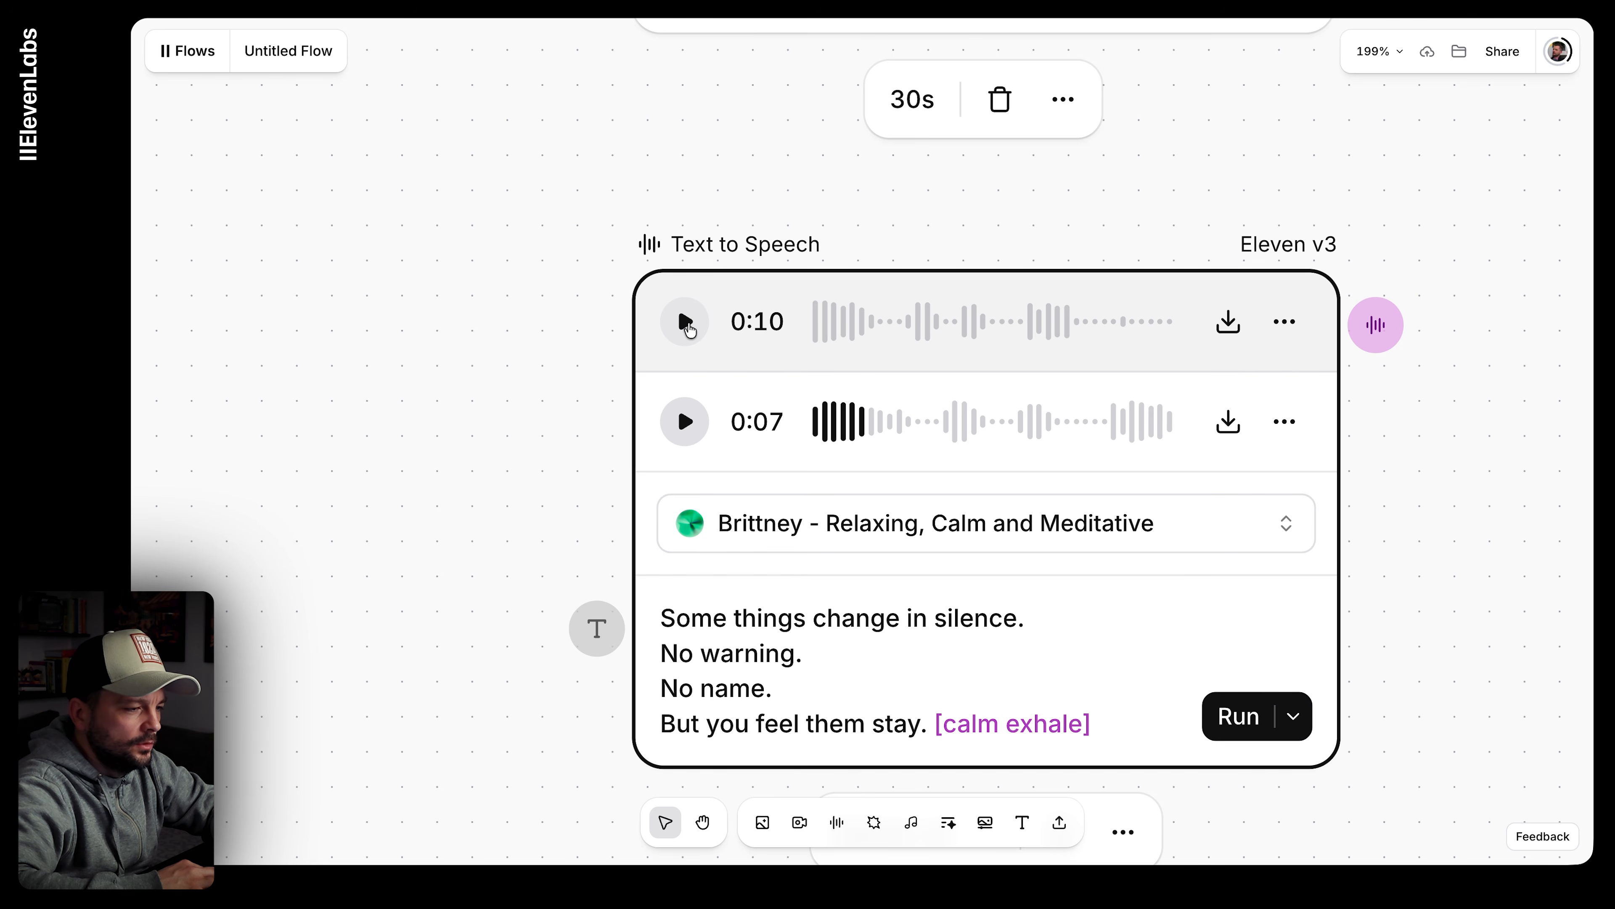
pyautogui.click(687, 325)
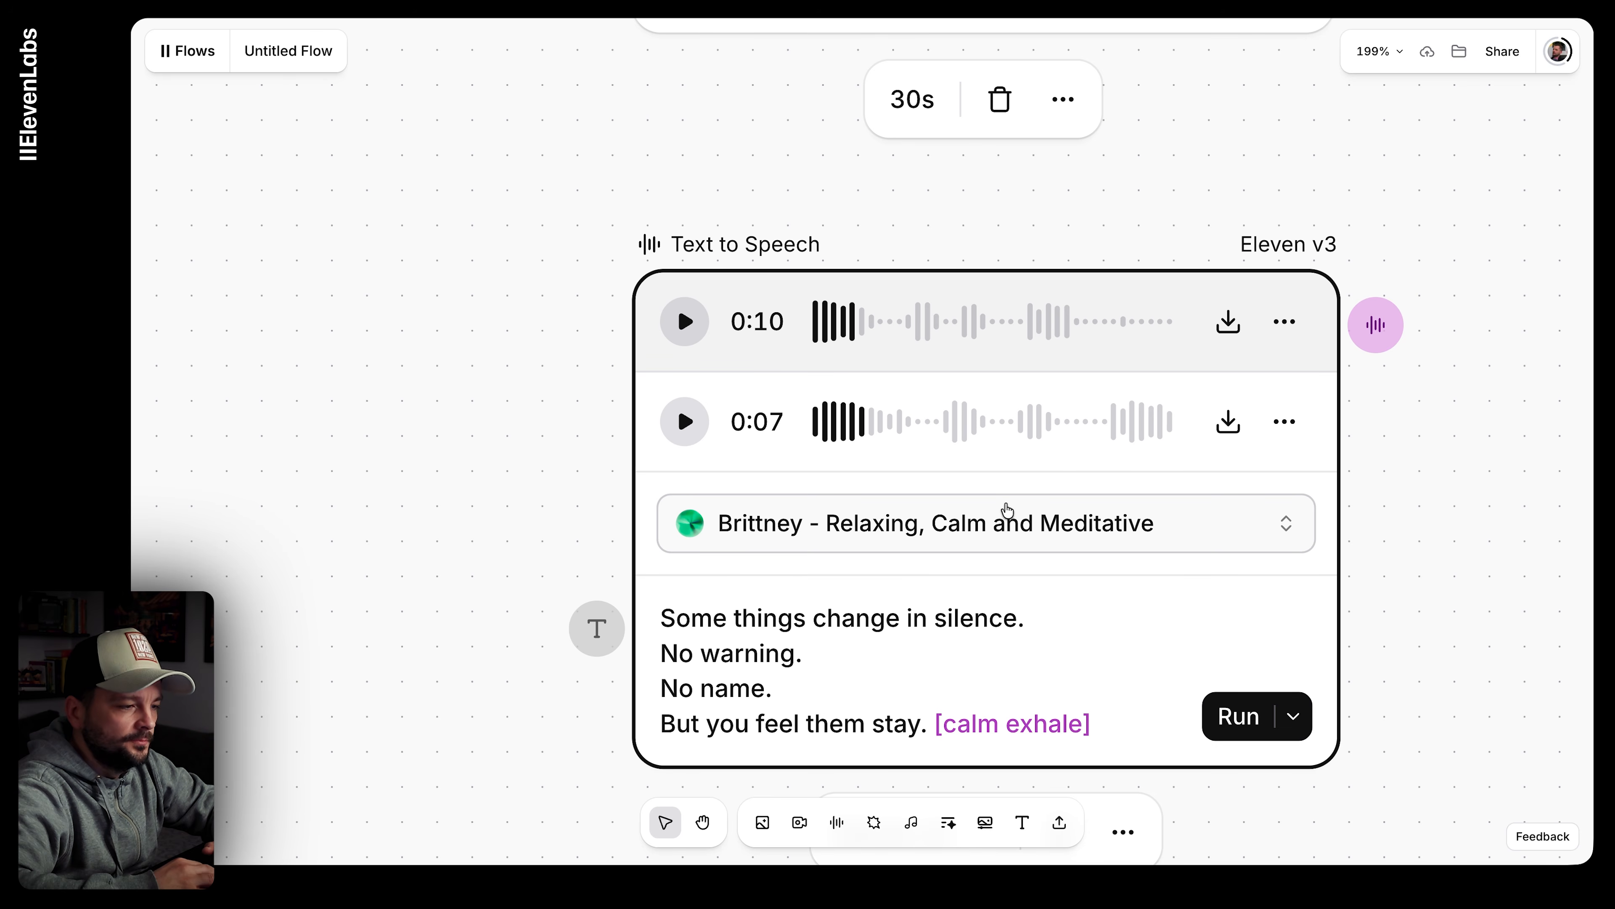
# Step: Add a Composition node on the empty canvas area to the right of the video nodes
pyautogui.scroll(-10, 1172, 523)
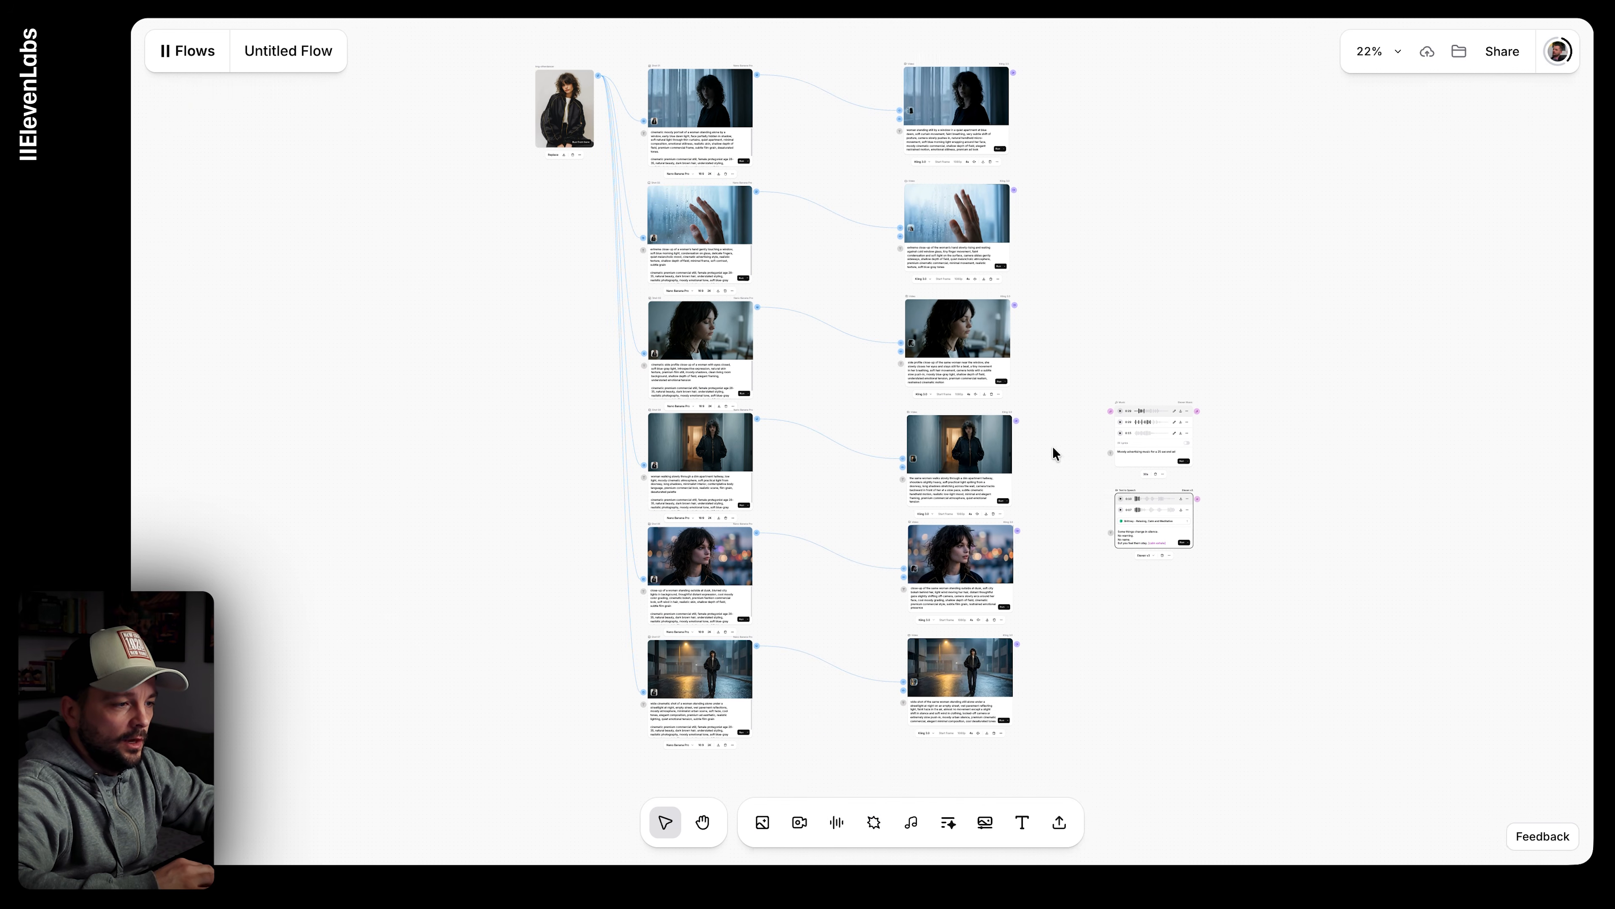
pyautogui.scroll(3, 1053, 454)
pyautogui.hscroll(-1, 1052, 455)
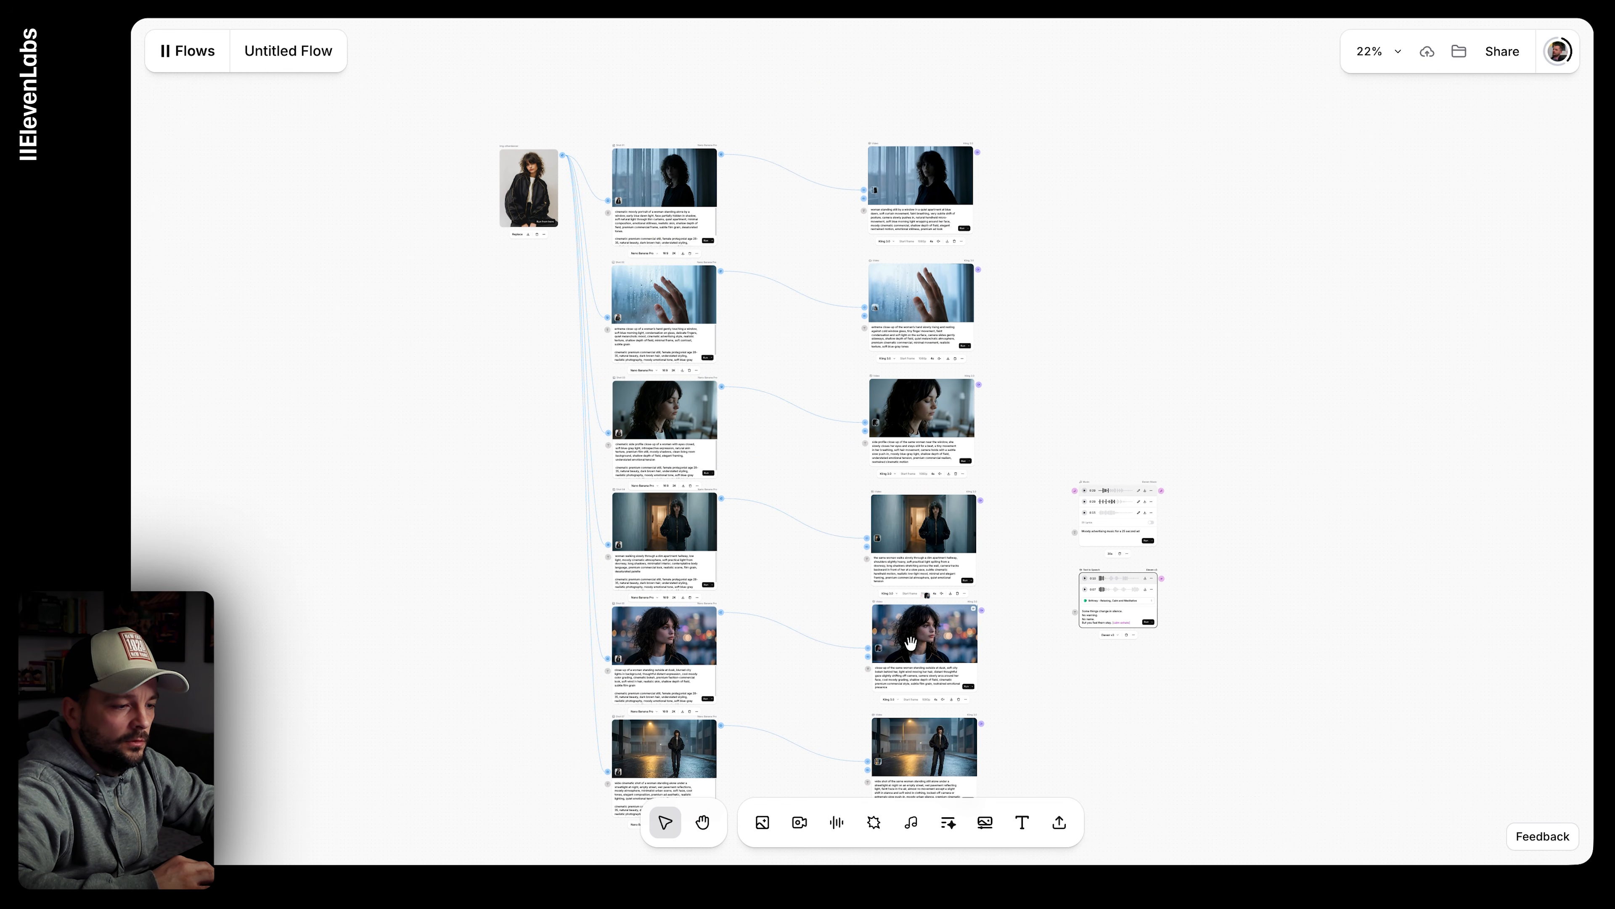
pyautogui.scroll(-3, 1198, 619)
pyautogui.hscroll(1, 1198, 620)
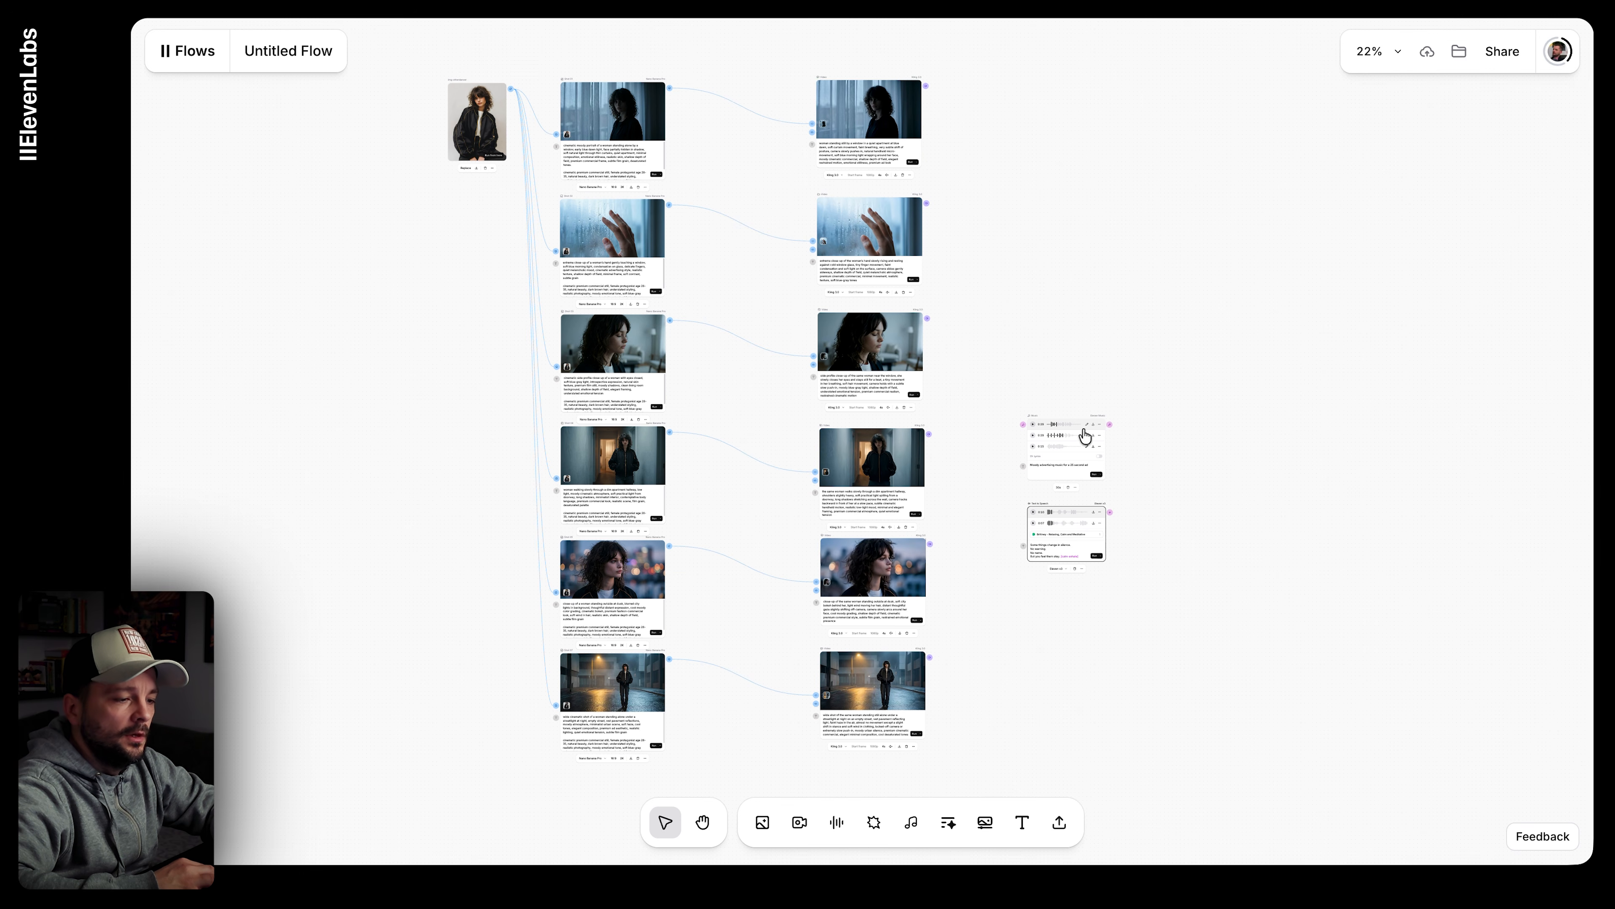
pyautogui.scroll(5, 1073, 537)
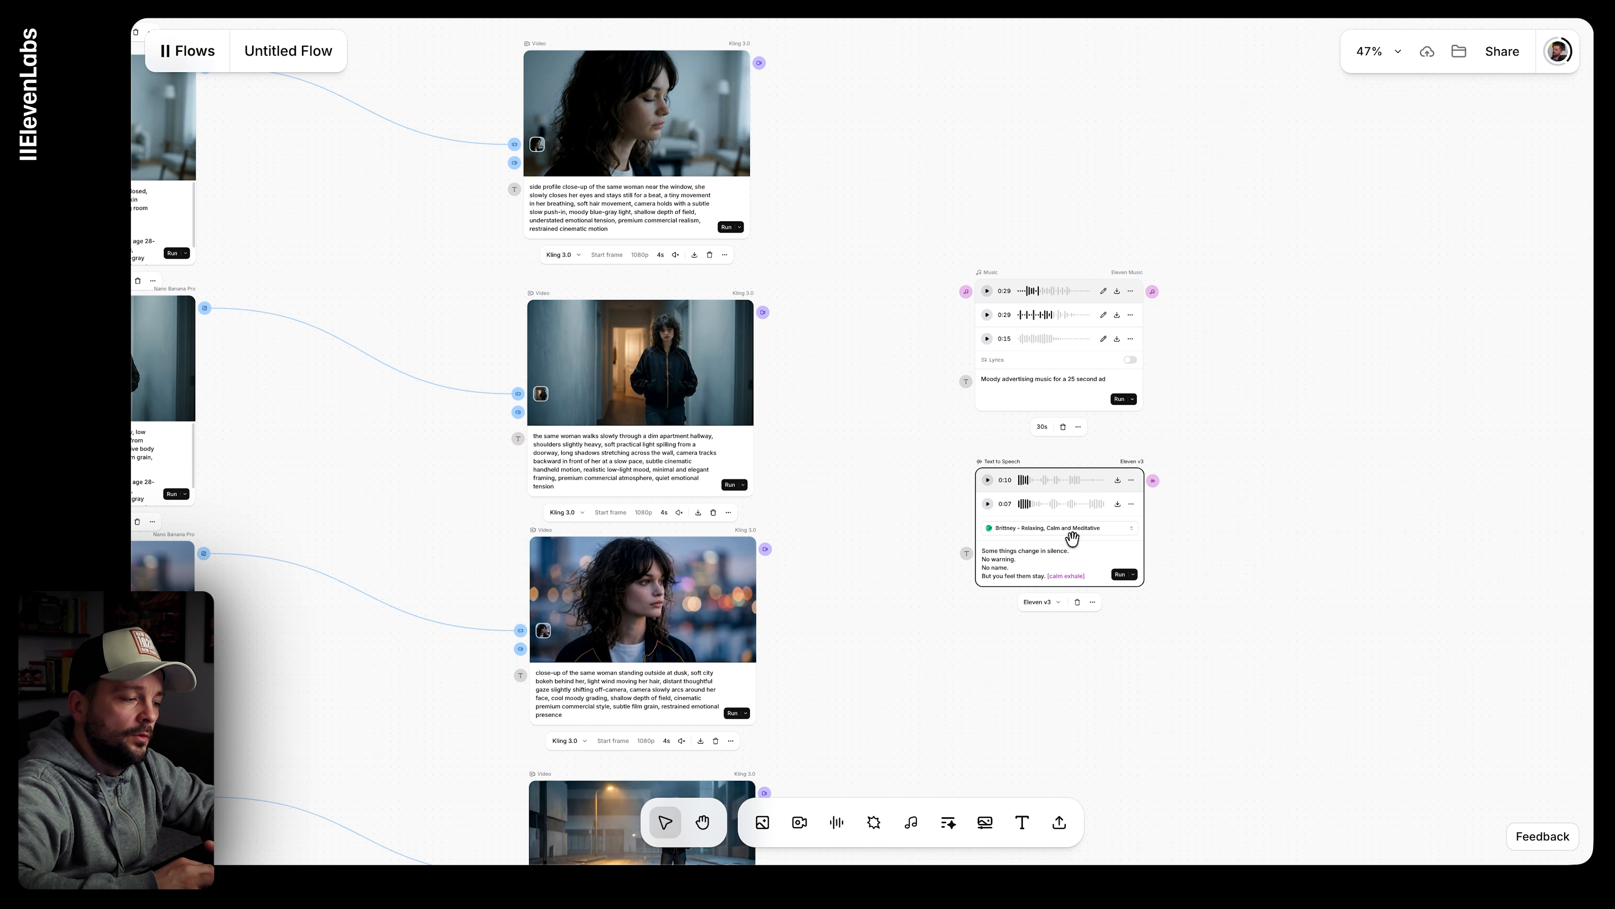
pyautogui.scroll(-3, 1070, 629)
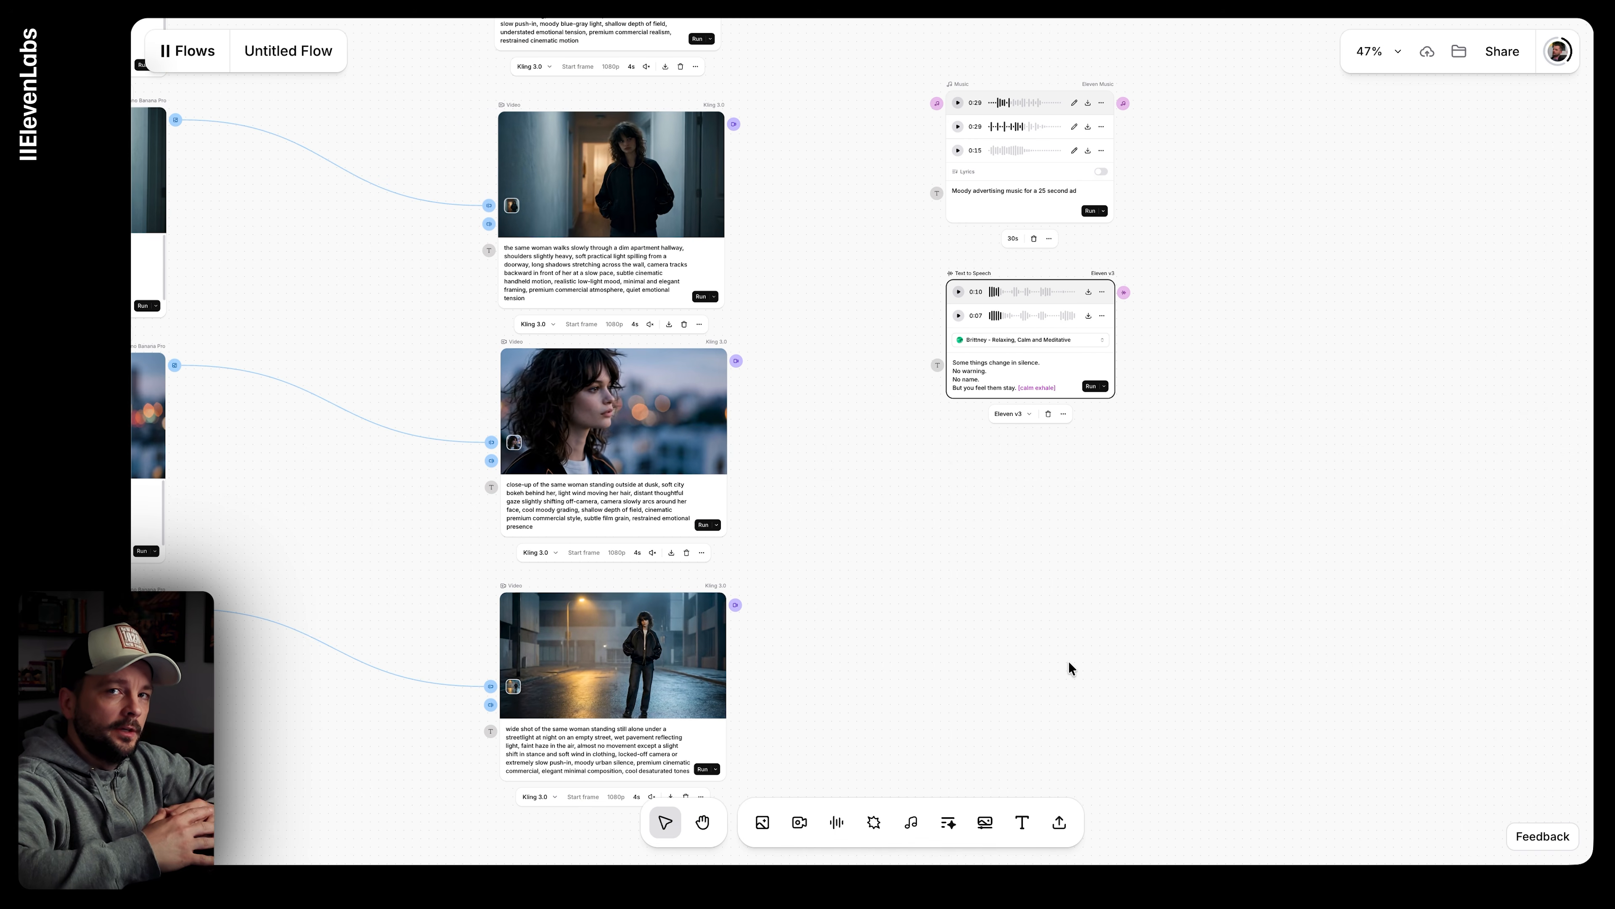
pyautogui.rightClick(1026, 620)
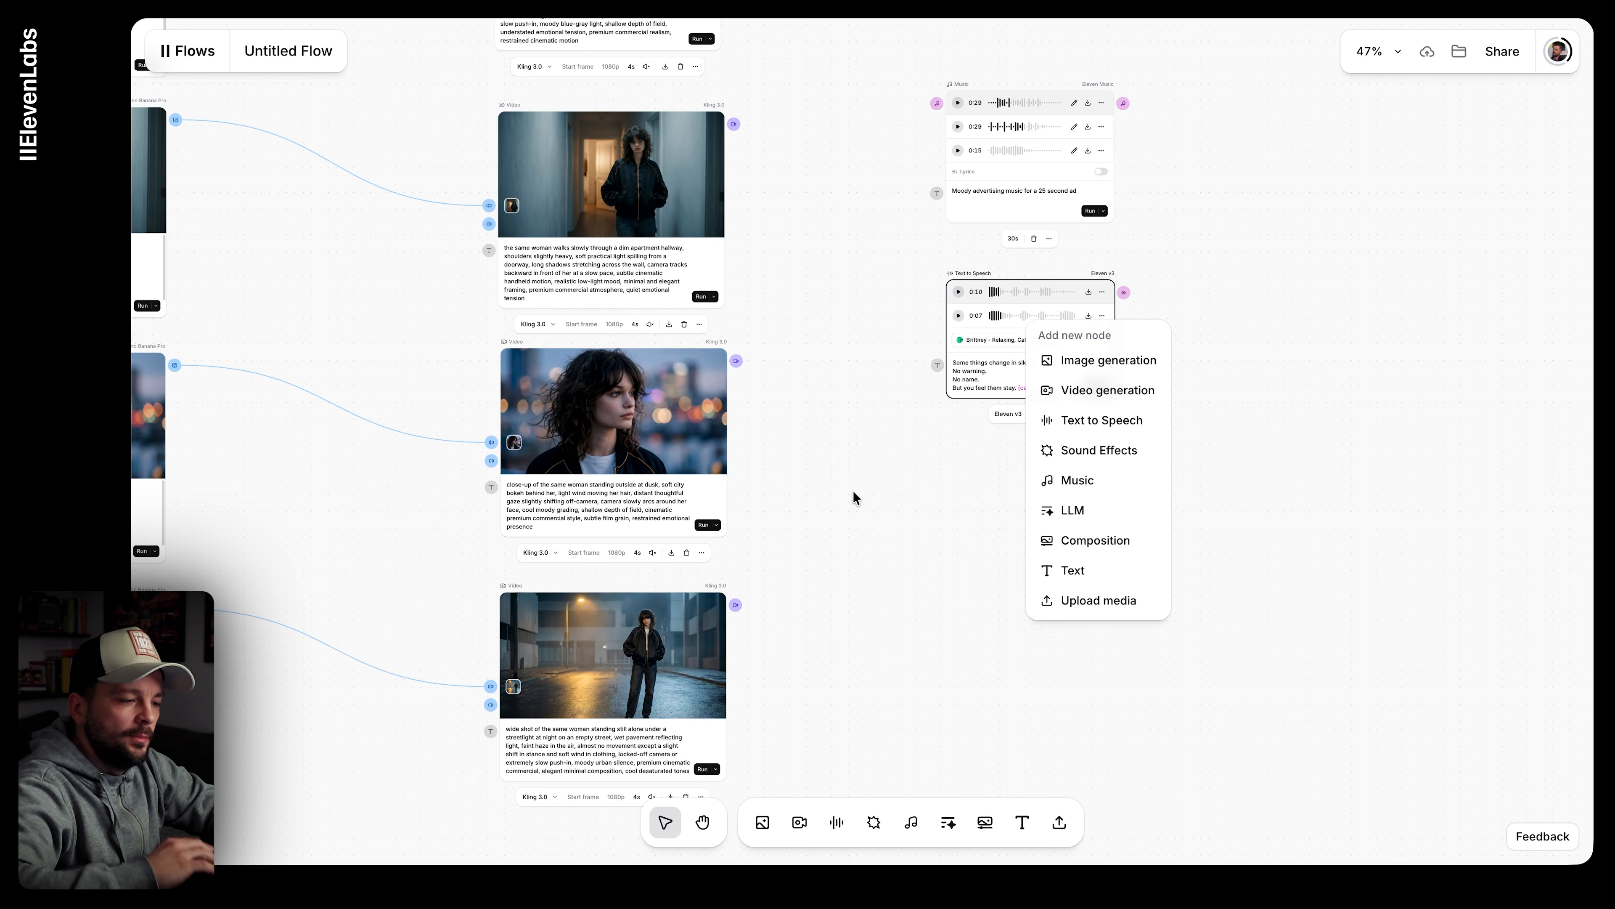
pyautogui.click(1110, 552)
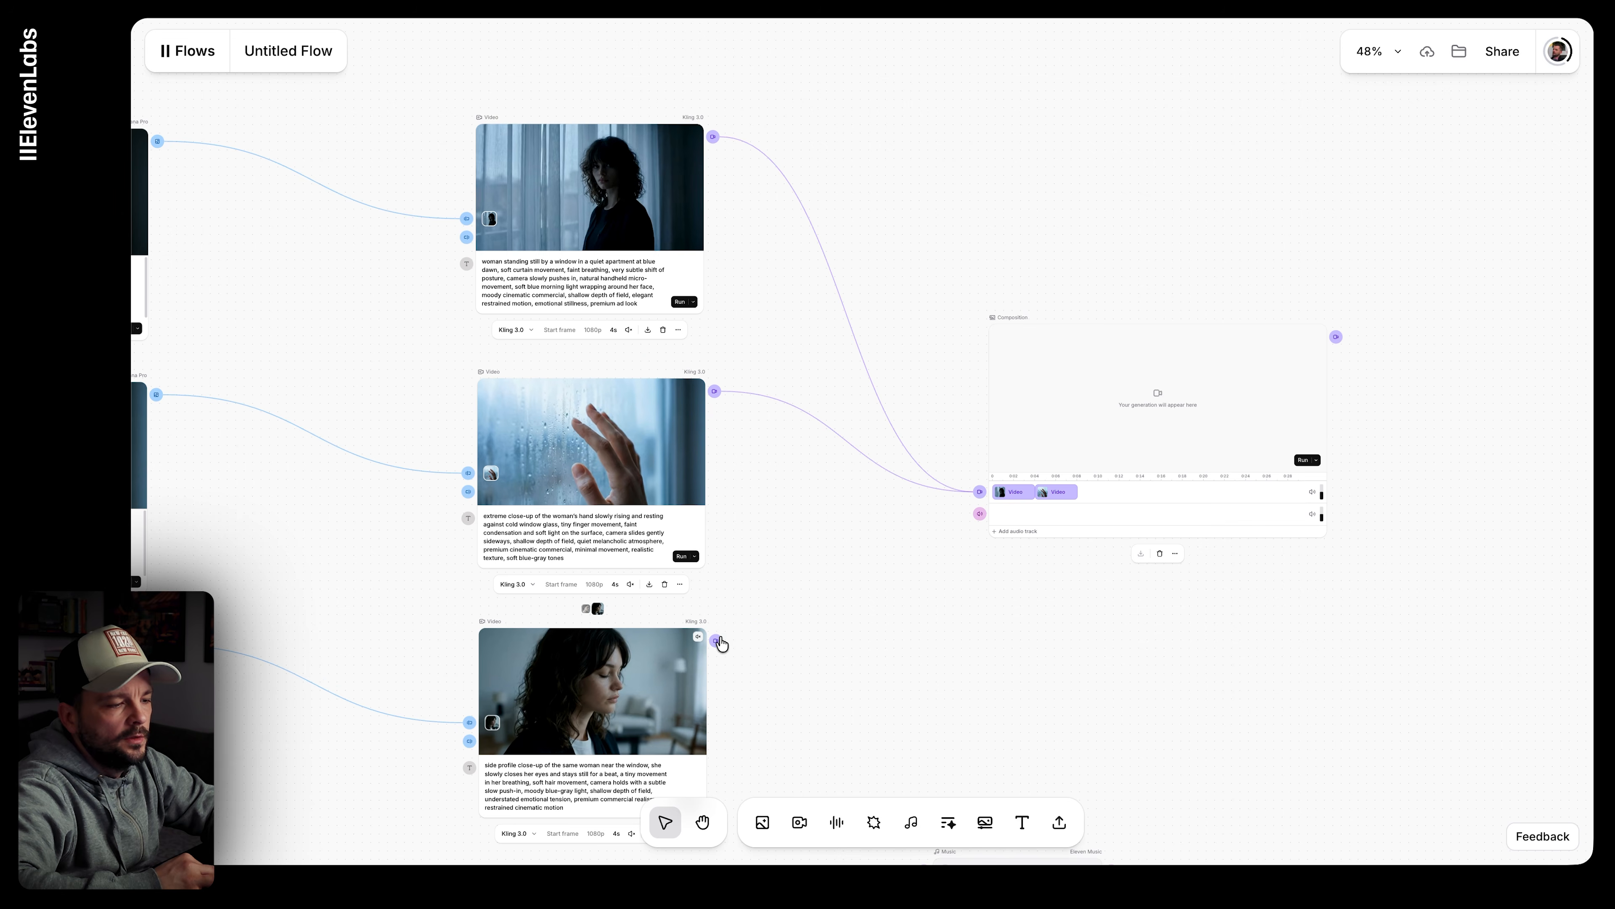
# Step: Connect the side-profile and apartment hallway videos to the Composition node's video input as its third and fourth clips
pyautogui.moveTo(714, 642); pyautogui.dragTo(980, 494)
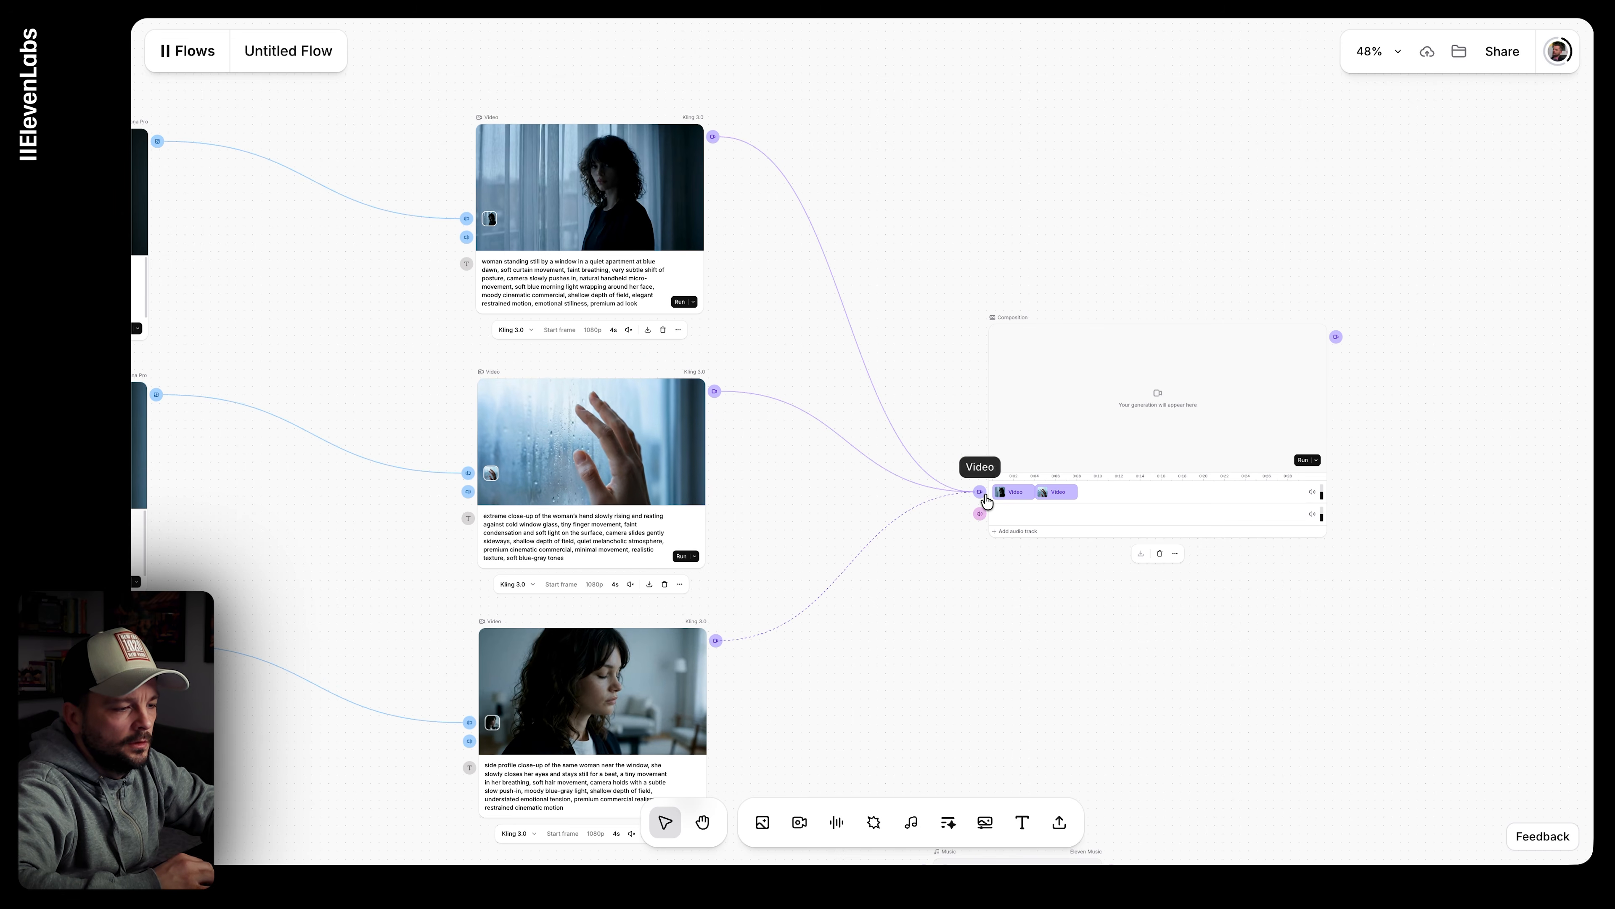
pyautogui.scroll(-5, 967, 649)
pyautogui.moveTo(687, 689); pyautogui.dragTo(946, 290)
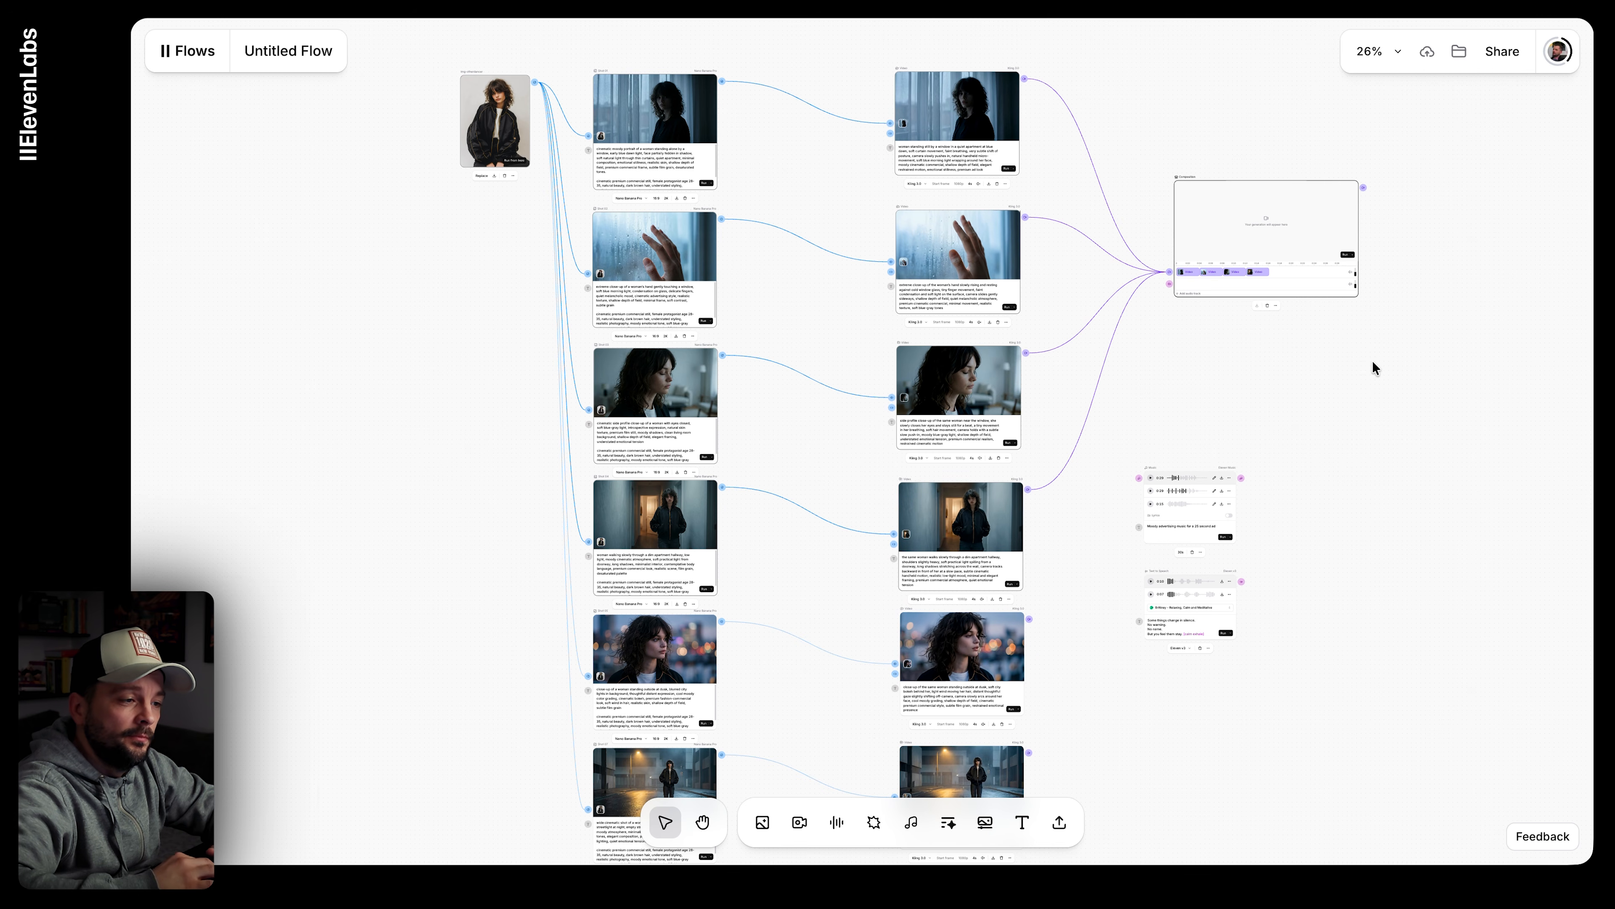
# Step: Review the first video node, the Music and Text to Speech nodes, and the videos' connections to the Composition node
pyautogui.scroll(10, 1052, 134)
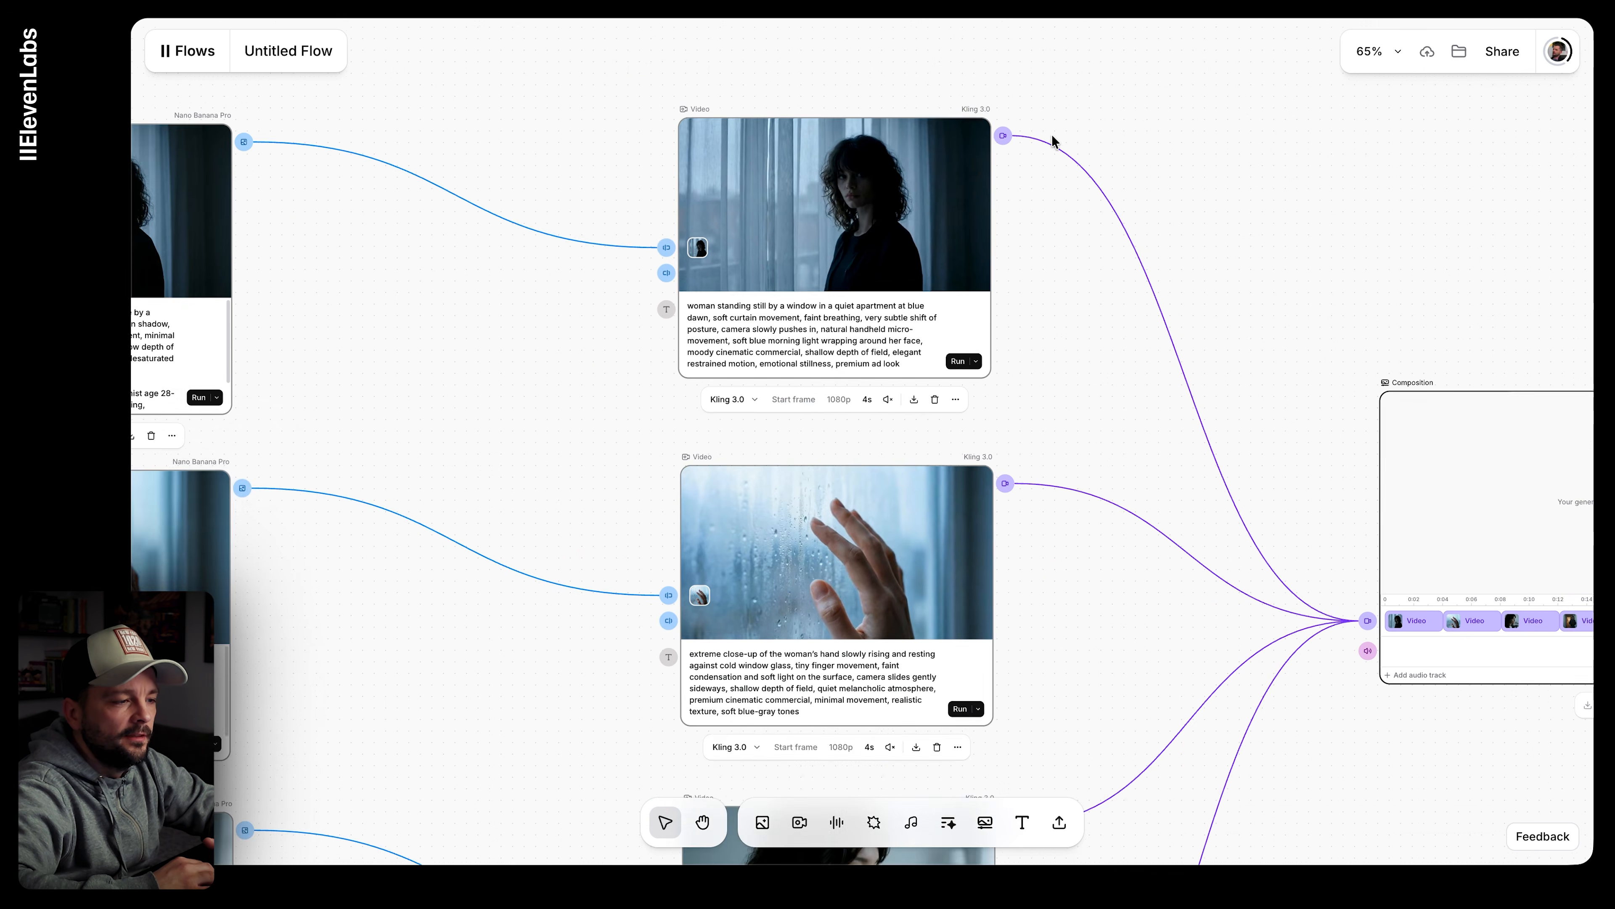
pyautogui.scroll(4, 980, 210)
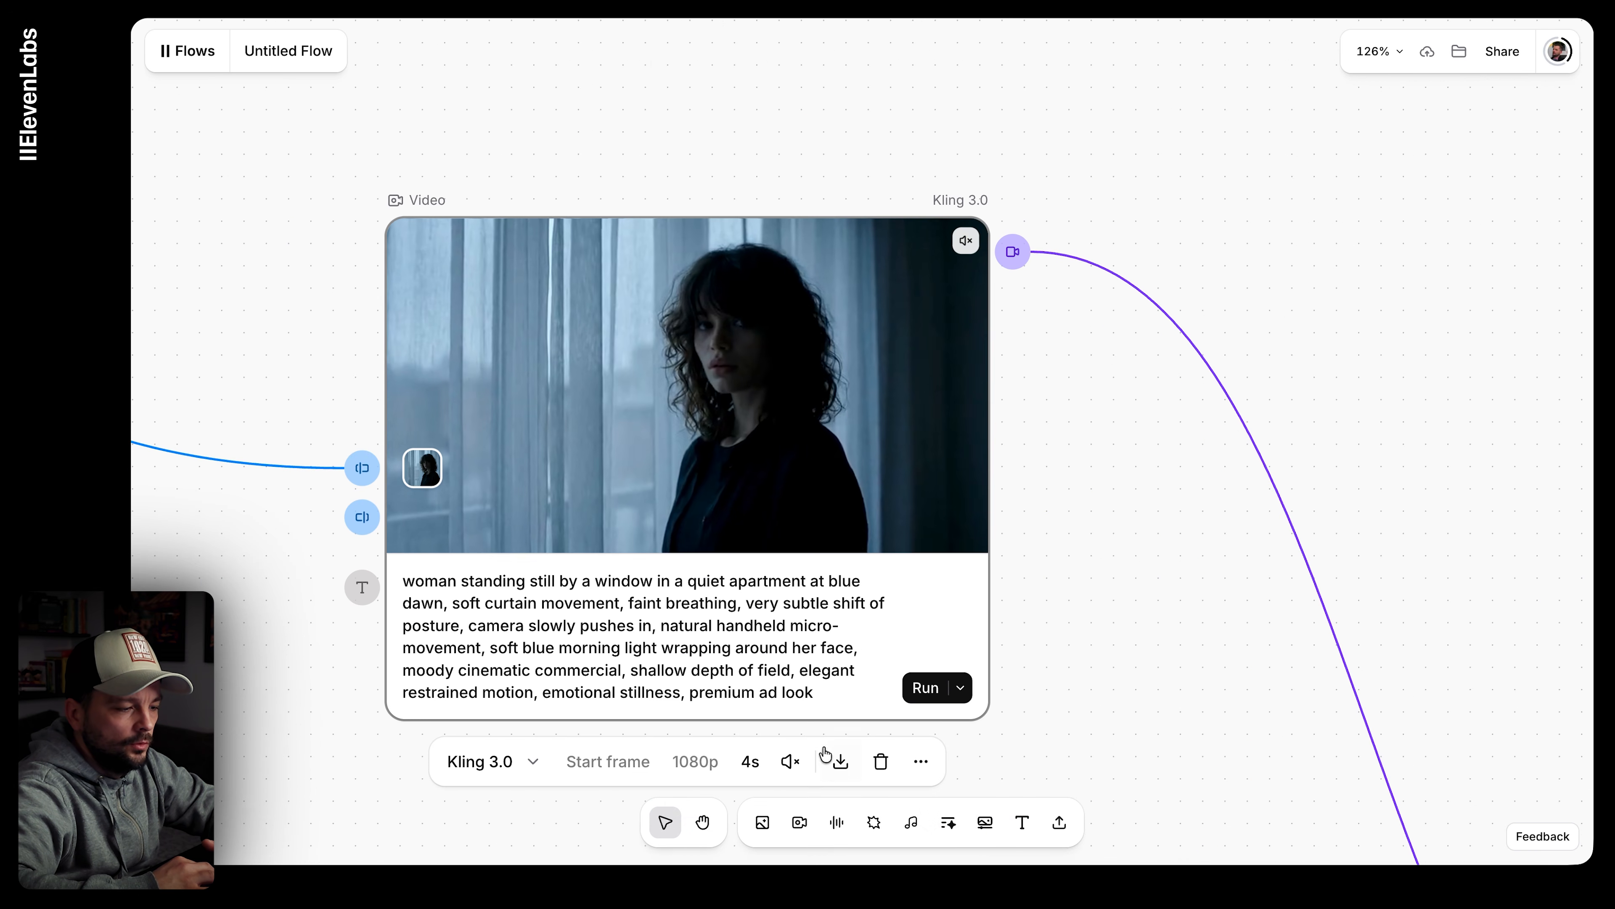
pyautogui.scroll(-8, 932, 736)
pyautogui.scroll(-5, 932, 737)
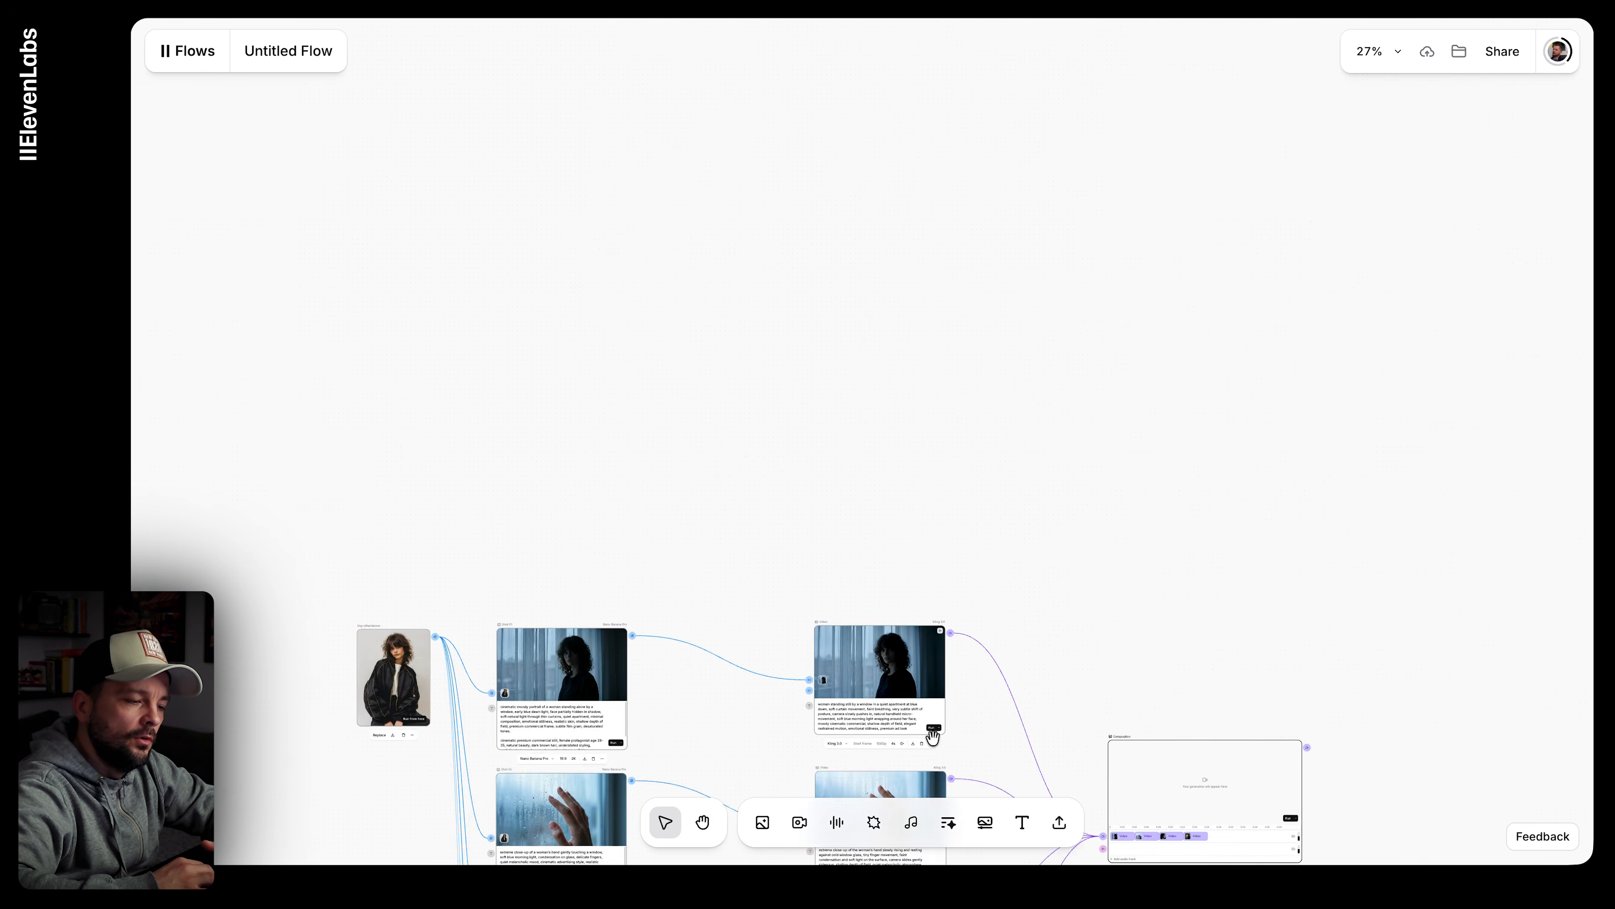
pyautogui.scroll(-13, 932, 737)
pyautogui.scroll(3, 1168, 172)
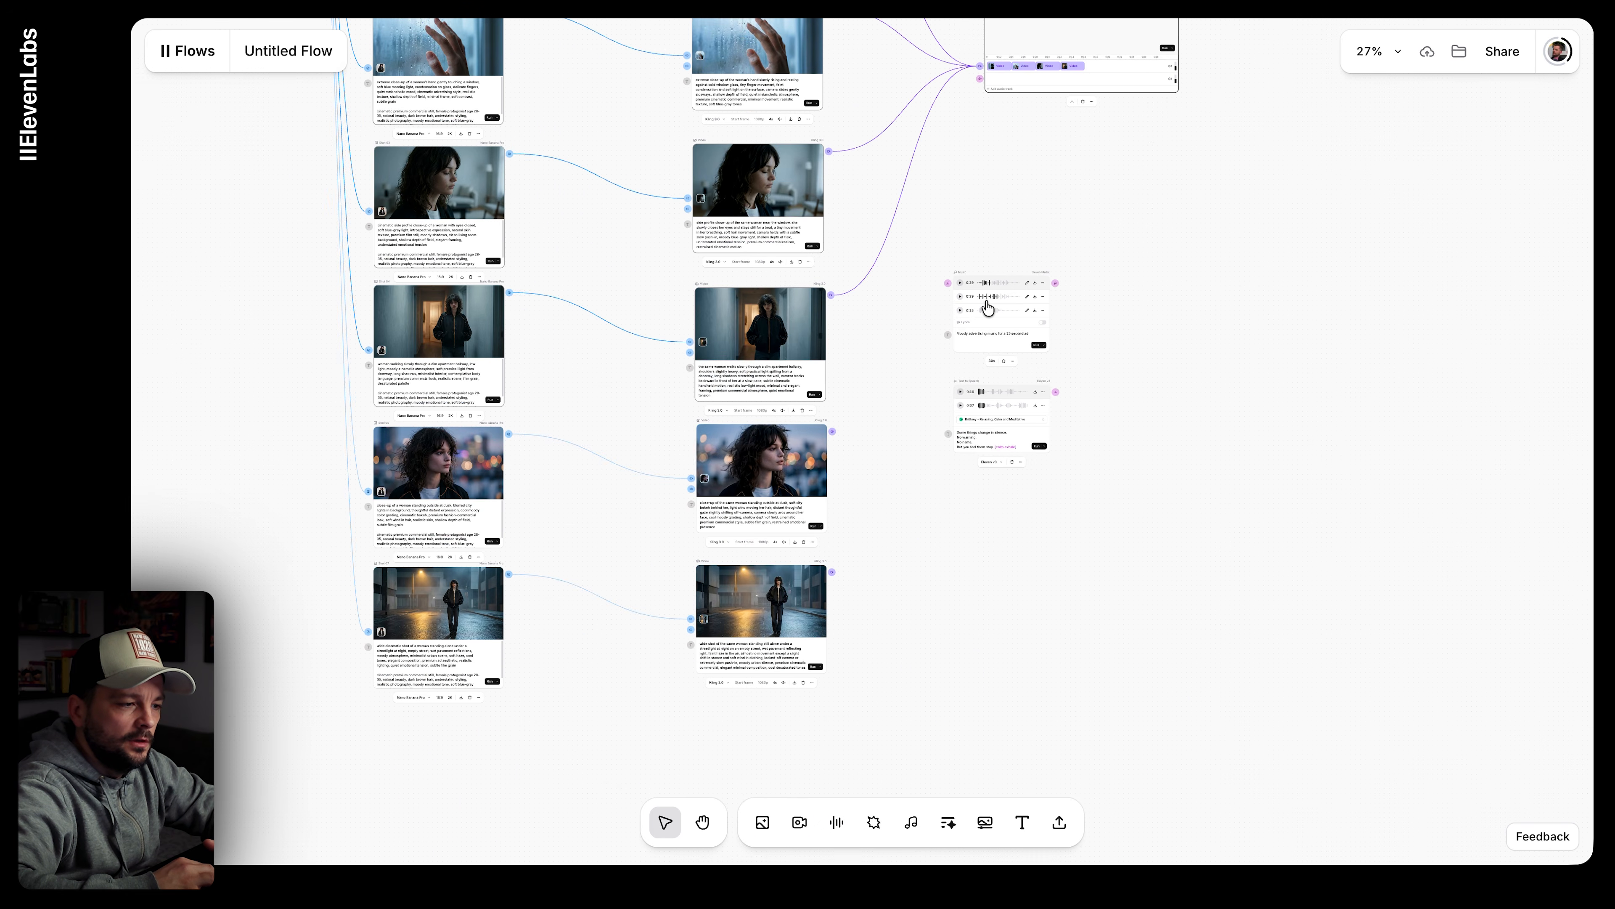
pyautogui.scroll(10, 984, 305)
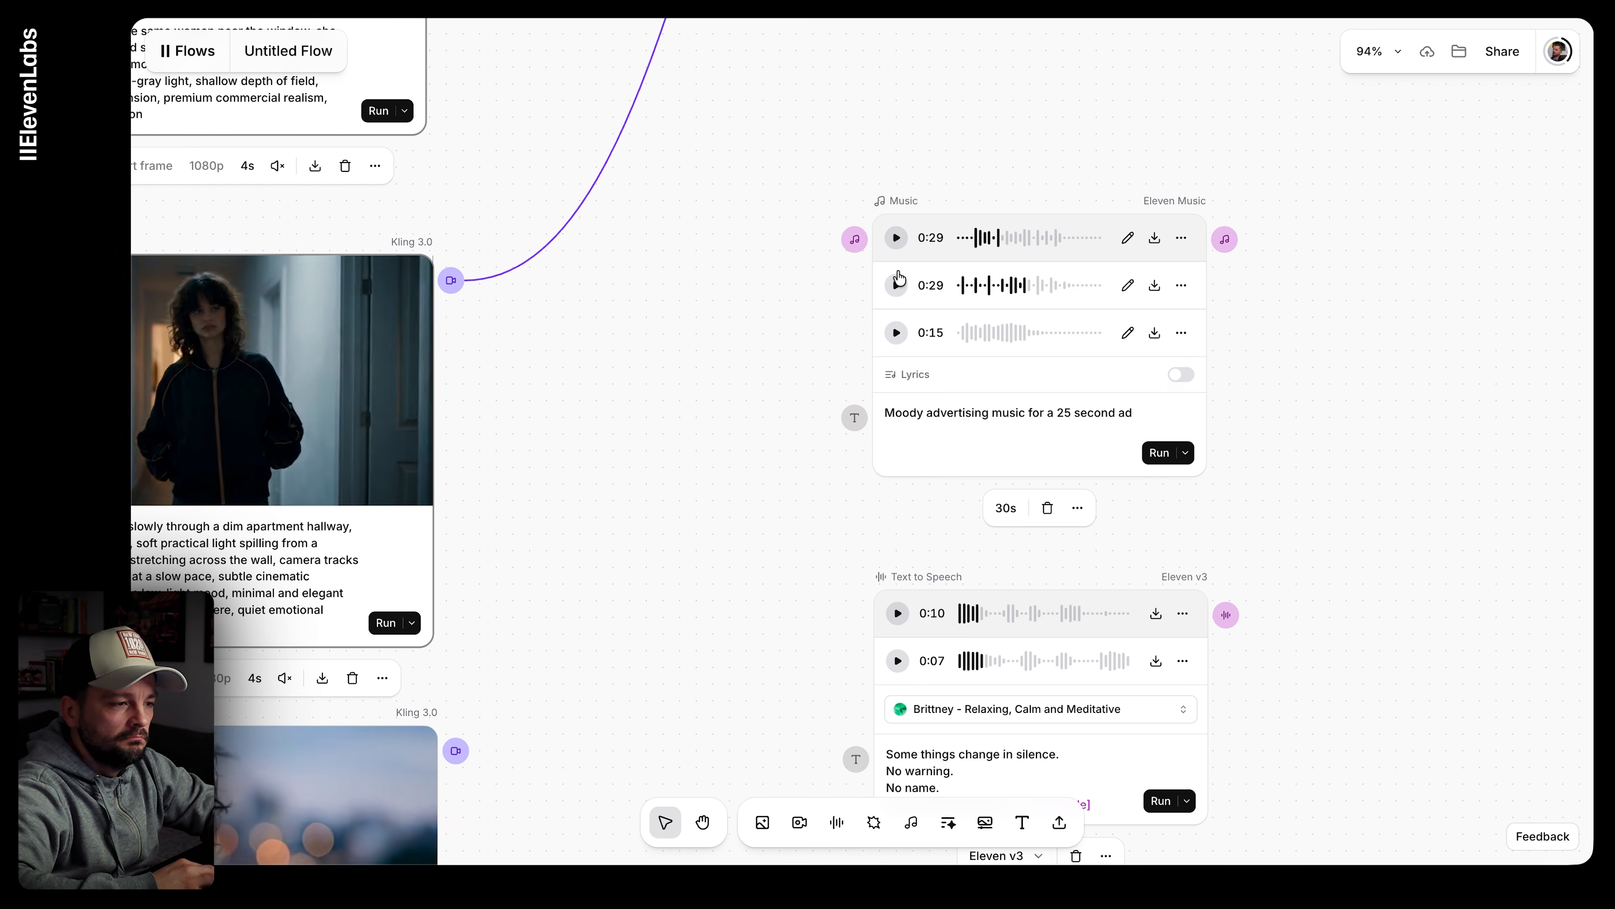
pyautogui.scroll(-10, 893, 285)
pyautogui.scroll(5, 939, 133)
pyautogui.scroll(1, 938, 133)
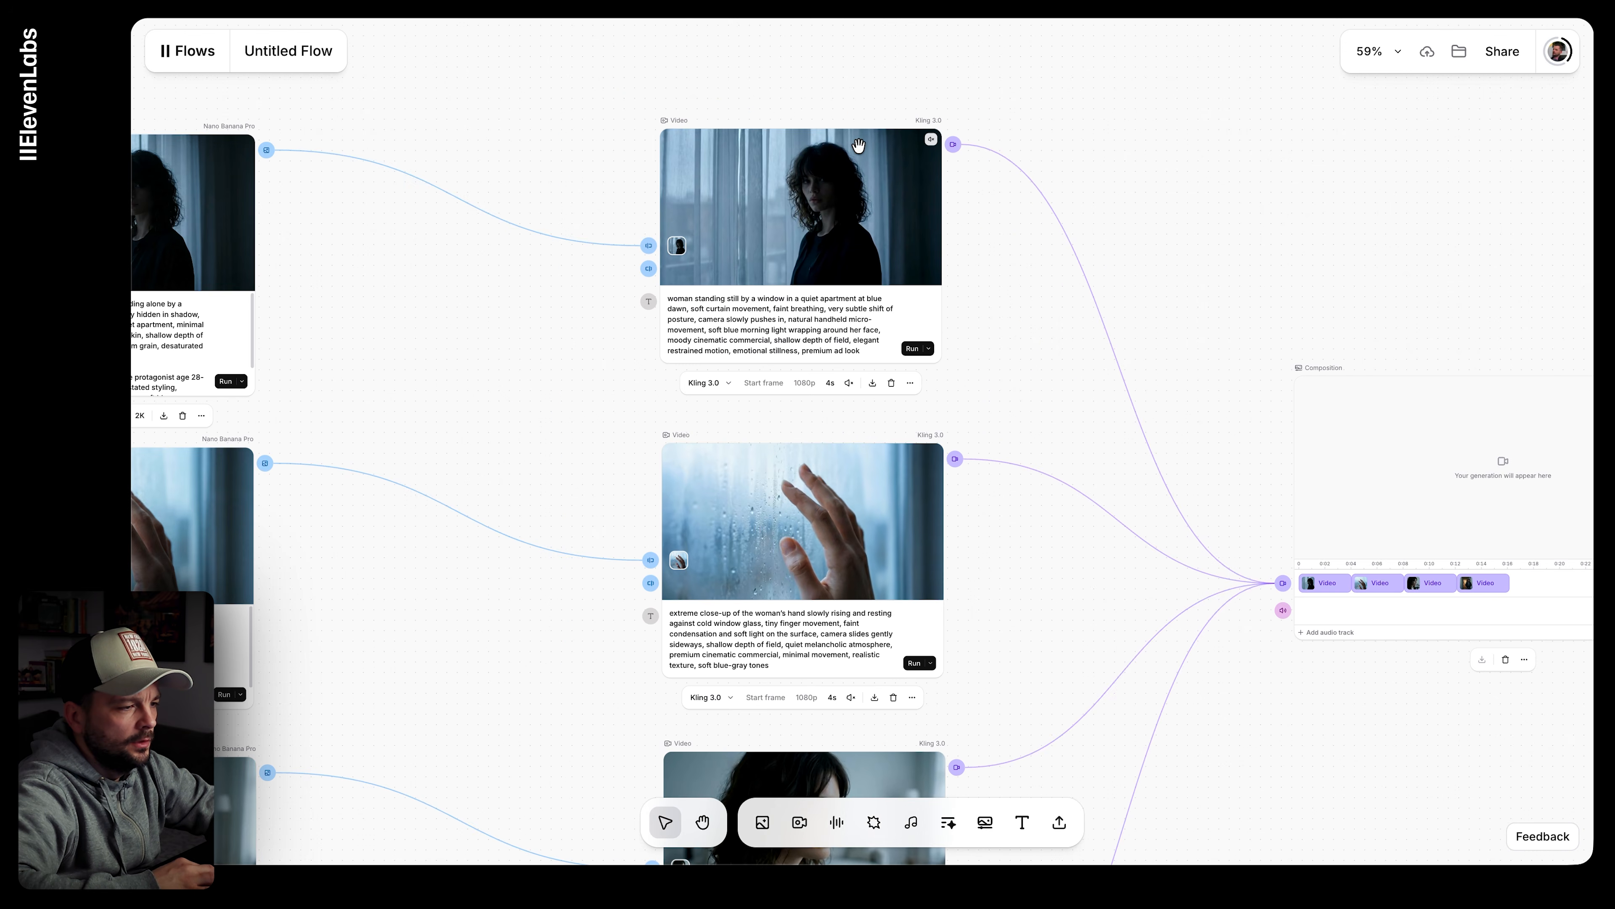
# Step: Download the window portrait, hand-on-glass and side-profile videos from their Kling 3.0 nodes
pyautogui.click(857, 228)
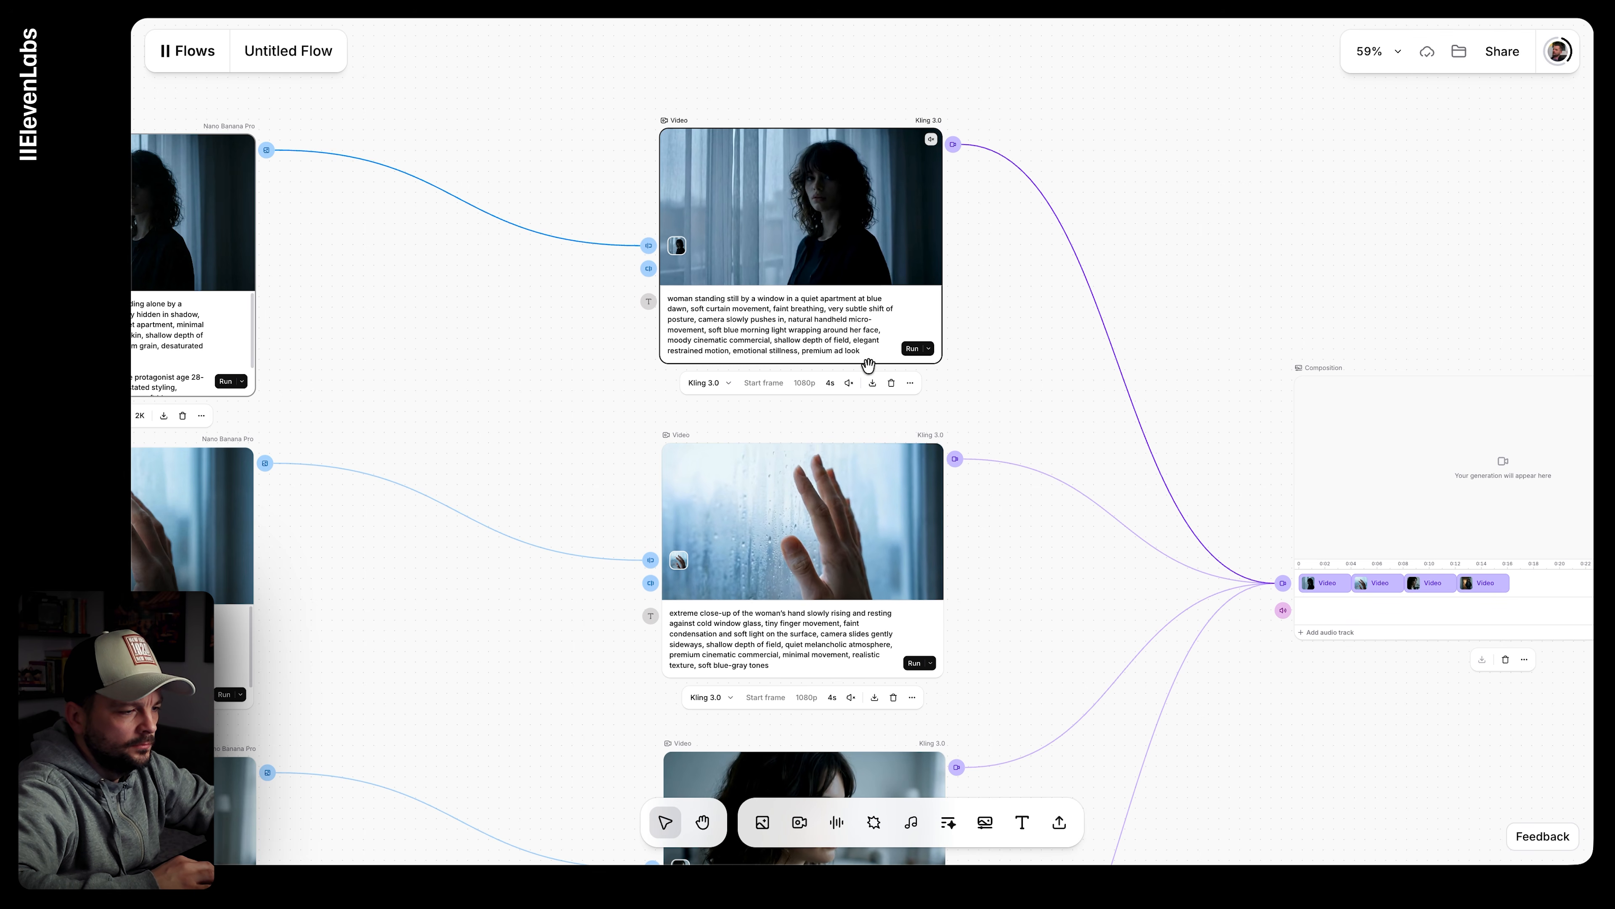
pyautogui.click(871, 382)
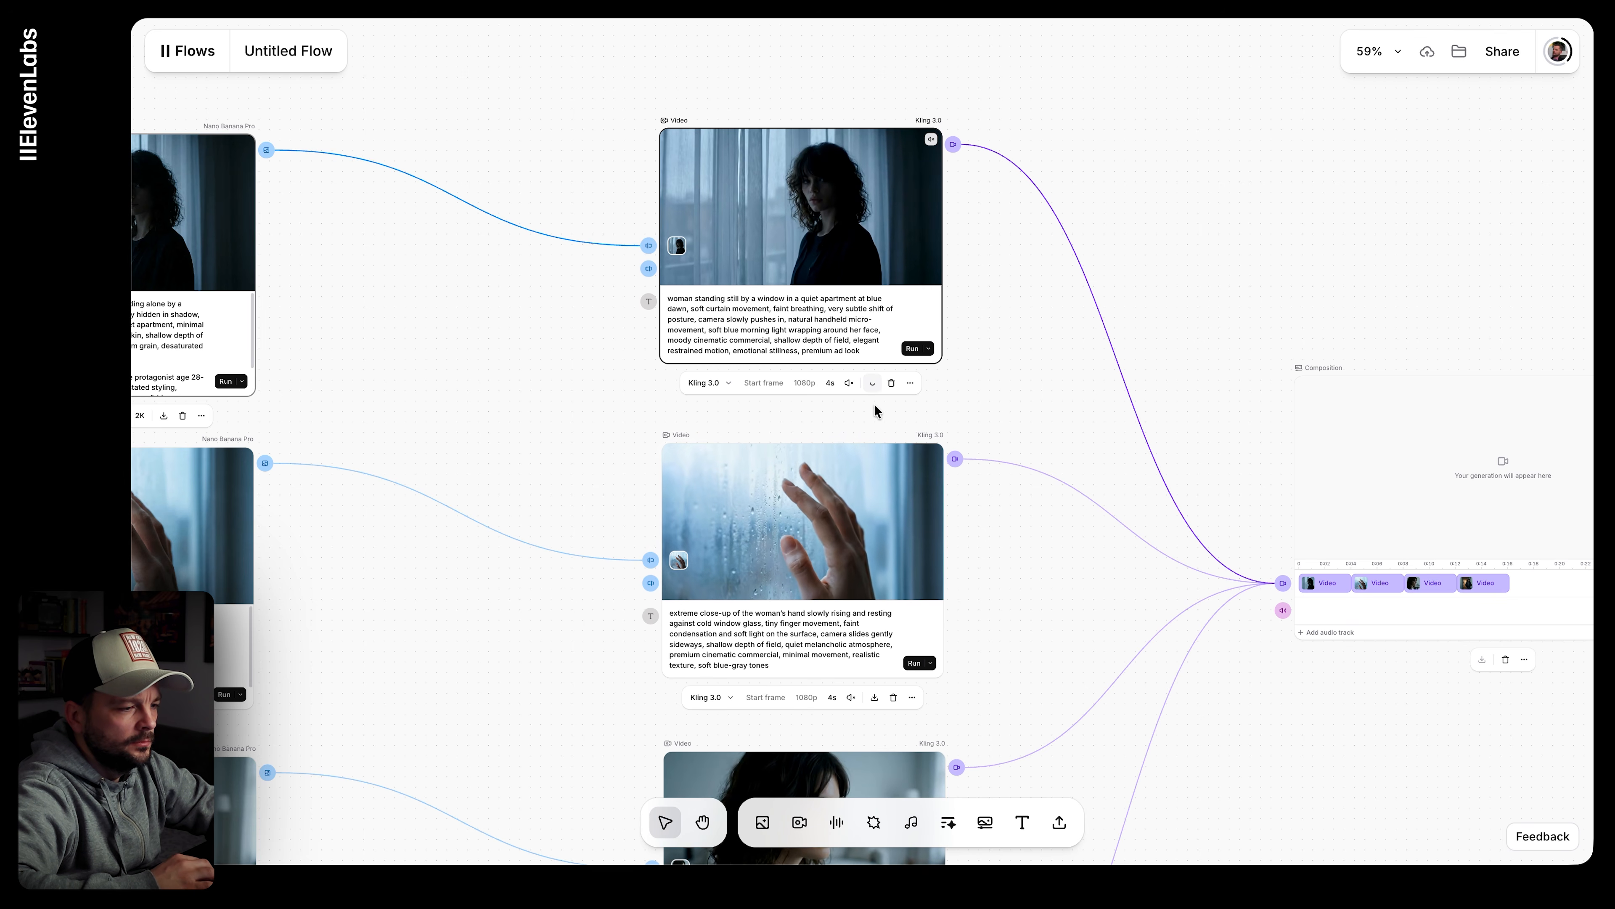
pyautogui.scroll(-8, 876, 433)
pyautogui.scroll(2, 878, 434)
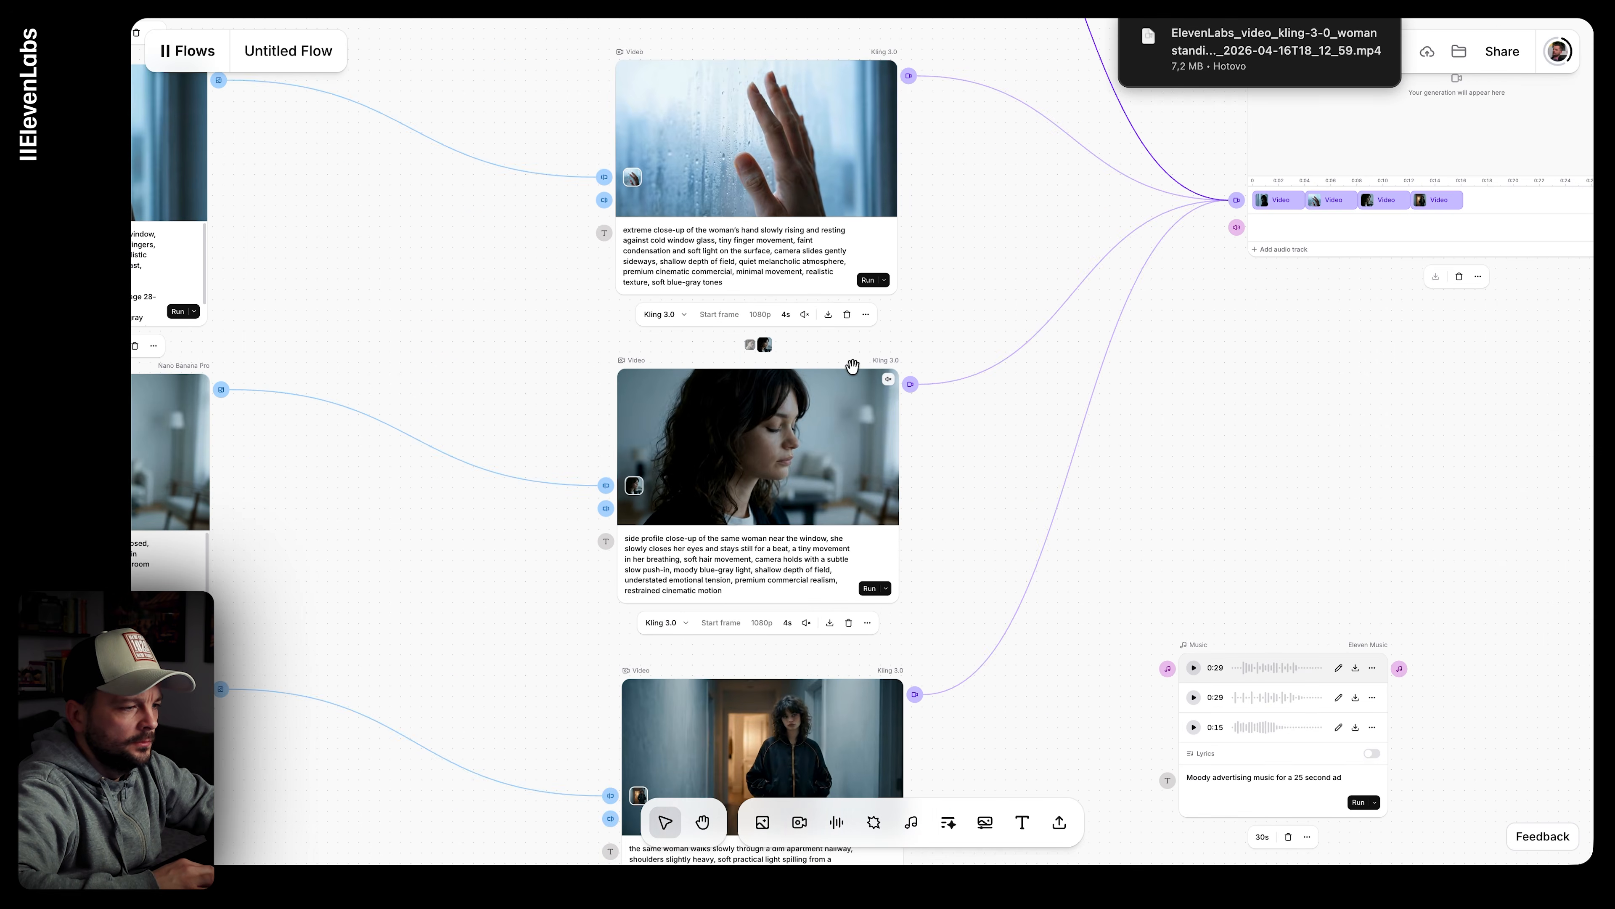
pyautogui.click(826, 315)
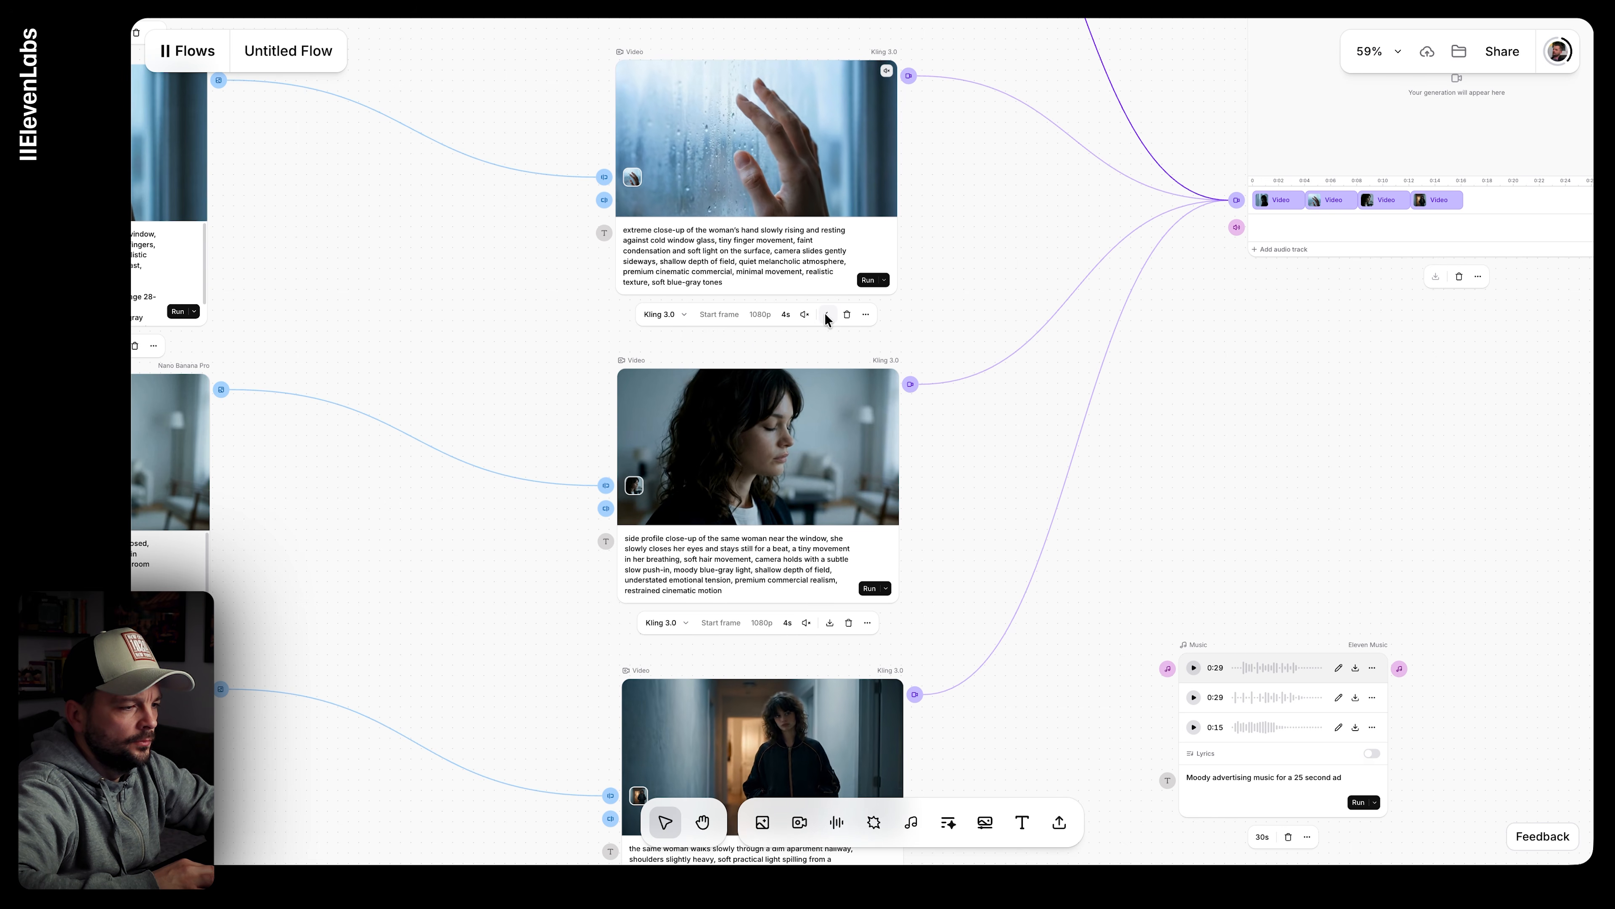
pyautogui.scroll(-5, 826, 382)
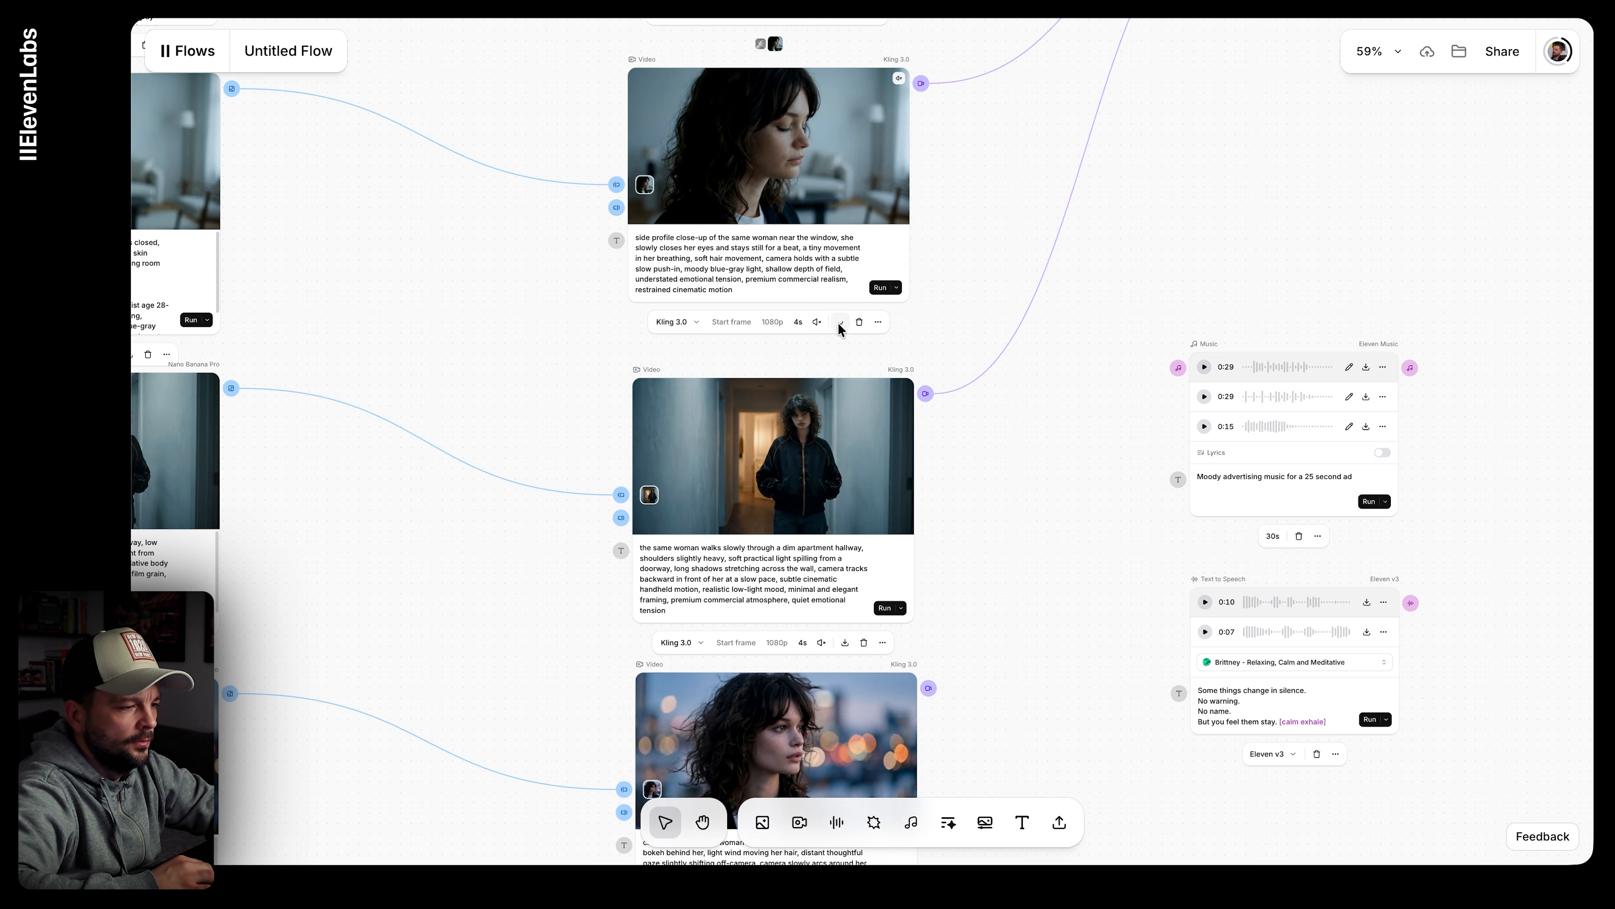
pyautogui.scroll(-1, 839, 328)
pyautogui.scroll(-4, 839, 338)
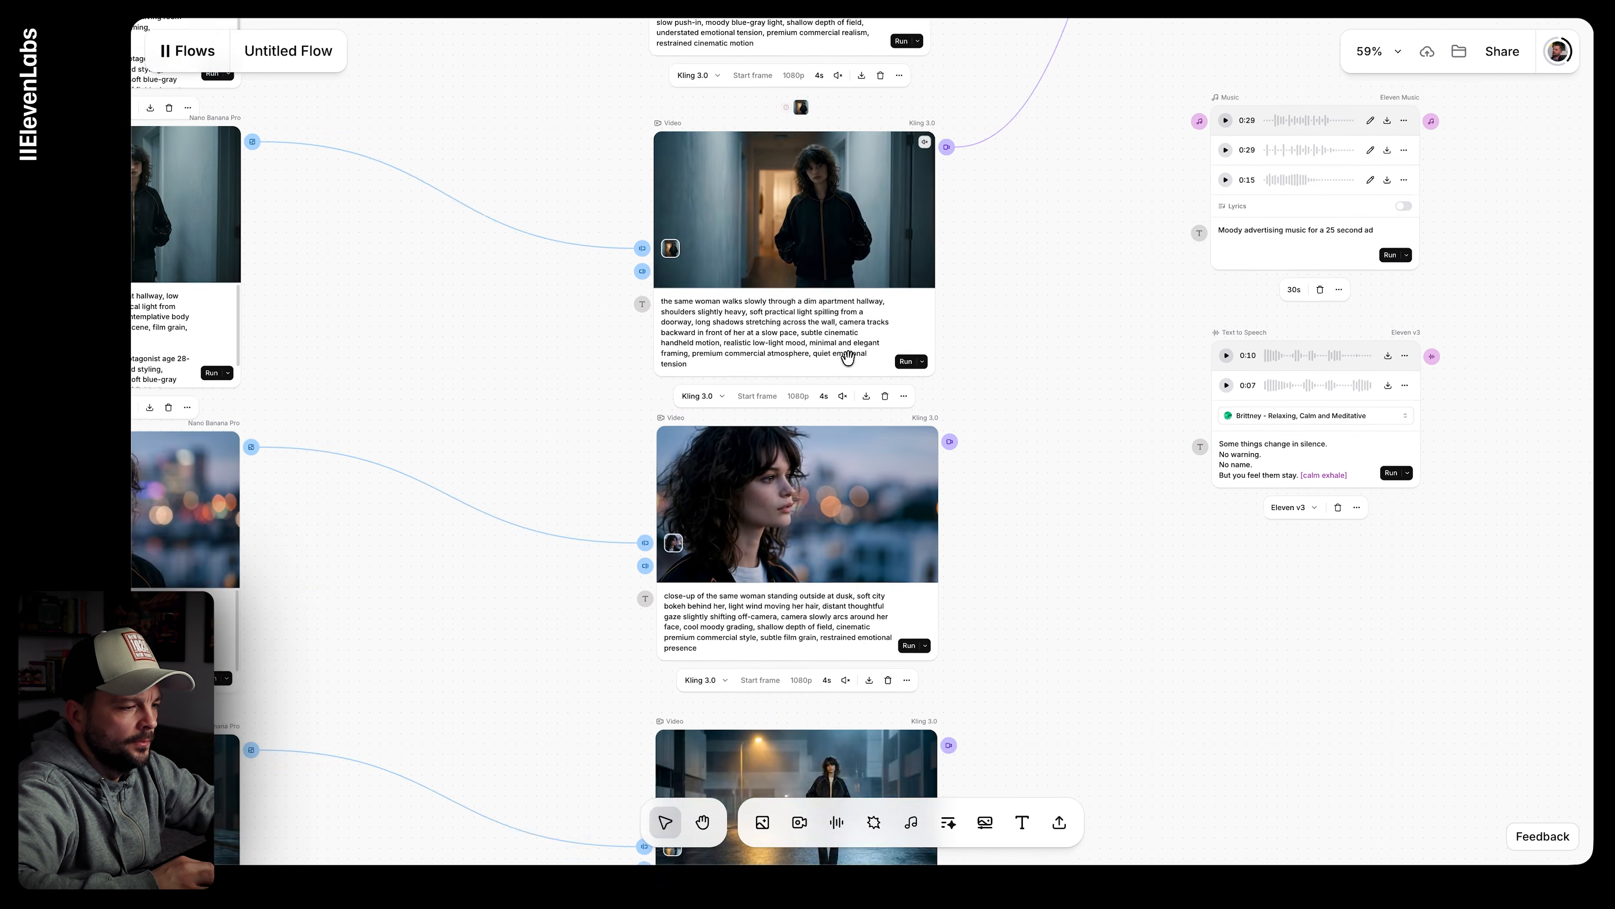
# Step: Download the apartment hallway, dusk close-up and night streetlight videos from their Kling 3.0 nodes
pyautogui.click(844, 370)
pyautogui.scroll(-1, 869, 397)
pyautogui.scroll(-4, 869, 398)
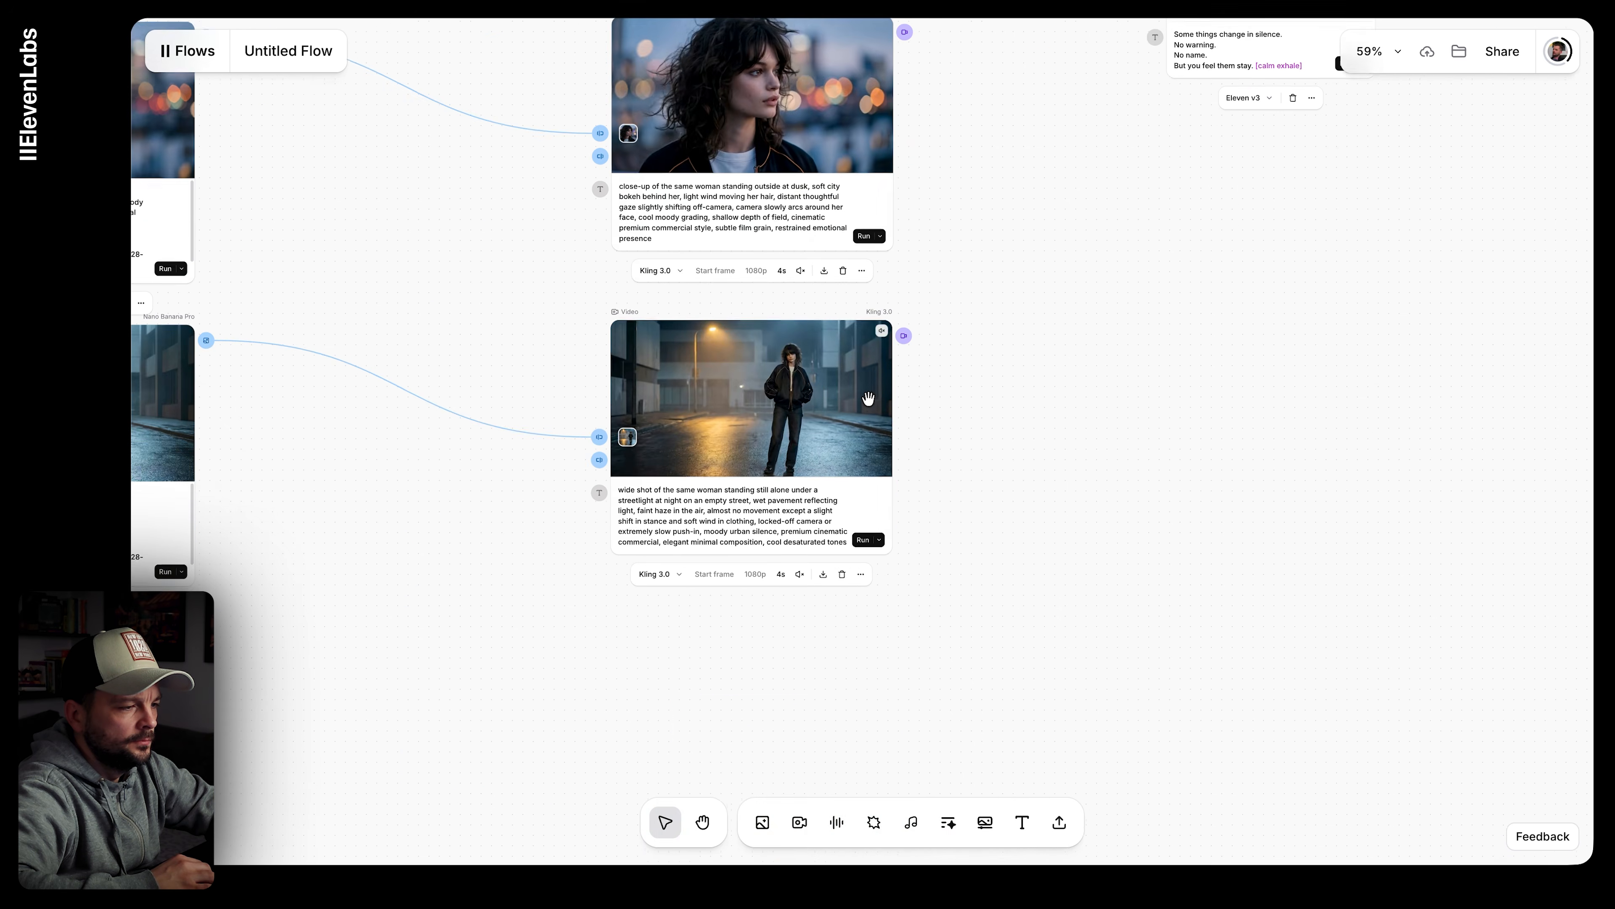
pyautogui.scroll(2, 868, 398)
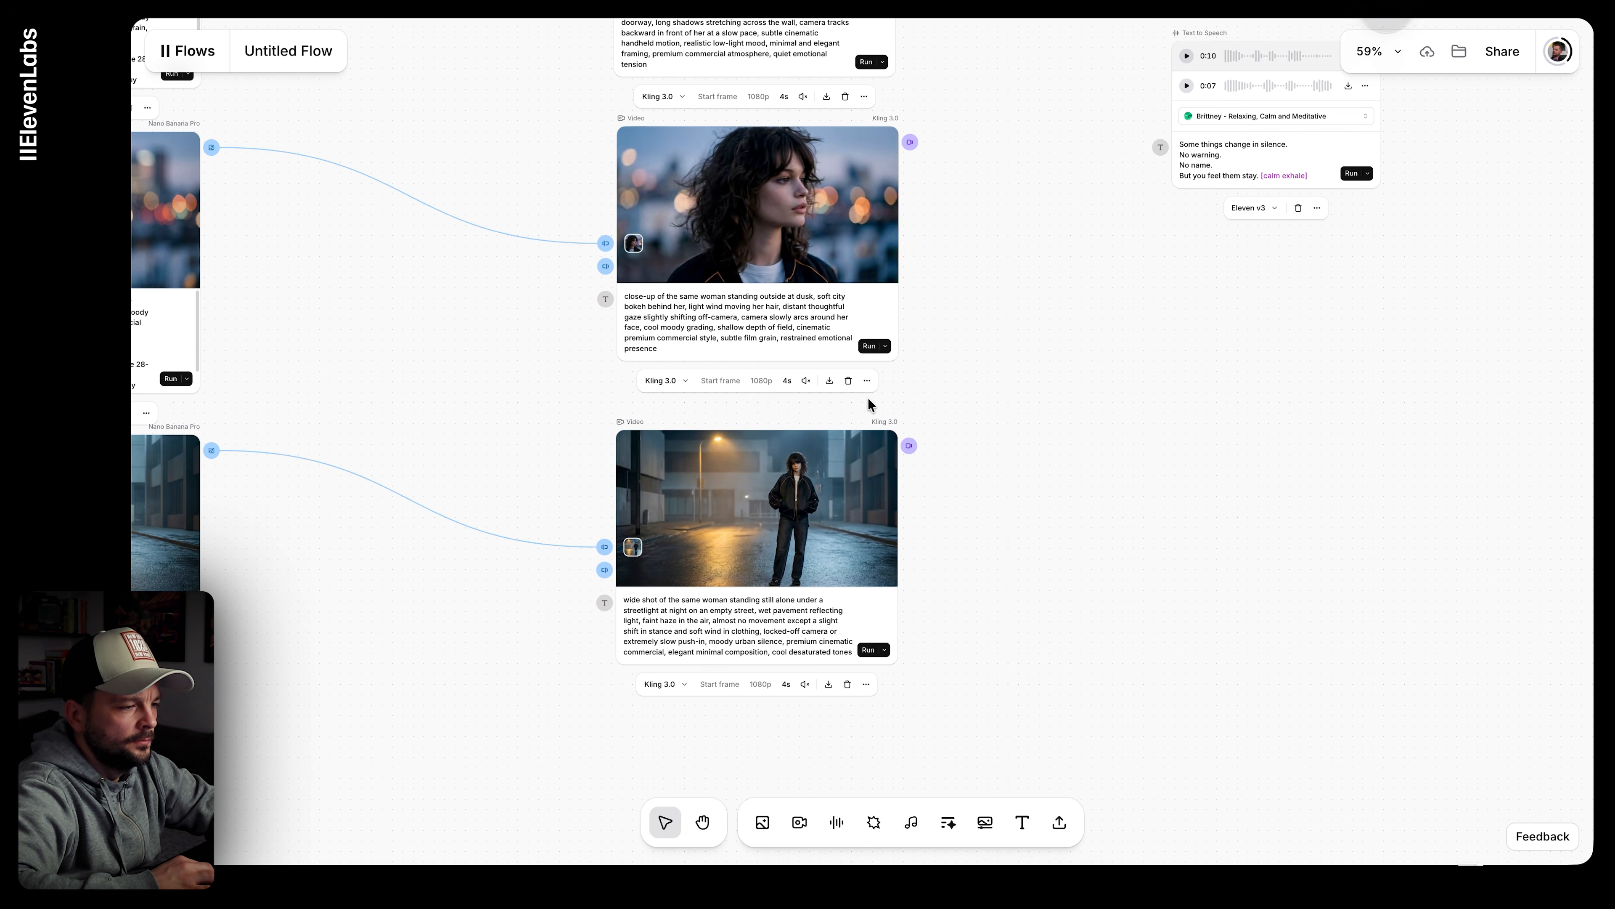
pyautogui.click(831, 377)
pyautogui.scroll(-3, 830, 376)
pyautogui.scroll(-1, 830, 376)
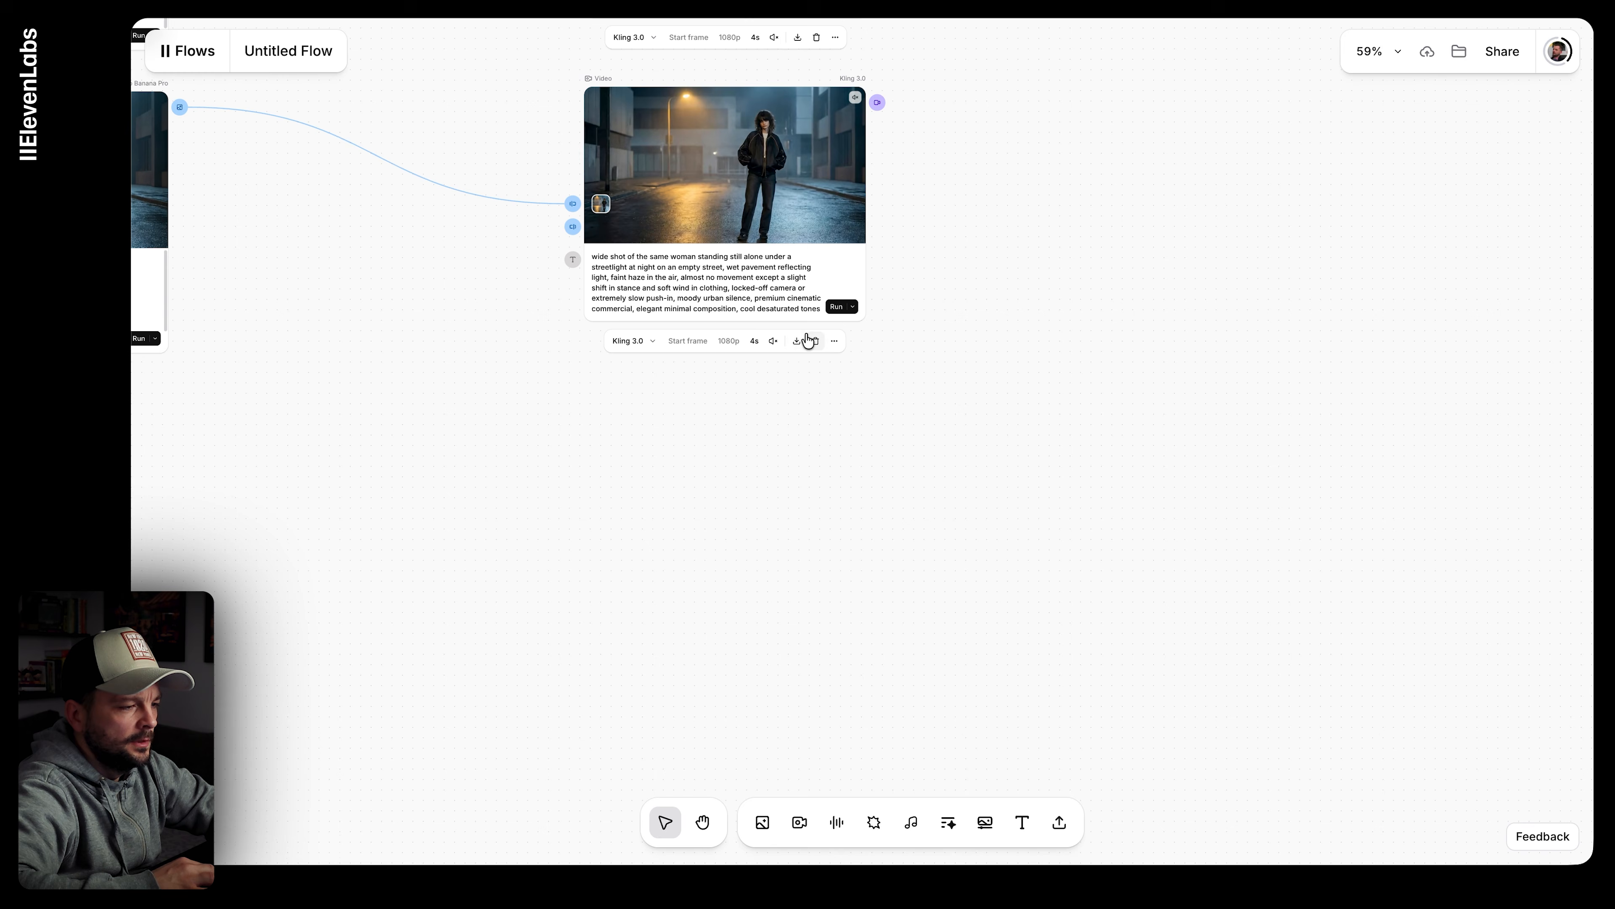
pyautogui.click(796, 343)
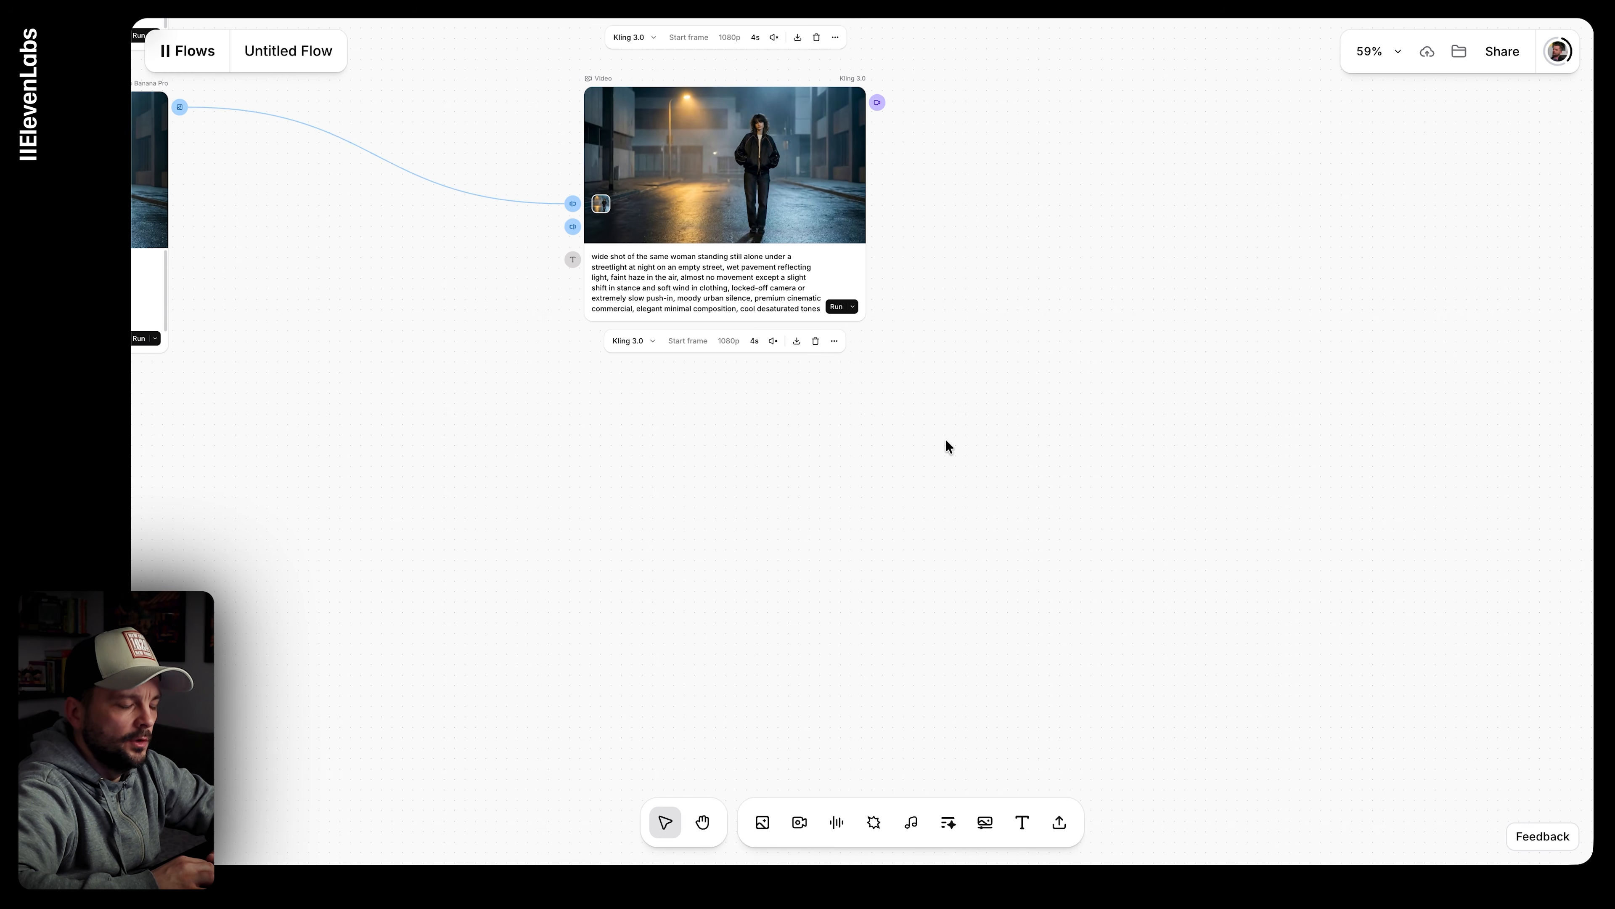
# Step: Download the newest track from the Music node and the newest take from the Text to Speech node
pyautogui.scroll(-5, 1075, 425)
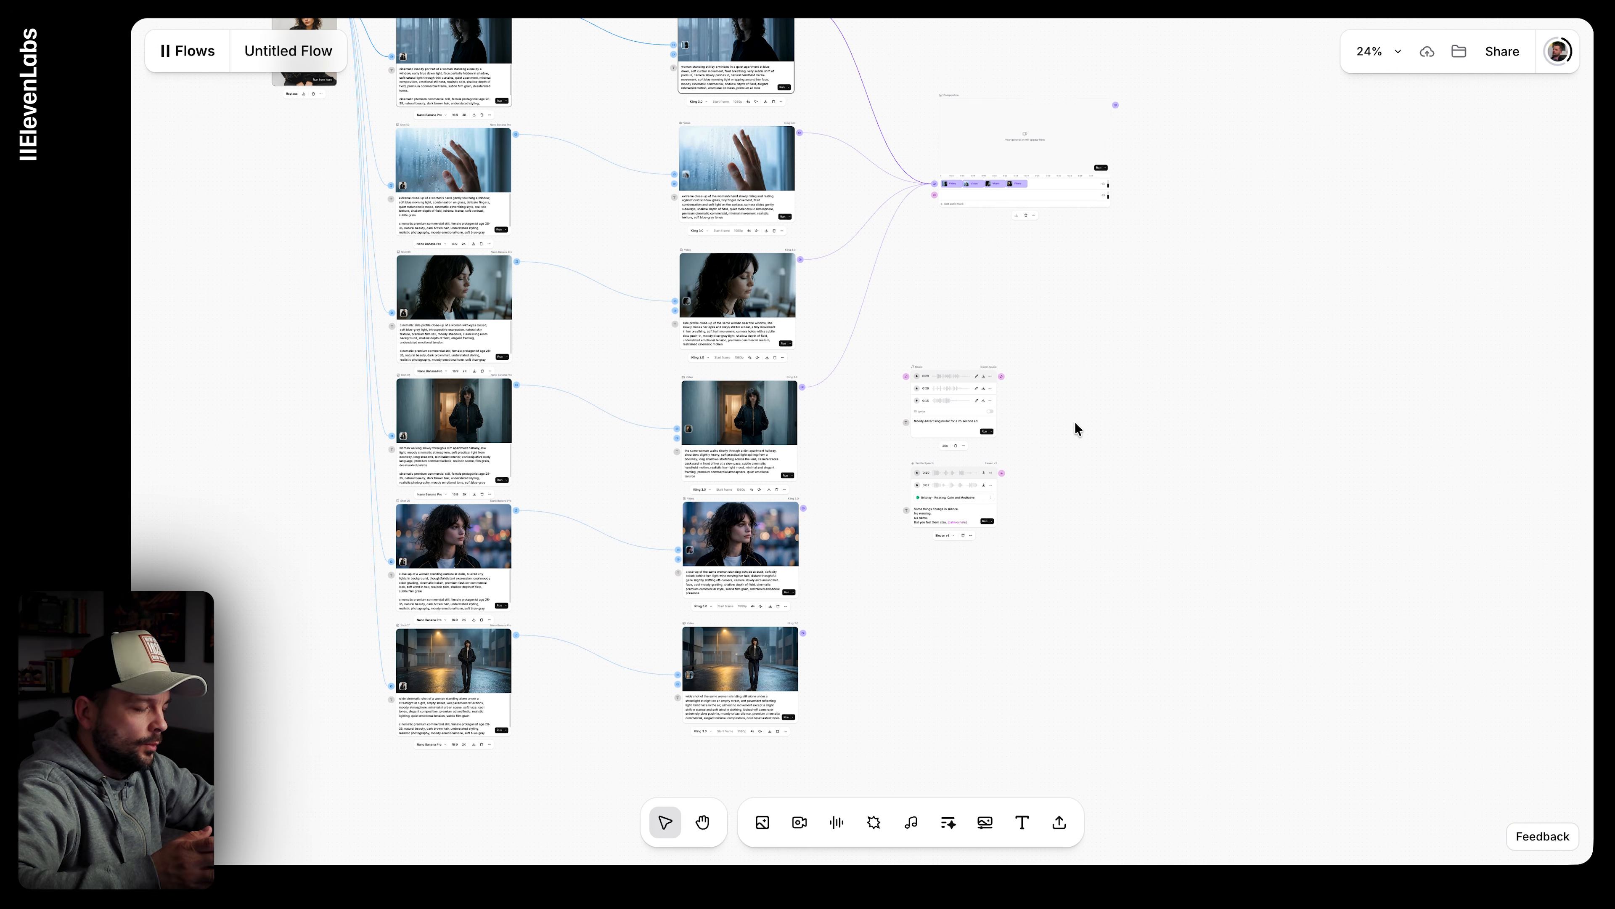
pyautogui.rightClick(1160, 399)
pyautogui.click(1063, 381)
pyautogui.scroll(3, 1063, 381)
pyautogui.hscroll(2, 1063, 381)
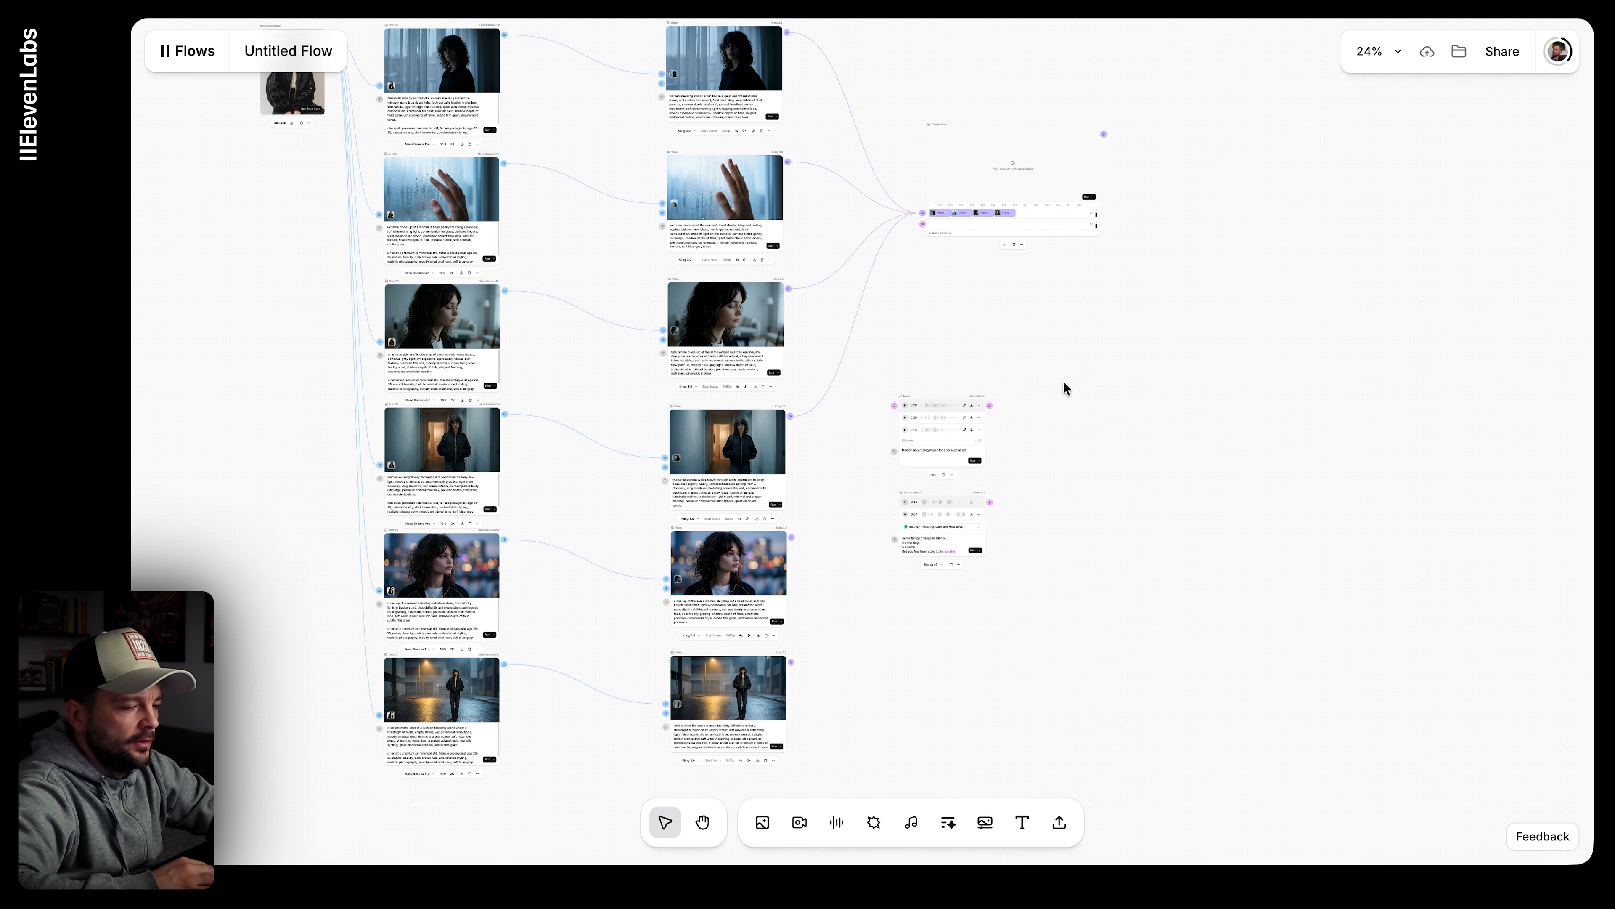
pyautogui.hscroll(1, 1063, 380)
pyautogui.scroll(10, 903, 463)
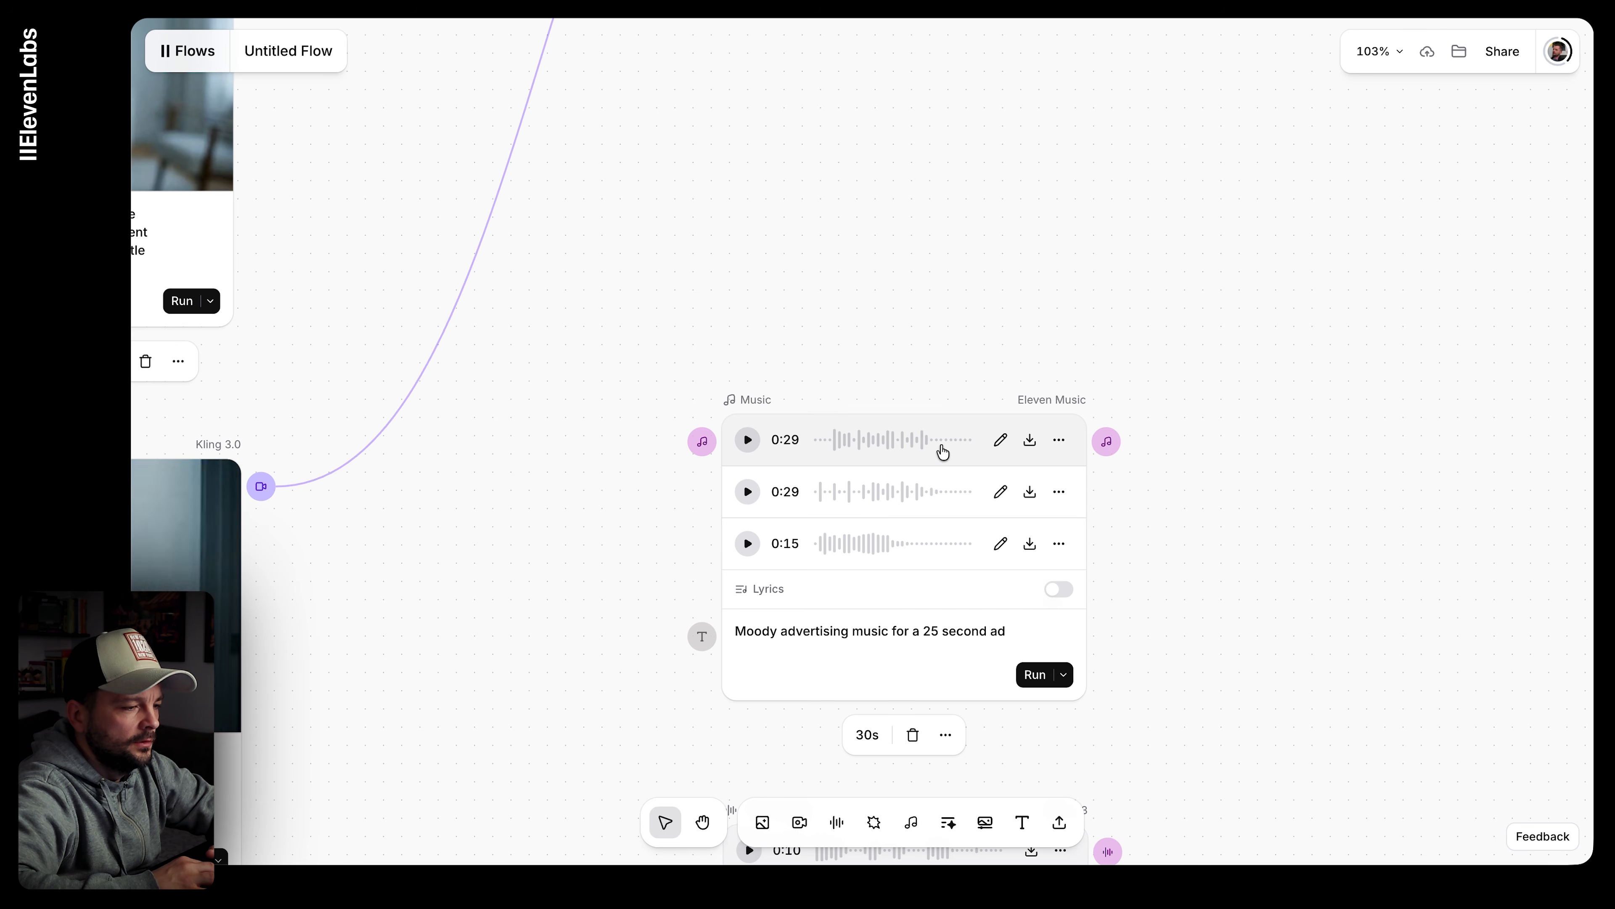
pyautogui.click(1039, 445)
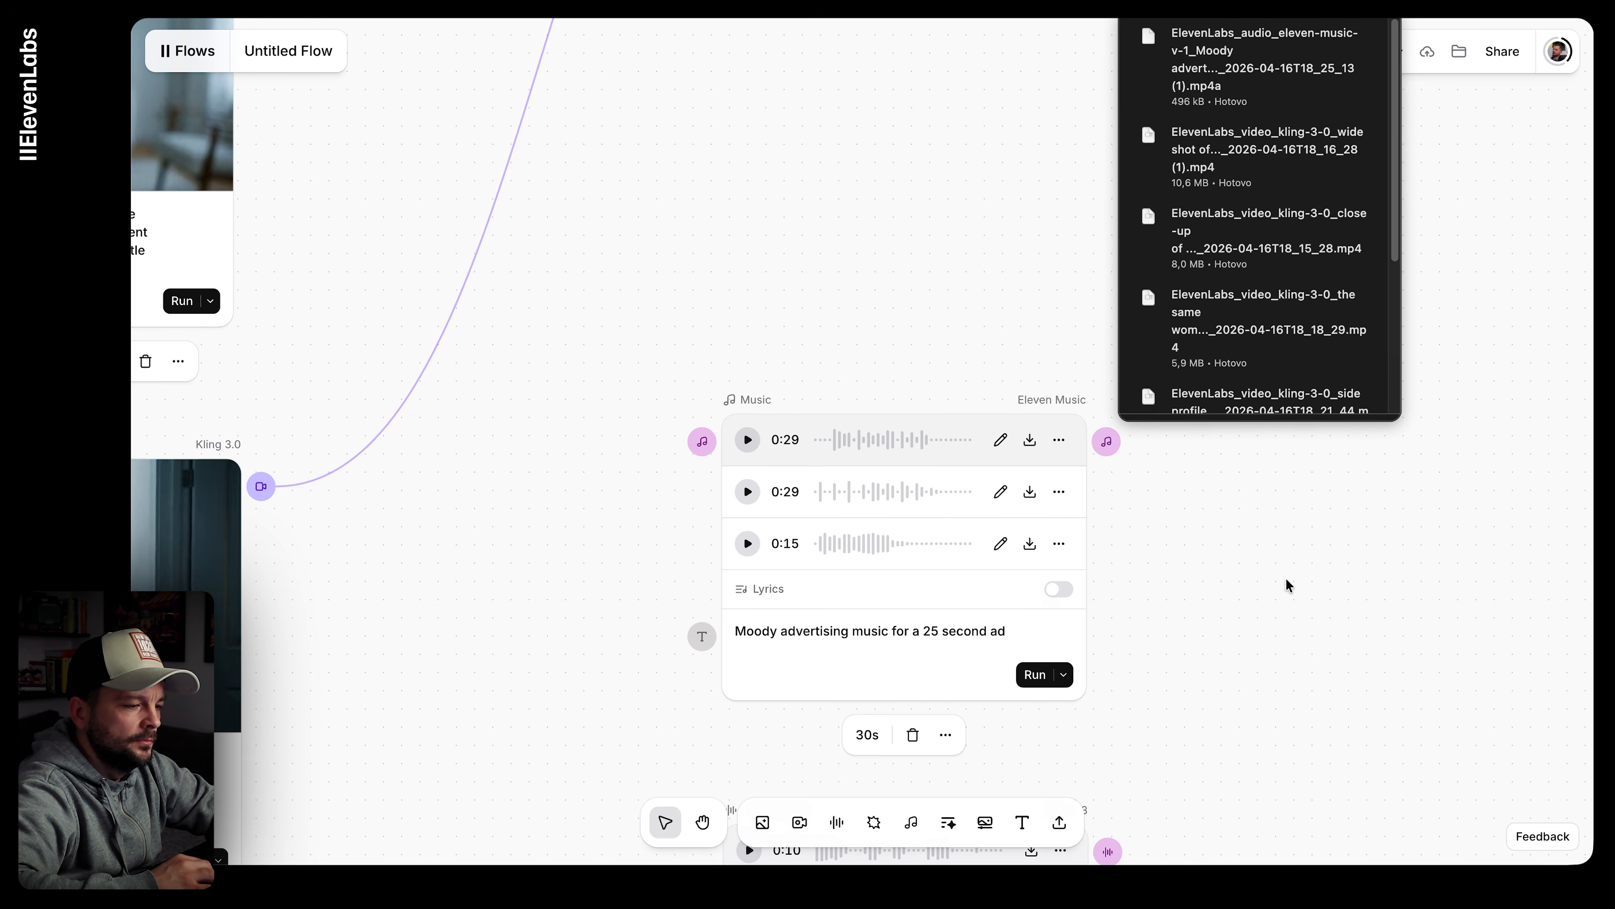
pyautogui.scroll(-6, 1286, 578)
pyautogui.click(1020, 444)
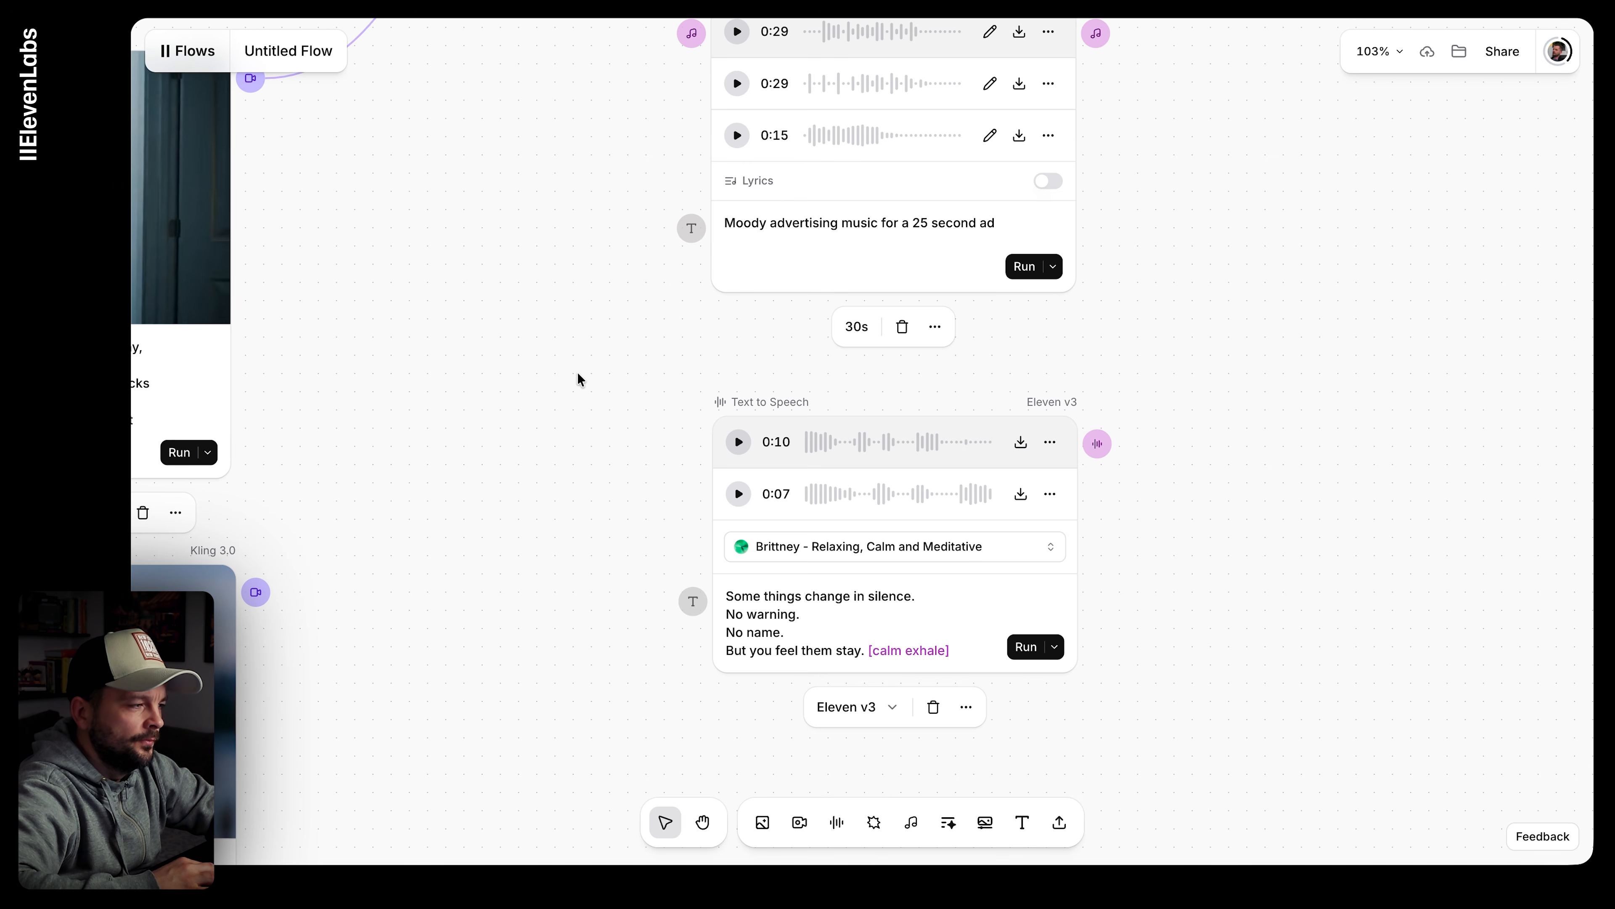
# Step: Leave the flow and create a new blank video project in Studio
pyautogui.click(202, 66)
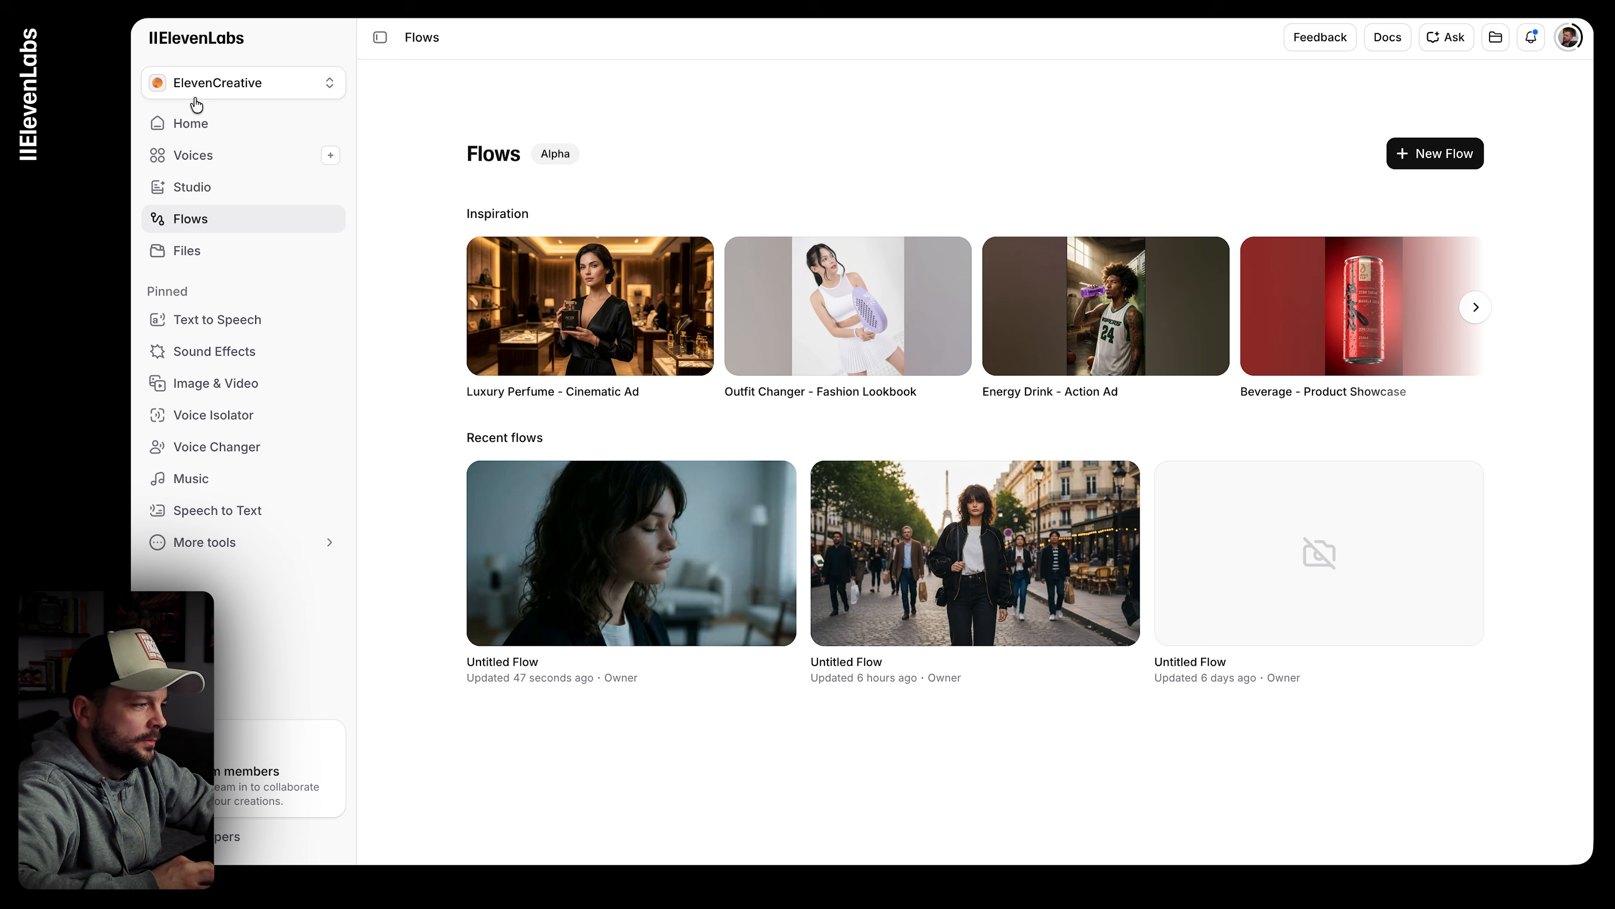
pyautogui.click(191, 187)
pyautogui.click(1371, 169)
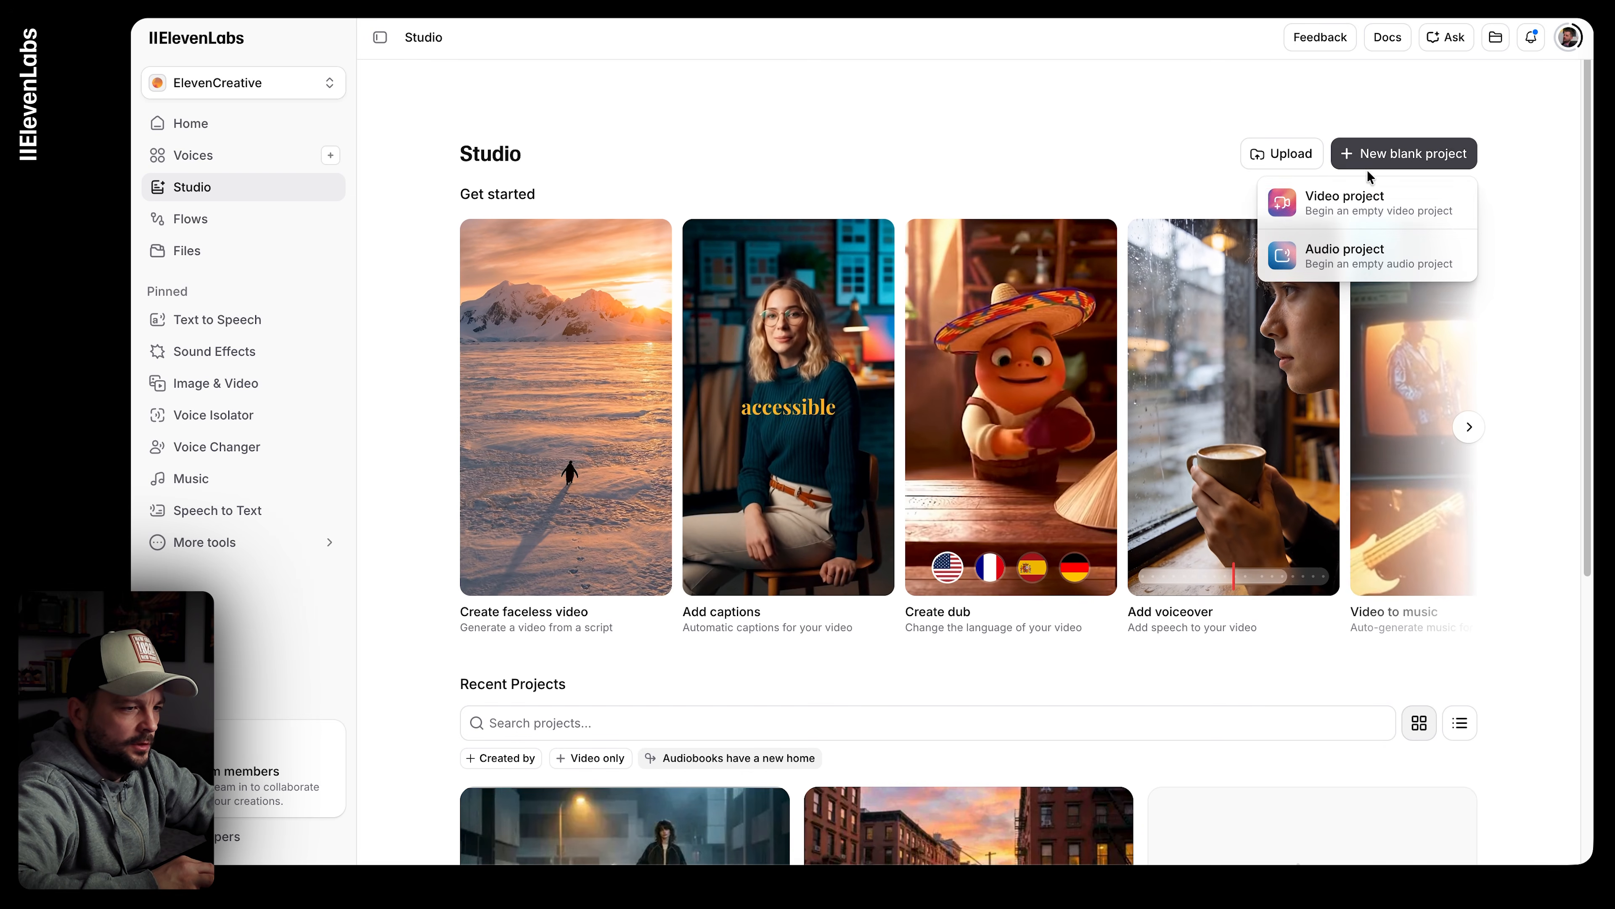
pyautogui.click(1360, 204)
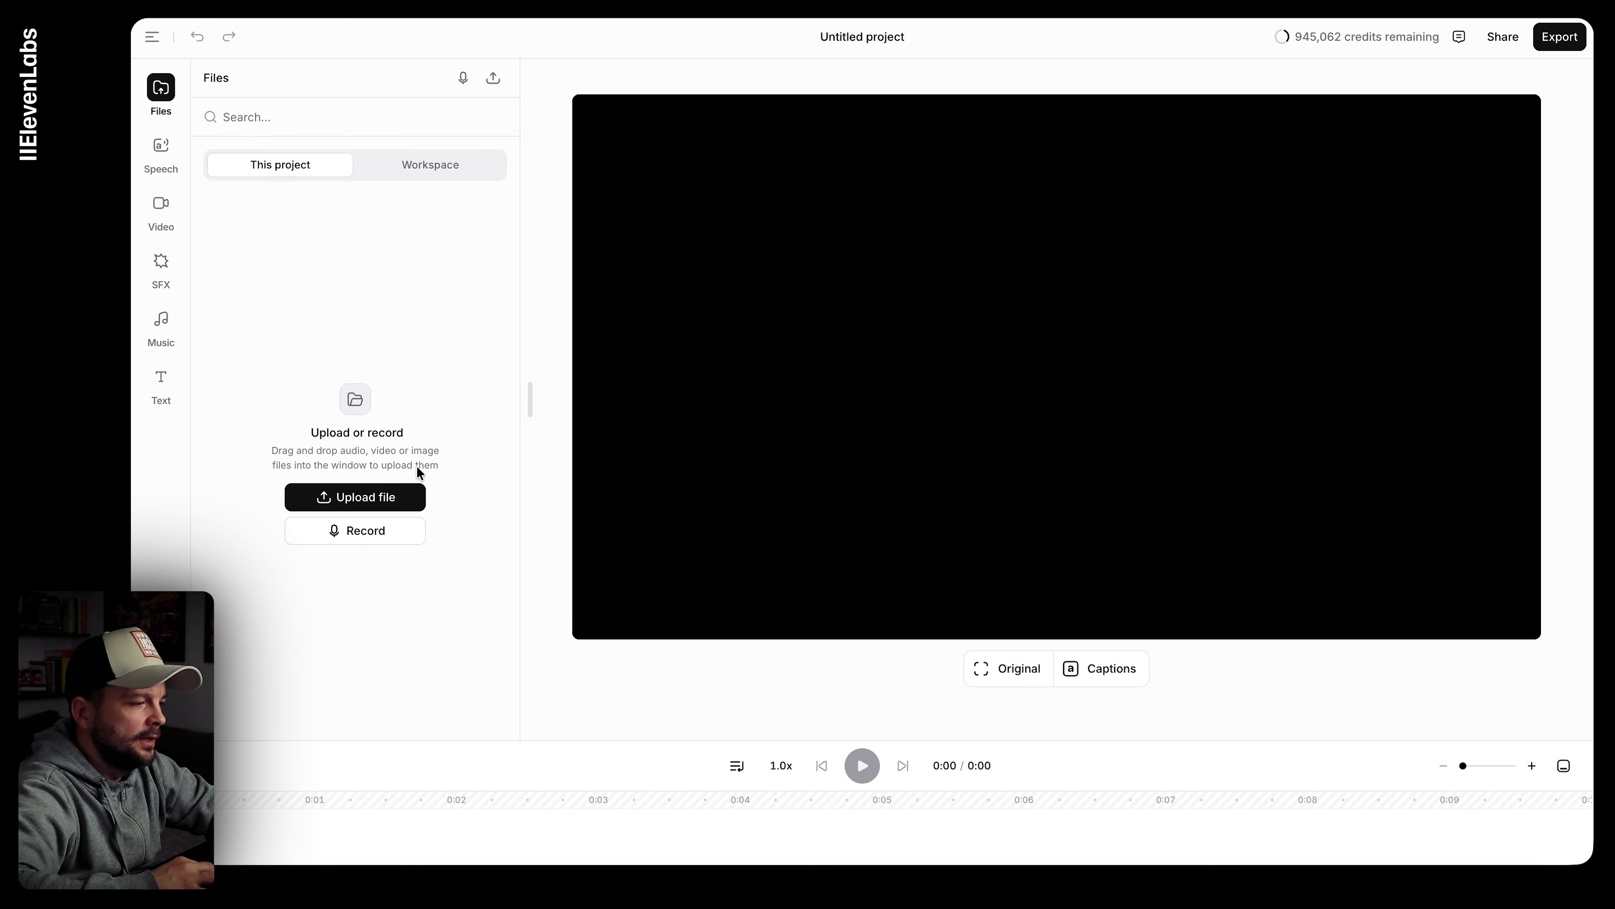
# Step: Upload the six downloaded Kling videos and the voiceover audio from the Stiahnuté folder to the project
pyautogui.click(391, 496)
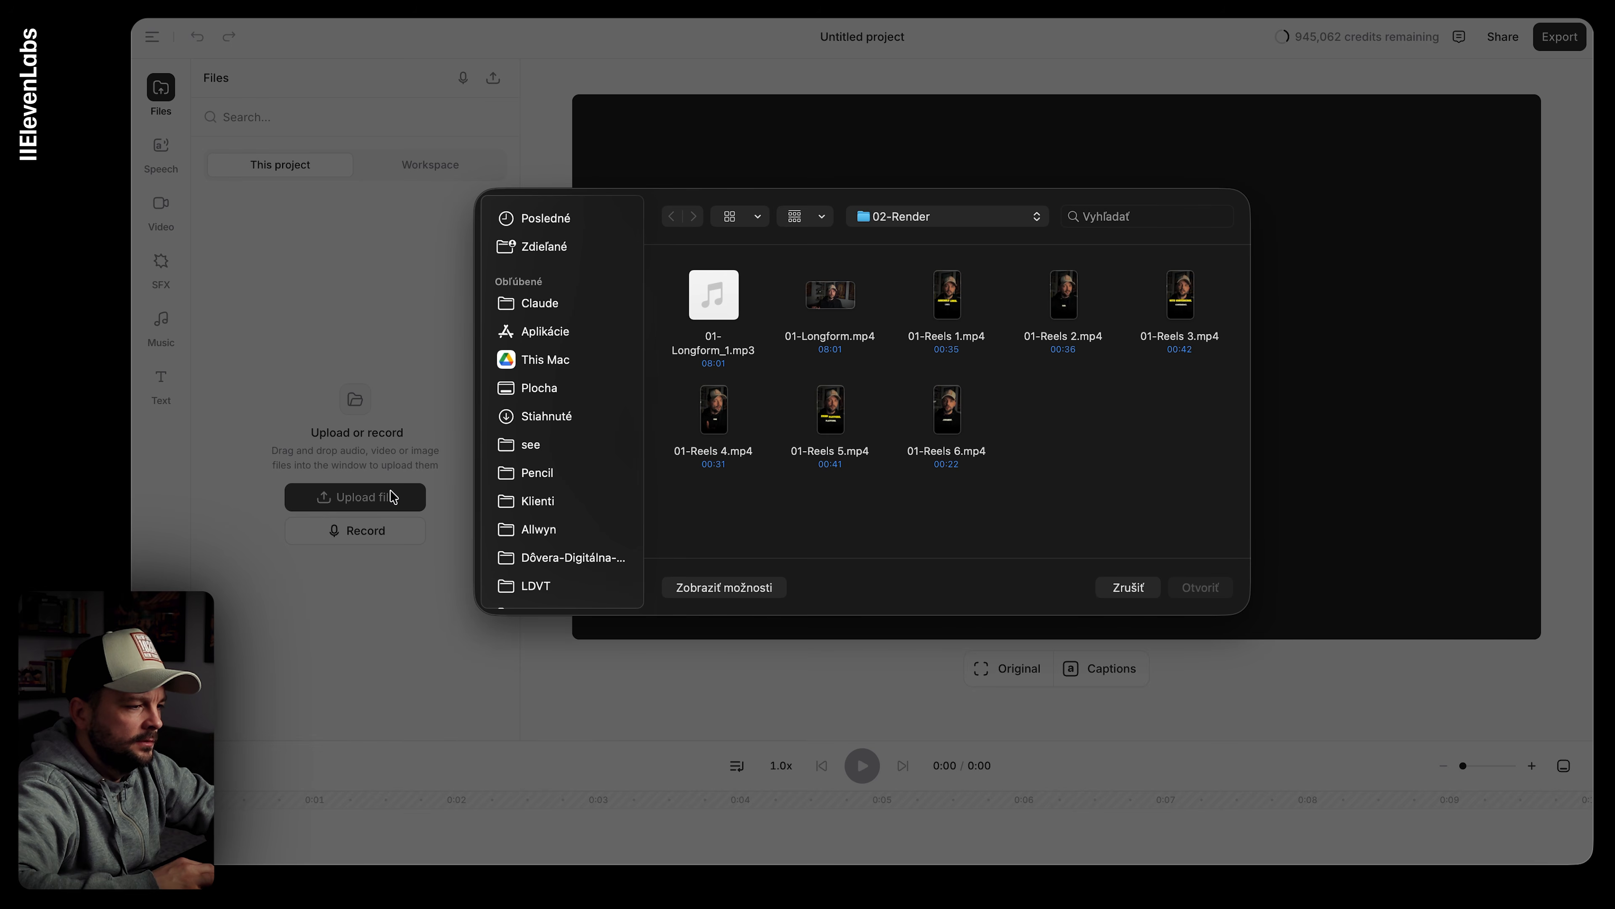
pyautogui.click(533, 419)
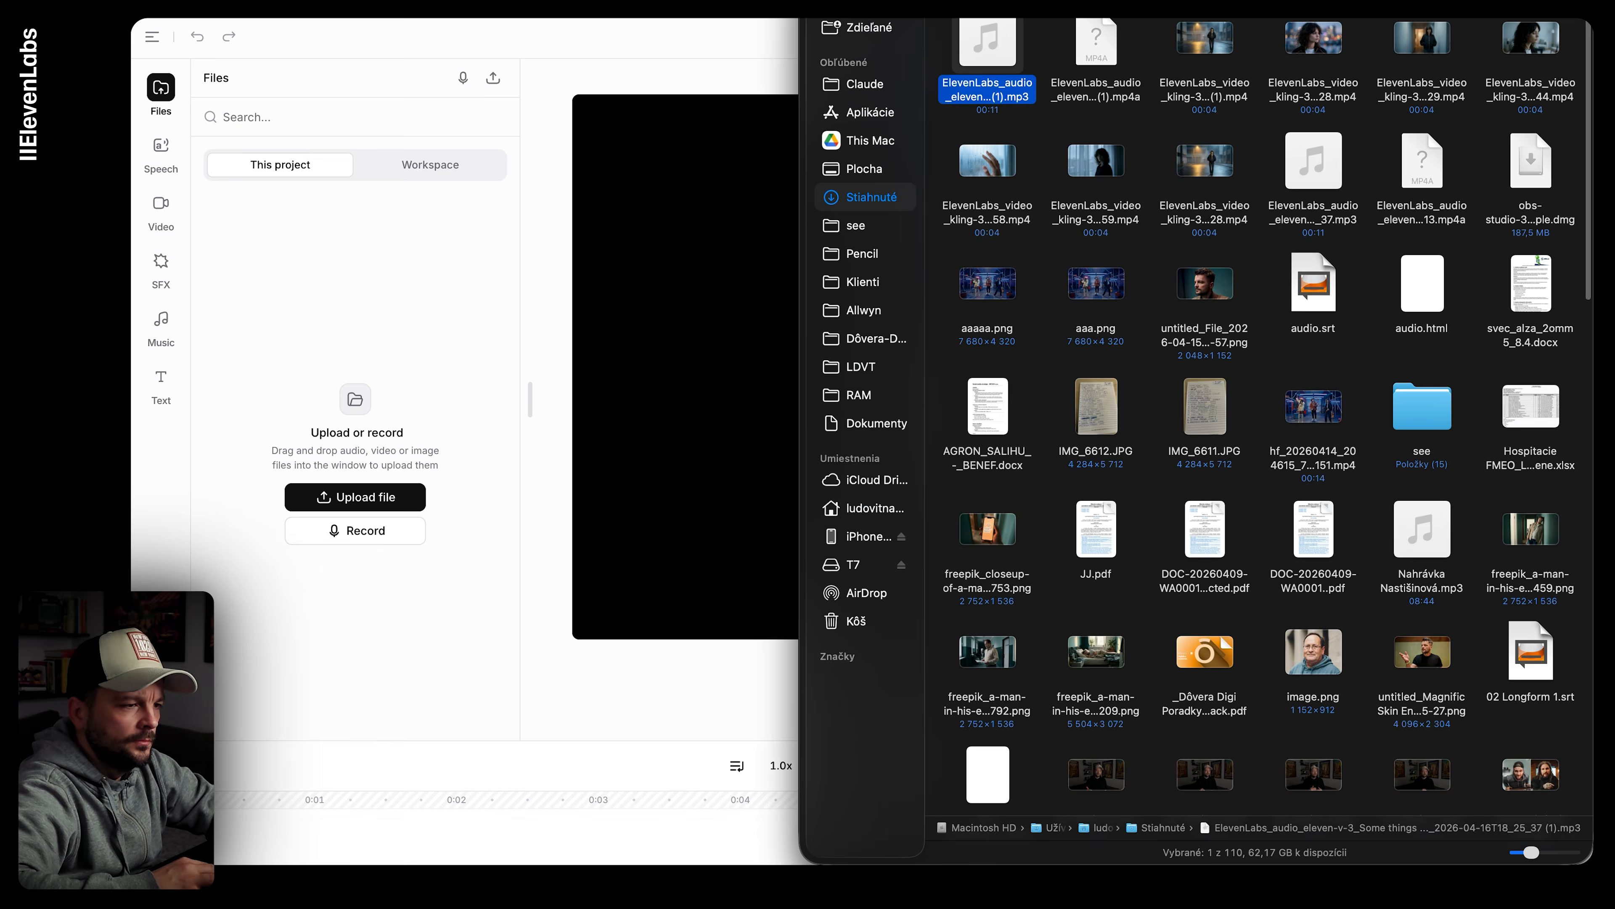
pyautogui.press('Return')
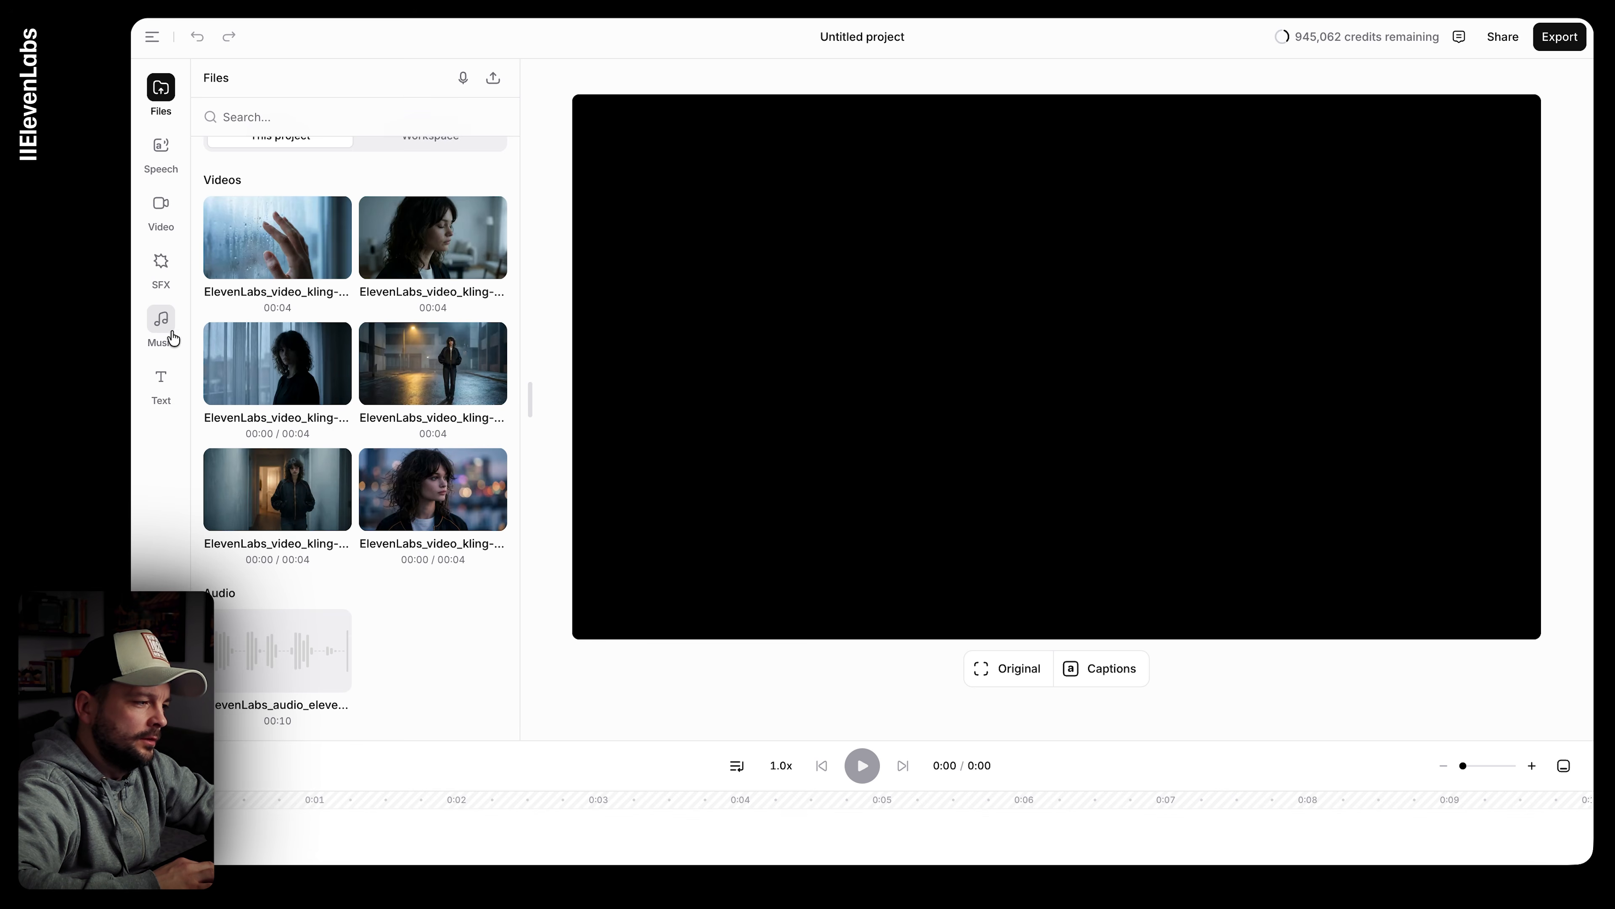
# Step: Add the first Reflective Moments track from the music history, trim its beginning and move it to the timeline start
pyautogui.click(161, 320)
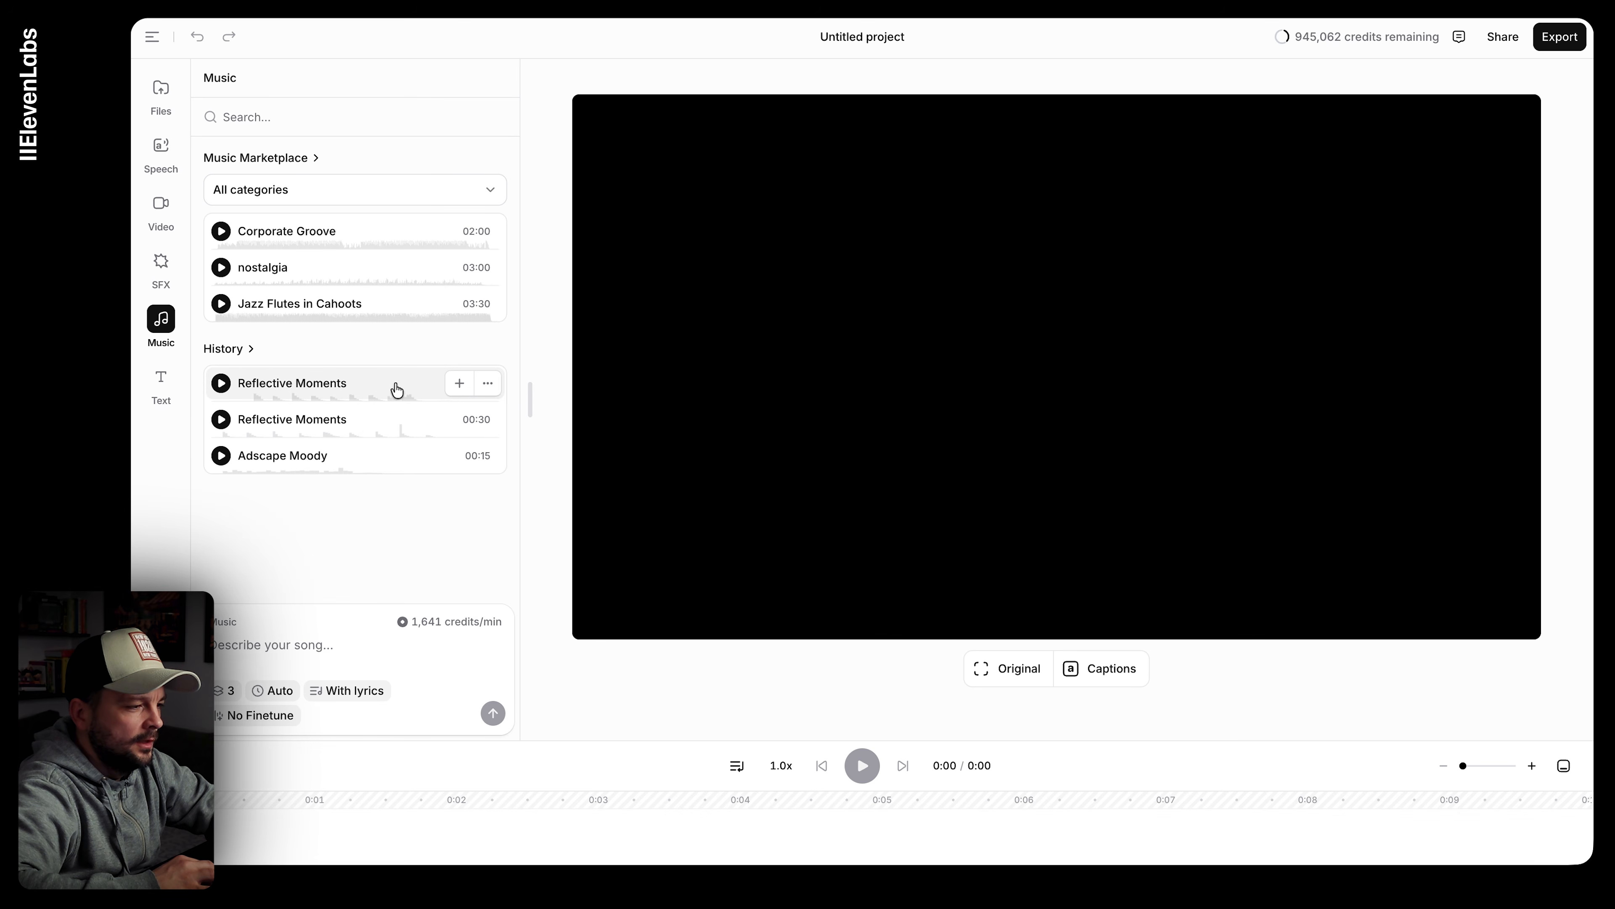
pyautogui.click(458, 383)
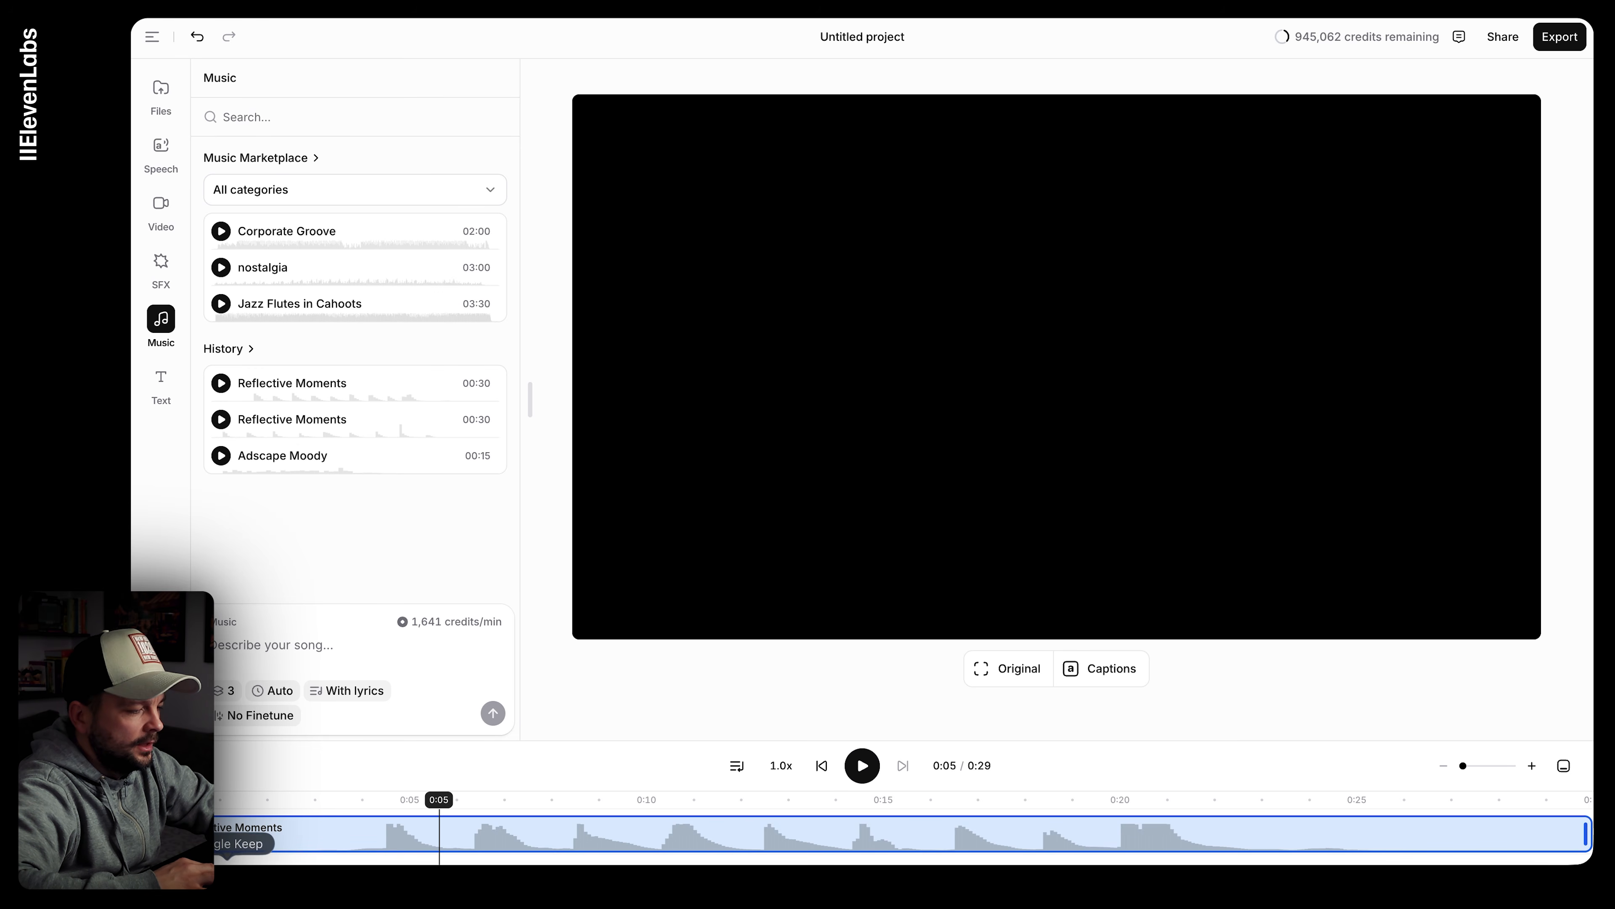
pyautogui.moveTo(179, 833); pyautogui.dragTo(333, 835)
pyautogui.moveTo(463, 827); pyautogui.dragTo(298, 830)
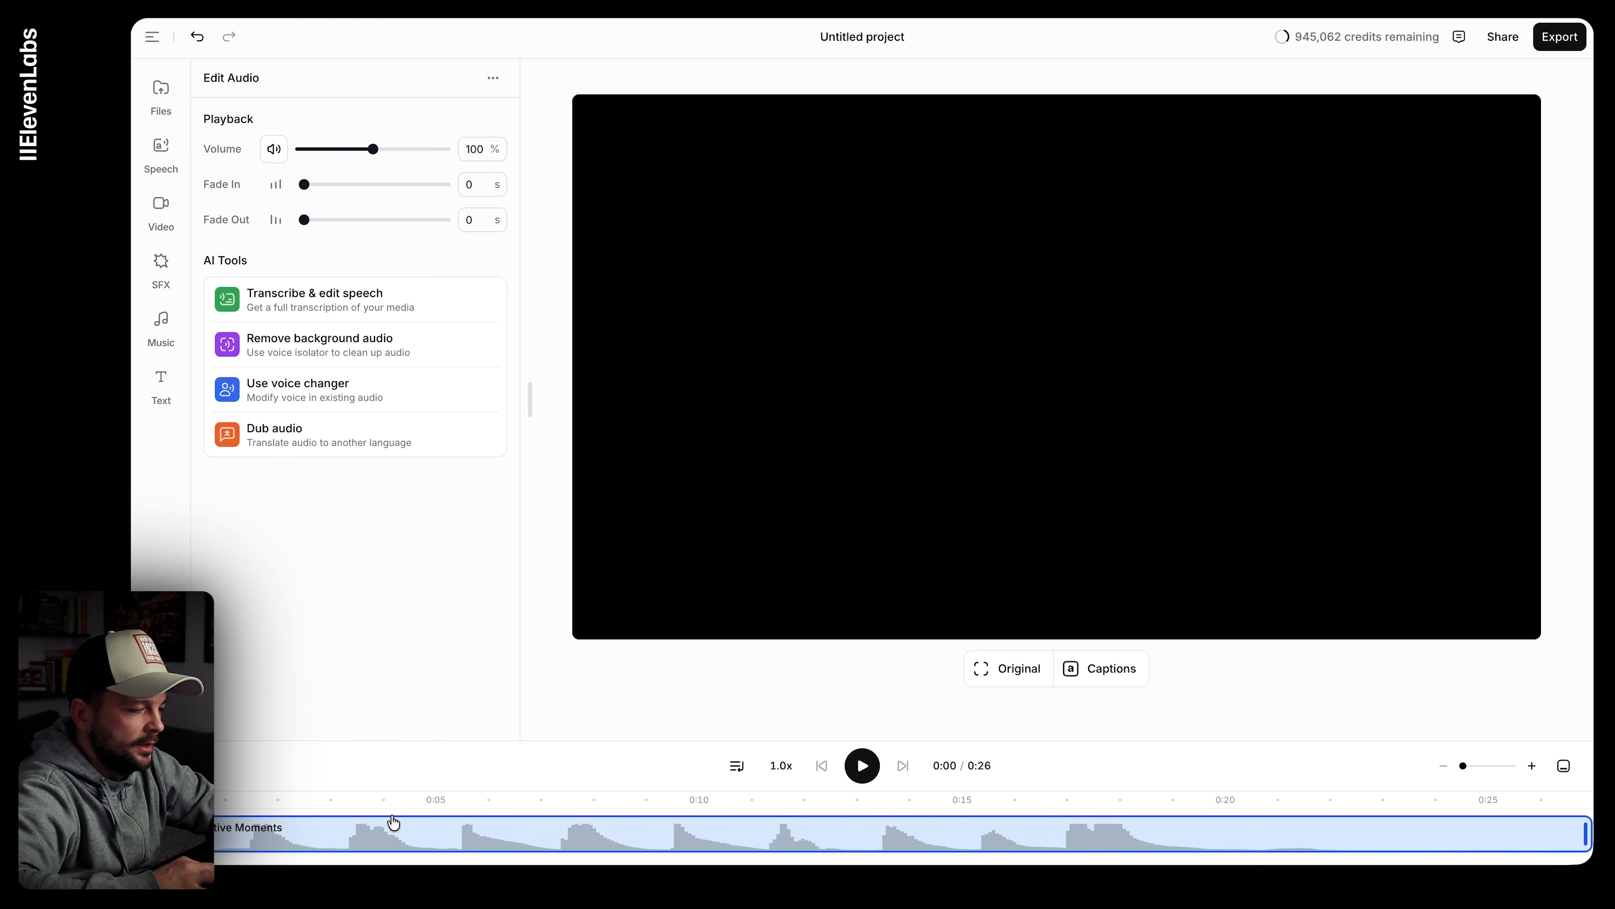
# Step: Place the side-profile video at the start of the timeline, above the music track
pyautogui.click(162, 92)
pyautogui.moveTo(336, 500)
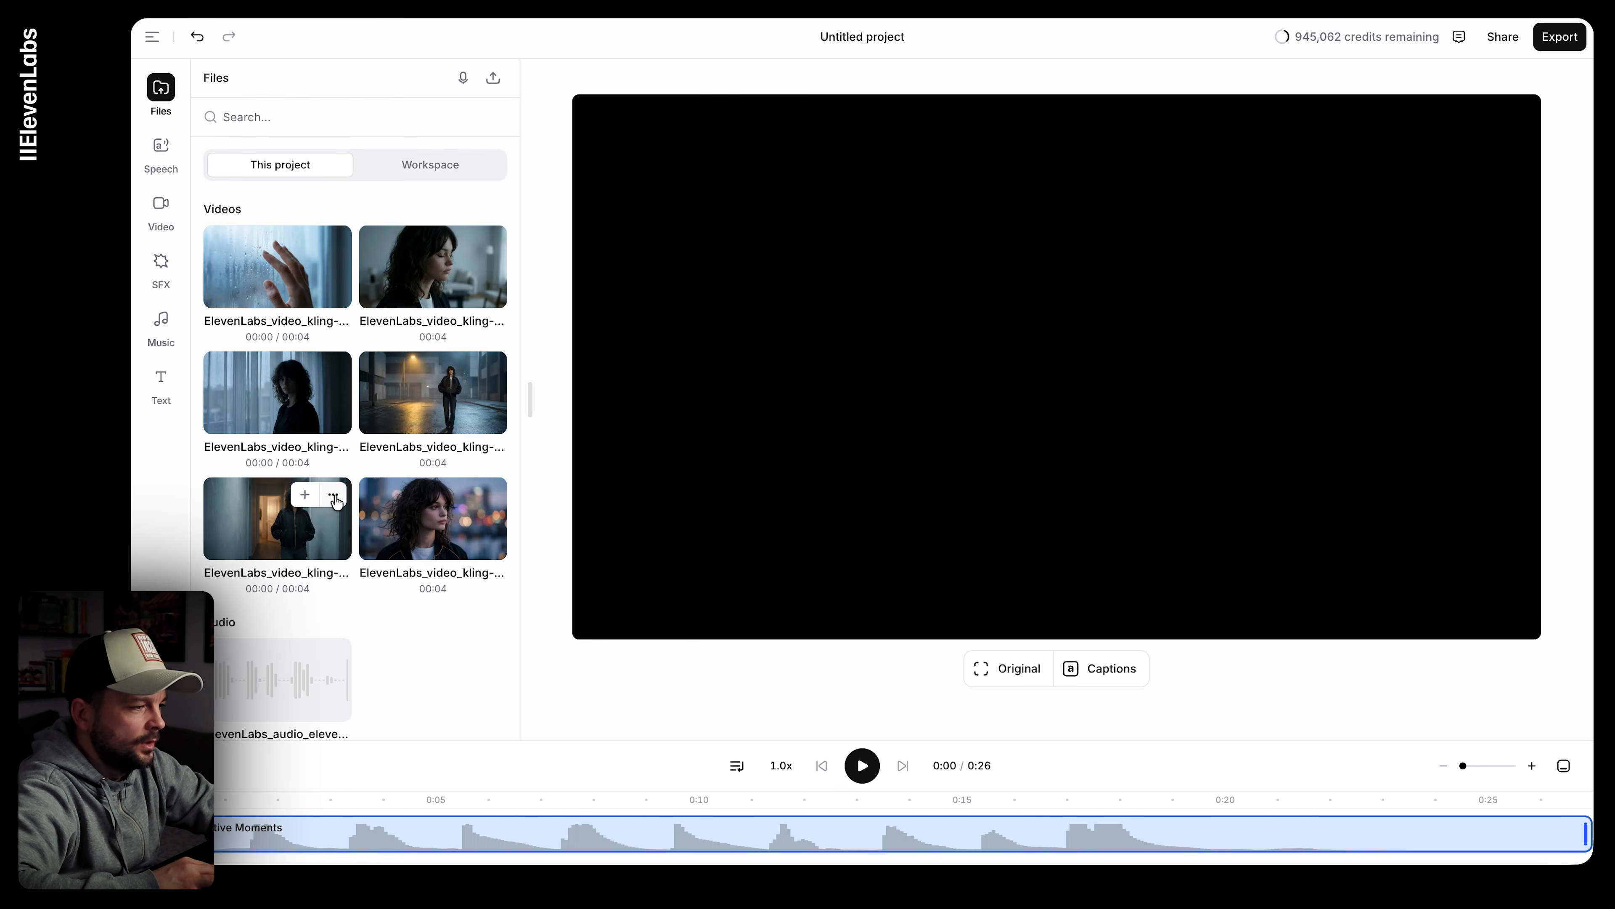
pyautogui.moveTo(424, 270); pyautogui.dragTo(338, 776)
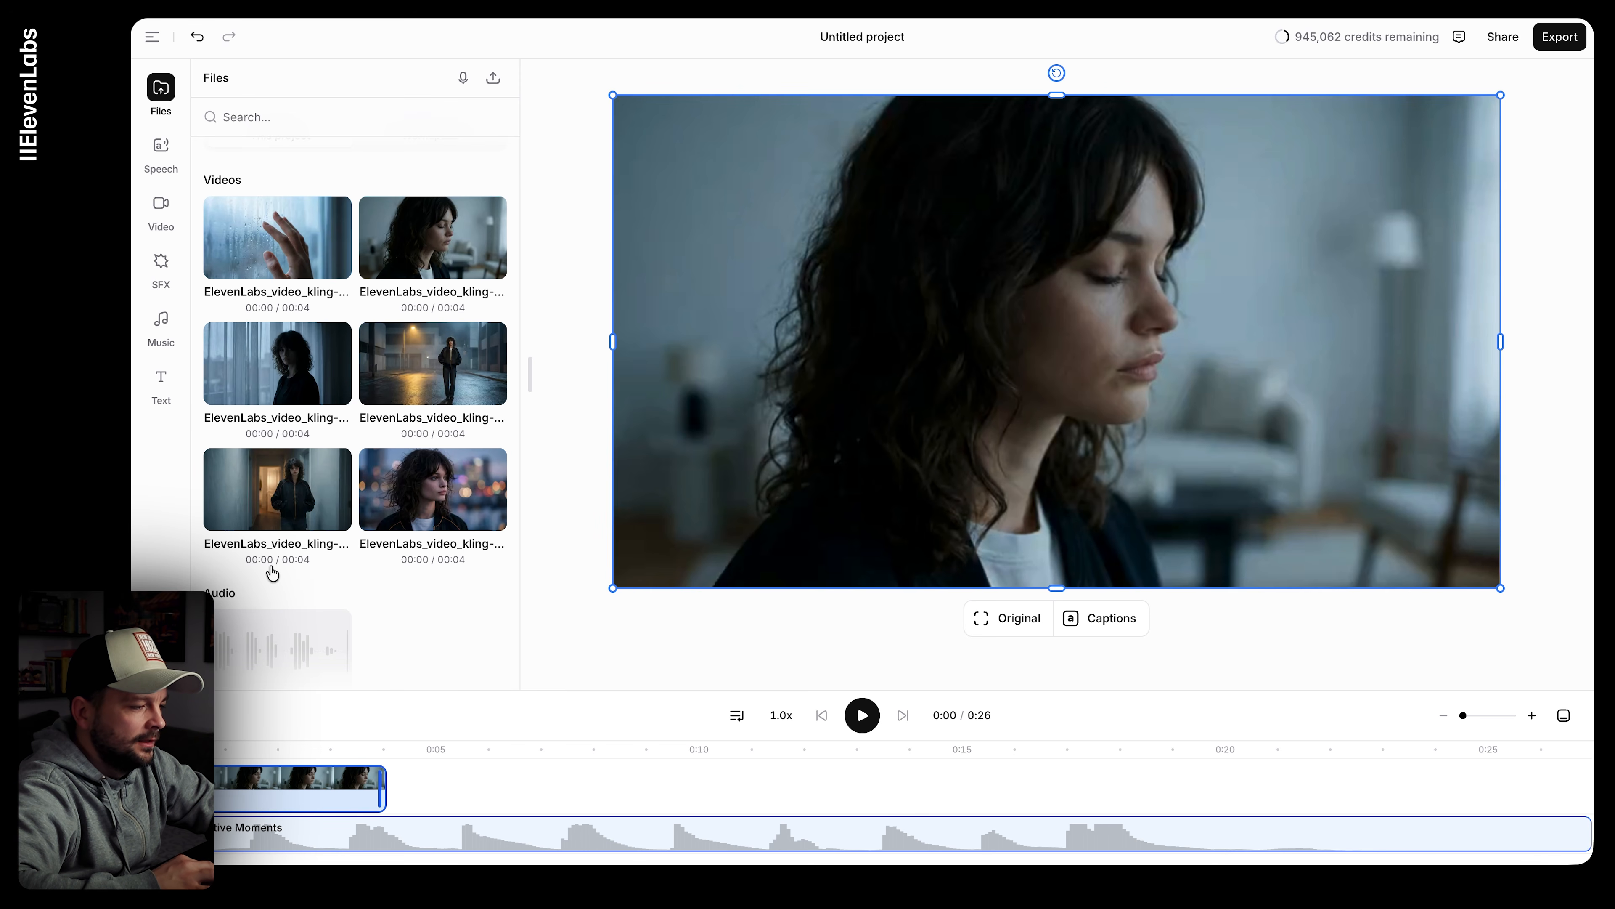
# Step: Add the voiceover audio between the video and music tracks and shift it close to the timeline start
pyautogui.moveTo(292, 651)
pyautogui.scroll(-1, 285, 651)
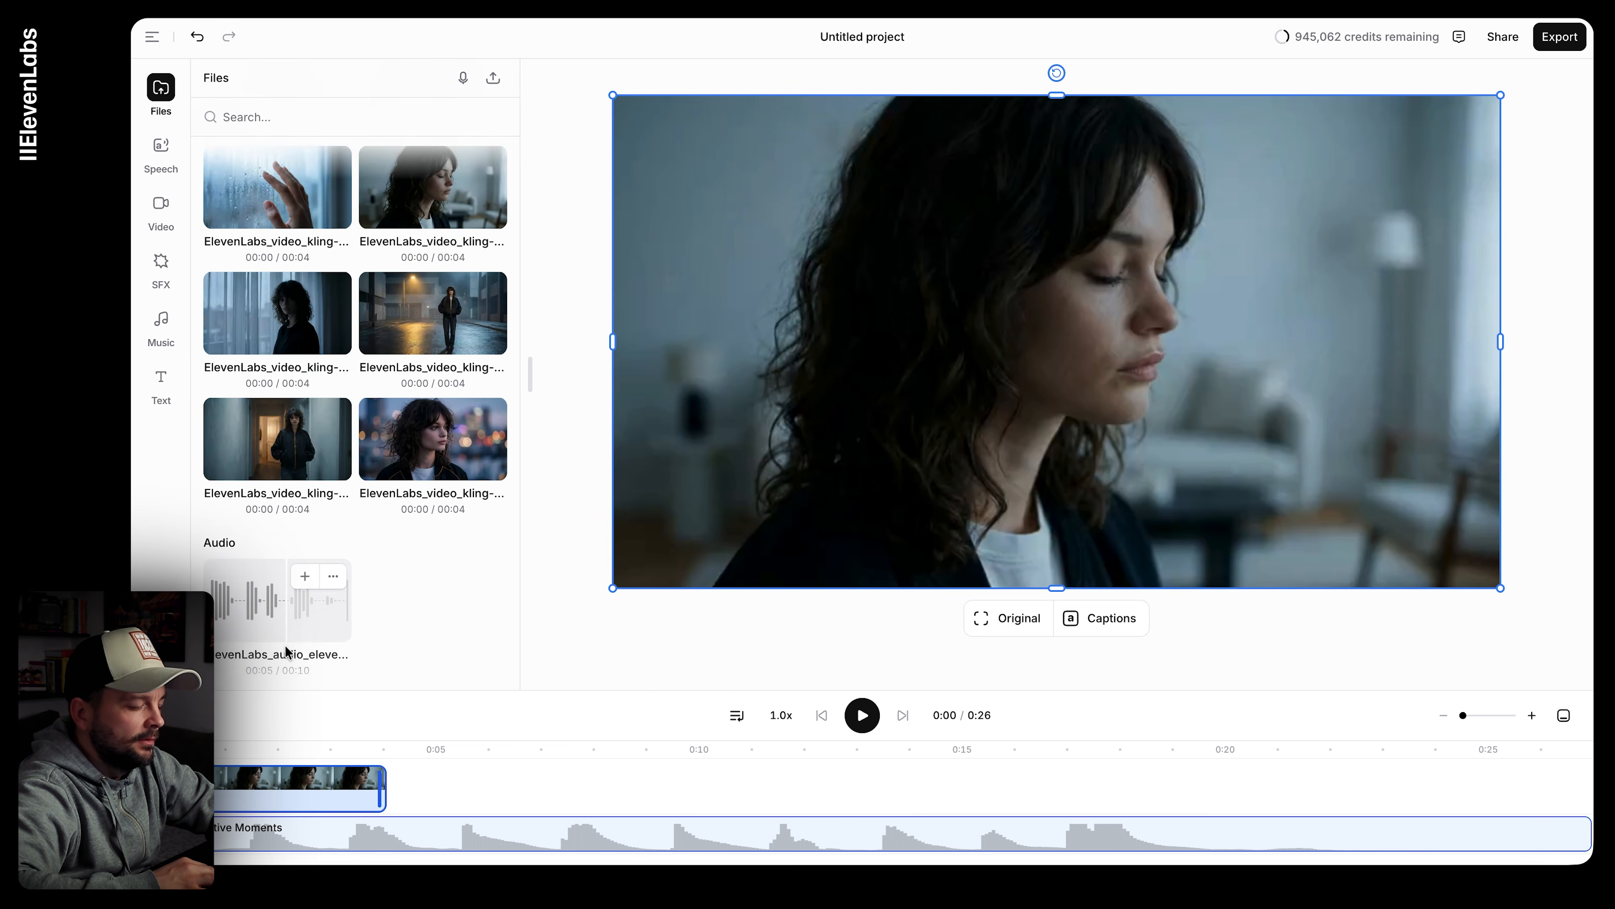
pyautogui.moveTo(272, 633); pyautogui.dragTo(313, 793)
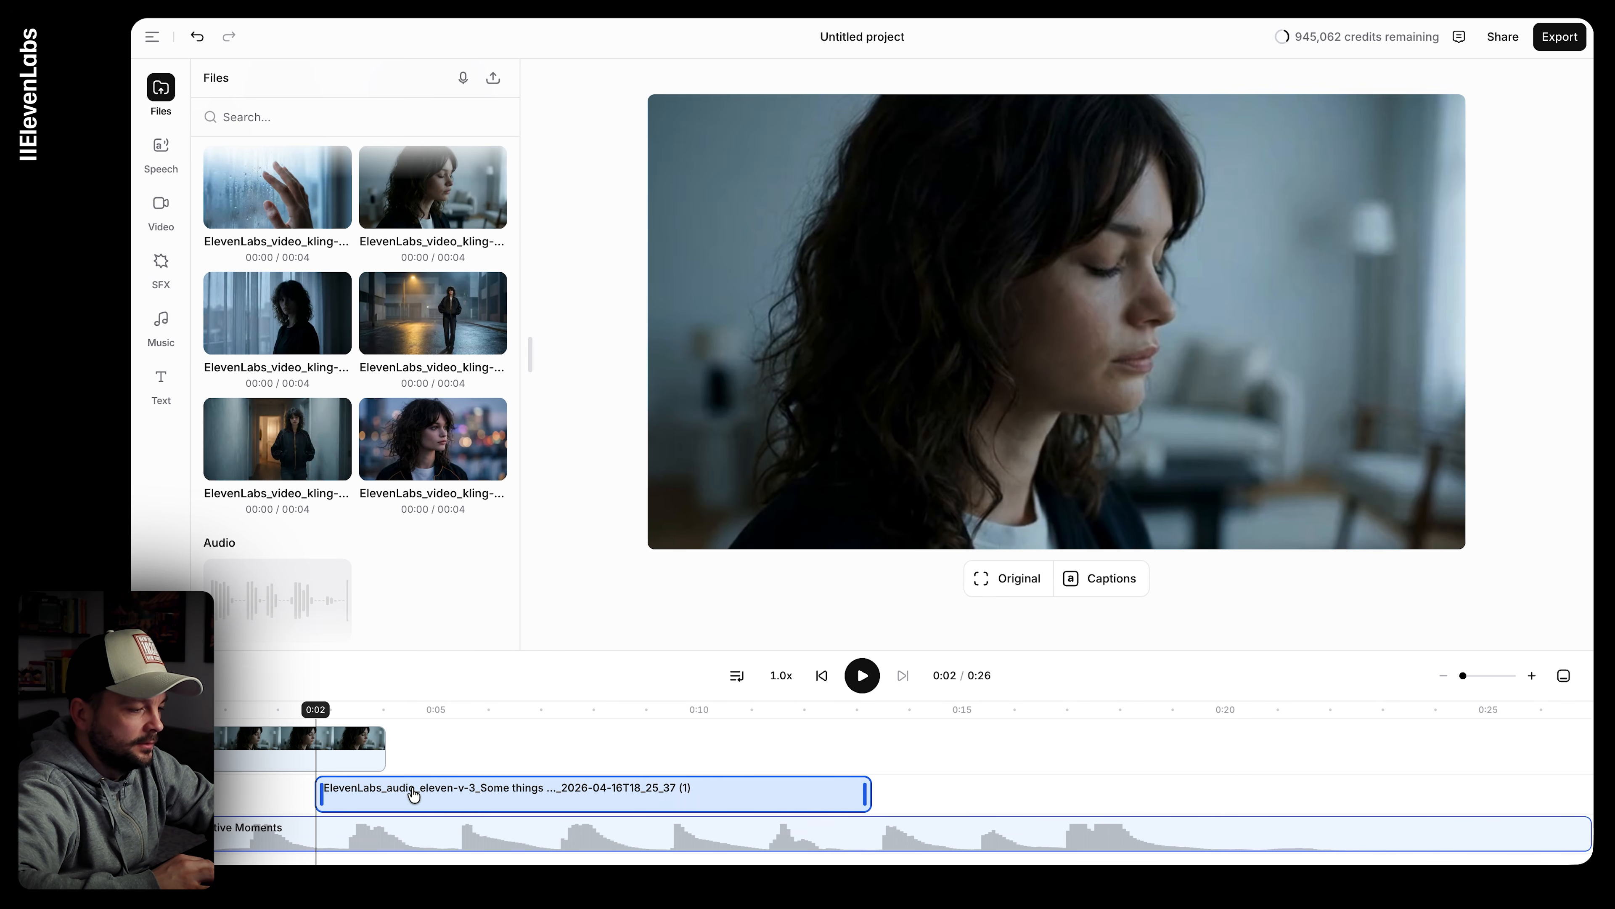
pyautogui.moveTo(444, 795); pyautogui.dragTo(337, 790)
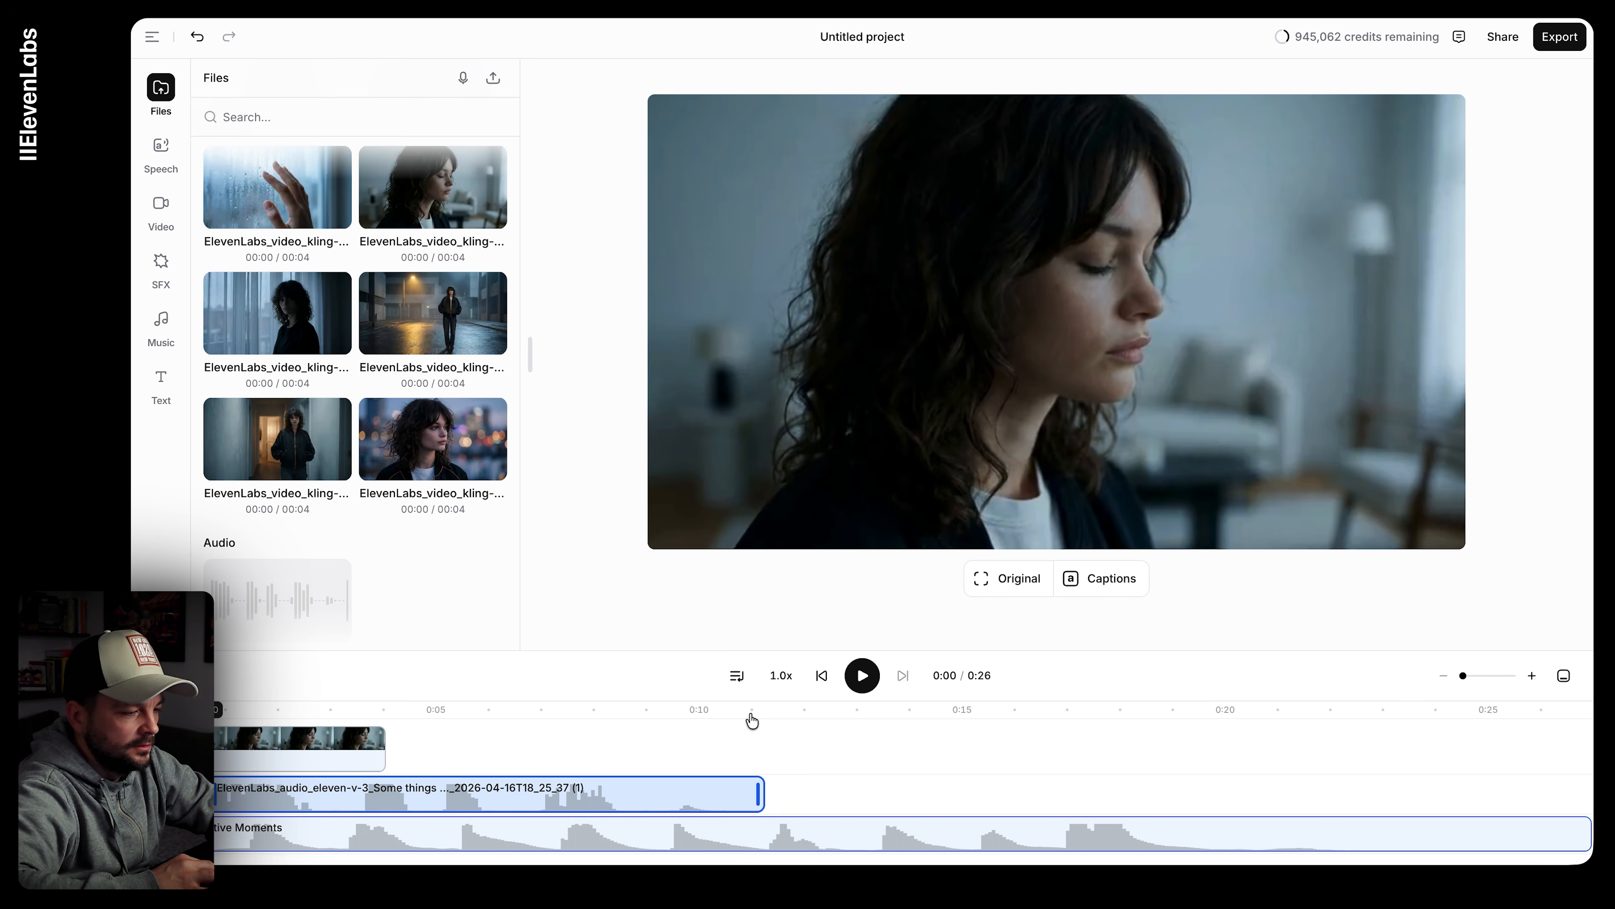
# Step: Play the opening to find the cut point and shorten the side-profile clip to end at about 0:02
pyautogui.rightClick(247, 791)
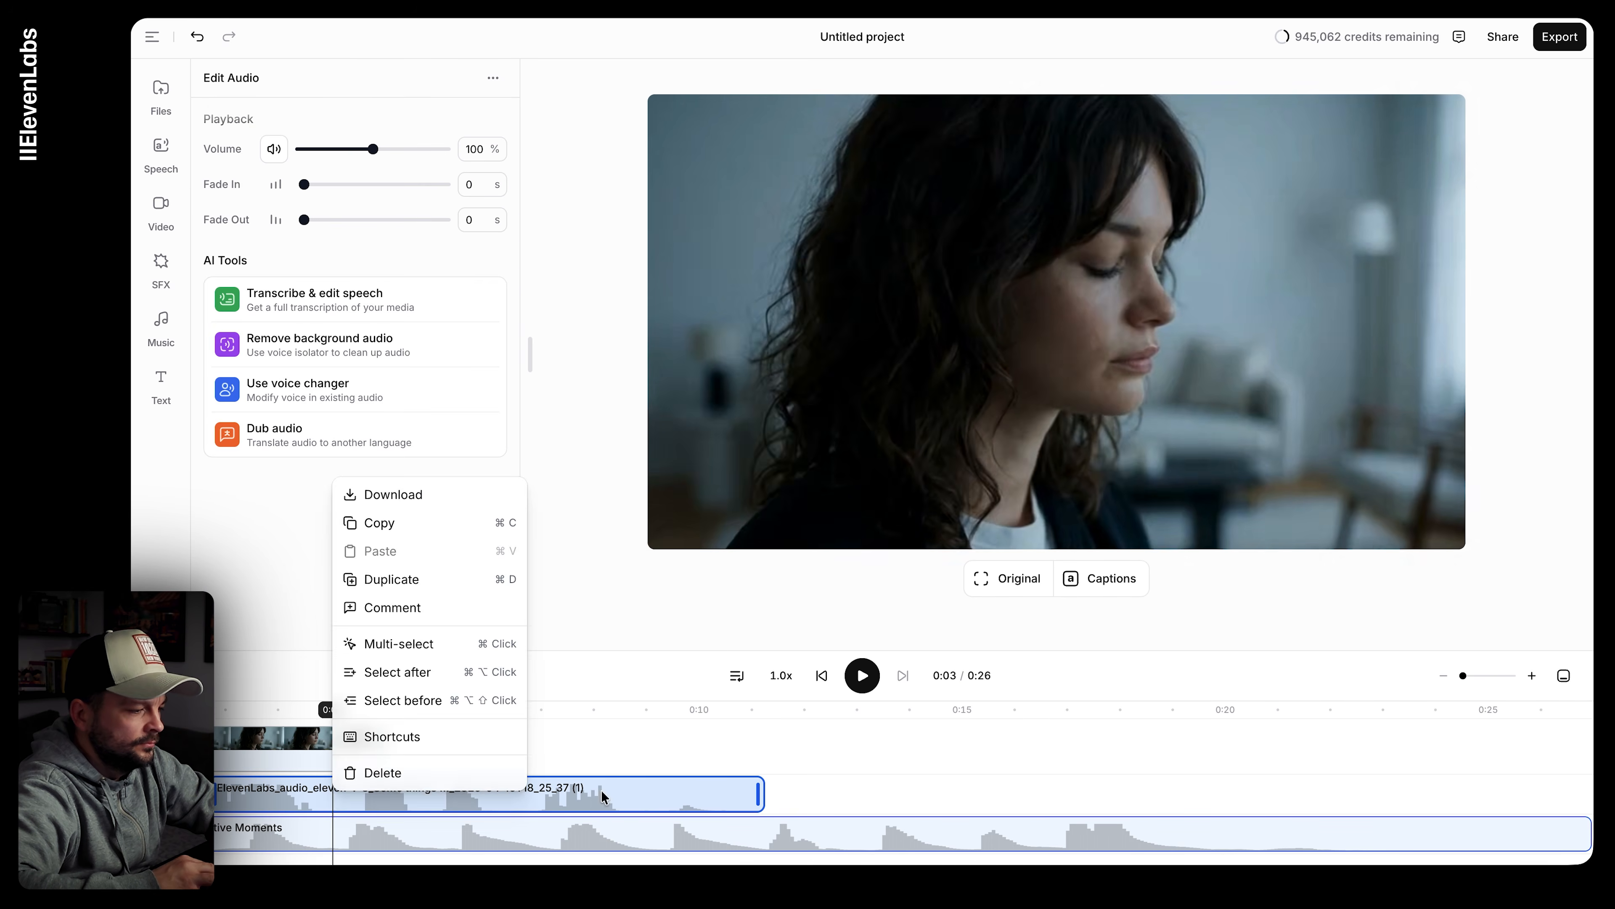
pyautogui.press('Escape')
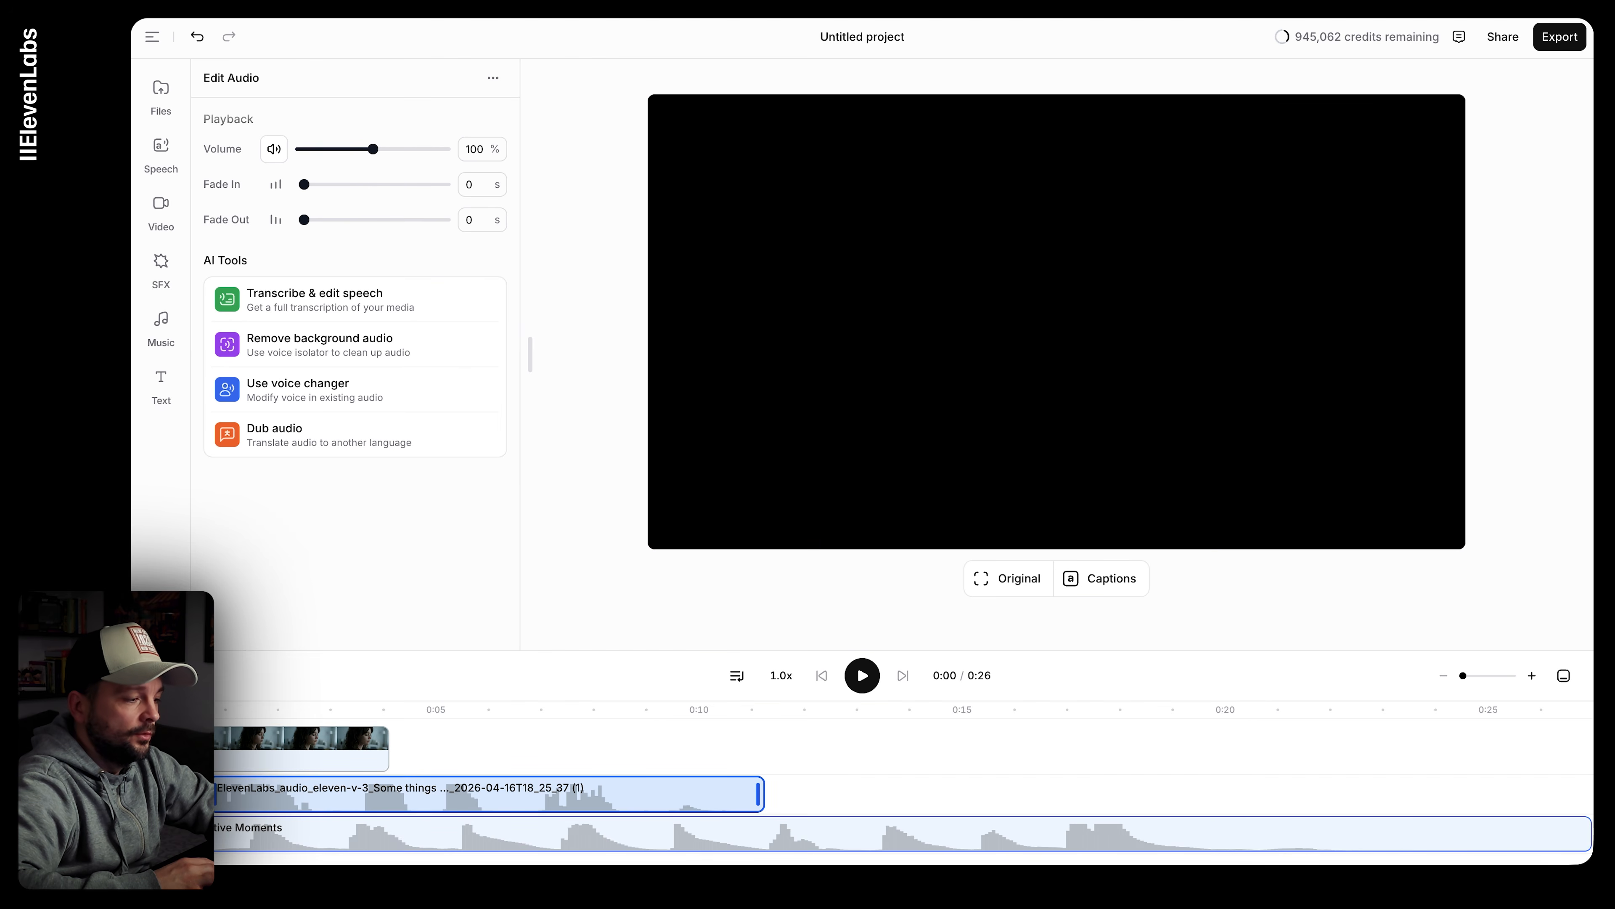
pyautogui.press('space')
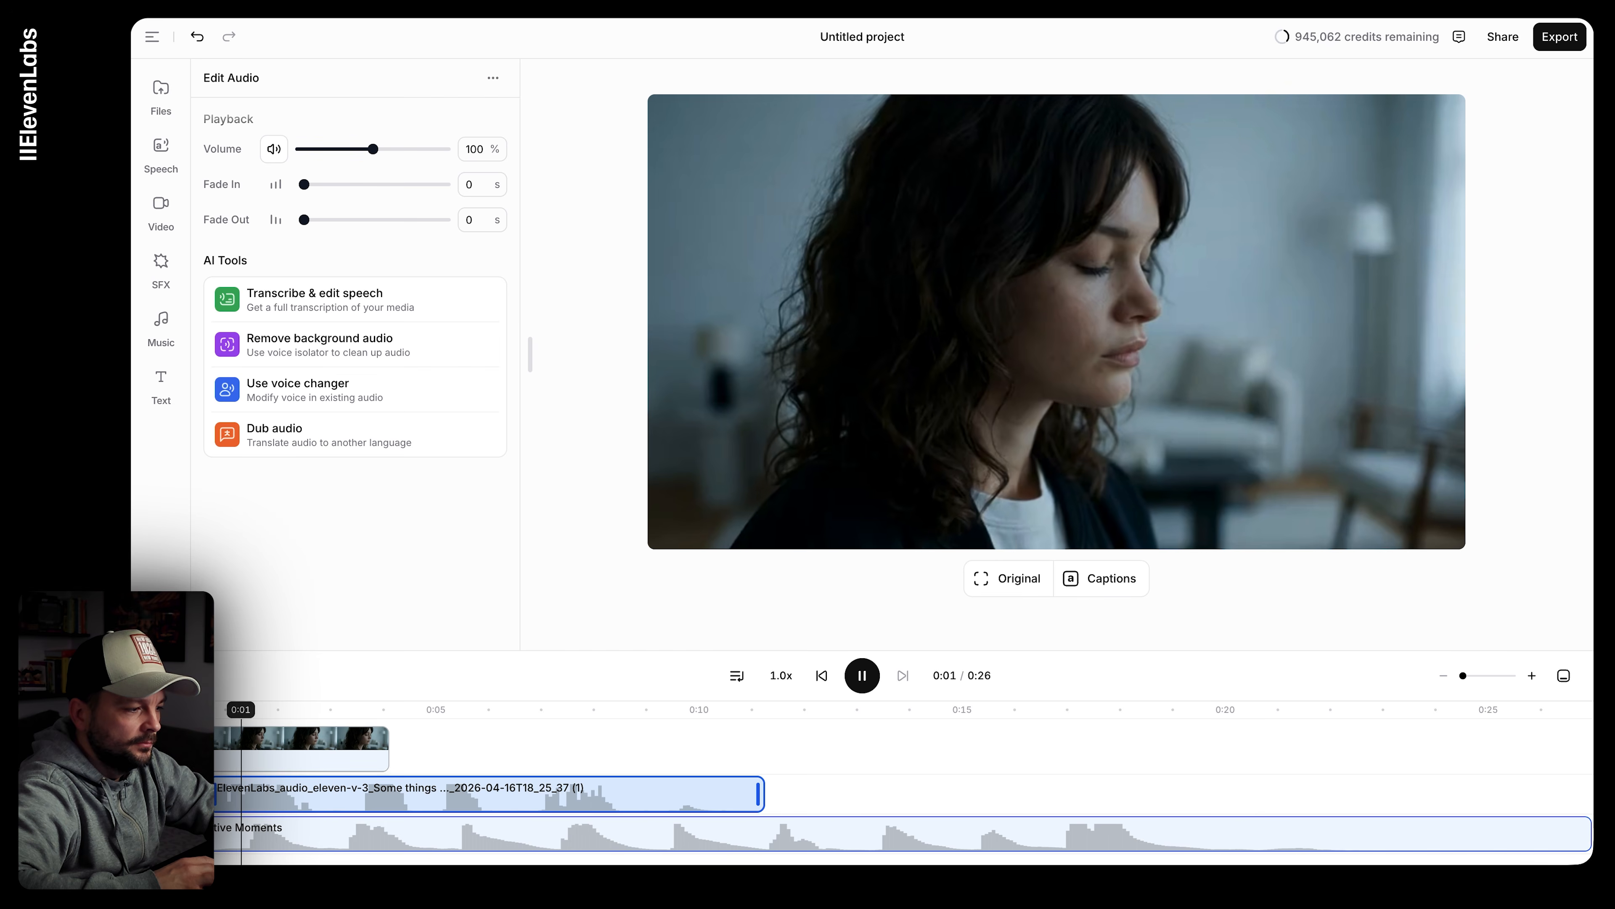
pyautogui.press('space')
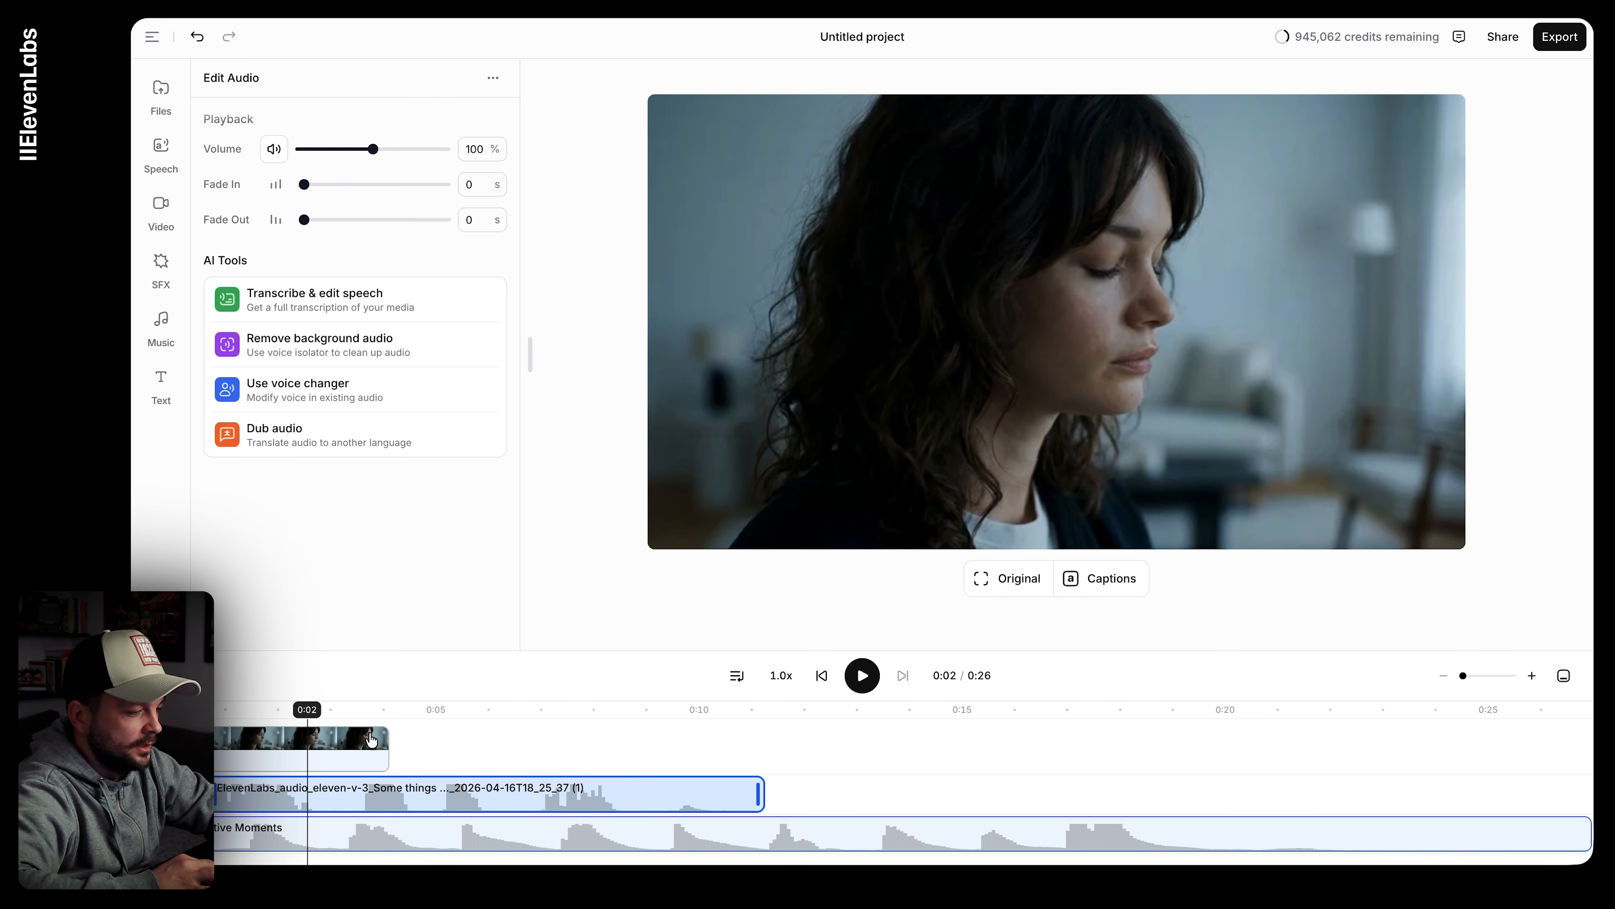
pyautogui.moveTo(382, 736); pyautogui.dragTo(291, 747)
# Step: Place the hand-on-glass video directly after the side-profile clip and trim its end to about 0:03
pyautogui.click(161, 87)
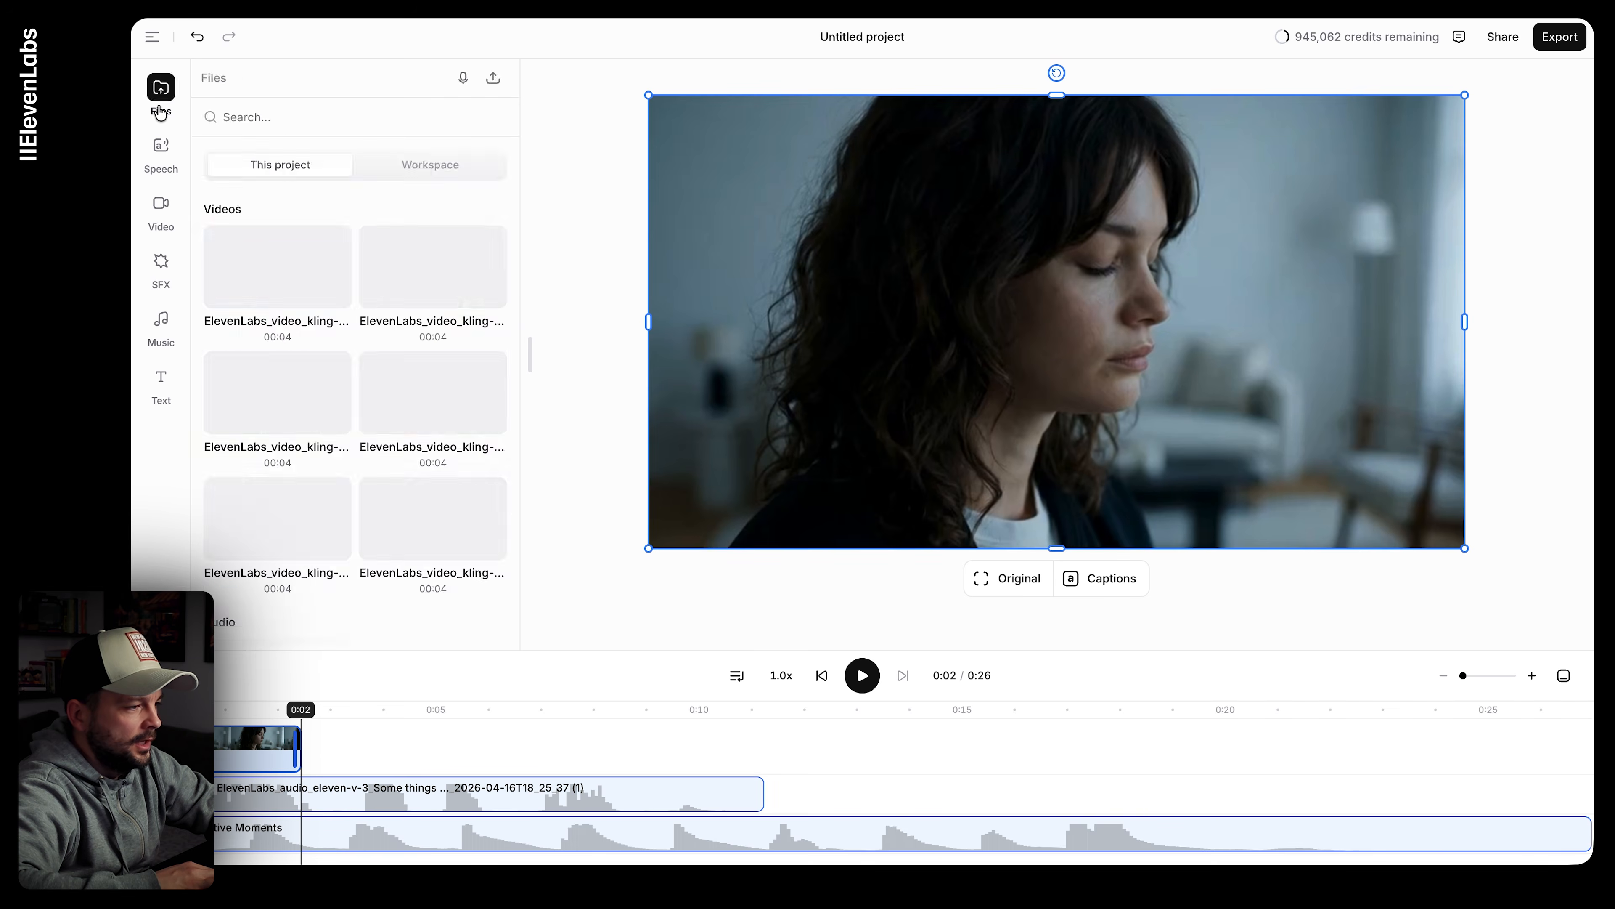
pyautogui.moveTo(347, 245); pyautogui.dragTo(325, 735)
pyautogui.moveTo(415, 711); pyautogui.dragTo(350, 757)
pyautogui.moveTo(509, 736); pyautogui.dragTo(356, 749)
pyautogui.click(161, 89)
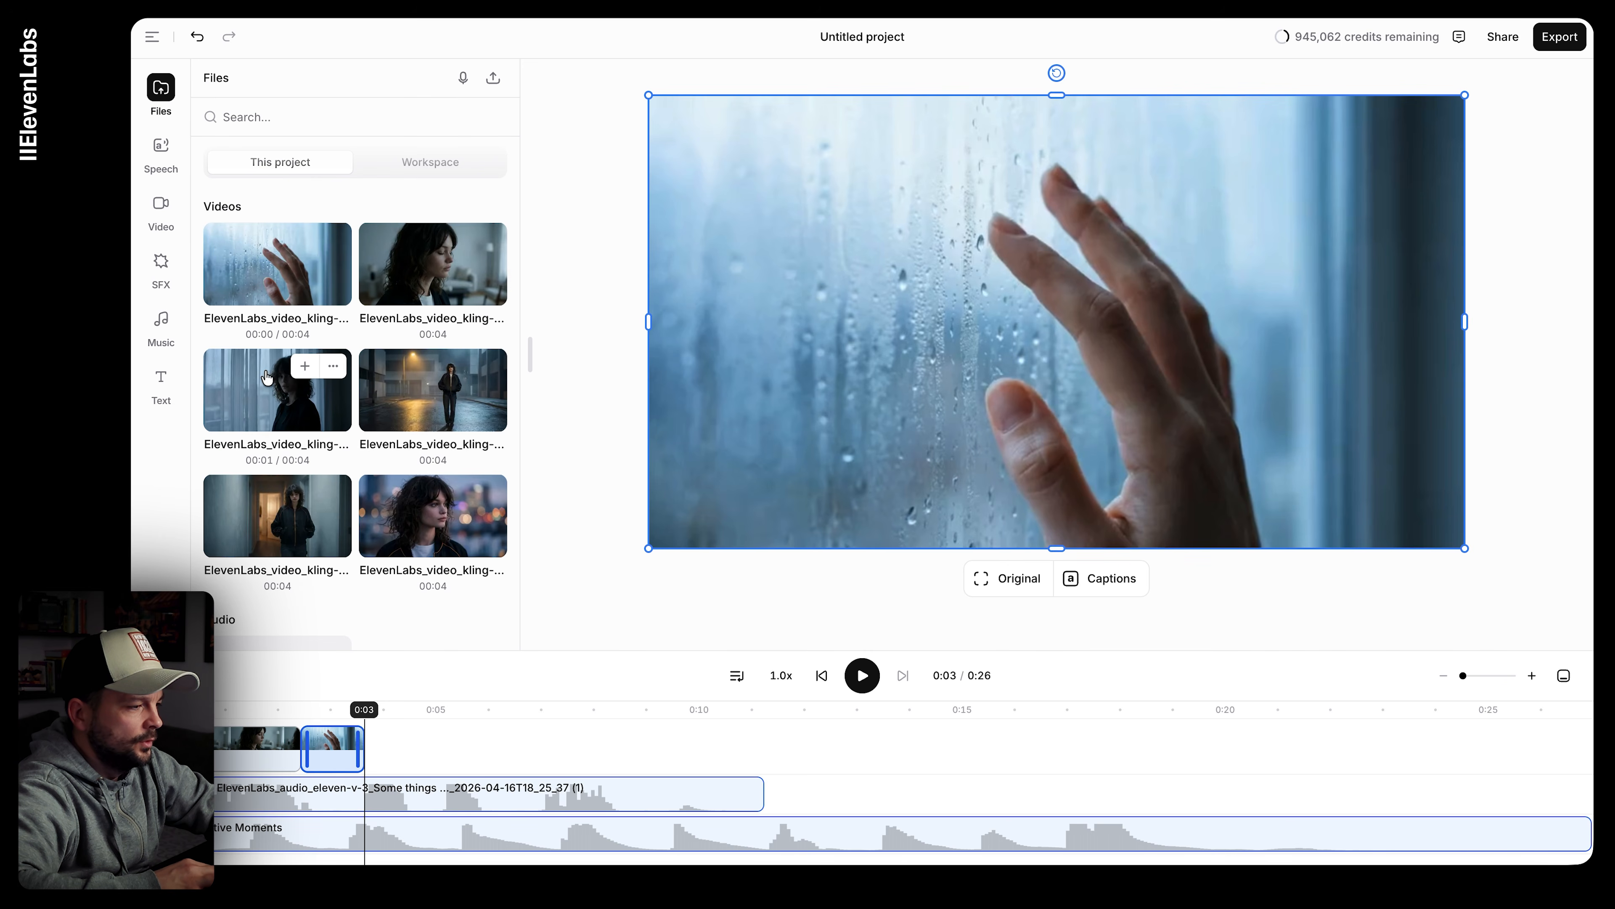
# Step: Place the video of the woman by the curtained window directly after the hand-on-glass clip, trim its end to about 0:05, and play the result
pyautogui.moveTo(258, 389); pyautogui.dragTo(432, 743)
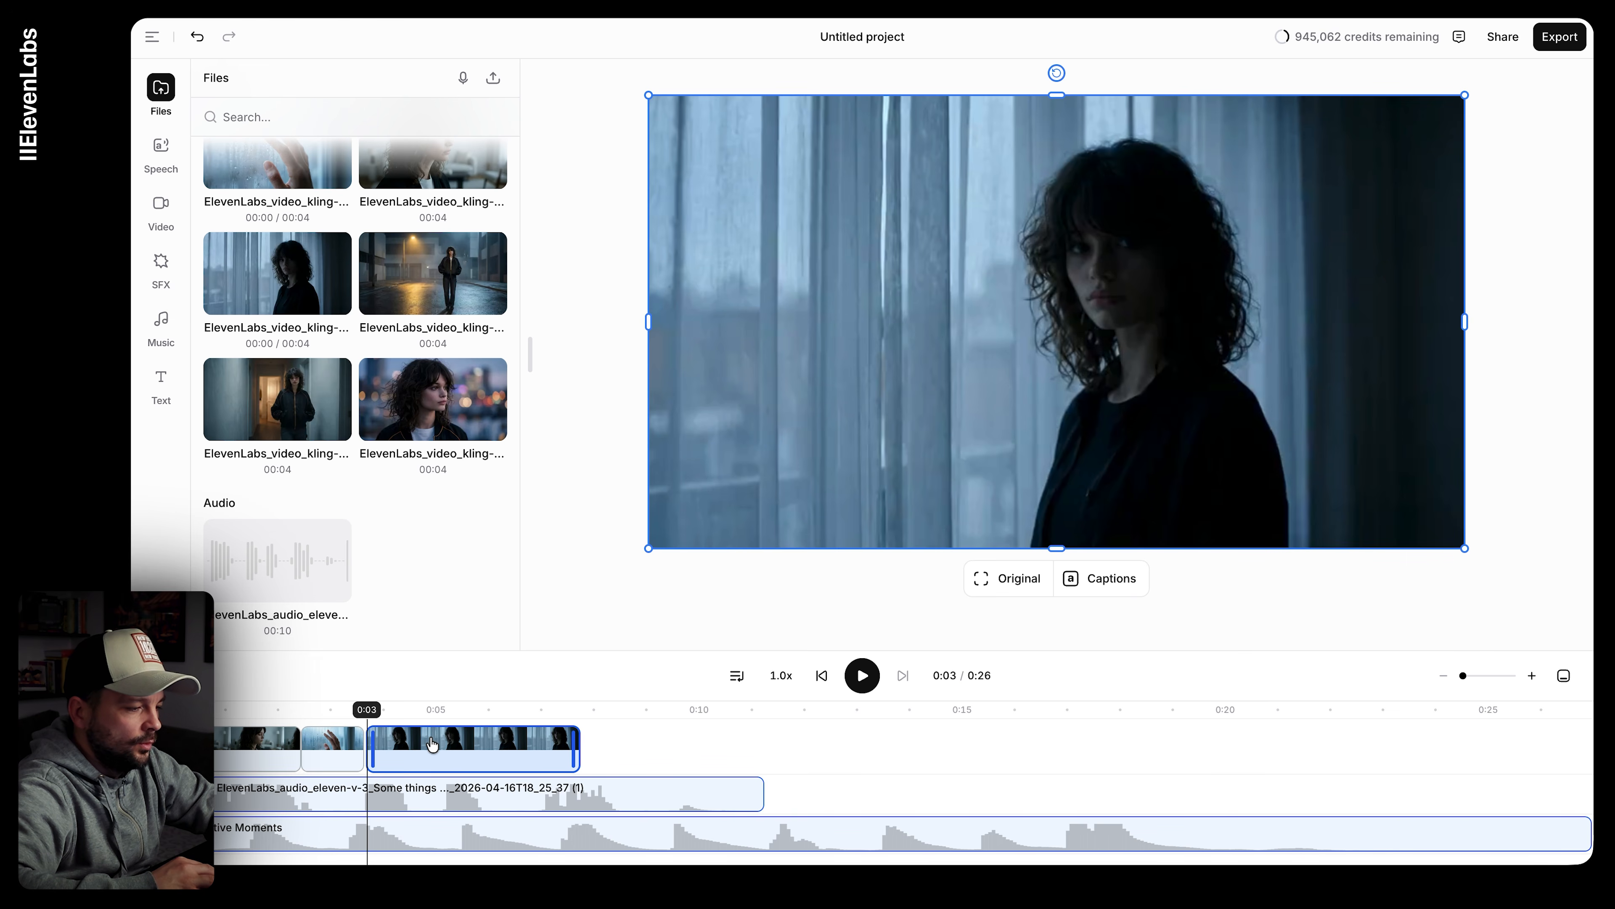
pyautogui.moveTo(574, 738); pyautogui.dragTo(452, 748)
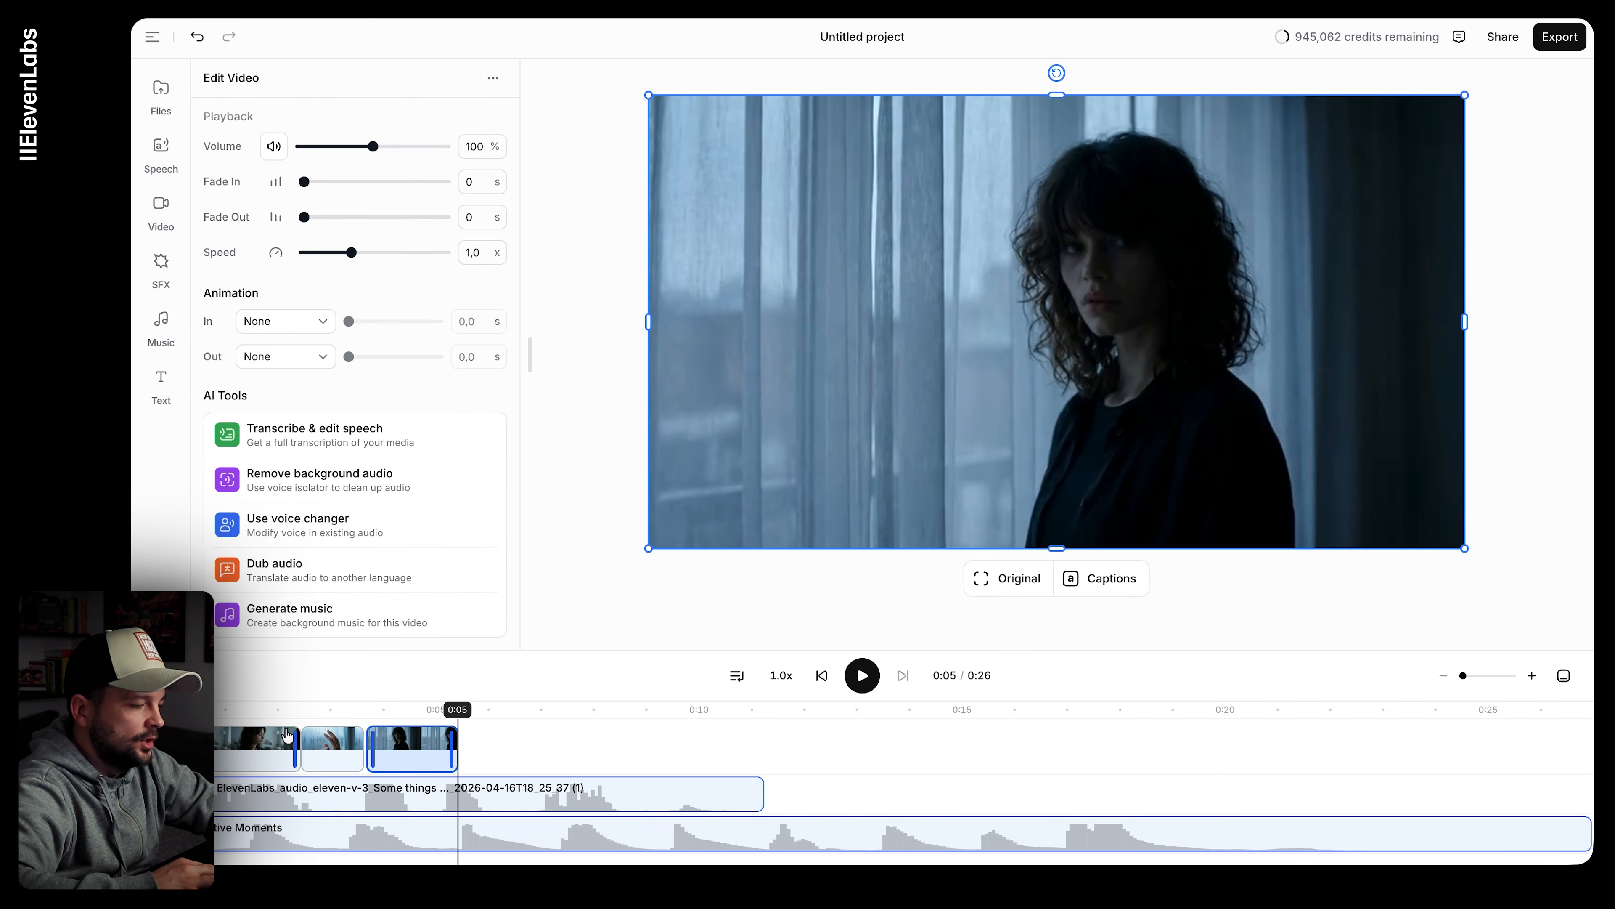
pyautogui.click(285, 726)
pyautogui.press('space')
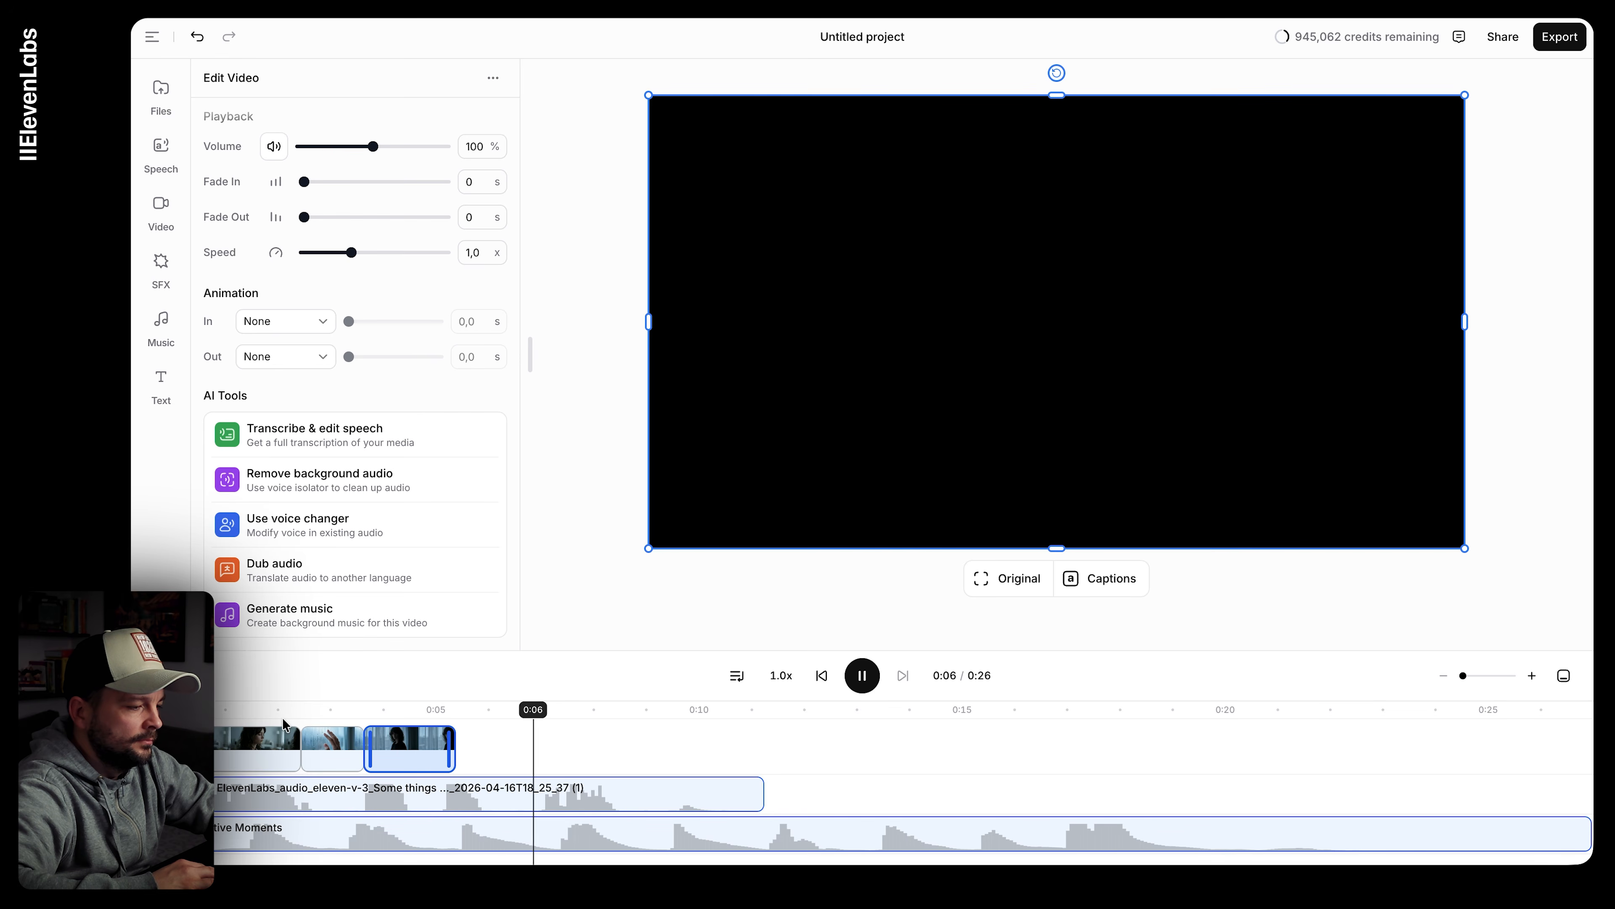
pyautogui.press('space')
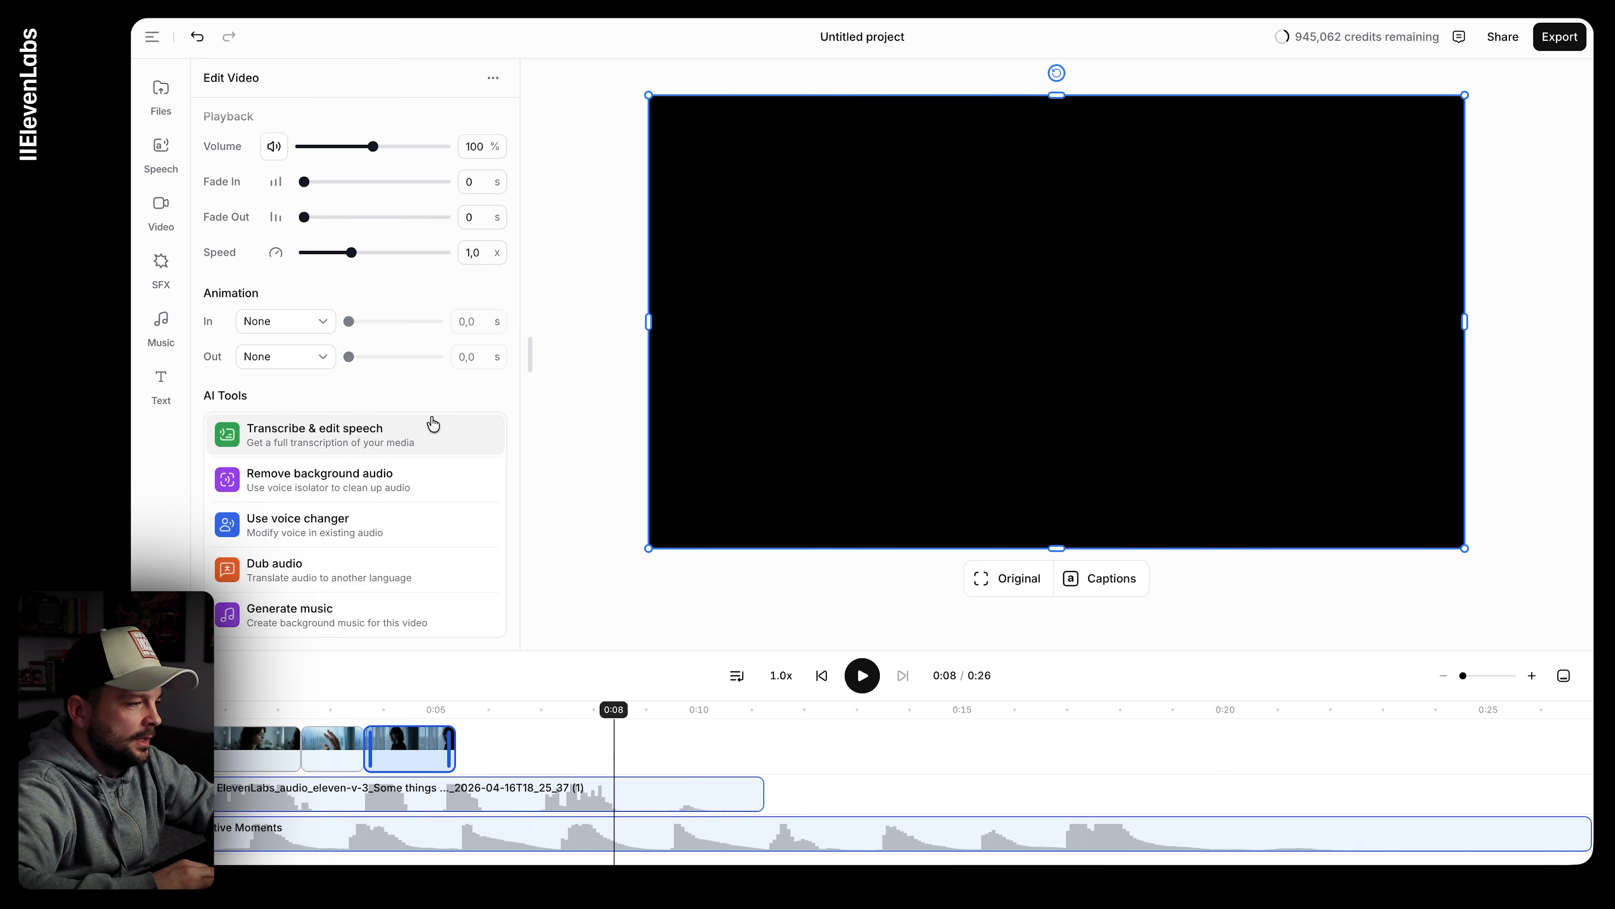
# Step: Add the streetlight video directly after the curtained-window clip and trim its end to about 0:07
pyautogui.click(159, 84)
pyautogui.moveTo(428, 395)
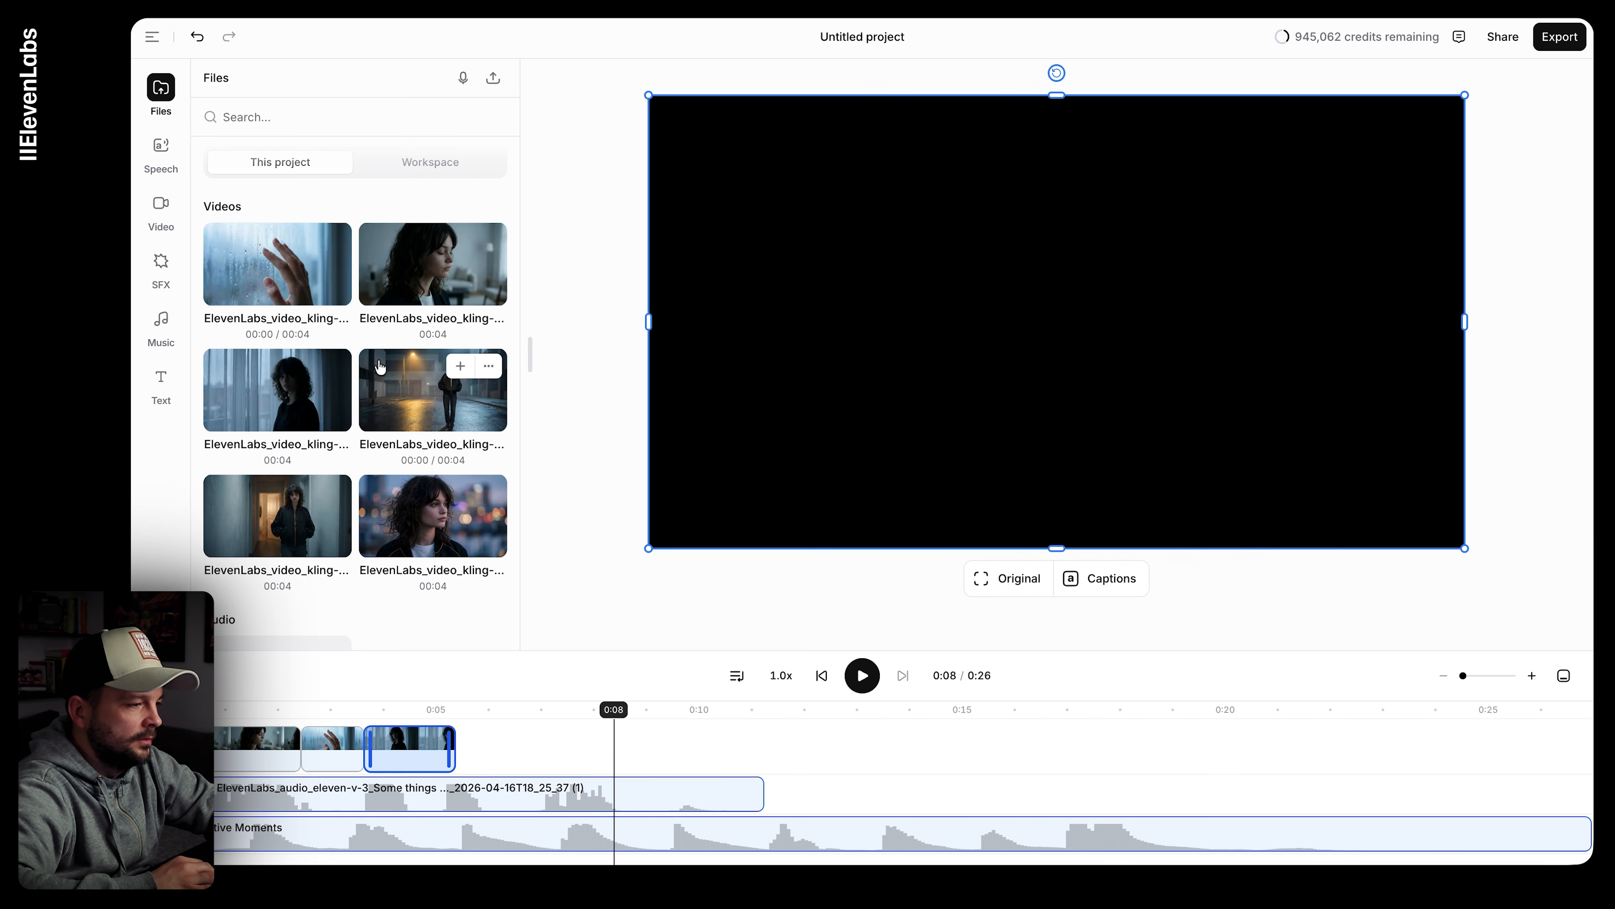
pyautogui.moveTo(427, 396); pyautogui.dragTo(455, 753)
pyautogui.moveTo(613, 751); pyautogui.dragTo(544, 747)
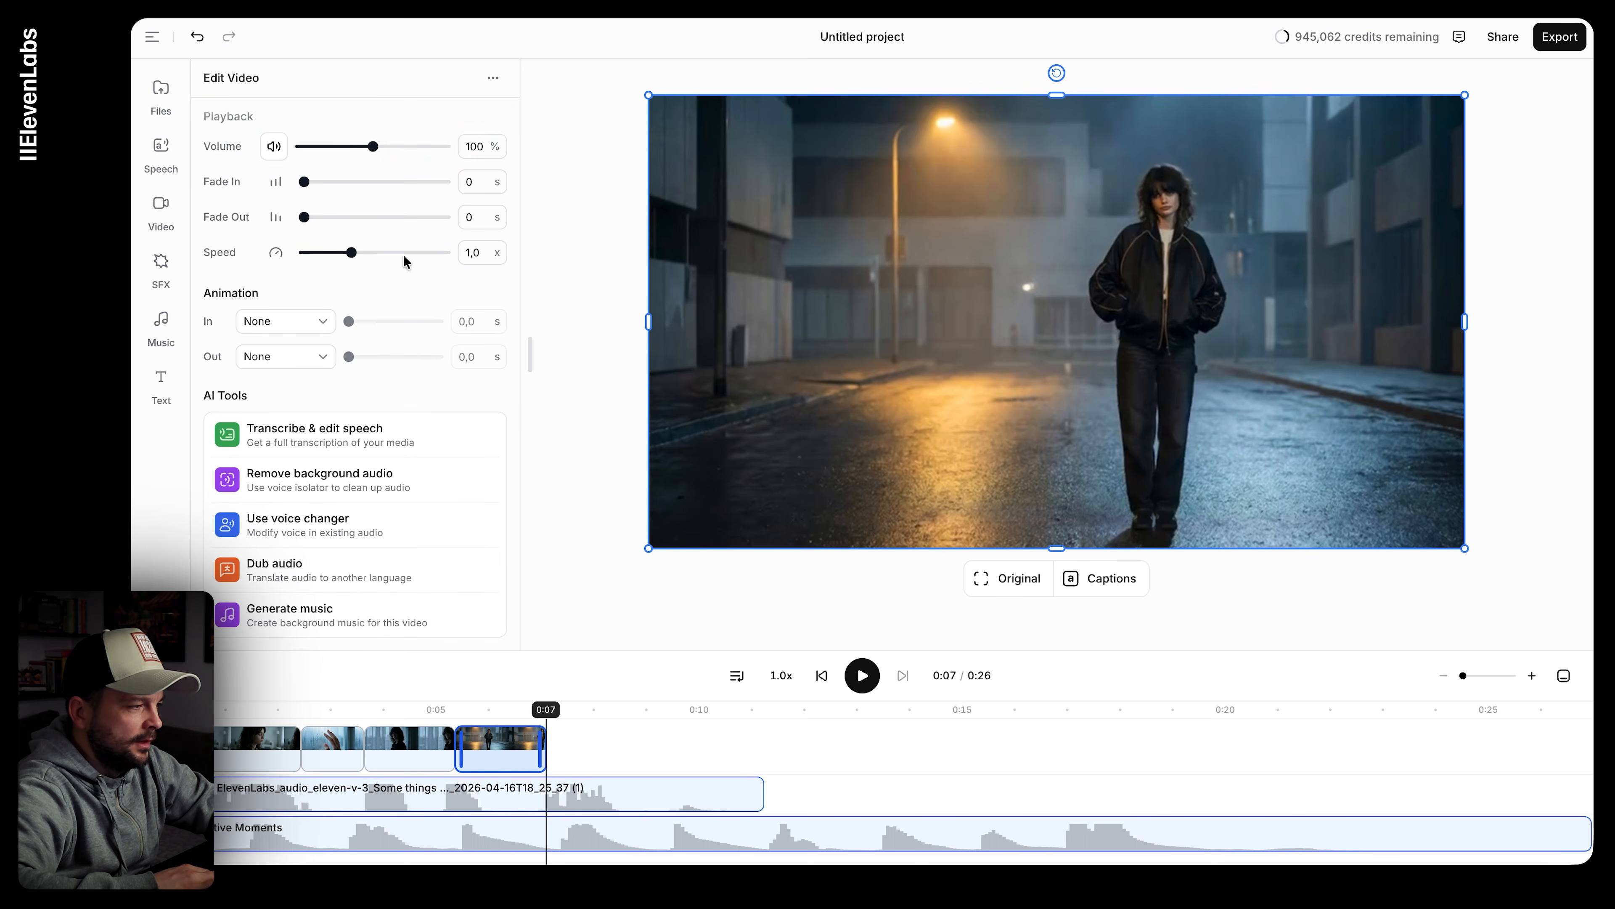
# Step: Add the close-up video with blurred city lights directly after the streetlight clip and trim its end to about 0:08
pyautogui.click(171, 96)
pyautogui.moveTo(427, 508); pyautogui.dragTo(598, 747)
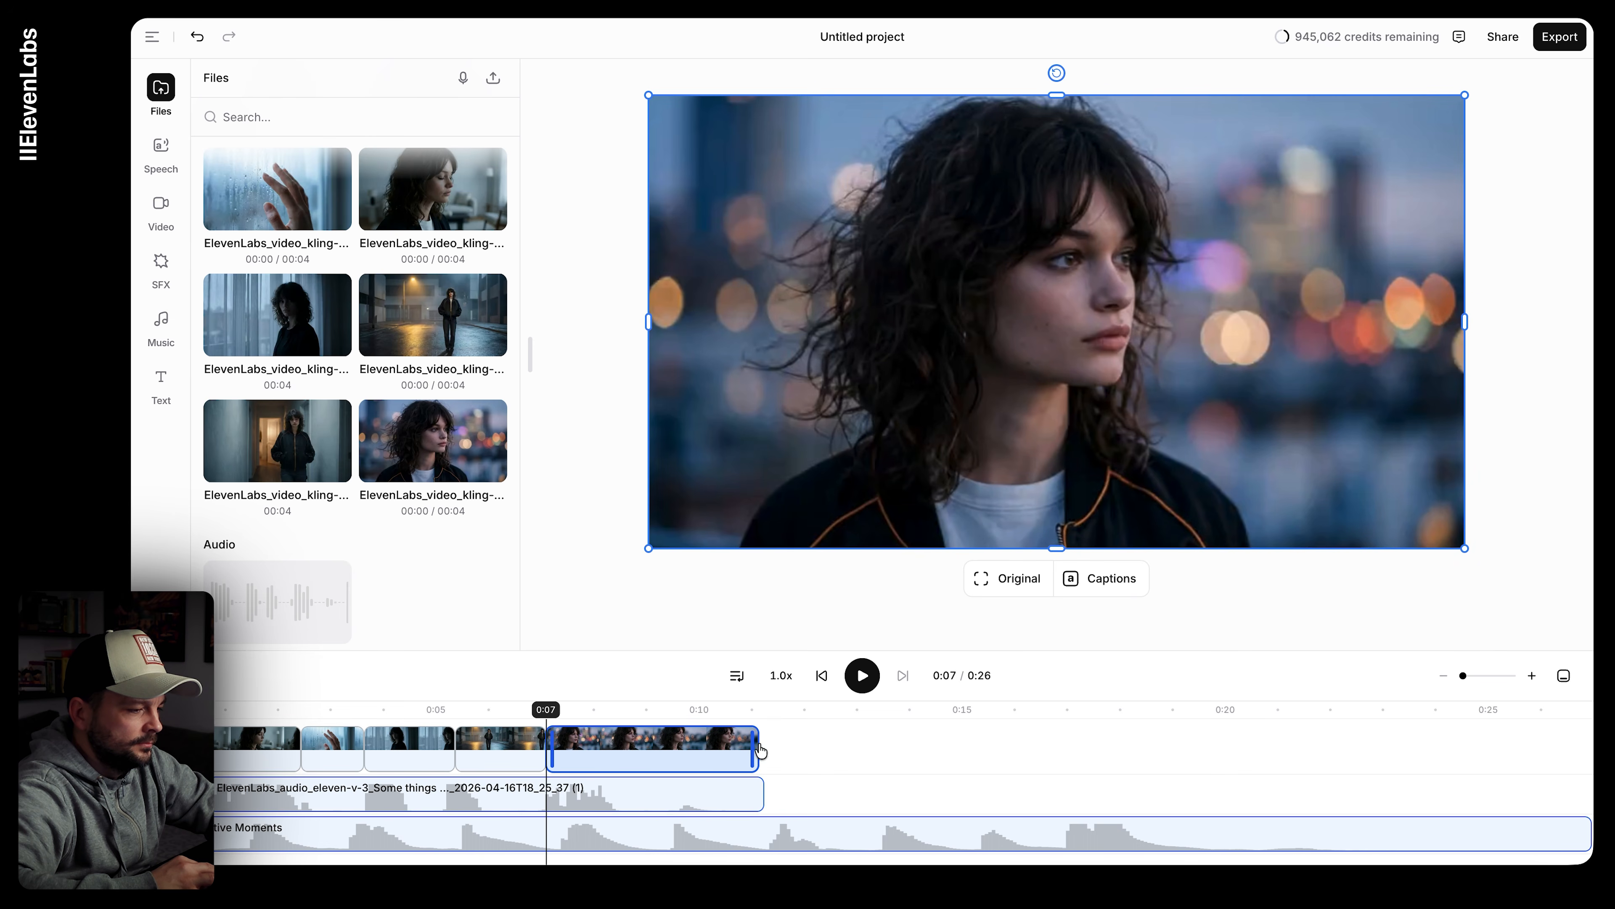
pyautogui.moveTo(755, 742); pyautogui.dragTo(626, 742)
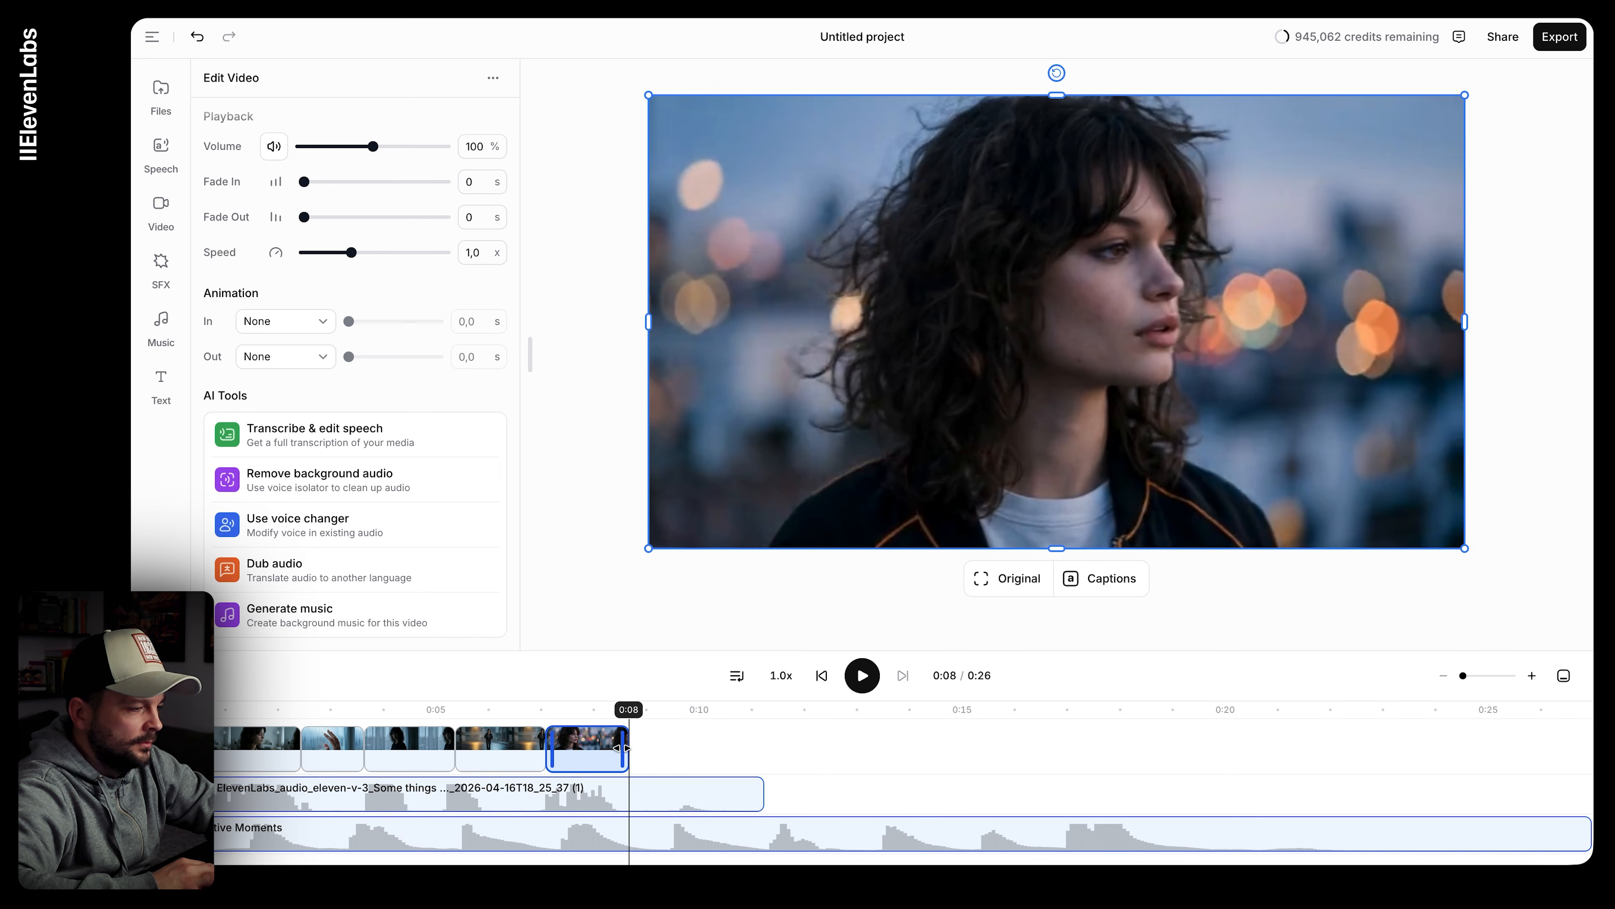
# Step: Add the hallway video directly after the city-lights close-up and play the sequence to check its timing
pyautogui.click(160, 88)
pyautogui.moveTo(308, 540)
pyautogui.moveTo(308, 540); pyautogui.dragTo(693, 740)
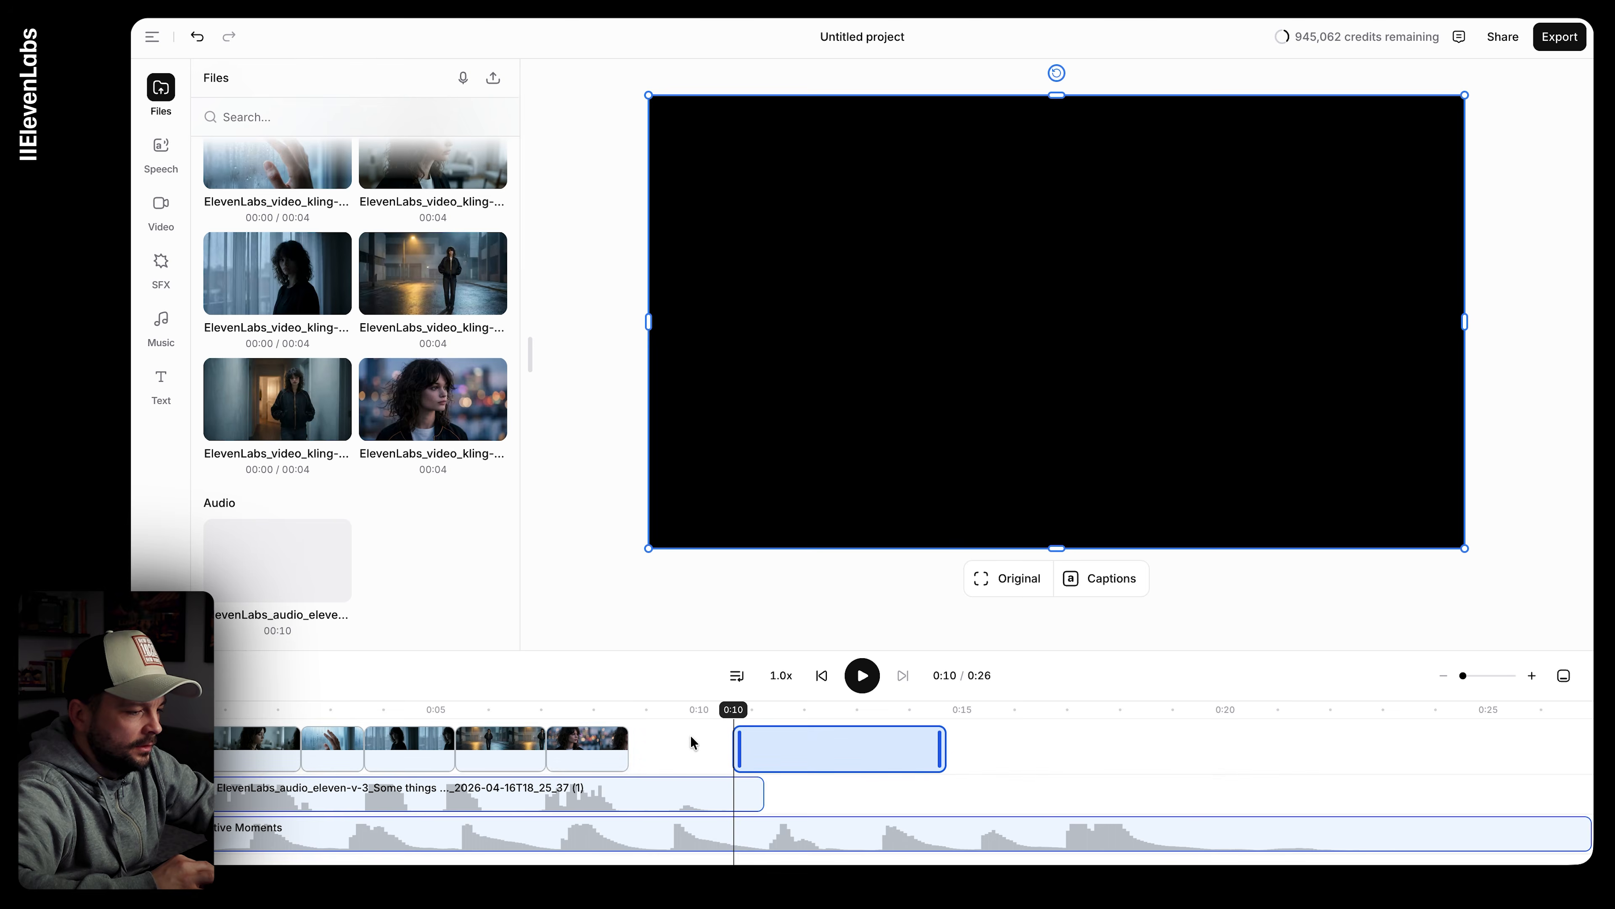
pyautogui.click(822, 738)
pyautogui.moveTo(821, 738); pyautogui.dragTo(720, 737)
pyautogui.moveTo(191, 710); pyautogui.dragTo(169, 710)
pyautogui.press('space')
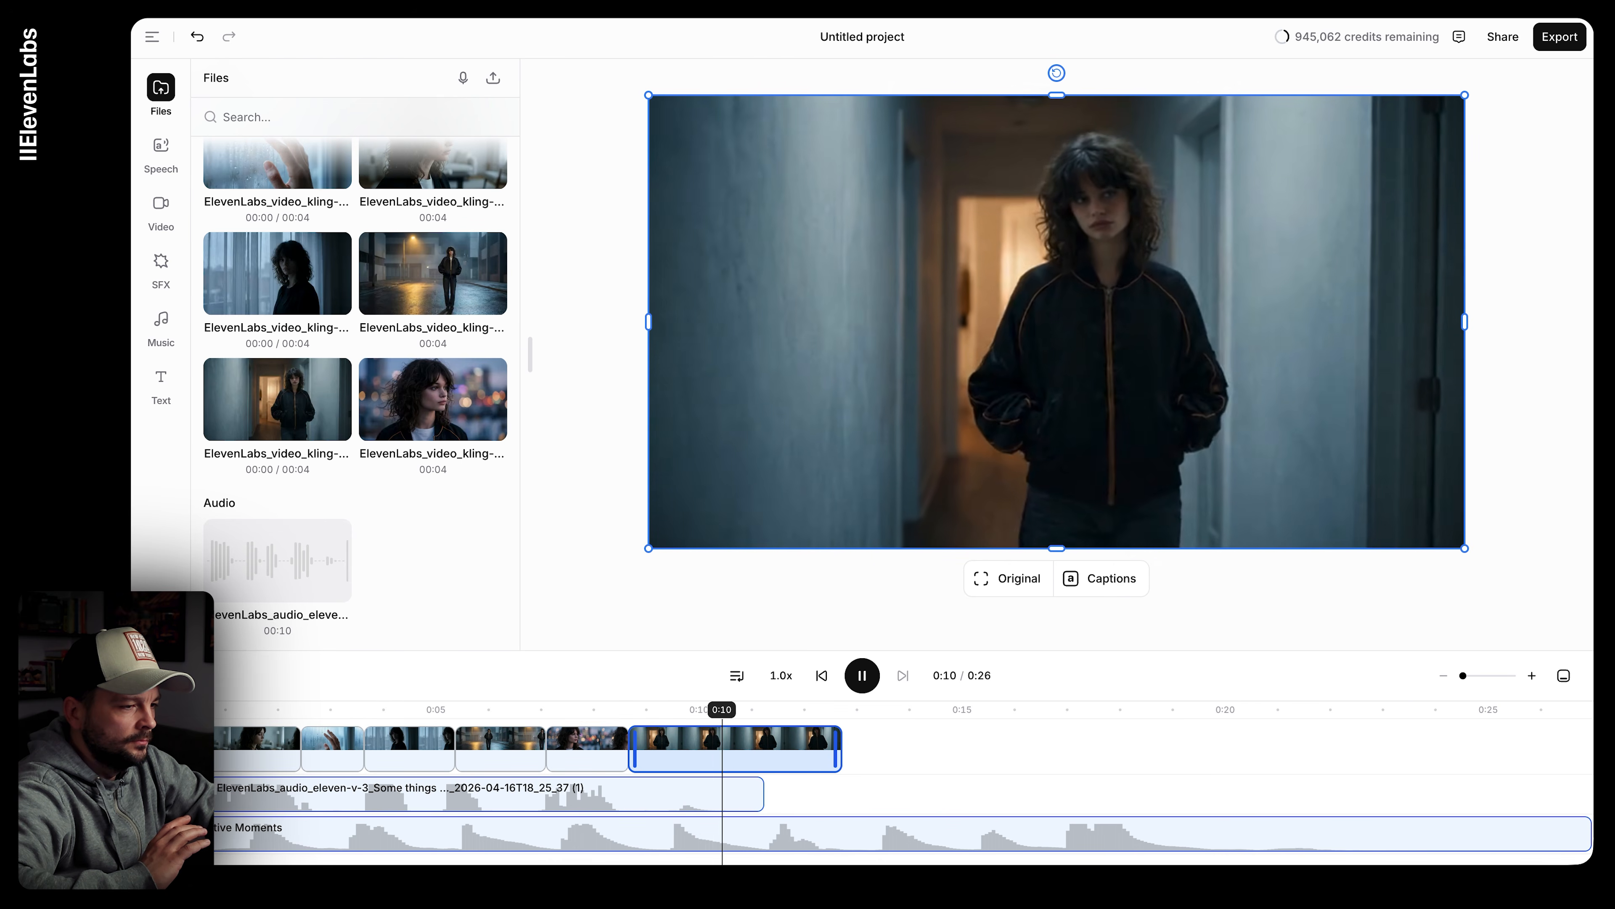
pyautogui.press('space')
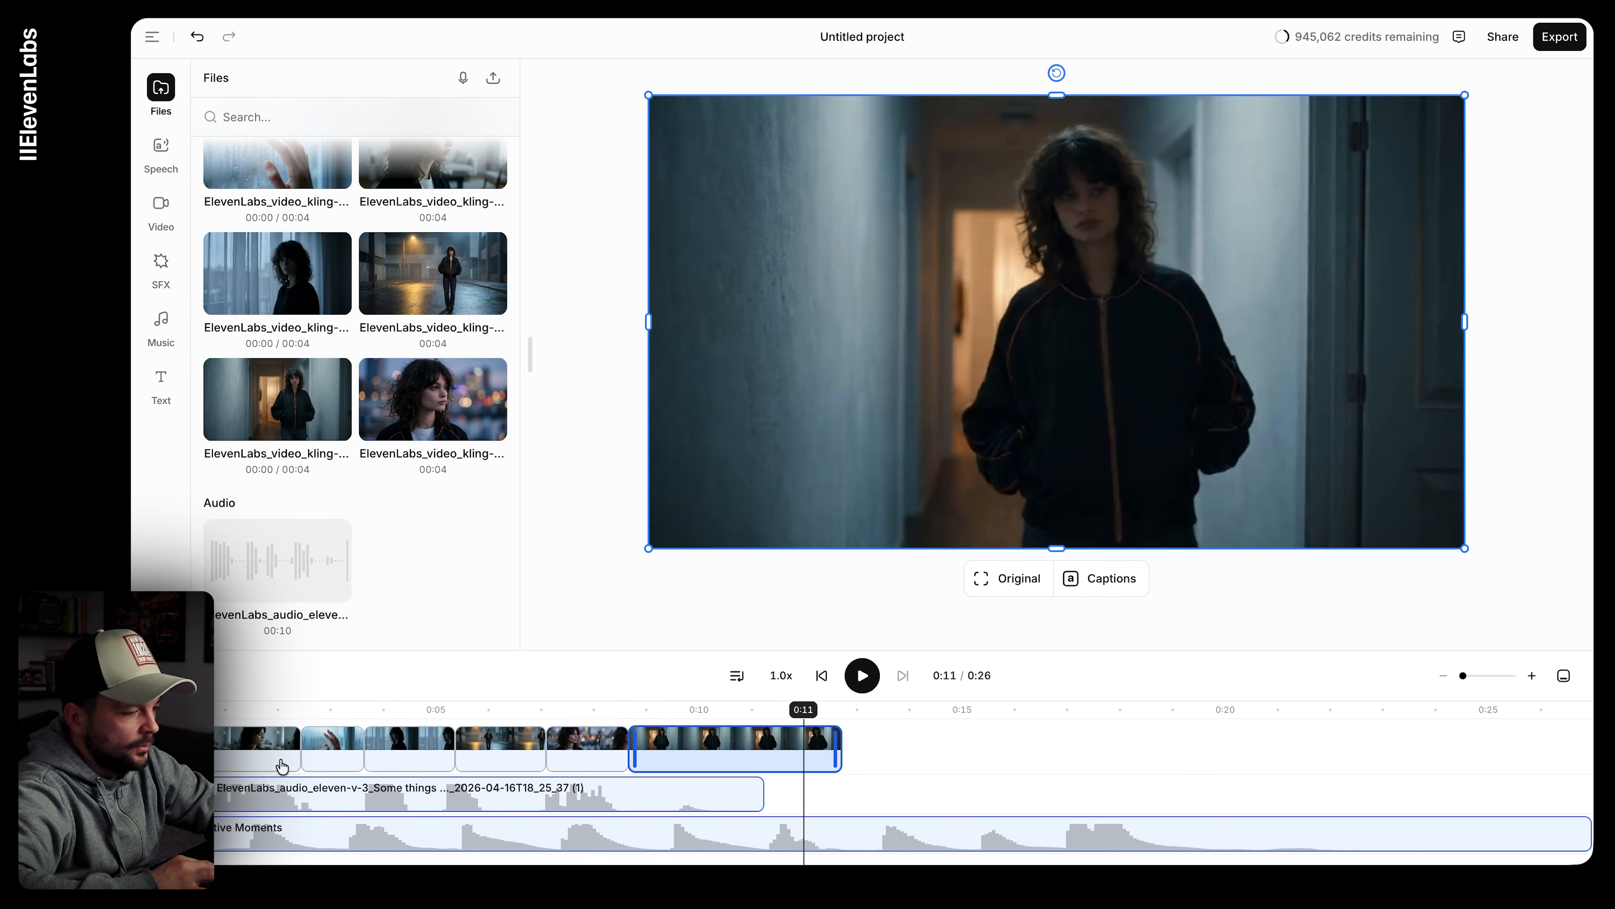
# Step: Shift the hallway clip to start at about 0:09 and extend the city-lights close-up to meet it
pyautogui.moveTo(705, 752); pyautogui.dragTo(748, 750)
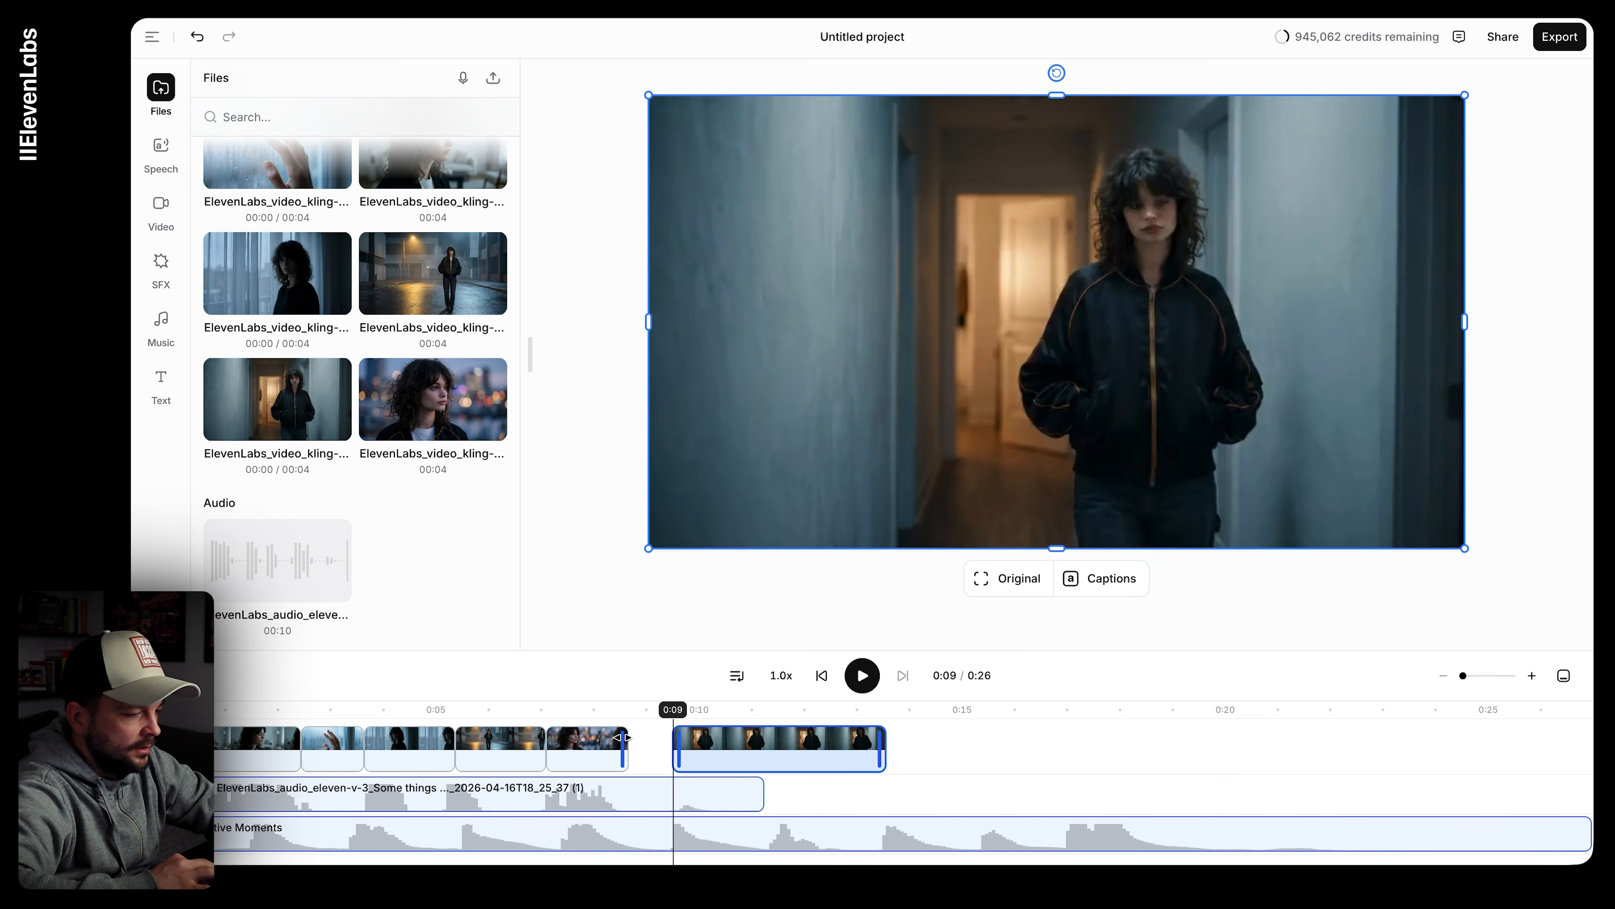
pyautogui.moveTo(625, 737); pyautogui.dragTo(669, 737)
pyautogui.click(672, 742)
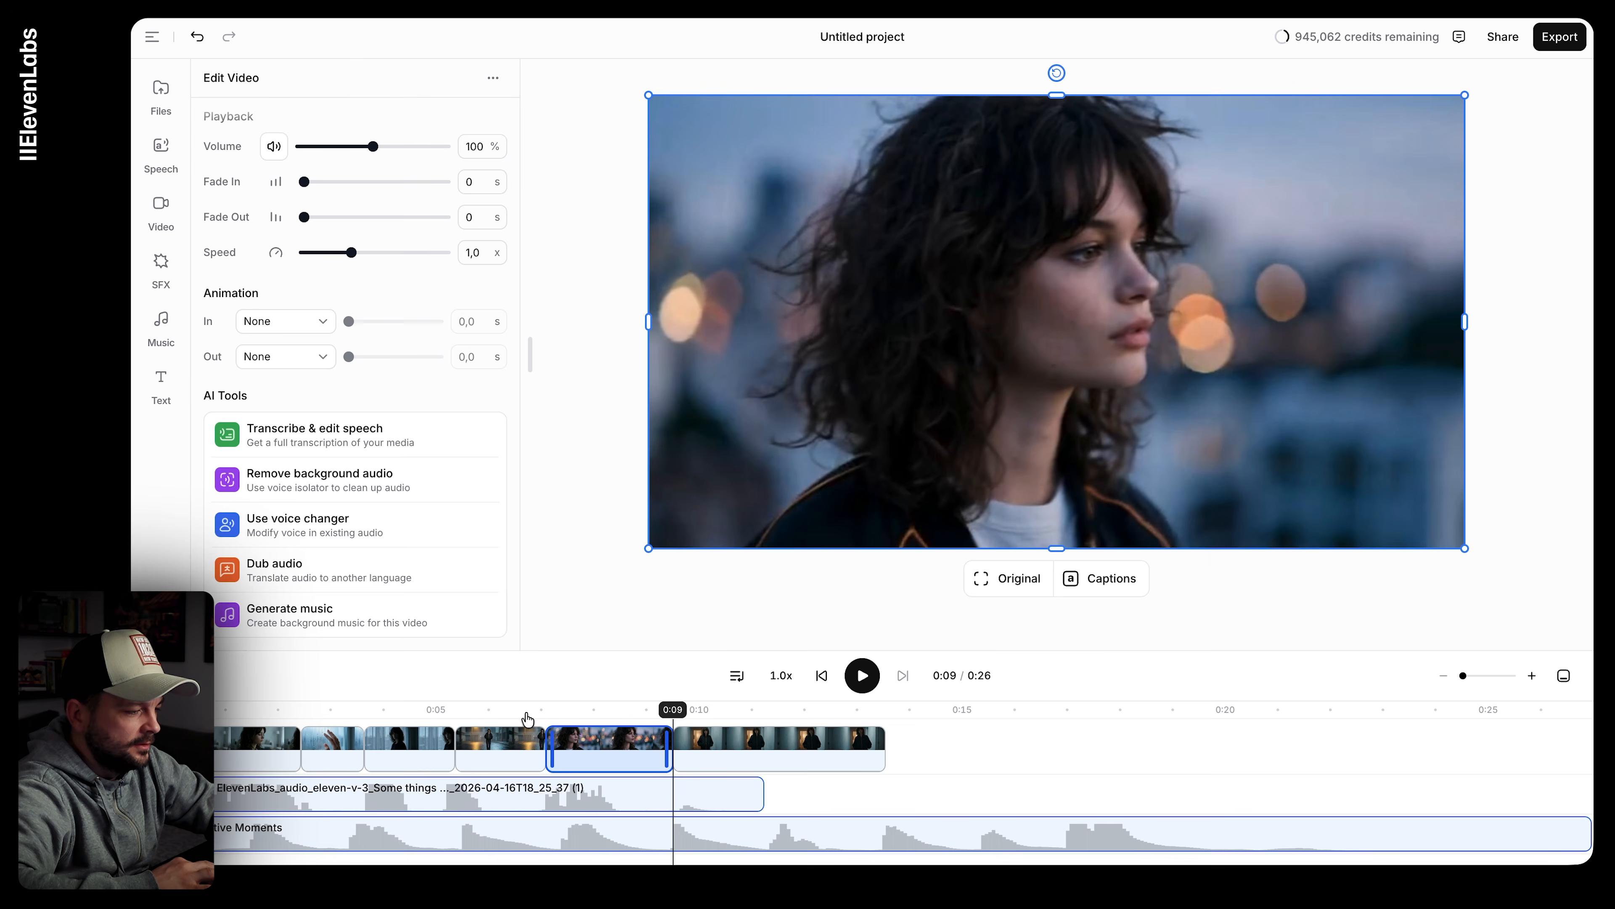
# Step: Play the sequence through the hallway clip and trim the voiceover's end to about 0:09
pyautogui.click(386, 710)
pyautogui.press('space')
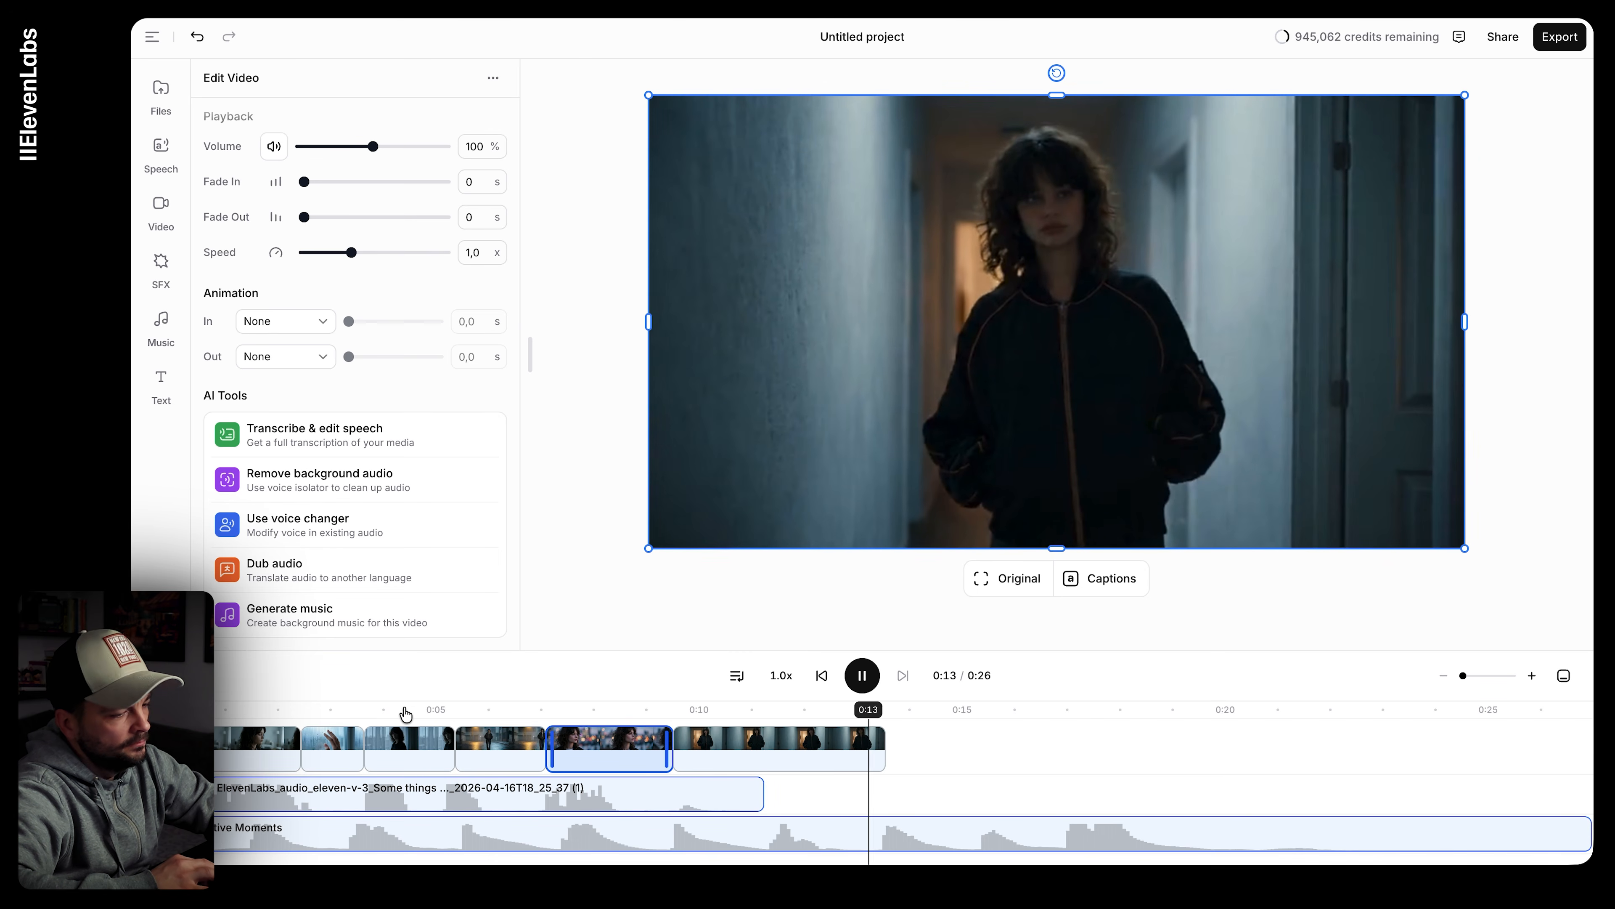
pyautogui.click(653, 798)
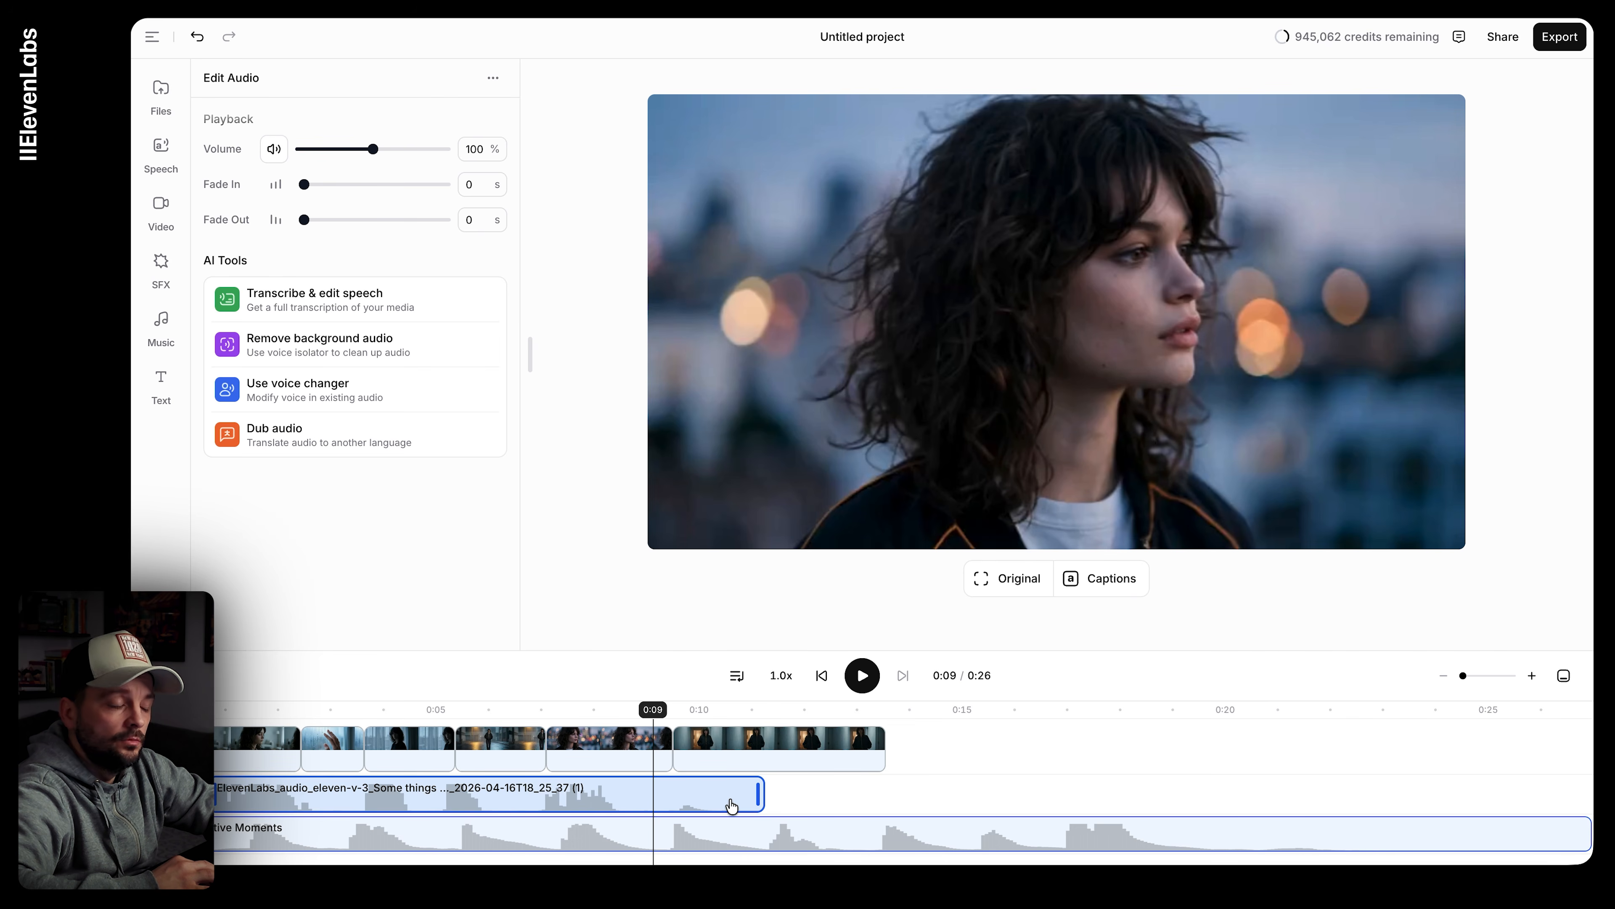
pyautogui.moveTo(757, 789); pyautogui.dragTo(644, 792)
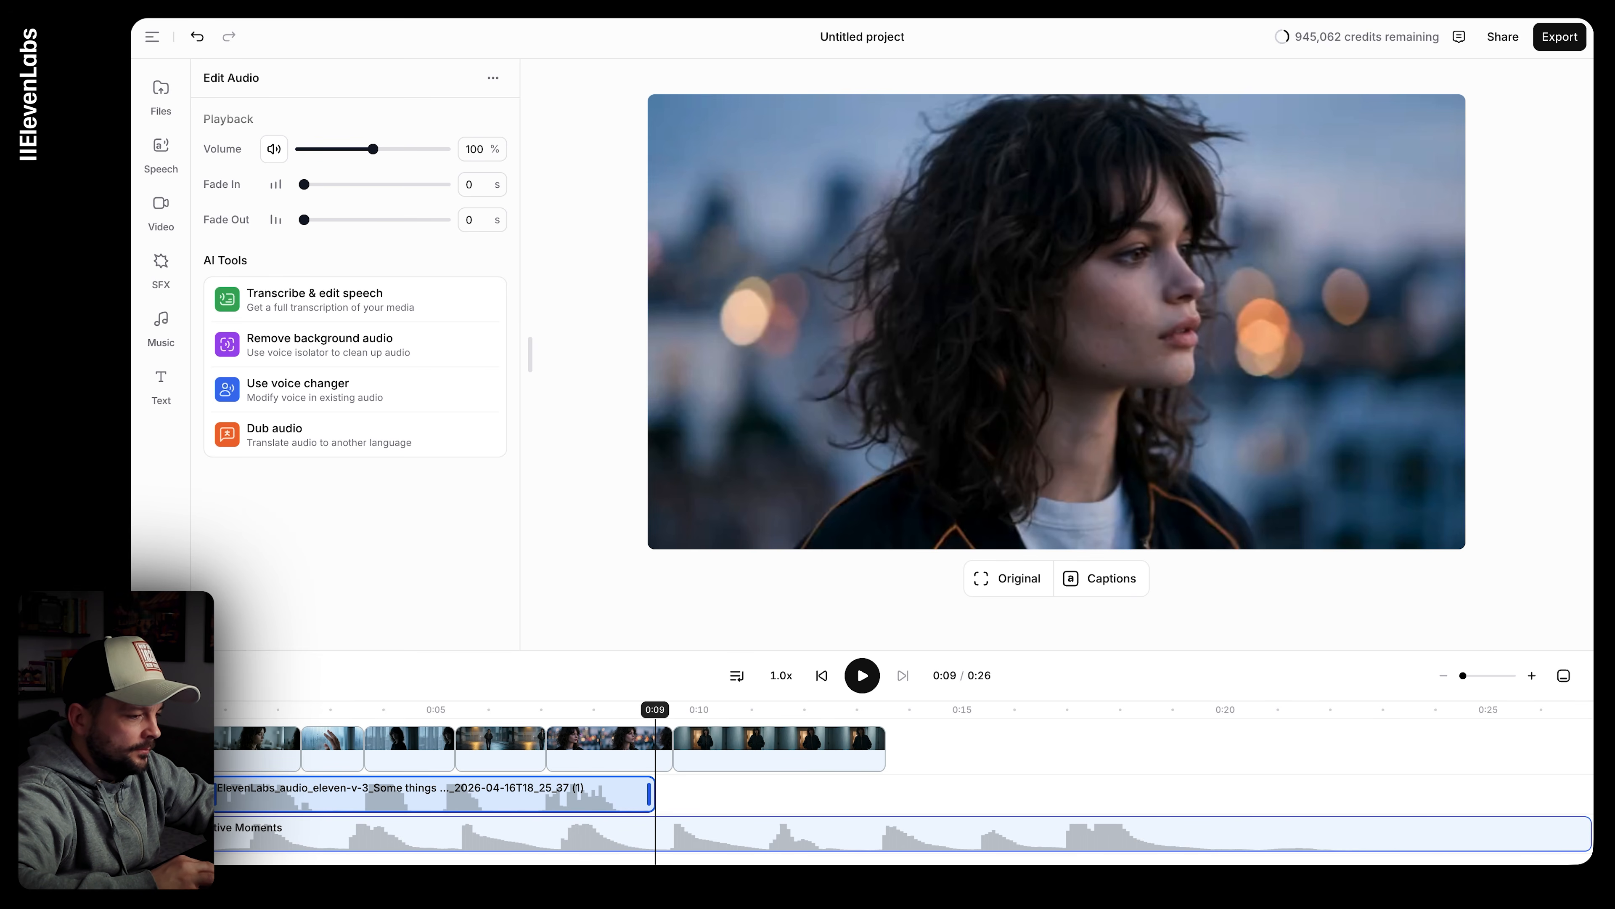
# Step: Inspect the opening clips on the timeline and play them to check the cuts against the audio
pyautogui.click(966, 712)
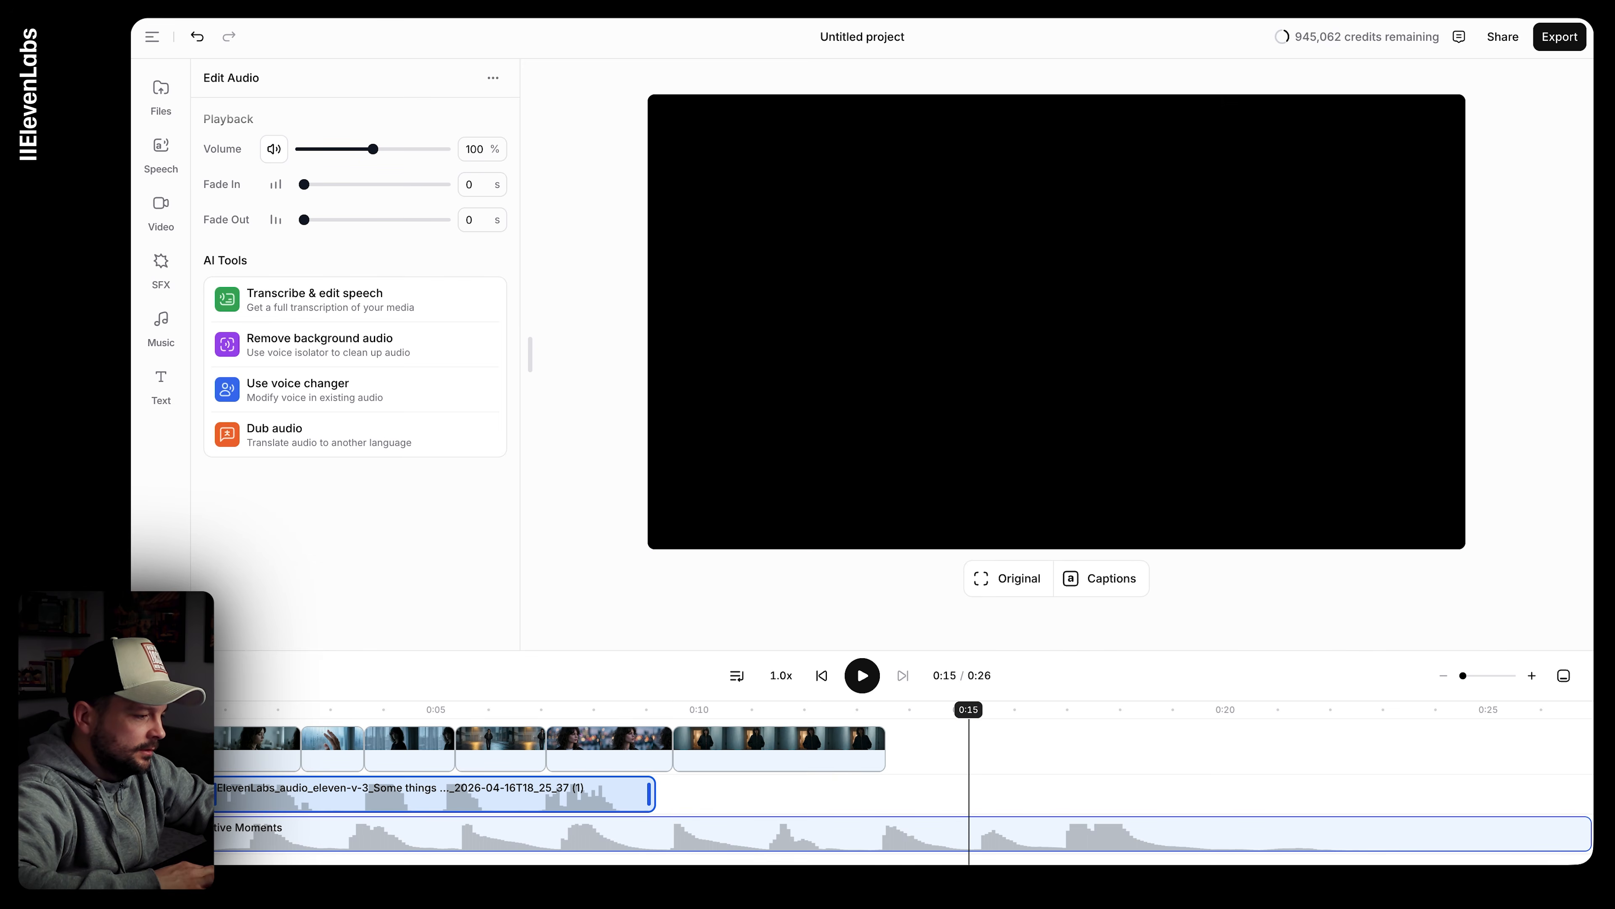
pyautogui.click(233, 751)
pyautogui.click(337, 756)
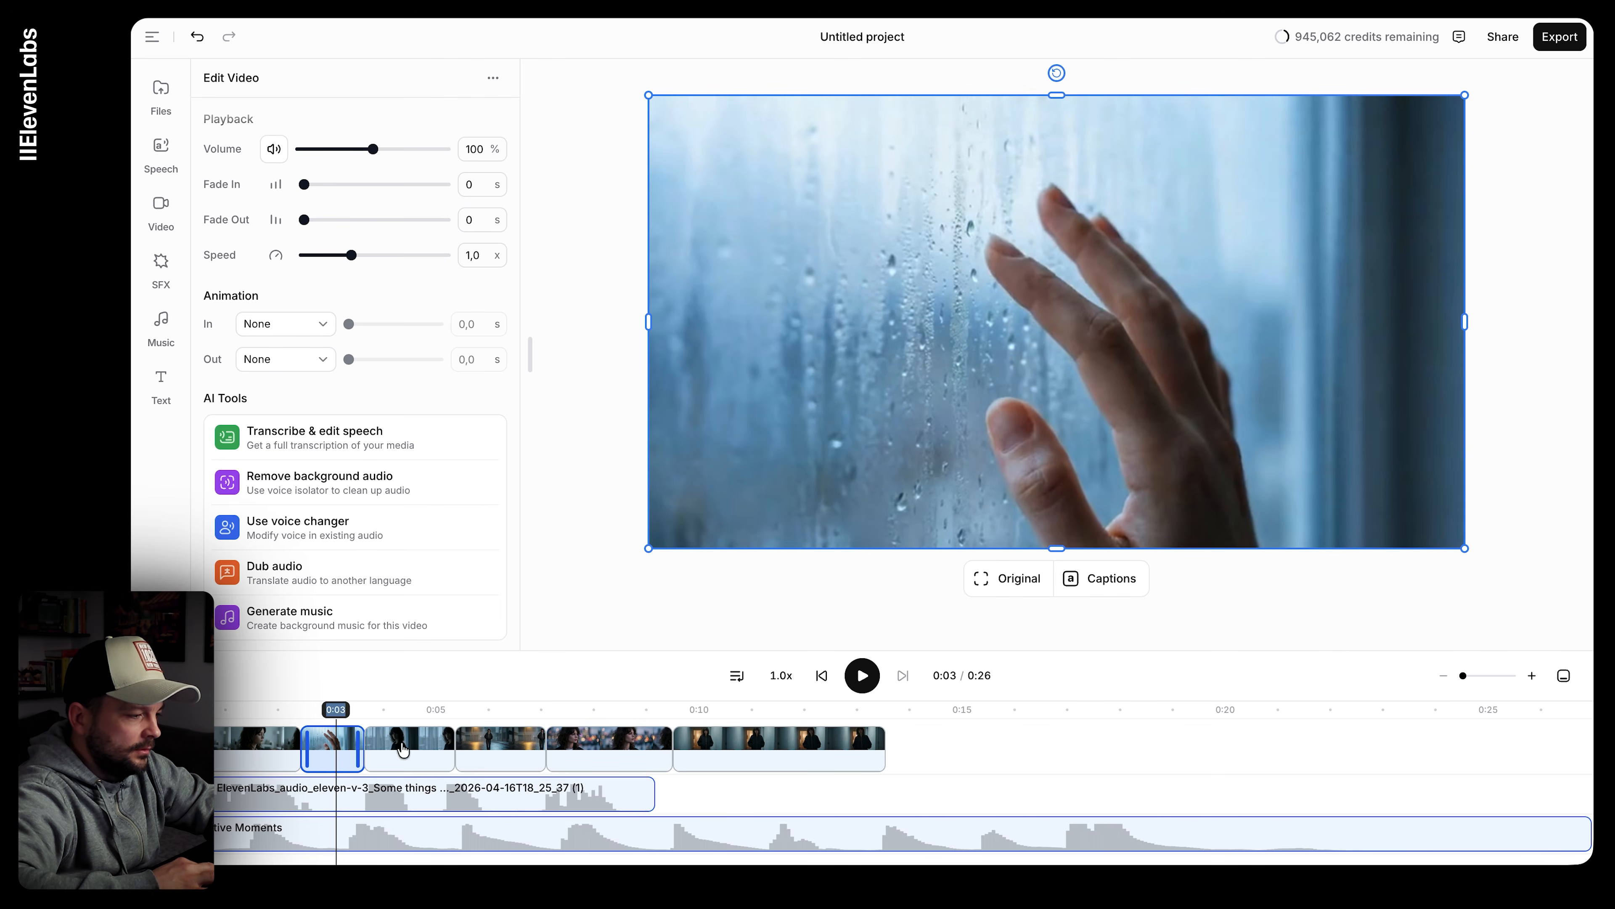
pyautogui.click(233, 756)
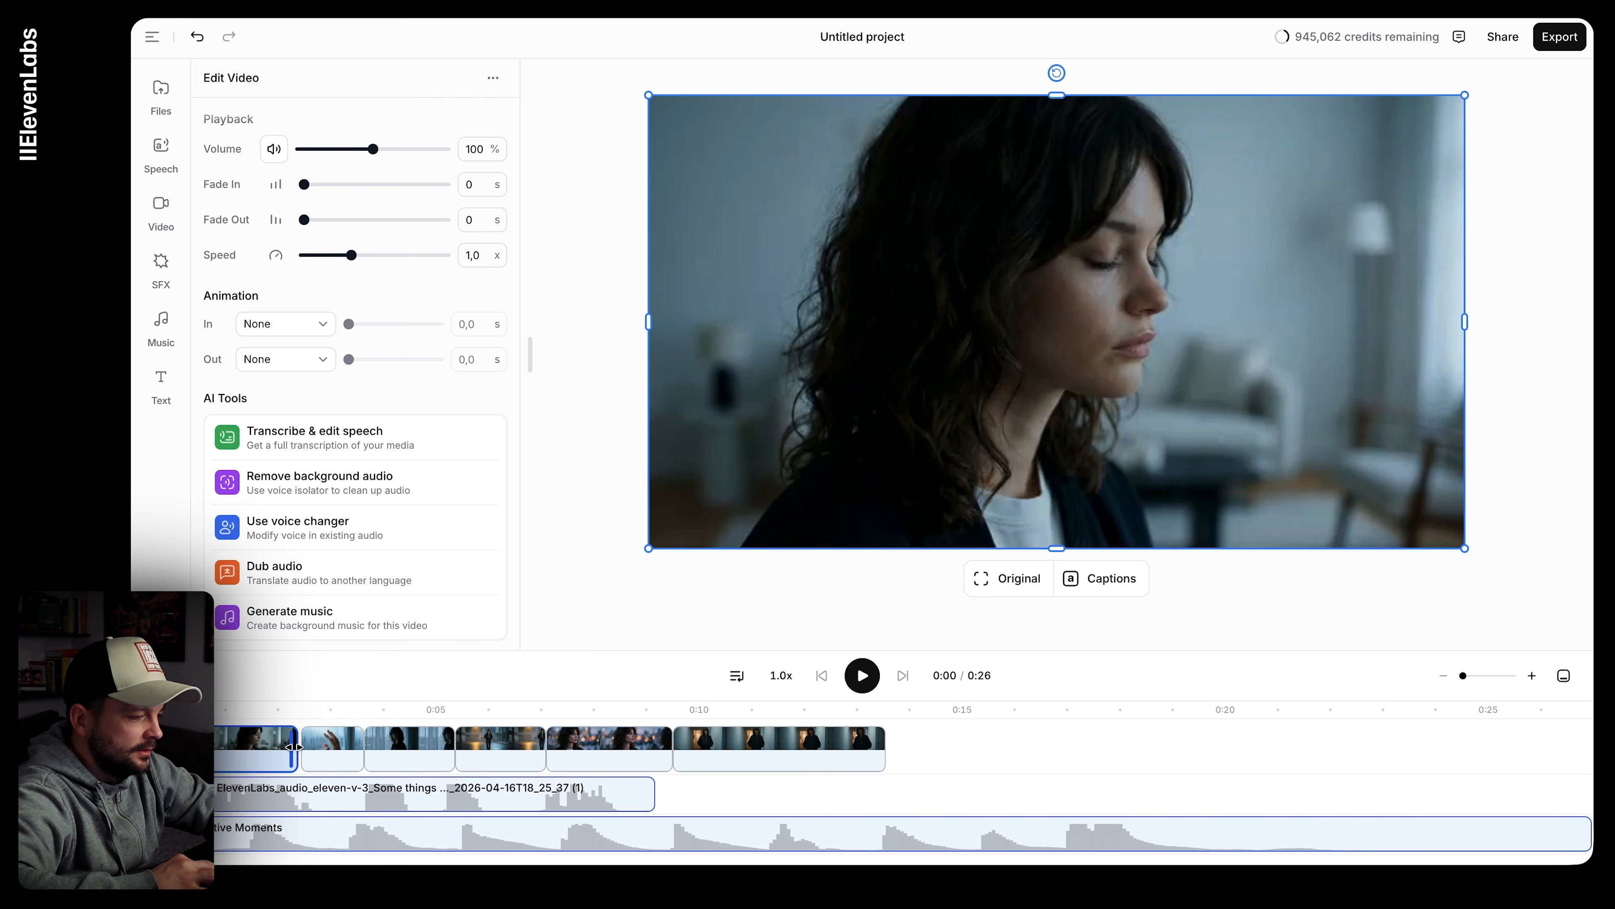
pyautogui.moveTo(297, 747); pyautogui.dragTo(173, 716)
pyautogui.press('space')
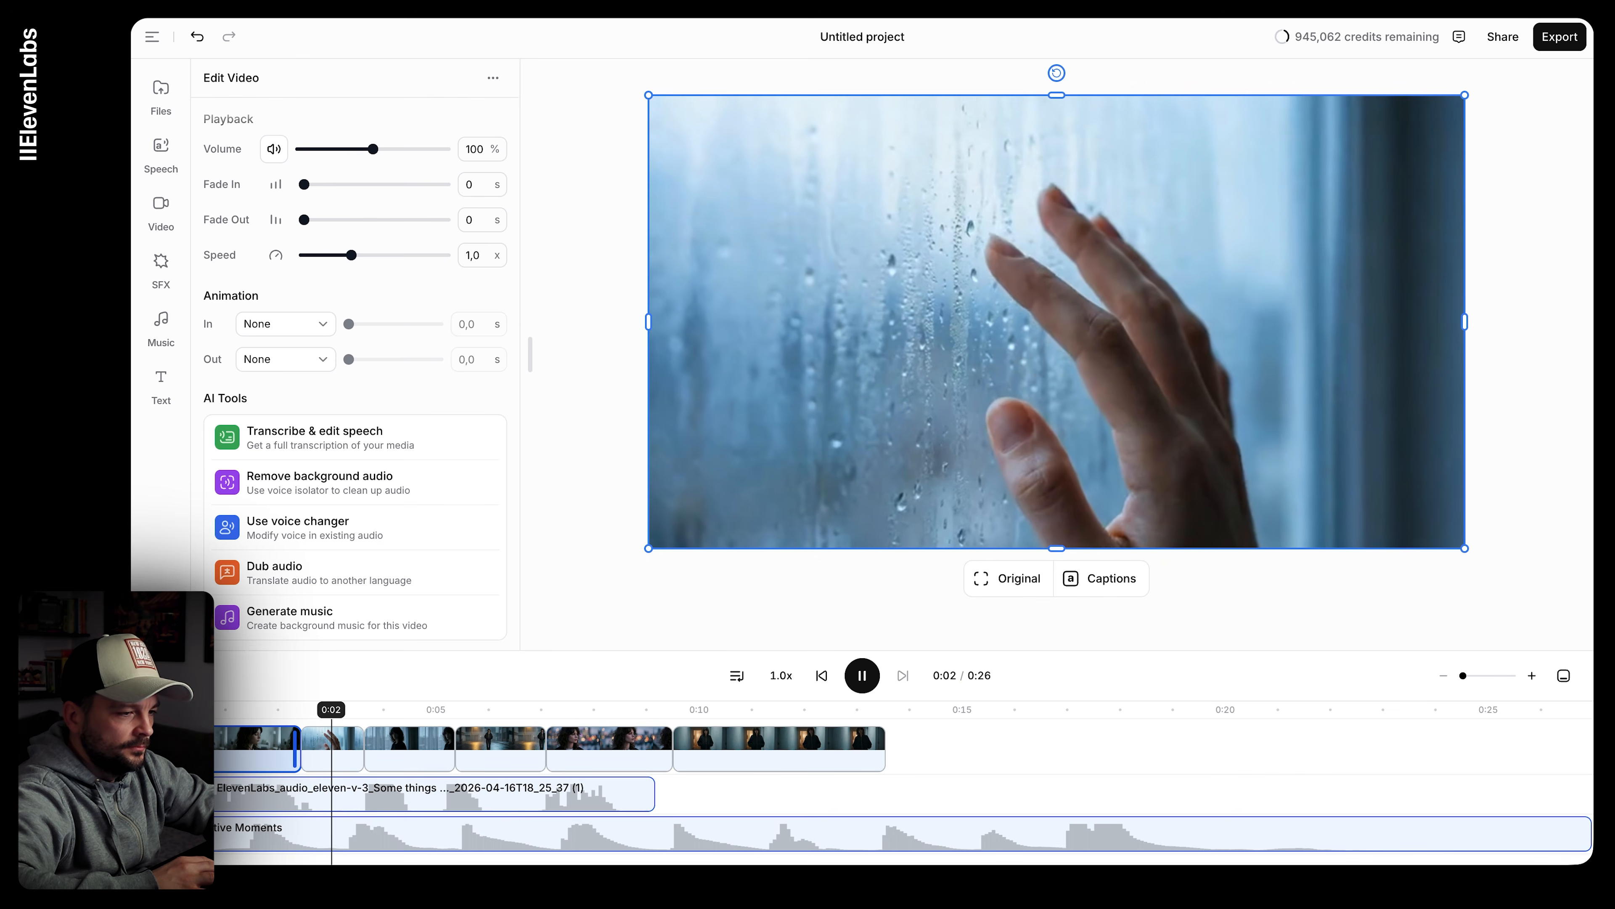
pyautogui.press('space')
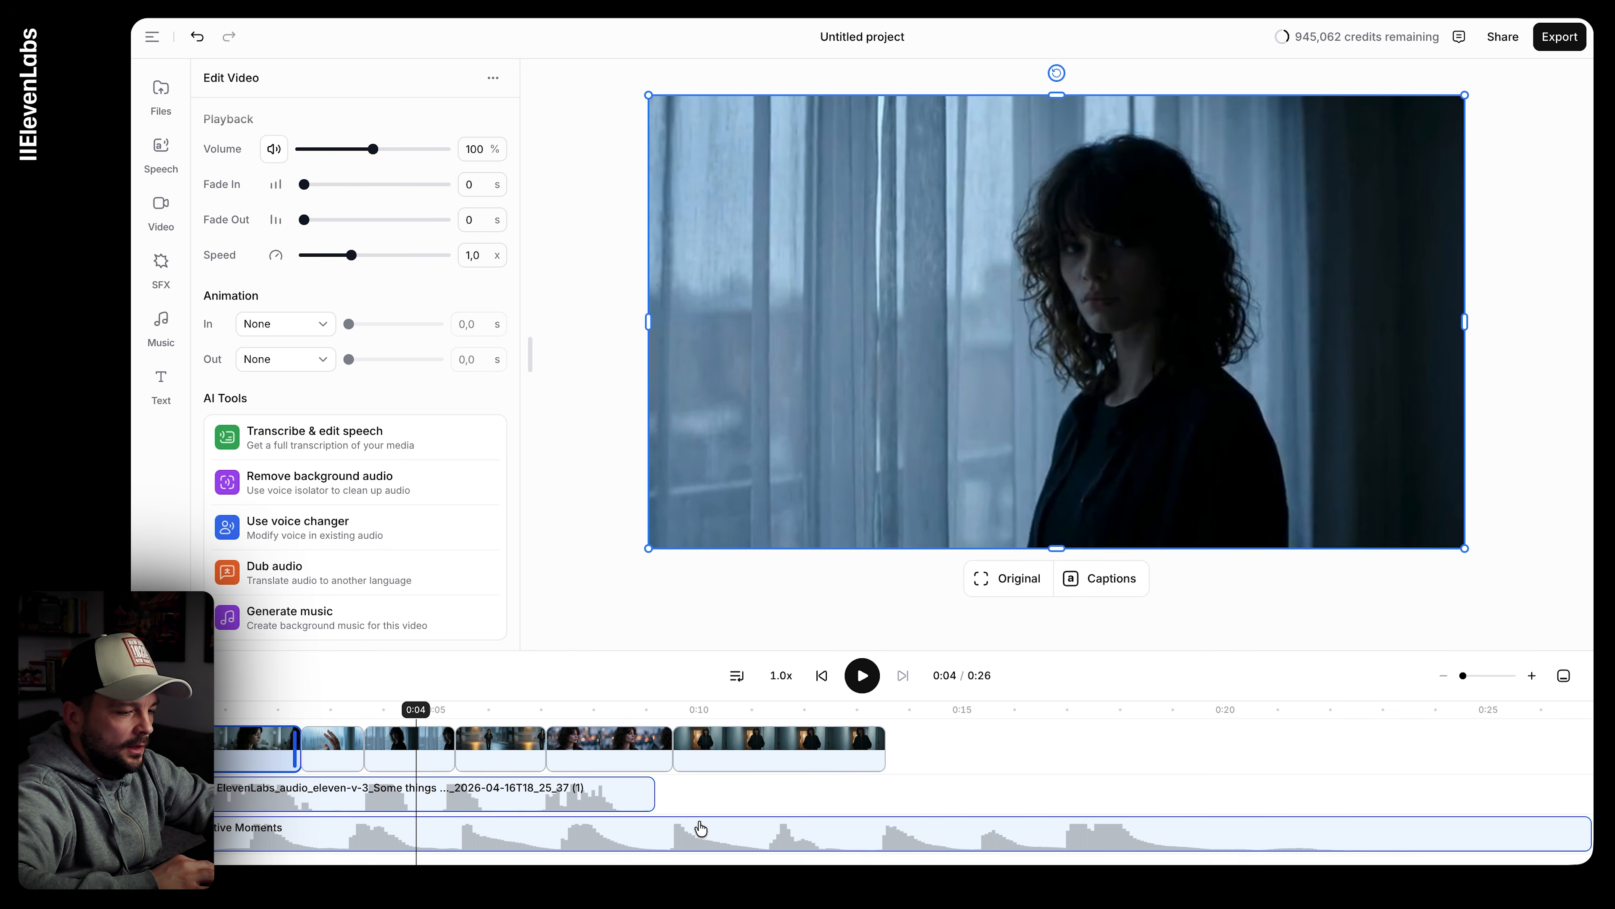
# Step: Listen to the music around the final clip and trim the music track to end with the video at about 0:13
pyautogui.click(1067, 712)
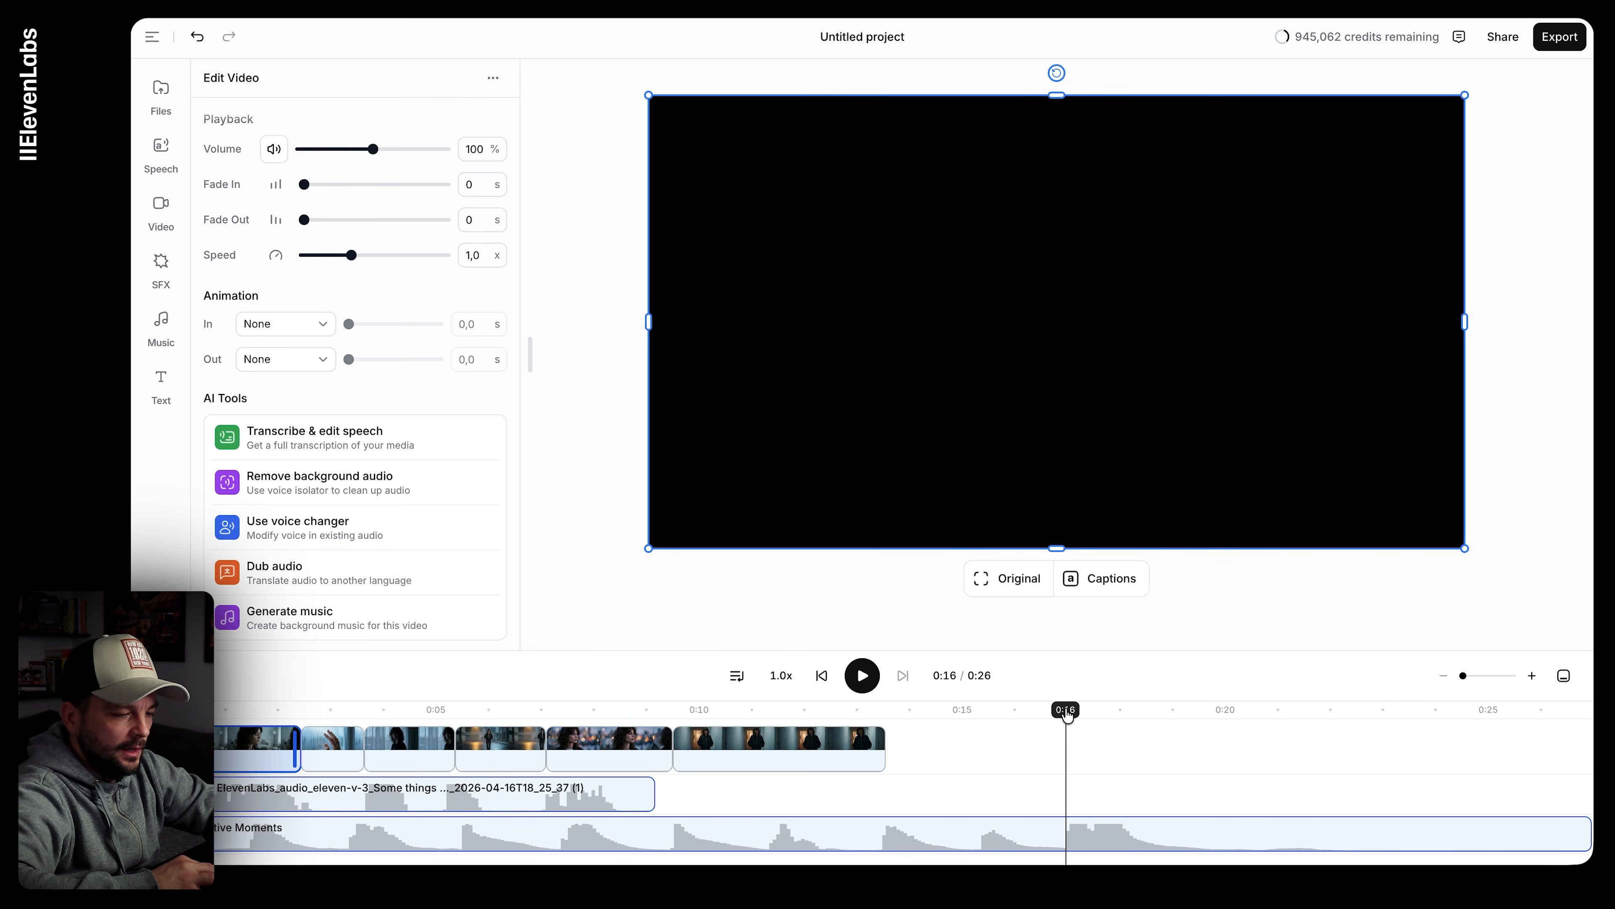
pyautogui.press('space')
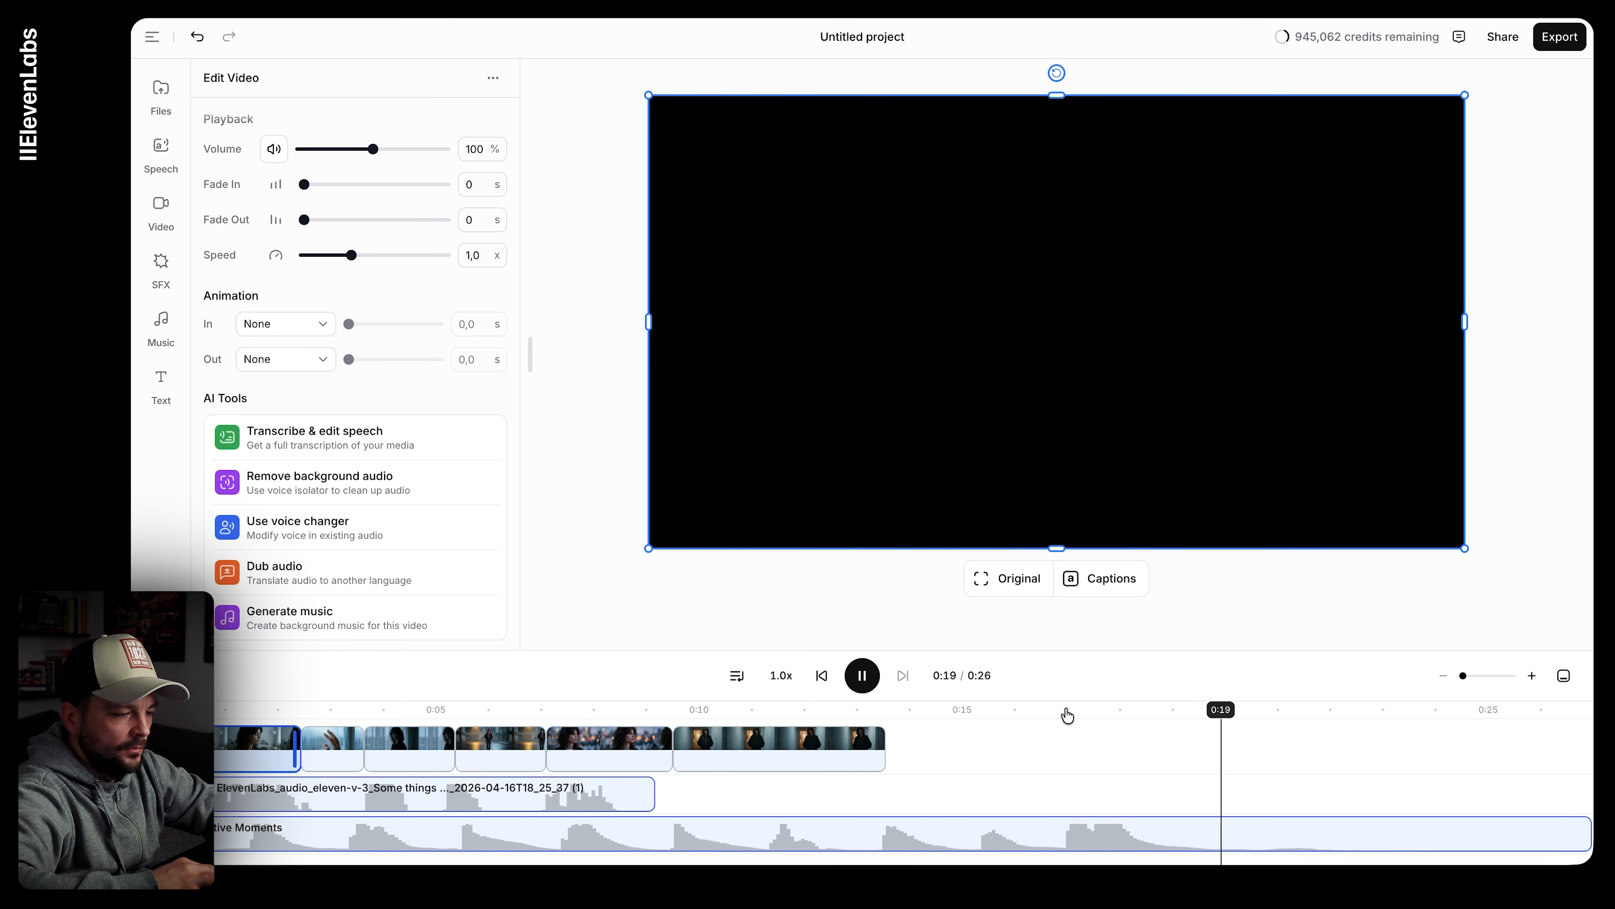
pyautogui.moveTo(781, 709); pyautogui.dragTo(876, 716)
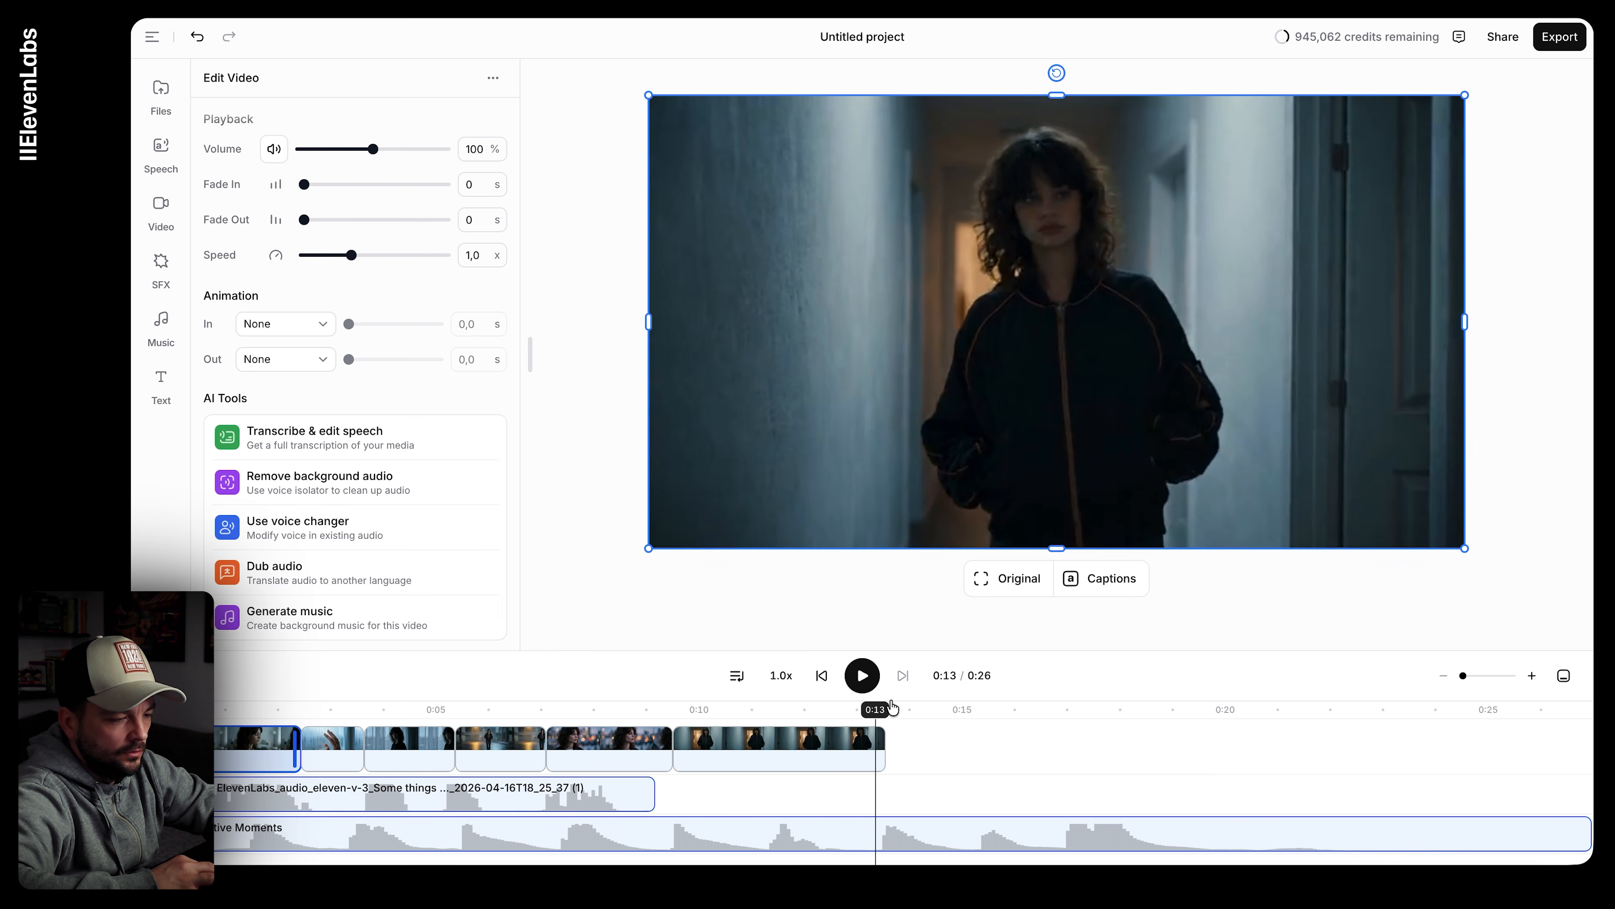
pyautogui.moveTo(884, 711); pyautogui.dragTo(775, 716)
pyautogui.press('space')
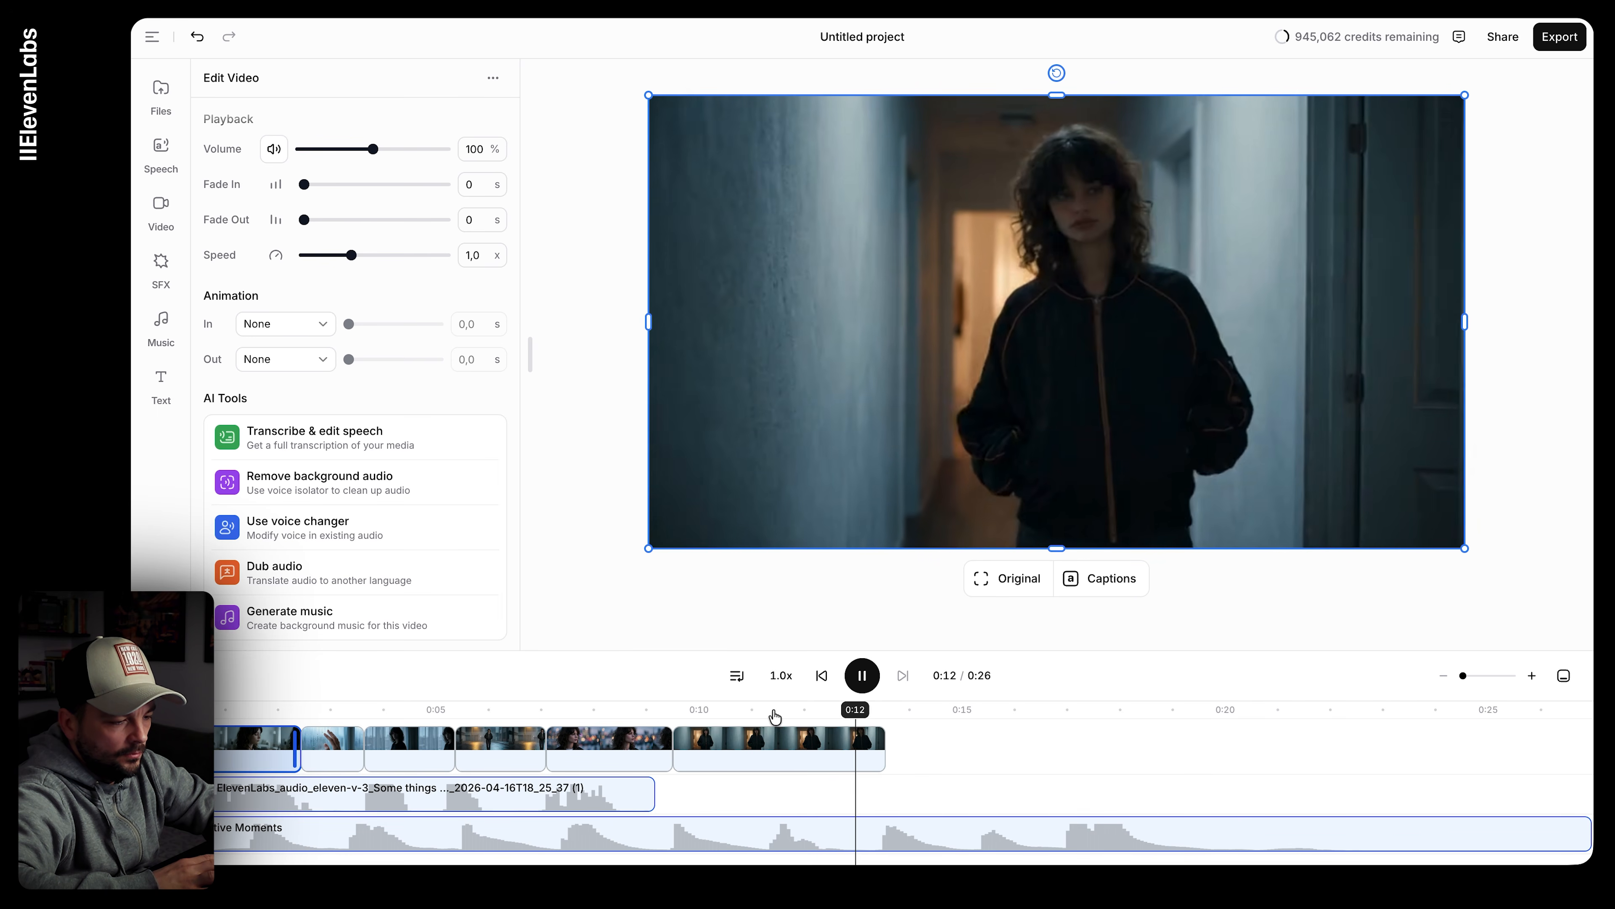
pyautogui.press('space')
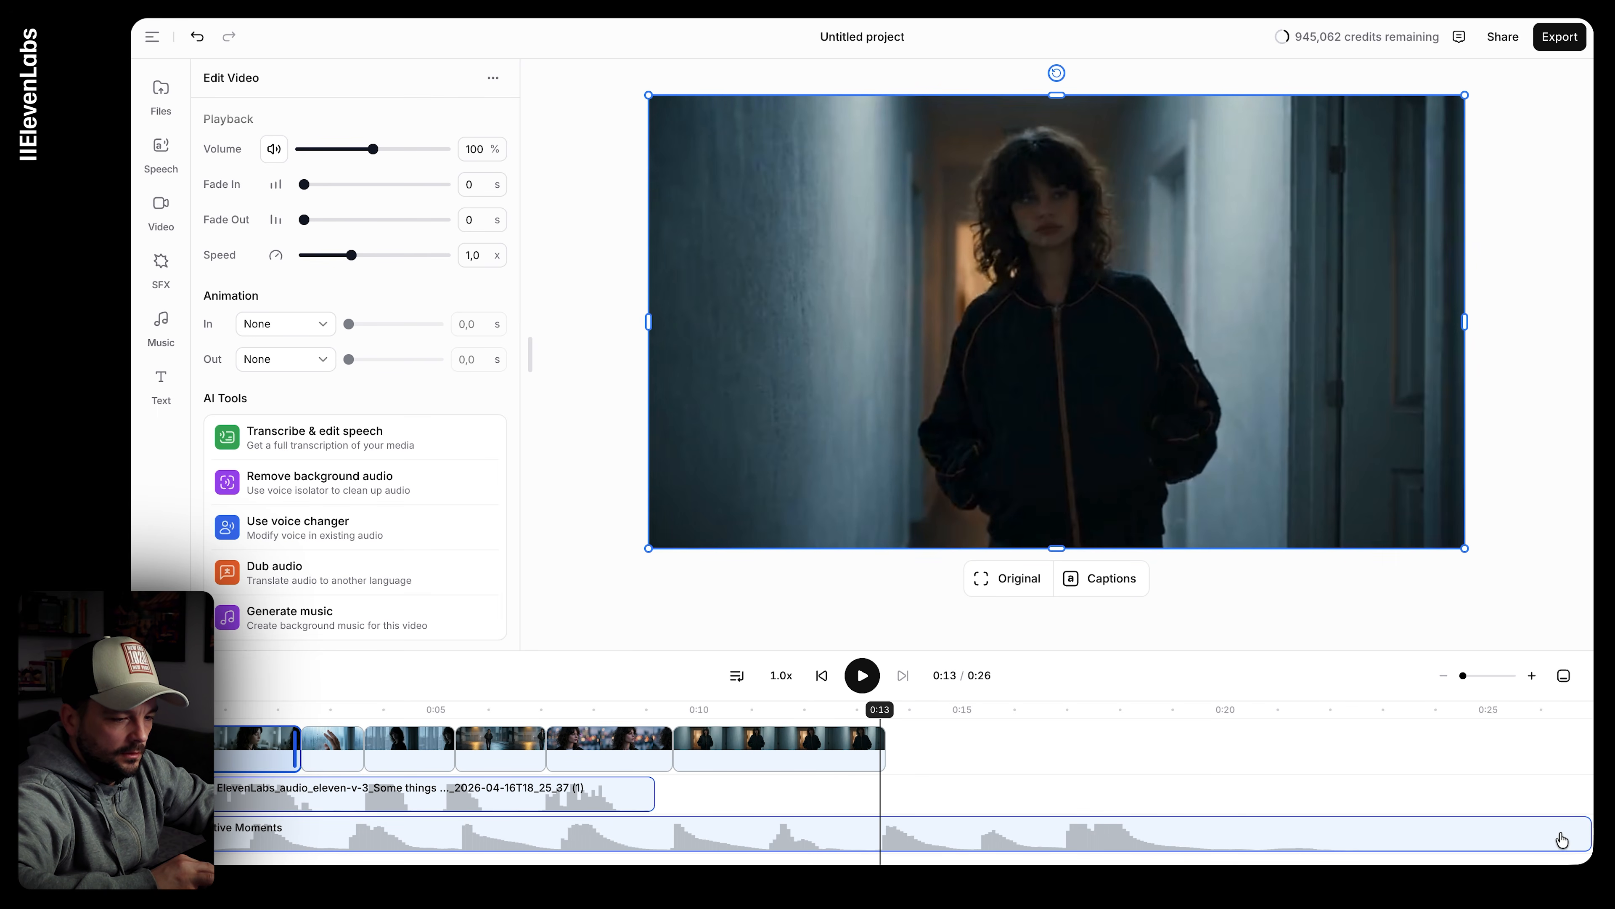
pyautogui.moveTo(1587, 832); pyautogui.dragTo(857, 867)
pyautogui.click(1407, 830)
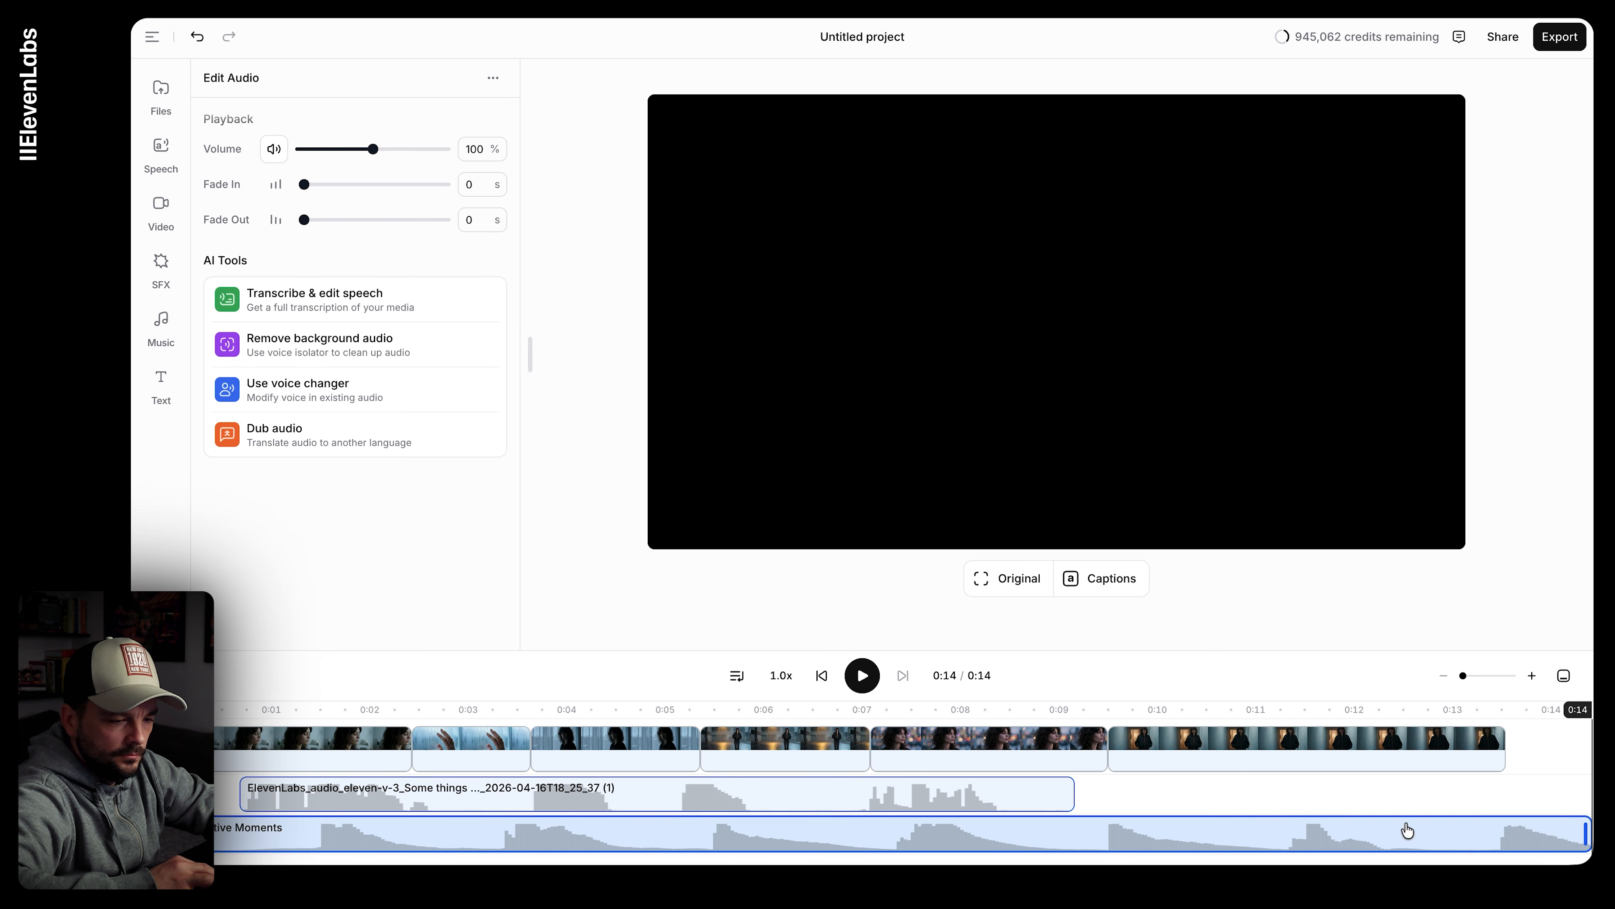
pyautogui.moveTo(1586, 833); pyautogui.dragTo(1493, 838)
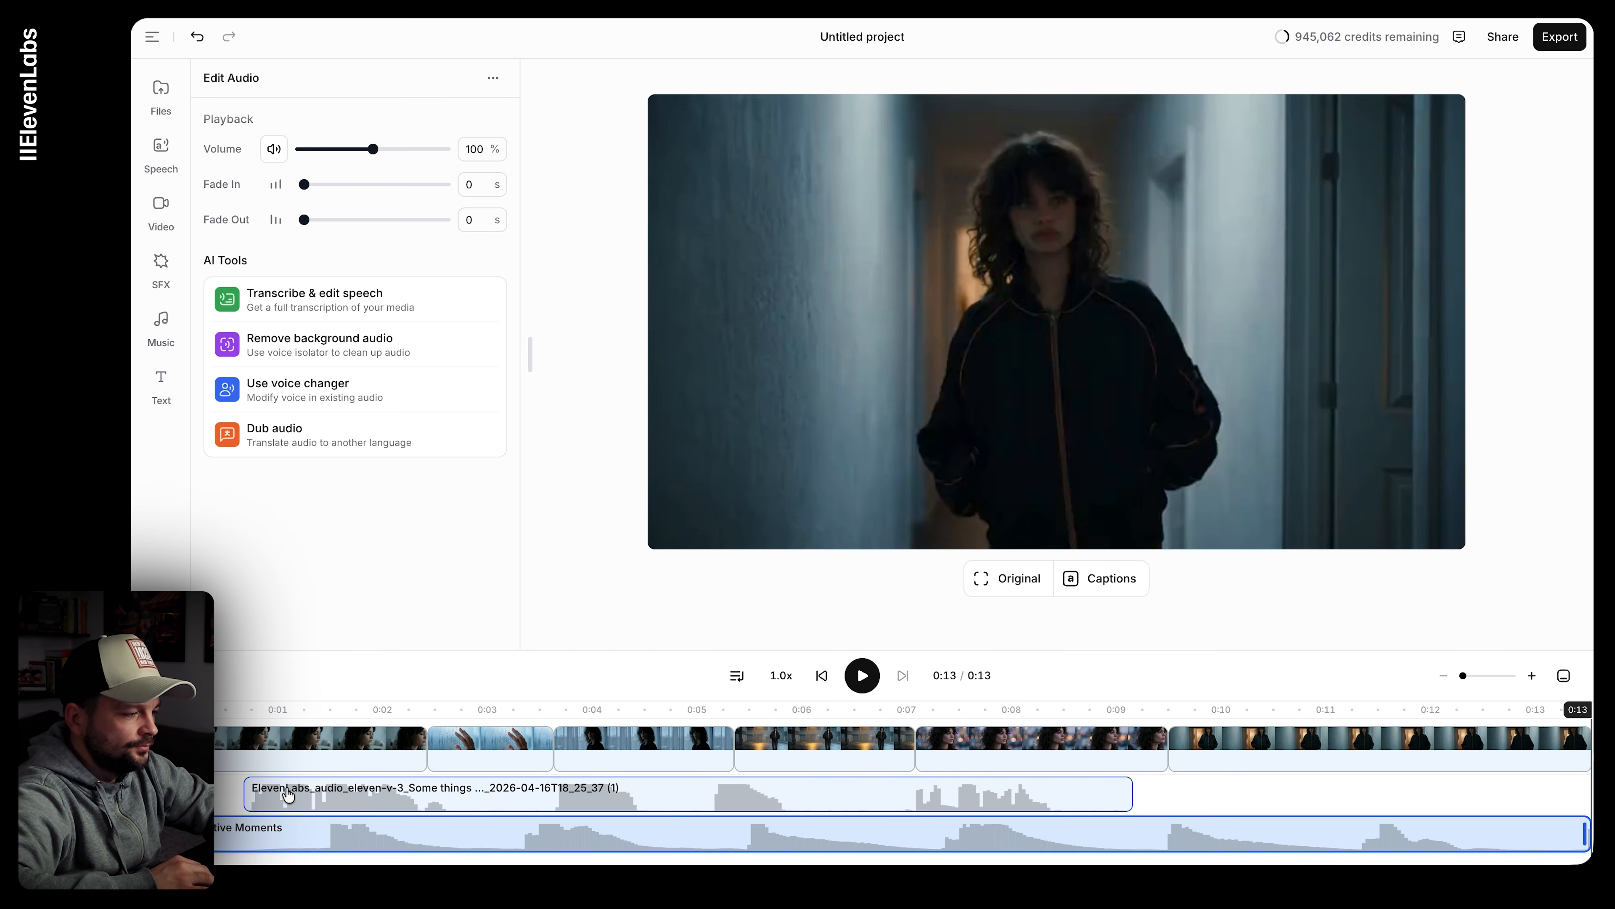
# Step: Scrub through the edit from start to end to review the full sequence
pyautogui.click(215, 711)
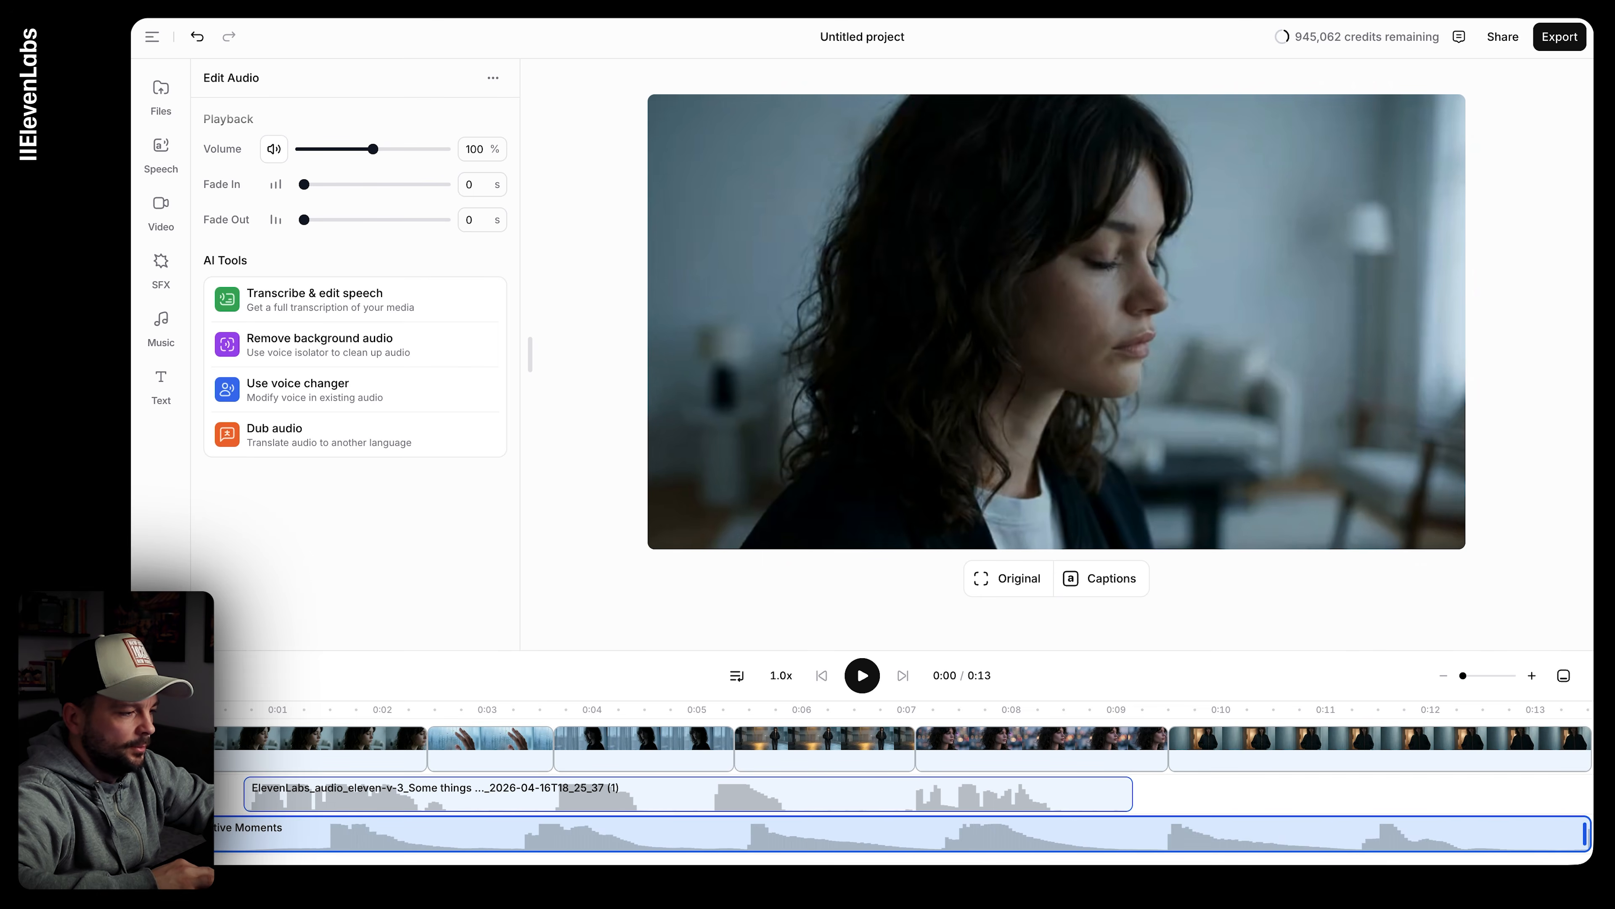
pyautogui.moveTo(214, 711); pyautogui.dragTo(1585, 687)
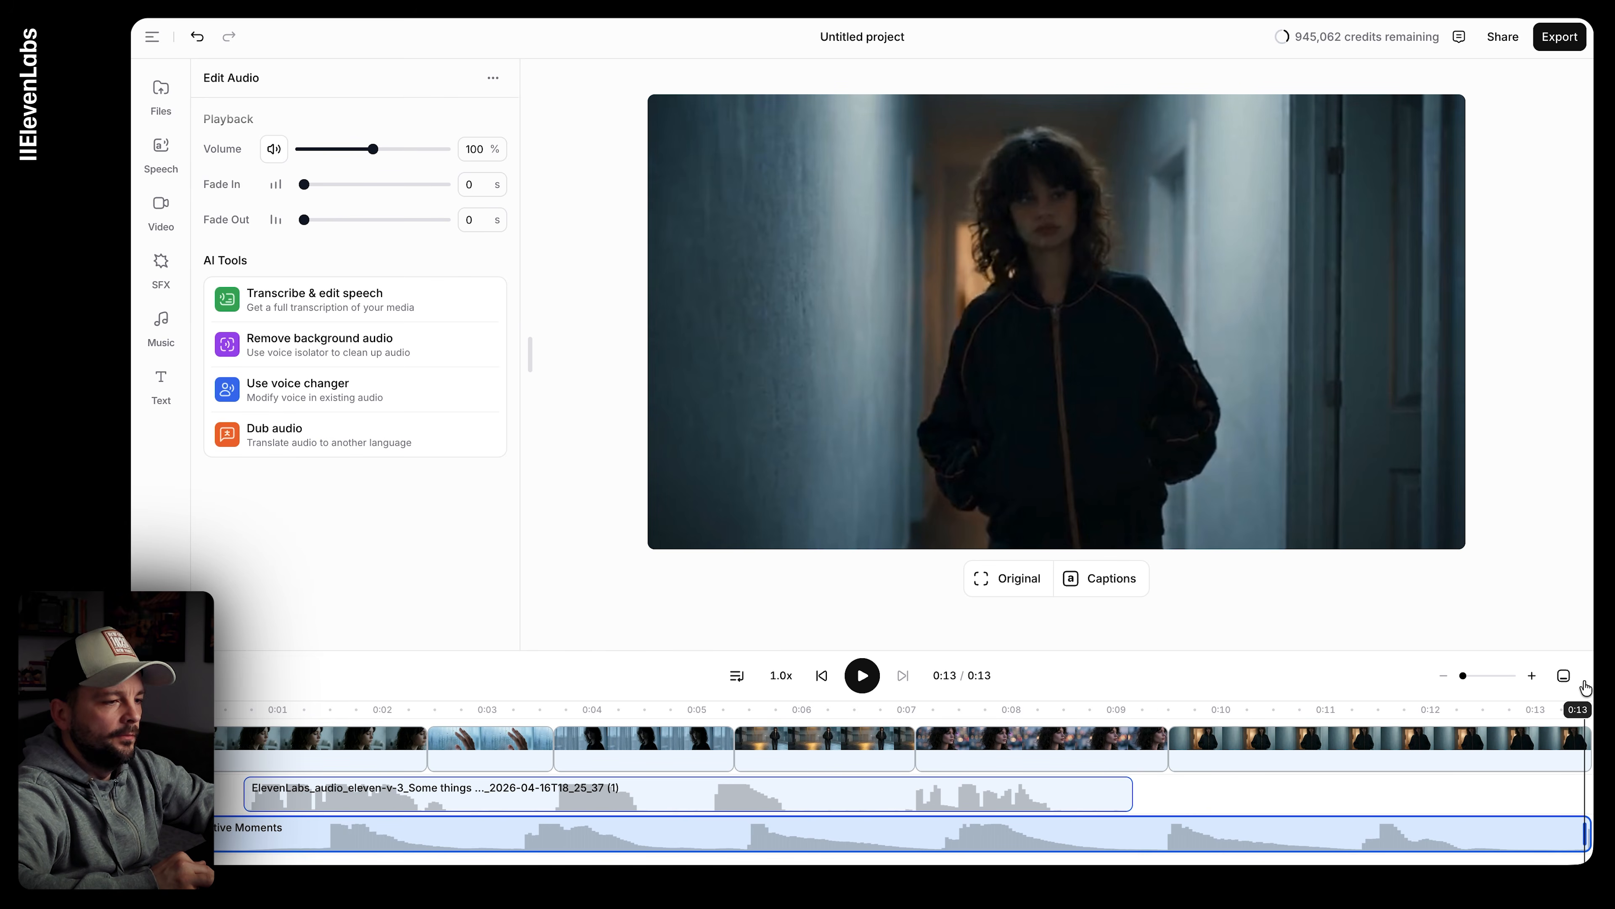
pyautogui.moveTo(1577, 710); pyautogui.dragTo(1303, 709)
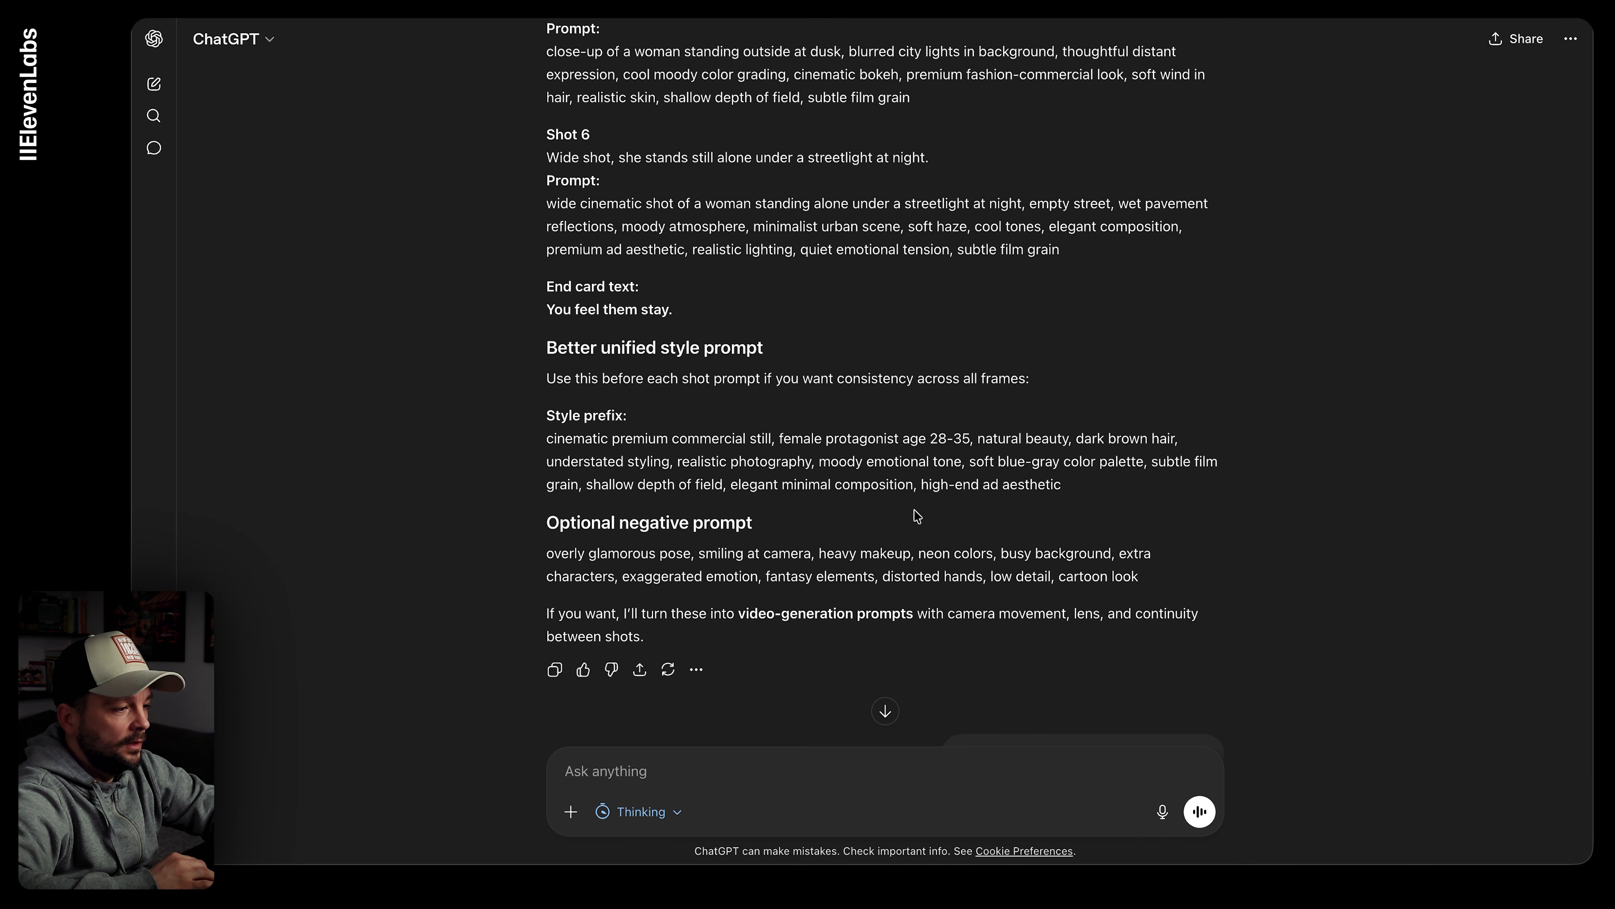
# Step: Switch to the ChatGPT conversation with the shot prompts and ask "how to call this ad?"
pyautogui.scroll(-15, 916, 515)
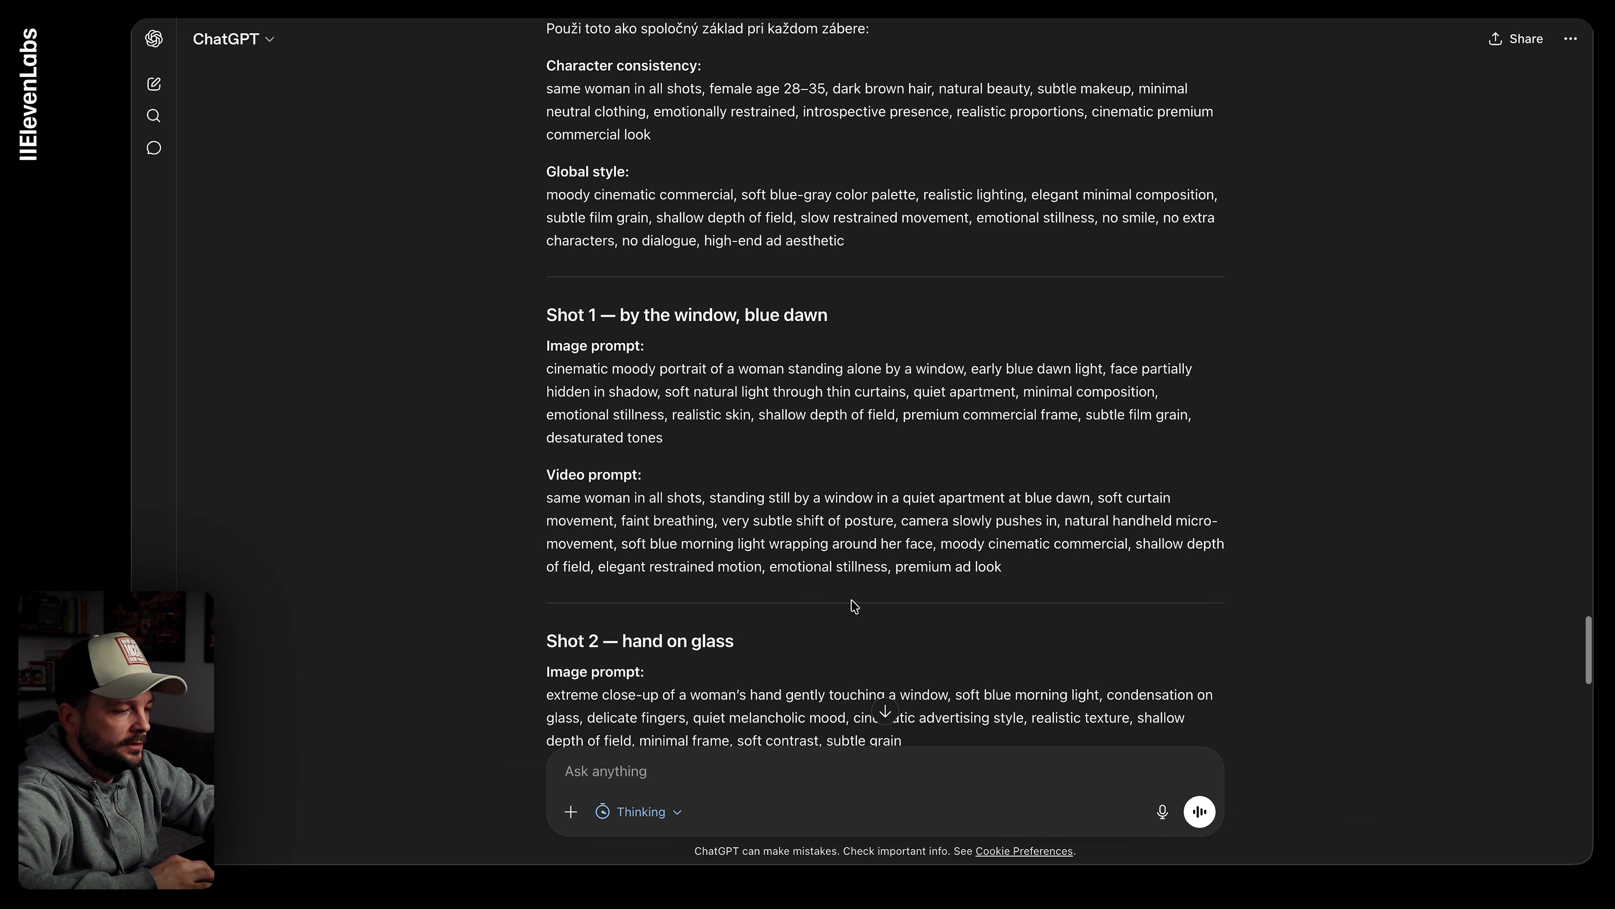
pyautogui.write('how ')
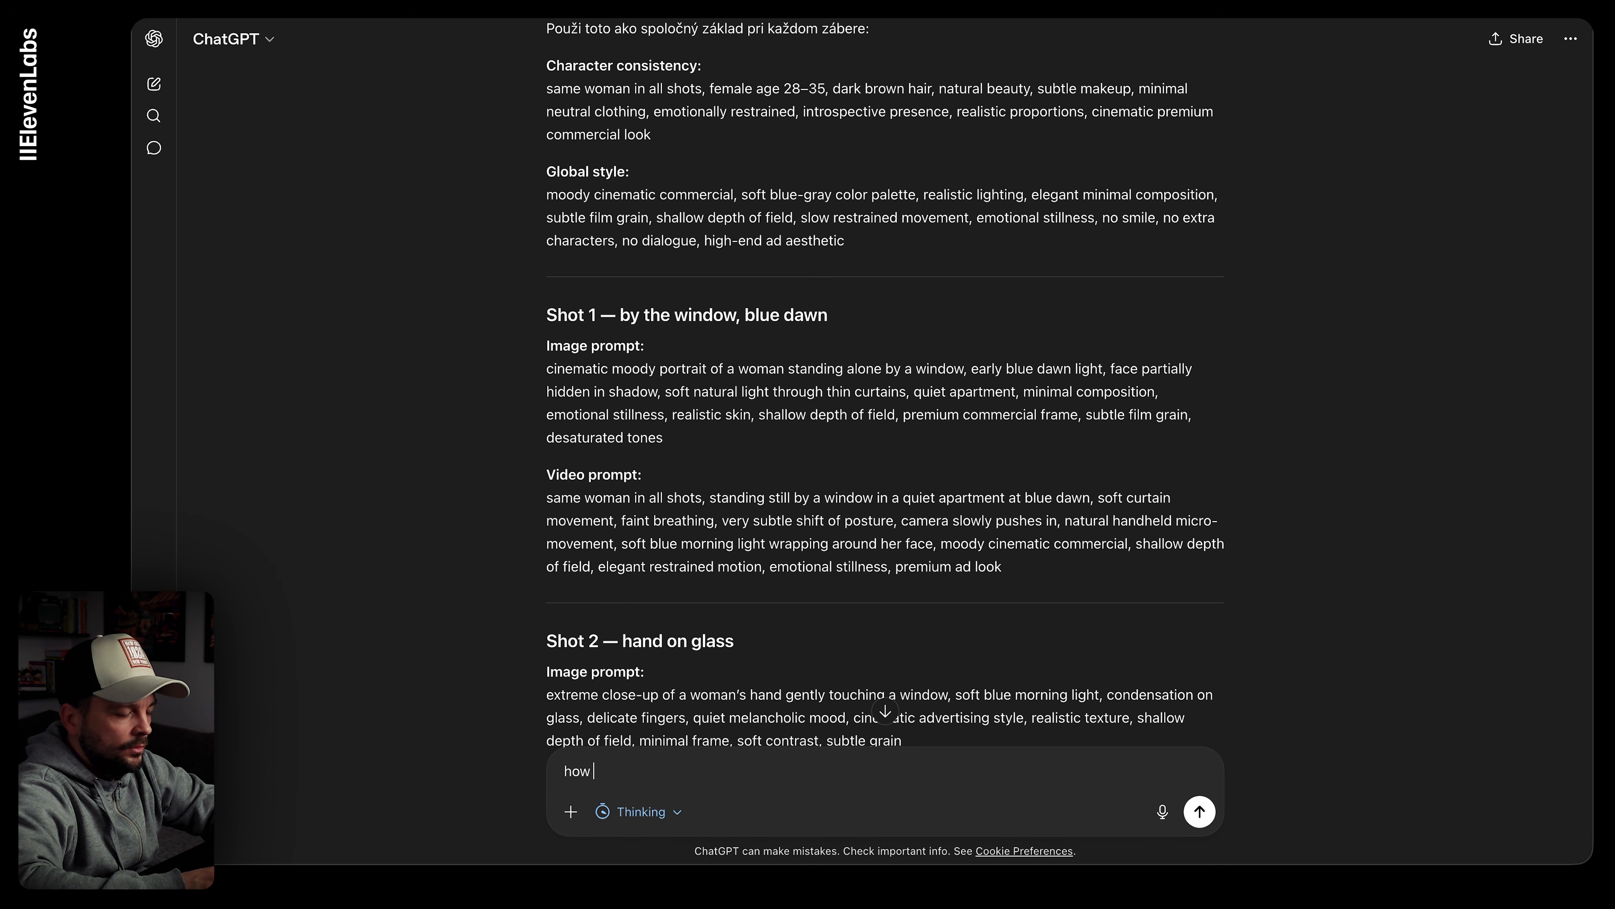
pyautogui.write('to call thi')
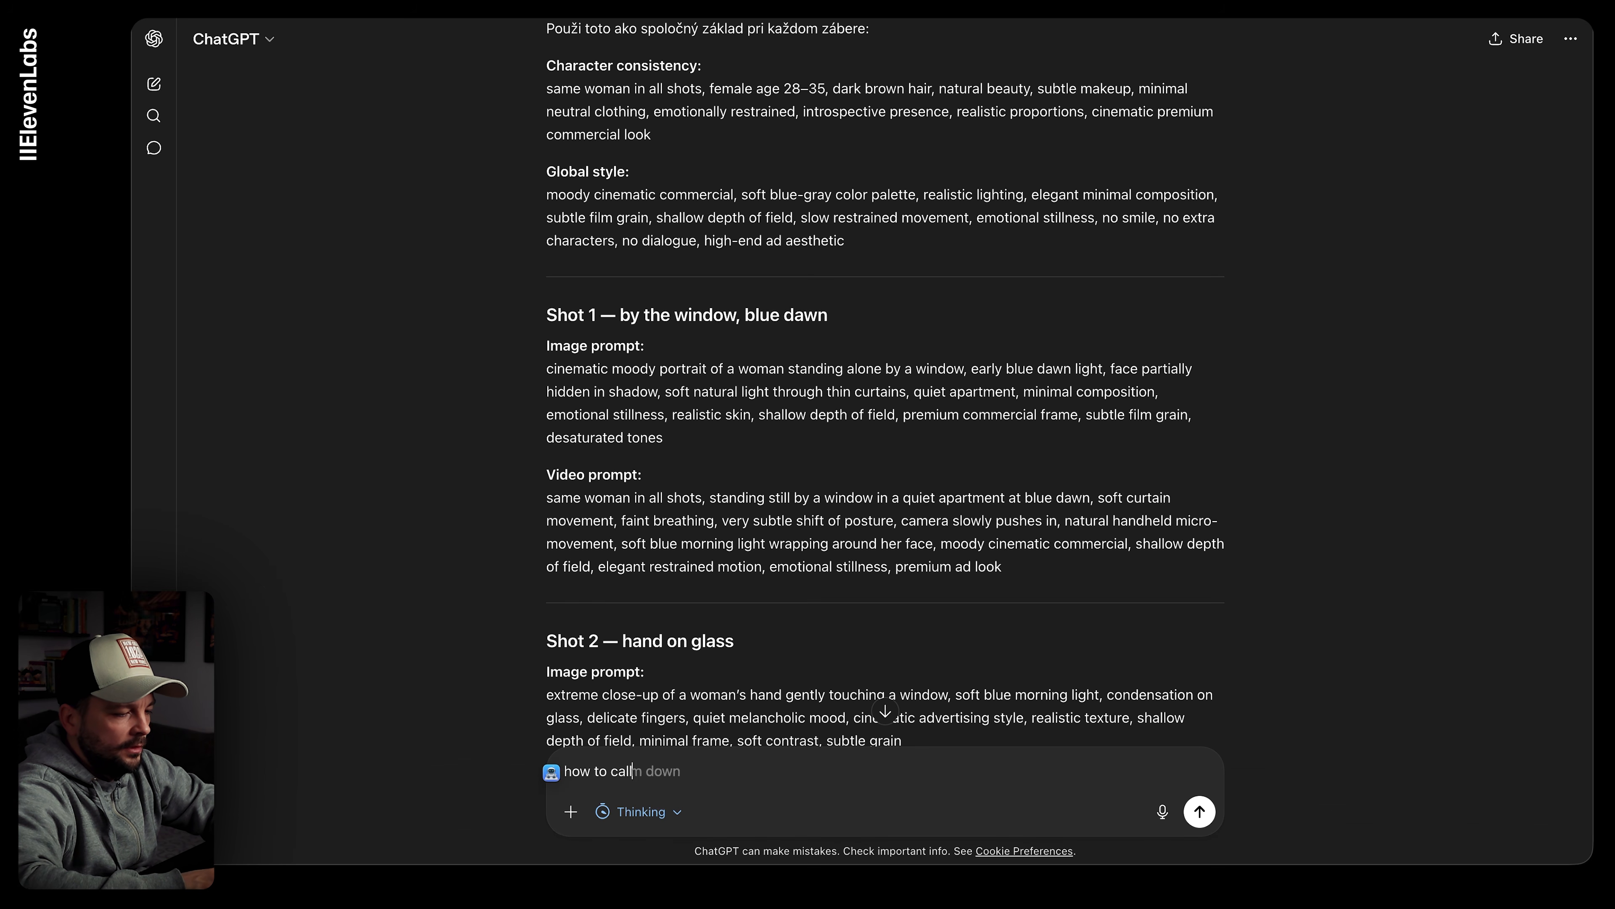
pyautogui.write('s ad?')
pyautogui.press('Return')
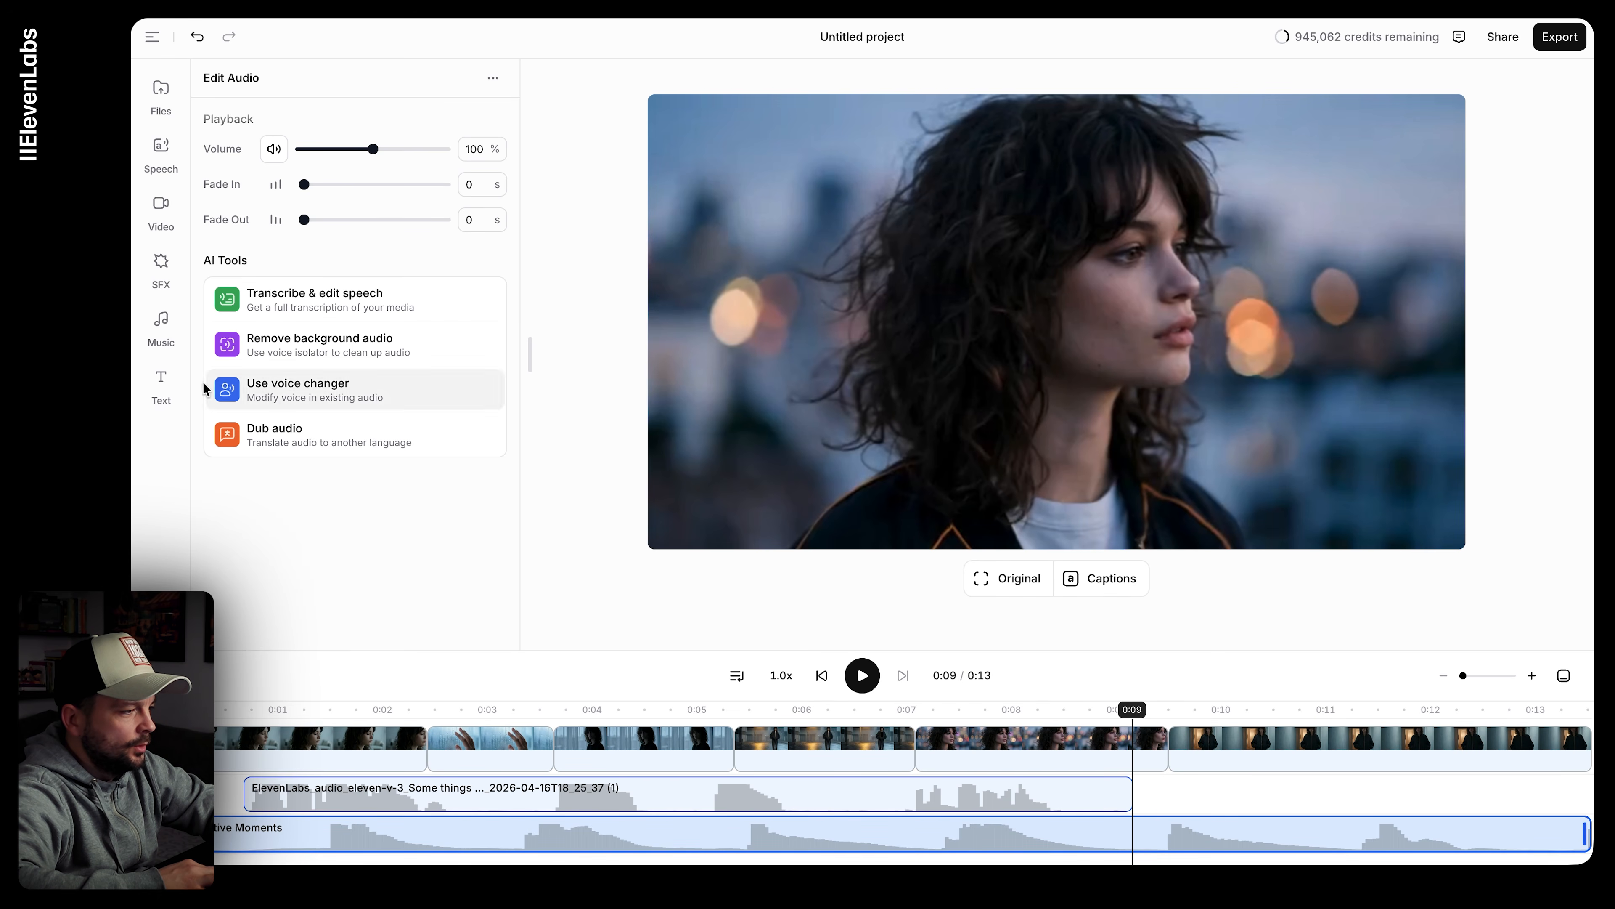
# Step: Add a text overlay in the Graceful (Dancing Script) style and set its wording to "You Feel Them Stay"
pyautogui.click(162, 378)
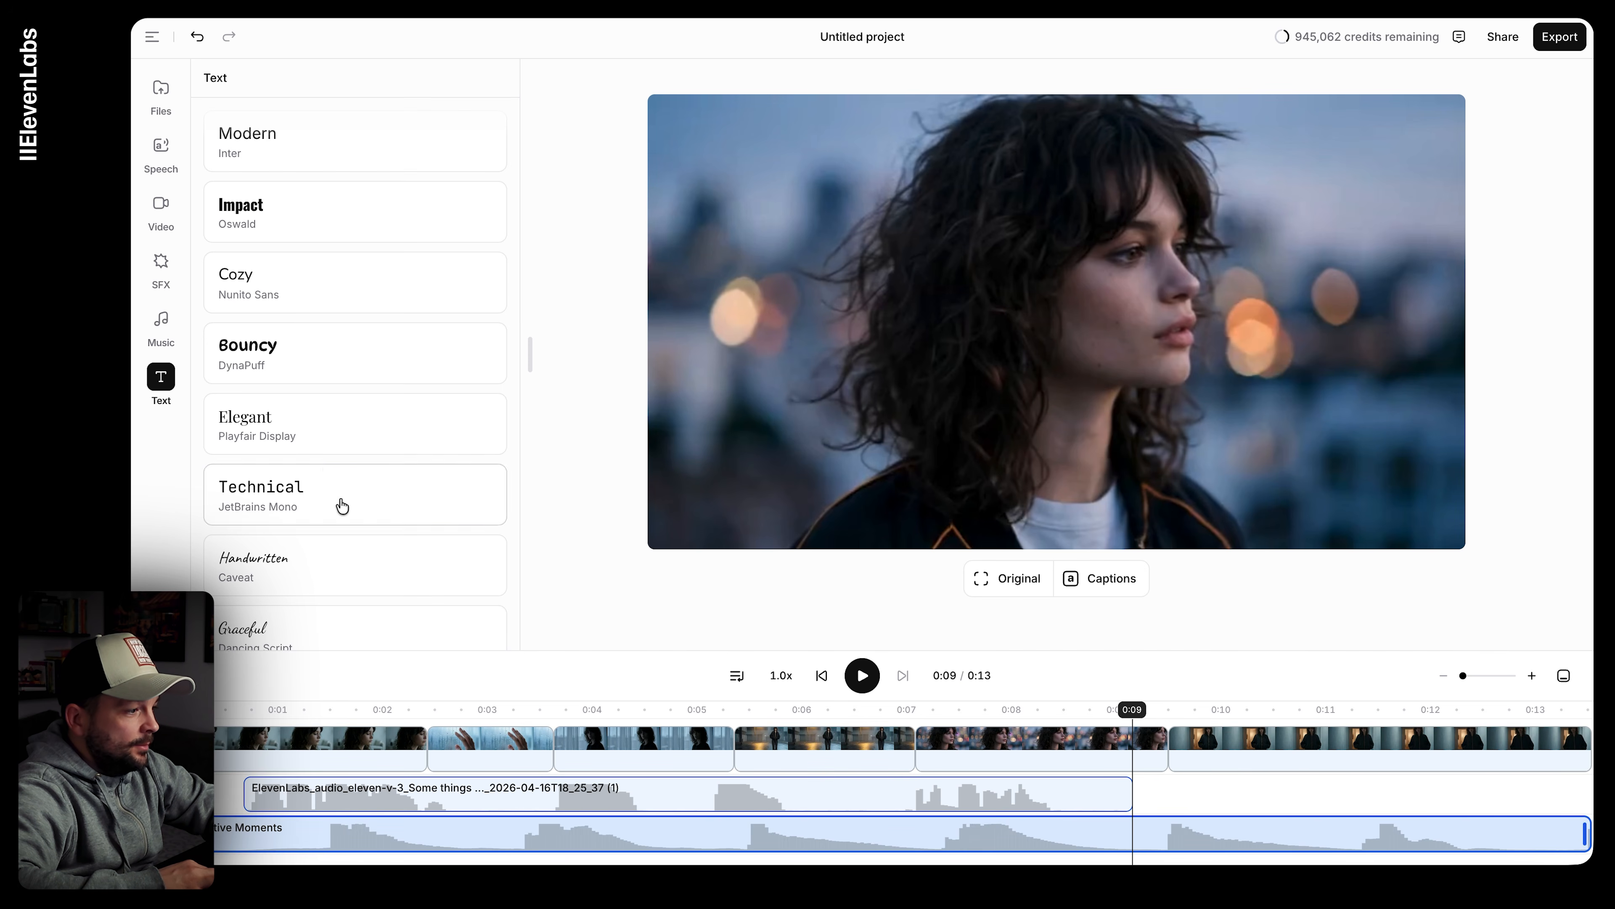
pyautogui.scroll(-1, 304, 588)
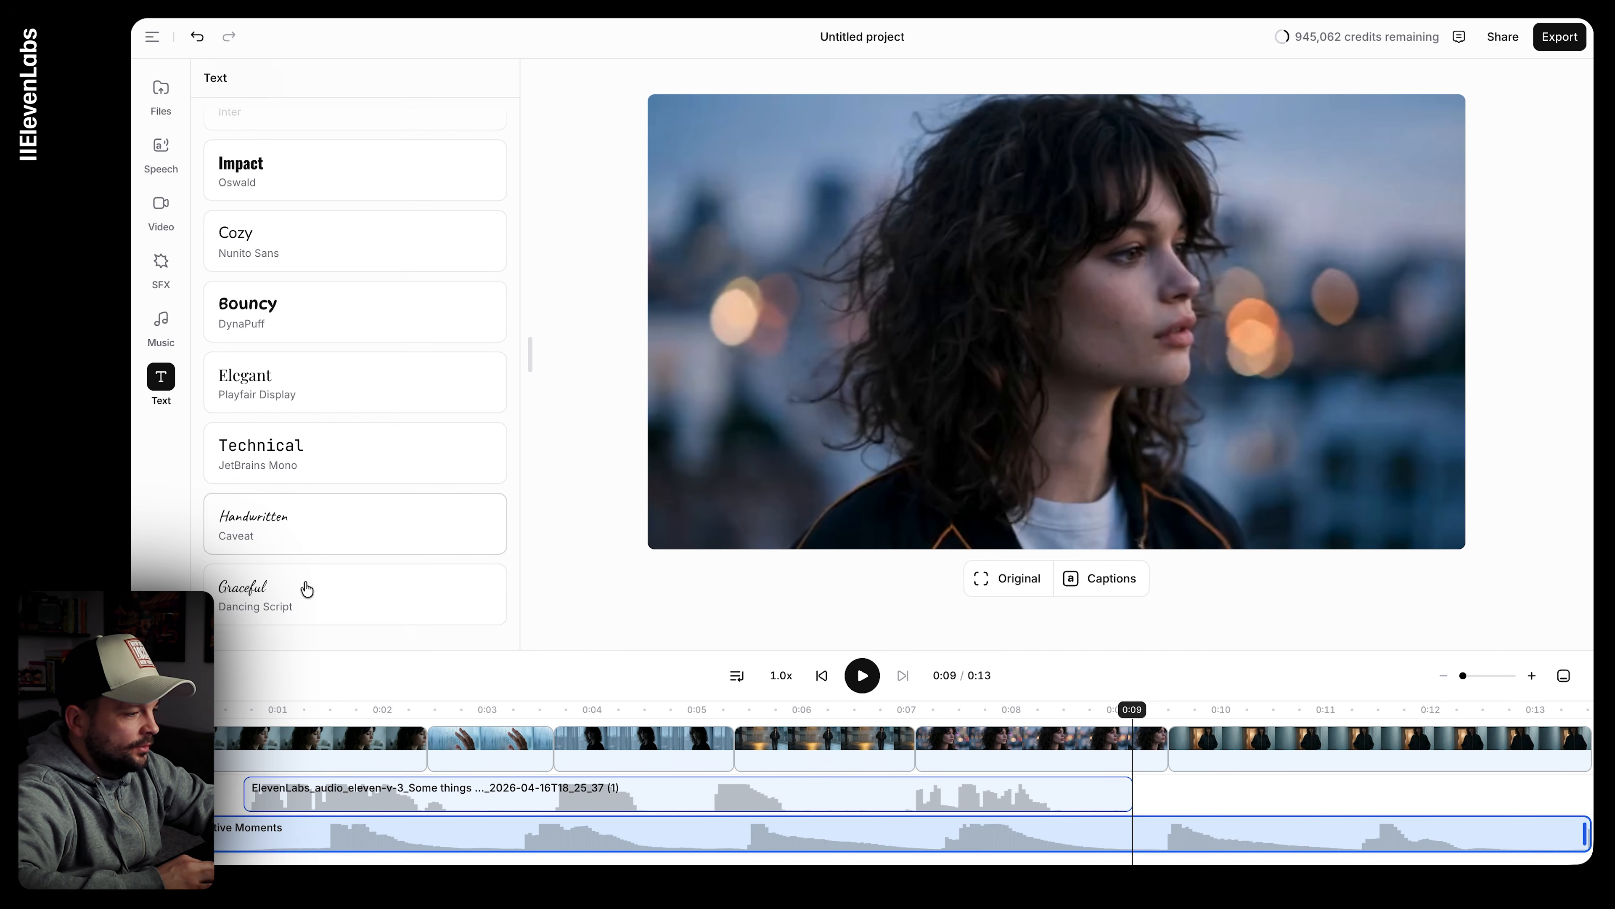
pyautogui.click(299, 601)
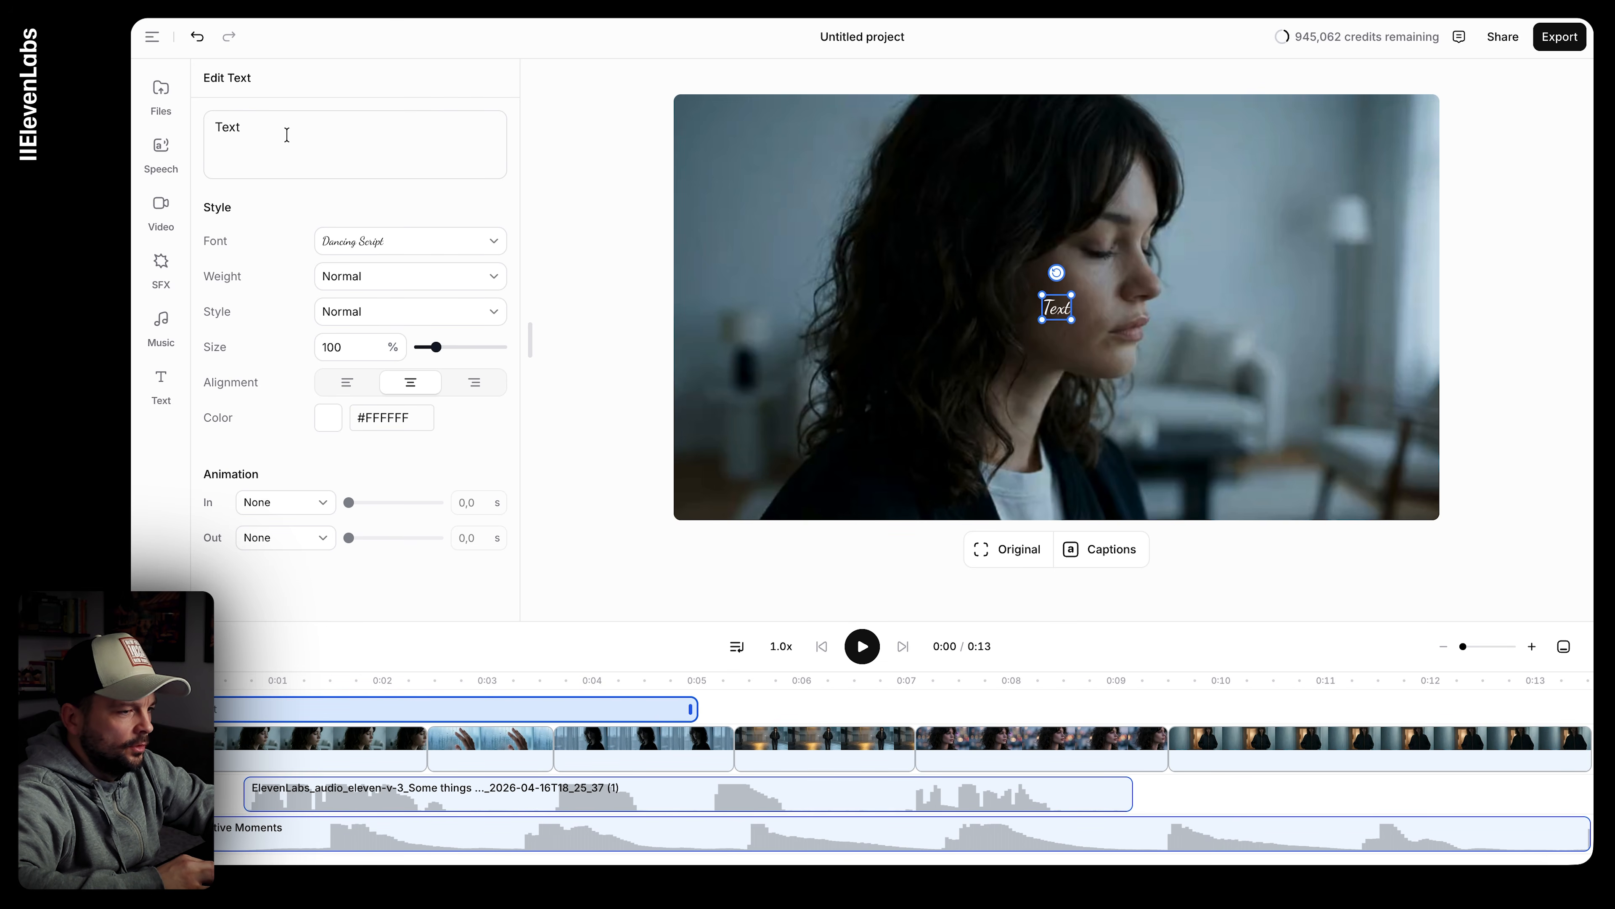
pyautogui.doubleClick(259, 130)
pyautogui.write('You Feel Them Stay')
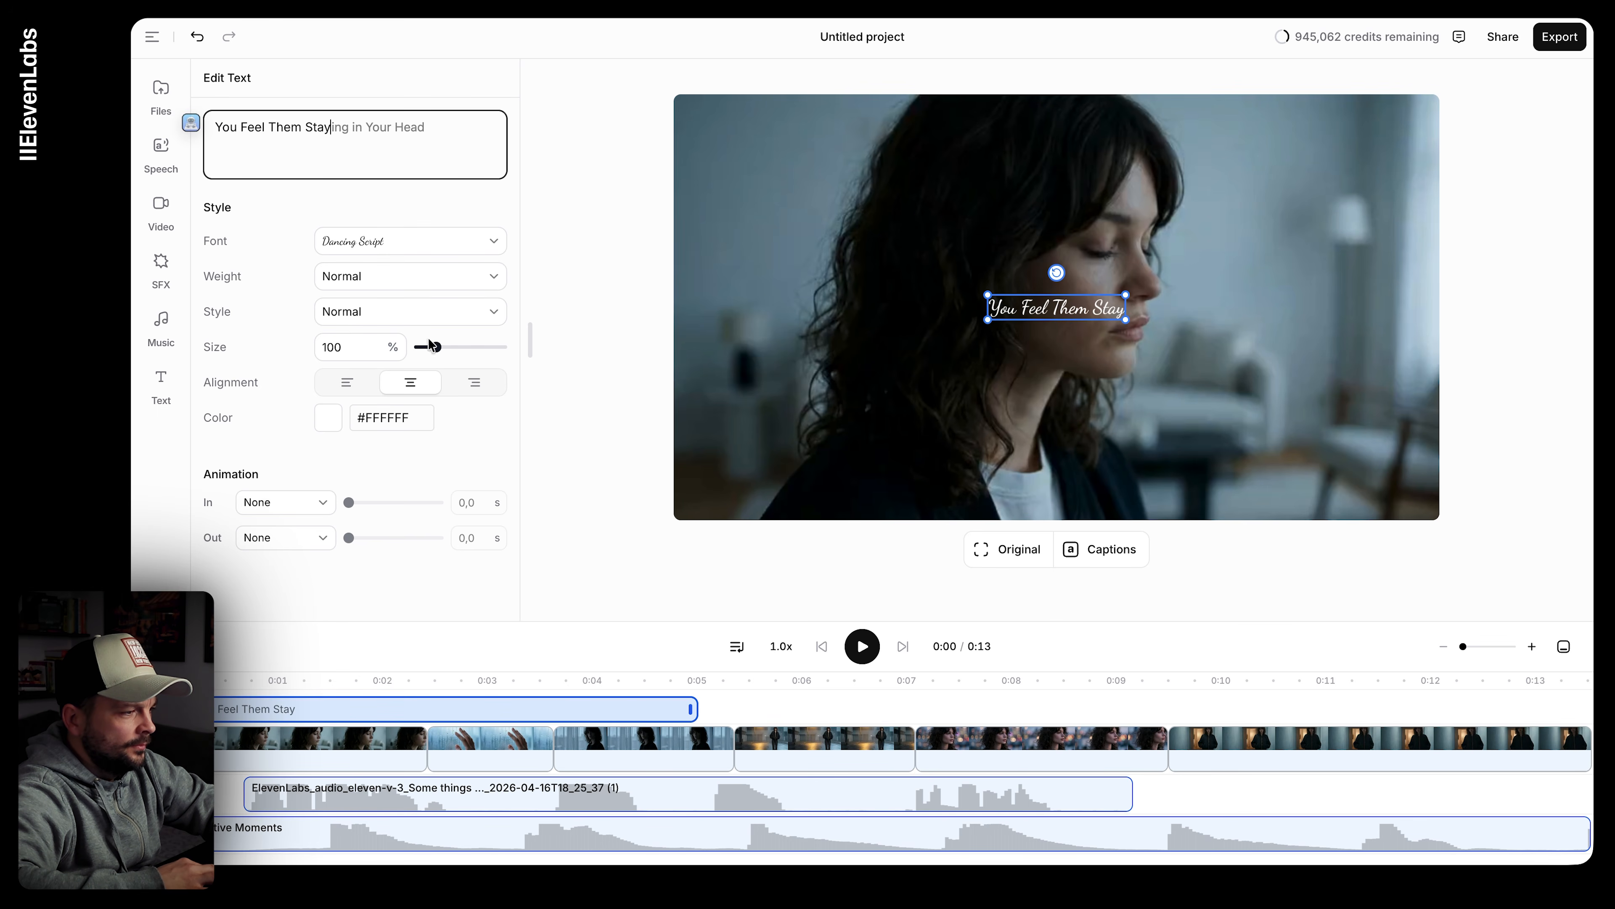
# Step: Try Crimson Text for the title, settle on Playfair Display, and set the size to 164%
pyautogui.moveTo(436, 348); pyautogui.dragTo(473, 350)
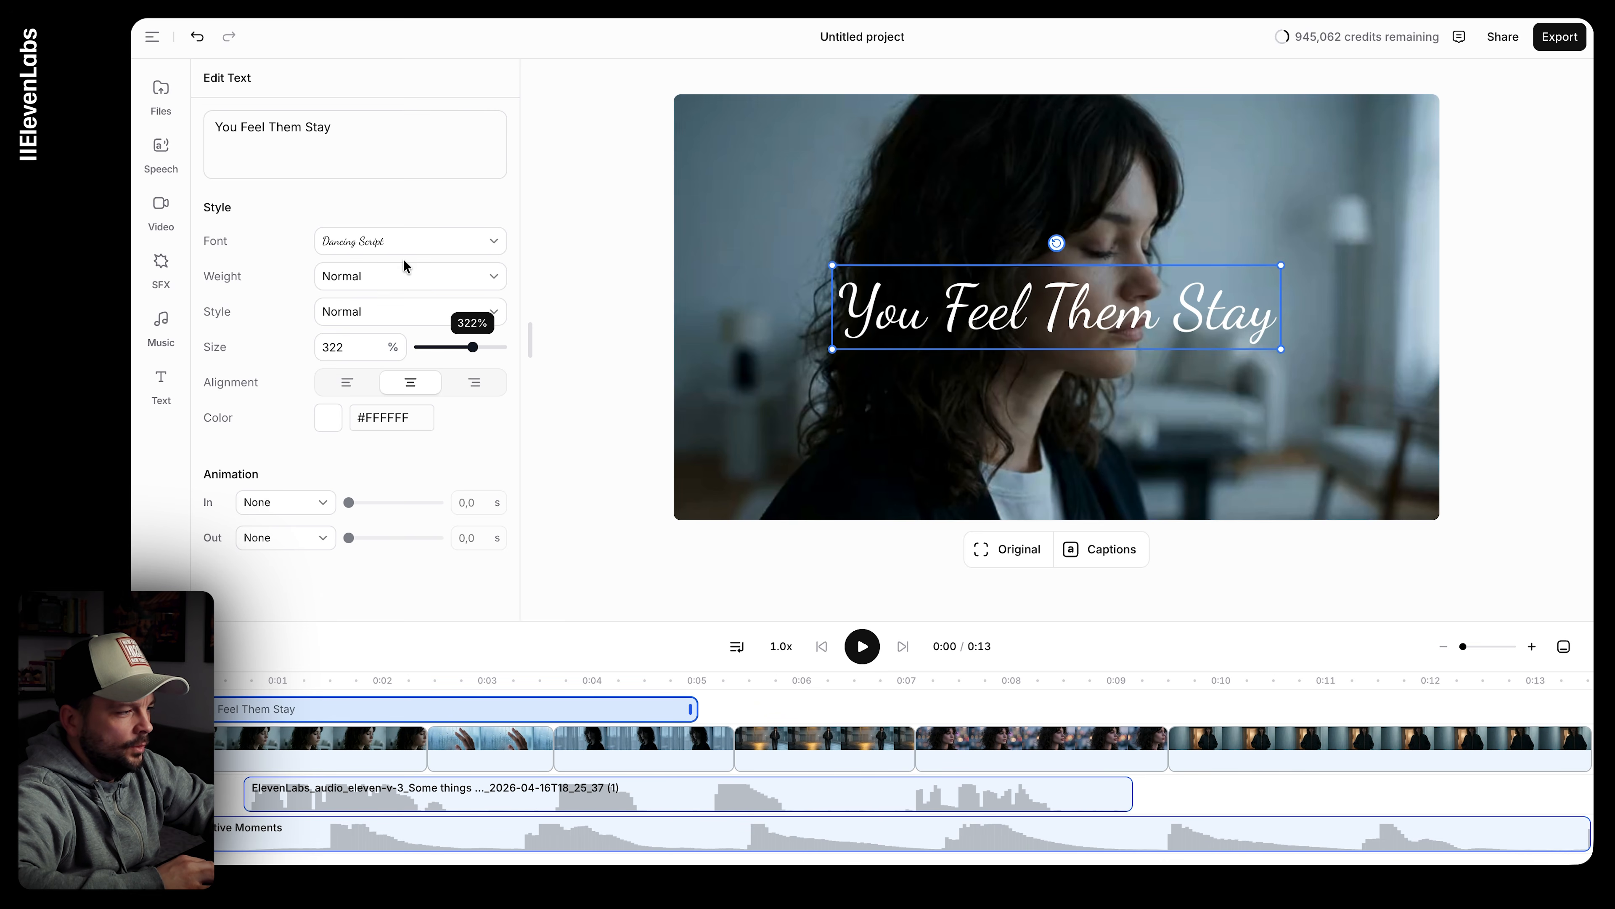
pyautogui.click(409, 240)
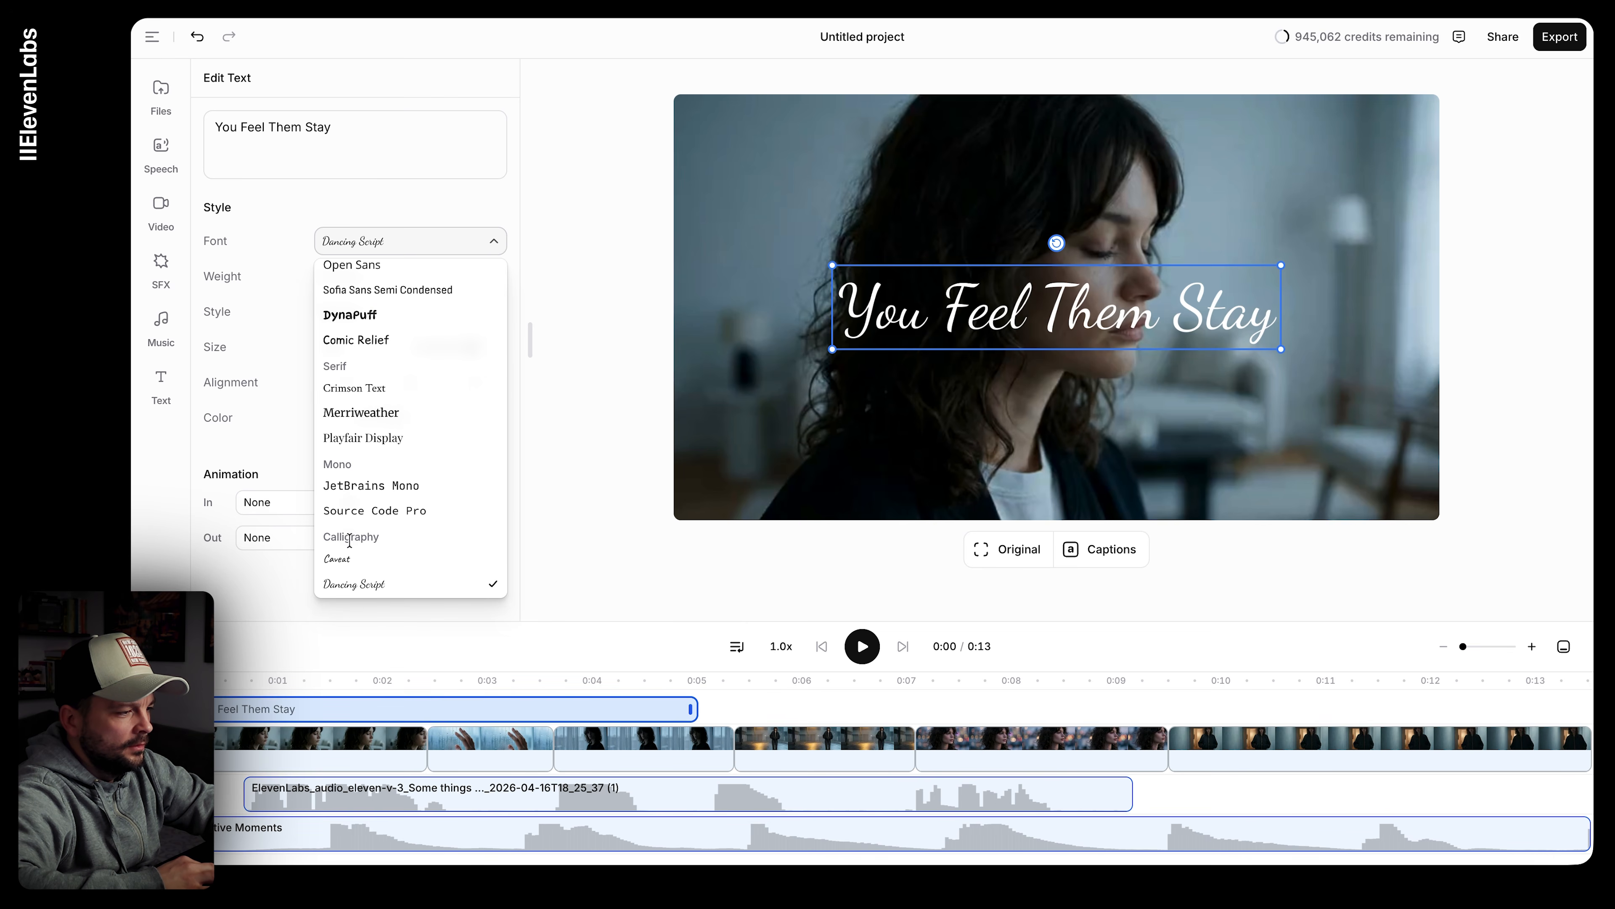
pyautogui.click(355, 440)
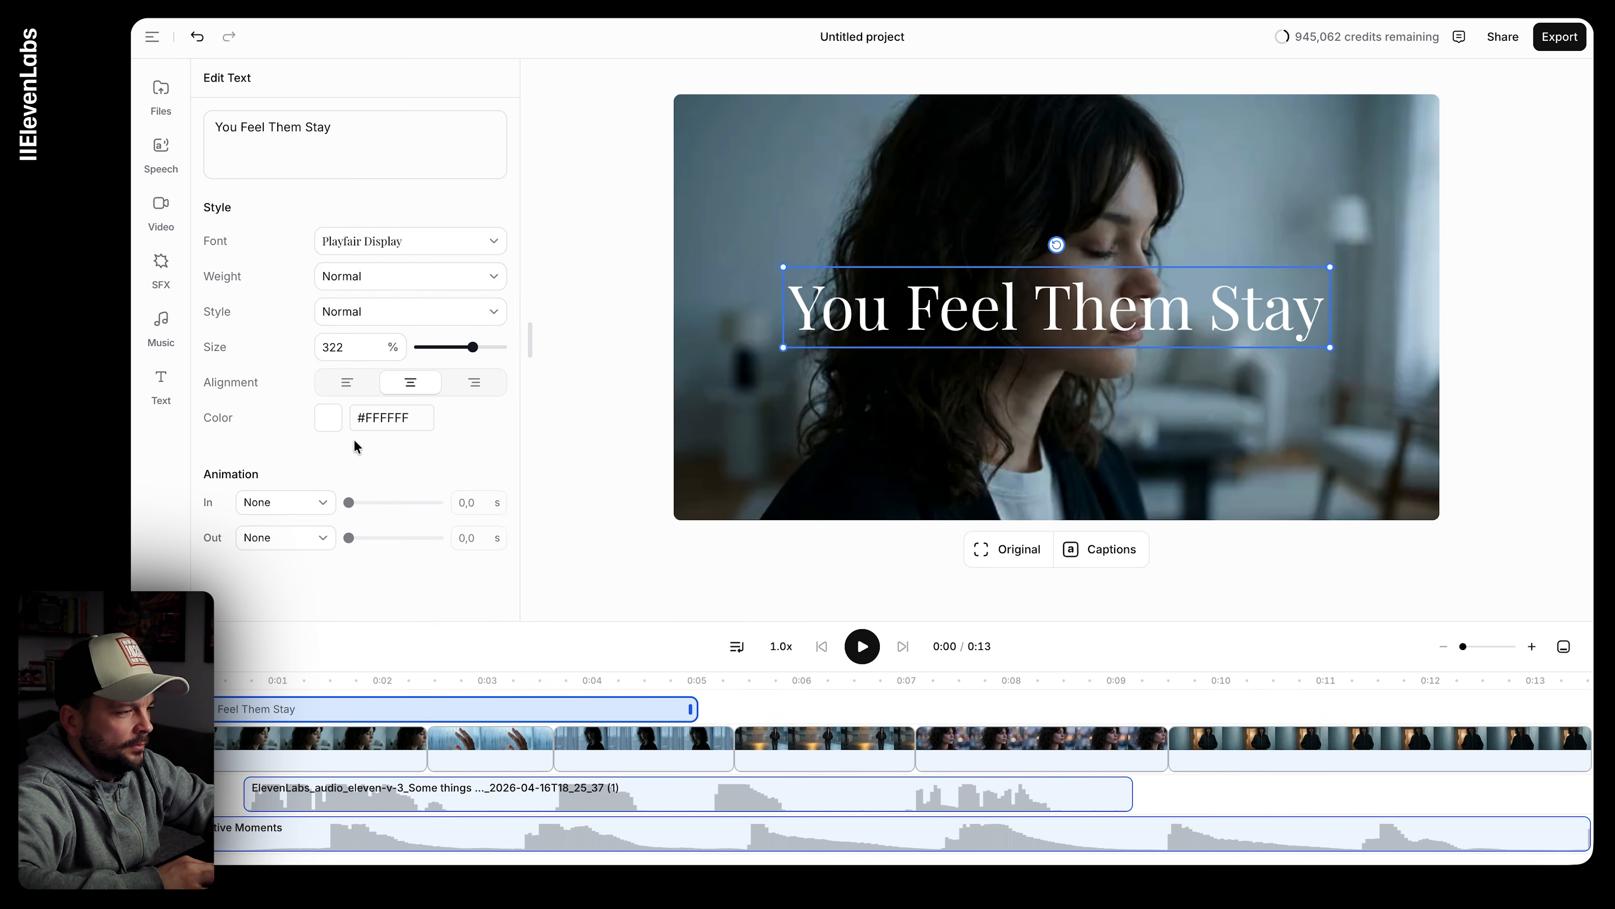
pyautogui.click(375, 241)
pyautogui.scroll(-2, 386, 474)
pyautogui.click(355, 387)
pyautogui.click(407, 241)
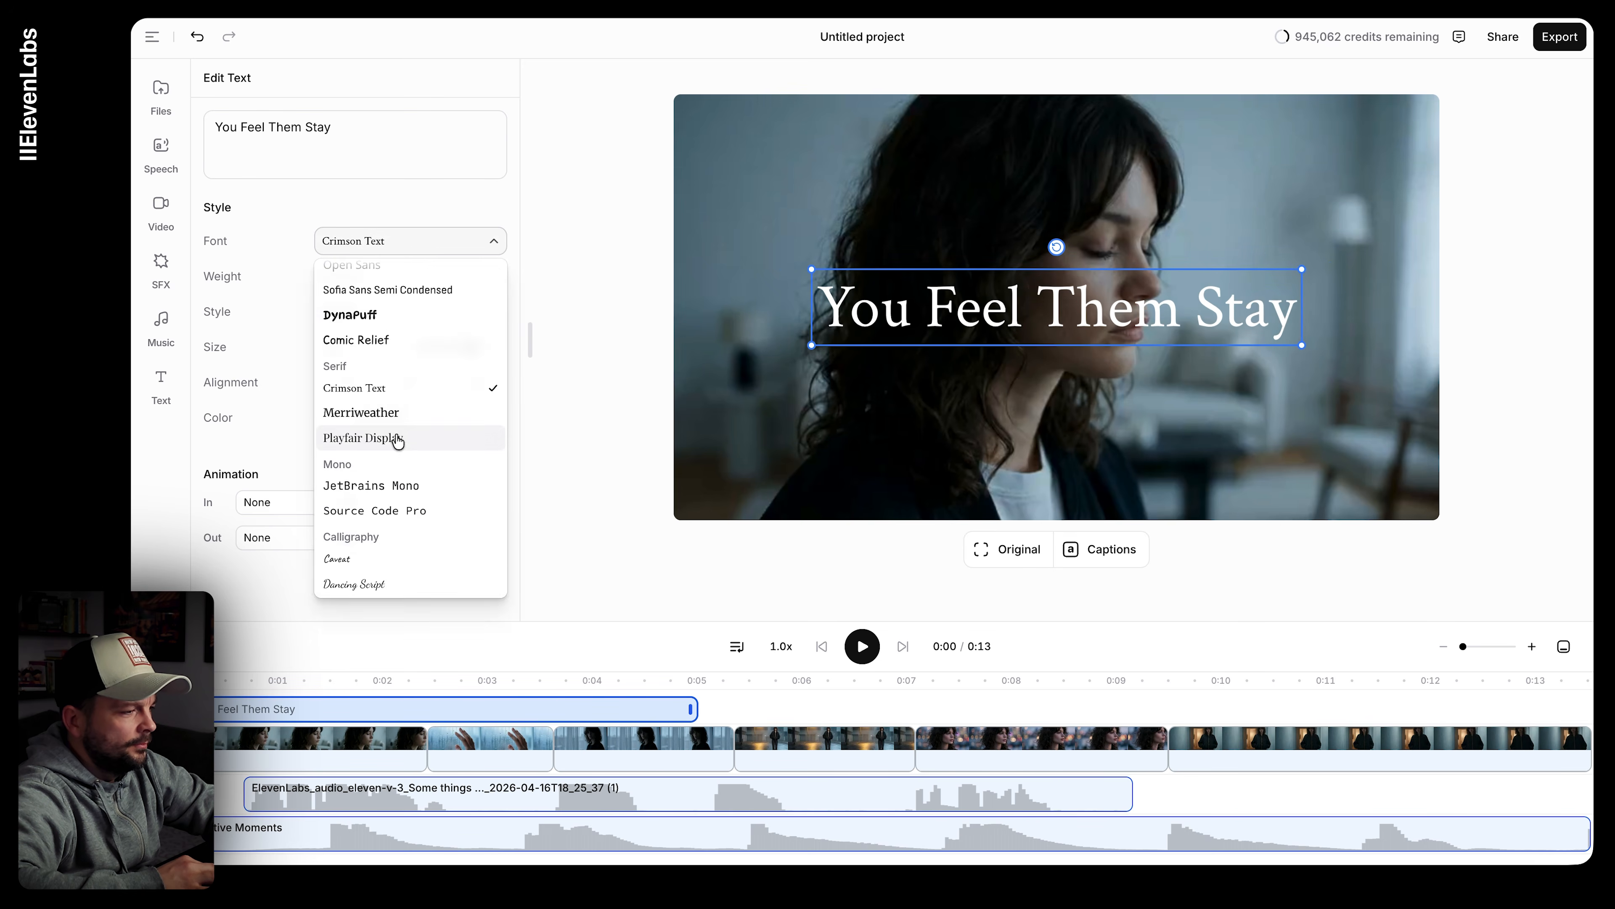
pyautogui.click(396, 440)
pyautogui.moveTo(472, 347); pyautogui.dragTo(446, 349)
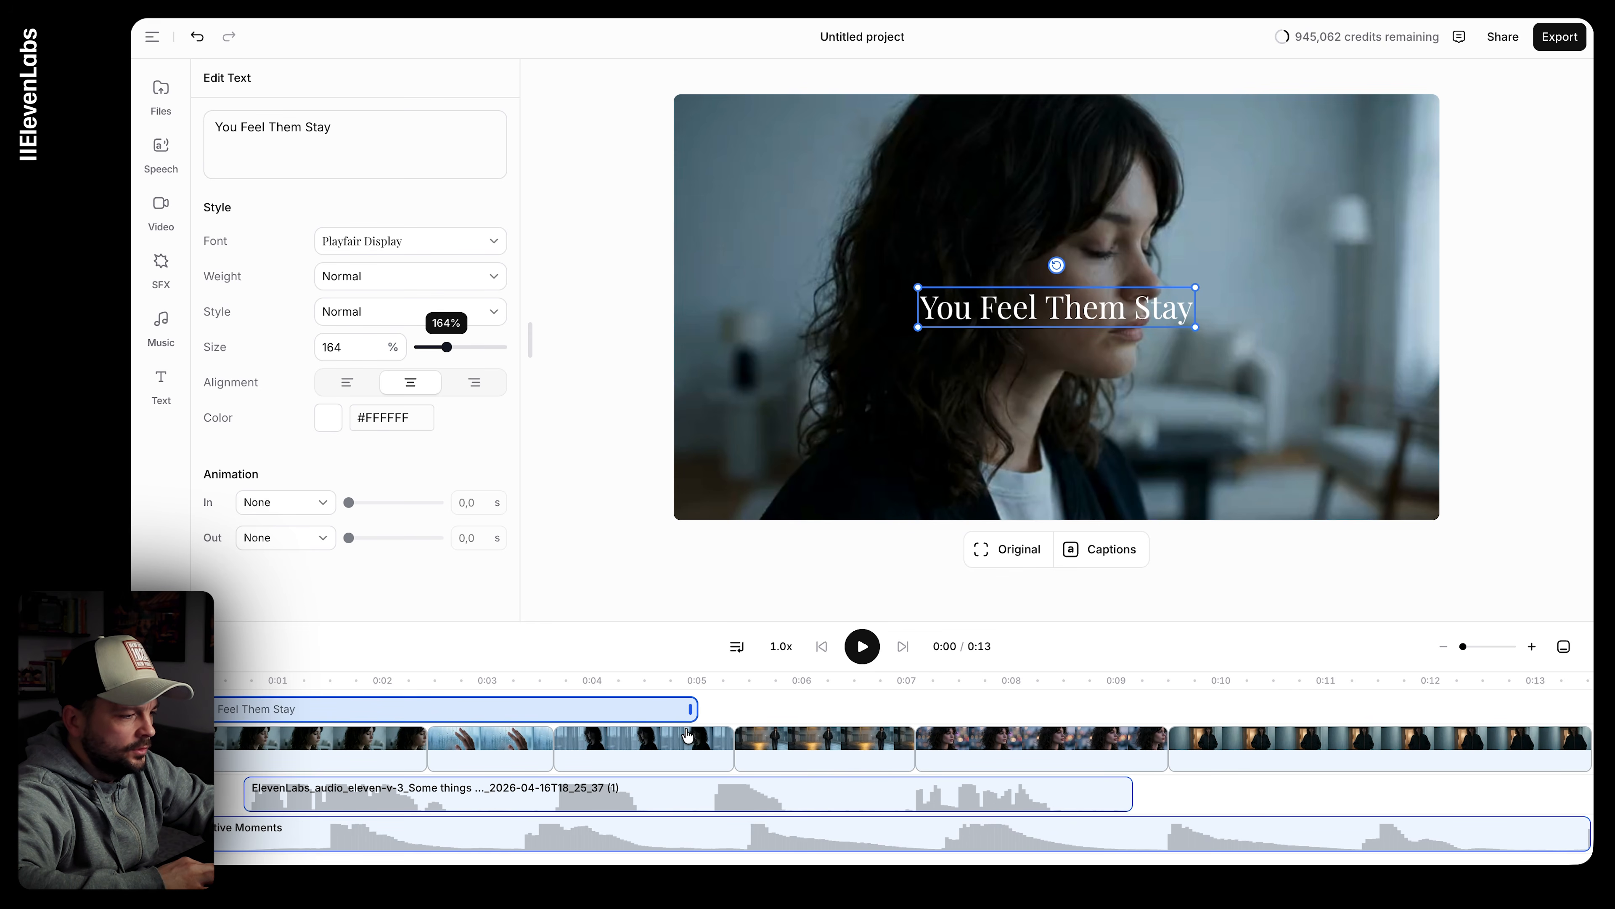
# Step: Move the title on the timeline so it starts together with the final clip, between 0:09 and 0:10
pyautogui.moveTo(319, 707); pyautogui.dragTo(1228, 711)
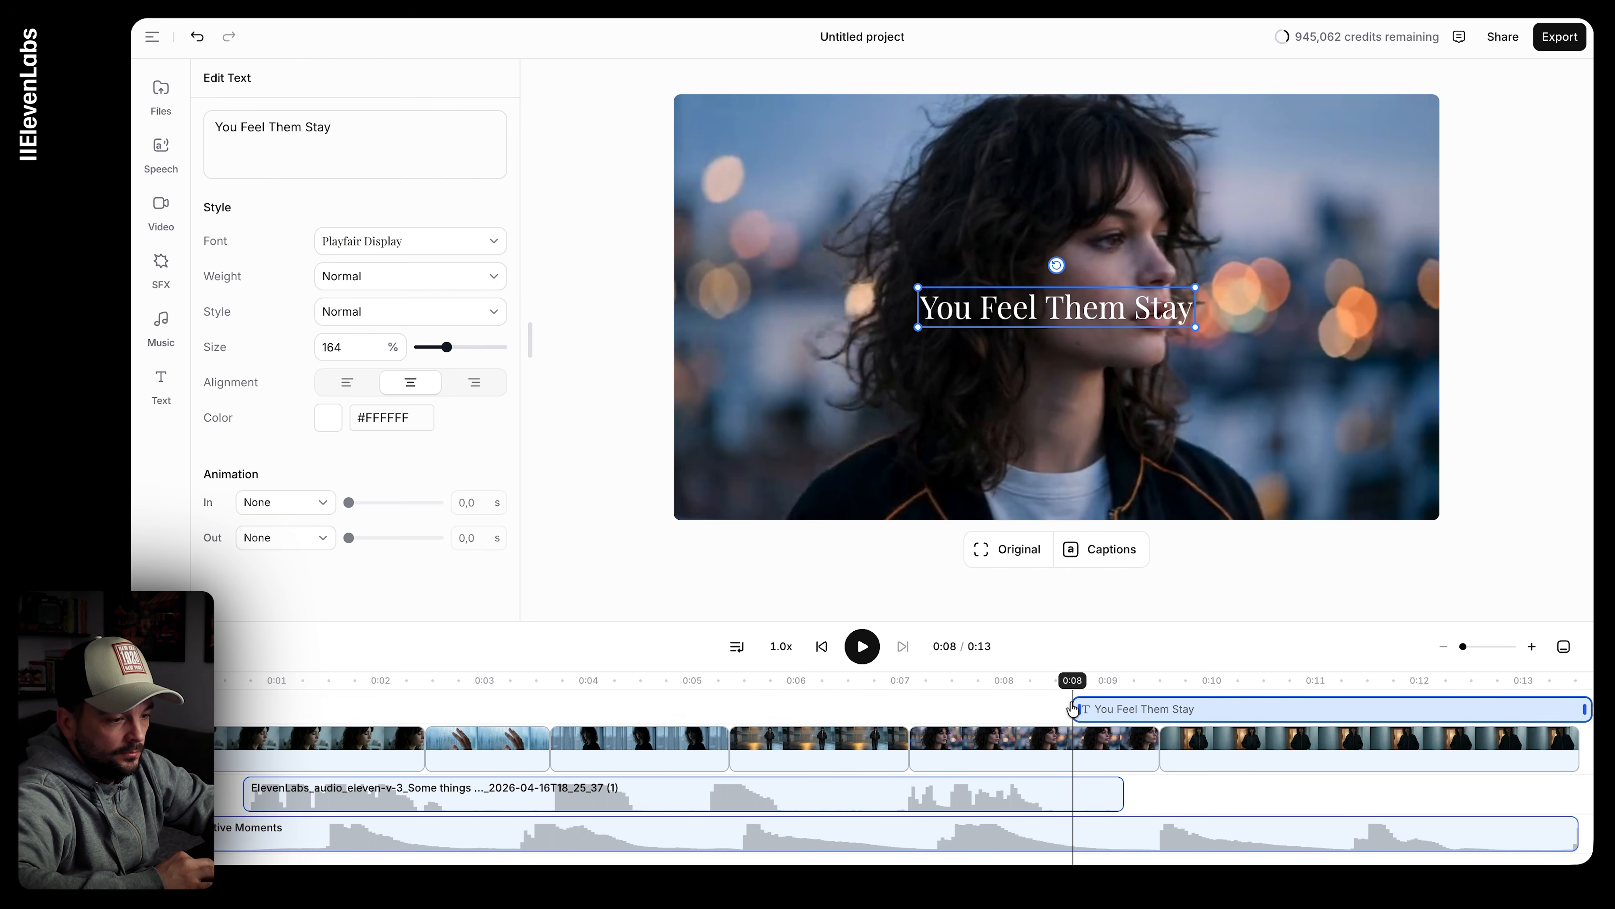
pyautogui.moveTo(1076, 705); pyautogui.dragTo(1294, 733)
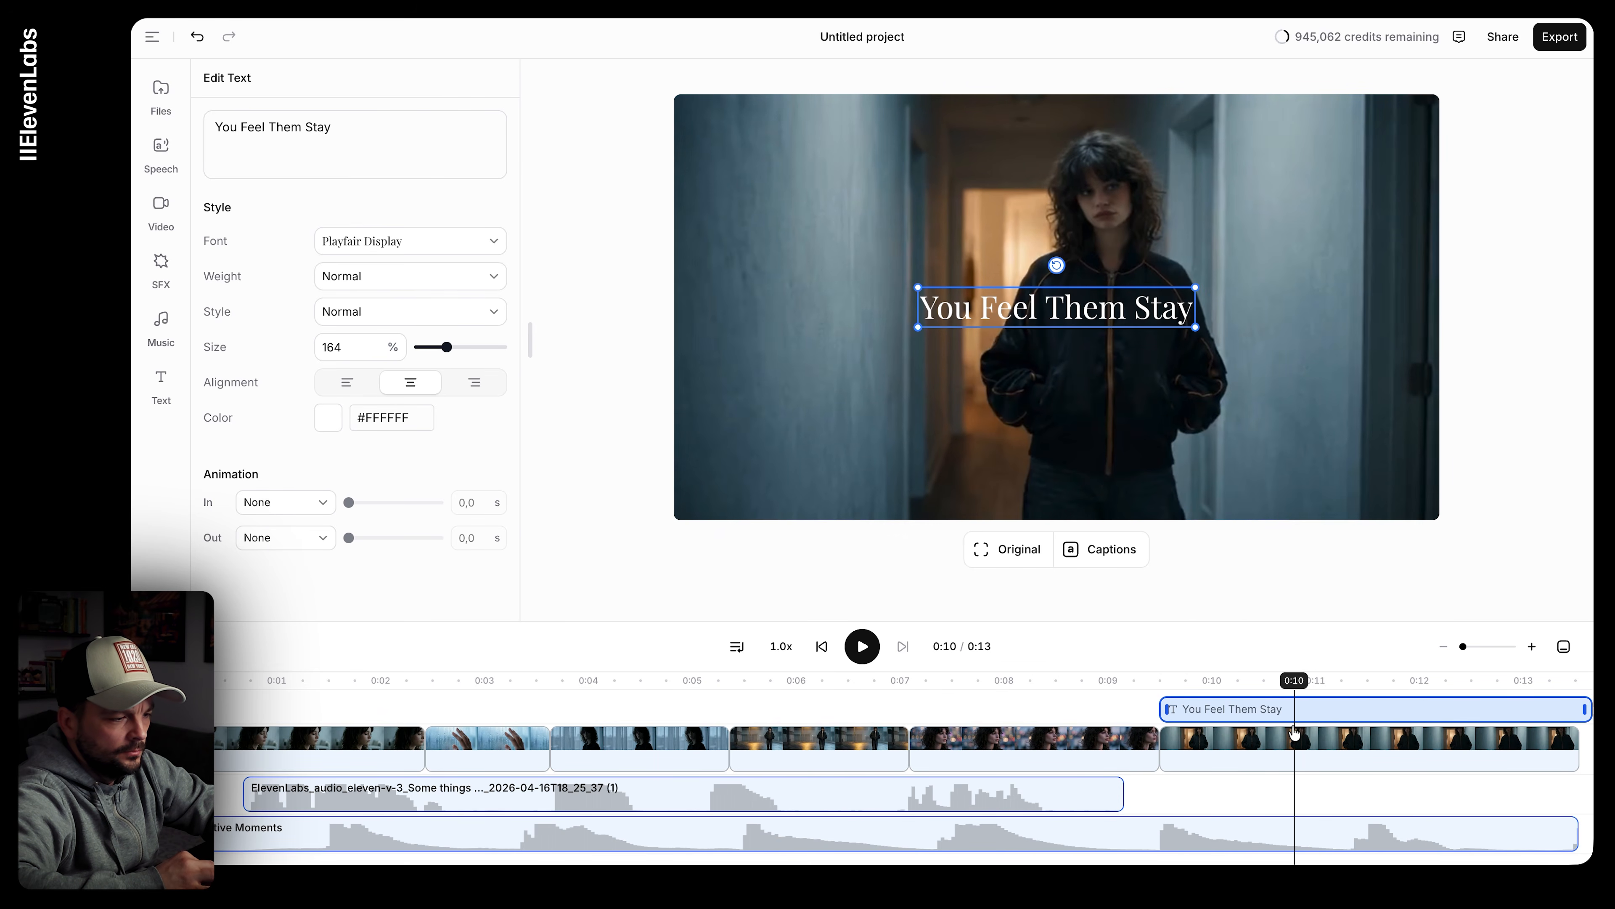
# Step: Lift the hallway clip off the main track and put the street-lamp clip in the final slot, extended to the video's end
pyautogui.moveTo(910, 683); pyautogui.dragTo(811, 736)
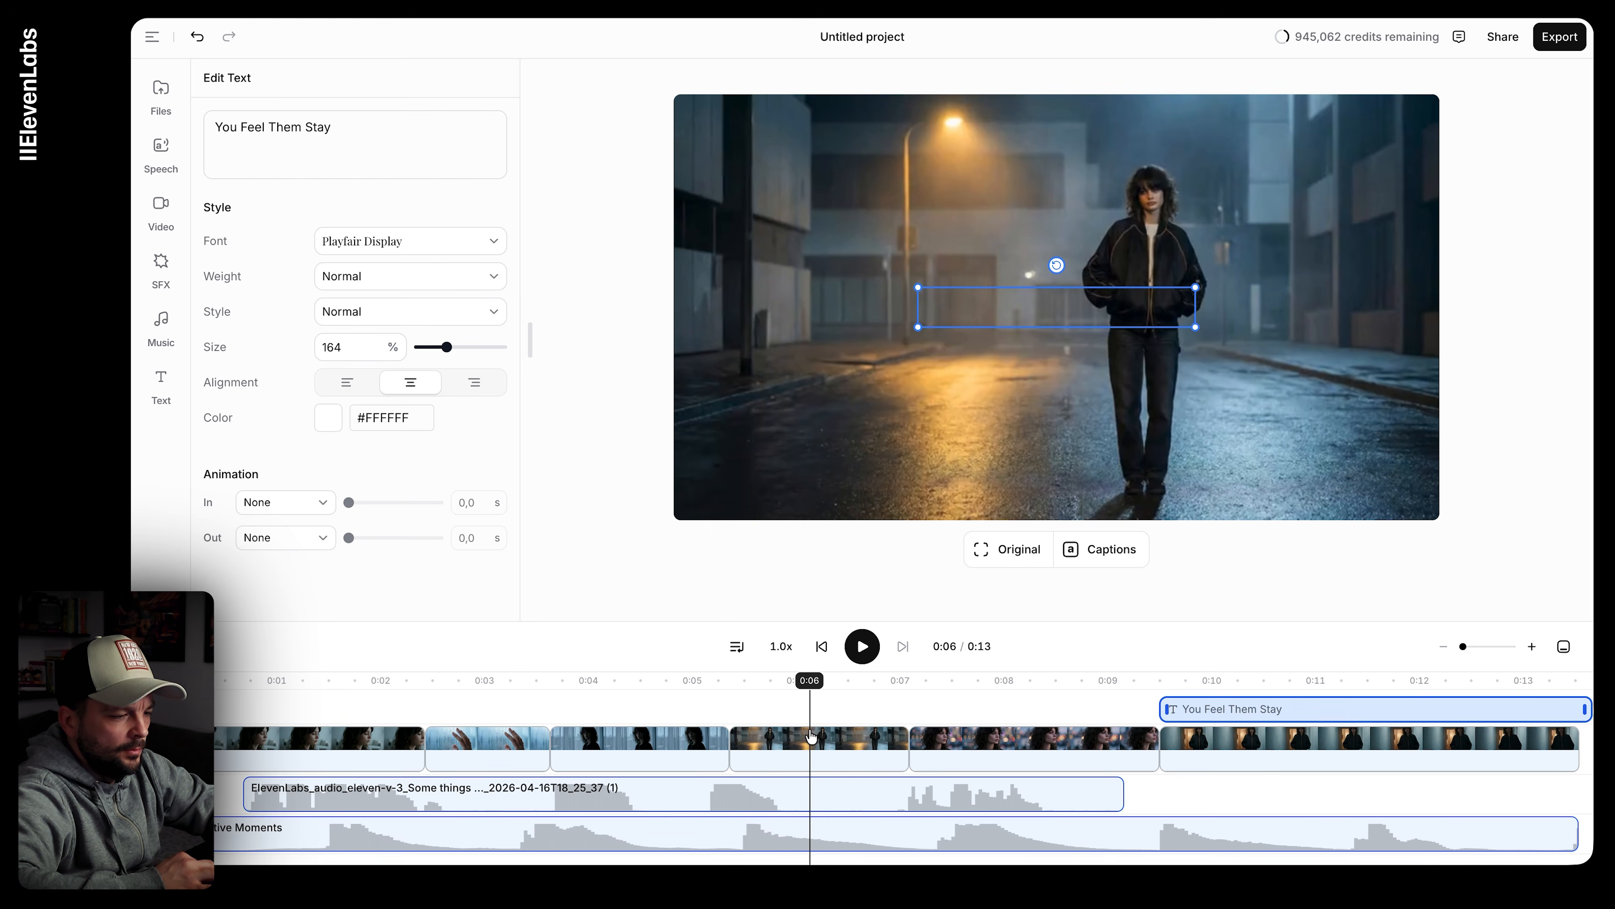
pyautogui.click(845, 744)
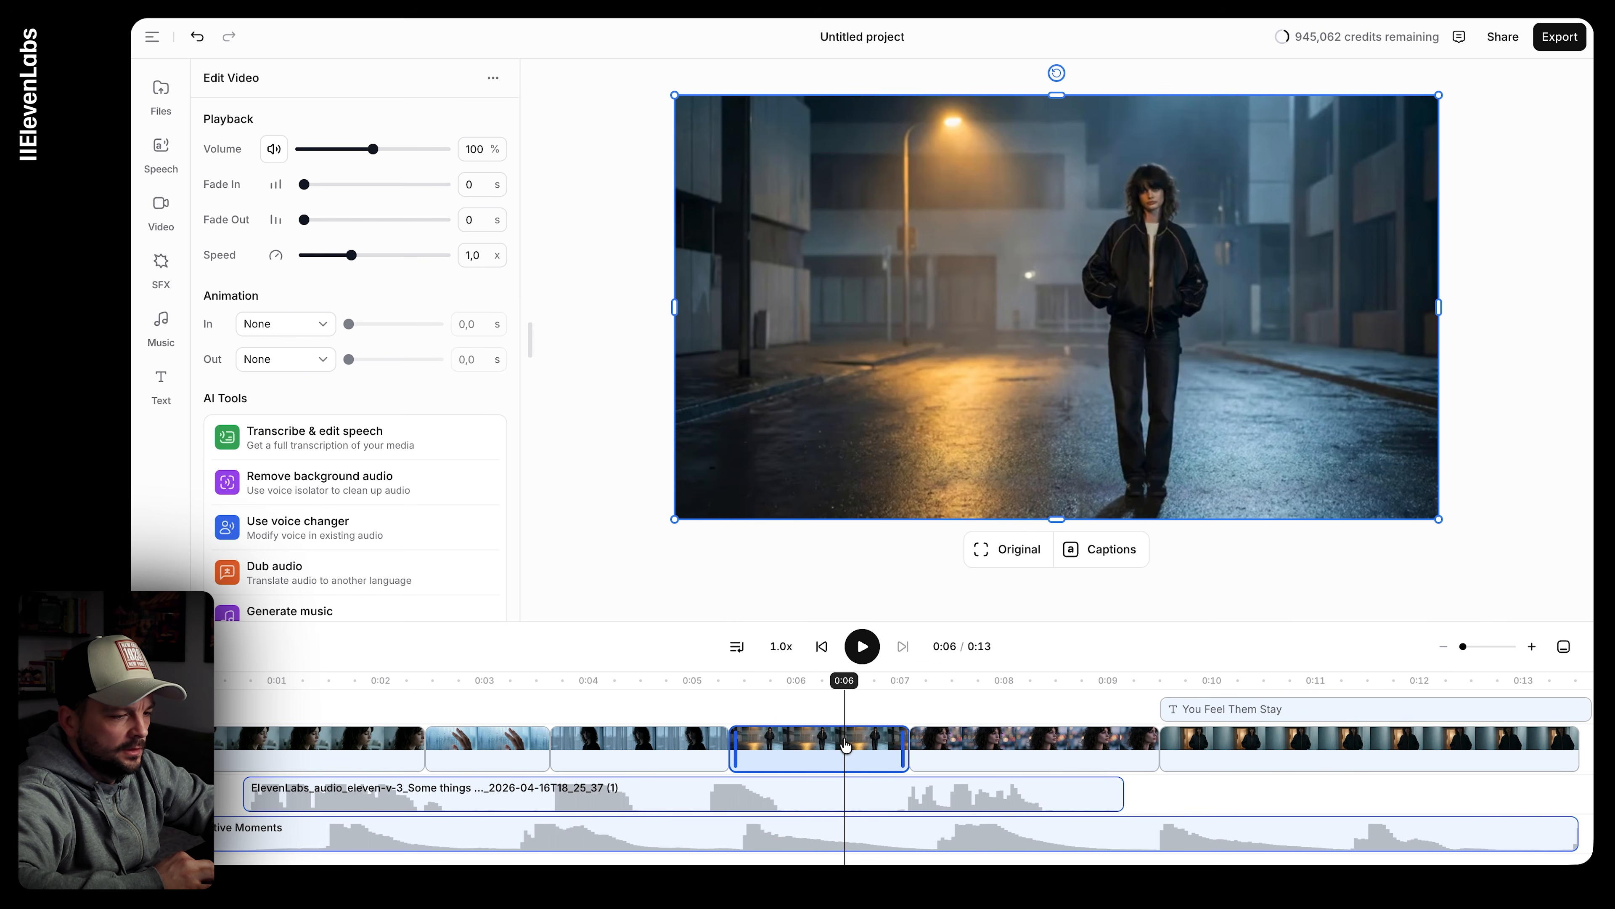
pyautogui.click(1302, 747)
pyautogui.moveTo(1251, 746); pyautogui.dragTo(581, 708)
pyautogui.moveTo(794, 751); pyautogui.dragTo(1221, 751)
pyautogui.moveTo(1335, 748); pyautogui.dragTo(1587, 740)
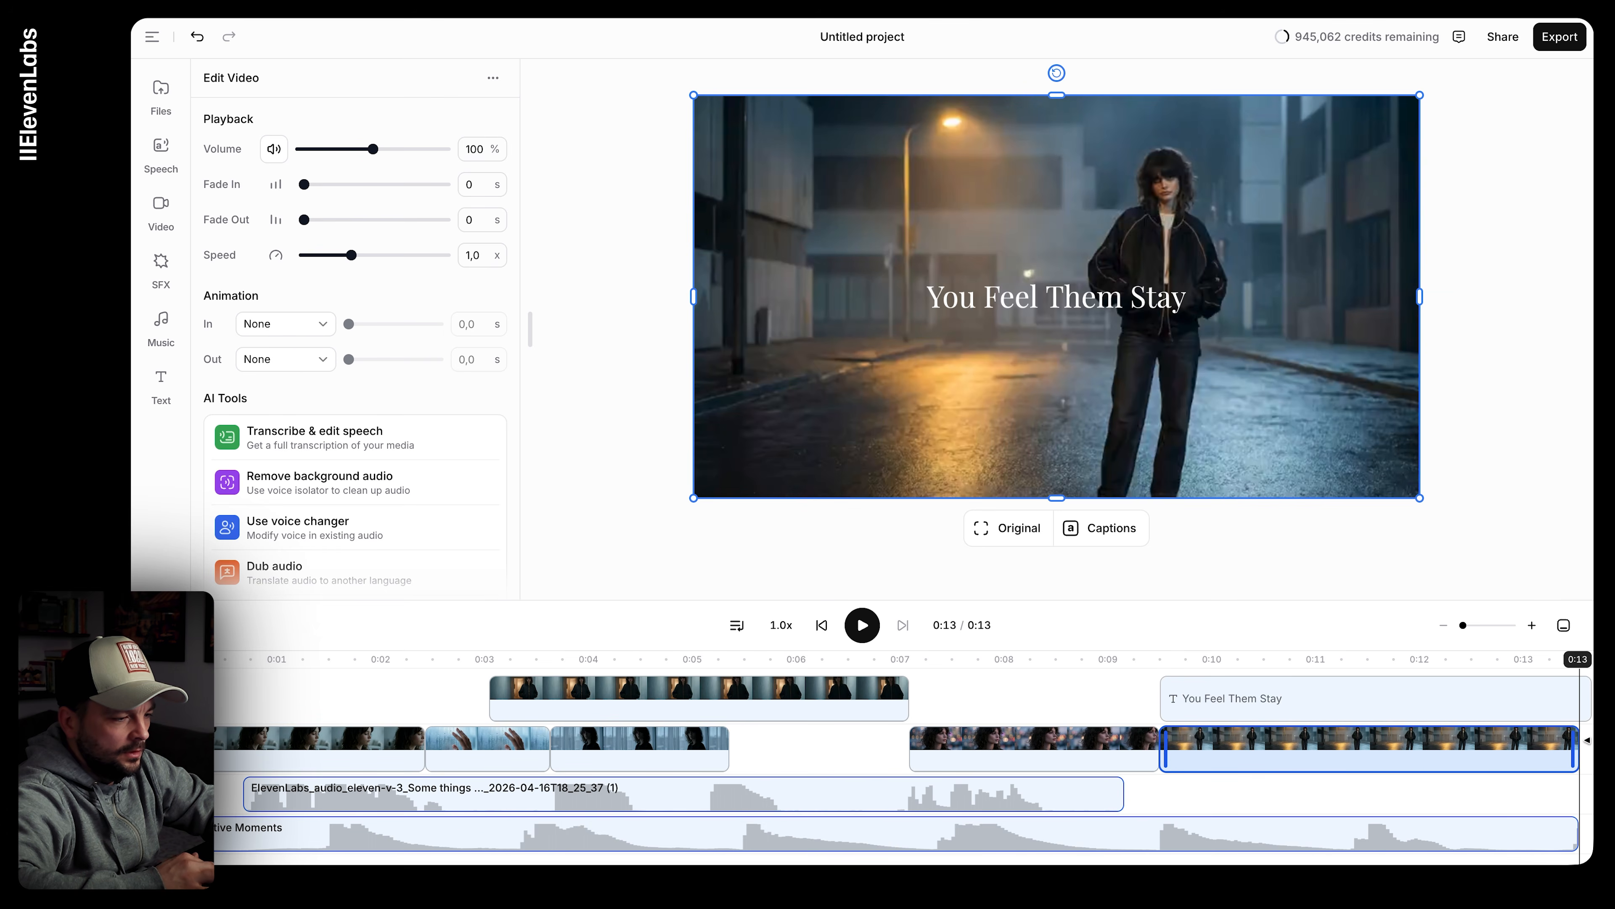
# Step: Trim the hallway clip and place it in the gap between about 0:05 and 0:07 on the main track
pyautogui.click(489, 694)
pyautogui.moveTo(711, 687); pyautogui.dragTo(915, 682)
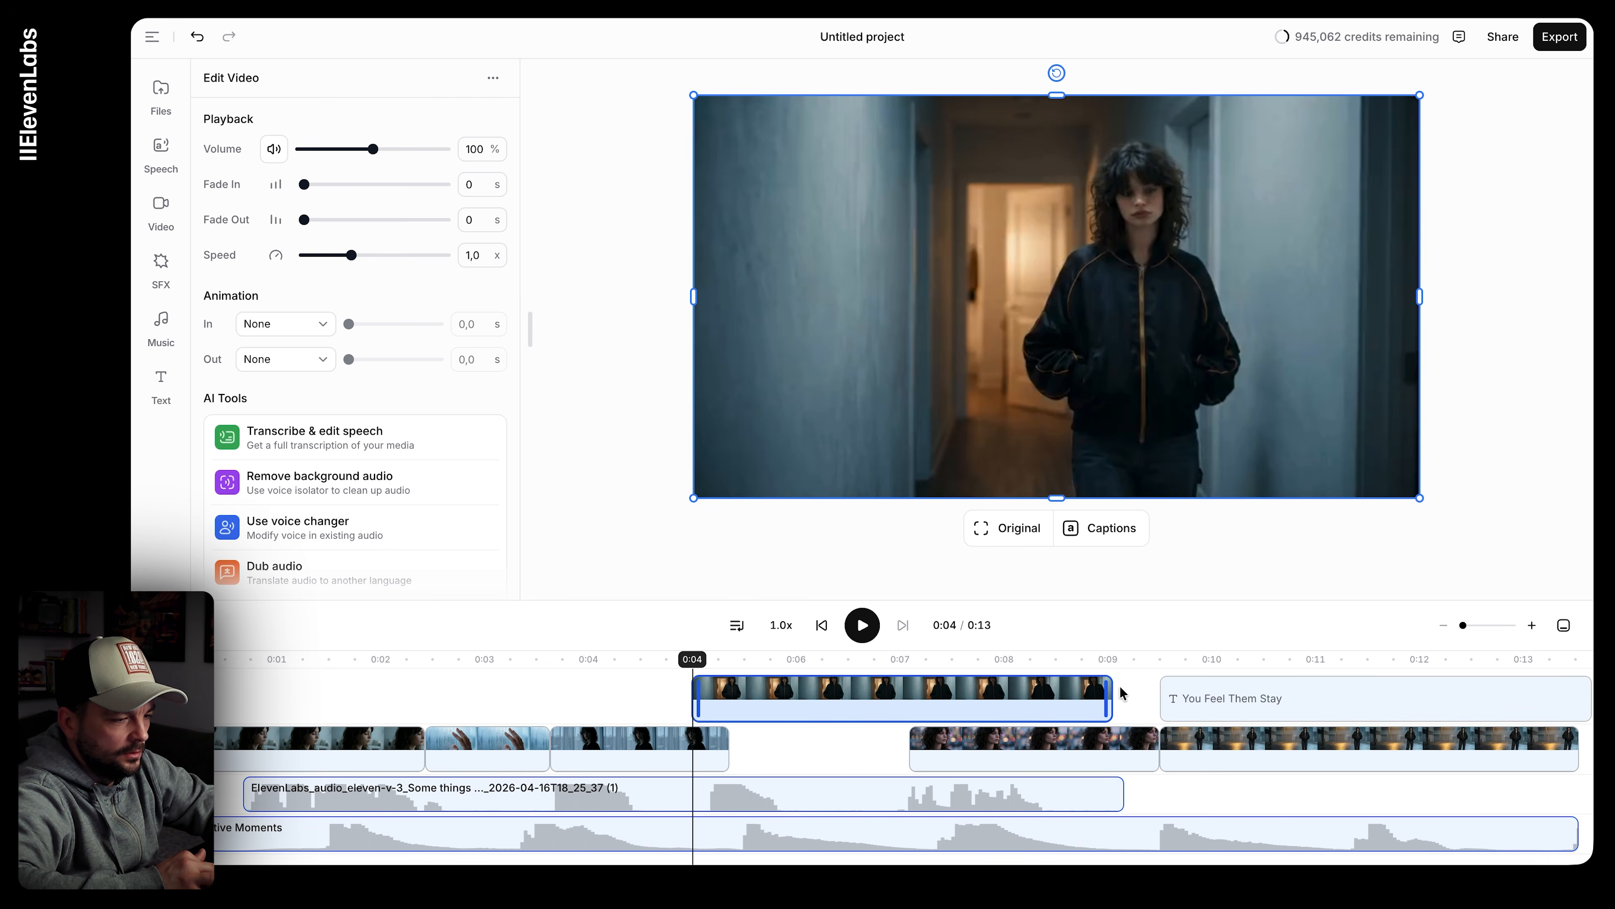
pyautogui.moveTo(1108, 697); pyautogui.dragTo(909, 740)
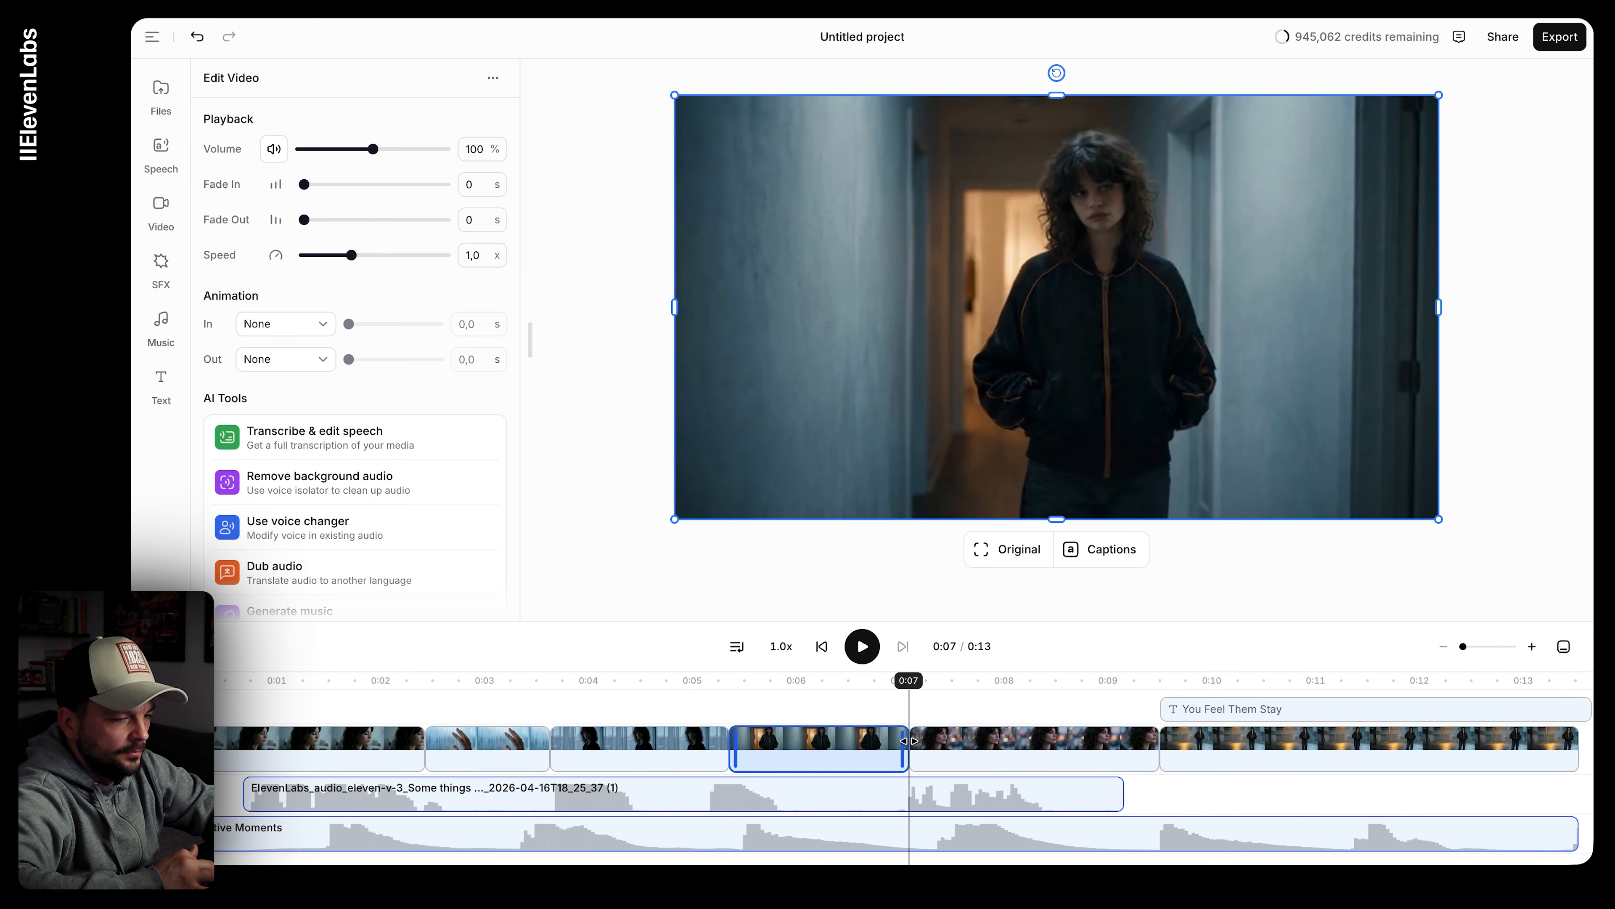
# Step: Check the title over the street shot and set its entrance animation to Gentle Float
pyautogui.moveTo(1173, 680); pyautogui.dragTo(1301, 682)
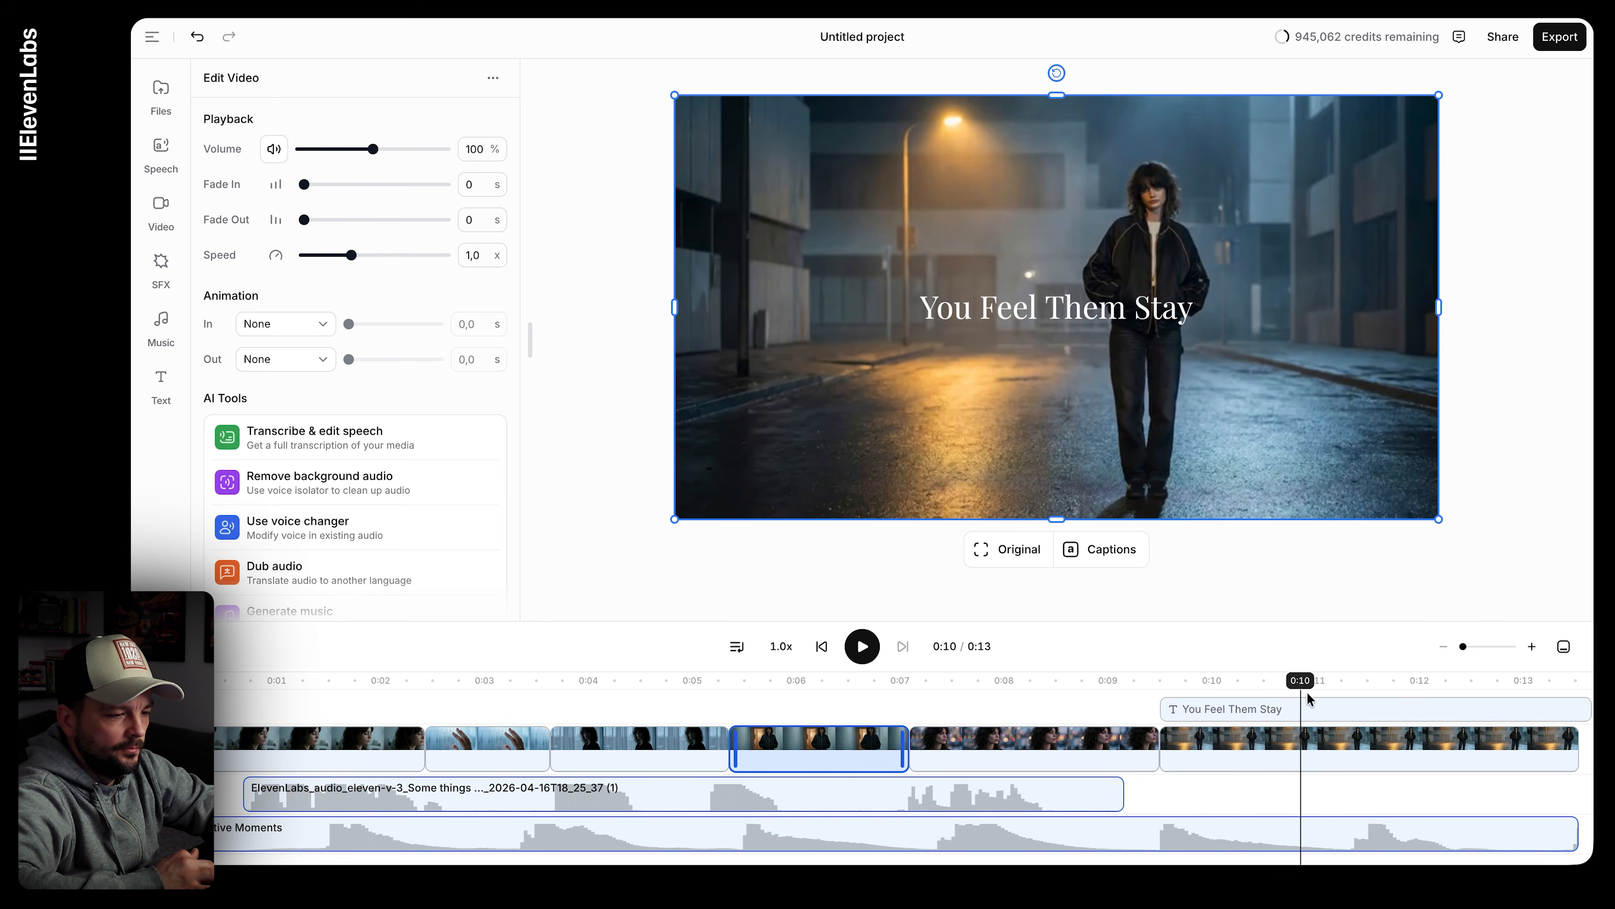
pyautogui.click(1224, 710)
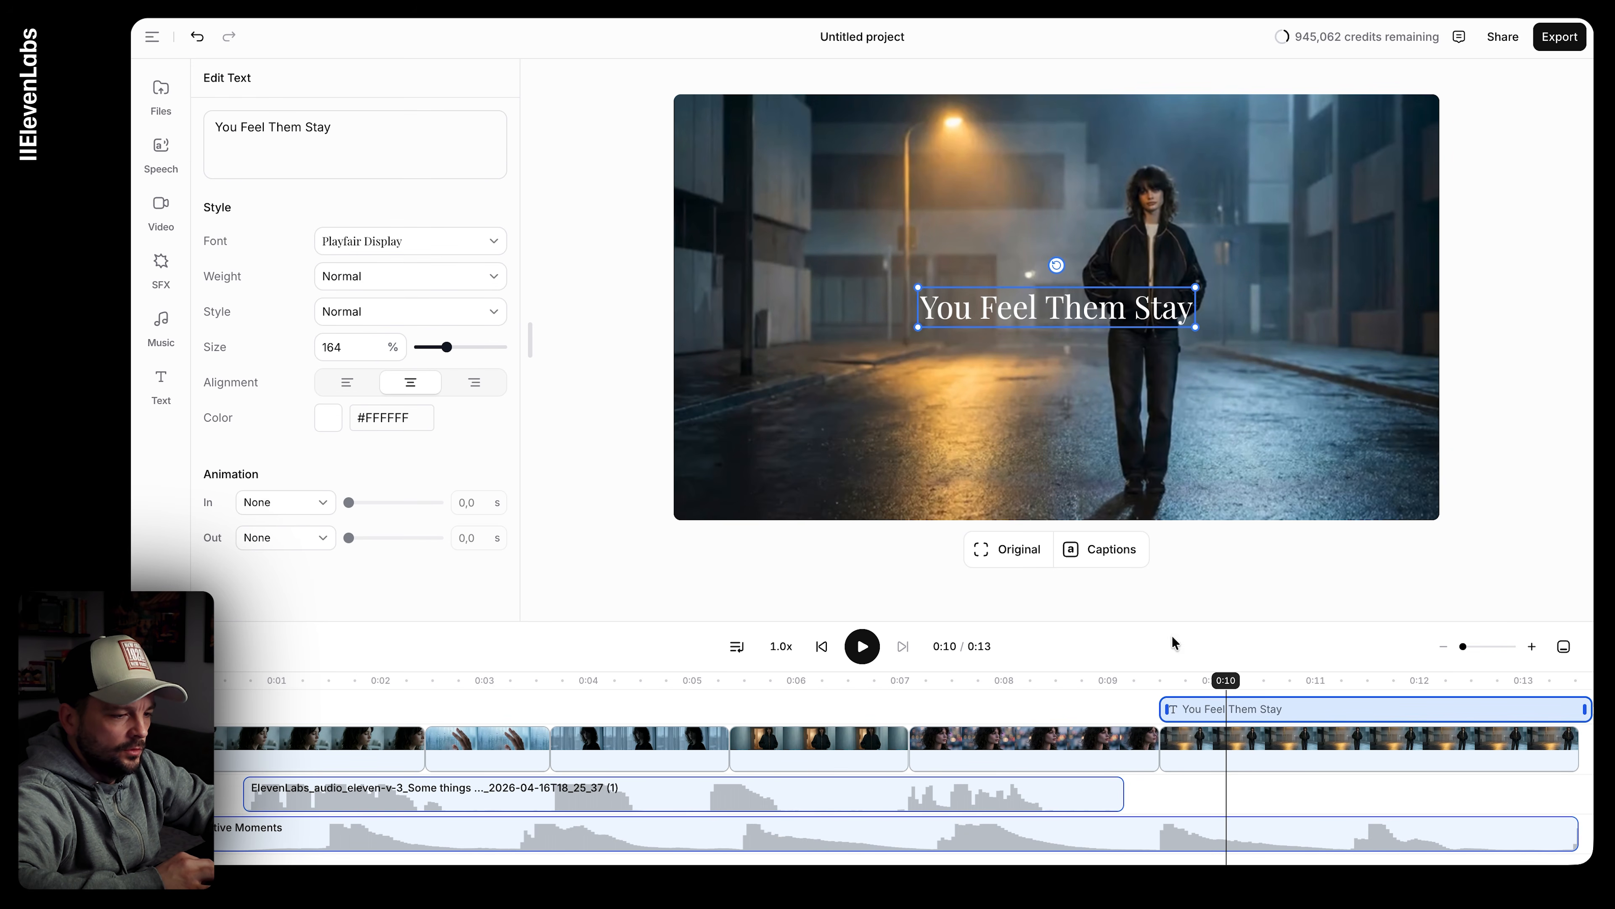
pyautogui.moveTo(1225, 682); pyautogui.dragTo(1169, 696)
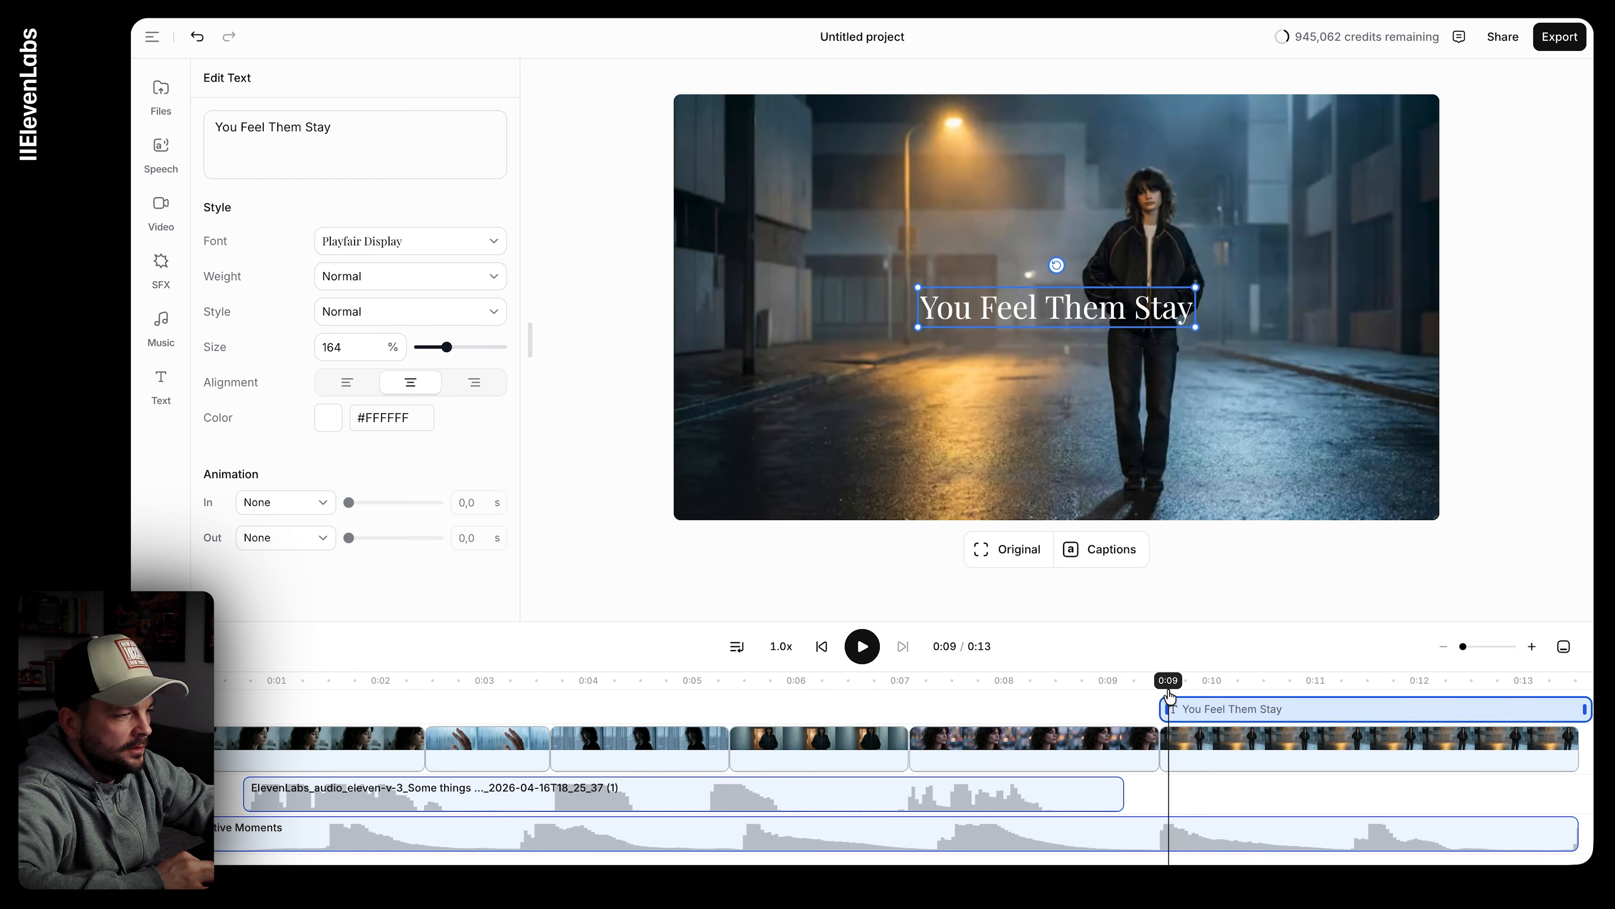
pyautogui.click(286, 504)
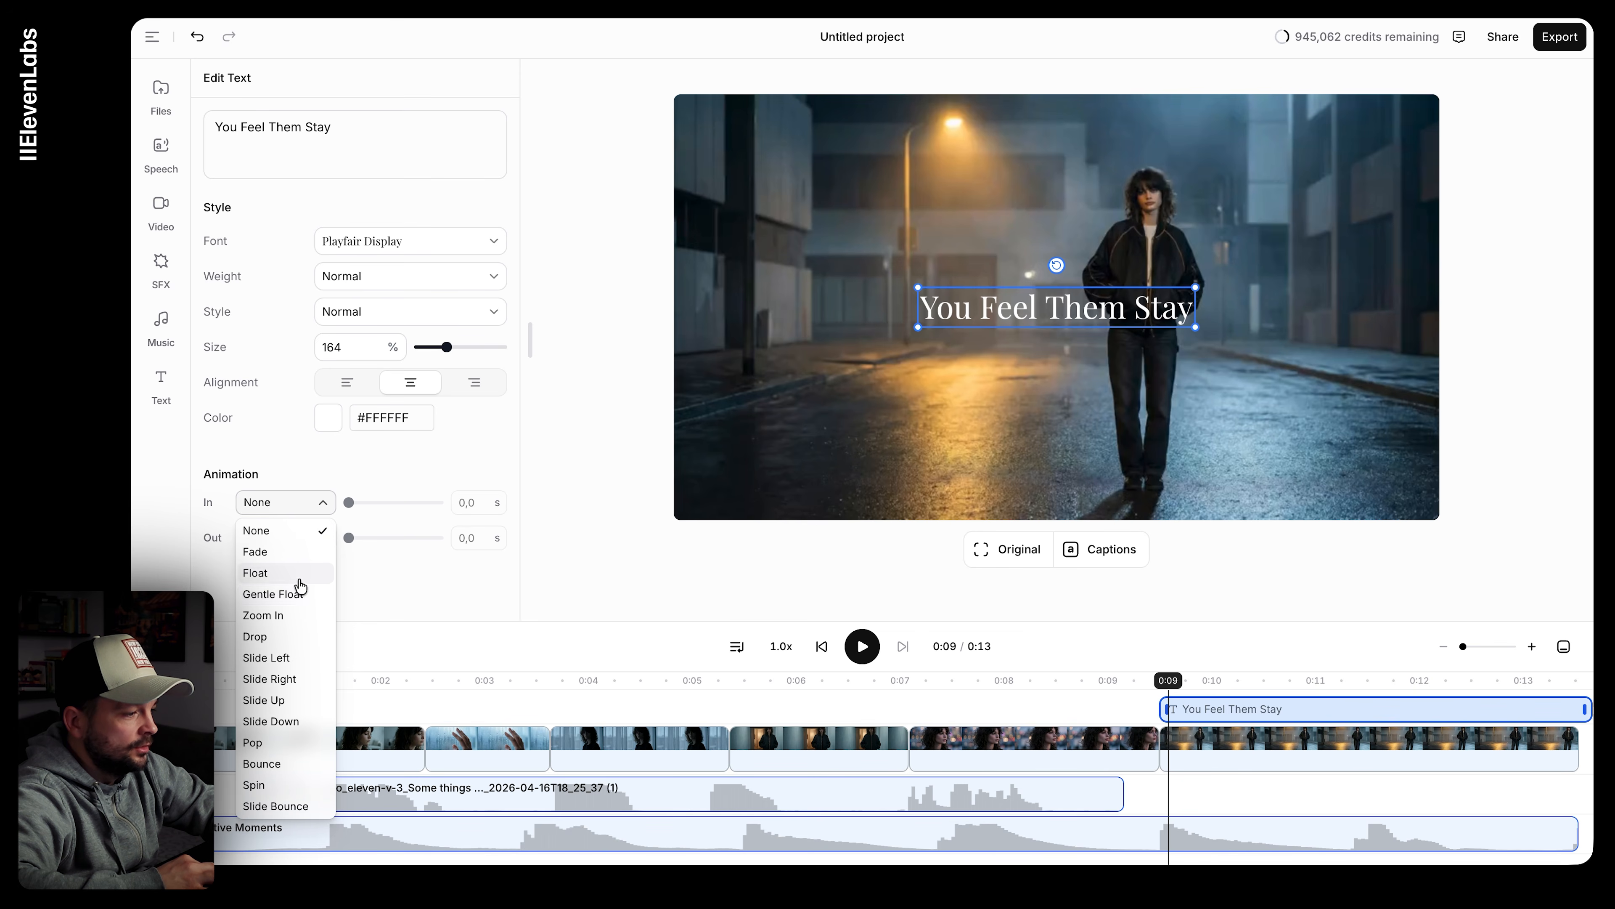
pyautogui.click(303, 595)
# Step: Trim the title to end at about 0:13 with the video and set its exit animation to Gentle Float
pyautogui.moveTo(1167, 683); pyautogui.dragTo(1582, 697)
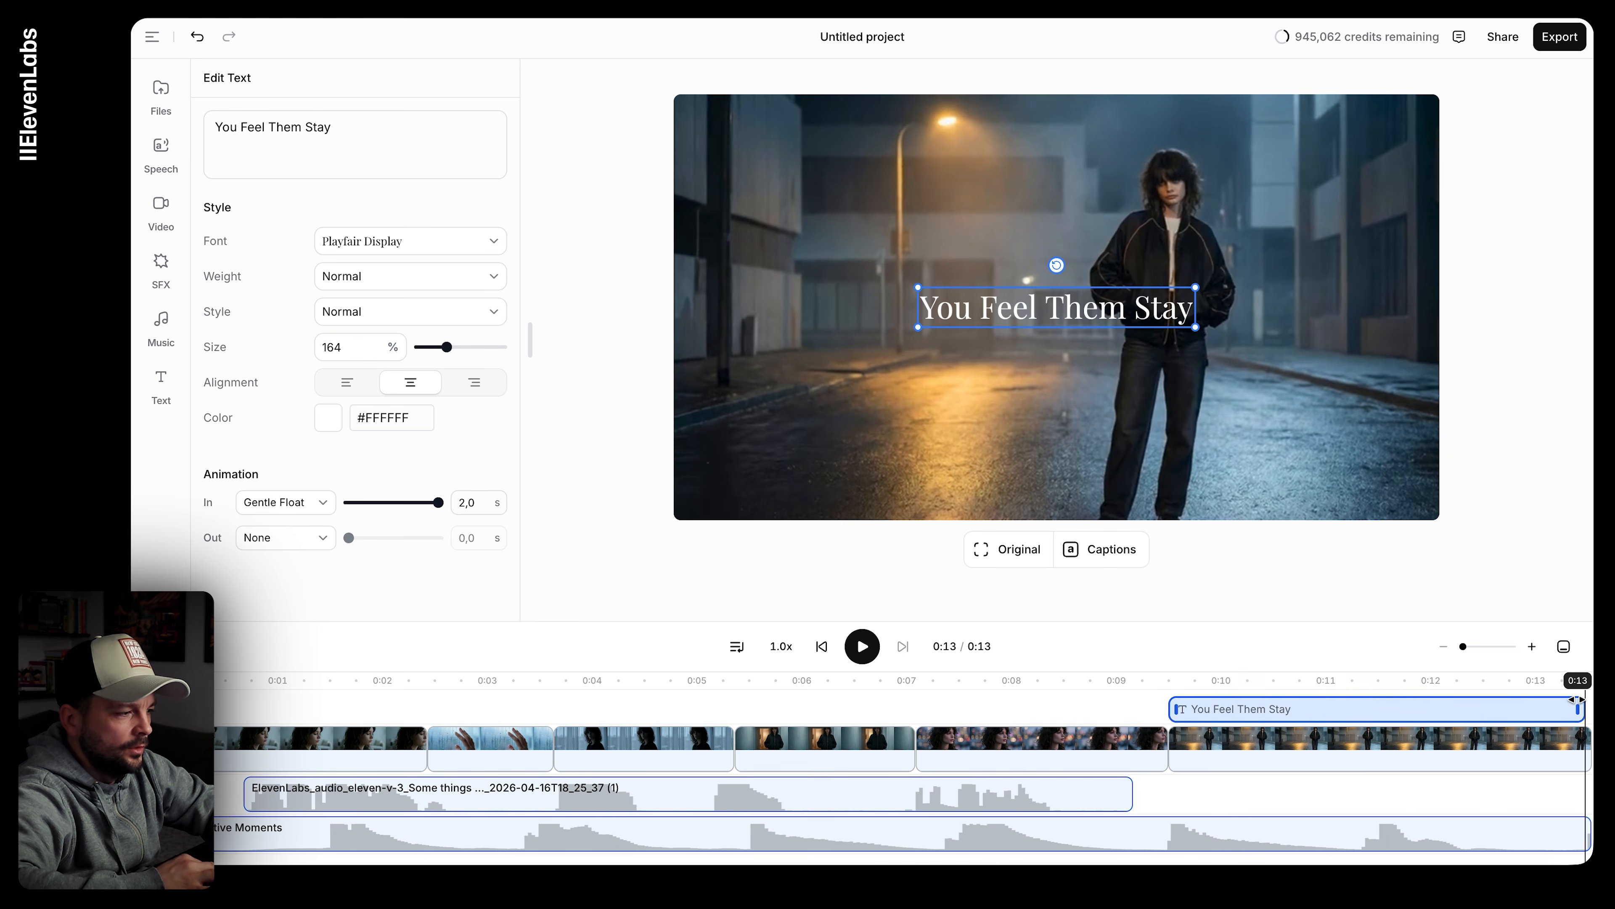
pyautogui.click(298, 541)
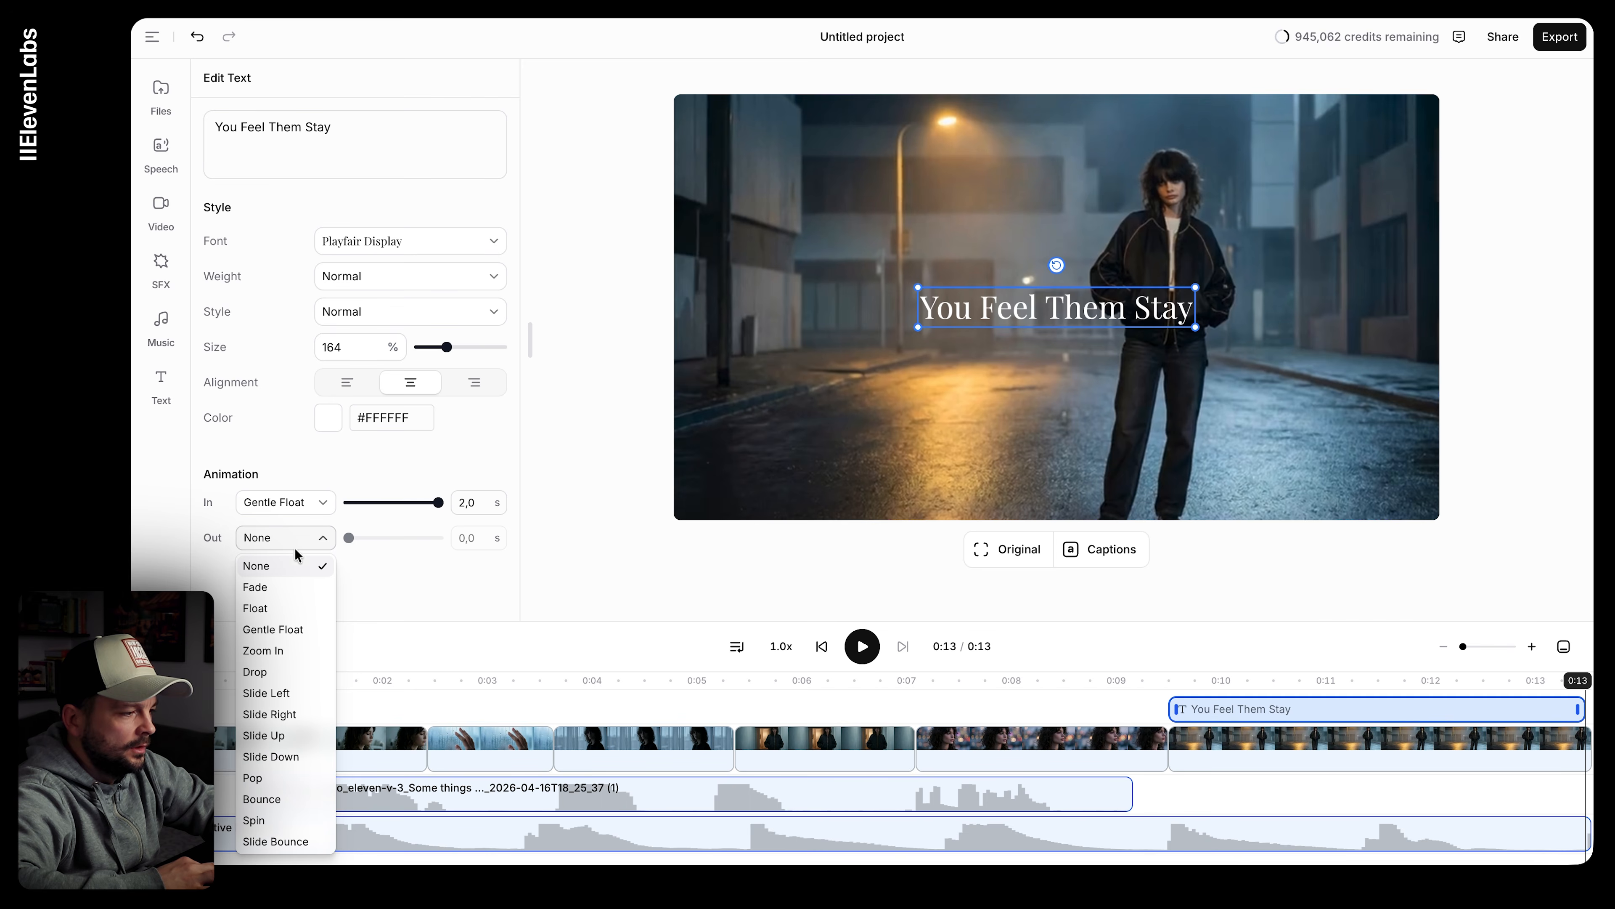
pyautogui.click(292, 630)
pyautogui.moveTo(1583, 696); pyautogui.dragTo(1537, 699)
# Step: Set the final street clip's exit animation to Gentle Float and scrub through the edit to review it
pyautogui.click(1539, 748)
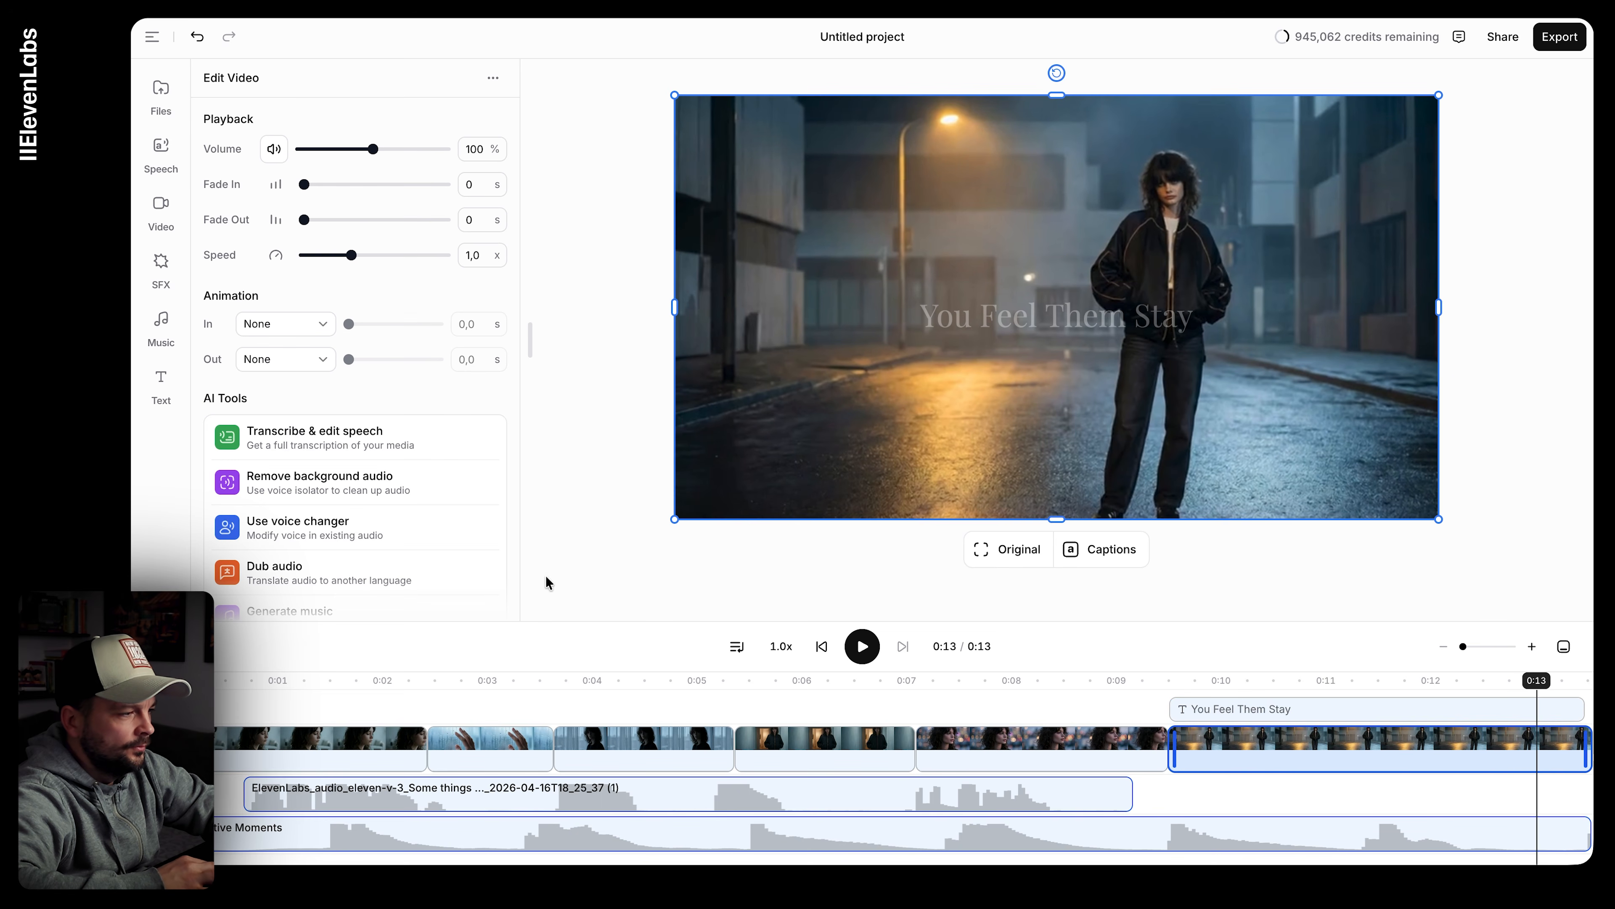
pyautogui.click(297, 358)
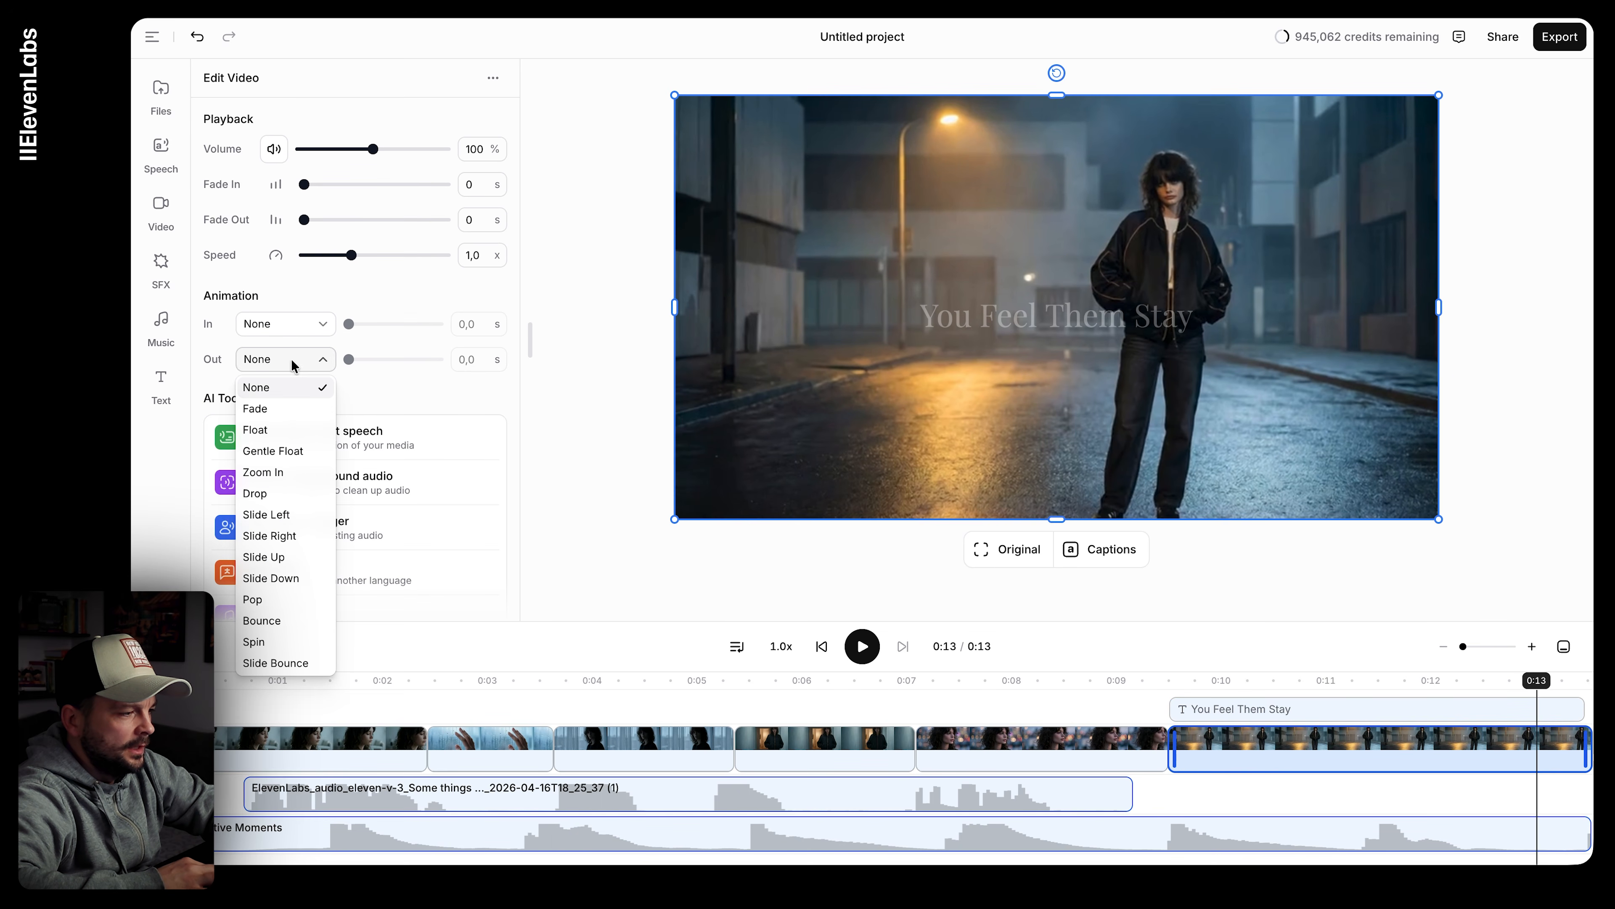
pyautogui.click(291, 452)
pyautogui.moveTo(1544, 681); pyautogui.dragTo(173, 679)
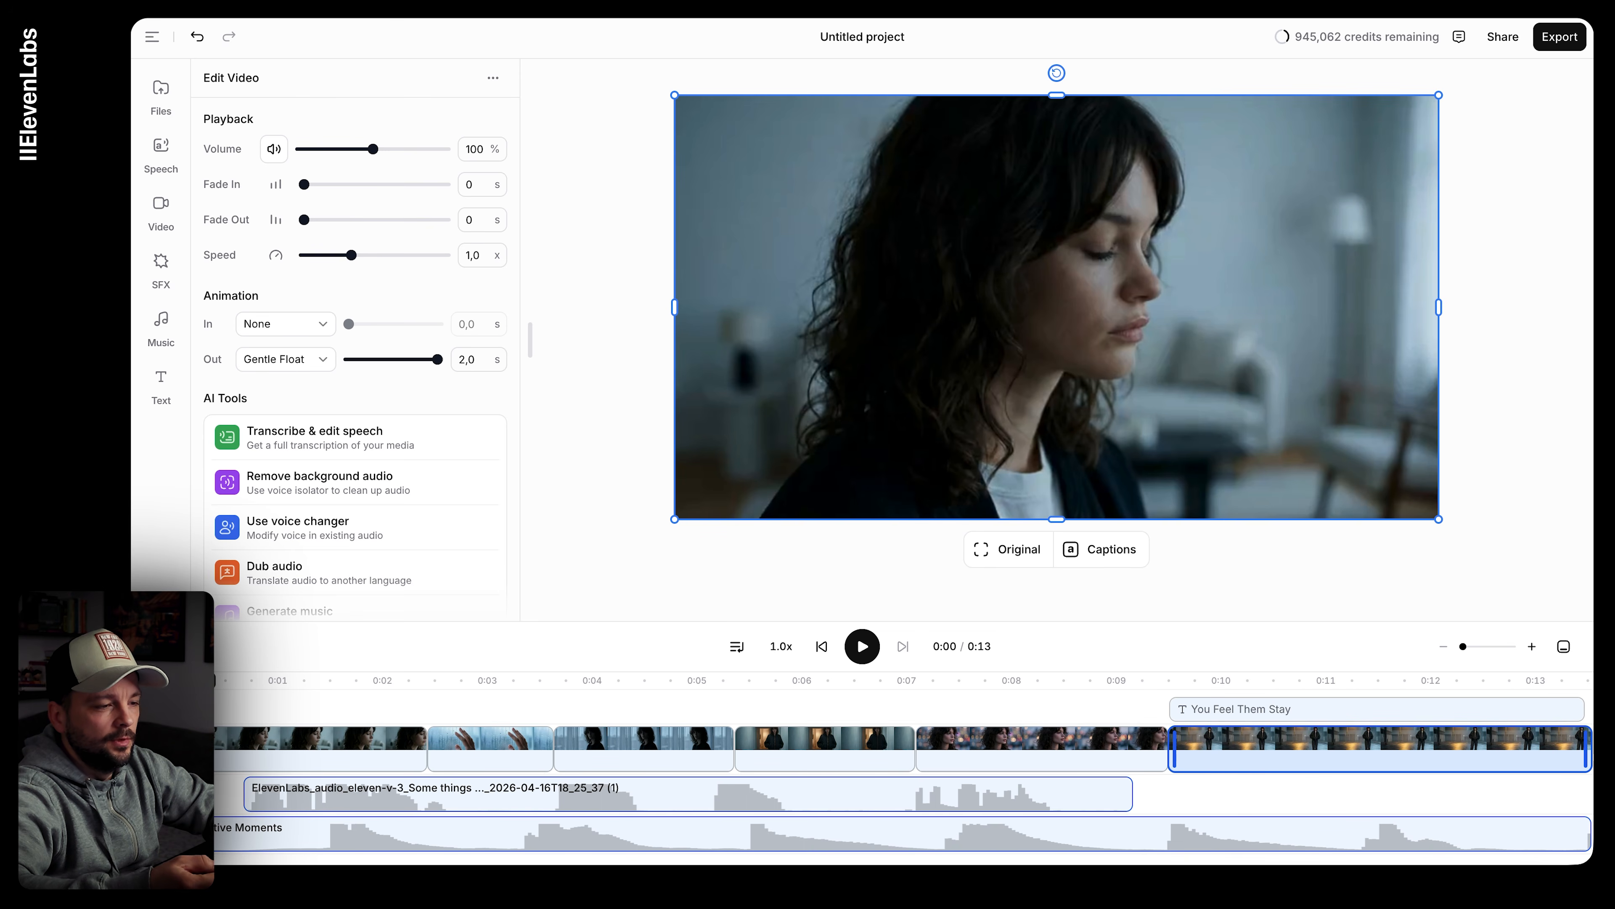
pyautogui.moveTo(201, 681); pyautogui.dragTo(1010, 729)
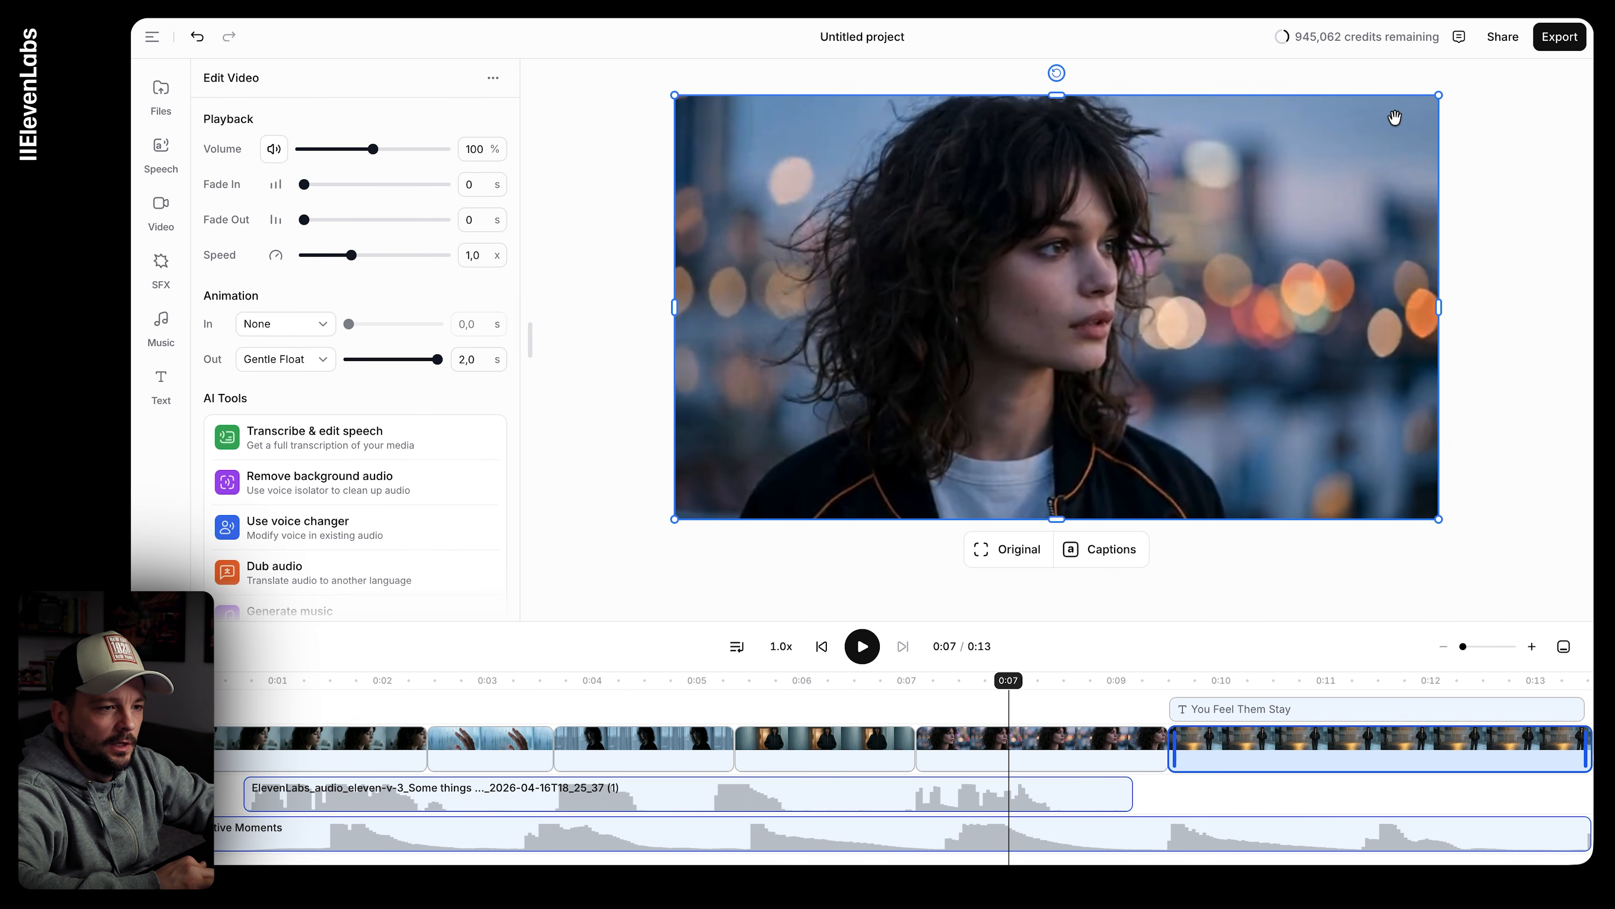
# Step: Export the project with media type Video and download the finished MP4
pyautogui.click(1559, 36)
pyautogui.click(1545, 121)
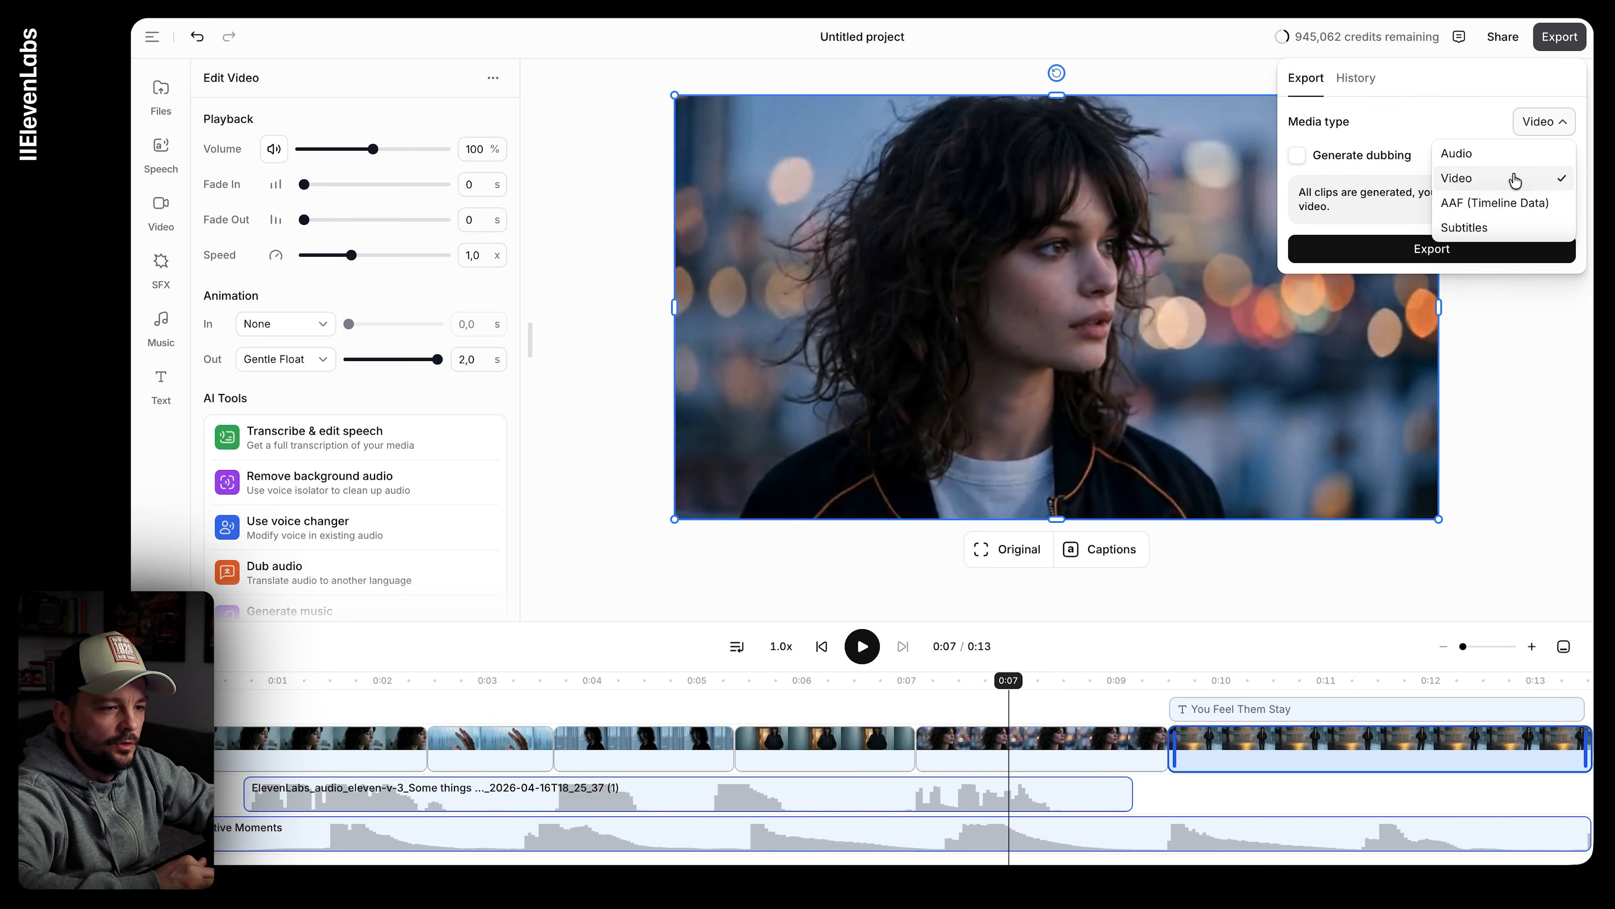
pyautogui.click(1439, 142)
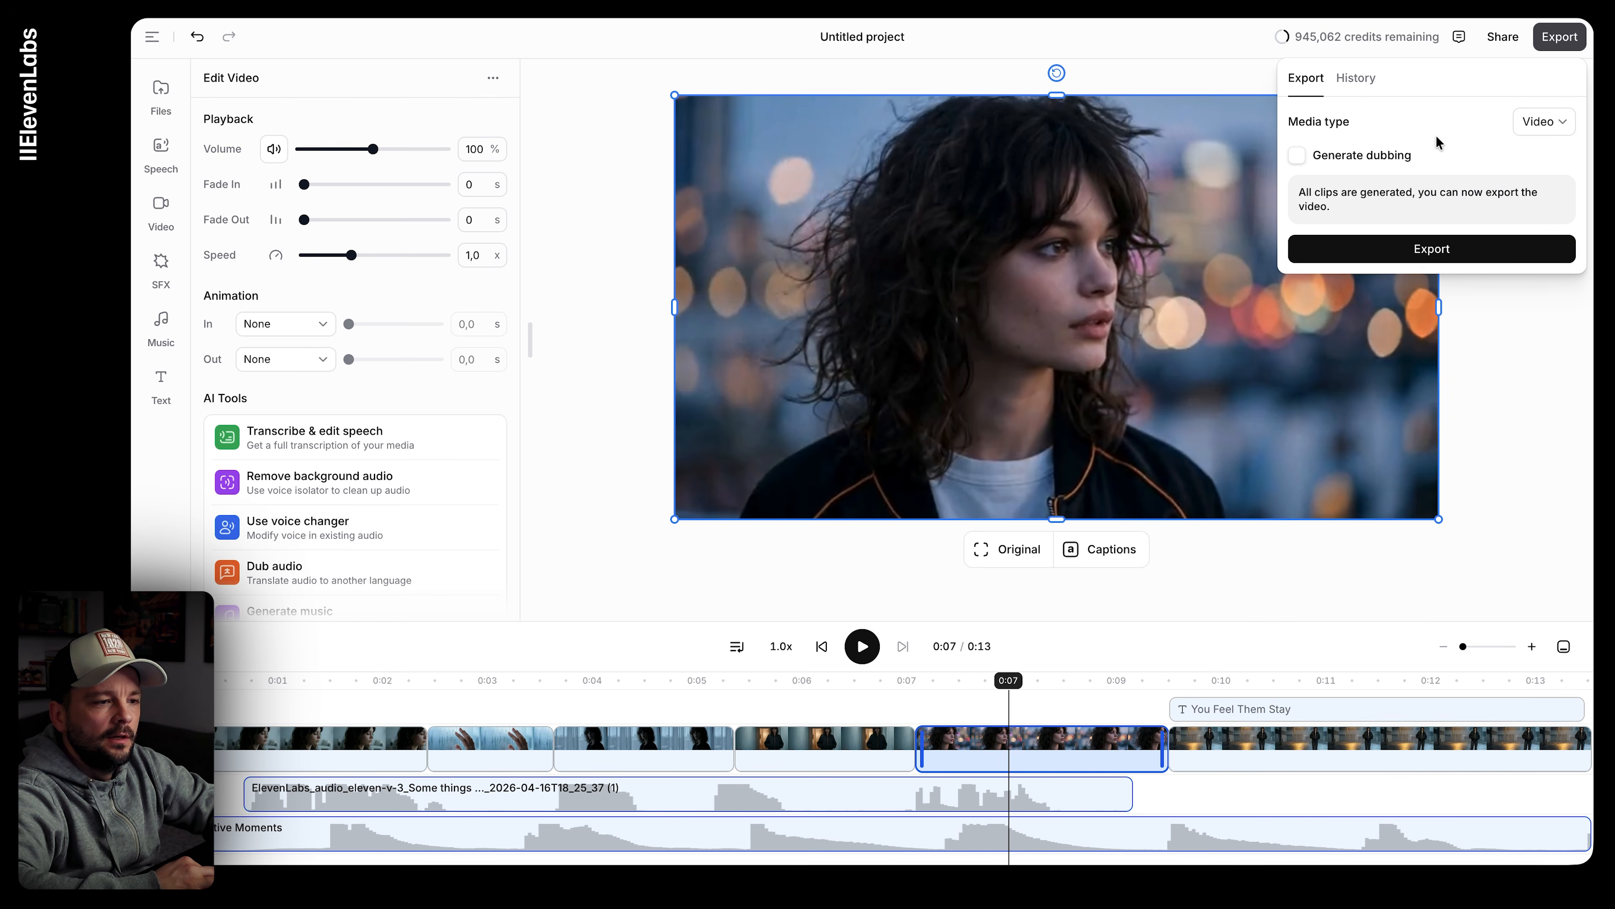
pyautogui.click(1393, 253)
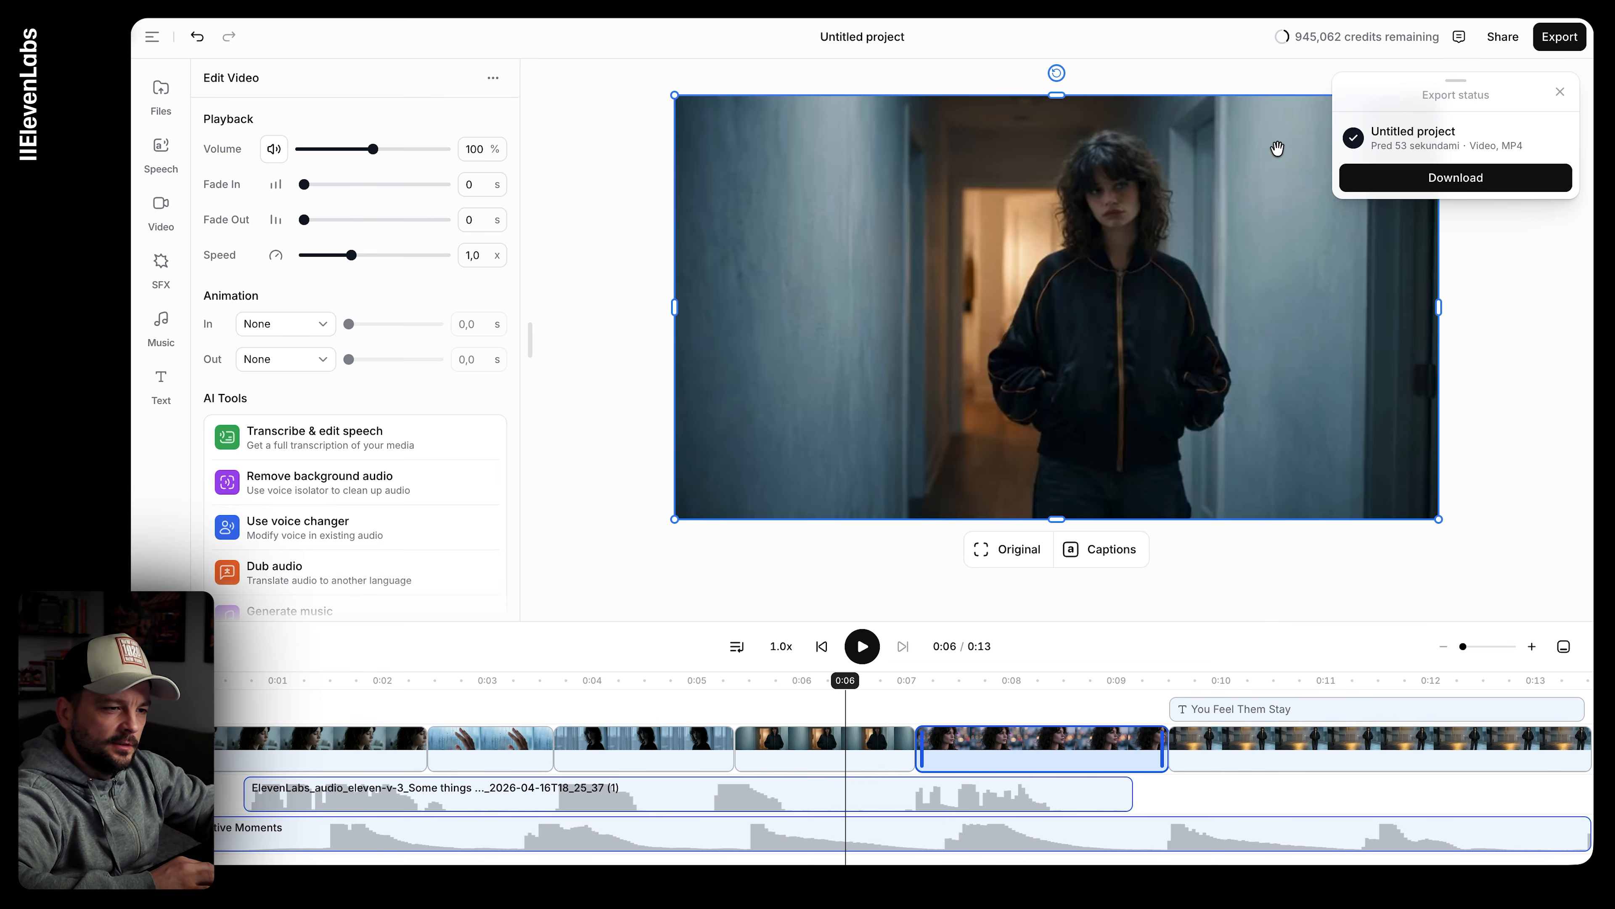
pyautogui.click(1395, 185)
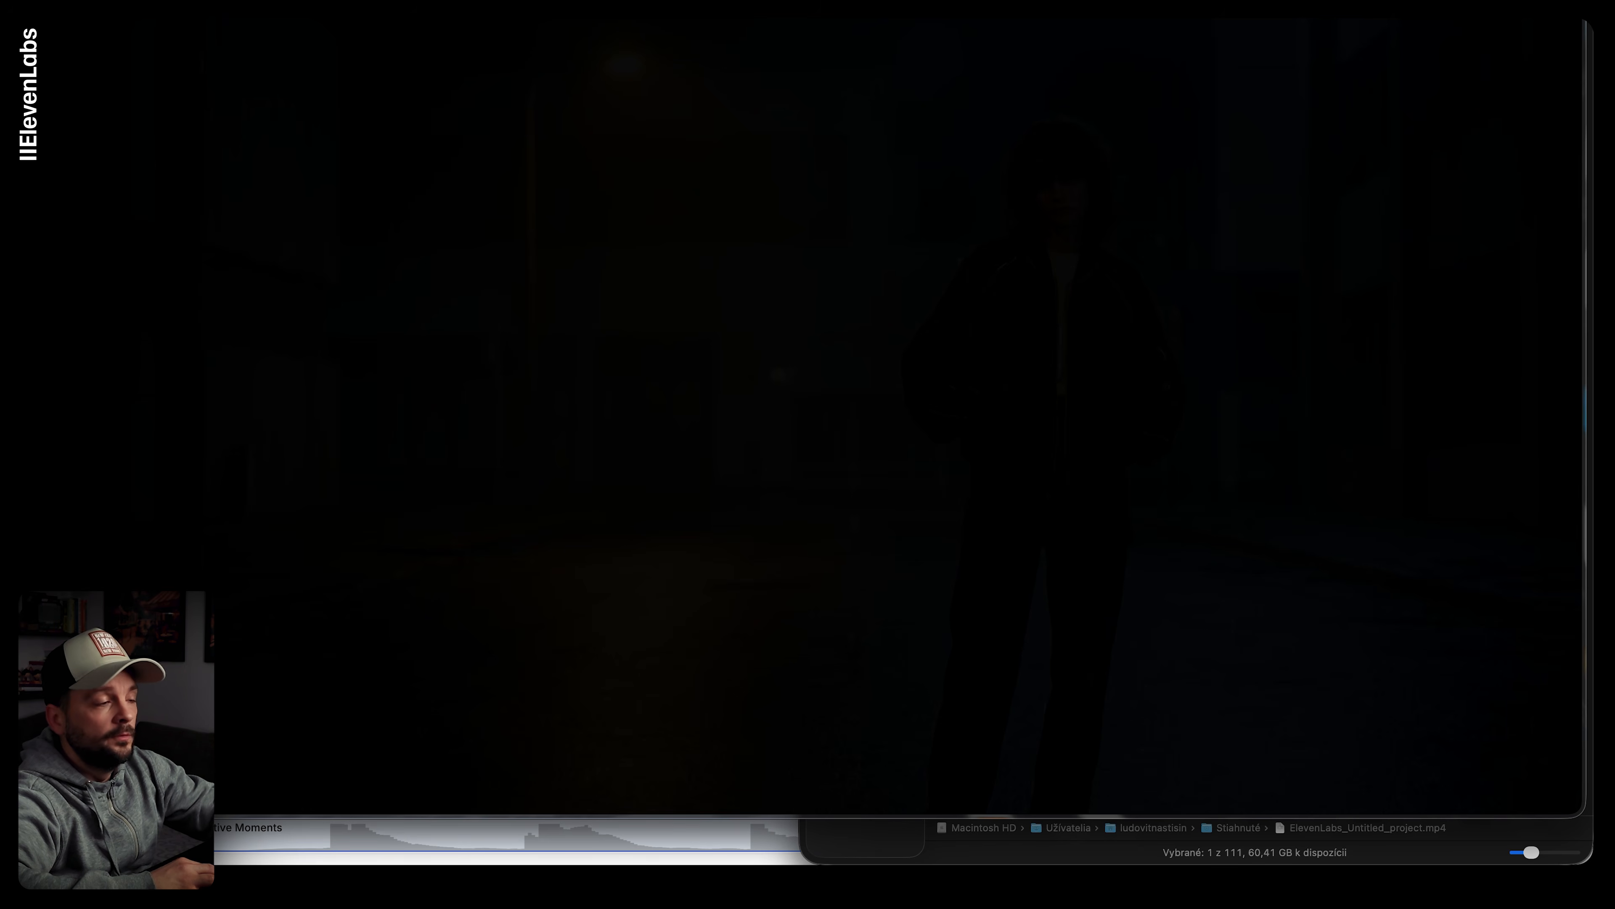
# Step: Close the preview of the downloaded video, return to the Studio project and dismiss the export status
pyautogui.press('space')
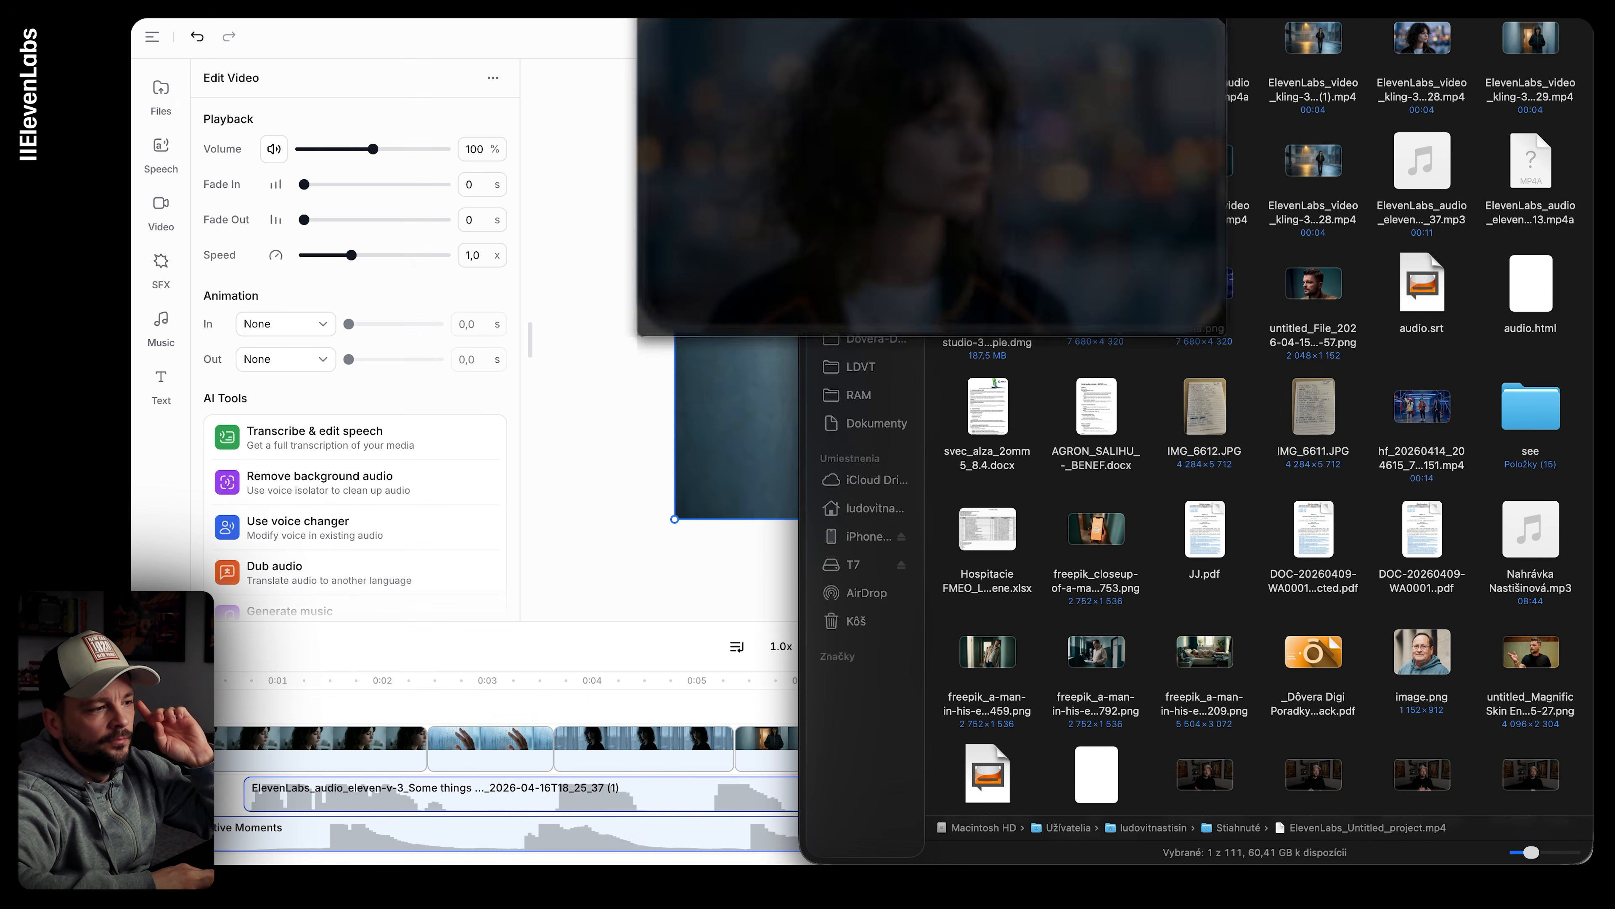
pyautogui.click(585, 294)
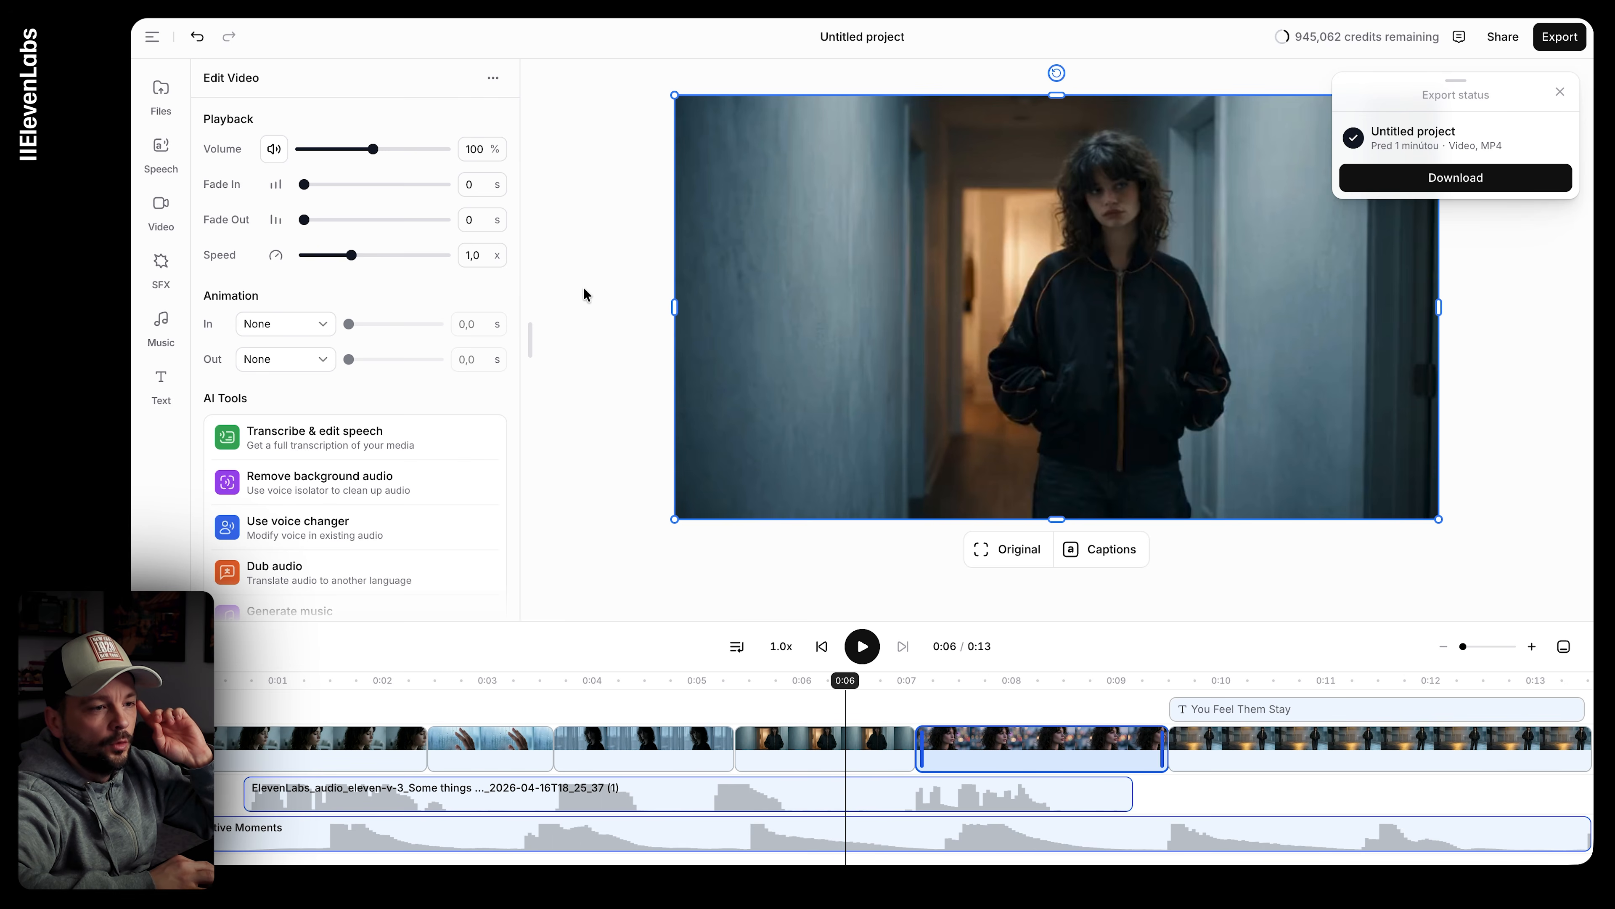
pyautogui.click(1559, 92)
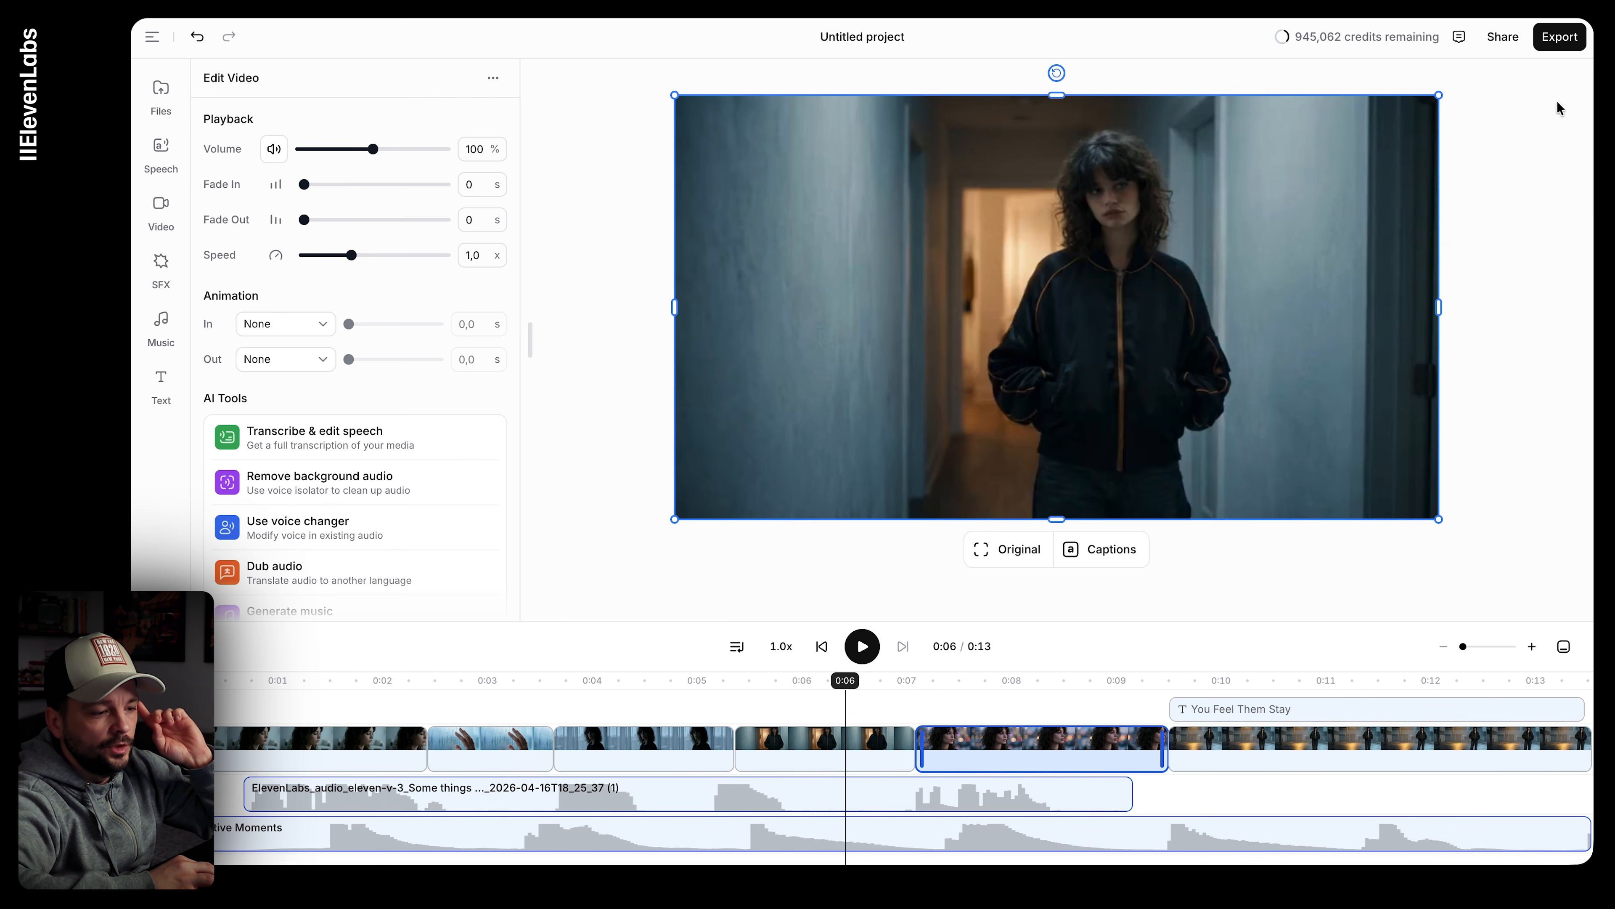
# Step: Export the project as a video with generated dubbing in Spanish and download the dubbed MP4
pyautogui.click(1543, 40)
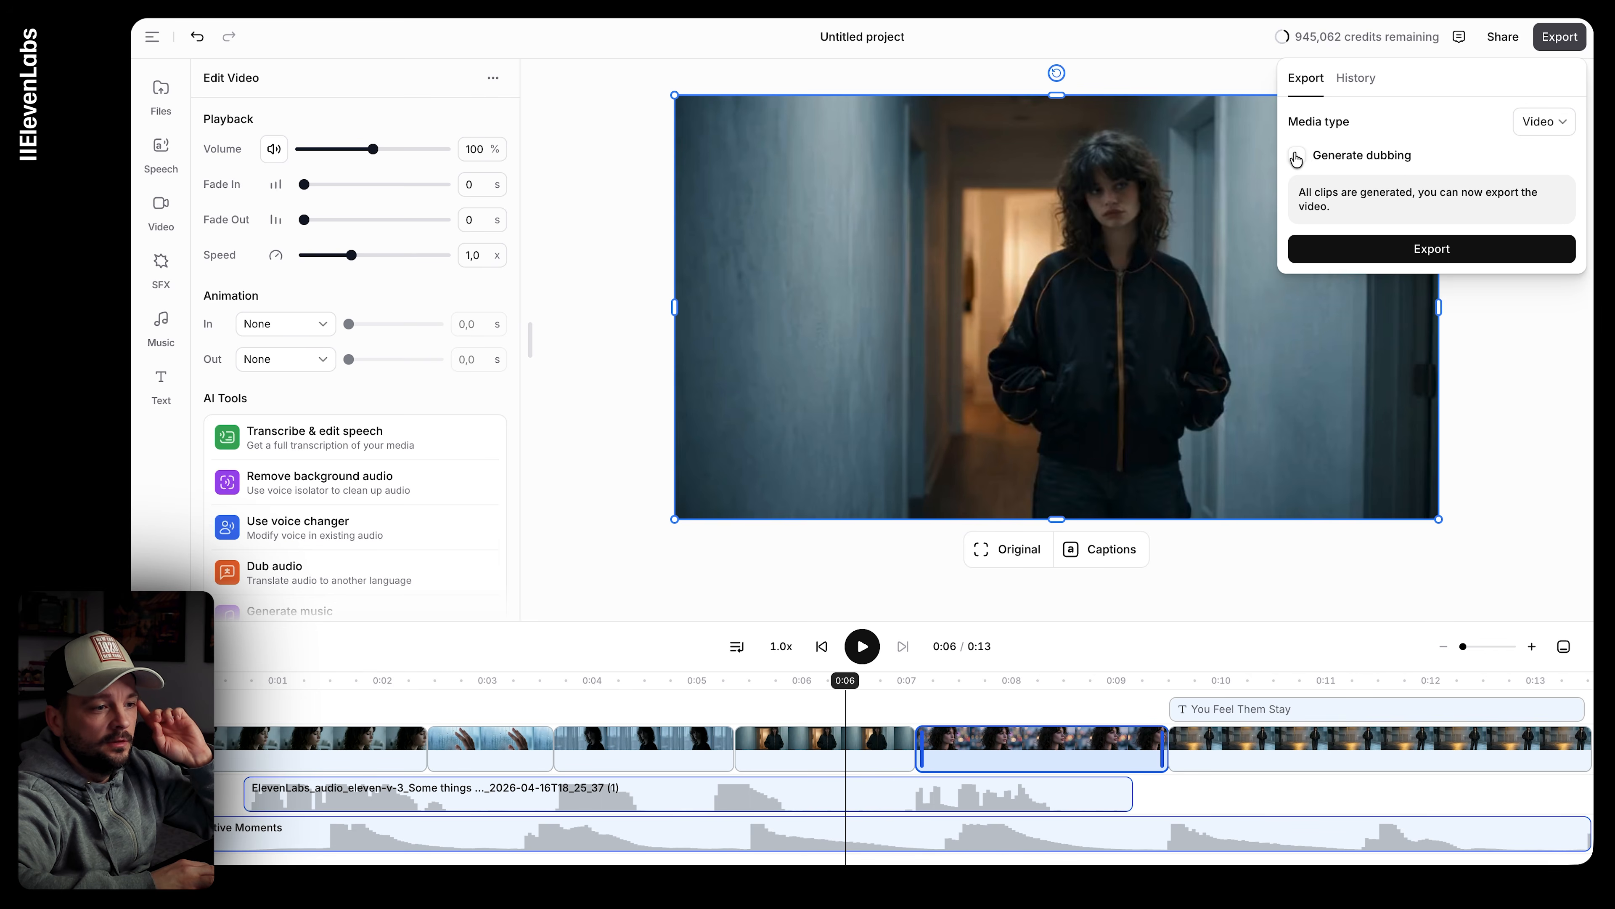
pyautogui.click(1296, 156)
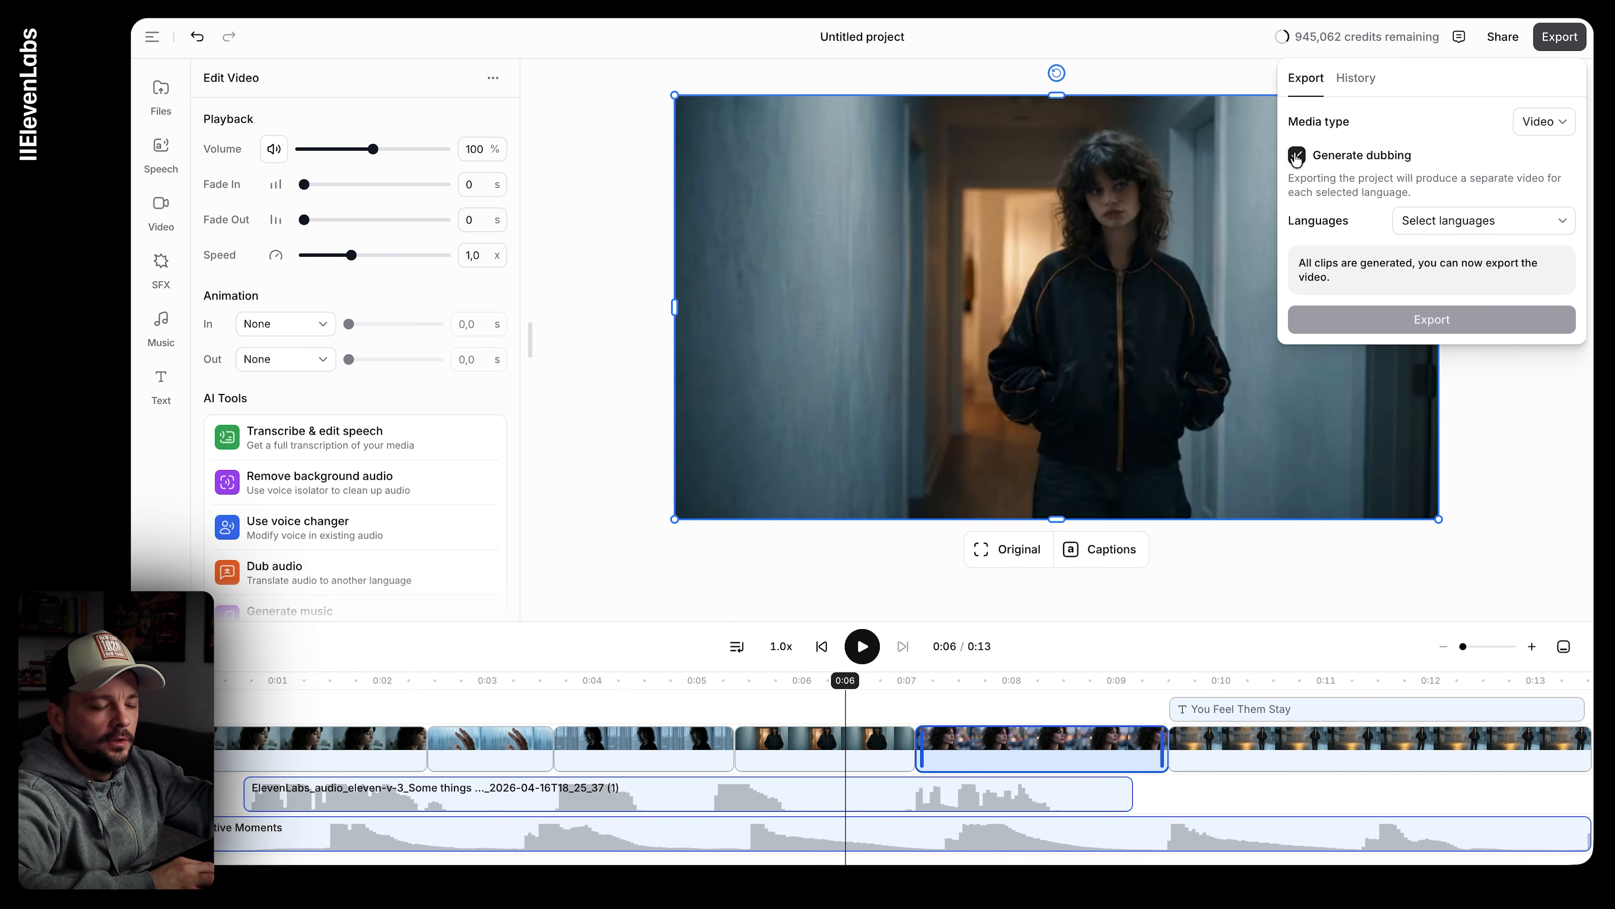
pyautogui.click(1475, 220)
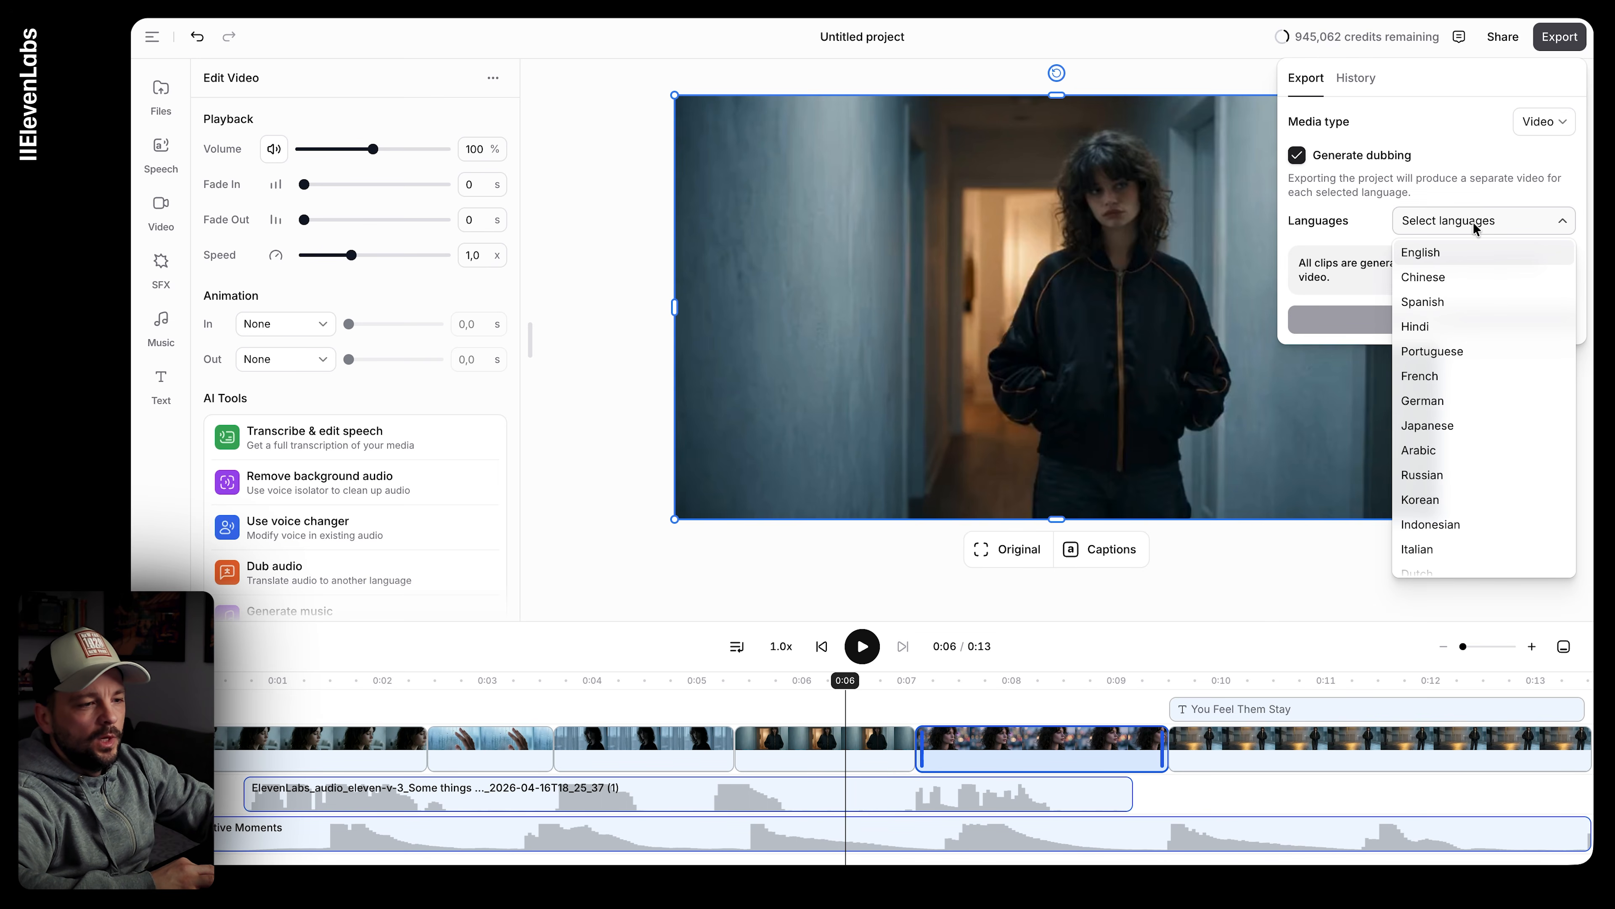
pyautogui.click(1435, 308)
pyautogui.click(1413, 348)
pyautogui.click(1415, 345)
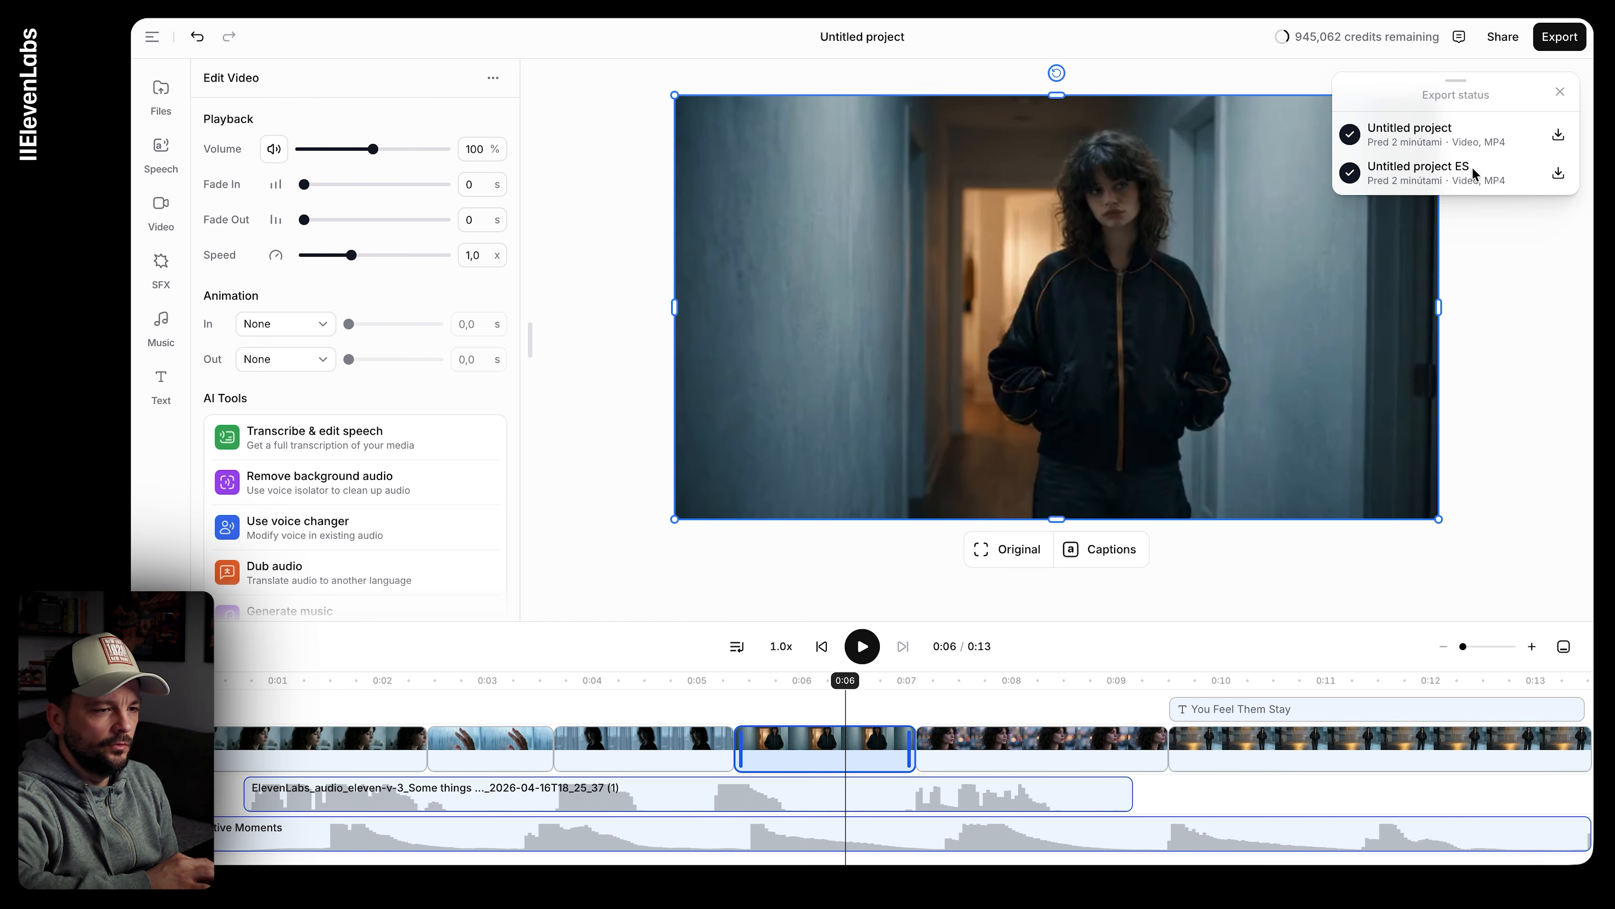
pyautogui.click(1558, 179)
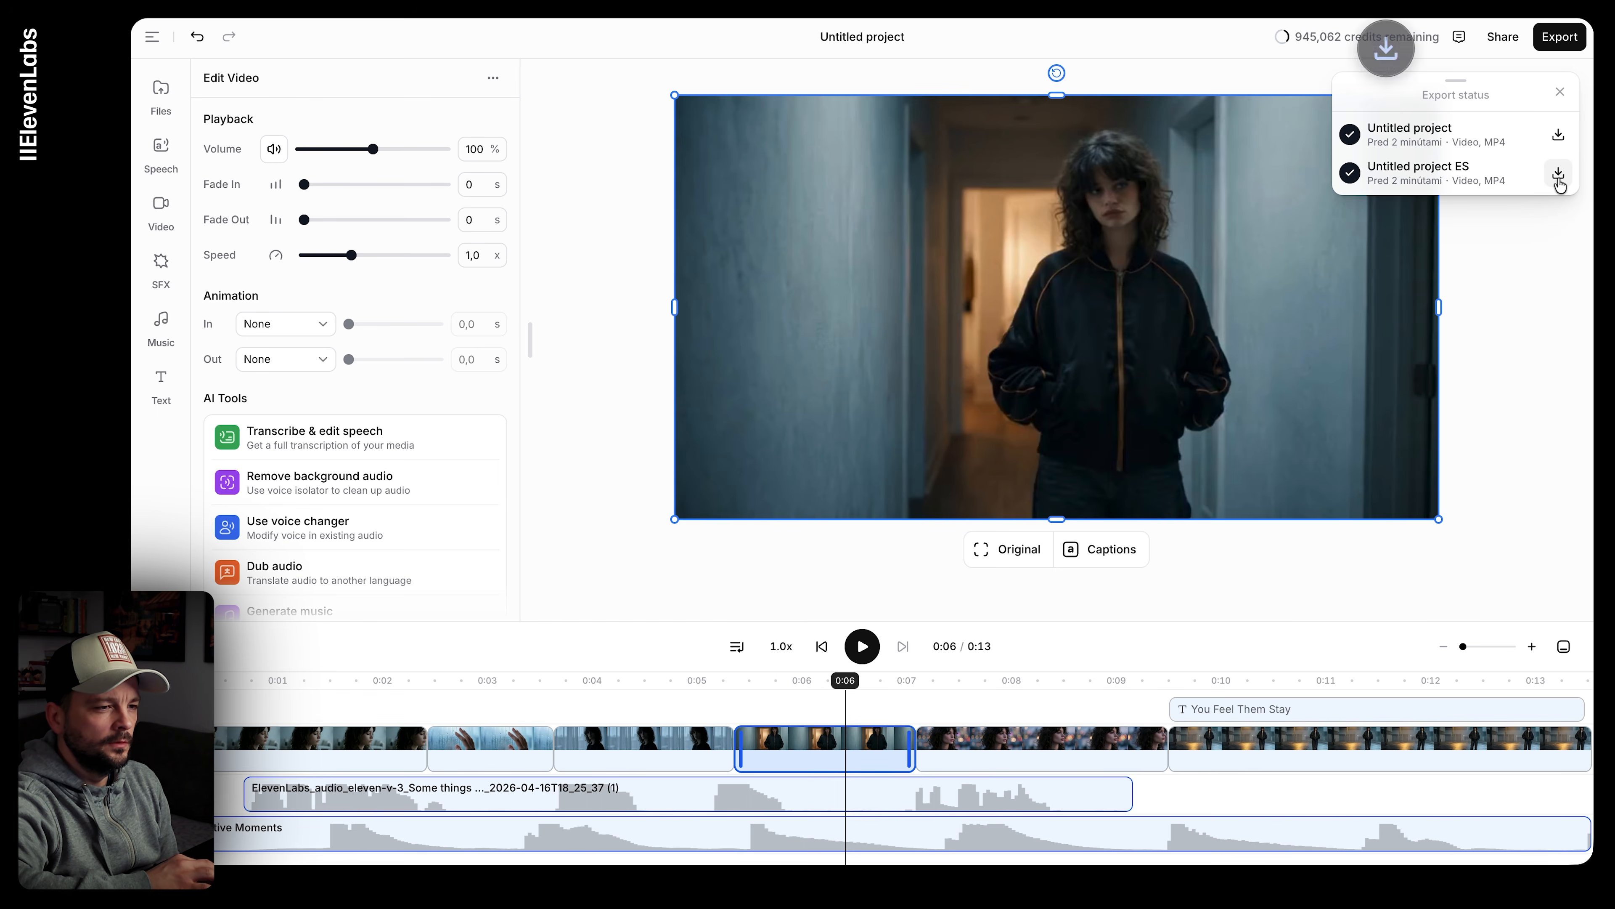
# Step: Preview the downloaded Untitled_project_ES.mp4 in Finder, close the preview, return to the Studio project and deselect the clip
pyautogui.click(1339, 36)
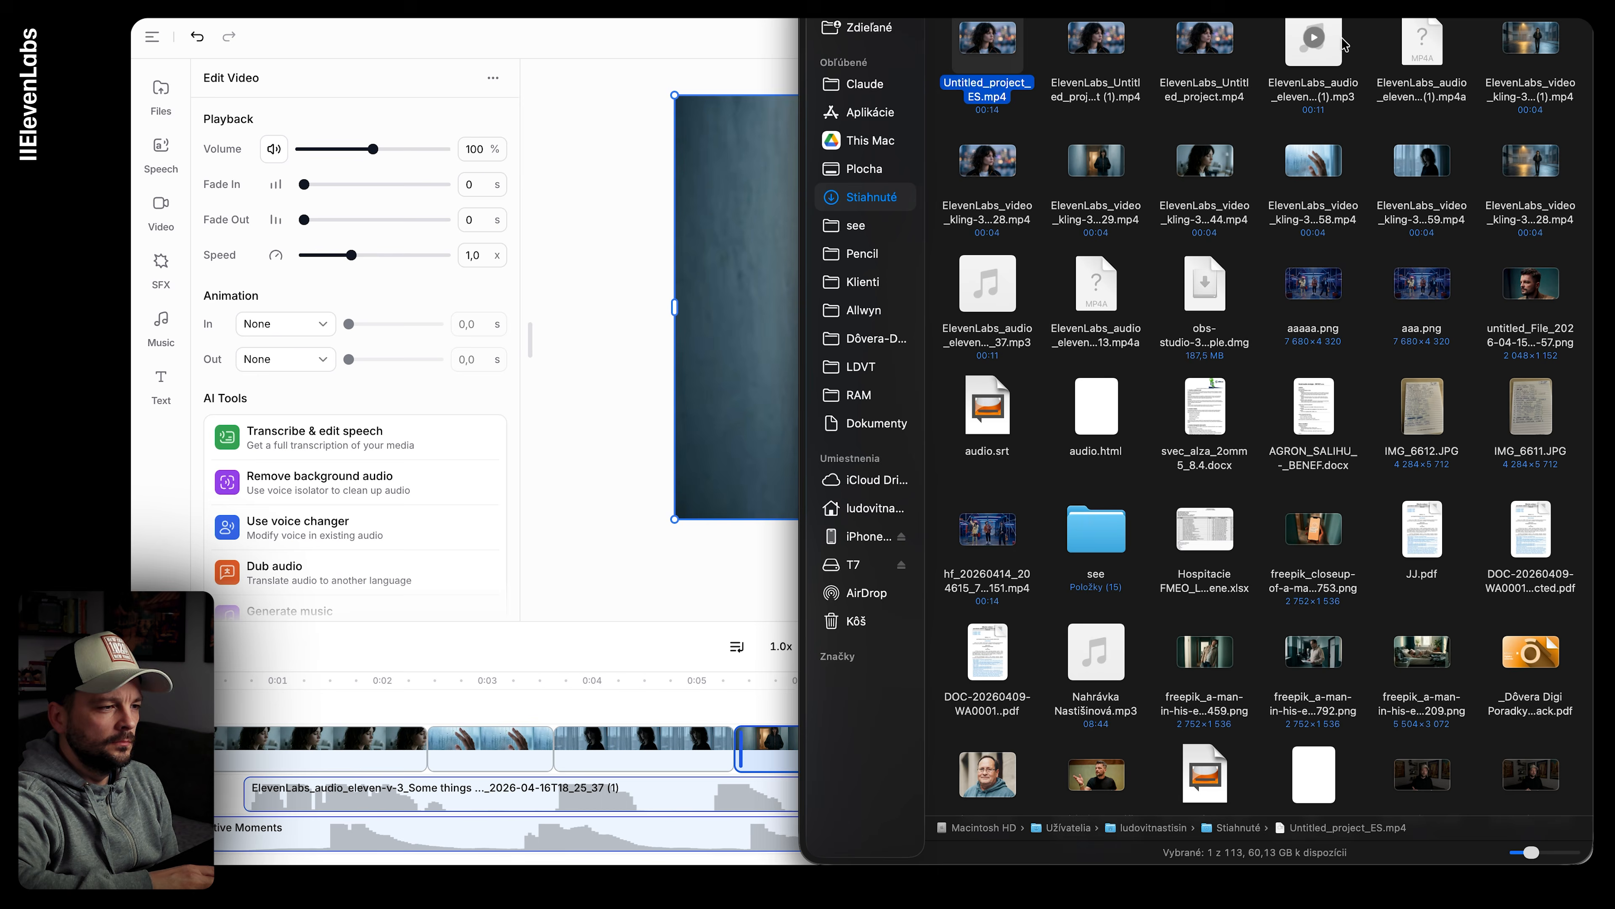
pyautogui.press('space')
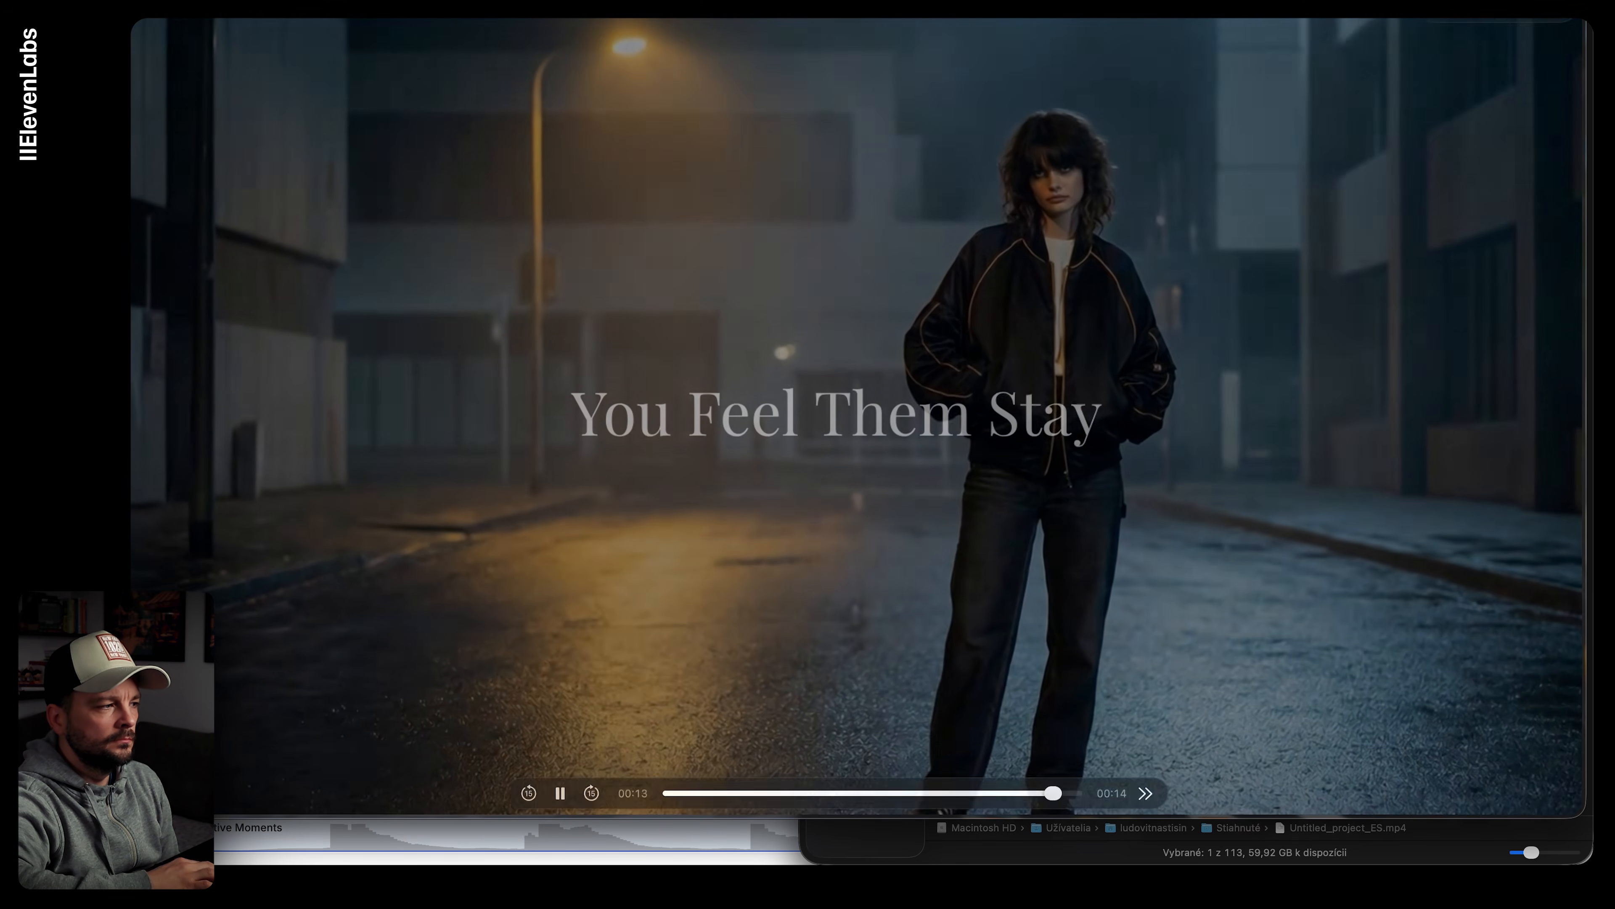
pyautogui.press('space')
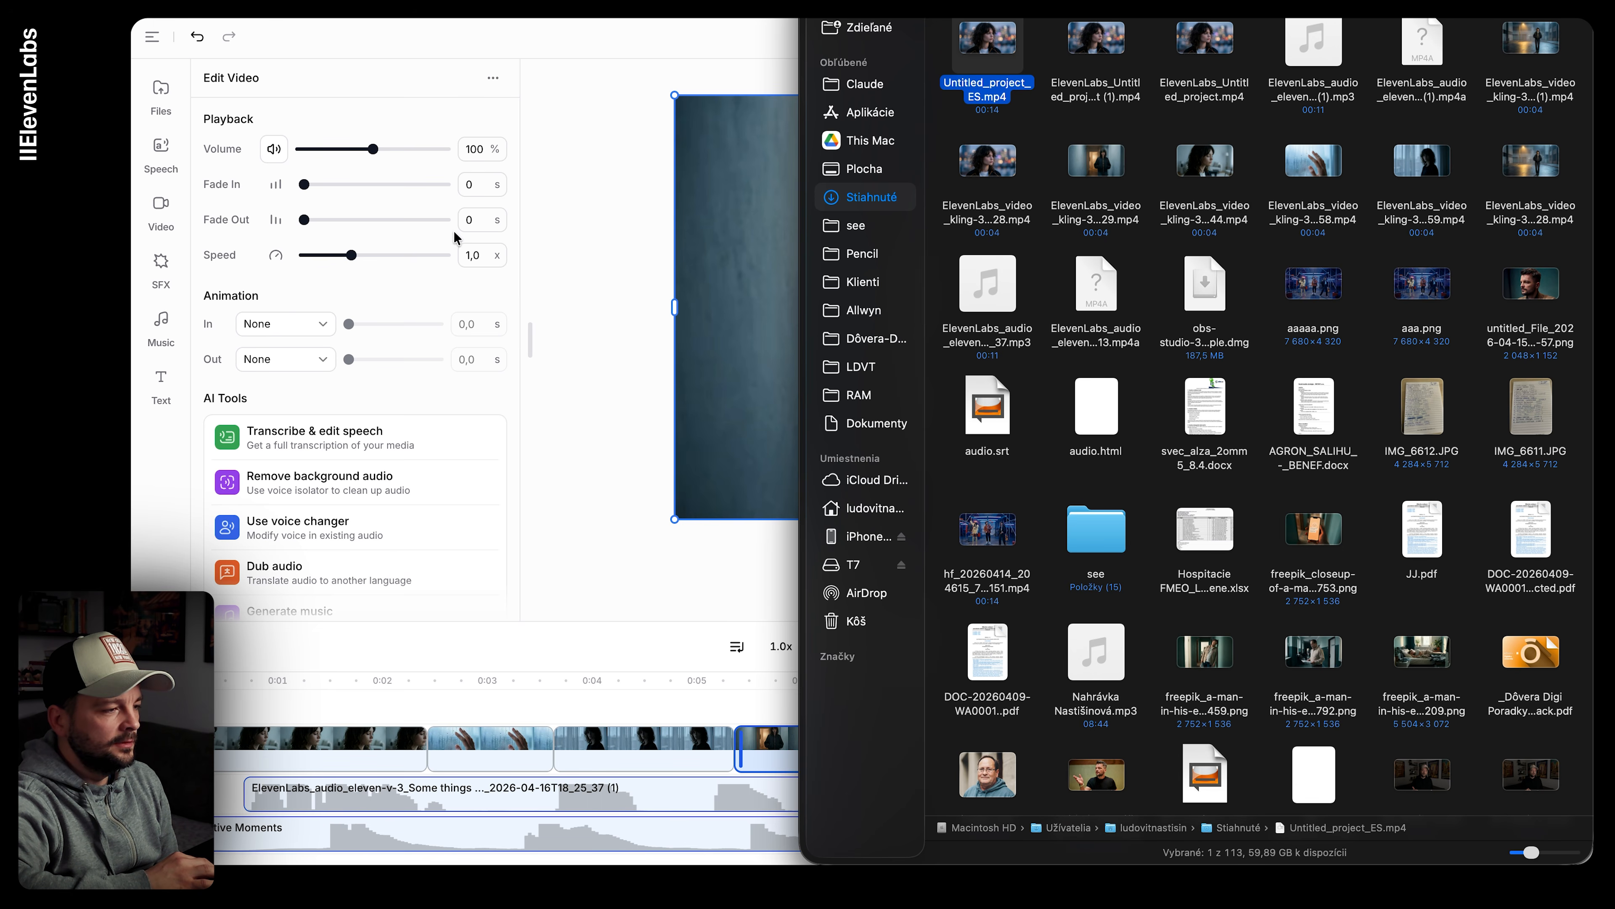
pyautogui.click(645, 332)
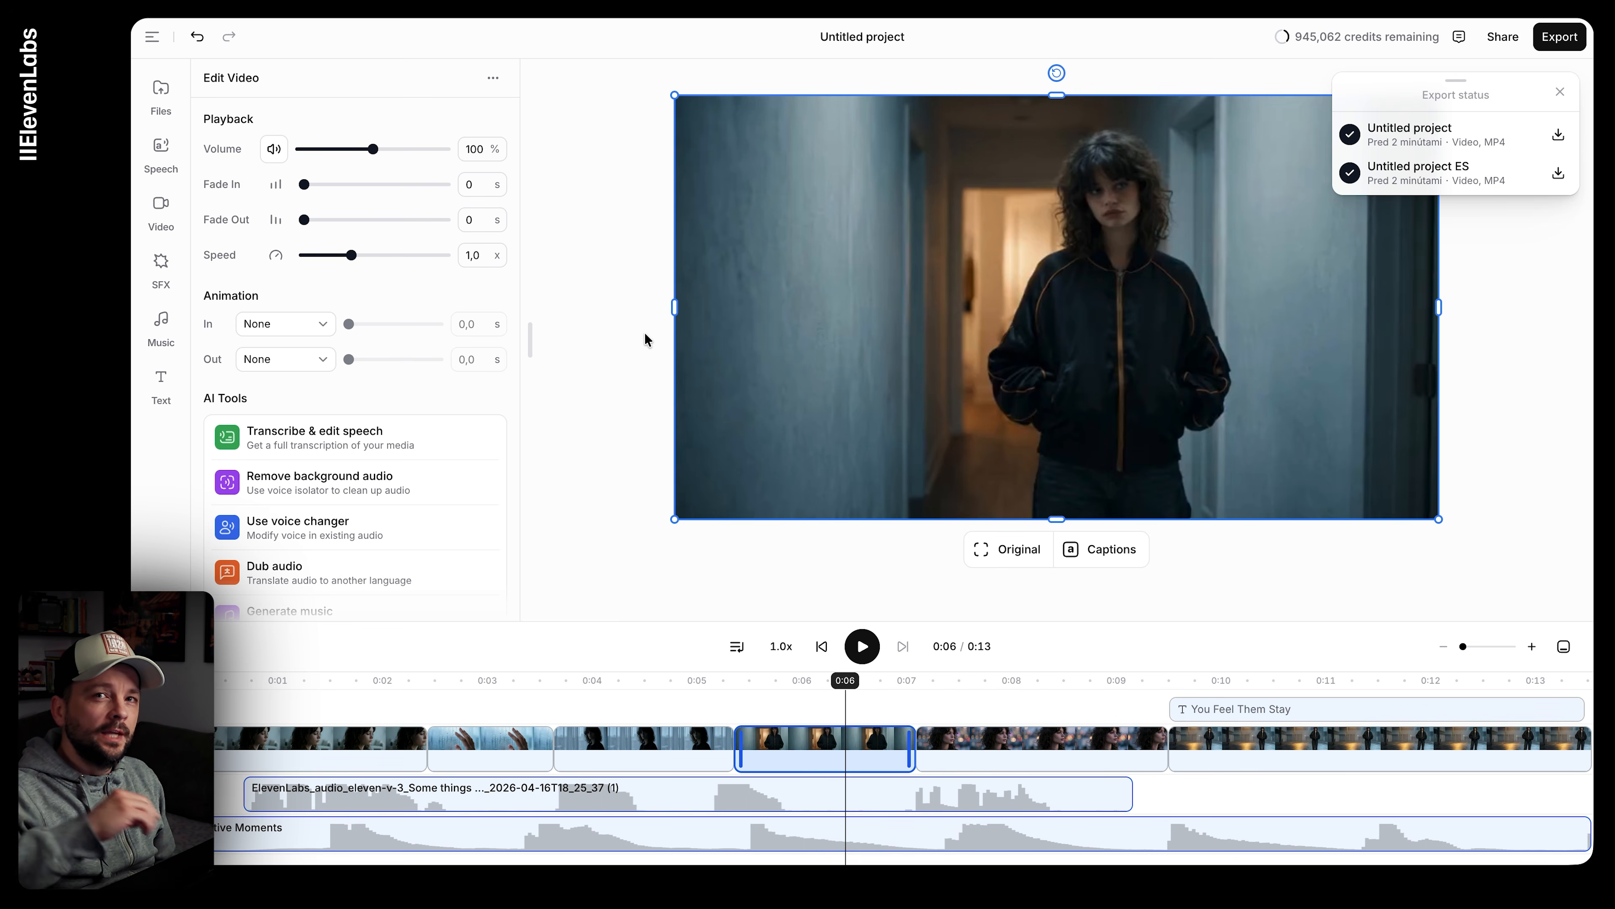
pyautogui.click(645, 333)
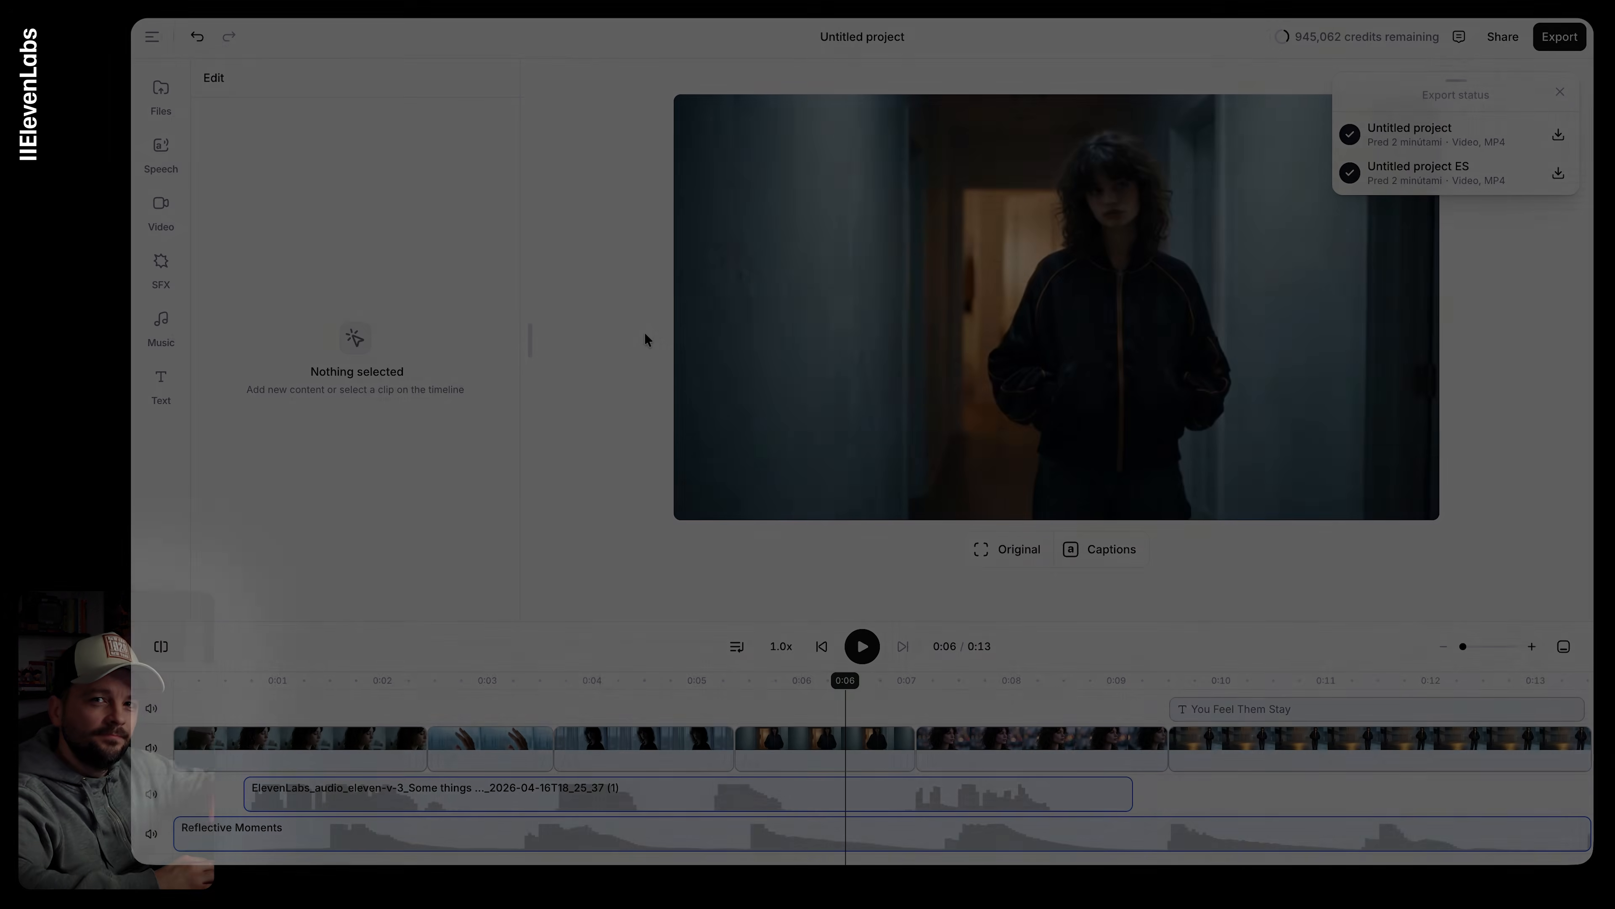